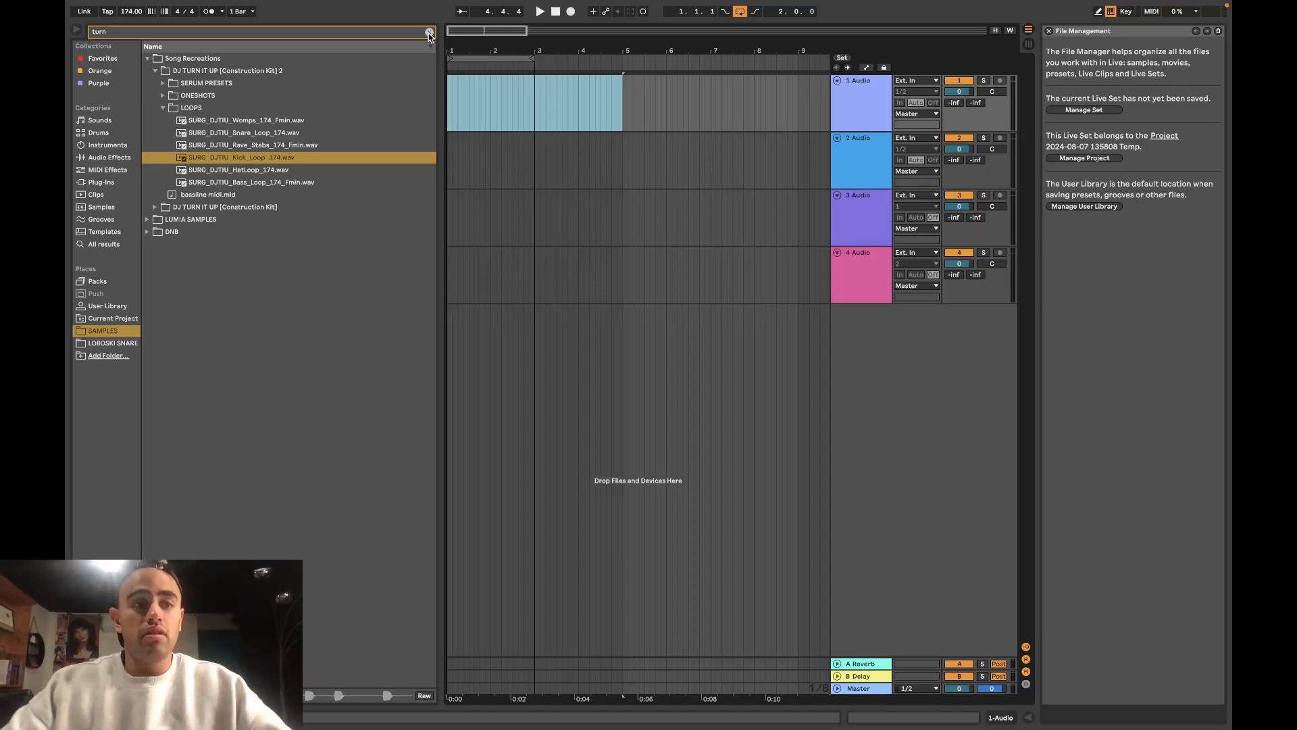
Step: Set the fixed grid to 4 Bars and place SURG_DJTIU_Kick_Loop_174.wav at bar 1 of the first audio track
right_click(480, 102)
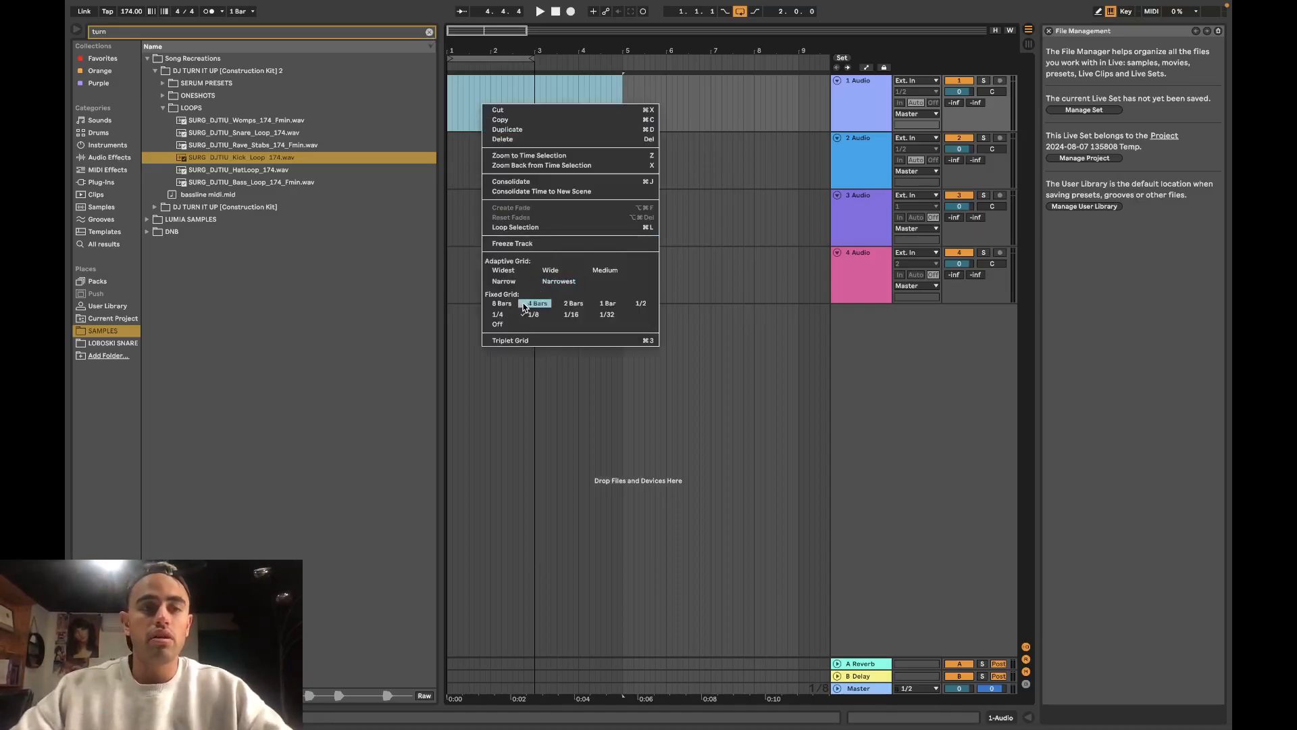
click(513, 282)
drag(337, 164, 470, 123)
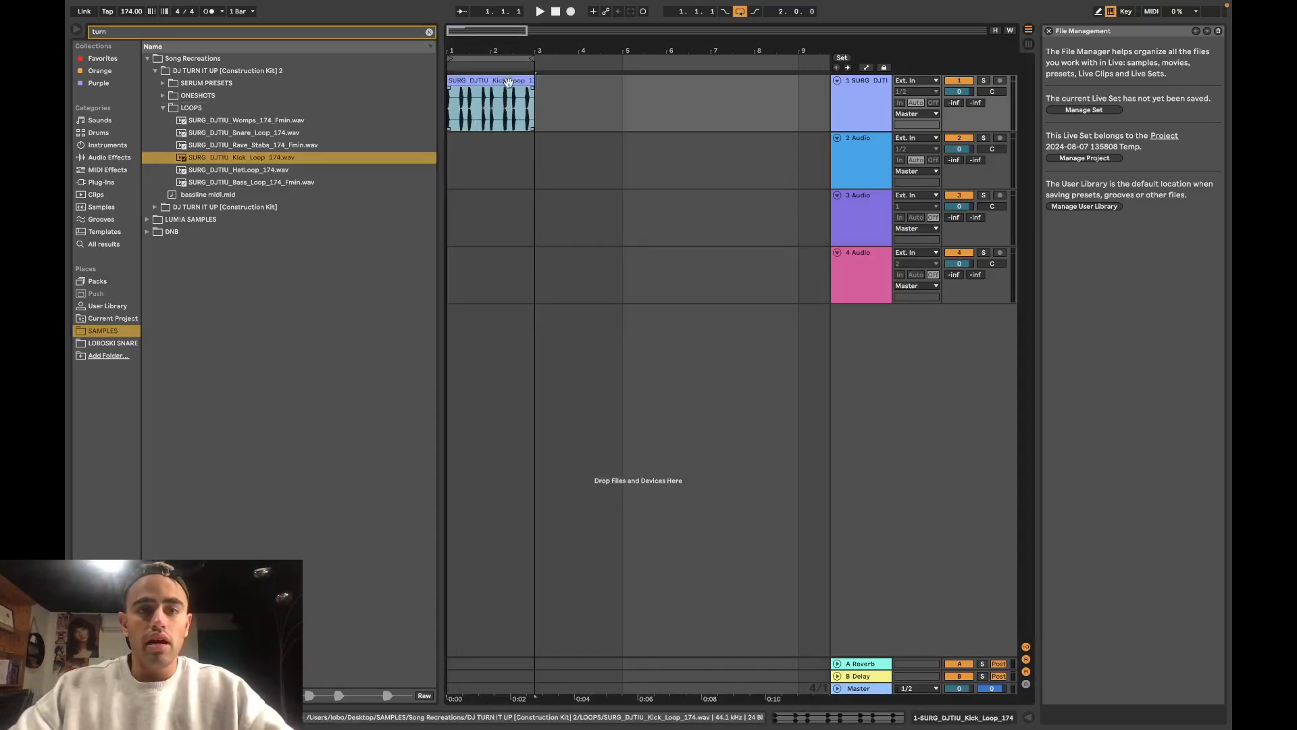
Step: Turn off Warp for the kick loop clip
double_click(506, 86)
click(339, 376)
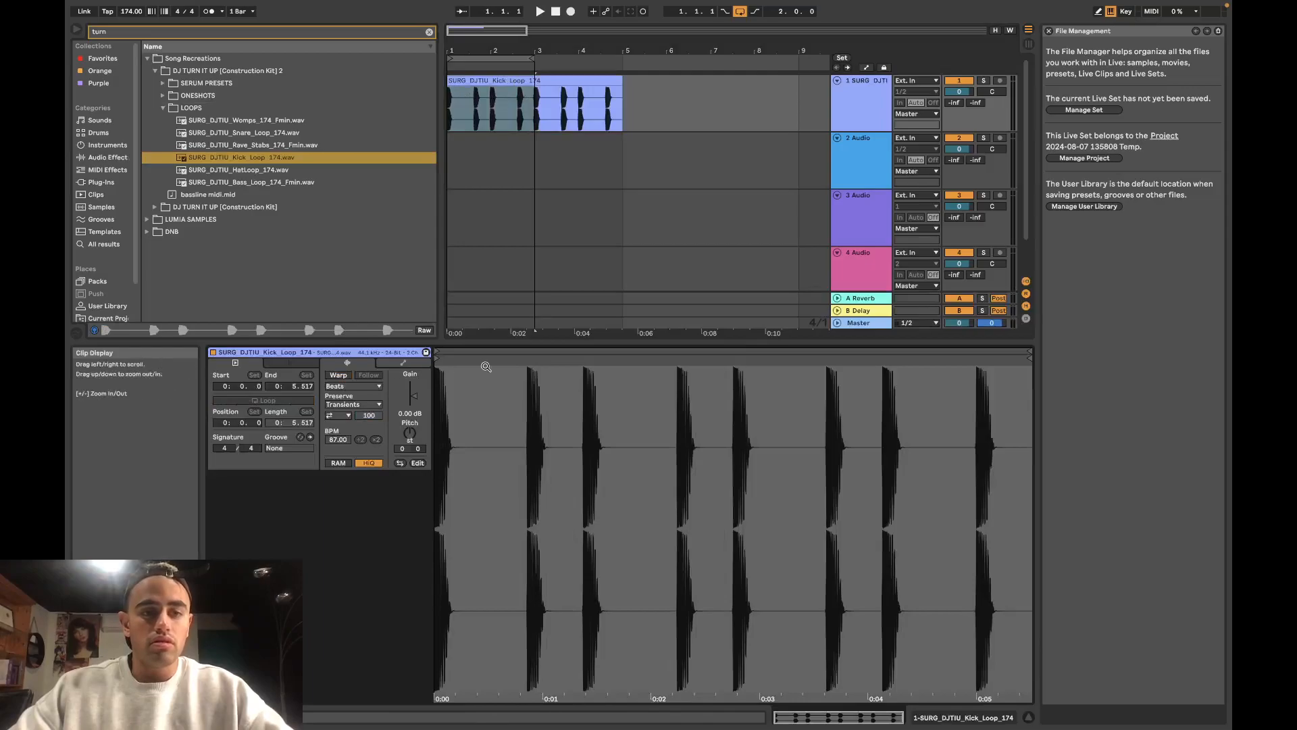
click(520, 342)
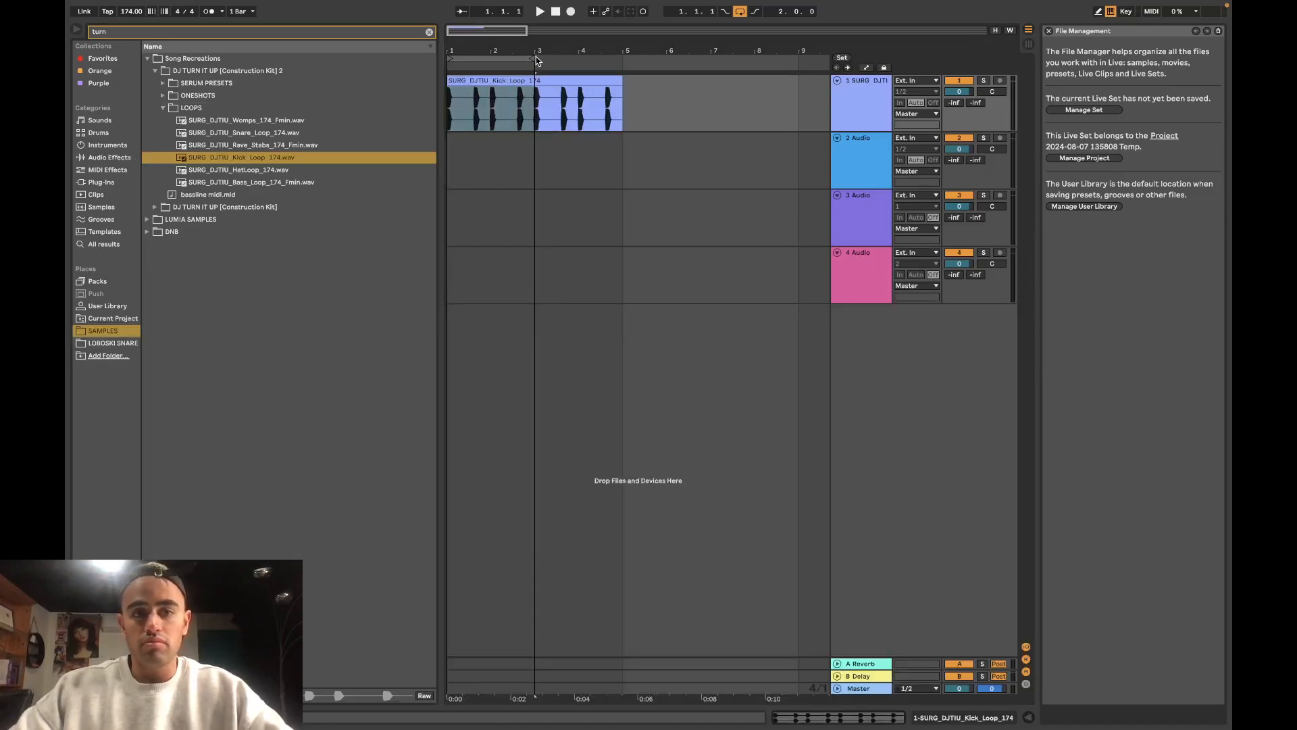
Step: Extend the arrangement loop to cover the whole four-bar kick clip and play it back
drag(536, 61, 615, 57)
key(super+l)
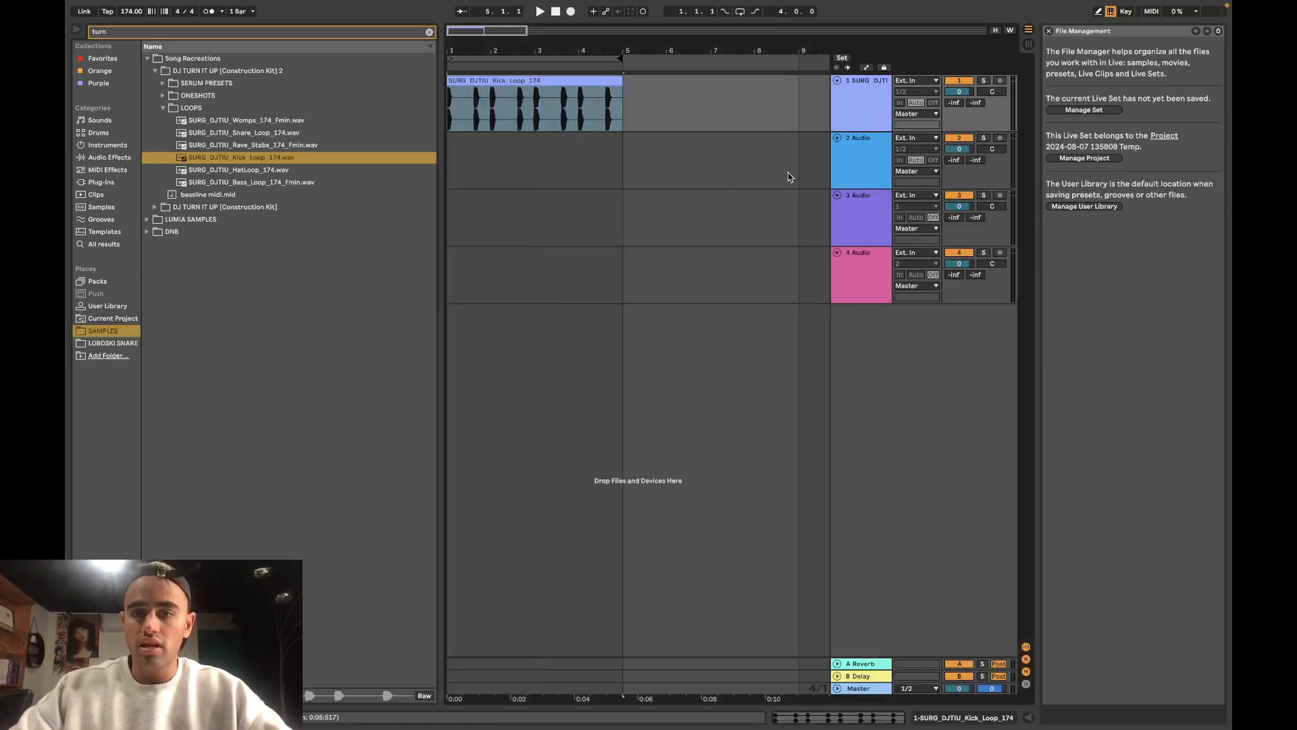
click(507, 81)
key(super+l)
key(space)
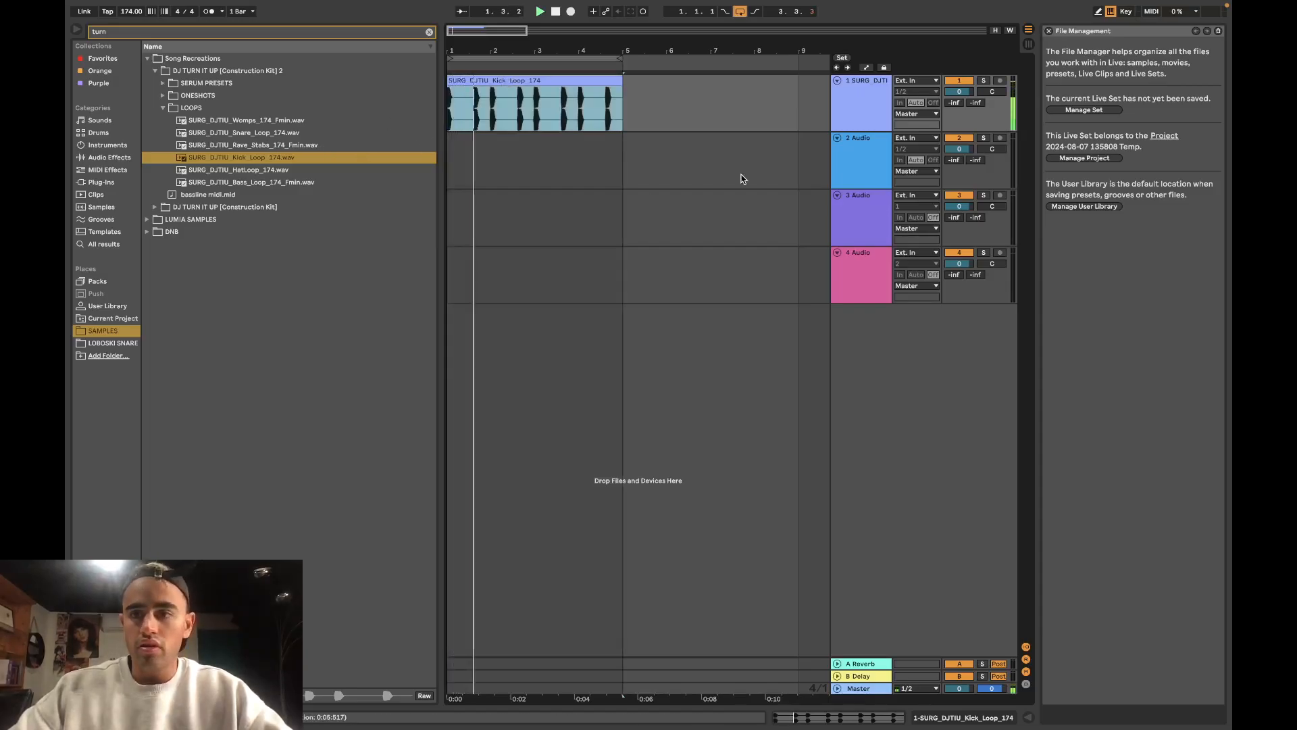
Step: Add EQ Eight to the kick track and lower its high band to reduce the top end
key(super+alt+l)
click(429, 32)
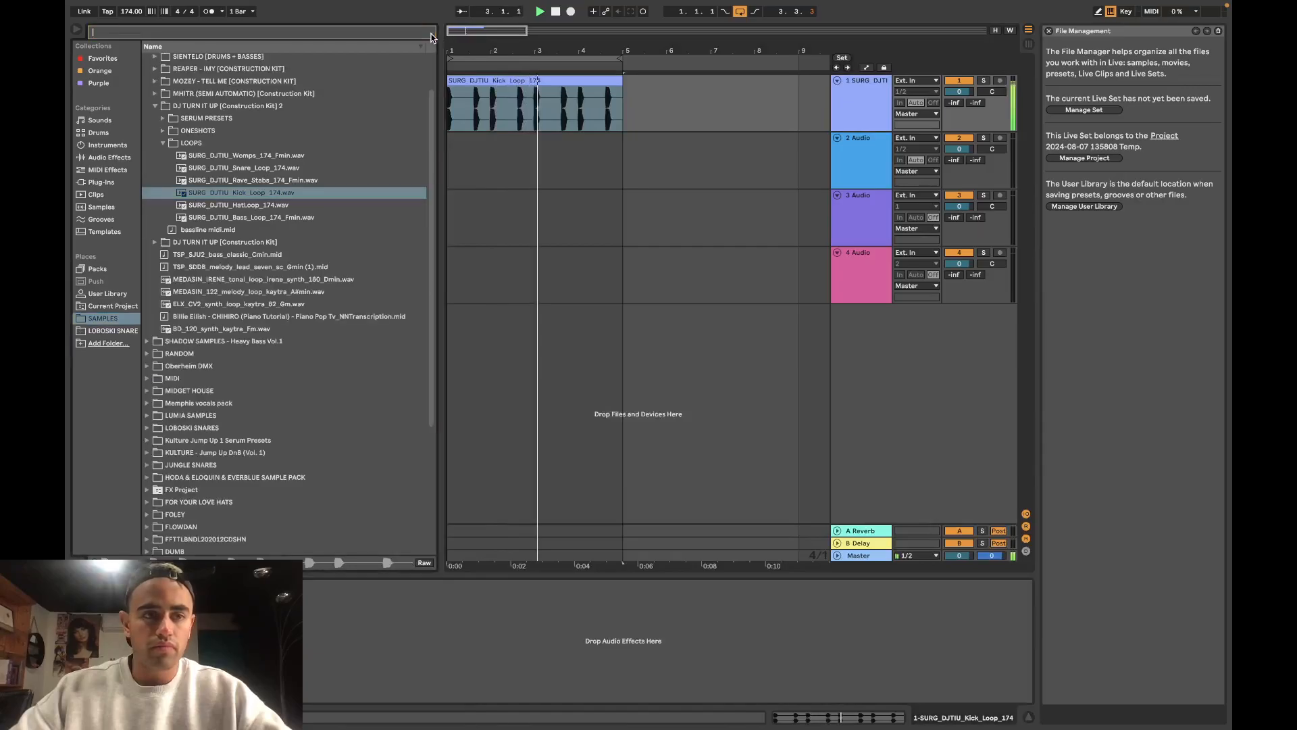
click(101, 158)
click(877, 120)
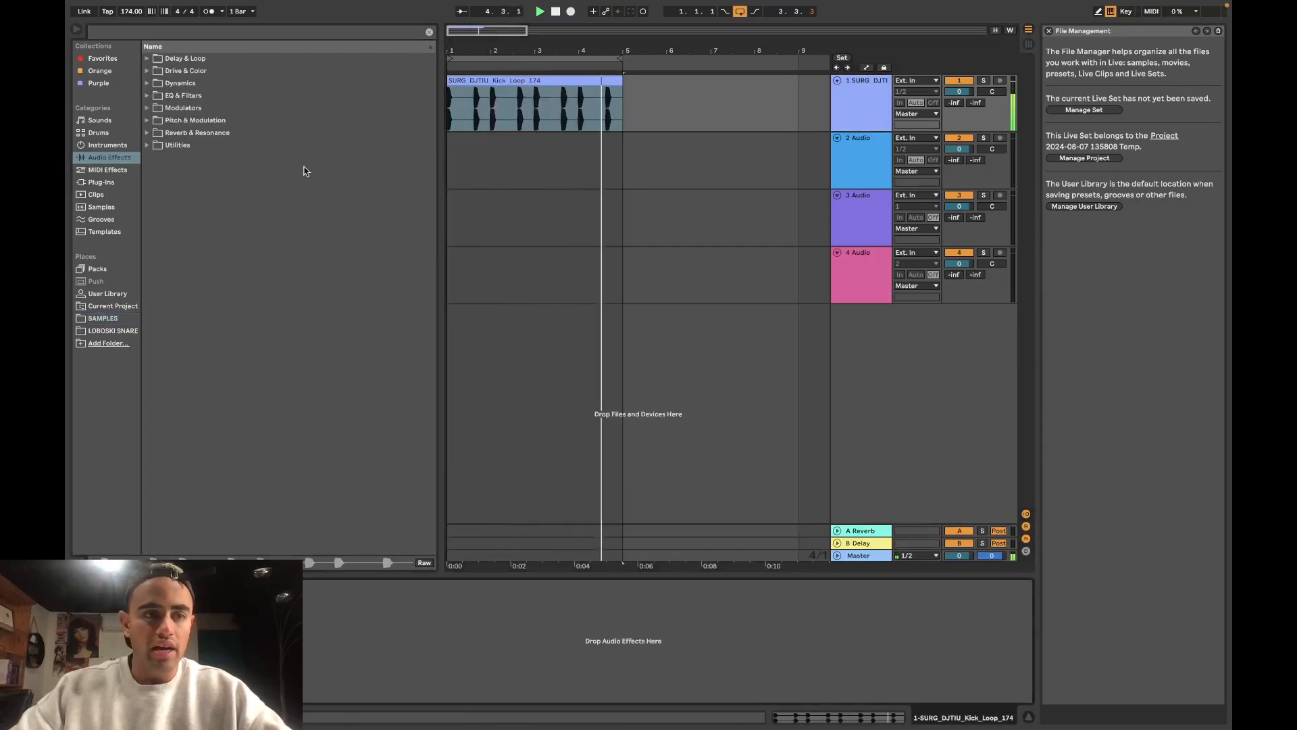
click(183, 95)
double_click(186, 133)
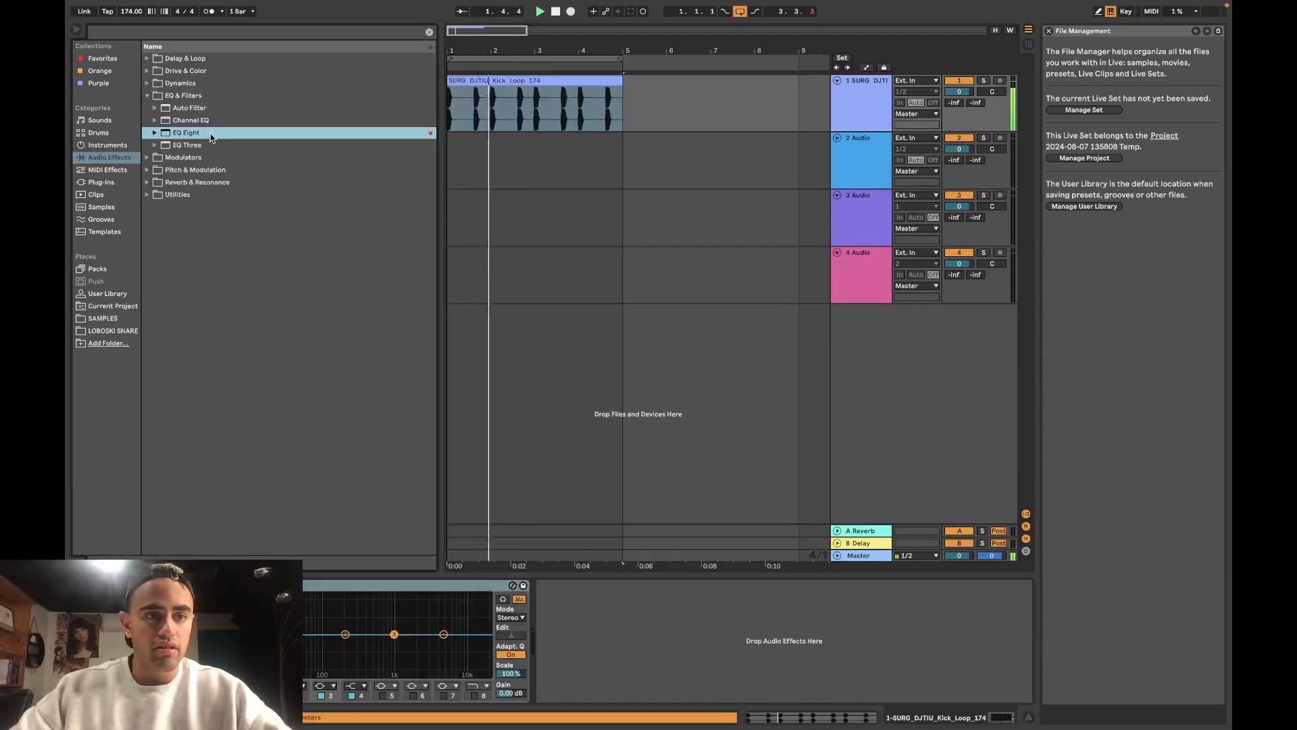
drag(443, 634, 445, 649)
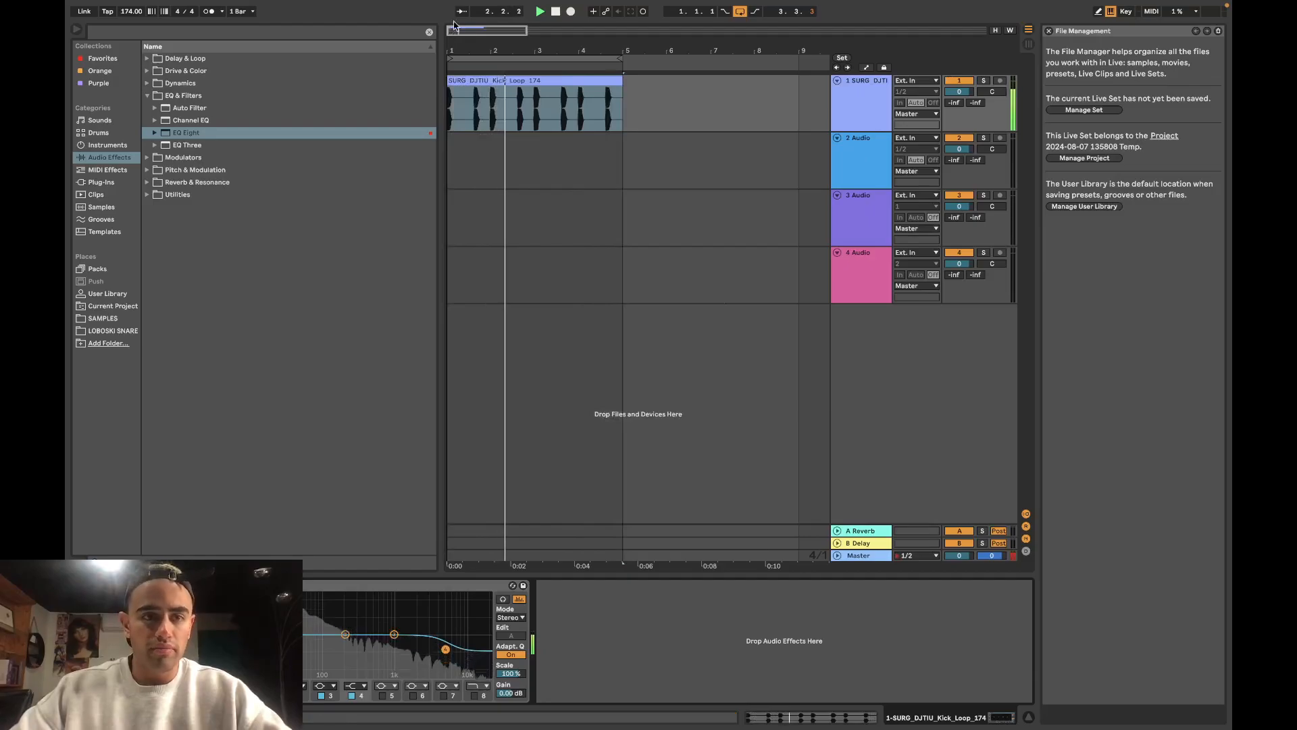
Step: Search the SAMPLES folder for "snare" and preview SURG_DJTIU_Snare_Loop_174.wav
click(429, 32)
text(s)
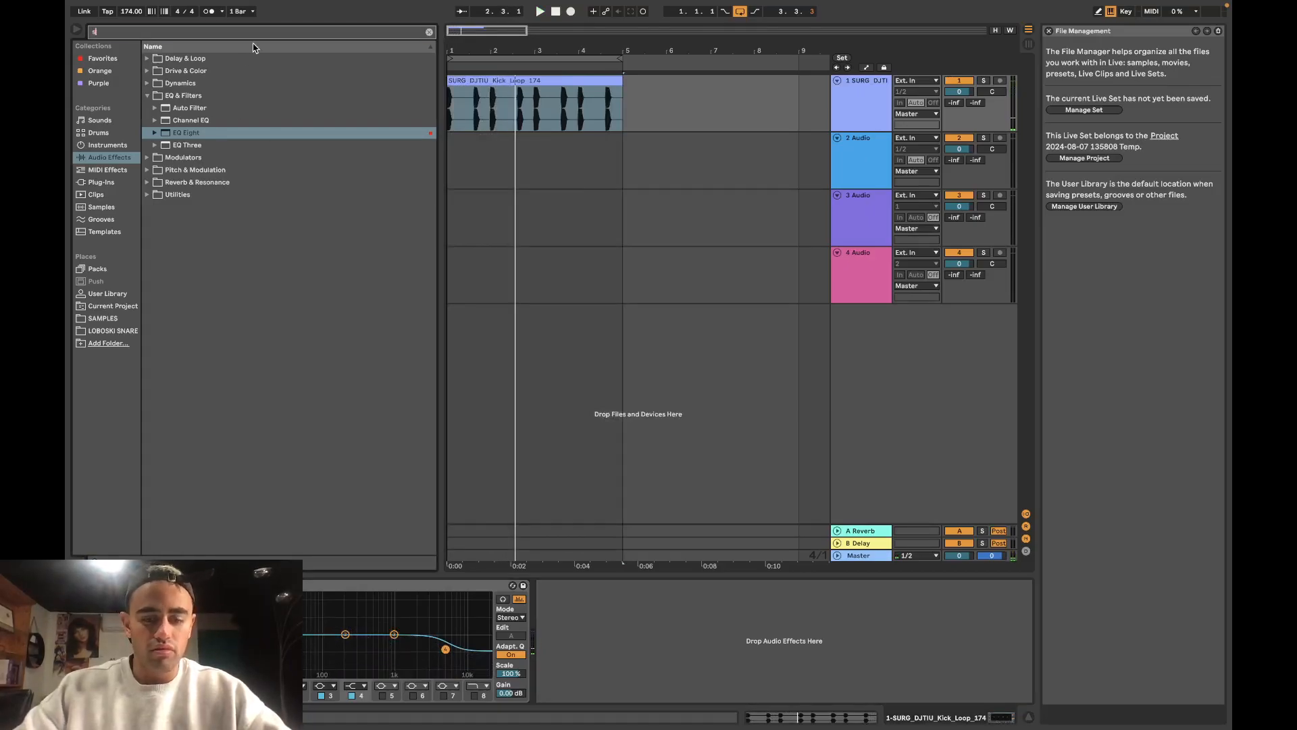
text(nare)
click(105, 332)
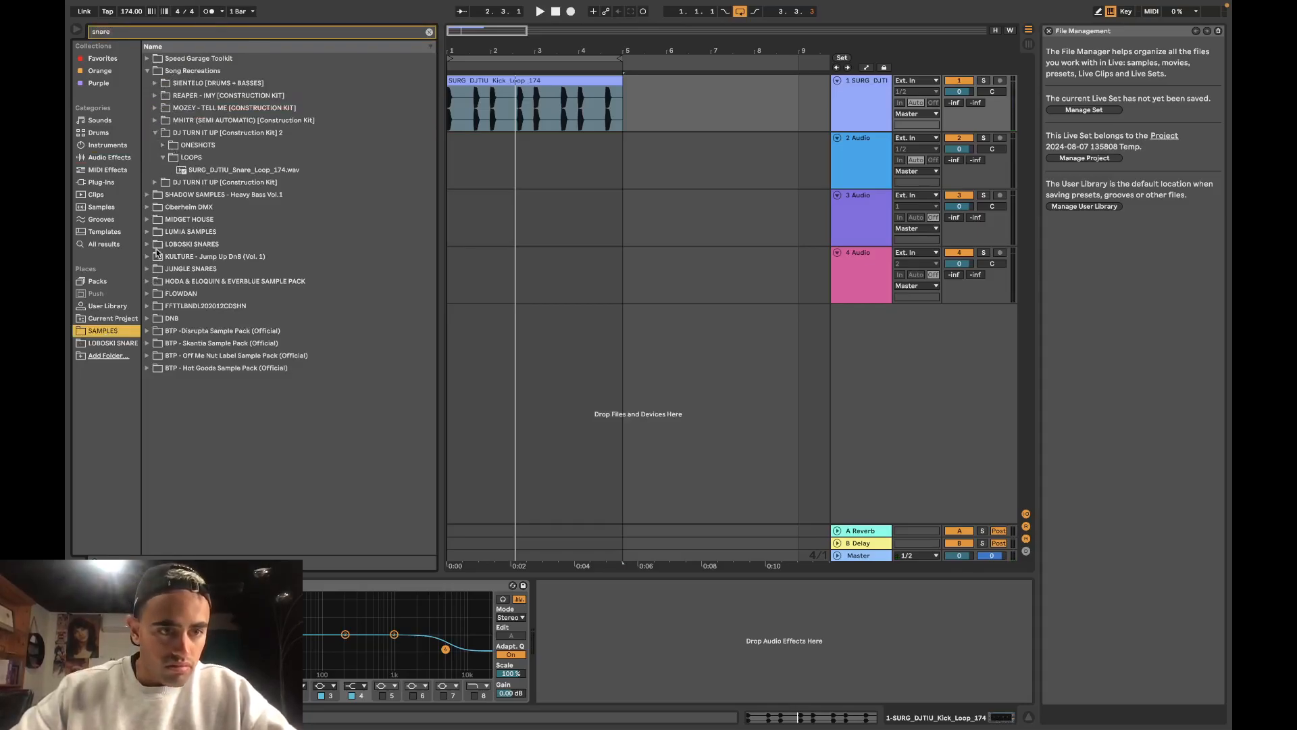
click(175, 157)
click(182, 172)
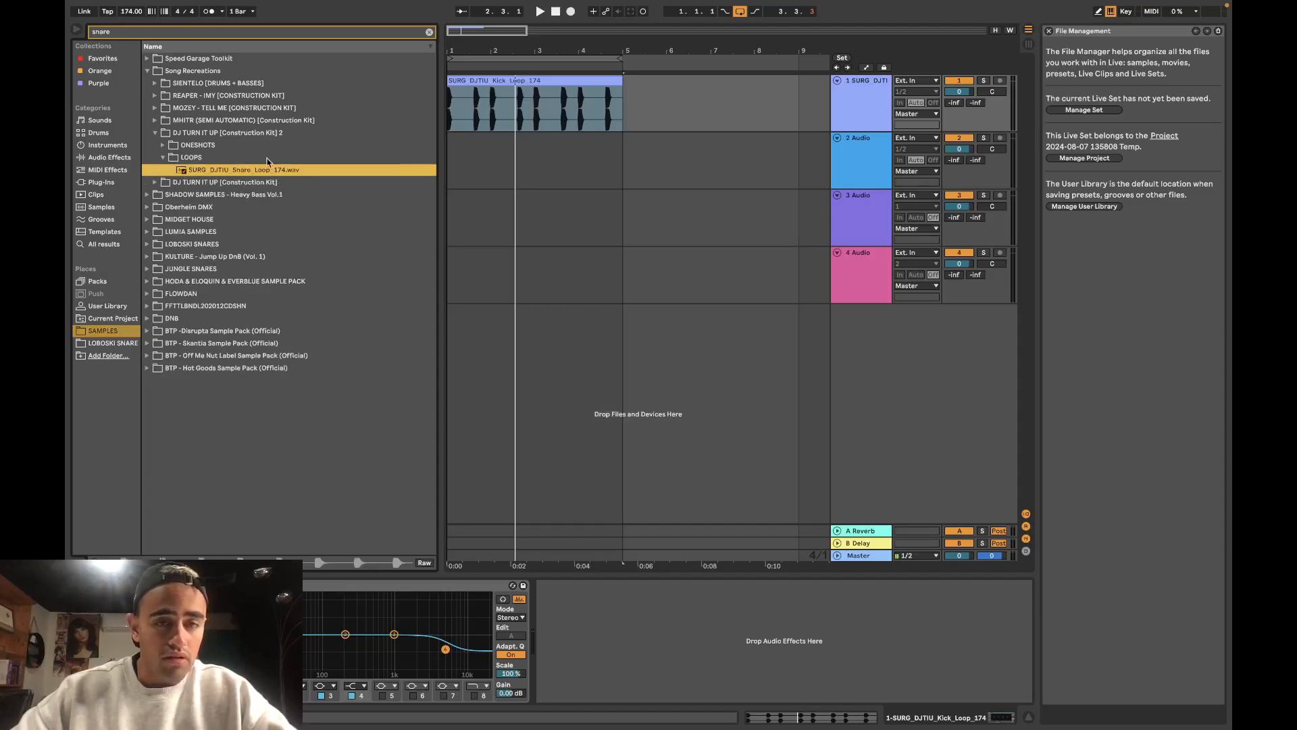
Step: Place the snare loop at bar 1 of the second audio track and play it with the kick
right_click(460, 160)
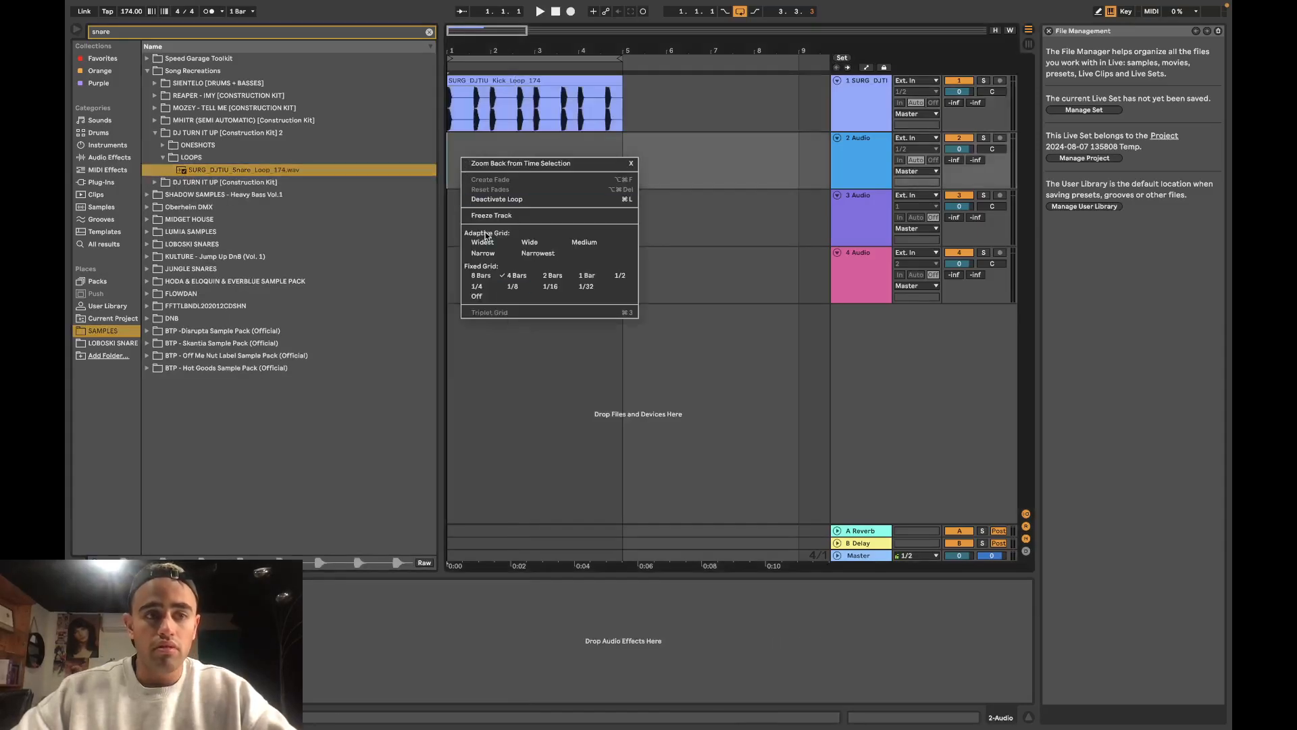
click(311, 190)
drag(310, 171, 473, 162)
key(space)
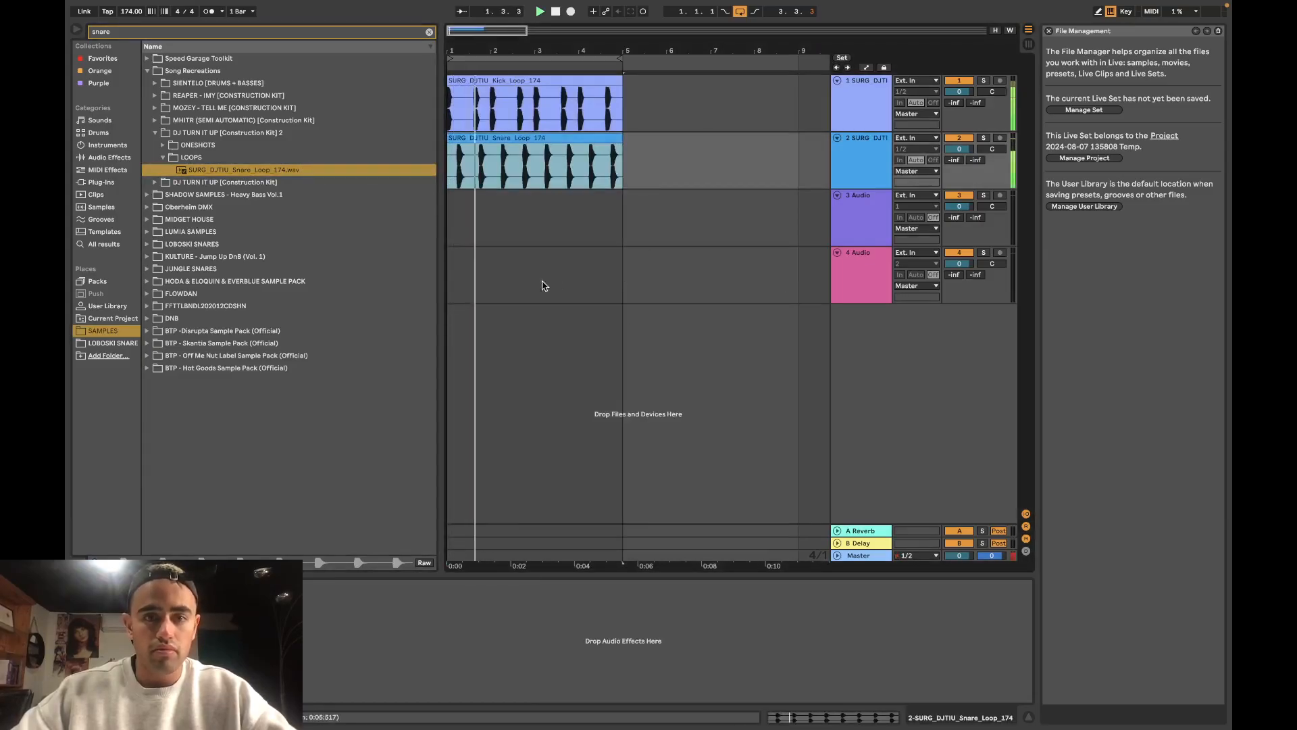
Step: Add EQ Eight to the snare track, slightly lowering the high band and raising the low-cut frequency to just above 100 Hz
click(429, 32)
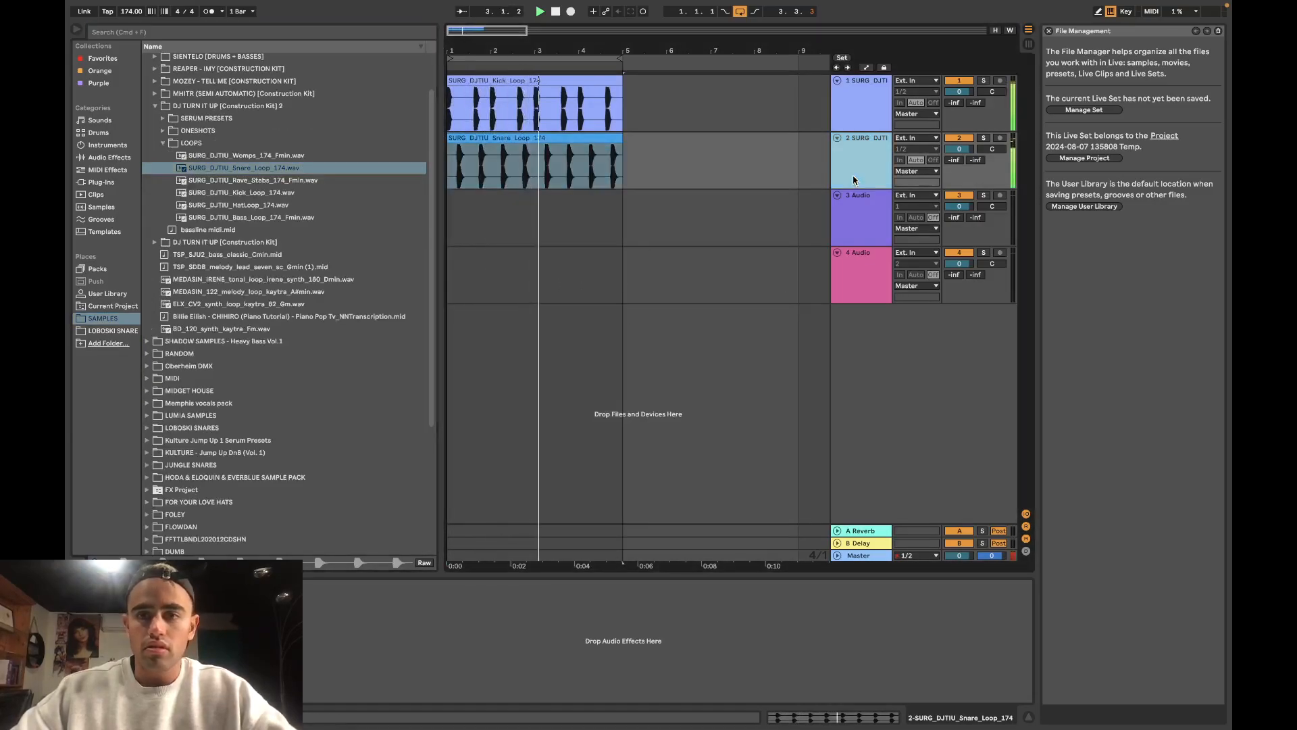
click(110, 157)
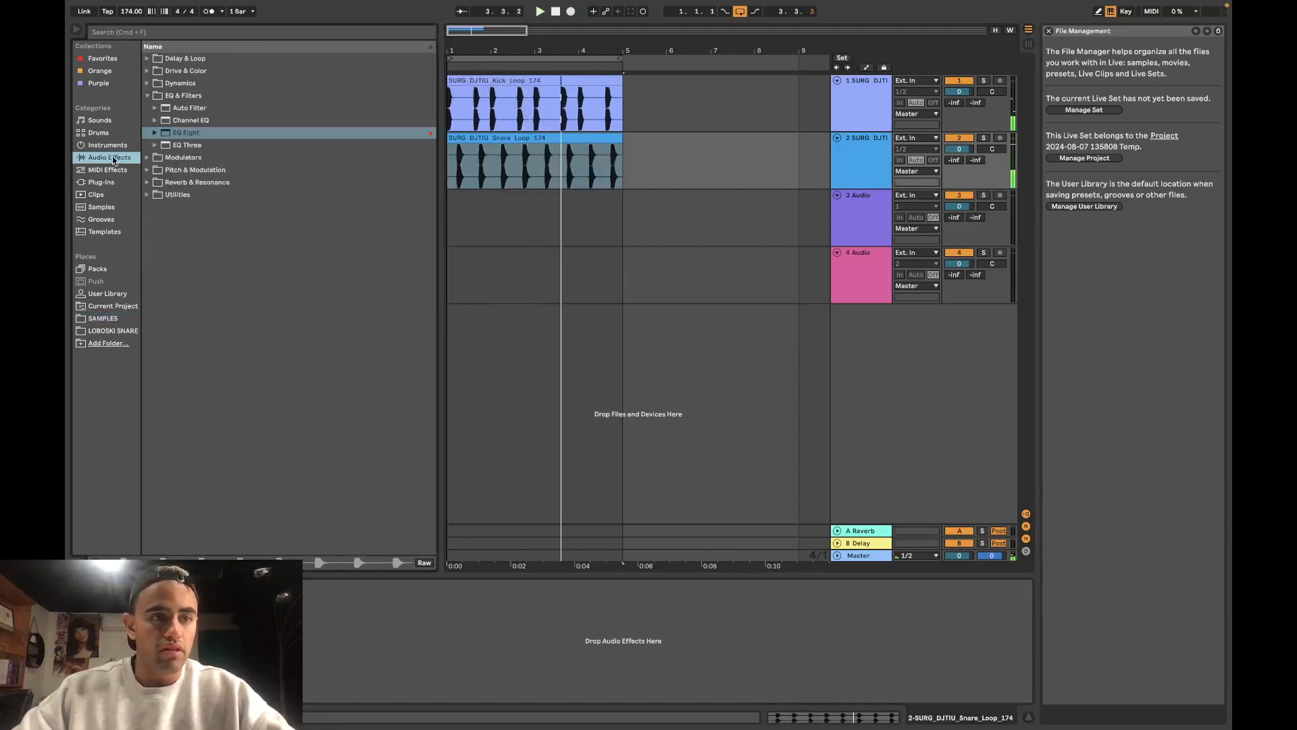
double_click(231, 134)
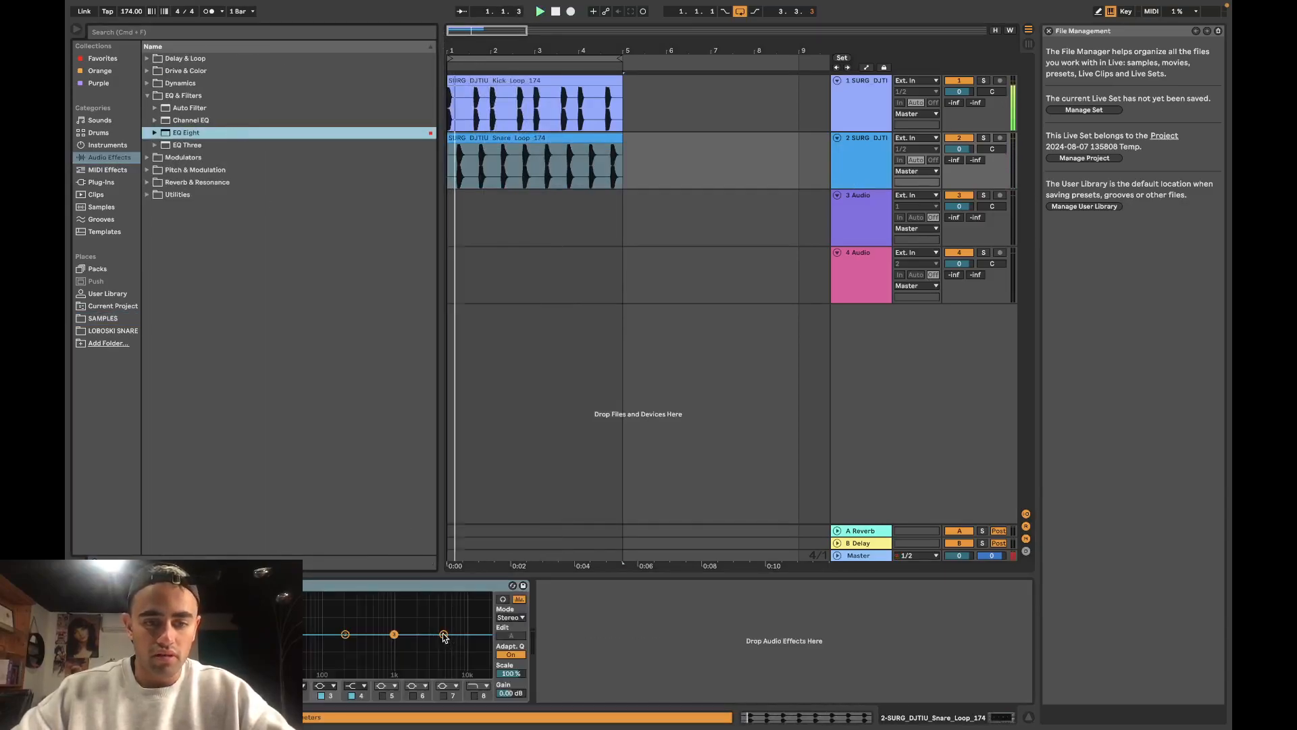
drag(444, 635, 447, 640)
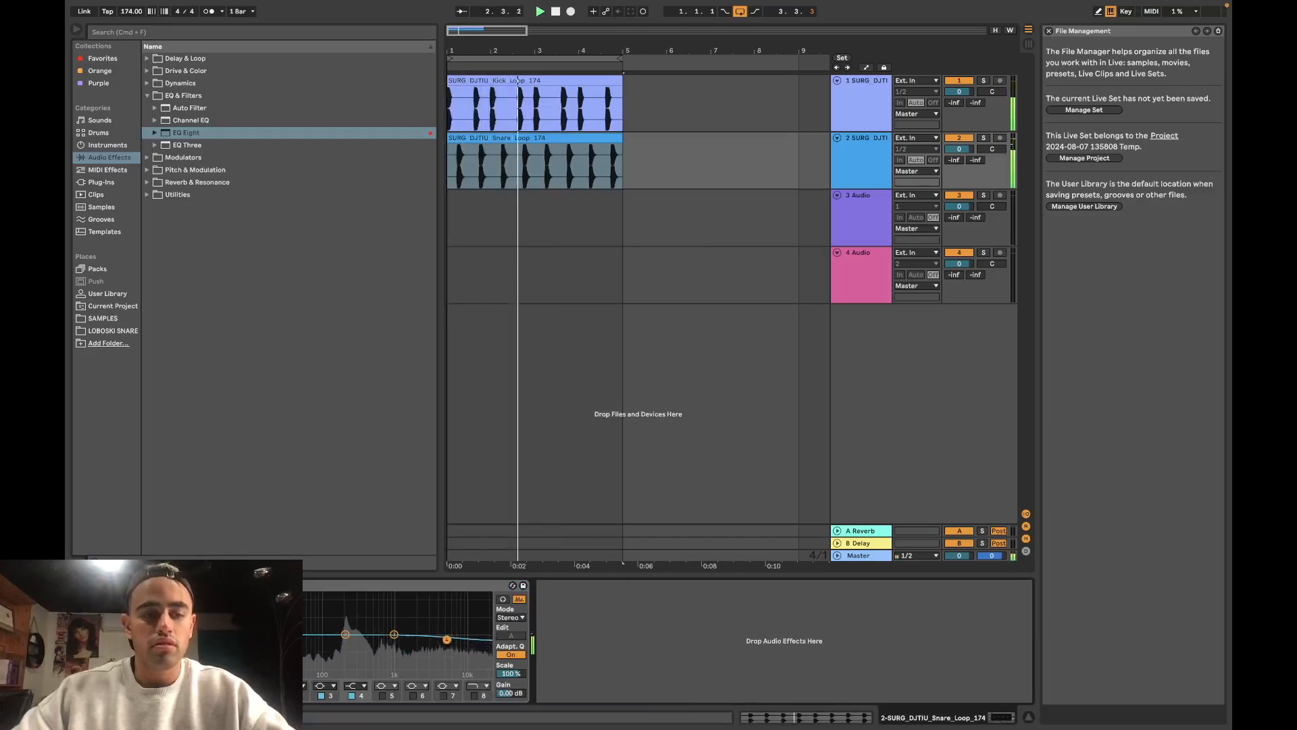
drag(284, 642, 329, 644)
key(space)
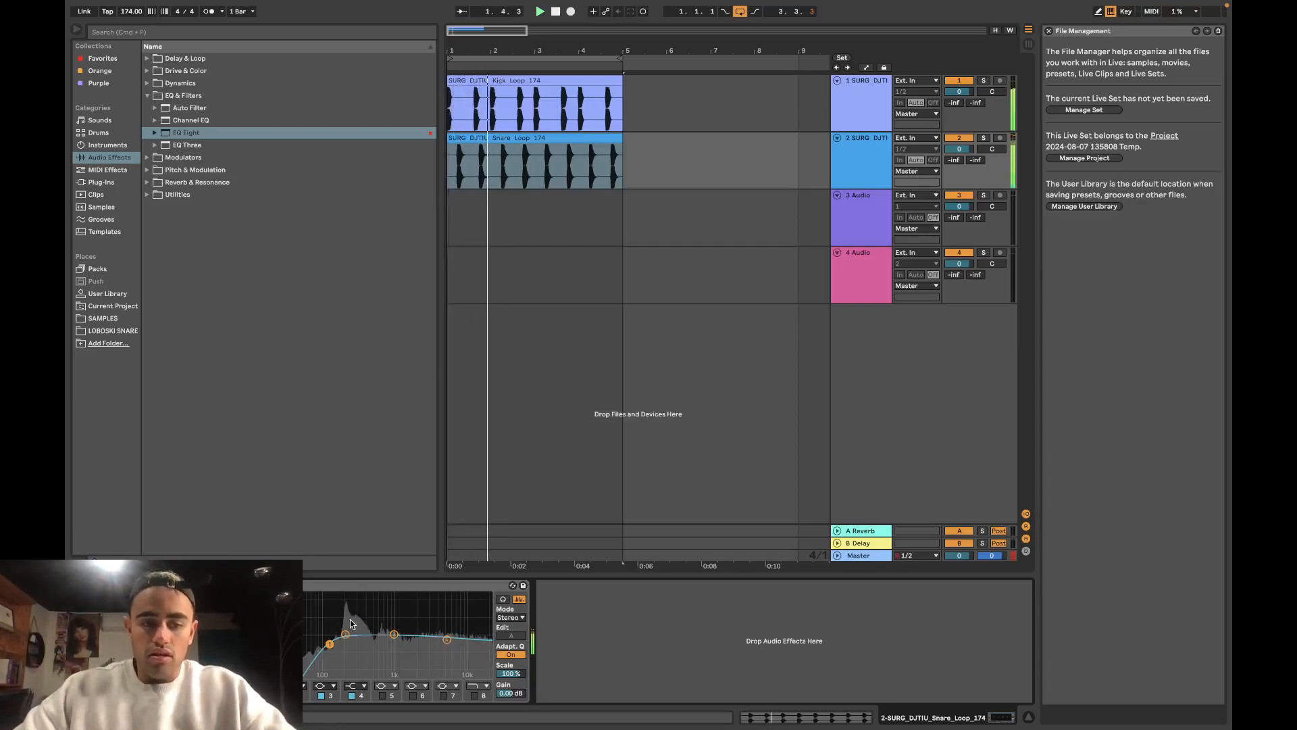
Step: Place SURG_DJTIU_HatLoop_174.wav from the SAMPLES folder at bar 1 of the third audio track
click(122, 322)
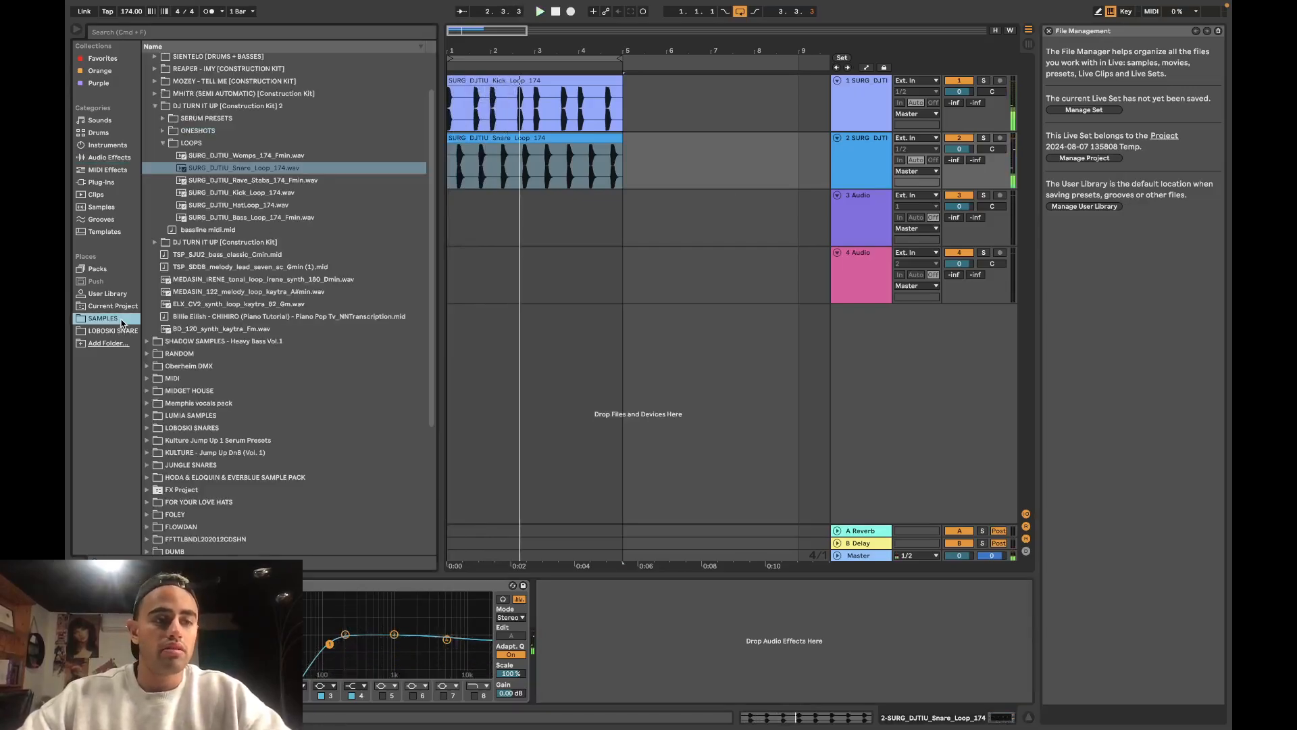
click(231, 206)
drag(230, 206, 466, 217)
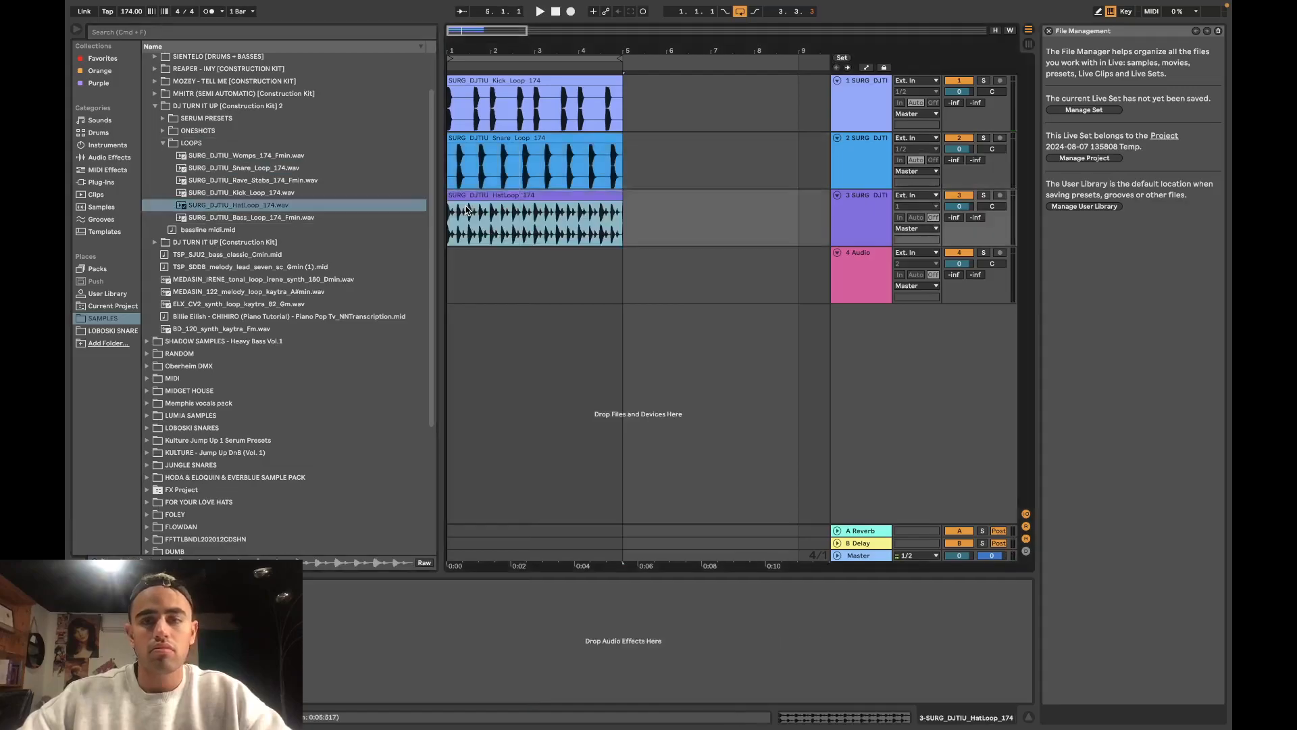
Step: Set the snare track's volume to -2.3 dB and the hat track's volume to about -0.8 dB
drag(969, 209, 966, 211)
drag(961, 150, 960, 151)
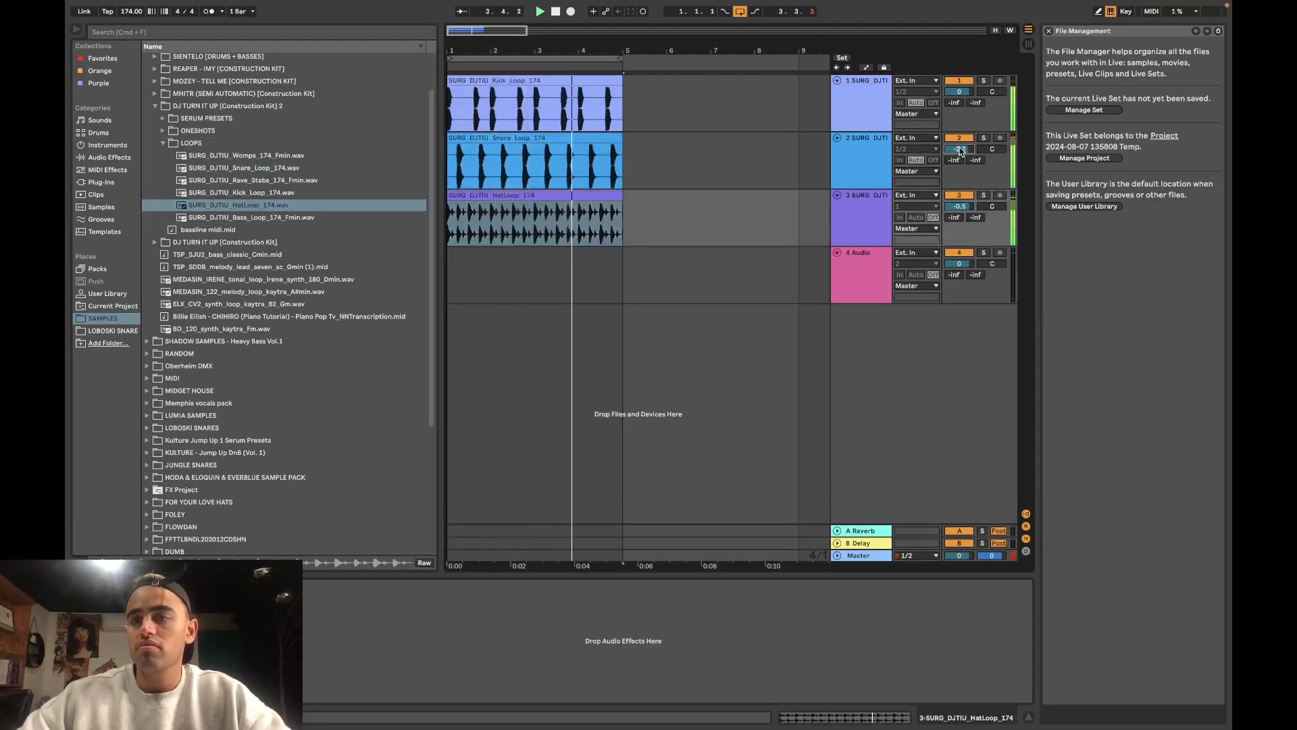
drag(960, 207, 960, 209)
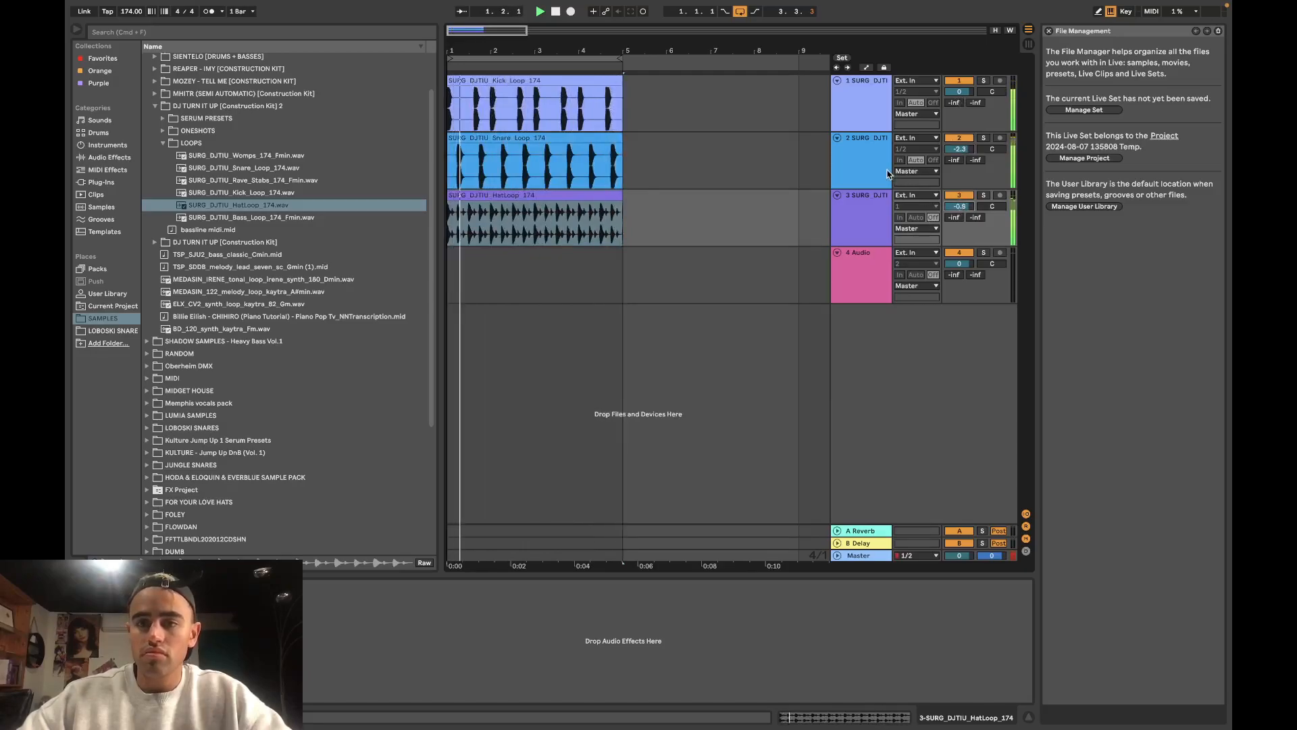
Step: Add EQ Eight to the hat track, cutting the lows up to about 1 kHz and slightly lowering the high band
click(861, 166)
click(856, 227)
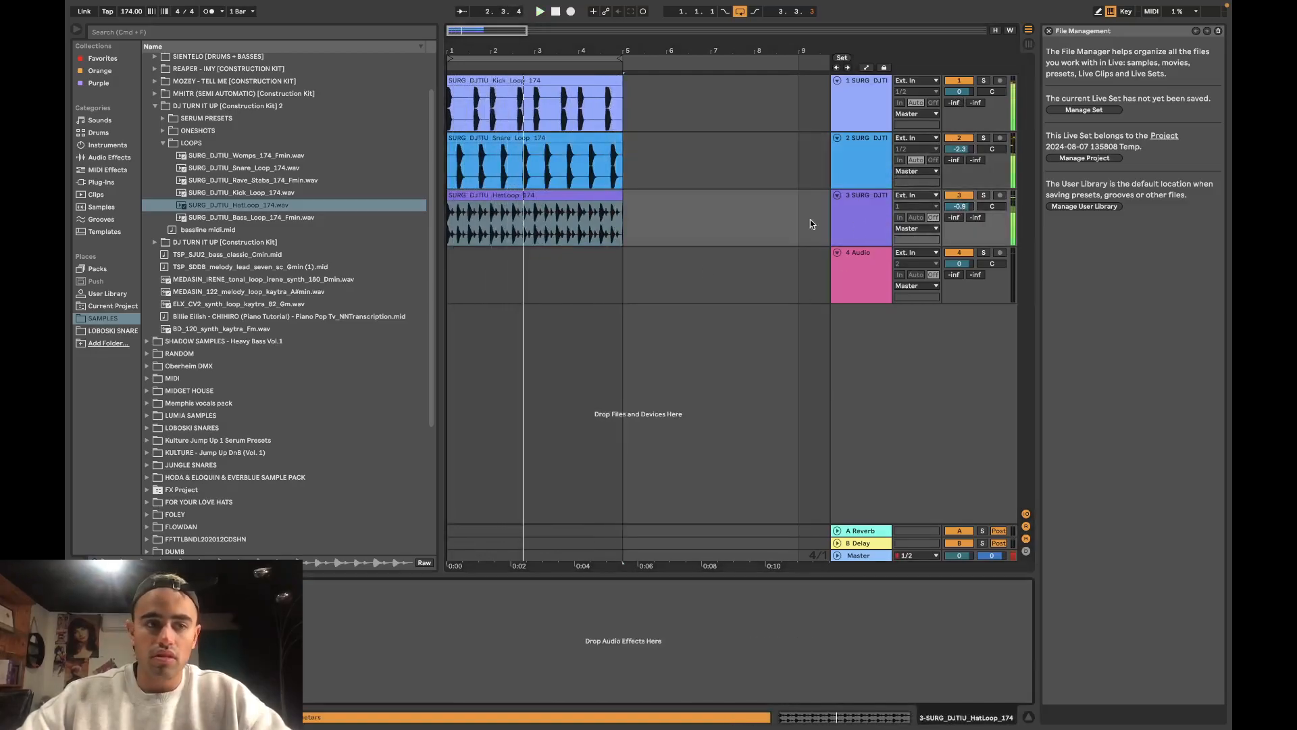
click(108, 157)
click(177, 134)
double_click(176, 134)
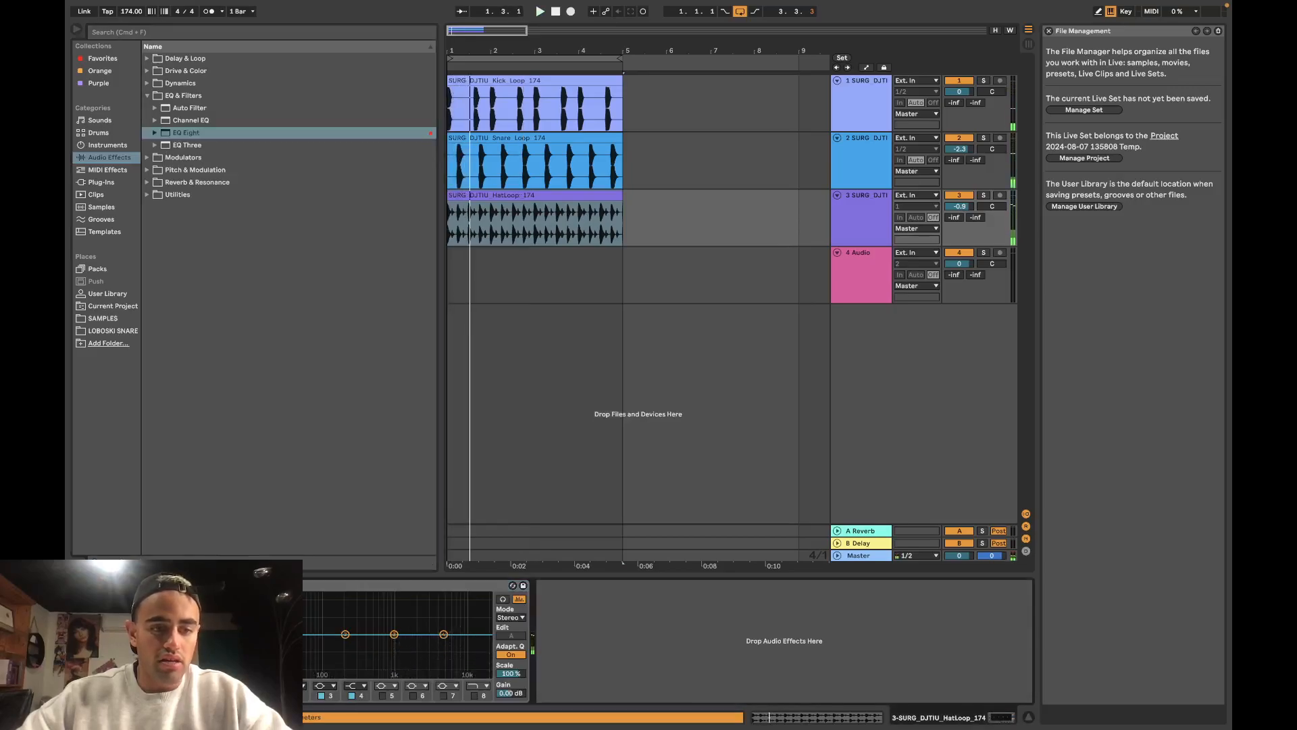
drag(285, 643, 461, 638)
key(space)
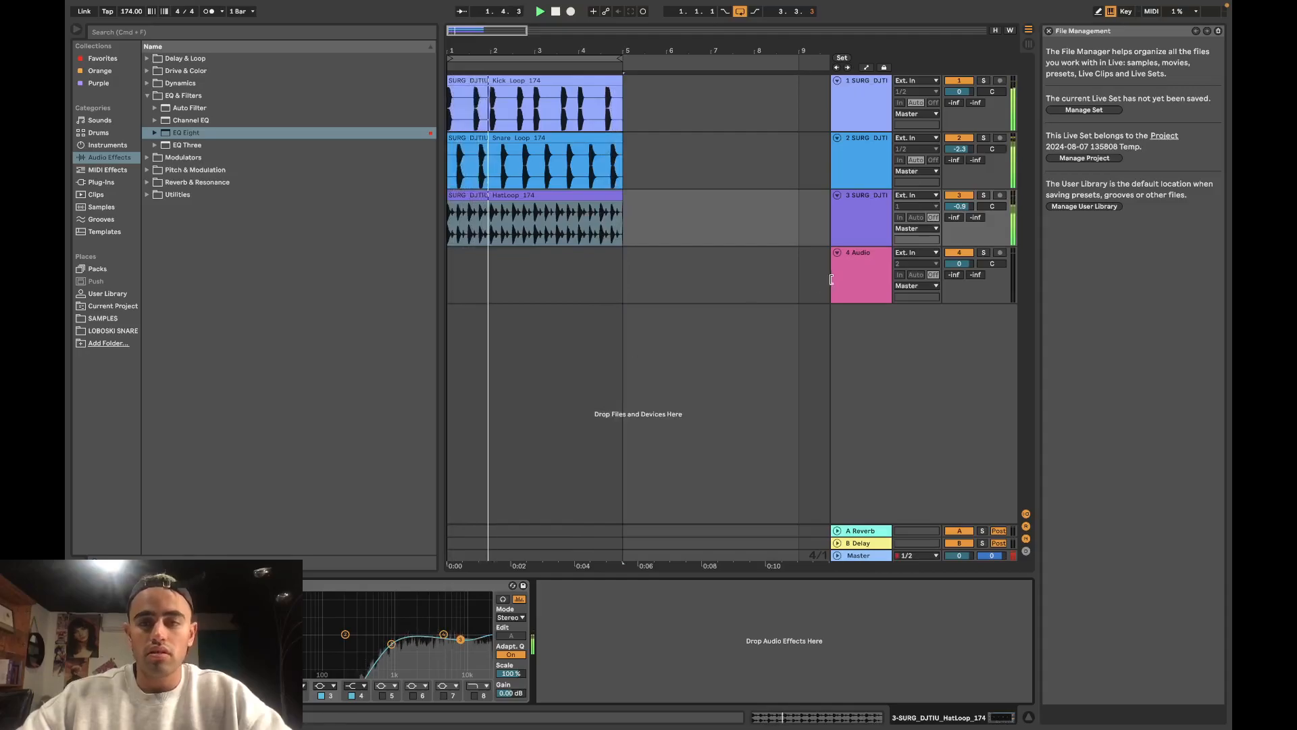
Step: Solo the hat loop track and play it back
click(105, 318)
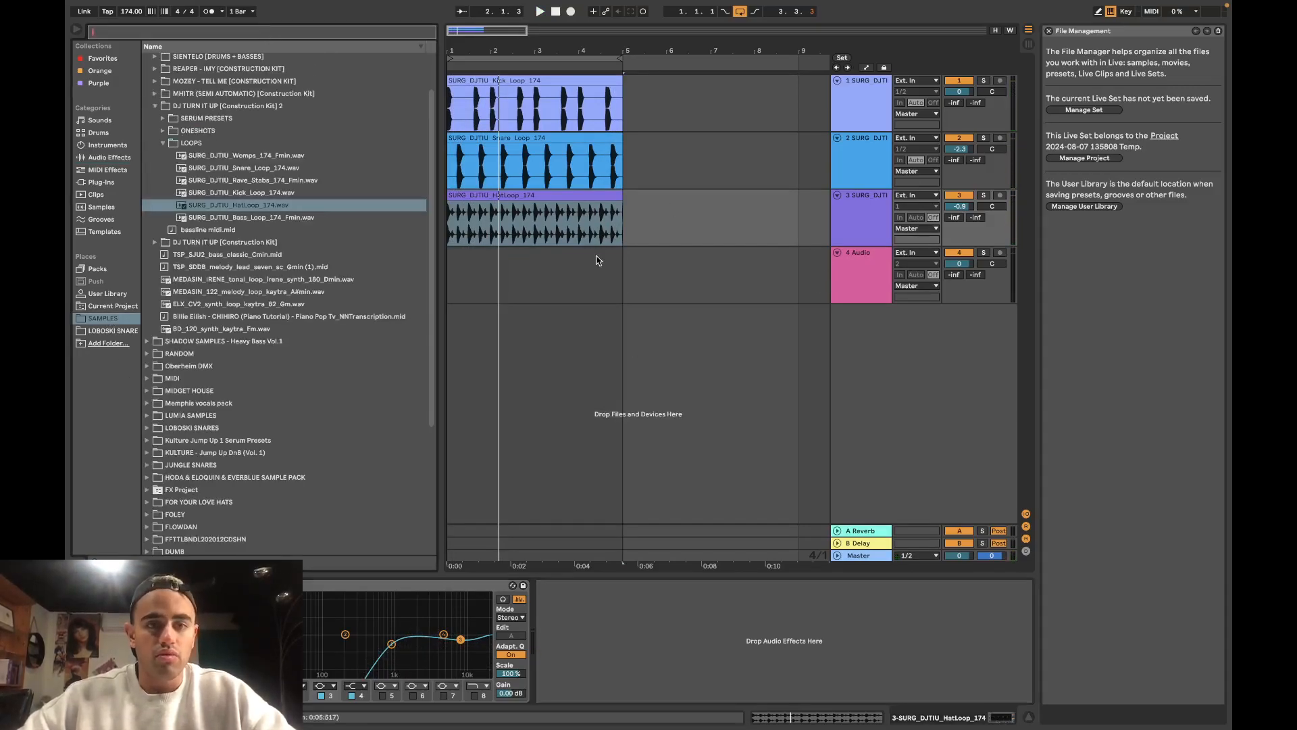
click(568, 196)
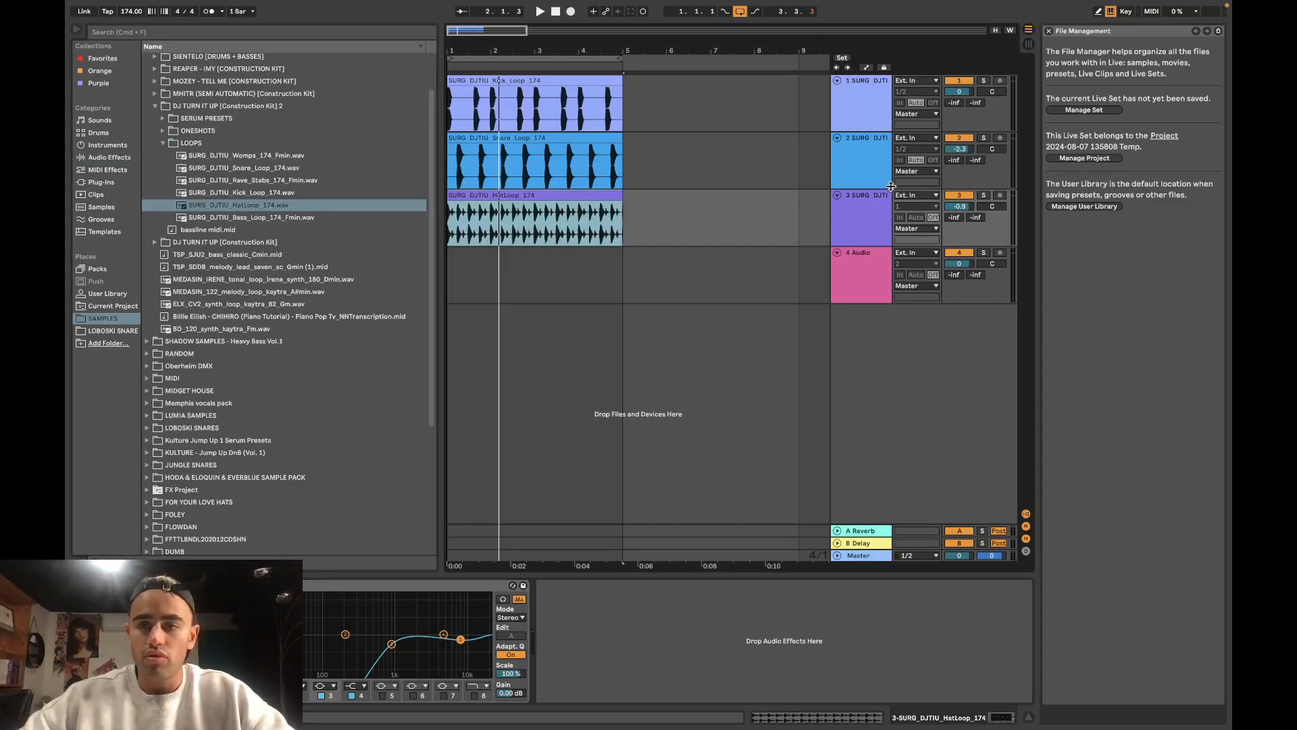
click(983, 196)
key(space)
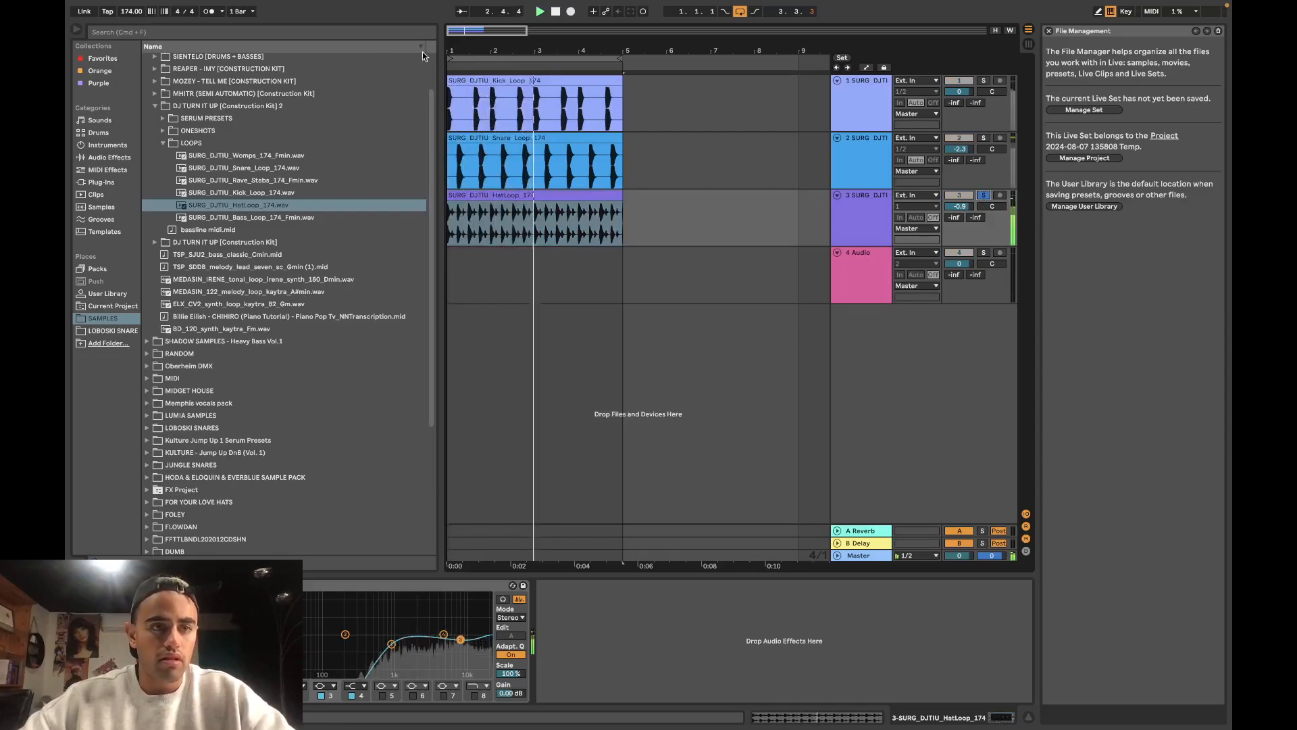
Step: Search all browser results for "top loop" and preview samples, selecting PMTD_Top_Loop_174_39.wav
click(375, 33)
text(top lo)
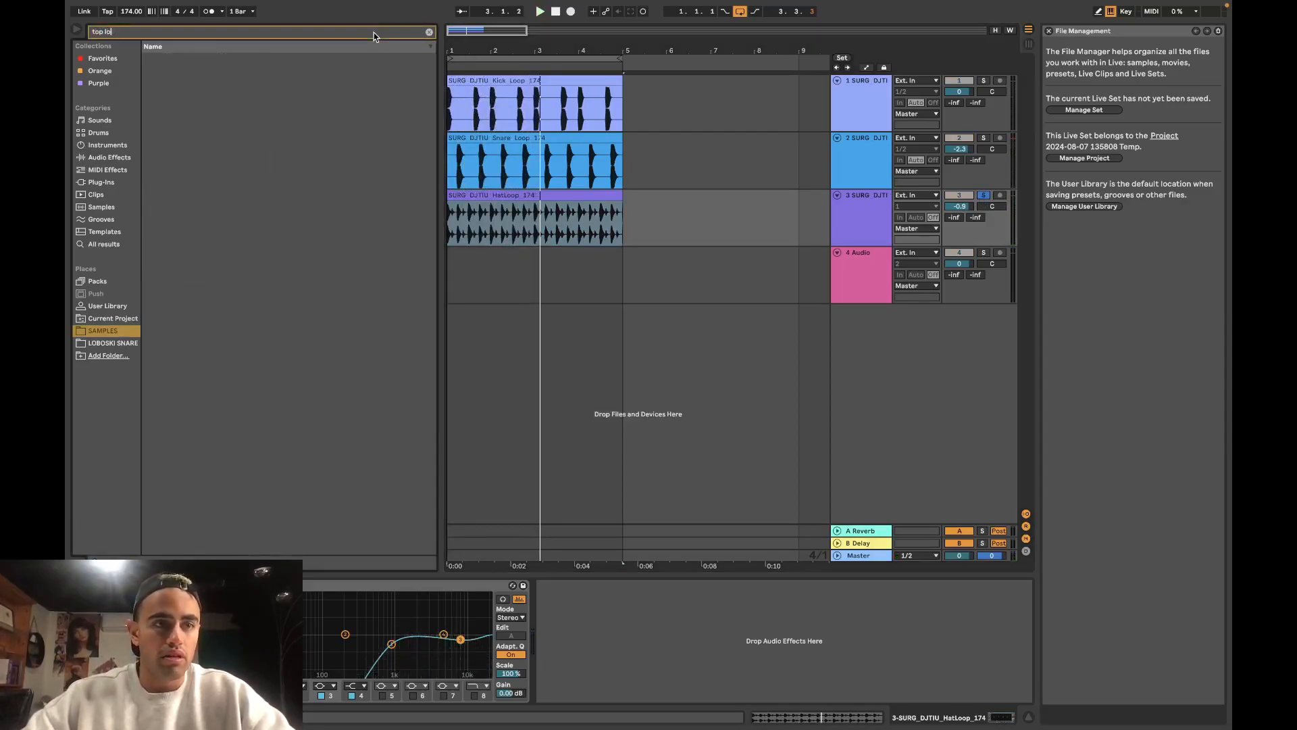
text(op)
click(124, 245)
click(178, 232)
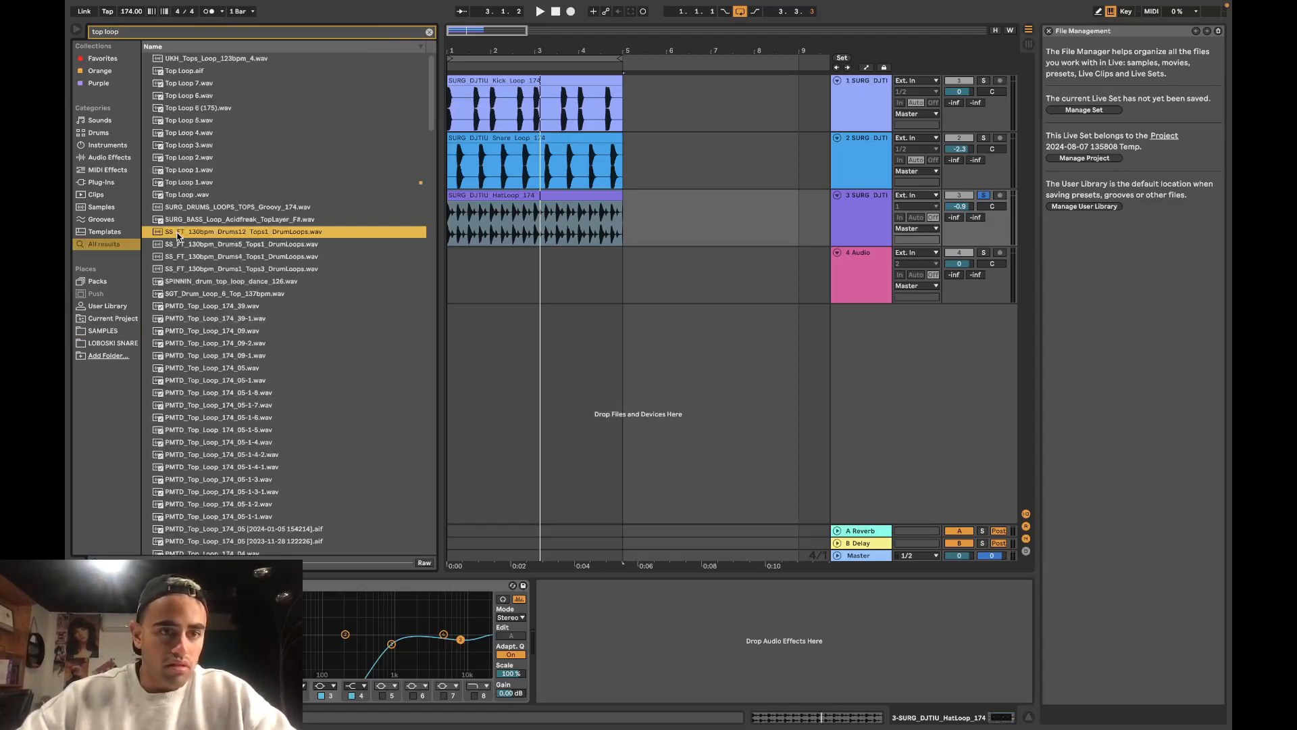
click(217, 330)
scroll(229, 317, down, 4)
click(247, 293)
click(260, 257)
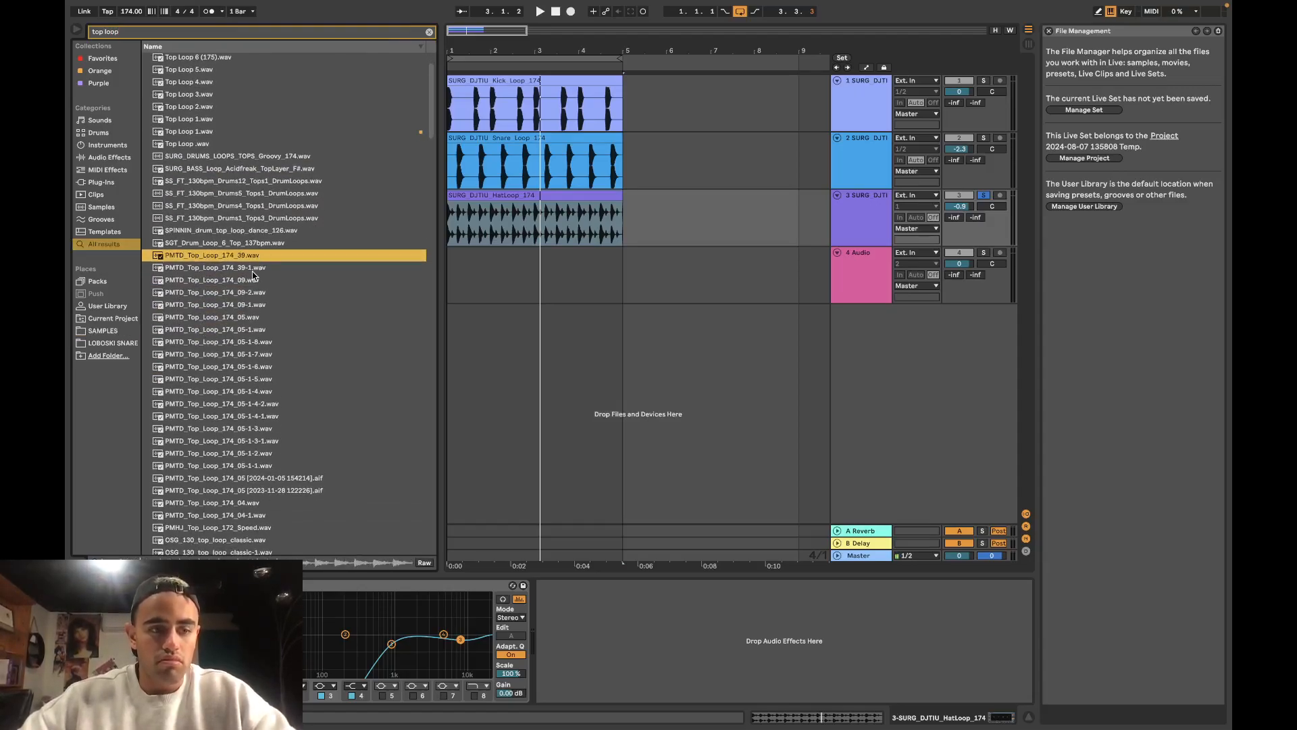
Step: Place PMTD_Top_Loop_174_39.wav at bar 1 of the fourth audio track and solo it alongside the hats during playback
drag(253, 260, 450, 270)
key(space)
click(983, 253)
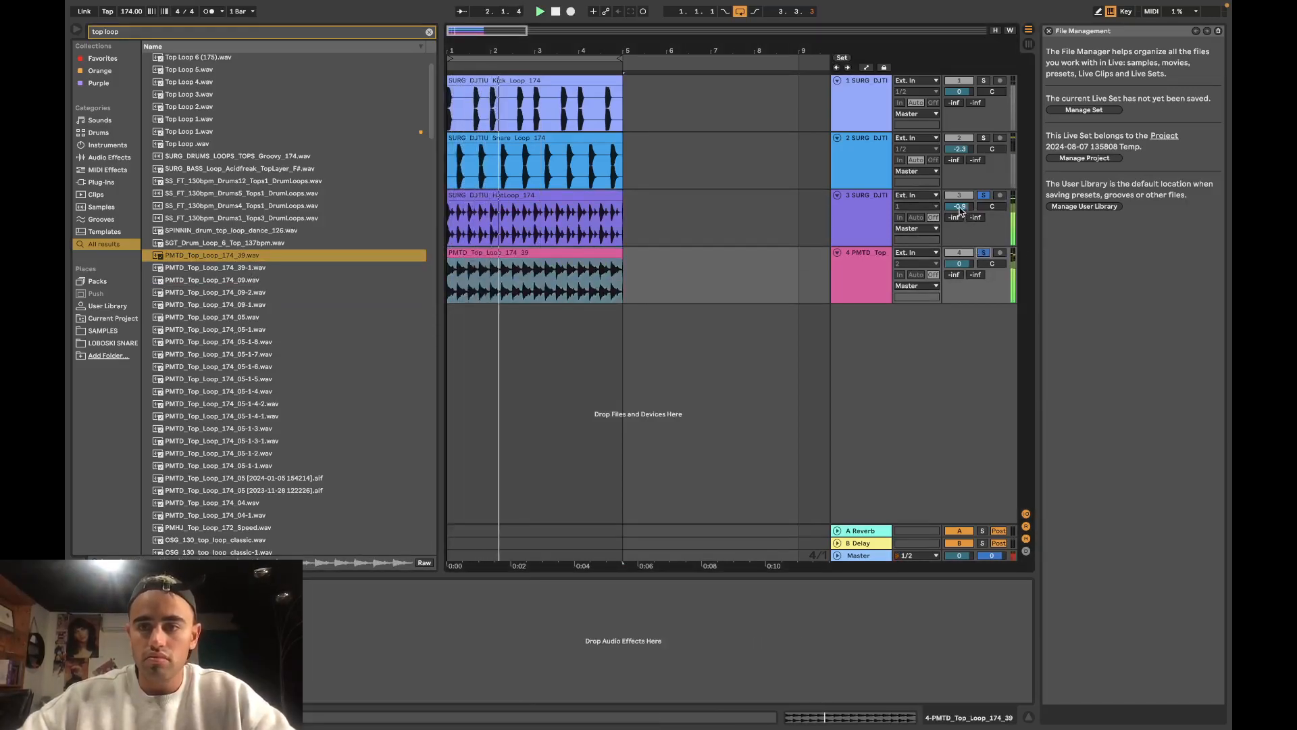
Step: Set the top loop track's volume to -3.6 dB and add EQ Eight, cutting lows below about 1.6 kHz and slightly dipping the high band
drag(959, 265, 960, 277)
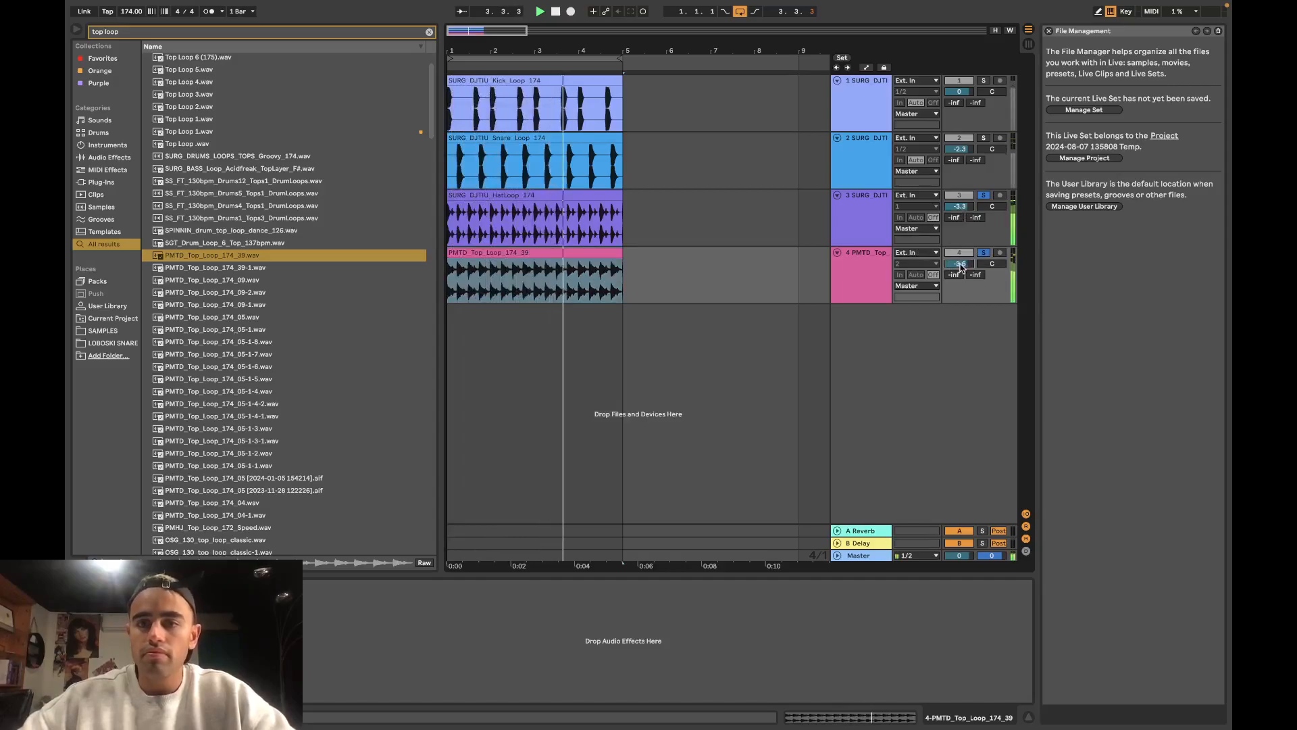
key(space)
click(429, 32)
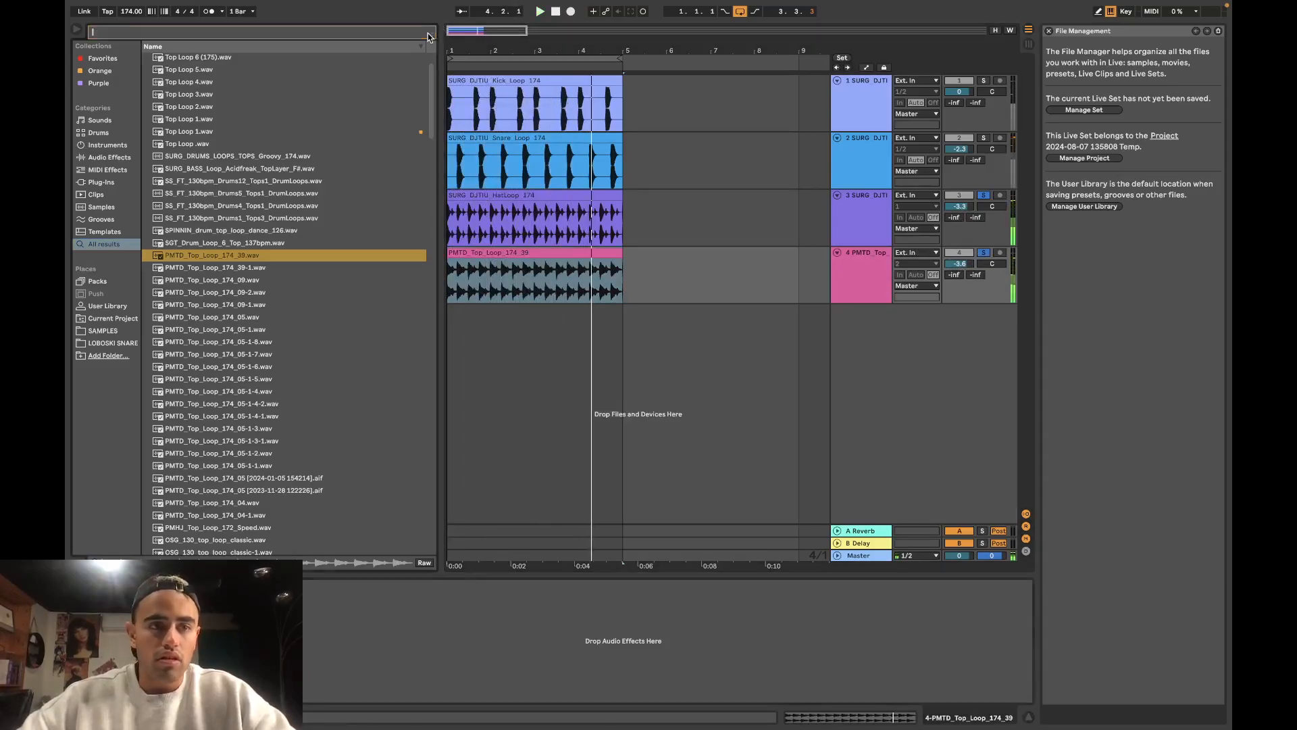
click(116, 155)
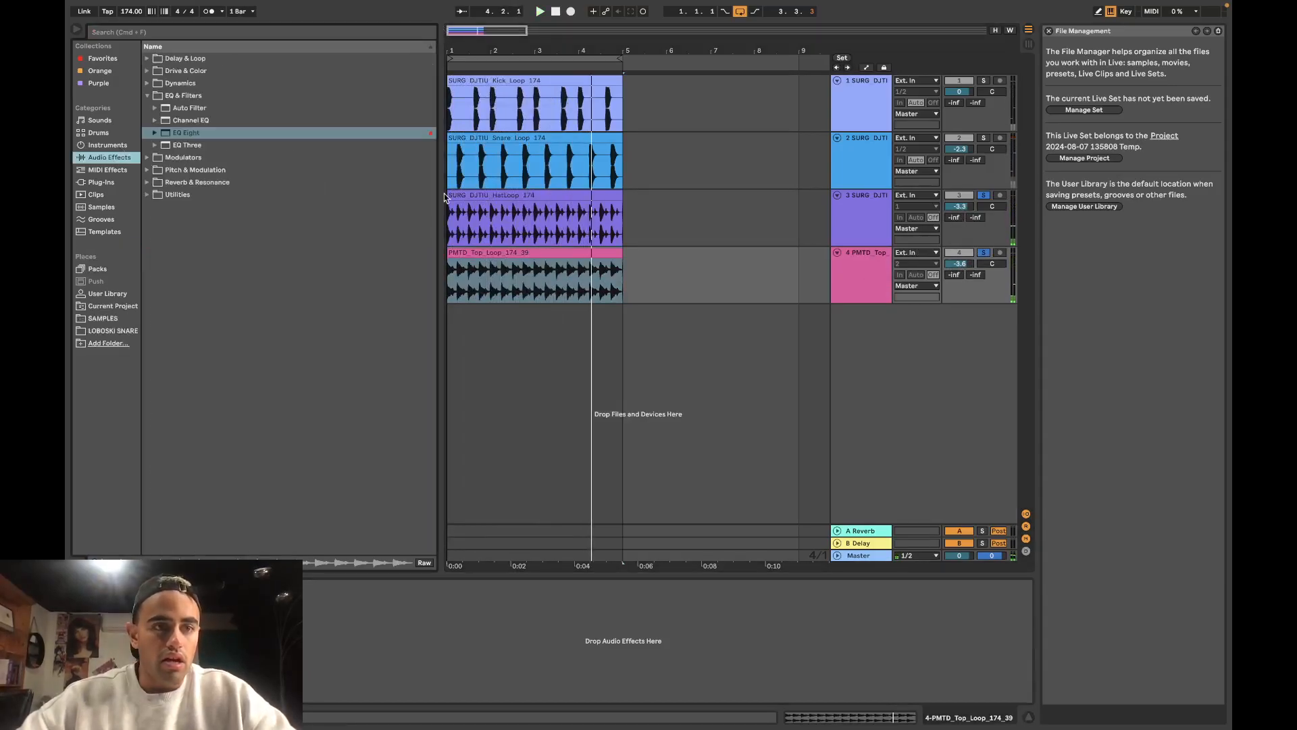
double_click(303, 134)
key(space)
click(264, 685)
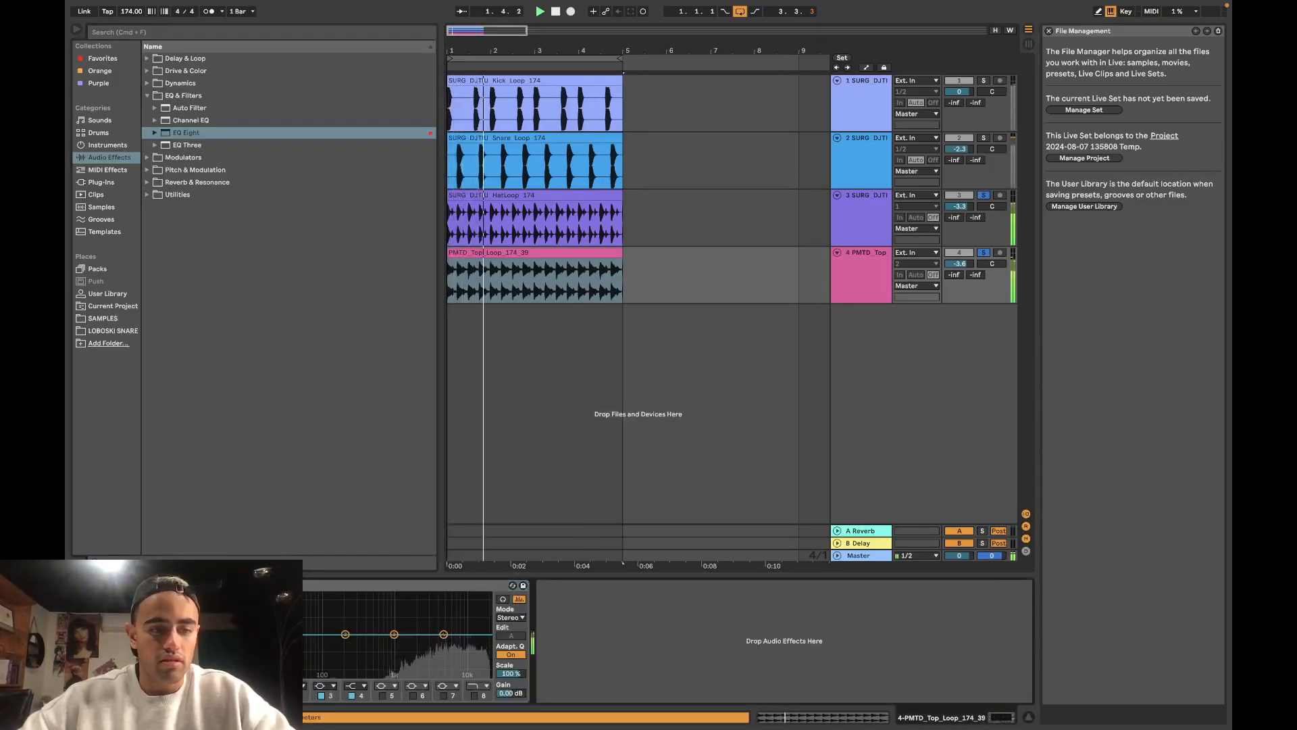
drag(285, 644, 449, 639)
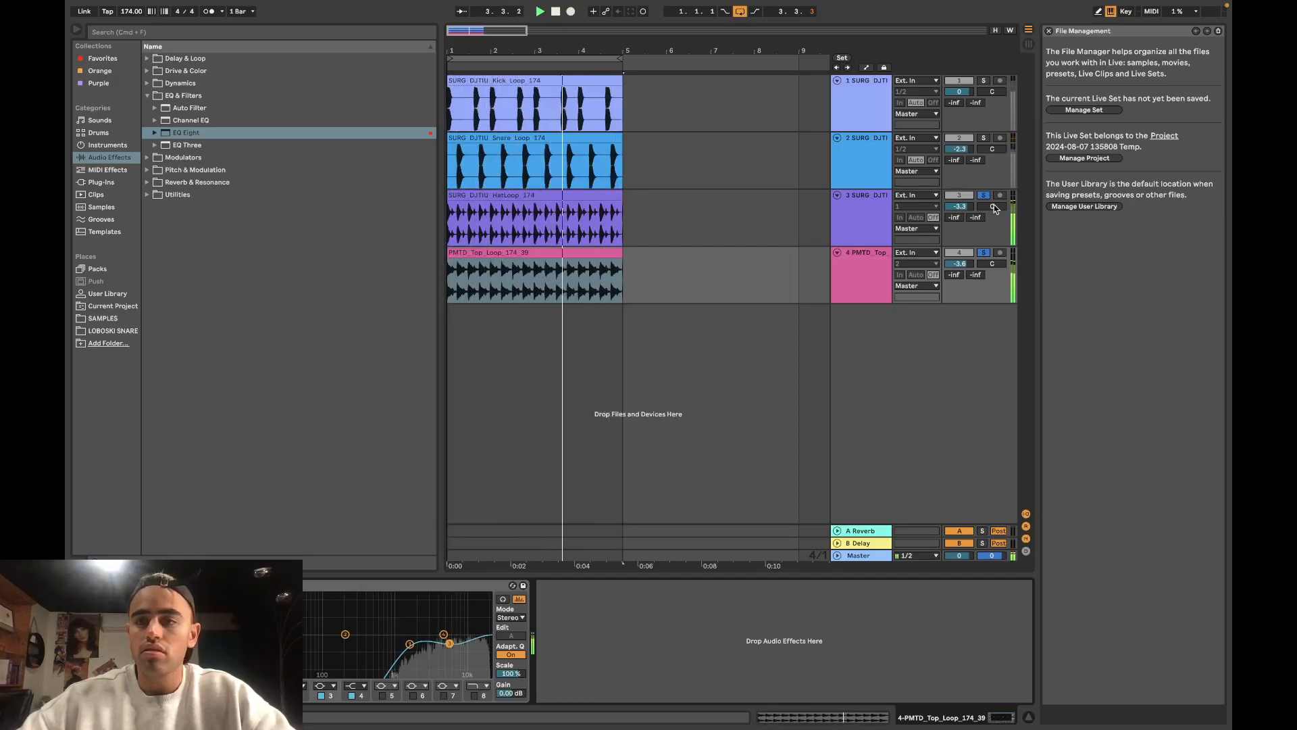
Step: Take the hat and top loop tracks out of solo and set the arrangement's fixed grid to 8 bars
right_click(717, 166)
click(733, 283)
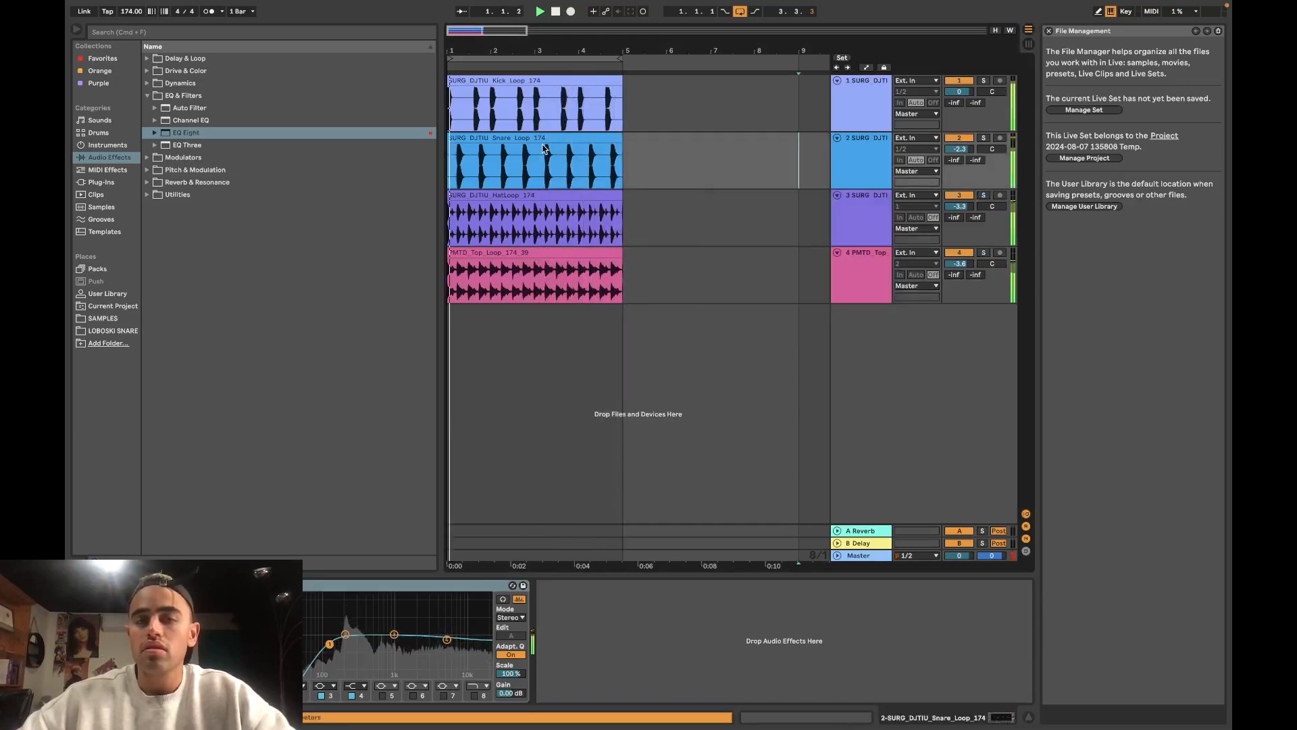
scroll(543, 148, down, 3)
scroll(487, 137, up, 5)
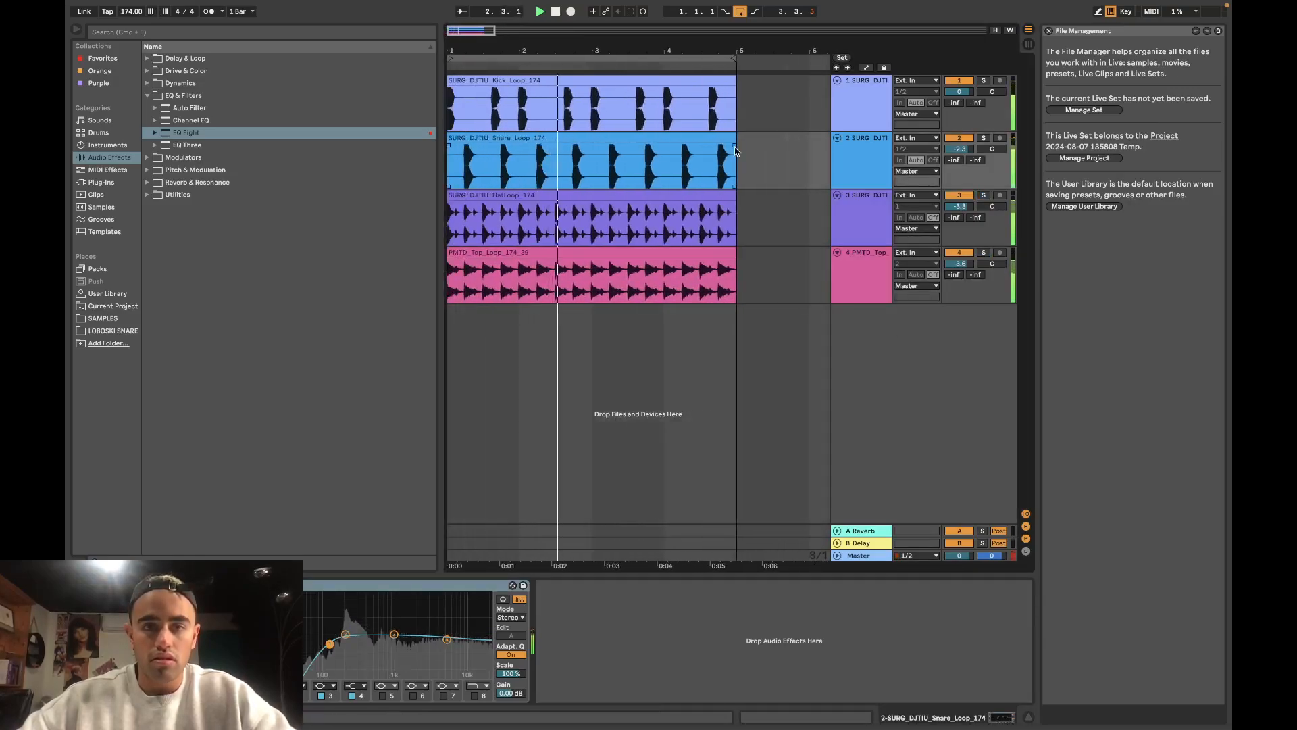
Step: Insert a new audio track below the top loop track
click(862, 278)
right_click(862, 278)
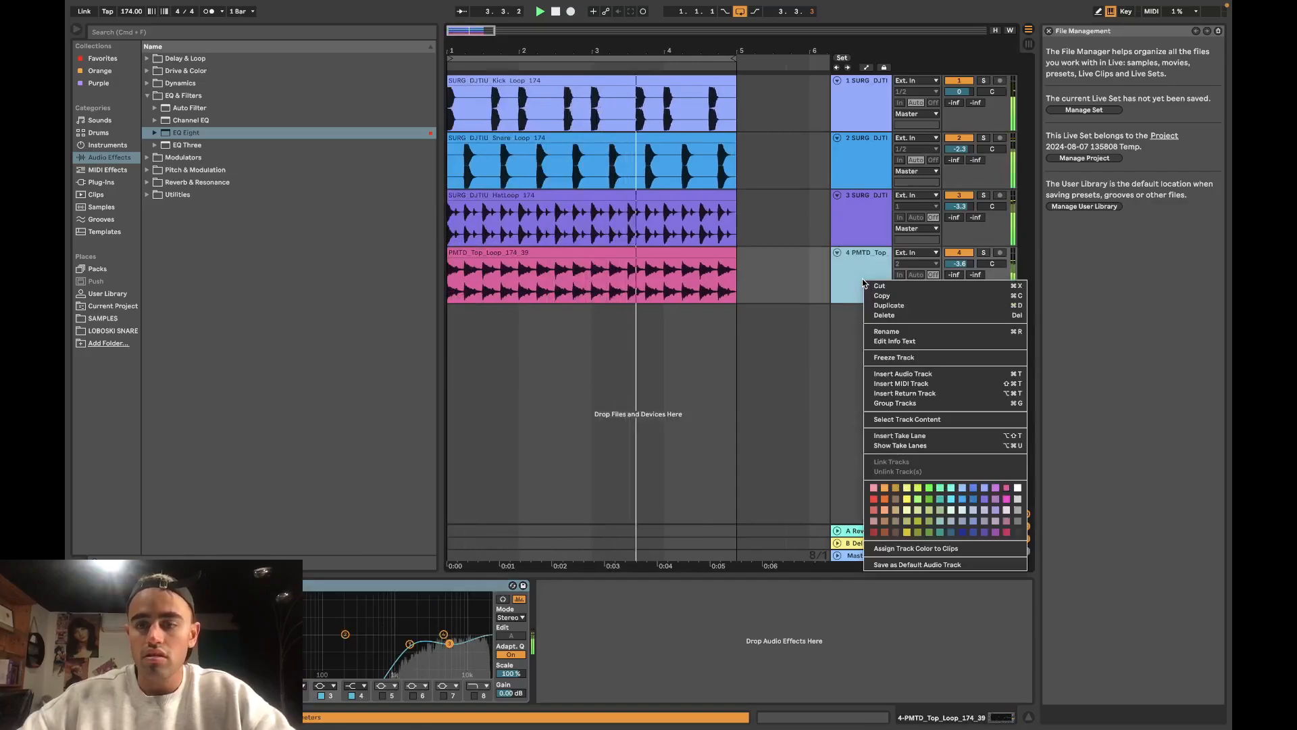
click(892, 373)
Step: Search all browser results for "top loop" and preview SS_FT_130bpm_Drums4_Tops1_DrumLoops.wav
click(103, 317)
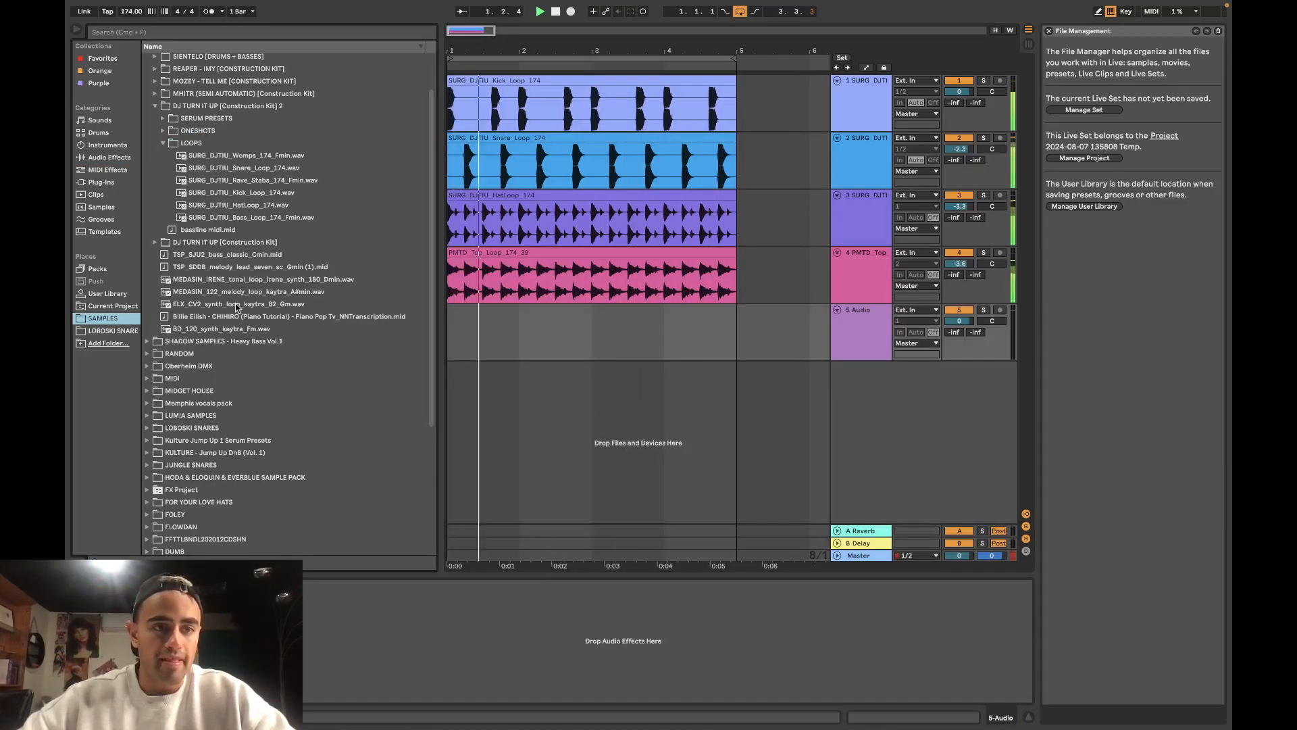
click(523, 341)
key(minus)
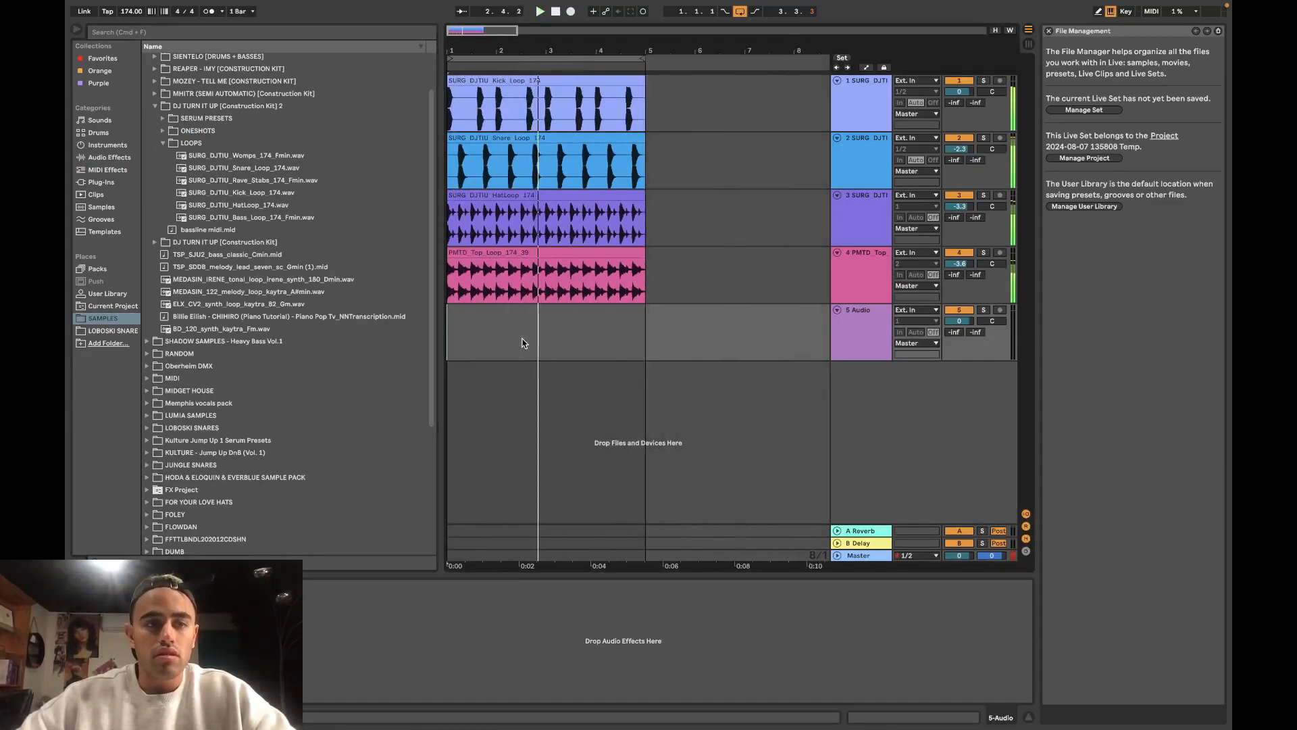
click(251, 36)
text(top li)
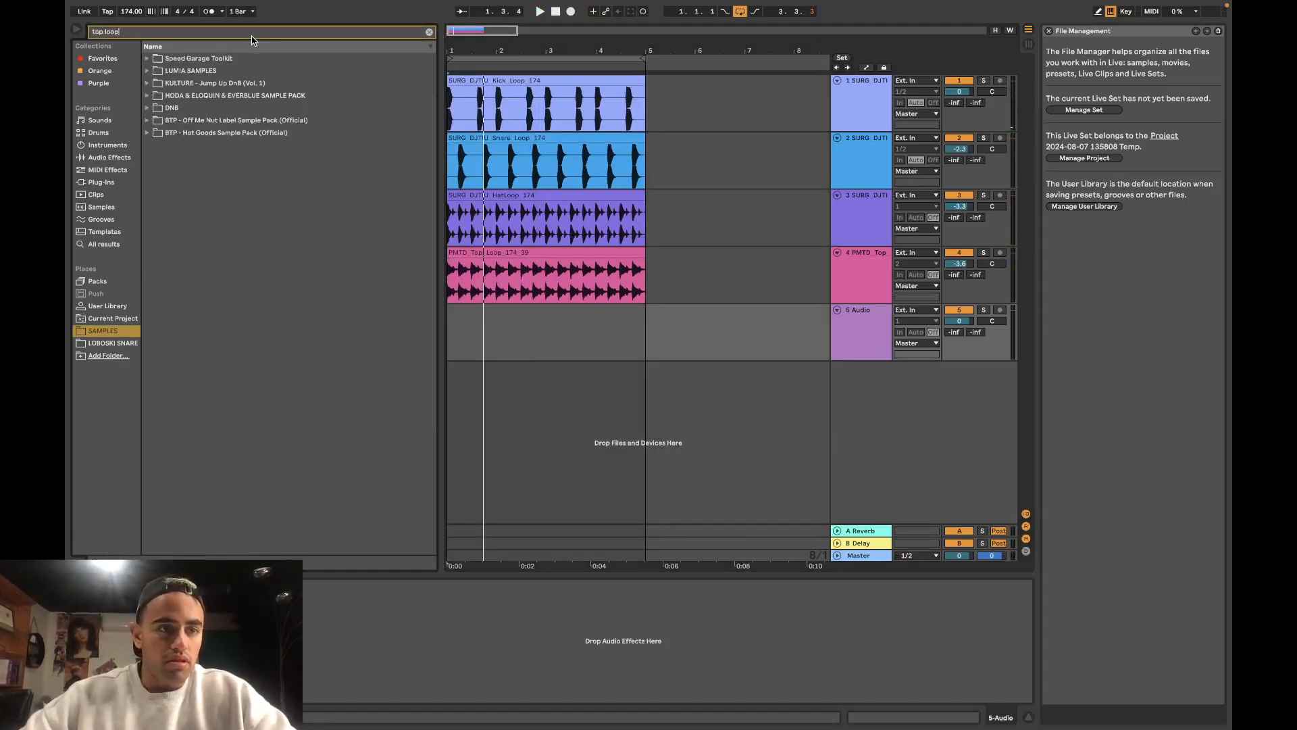
click(105, 245)
click(176, 257)
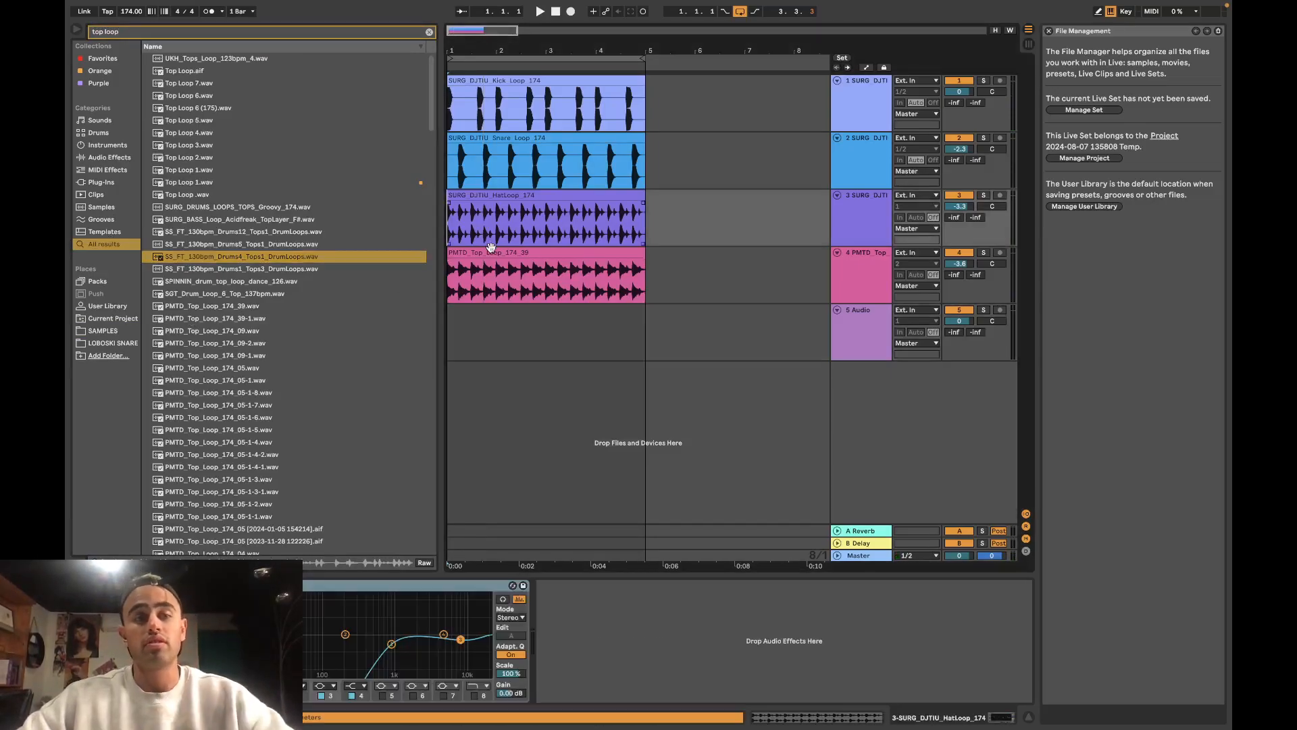
Step: Compare the top loop and hat tracks by soloing and playing each in turn, ending with no track soloed
click(506, 249)
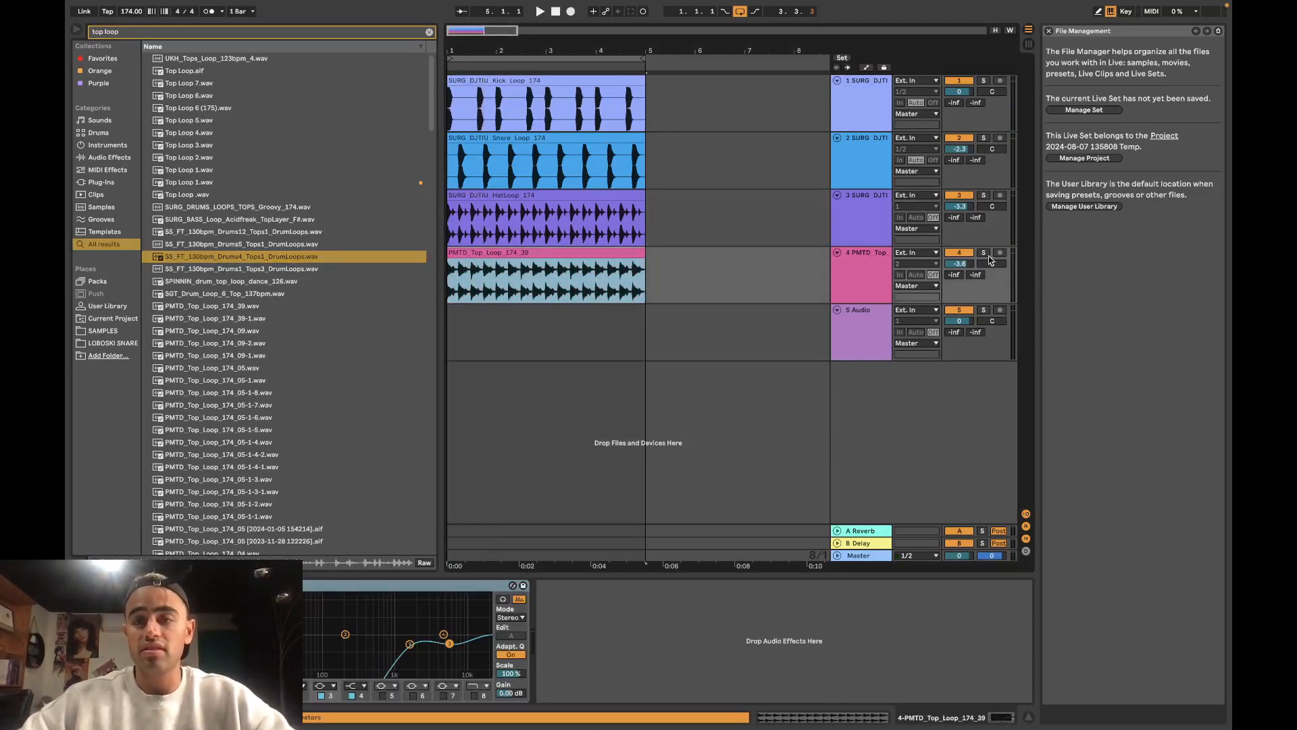
click(985, 253)
key(space)
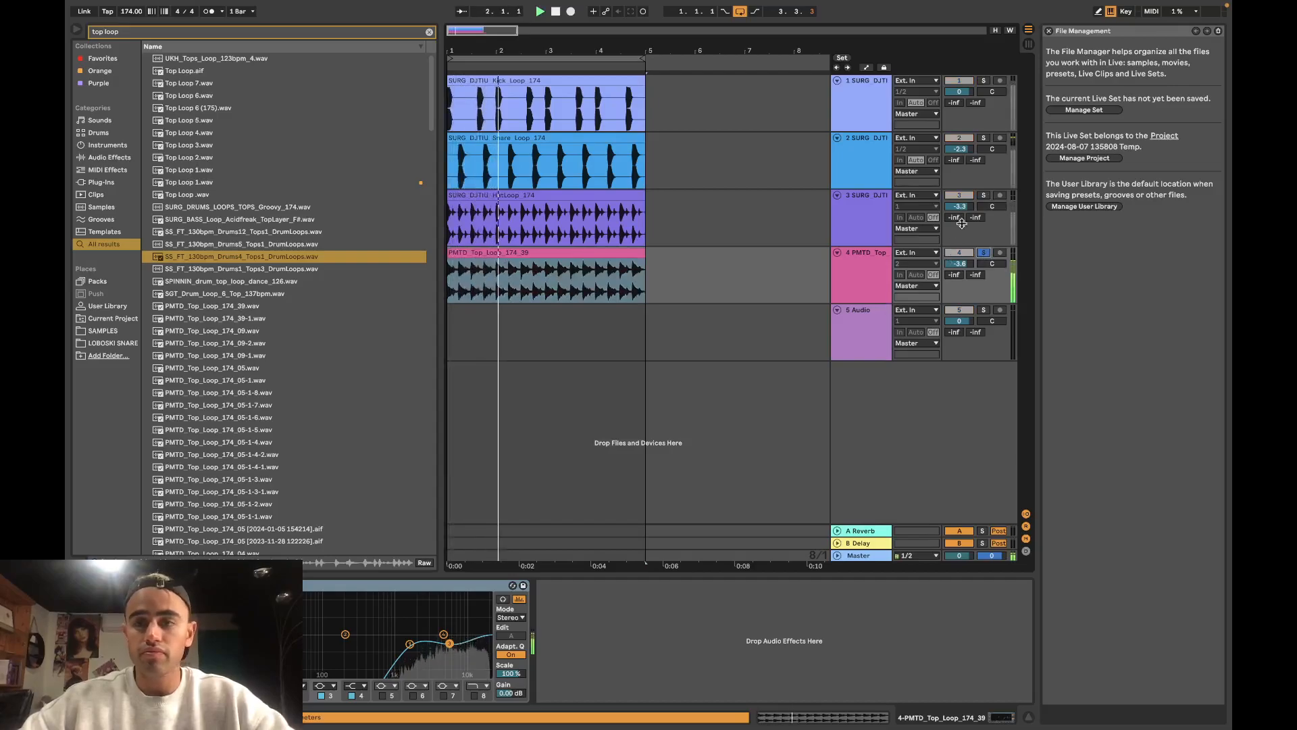
click(983, 197)
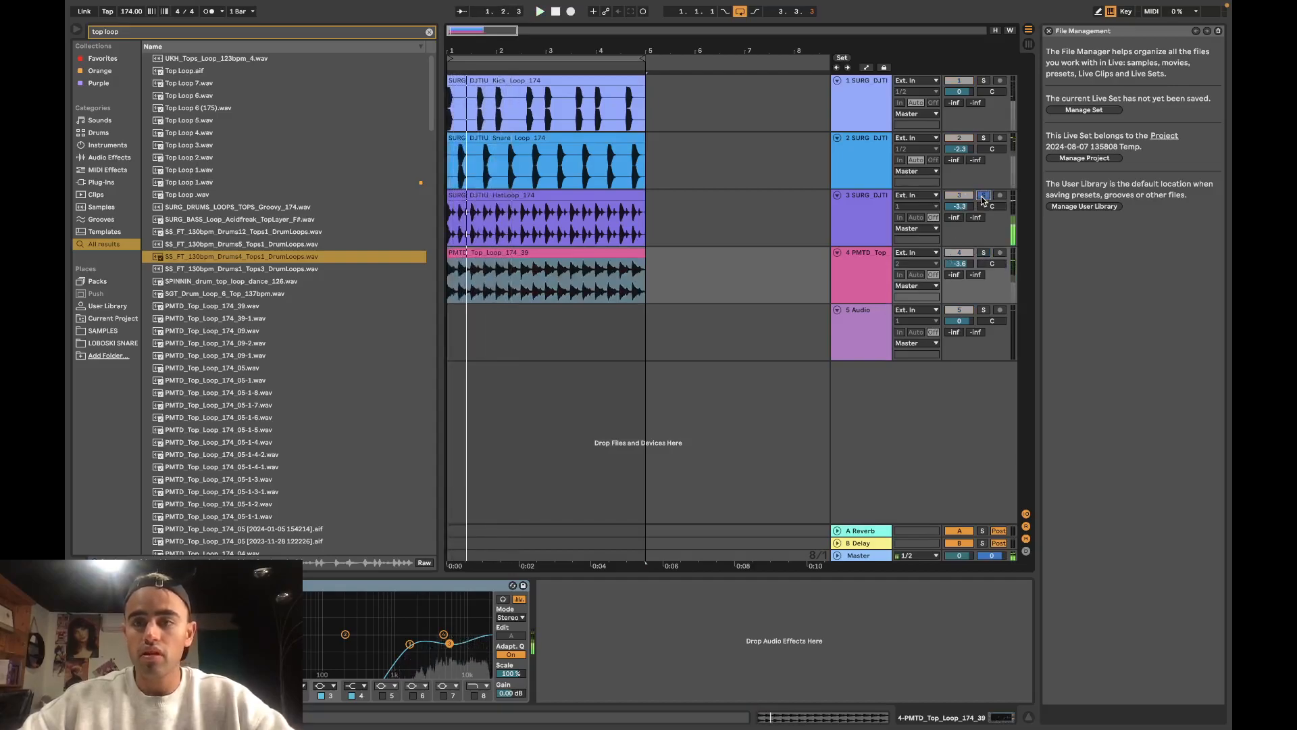
click(862, 224)
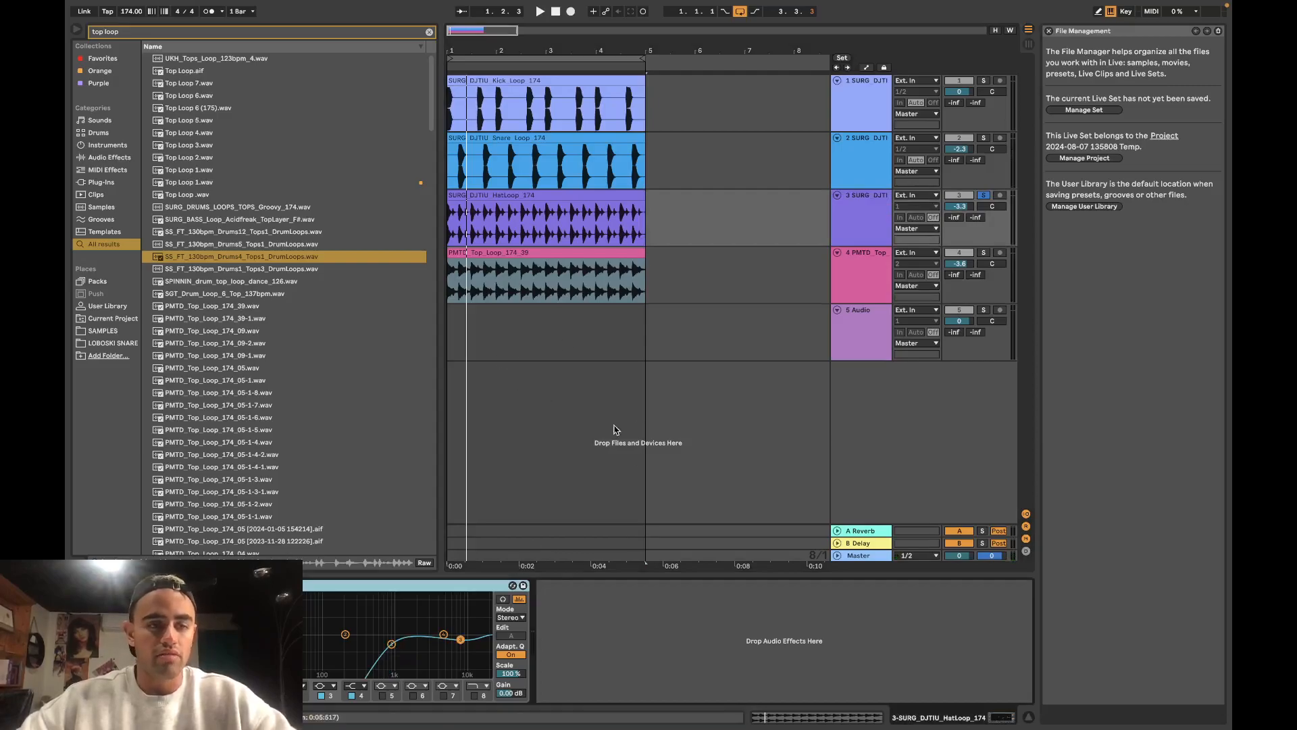
key(space)
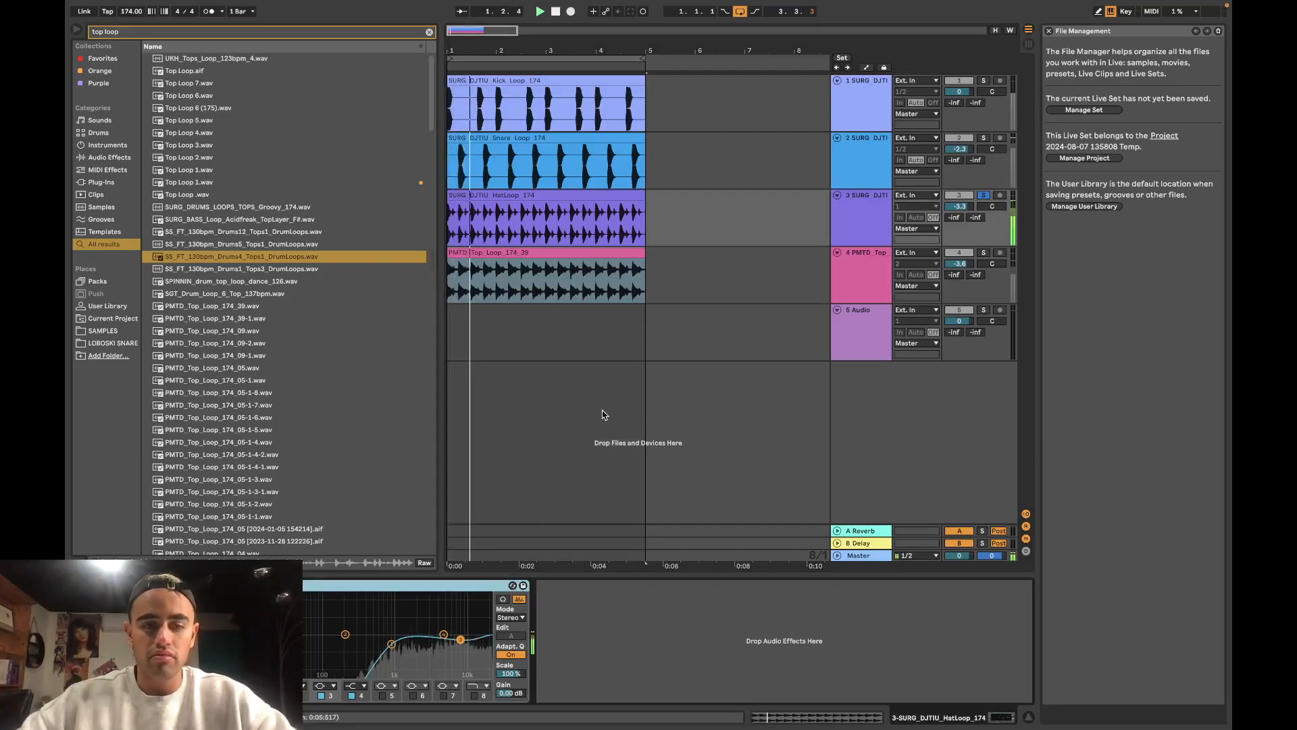
key(space)
click(984, 254)
click(984, 254)
Step: Preview OSG_130_top_loop_classic.wav and several OS_MDNB_174_Drum_Loop PercTops samples from the search results
click(299, 407)
scroll(299, 406, down, 2)
click(298, 412)
scroll(298, 415, down, 2)
click(298, 416)
scroll(297, 415, down, 3)
click(297, 415)
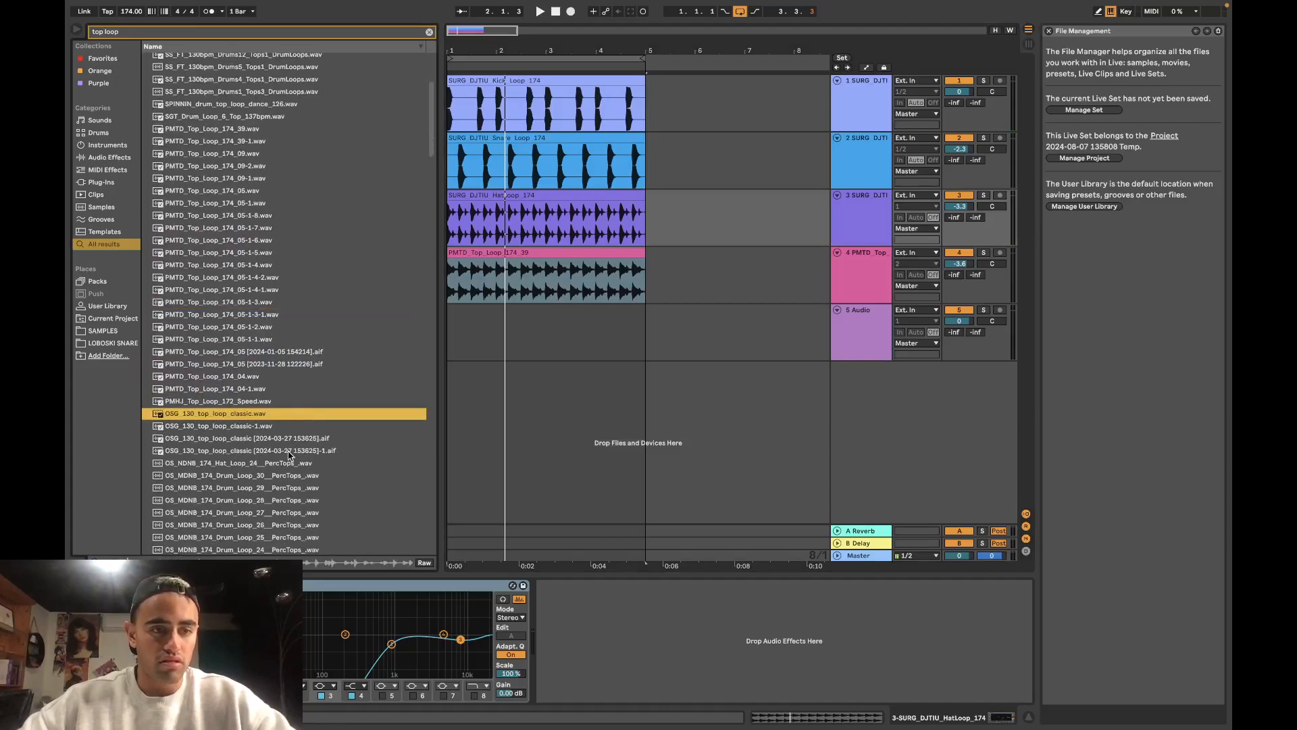
click(281, 501)
scroll(278, 501, down, 3)
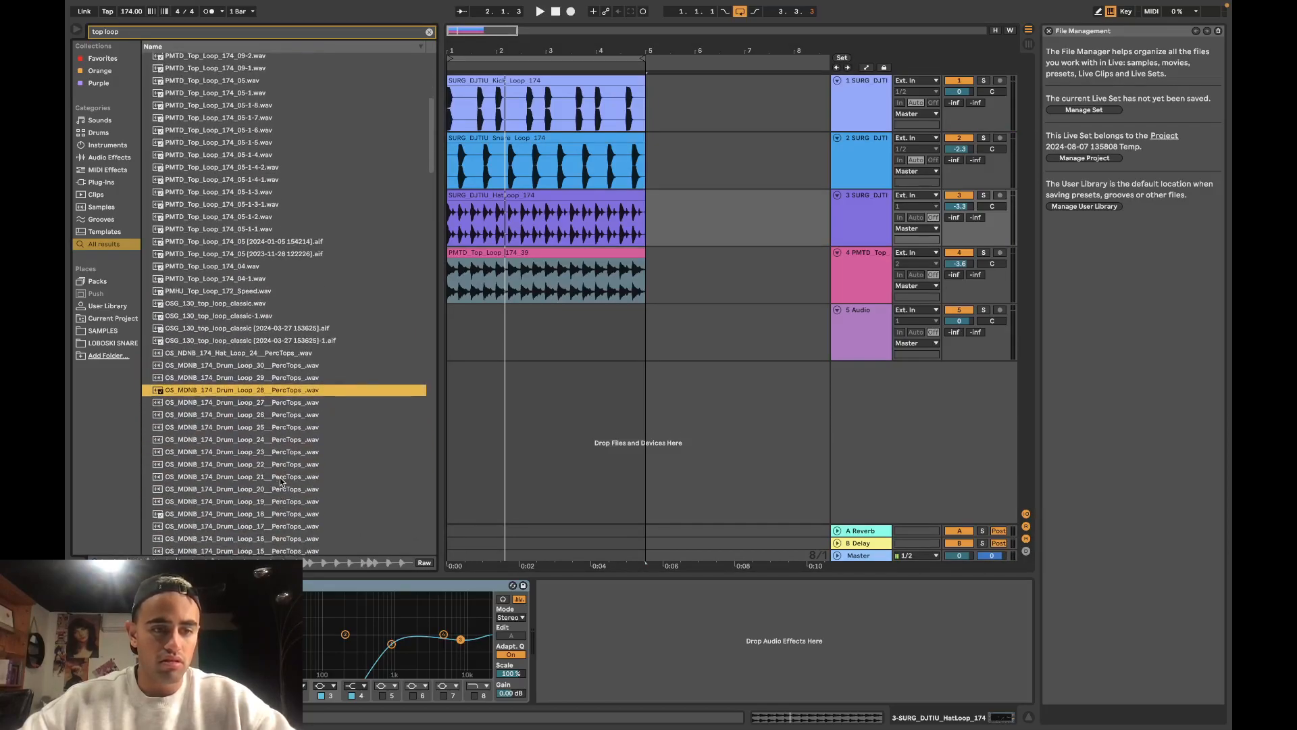
click(282, 477)
Step: Preview the PMTD_Top_Loop_174 samples, place PMTD_Top_Loop_174_05-1-8.wav at bar 1 of the fifth audio track and play it with the other loops
click(268, 156)
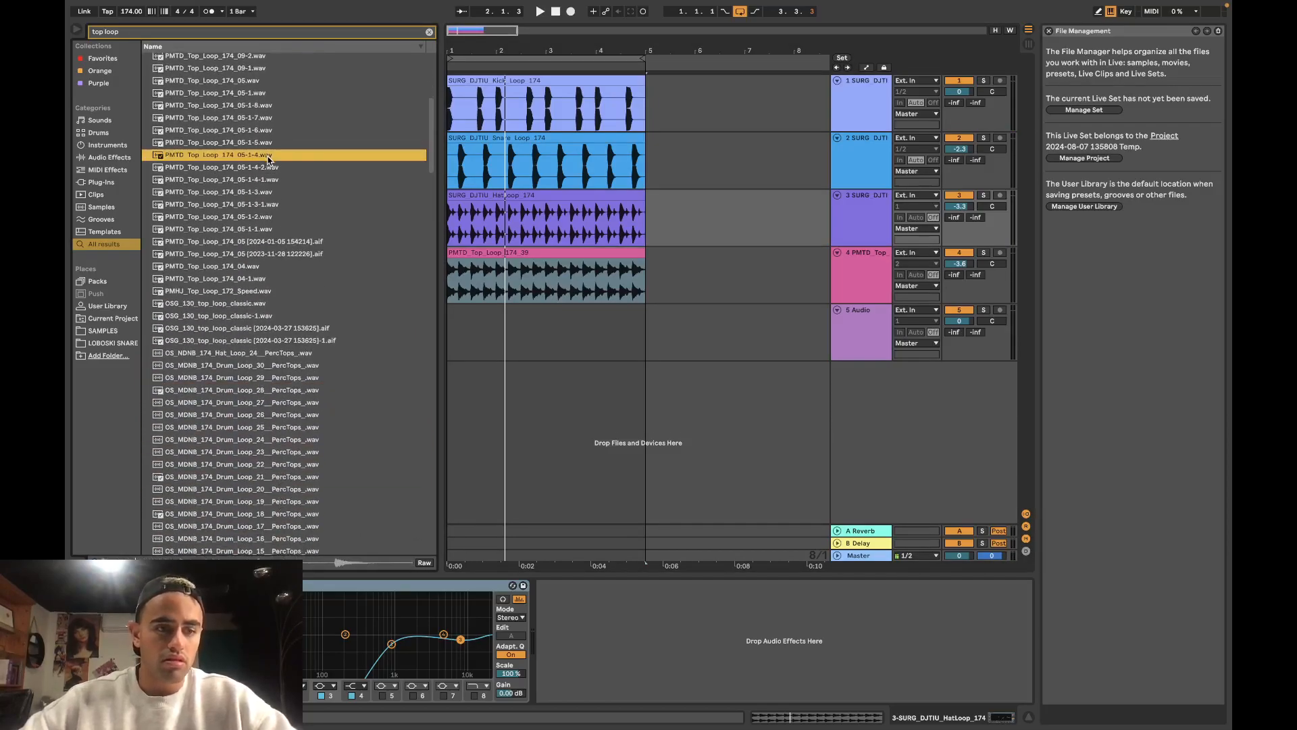
scroll(269, 158, up, 2)
key(Up)
key(Up)
key(Up)
key(Up)
key(Up)
key(Up)
key(Up)
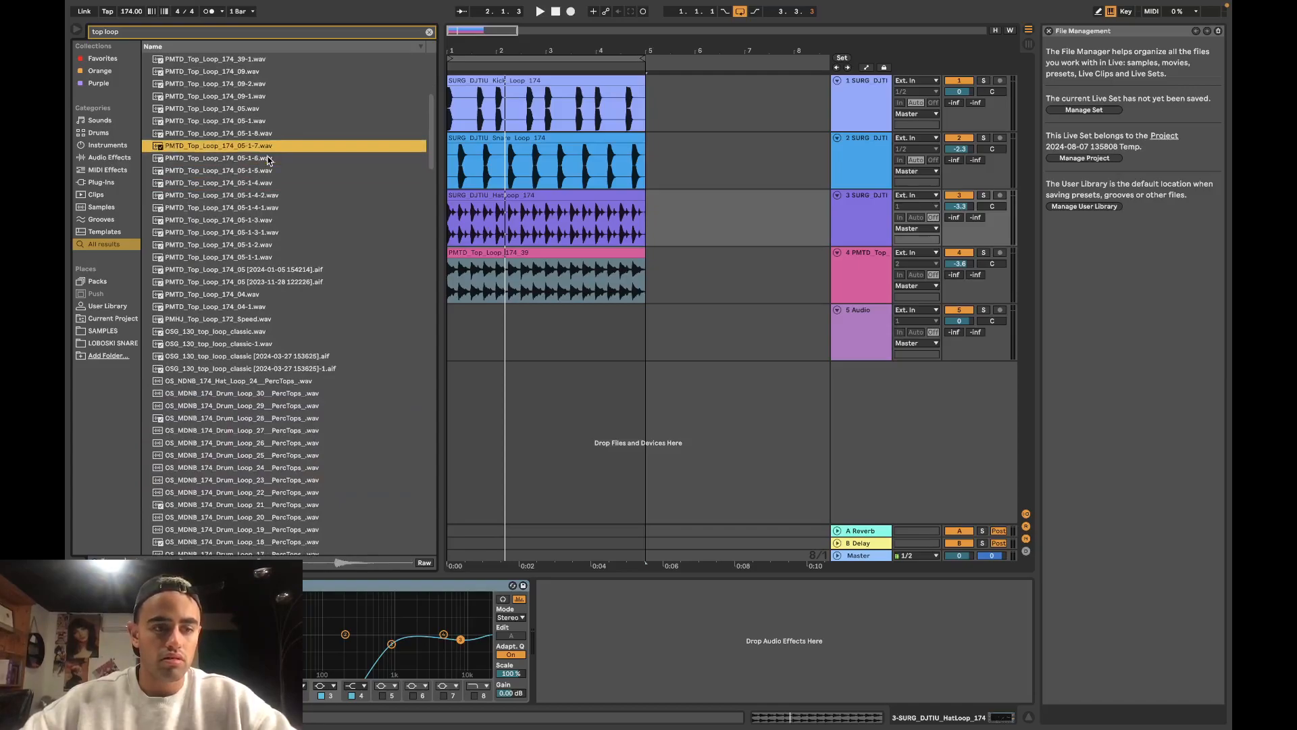
key(Down)
key(Down)
key(Down)
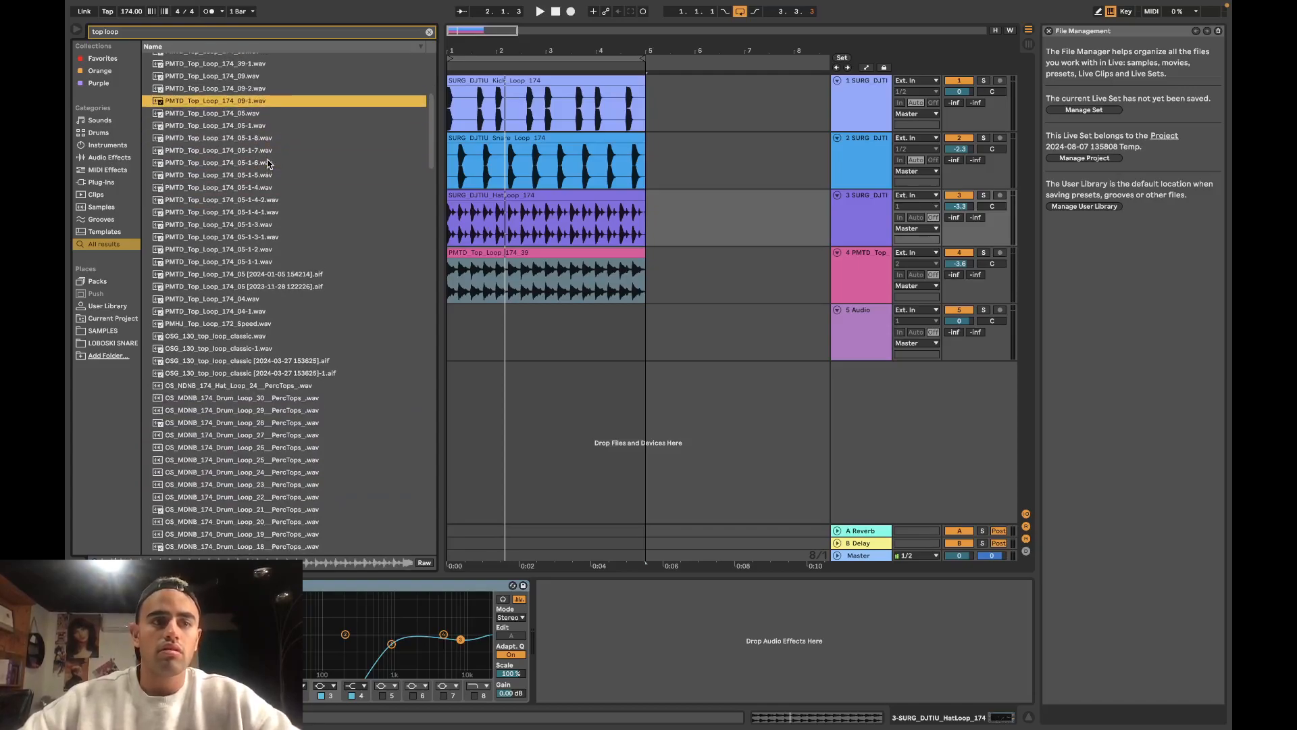
drag(258, 137, 457, 347)
key(space)
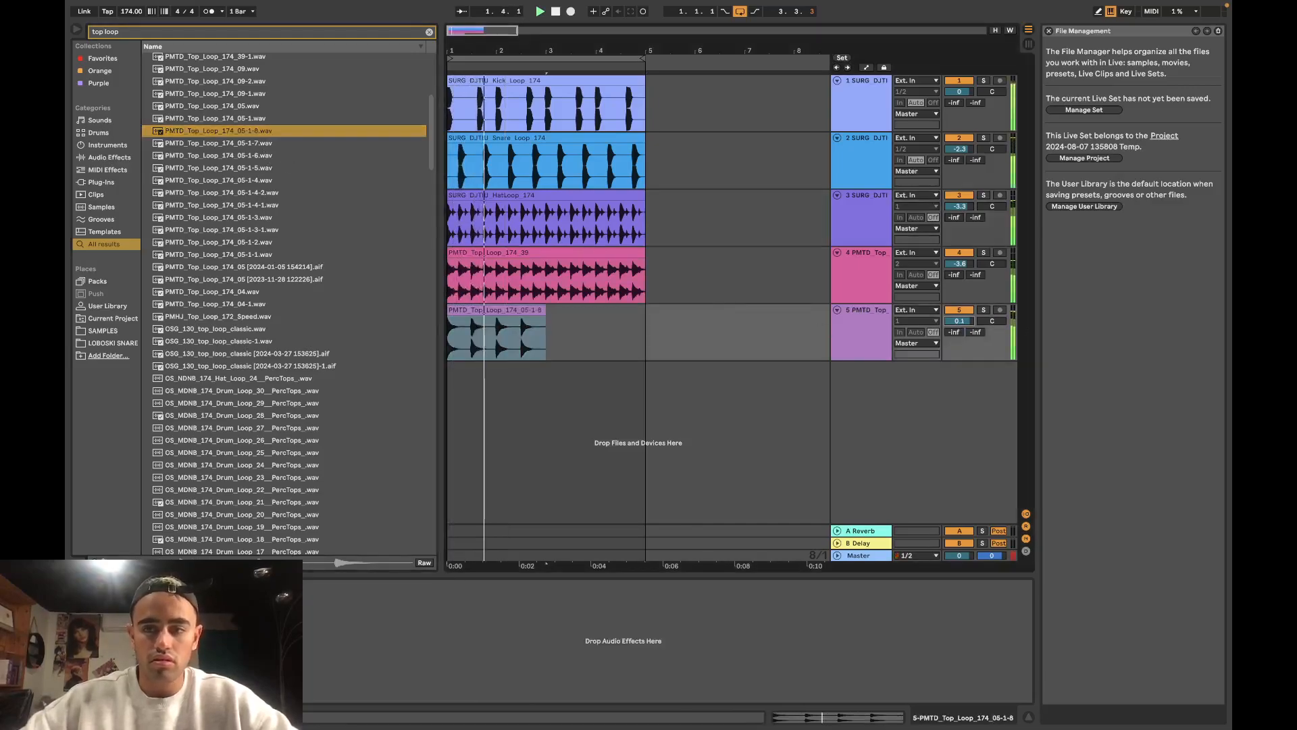
Step: Set the fixed grid to 1/8, split the fifth track's clip after its first beat, and duplicate that slice onto beat 2
scroll(463, 331, up, 3)
right_click(482, 335)
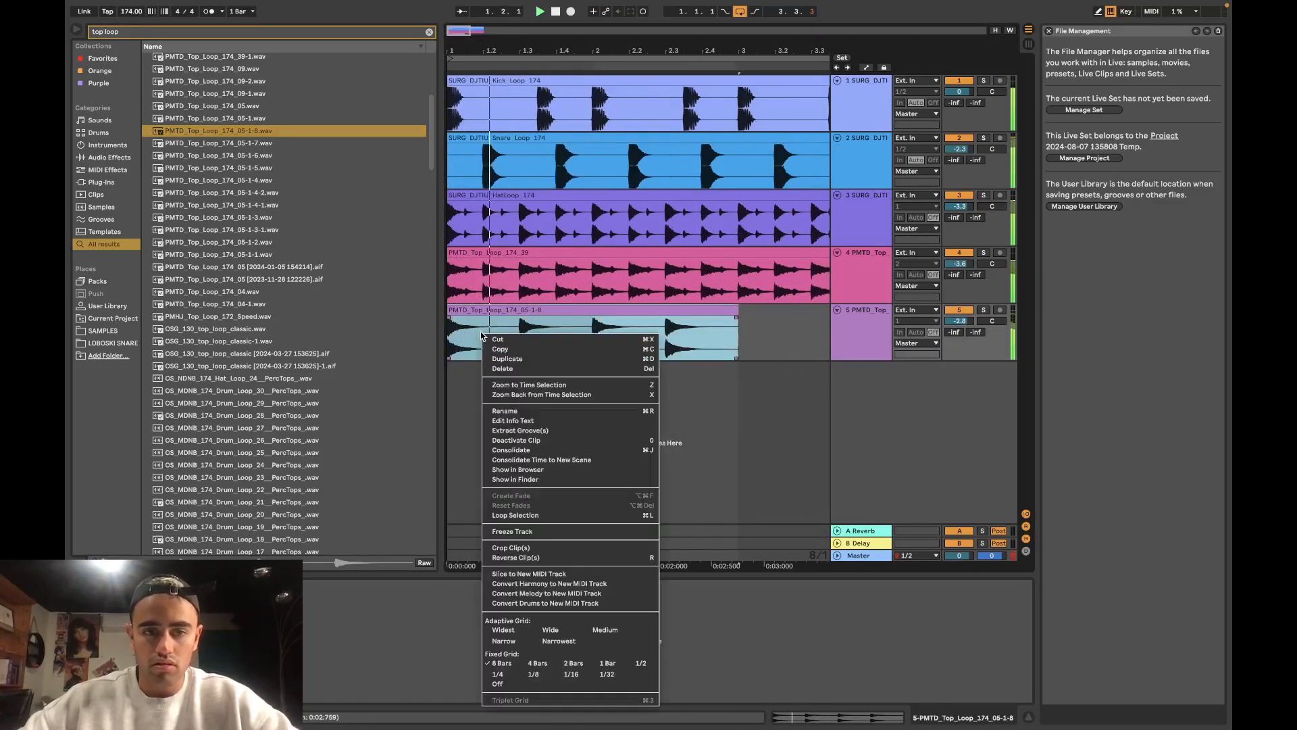
click(533, 674)
key(space)
key(super+e)
click(471, 311)
key(super+d)
Step: Lower the beat 2 slice's clip gain to -4.05 dB and duplicate it onto beats 3 and 4 of the first bar
double_click(498, 311)
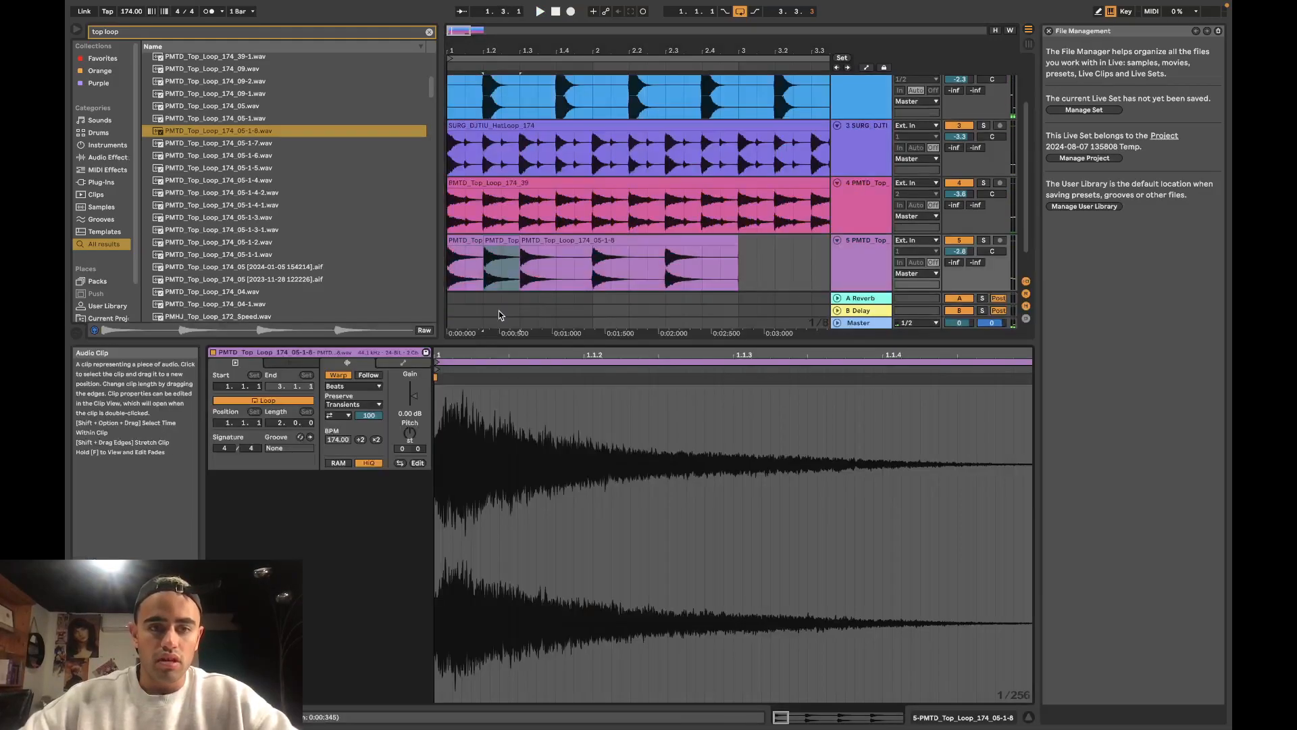
drag(412, 395, 412, 400)
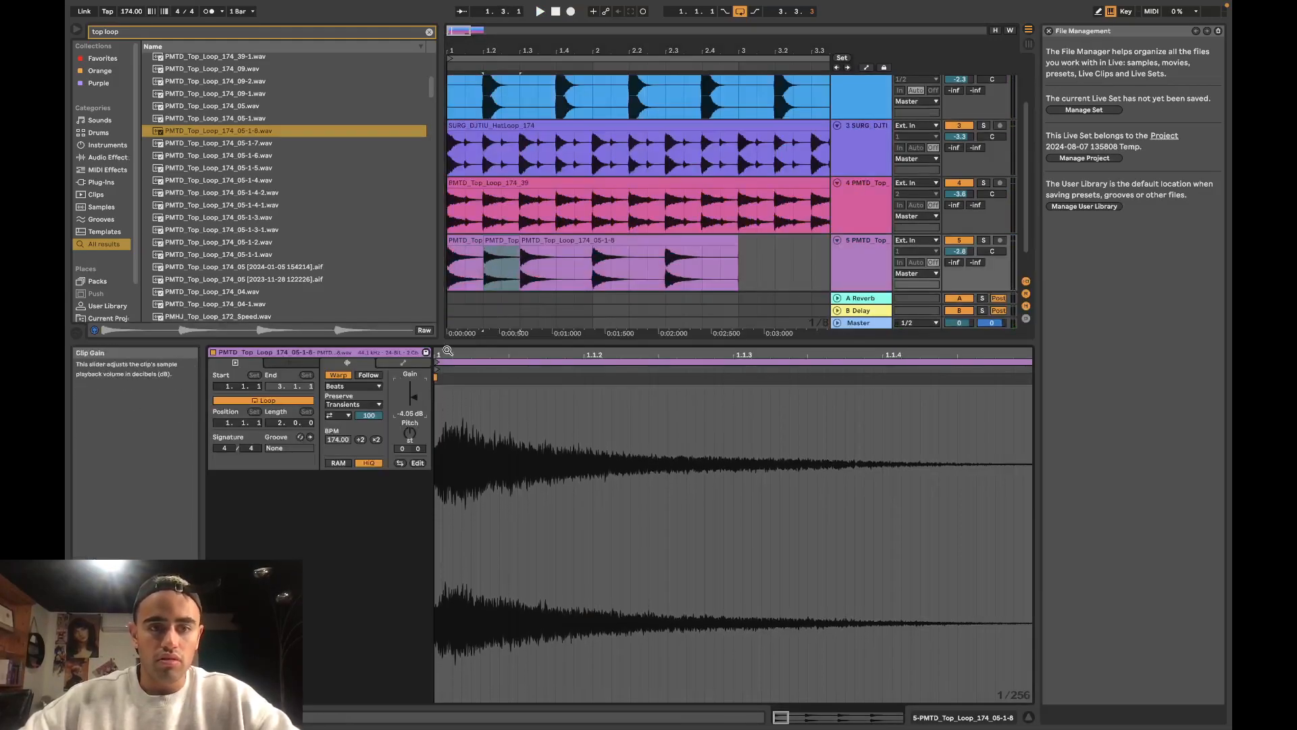
key(super+d)
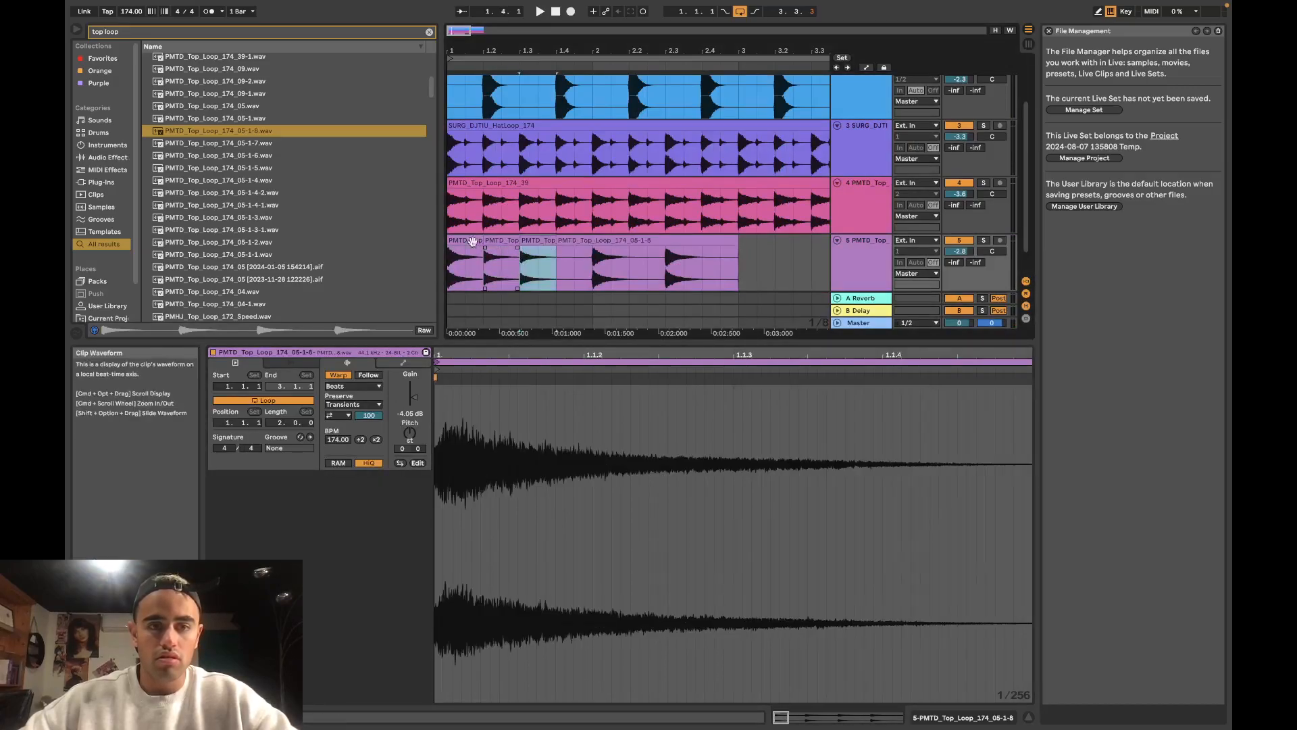
key(space)
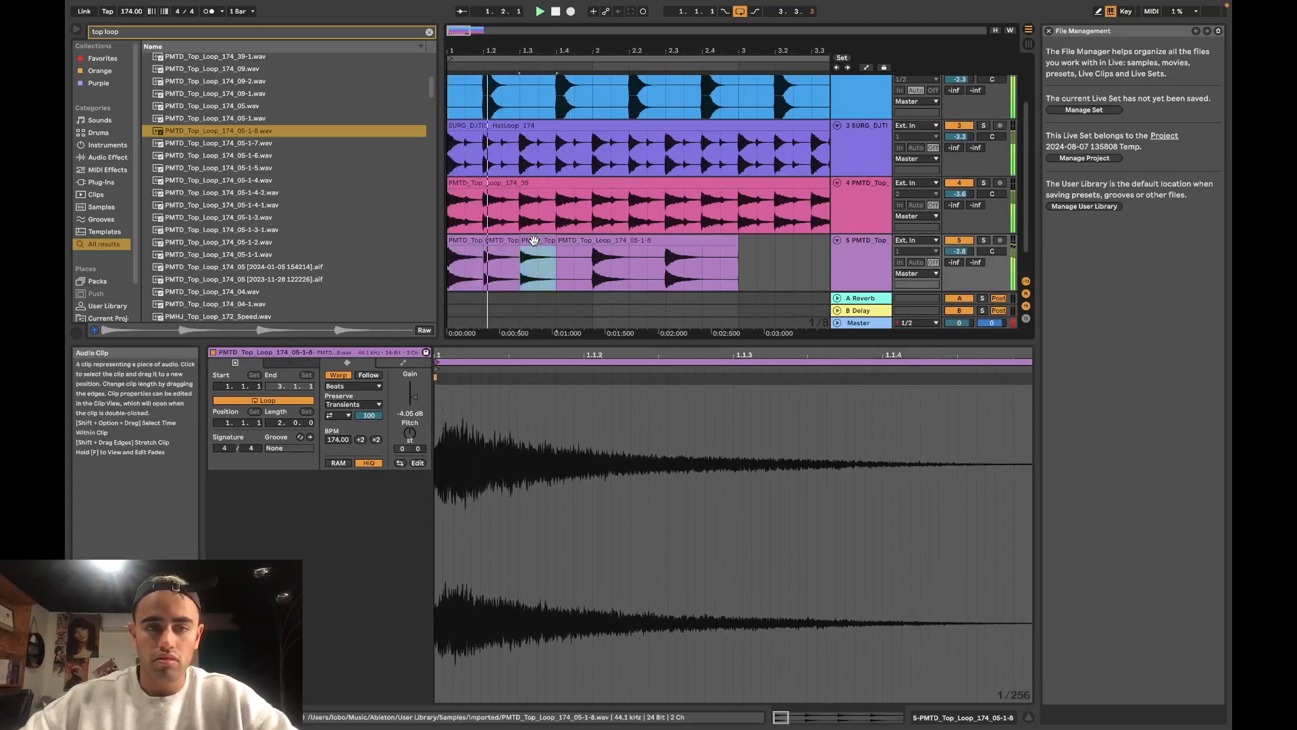
key(super+d)
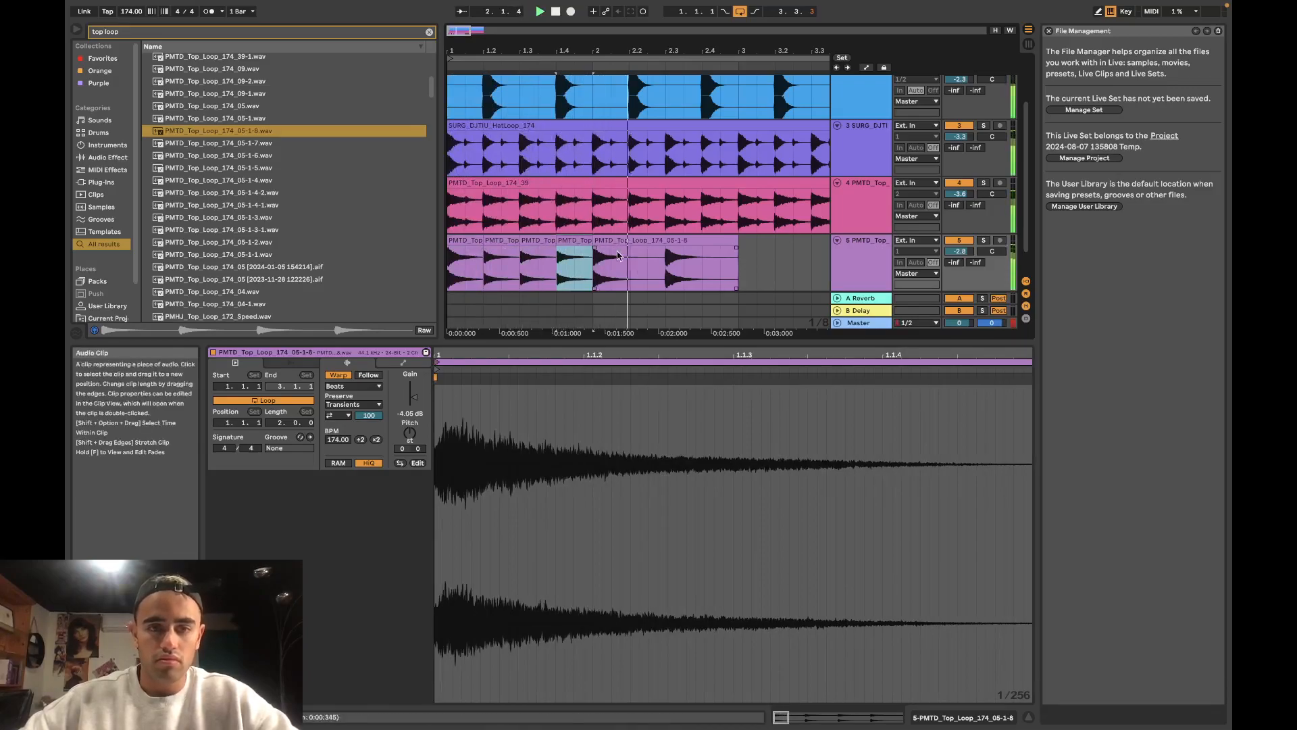
Step: Duplicate the first bar's four one-beat slices on the fifth track to fill bars 2 to 4
shift+click(468, 243)
key(super+d)
scroll(554, 263, down, 3)
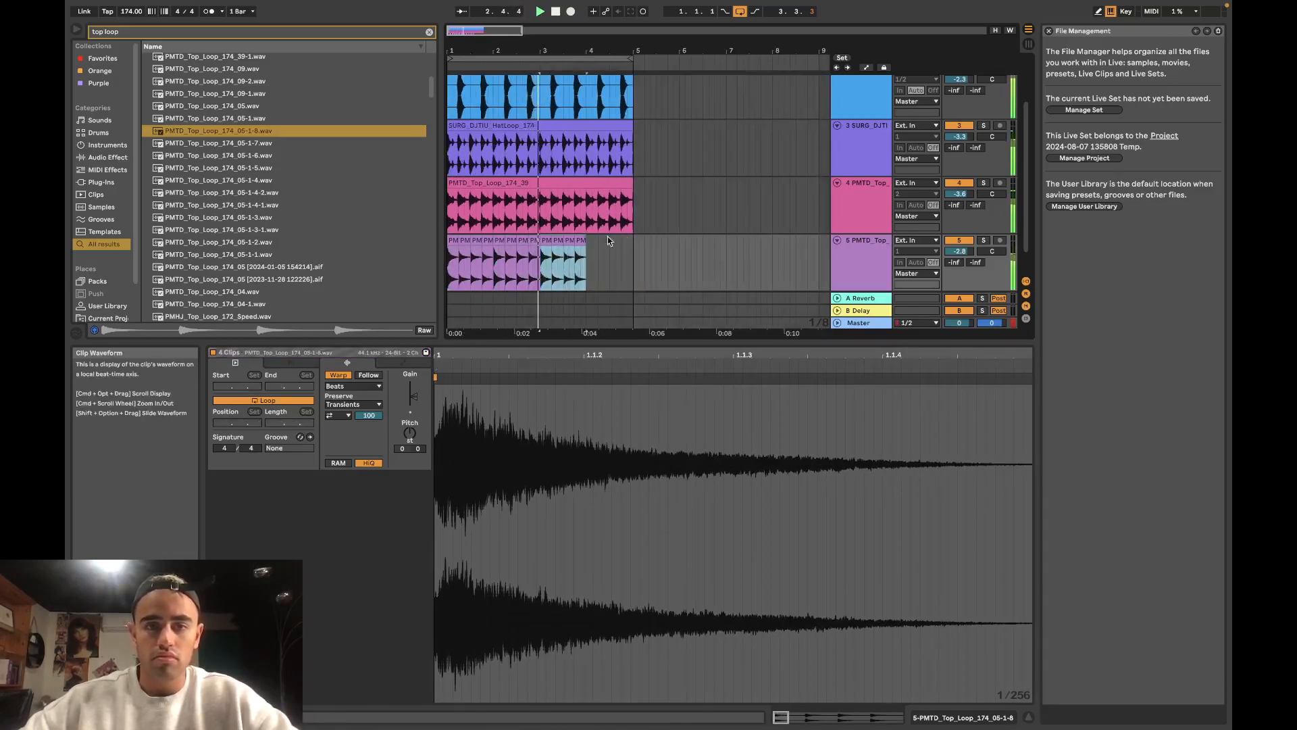
key(super+d)
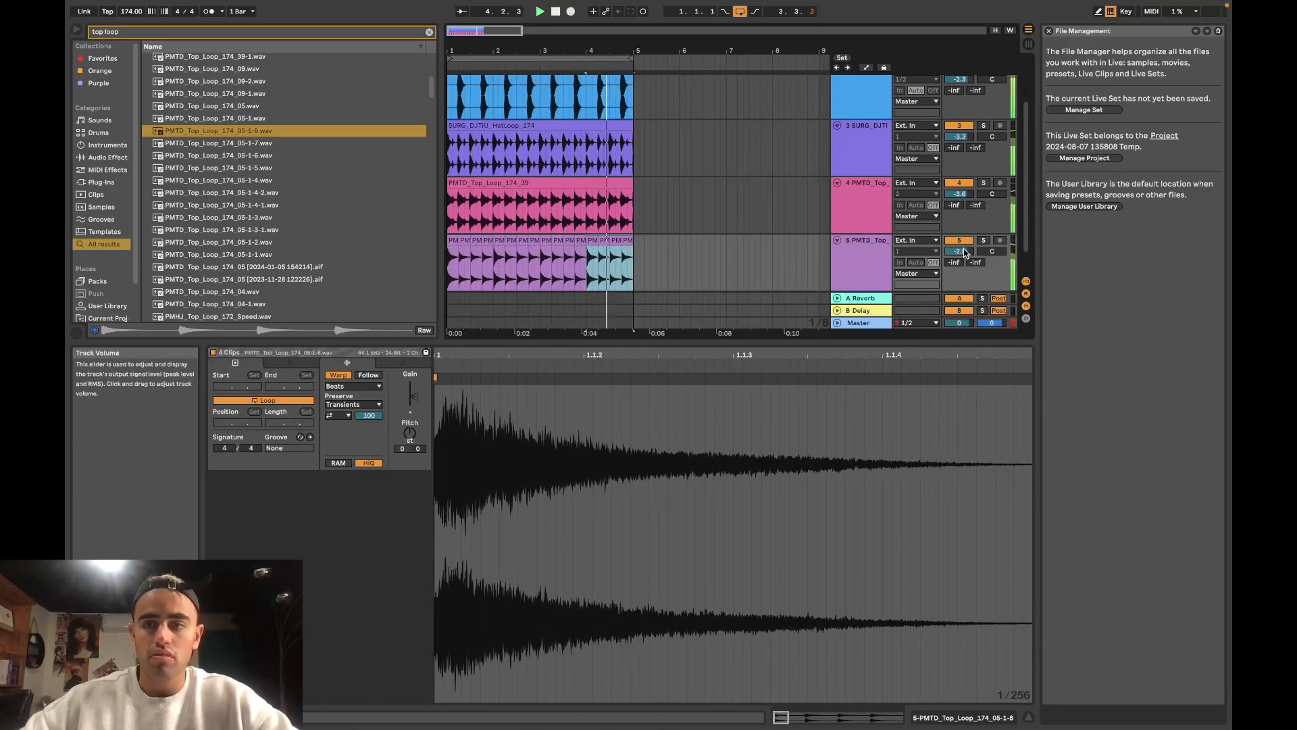
Step: Lower the fifth track's volume to -6.1 dB and return to the full arrangement with the clip details hidden
drag(960, 251, 959, 264)
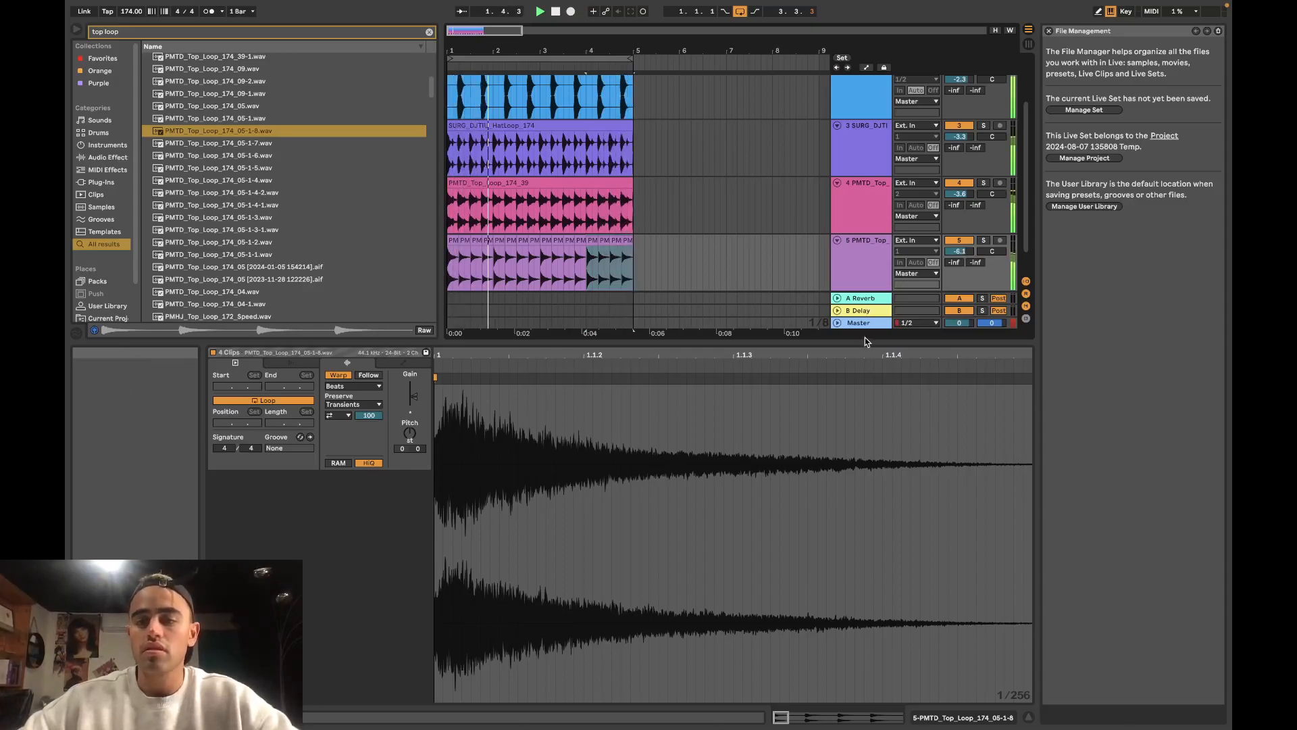
key(Tab)
key(Tab)
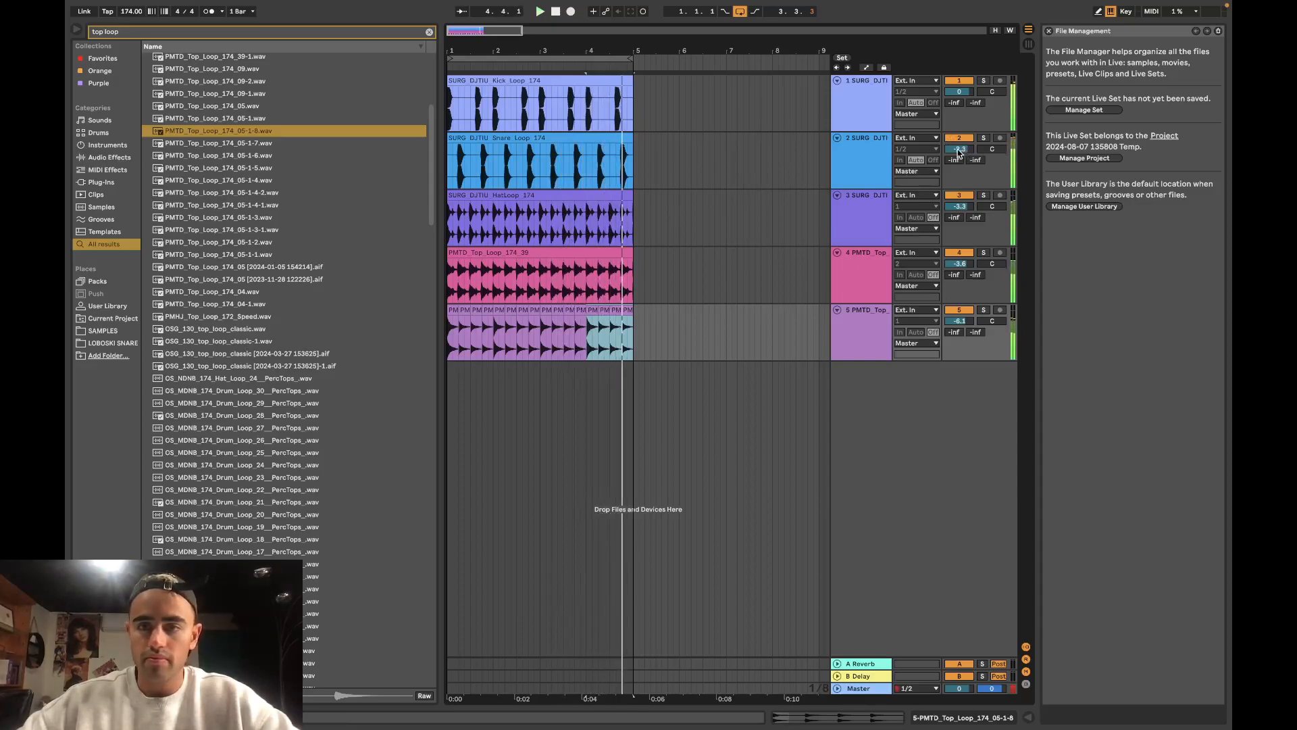
Step: Search all results for "snare" and audition samples to pick XOS_Snare_04.wav
click(507, 135)
key(space)
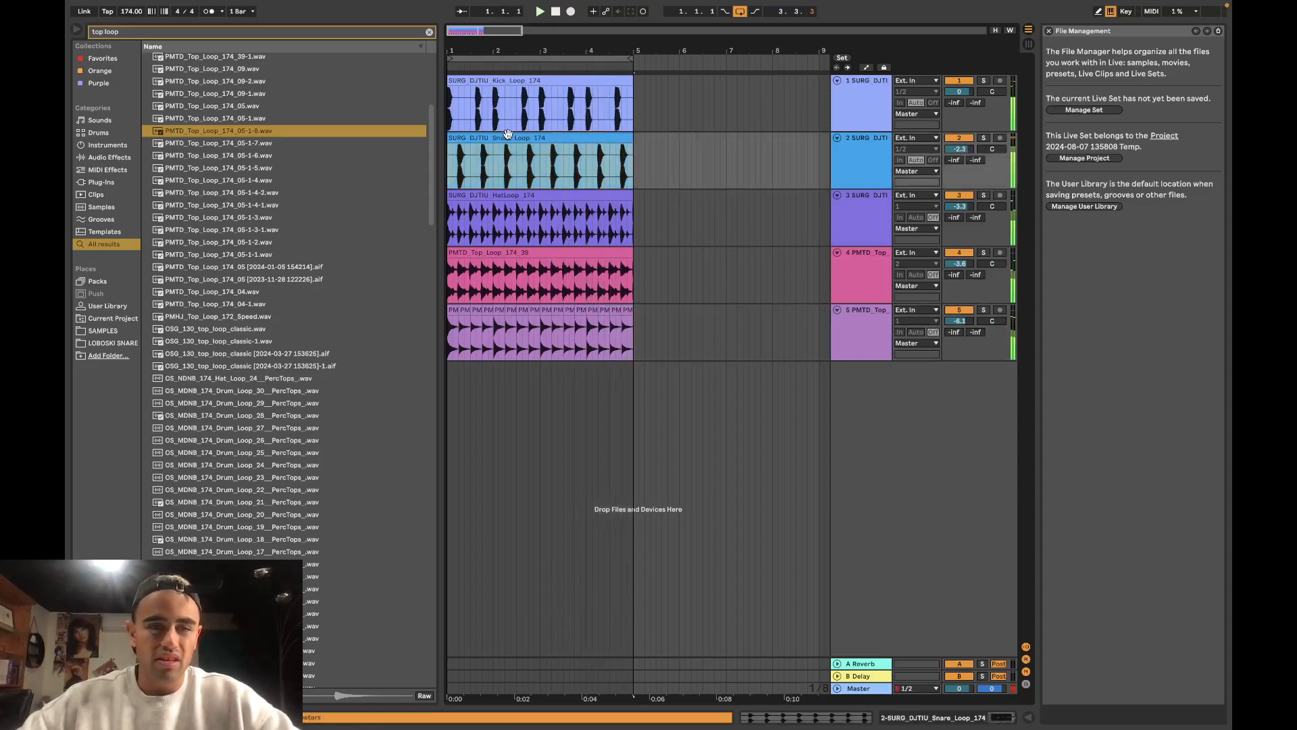
click(430, 33)
text(snare)
scroll(203, 187, down, 10)
click(203, 183)
key(Up)
key(Up)
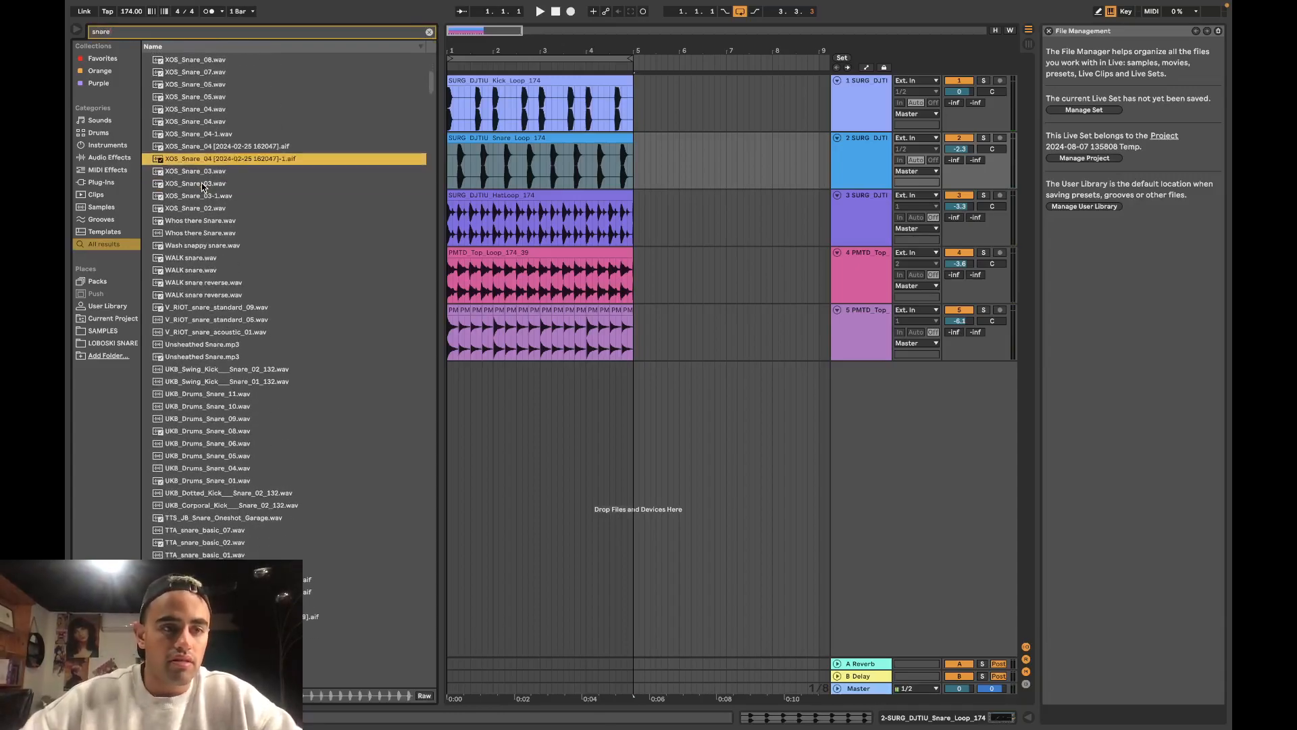
key(Up)
key(Up)
key(Up)
key(Up)
key(Up)
key(Down)
key(space)
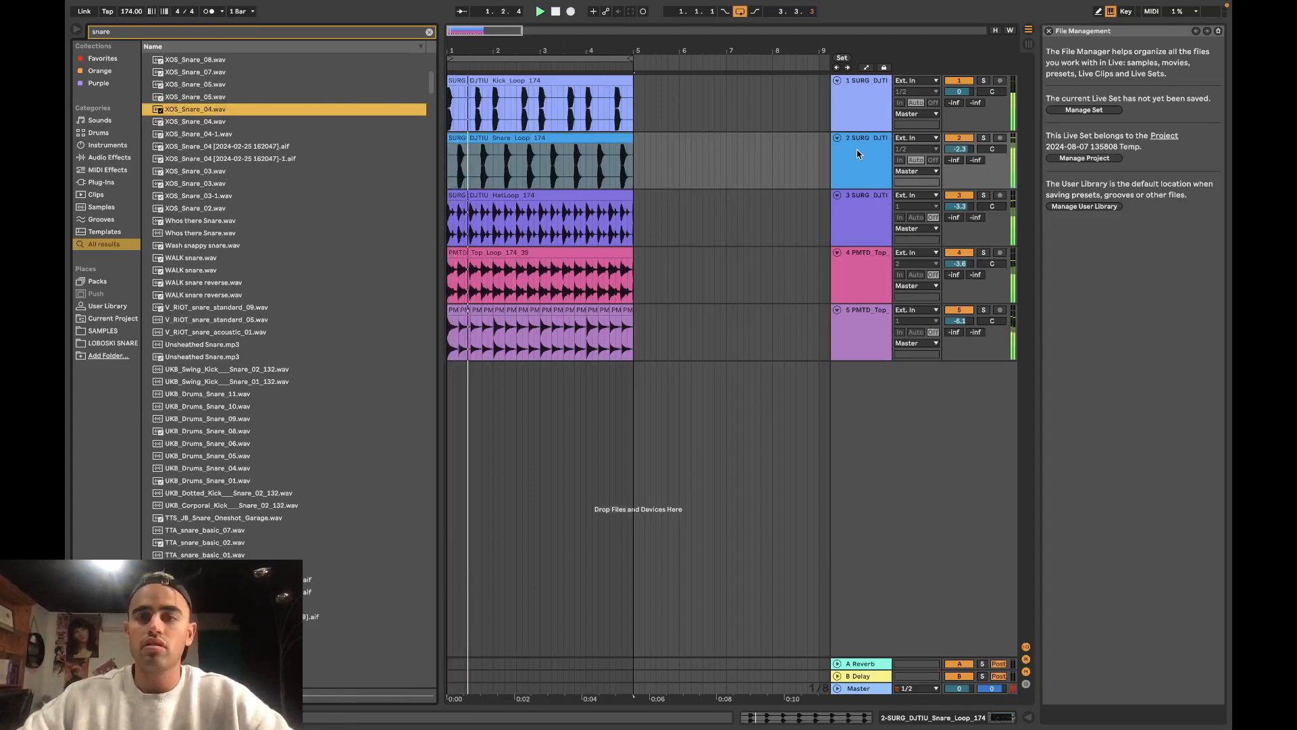
Step: Insert an audio track below the snare loop and place XOS_Snare_04.wav on it at beat 2 of the first bar
right_click(858, 152)
click(897, 245)
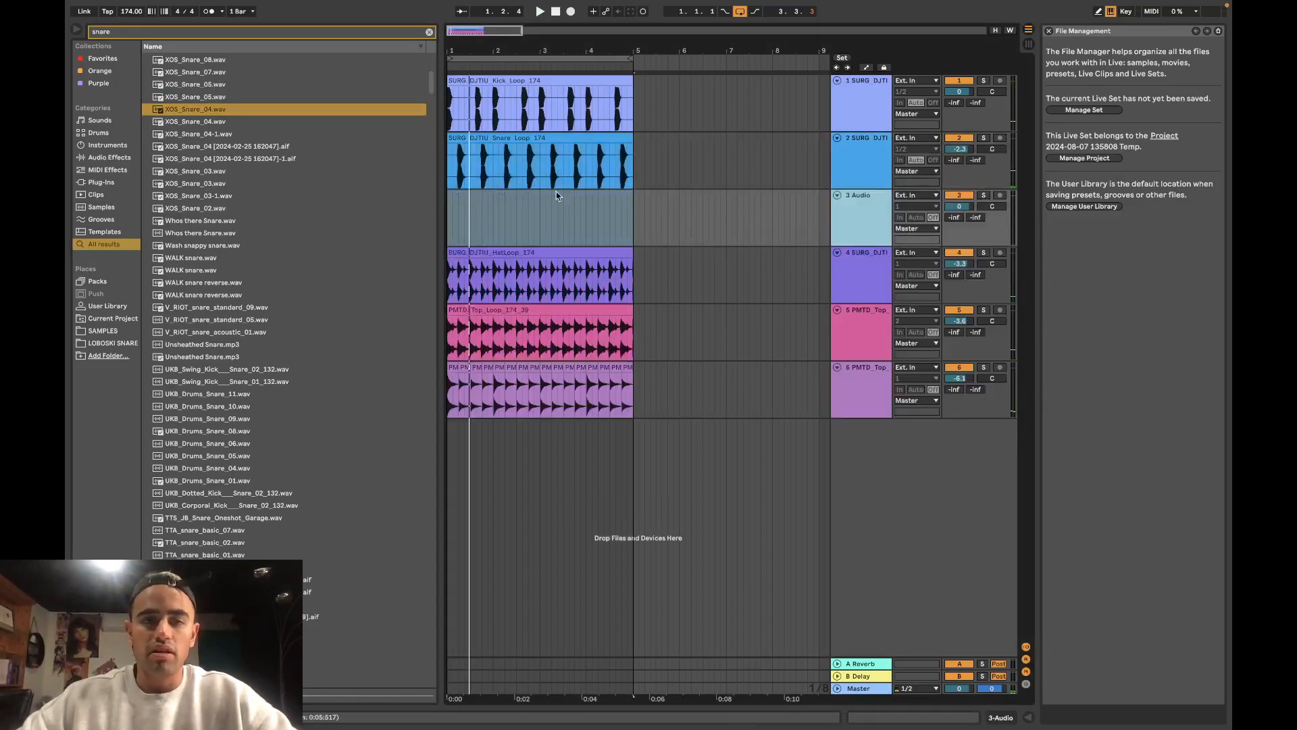
drag(277, 111, 547, 205)
scroll(458, 215, up, 10)
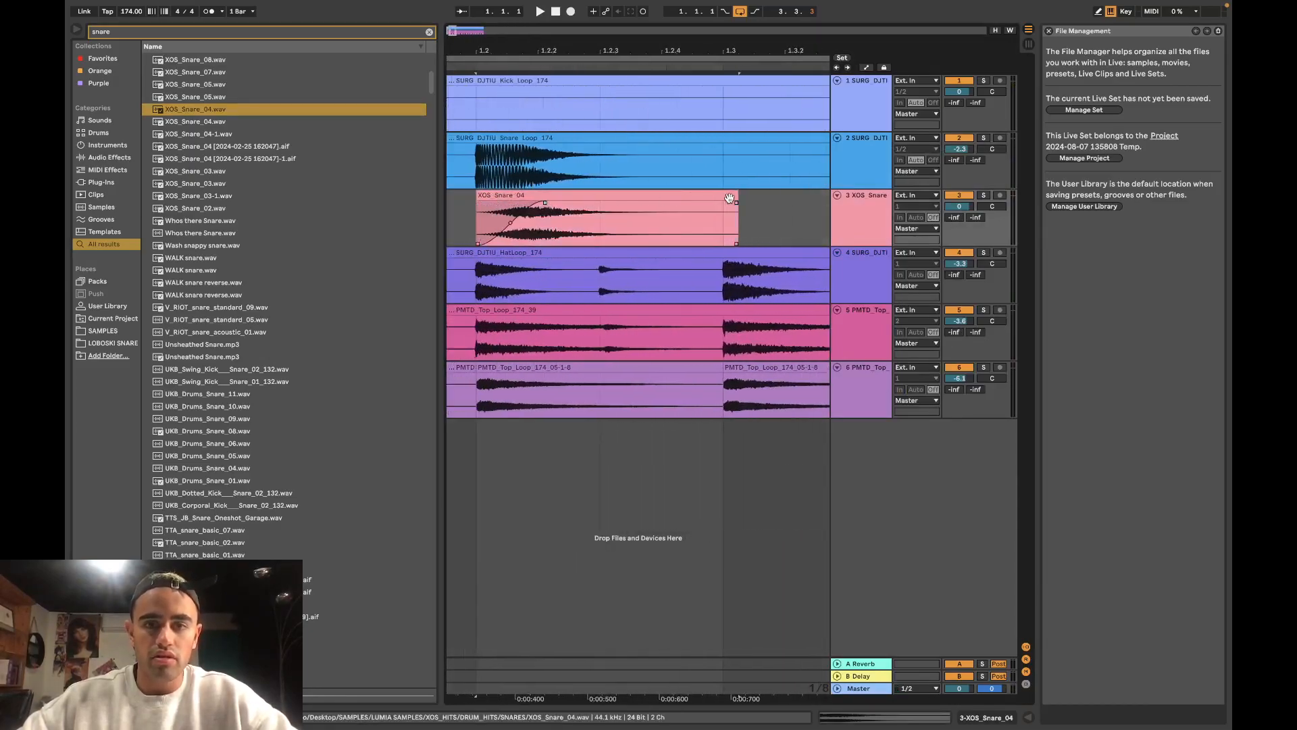
Step: Trim the end of the XOS_Snare_04 clip back to 1.2.3
drag(731, 198, 587, 205)
click(552, 196)
scroll(554, 198, down, 5)
click(815, 238)
Step: Clear the sample search and add the EQ Eight audio effect to the snare loop track
click(429, 32)
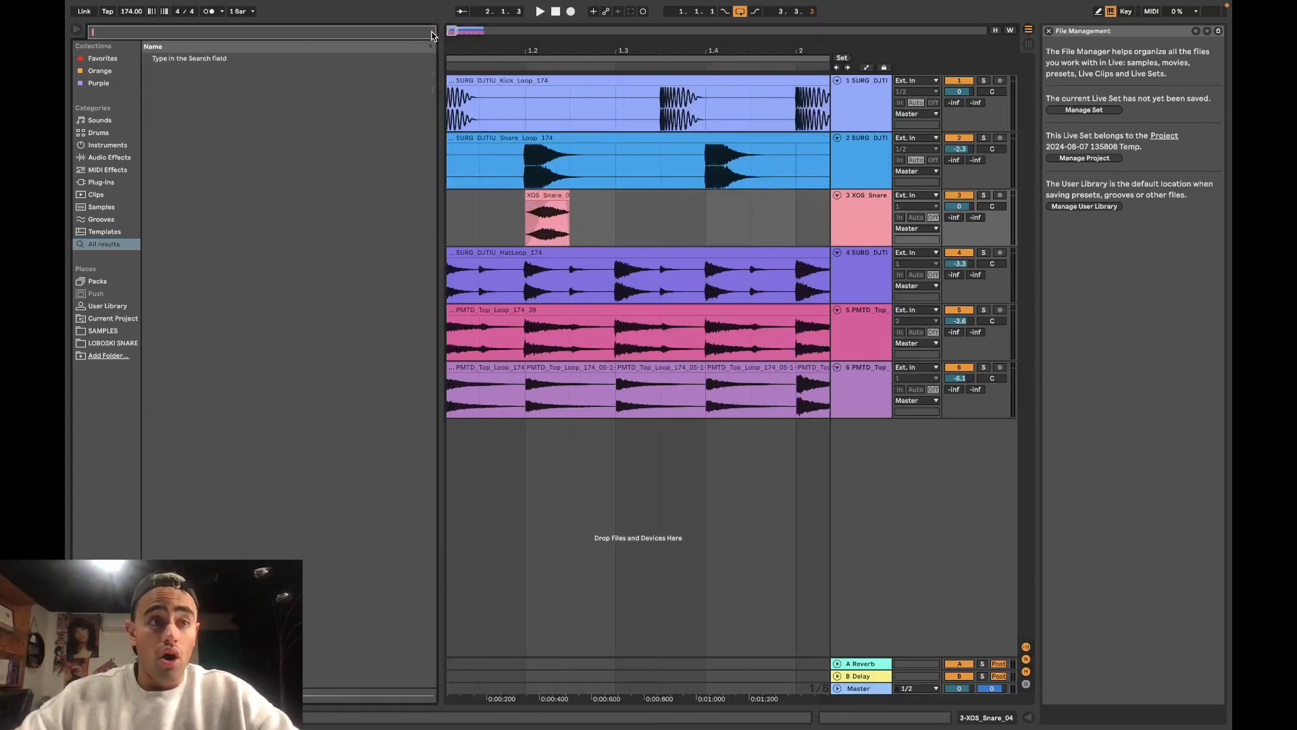
click(110, 158)
drag(228, 133, 843, 165)
Step: Solo the snare loop track, loop beat 2 of the first bar, and slightly cut its highs in EQ Eight
click(984, 138)
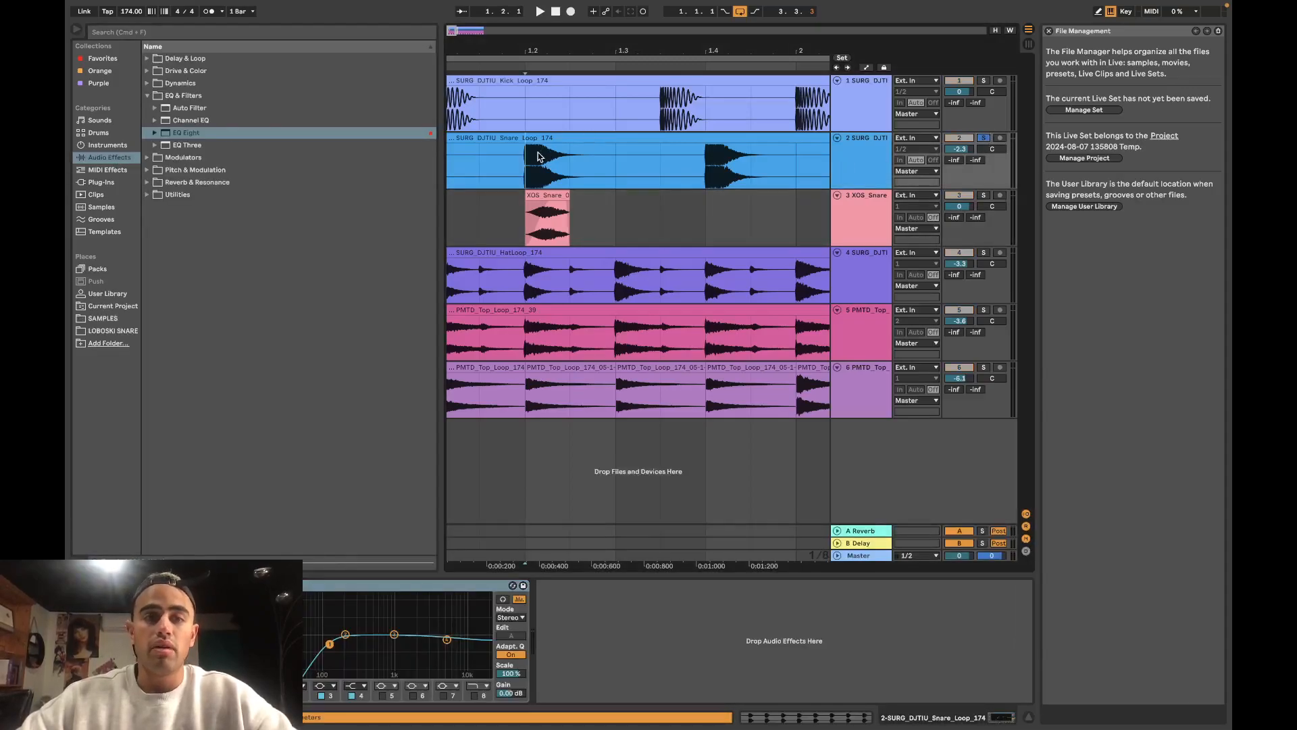
key(super+l)
key(space)
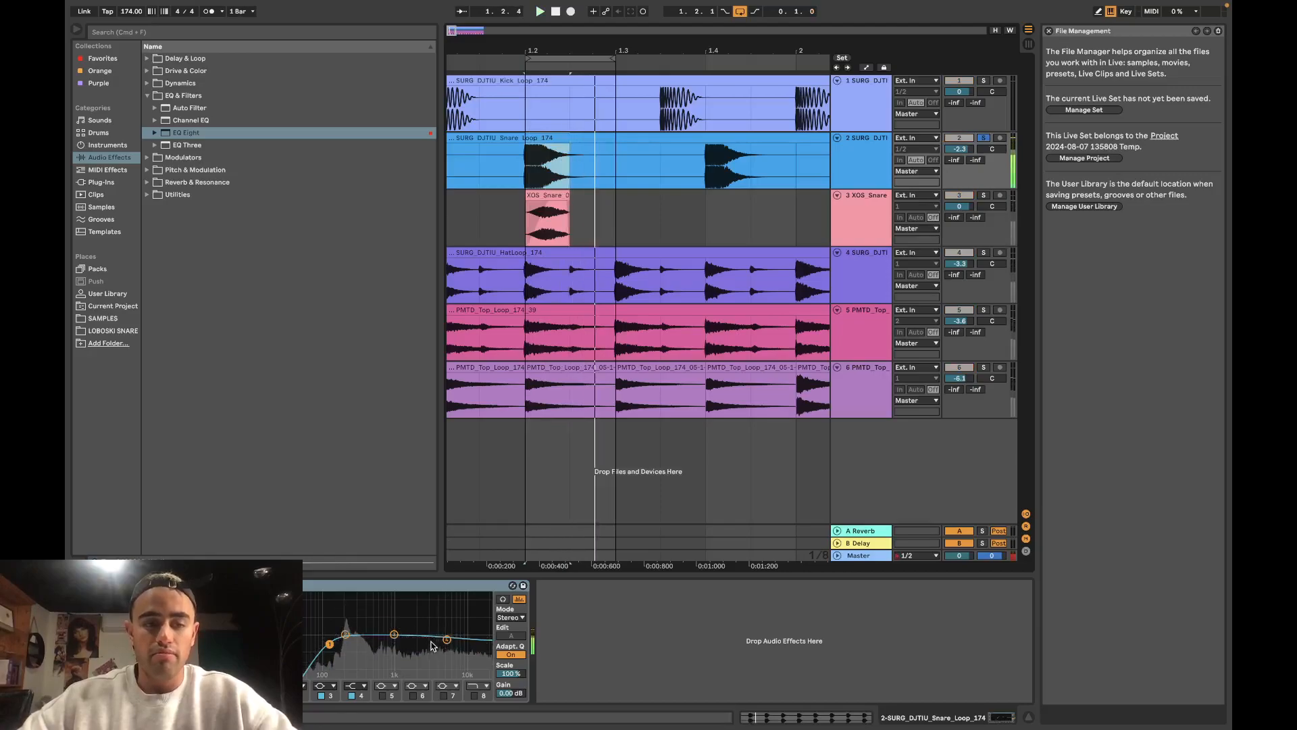
drag(346, 630, 348, 598)
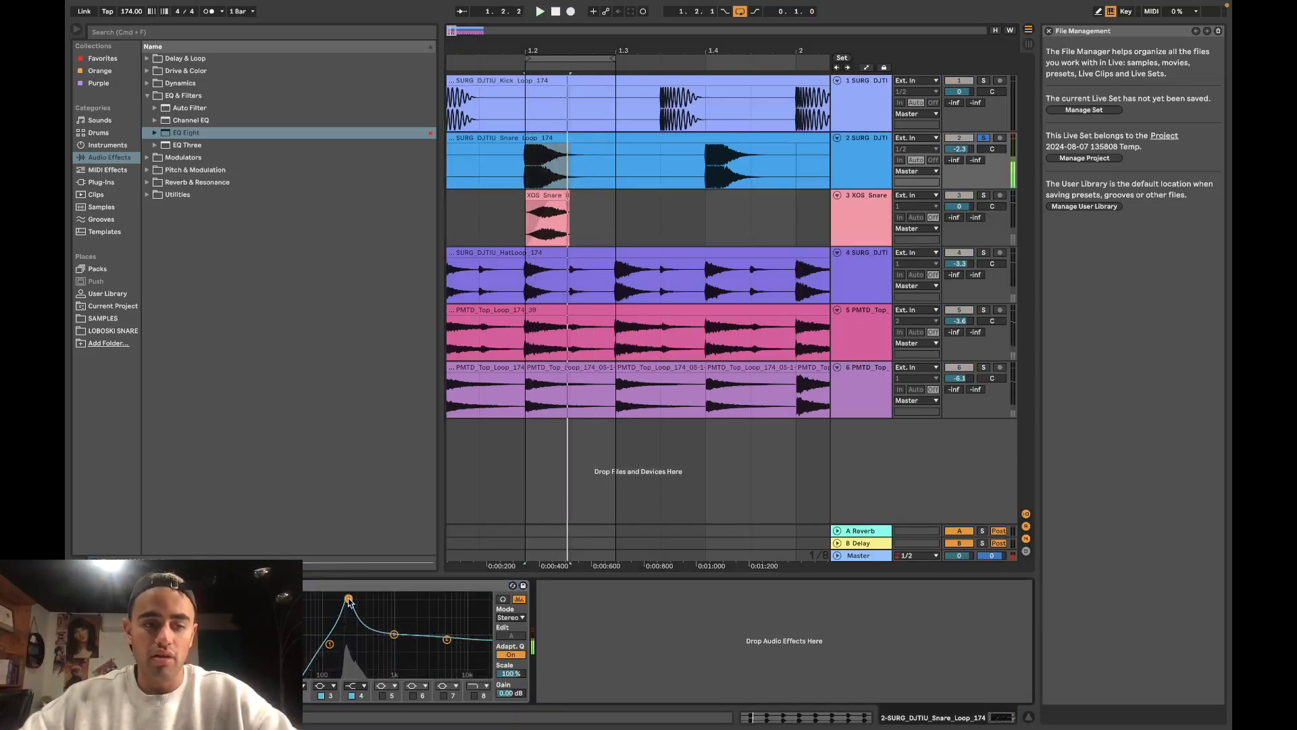
drag(447, 639, 446, 647)
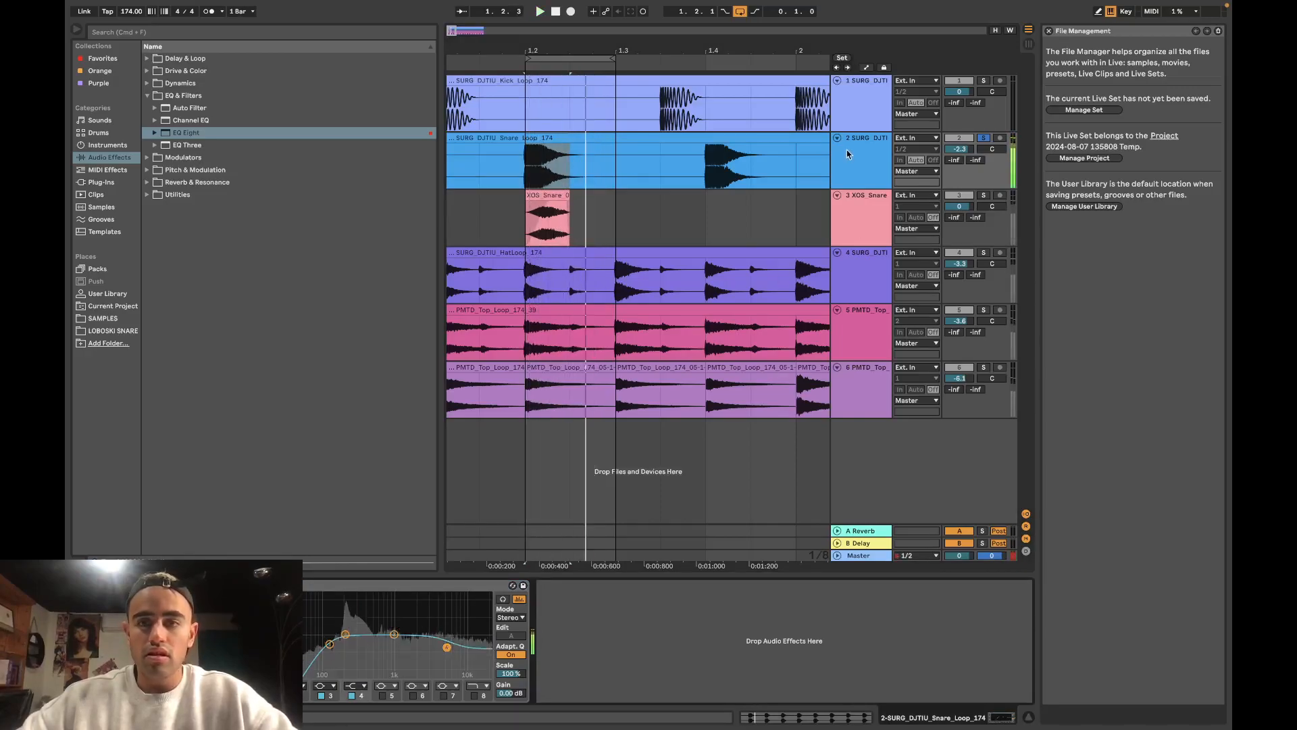
Step: Solo the XOS_Snare_04 track and add an EQ Eight to it
click(983, 195)
click(863, 234)
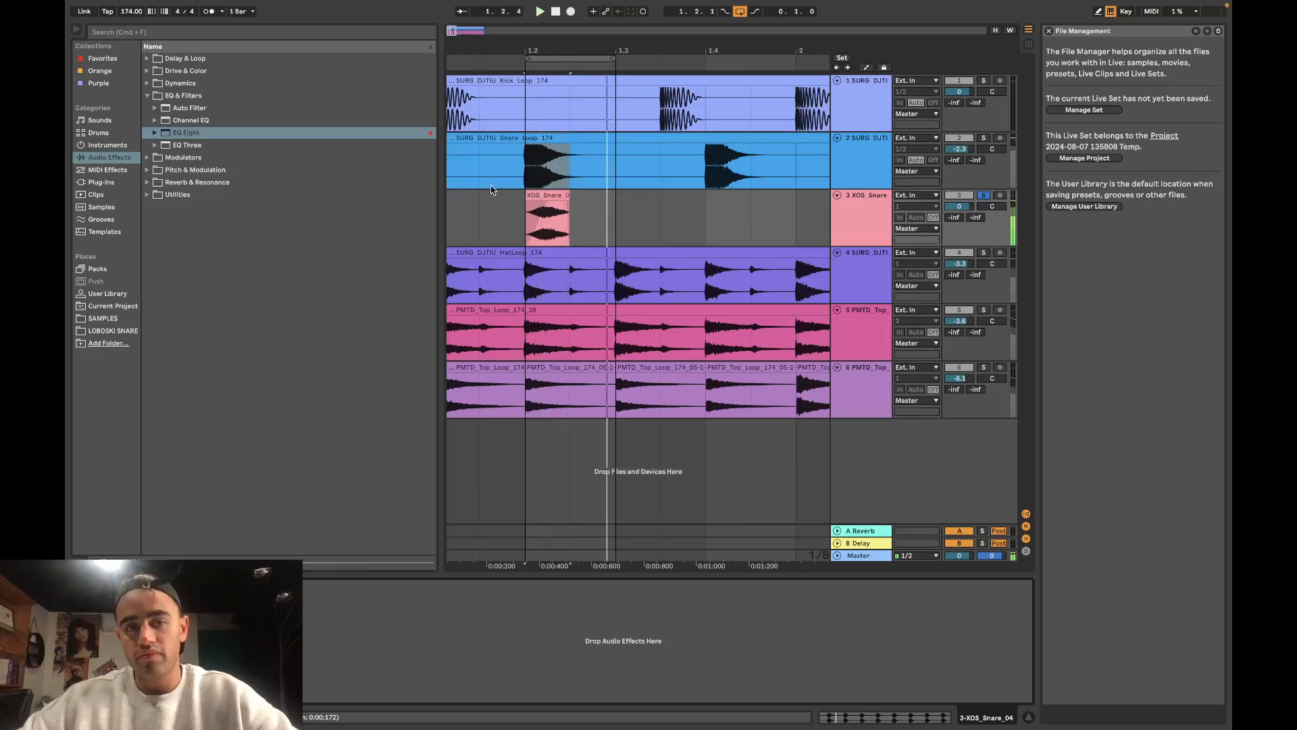
double_click(257, 139)
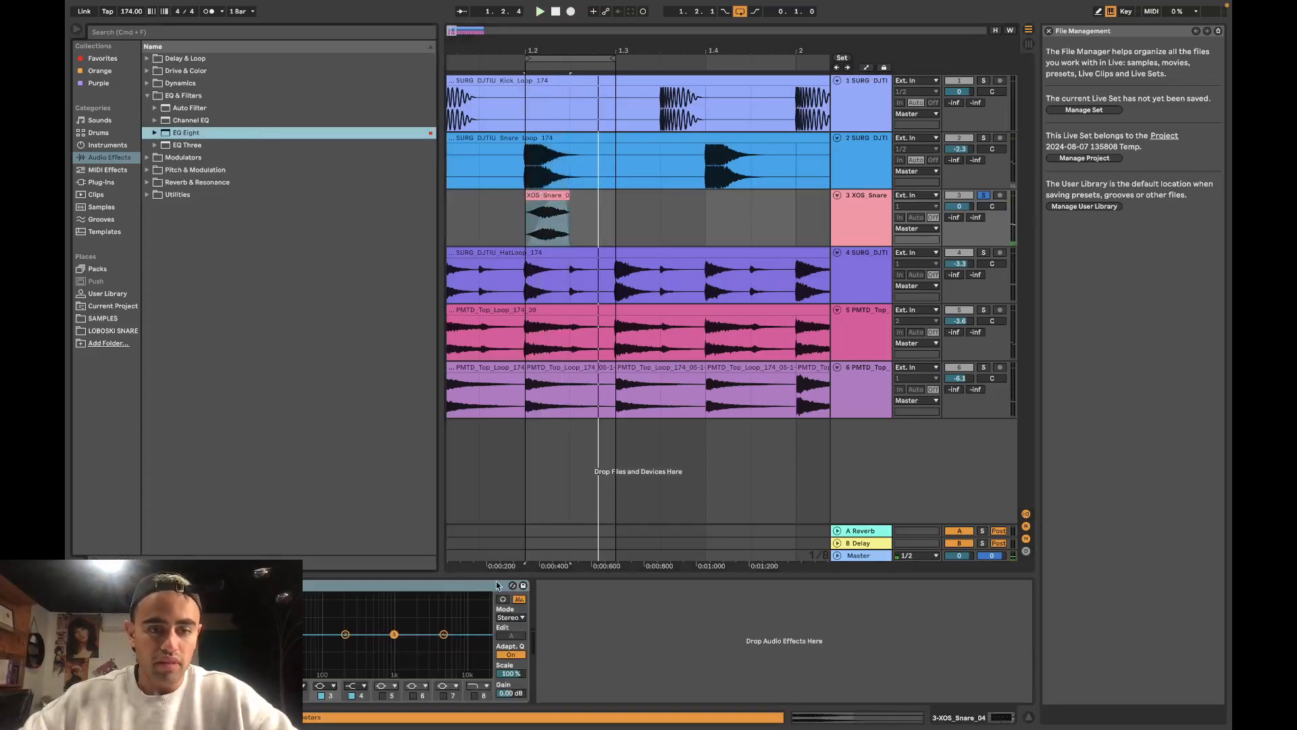
Step: Shorten the XOS_Snare_04 clip's fade-in to end about midway between 1.2 and 1.2.2
scroll(533, 214, up, 8)
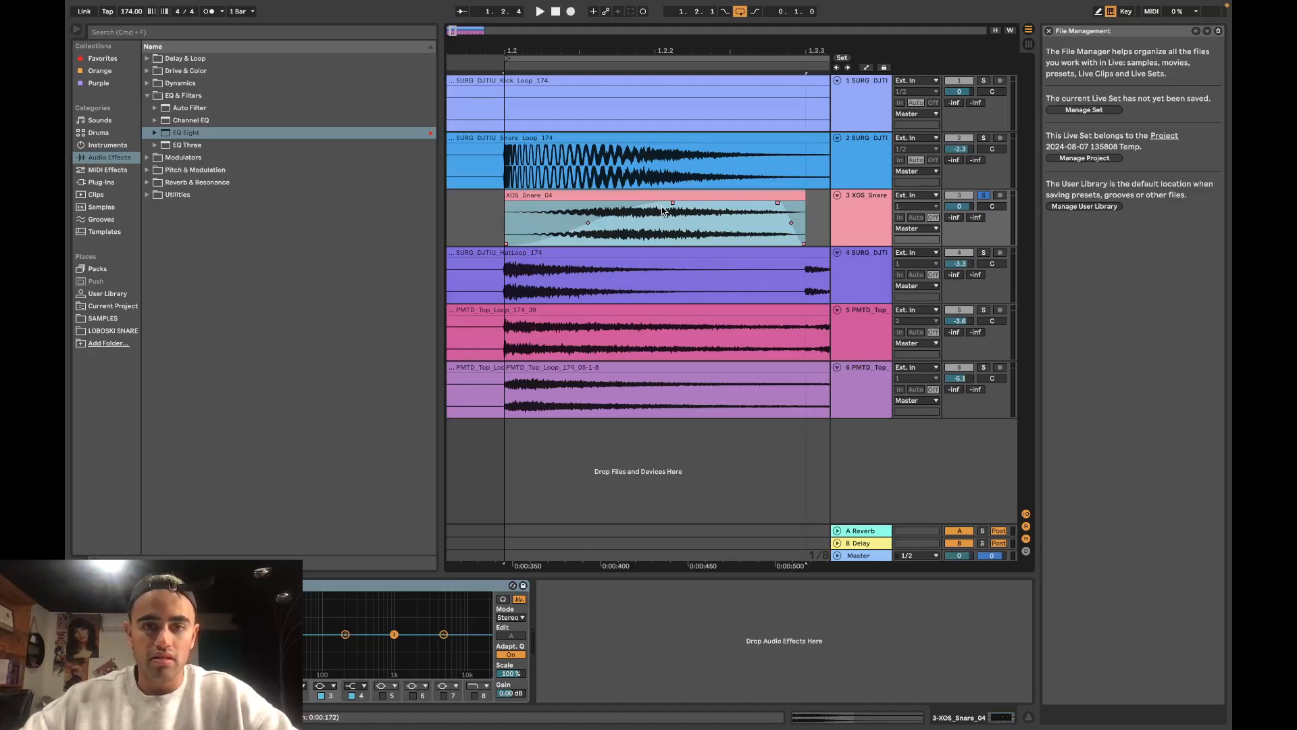
click(520, 174)
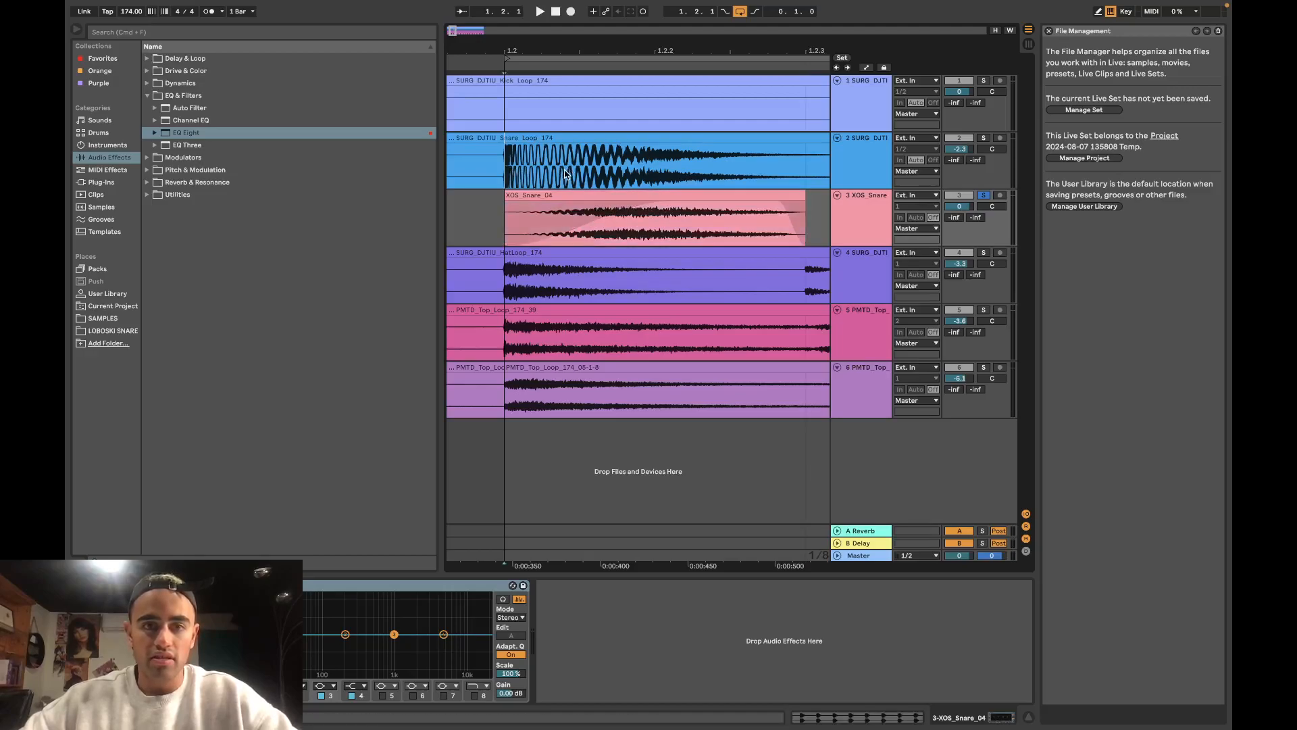
click(581, 228)
drag(671, 203, 499, 204)
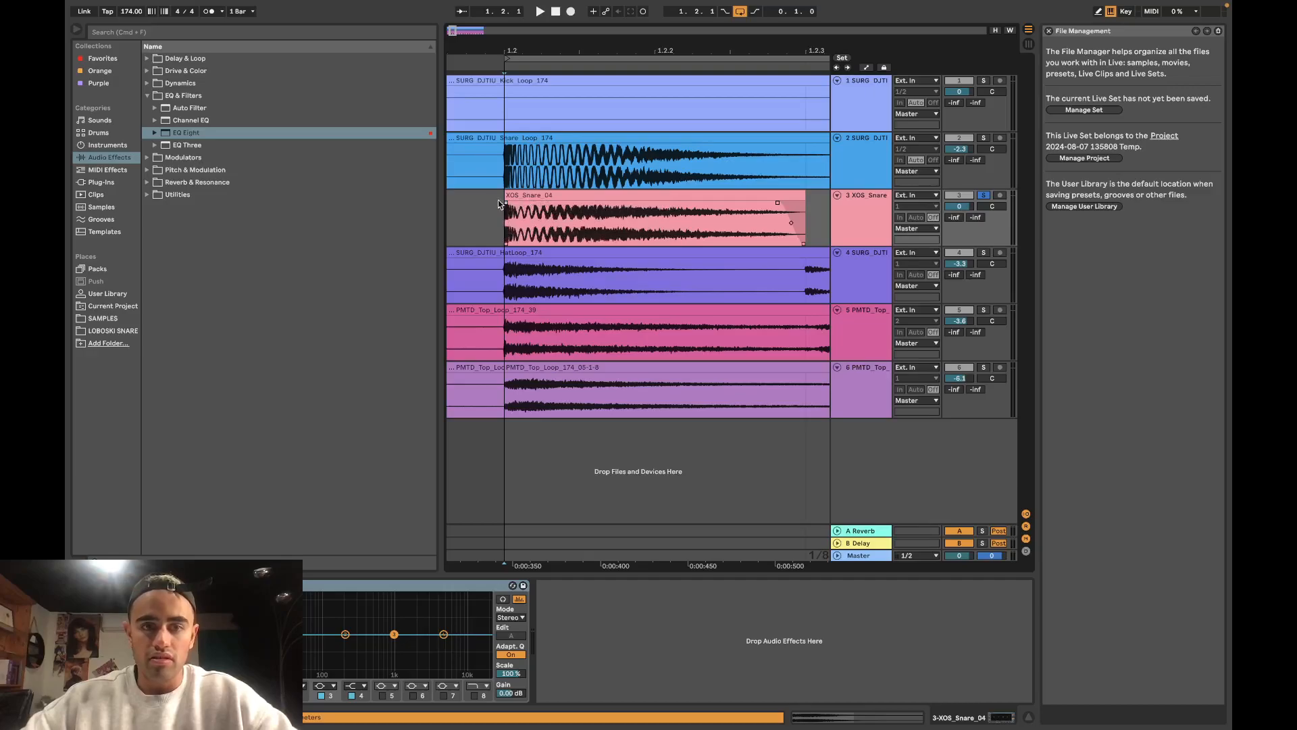
scroll(507, 214, up, 5)
scroll(506, 220, down, 5)
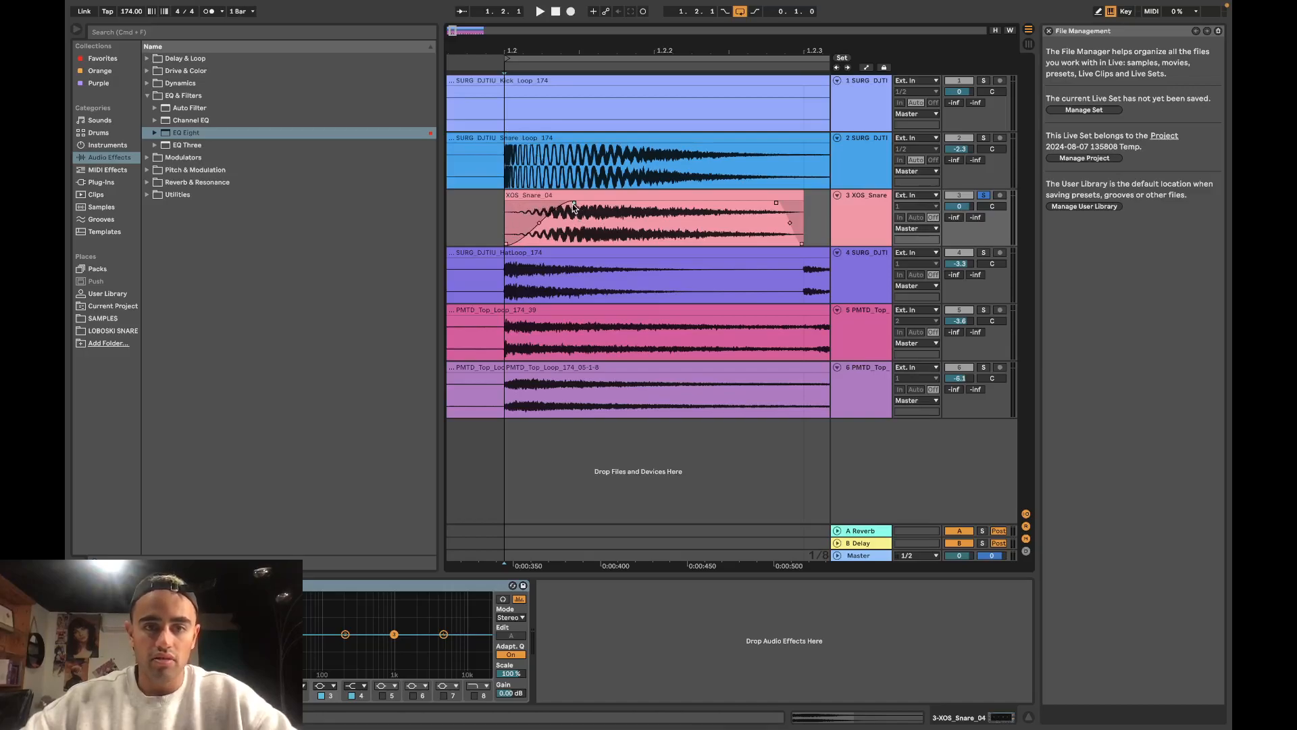
Step: Listen to the soloed snare loop and XOS_Snare_04 layers together over the looped beat
key(space)
scroll(759, 194, down, 8)
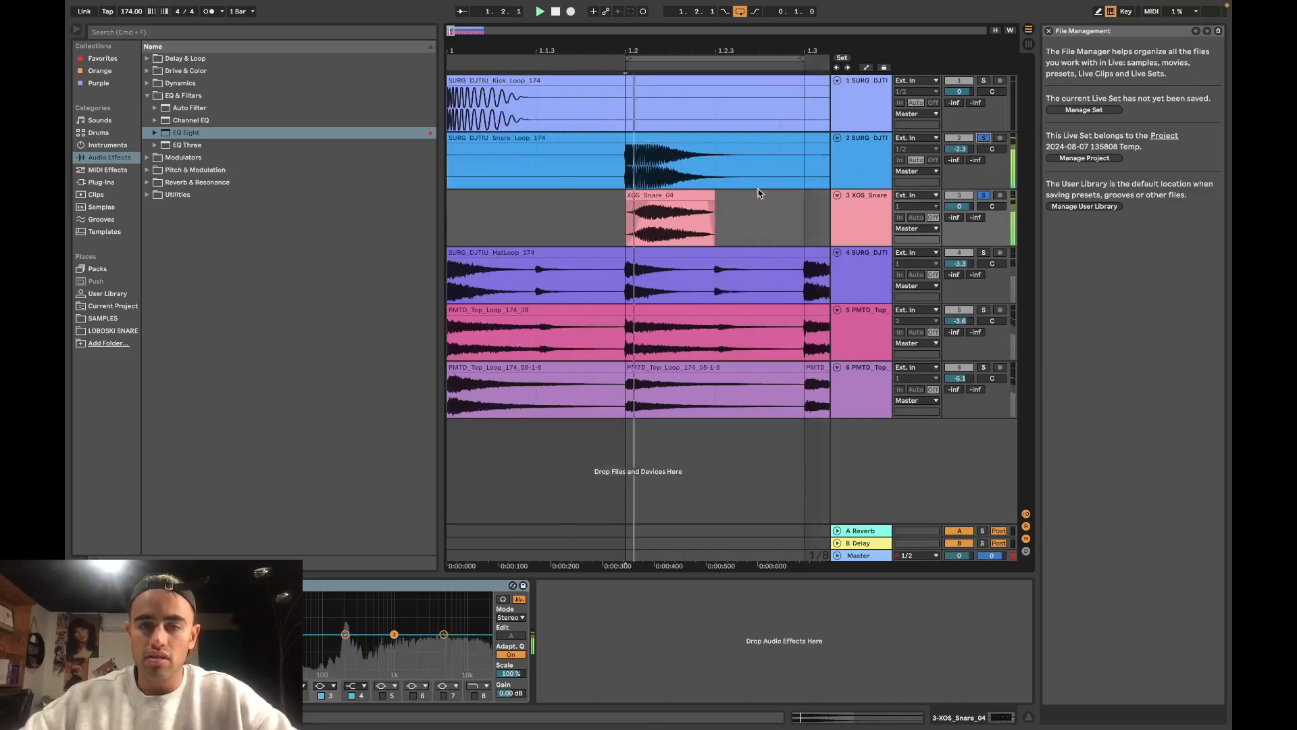
drag(580, 210, 518, 156)
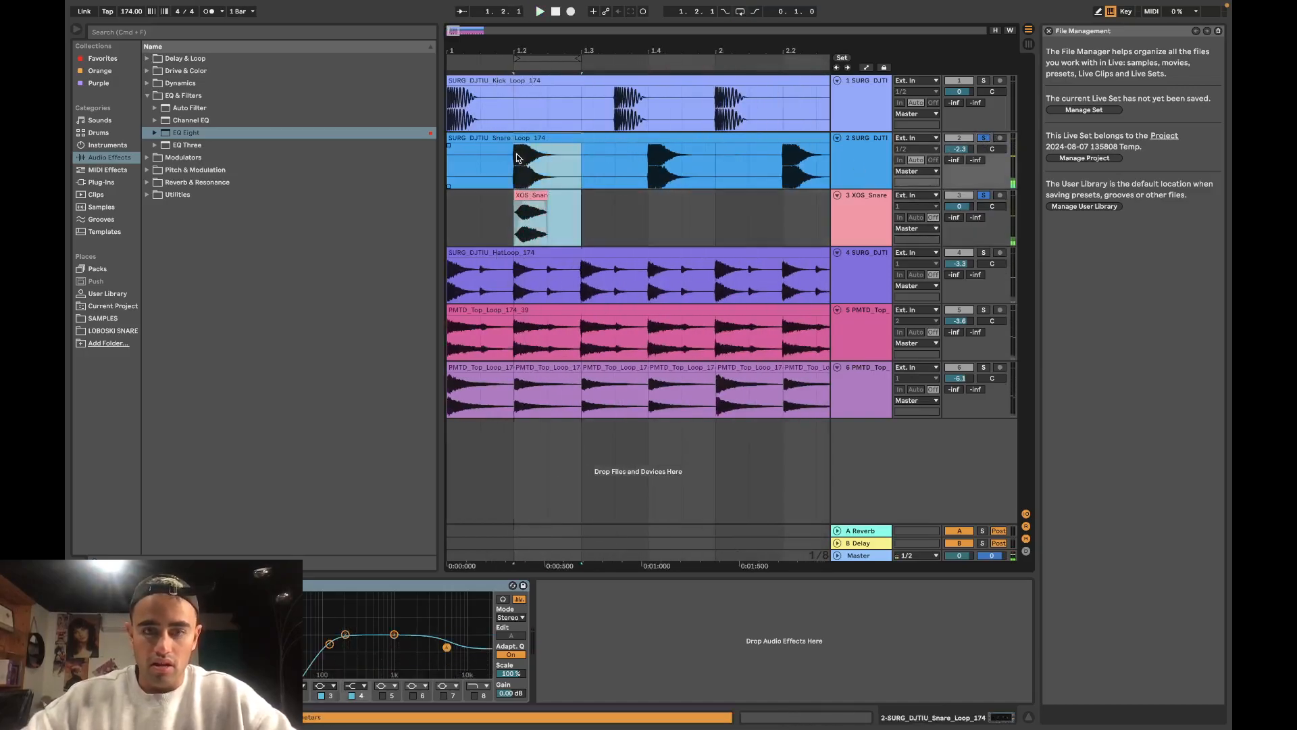
double_click(854, 212)
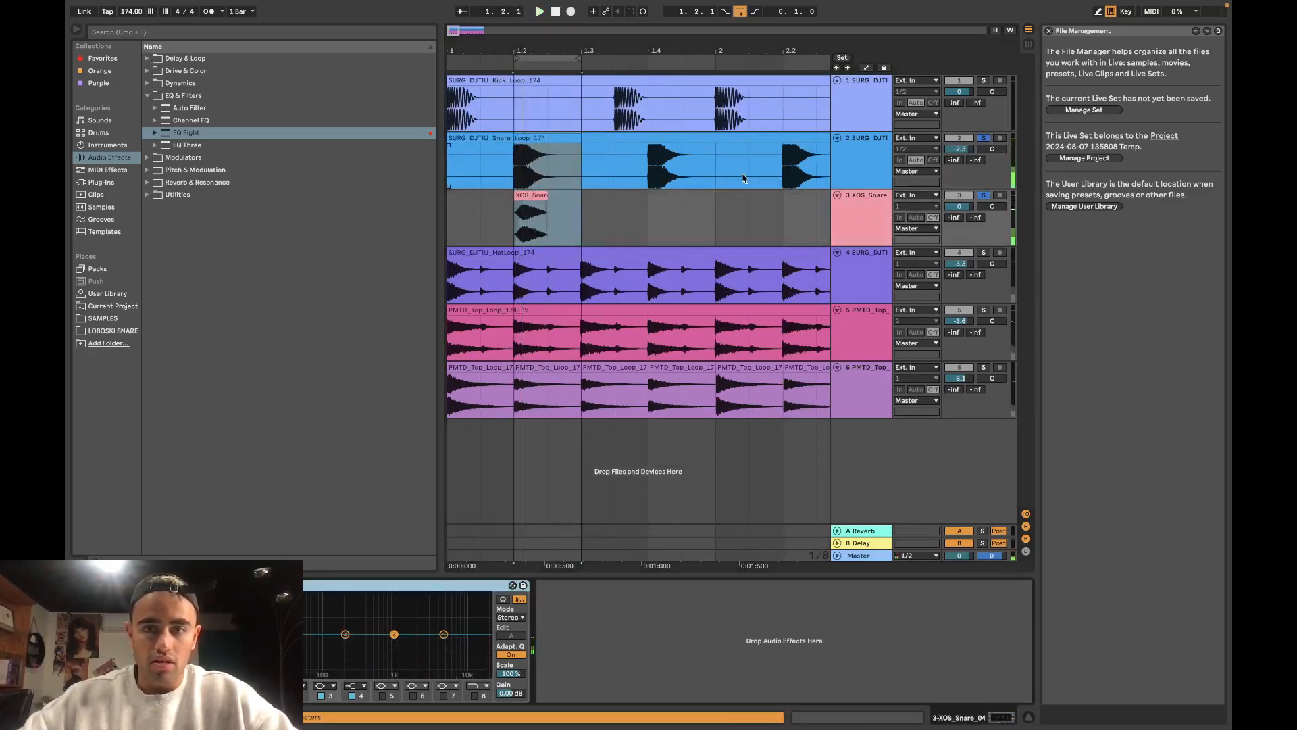
Step: Rename the snare loop track as SNARE BODY
click(868, 150)
right_click(868, 162)
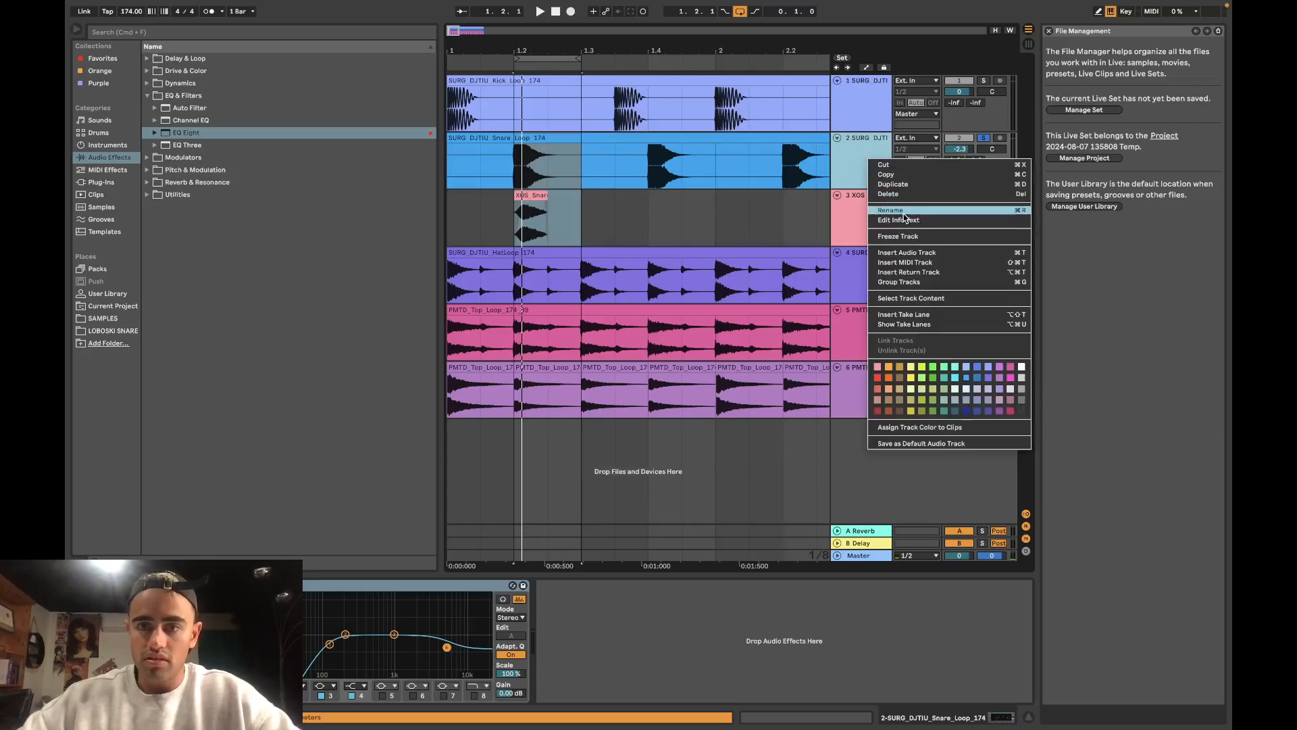
click(905, 217)
text(SNARE BODY)
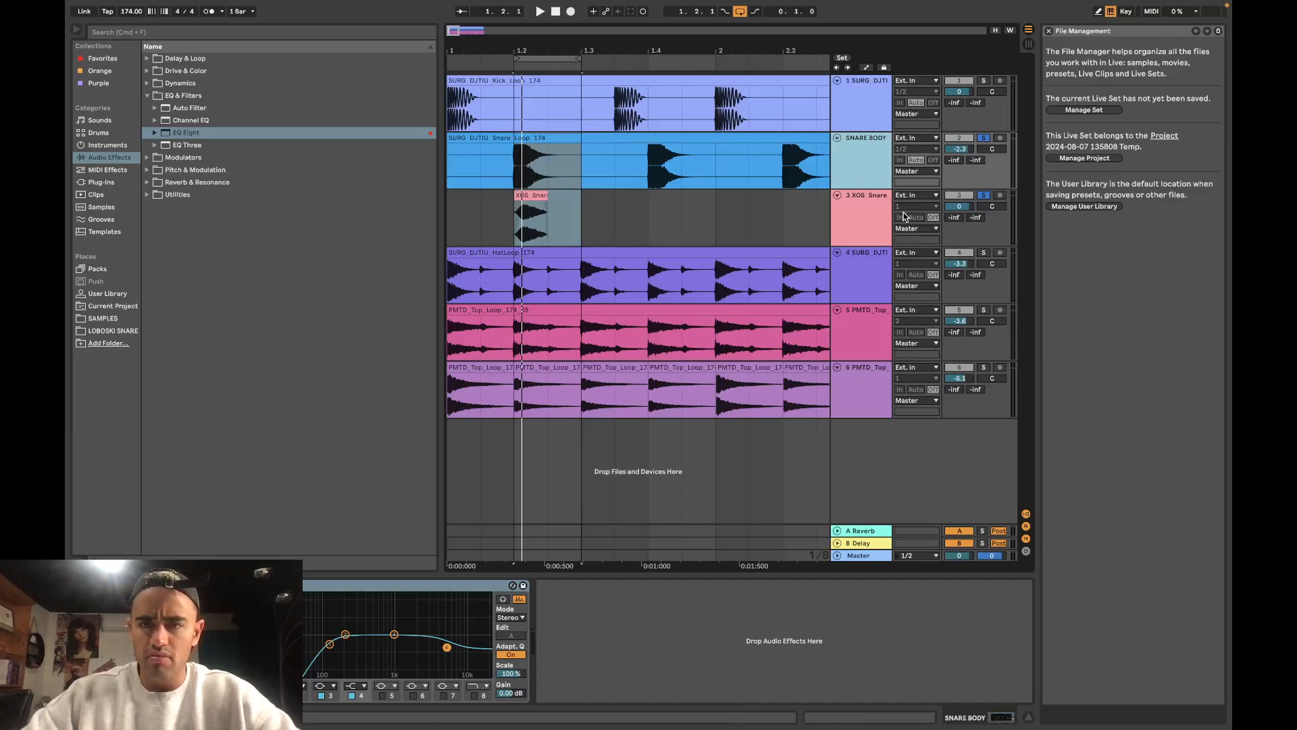
Step: Rename the XOS_Snare_04 track as TAIL and lower its volume to -4.1 dB
click(883, 218)
right_click(883, 217)
click(907, 268)
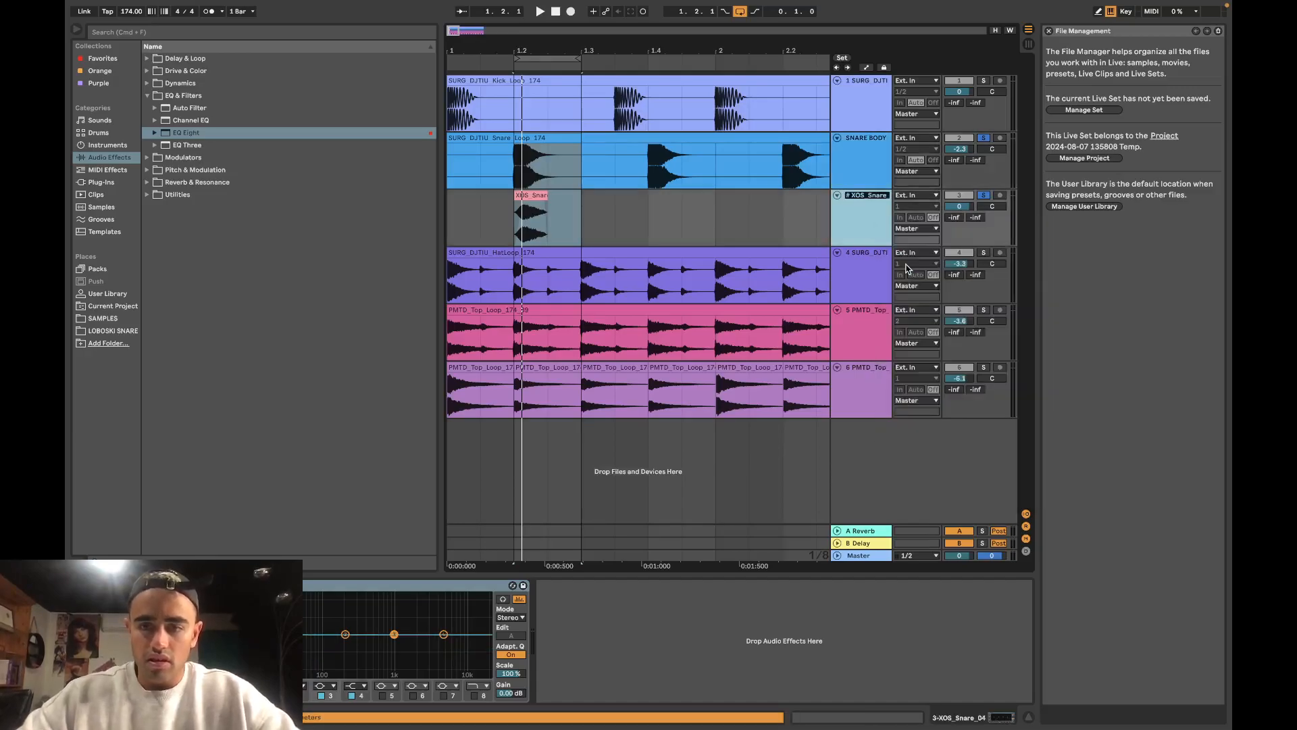
key(space)
drag(960, 206, 960, 216)
Step: Group the SNARE BODY and TAIL tracks and name the group SNARE
click(869, 167)
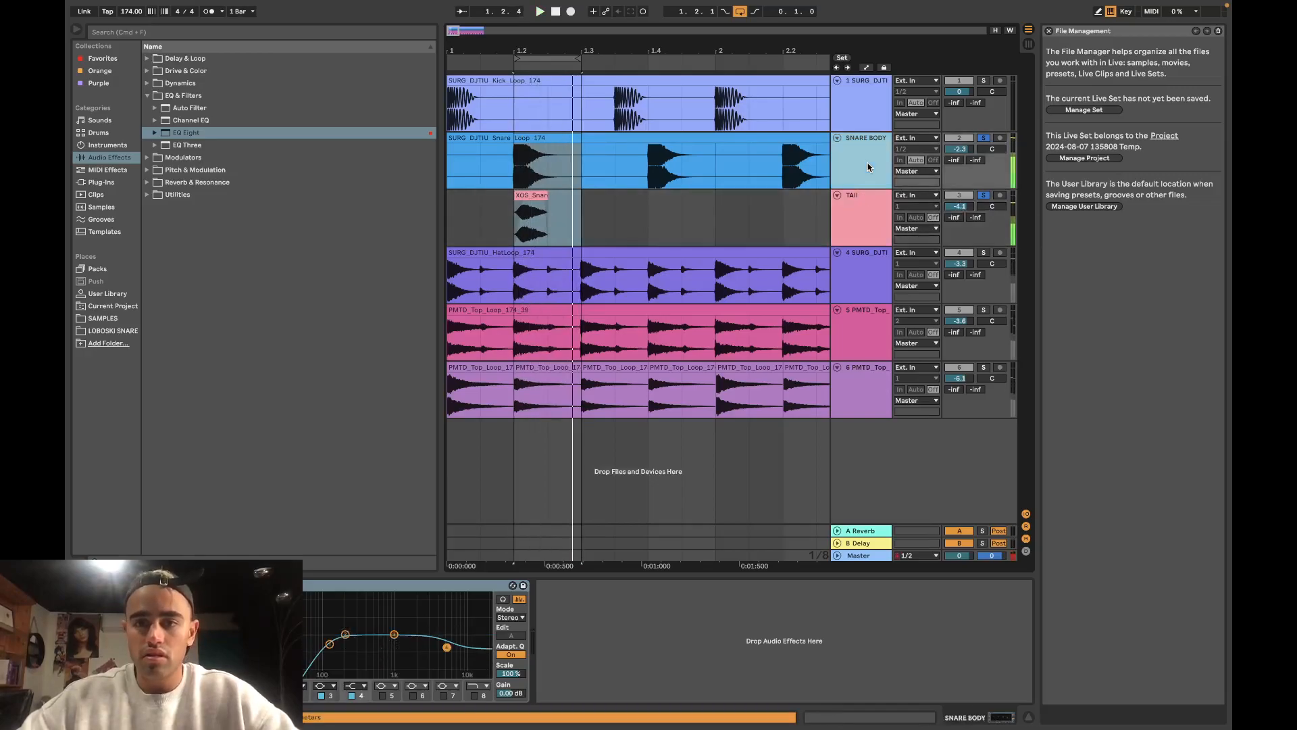
shift+click(868, 221)
key(super+g)
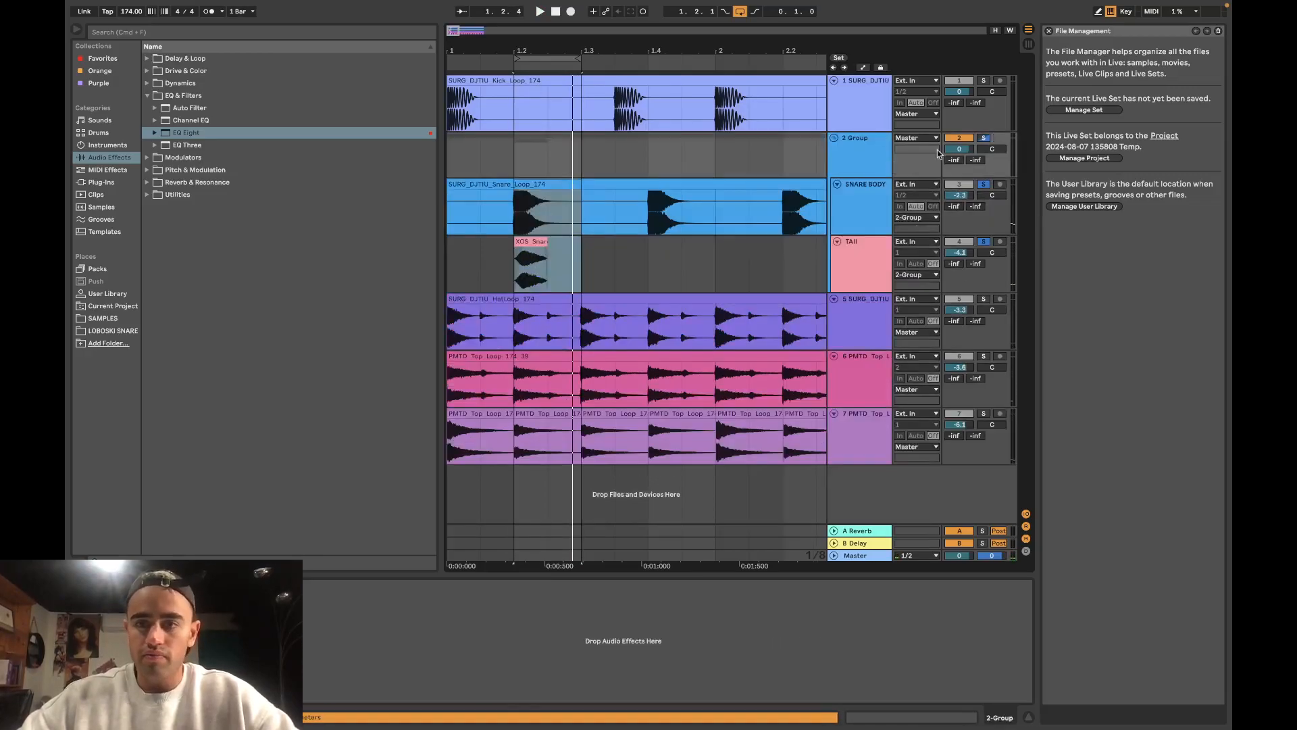
right_click(858, 154)
click(889, 203)
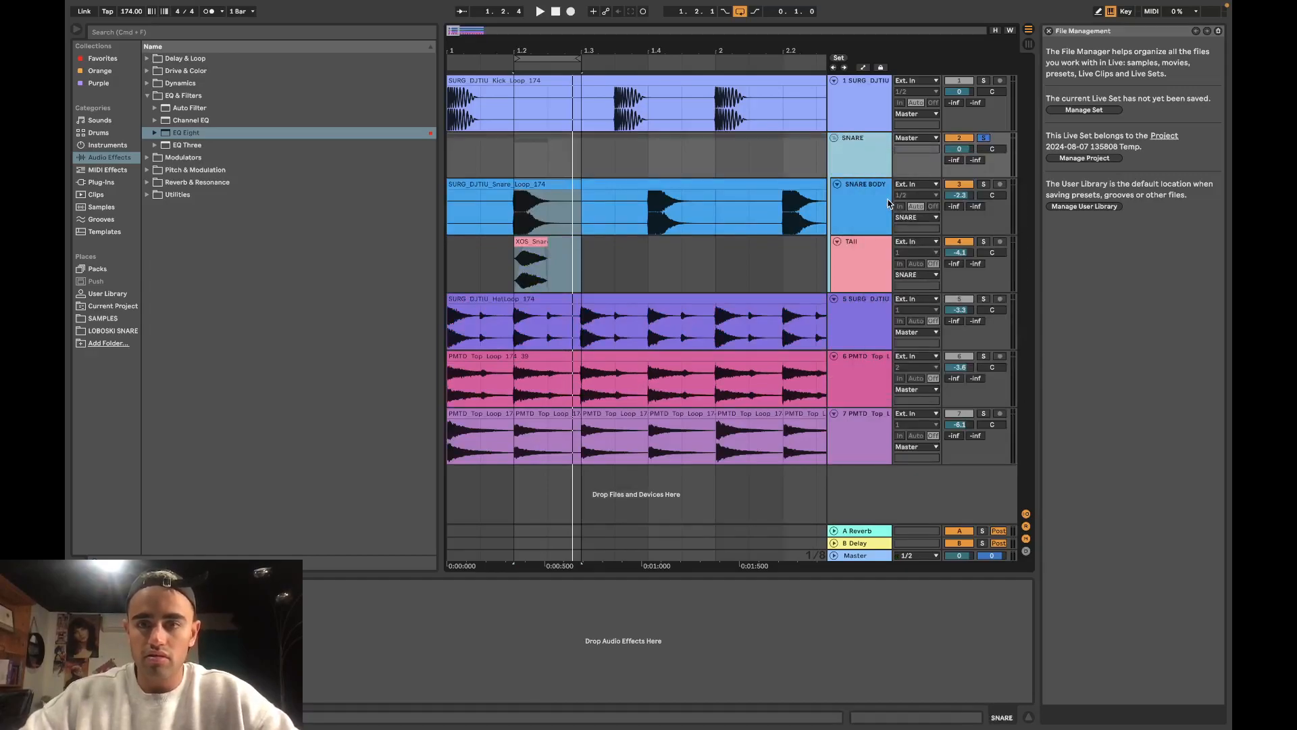
Step: Assign the SNARE group's track color to its grouped tracks and clips
right_click(871, 164)
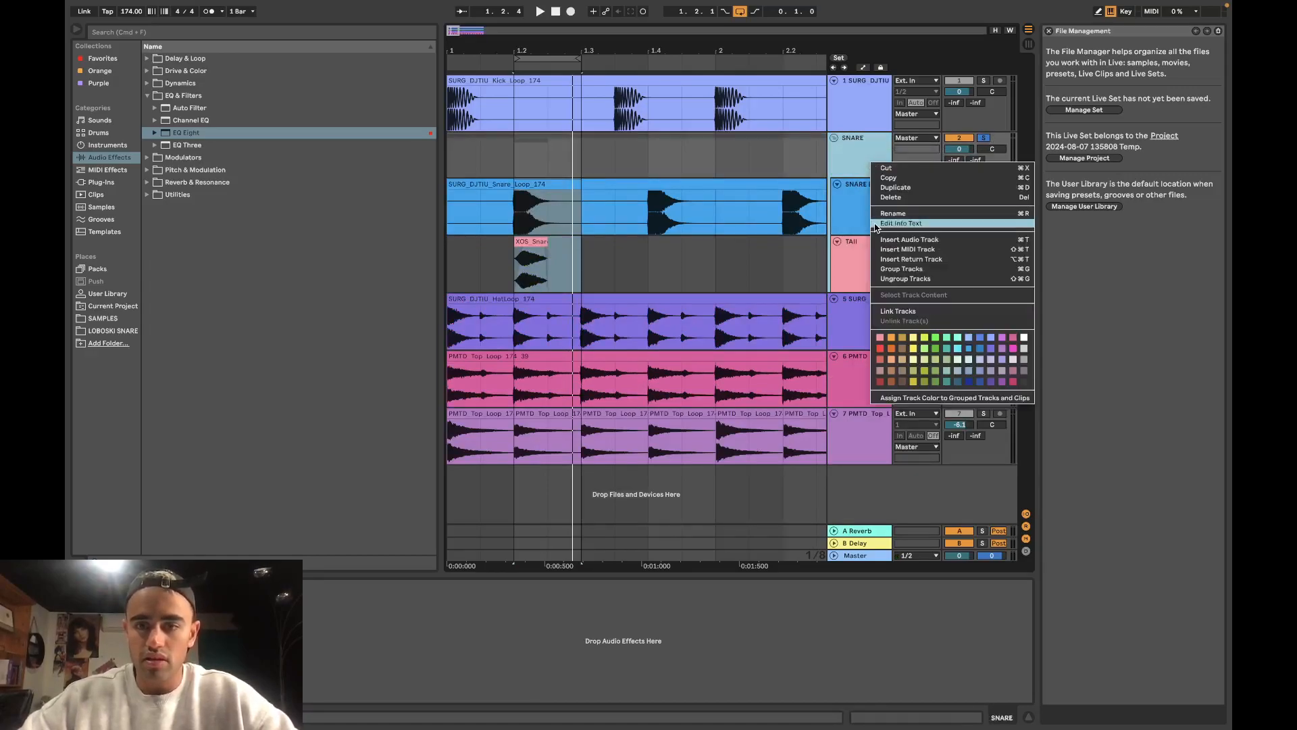
right_click(860, 137)
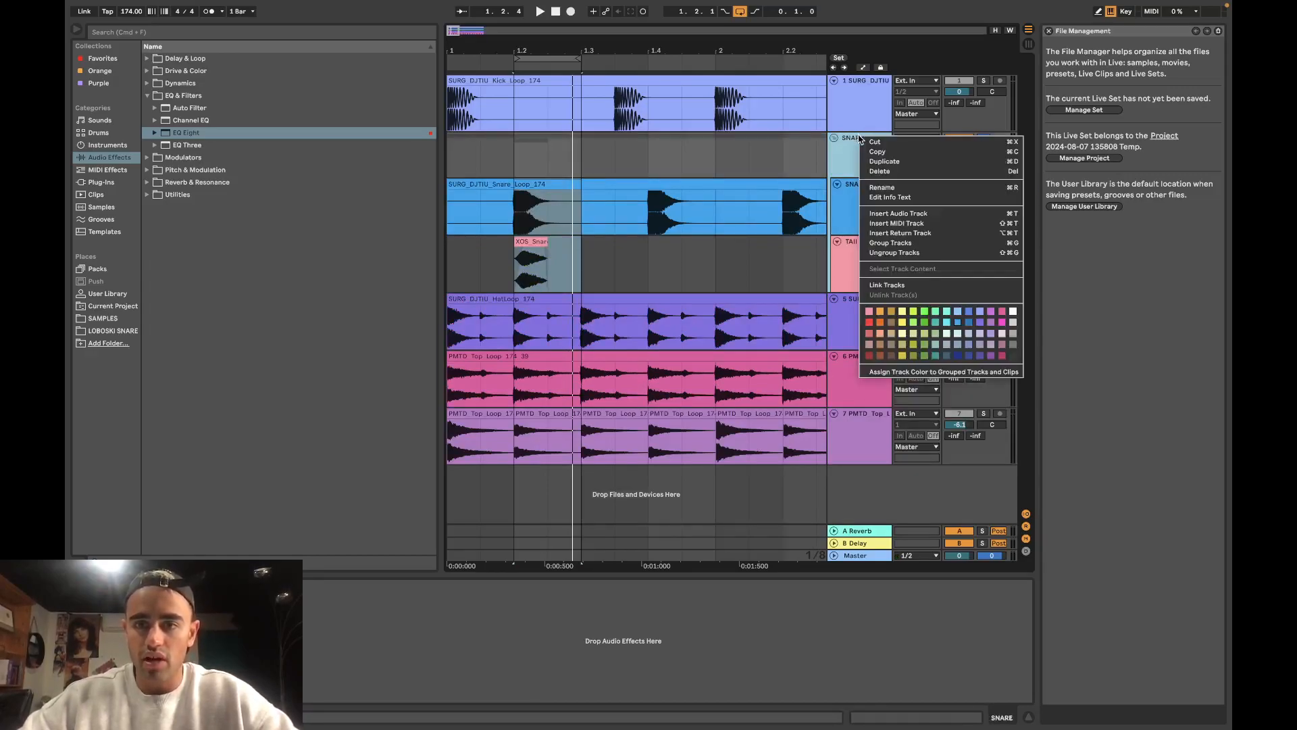
click(908, 372)
Step: Duplicate the first two beats of the TAIL track repeatedly to fill all four bars, matching the snare hits
key(minus)
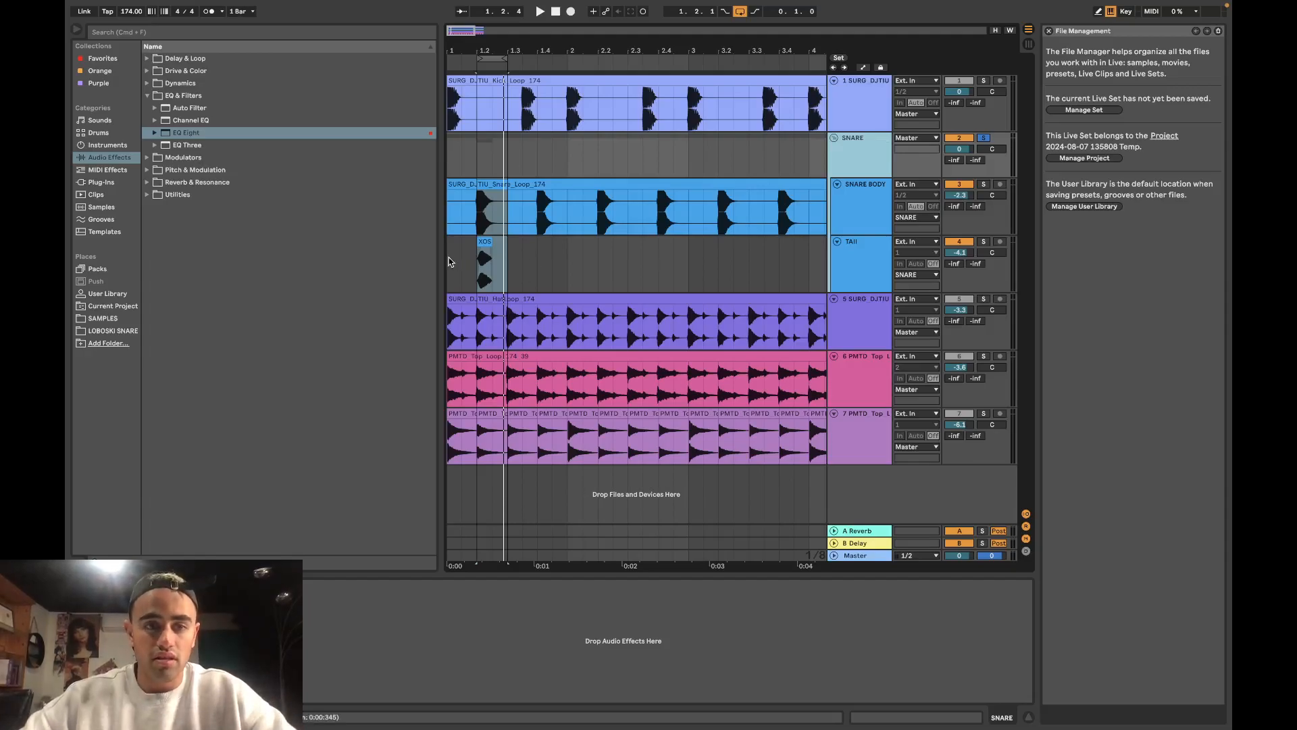
drag(451, 261, 511, 260)
key(super+d)
key(super+d)
key(super+d)
key(super+d)
key(super+d)
key(super+d)
key(minus)
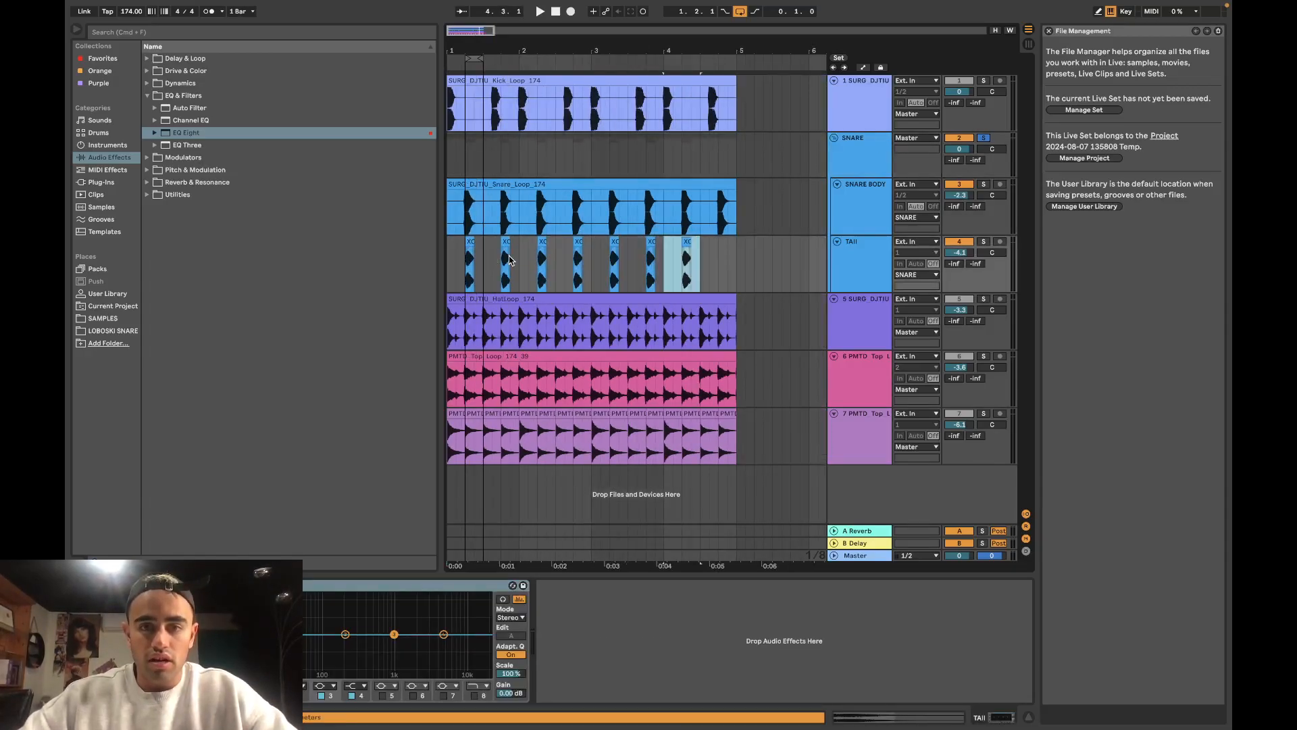
key(super+d)
Step: Loop the full four bars and lower the SNARE BODY track's volume during playback
drag(730, 167, 737, 192)
key(super+l)
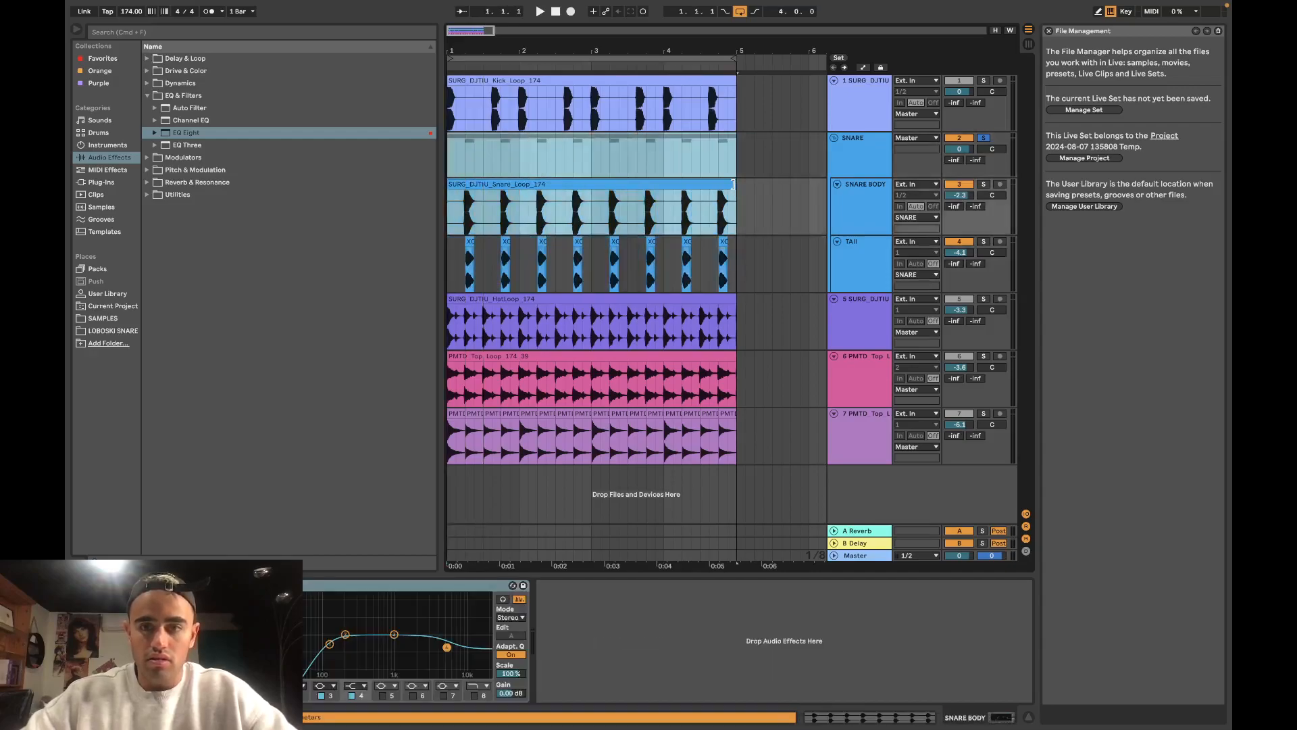
key(space)
drag(959, 195, 959, 203)
Step: Search the plug-ins for "tran" and load the Kilohearts VST3 kHs Transient Shaper onto the SNARE BODY track
click(874, 208)
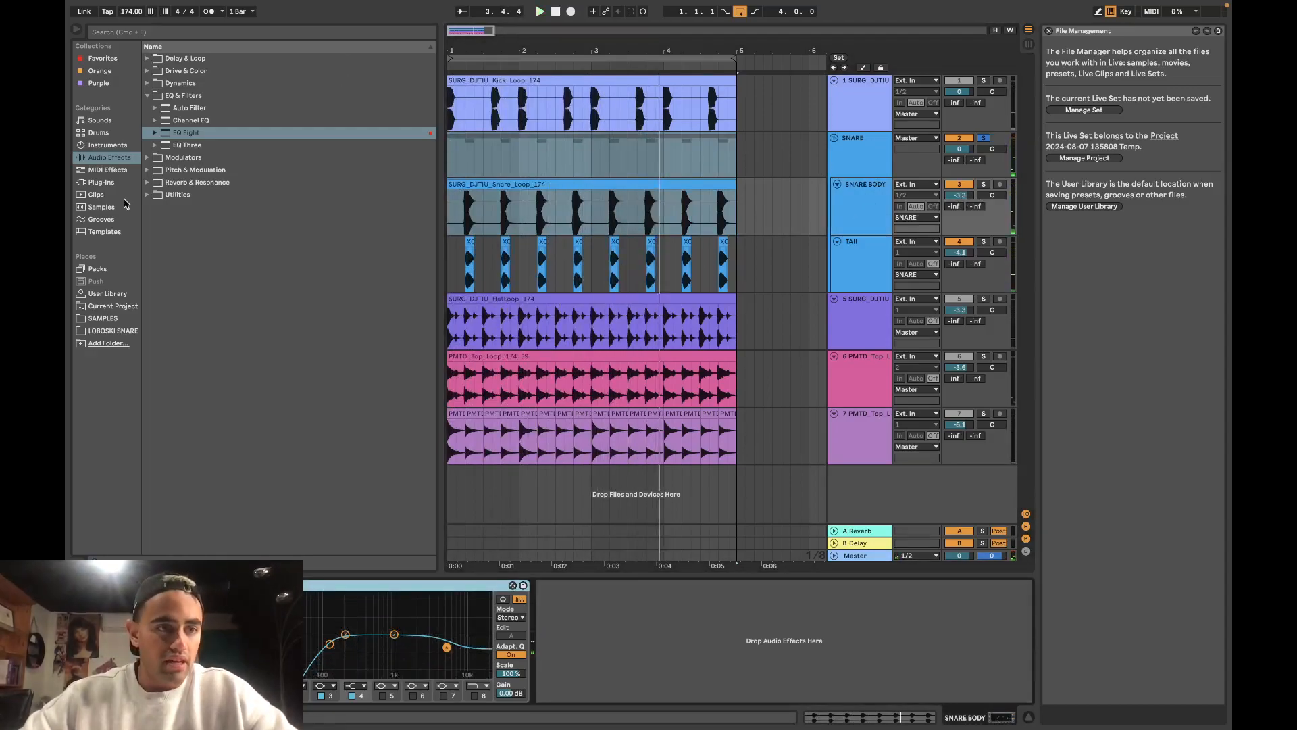
click(114, 183)
click(239, 32)
text(tr)
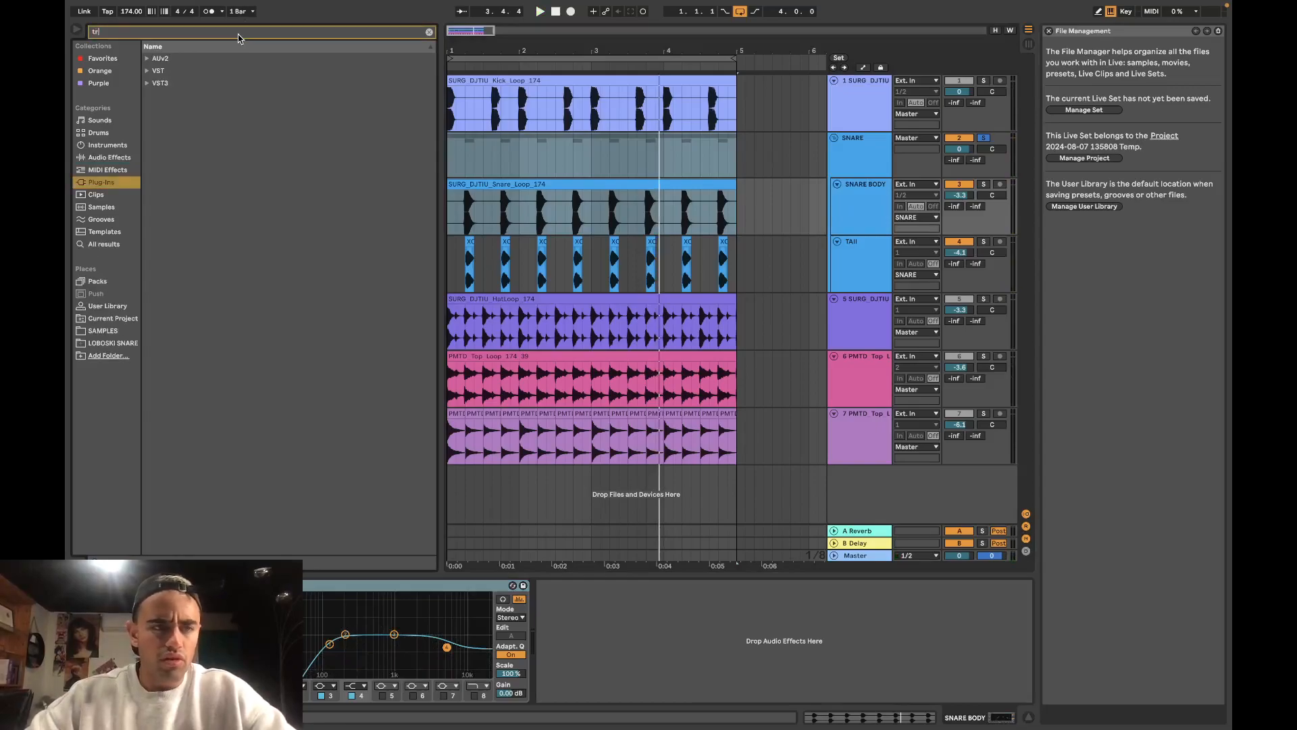
click(147, 84)
click(155, 96)
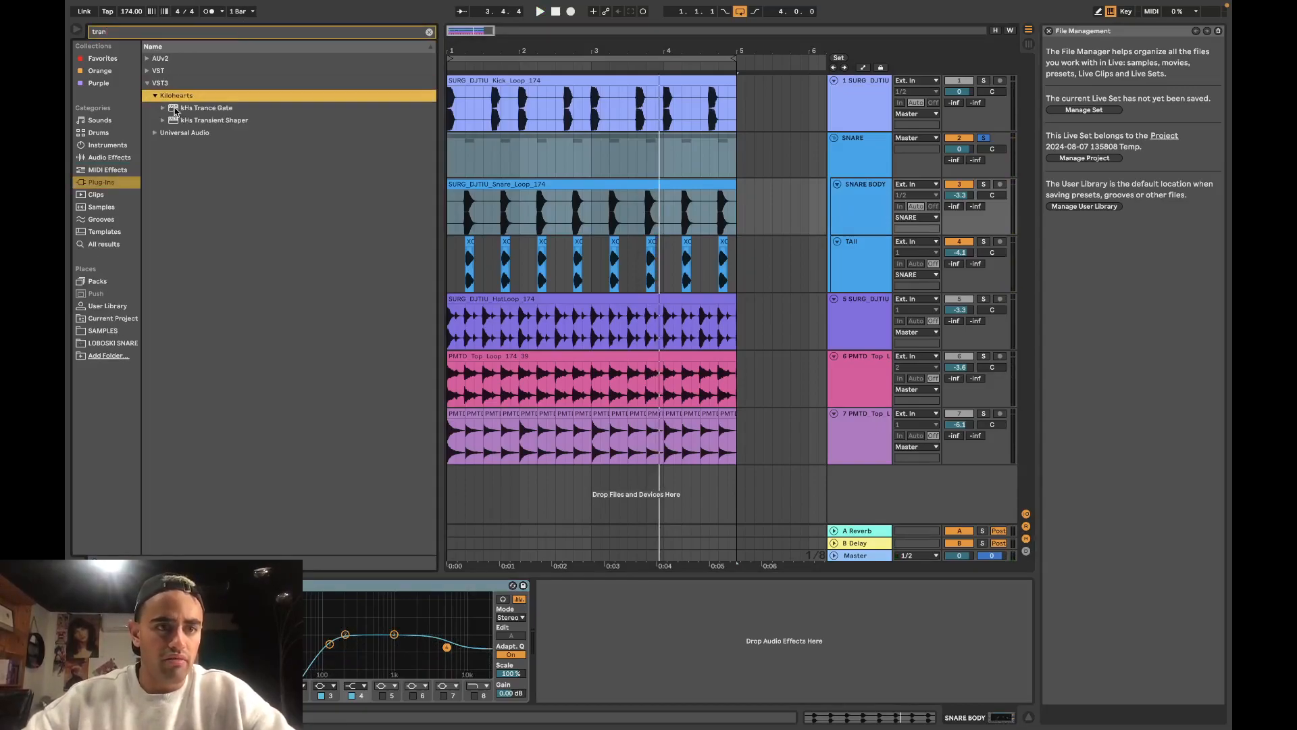
click(187, 121)
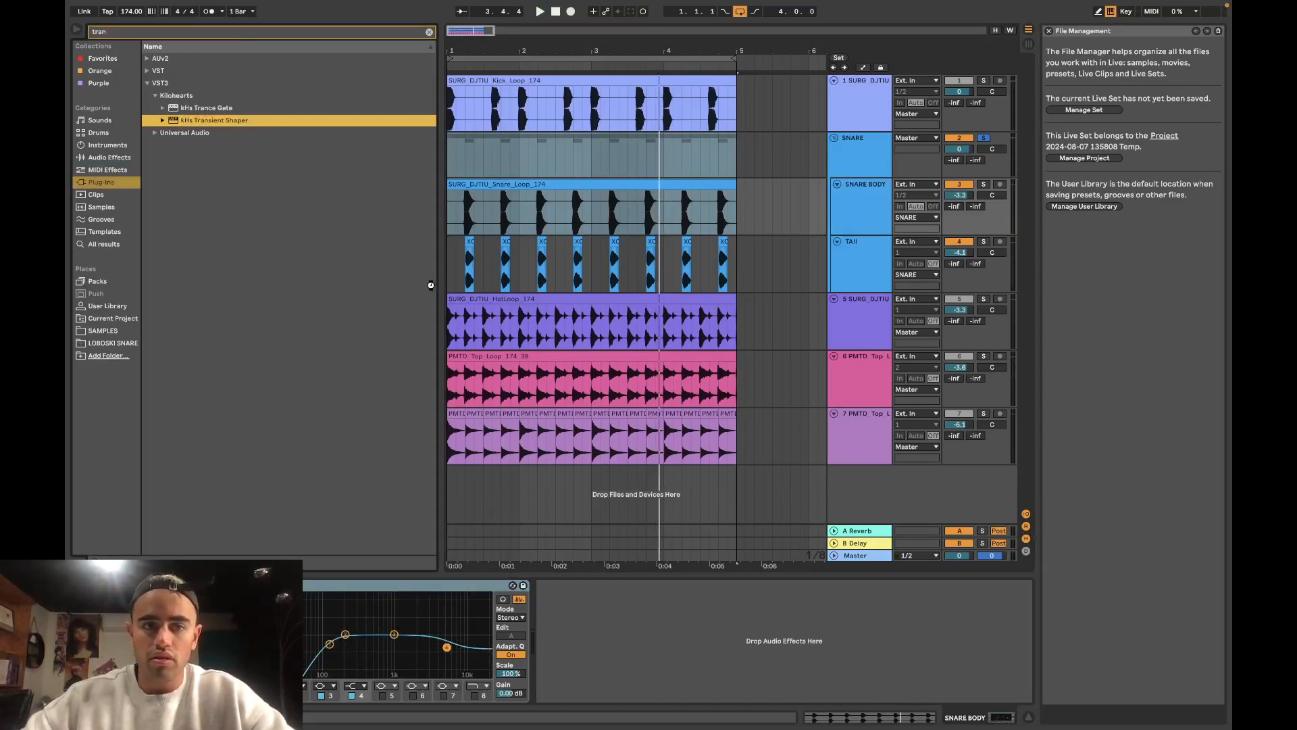
key(Return)
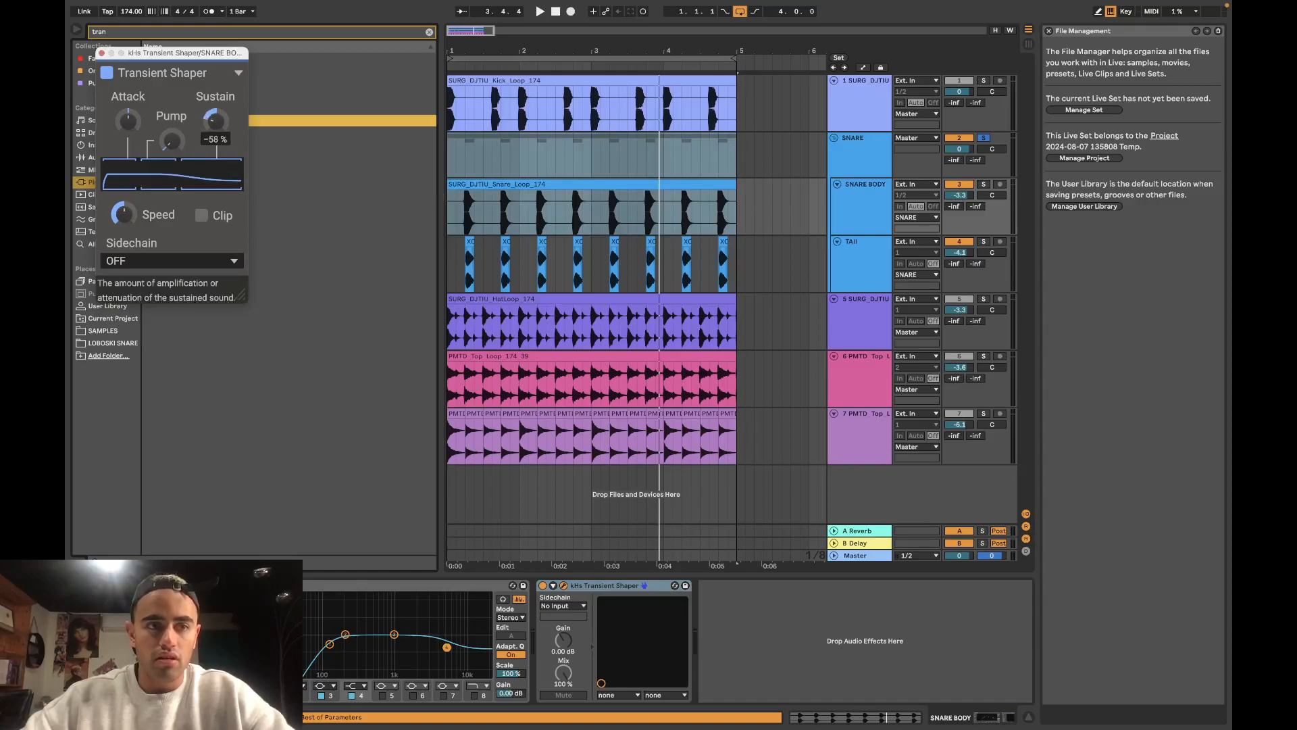
Step: Remove the Transient Shaper from the SNARE BODY track and load a fresh kHs Transient Shaper VST3 in its place
click(600, 587)
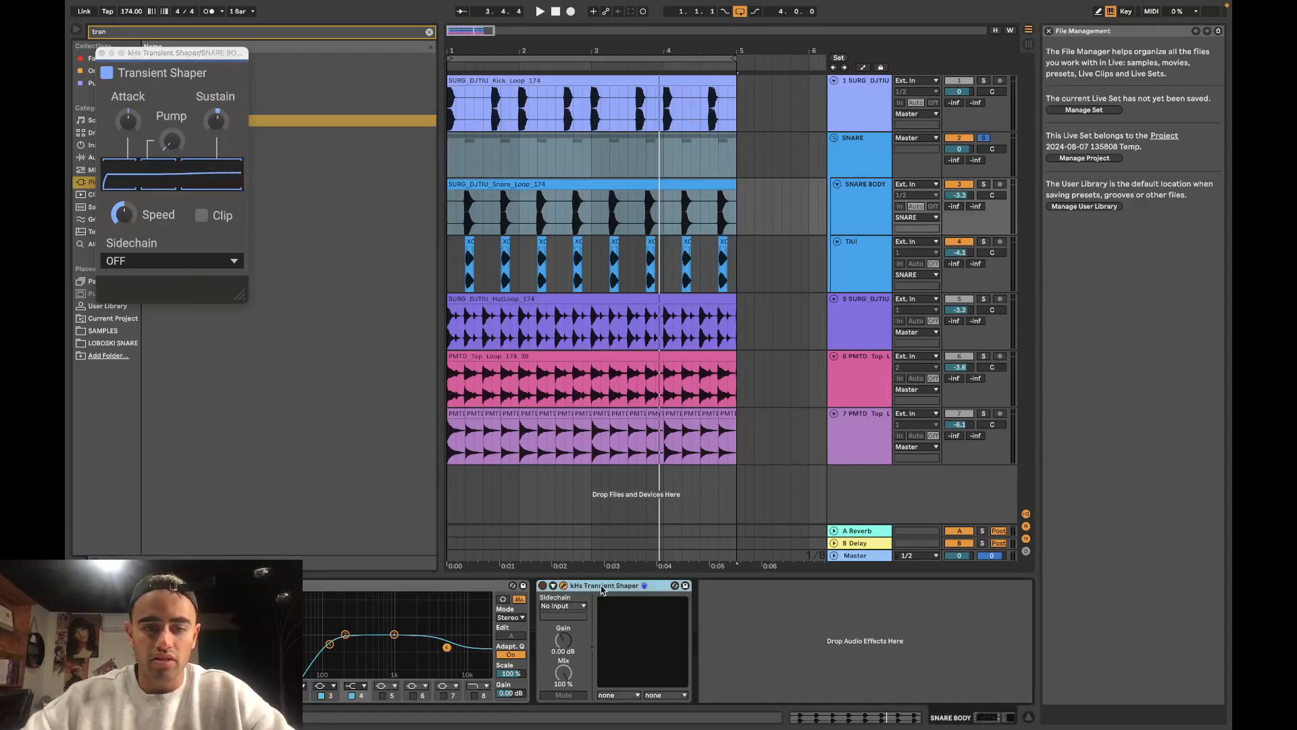
key(Delete)
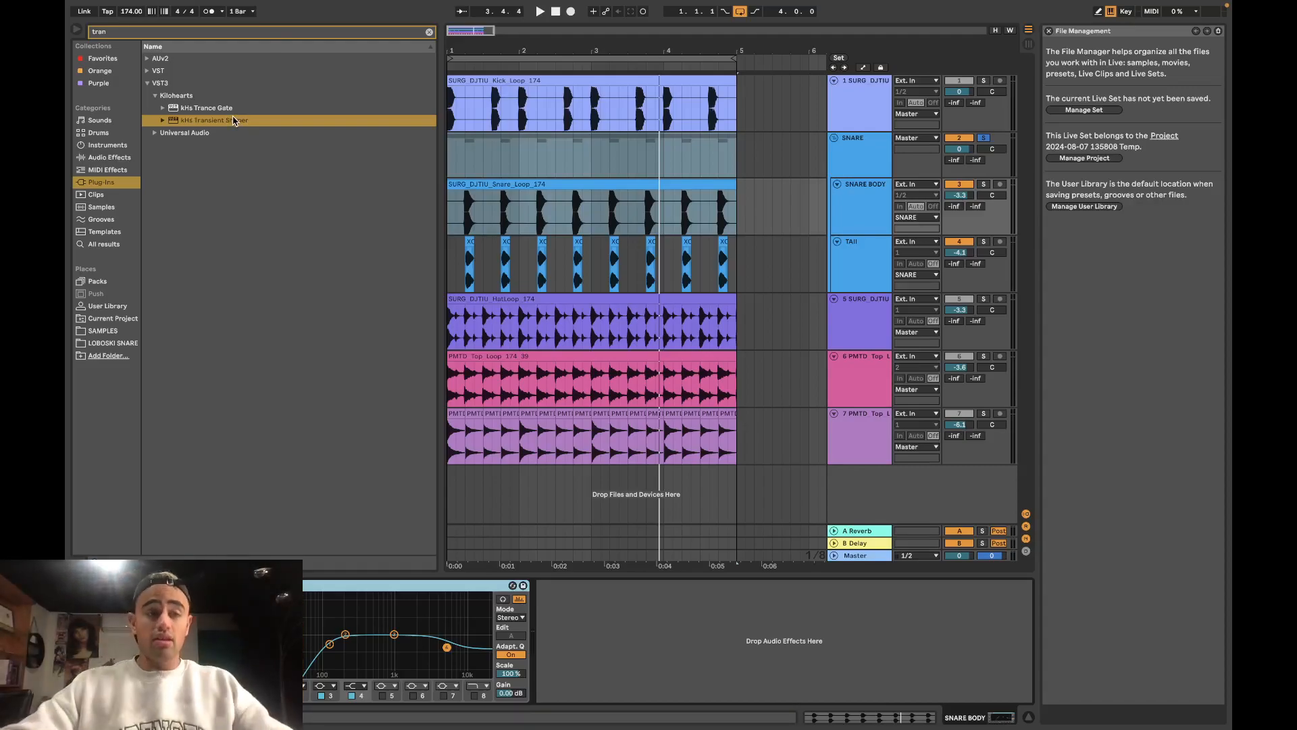
double_click(235, 120)
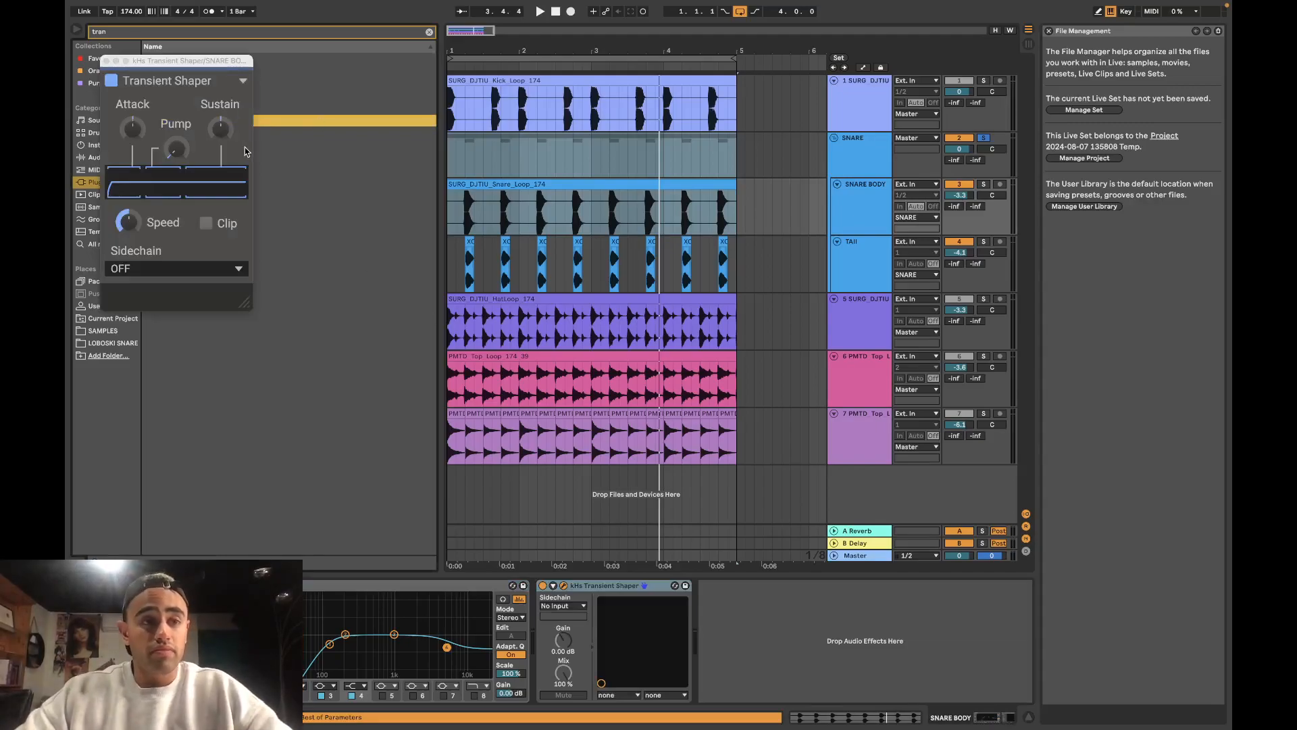
Step: Set the Transient Shaper's Sustain to -50 % and try Attack at 42 % during playback, lowering it again before closing the plug-in window
drag(220, 128, 220, 165)
key(space)
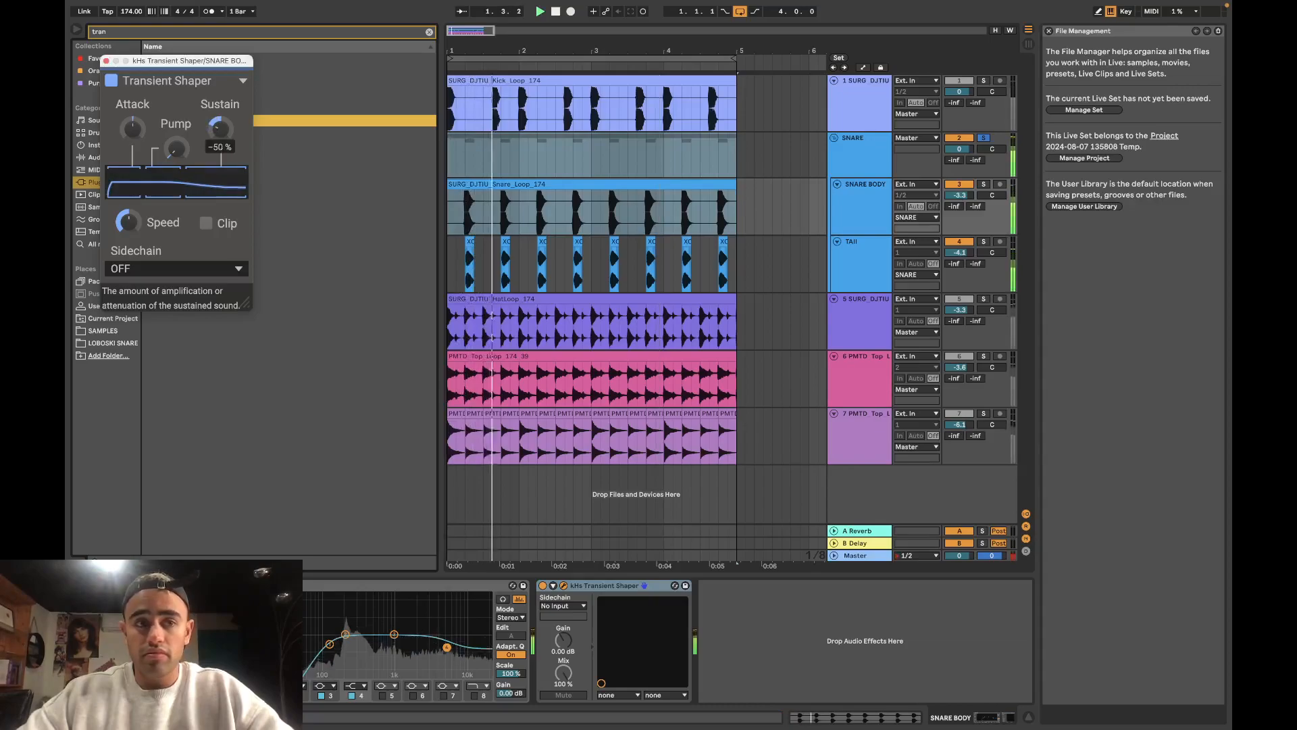
key(space)
key(space)
drag(132, 128, 132, 61)
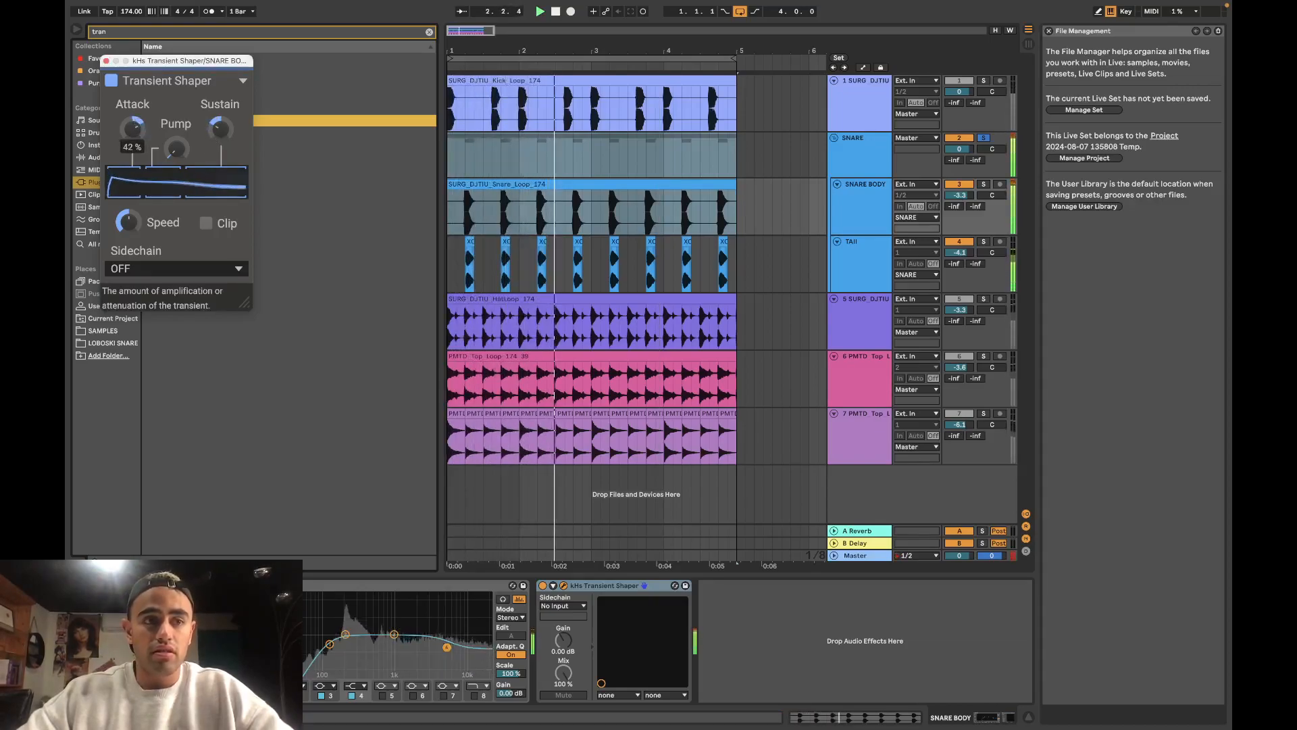
drag(132, 129, 132, 190)
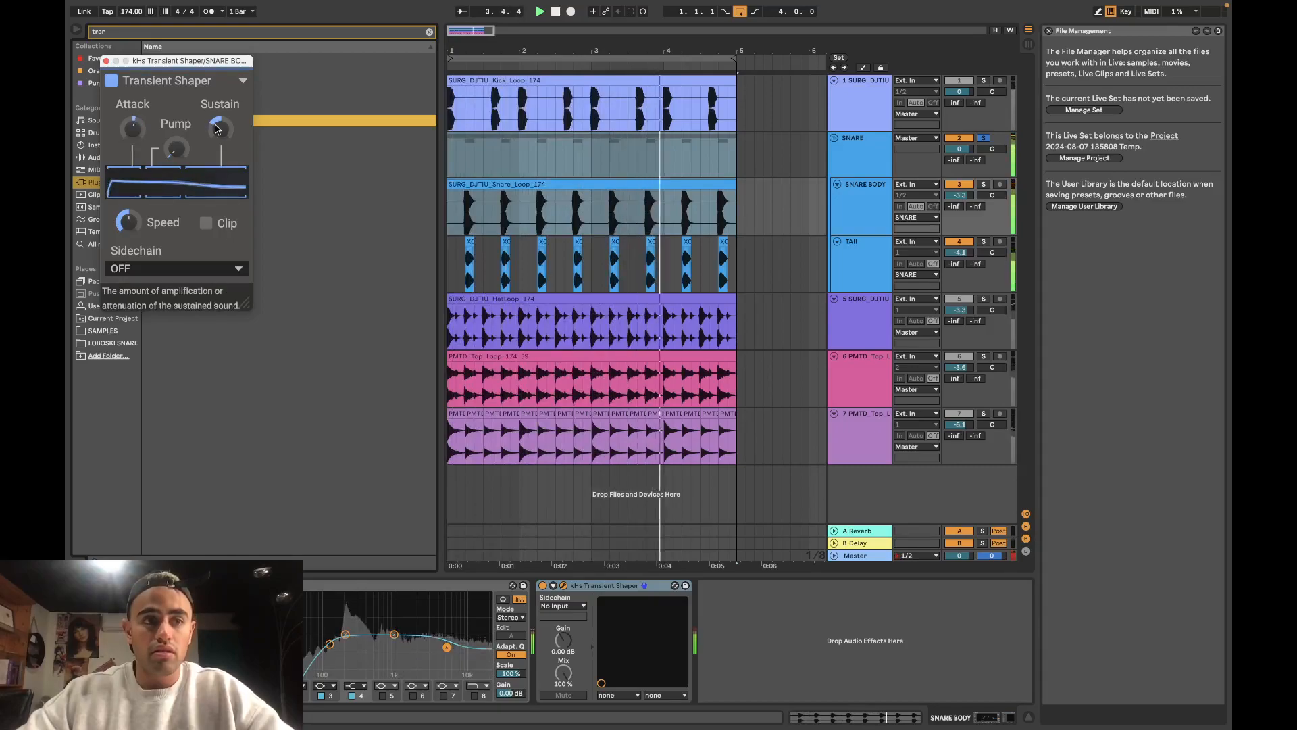
click(106, 61)
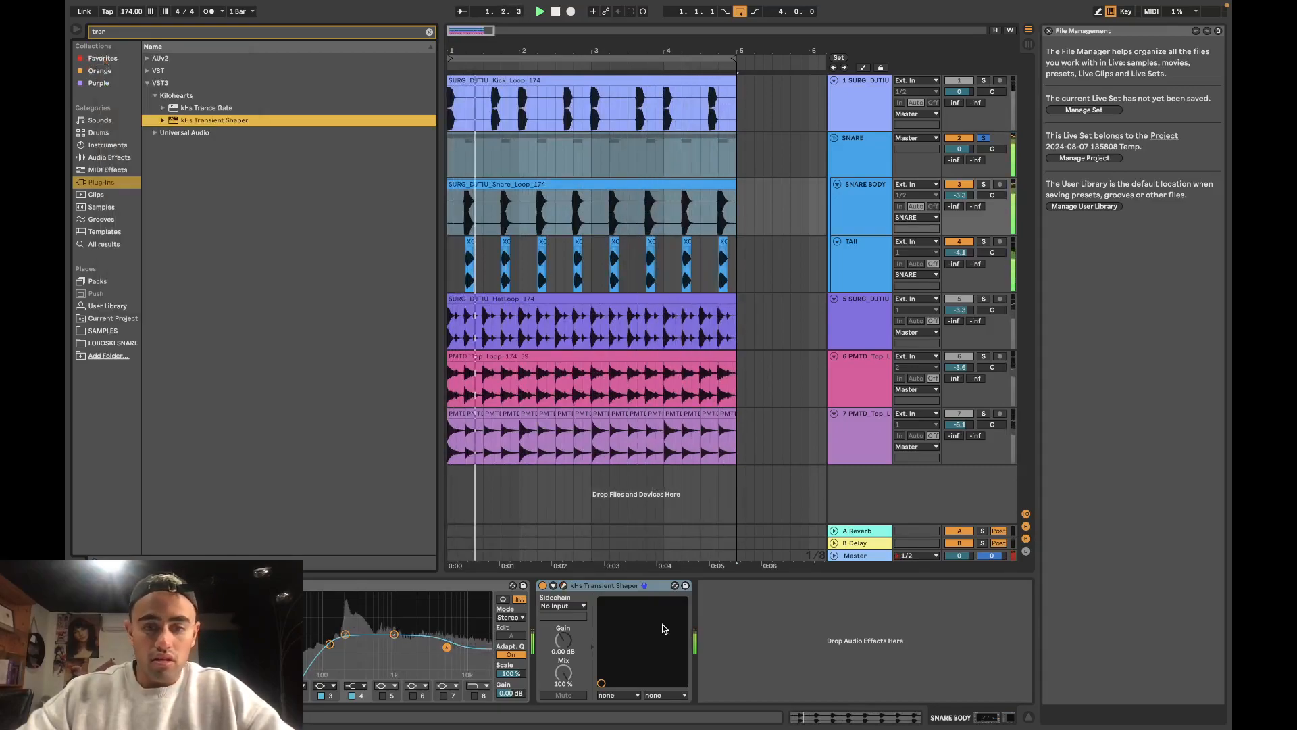
Step: Extend the first TAIL clip so it ends at beat 1.3
scroll(483, 251, up, 3)
scroll(484, 251, up, 2)
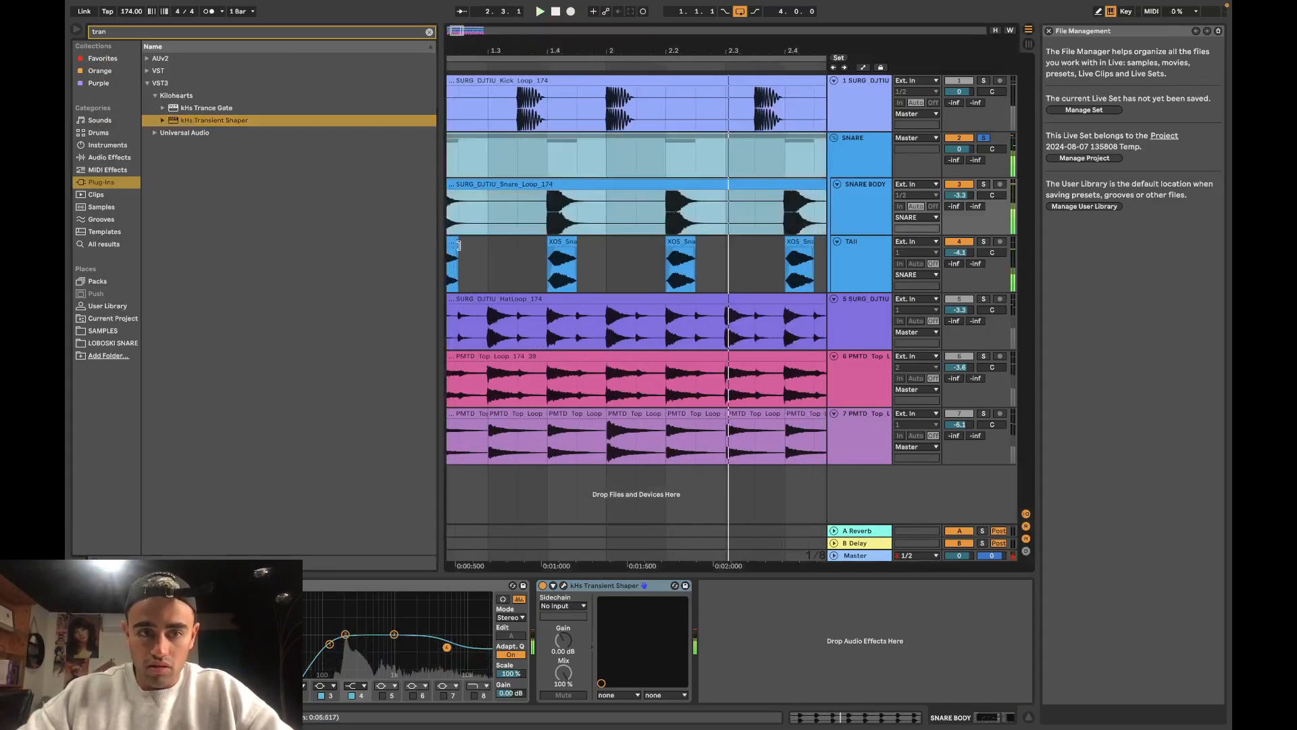
click(495, 245)
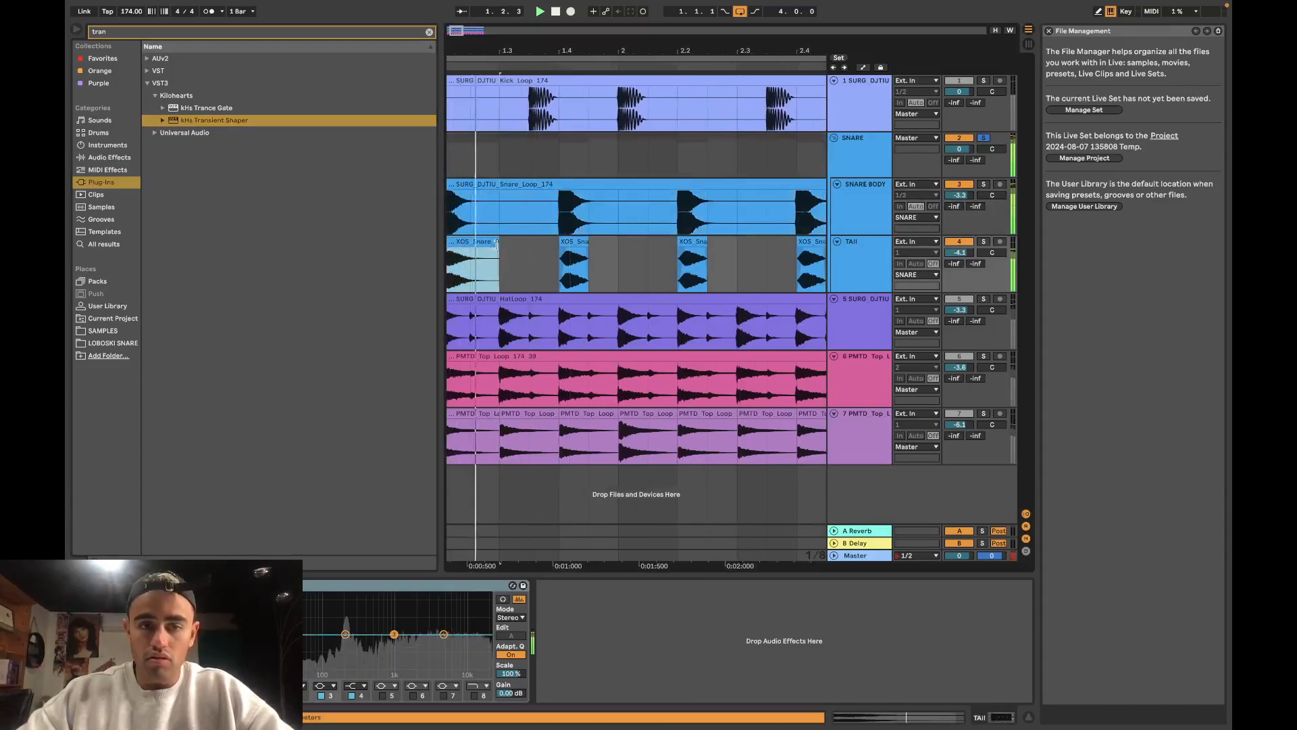
scroll(500, 250, down, 5)
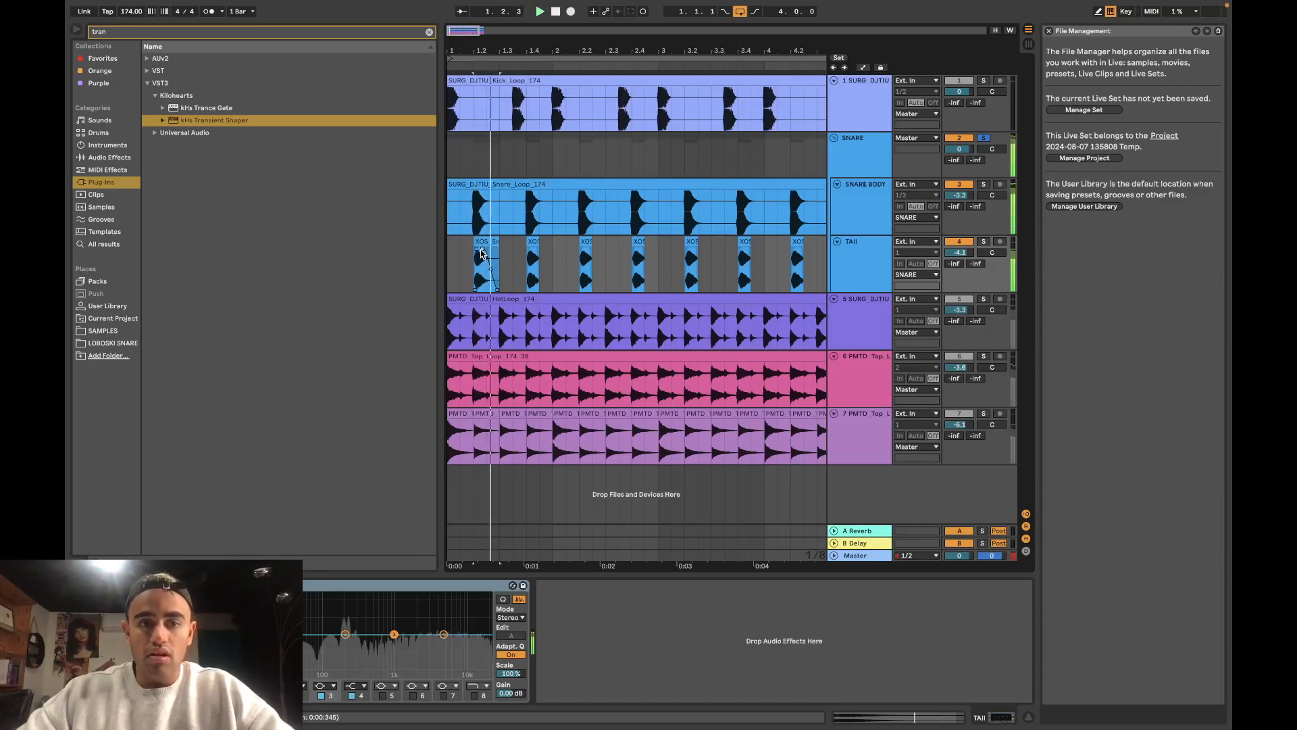
drag(453, 251, 497, 248)
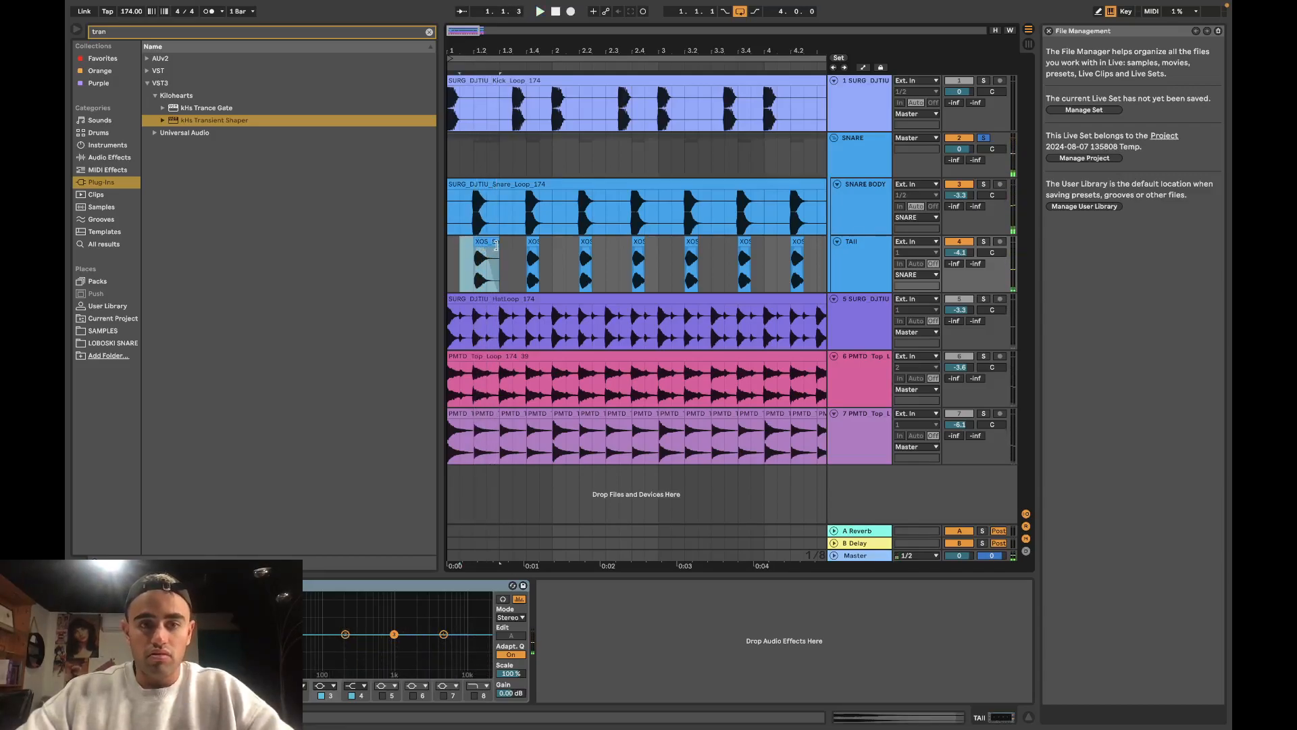
key(ctrl+d)
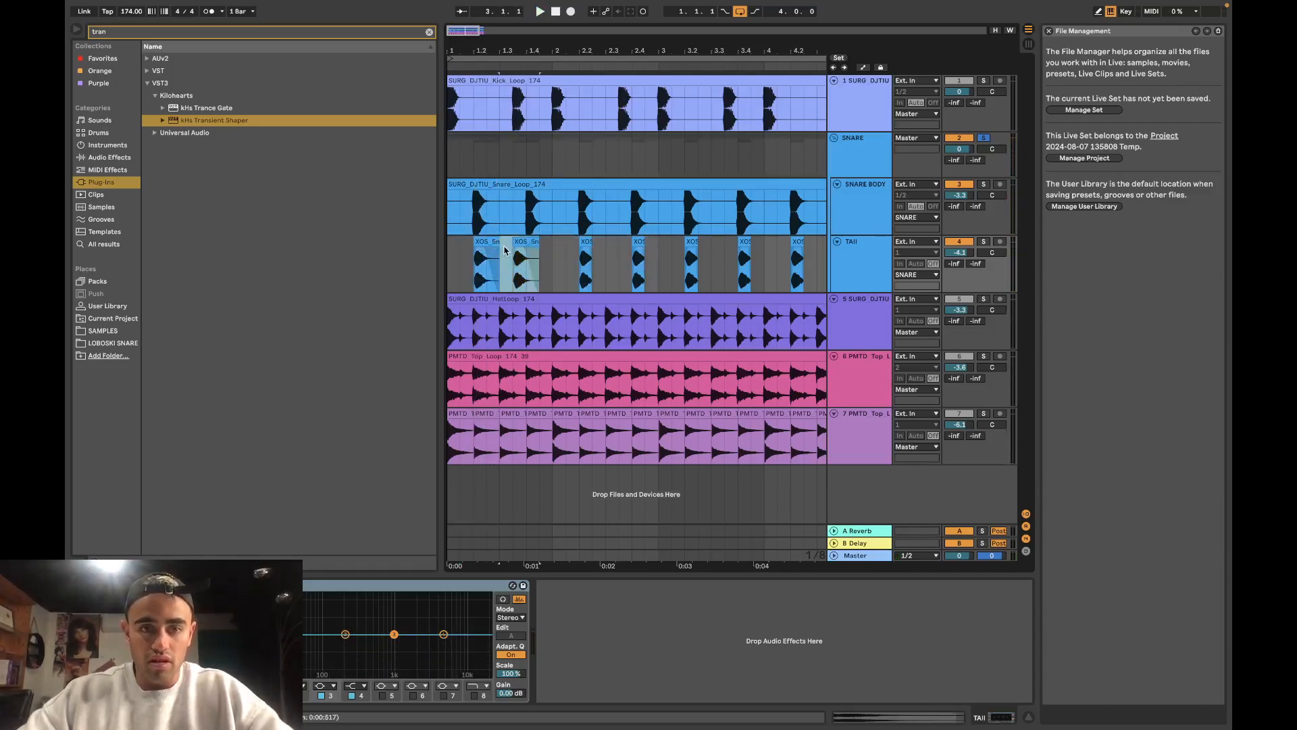
key(super+z)
Step: Duplicate the first two beats of the TAIL track, with the lengthened snare clip, repeatedly through bar 3
drag(502, 251, 371, 252)
key(super+d)
key(super+d)
key(super+d)
key(super+d)
key(super+d)
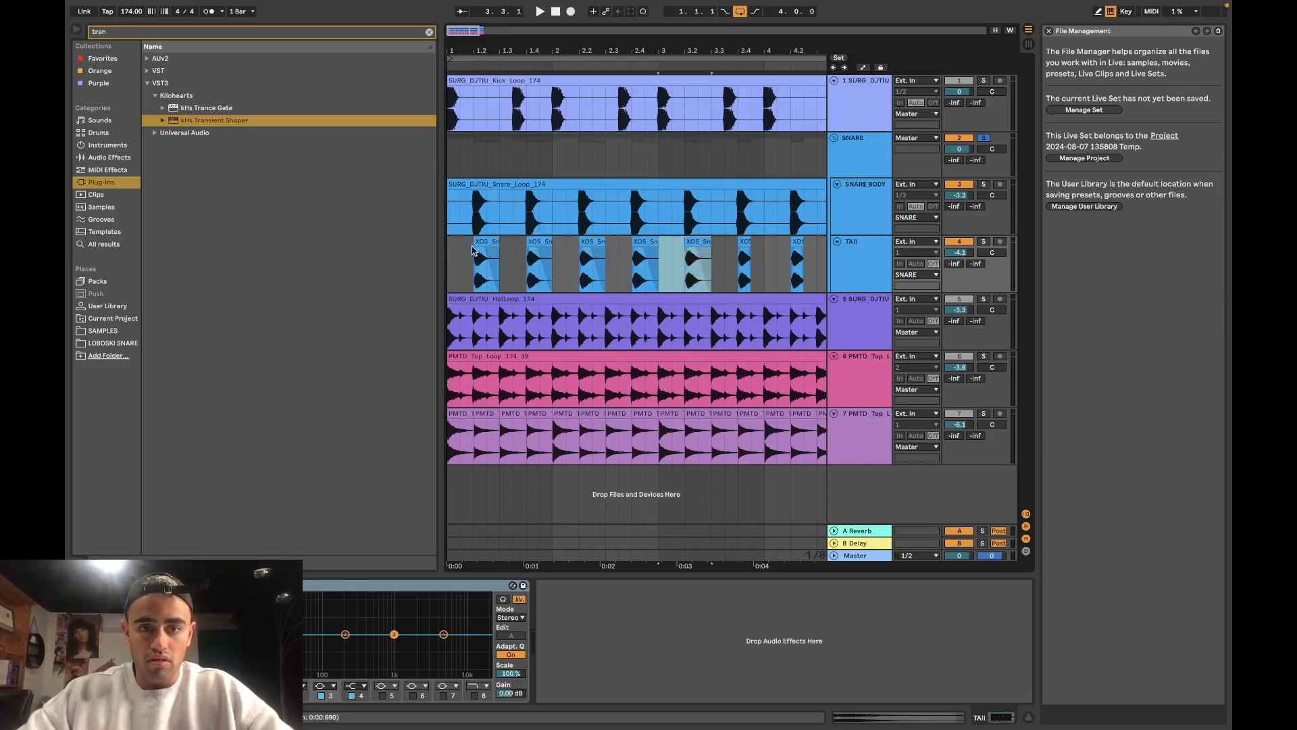
key(super+z)
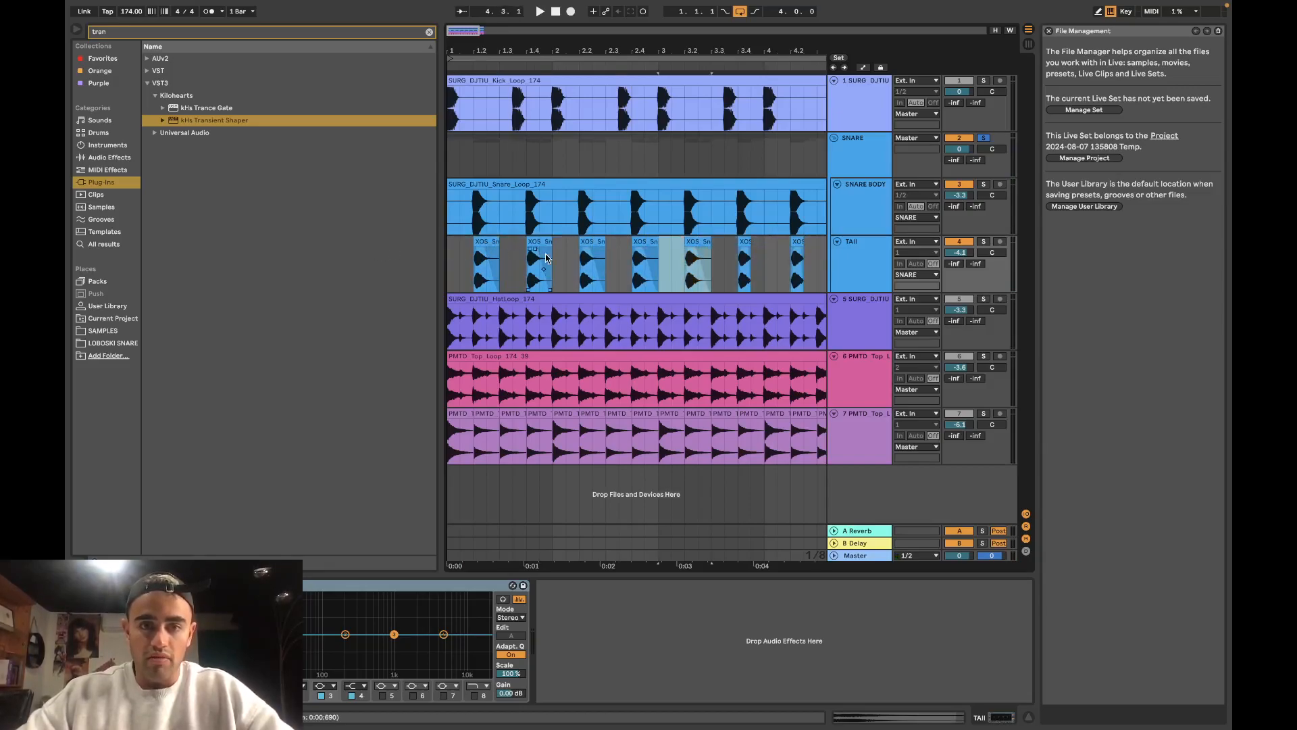
Step: Listen to the lengthened TAIL clips against the snare body, comparing the bar 3 hit with the first hit
click(744, 243)
key(space)
key(space)
key(space)
key(space)
key(space)
key(space)
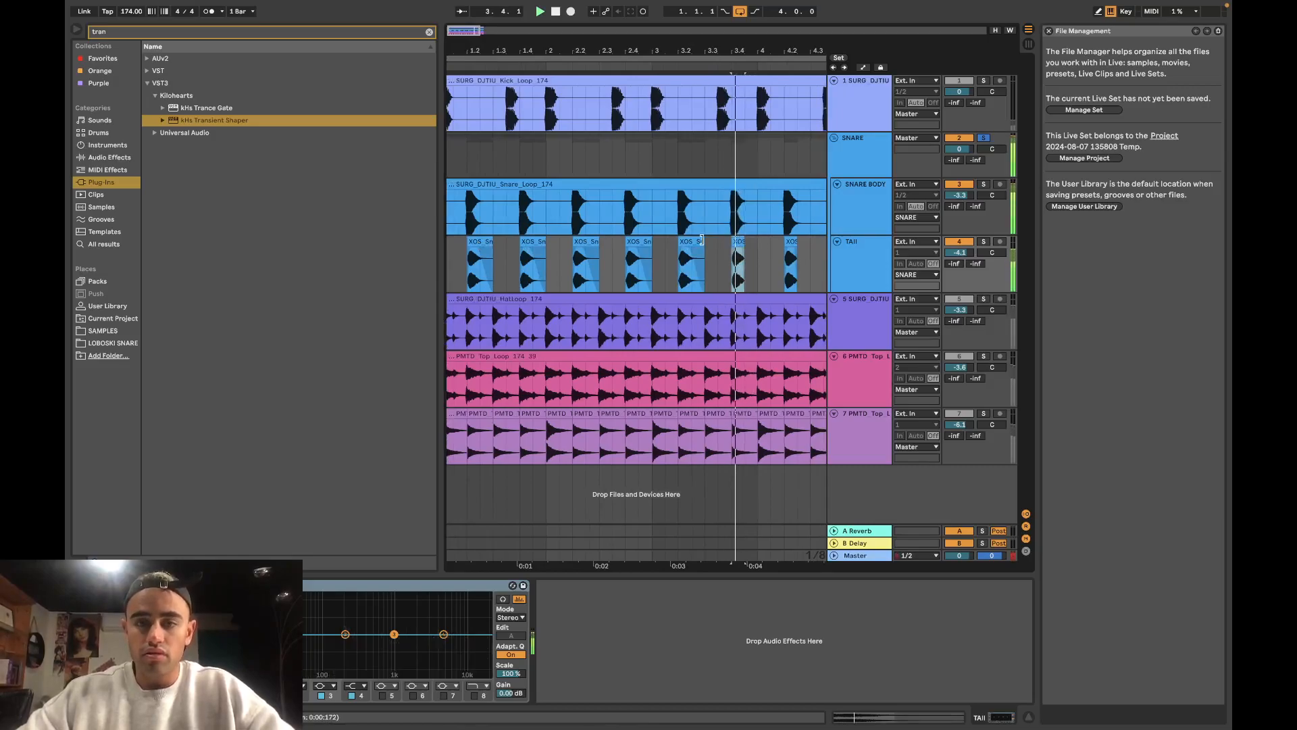
click(482, 242)
key(space)
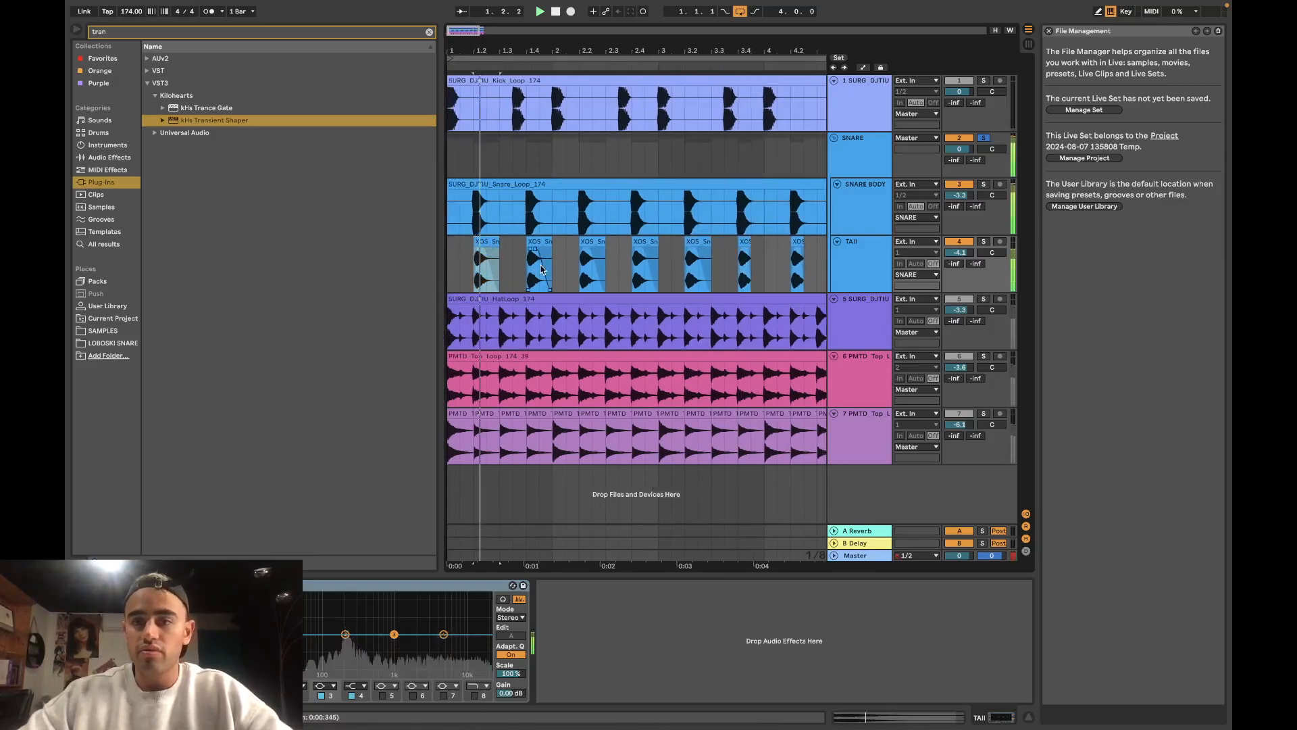
Step: Duplicate the first two beats of the TAIL track again until the lengthened clips fill all four bars, and play the loop
drag(454, 266, 500, 261)
key(super+d)
key(super+d)
key(super+d)
key(super+d)
key(super+d)
key(super+d)
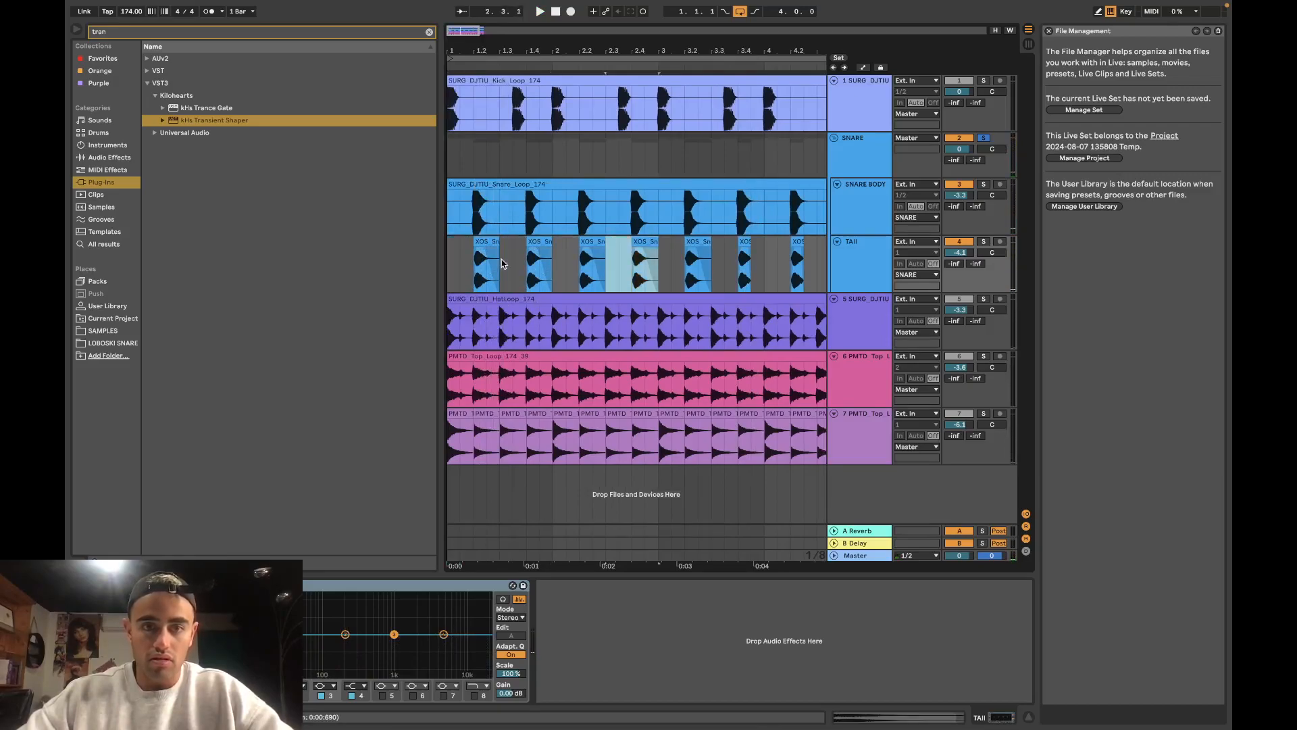
key(super+d)
key(super+d)
key(space)
Step: Shift the SNARE BODY EQ's low-mid node slightly lower in frequency, set the track volume to -4.3 and unsolo the SNARE group
click(865, 216)
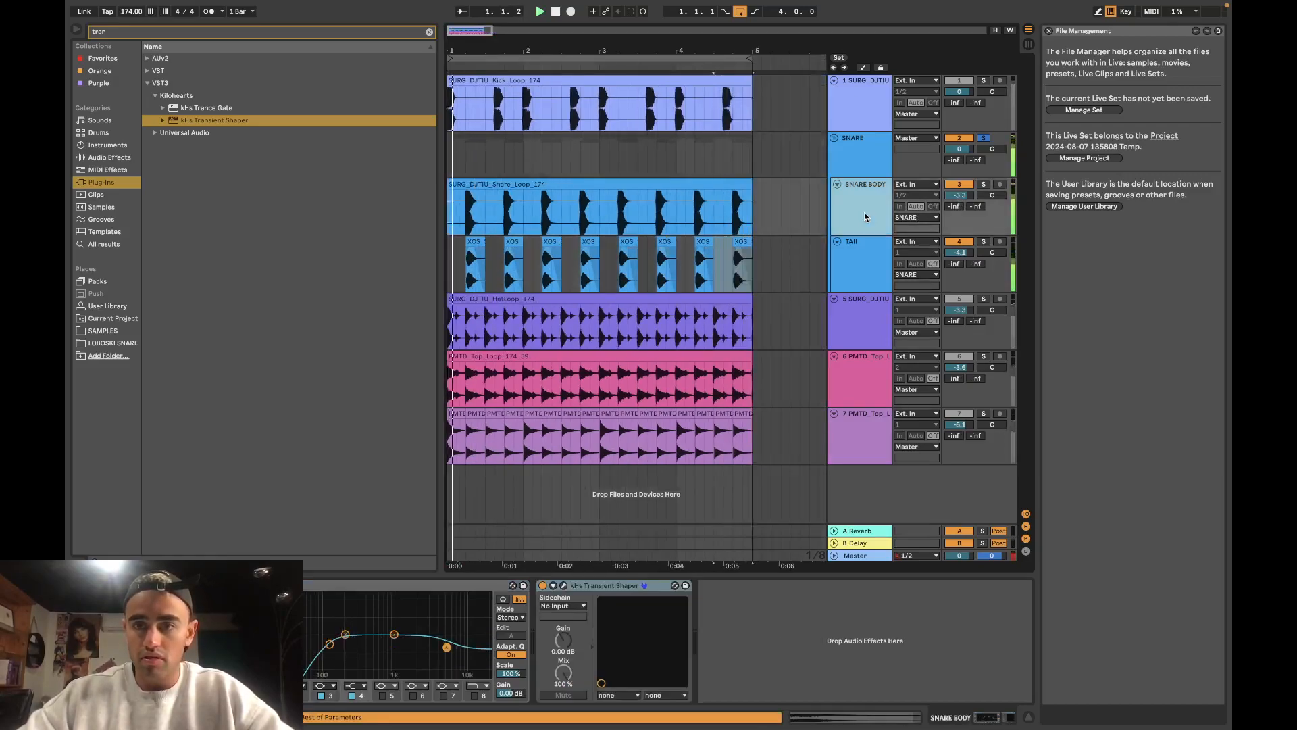
mouse_move(345, 635)
mouse_down()
mouse_move(346, 595)
mouse_move(346, 645)
mouse_move(339, 634)
mouse_up()
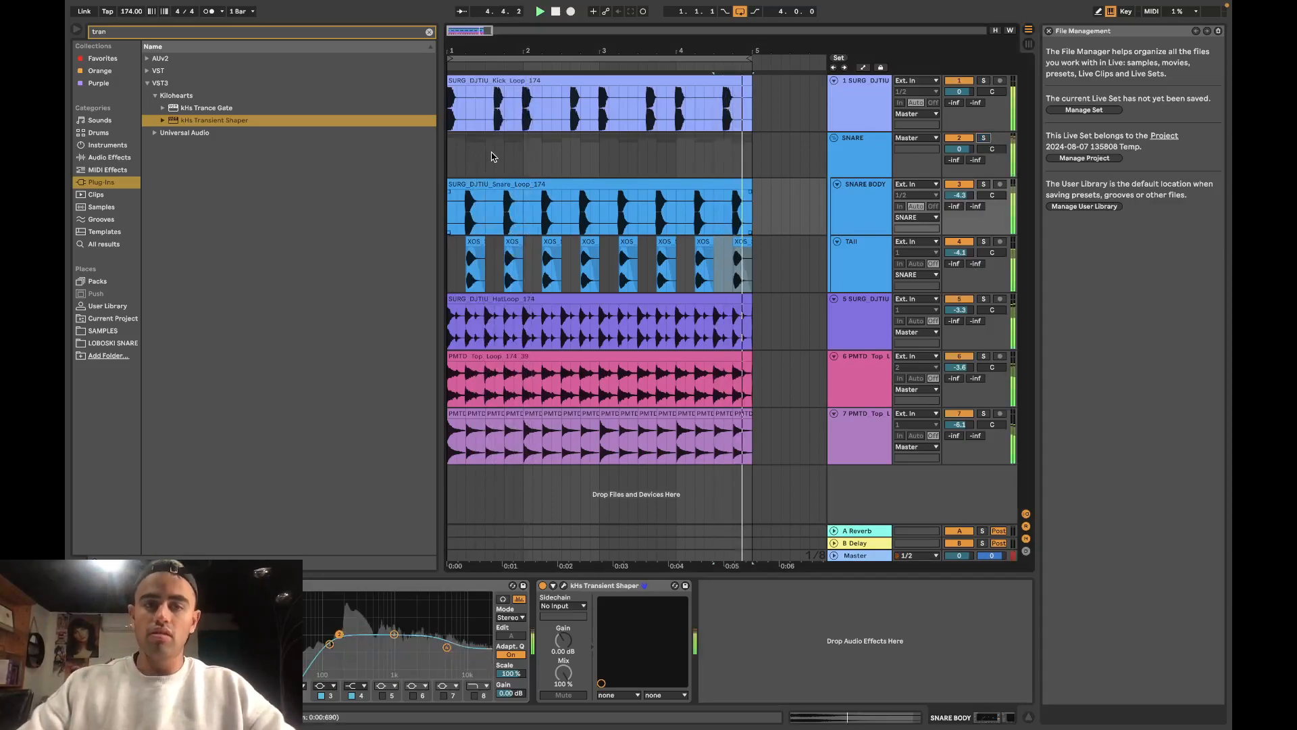
Step: Stop playback, mute the SNARE BODY track and insert a new audio track directly below it
right_click(493, 156)
click(458, 163)
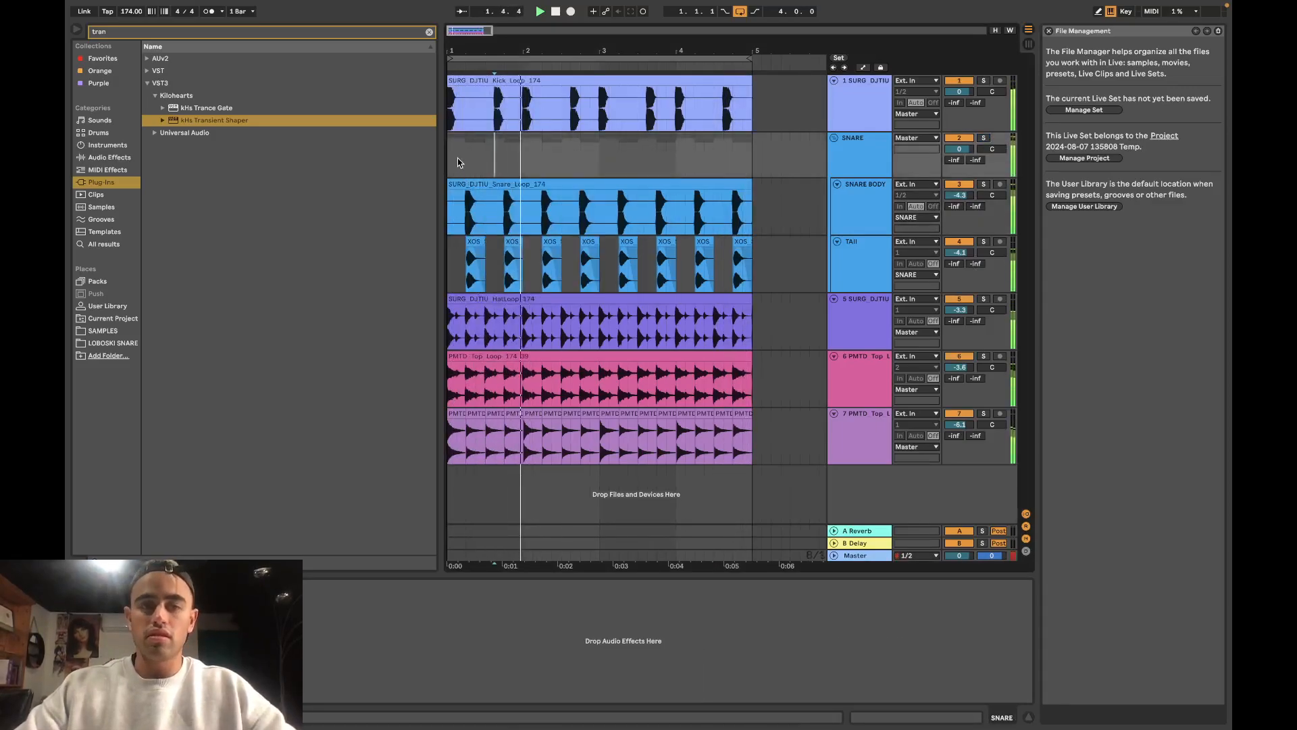
click(853, 200)
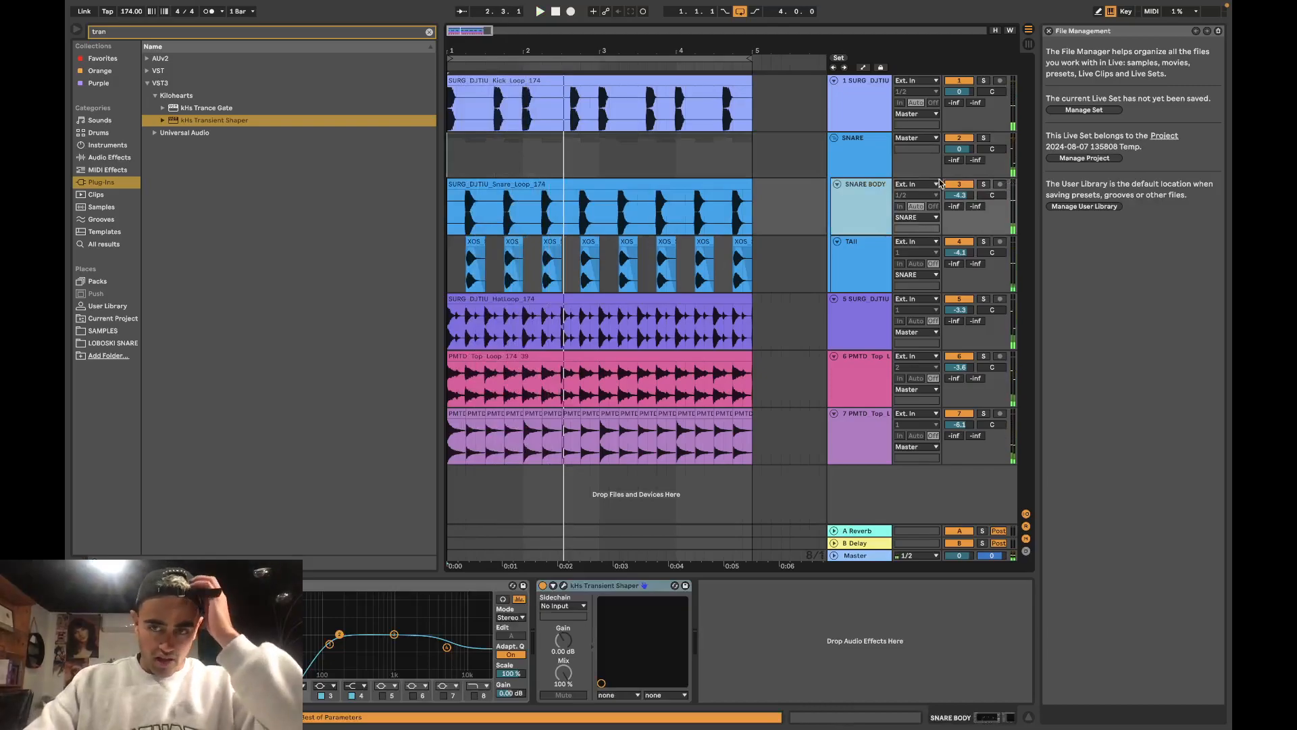
right_click(863, 206)
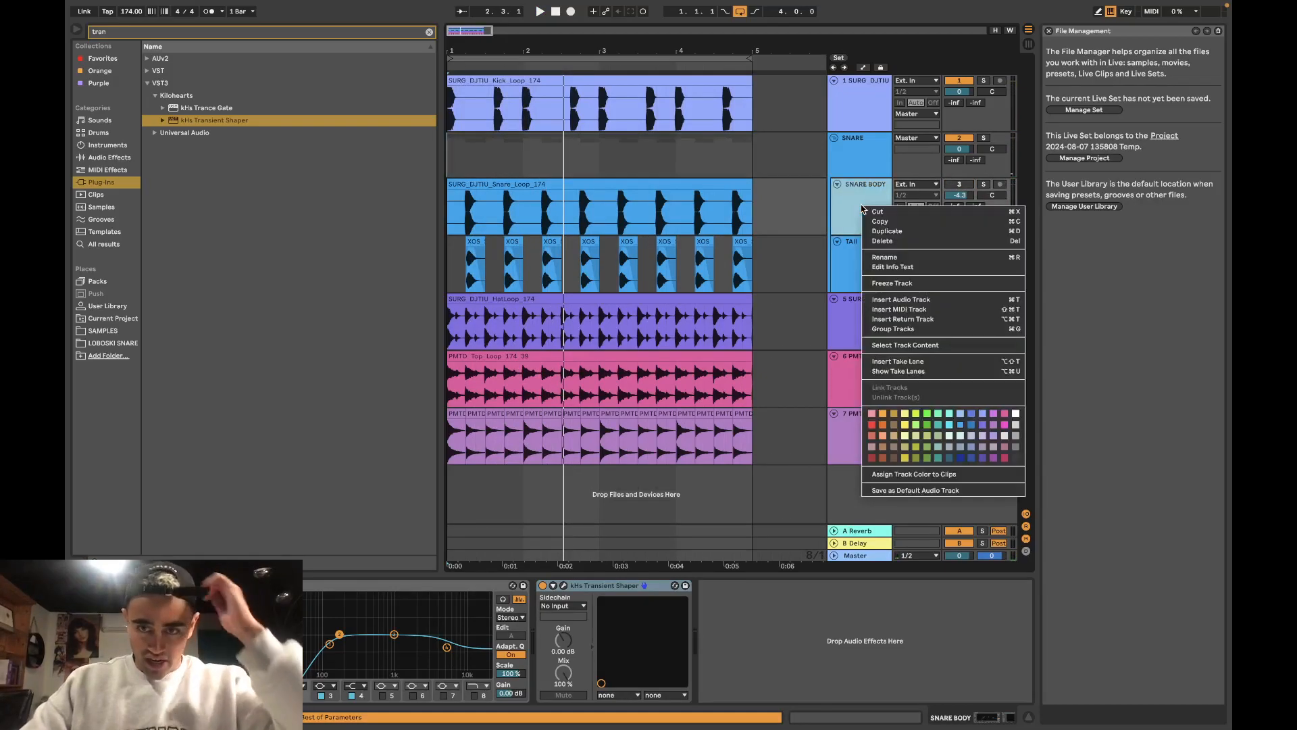
click(889, 299)
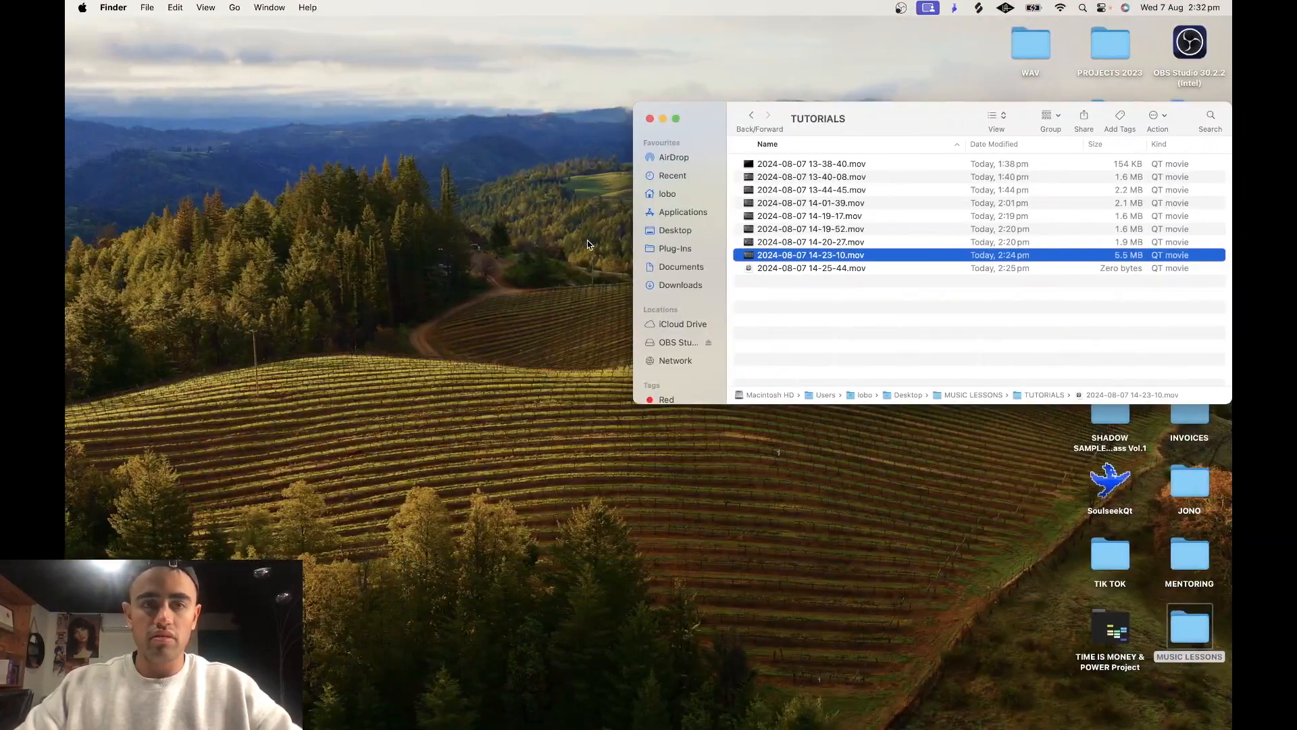
Step: Switch to Splice and move its window to the Desktop 2 space
mouse_move(981, 727)
click(943, 704)
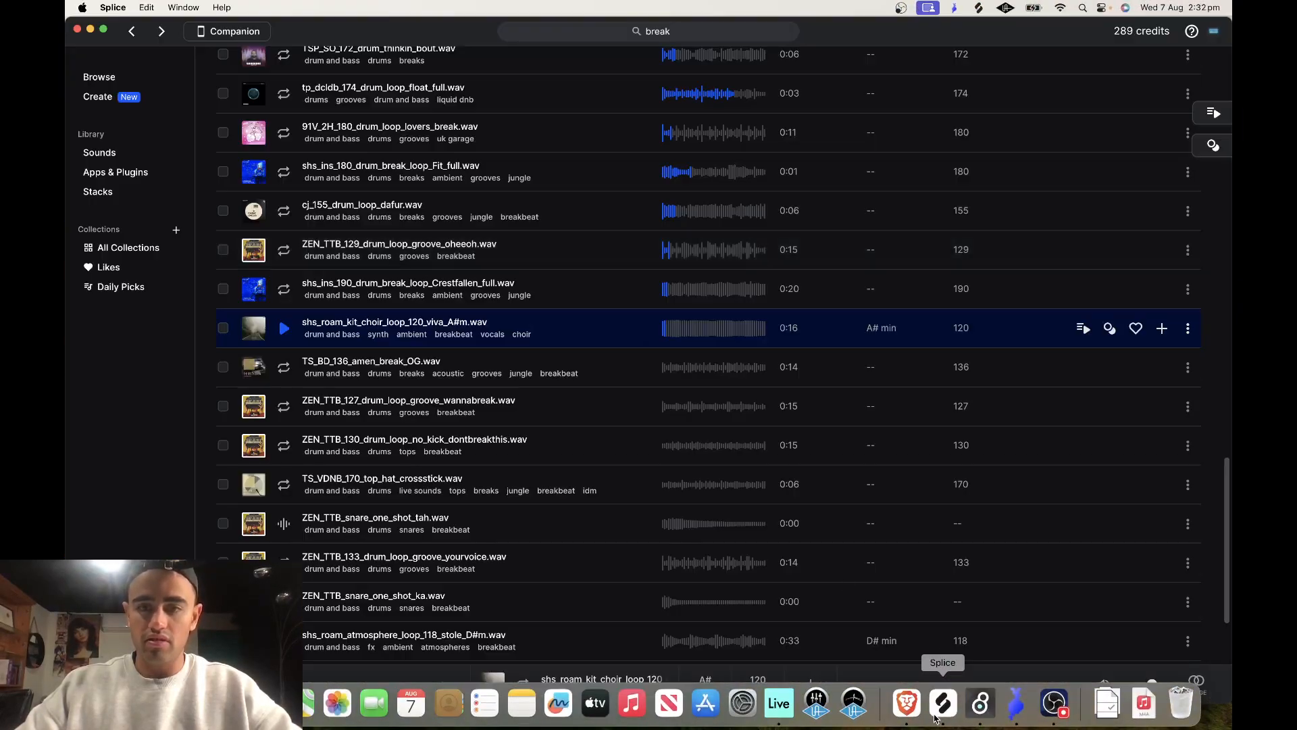
key(ctrl+Up)
mouse_move(595, 13)
drag(603, 323, 837, 51)
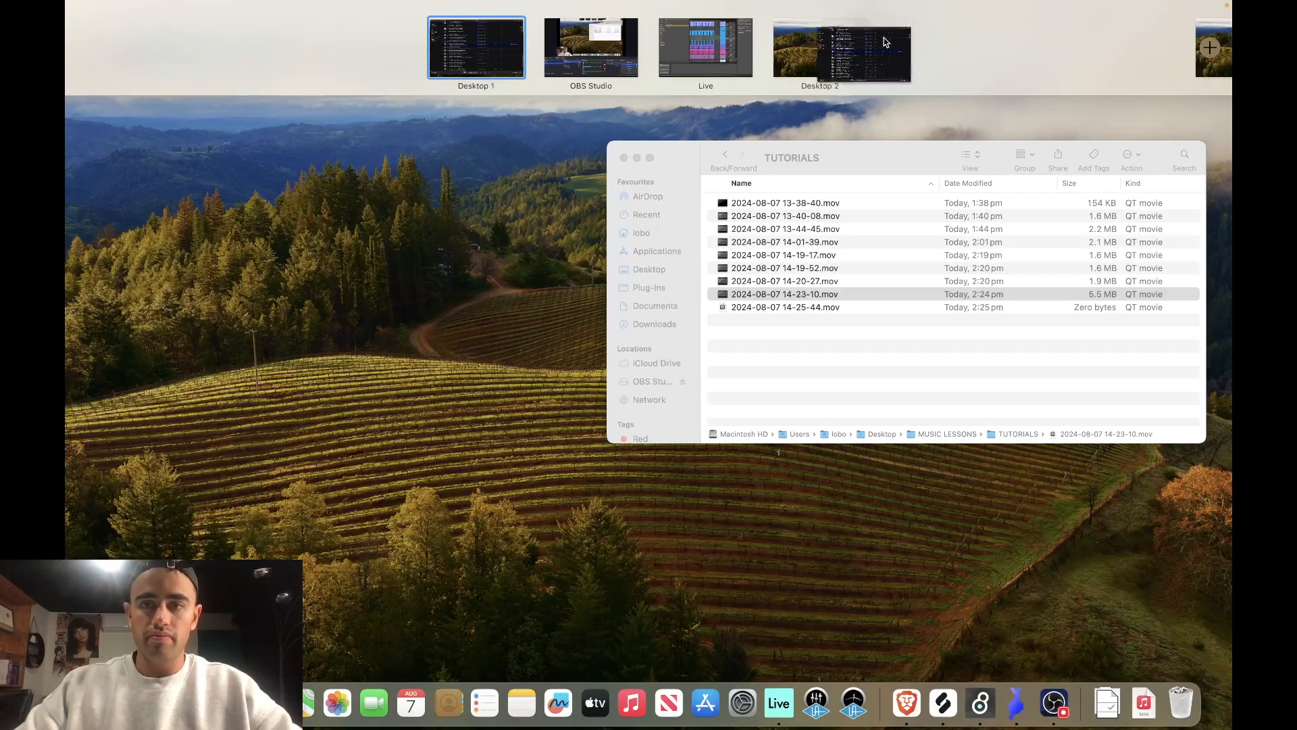
click(835, 52)
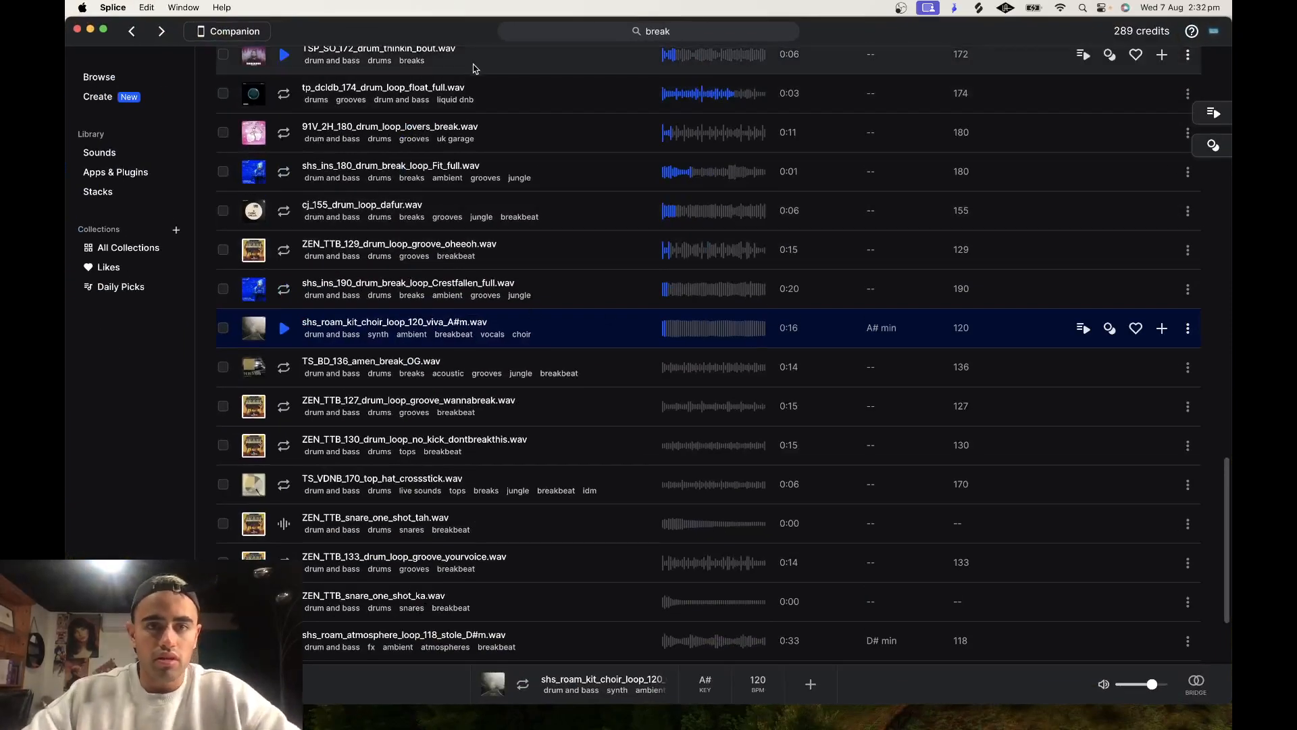
Step: Search the Splice samples for "snare" within drum and bass and audition the first results one after another
click(677, 27)
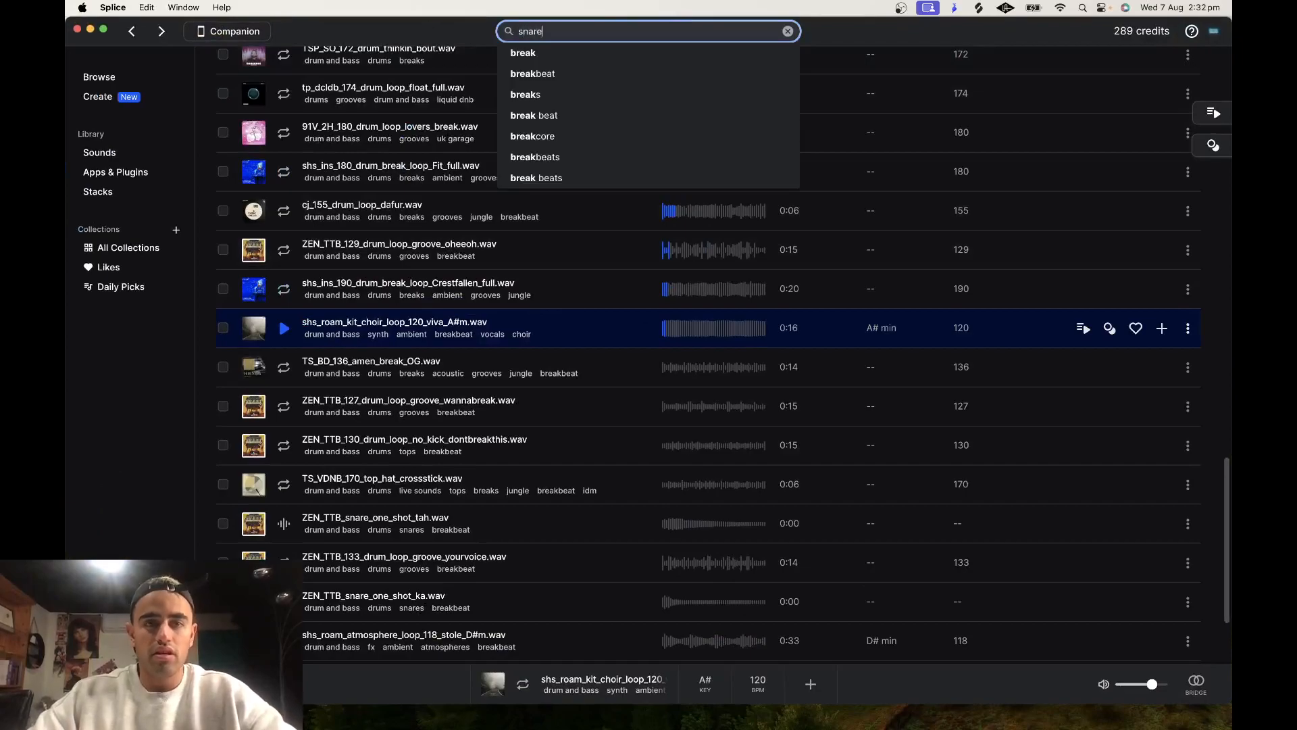
text(snare)
key(Return)
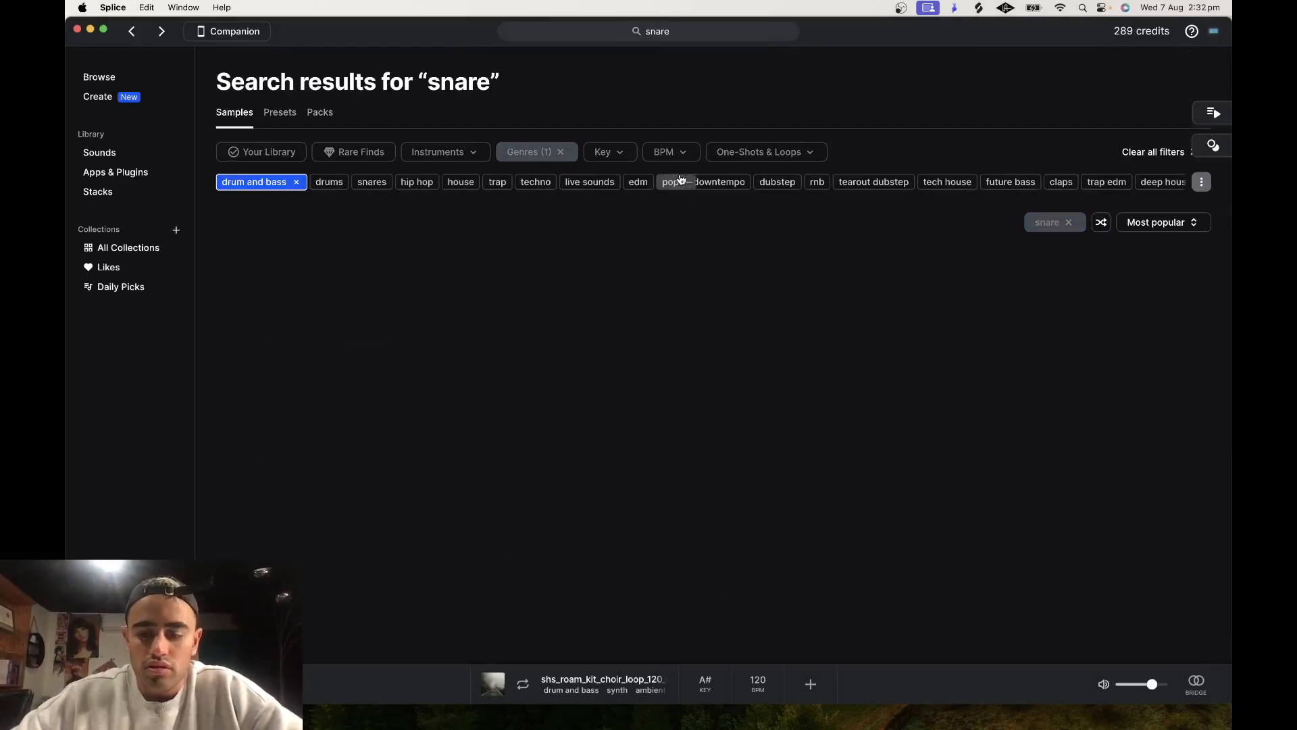
key(Down)
key(Down)
key(Down)
key(Down)
key(Down)
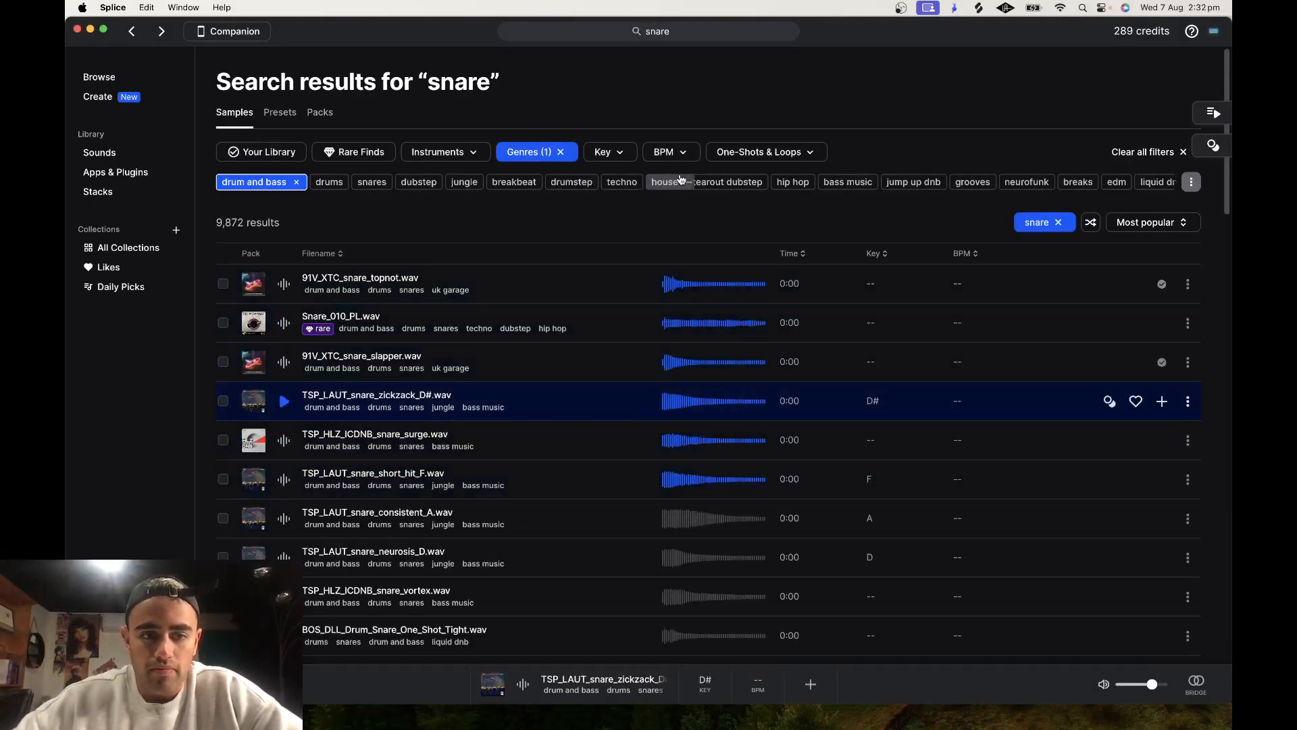
key(Down)
key(Down)
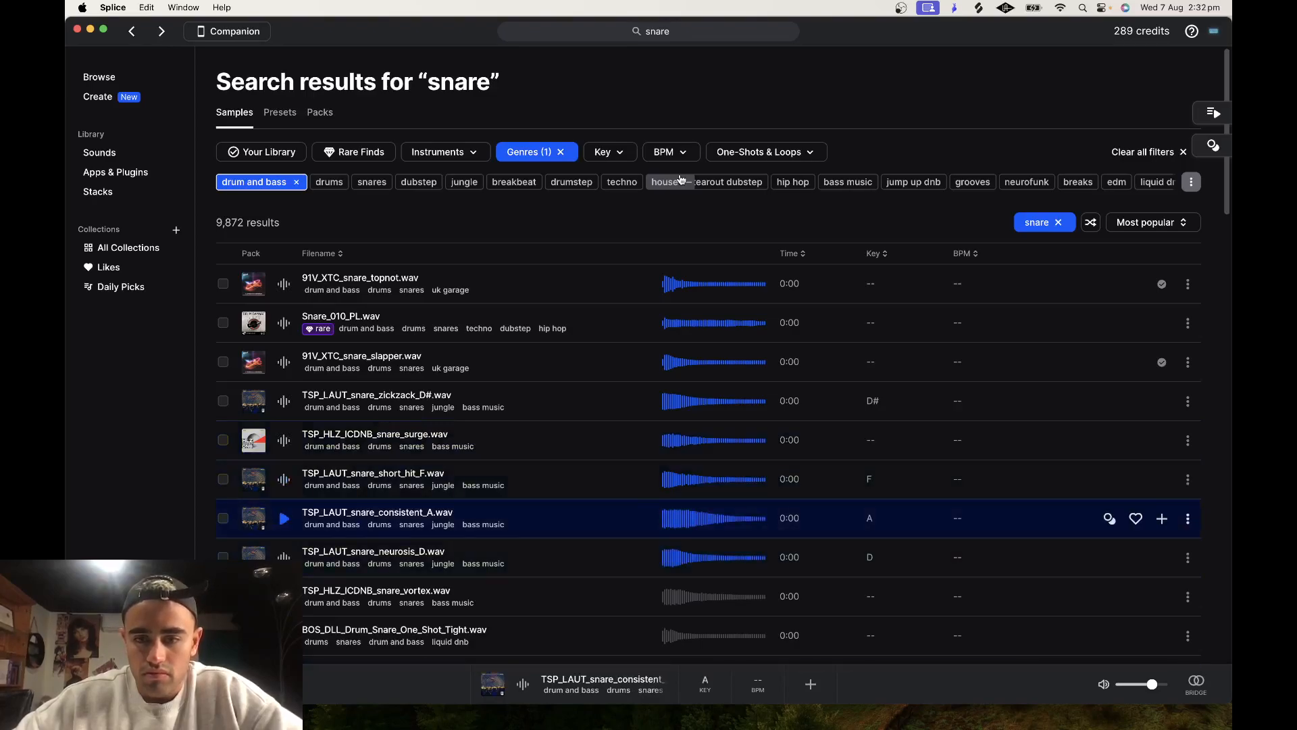
Step: Get the sample TSP_LAUT_snare_consistent_A.wav, copy it and switch back to Ableton Live
scroll(571, 624, down, 1)
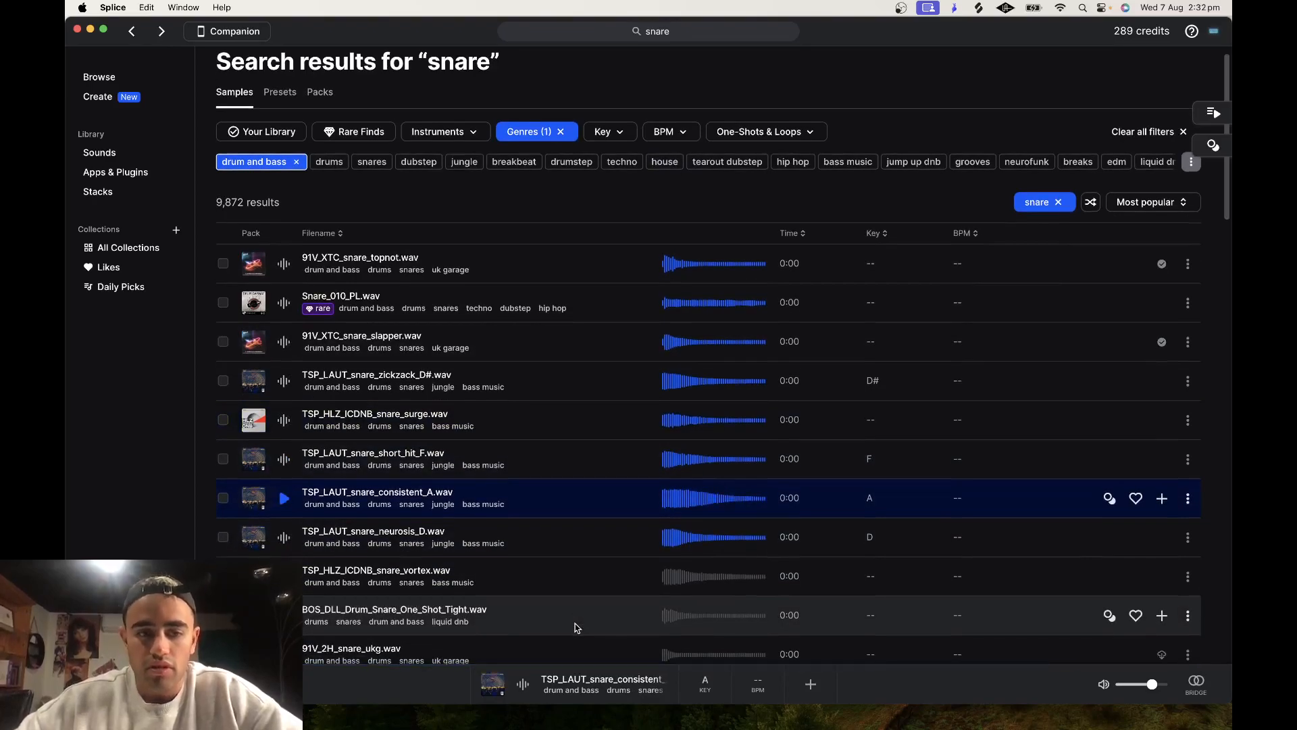
click(1161, 498)
click(1186, 504)
click(1143, 523)
key(ctrl+Left)
Step: Set the arrangement grid to 1/8, paste the copied snare sample at beat 1.2 on the new audio track and play it
scroll(566, 238, up, 3)
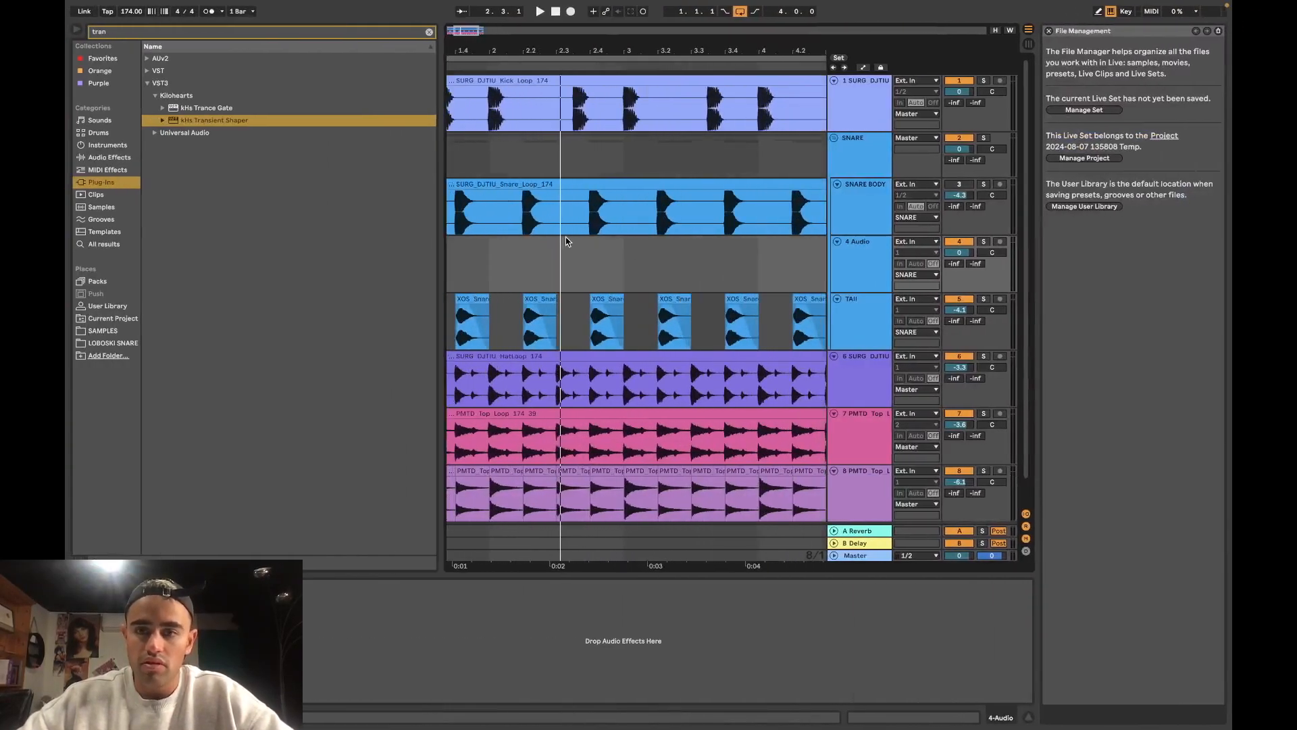
scroll(566, 242, left, 3)
right_click(568, 242)
click(610, 385)
click(483, 271)
key(super+v)
key(space)
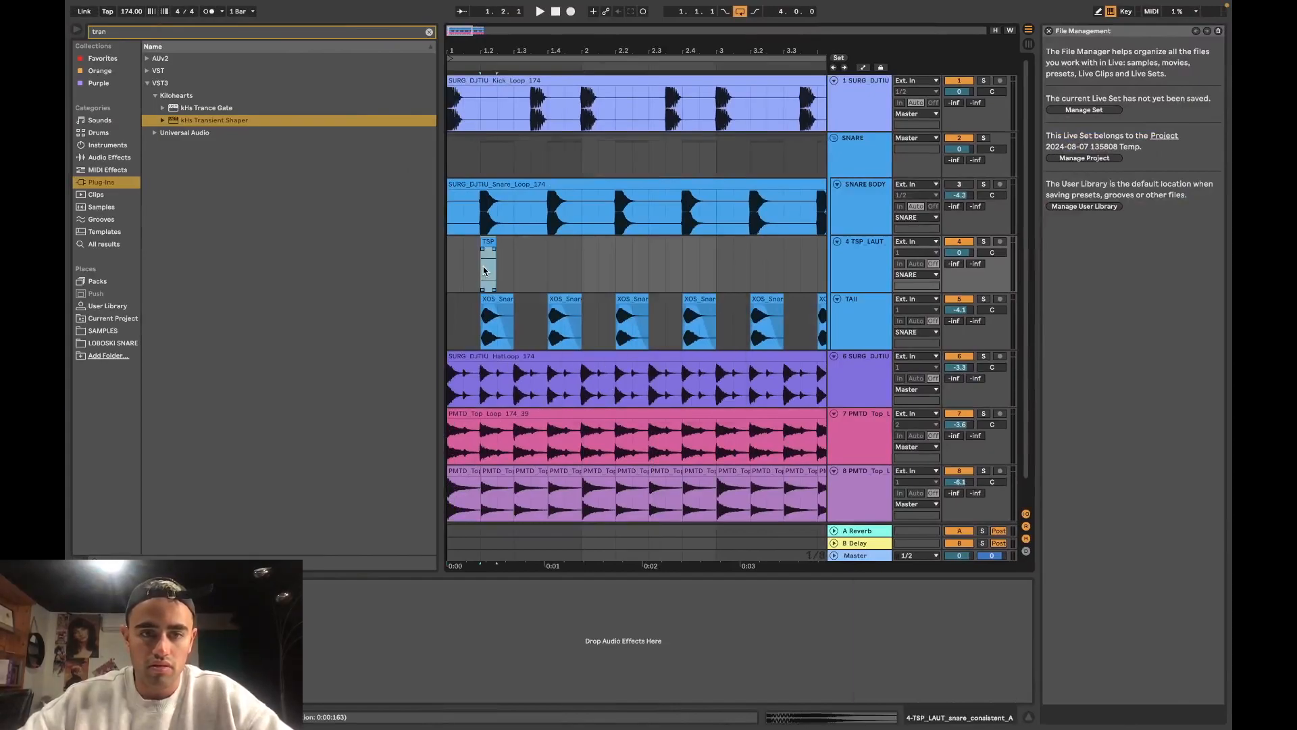
scroll(504, 263, up, 3)
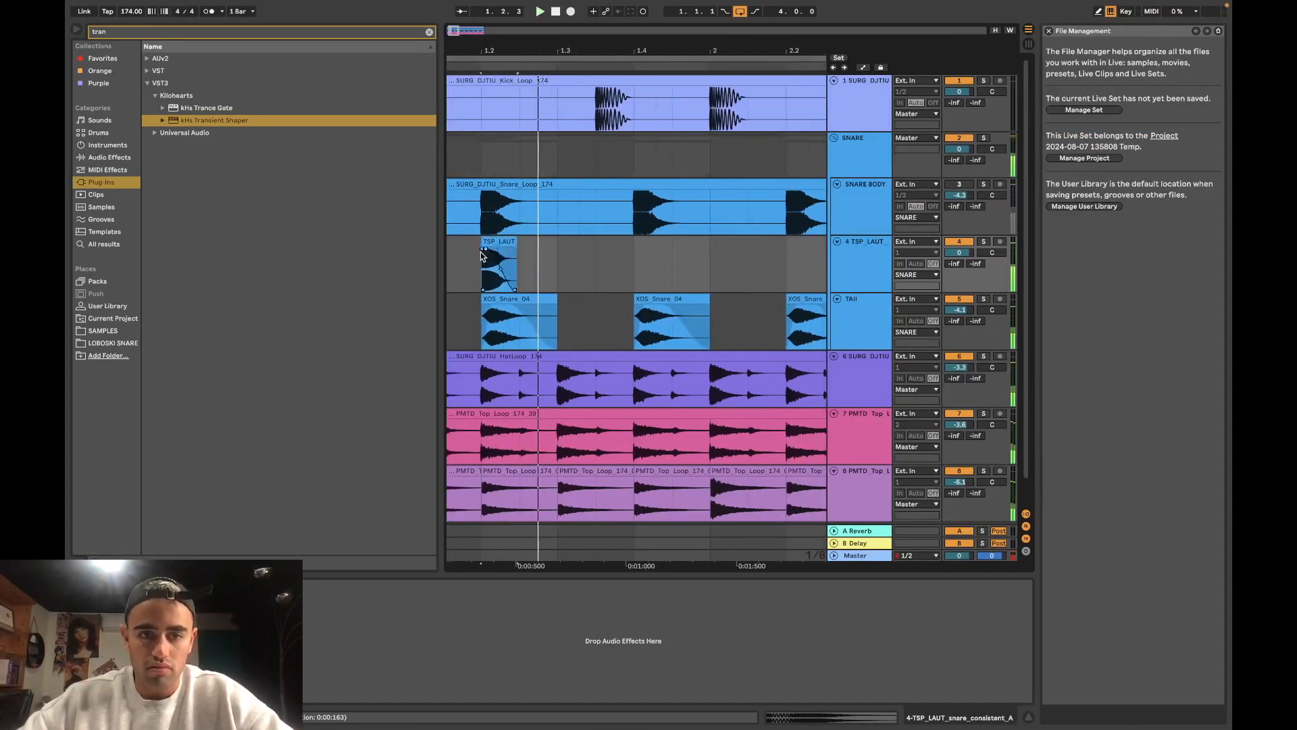
scroll(498, 273, down, 3)
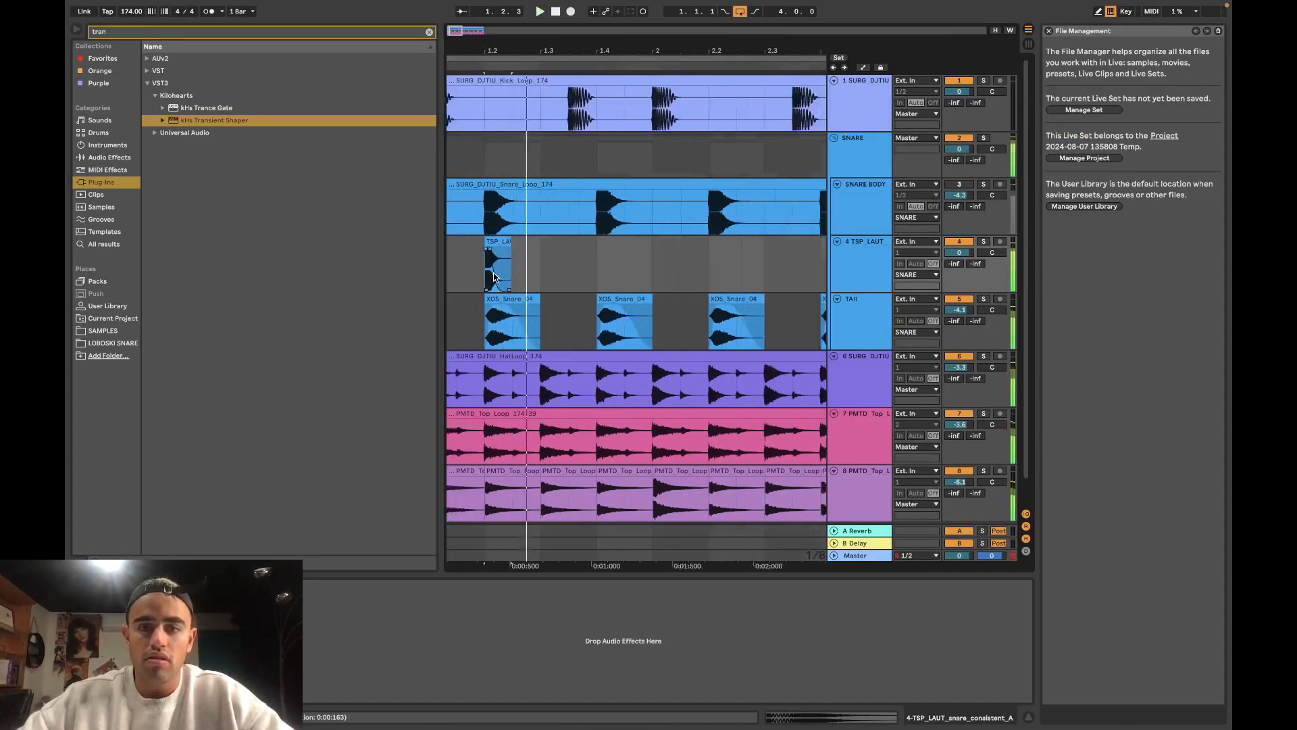
Step: Copy the EQ and kHs Transient Shaper from SNARE BODY onto the TSP_LAUT snare track, play it soloed and delete the SNARE BODY track
click(874, 217)
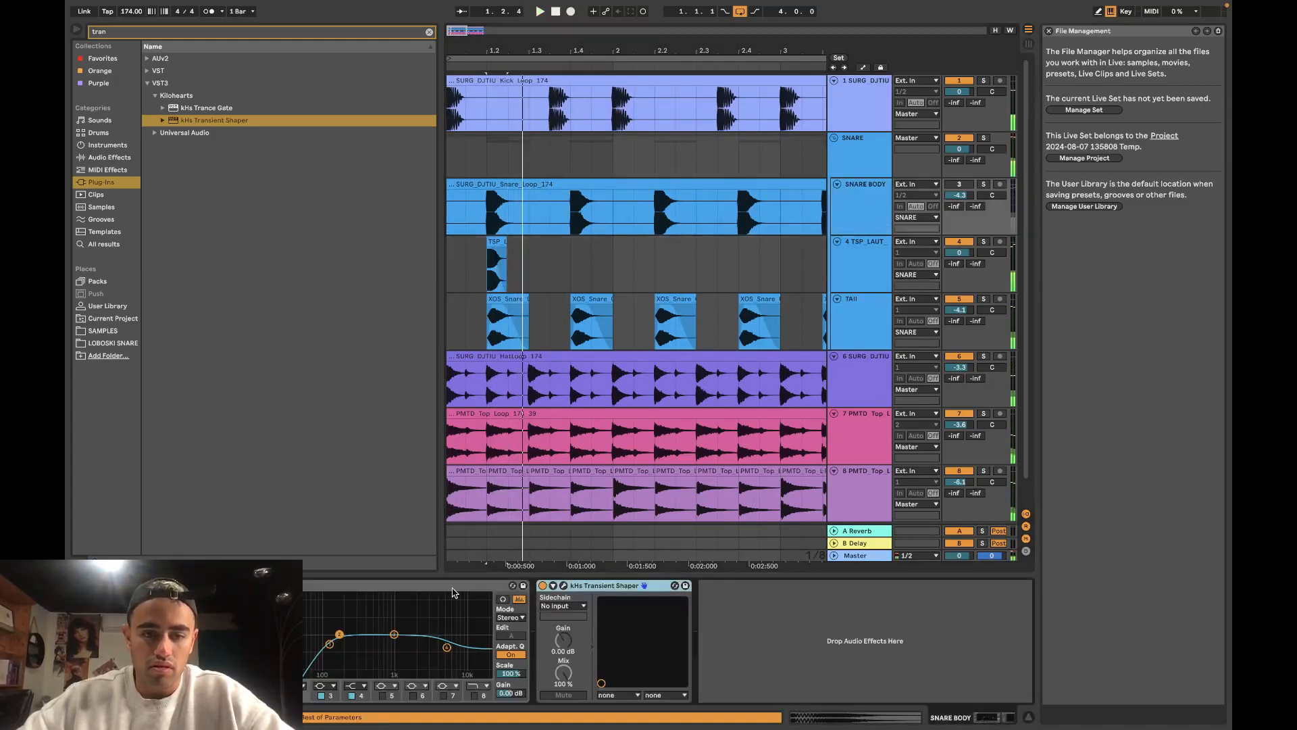
click(866, 280)
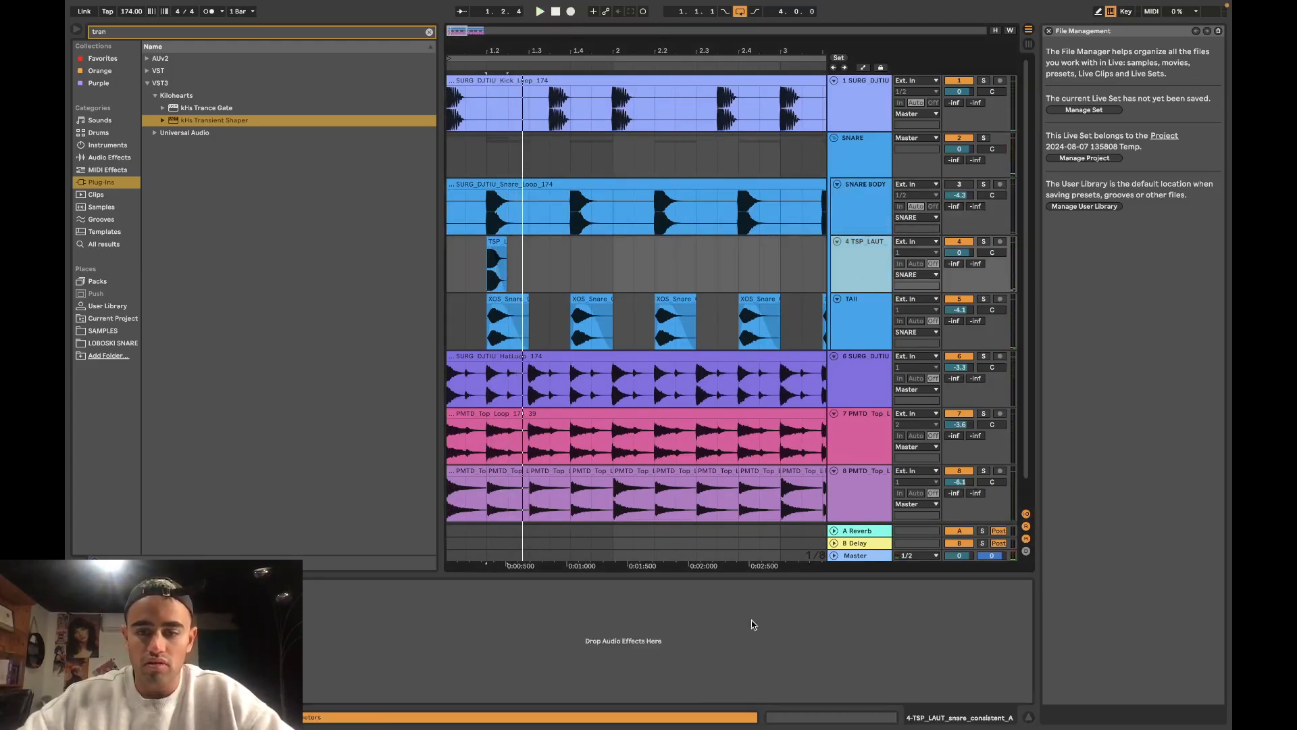
click(639, 309)
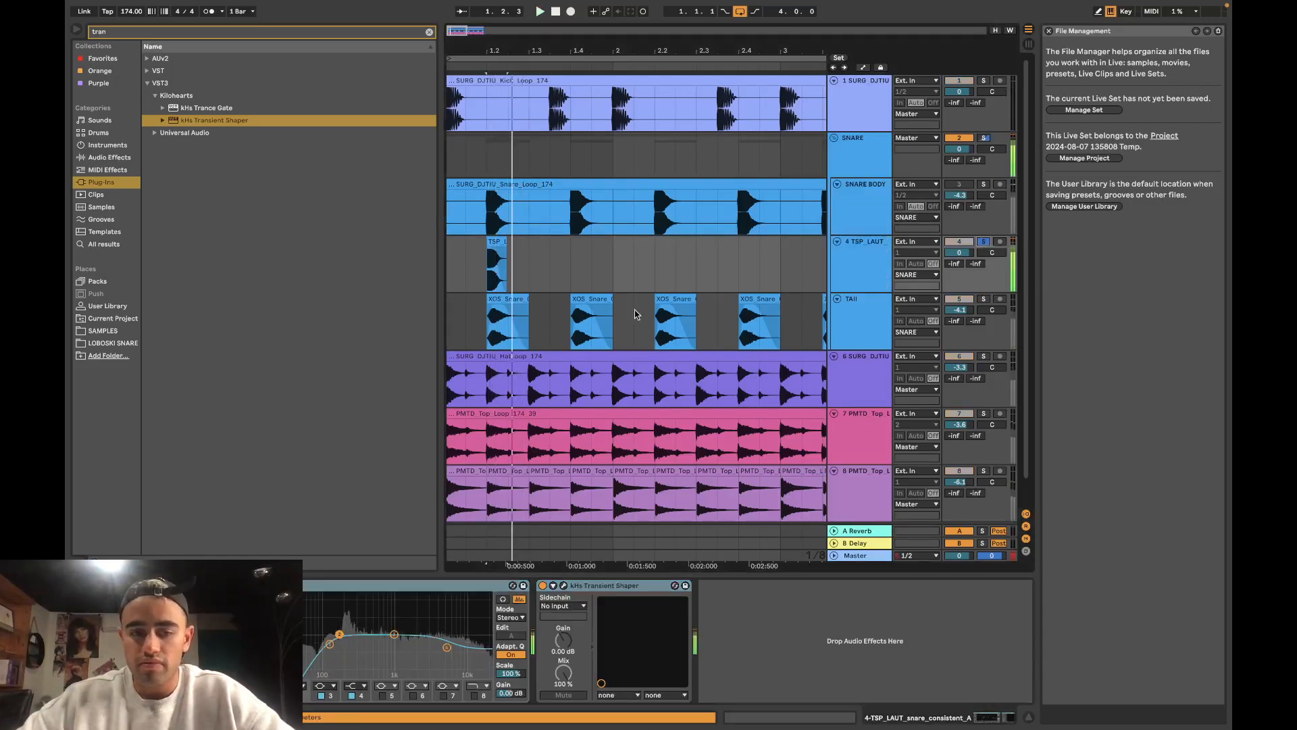
click(856, 199)
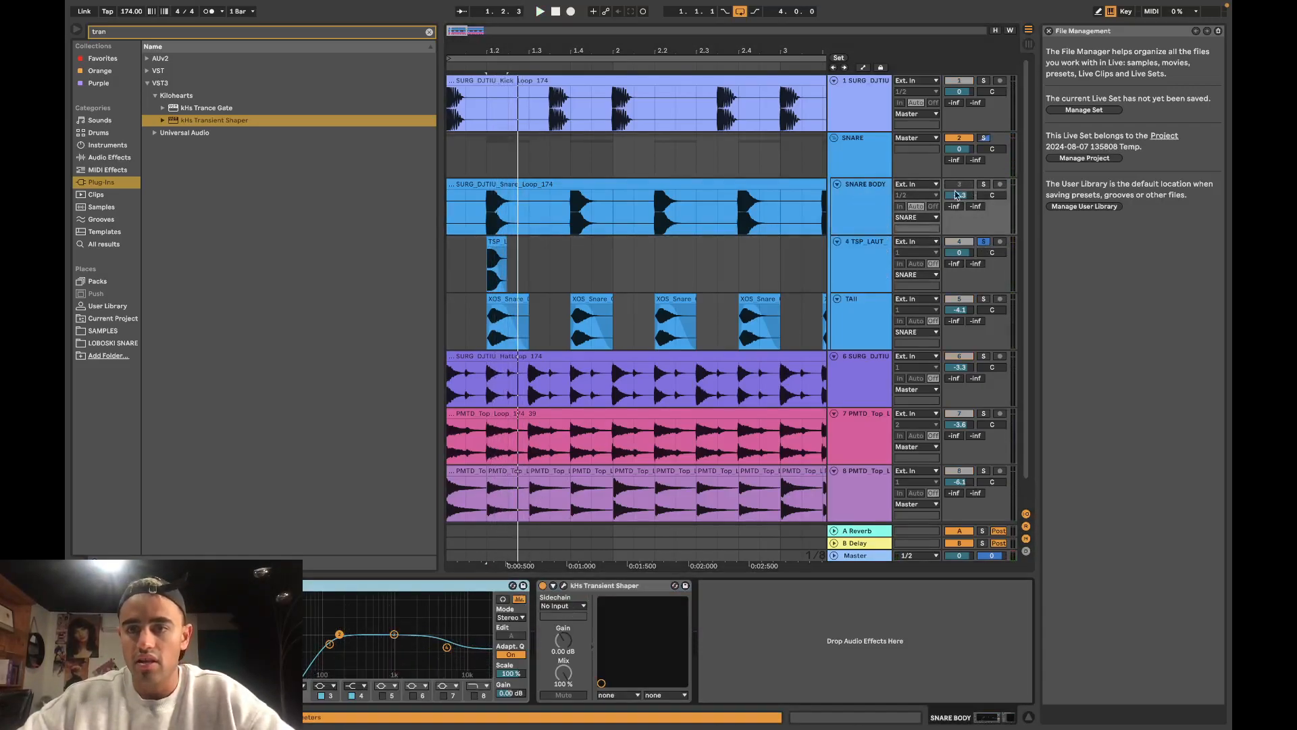
key(Delete)
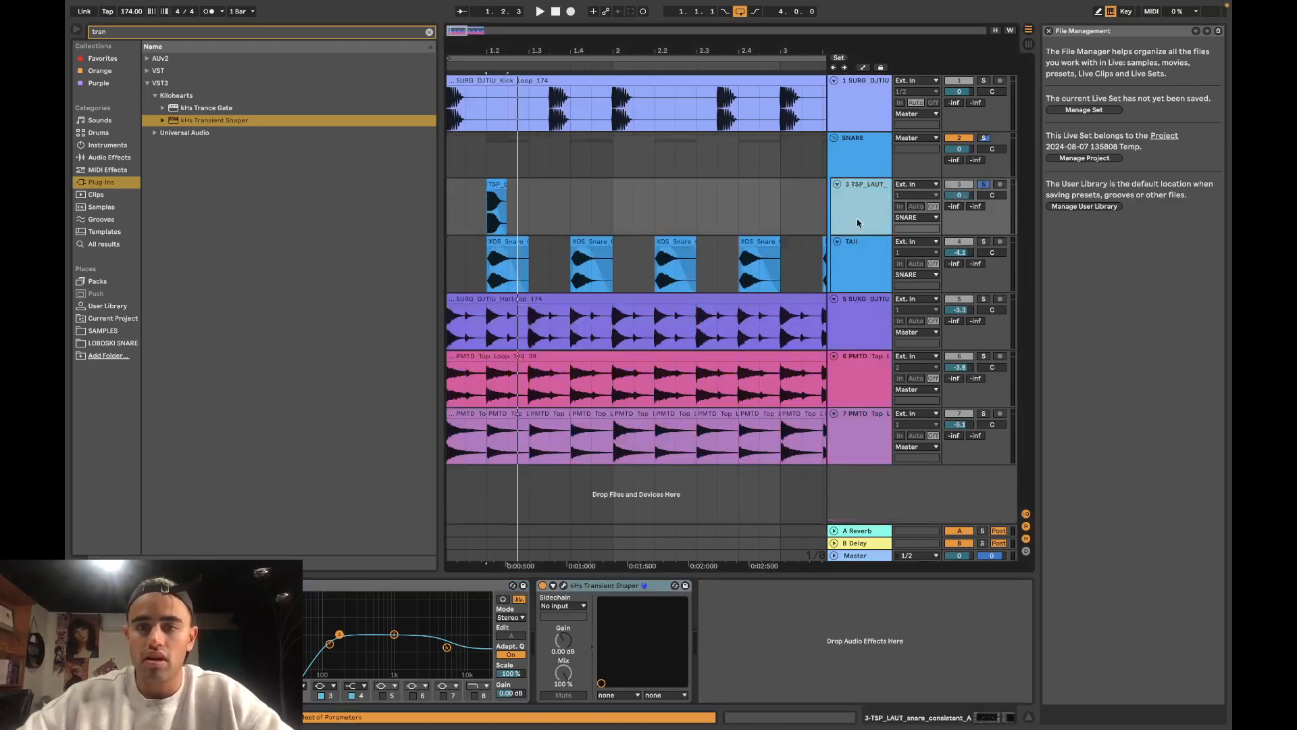
Step: Bypass the Transient Shaper on the TSP_LAUT snare, solo the SNARE group and set the TSP_LAUT track's volume to -3.8 dB during playback
key(space)
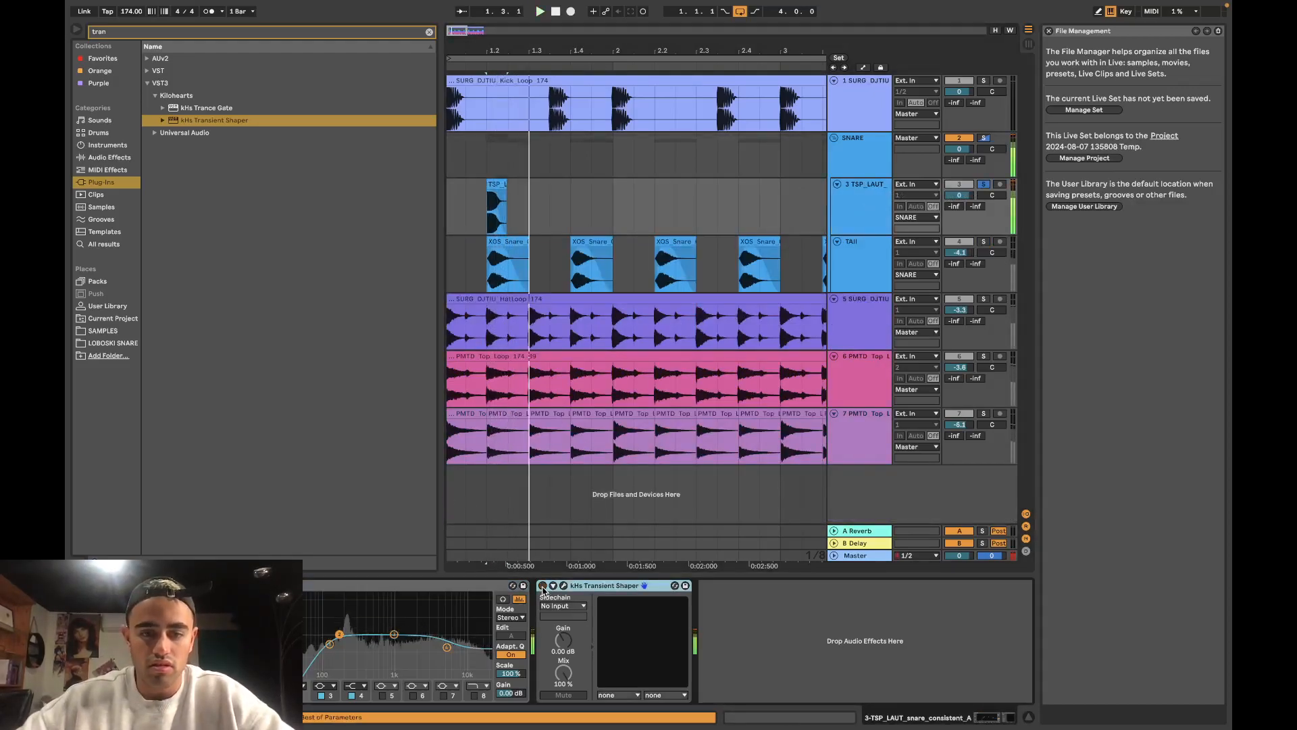
key(space)
scroll(467, 212, left, 1)
key(space)
key(space)
click(984, 138)
key(space)
drag(960, 195, 960, 208)
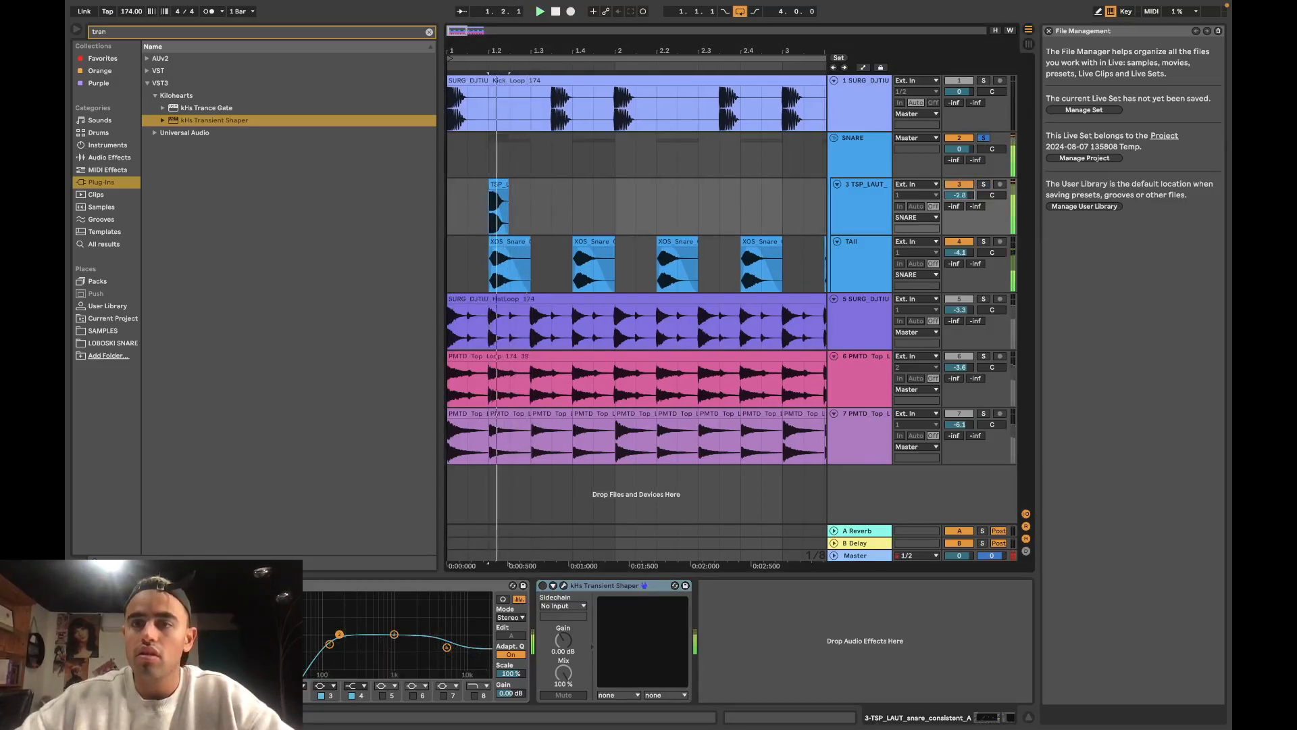
Step: Duplicate the first half bar of the TSP_LAUT and tail snare tracks repeatedly until the pattern fills all four bars
drag(531, 254, 448, 206)
key(ctrl+d)
key(ctrl+d)
key(ctrl+d)
key(minus)
key(ctrl+d)
key(ctrl+d)
key(ctrl+d)
key(ctrl+d)
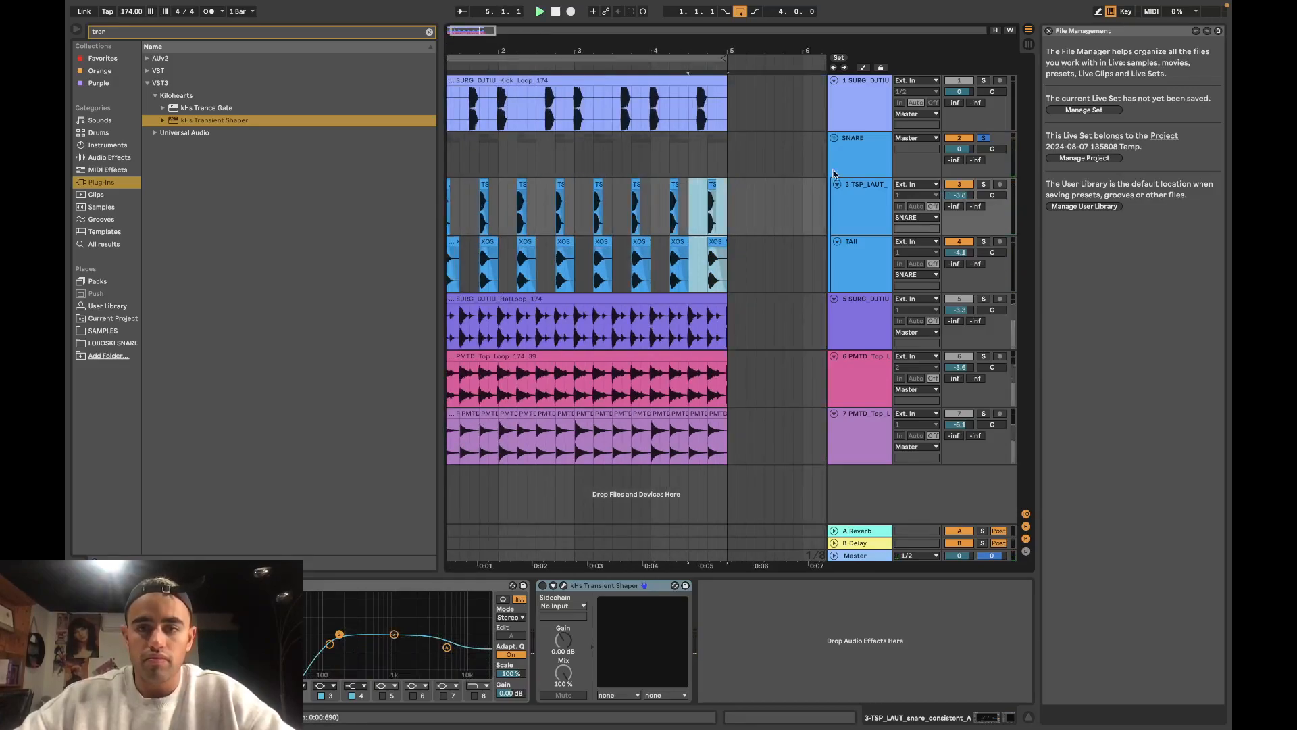
Step: Remove the SNARE group's solo to hear all tracks and set the arrangement grid to 1/4
right_click(654, 152)
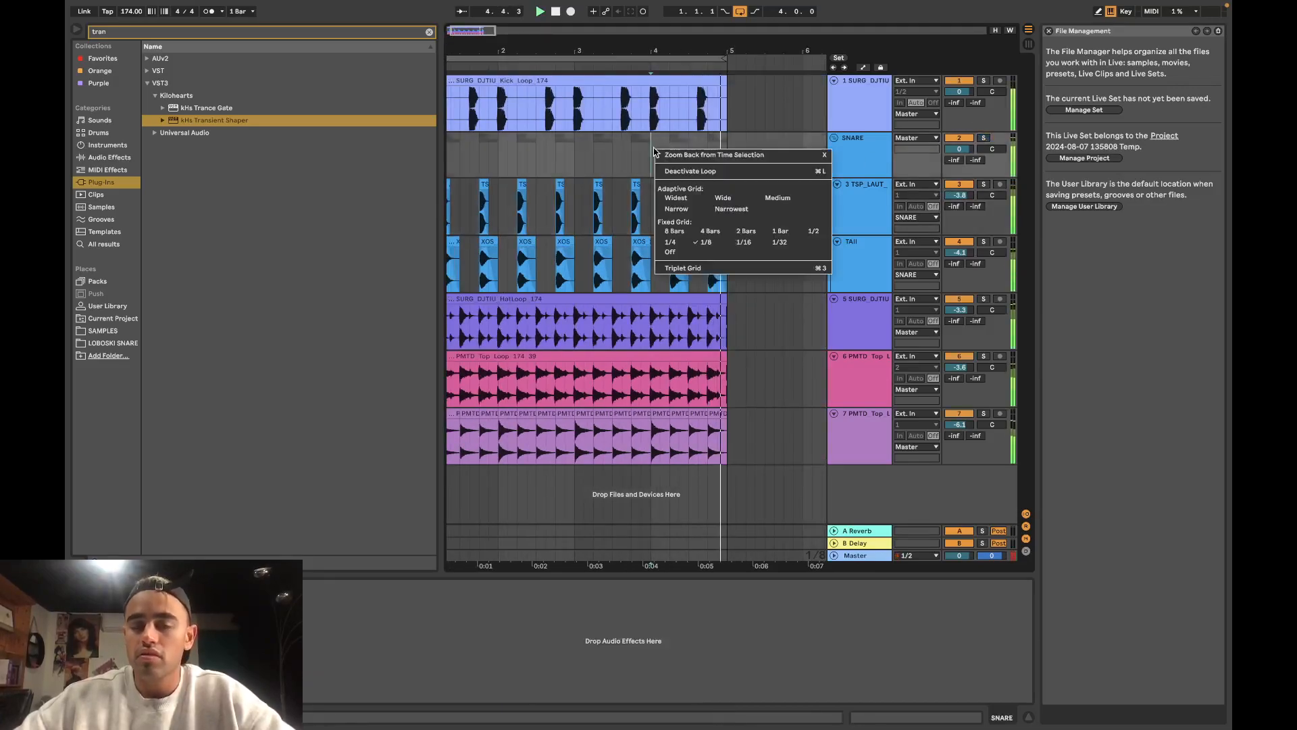
click(671, 243)
key(plus)
key(plus)
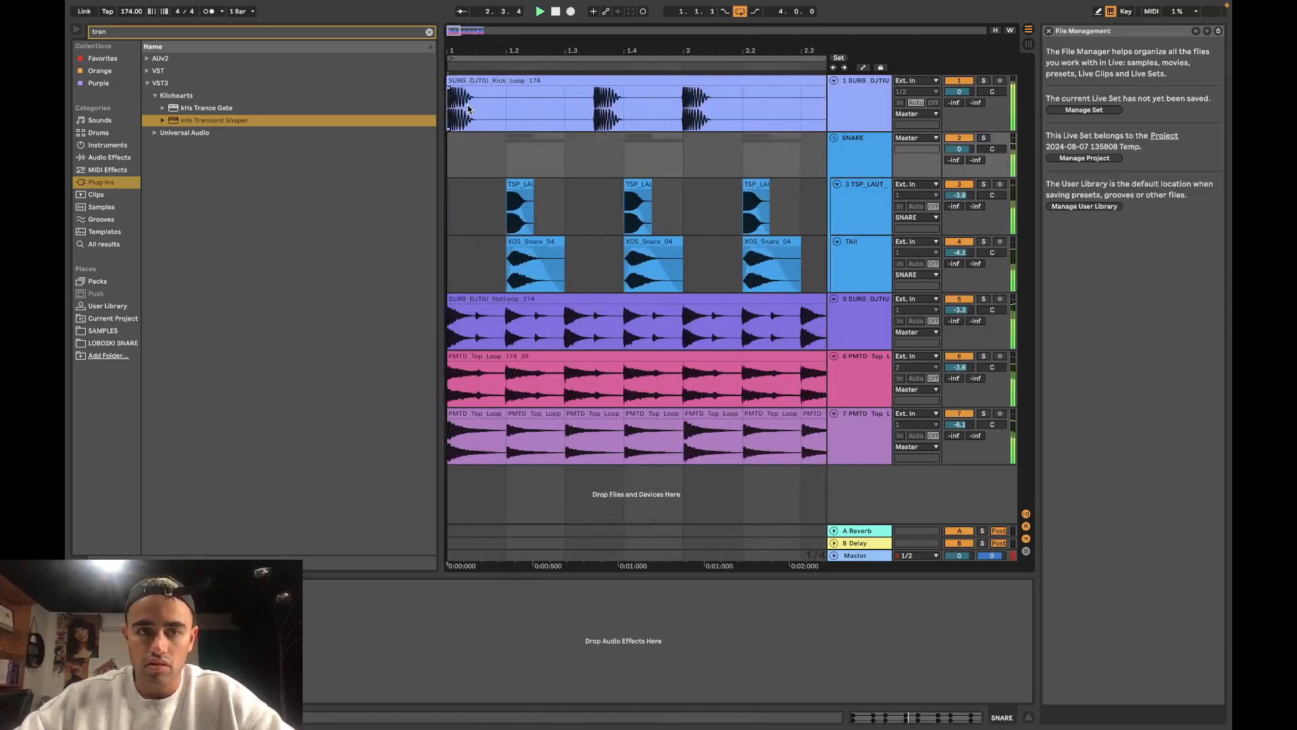
Step: Set the arrangement grid to 1/16 and delete the part of the kick clip between 1.1.2 and 1.1.3
click(468, 108)
scroll(483, 142, up, 3)
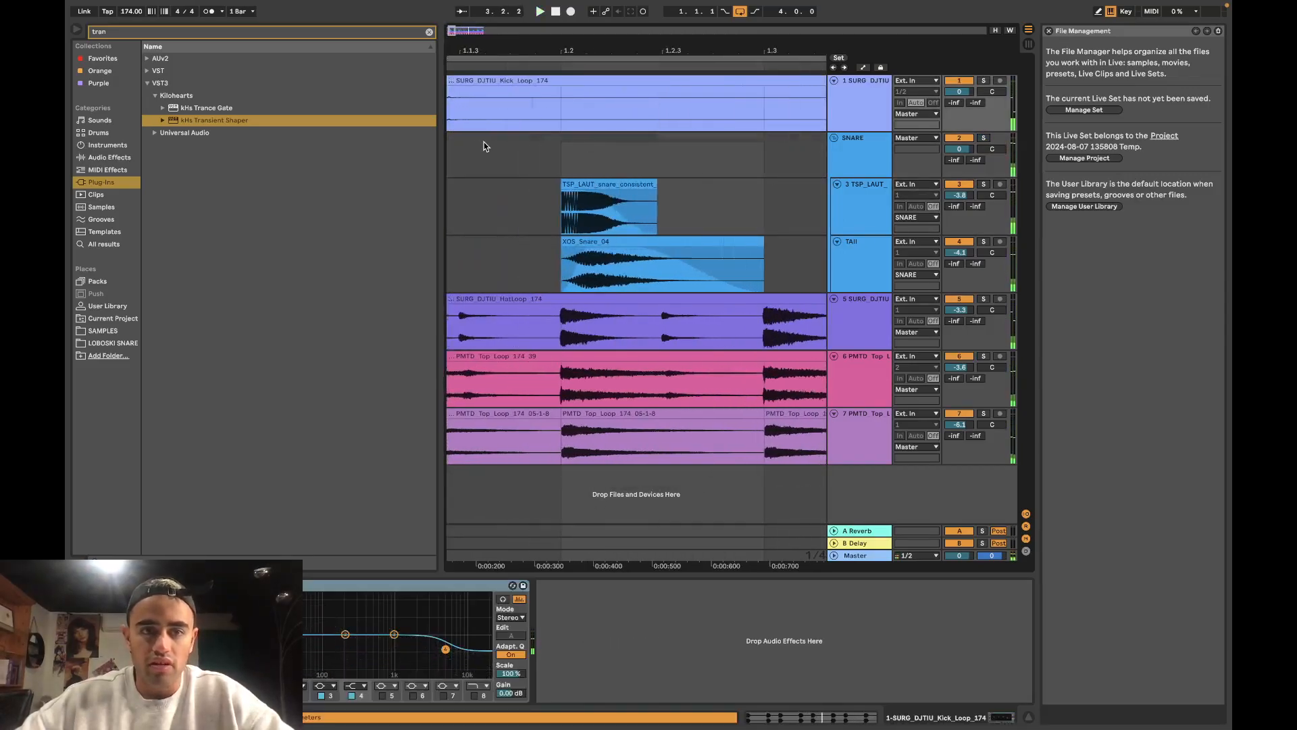
scroll(484, 146, up, 2)
right_click(483, 146)
click(544, 240)
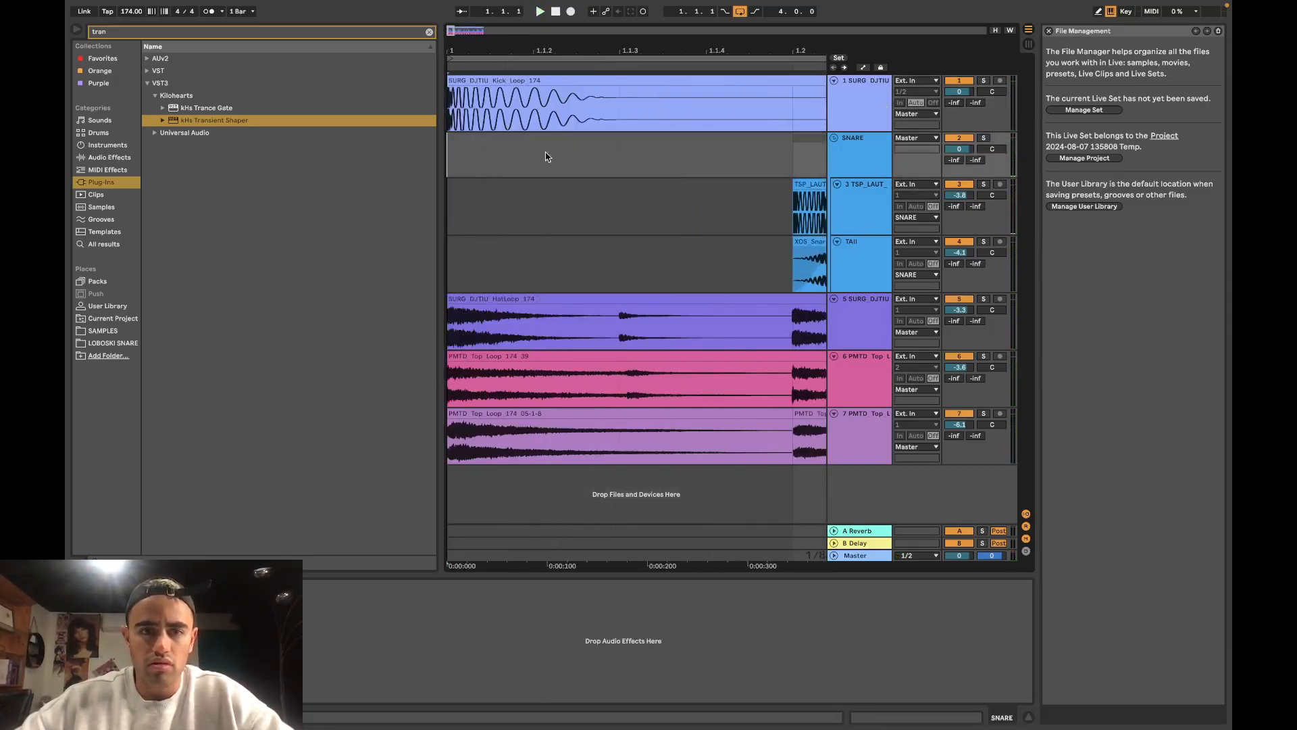
right_click(558, 149)
click(646, 242)
drag(591, 106, 563, 90)
click(532, 91)
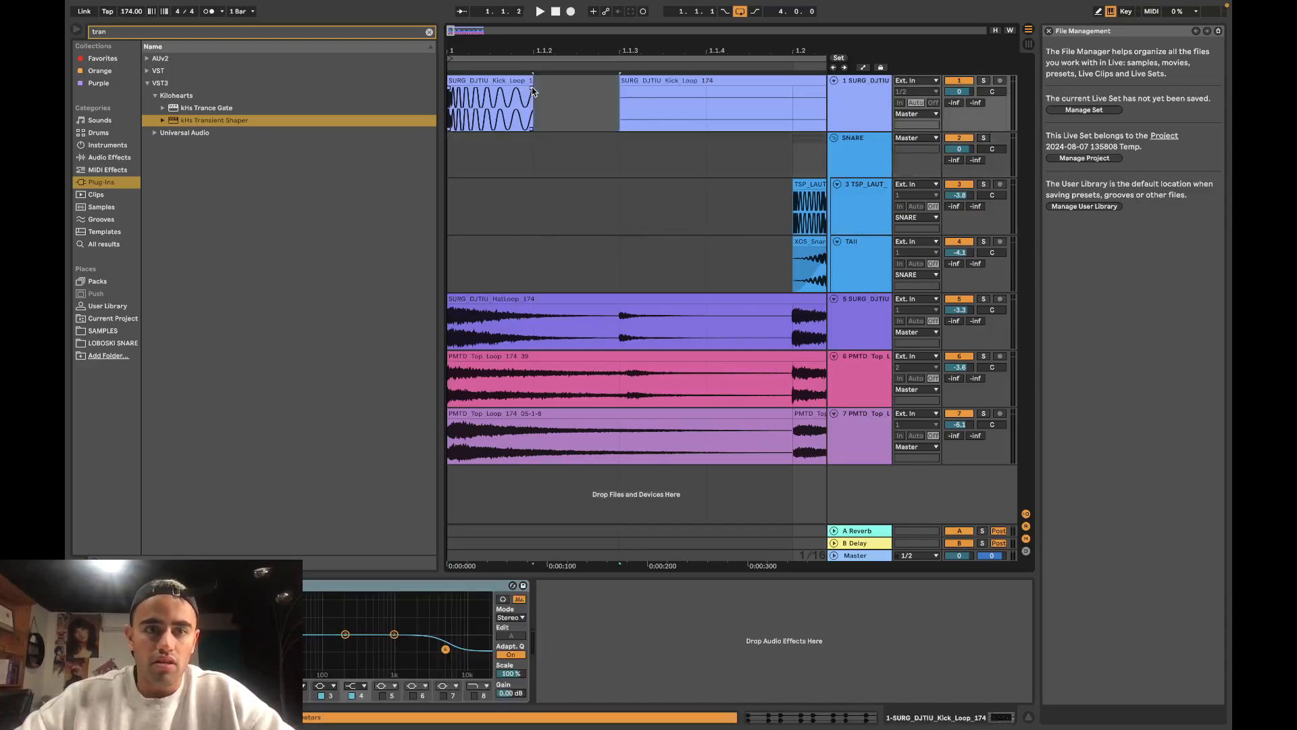
Step: Play the loop with all tracks to check the trimmed first kick against the snare, hats and tops
key(space)
scroll(502, 83, down, 5)
scroll(571, 94, down, 5)
key(space)
key(space)
scroll(652, 114, down, 5)
scroll(677, 222, down, 5)
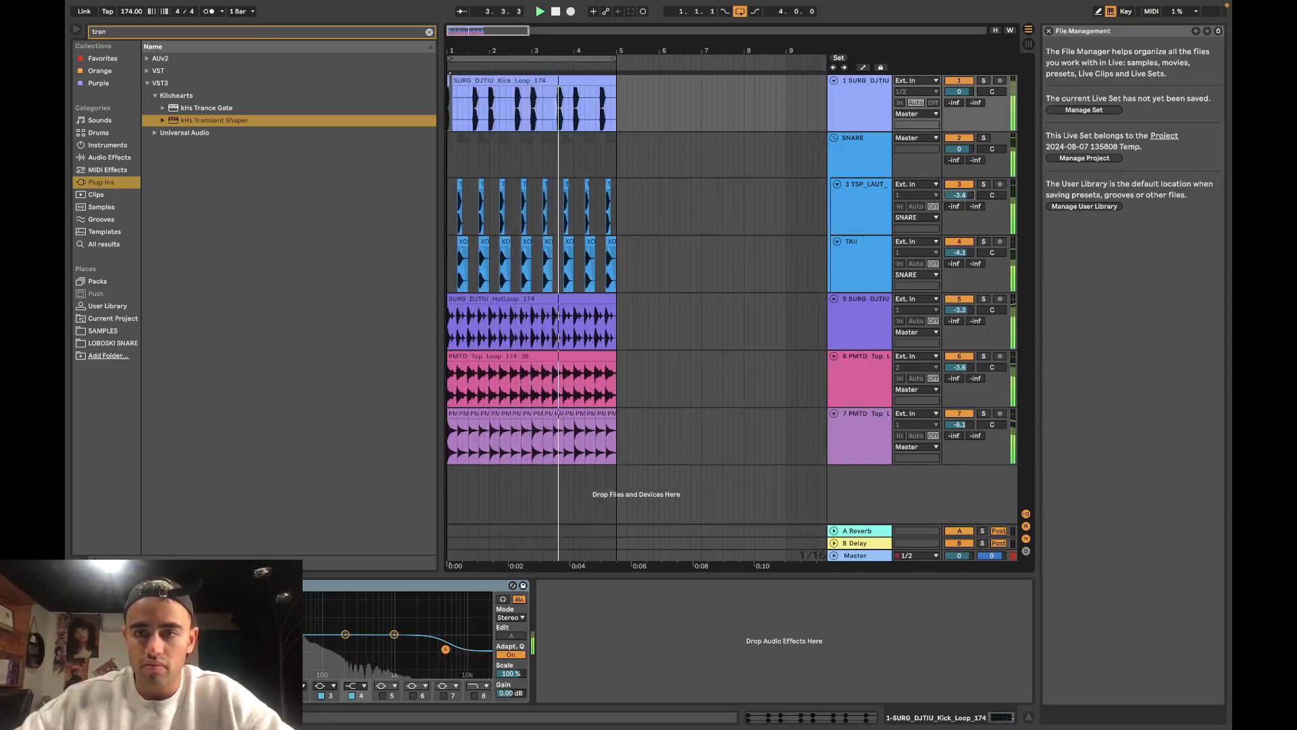
Step: Solo the SNARE group and balance its layers during playback, setting TSP_LAUT to -2.3 dB and the tail to -5.2 dB
click(983, 137)
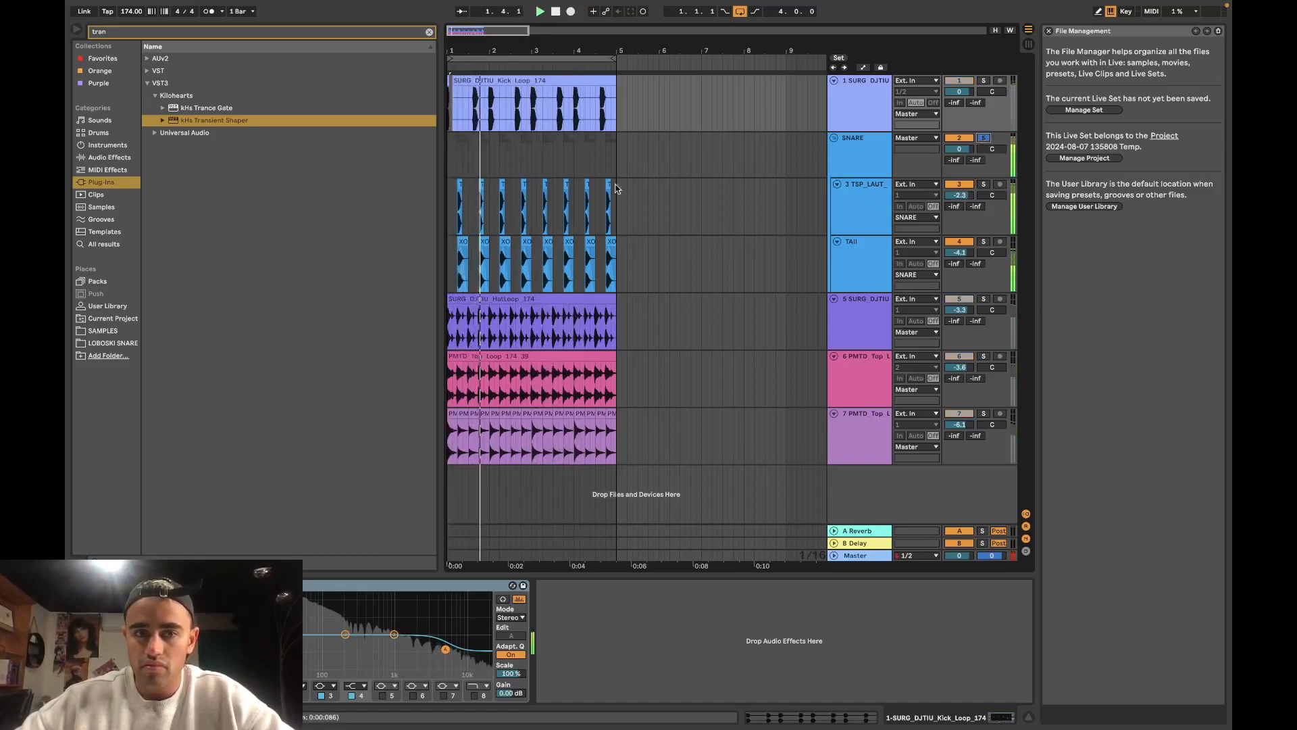
scroll(462, 185, up, 5)
click(455, 186)
scroll(455, 186, left, 1)
key(space)
key(space)
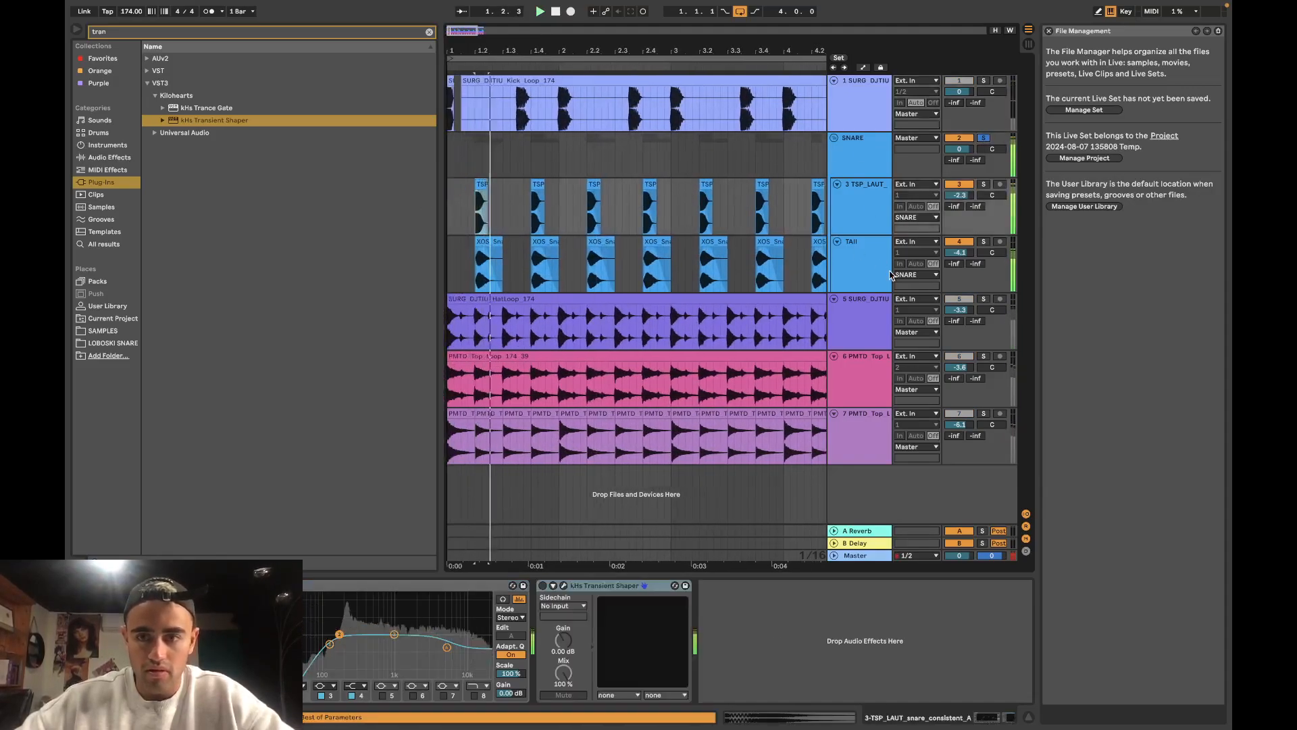
key(space)
key(space)
click(852, 208)
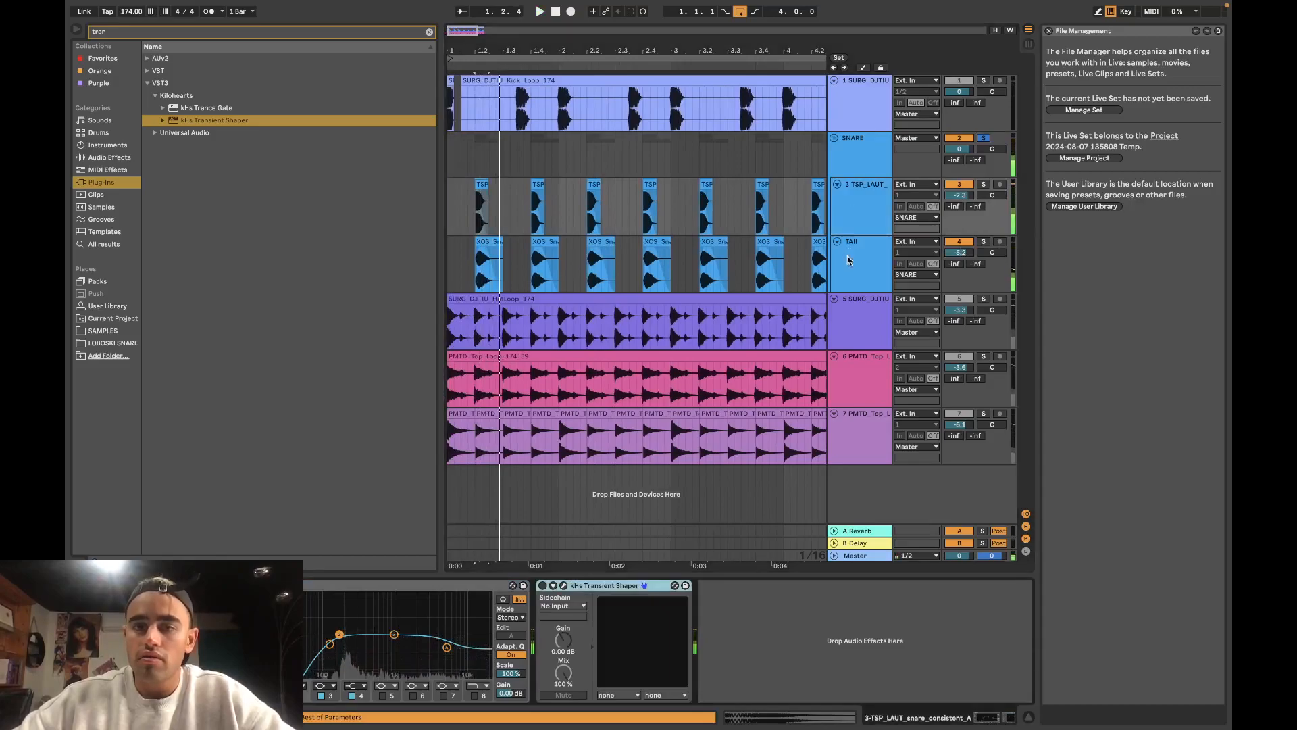
click(849, 260)
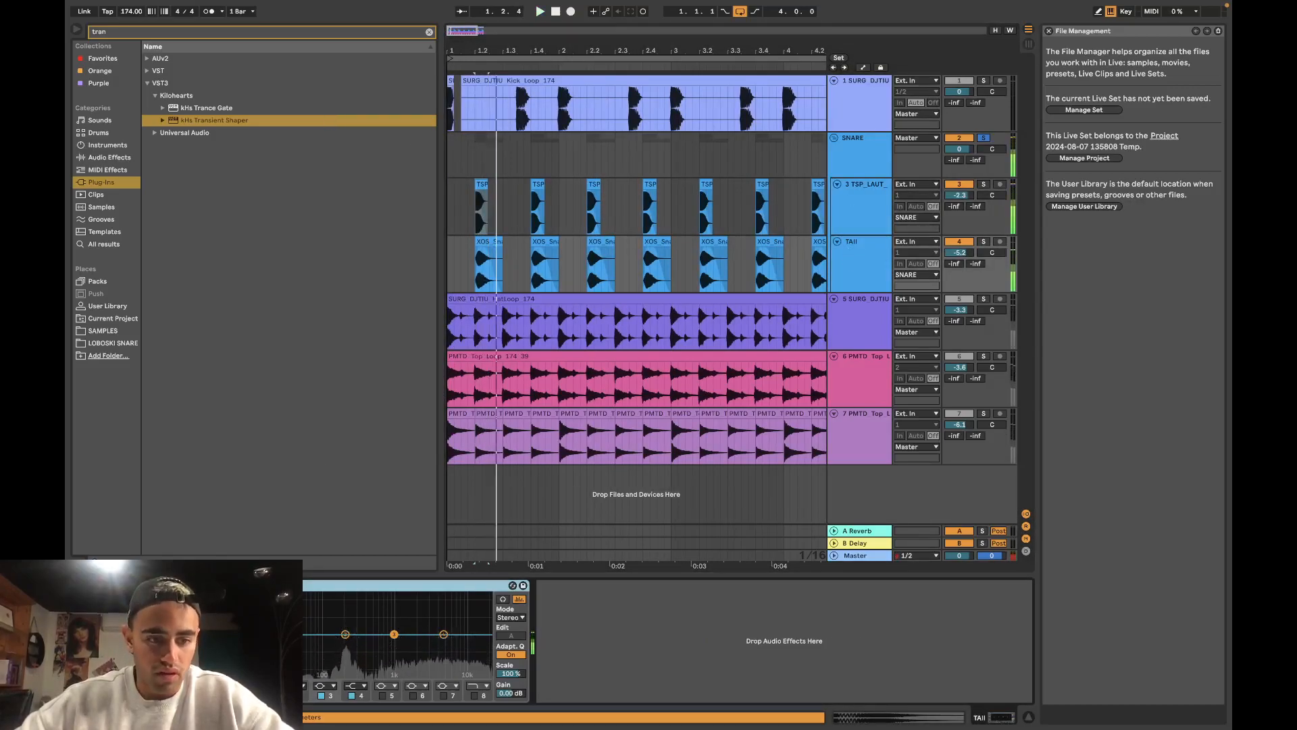
click(854, 228)
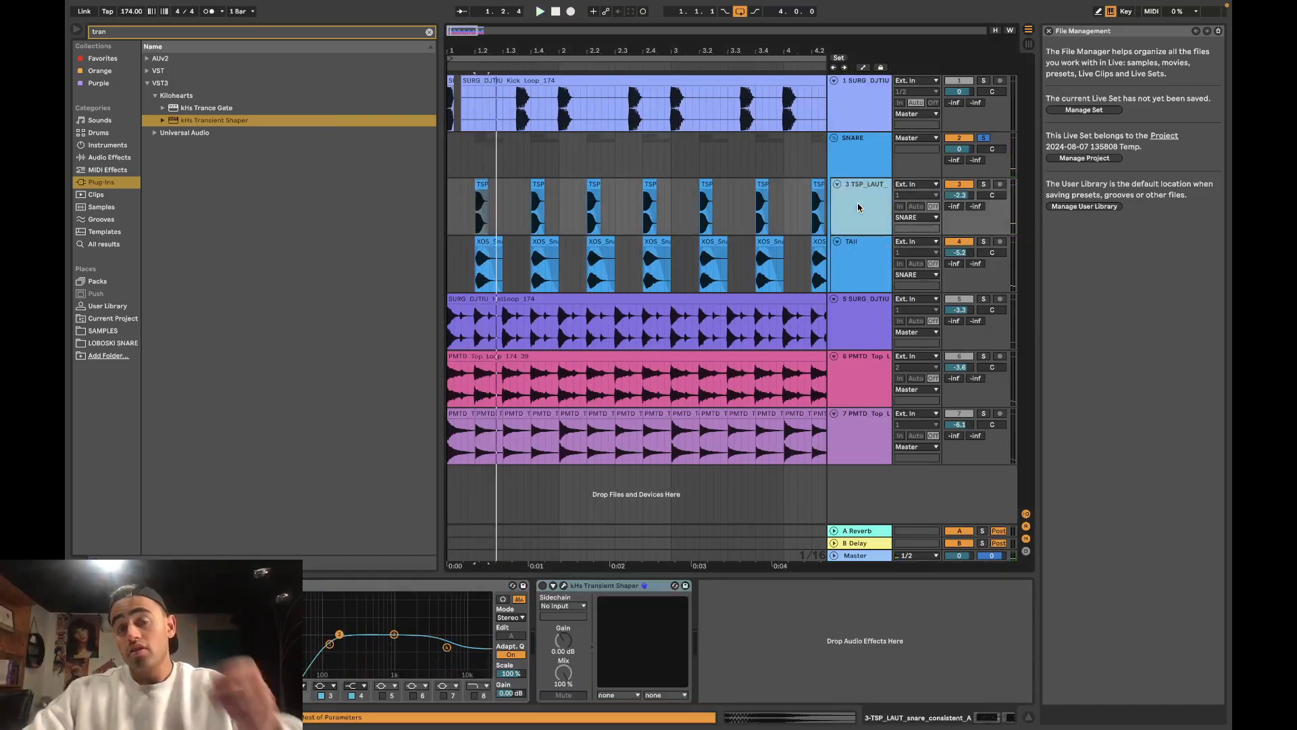
click(857, 272)
click(866, 232)
Step: Solo the tail track and shape its EQ with a low cut and a slight low-mid dip, finding the resonance with a boost
click(862, 255)
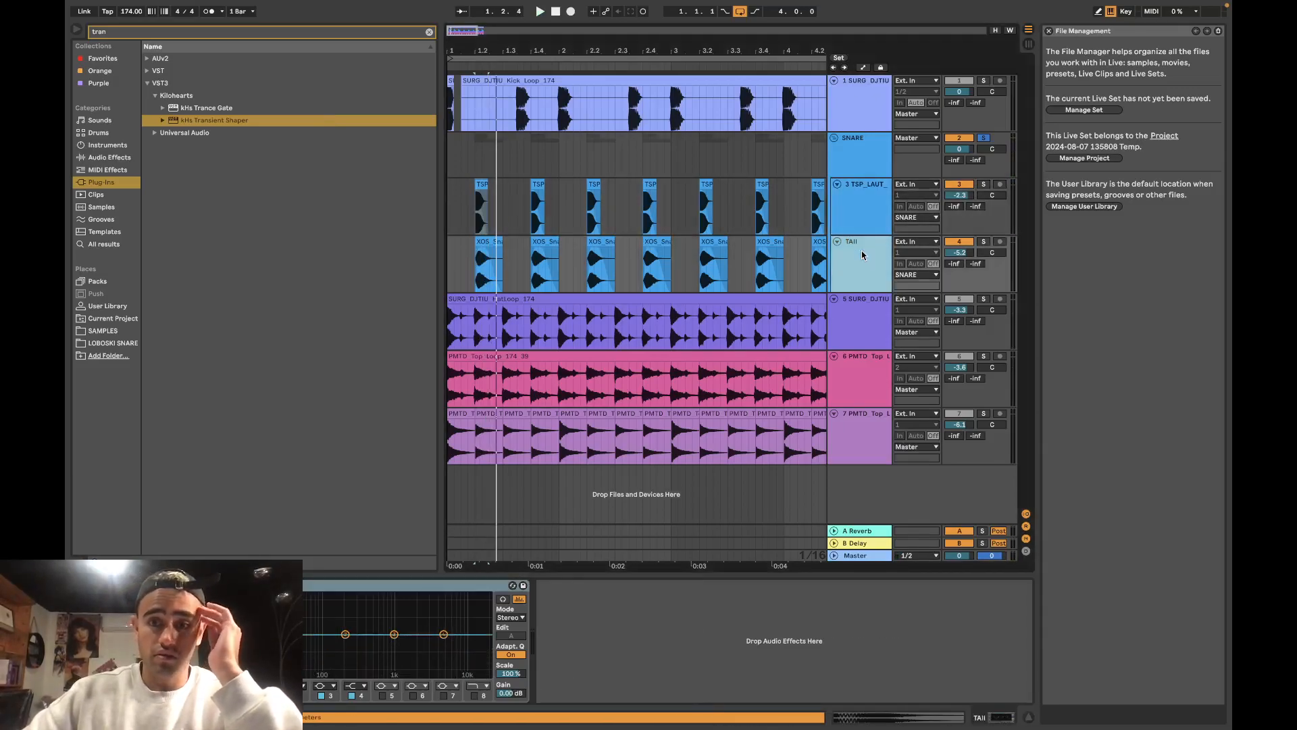
click(984, 242)
key(space)
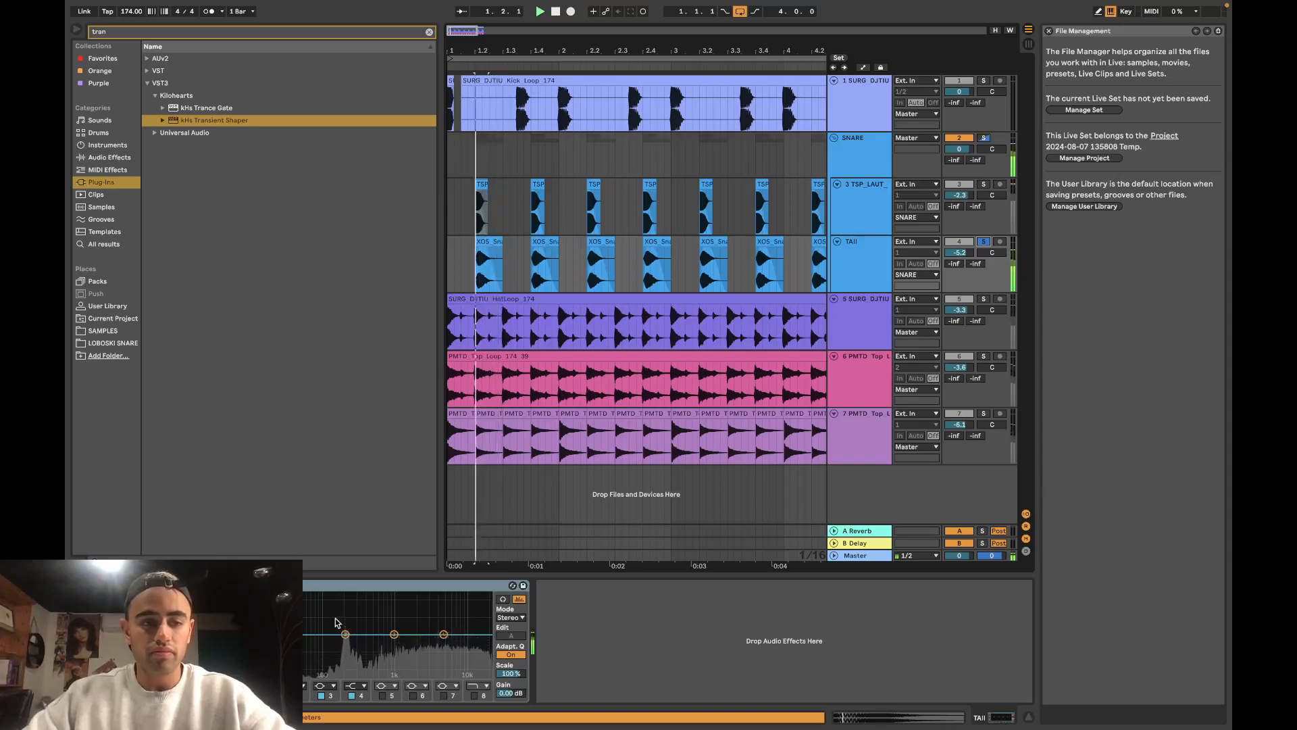
drag(345, 634, 346, 594)
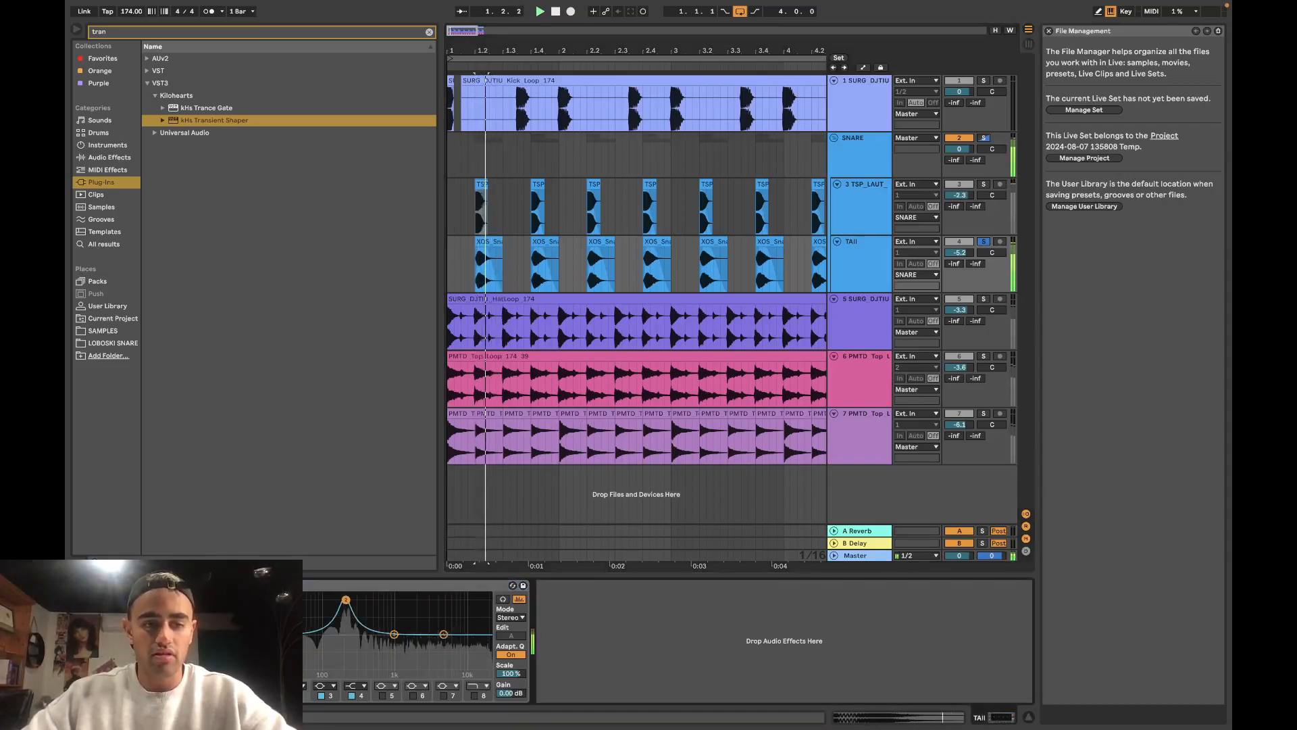
mouse_move(344, 644)
mouse_down()
mouse_move(347, 600)
mouse_move(345, 636)
mouse_up()
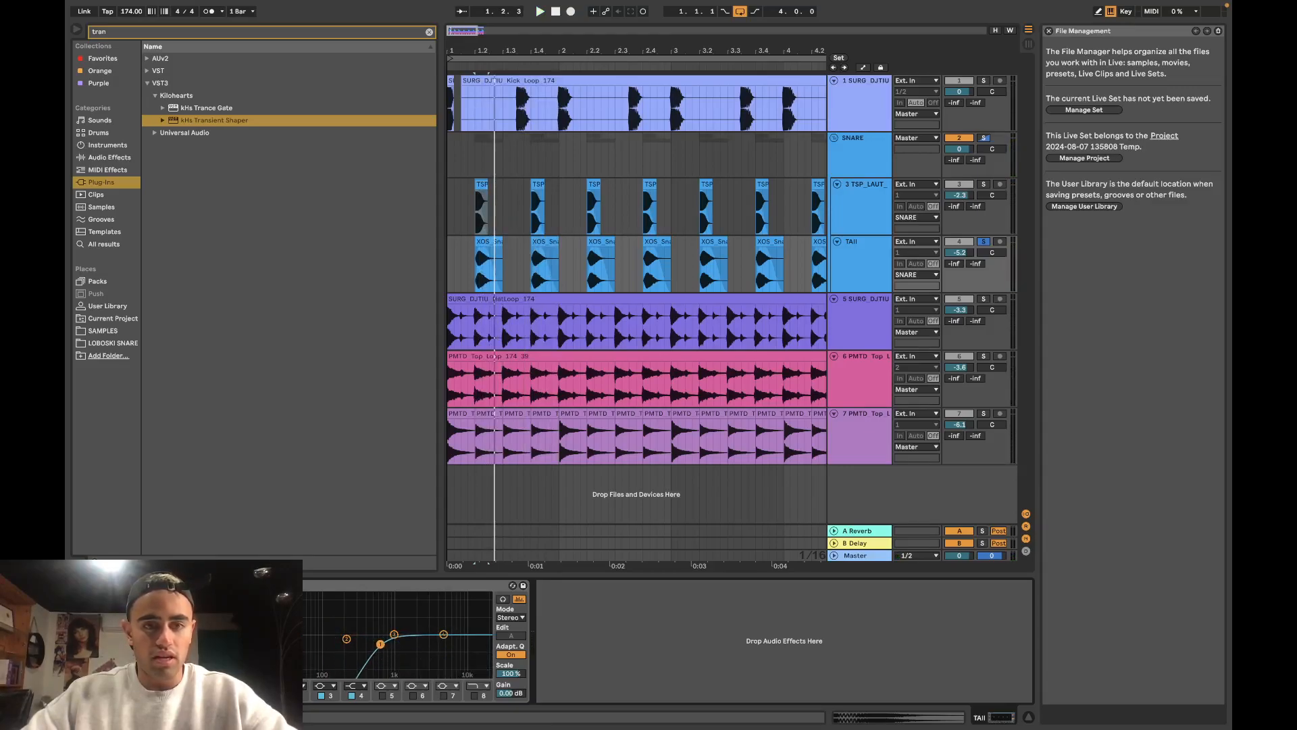
Step: Audition the TSP_LAUT snare on its own and compare it with the whole soloed SNARE group
click(843, 221)
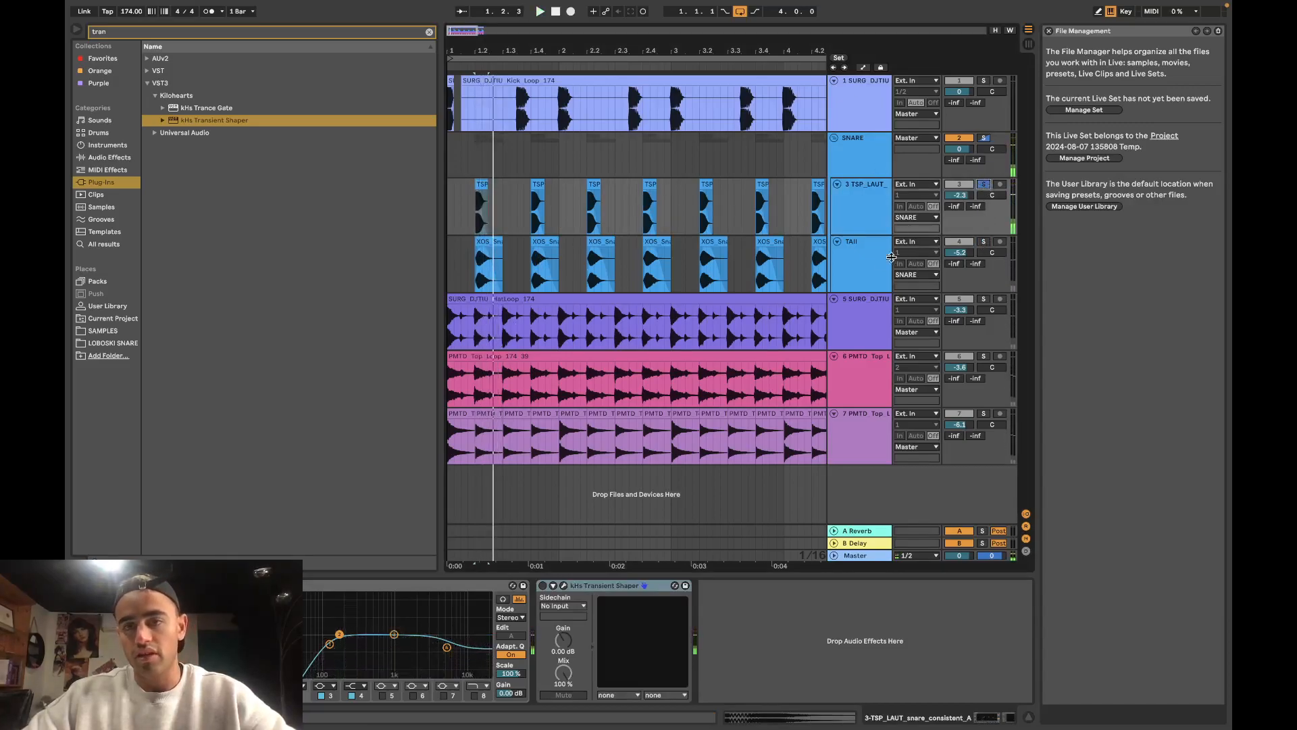
click(875, 257)
click(866, 219)
click(984, 137)
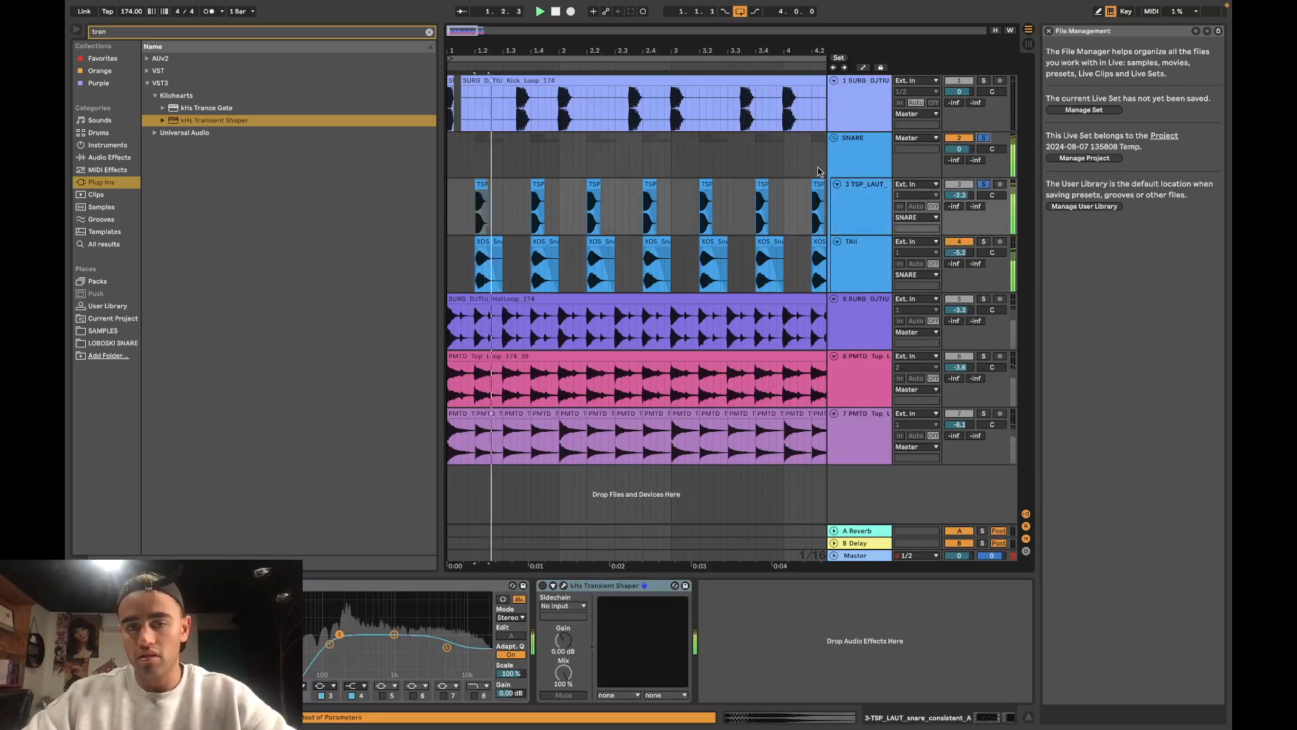
Step: Add kHs Transient Shaper to the tail track and set its Sustain to -27 %
click(857, 265)
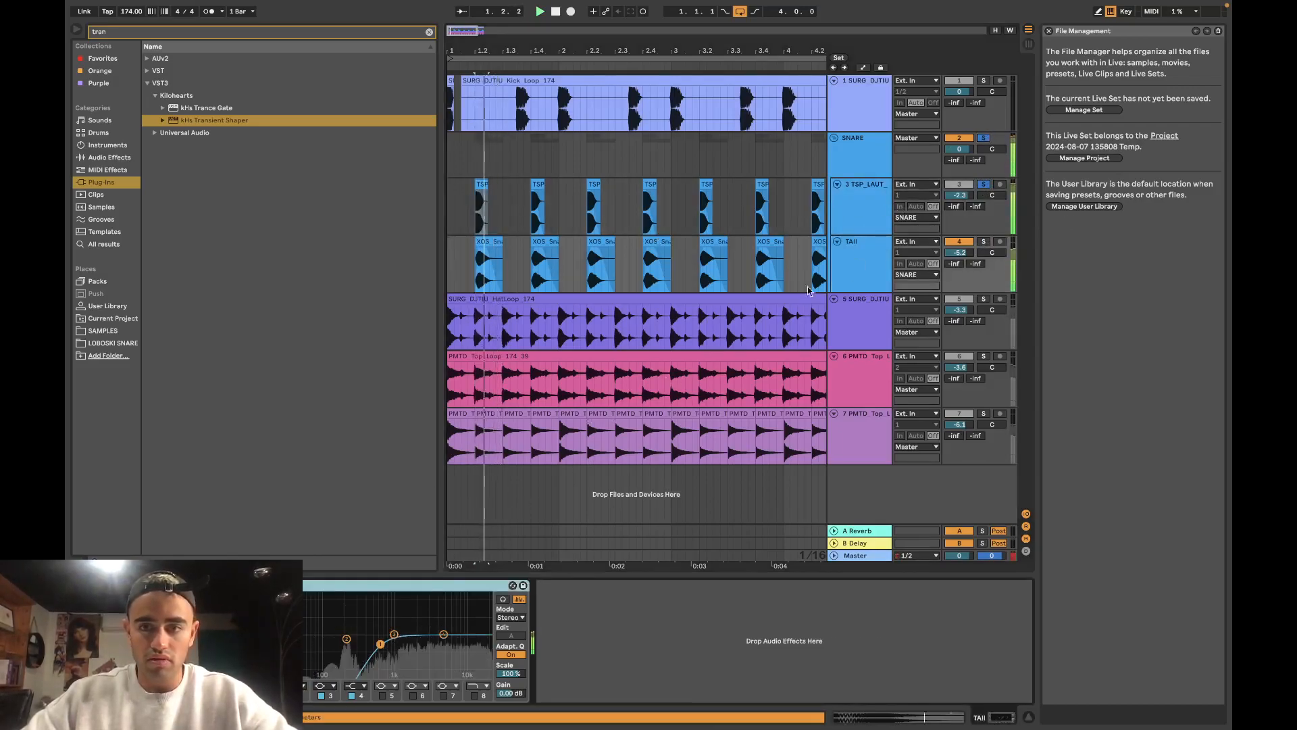
double_click(262, 121)
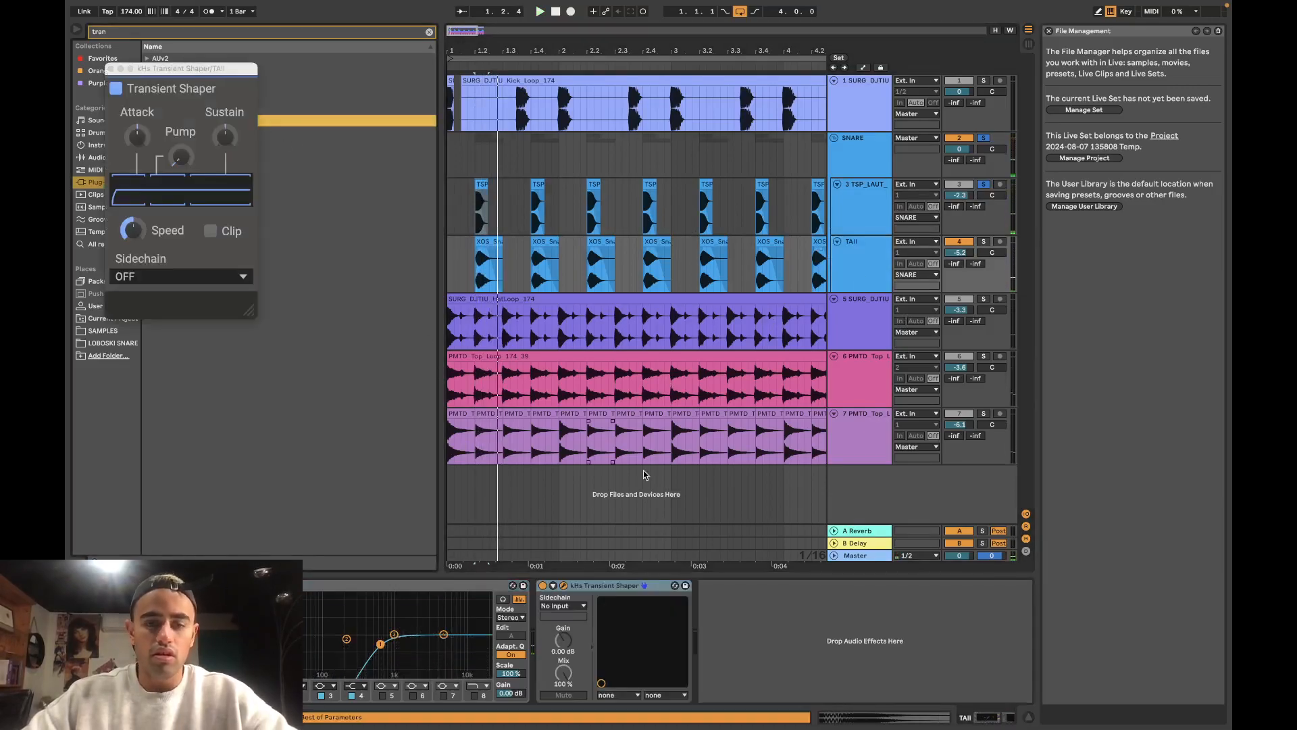
click(853, 270)
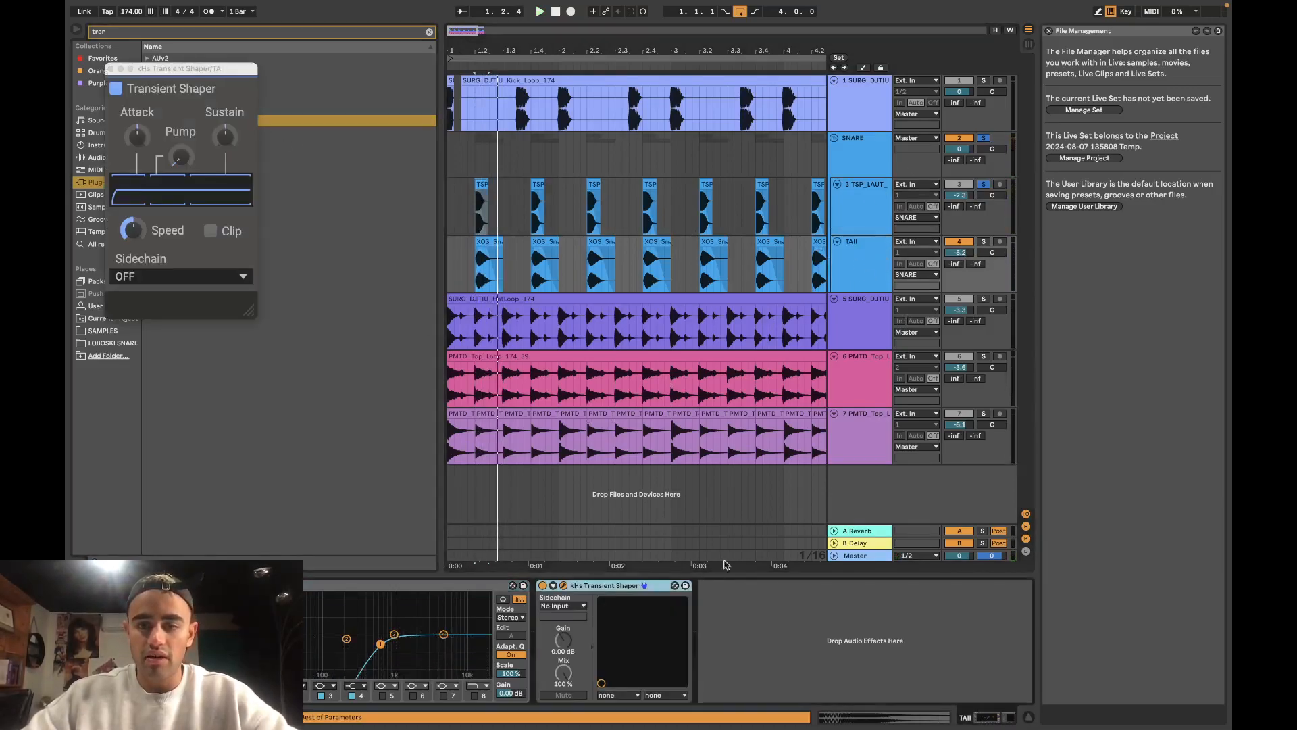
drag(224, 136, 225, 149)
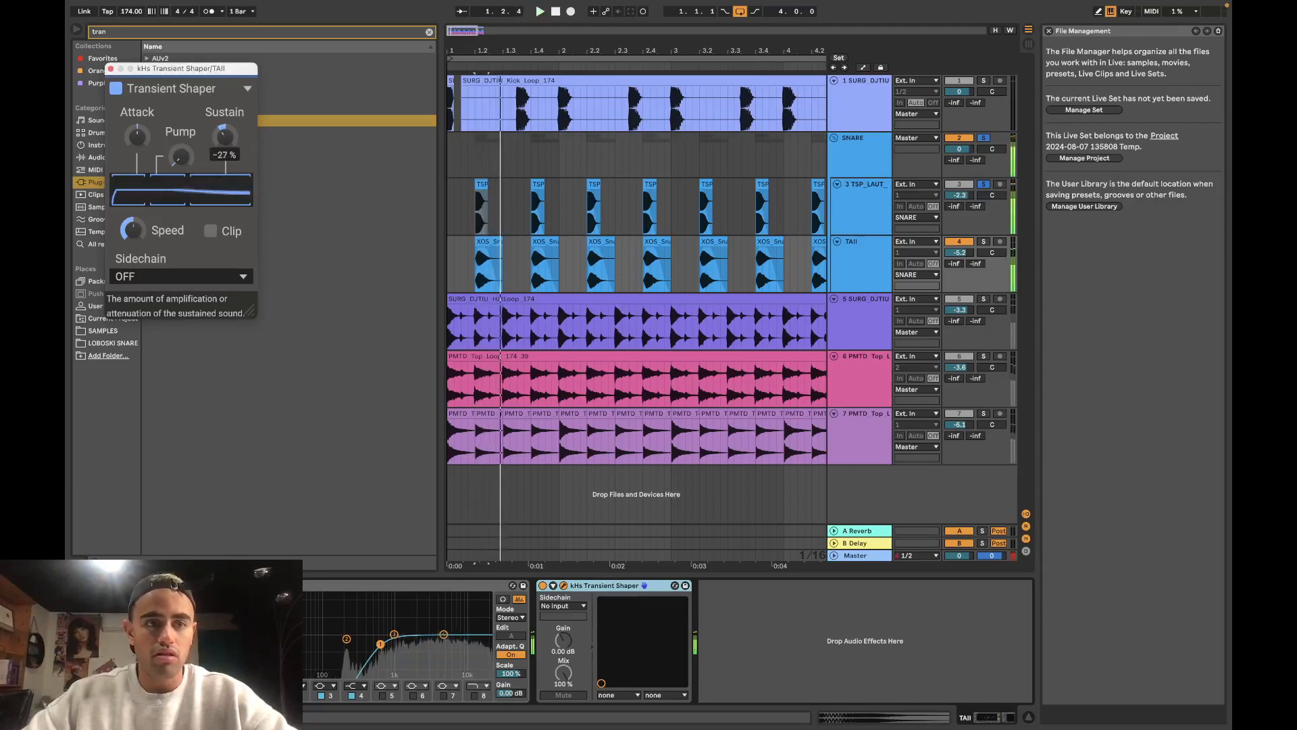
Step: Duplicate the first half bar of both snare layers across the four bars again and undo the surplus copy
click(449, 266)
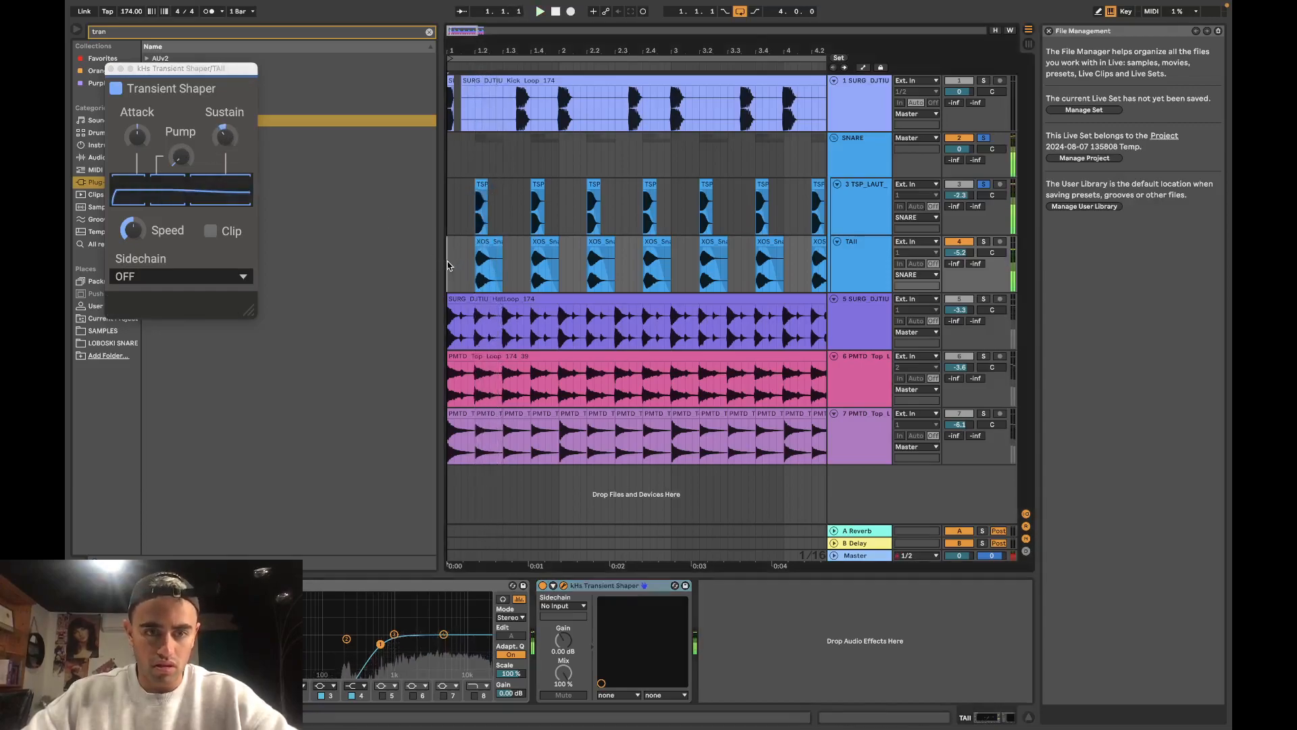
drag(449, 265, 520, 214)
key(super+d)
key(super+d)
key(super+d)
key(super+d)
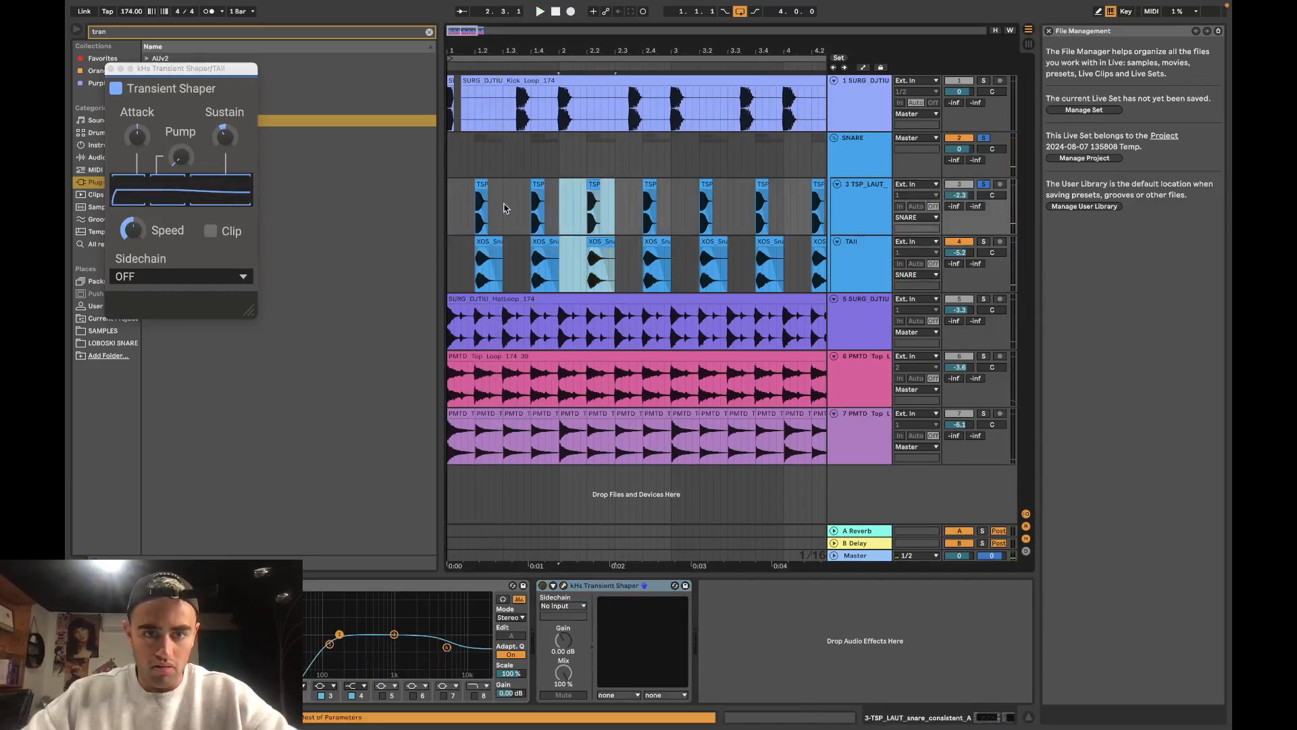
scroll(505, 207, down, 3)
key(super+d)
key(super+d)
key(super+d)
key(super+d)
key(super+z)
Step: Play the snare pattern, remove its solos to hear all tracks, set the arrangement grid to 8 Bars and select the first TSP_LAUT hit
click(463, 171)
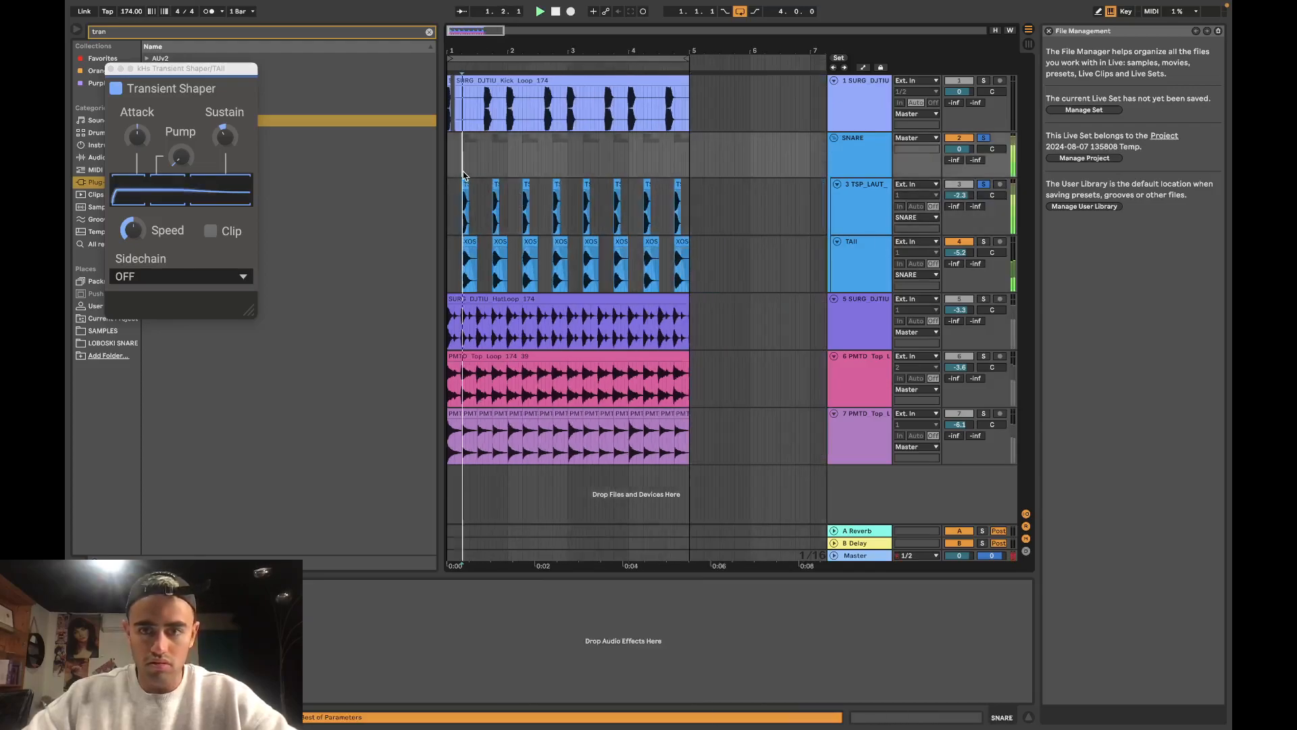
key(space)
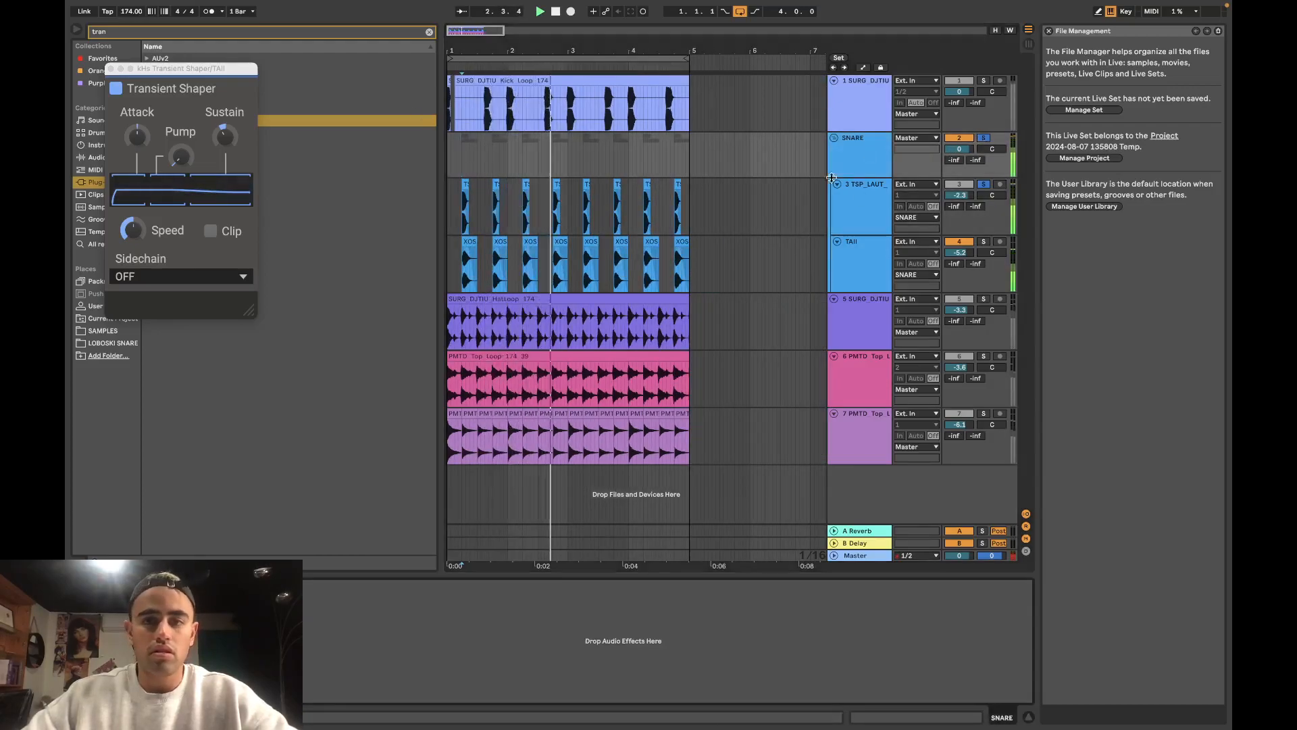
right_click(754, 164)
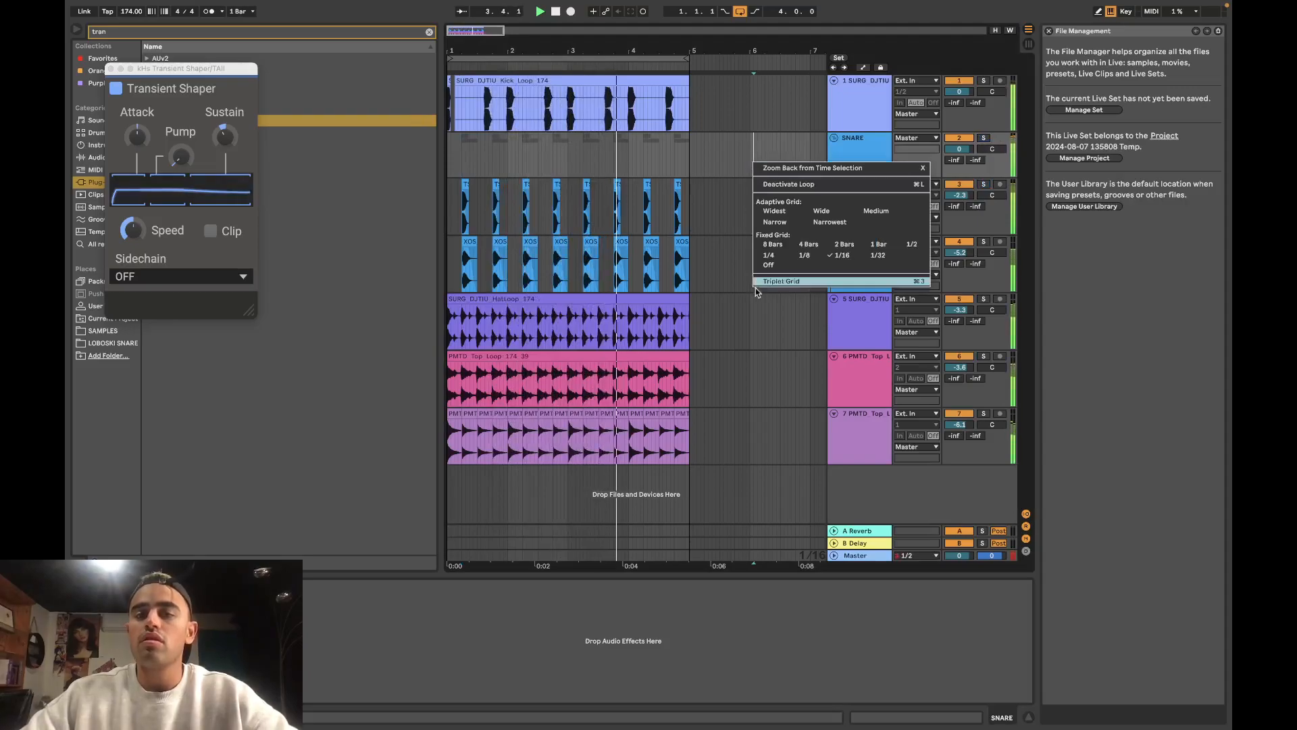
click(772, 244)
scroll(460, 171, up, 4)
click(469, 182)
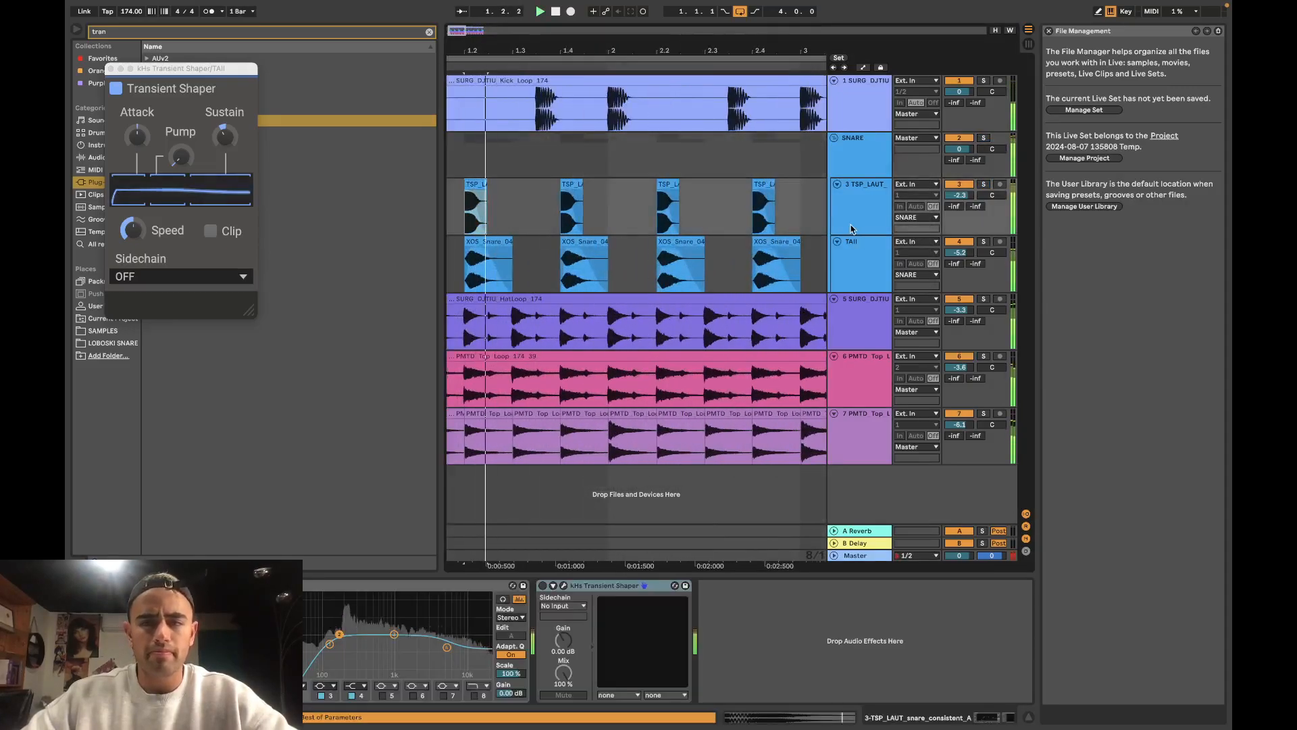
Step: Set the TSP_LAUT snare track's volume to -1.8 dB and switch to Splice
drag(959, 195, 959, 210)
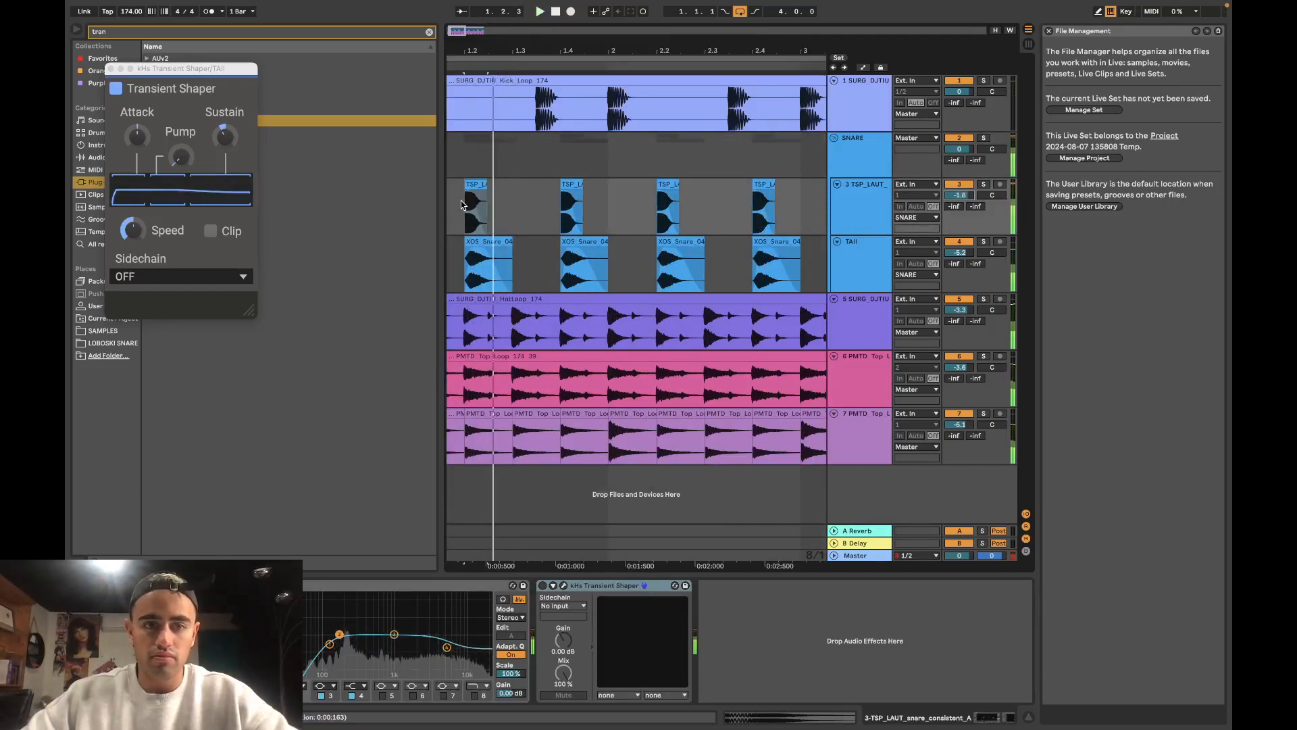
key(super+Tab)
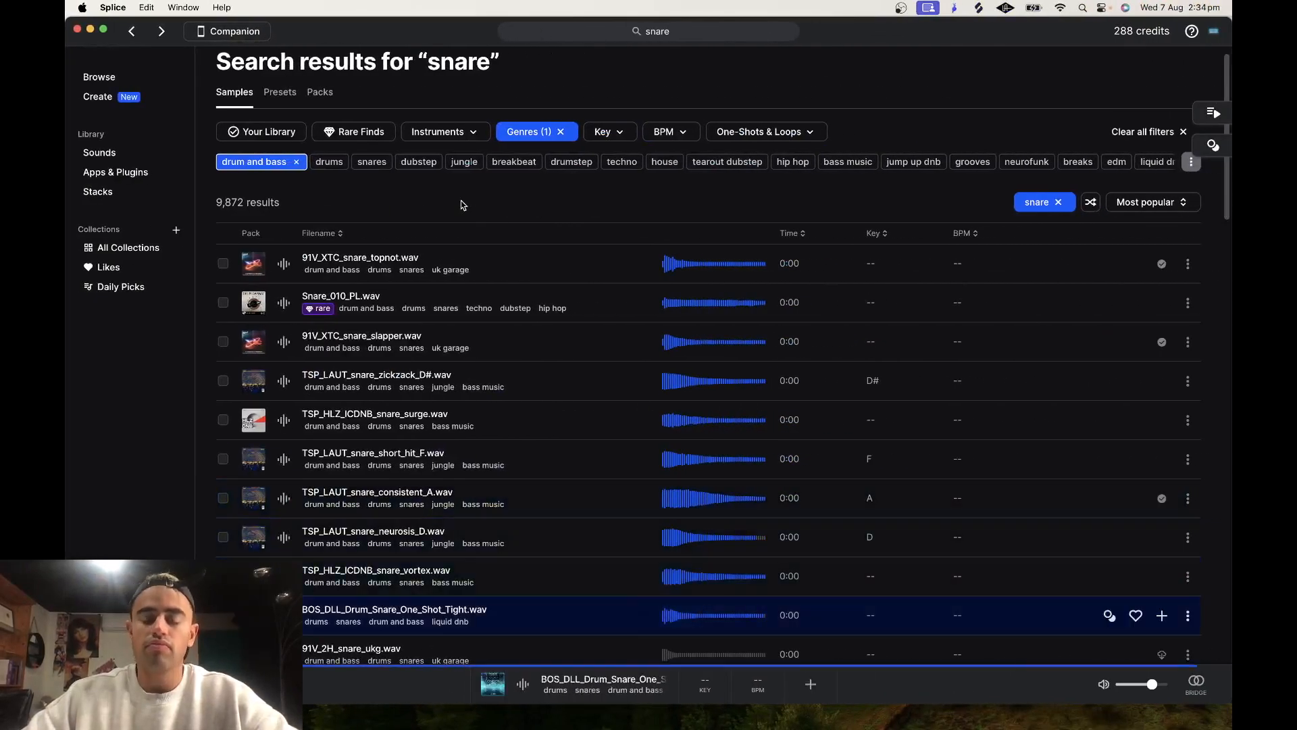
Step: Audition the drum and bass snare one-shots in the search results one after another, through to the end of the page
key(Down)
key(Down)
key(Down)
key(Down)
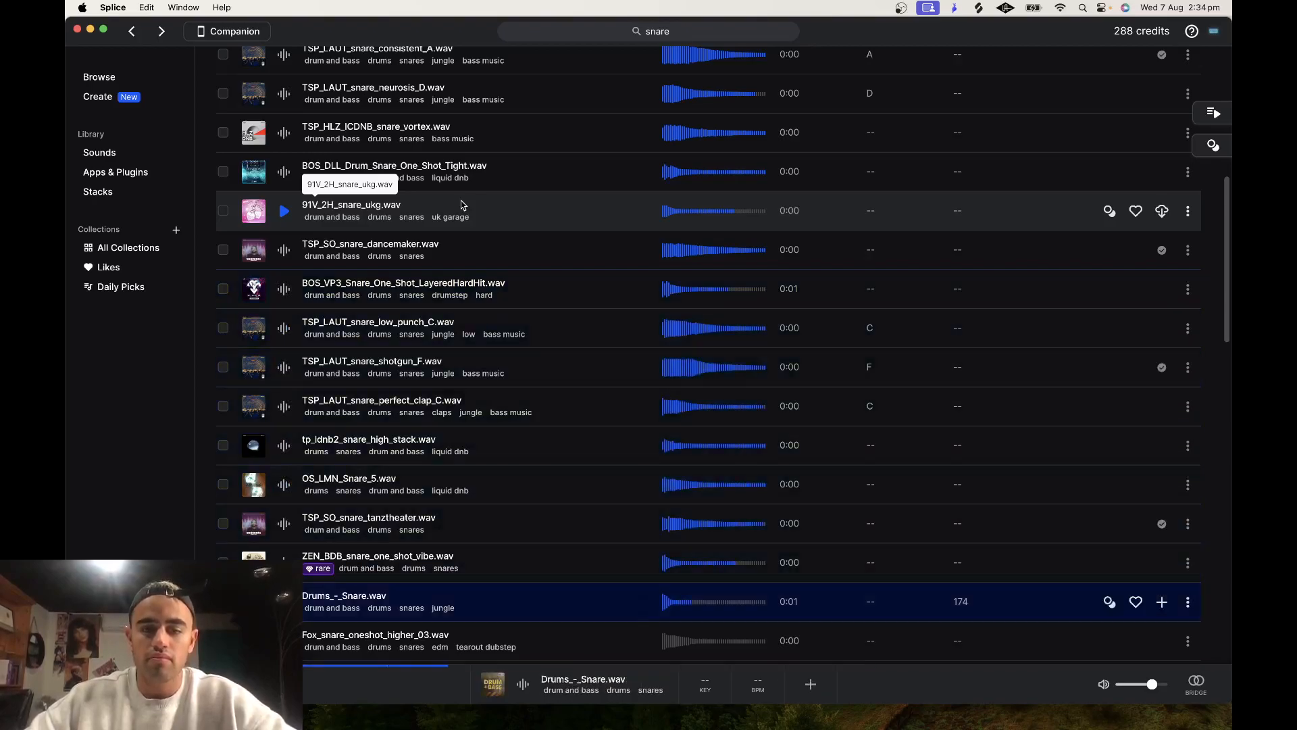
key(Down)
key(Down)
key(Down)
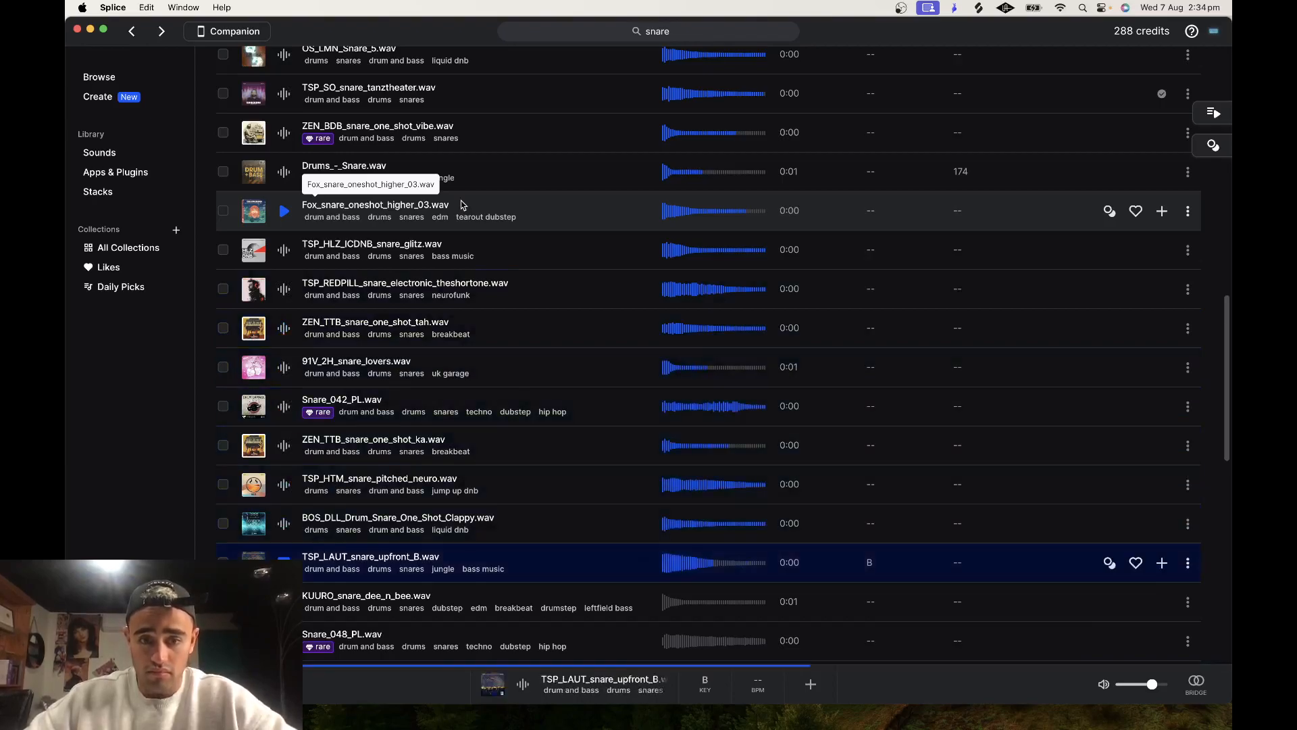
key(Down)
key(Down)
key(Down)
key(Up)
key(Up)
key(Down)
key(Down)
key(Down)
key(Down)
key(Down)
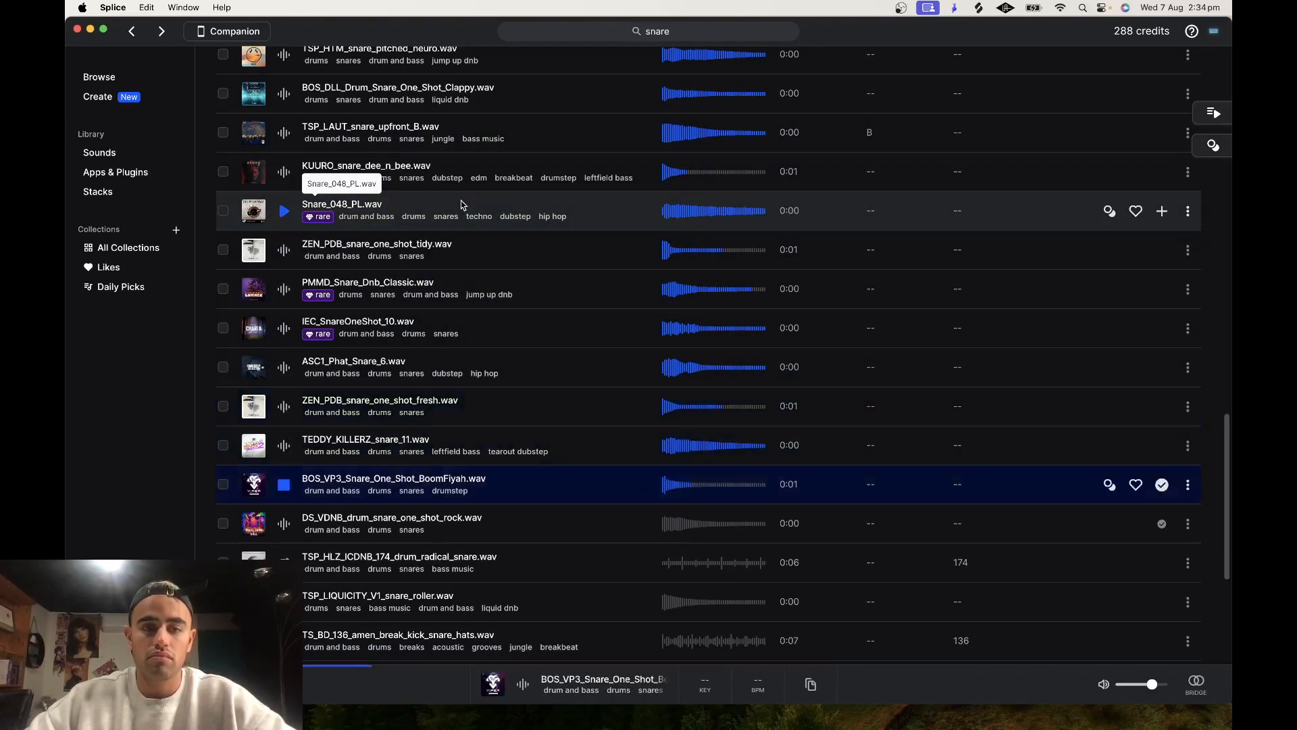
key(Up)
key(Down)
key(Down)
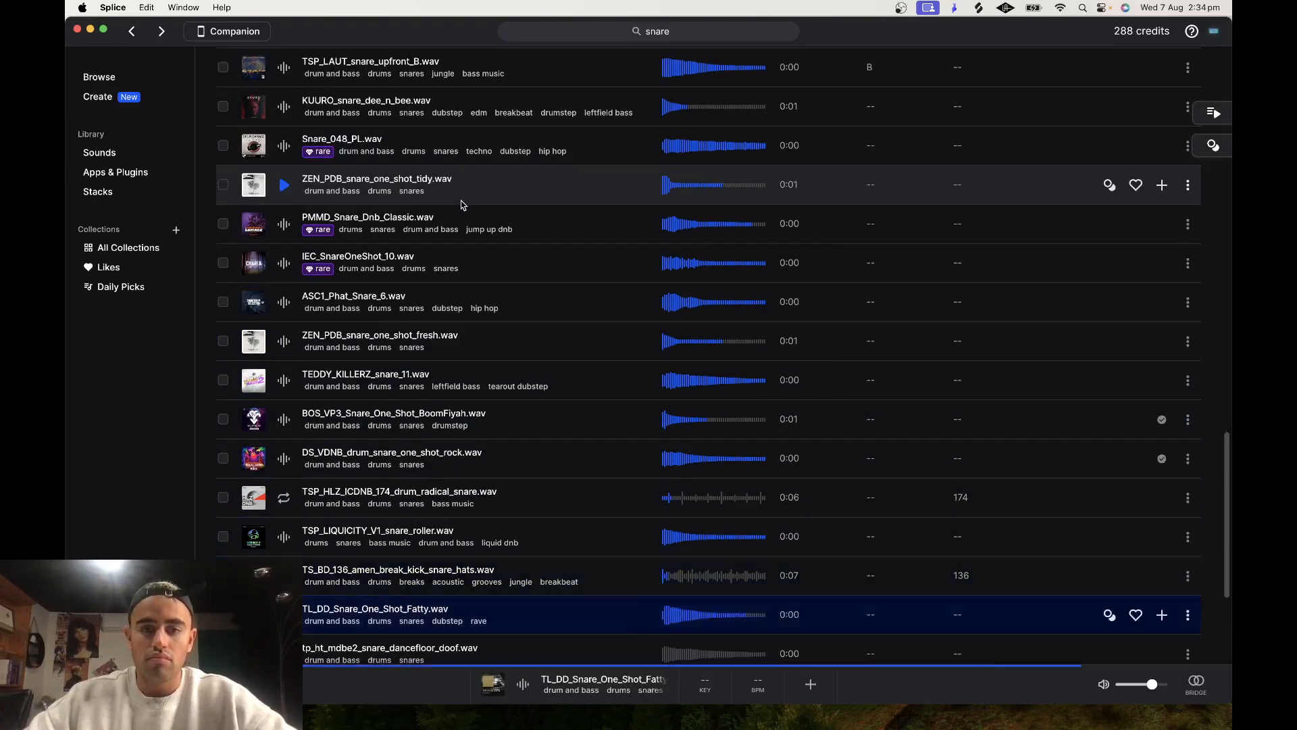
key(Down)
key(Down)
key(Down)
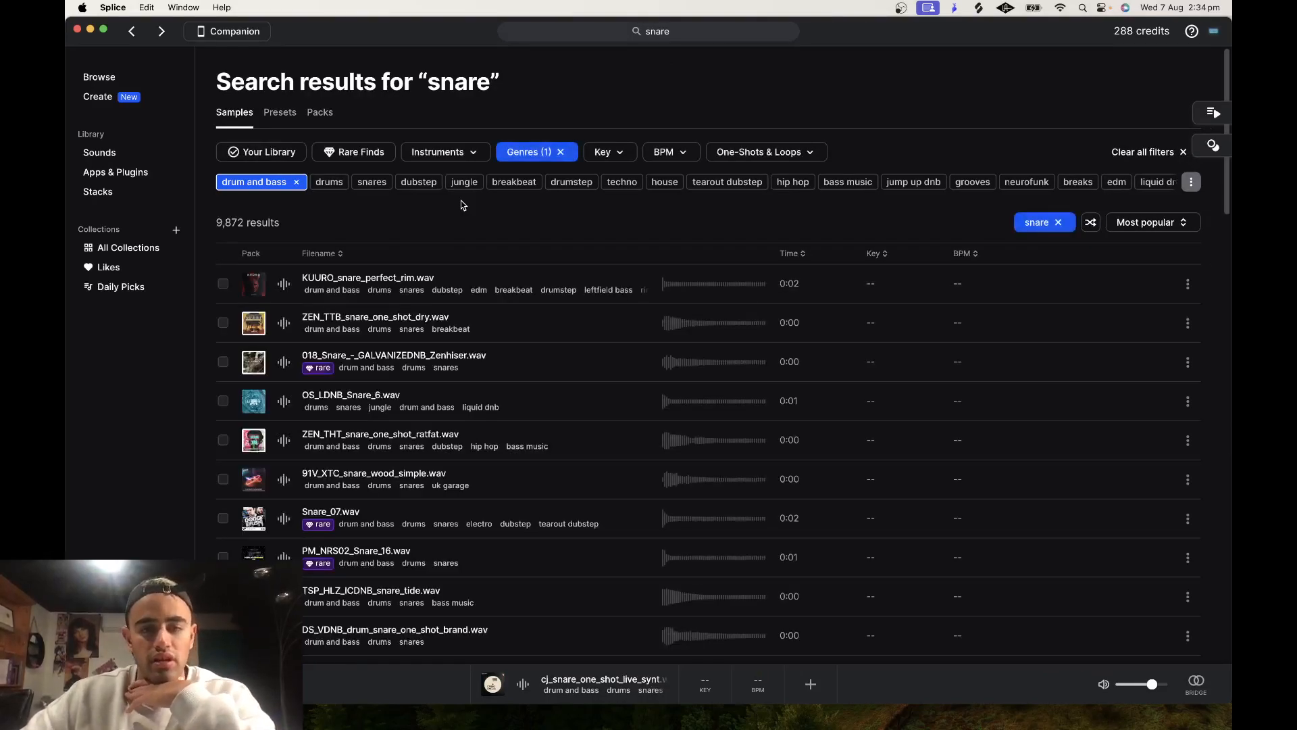
Step: Audition snares on the following results page, from ZEN_THT_snare_one_shot_ratfat.wav to WDH_SNARE01.wav
click(283, 440)
scroll(283, 527, down, 2)
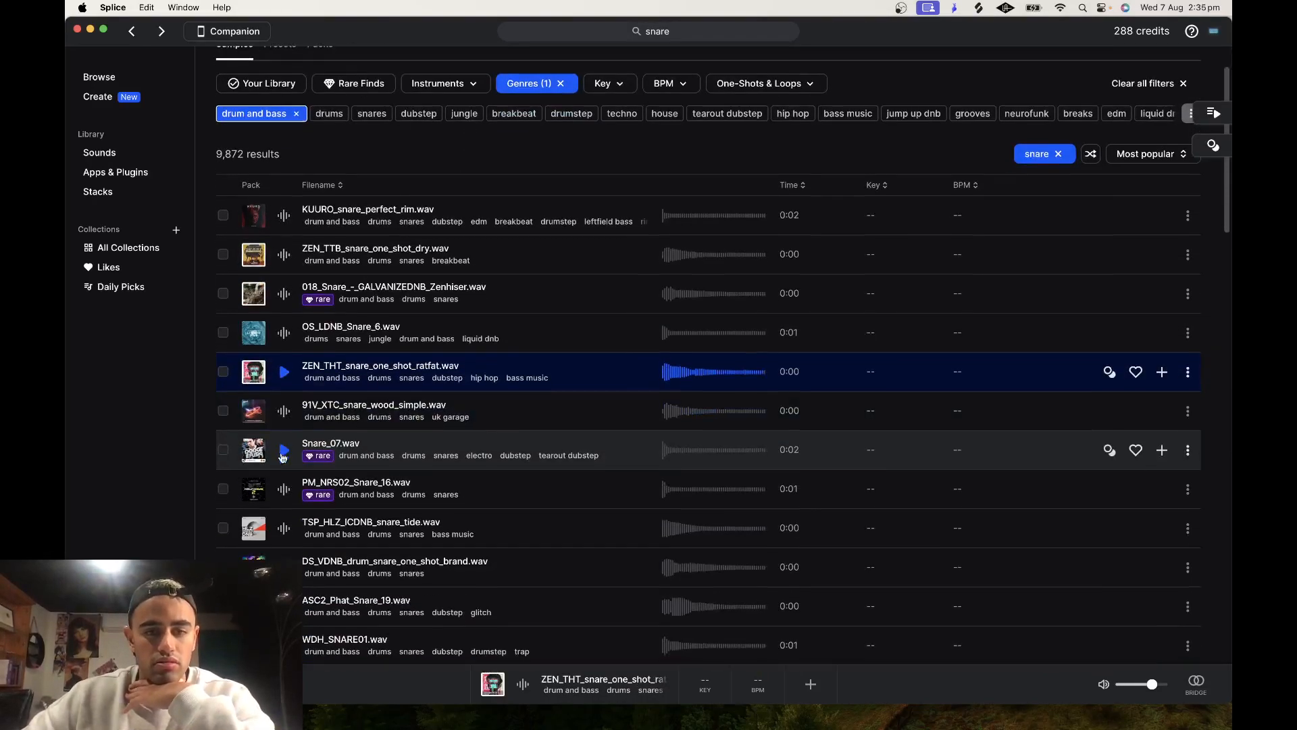
click(286, 530)
scroll(289, 533, down, 1)
click(289, 525)
key(Down)
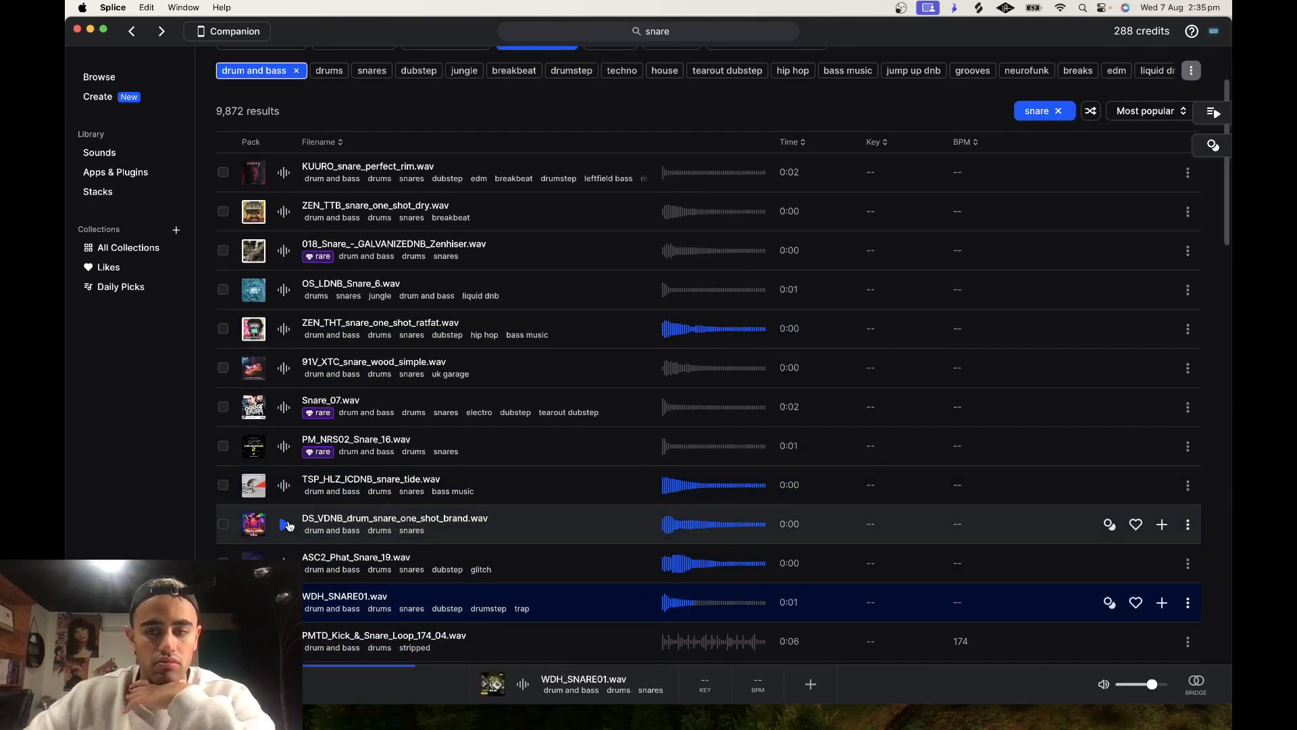
scroll(287, 525, down, 1)
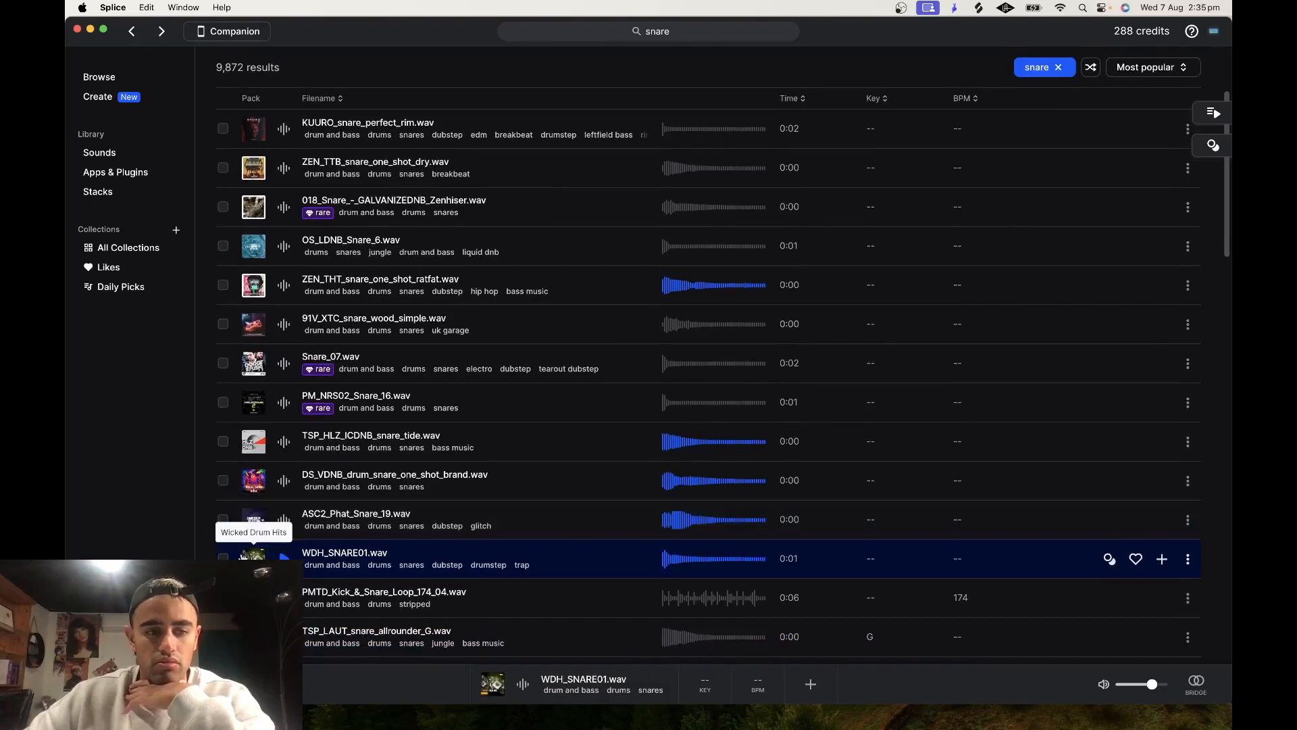
Step: Replay WDH_SNARE01.wav, download it for one credit, copy it to the clipboard and return to Ableton Live
click(376, 601)
key(Up)
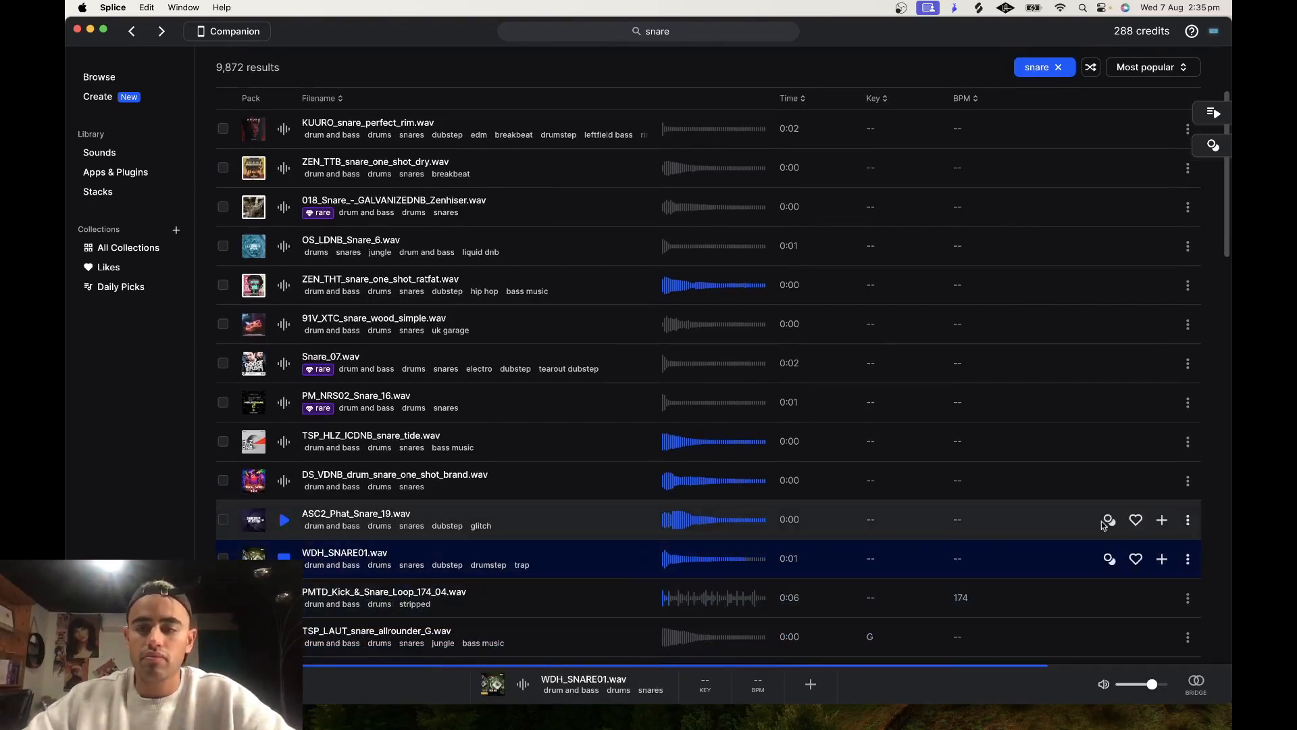
scroll(1167, 572, down, 1)
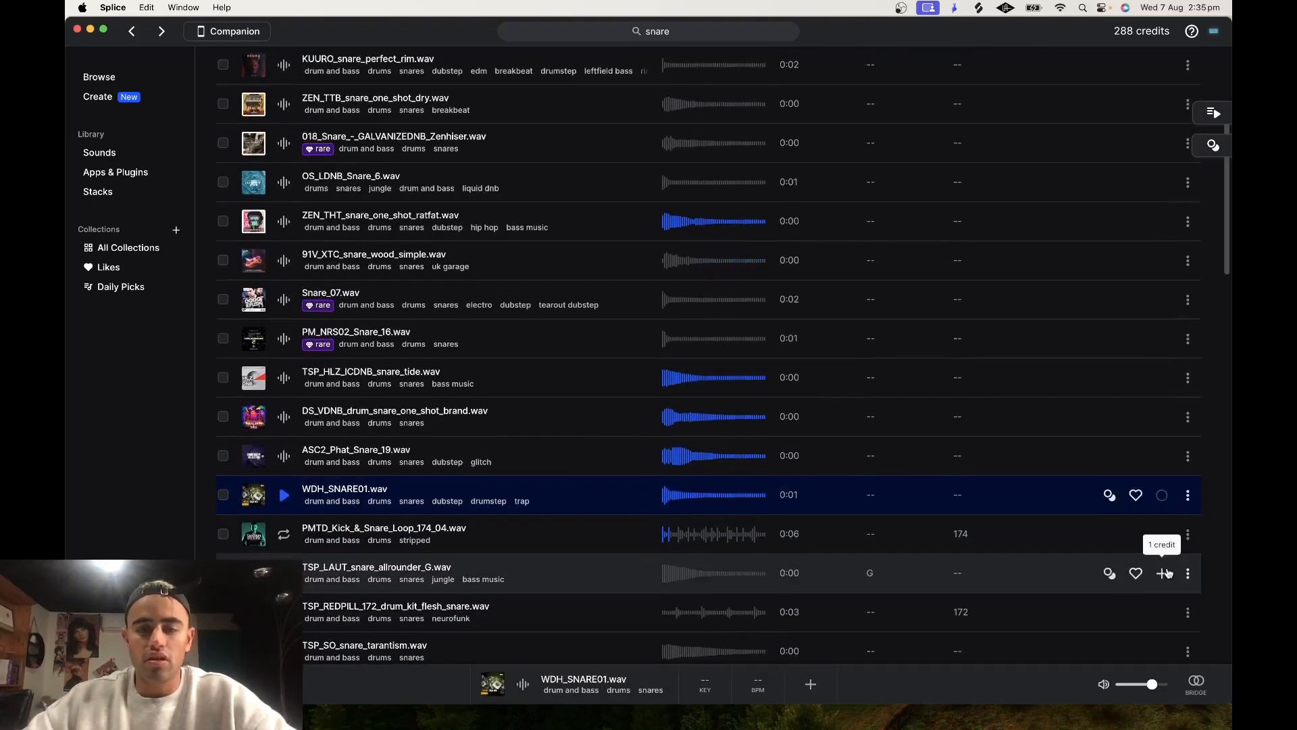
click(1187, 501)
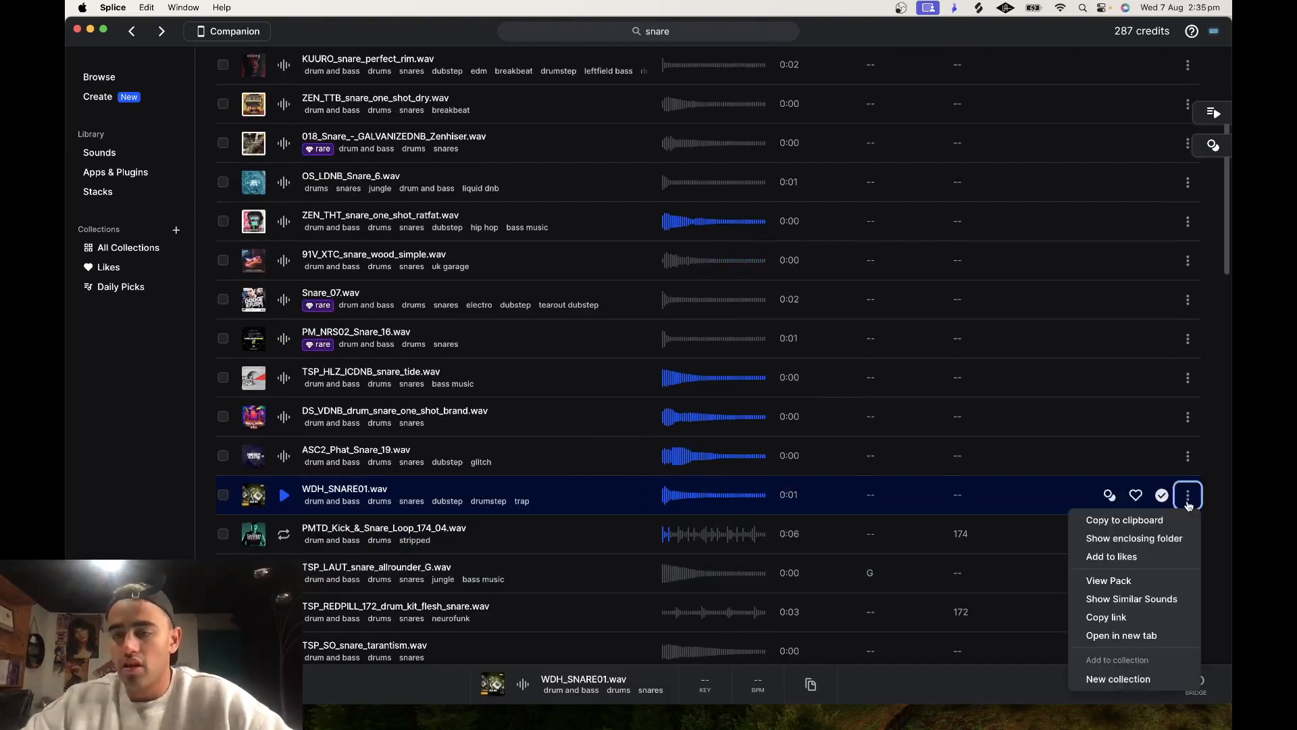
click(1137, 520)
key(super+Tab)
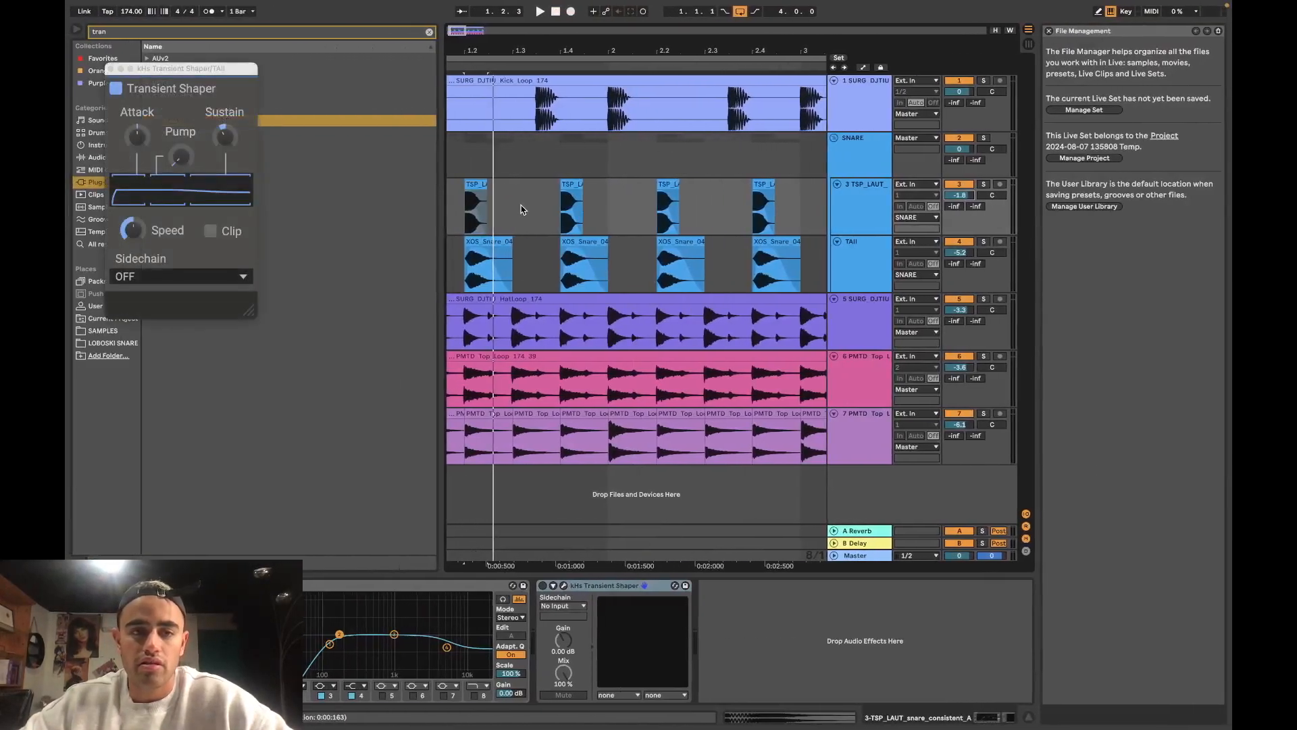
Step: Close the Transient Shaper window, paste WDH_SNARE01 at the first TSP_LAUT hit and play it in the mix
click(113, 69)
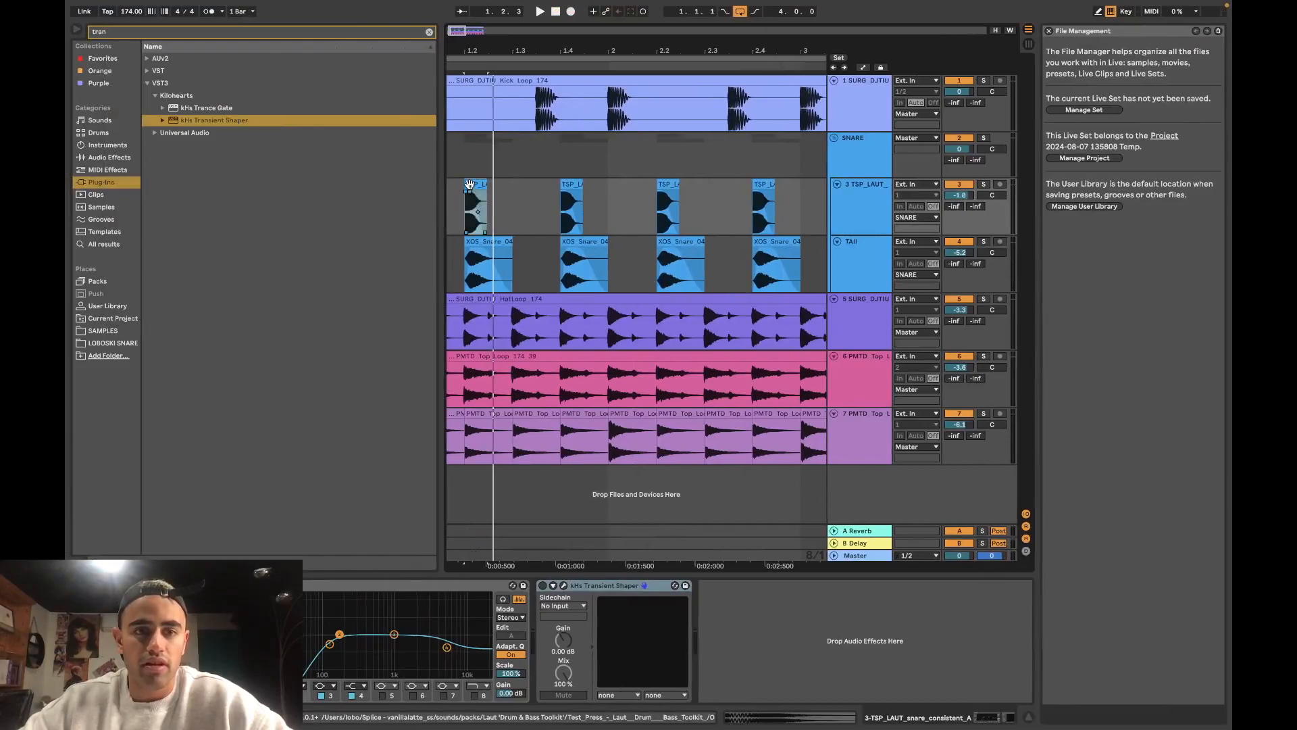
key(super+v)
key(space)
scroll(476, 178, down, 3)
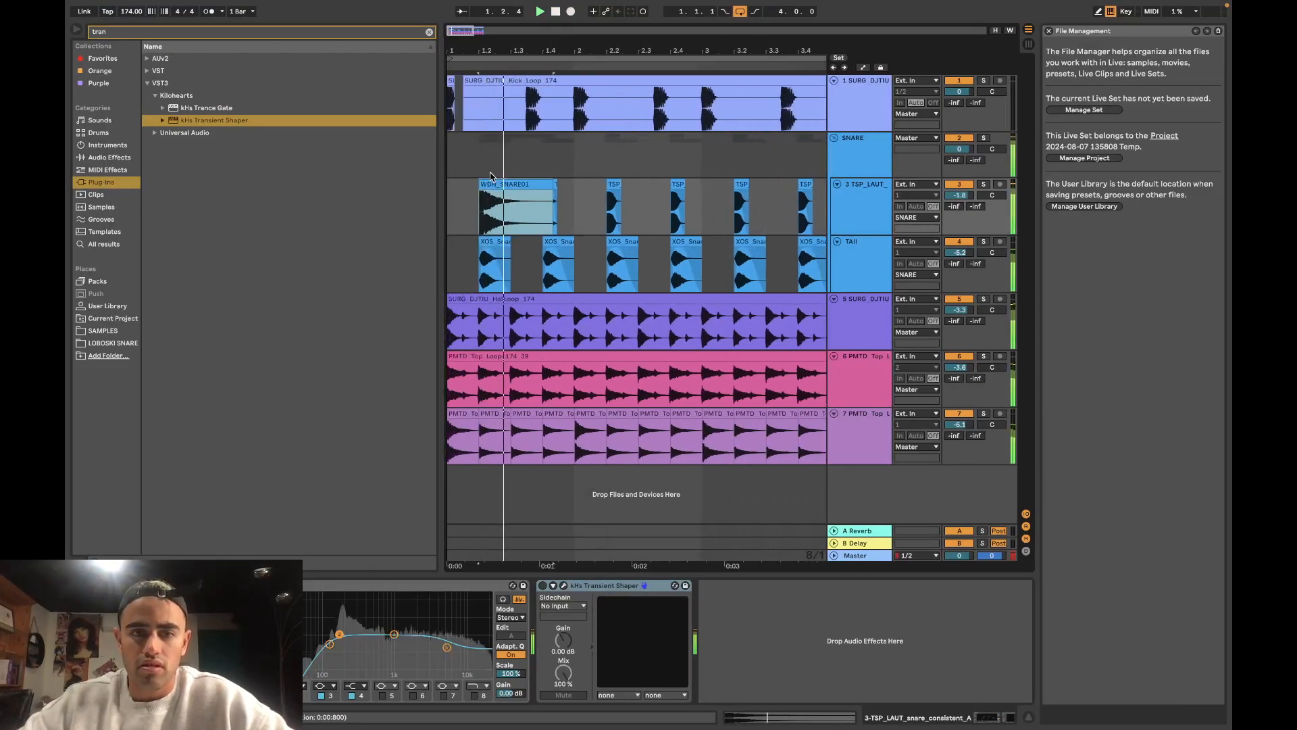
Step: Set the arrangement grid to 1/8, trim the WDH_SNARE01 clip to end at beat 1.3 and play it with the other tracks
scroll(476, 179, up, 5)
right_click(587, 155)
click(622, 262)
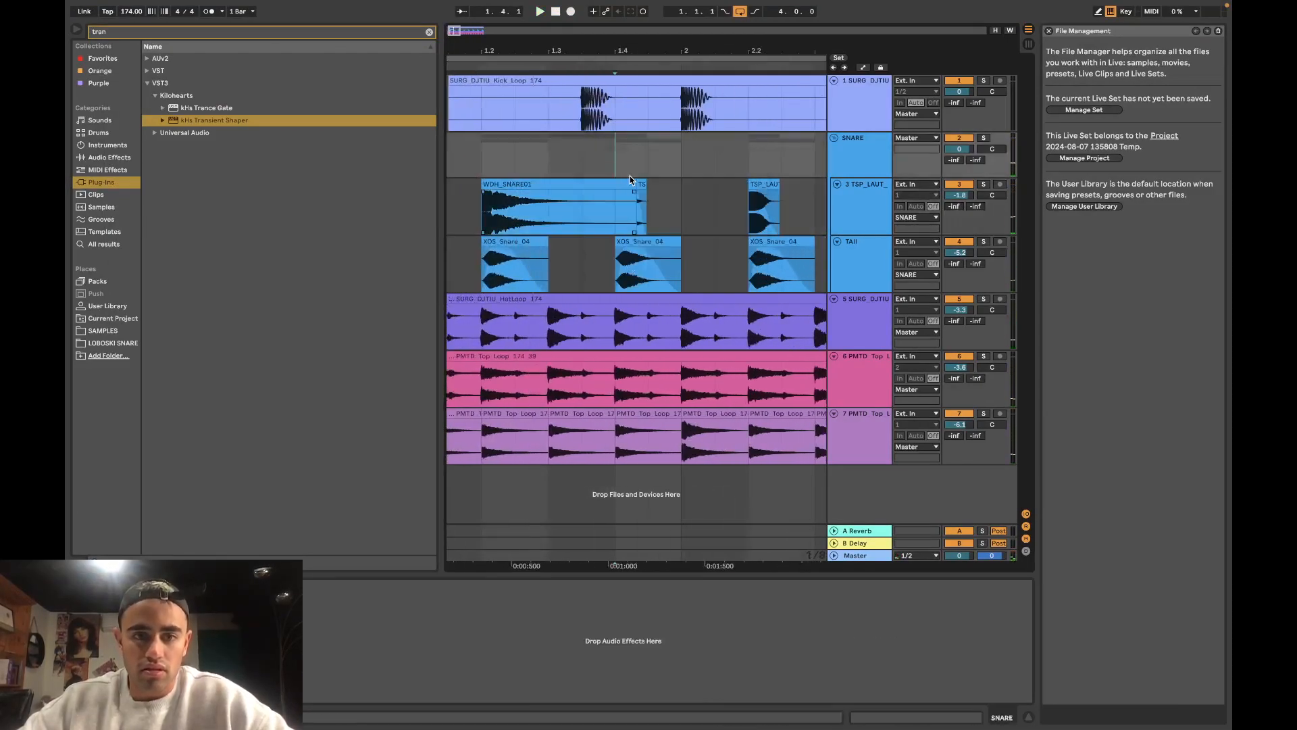
drag(642, 203, 514, 221)
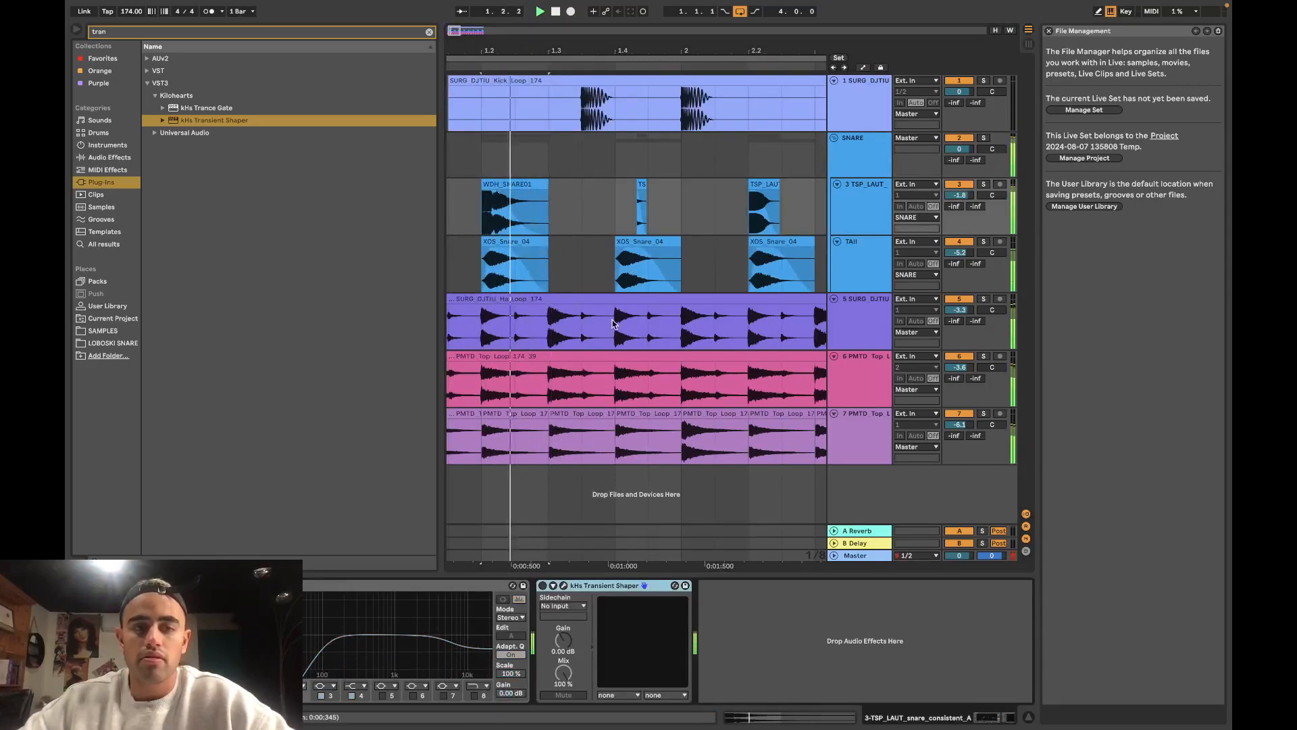
click(216, 585)
scroll(513, 335, down, 5)
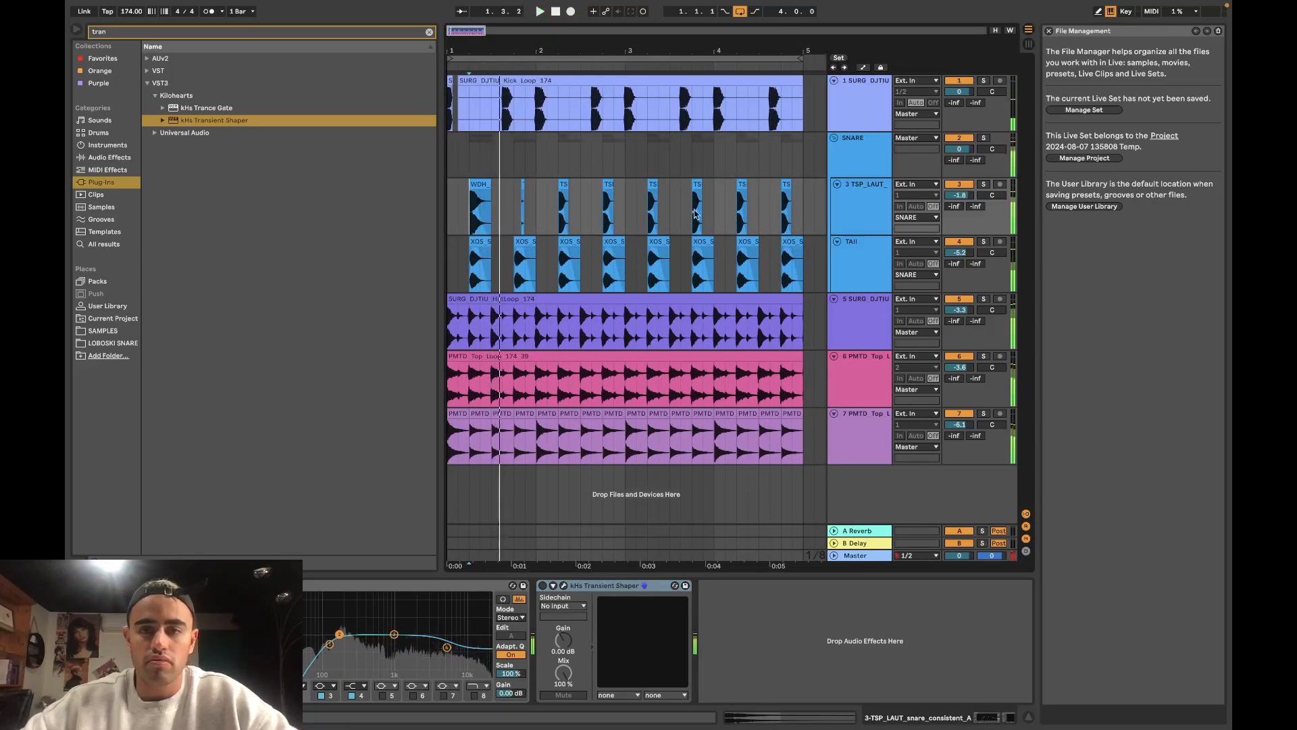
key(space)
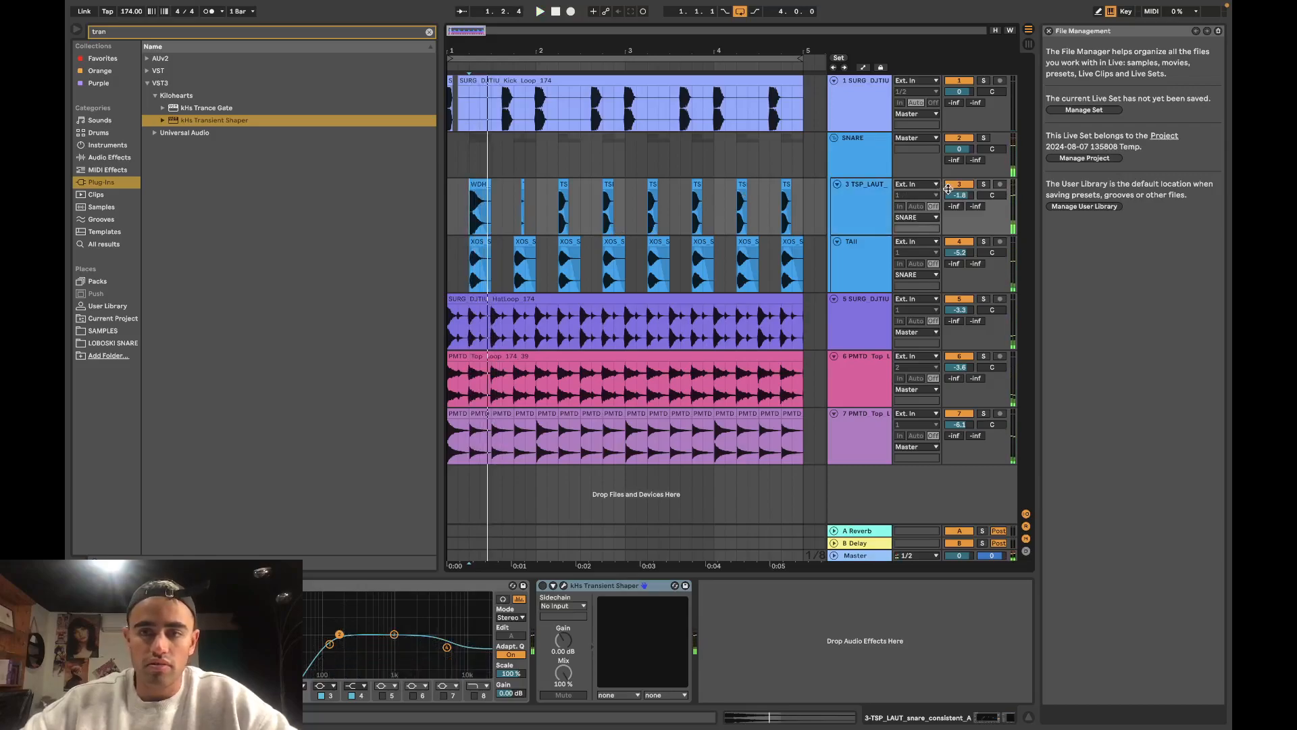
Step: Search all browser results for "snare" and audition the TSP_SO fess and lezginka samples
click(430, 33)
text(snare)
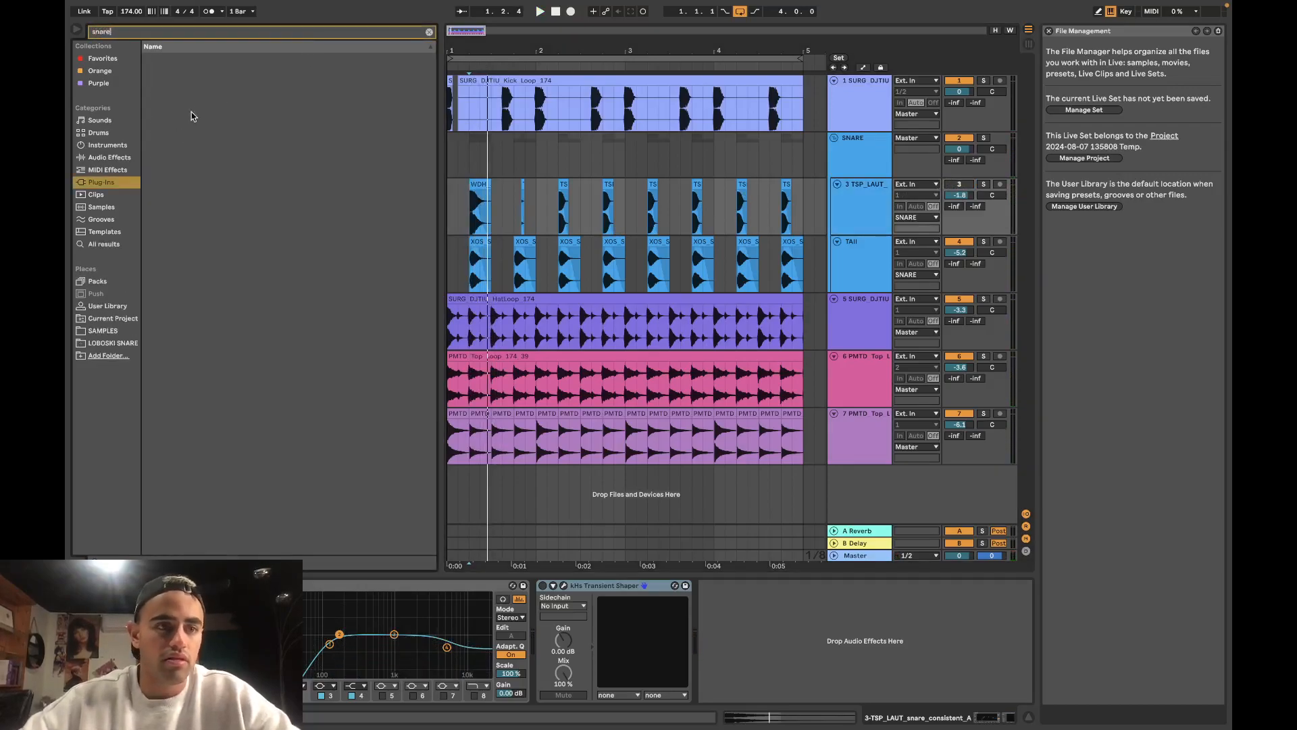
click(123, 244)
scroll(187, 338, down, 10)
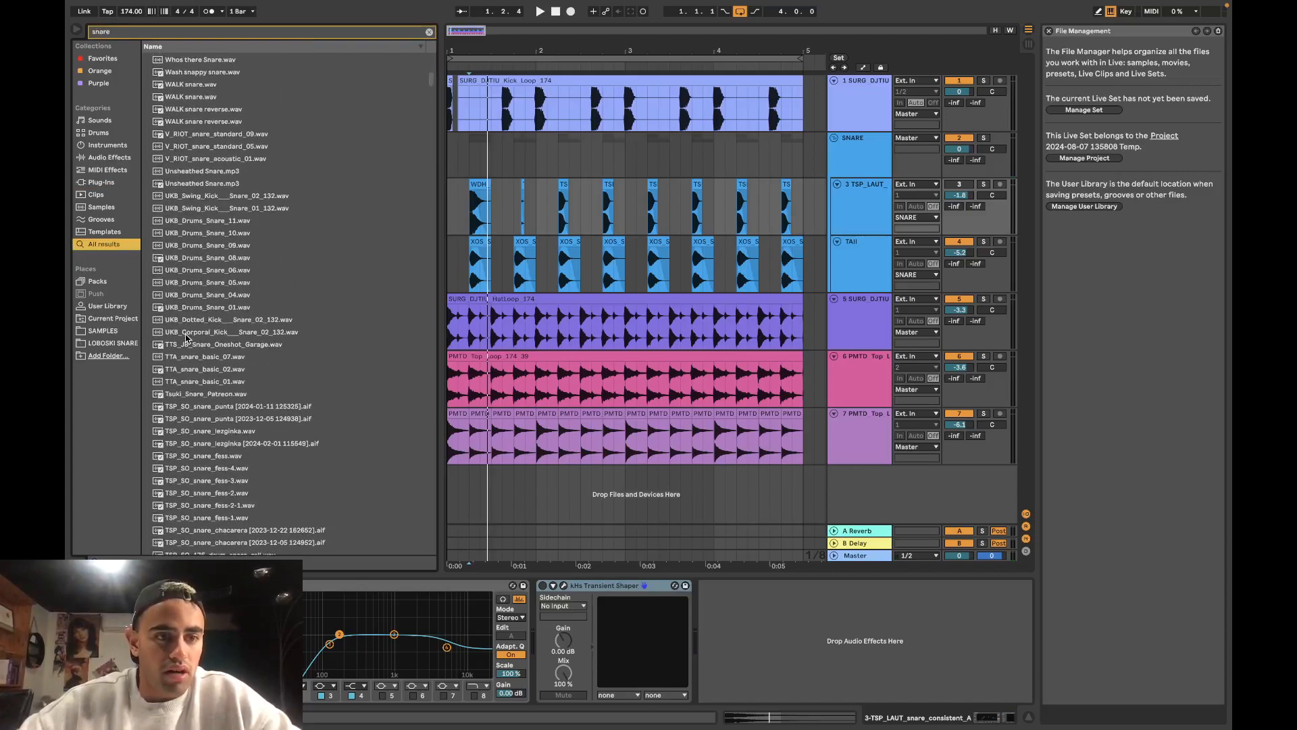
scroll(217, 310, down, 5)
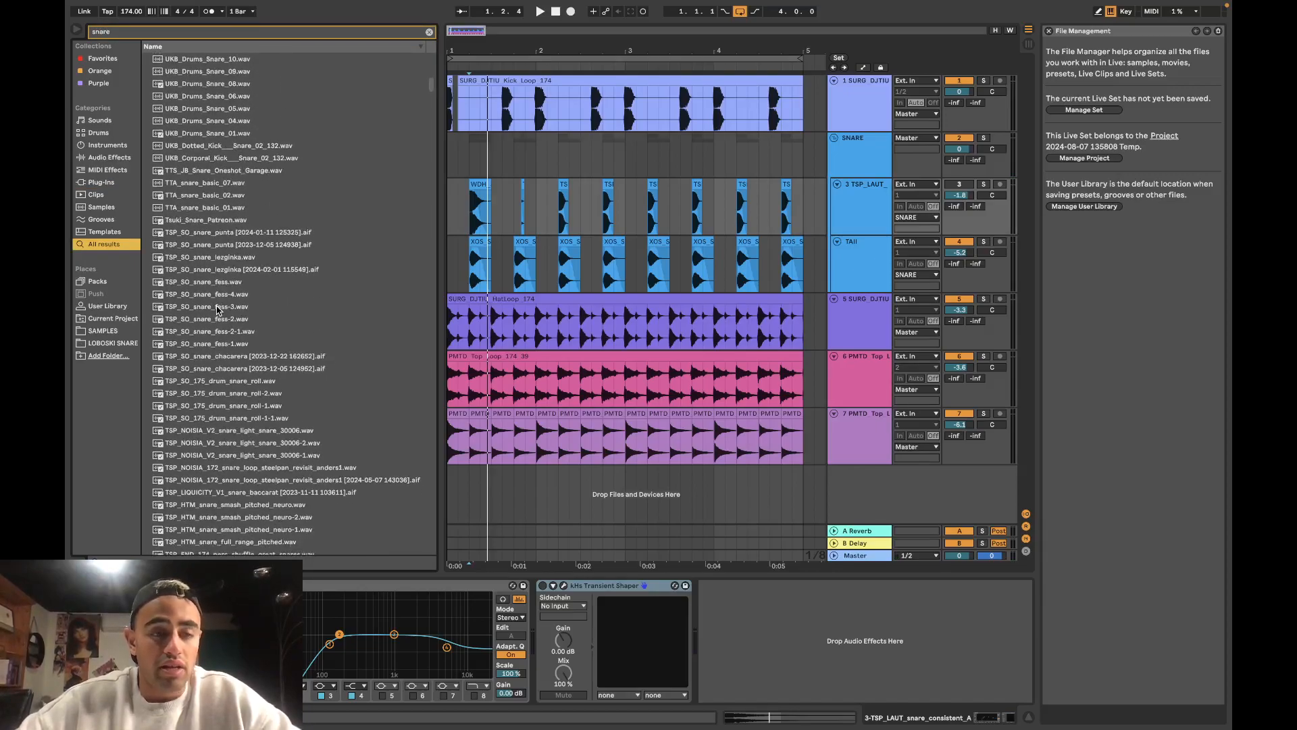
click(217, 307)
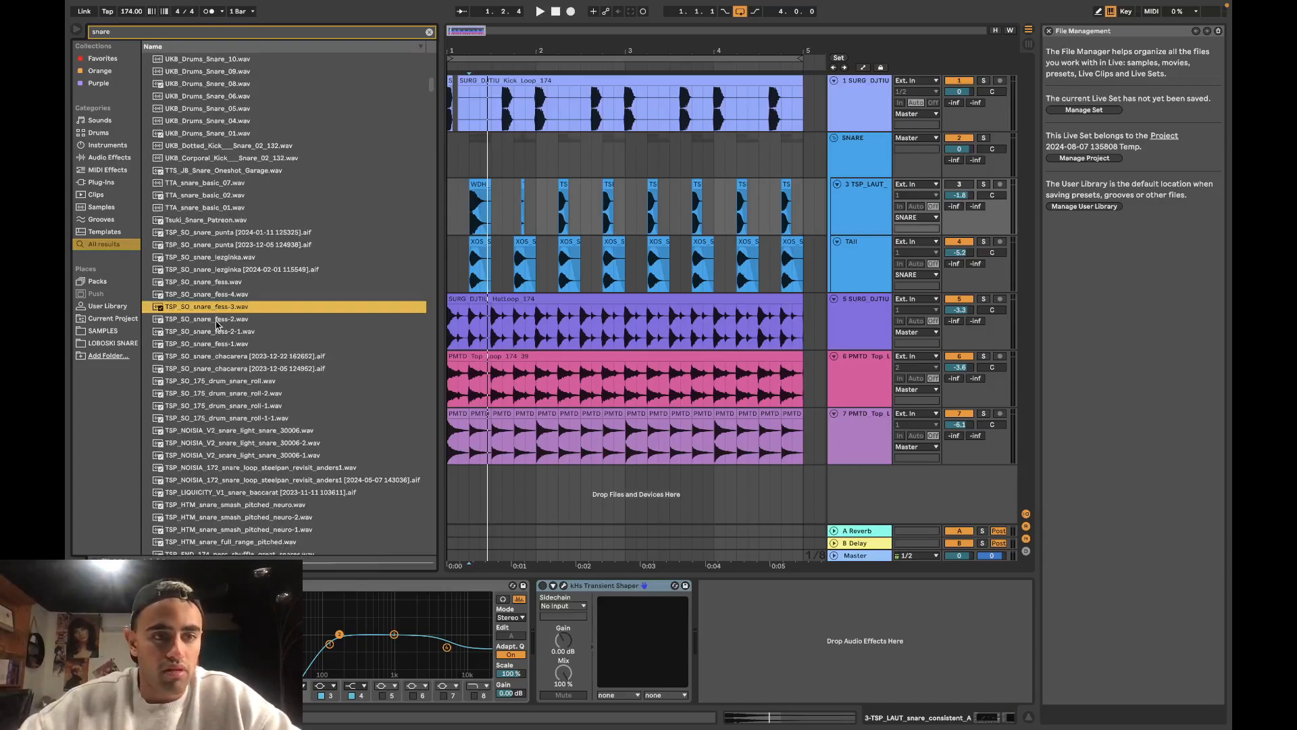
click(230, 282)
click(237, 268)
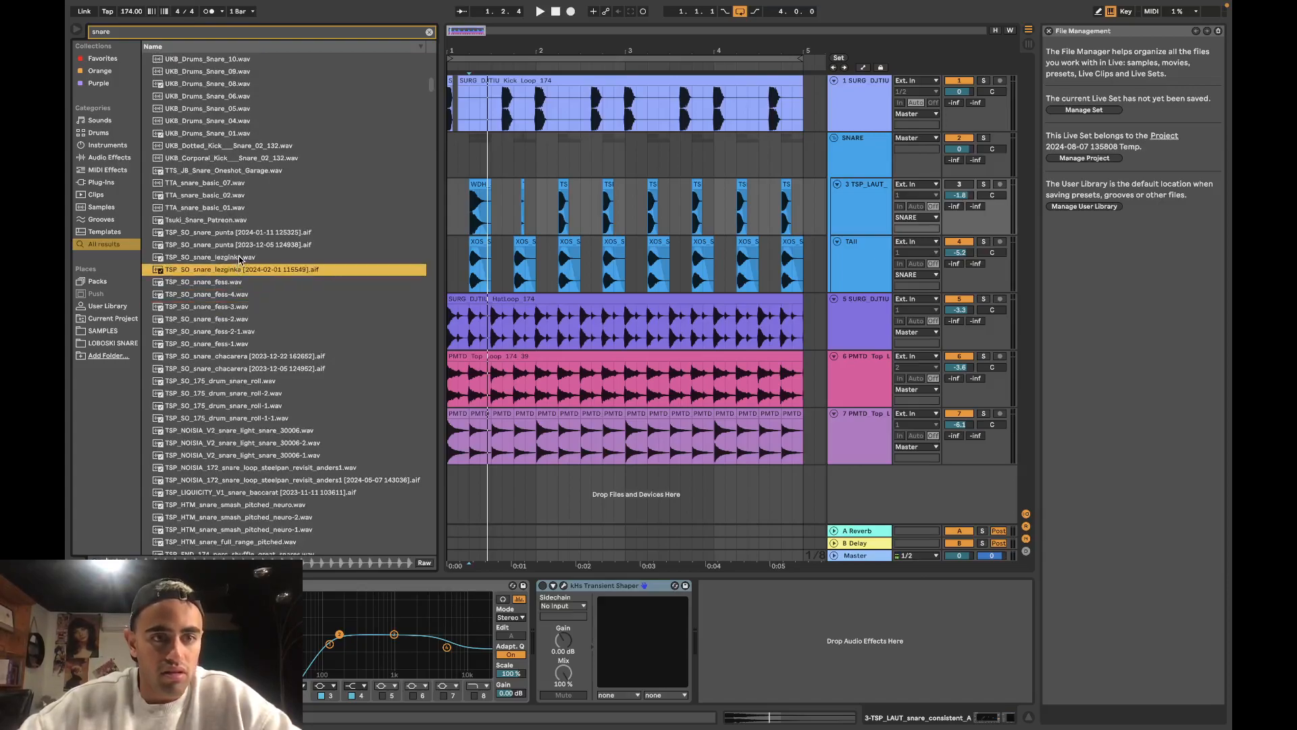
drag(430, 240, 544, 209)
key(space)
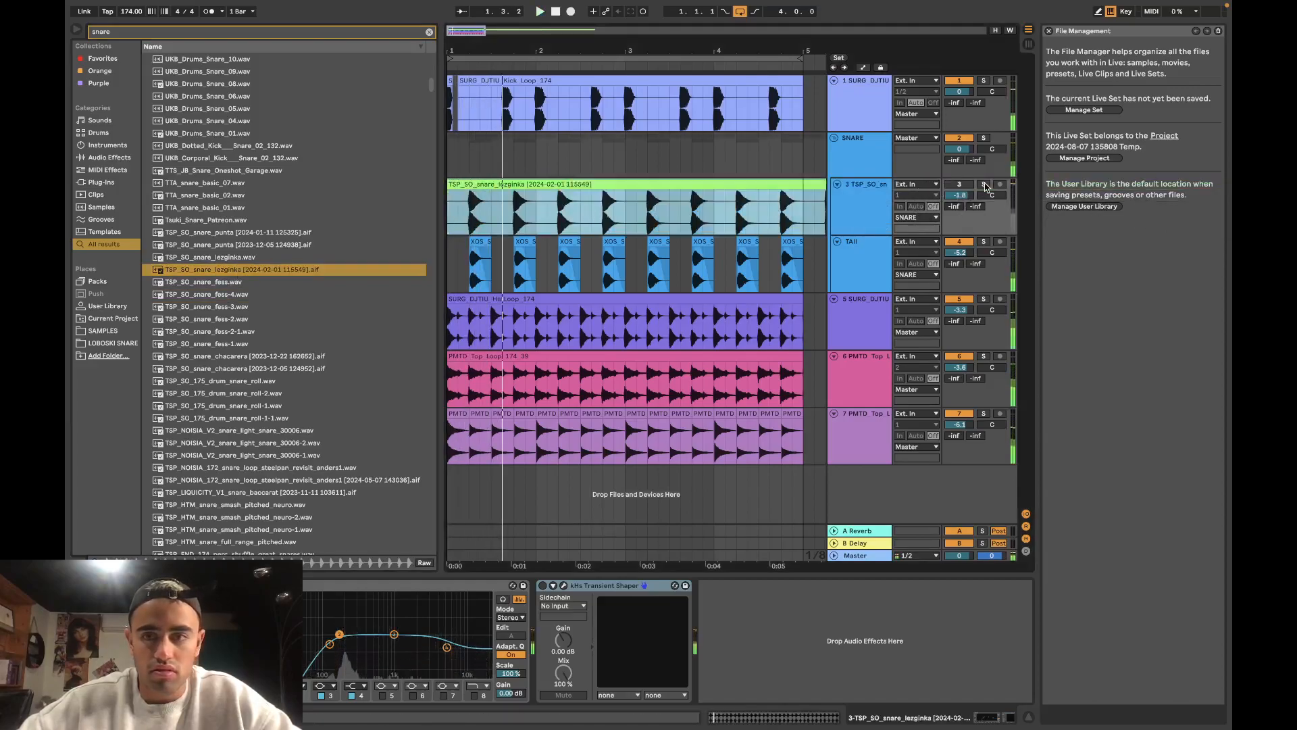
click(564, 184)
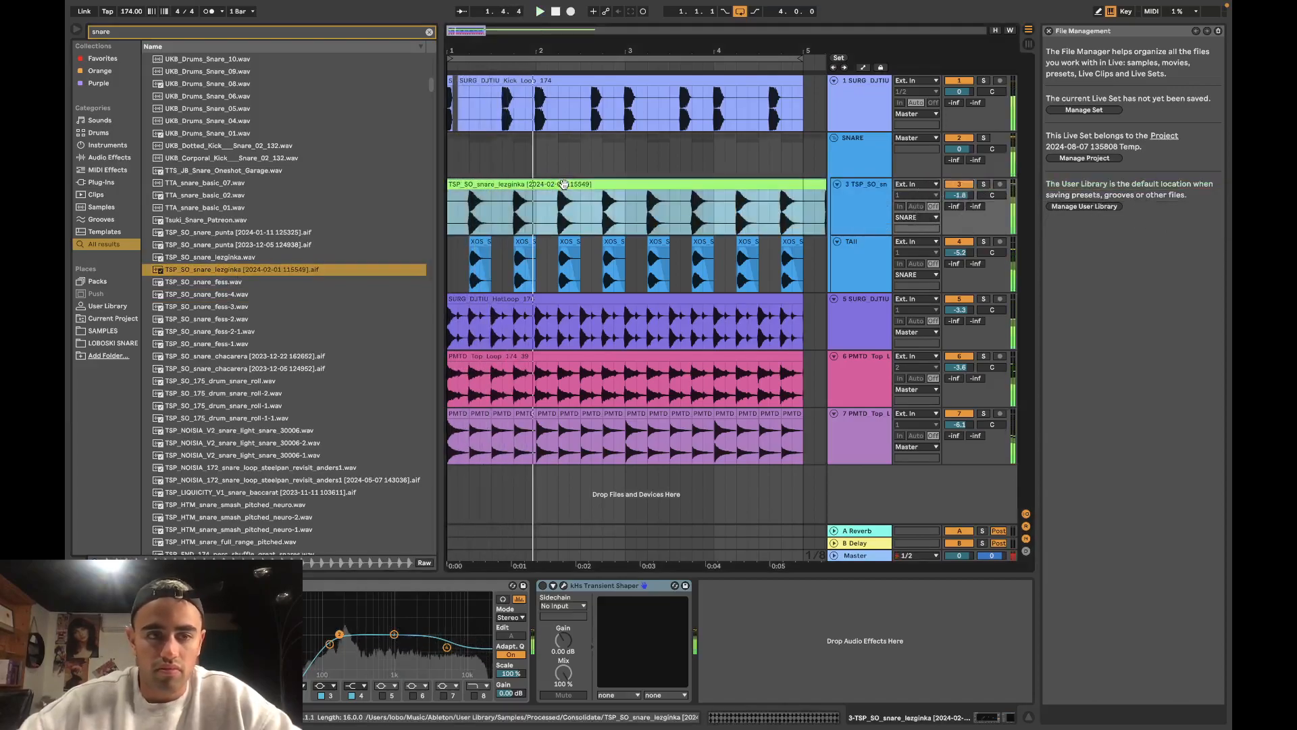
key(Delete)
Step: Audition further snare samples in the browser down to SURG_SIENTELO_Oneshots_Snare.wav
click(223, 418)
click(207, 393)
click(217, 344)
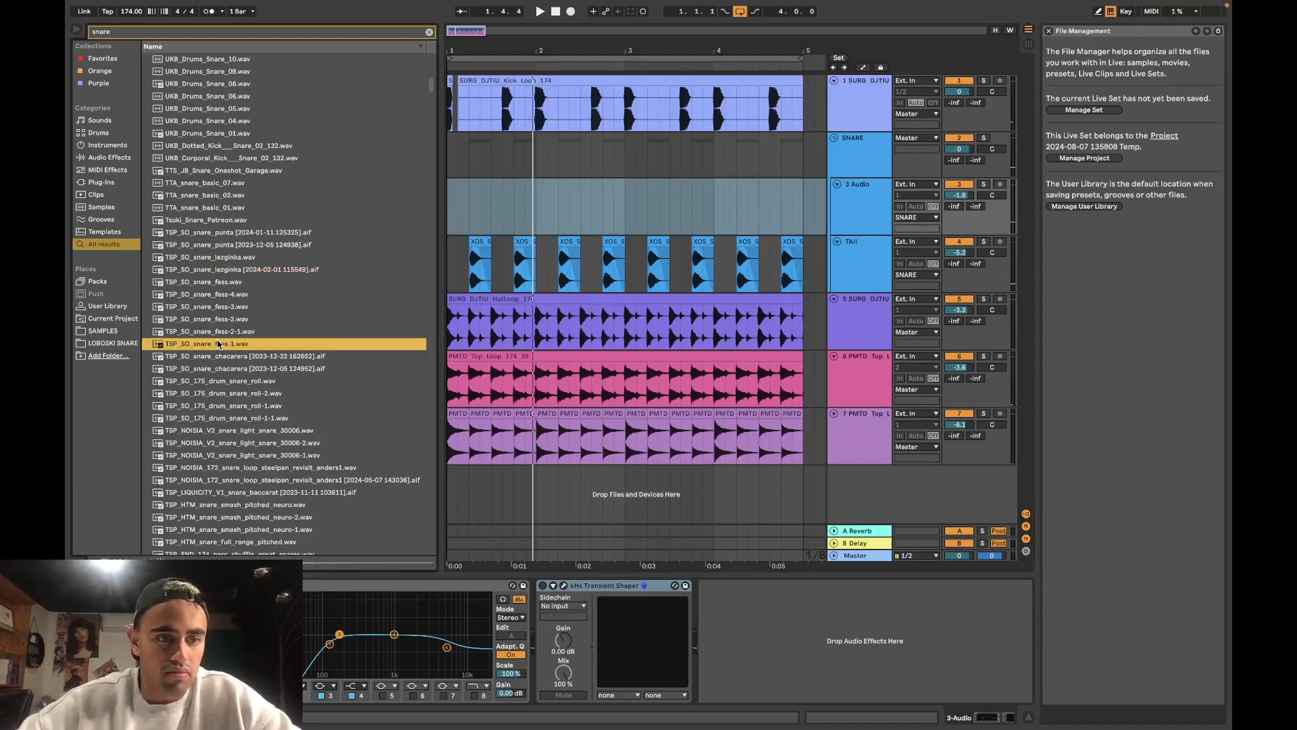
click(217, 494)
key(Down)
key(Down)
key(Down)
key(Down)
key(Down)
key(Down)
key(Down)
key(Down)
key(Down)
key(Down)
key(Down)
key(Down)
key(Down)
key(Down)
key(Down)
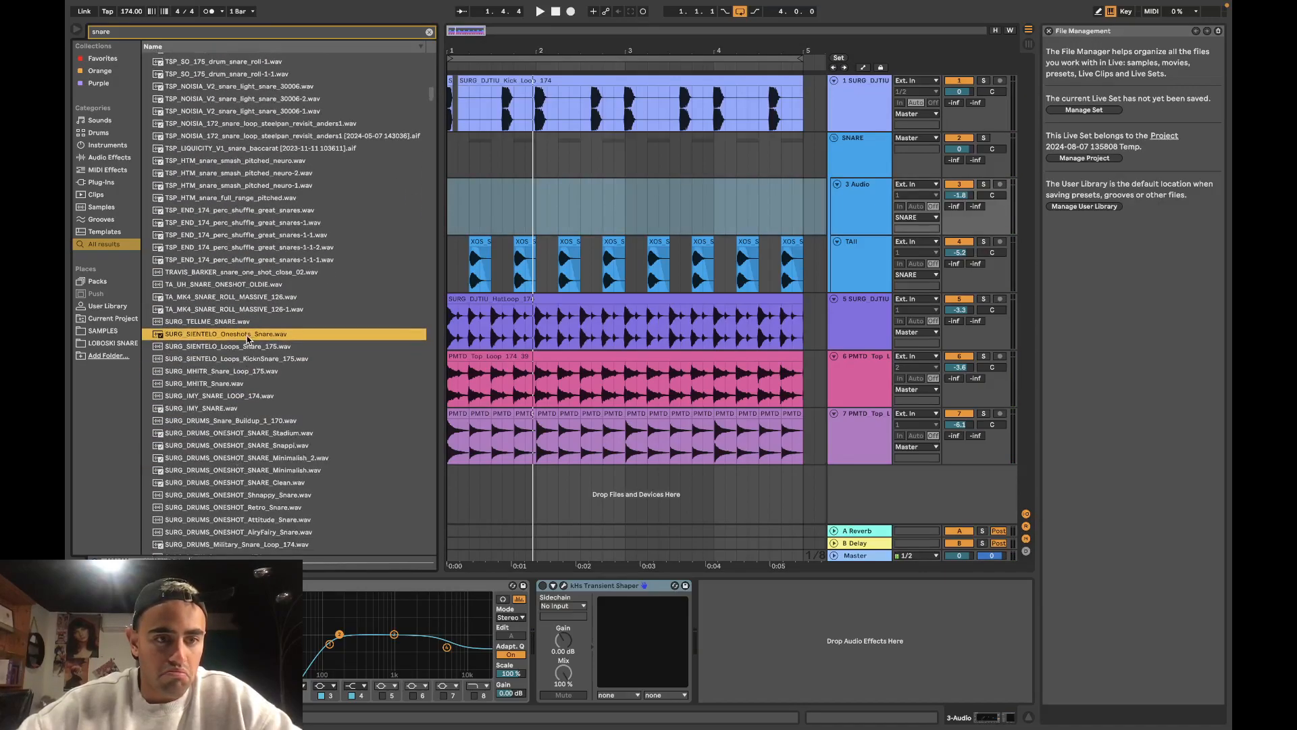
Step: Place SURG_SIENTELO_Oneshots_Snare.wav at beat 1.2 on the first snare layer and duplicate the first half bar across the four bars
drag(271, 328, 485, 201)
key(space)
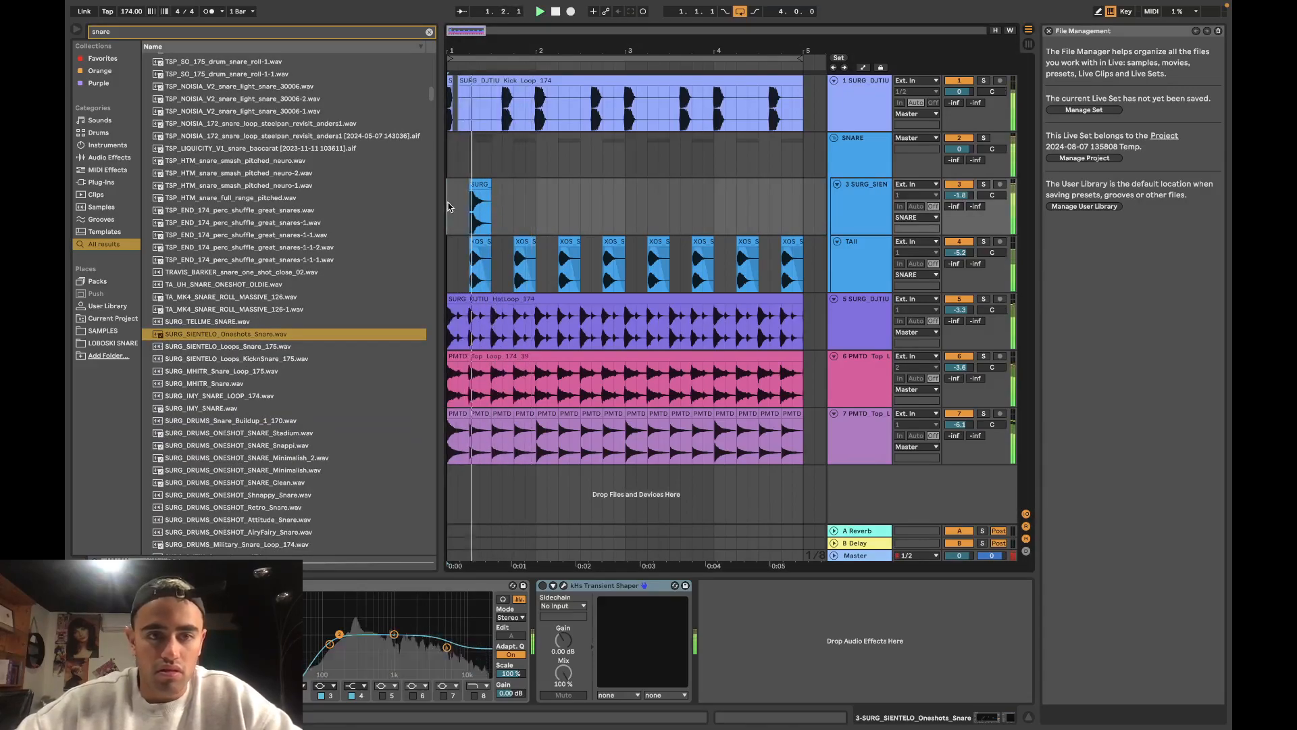
drag(449, 208, 488, 191)
key(space)
key(super+d)
key(super+d)
key(super+d)
key(super+d)
key(super+d)
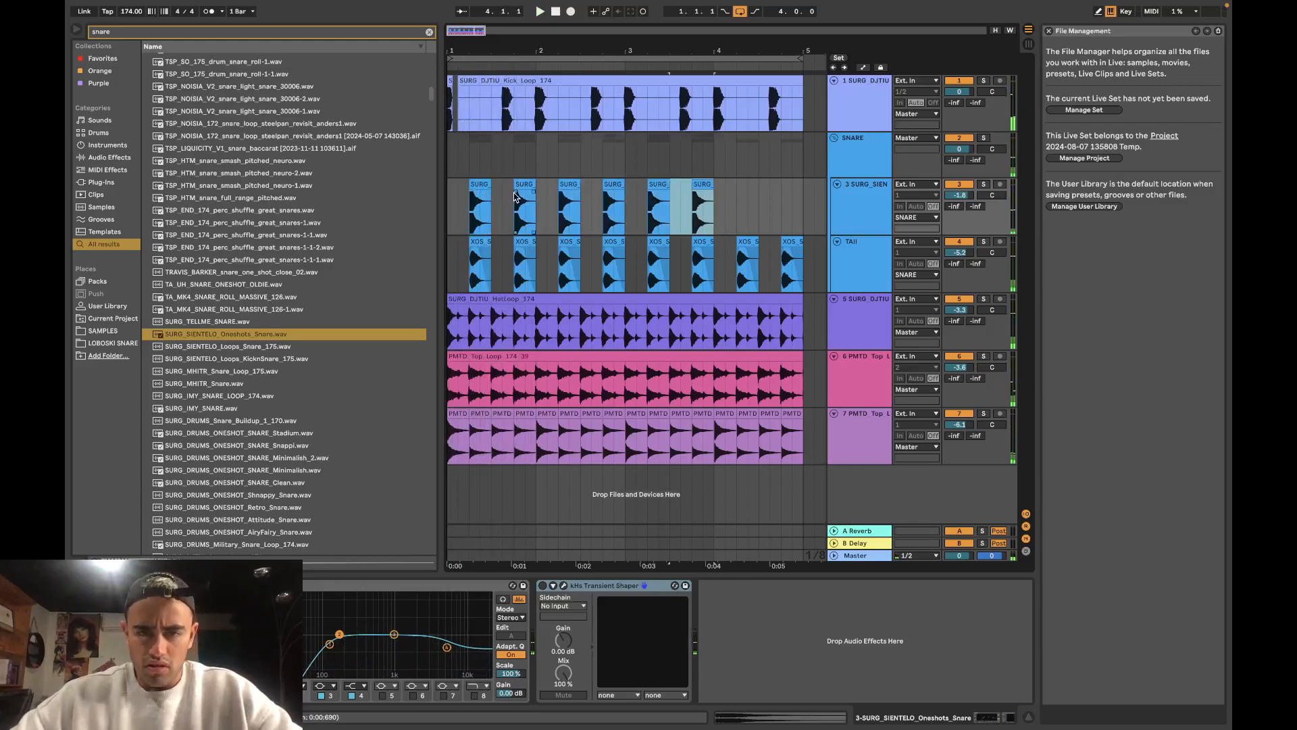
key(super+d)
key(super+d)
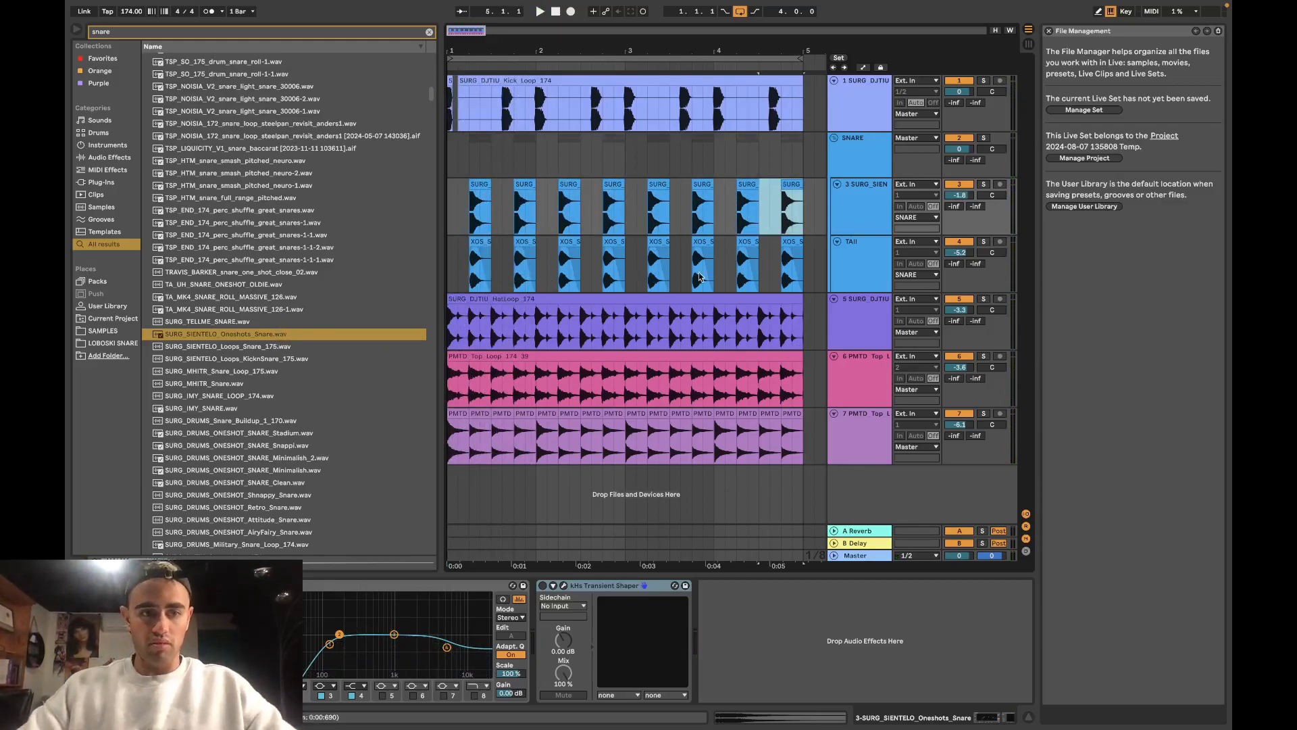
Step: Clear the browser search and select all four bars of the SNARE group with both its layers
click(429, 31)
drag(447, 277, 799, 178)
scroll(799, 178, left, 1)
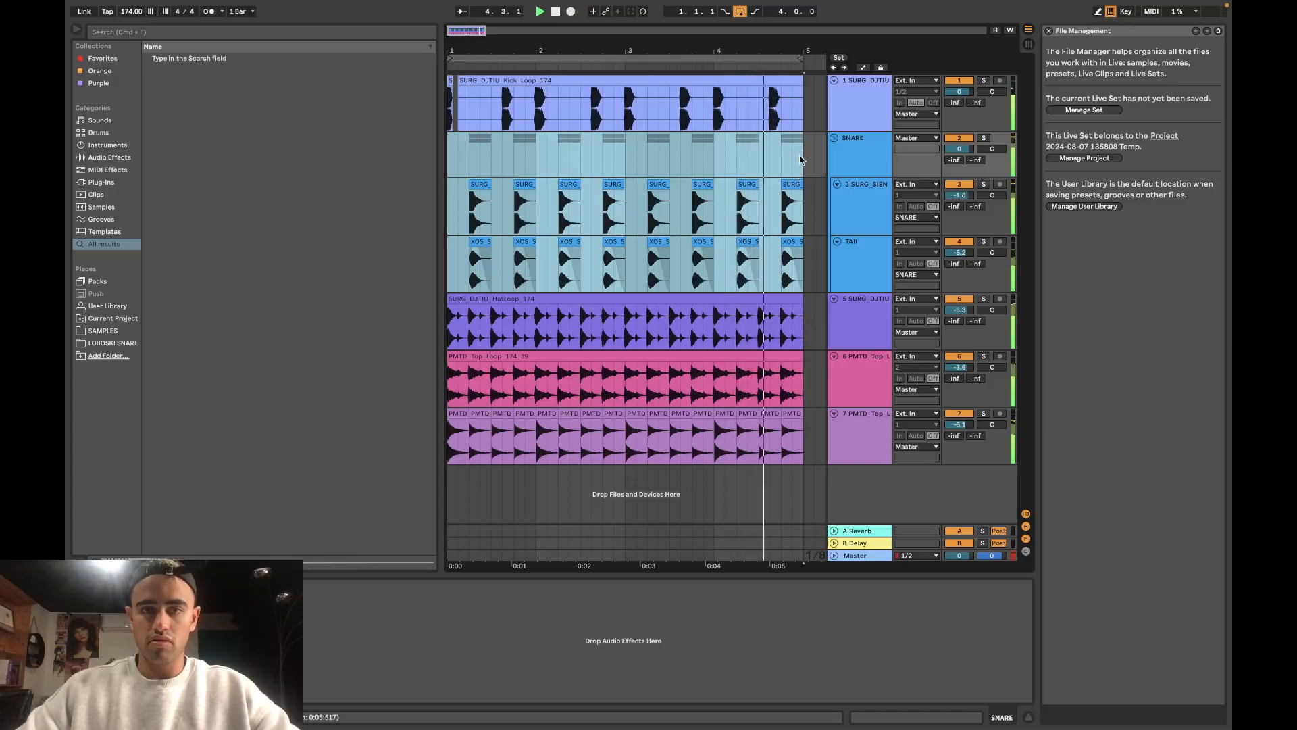
Step: Fold the SNARE group and select the kick loop track, with its first bar in close view
click(834, 137)
click(863, 112)
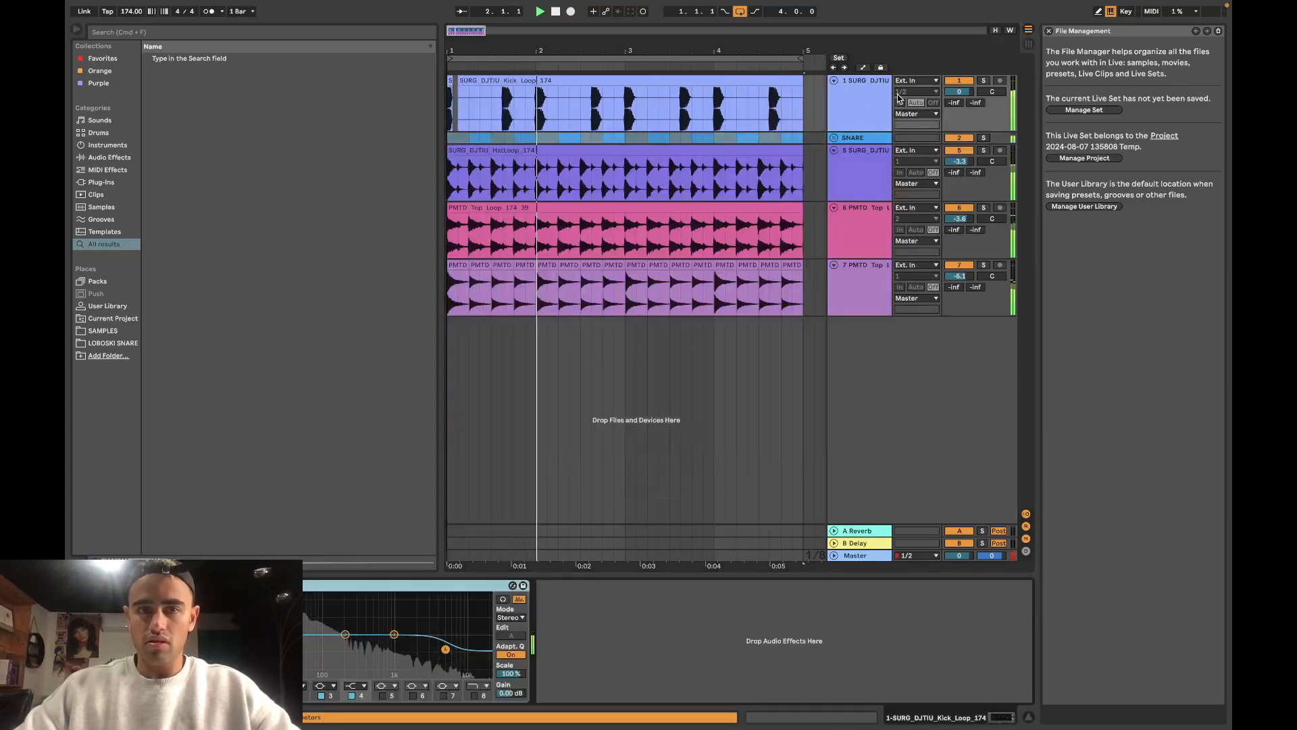
scroll(488, 127, up, 5)
scroll(487, 127, left, 3)
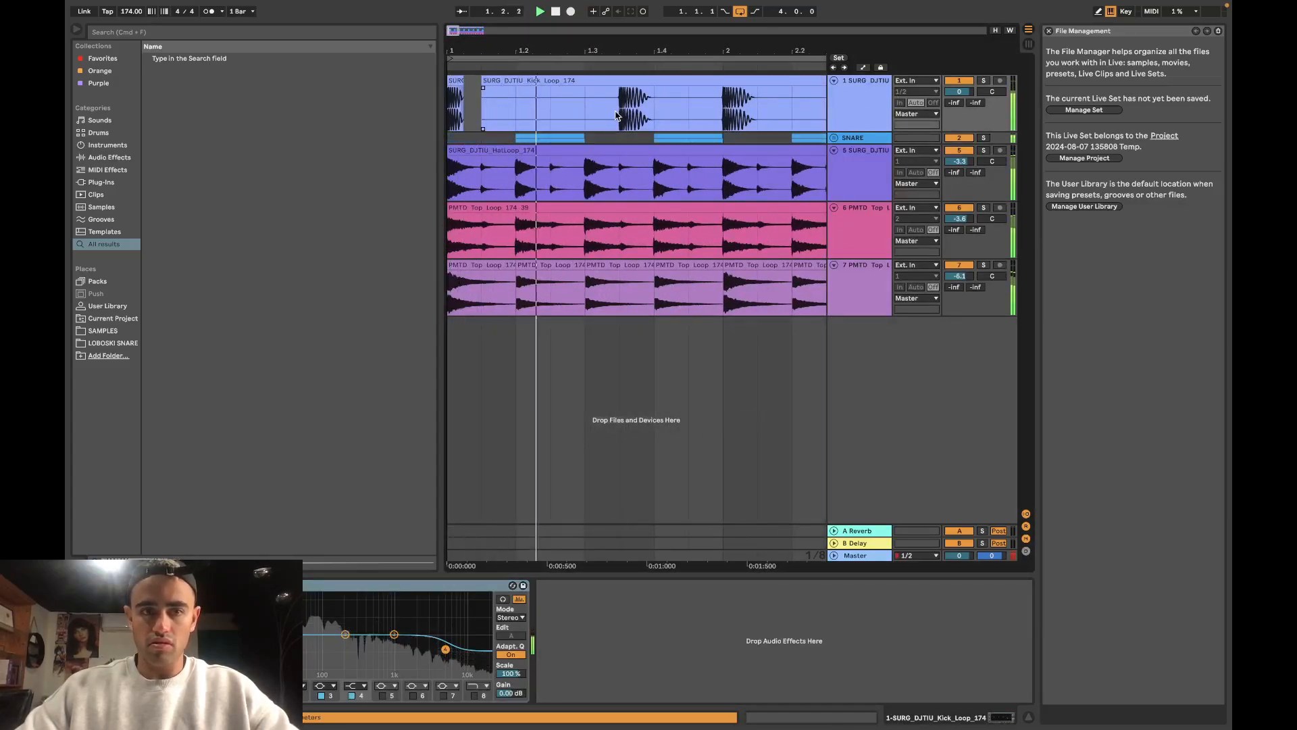
Step: Unfold the SNARE group, add the missing one-shot hit at beat 4.4, and set the one-shot layer's volume to -3.5 dB
click(834, 138)
scroll(646, 229, down, 3)
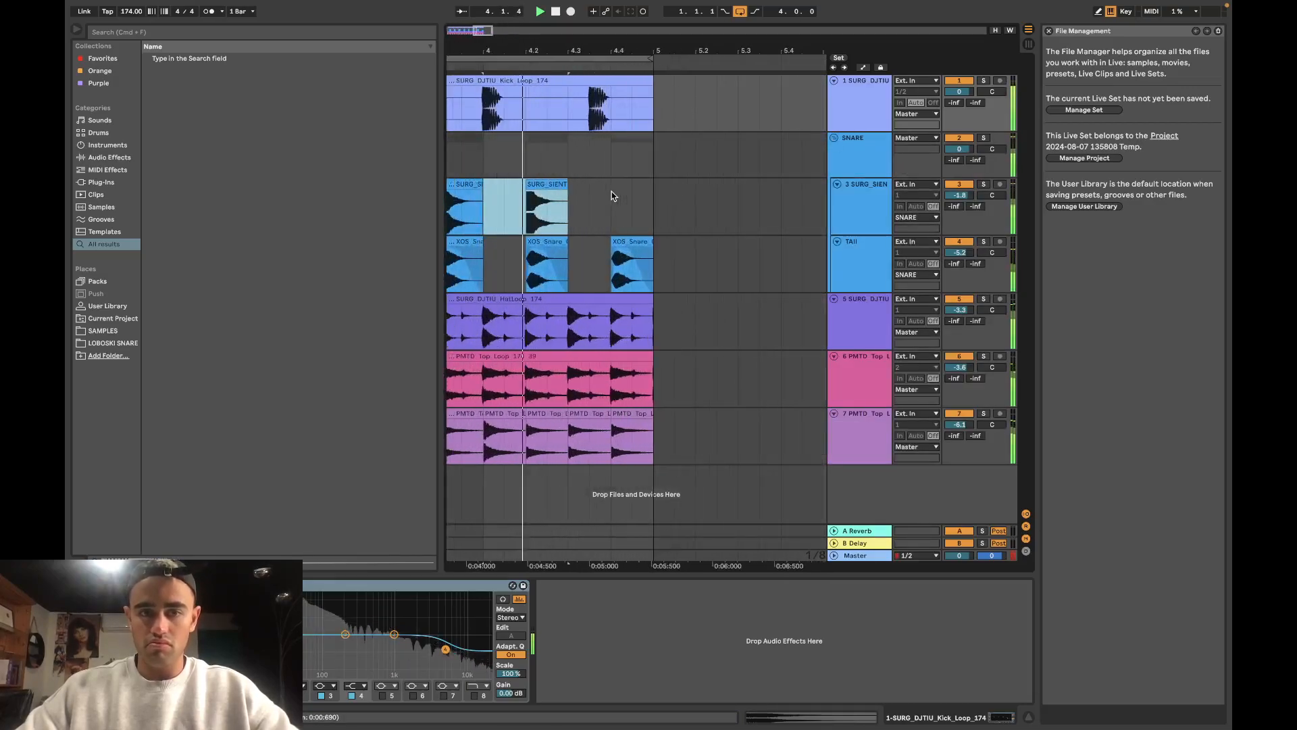
click(605, 196)
scroll(607, 196, down, 3)
key(Delete)
click(582, 185)
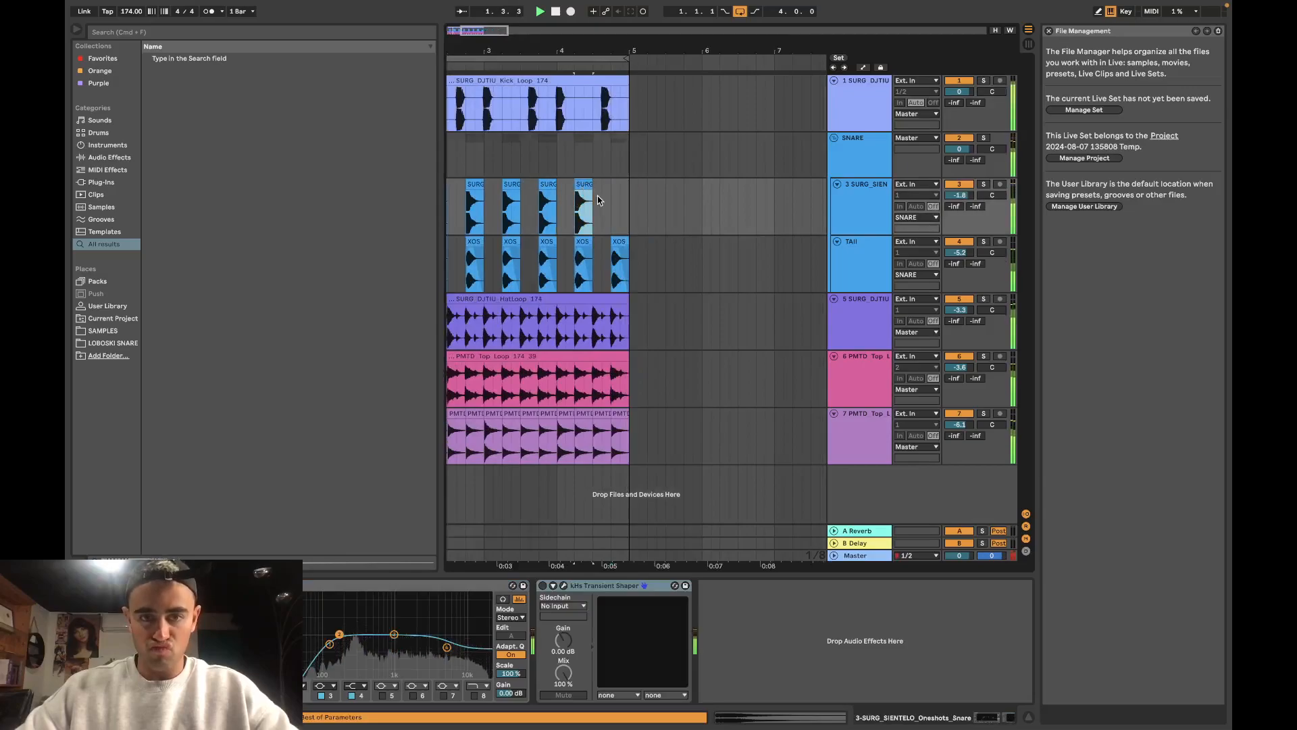
scroll(610, 204, left, 1)
drag(960, 197, 960, 207)
key(space)
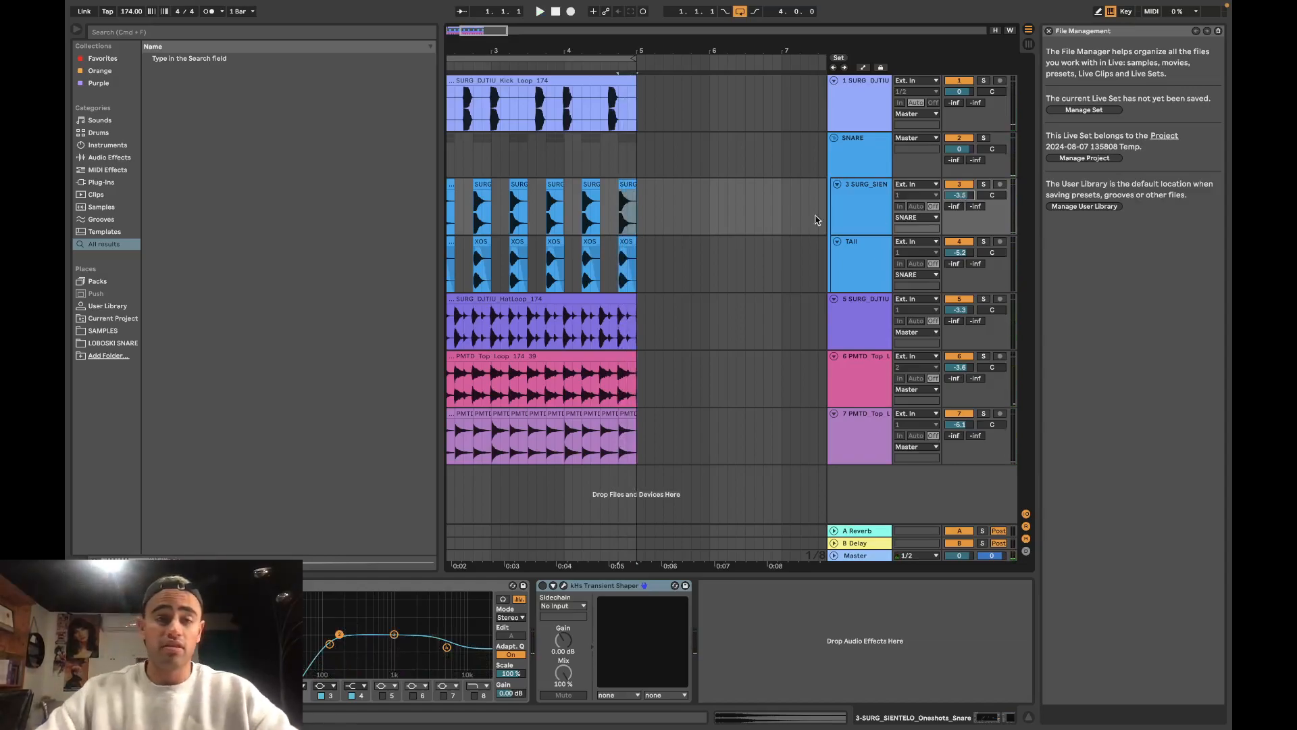
Step: Set the arrangement's fixed grid to 8 Bars and solo the SNARE group during playback
scroll(540, 154, left, 3)
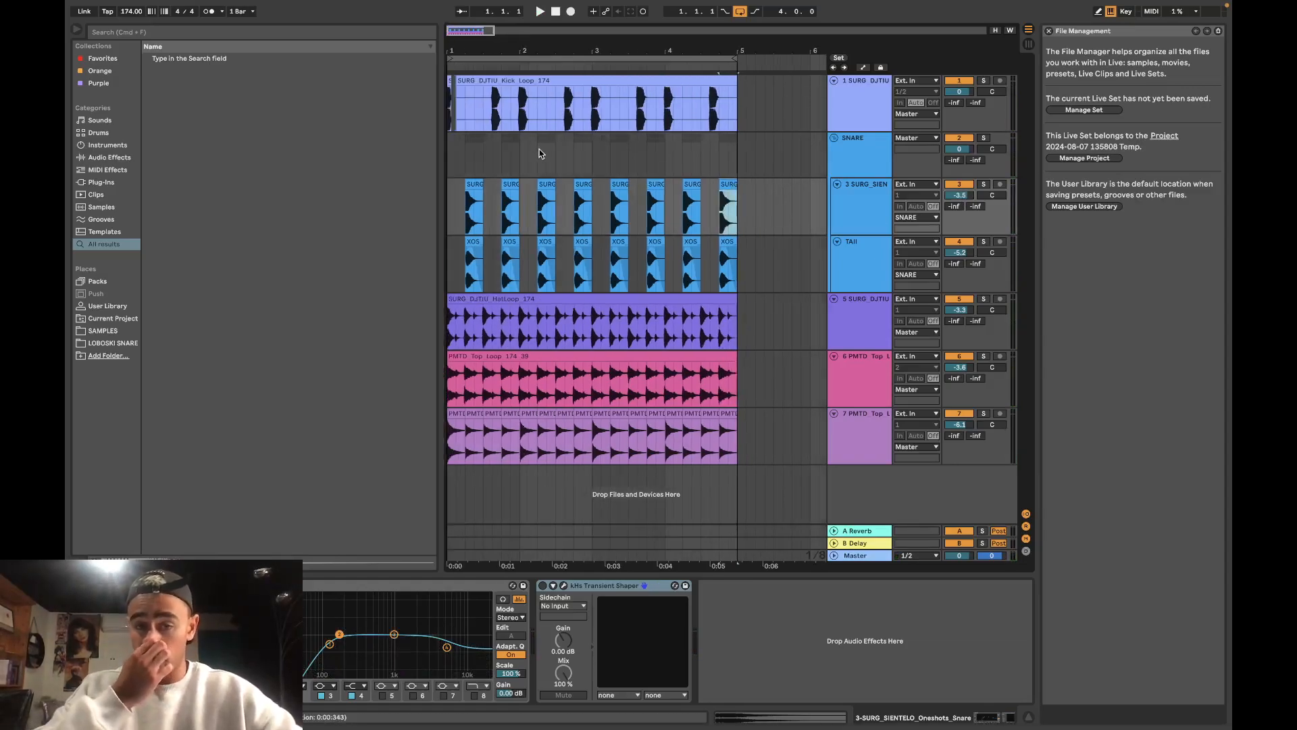
right_click(539, 153)
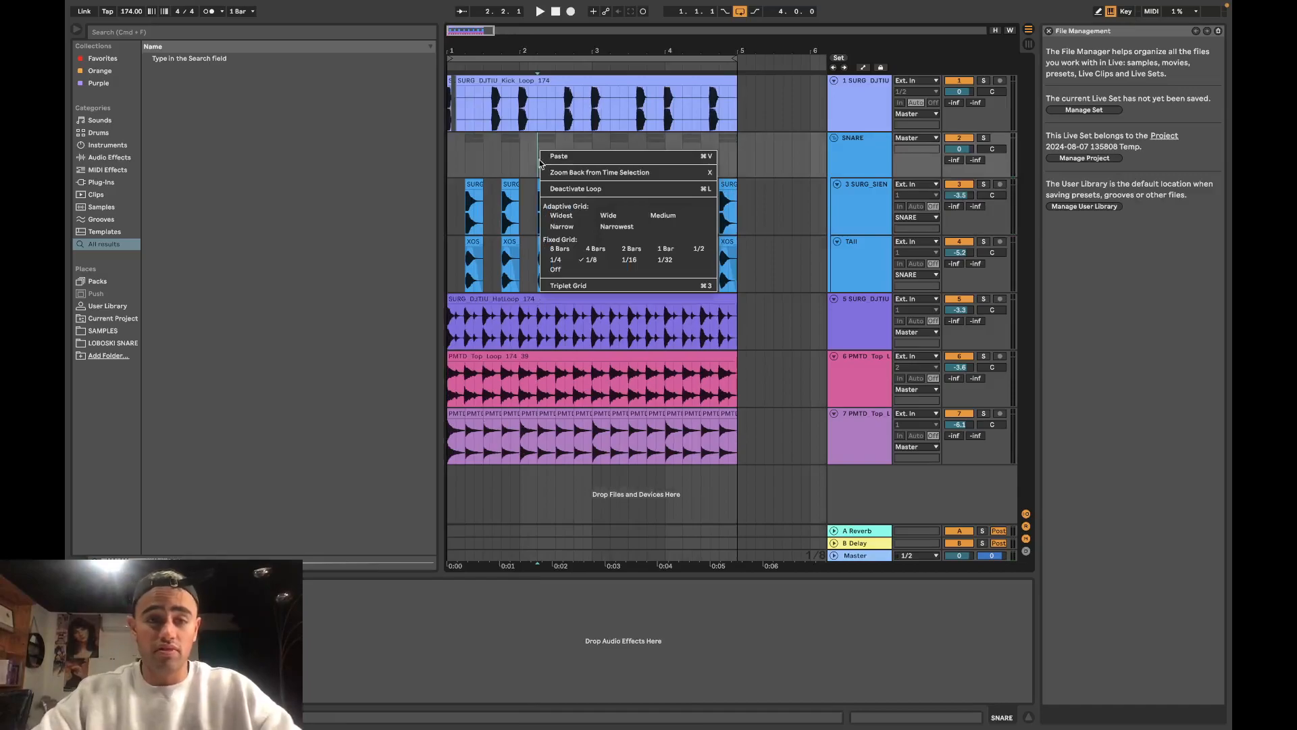
click(561, 249)
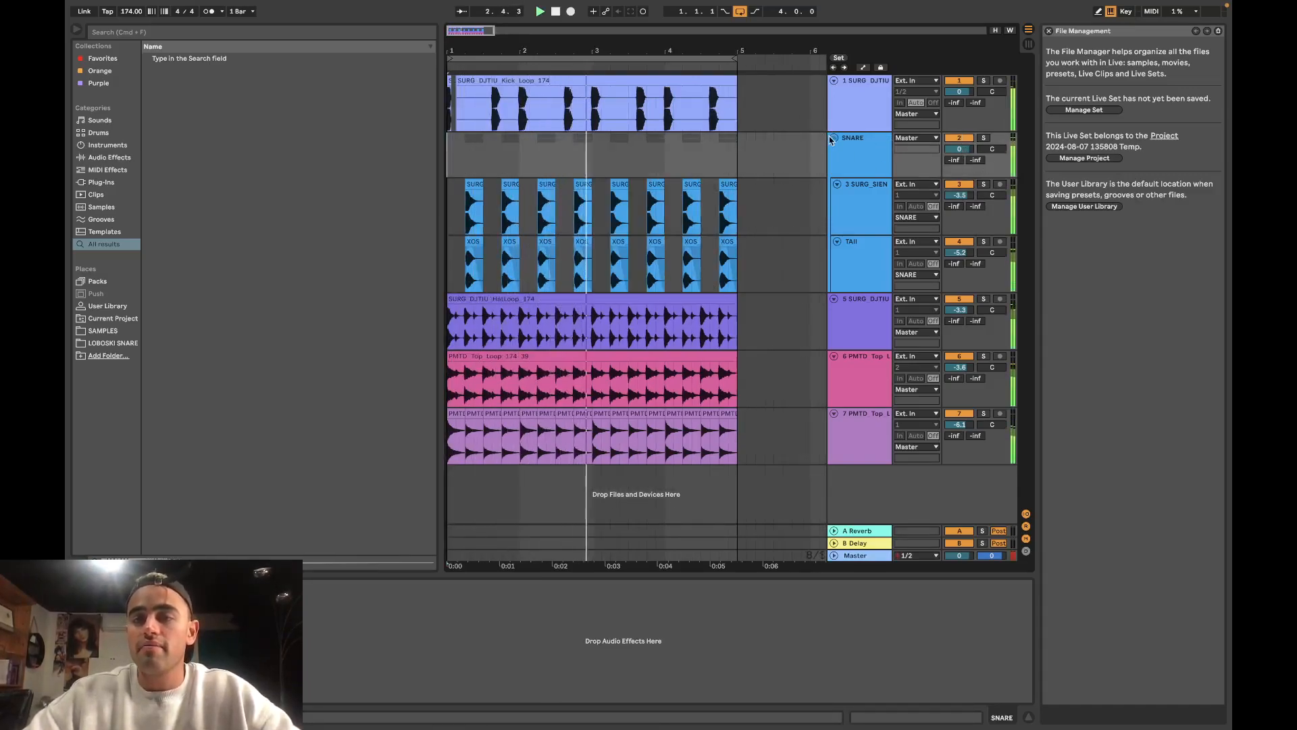
key(Tab)
key(Tab)
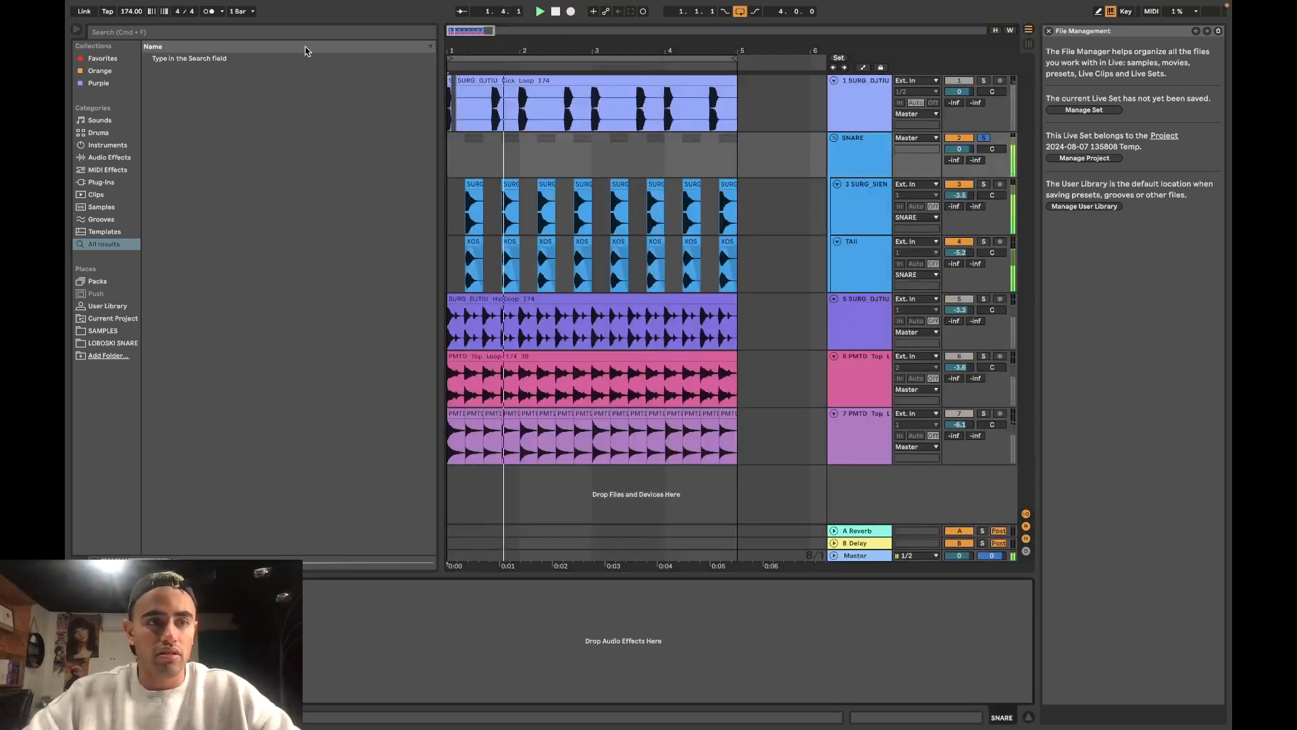
Step: Insert a new audio track below the tail layer in the SNARE group and name it TAIL 1
click(842, 265)
right_click(865, 260)
click(894, 353)
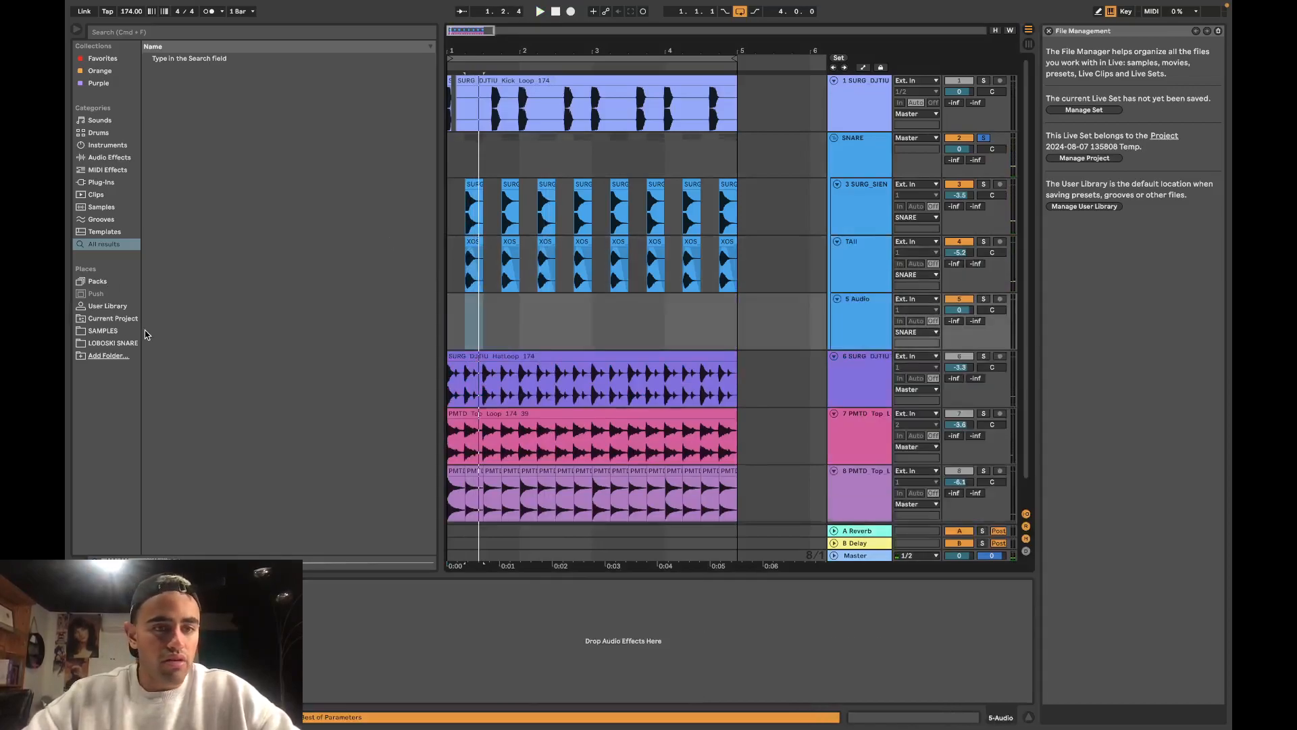
right_click(851, 312)
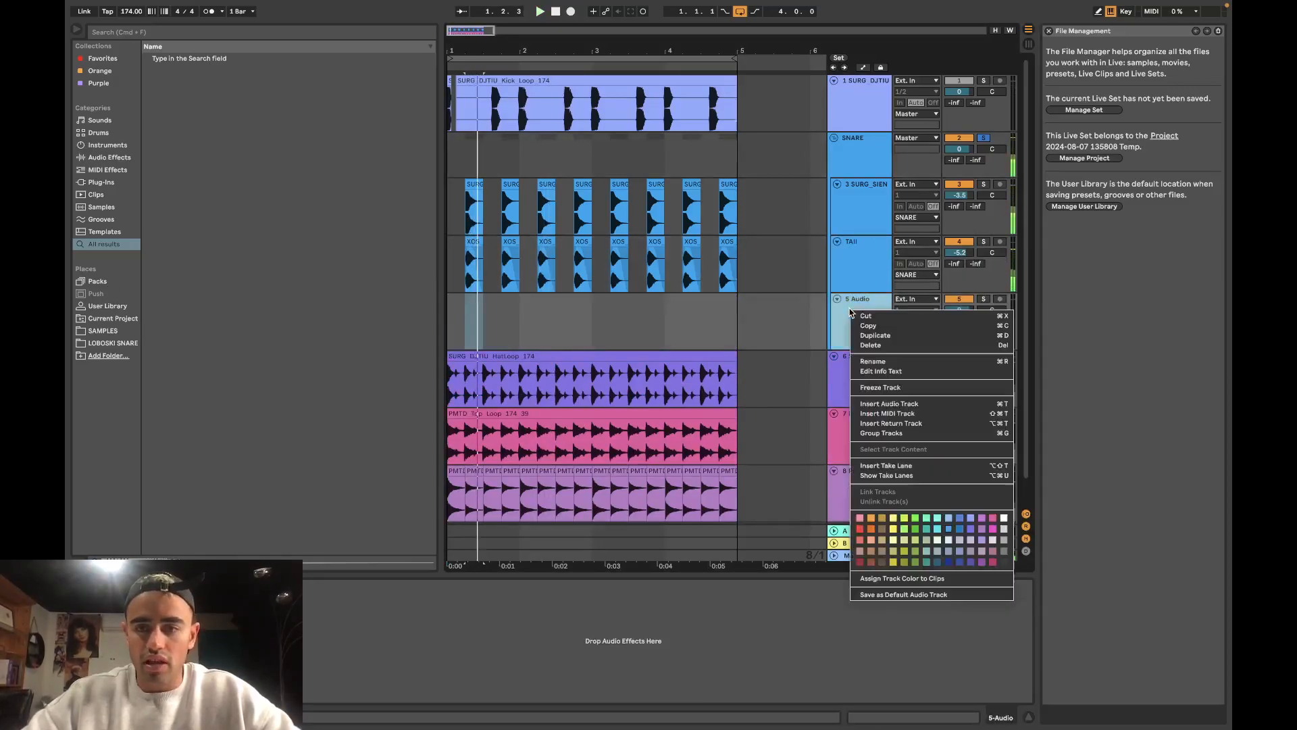
click(877, 365)
text(TAIL 1)
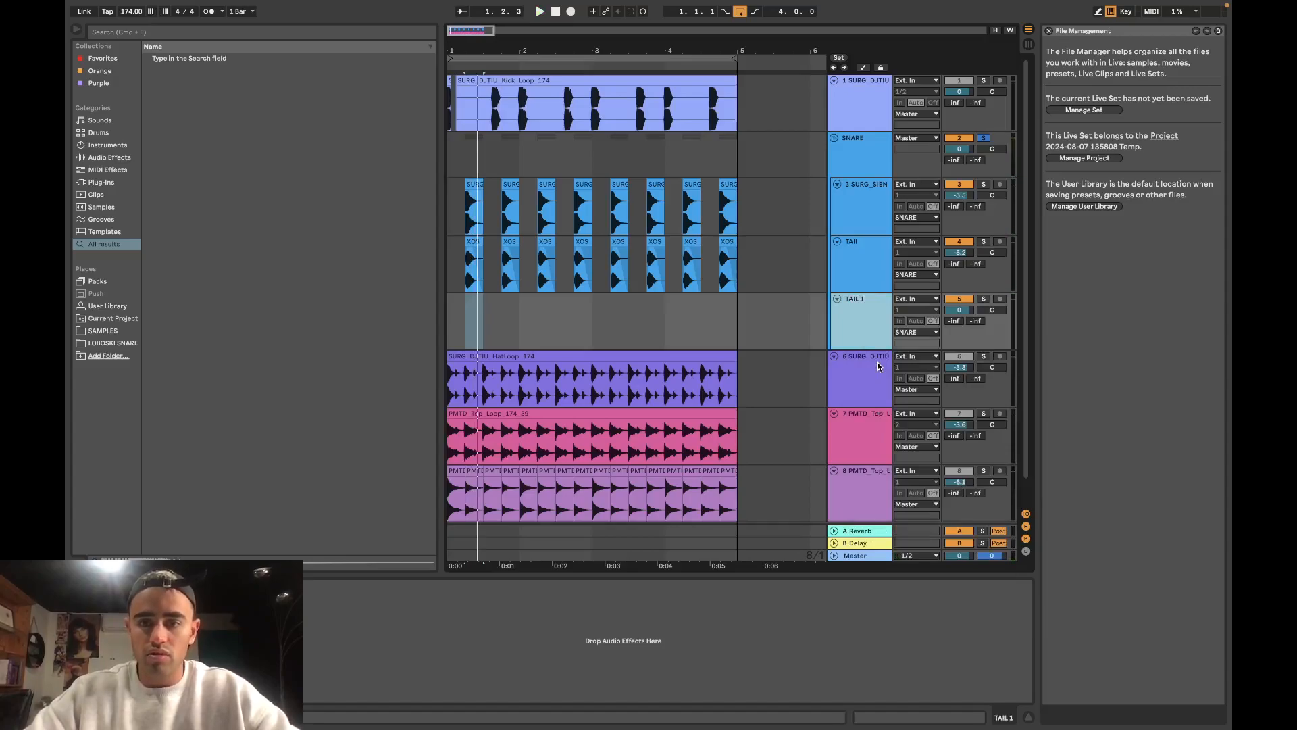
Step: Rename the new empty track in the SNARE group as TAIL 2
right_click(870, 337)
click(889, 390)
click(887, 397)
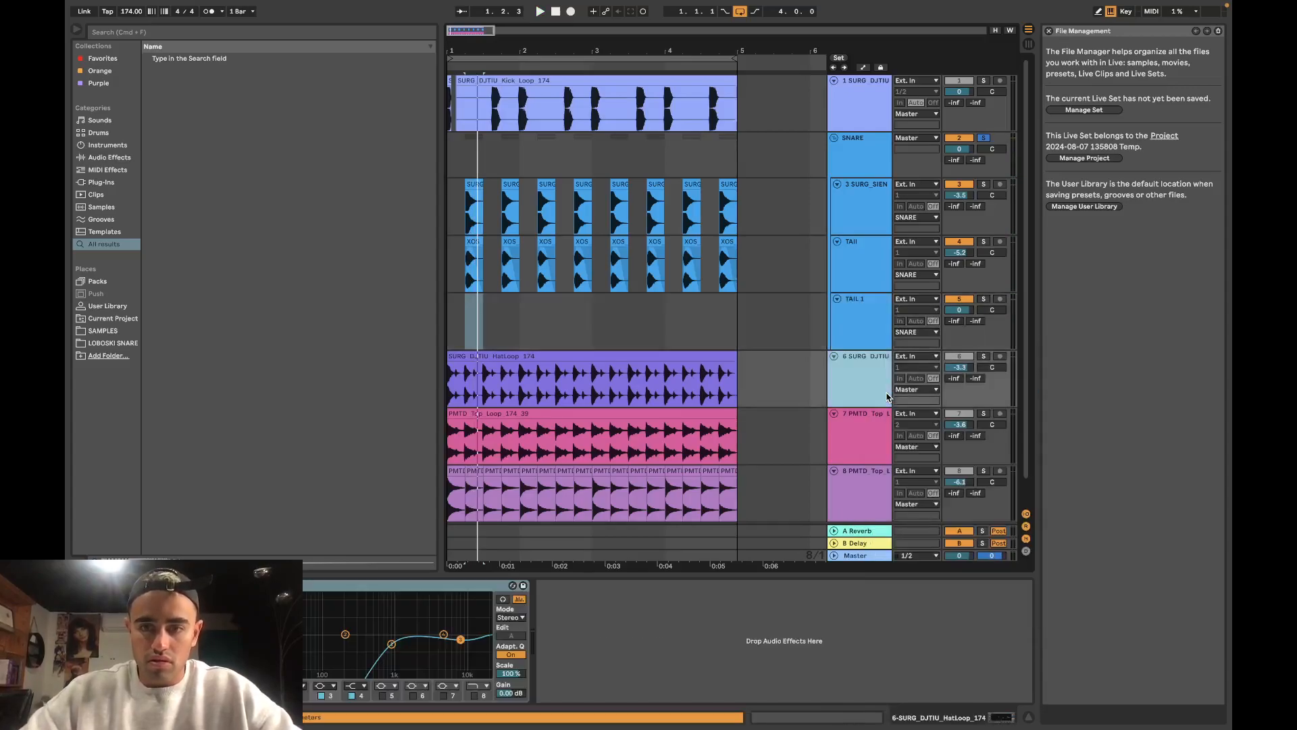
right_click(872, 338)
click(902, 388)
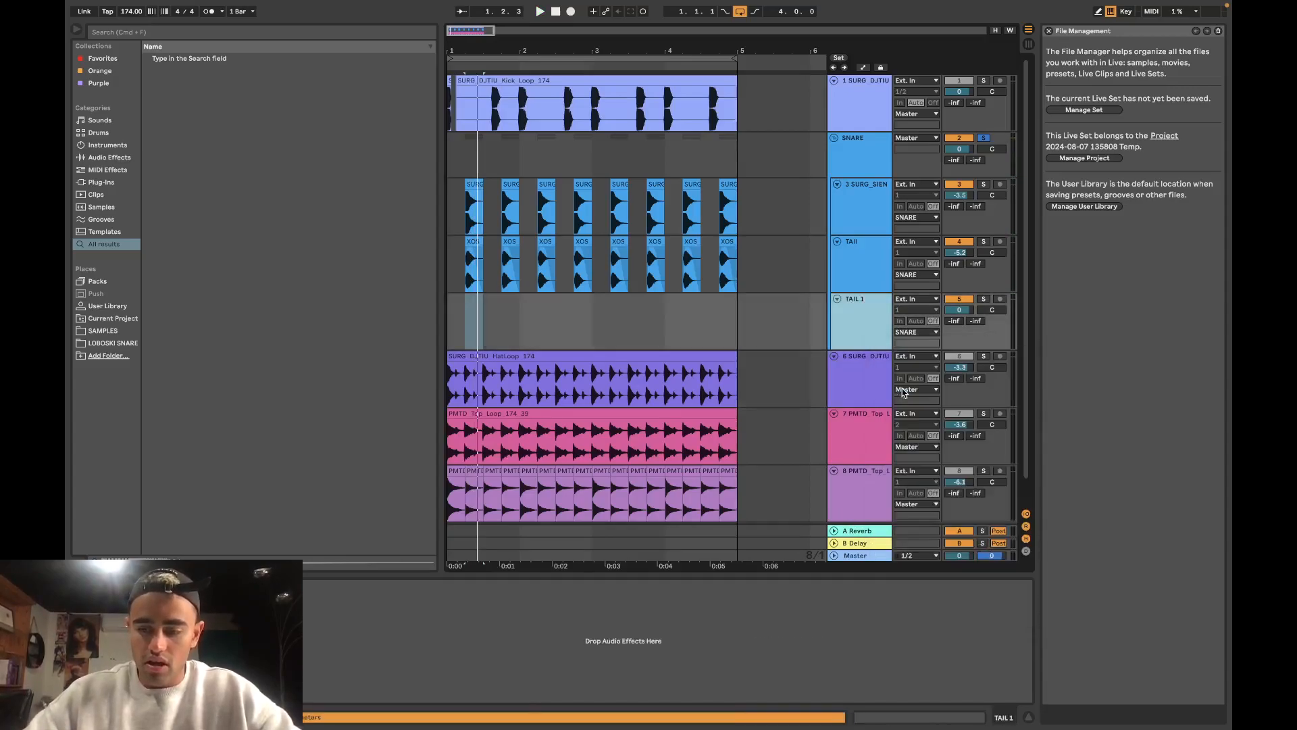
key(BackSpace)
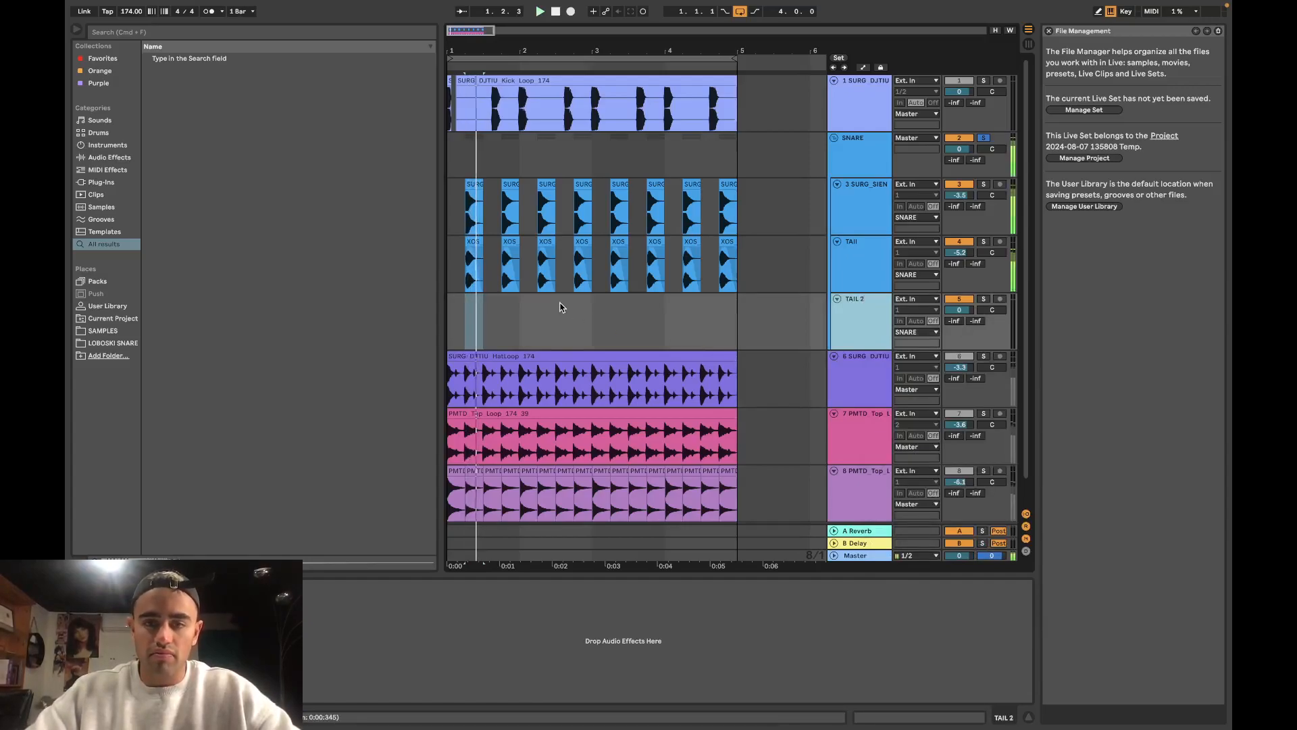
Step: Steepen the fade-out curve of the XOS_Snare_04 clip at beat 1.2 and compare the snare with and without the tail layer
click(470, 184)
key(plus)
key(plus)
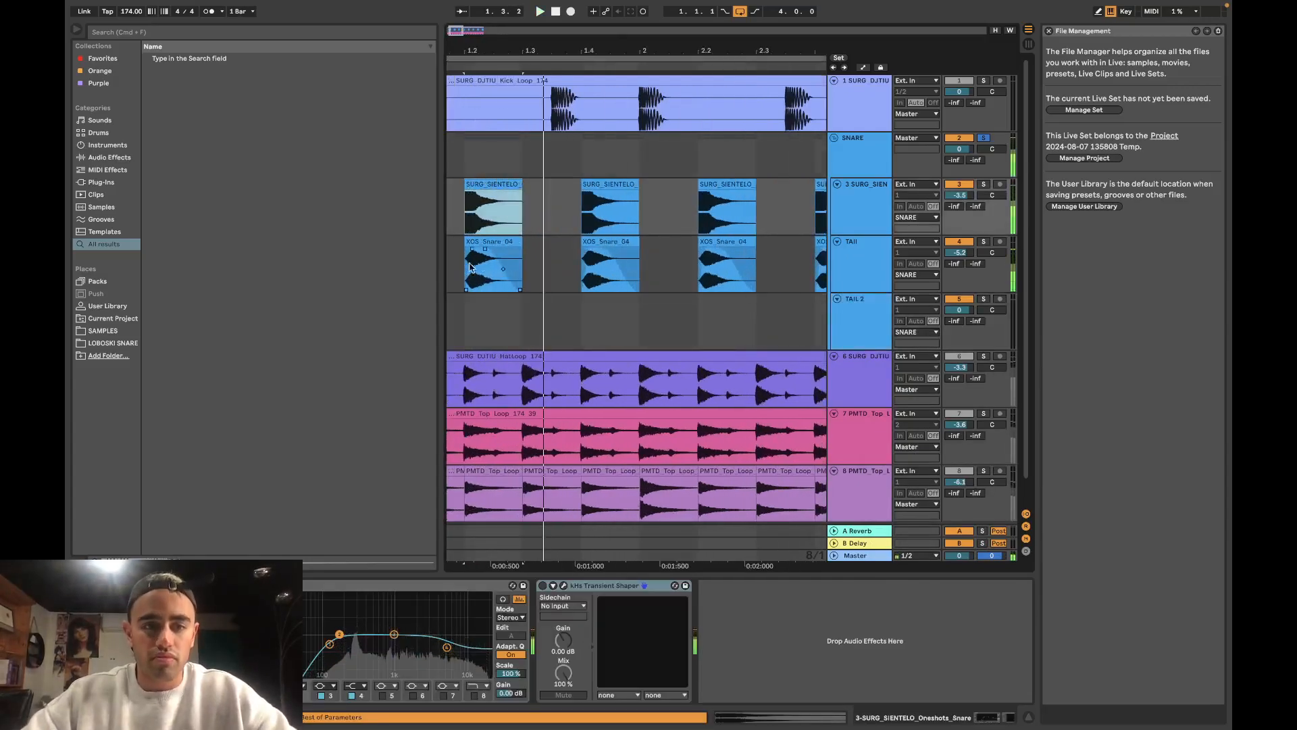
drag(489, 249, 491, 283)
key(minus)
key(minus)
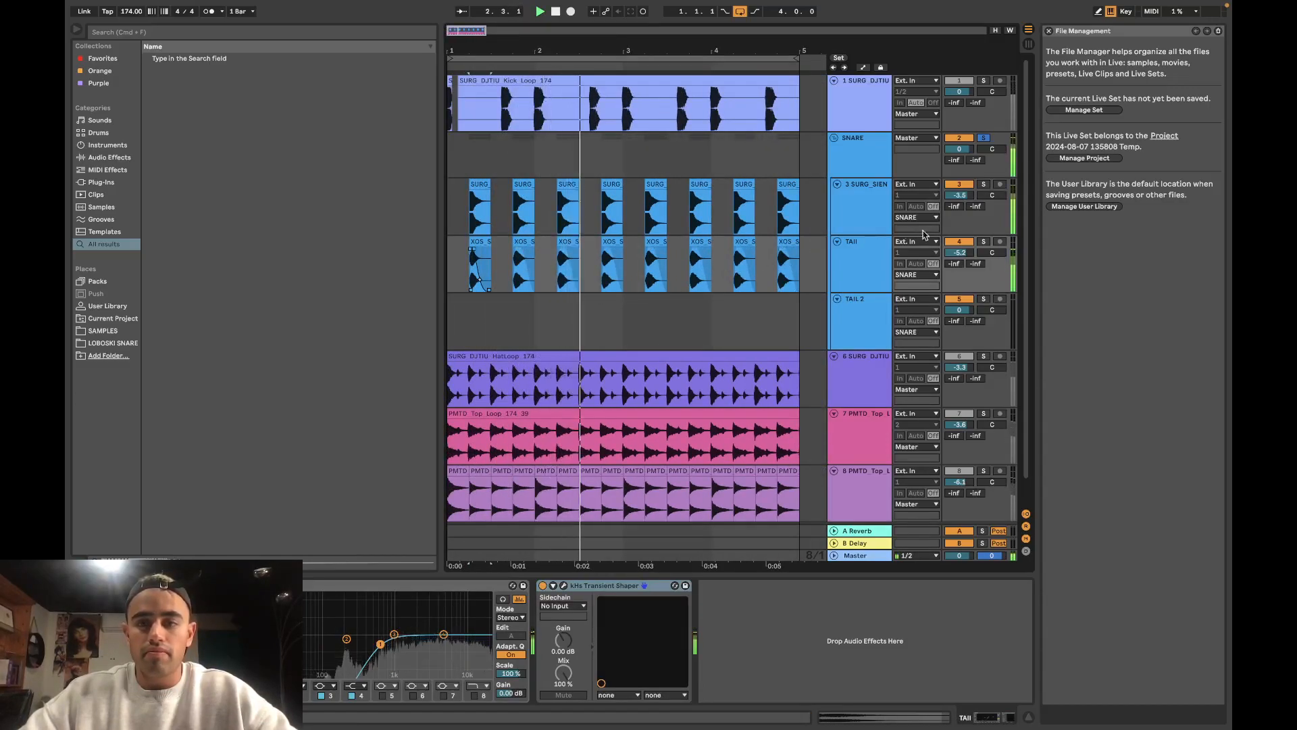
click(962, 243)
click(962, 243)
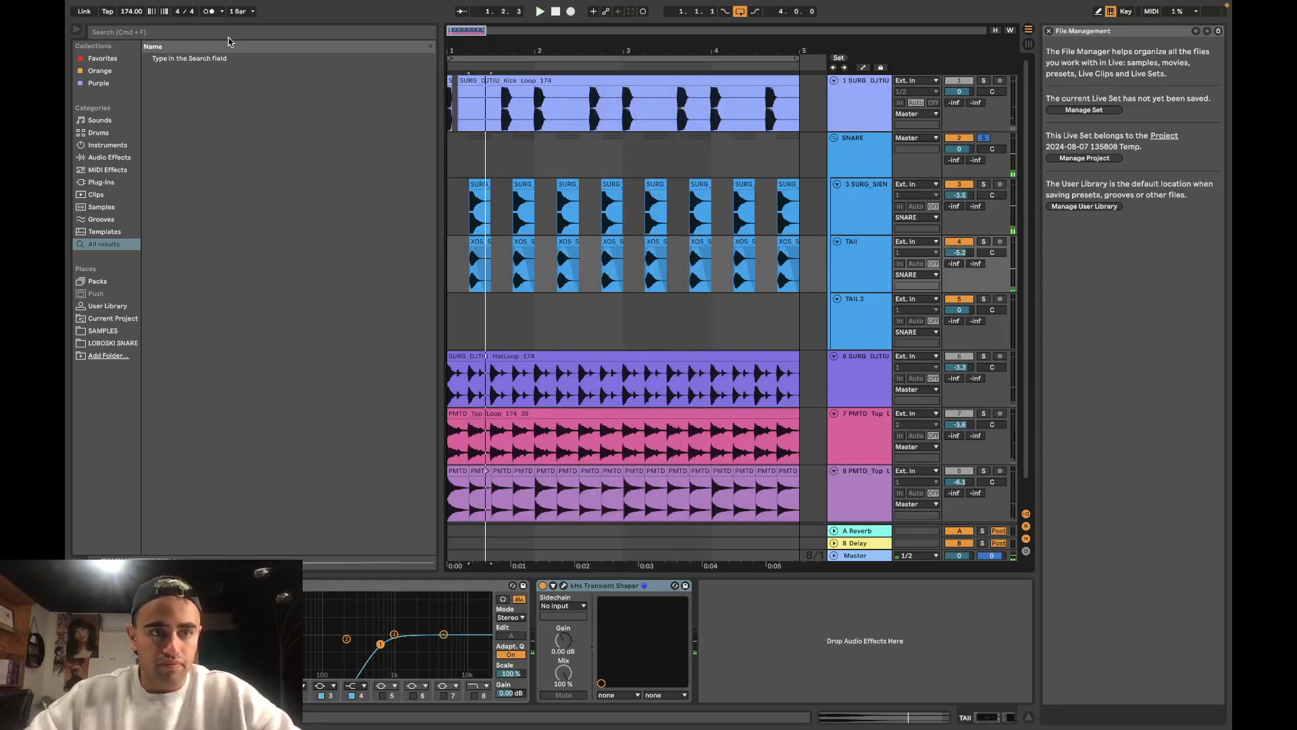
Step: Search the browser for "sn", switch to Splice and audition the snares from WDH_SNARE01.wav down to TOTAL_SCIENCE_snare_one_shot_05.wav
click(238, 31)
text(snare)
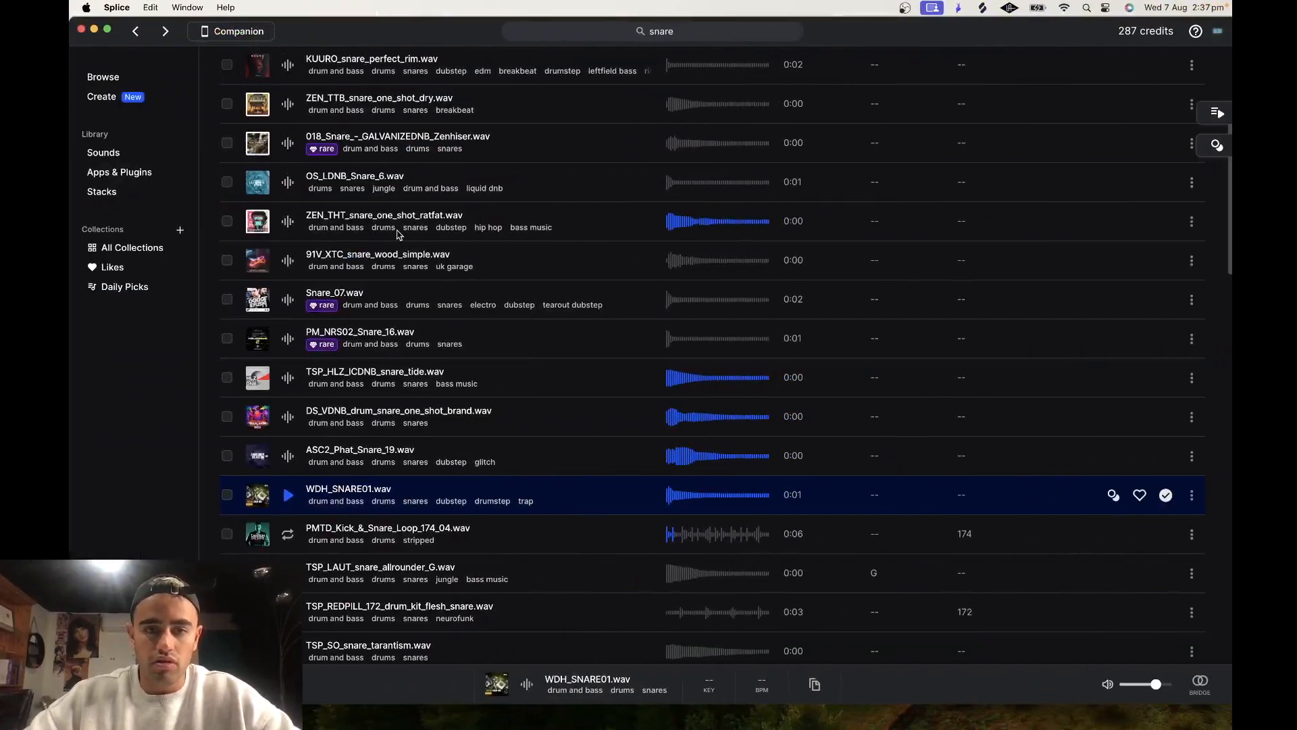
key(Down)
key(Down)
key(Down)
key(Down)
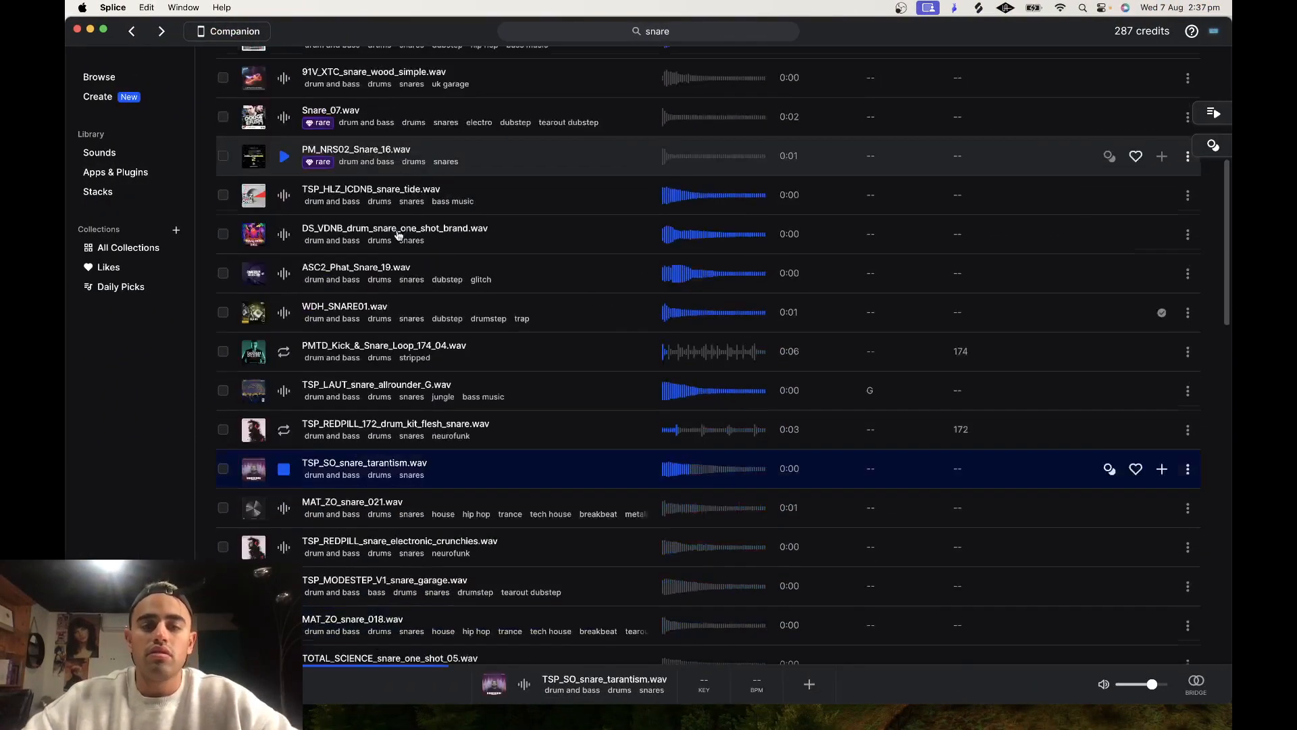
key(Up)
key(Down)
key(Down)
key(Down)
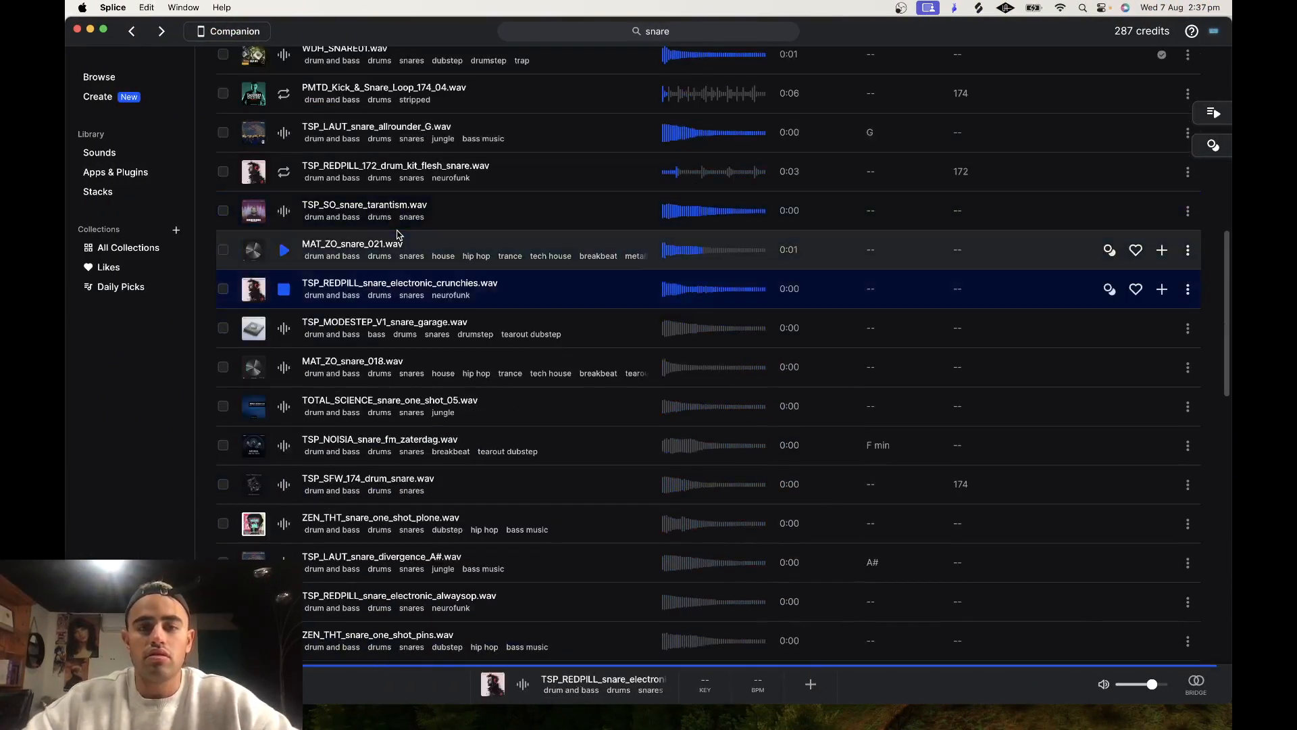
key(Up)
key(Up)
key(Up)
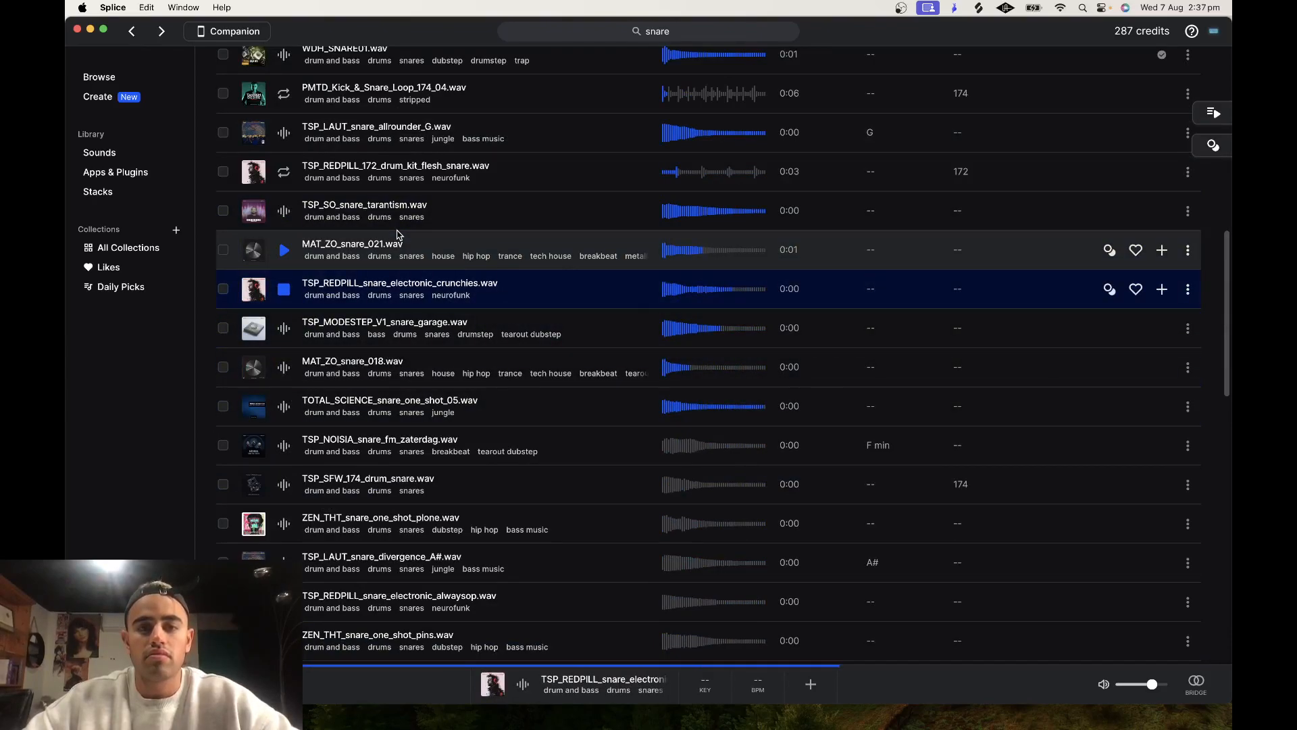
Step: Audition further Splice snares down to TSP_LIQUICITY_V1_snare_dancefloor.wav and return to FFS_Snare_21.wav
key(Down)
key(Down)
key(Down)
key(Down)
key(Down)
key(Down)
key(Down)
key(Down)
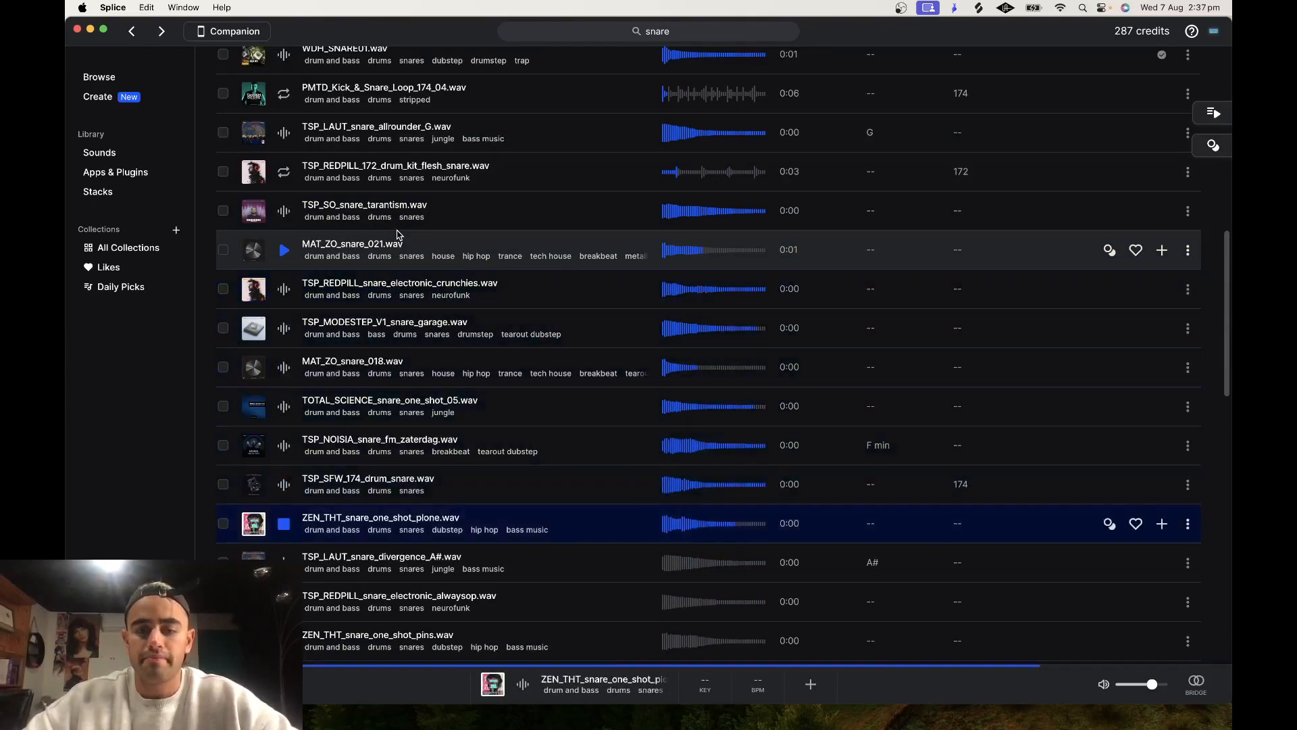
key(Down)
key(Down)
key(Down)
key(Up)
key(space)
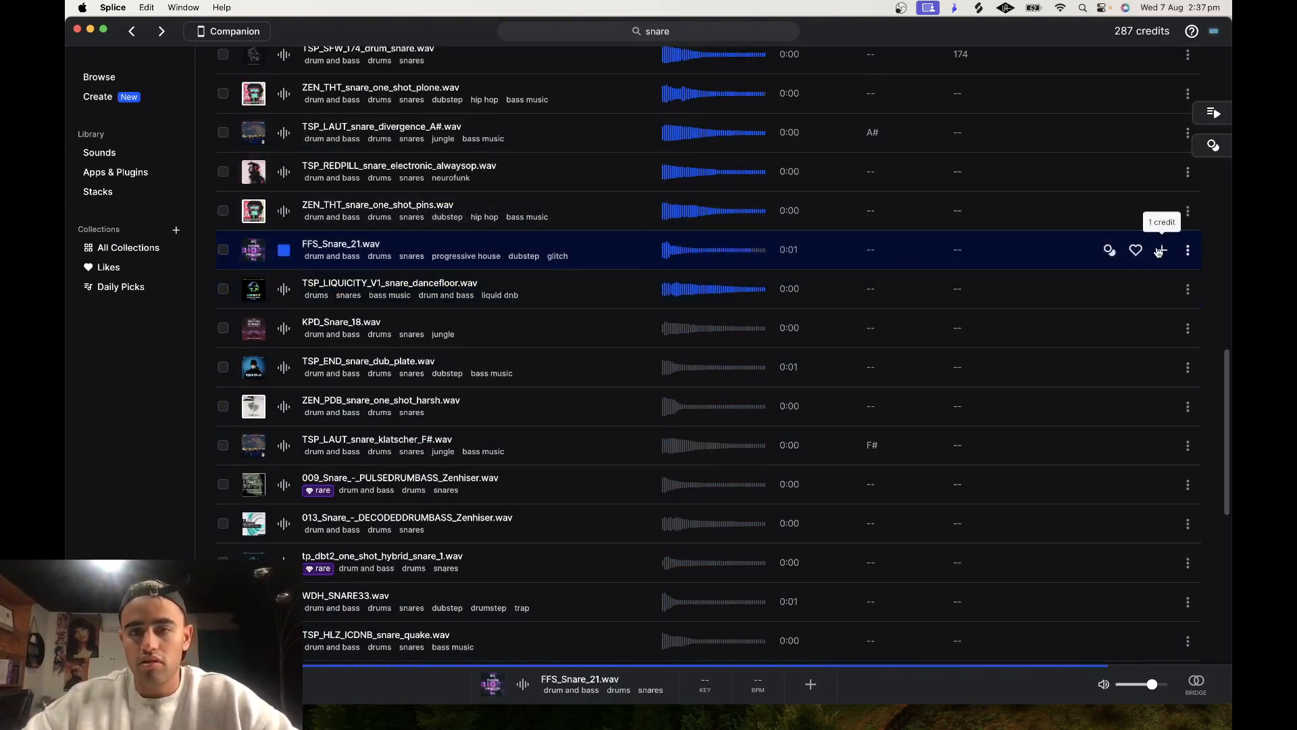
Step: Take WDH_SNARE01.wav from the Splice results, switch to Ableton Live, set a 1/4 grid and place the sample at beat 1.2 on TAIL 2
scroll(1159, 252, up, 5)
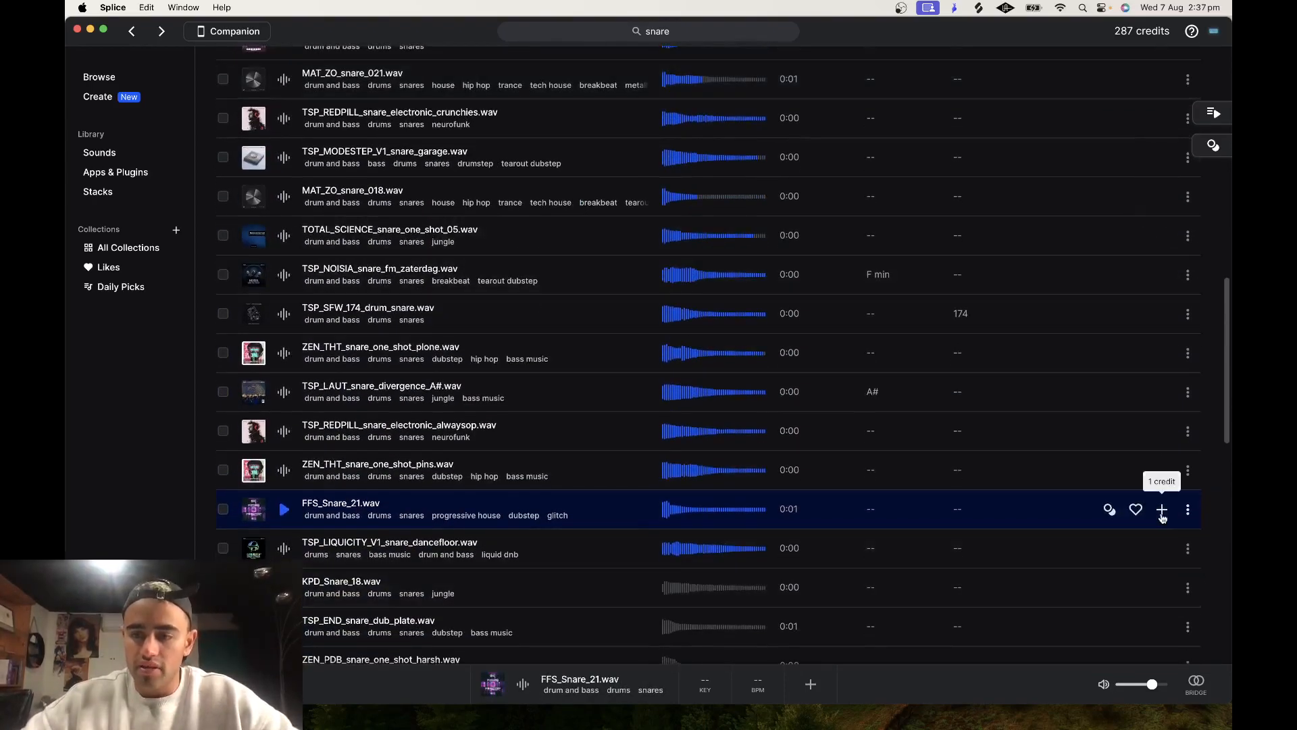
scroll(845, 528, up, 10)
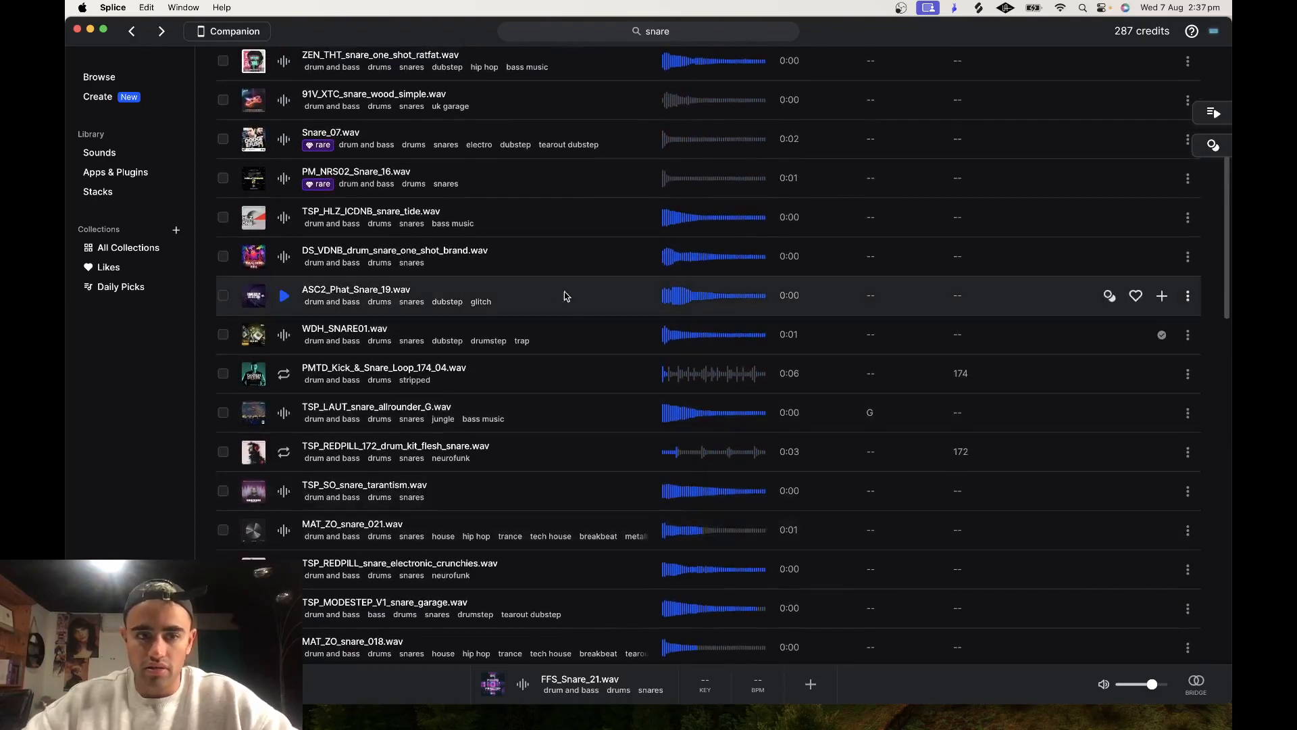
click(660, 316)
click(1187, 334)
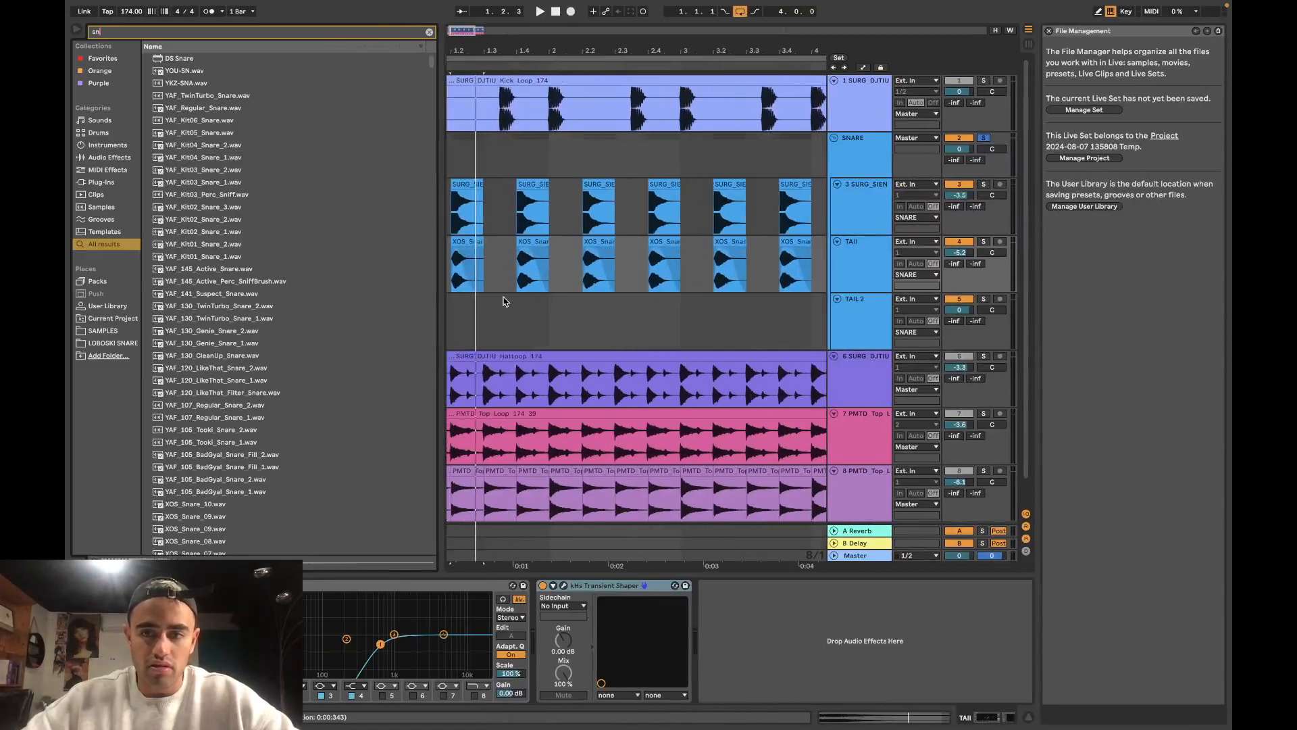
right_click(511, 302)
click(660, 433)
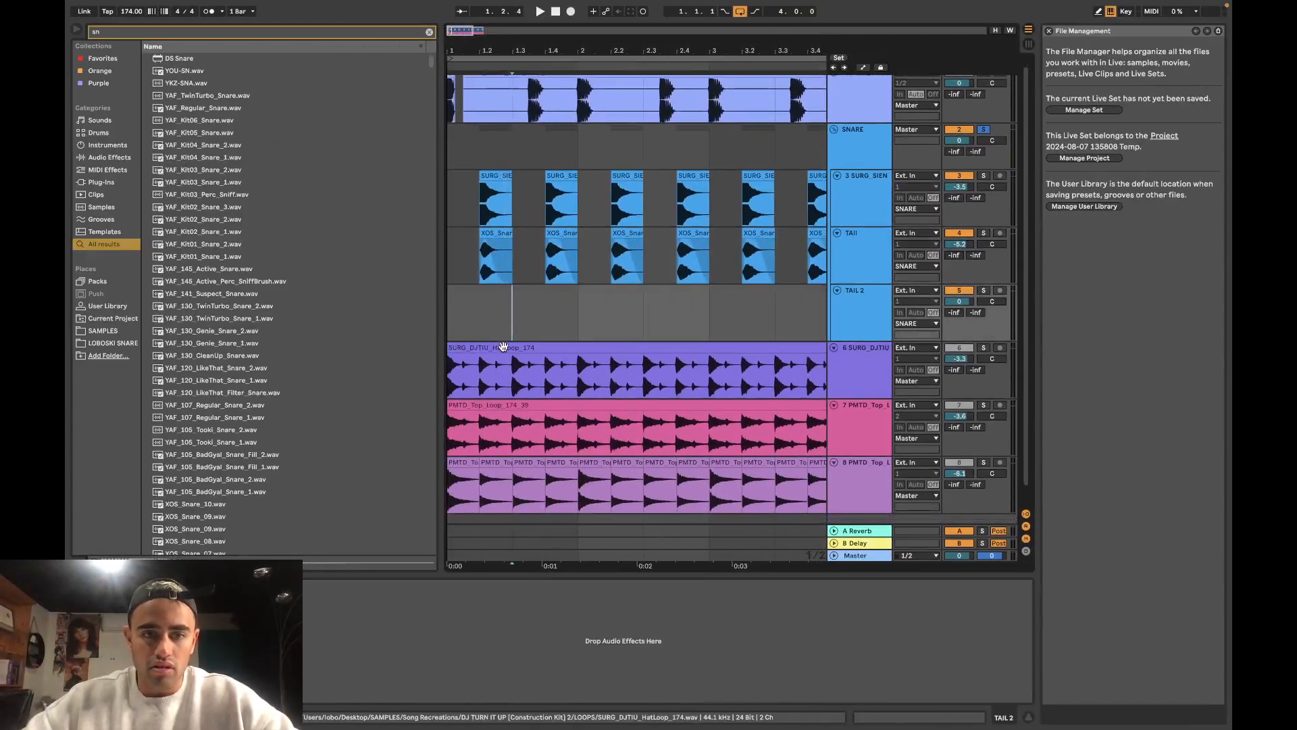
right_click(516, 317)
click(533, 458)
click(484, 319)
key(super+v)
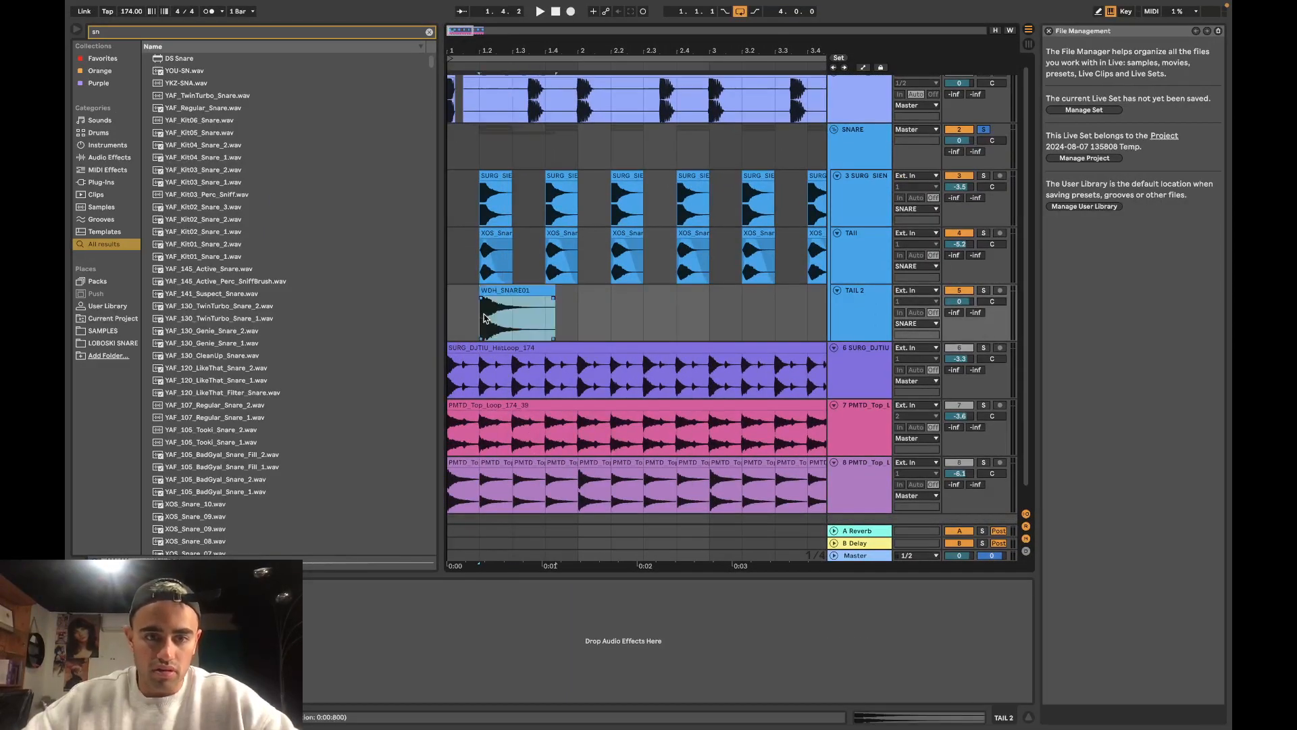
Step: Add a fade-in to the WDH_SNARE01 clip and set the TAIL 2 volume to -7.2 dB while playing the layers together
key(plus)
mouse_move(481, 298)
mouse_down()
mouse_move(515, 299)
mouse_move(505, 305)
mouse_up()
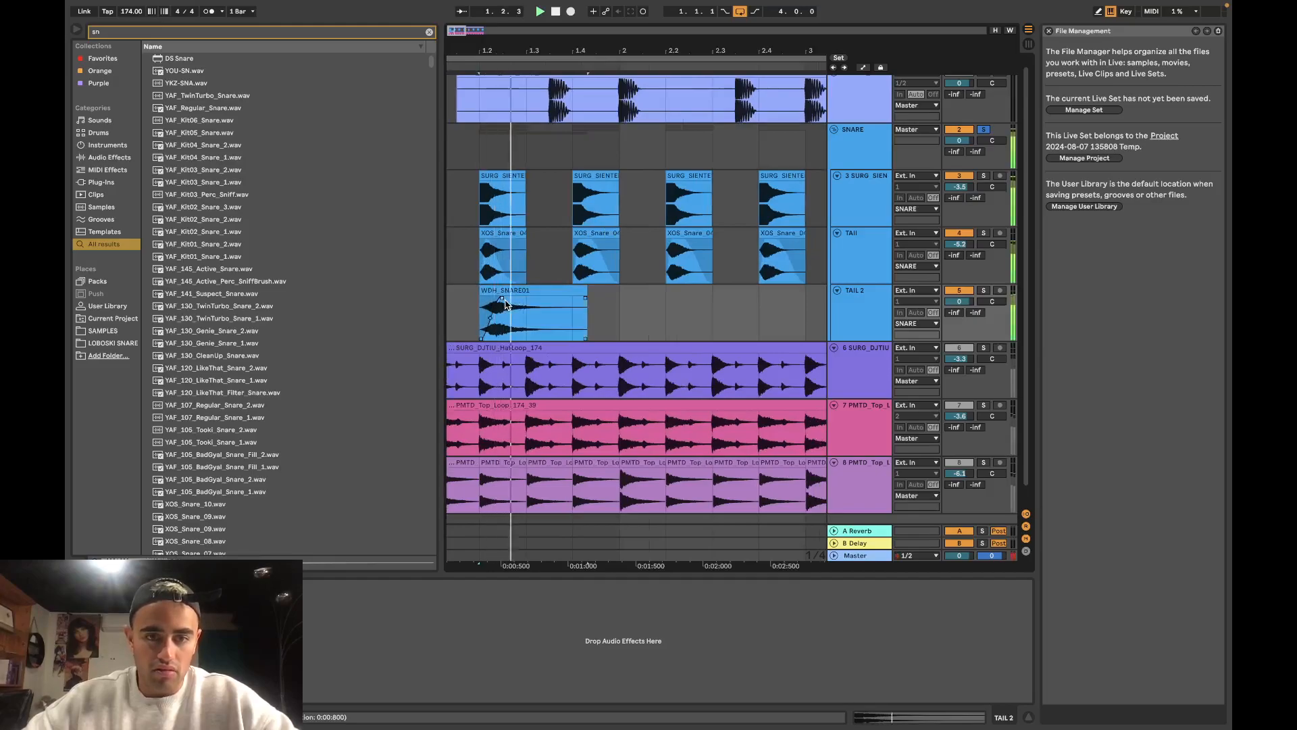
scroll(506, 305, down, 5)
drag(953, 302, 951, 306)
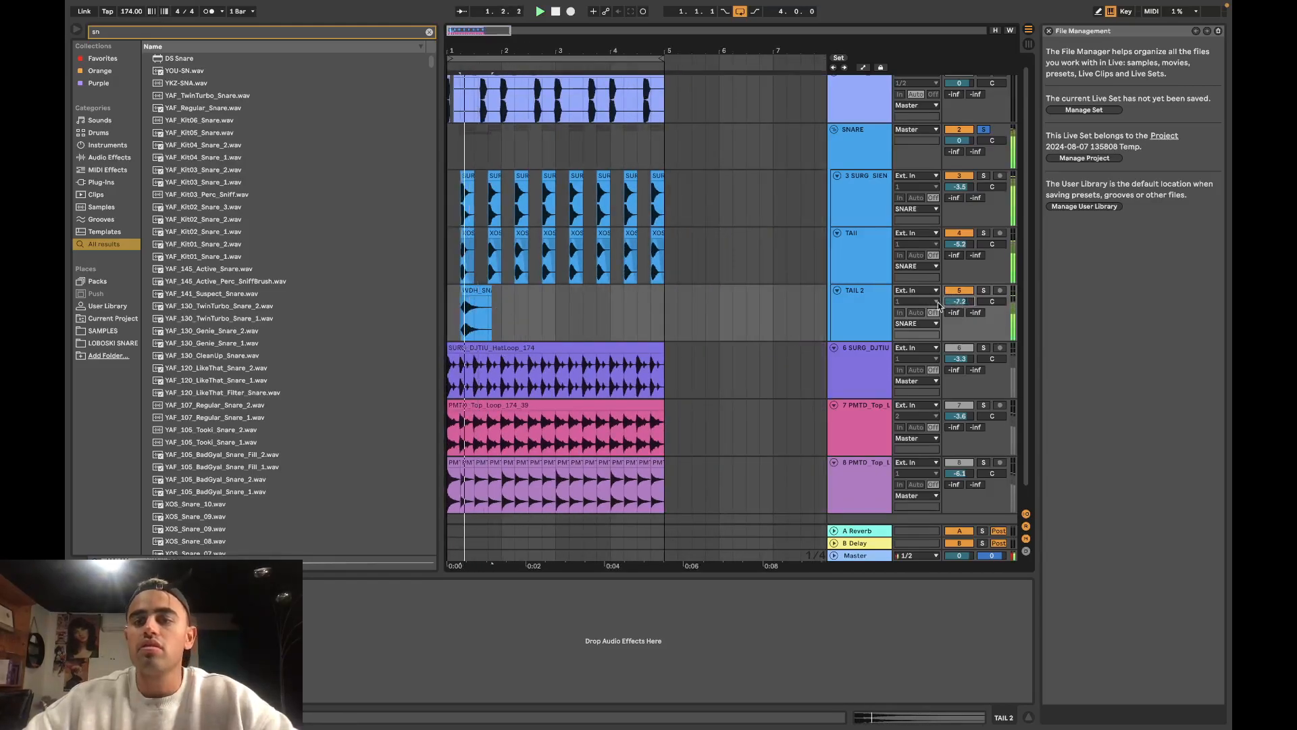
key(space)
key(space)
key(space)
key(space)
key(space)
key(space)
Step: Shorten the WDH_SNARE01 clip to end at beat 1.3 and lengthen its fade-out
scroll(480, 323, up, 5)
drag(520, 292, 471, 292)
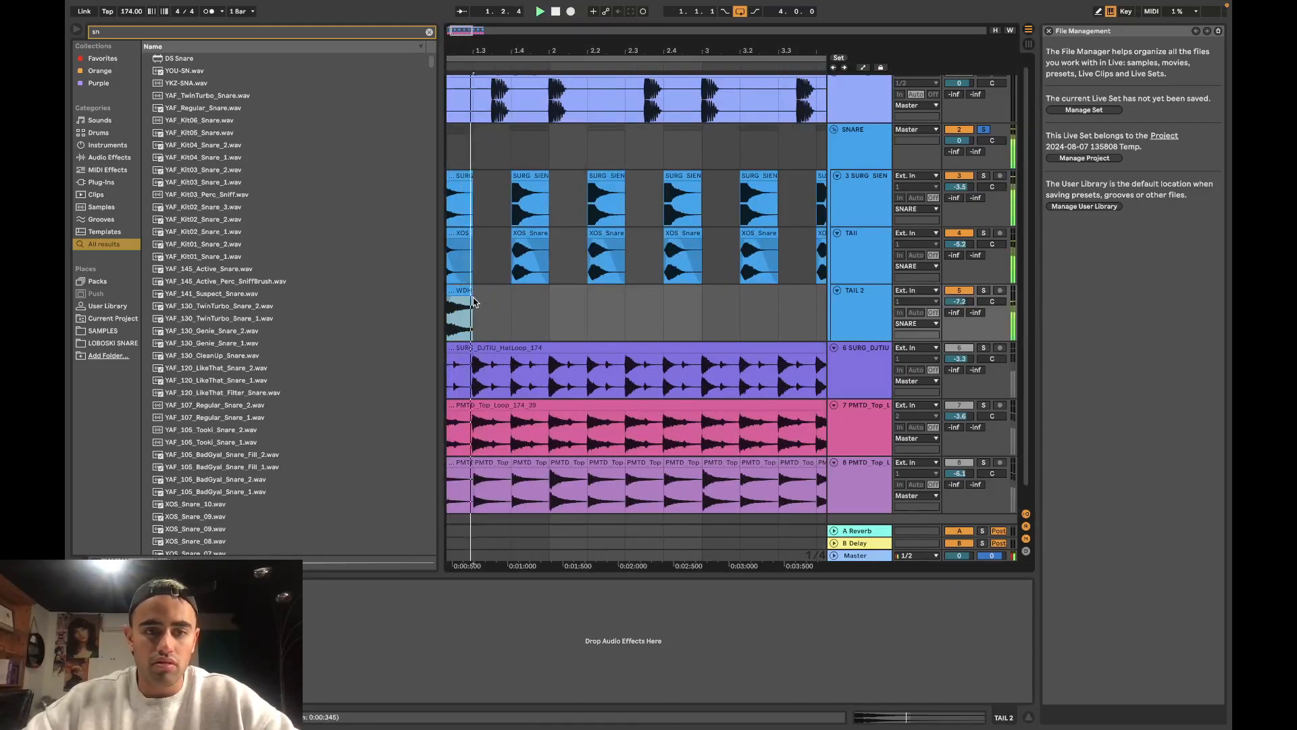
scroll(466, 301, down, 3)
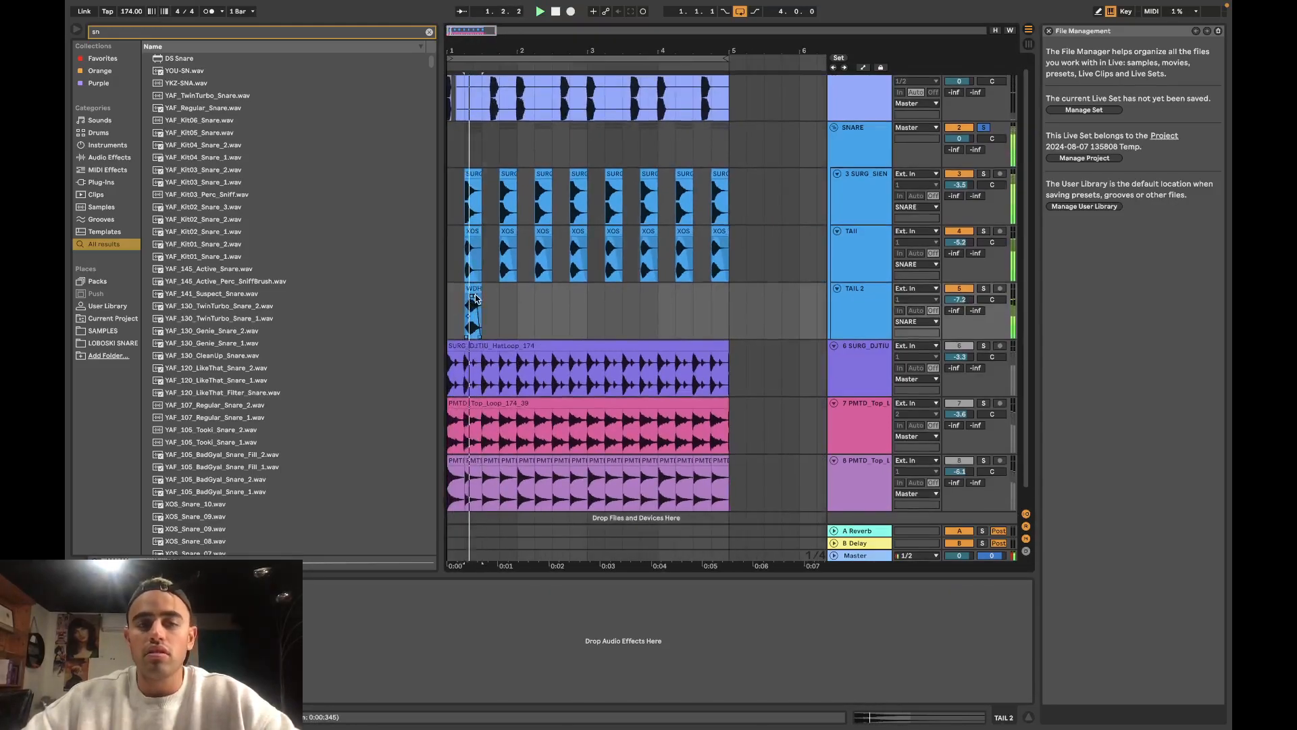
scroll(472, 302, up, 5)
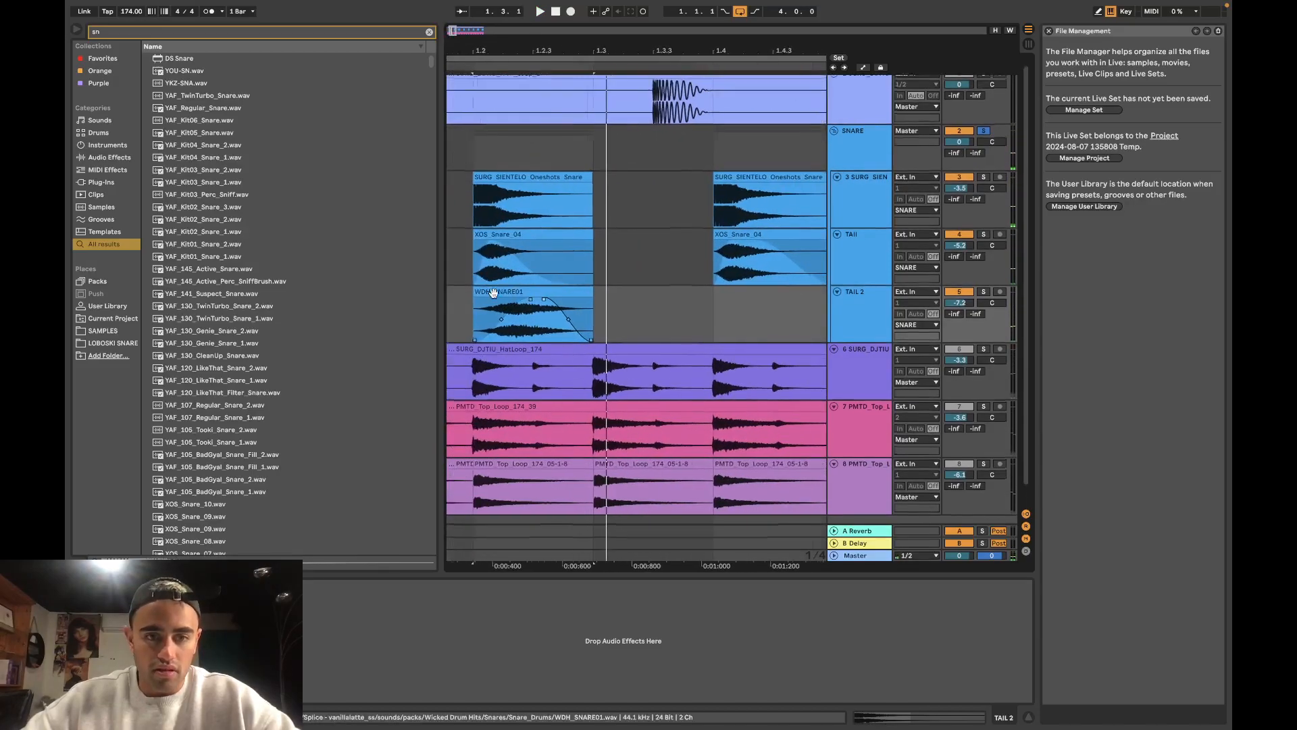
drag(559, 302, 539, 300)
Step: Copy the EQ and kHs Transient Shaper from the first tail layer onto TAIL 2 and play back the snare
click(857, 272)
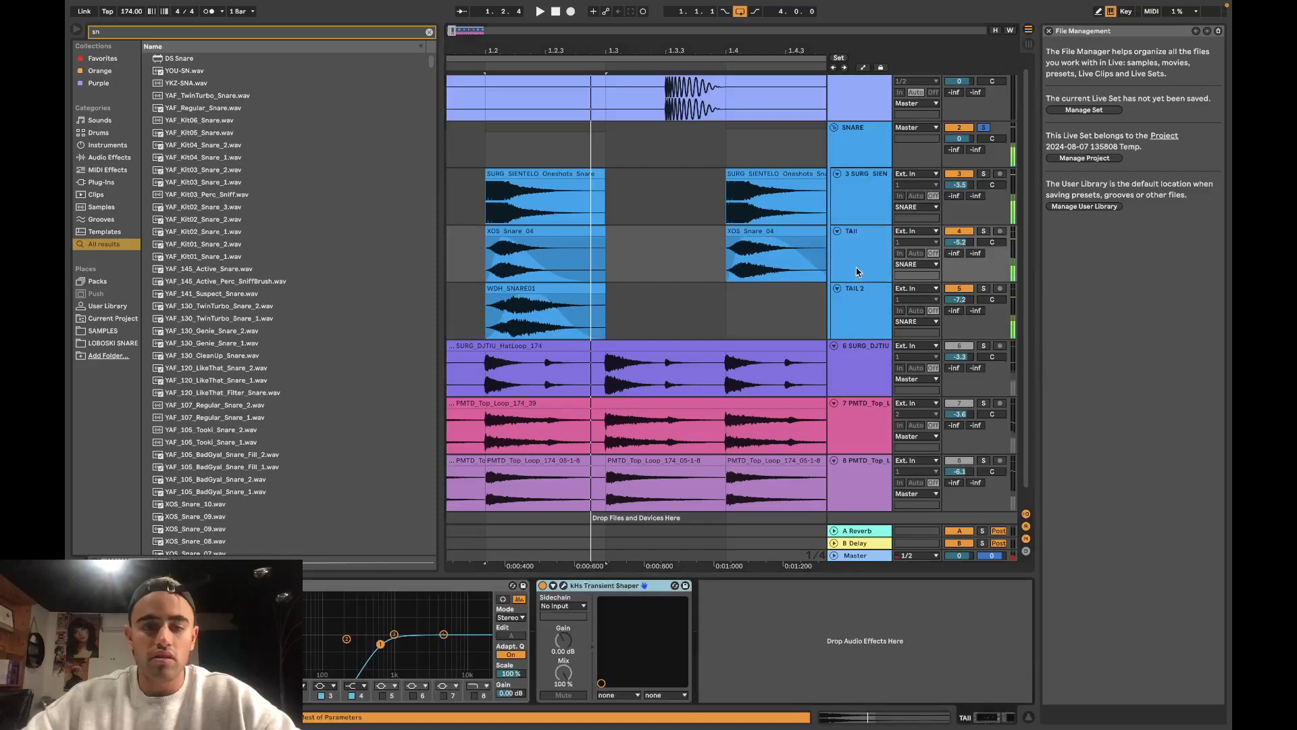
click(508, 589)
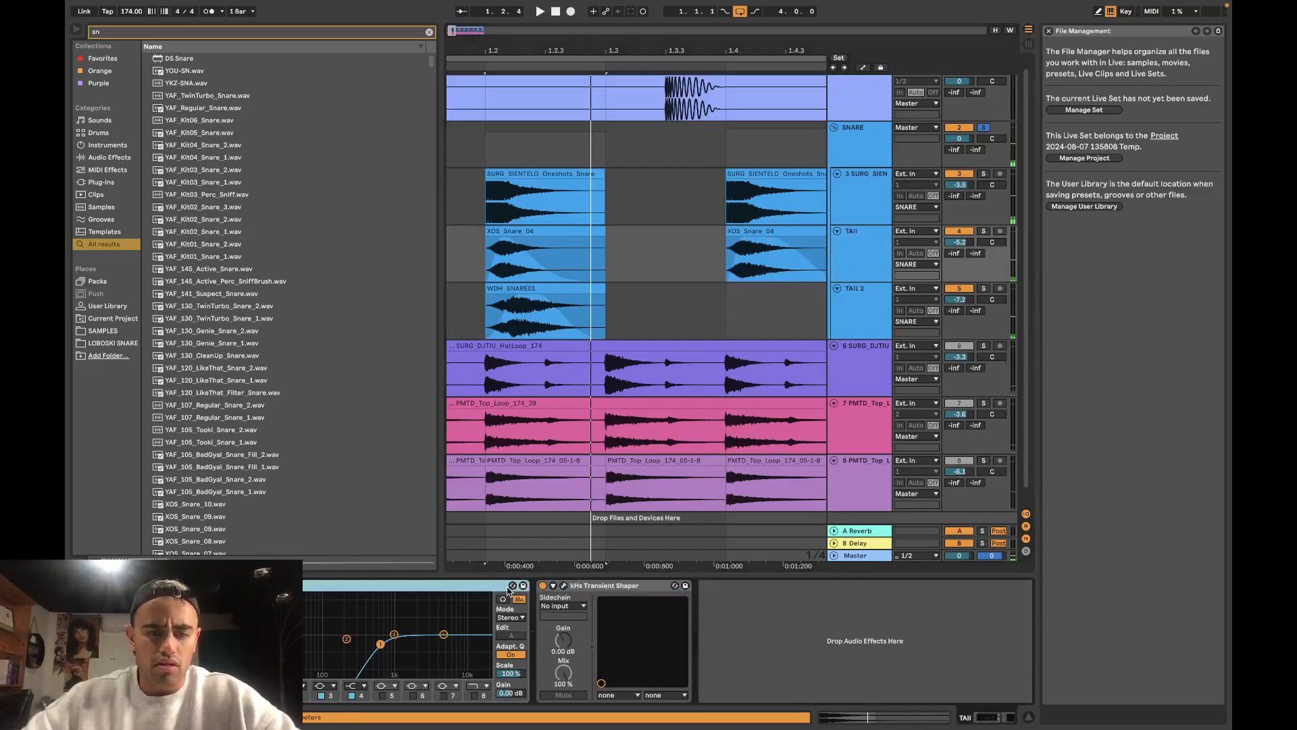
click(859, 327)
click(749, 625)
key(super+v)
key(space)
scroll(662, 302, down, 4)
key(space)
key(space)
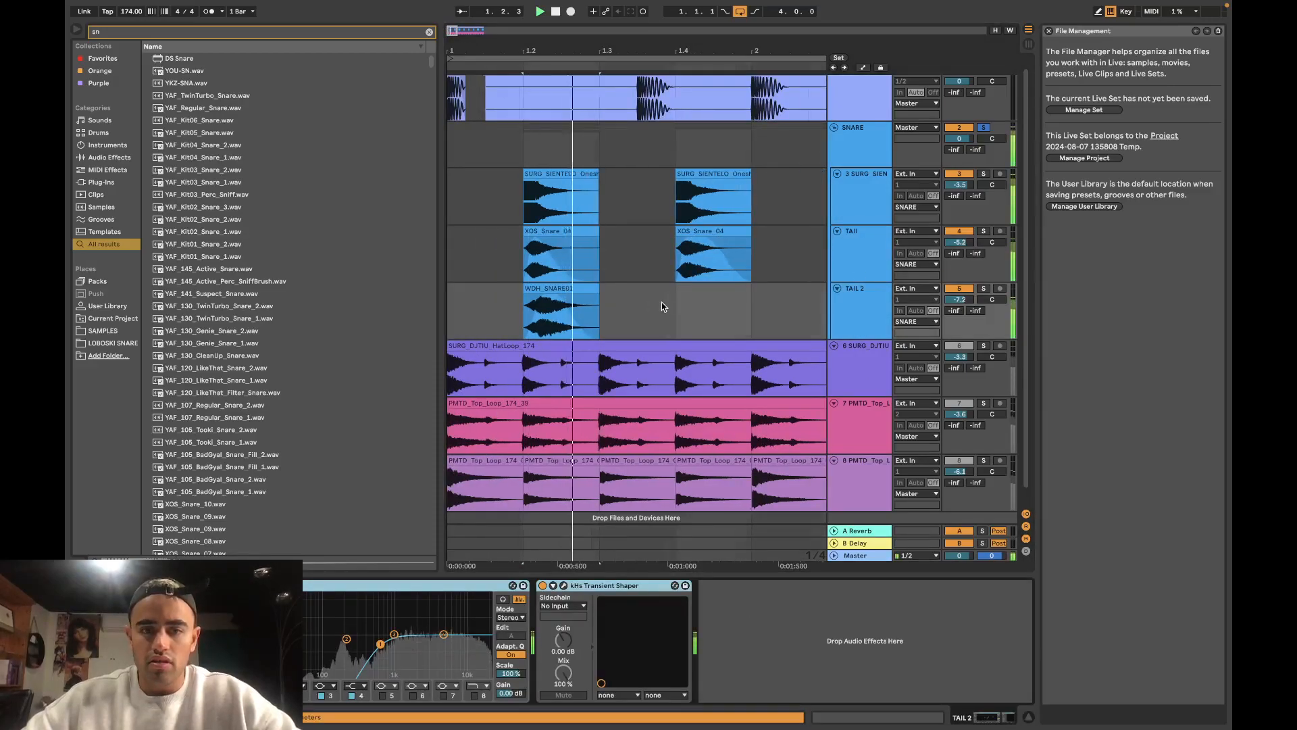
Step: Lower the TAIL 2 volume to -10.1 dB and duplicate the WDH_SNARE01 clip to match the other snare layers through bar 4
scroll(662, 302, down, 4)
drag(959, 299, 960, 309)
scroll(552, 341, down, 1)
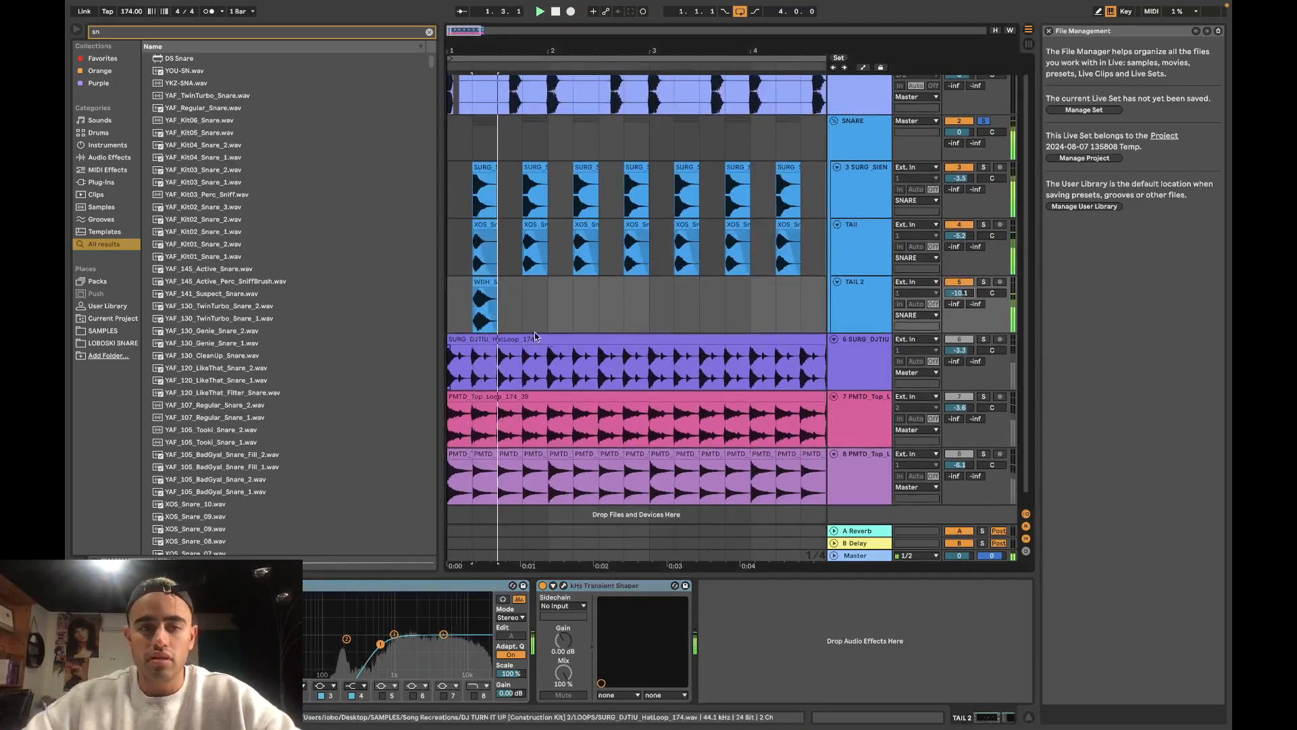
click(492, 296)
key(ctrl+d)
key(ctrl+d)
key(ctrl+d)
key(ctrl+d)
key(ctrl+d)
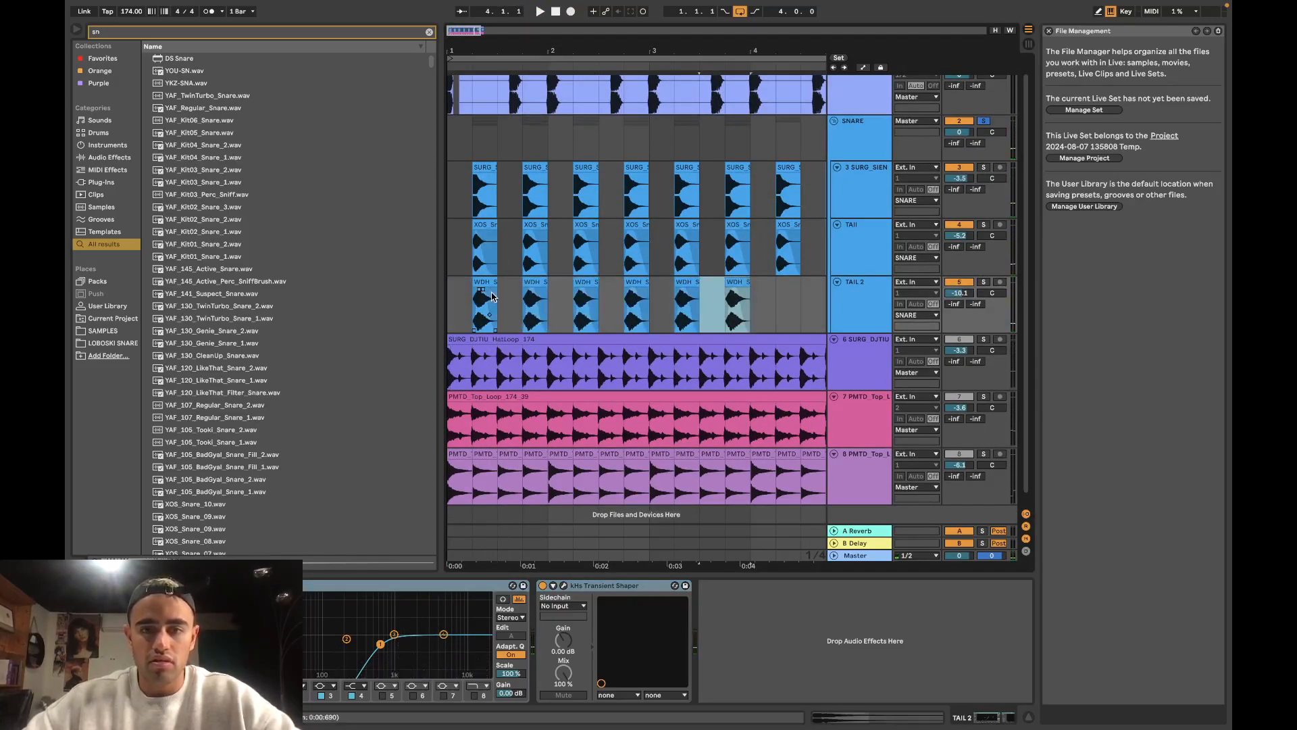
key(ctrl+d)
key(ctrl+d)
Step: Balance TAIL 2 against the full drum mix during playback, setting its volume to -12.9 dB, and solo the SNARE group again
scroll(494, 297, down, 3)
key(space)
scroll(695, 176, left, 1)
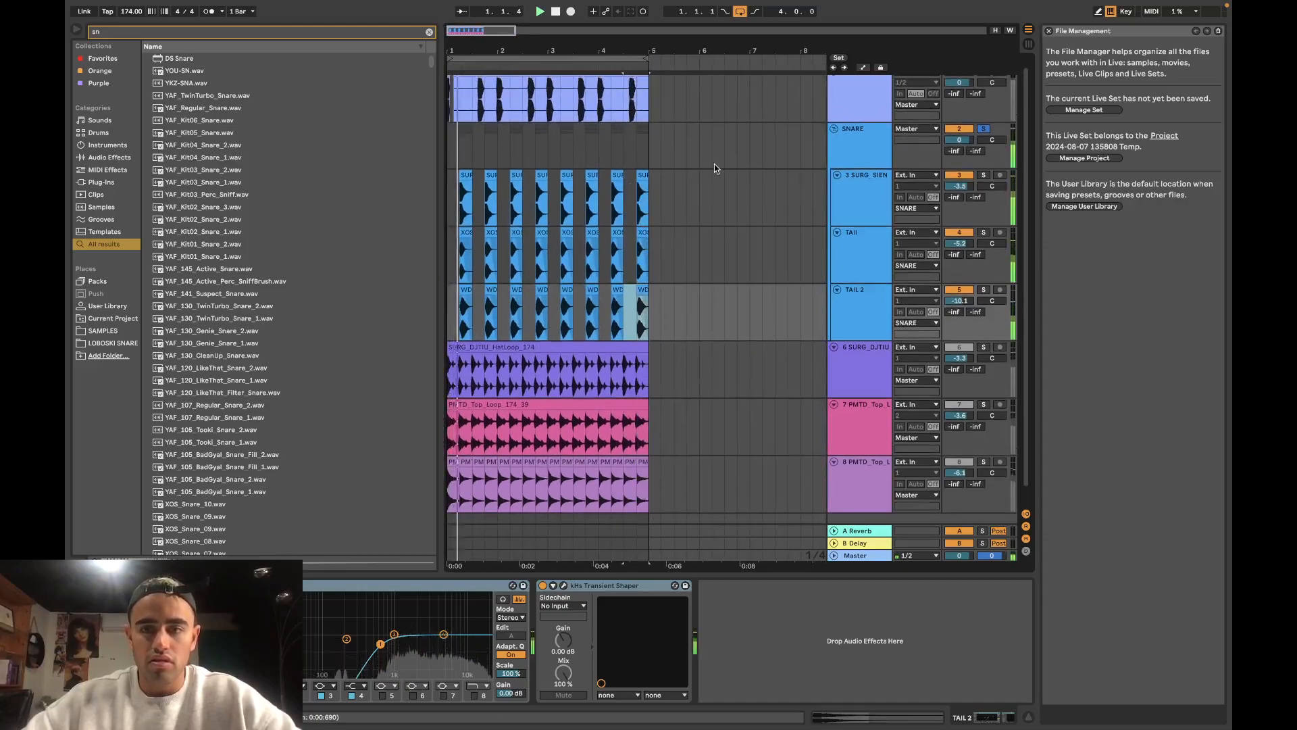
drag(960, 301, 960, 294)
click(860, 164)
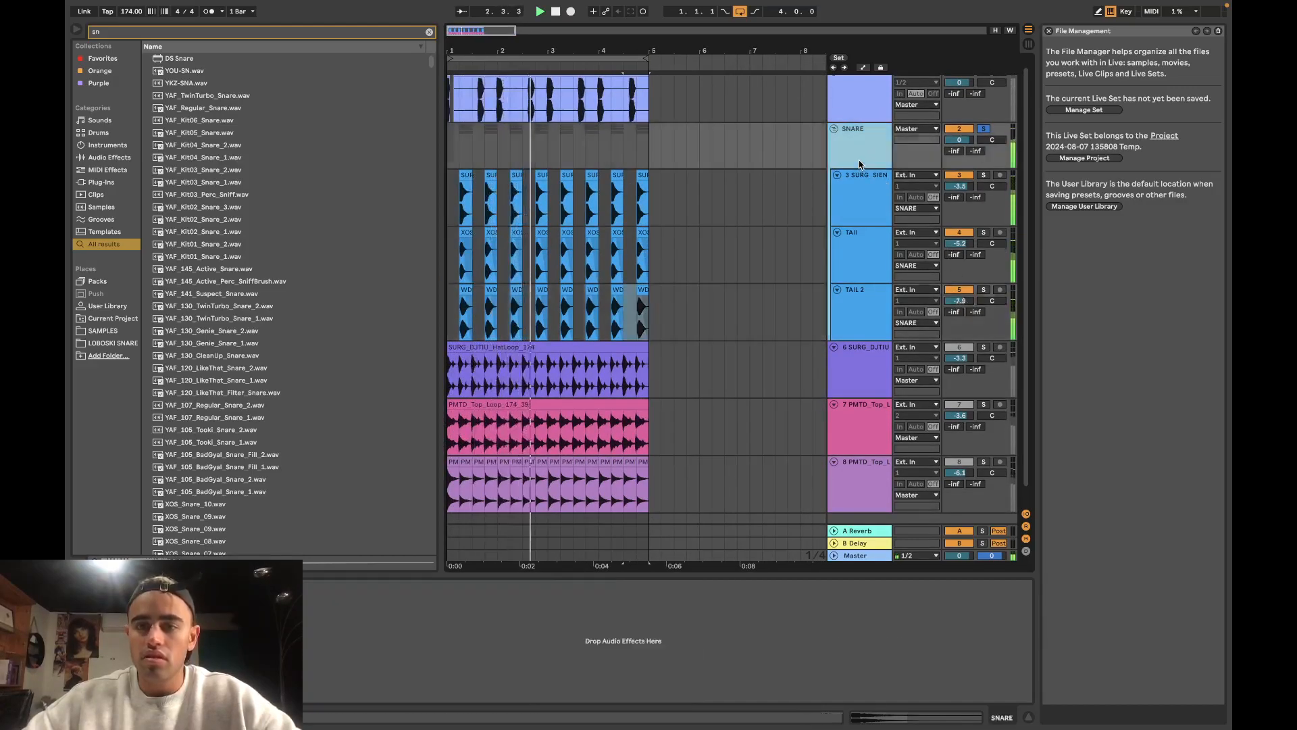
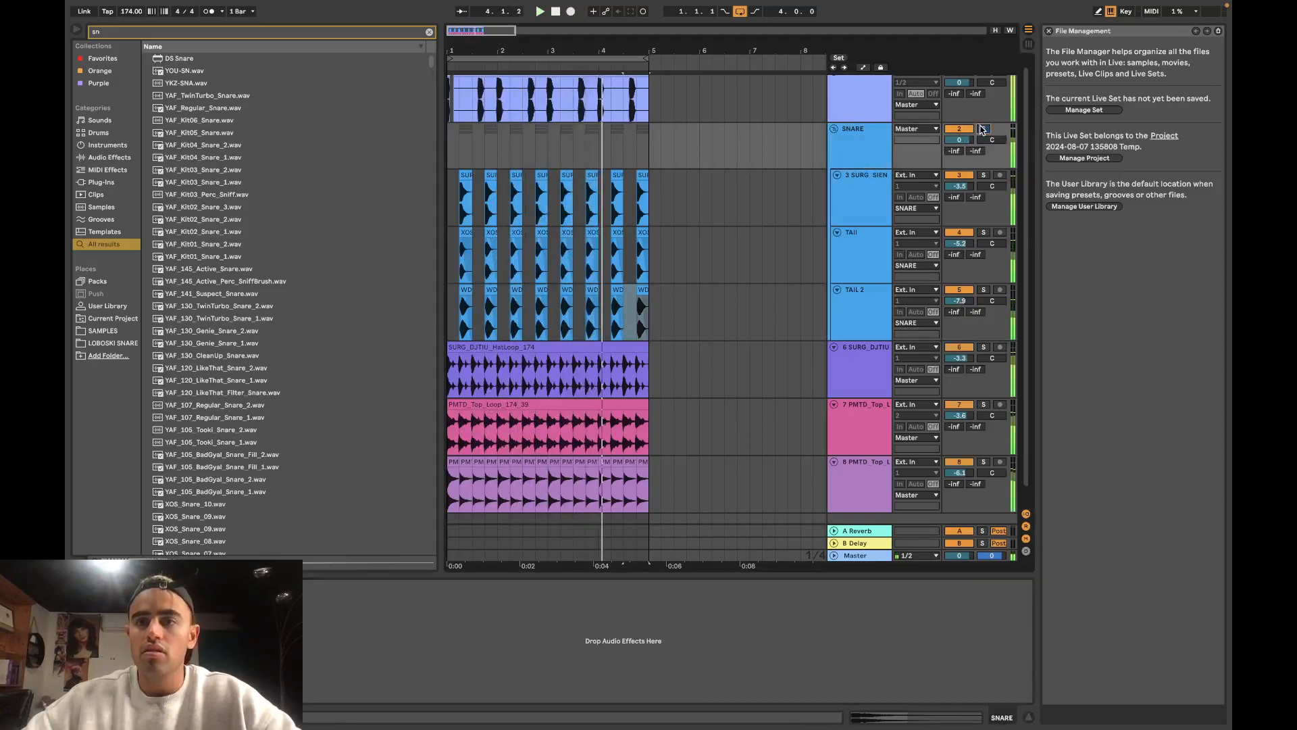
right_click(721, 123)
click(738, 217)
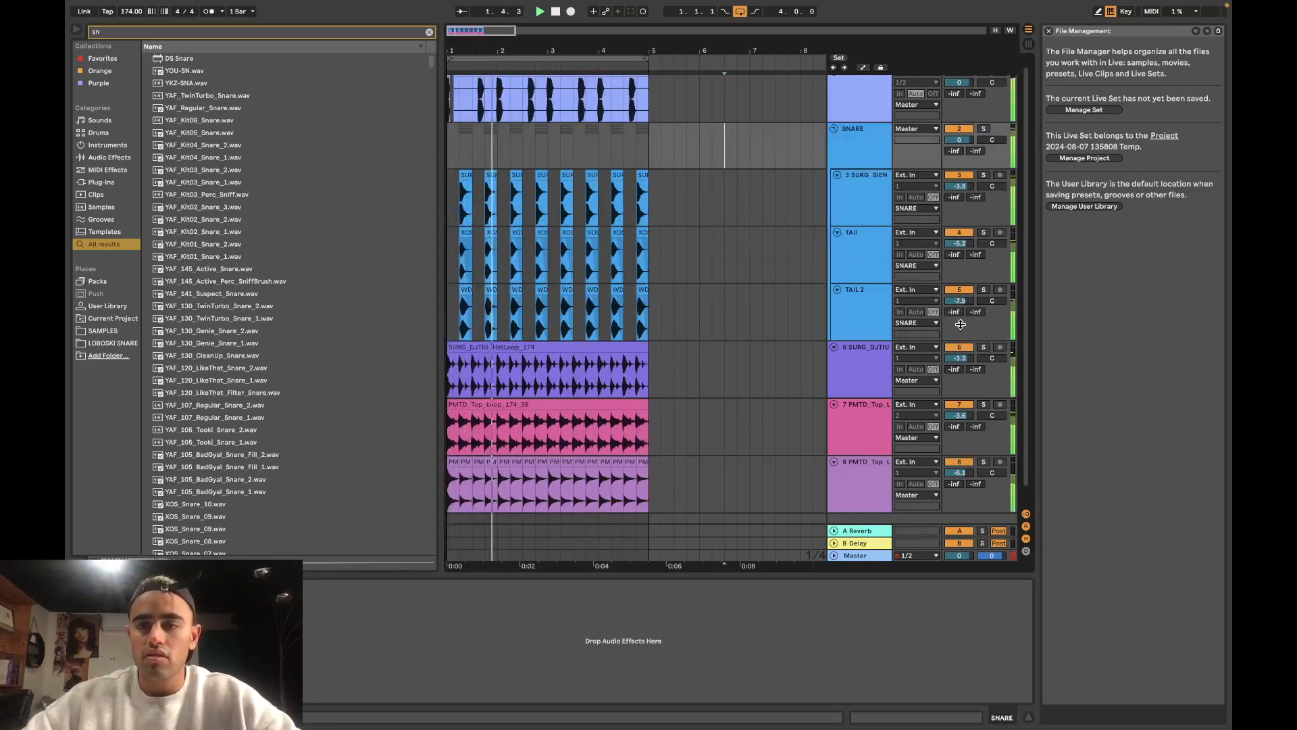
drag(959, 300, 959, 308)
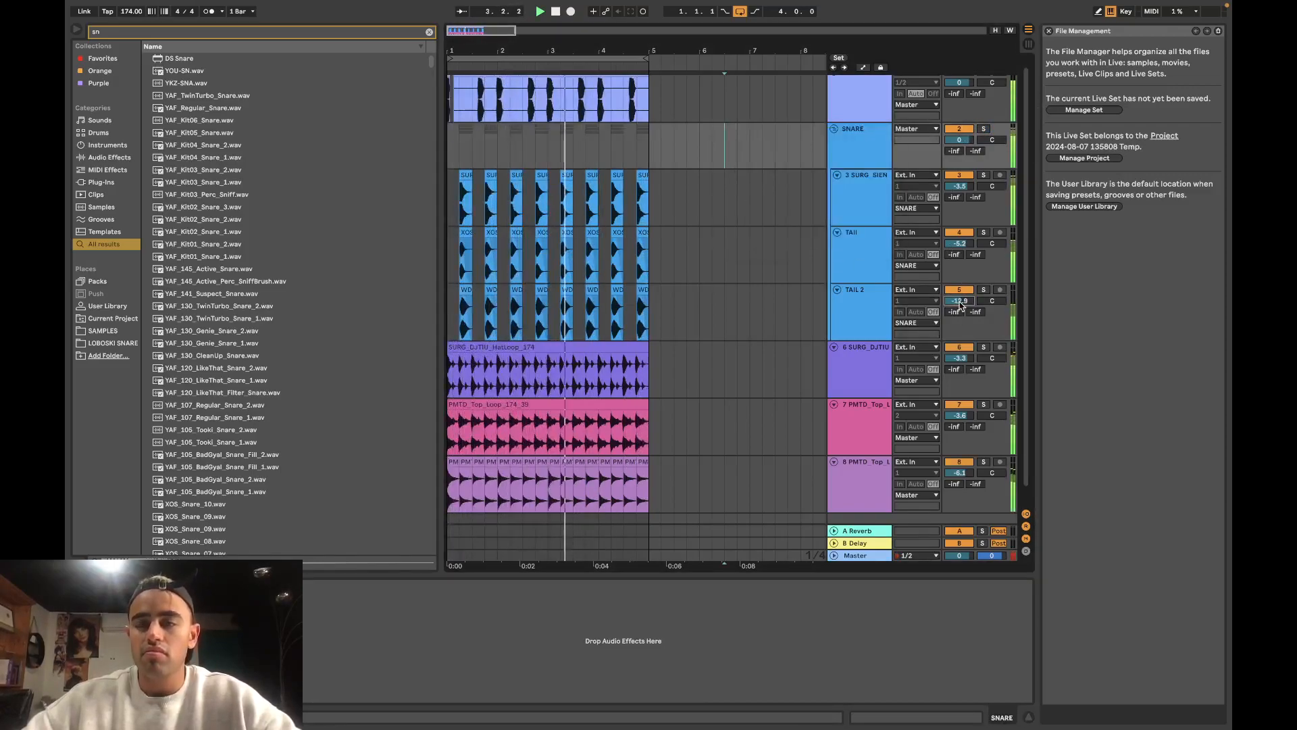
click(459, 162)
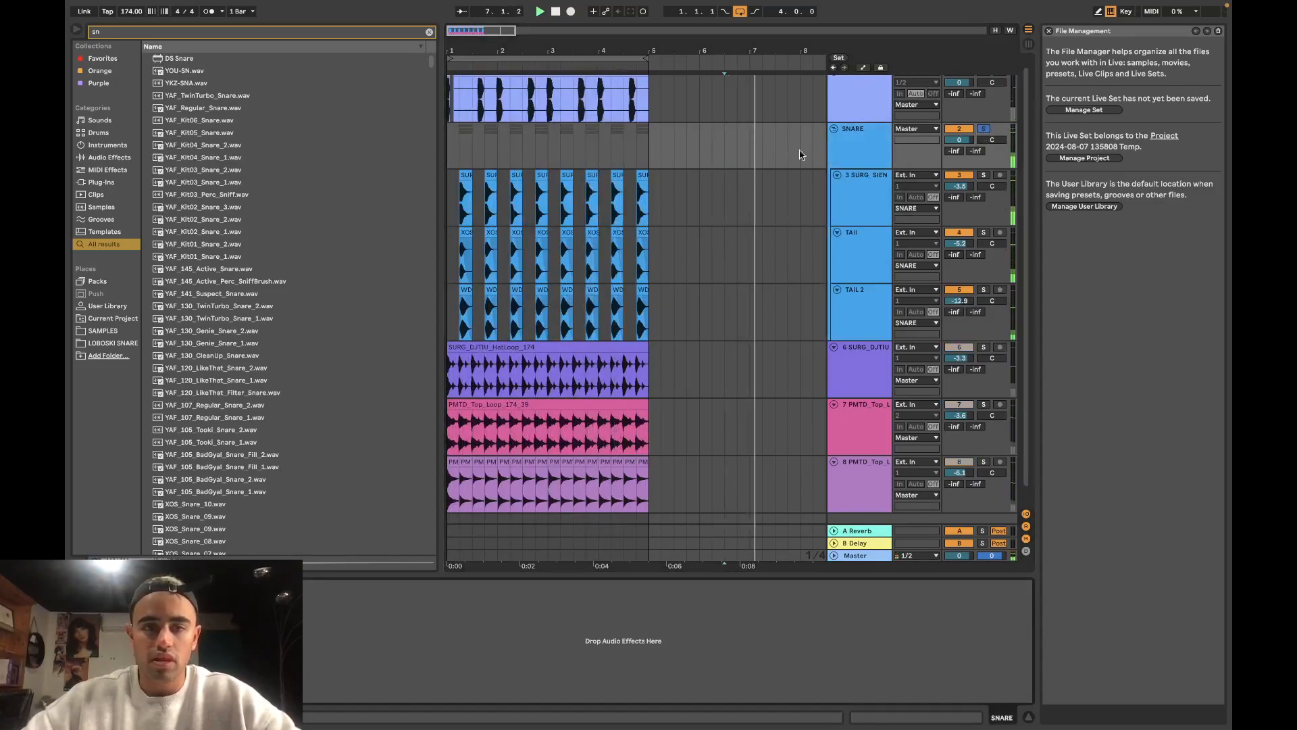
Step: Check the kHs Transient Shaper settings on TAIL 2 while the soloed snare plays, and close the plug-in
click(865, 298)
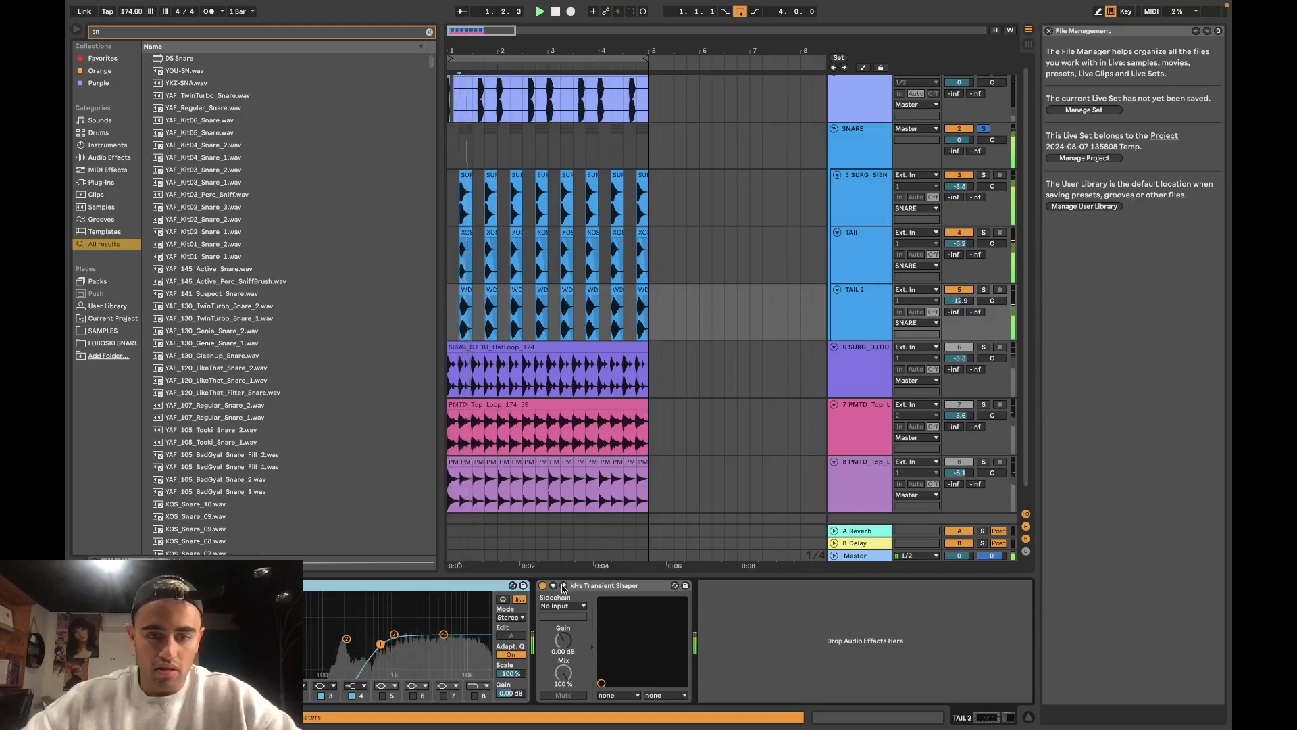
click(564, 586)
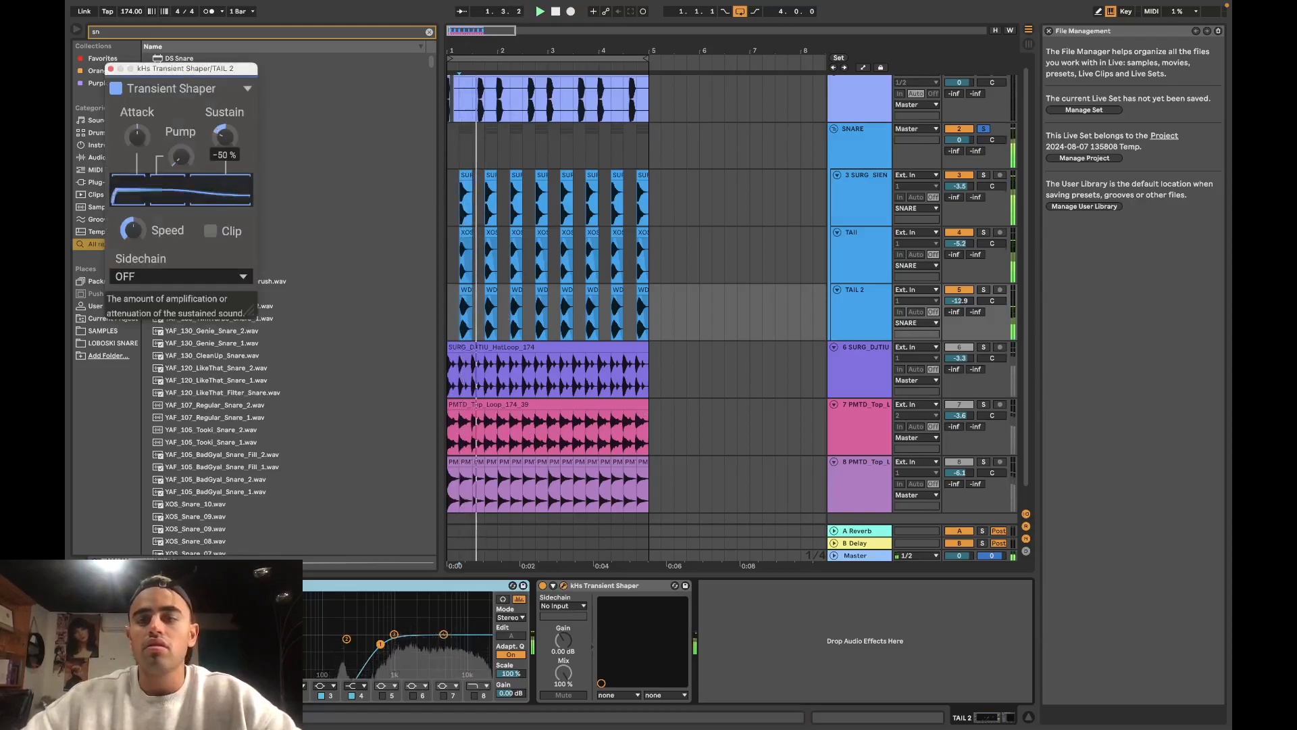
click(676, 251)
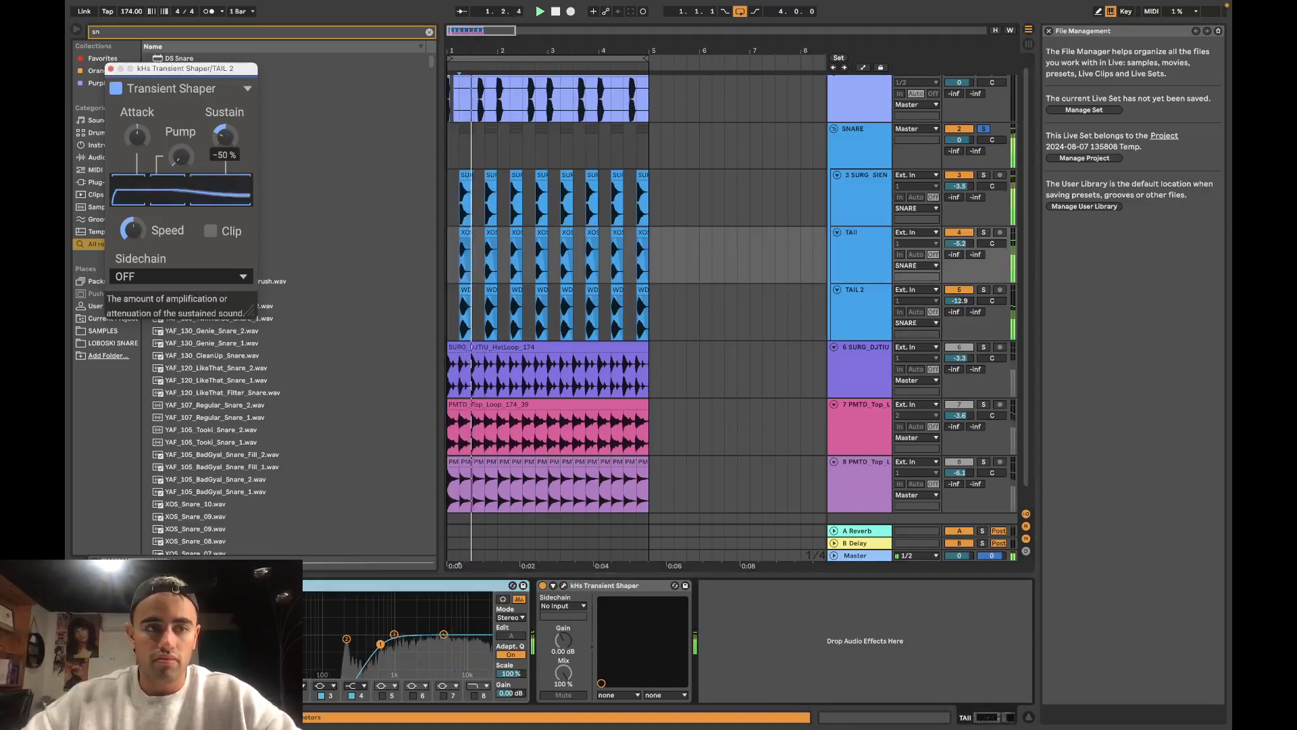
key(space)
click(112, 69)
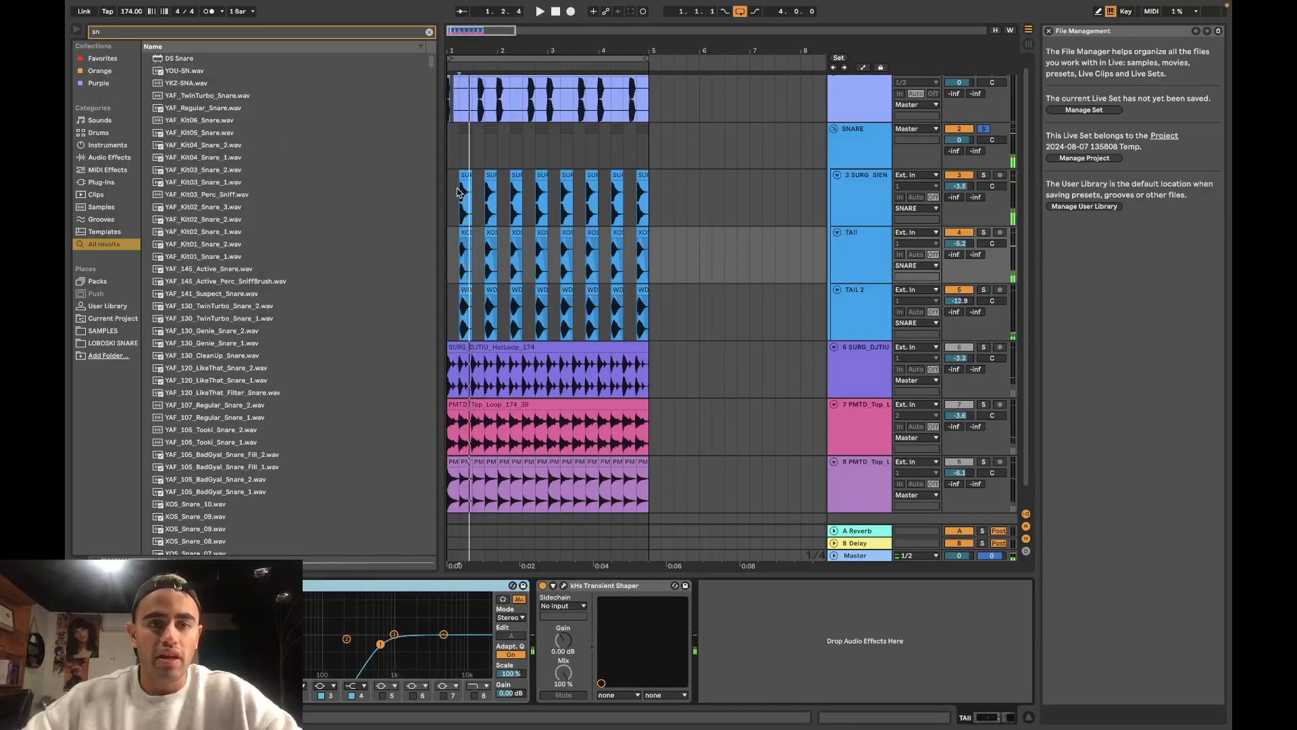
Step: Add a kHs Transient Shaper to the SNARE group, raising Attack slightly and reducing Sustain slightly during playback
drag(453, 147, 643, 144)
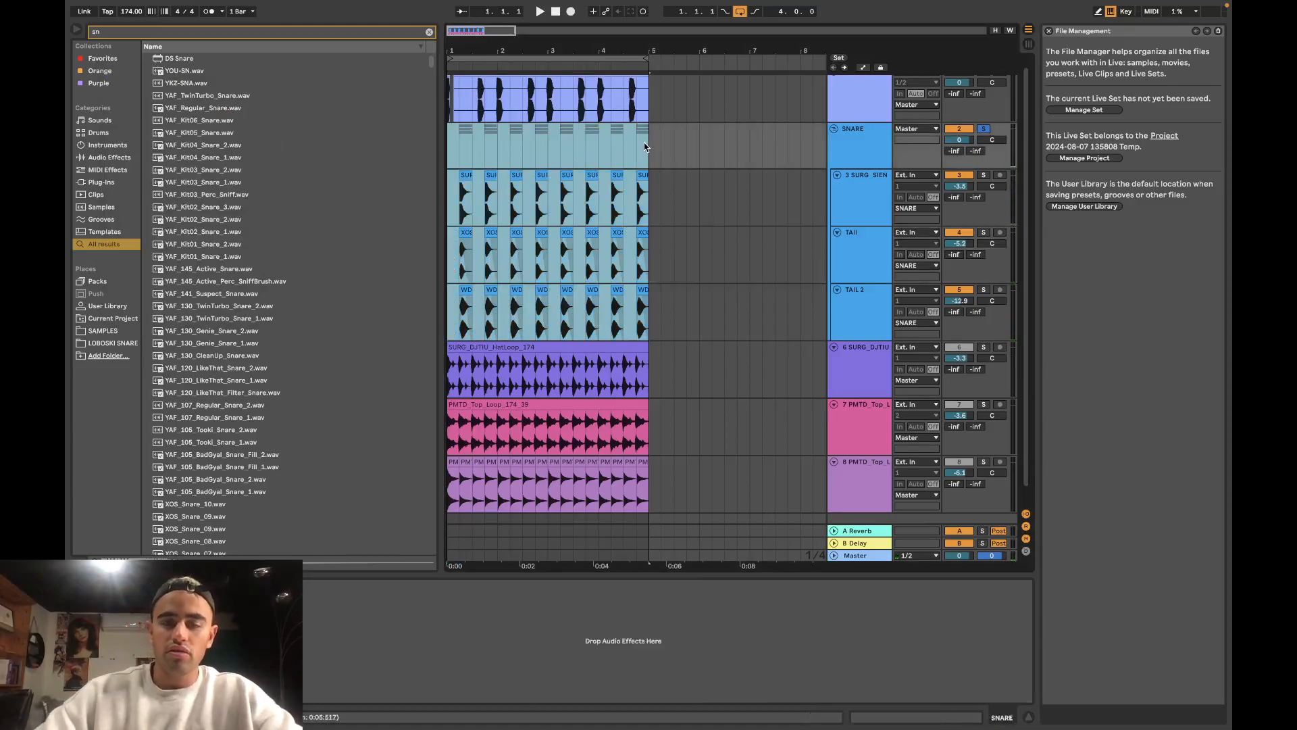
key(space)
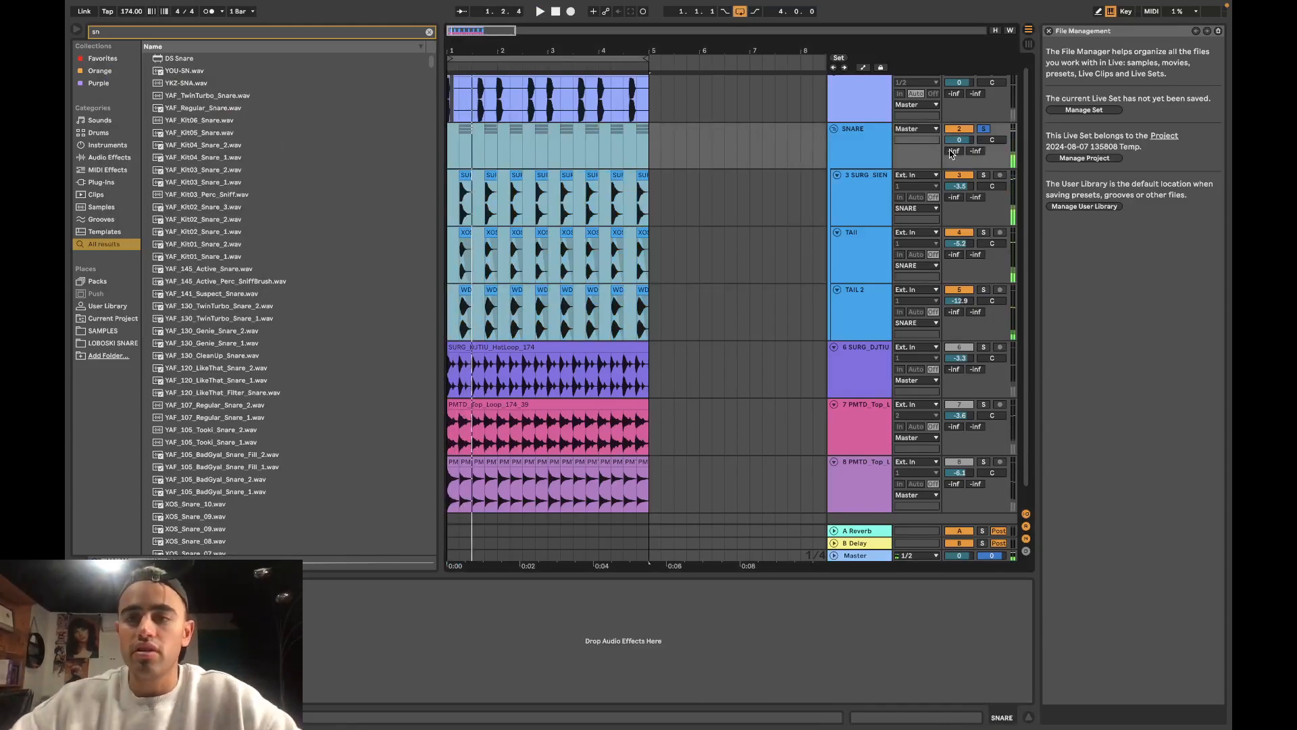
click(867, 154)
click(429, 32)
text(tran)
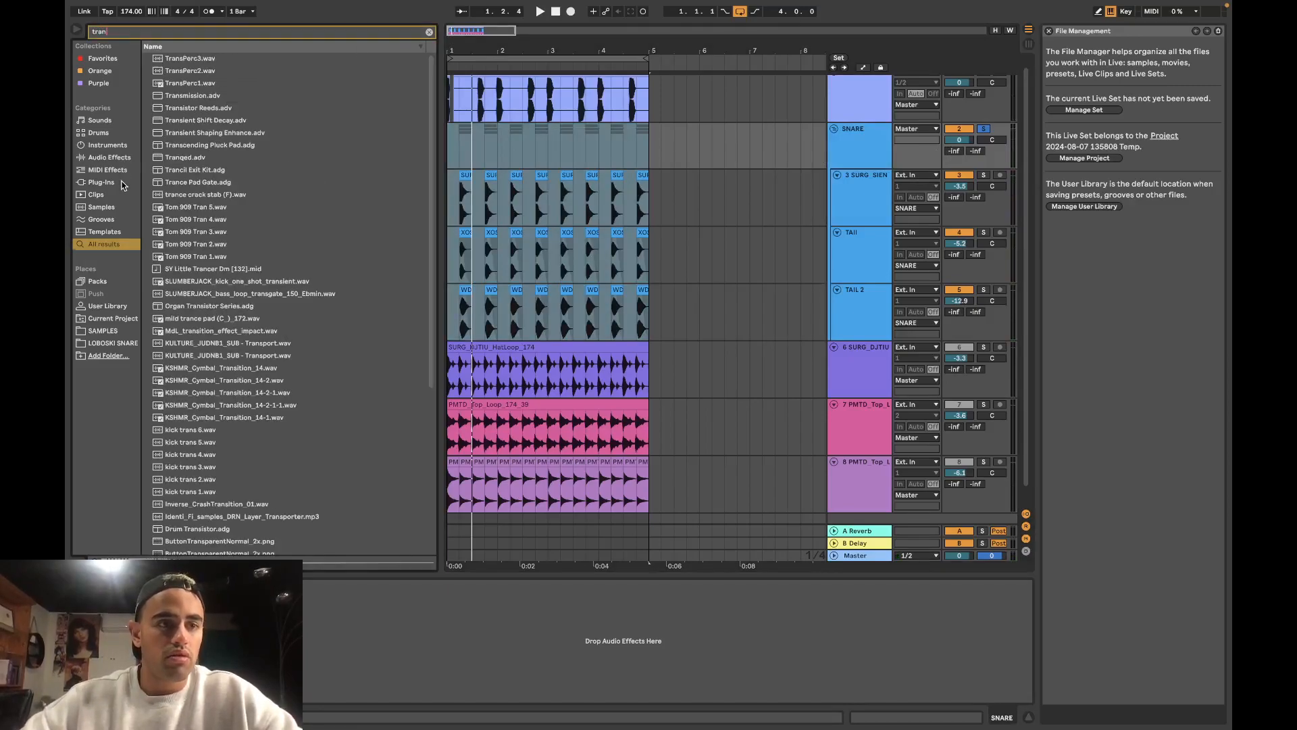
click(124, 185)
double_click(182, 120)
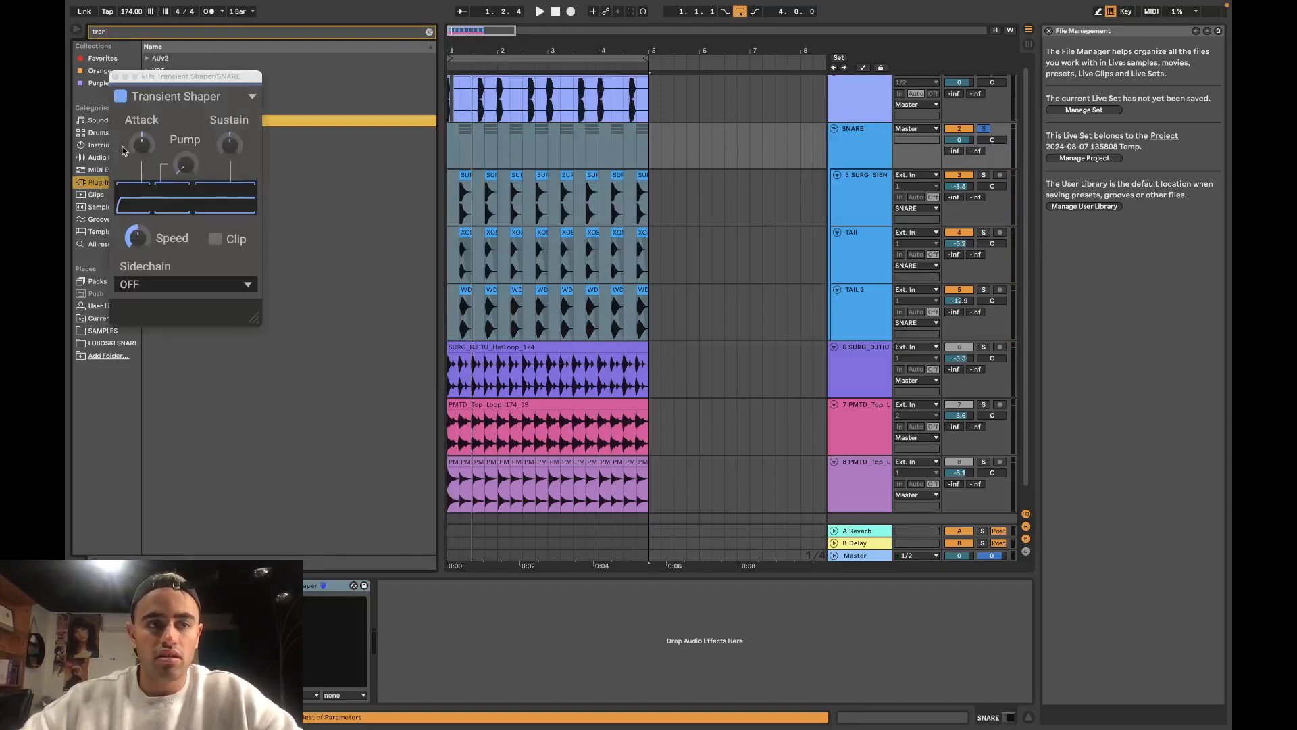
drag(142, 144, 142, 142)
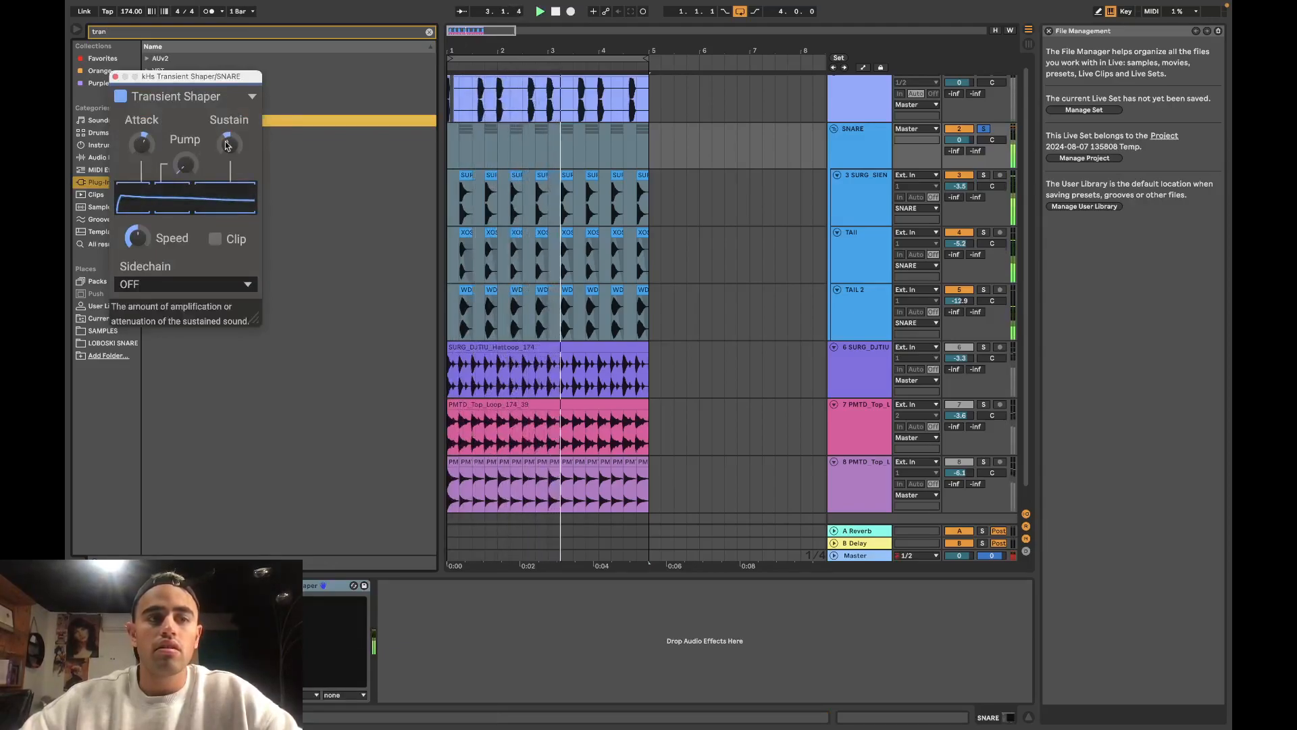
click(116, 77)
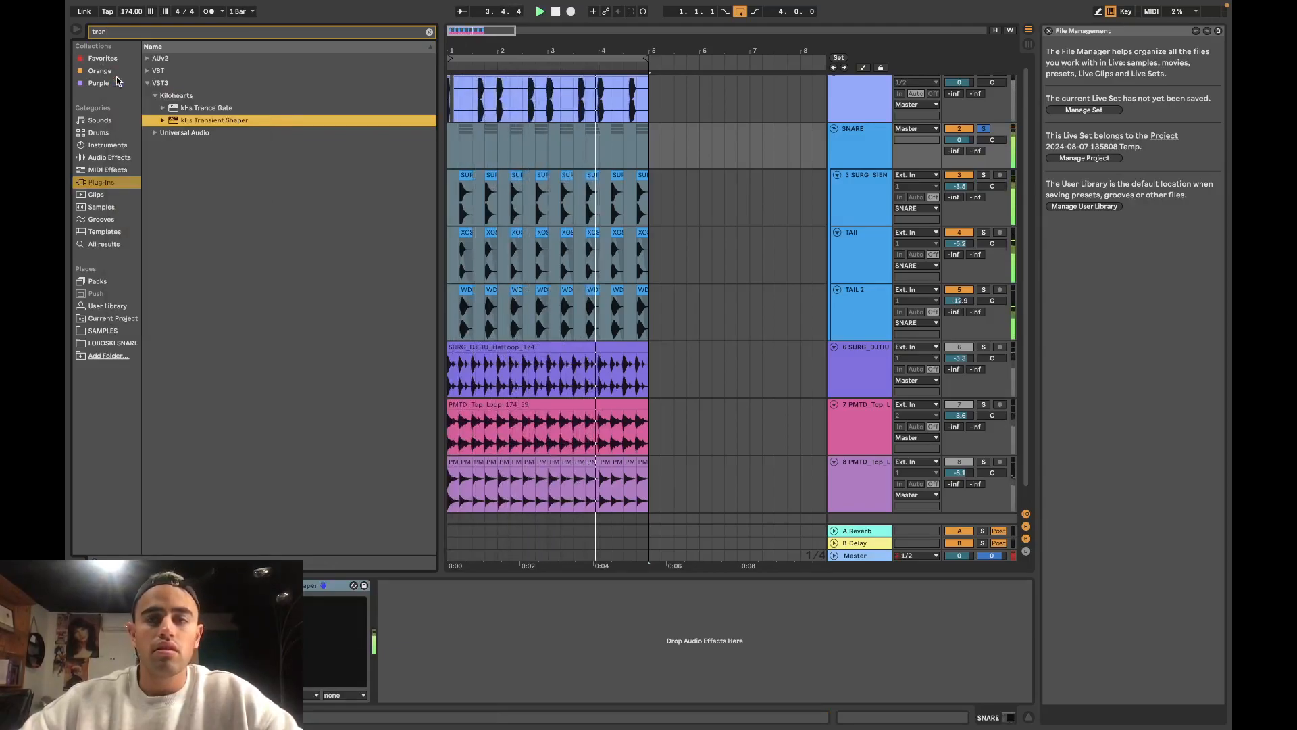
Step: Unsolo the SNARE group, set the fixed grid to 4 bars and fold the group
click(983, 129)
right_click(685, 123)
click(697, 209)
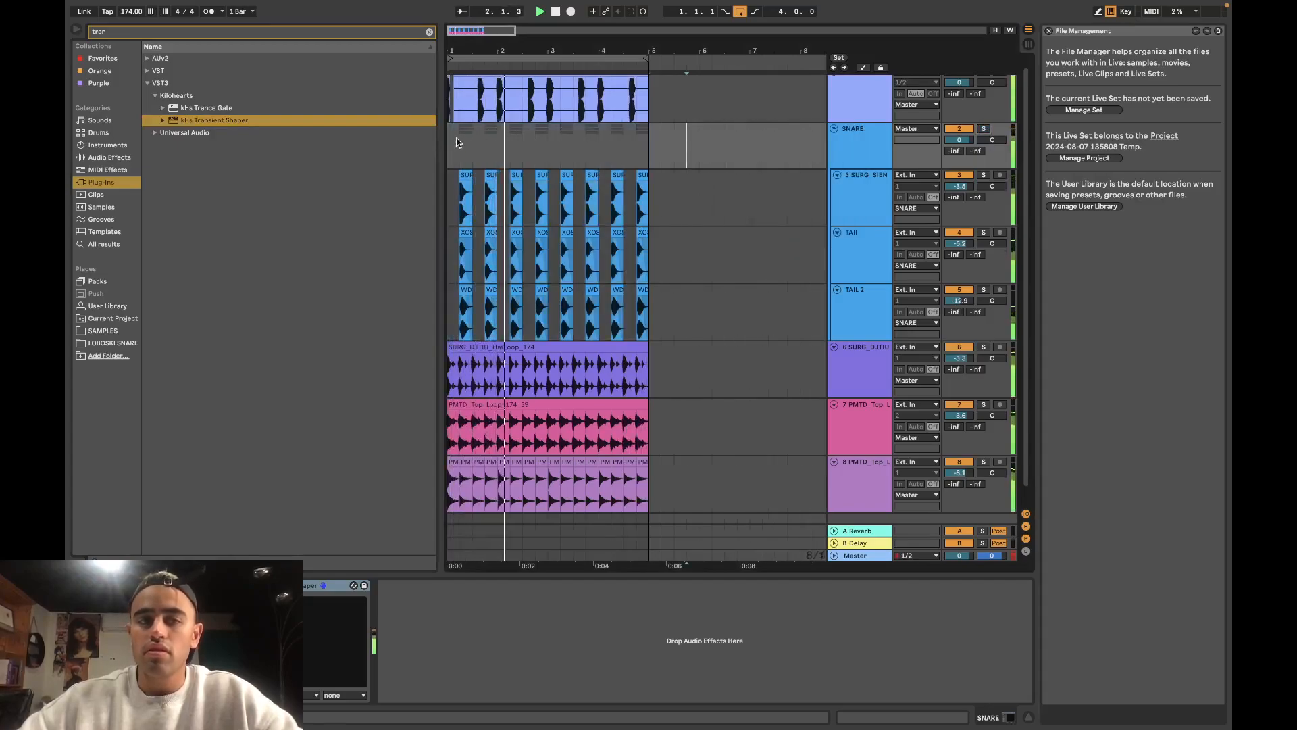
right_click(611, 140)
click(679, 227)
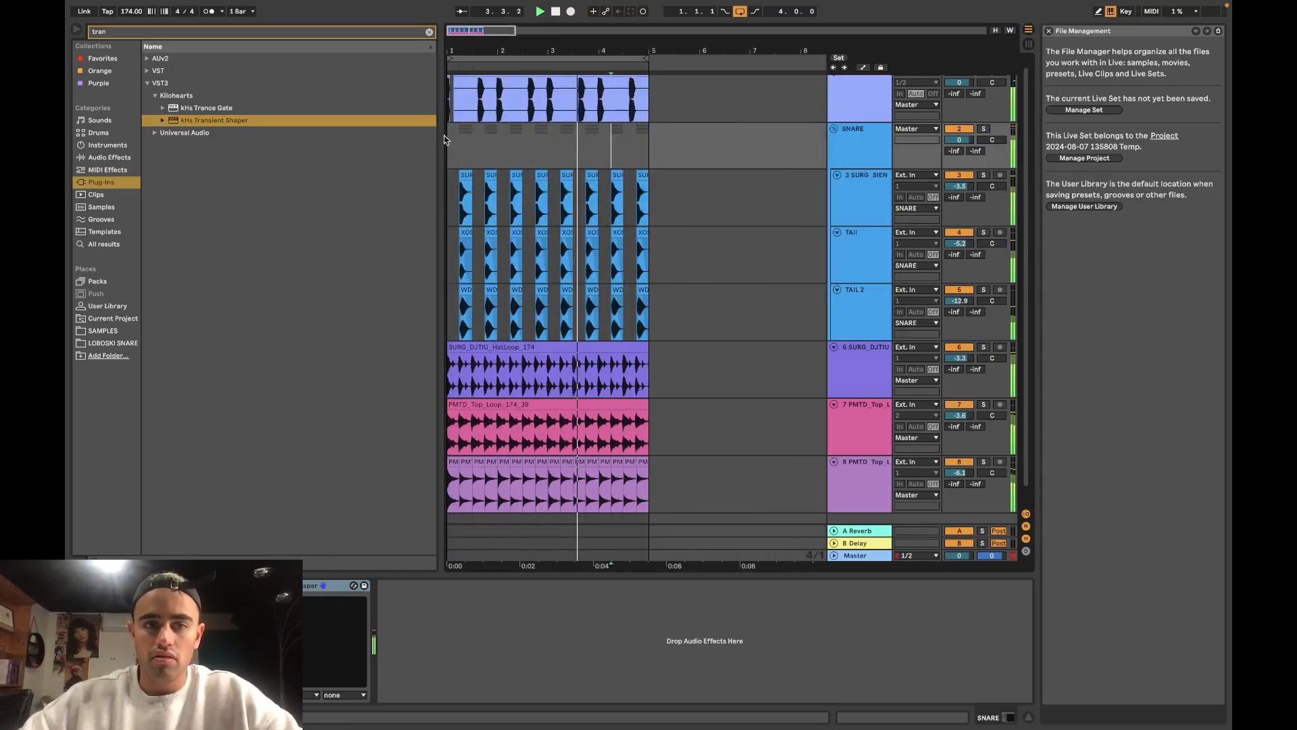
click(485, 142)
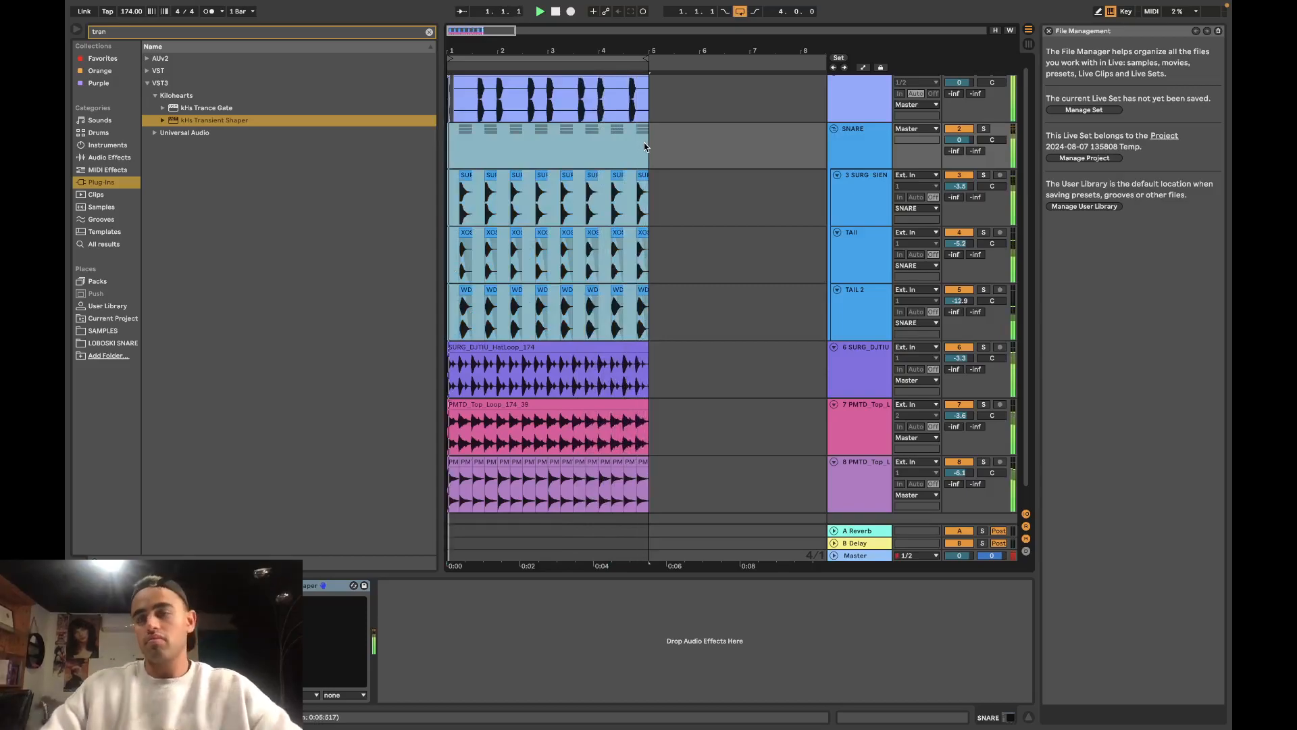
click(834, 130)
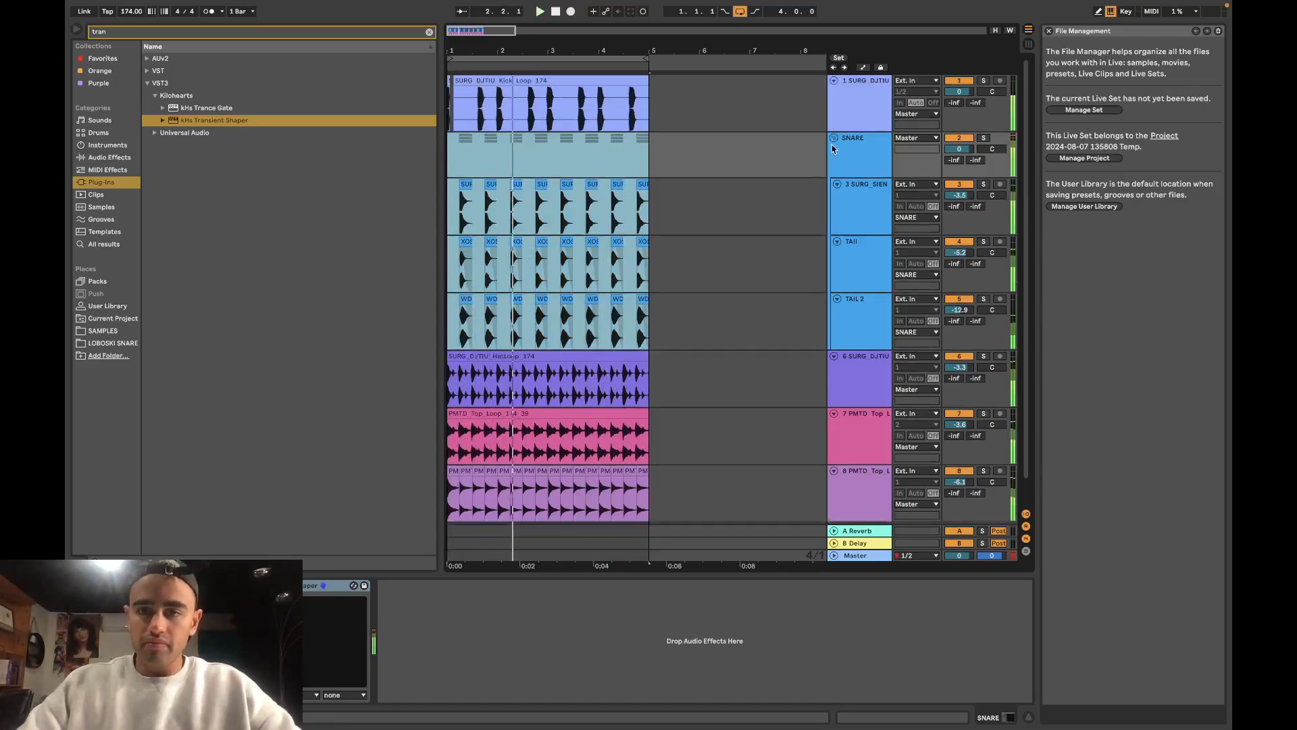
Step: Insert a new audio track directly below the kick loop track
click(463, 87)
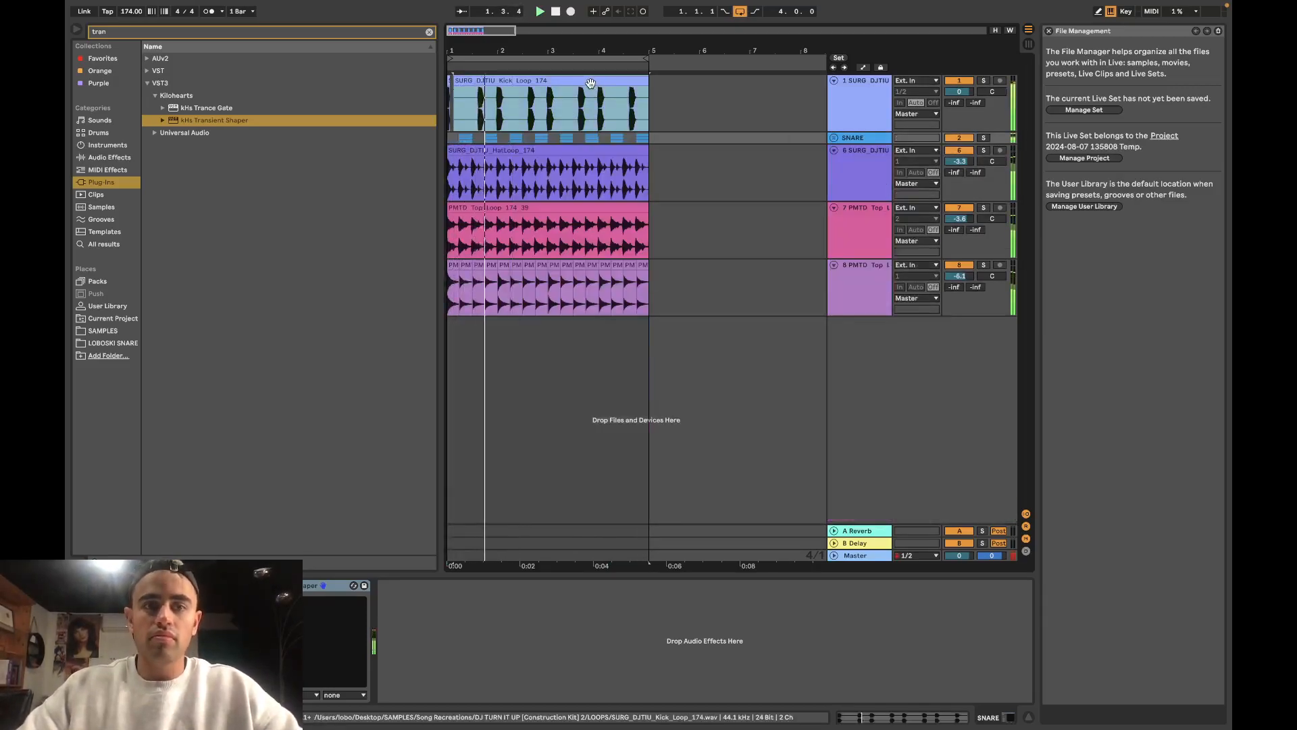
right_click(844, 111)
click(868, 211)
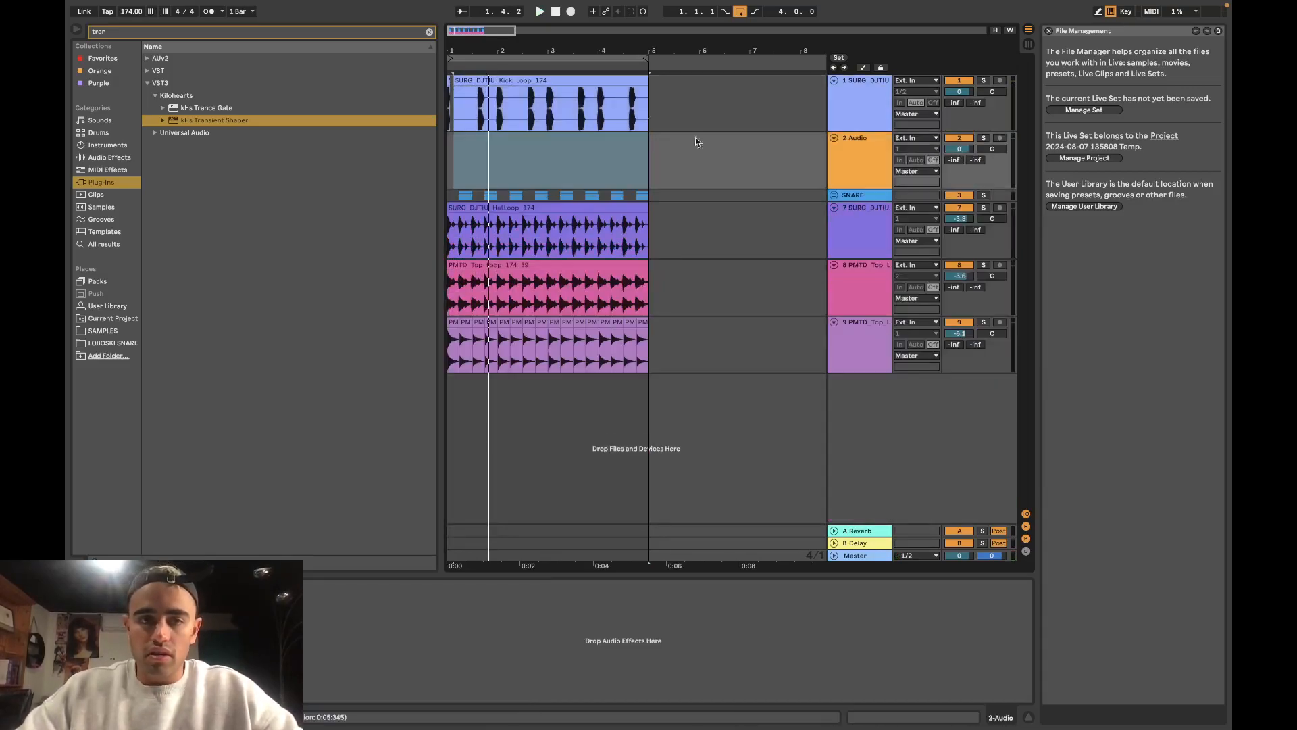
Step: Audition the kick loop in solo and delete its track
click(593, 80)
key(z)
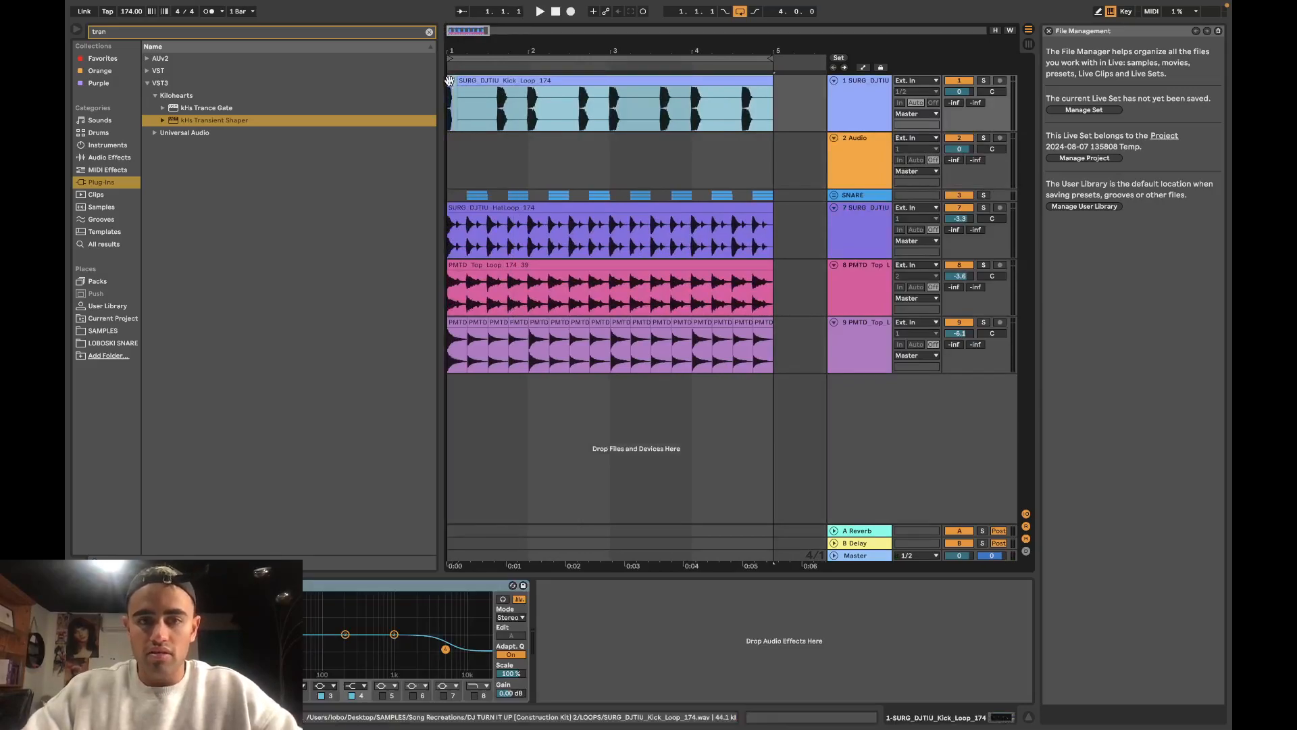
click(983, 81)
key(space)
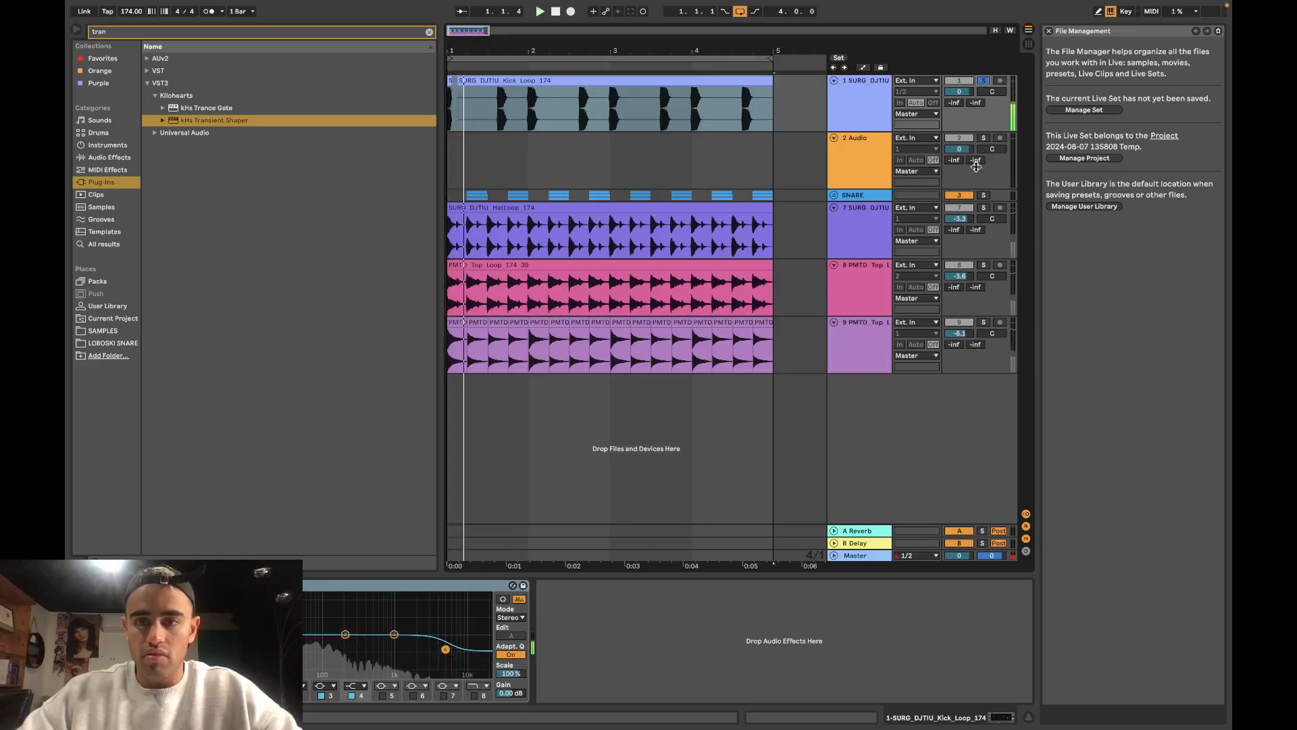
click(981, 196)
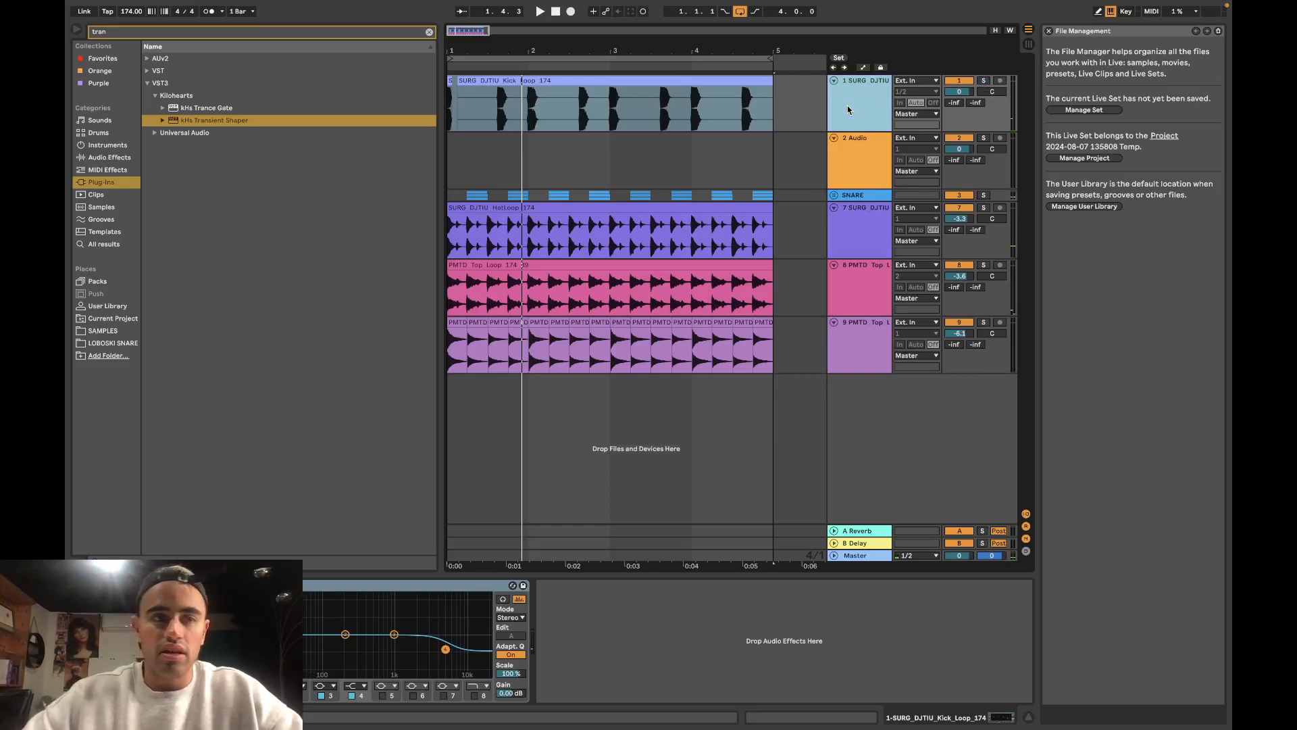
key(Delete)
Step: Search the SAMPLES folder for "skanti" and open the KICKS folder of the BTP - Skantia Sample Pack (Official)
click(430, 33)
text(skanti)
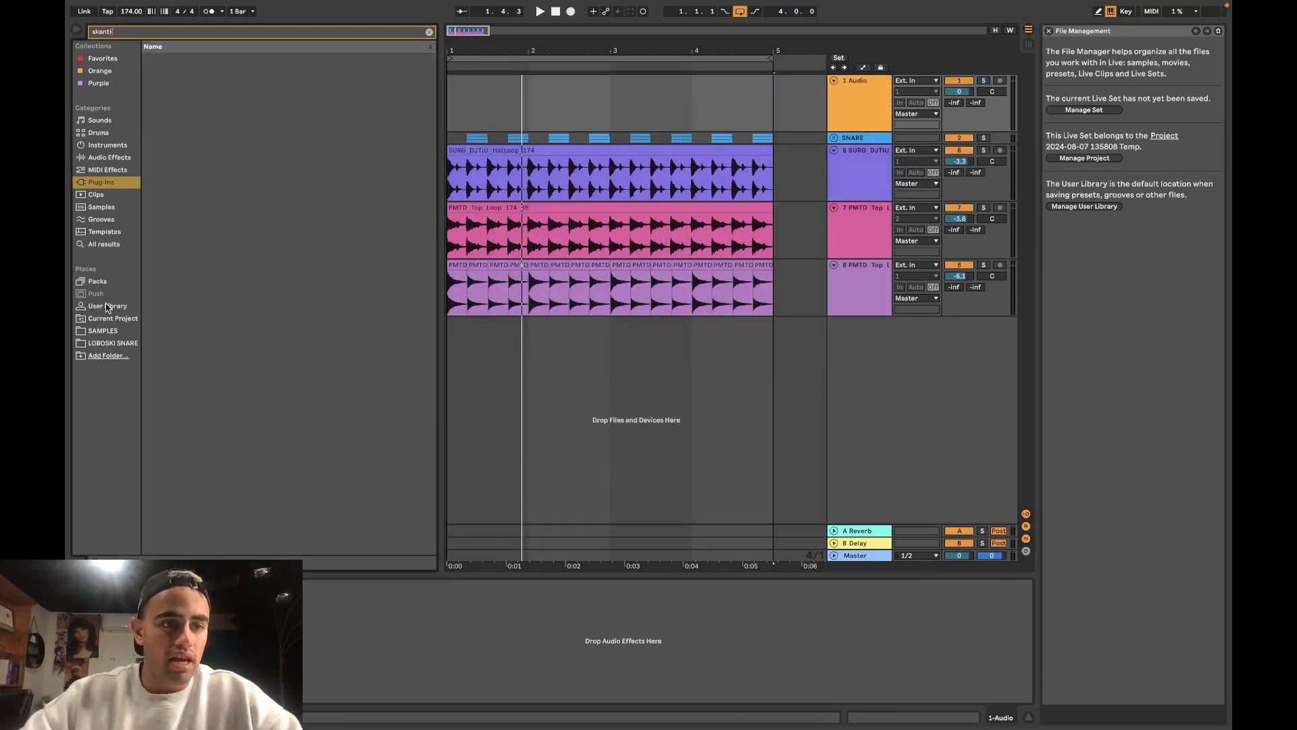
click(112, 244)
click(122, 332)
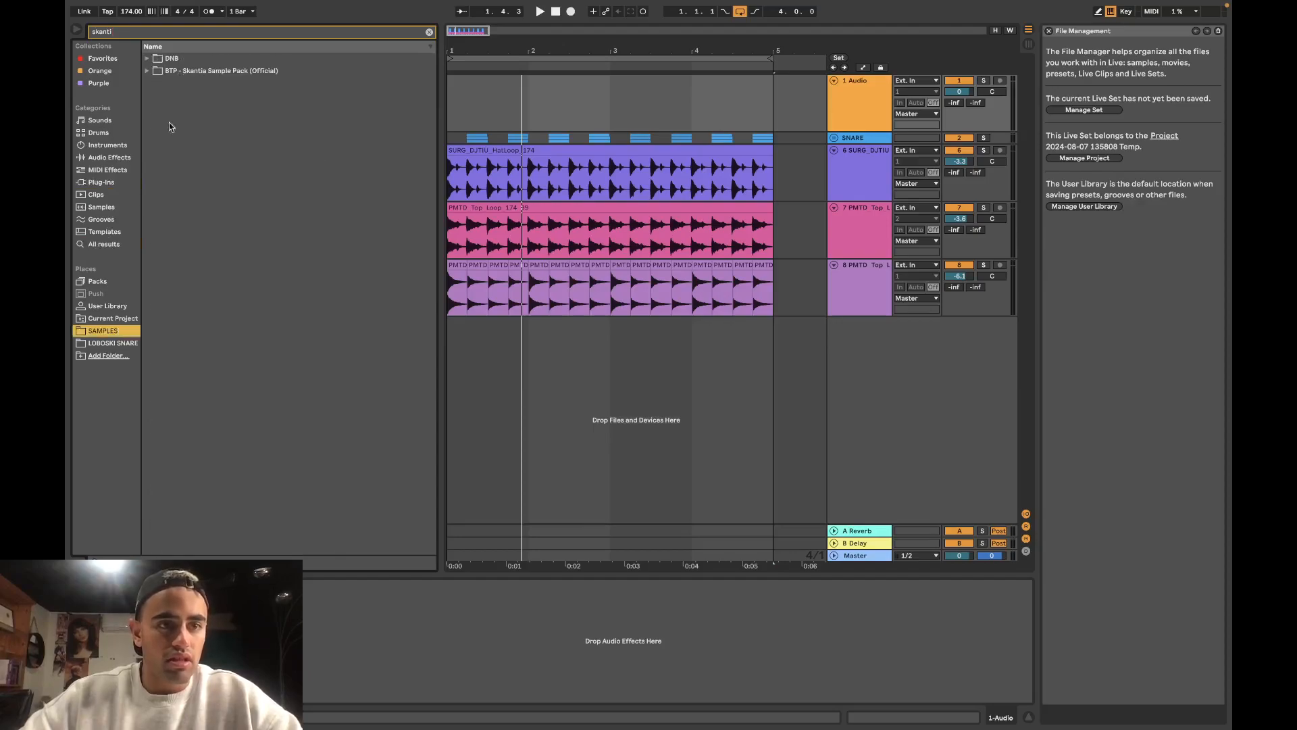
click(157, 72)
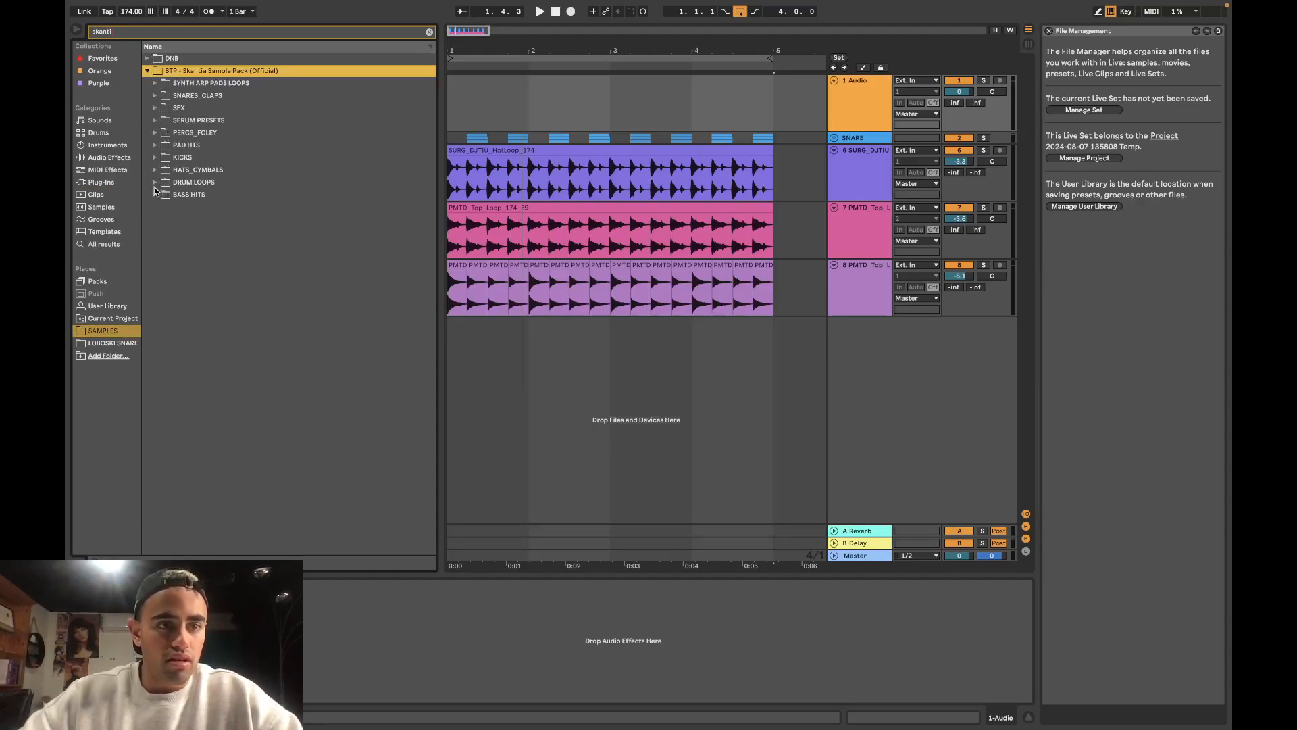
click(163, 158)
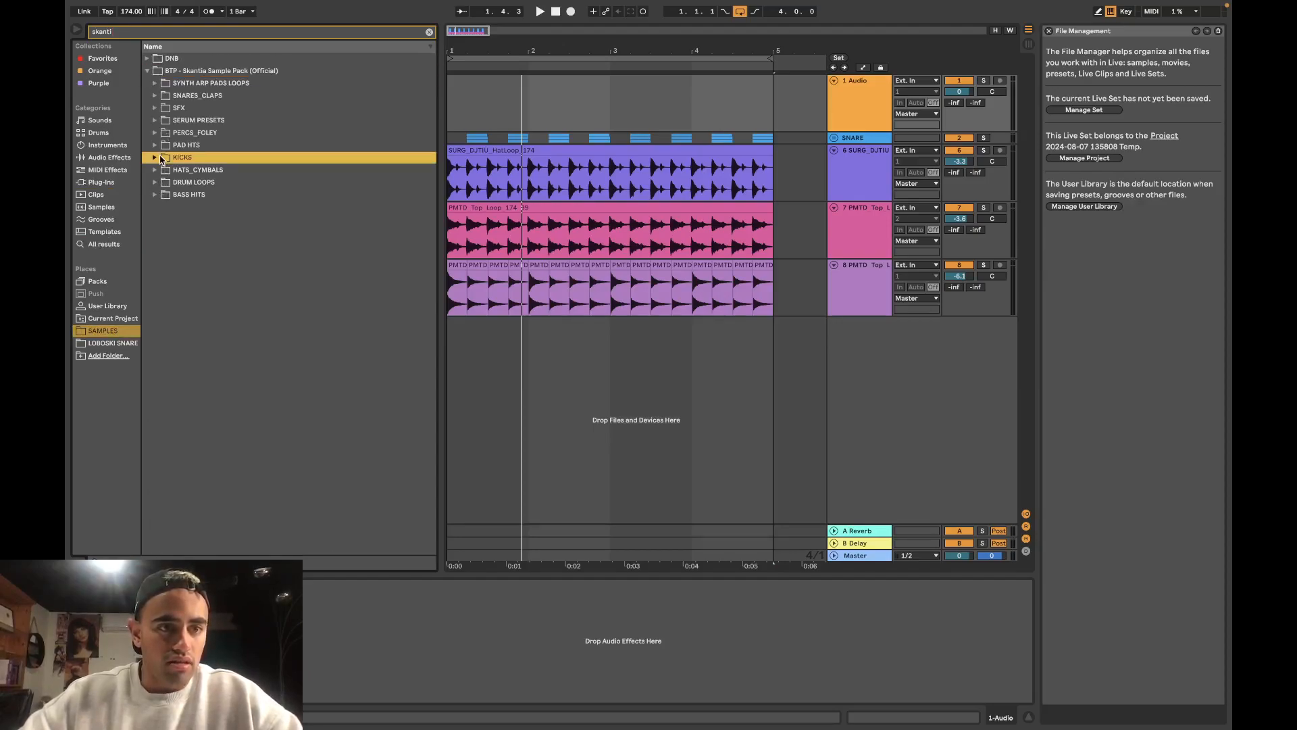
click(155, 157)
Step: Audition the Fluid, Chained Hat and AD2 Hats kick samples in the KICKS folder
click(204, 256)
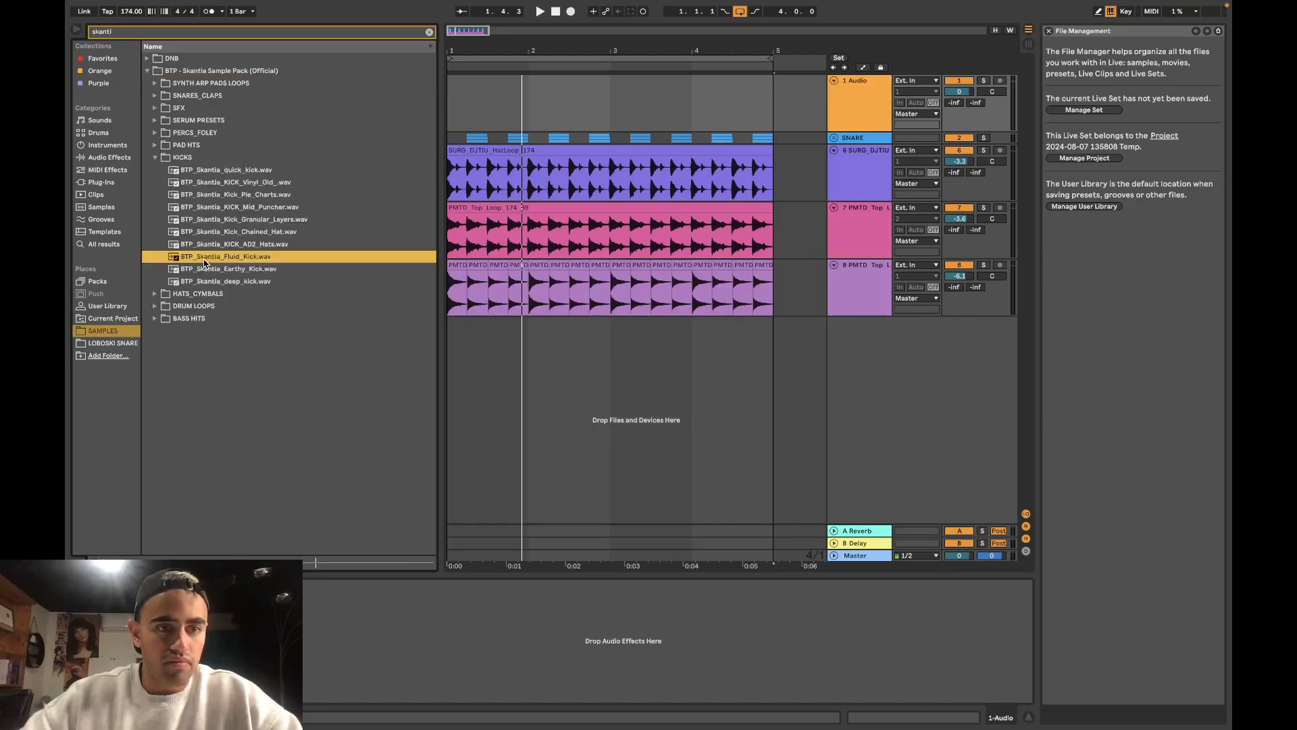
key(Up)
key(Up)
key(Down)
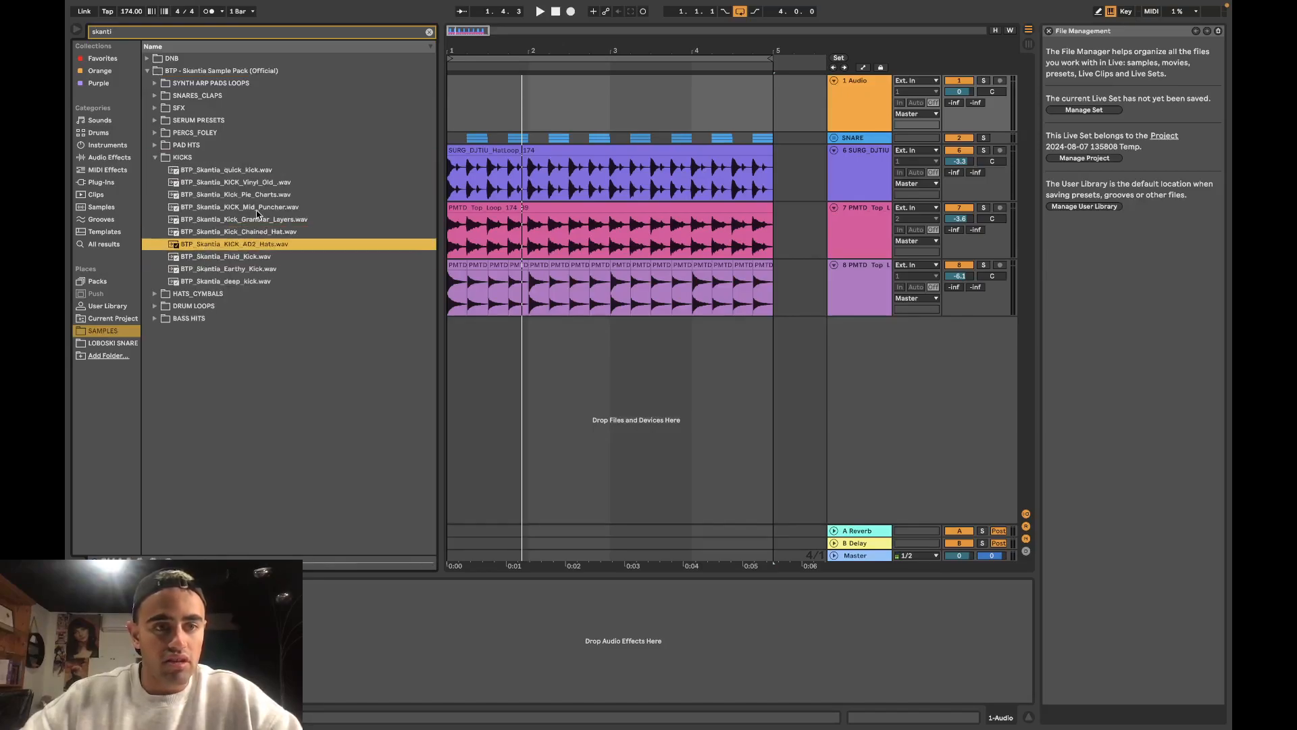
click(250, 233)
click(245, 247)
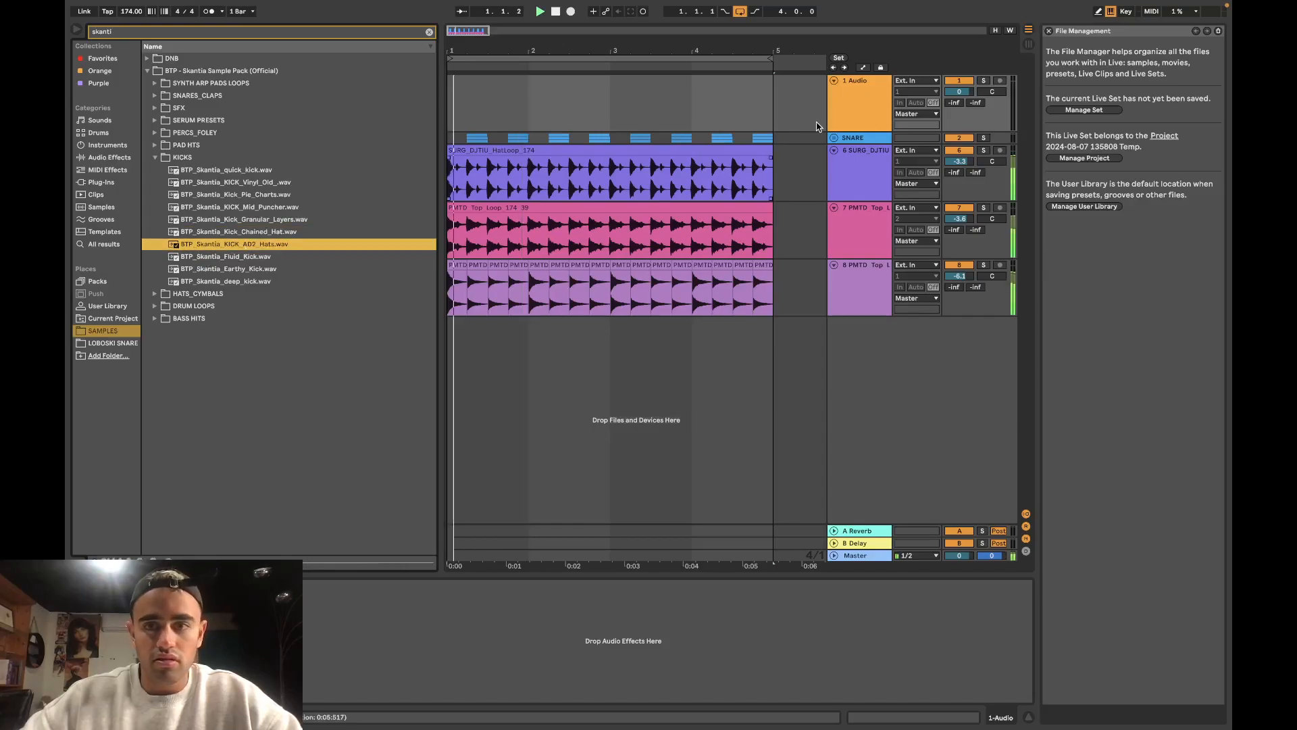
Step: Place BTP_Skantia_KICK_AD2_Hats.wav at the start of the empty audio track and set the fixed grid to 1/8
drag(282, 249, 456, 101)
right_click(522, 101)
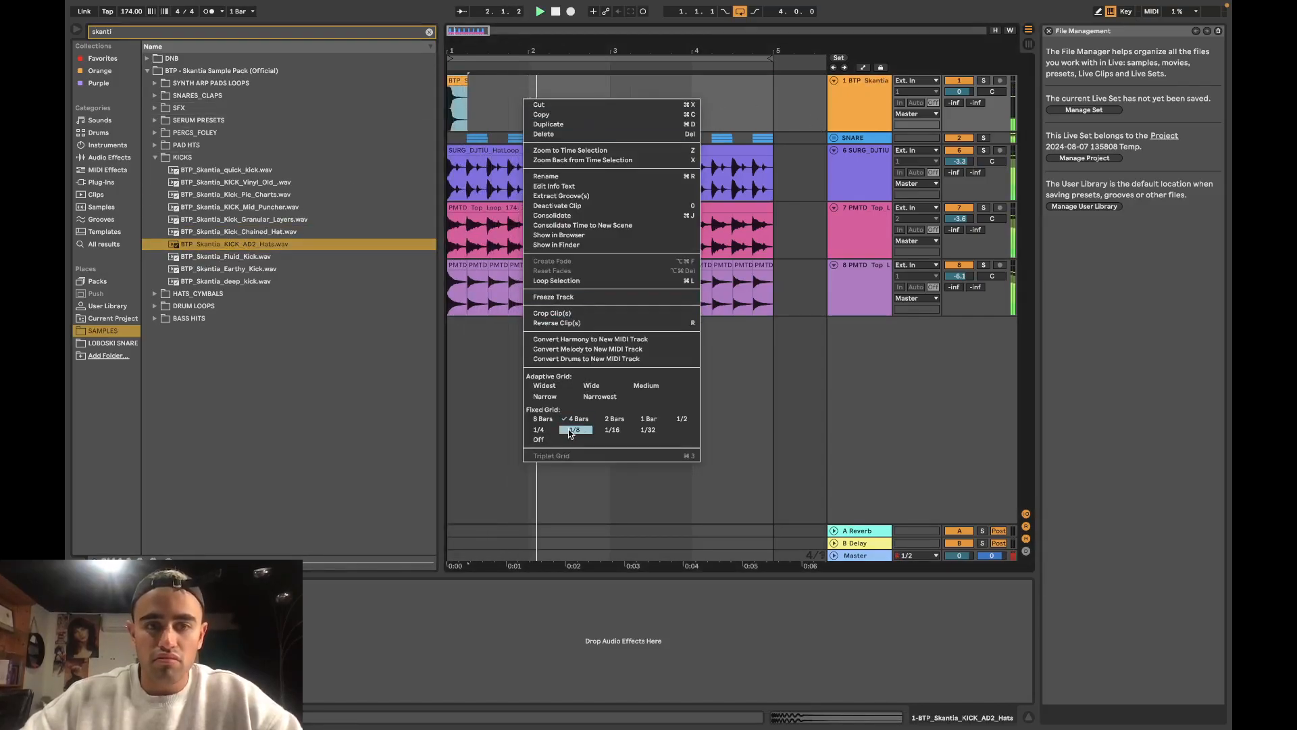
click(461, 84)
key(space)
key(space)
scroll(478, 100, up, 3)
key(space)
key(space)
Step: Copy the AD2 Hats kick to 1.3.3, shorten the copy to an eighth note and play the pattern
click(496, 107)
key(space)
click(451, 82)
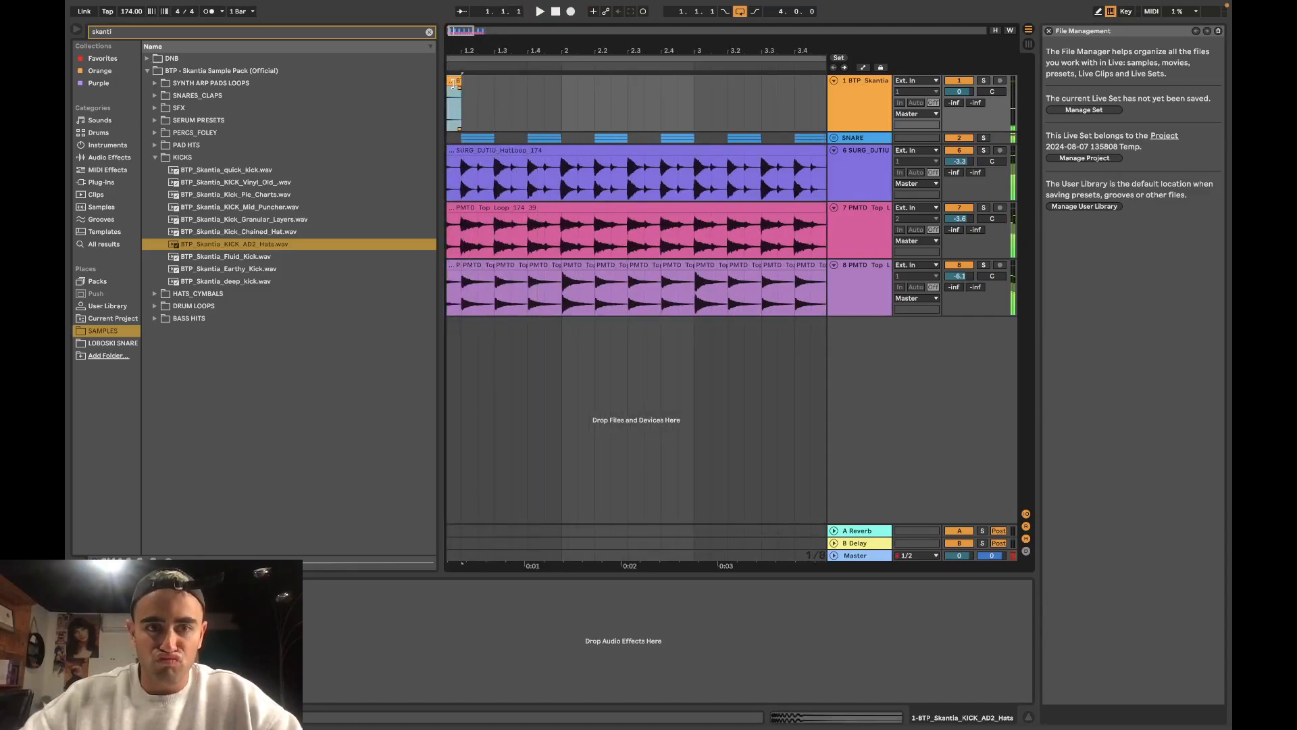
key(space)
click(512, 103)
key(super+v)
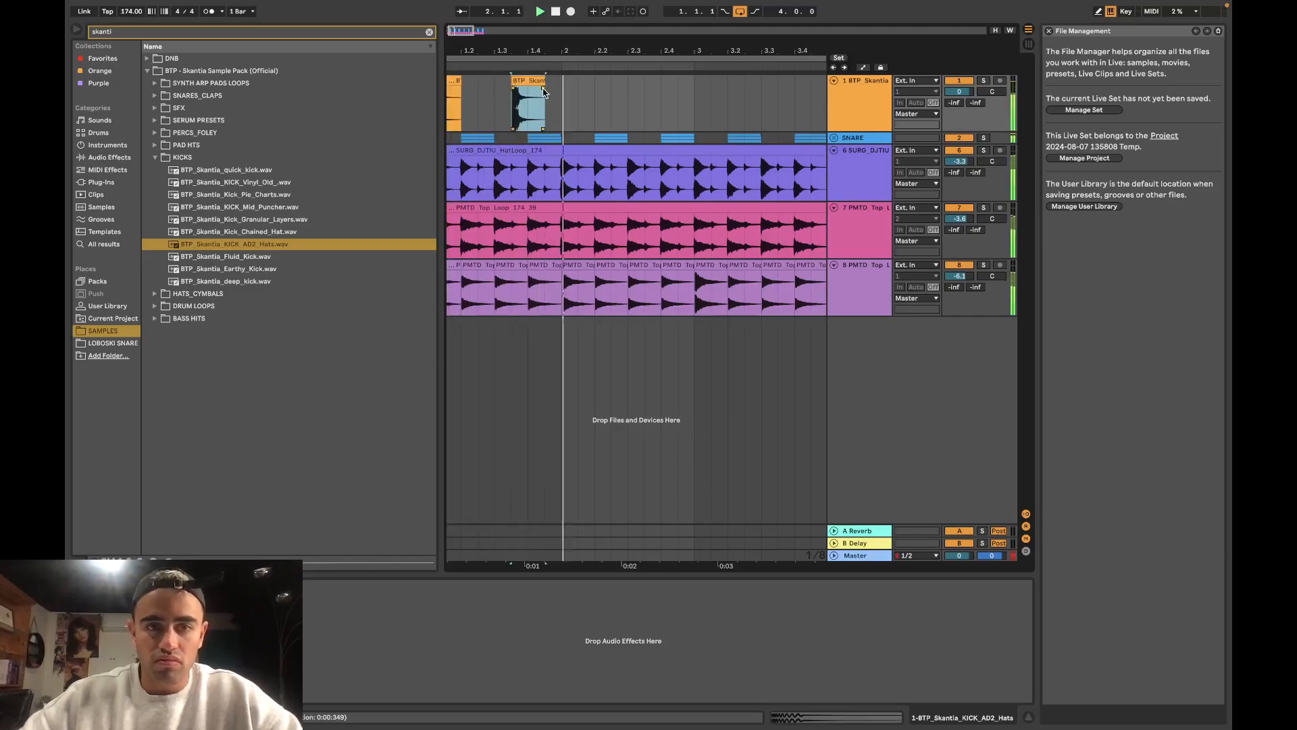
key(space)
click(459, 82)
key(space)
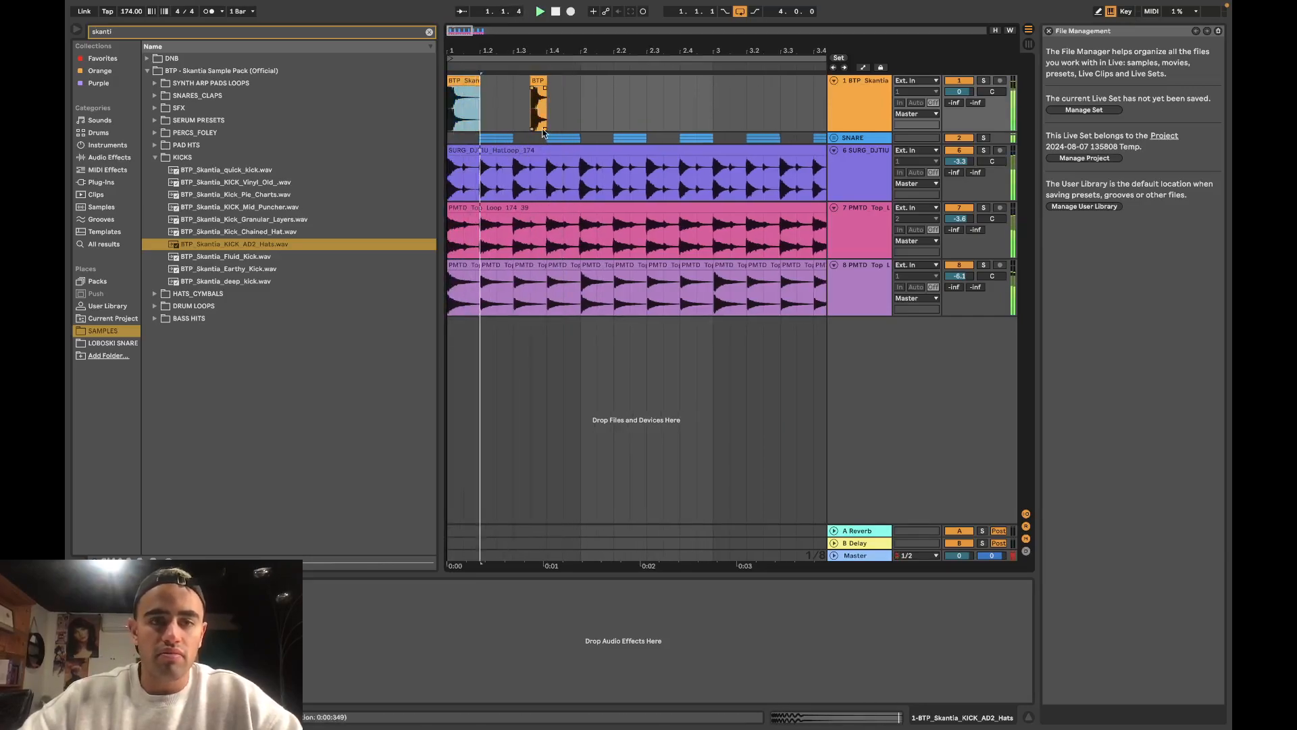
click(533, 82)
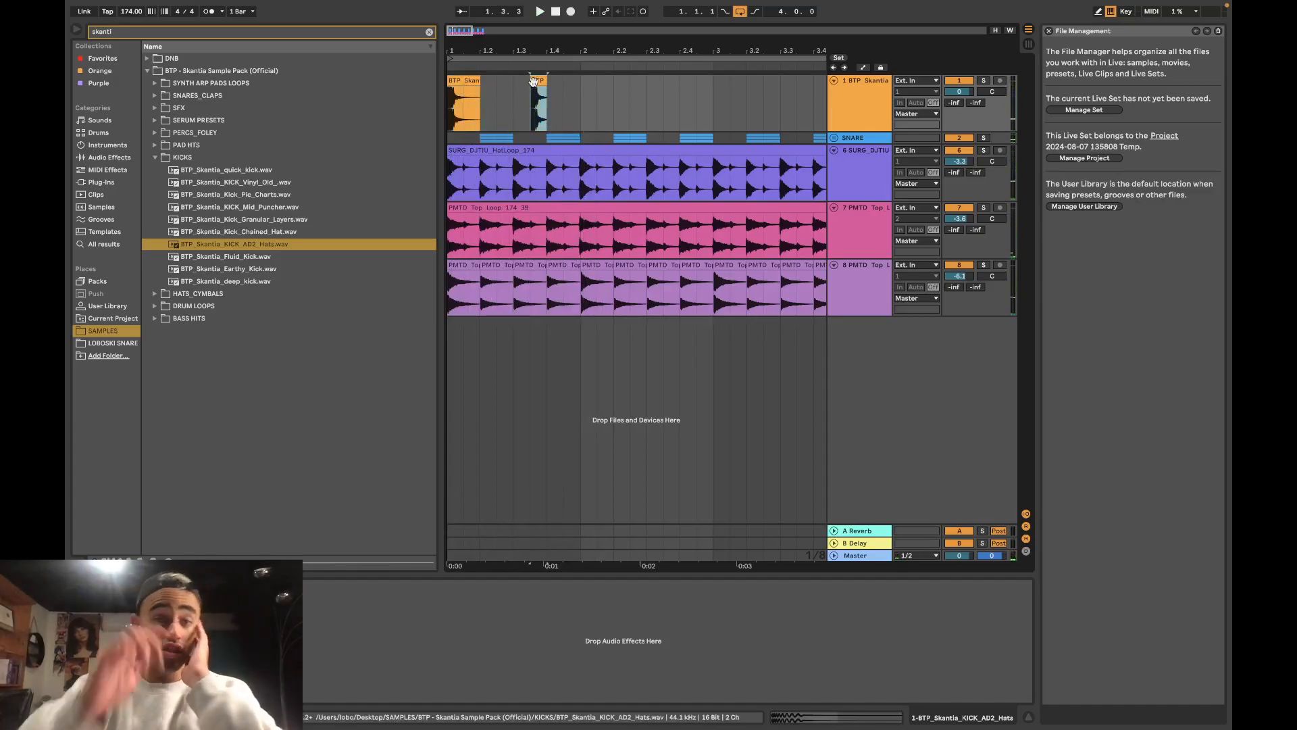
Step: Audition the other kick samples in the KICKS folder, comparing them with AD2 Hats
click(321, 249)
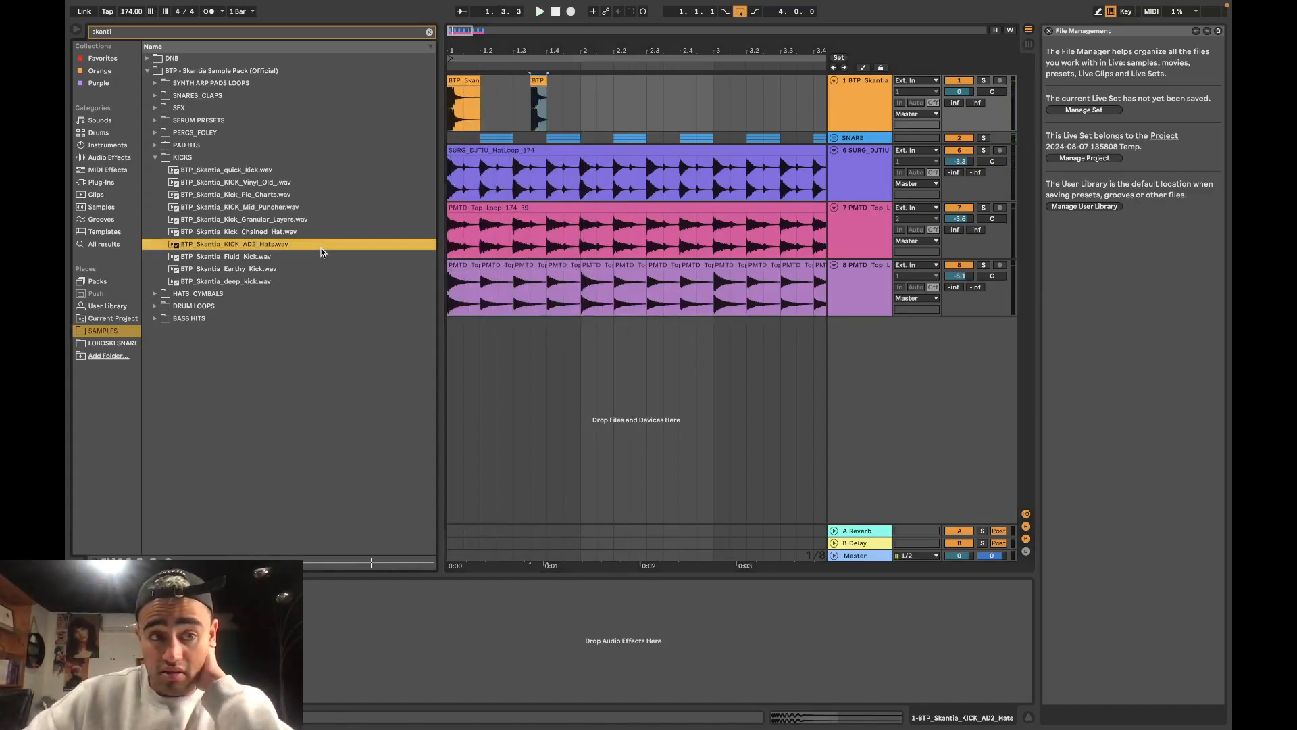
key(Up)
key(Up)
key(Up)
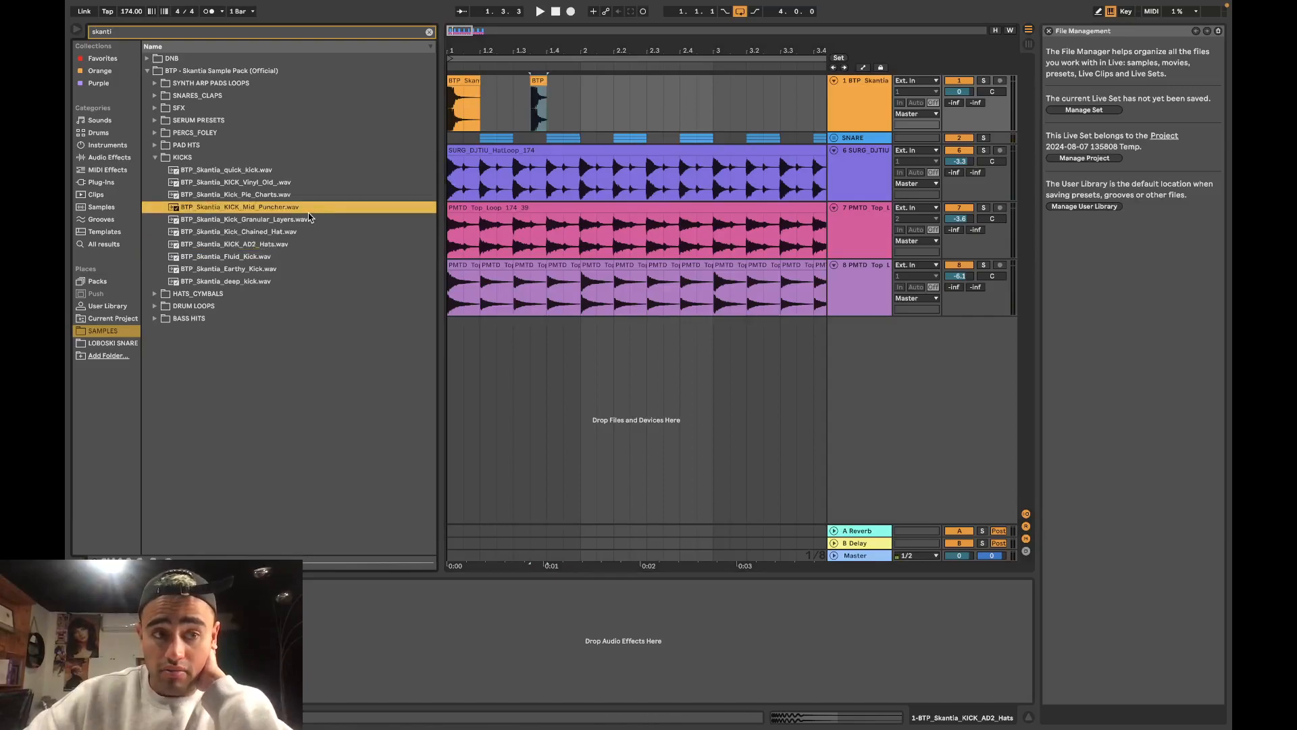
click(304, 196)
click(305, 183)
click(304, 170)
click(293, 246)
click(288, 268)
click(288, 246)
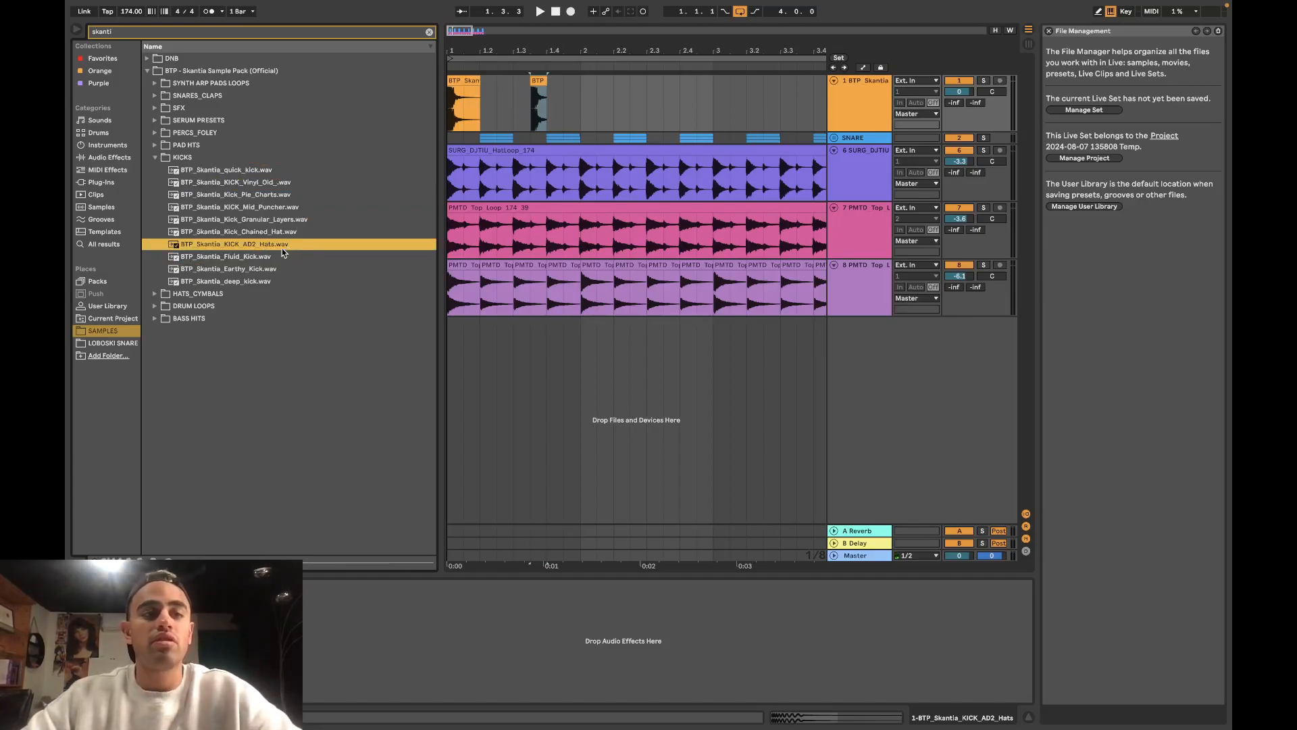
Step: Replace the short kick at 1.3.3 with a full-length copy of the first kick at the start of bar 2
key(space)
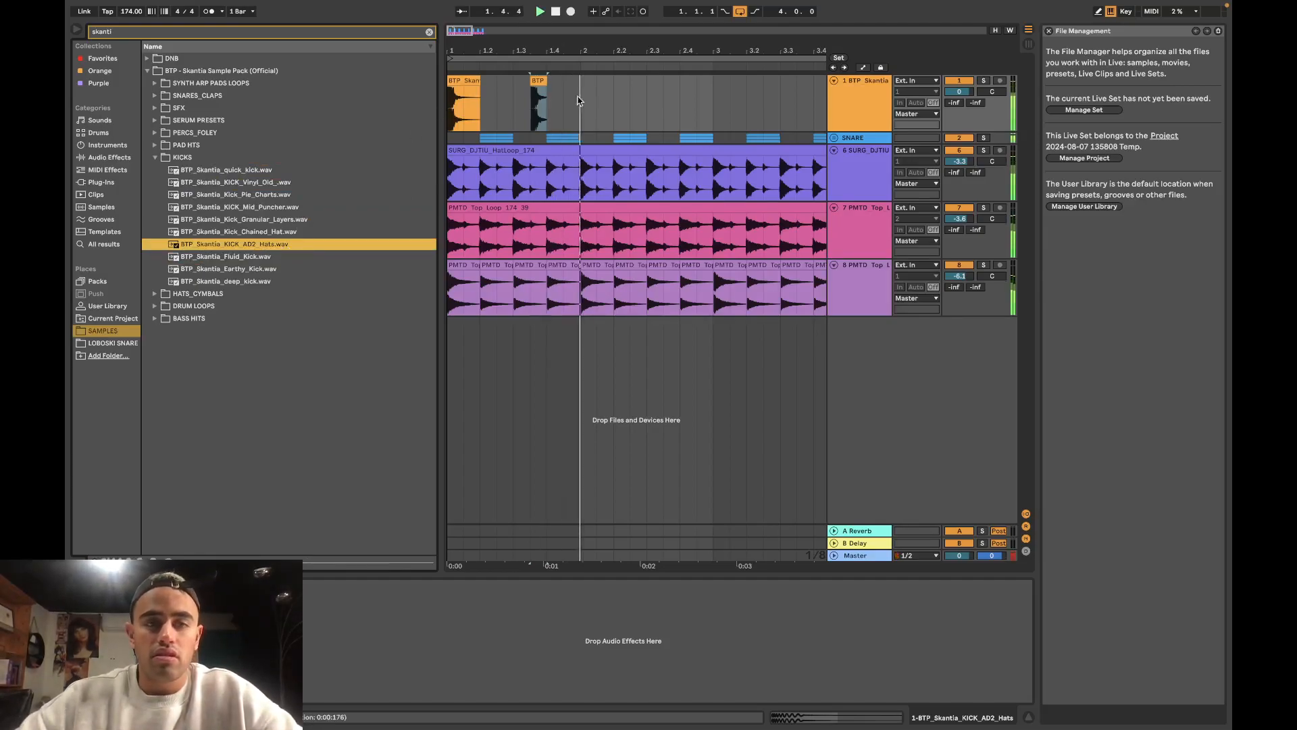
click(467, 82)
key(space)
key(space)
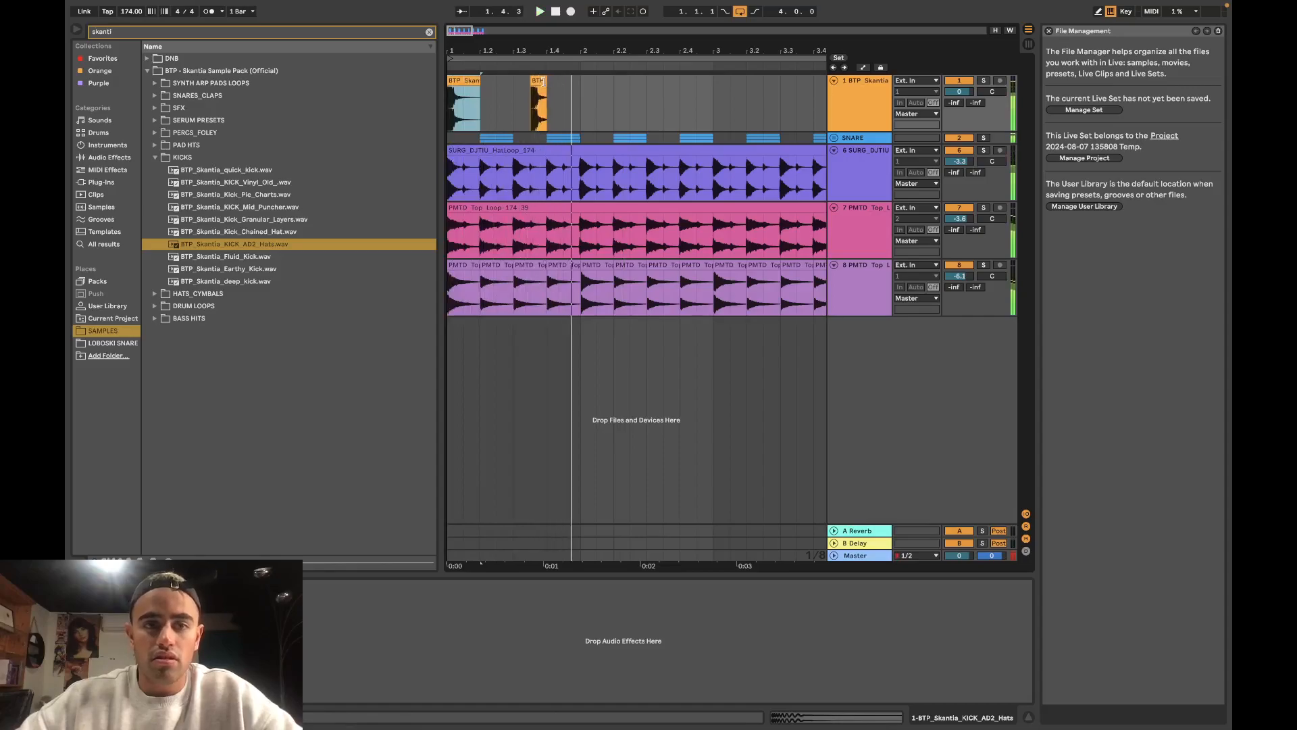
key(space)
click(534, 85)
key(Delete)
key(super+v)
click(467, 81)
key(space)
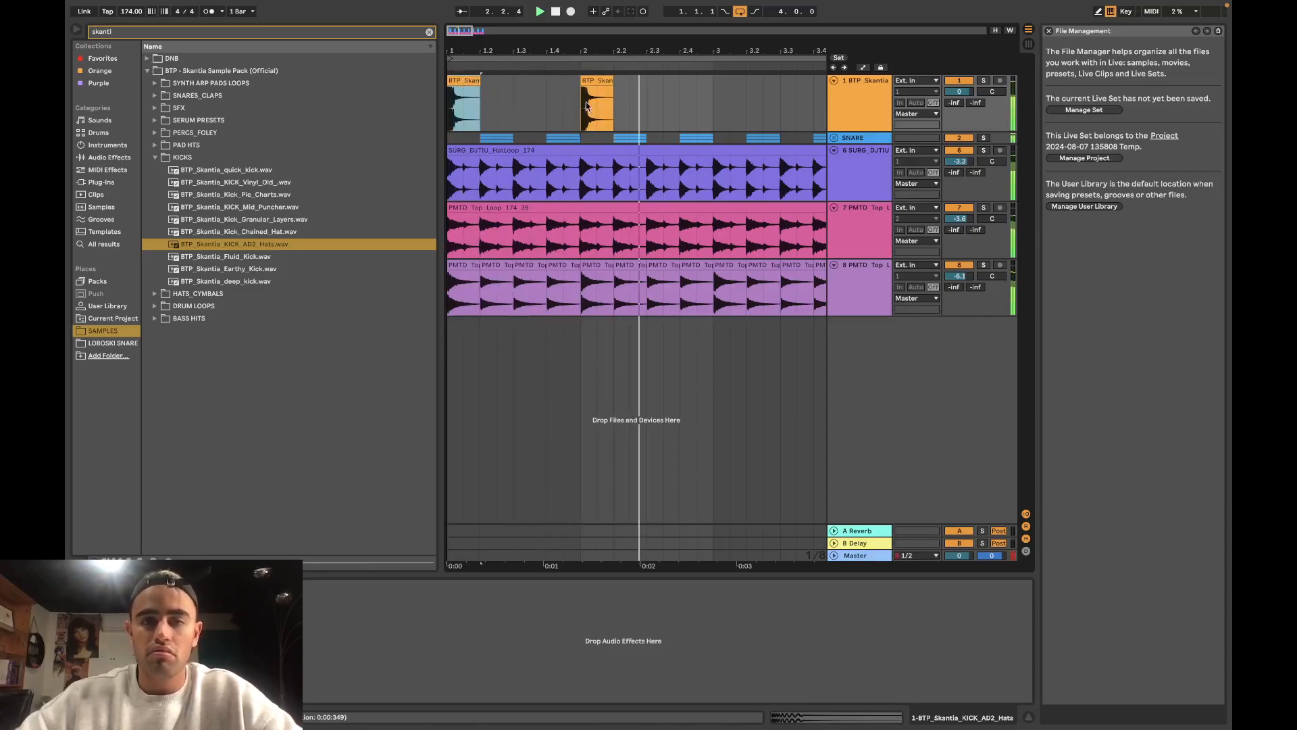
Step: Add another kick copy at 2.3, shift it an eighth note to 2.3.3 and play from the start
click(648, 102)
key(super+v)
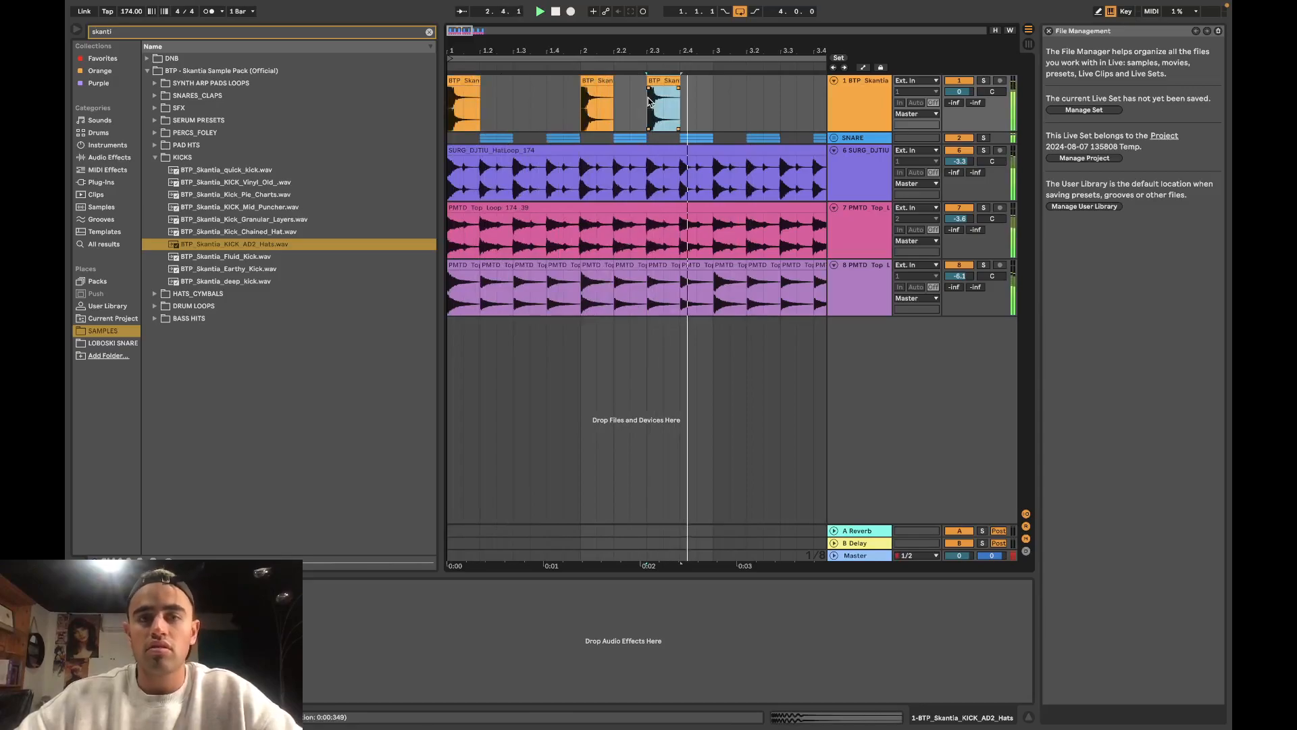
drag(662, 82, 678, 82)
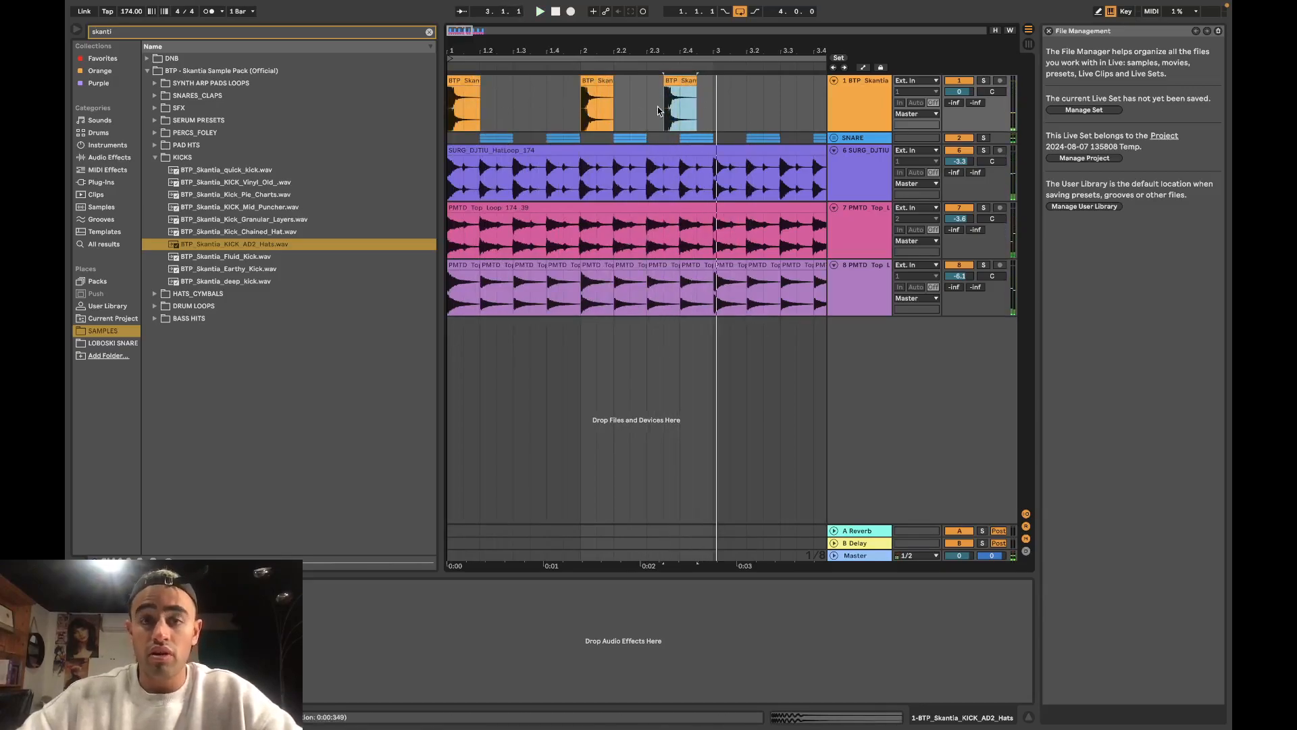
click(463, 81)
key(space)
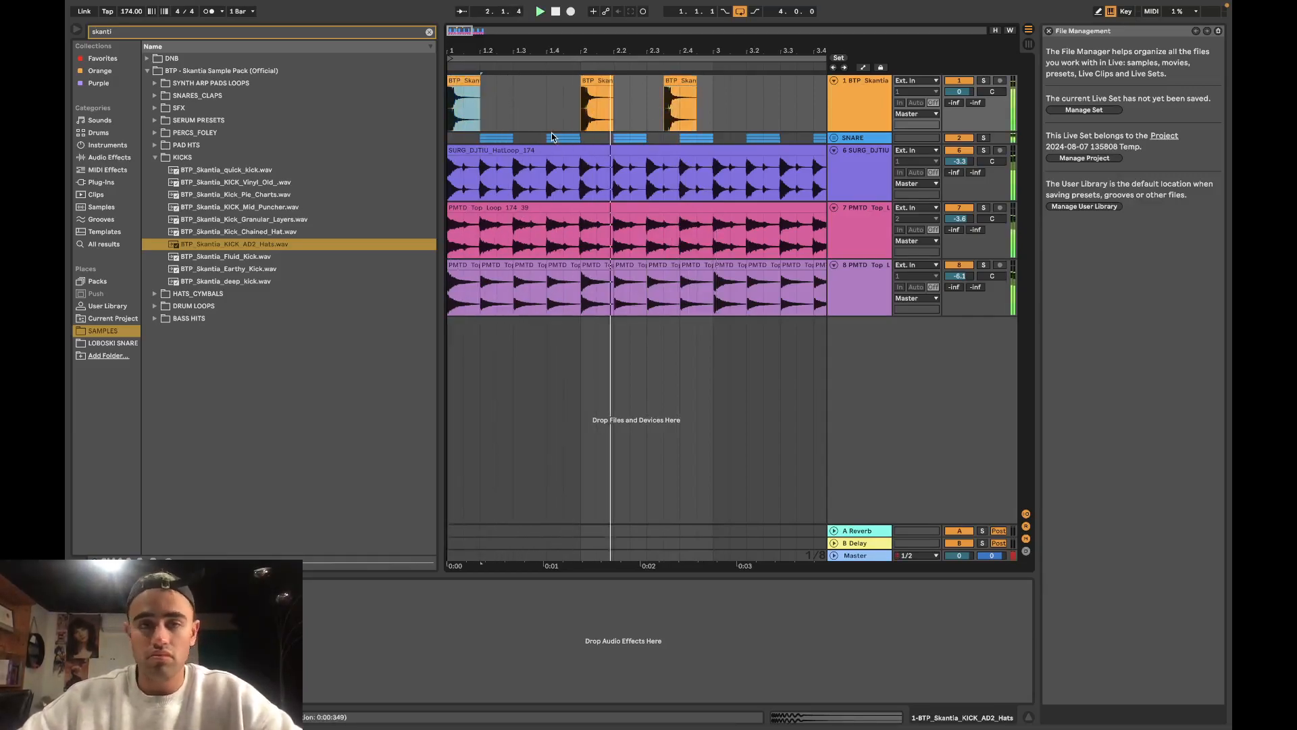
Step: Delete the kick at 2.3.3 and duplicate the two-bar kick pattern into bars 3 and 4
click(687, 85)
key(Delete)
click(452, 79)
key(minus)
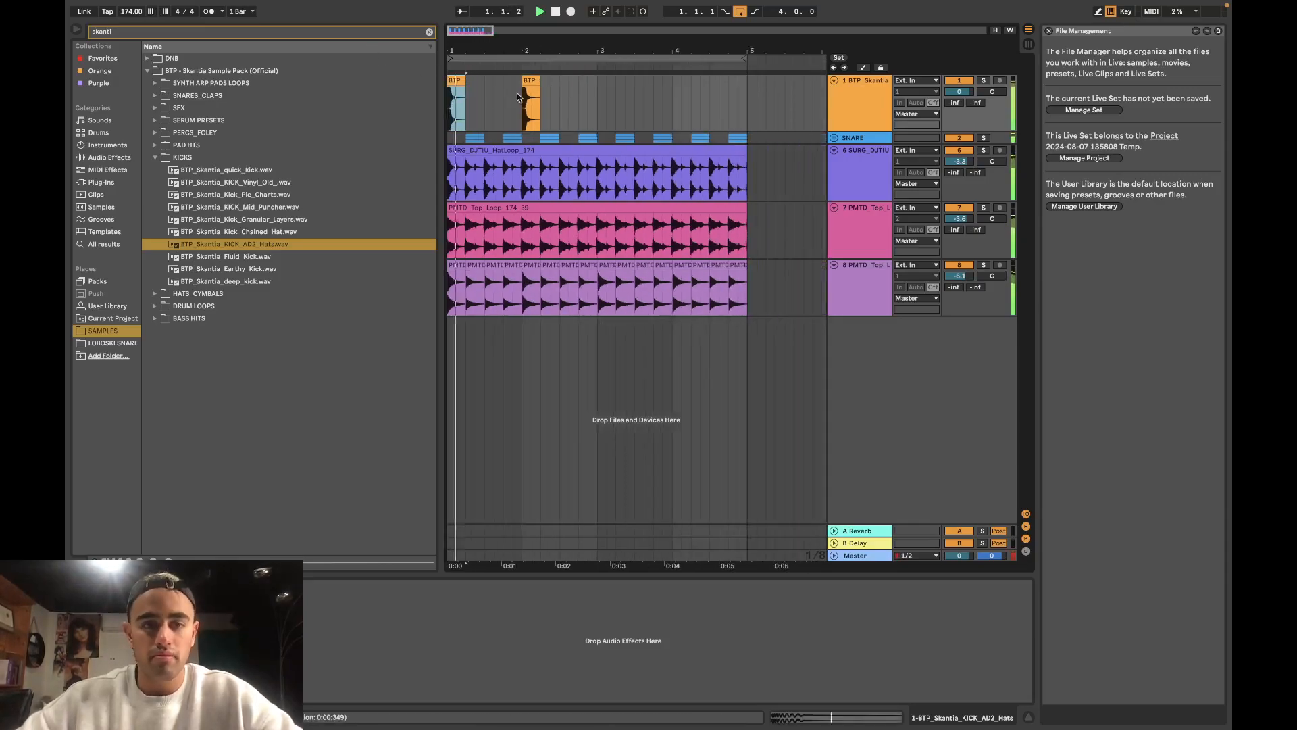
shift+click(592, 87)
key(ctrl+d)
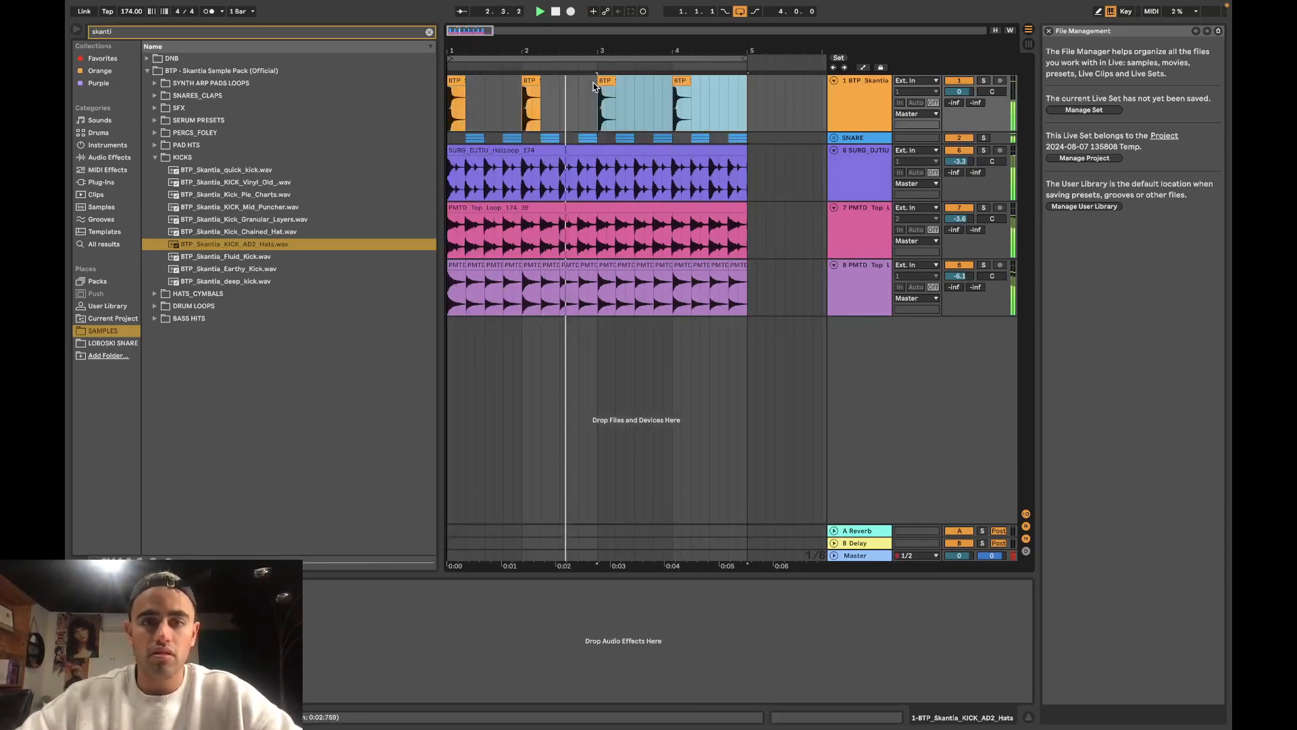
Step: Delete every AD2 Hats kick clip from the four bars of the kick track
key(minus)
shift+click(475, 93)
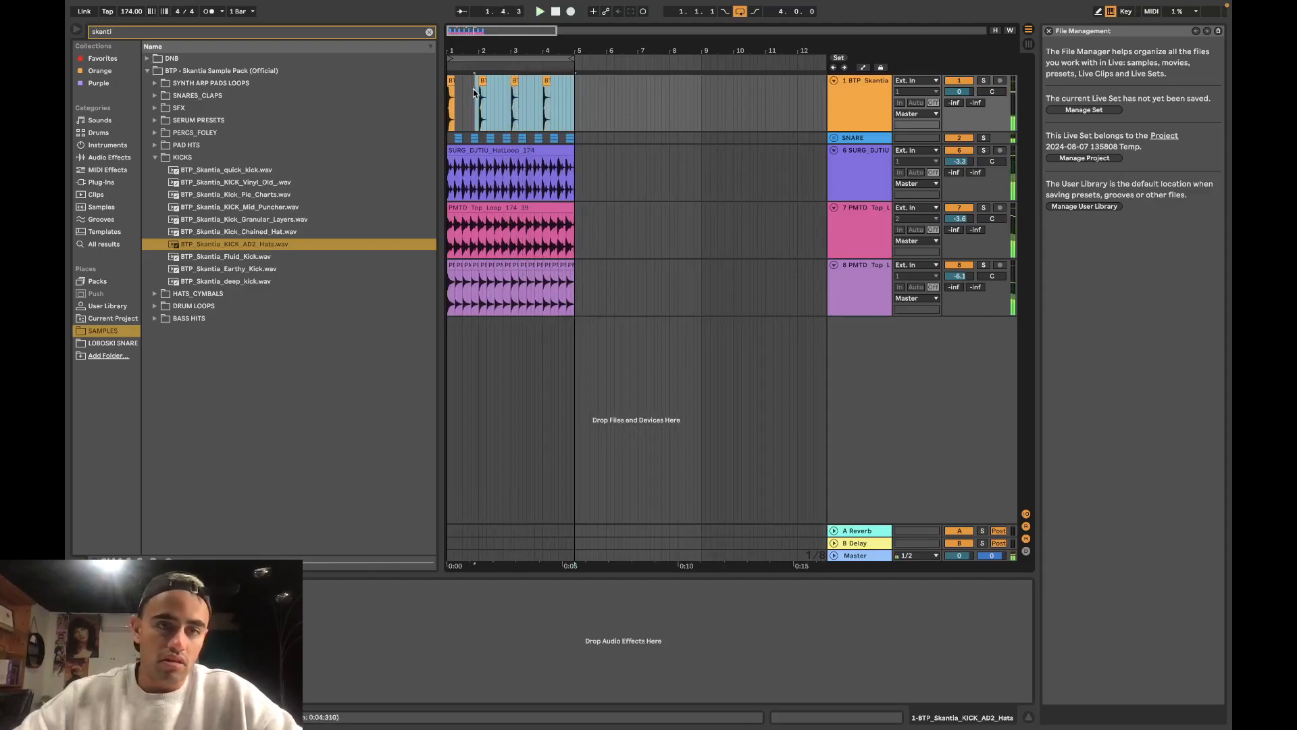
key(Delete)
Step: Audition BTP_Skantia_Kick_Pie_Charts.wav, place it at the start of the kick track and trim it to an eighth note
click(269, 195)
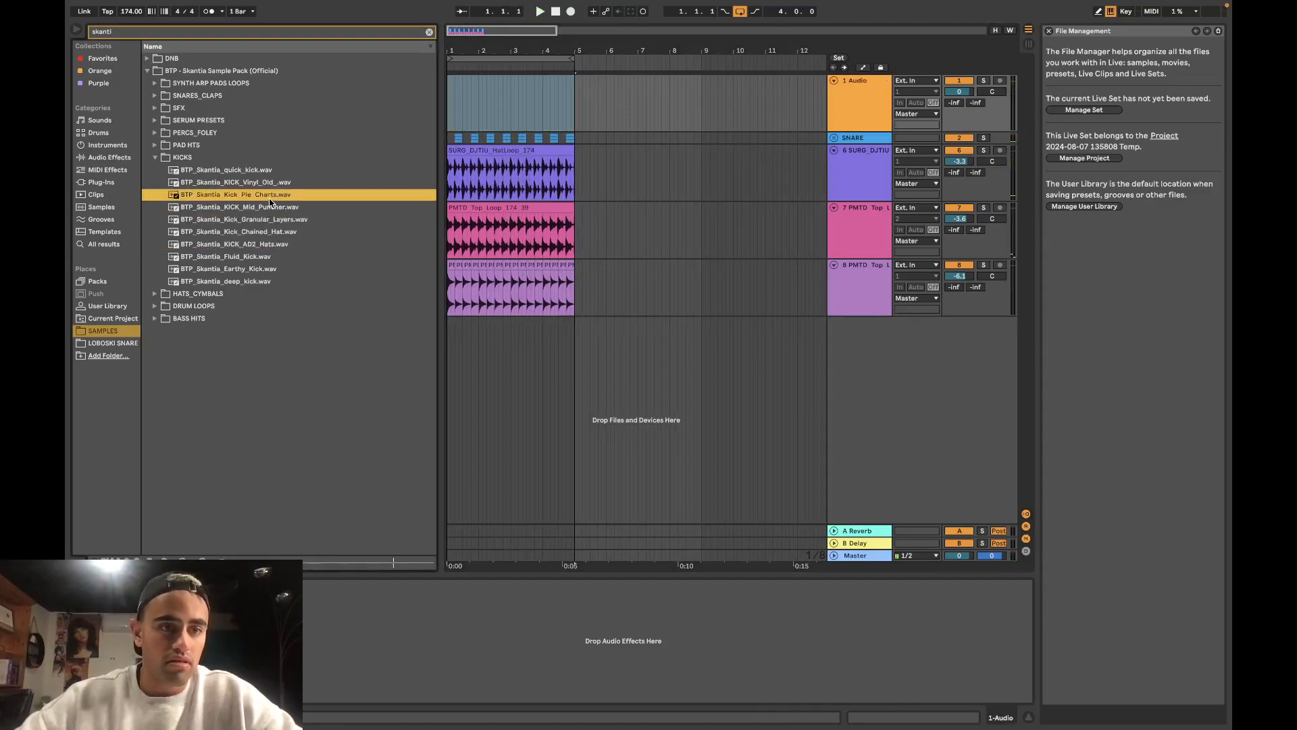
scroll(493, 101, up, 6)
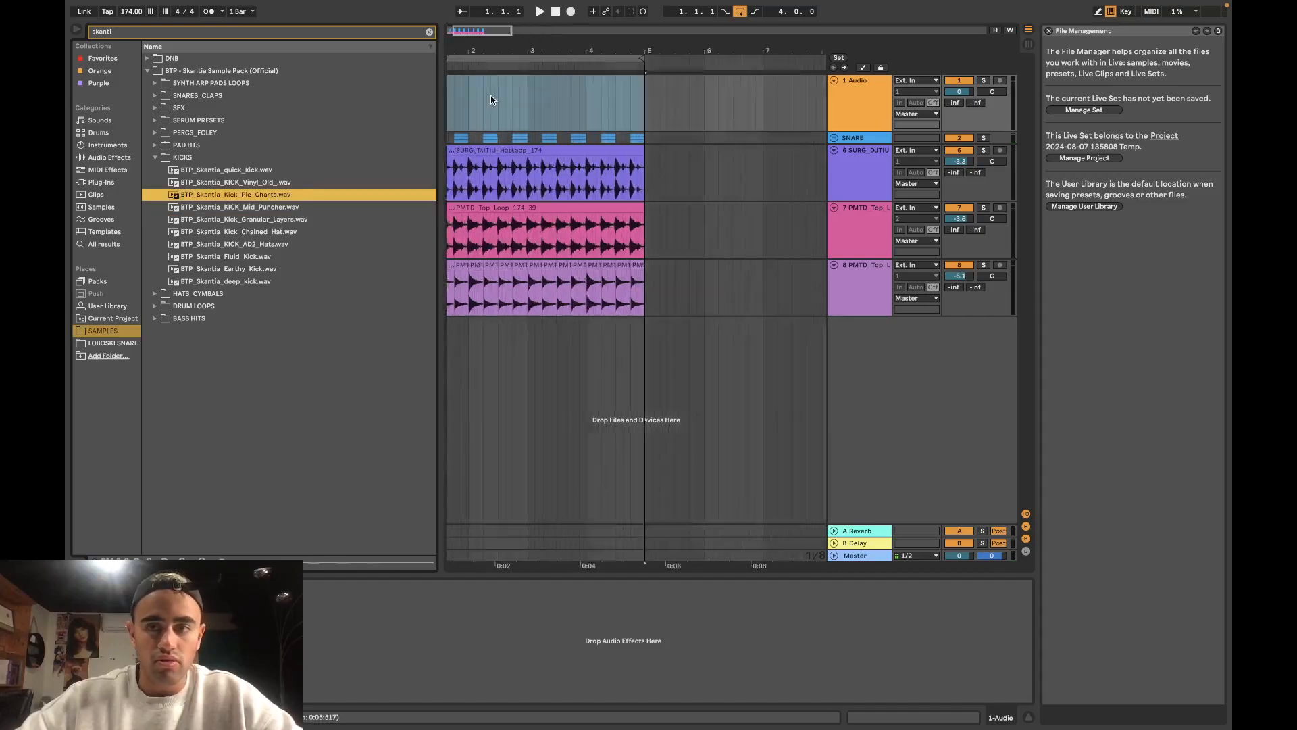
click(493, 101)
drag(358, 195, 455, 121)
scroll(459, 121, up, 5)
key(space)
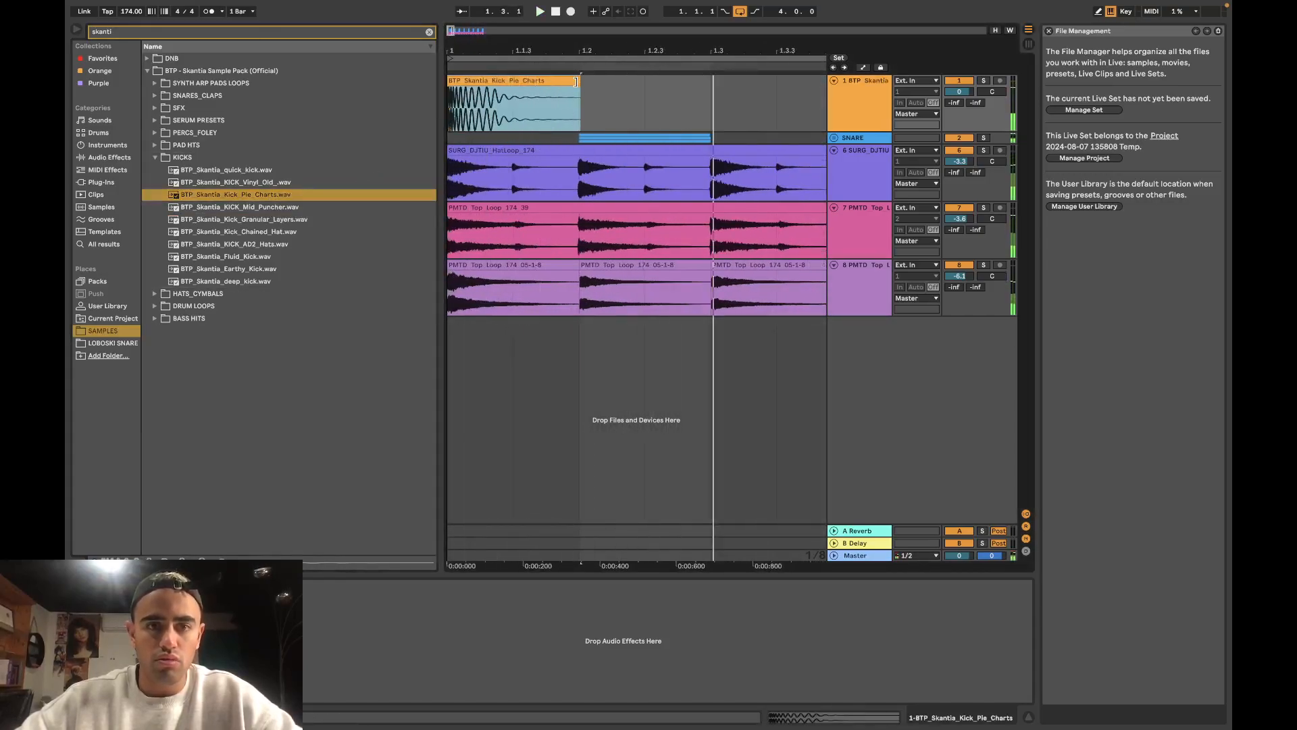
drag(576, 82, 533, 87)
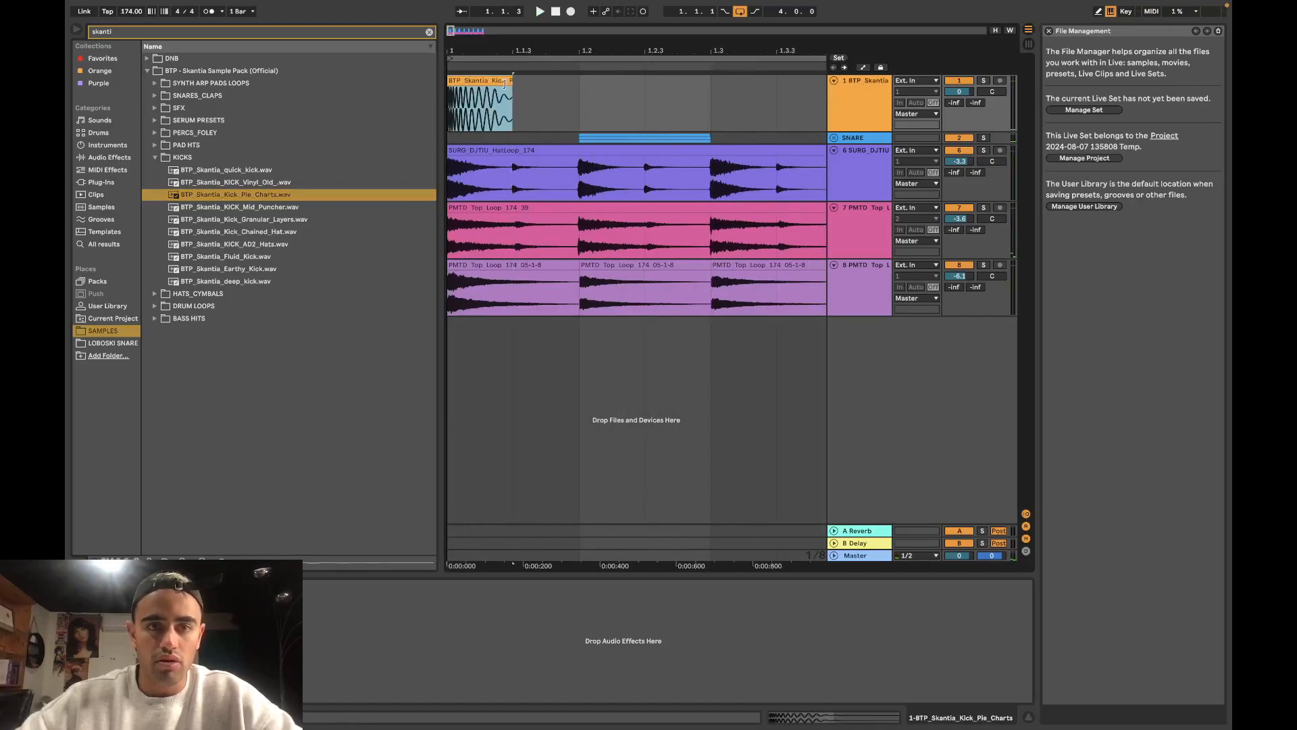
Step: Copy the trimmed Pie Charts kick to 1.3.3, undoing the untrimmed copy pasted there first
scroll(532, 110, down, 4)
key(space)
click(586, 119)
key(super+v)
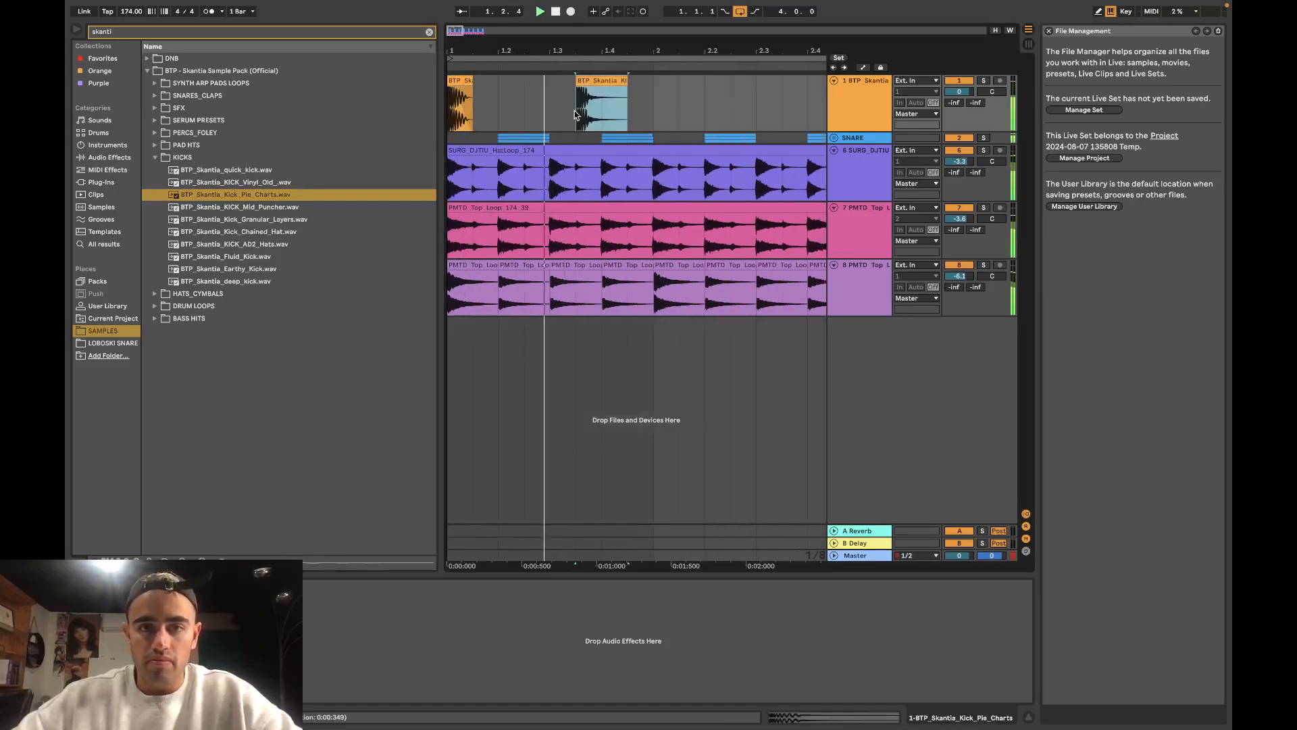
key(super+z)
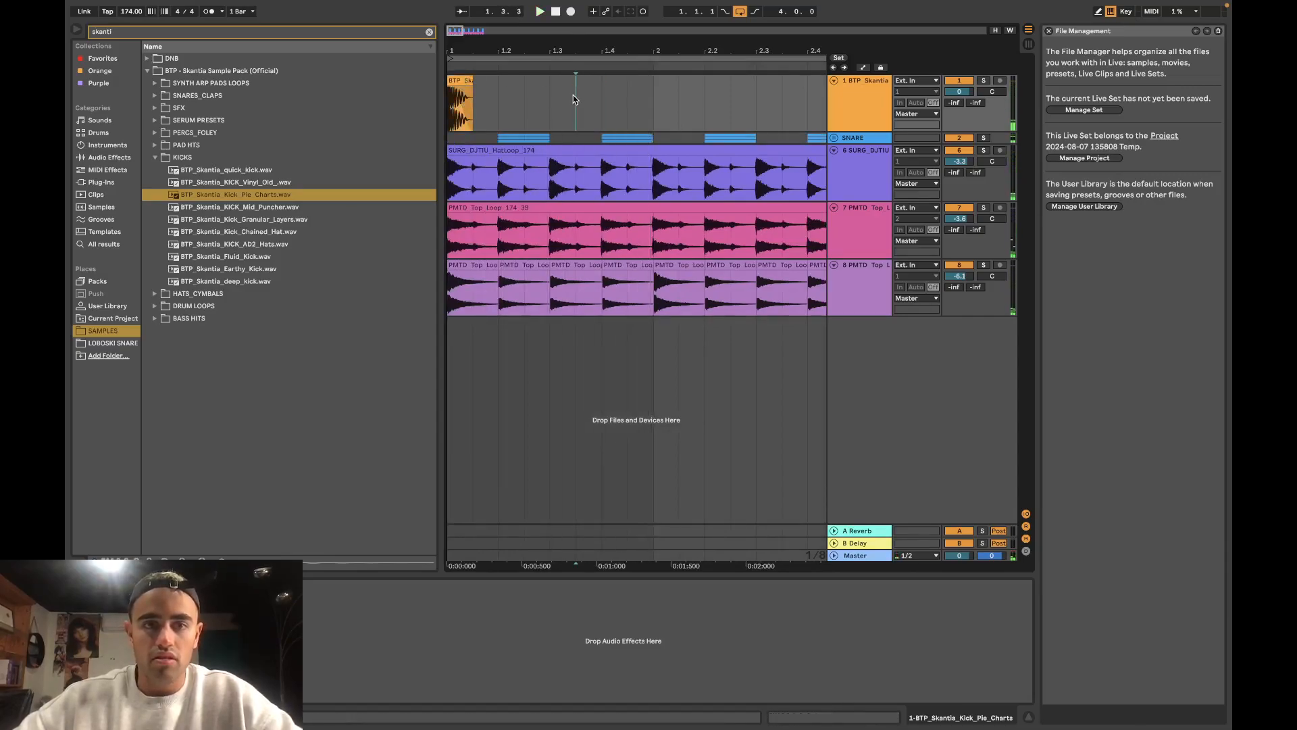
key(super+v)
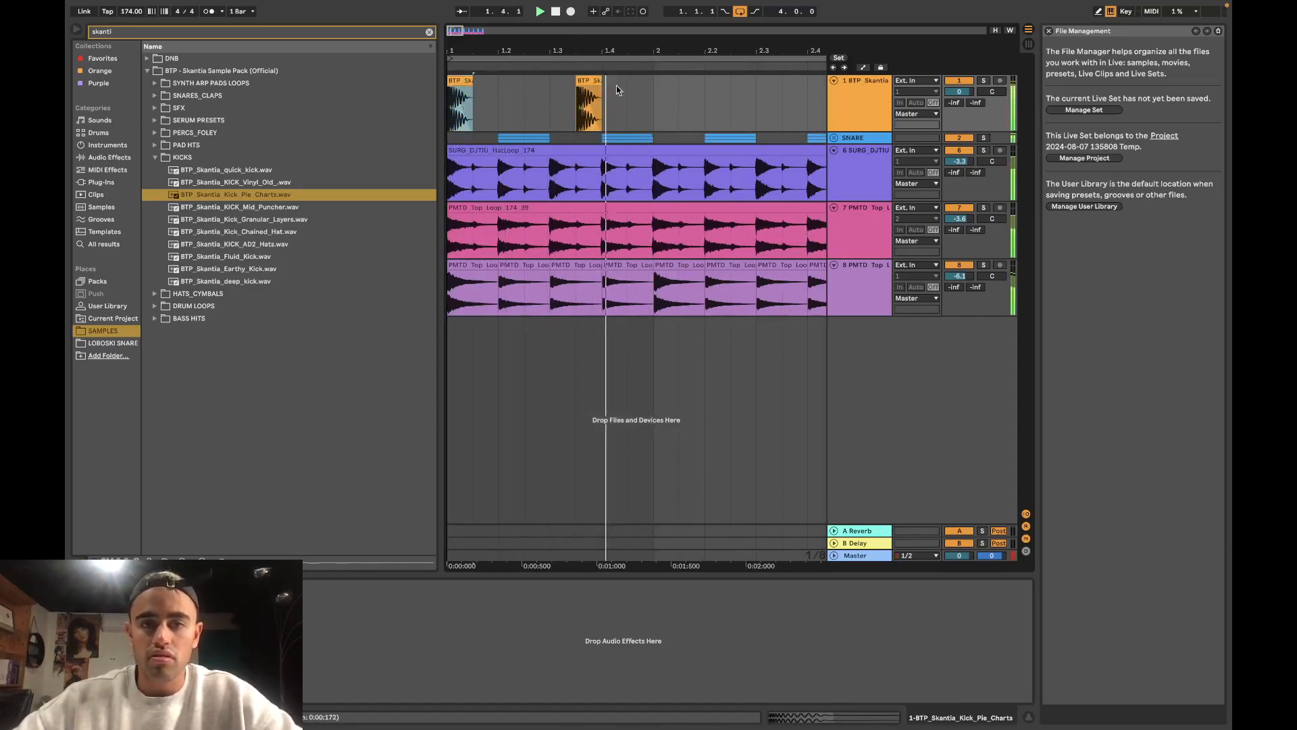
Step: Add a third trimmed Pie Charts kick at 2.1.3 and play the pattern
click(680, 103)
key(super+v)
key(minus)
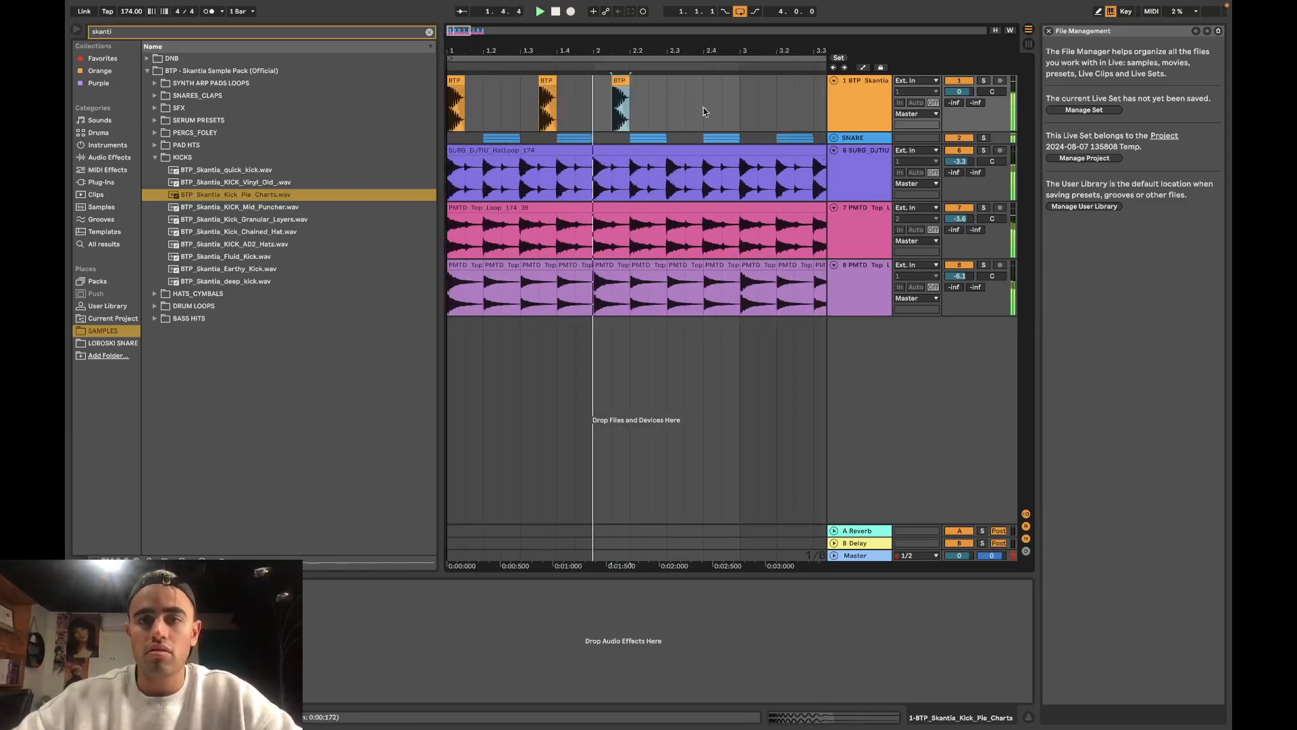
key(space)
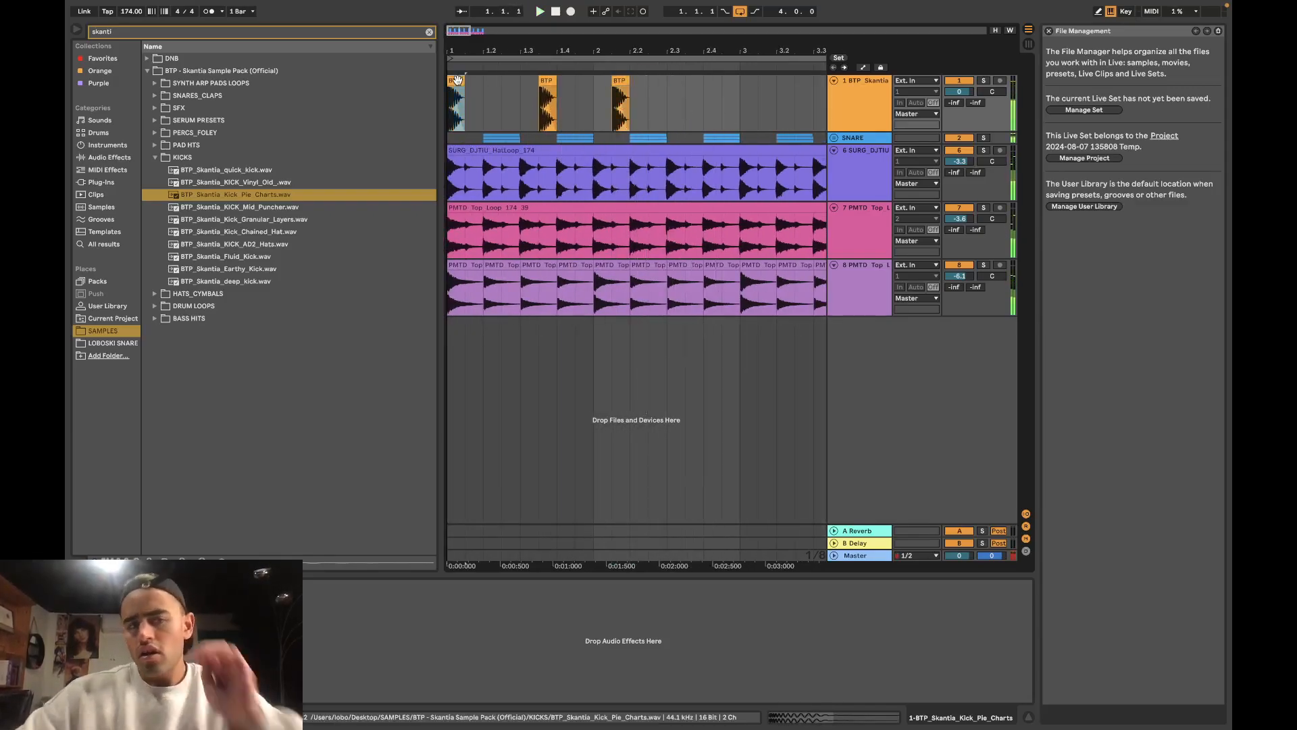
click(457, 80)
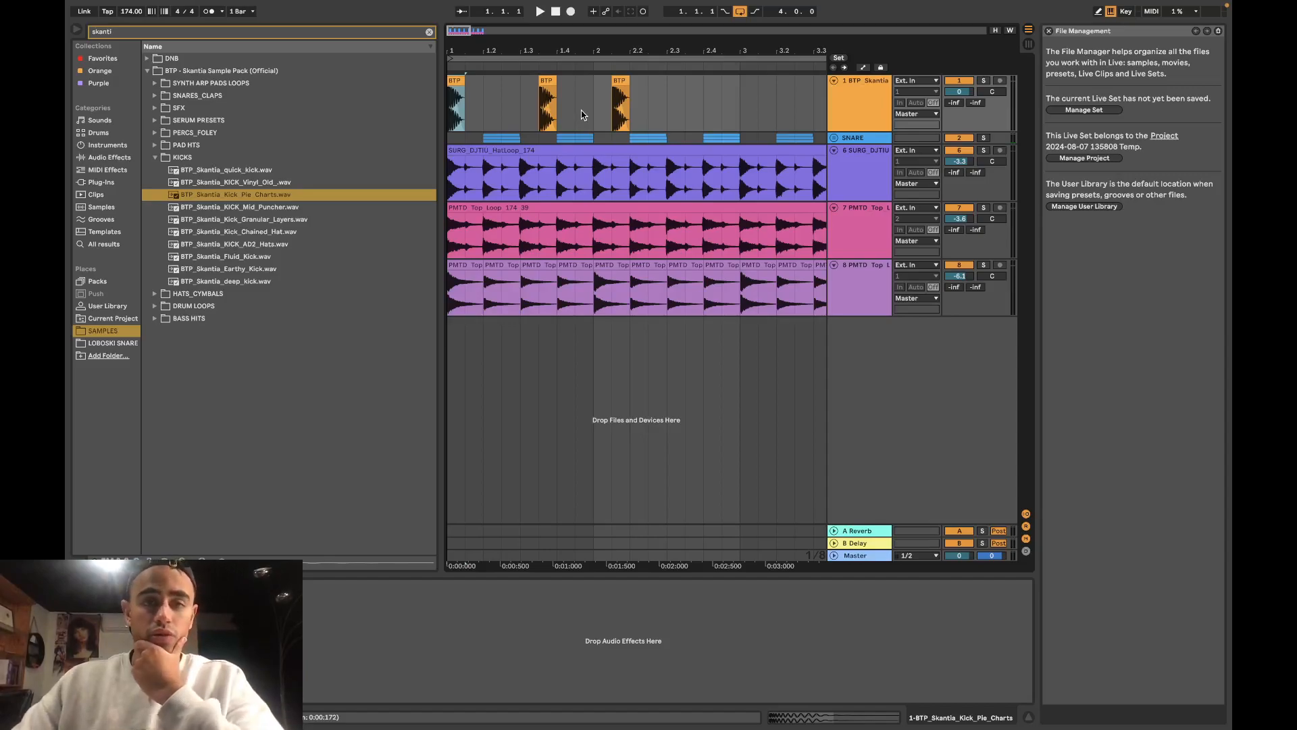
Step: Set the arrangement's fixed grid to 1/16
click(483, 94)
right_click(484, 95)
click(568, 242)
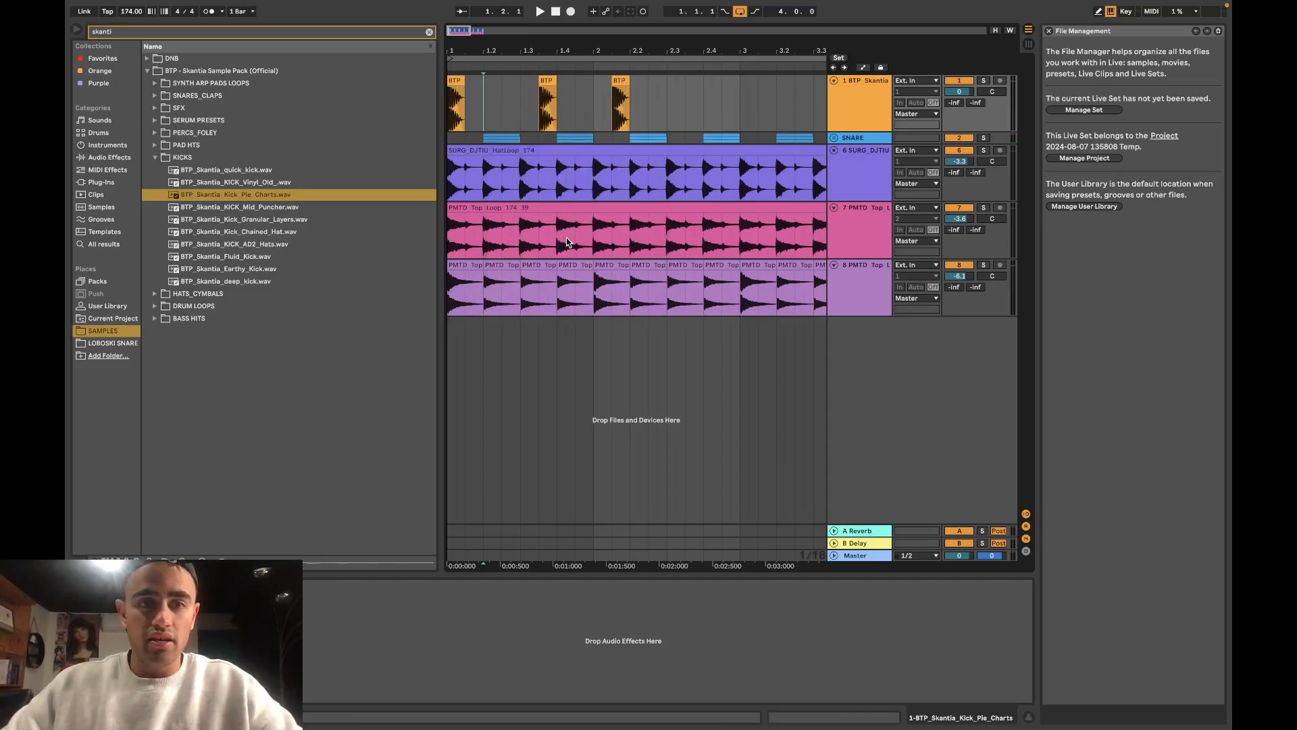
click(454, 81)
scroll(454, 81, up, 3)
scroll(454, 81, down, 5)
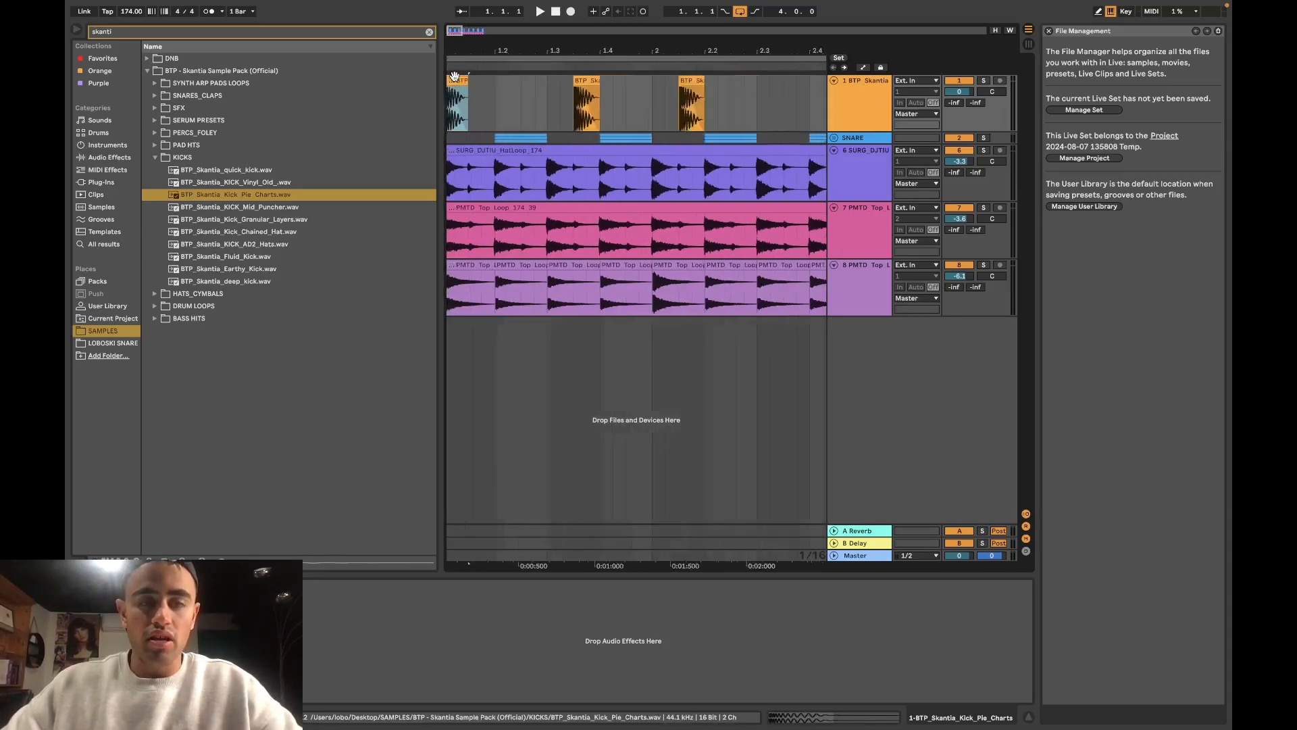
Step: Return the fixed grid to 1/8 and select the eighth-note gap before the kick at 1.3.3
right_click(496, 114)
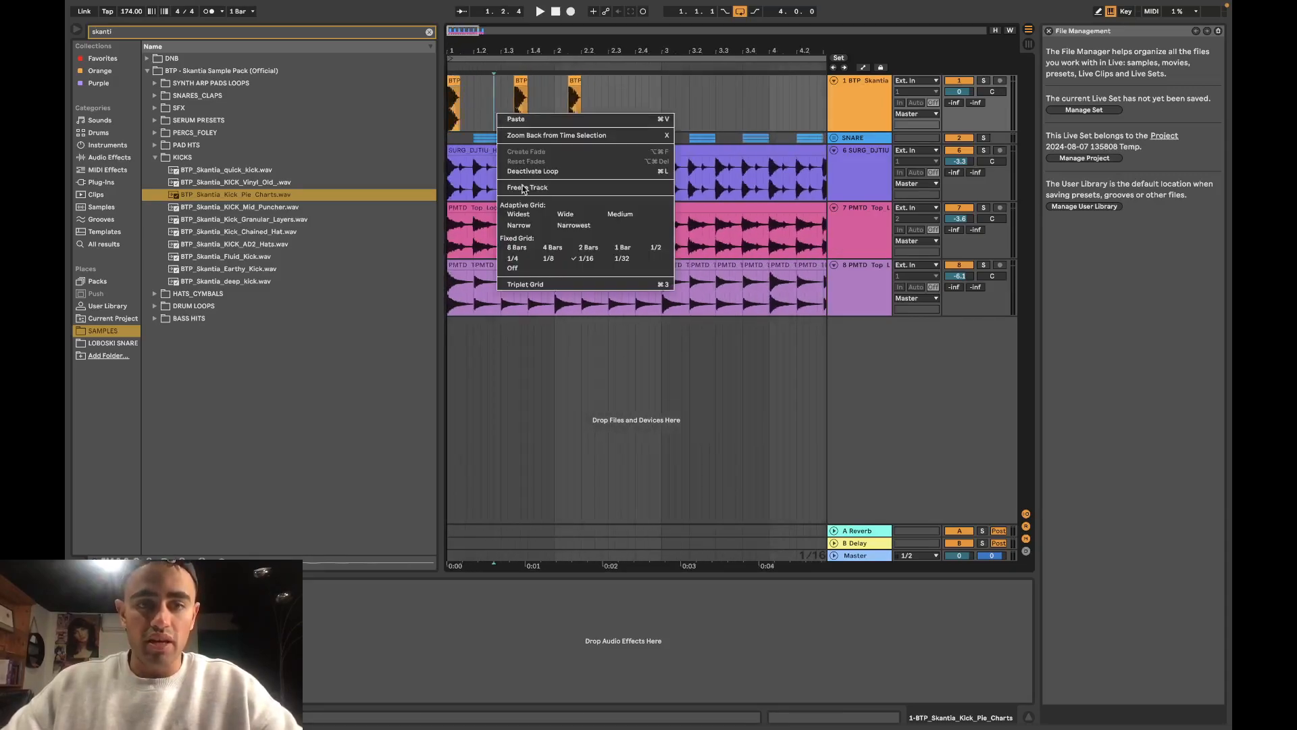
click(544, 262)
scroll(494, 130, up, 3)
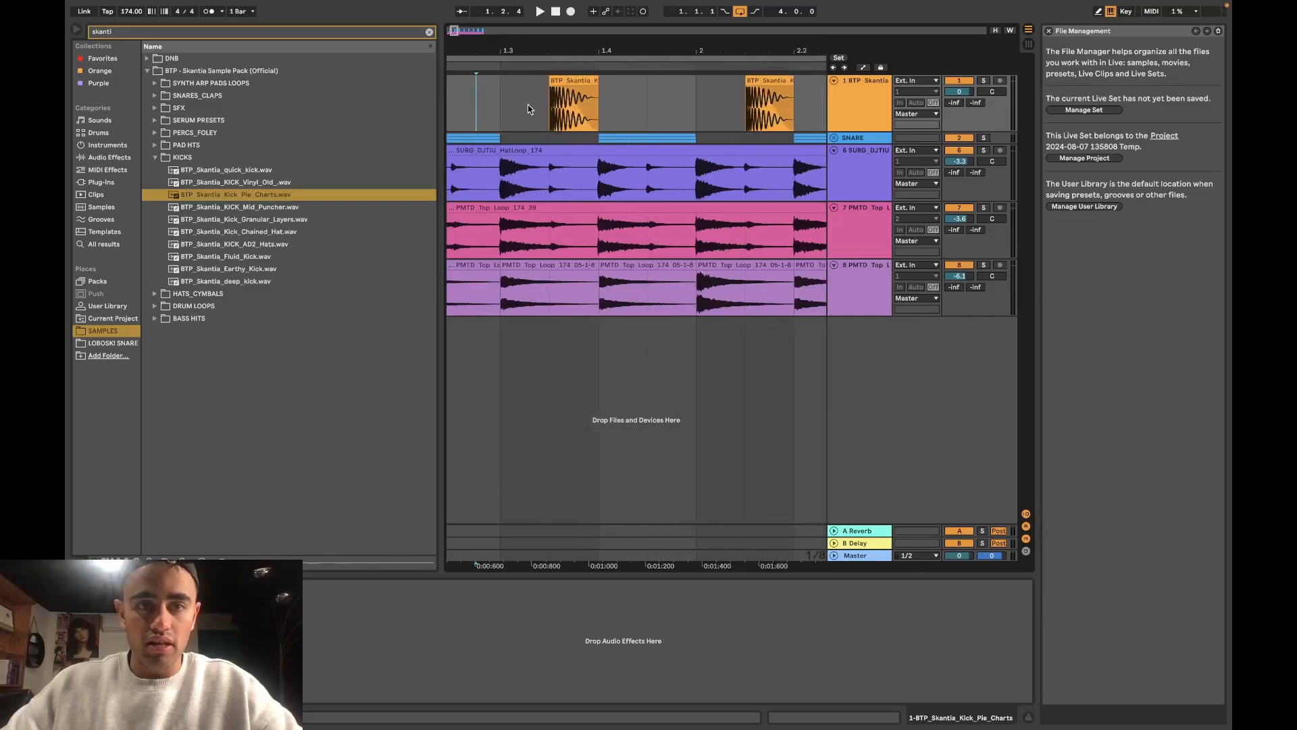
scroll(528, 109, down, 3)
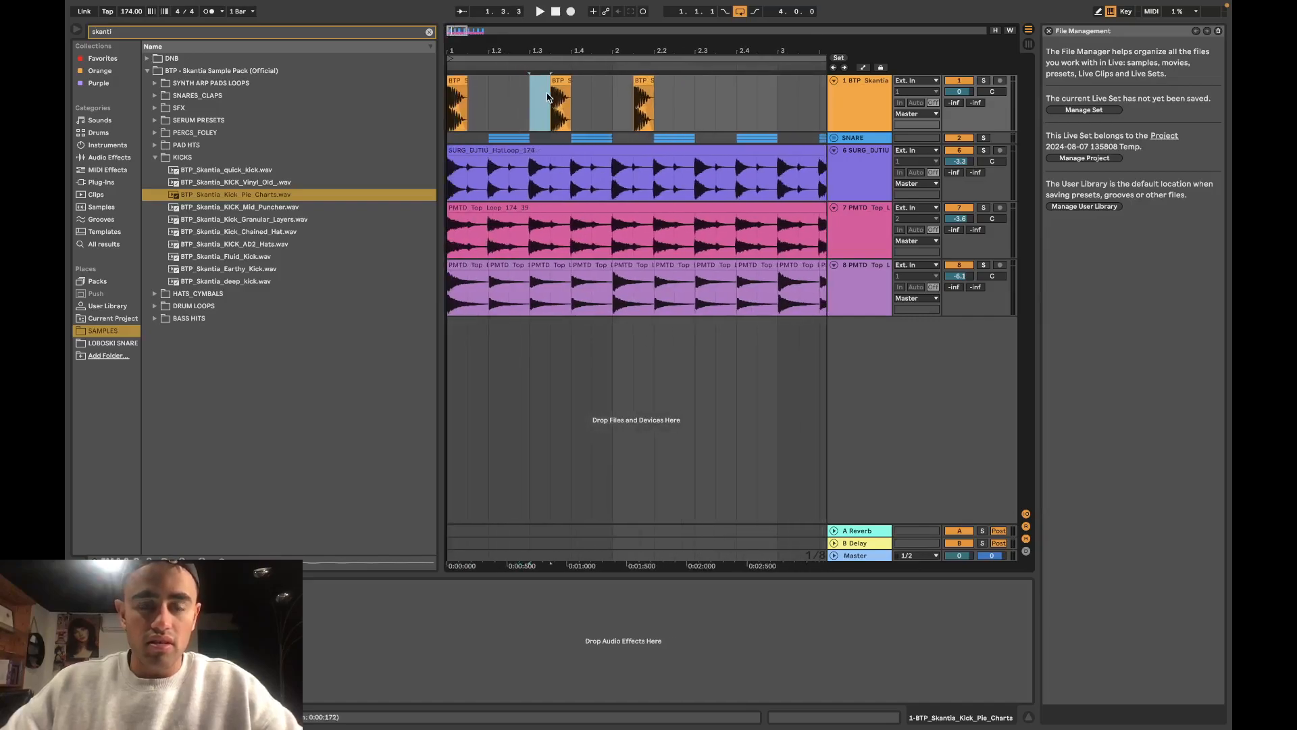
right_click(536, 94)
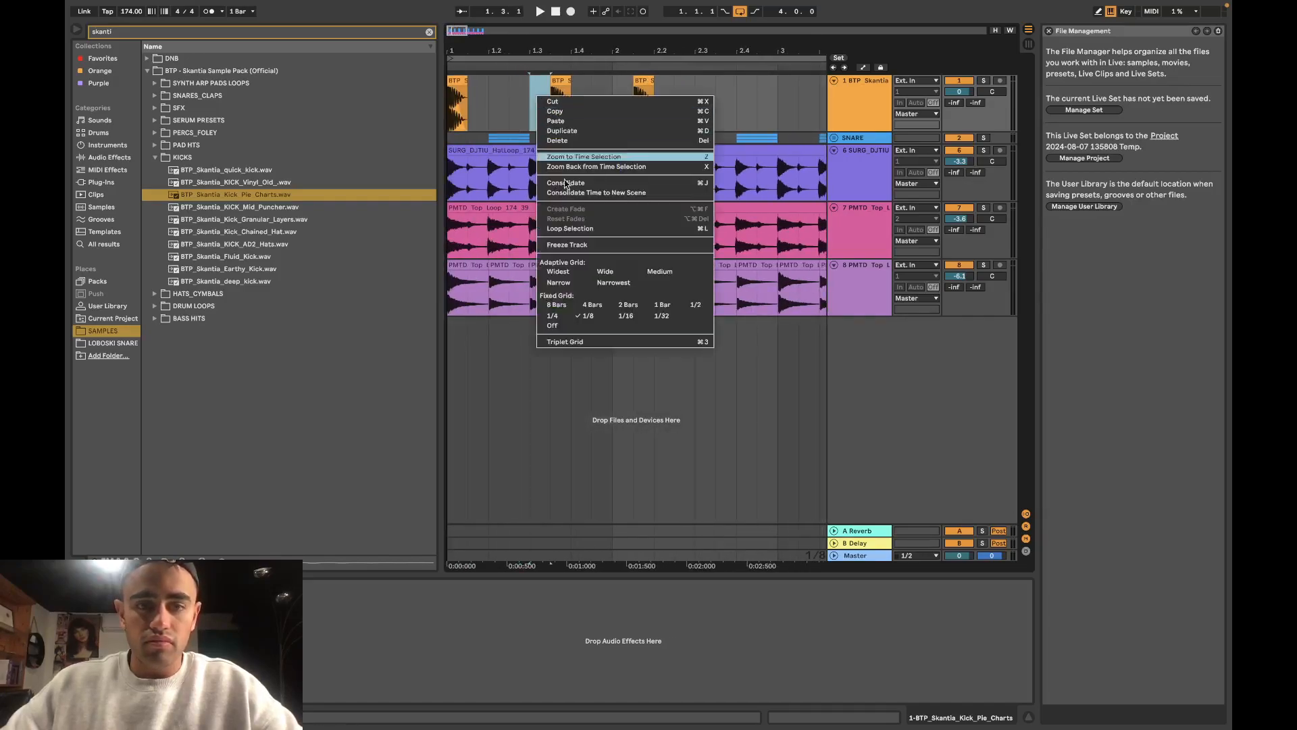
click(578, 315)
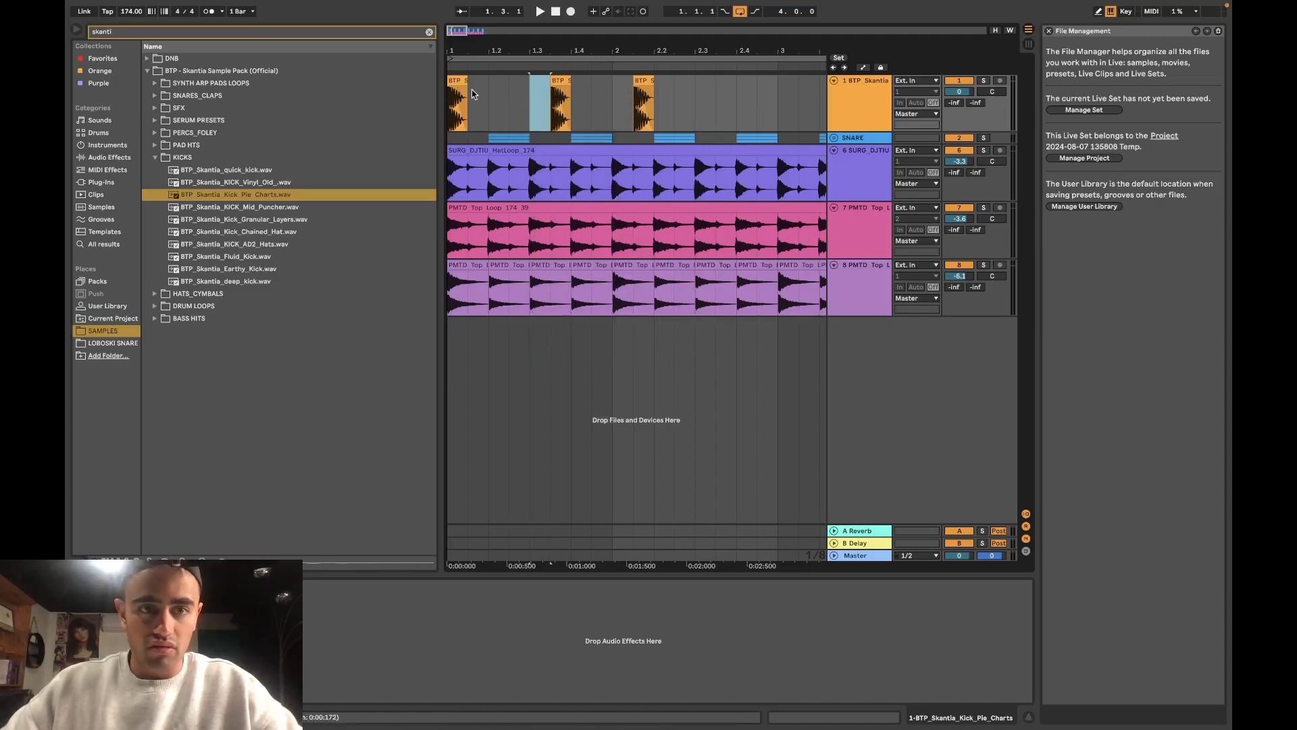
Step: Move the third kick clip an eighth note earlier so it sits at the start of bar 2
click(559, 79)
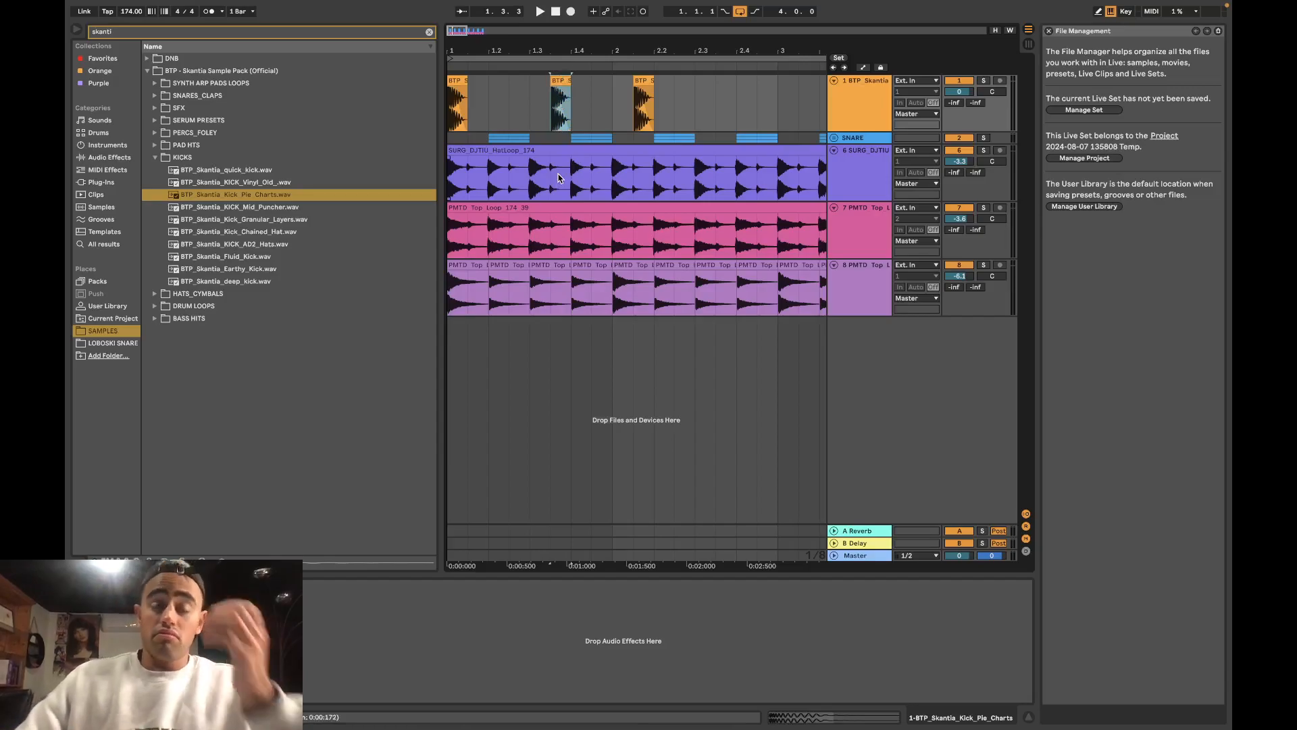
drag(611, 96, 449, 101)
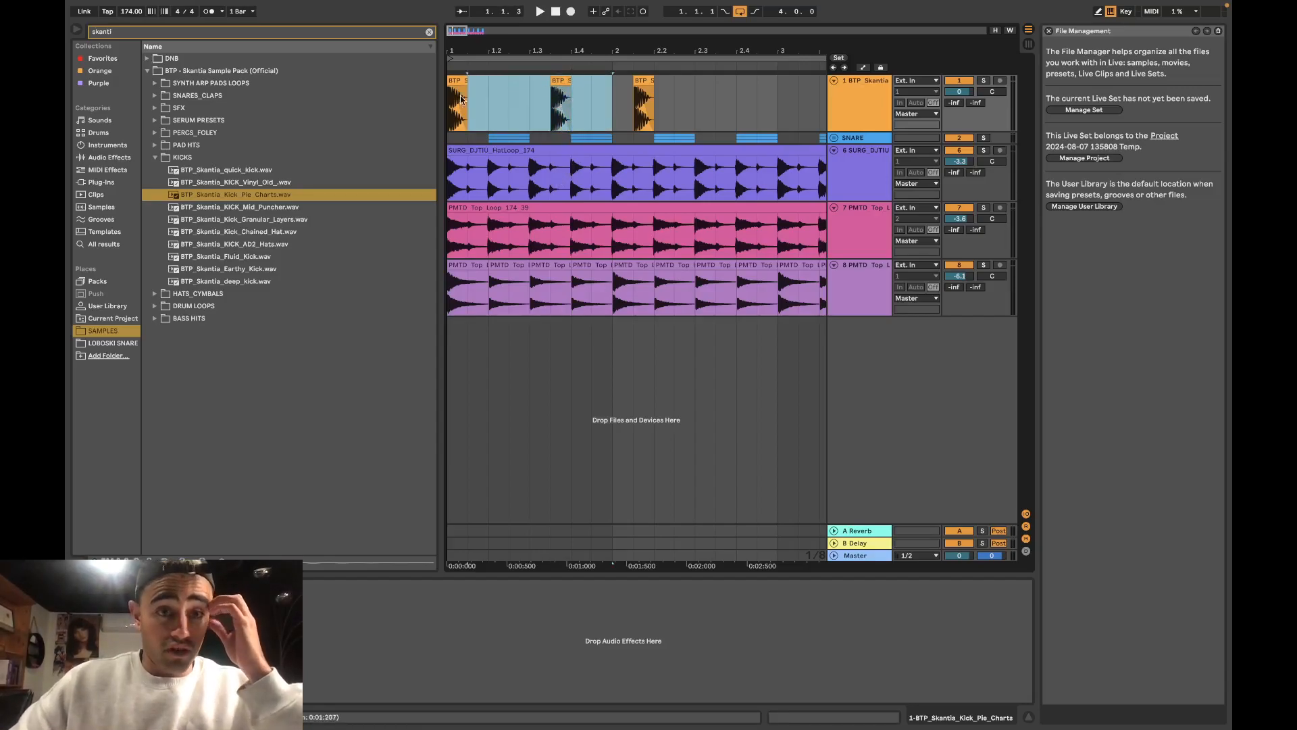
click(600, 113)
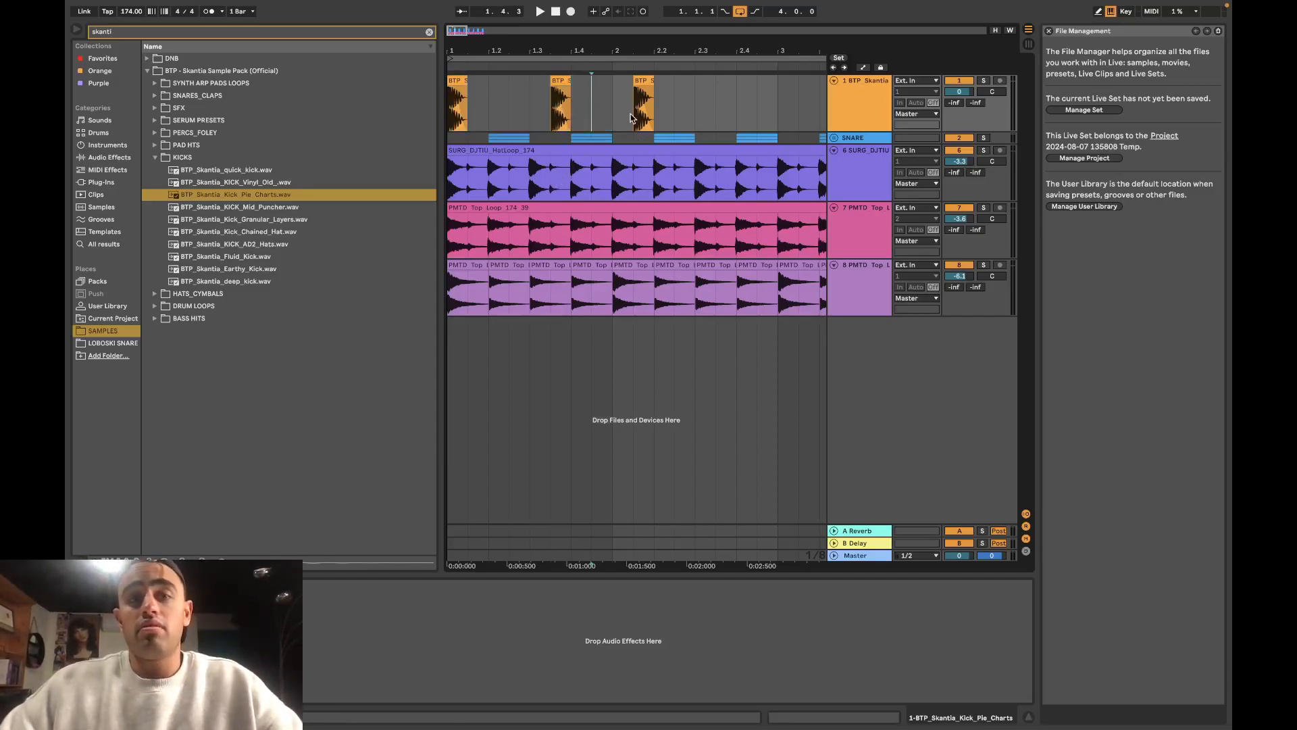
click(458, 80)
drag(637, 80, 620, 81)
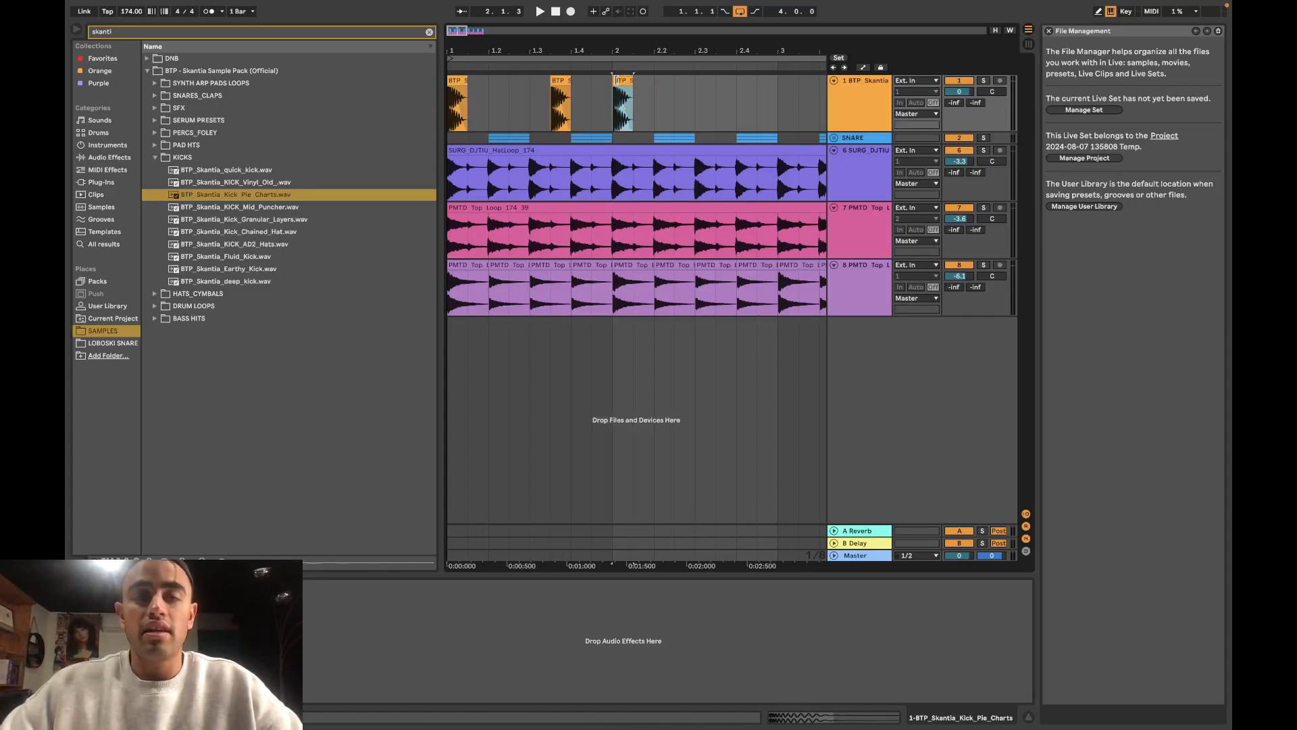
Step: Paste a copy of the kick clip at 2.3.3 on the kick track
click(461, 81)
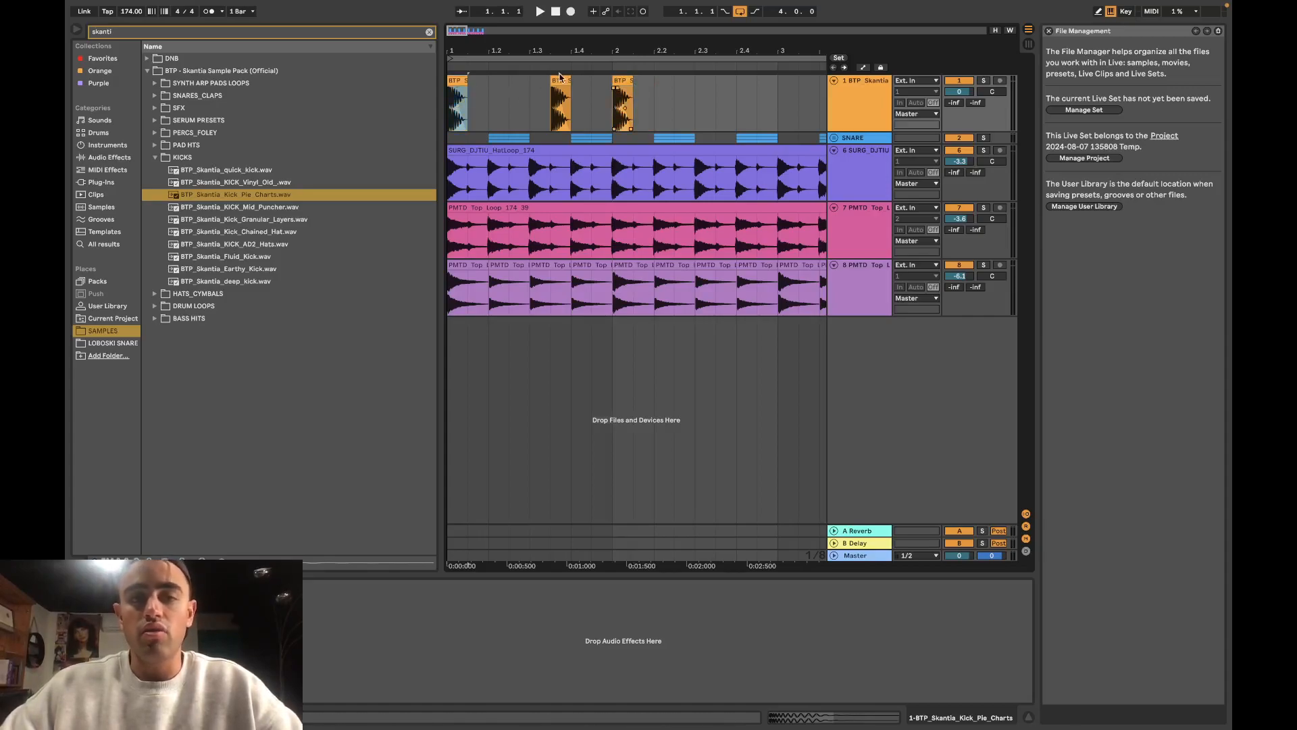
click(561, 102)
click(722, 84)
key(super+v)
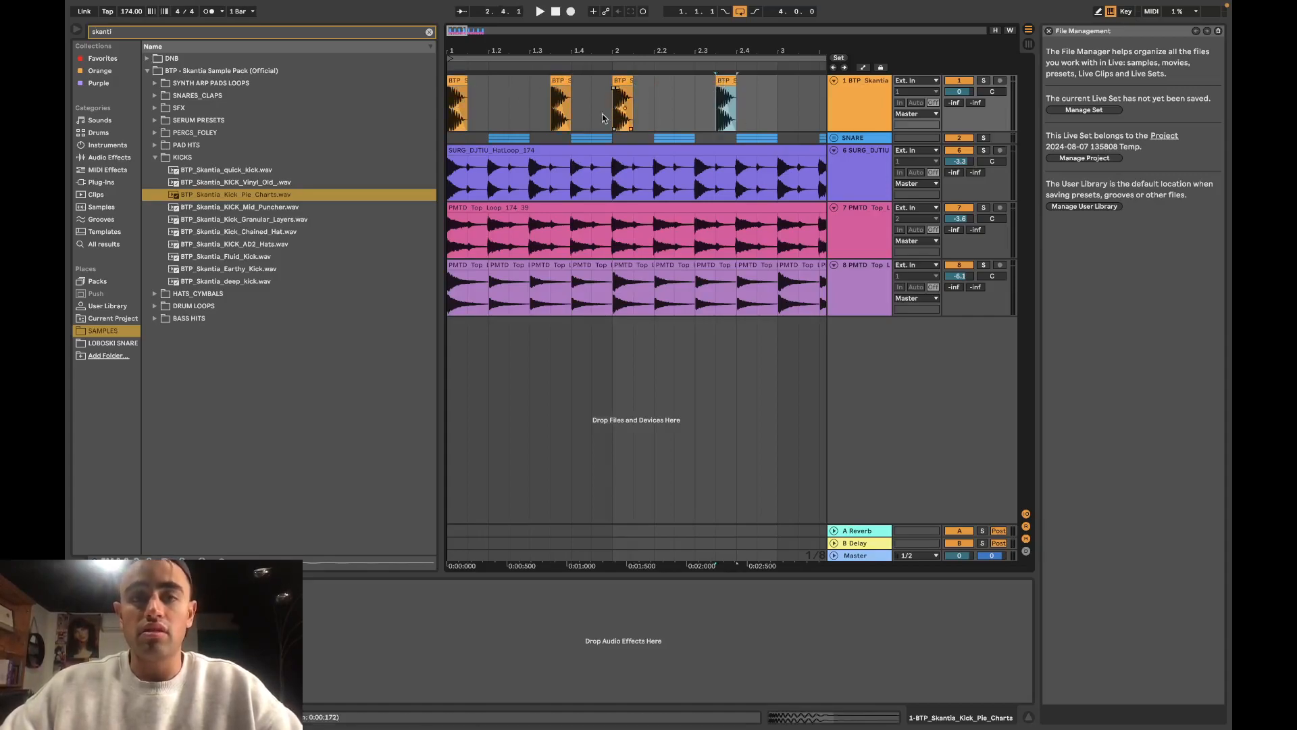
Step: Duplicate bar 2 of the kick track twice to fill bars 3 and 4, and play from bar 1
scroll(655, 118, down, 3)
drag(699, 102, 575, 101)
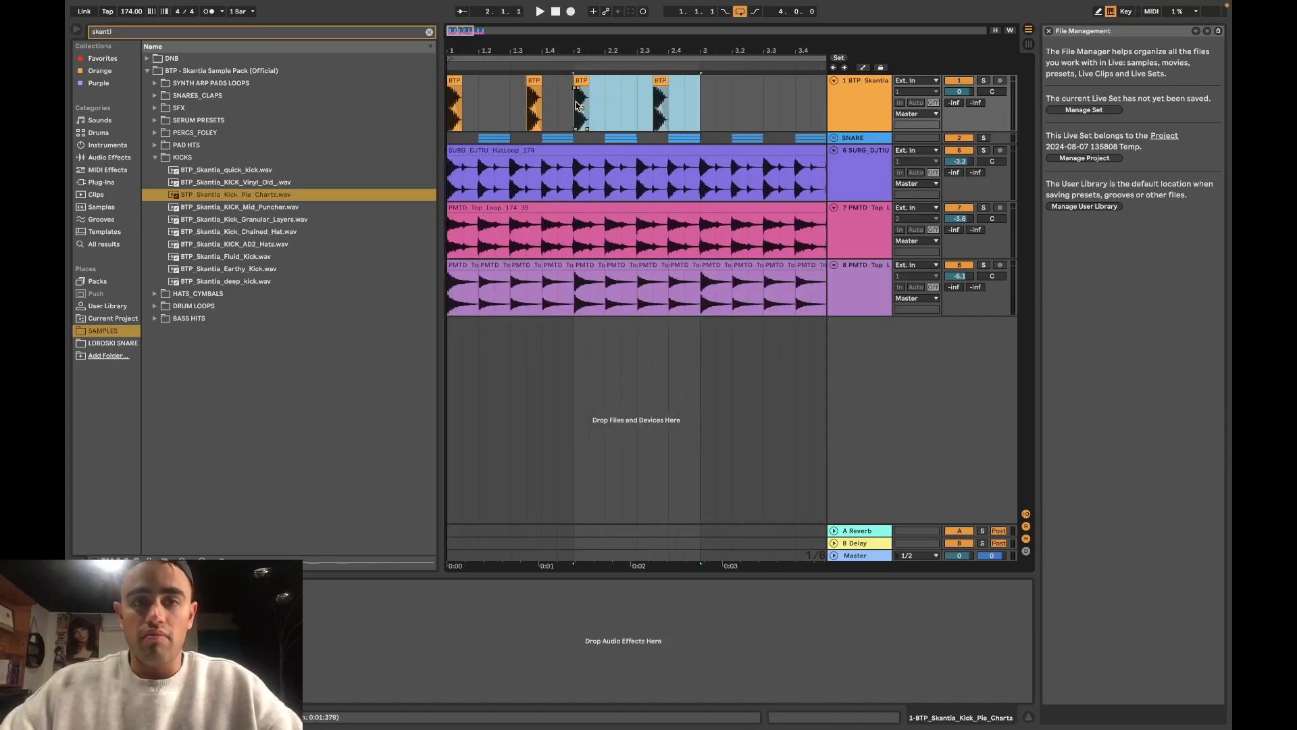
scroll(576, 101, down, 4)
key(super+d)
key(super+d)
click(448, 82)
key(space)
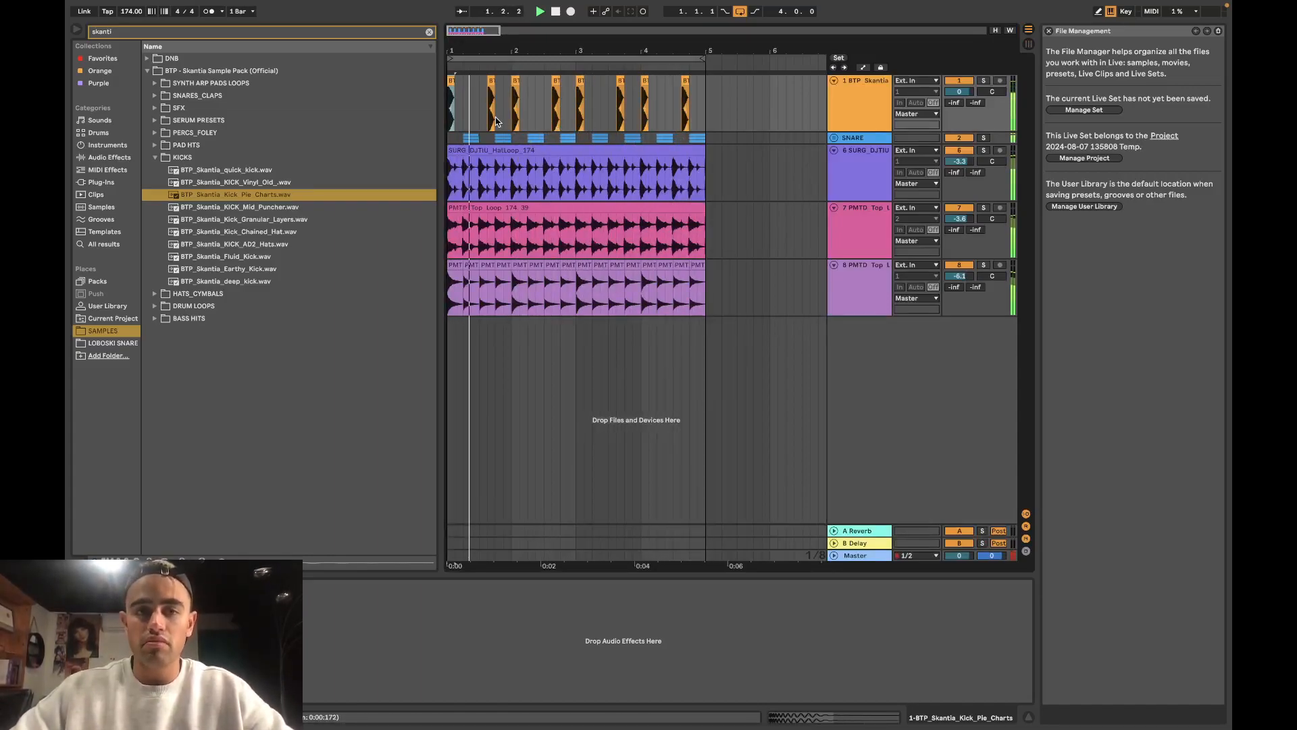
Step: Stop playback, shift the first kick of bar 2 to 2.1.3, and play the pattern from the start
scroll(496, 122, up, 3)
key(space)
scroll(510, 122, left, 2)
click(570, 82)
drag(571, 83, 585, 82)
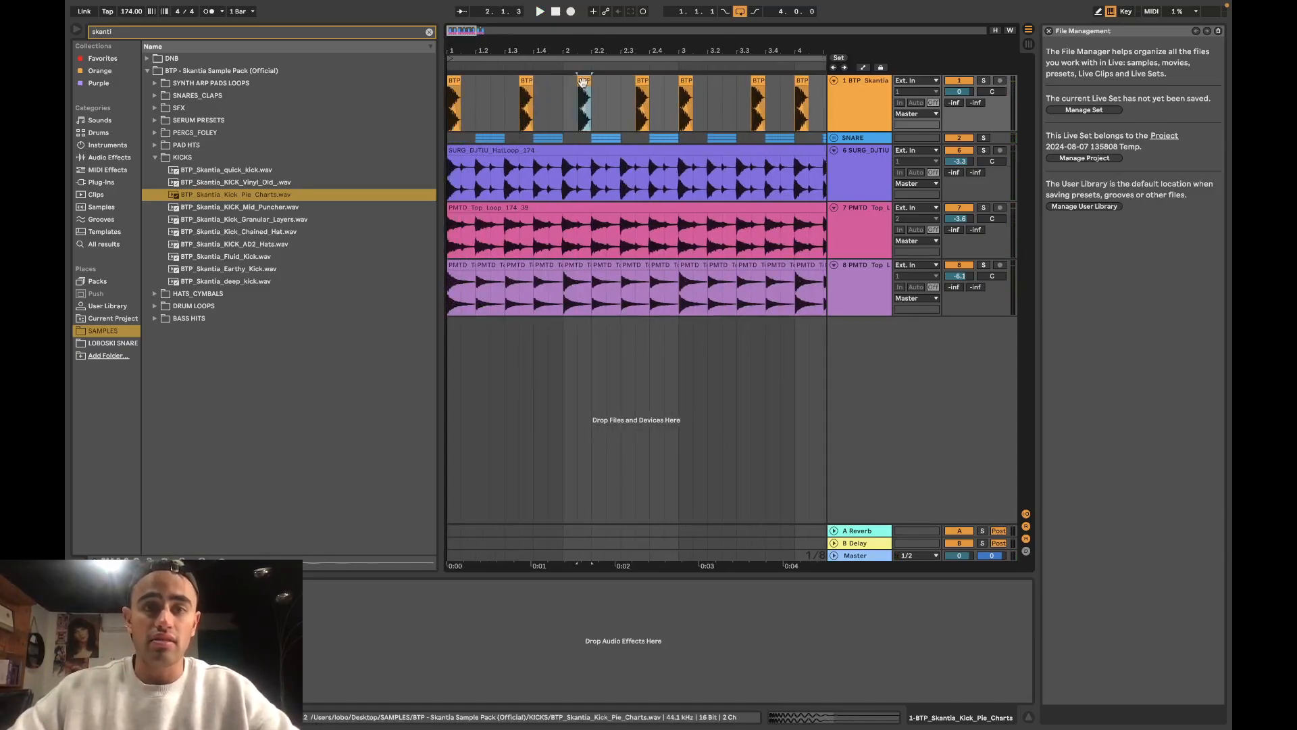
click(455, 81)
key(space)
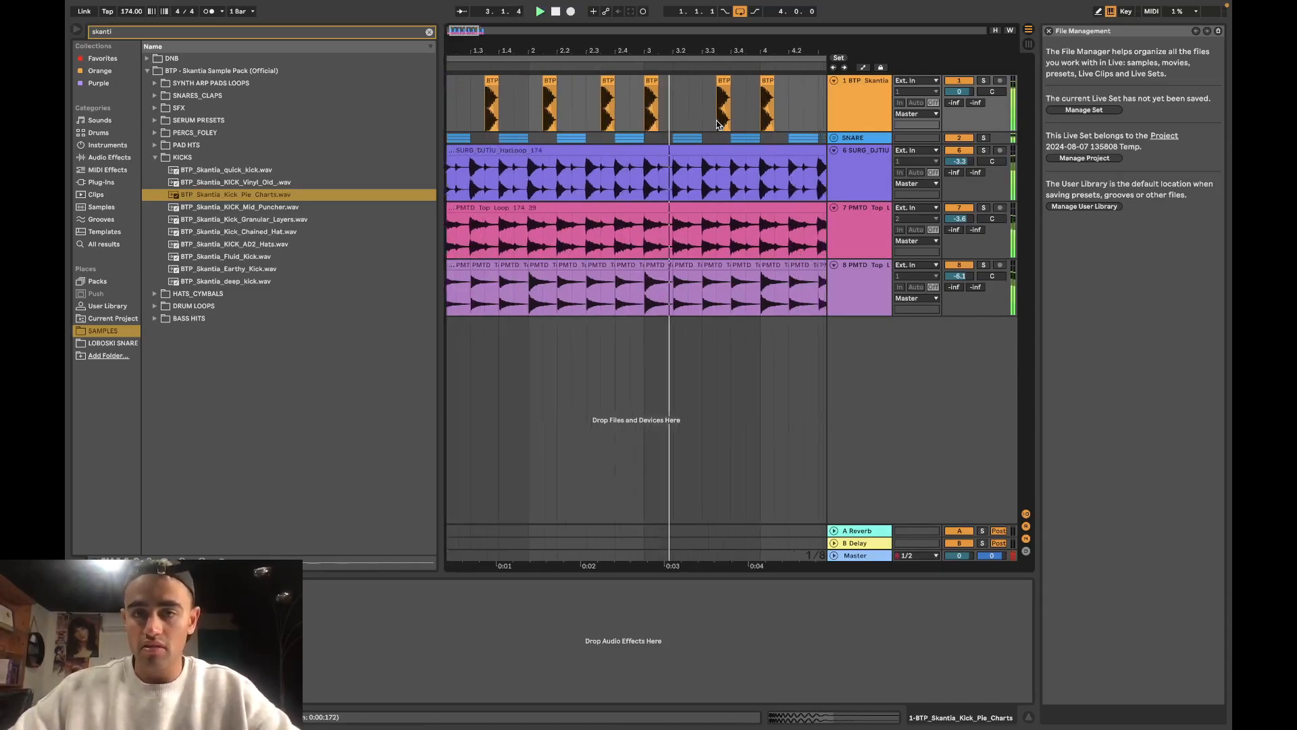
Step: Shift the first kick of bar 4 to 4.1.3 and choose a fixed 1/8 grid
mouse_move(757, 83)
mouse_down()
mouse_move(786, 81)
mouse_move(770, 81)
mouse_up()
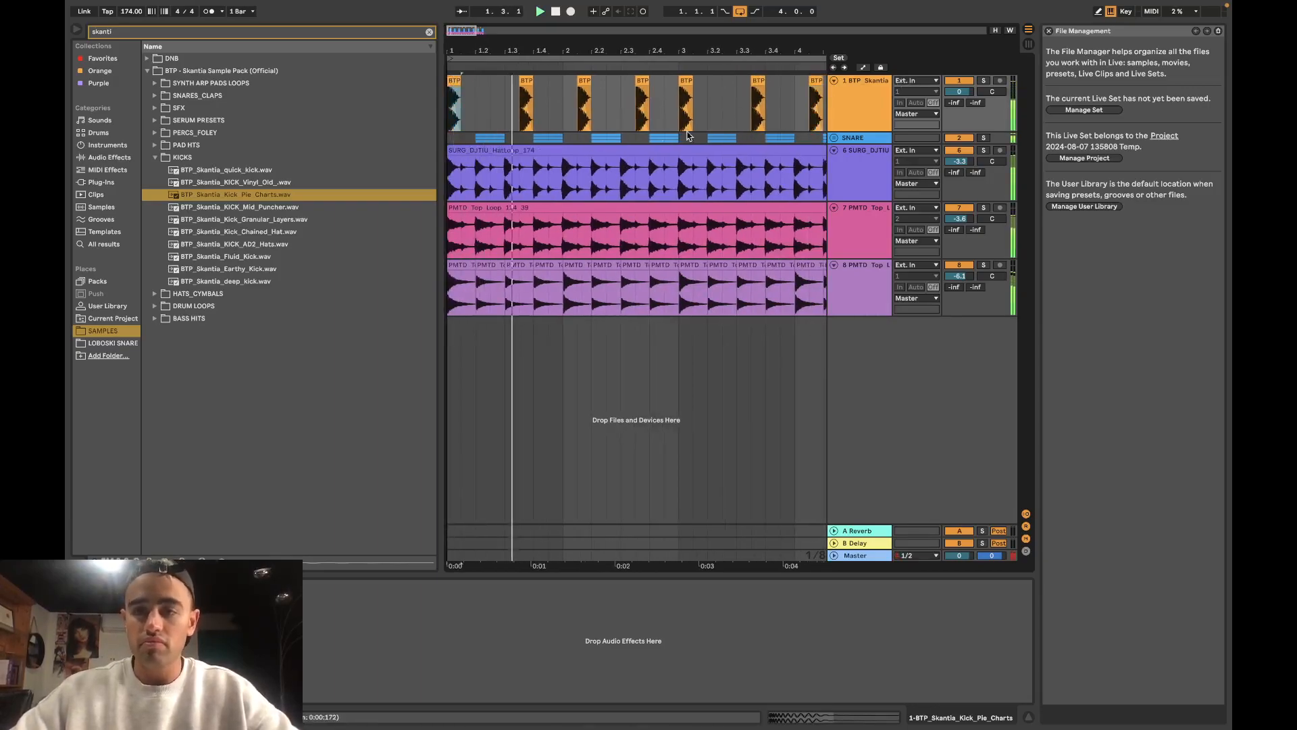
right_click(682, 353)
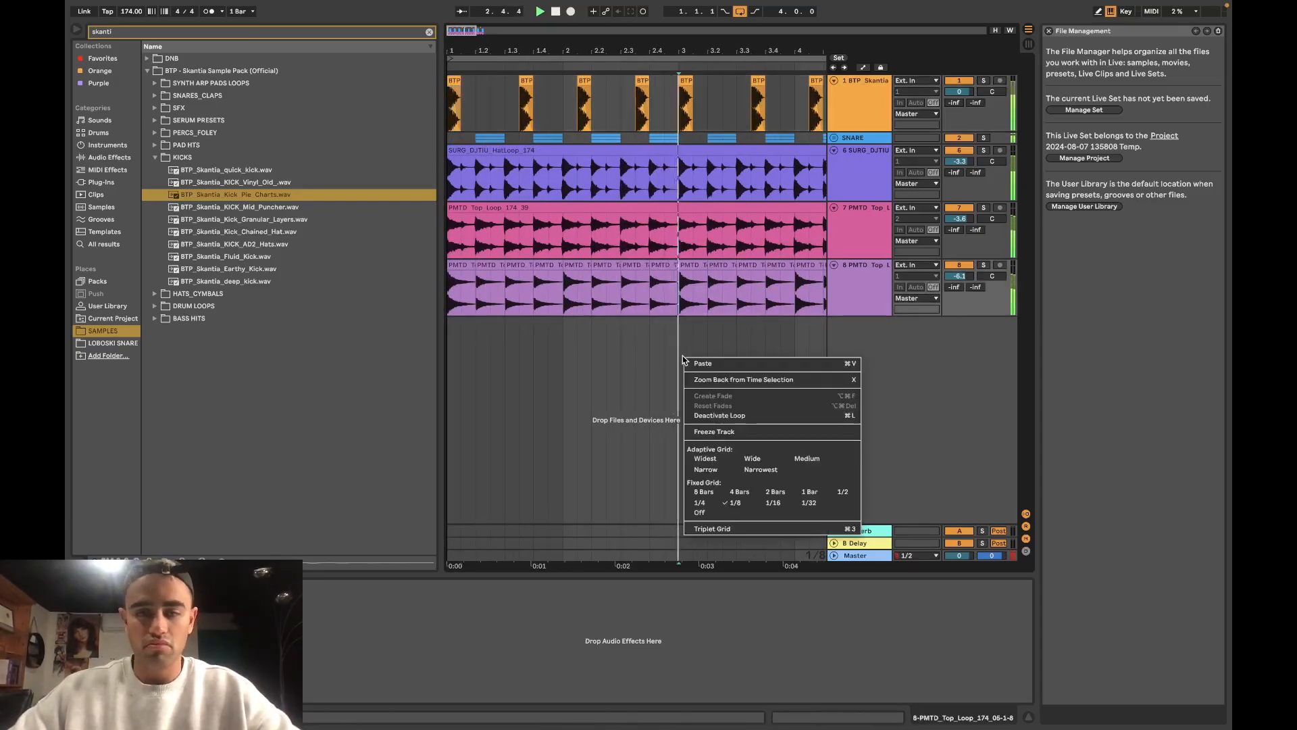
click(730, 501)
scroll(655, 299, down, 5)
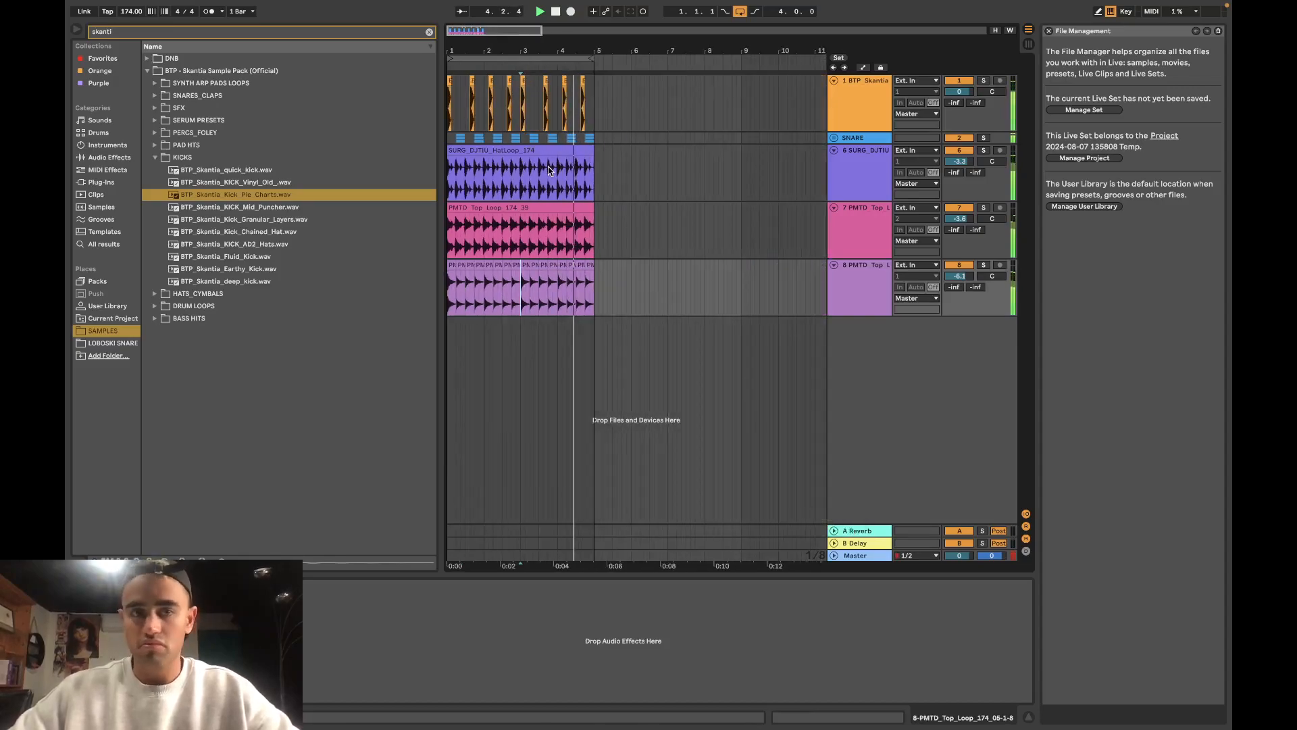
scroll(485, 103, up, 3)
scroll(484, 103, left, 2)
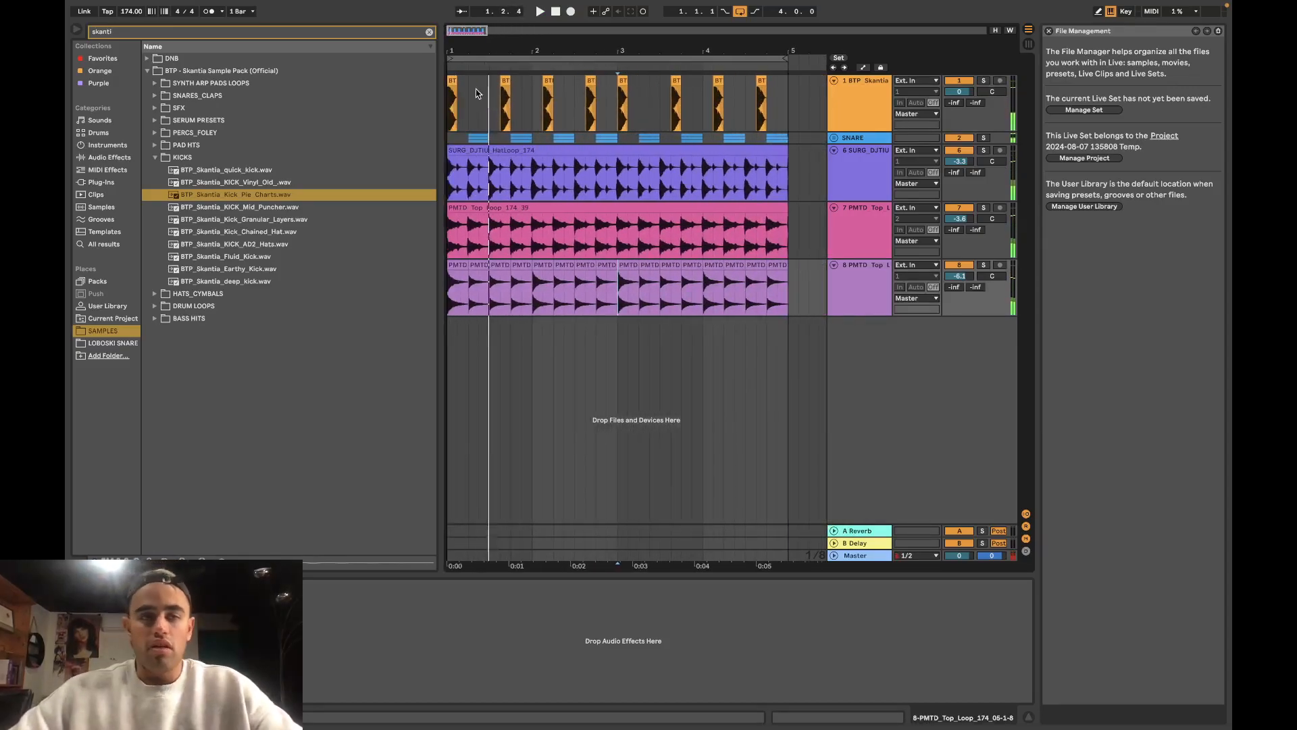
Step: Rename the orange kick sample track as KICK
click(454, 83)
click(860, 106)
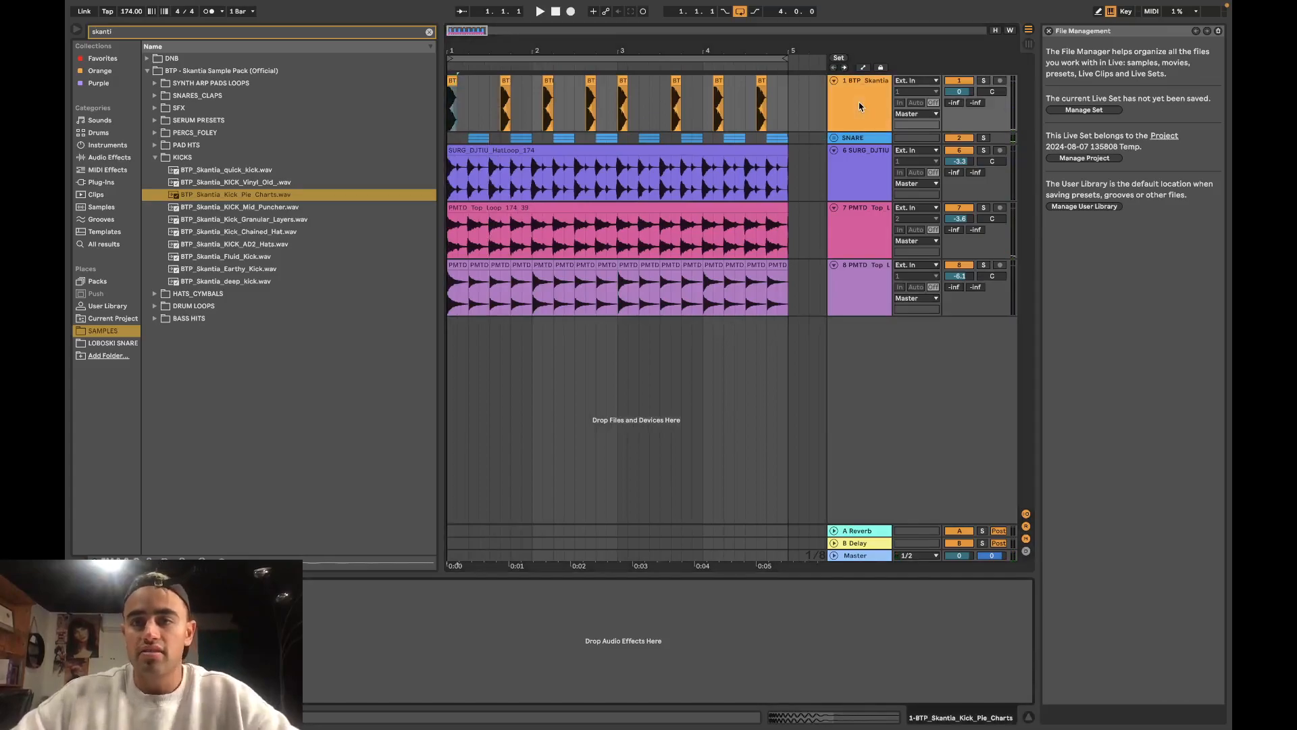
click(856, 171)
click(861, 117)
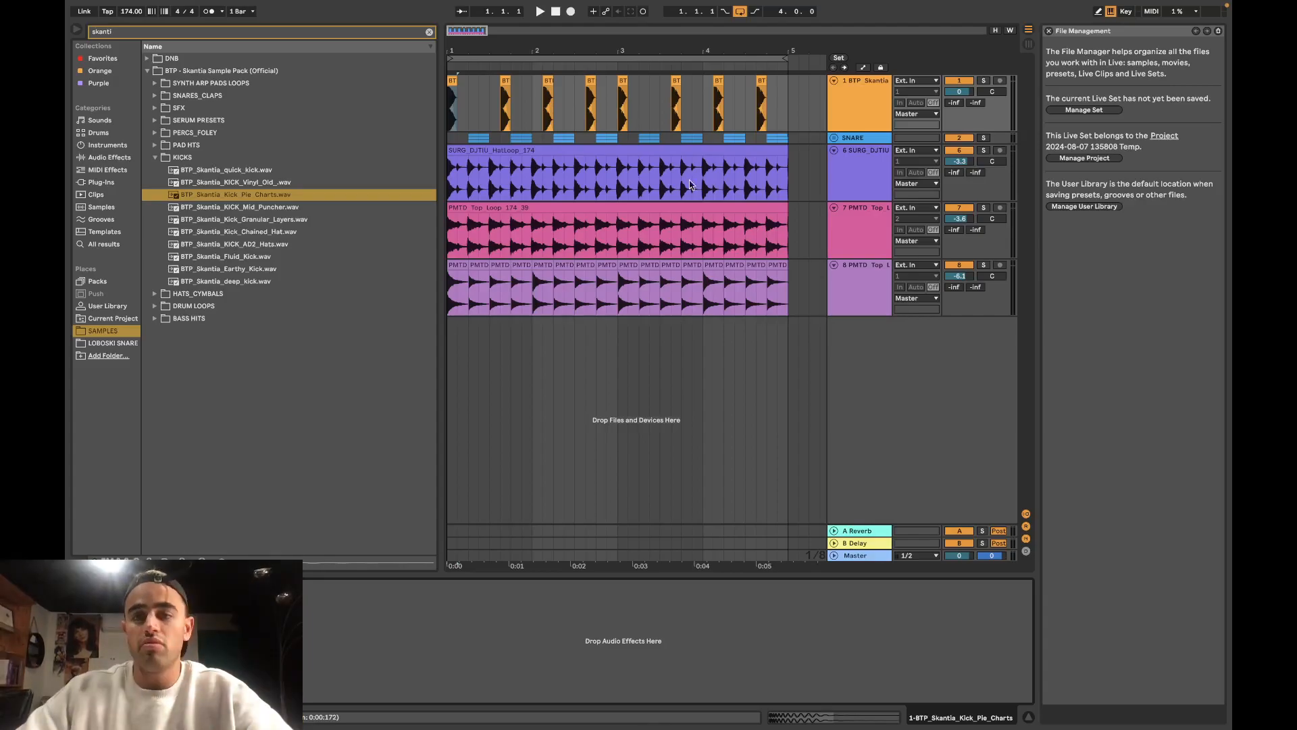
click(866, 296)
right_click(868, 129)
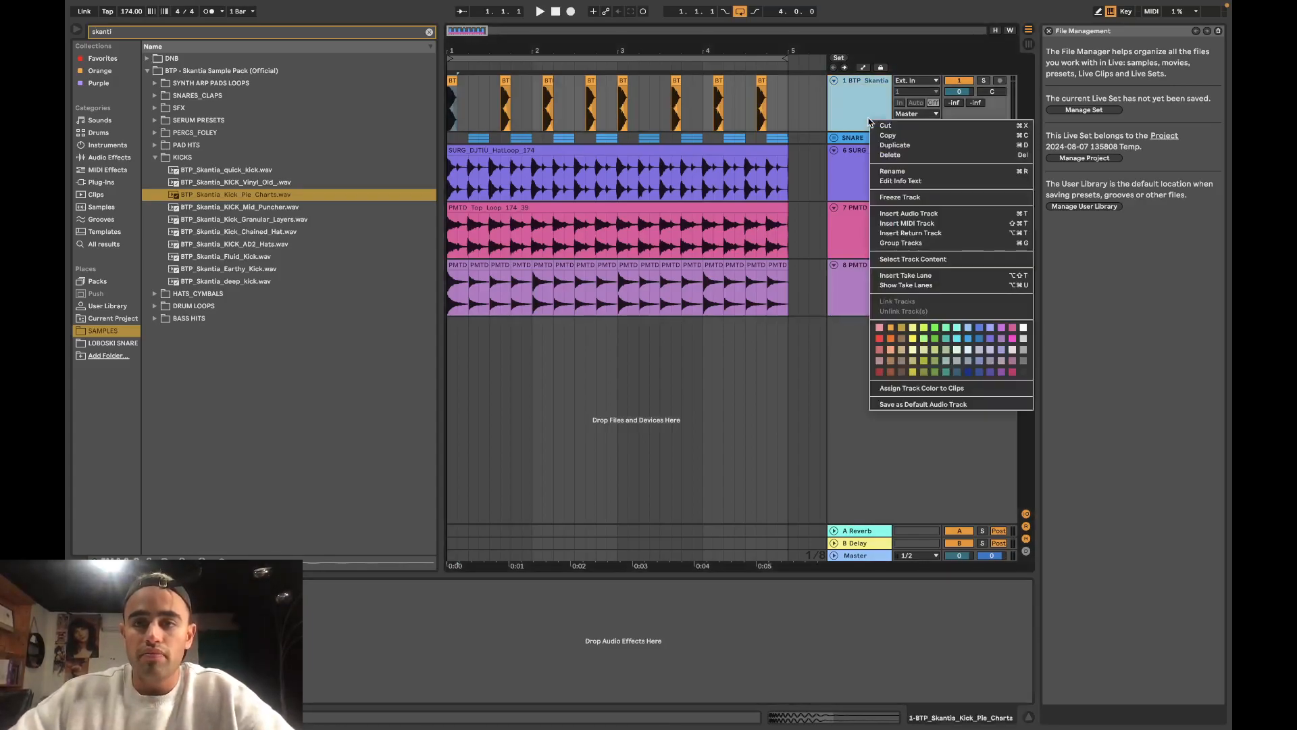
click(899, 175)
text(KICK)
key(Return)
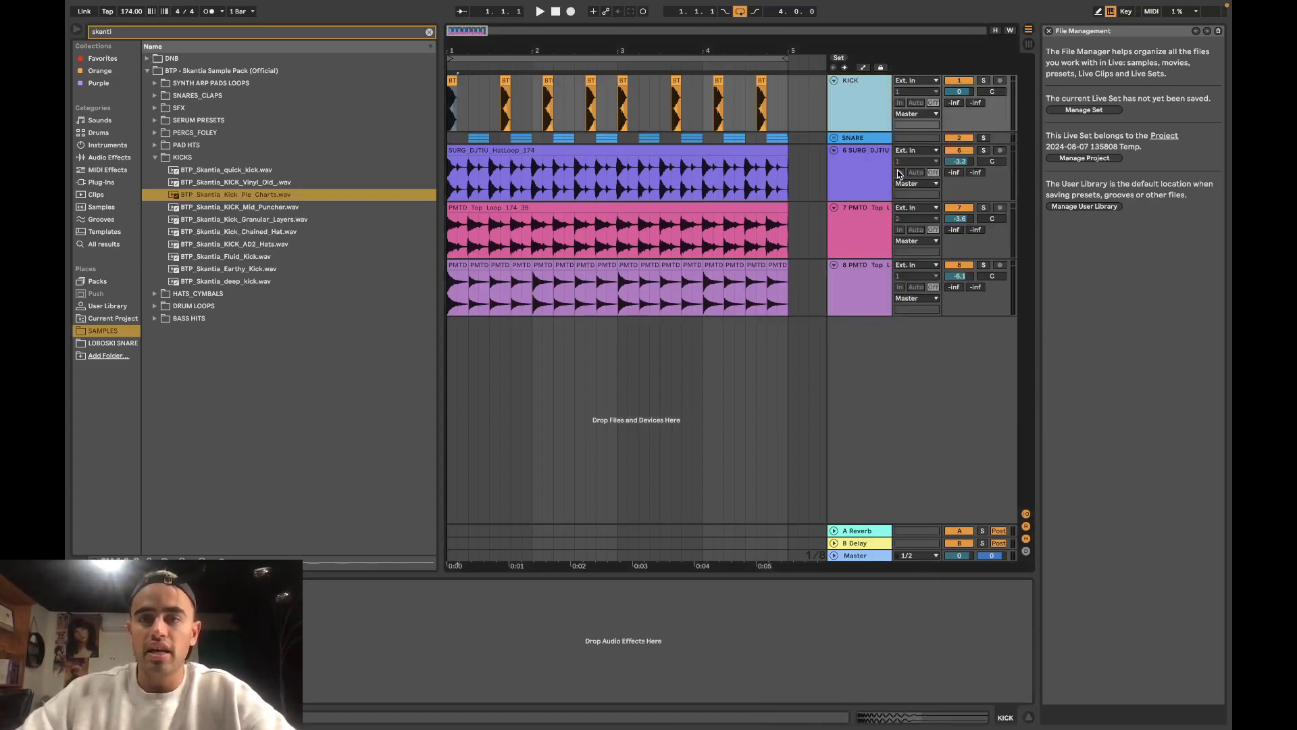
Step: Group the hat loop track and the two top loop tracks, and name the group HATS
click(843, 167)
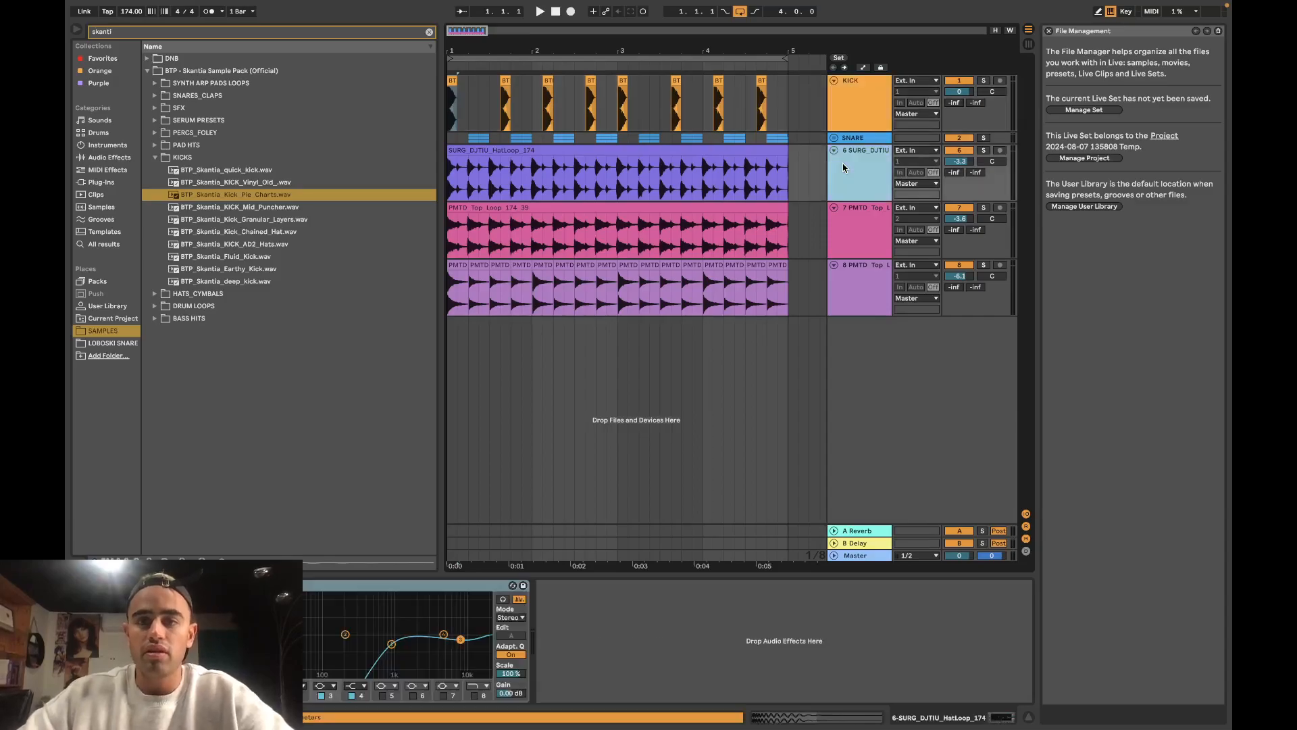
shift+click(854, 285)
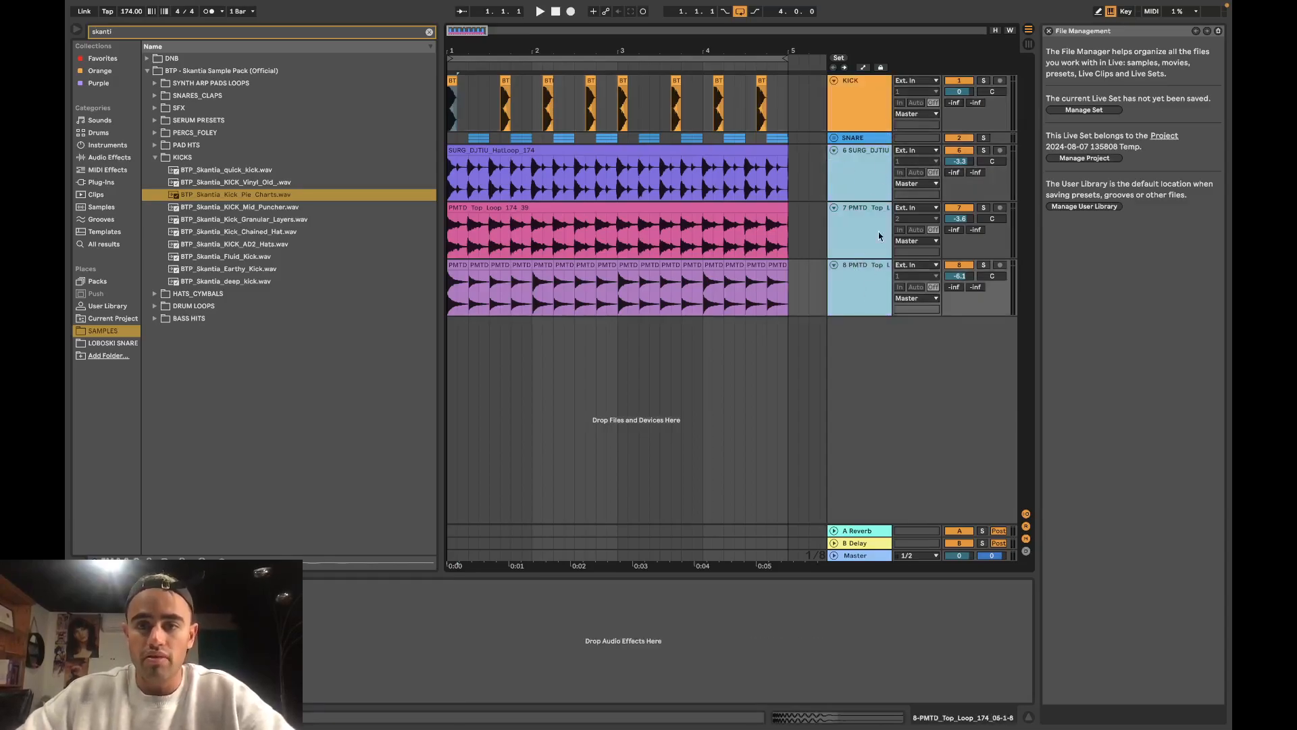
key(super+g)
right_click(867, 167)
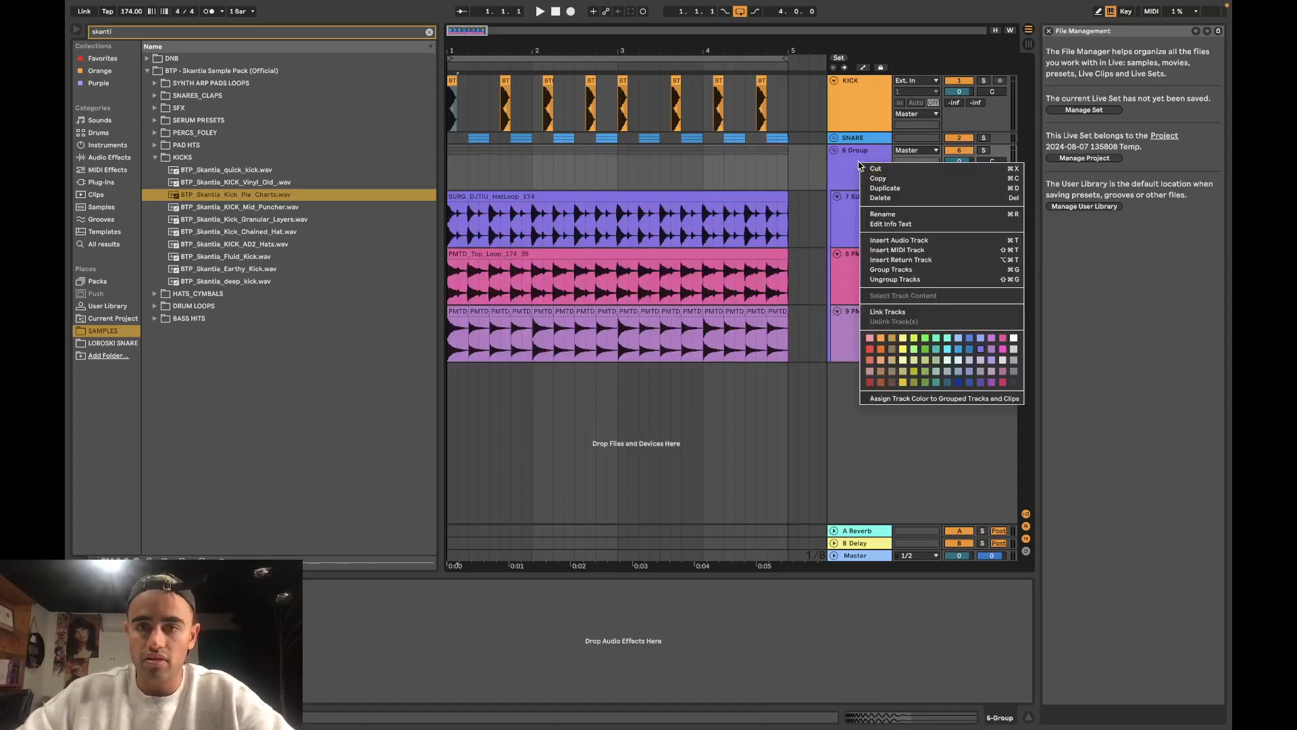
click(877, 213)
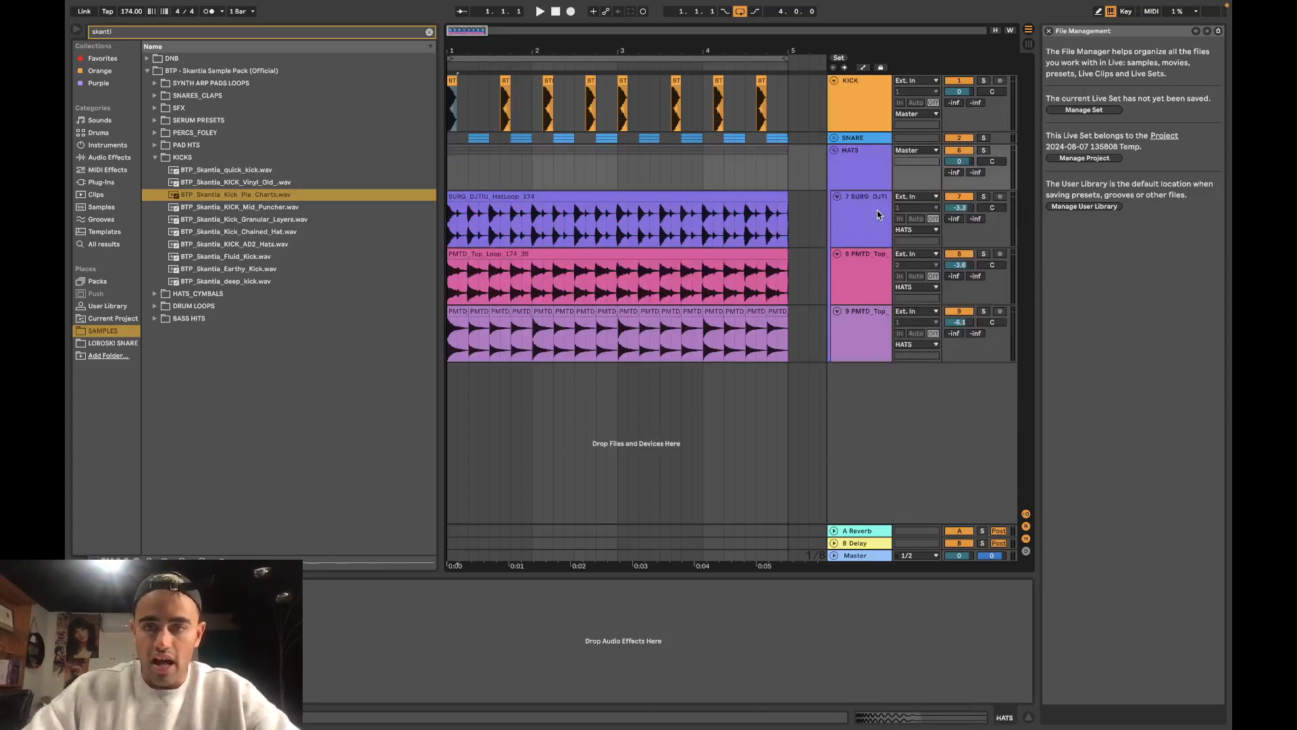
Step: Assign the HATS group's color to its grouped tracks and clips, and collapse the group
right_click(853, 166)
click(901, 402)
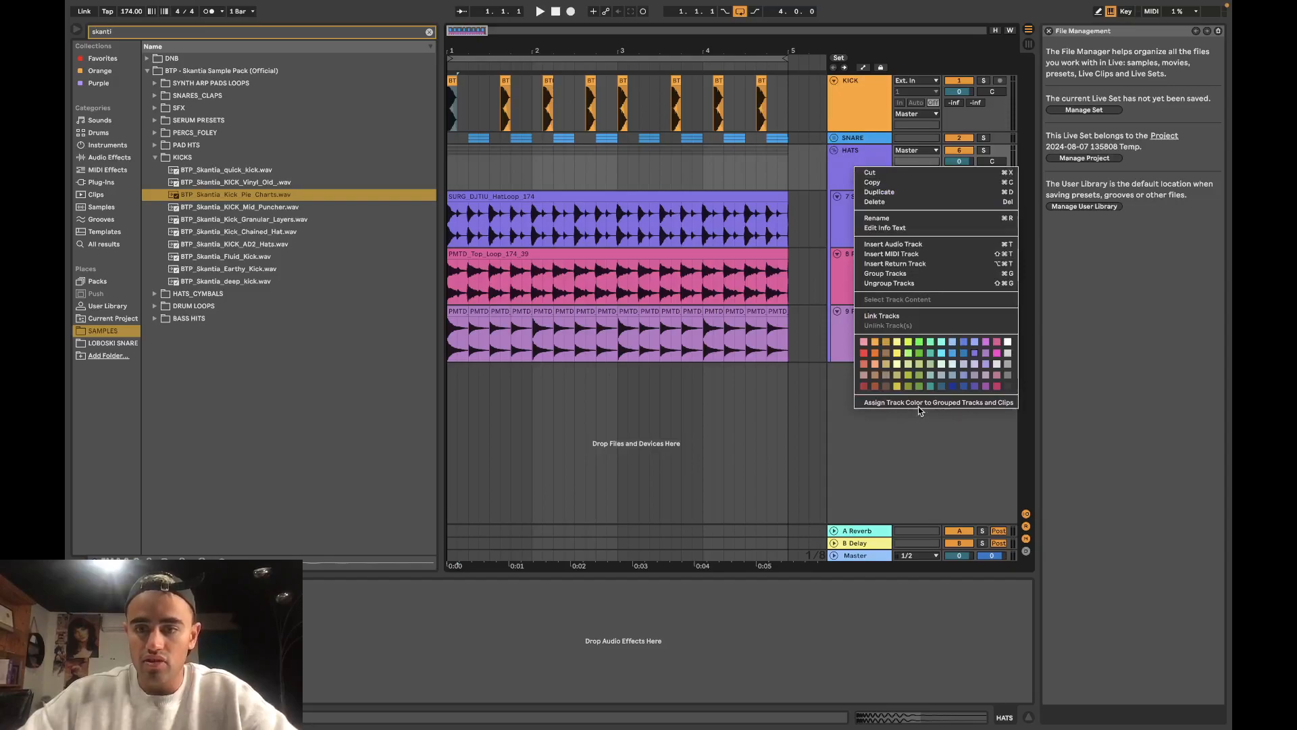
click(835, 151)
scroll(806, 182, down, 3)
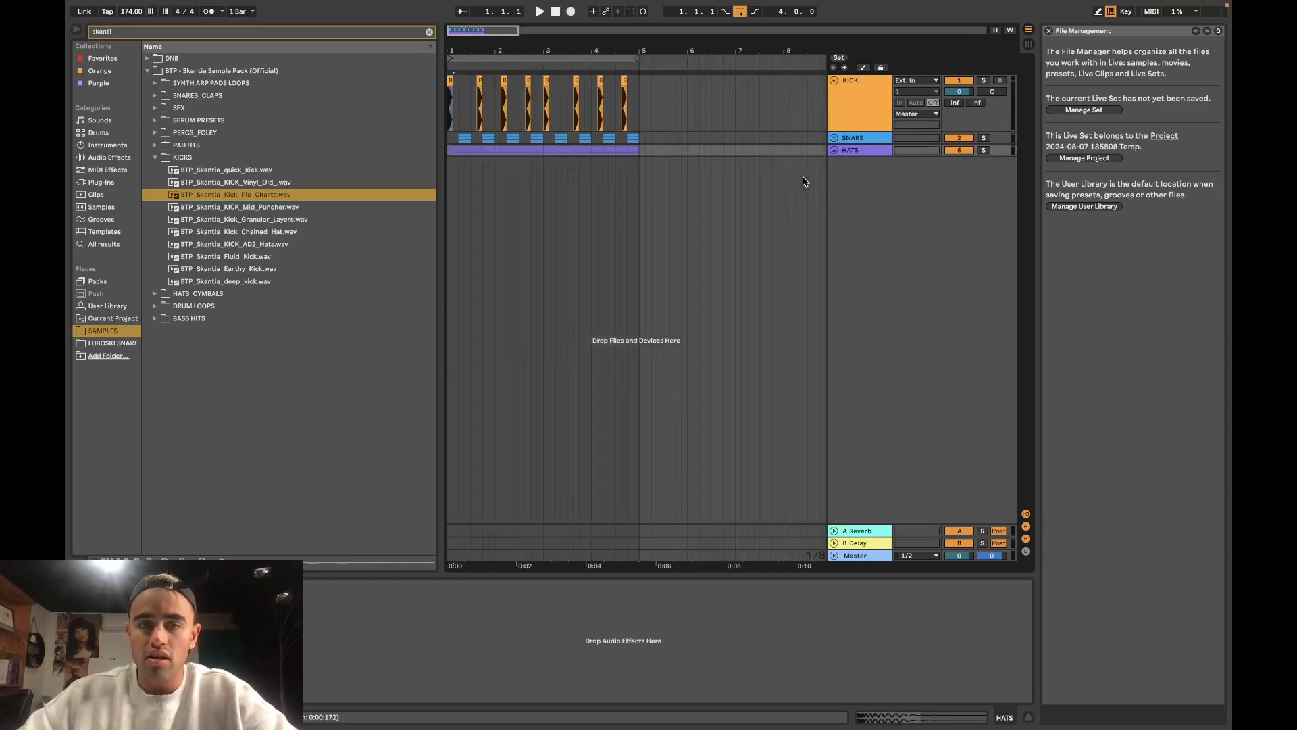
Step: Group the KICK, SNARE and HATS tracks together and name the new group DRUMS
shift+click(862, 119)
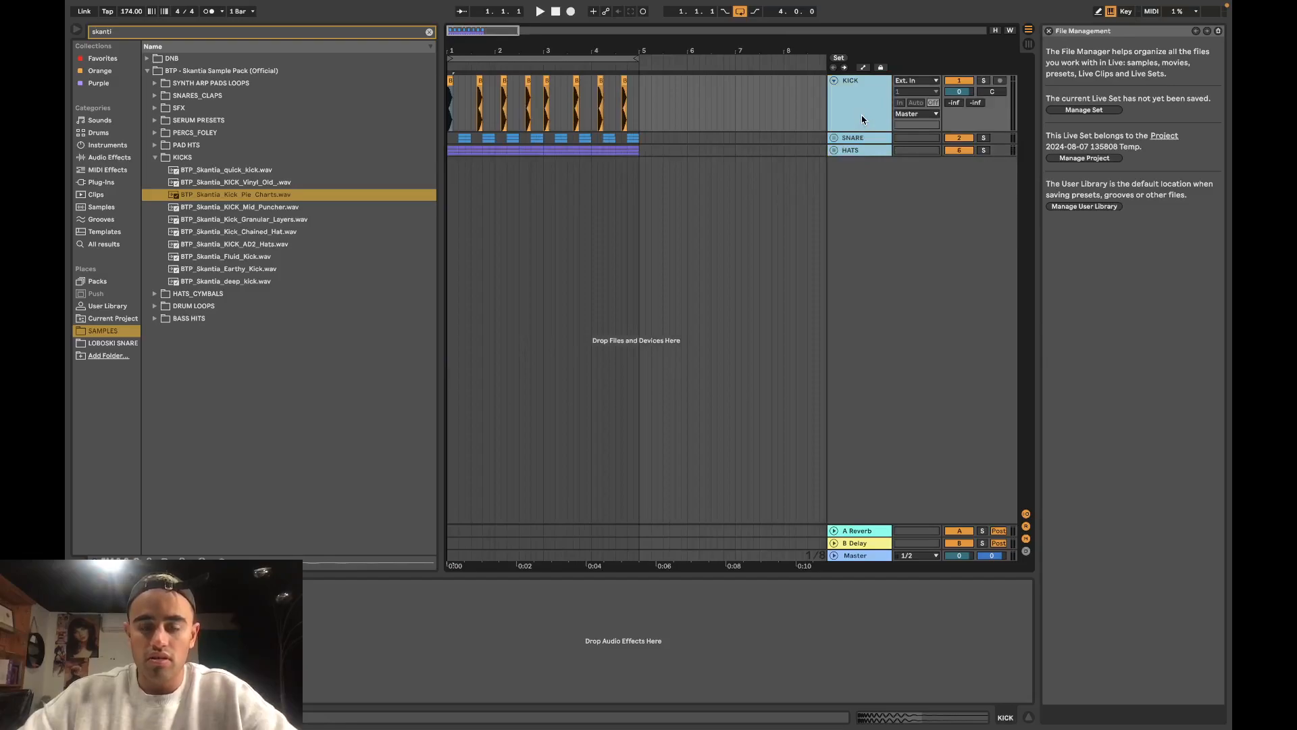
key(super+g)
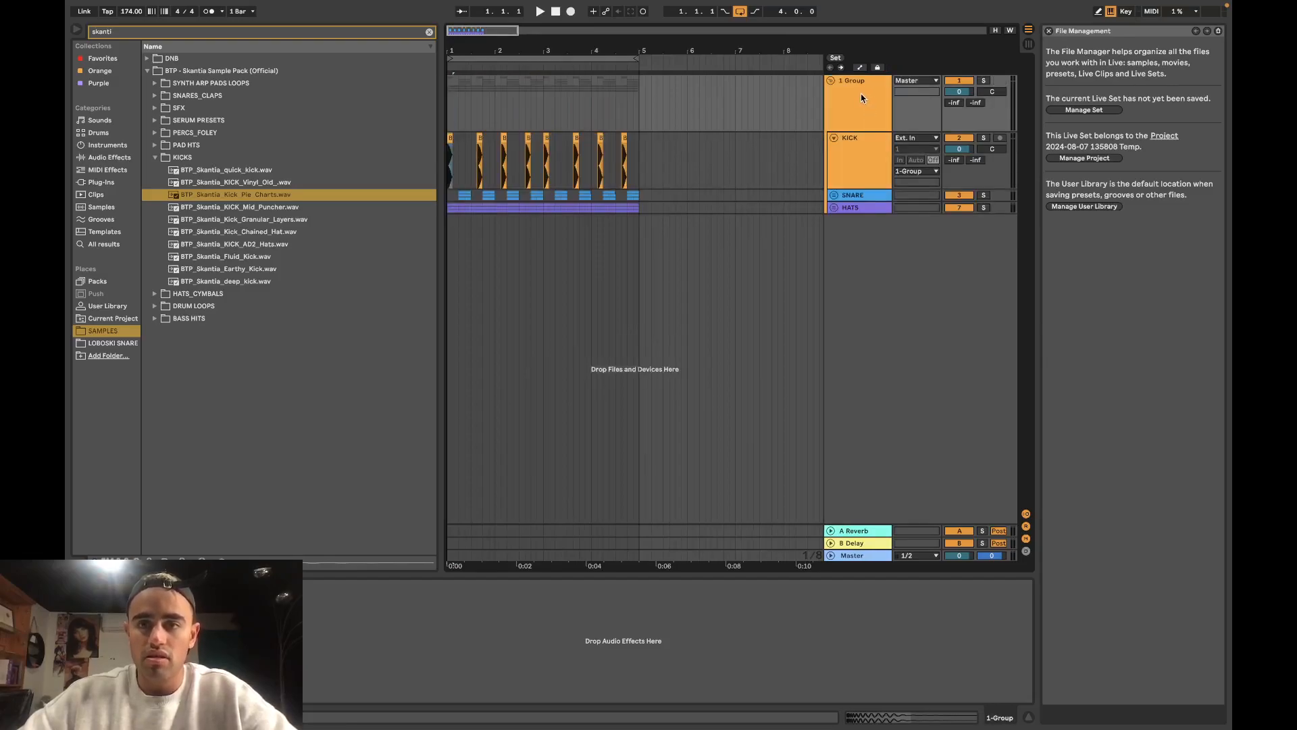
right_click(861, 94)
click(878, 130)
text(DRUM)
key(Return)
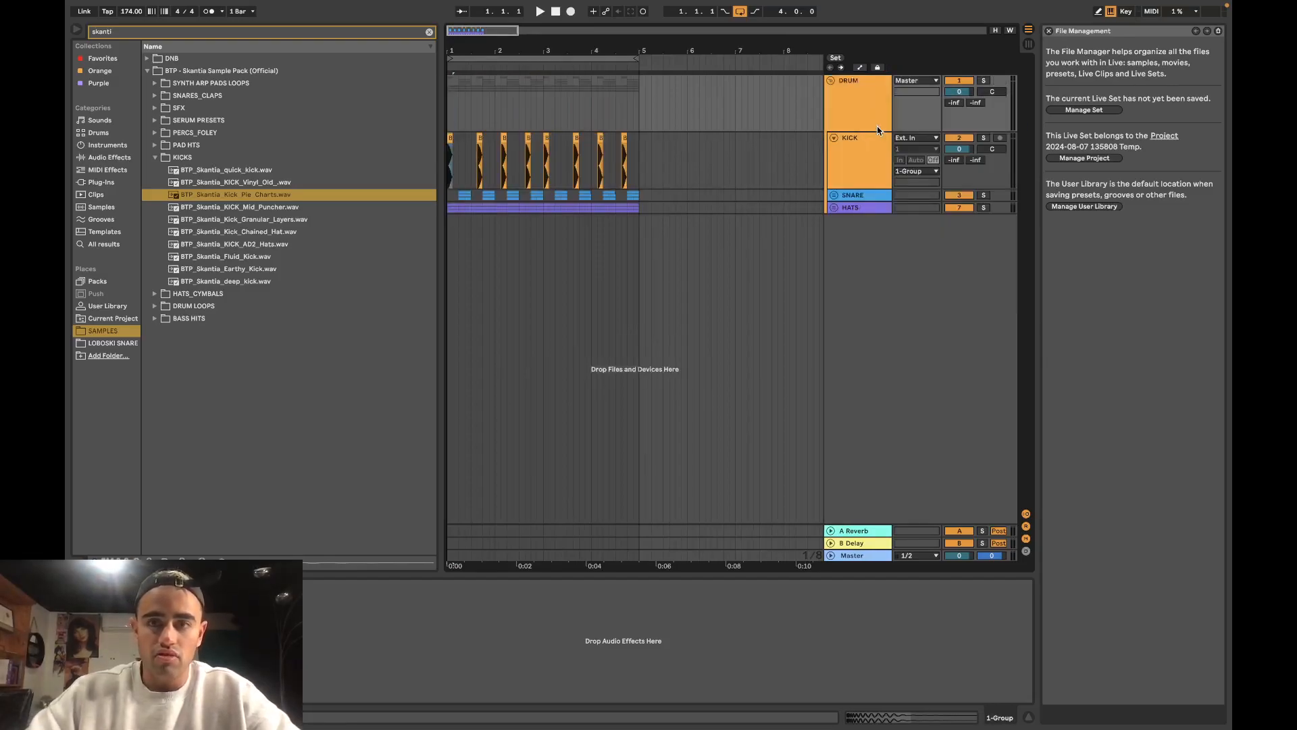
Step: Play the loop with the DRUMS group soloed and set the arrangement's fixed grid to 1/4
right_click(566, 141)
click(579, 270)
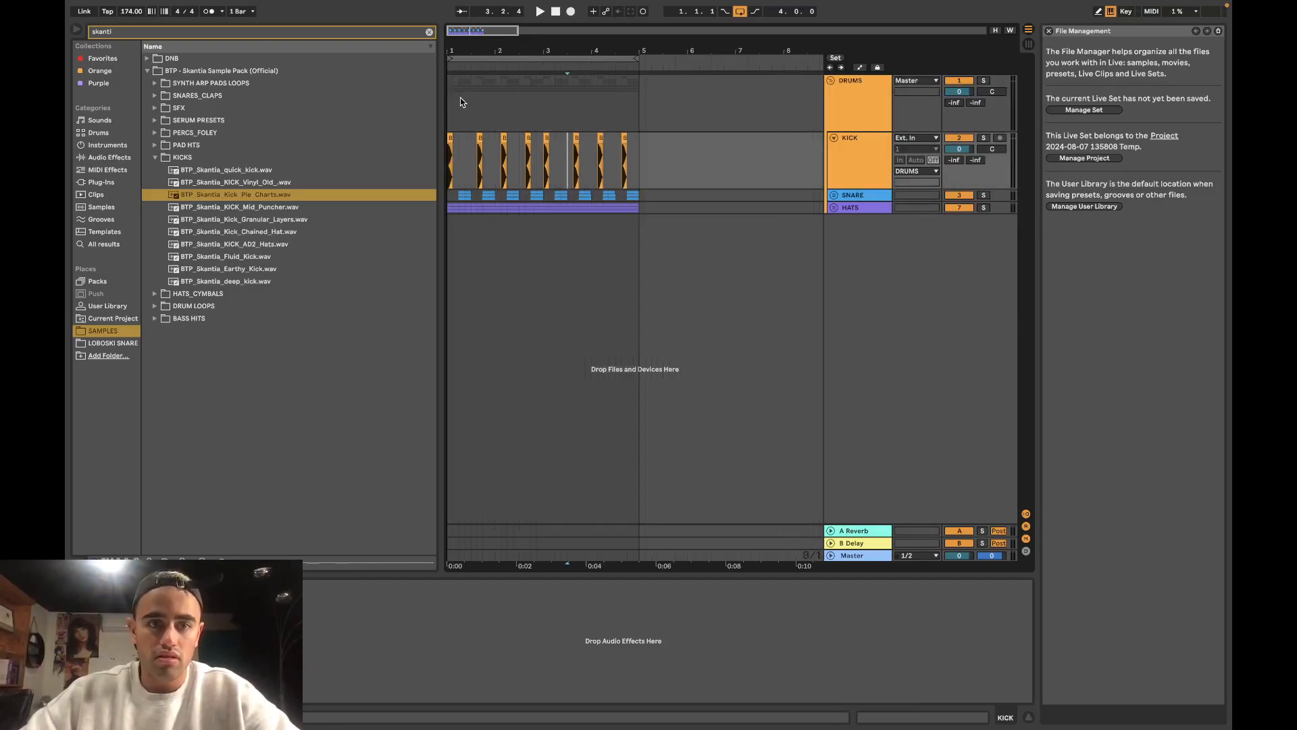
click(460, 96)
key(space)
right_click(579, 137)
click(512, 139)
right_click(511, 139)
click(538, 355)
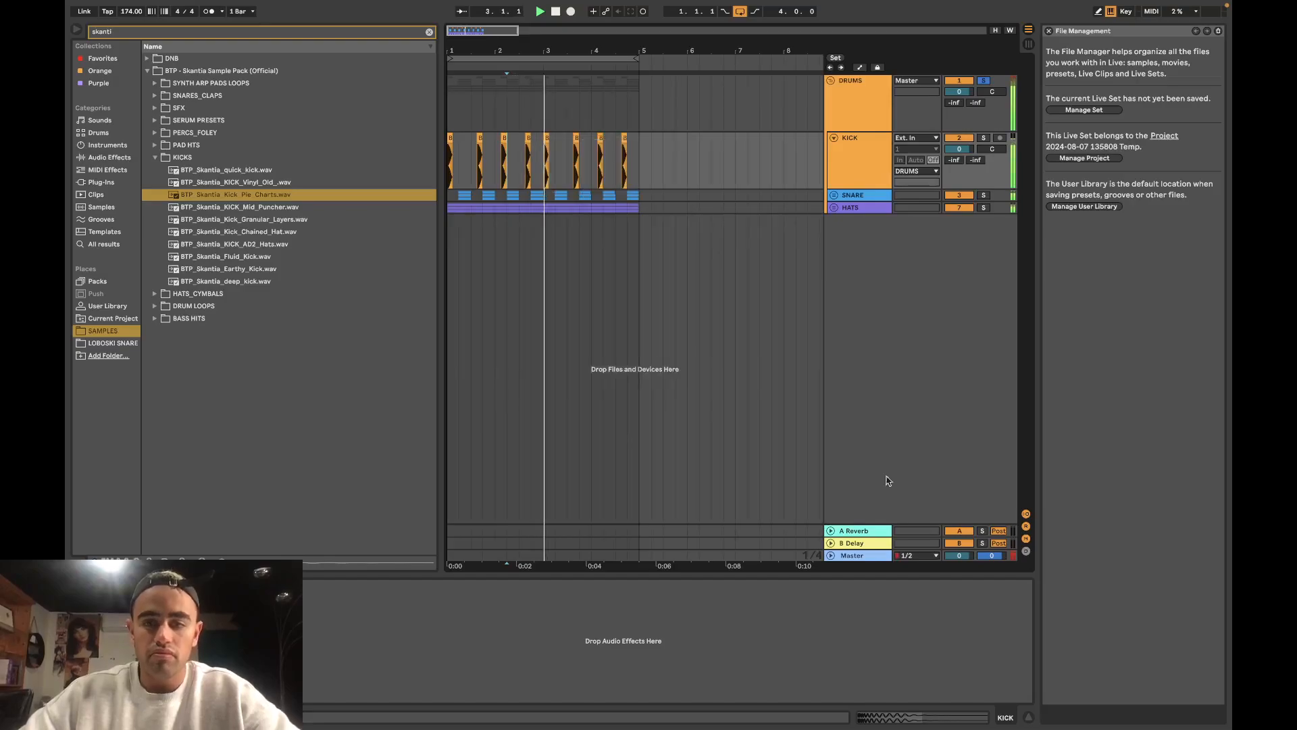
scroll(556, 162, up, 3)
scroll(557, 166, down, 4)
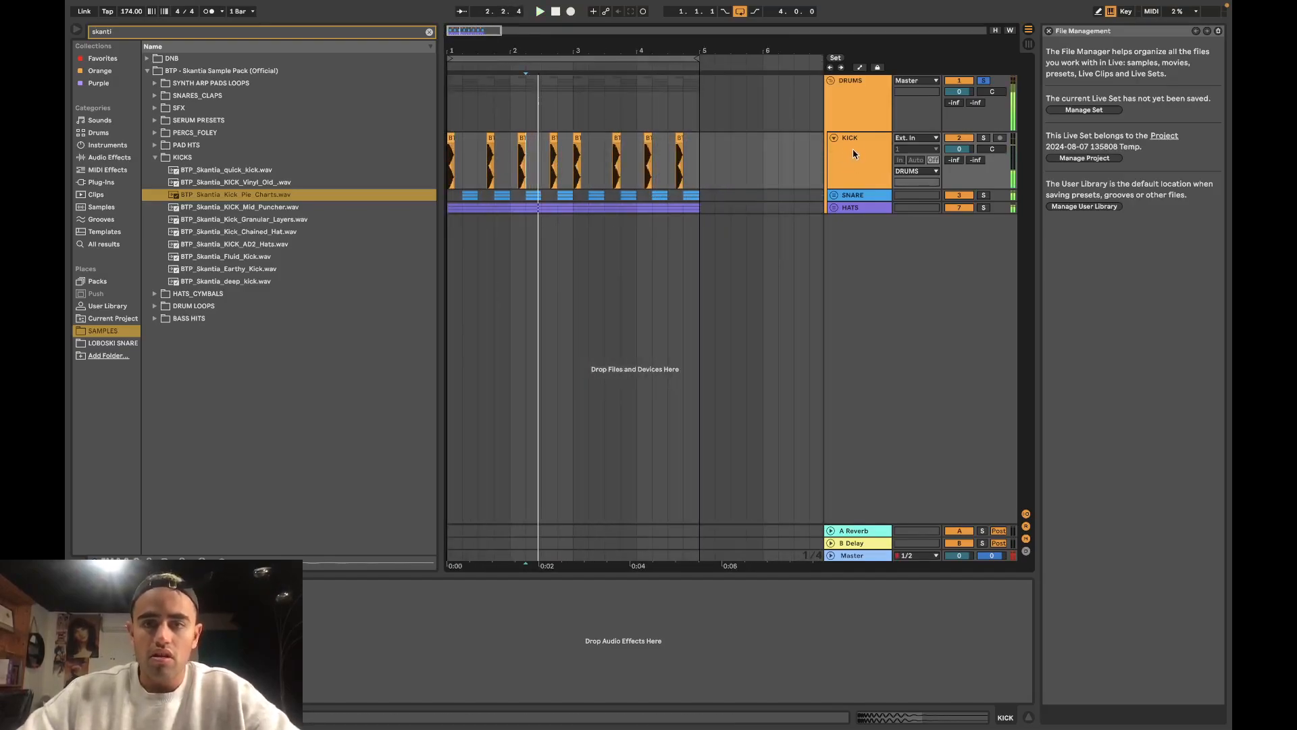
Step: Clear the browser search and expand the SNARE group to review its three layer tracks
click(428, 32)
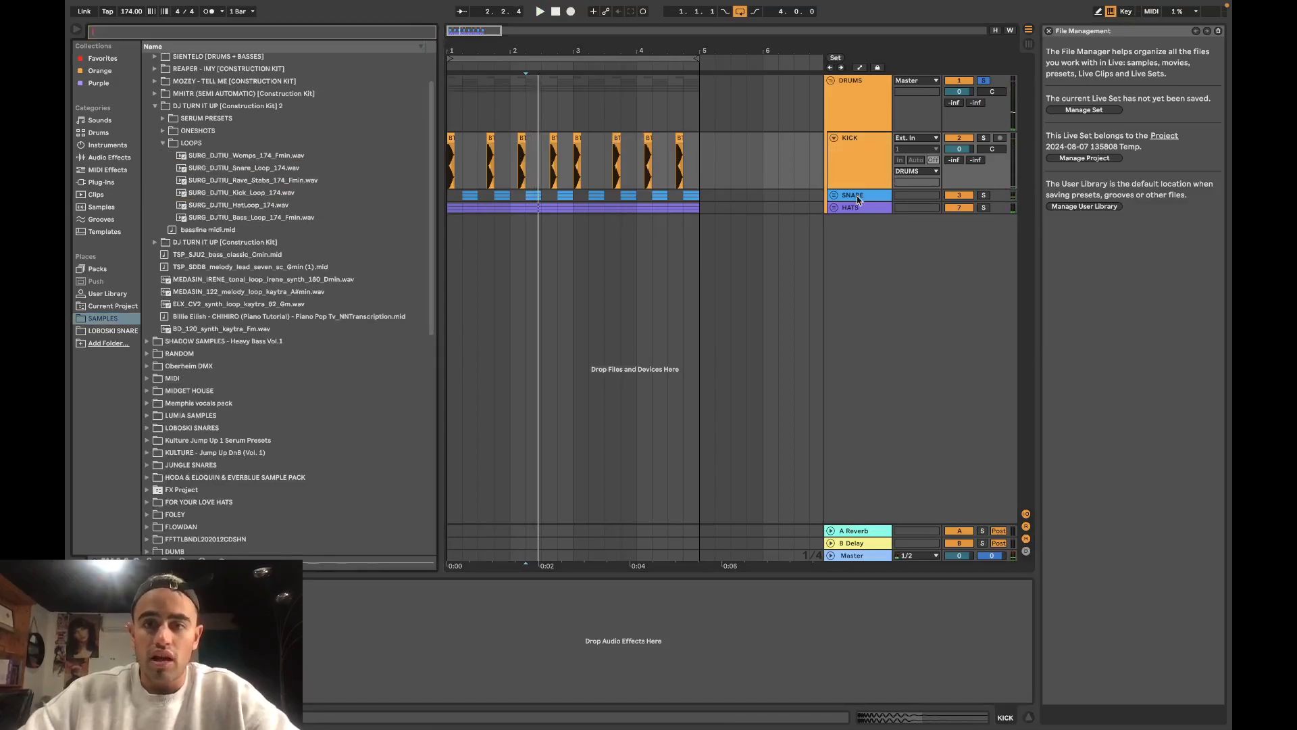
click(834, 194)
click(854, 279)
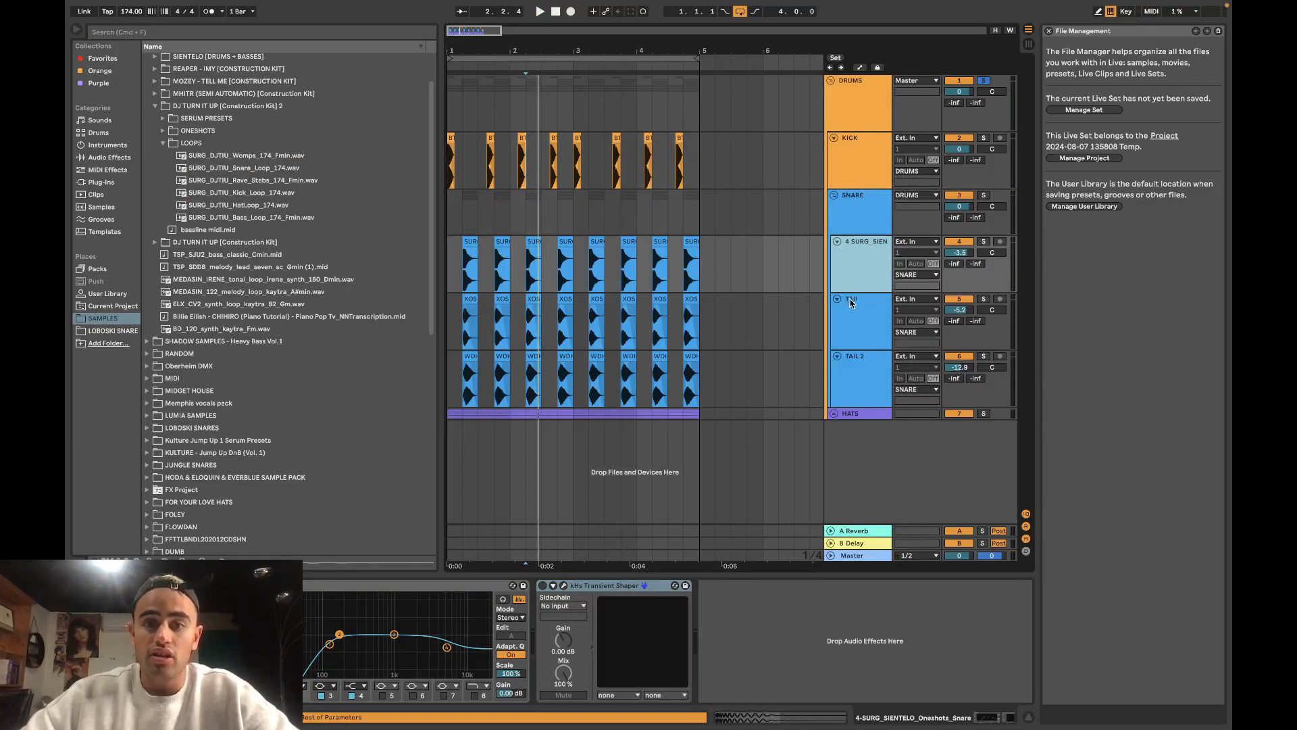
click(851, 302)
click(852, 368)
click(854, 317)
click(858, 270)
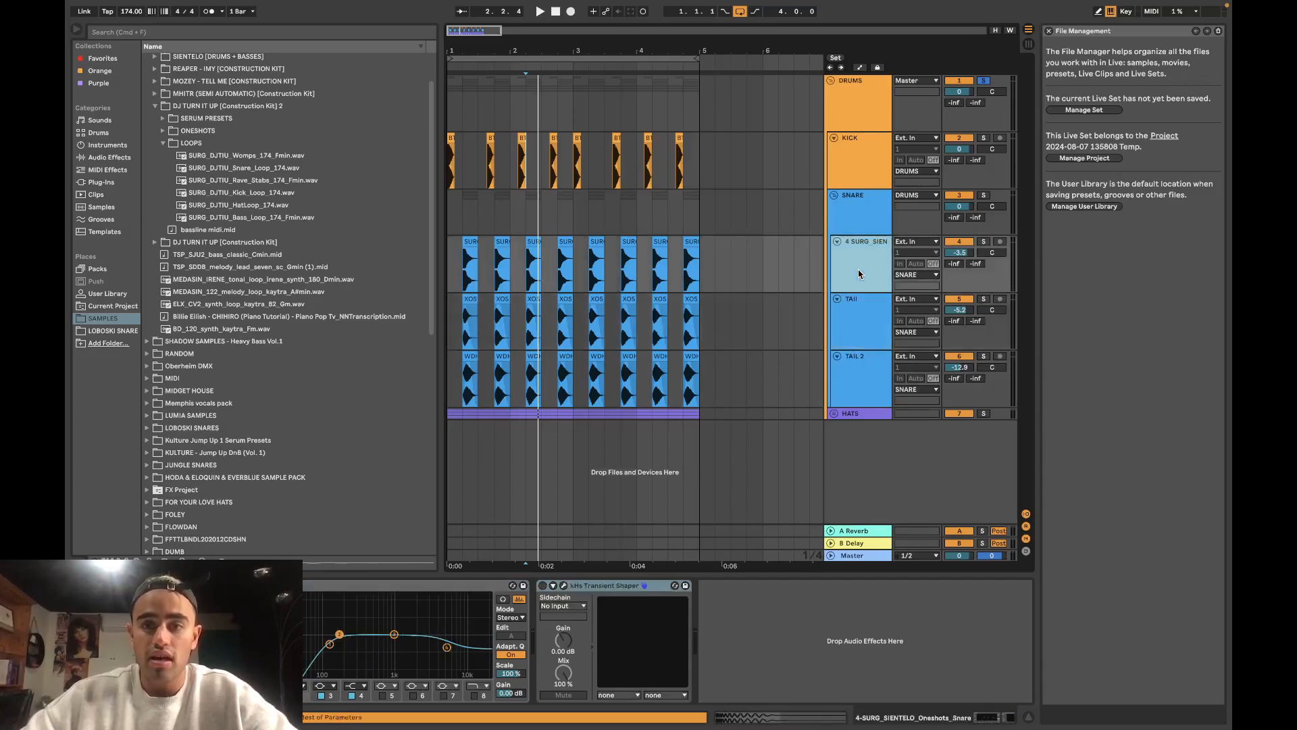
click(863, 213)
Step: Rename the first layer track in the SNARE group as BODY
right_click(852, 262)
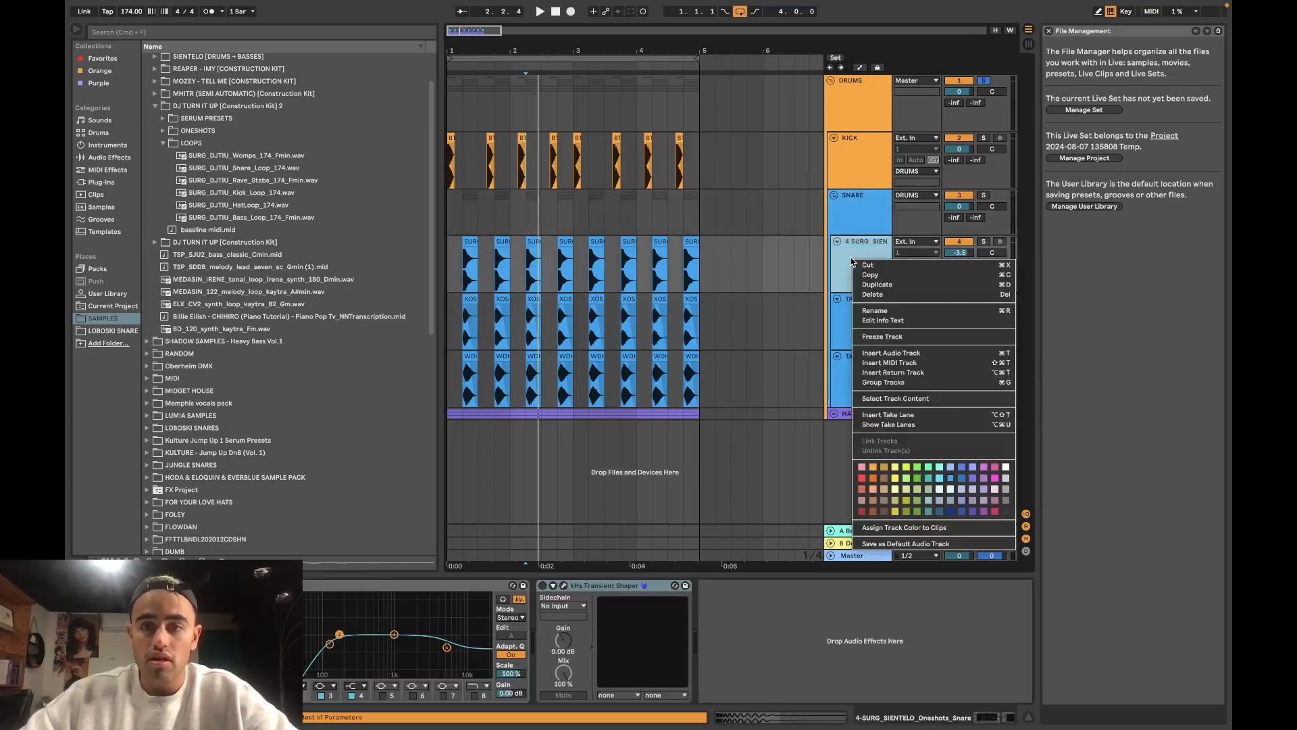
click(874, 310)
text(BODY)
key(Return)
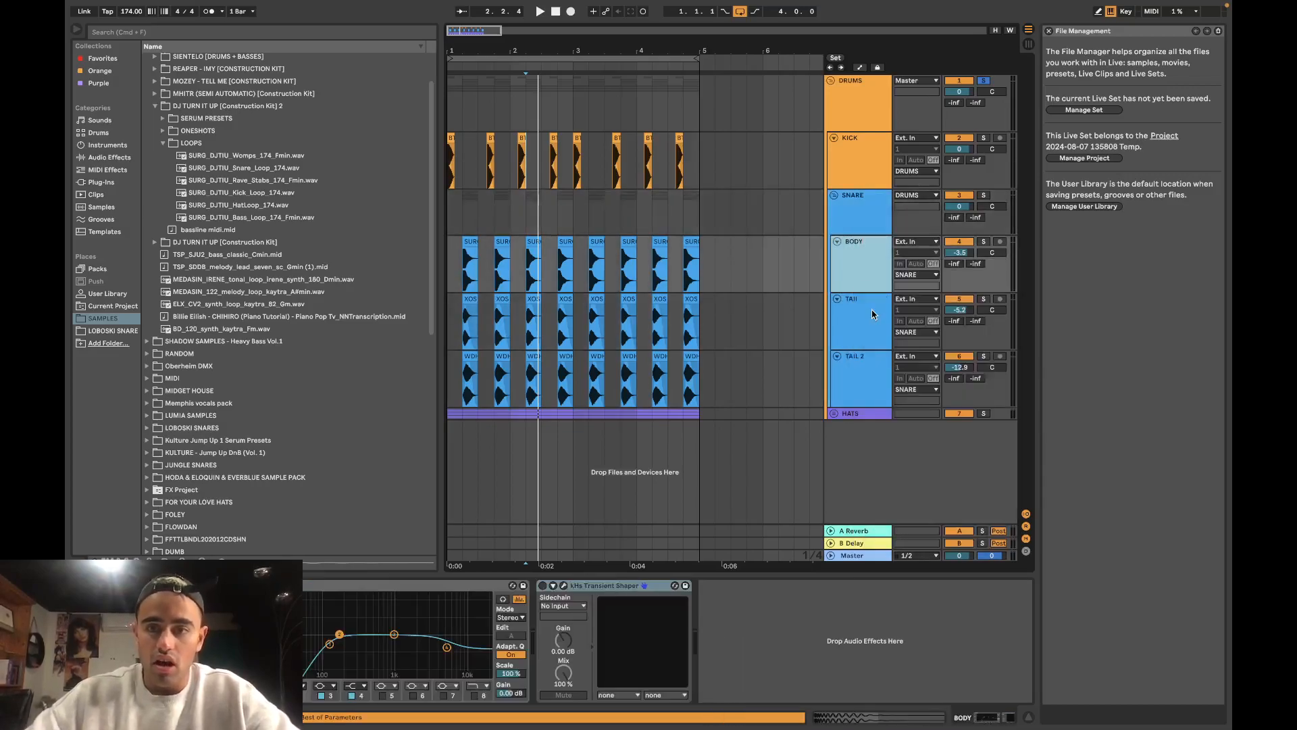
Step: Select the KICK track, search the plug-ins for "tran", and add kHs Transient Shaper to the track
click(849, 166)
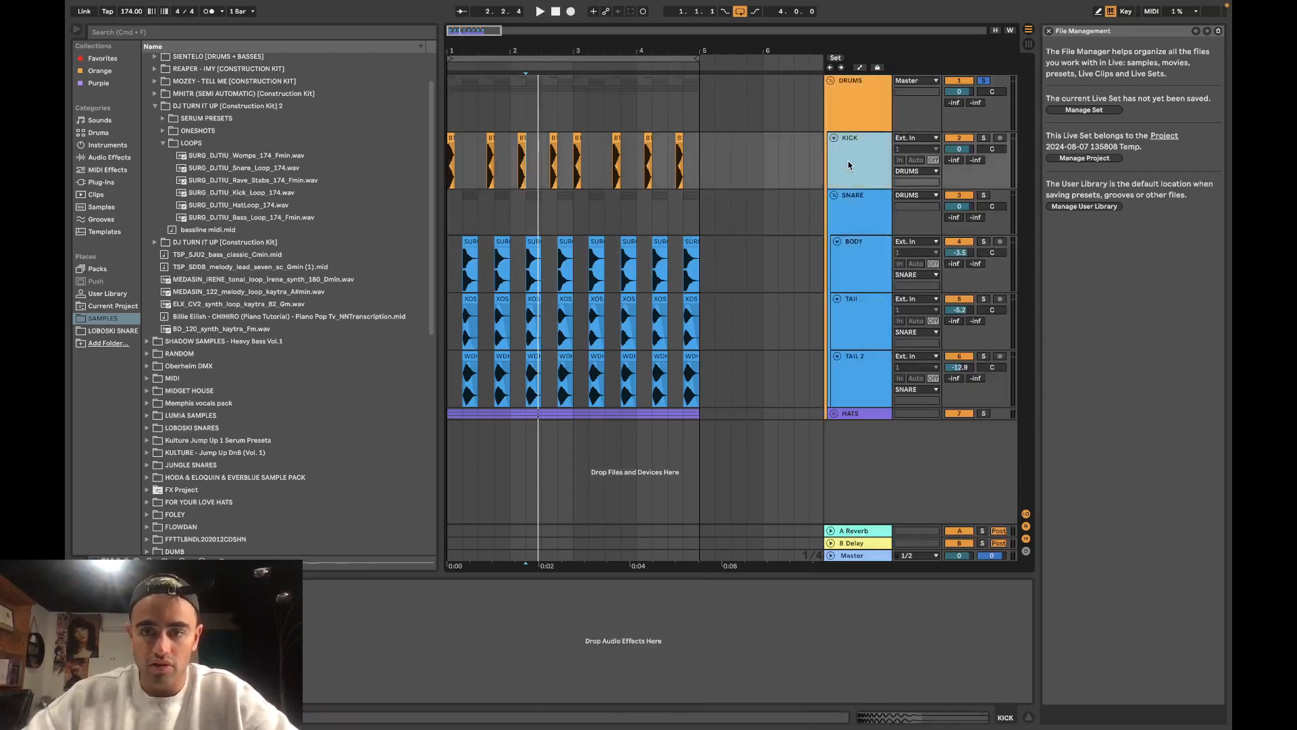
click(491, 122)
scroll(507, 141, up, 6)
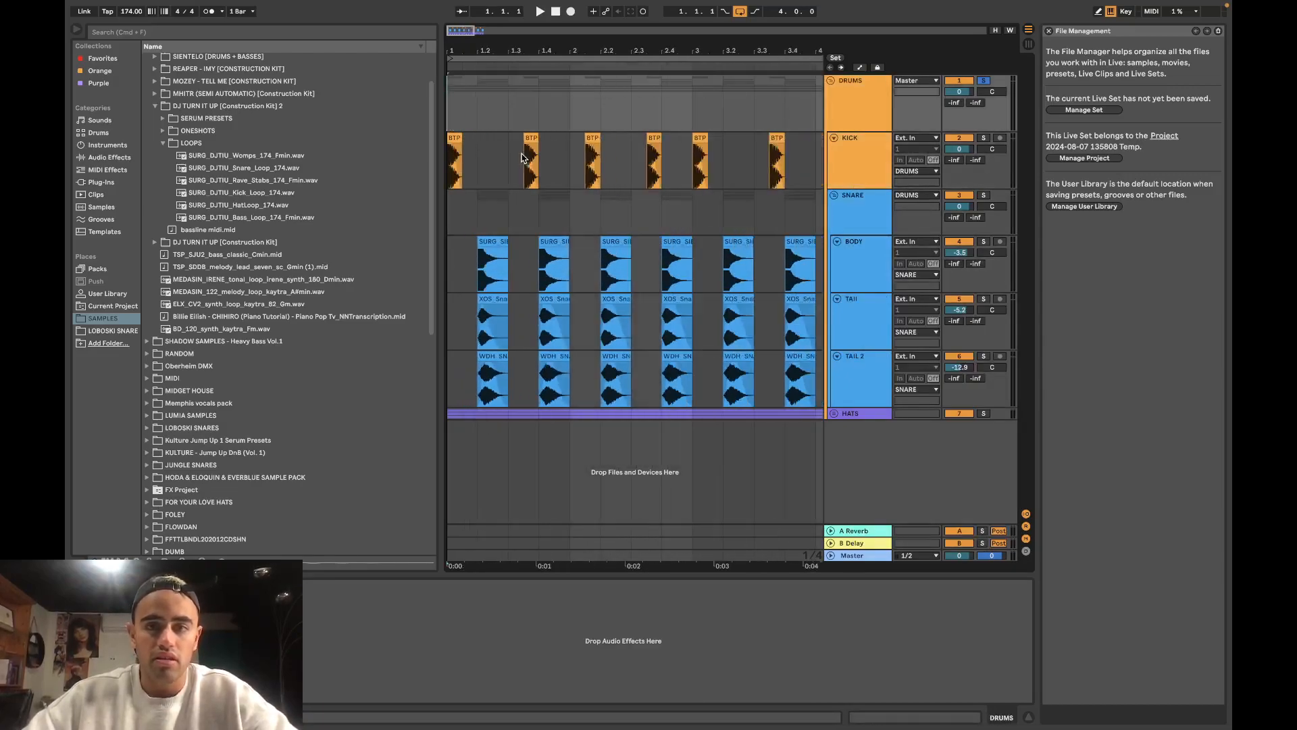
click(870, 156)
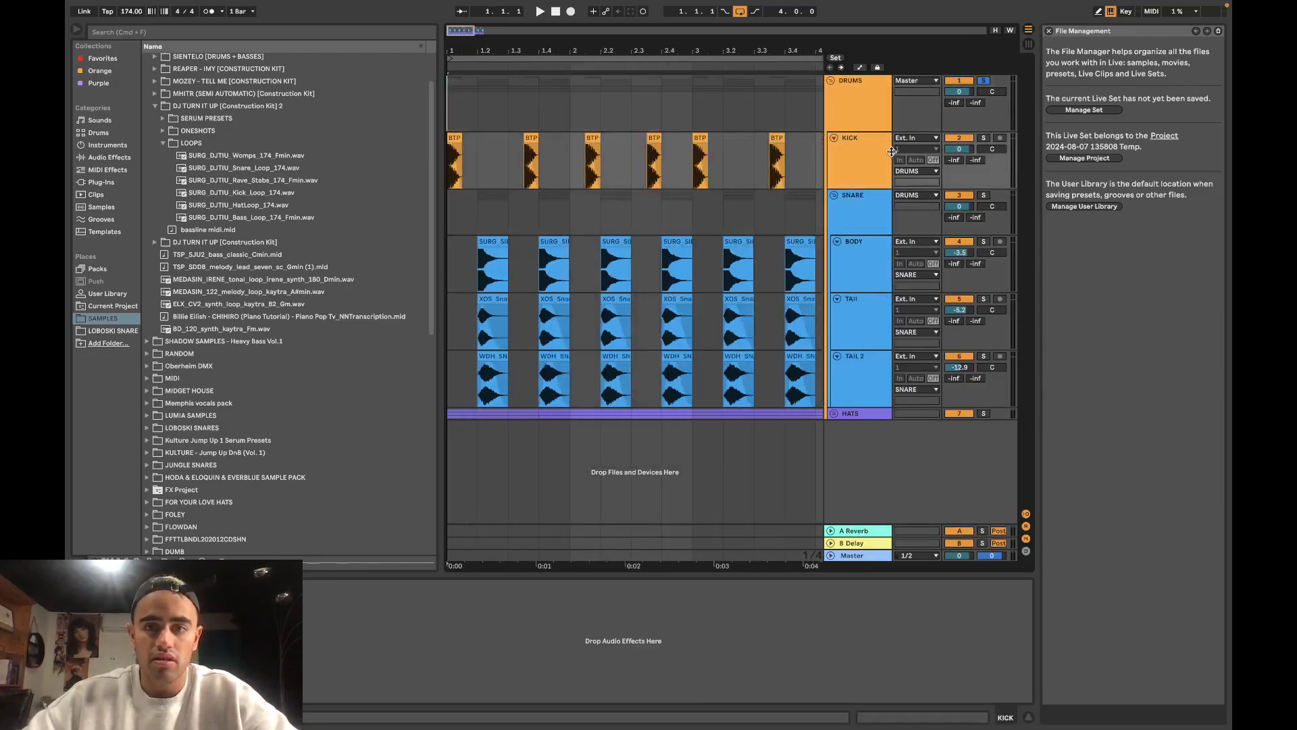
click(101, 182)
click(186, 36)
text(tr)
double_click(203, 120)
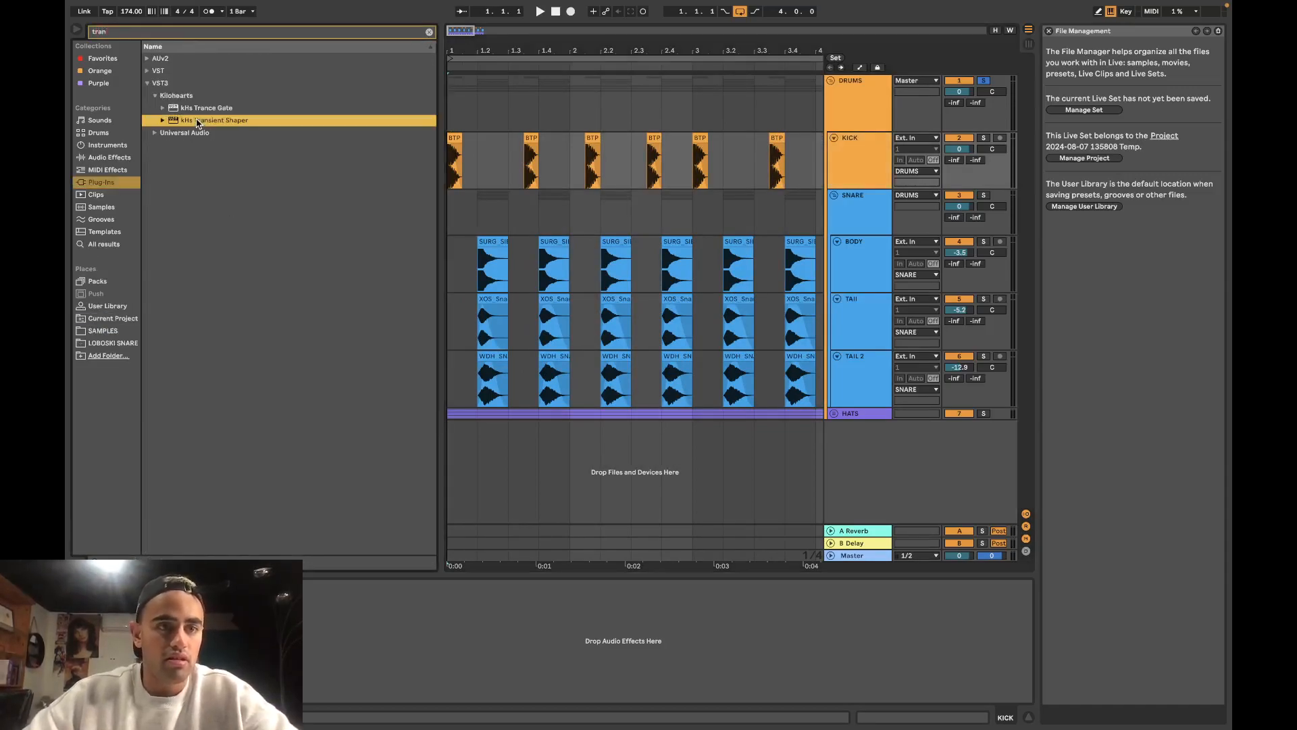
Step: With the loop playing, raise the kick Transient Shaper's attack to about 10% and lower its sustain slightly
key(space)
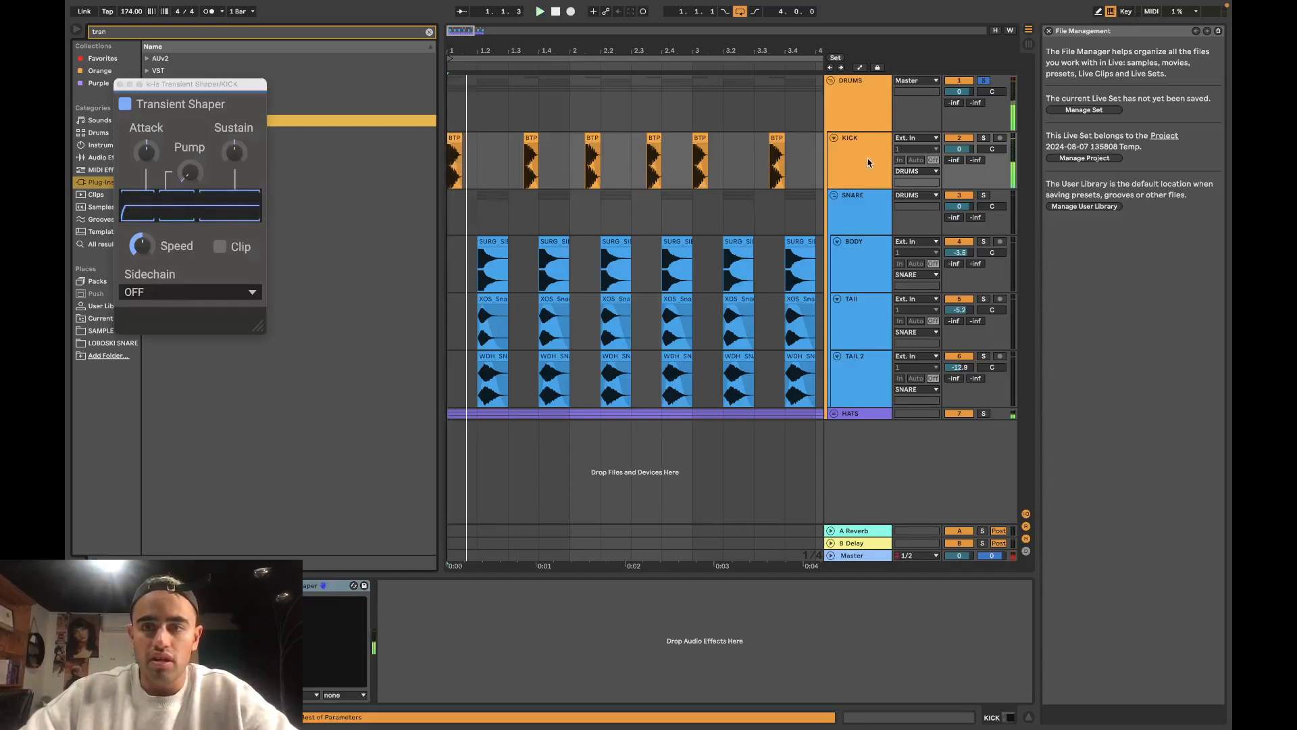
drag(153, 156, 153, 152)
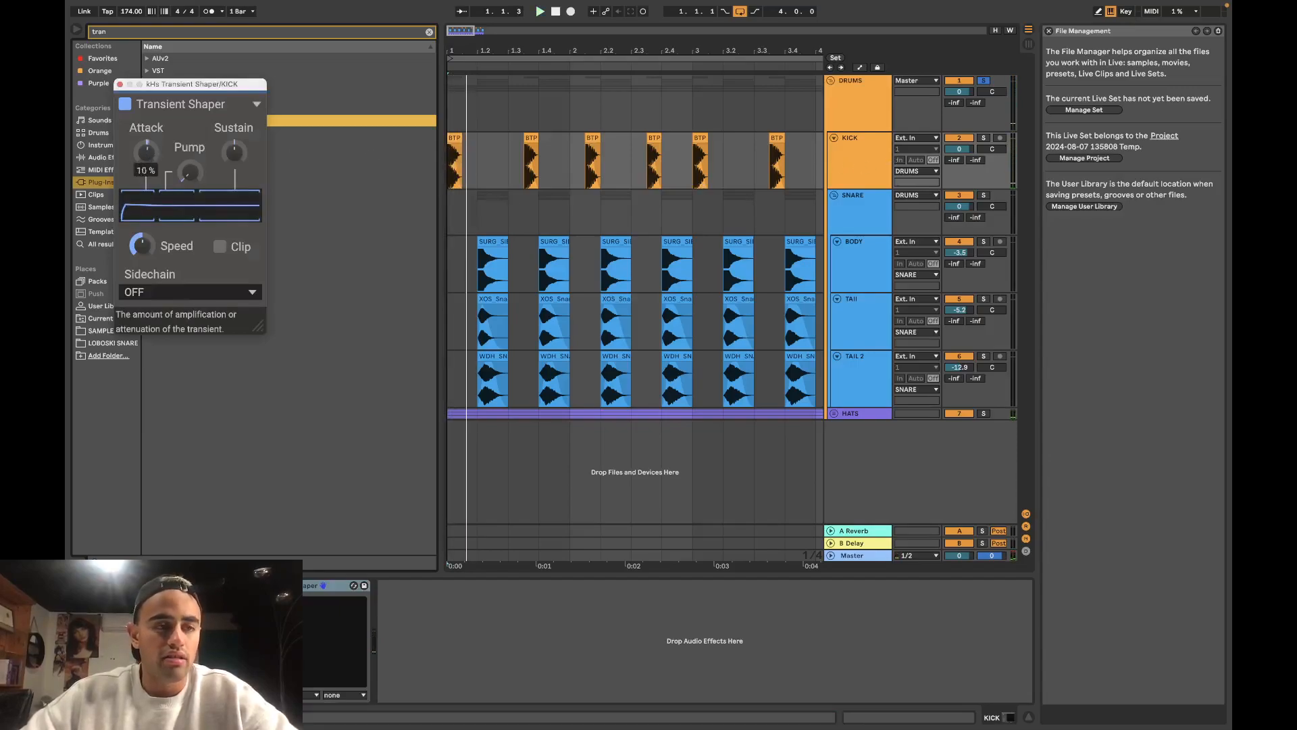
drag(234, 151, 234, 173)
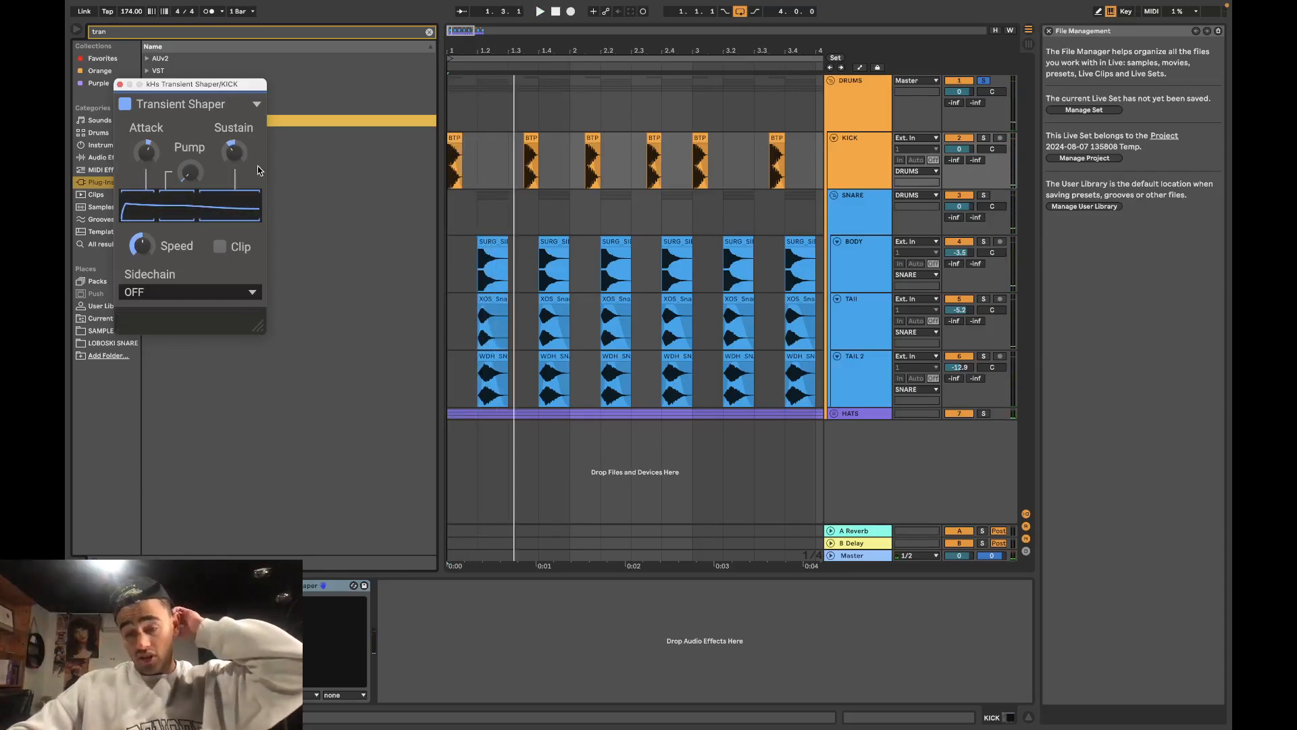
key(space)
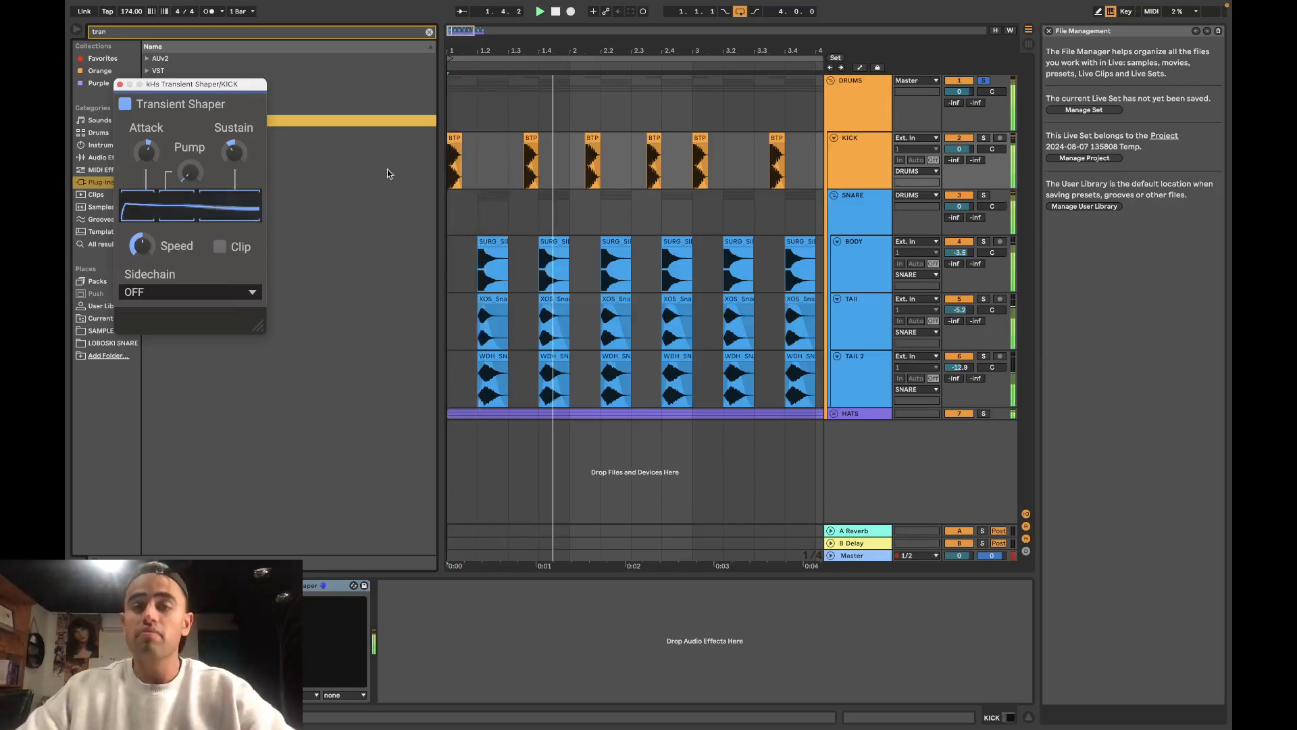
key(Tab)
key(Tab)
key(minus)
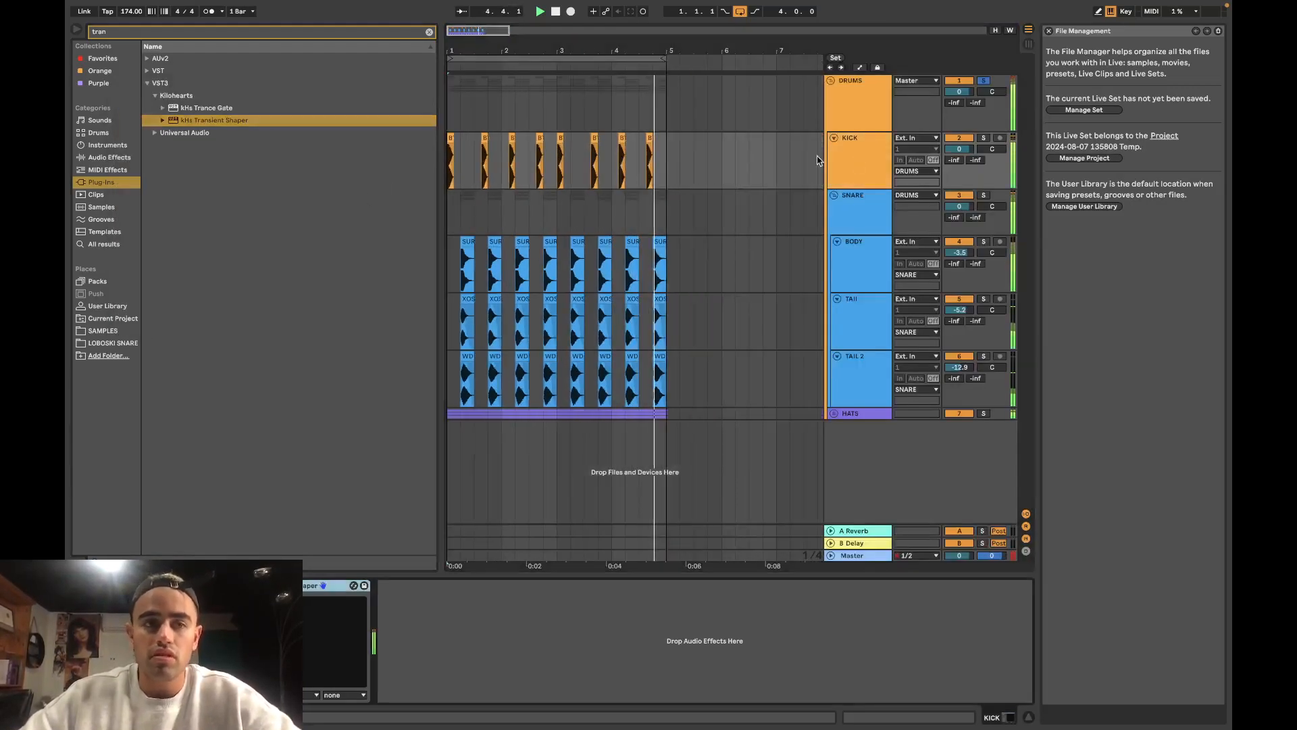
Step: Clear the browser search, add EQ Eight to the KICK track, and cut its fourth band by about 4 dB at 5 kHz
click(429, 33)
click(108, 158)
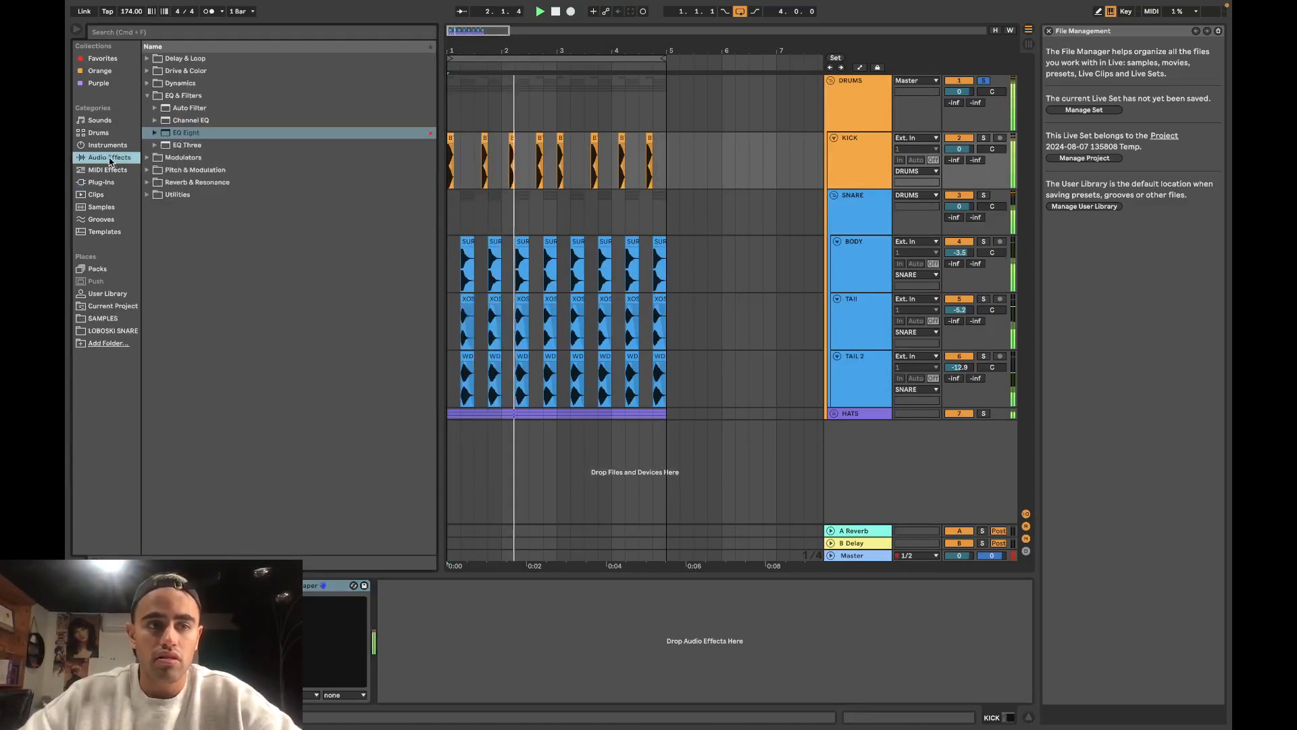
double_click(243, 140)
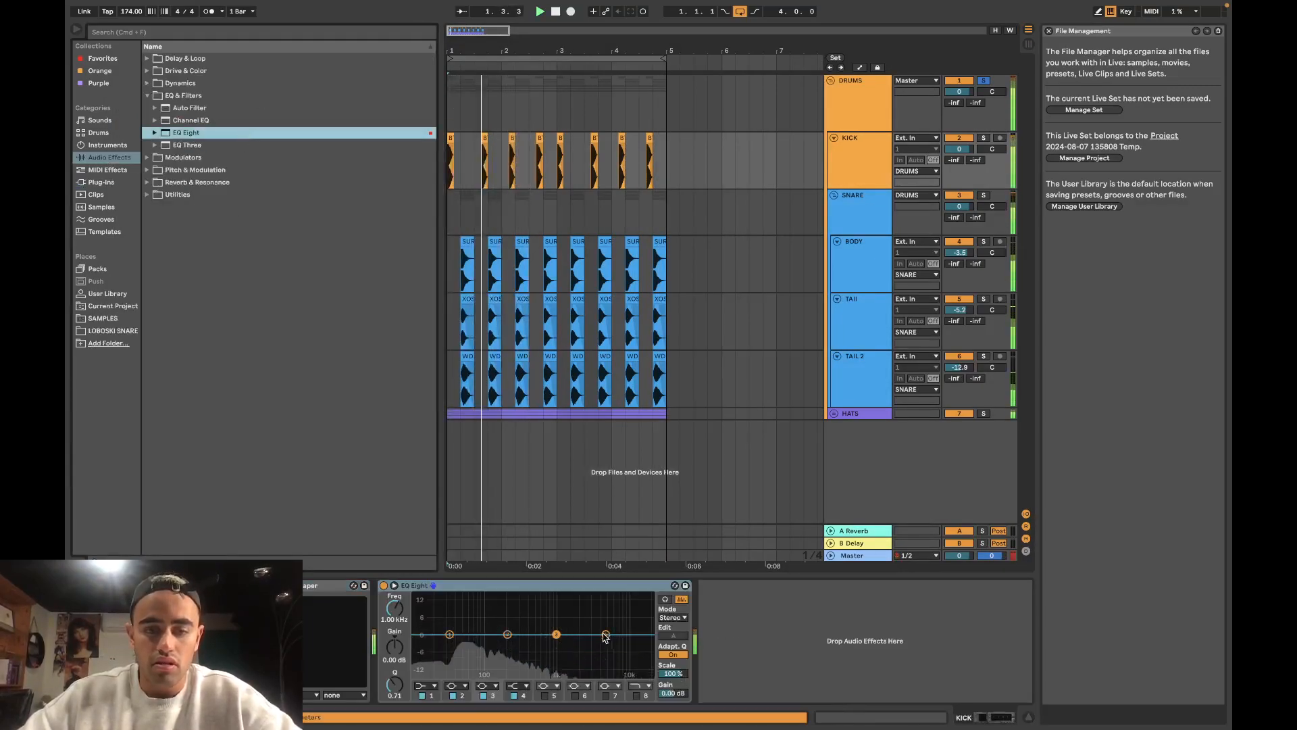
drag(606, 635, 605, 648)
key(space)
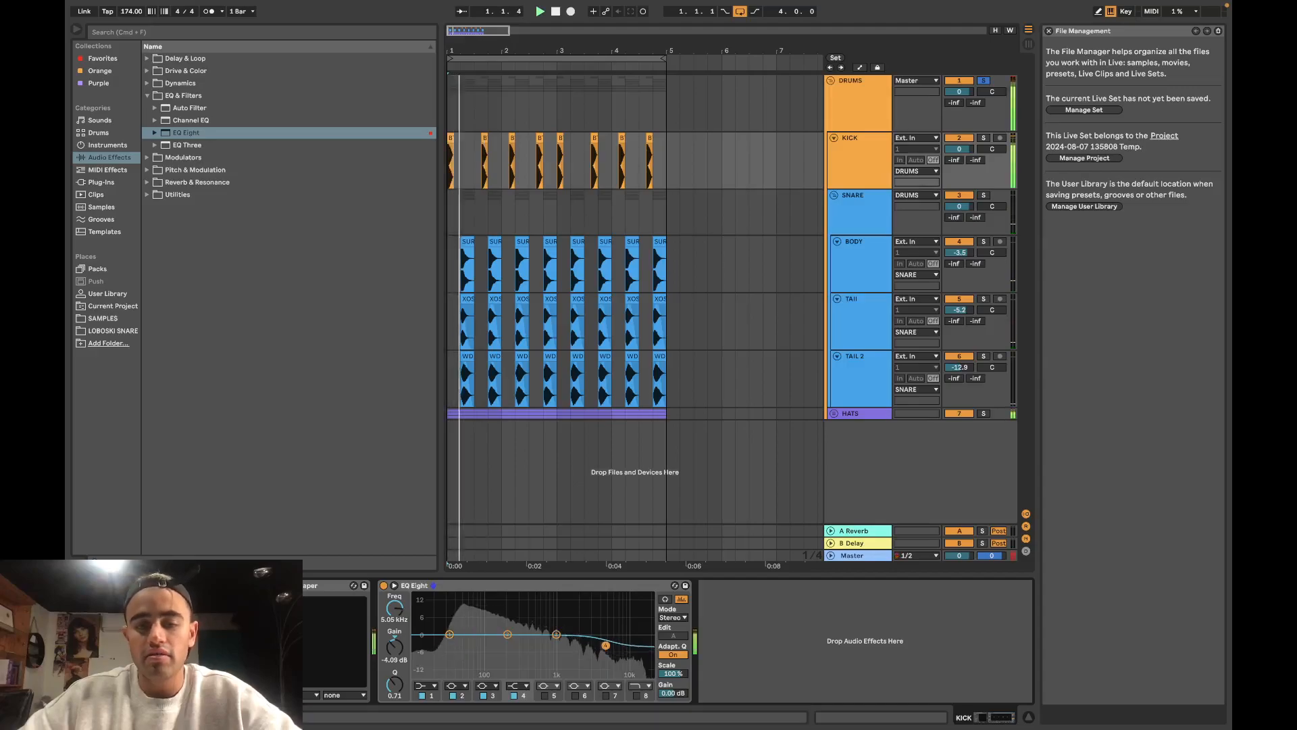
Step: Sweep the kick EQ's middle bands, dipping band 3 about 6 dB near 1 kHz and setting band 2 to -0.82 dB at 211 Hz
drag(556, 634, 595, 602)
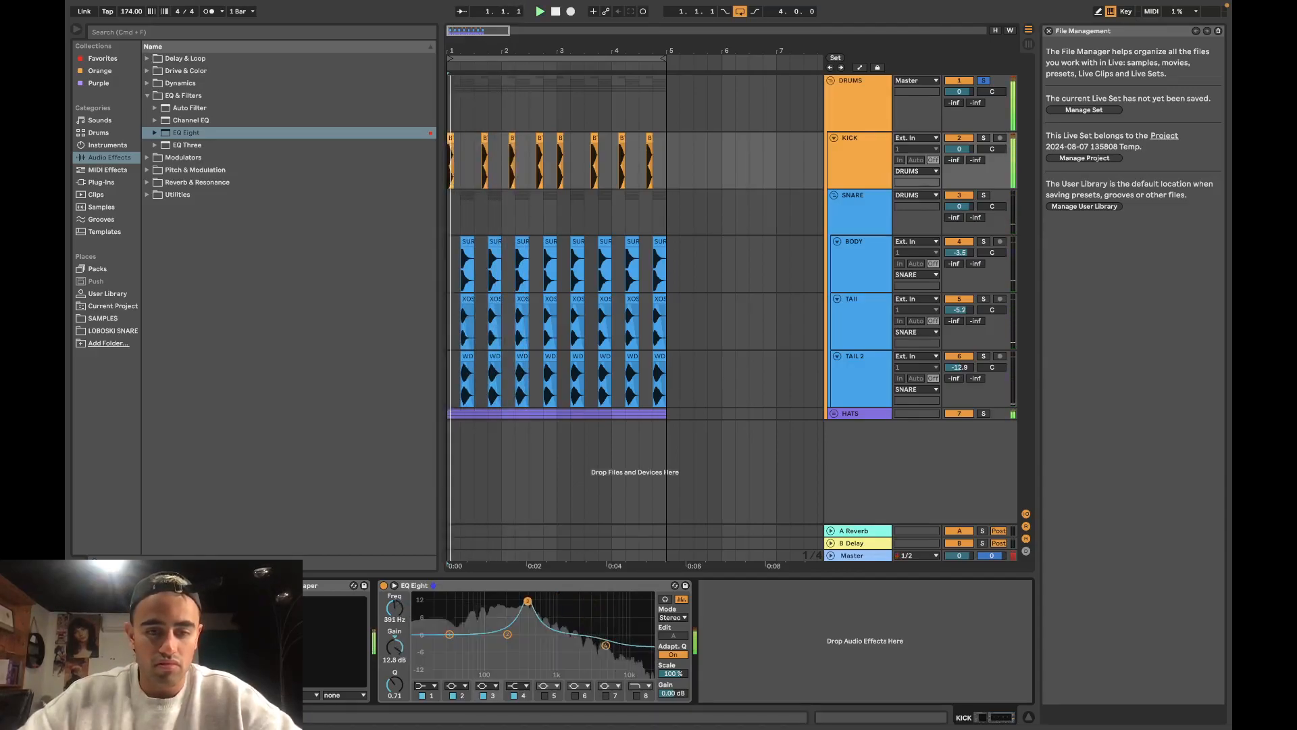
mouse_move(513, 602)
mouse_down()
mouse_move(480, 603)
mouse_move(567, 605)
mouse_move(560, 656)
mouse_move(507, 622)
mouse_move(505, 597)
mouse_up()
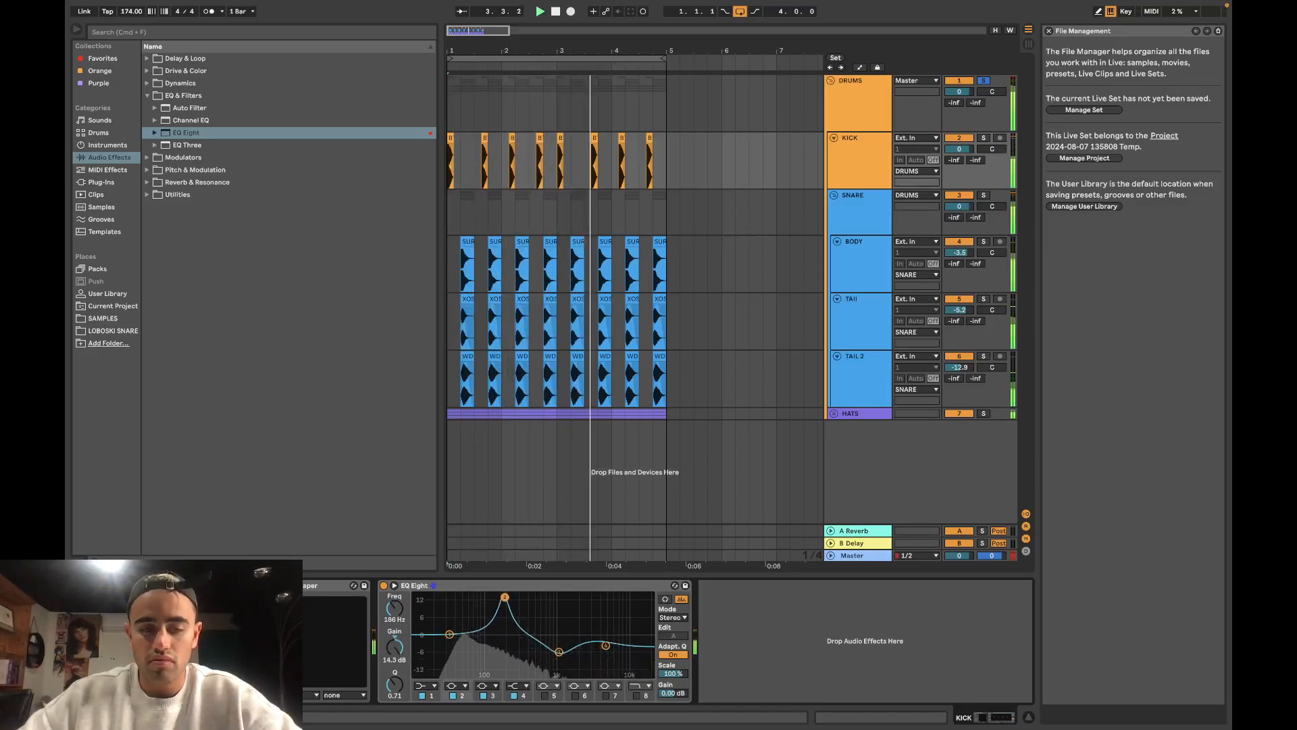
drag(505, 650, 509, 635)
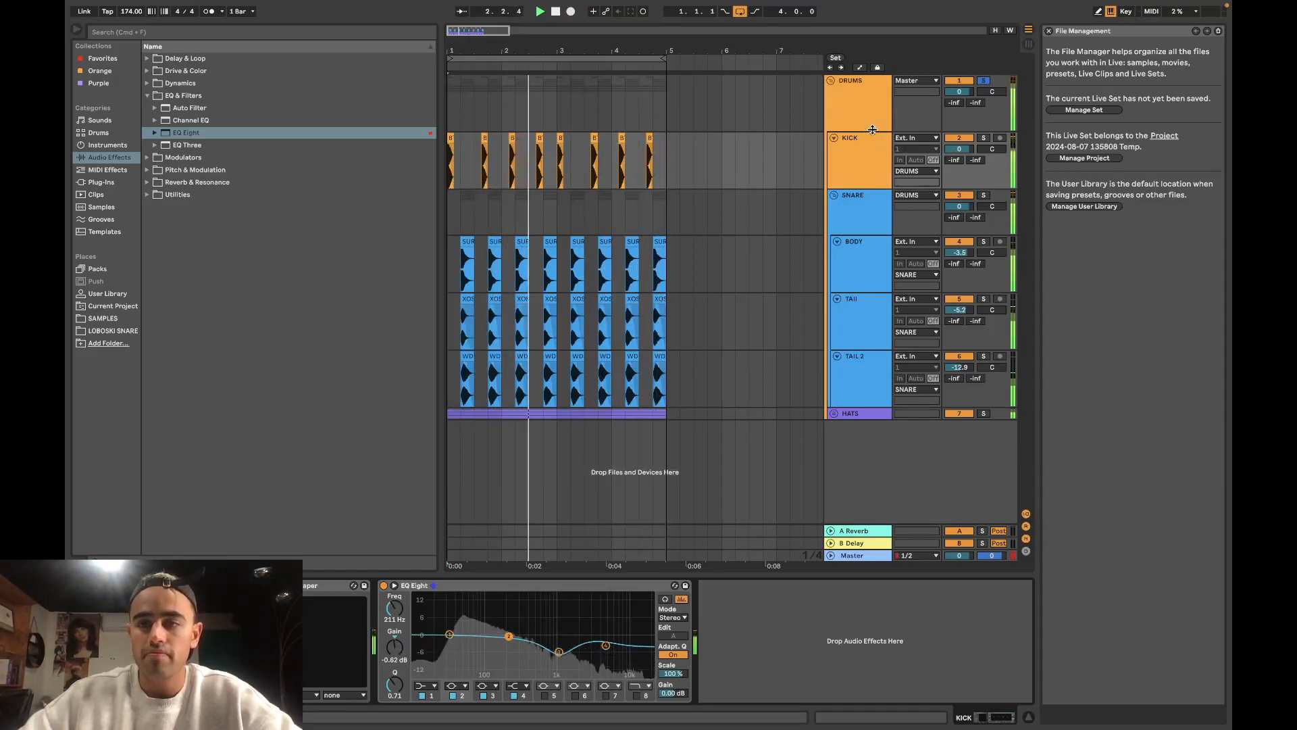
key(Tab)
key(Tab)
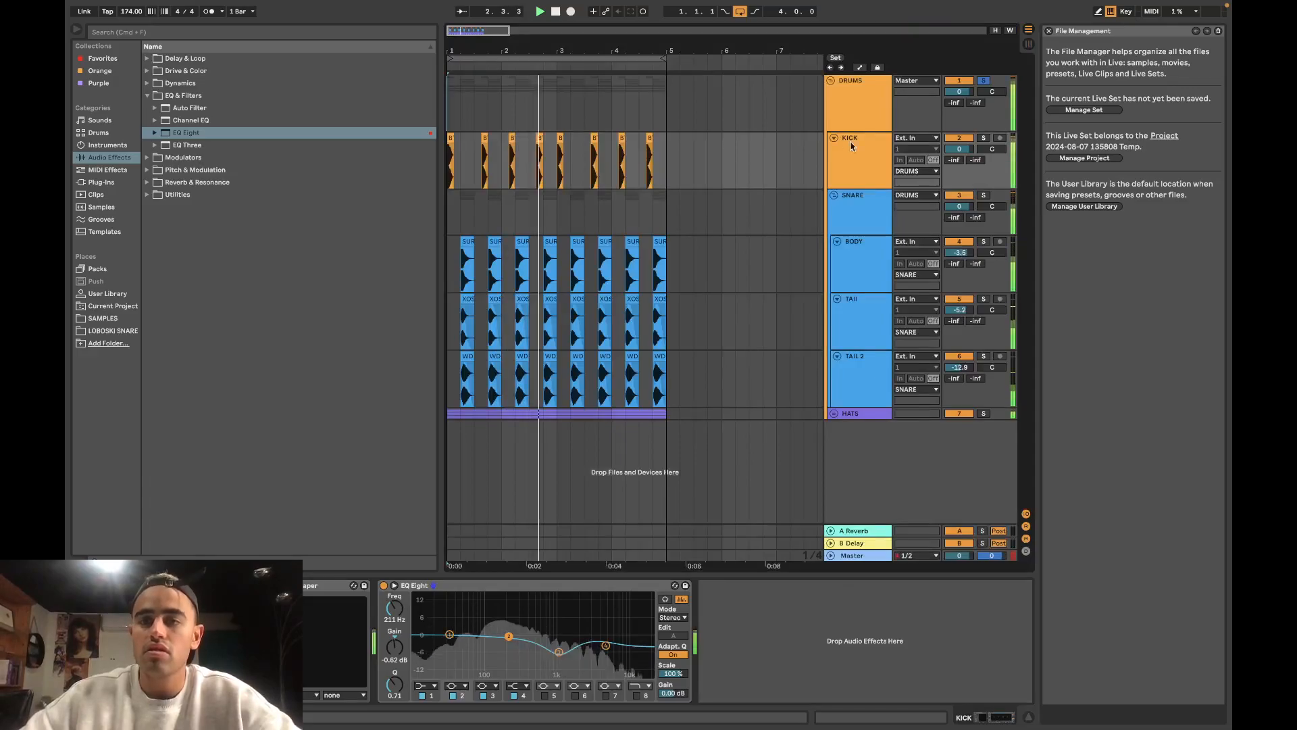
Step: Stop playback, select the SNARE group, and search the plug-ins for "saus"
key(space)
click(842, 104)
click(862, 157)
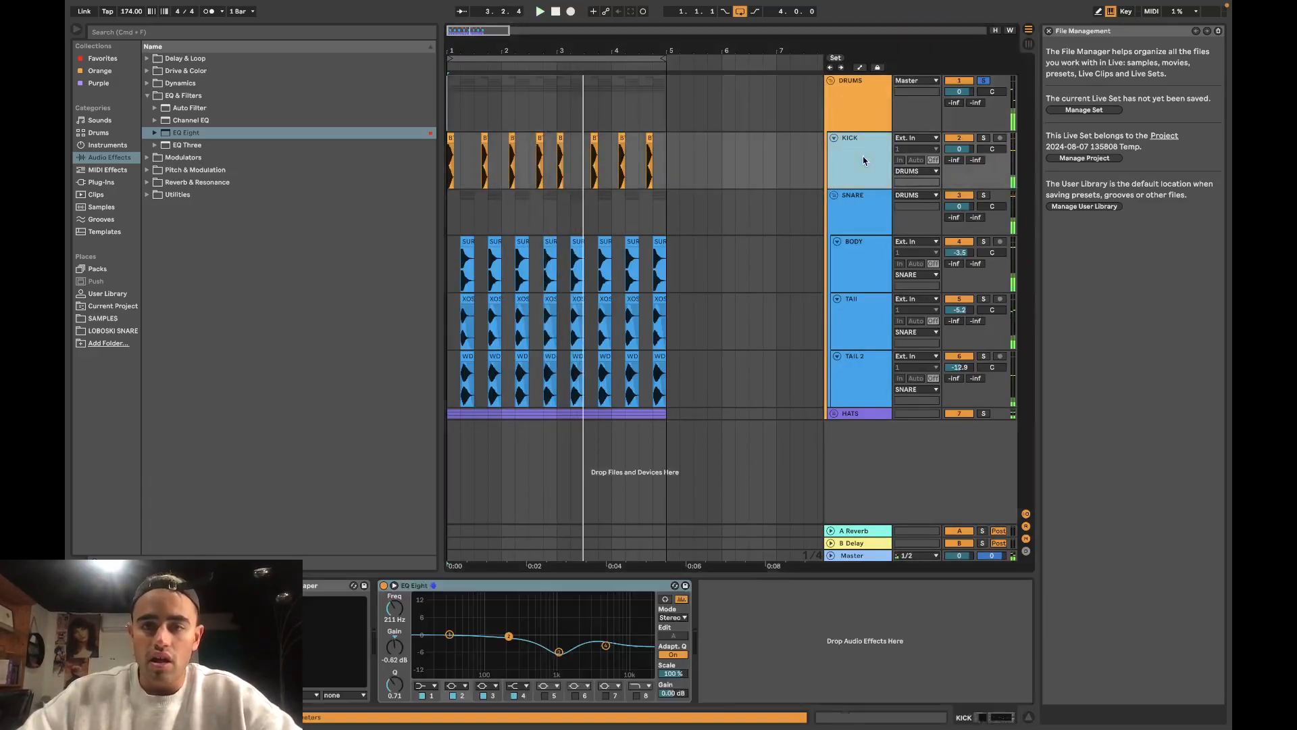
click(841, 223)
click(841, 223)
click(404, 35)
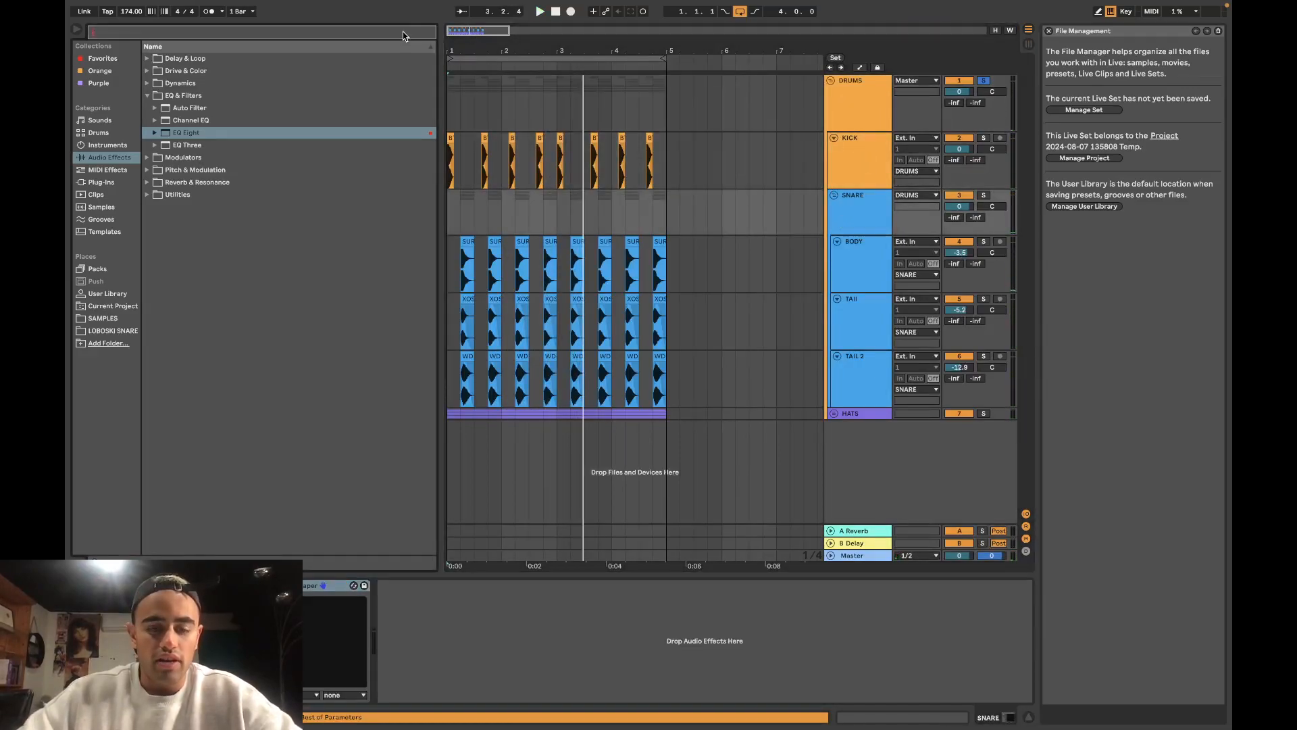
text(saus)
click(102, 182)
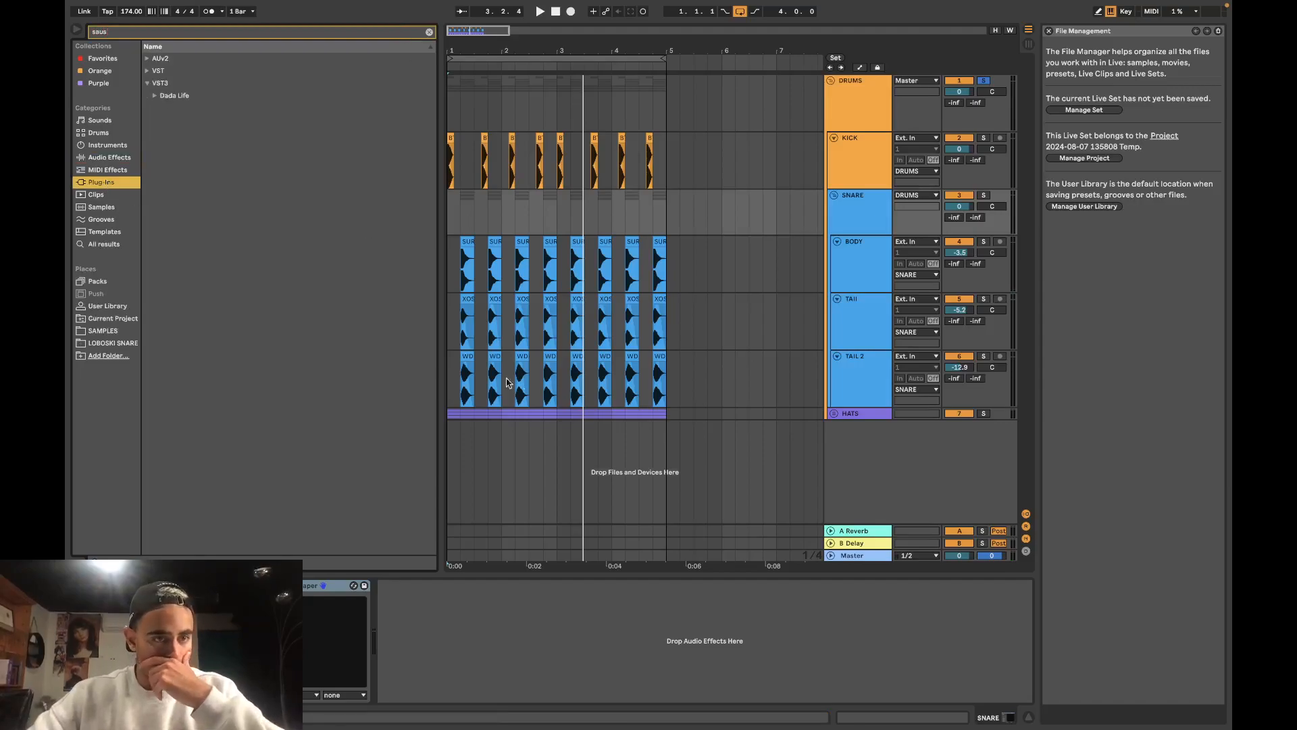
Step: Solo the SNARE group and play the loop to check its level in the mixer
click(877, 232)
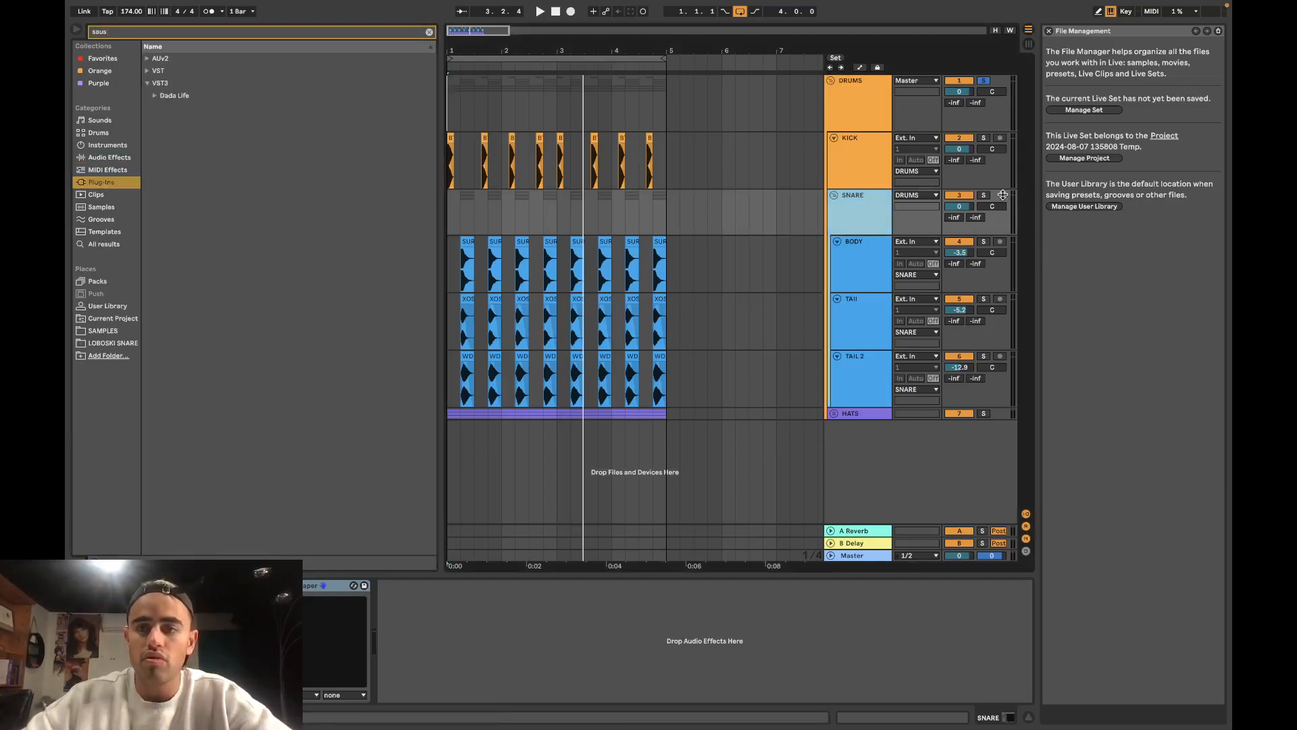
click(984, 195)
key(space)
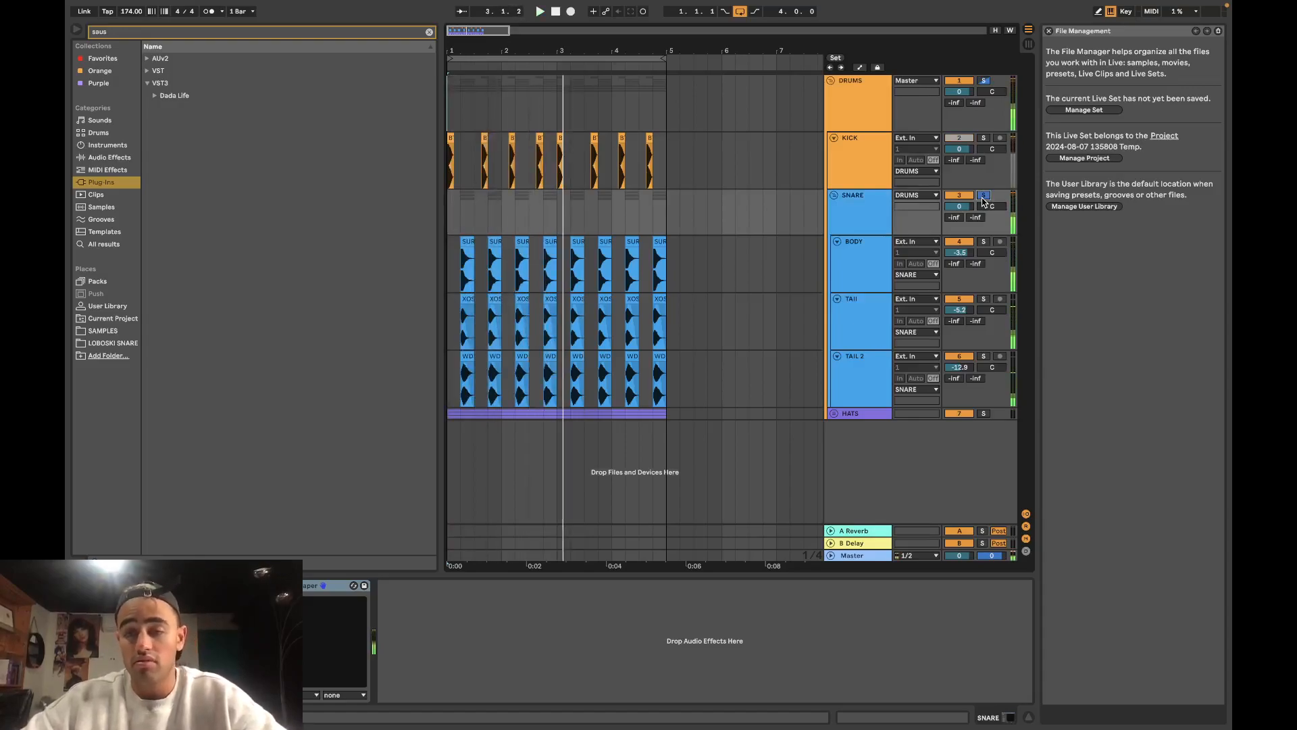
key(Tab)
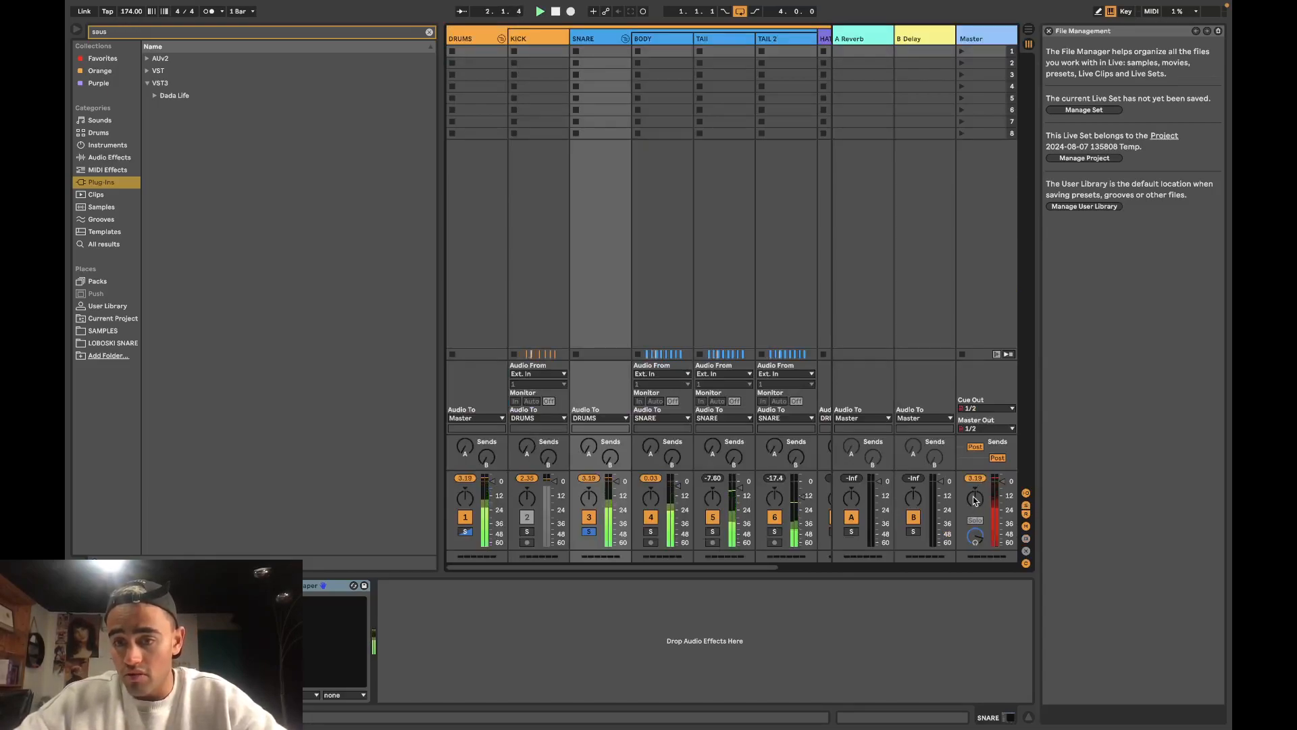
key(Tab)
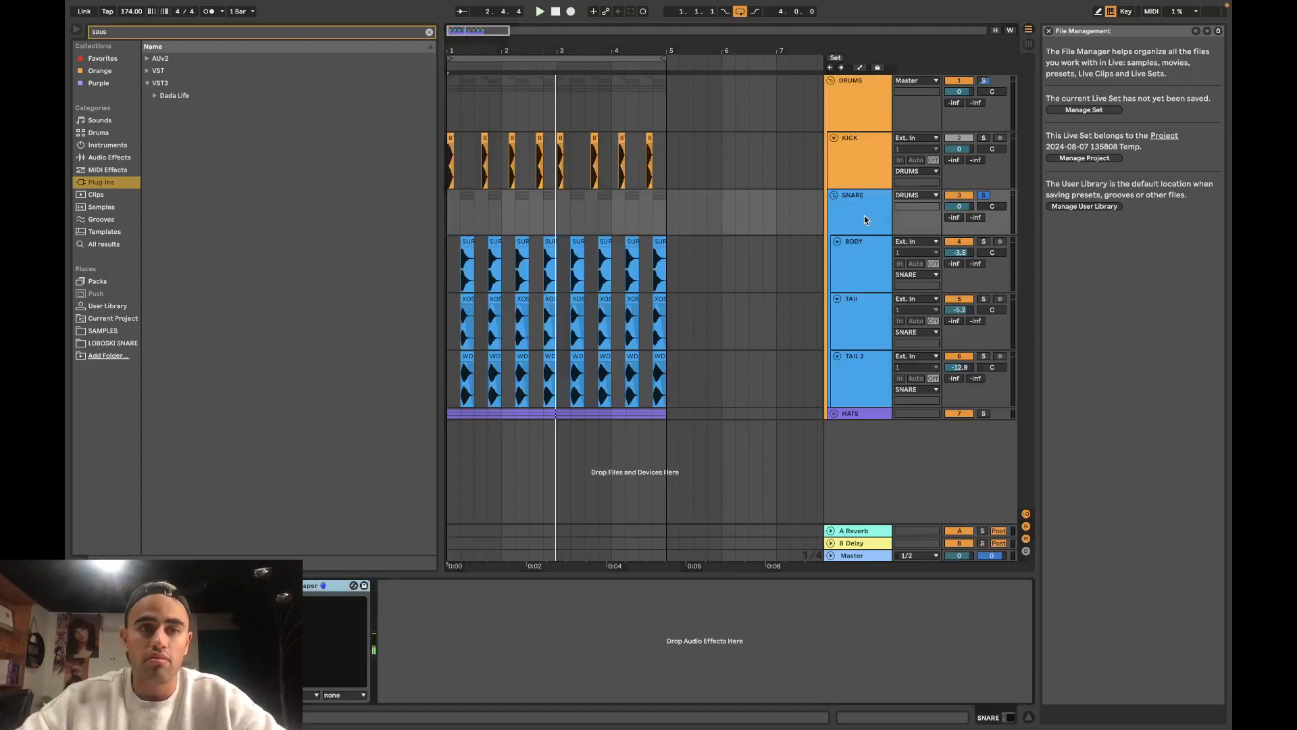
Step: Expand the Dada Life plug-ins and add SausageFattener to the SNARE group
click(155, 96)
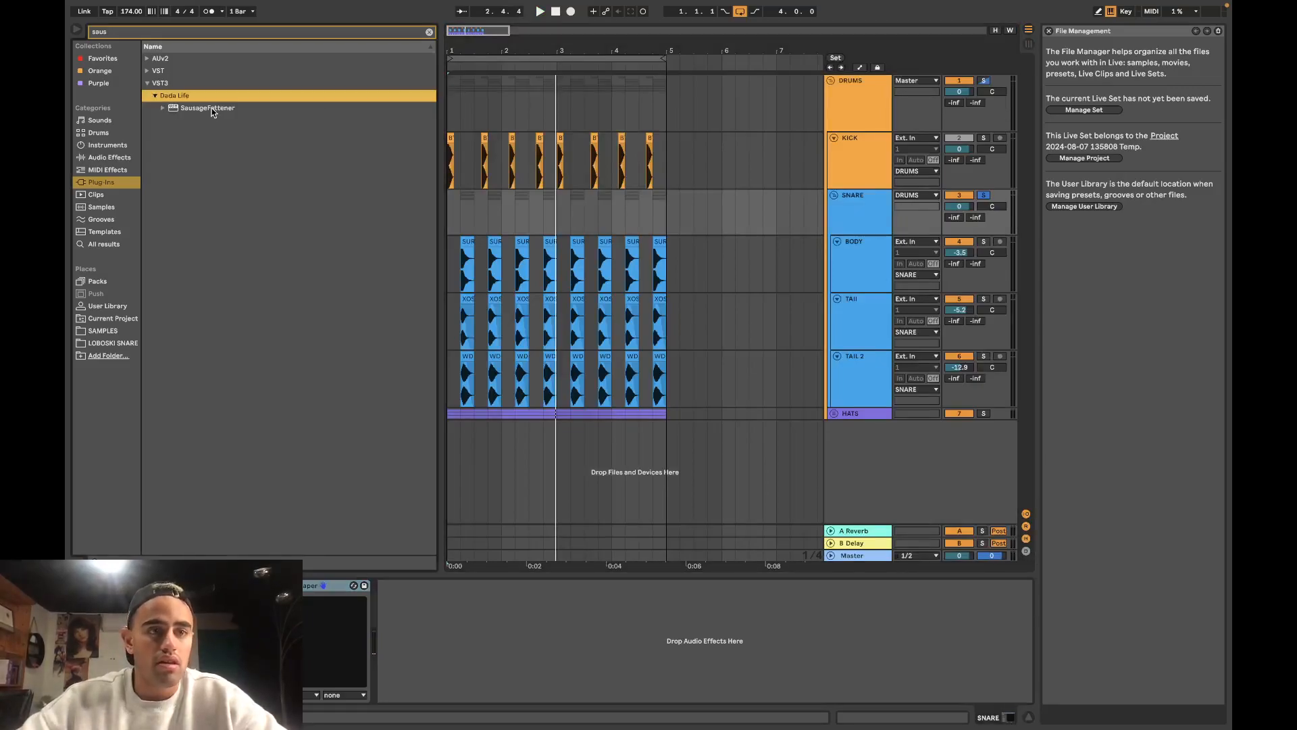
click(213, 109)
double_click(211, 108)
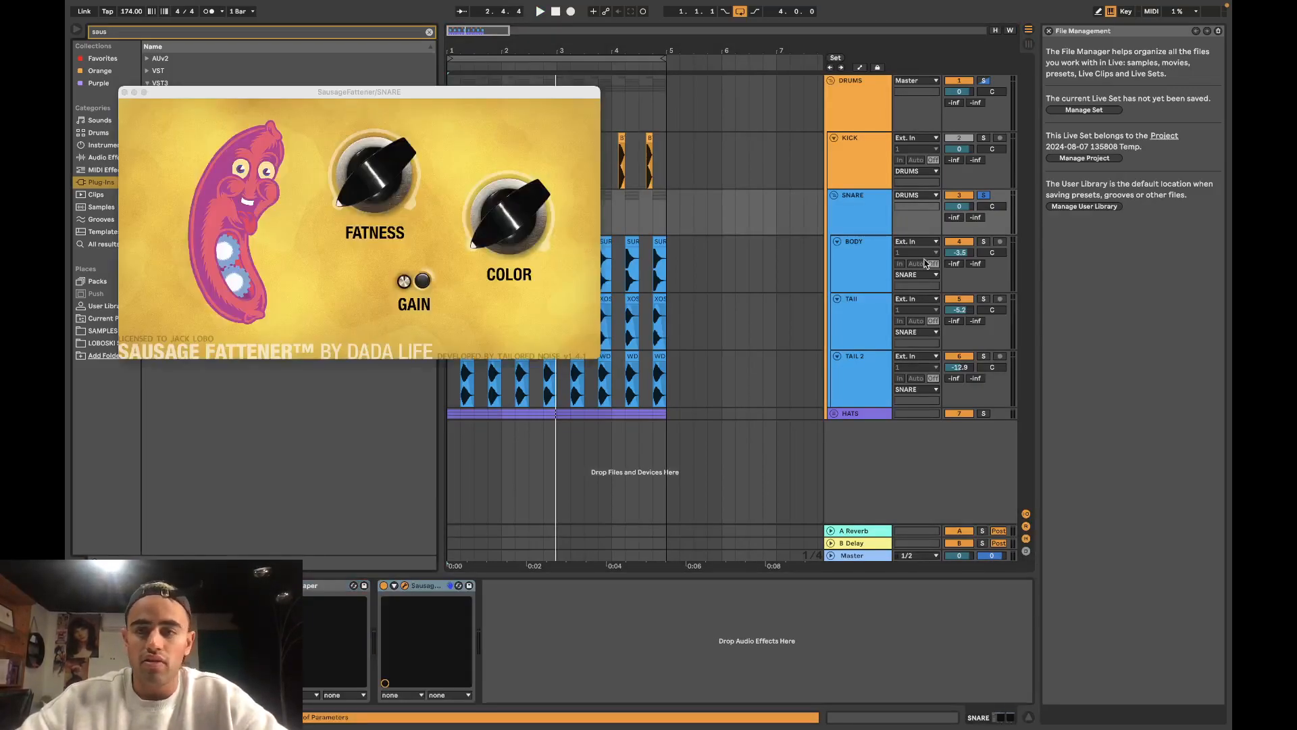
Step: Check the snare level during playback, set Sausage Fattener's Fatness to 5% and Color to 3%, and close its window
key(Tab)
key(space)
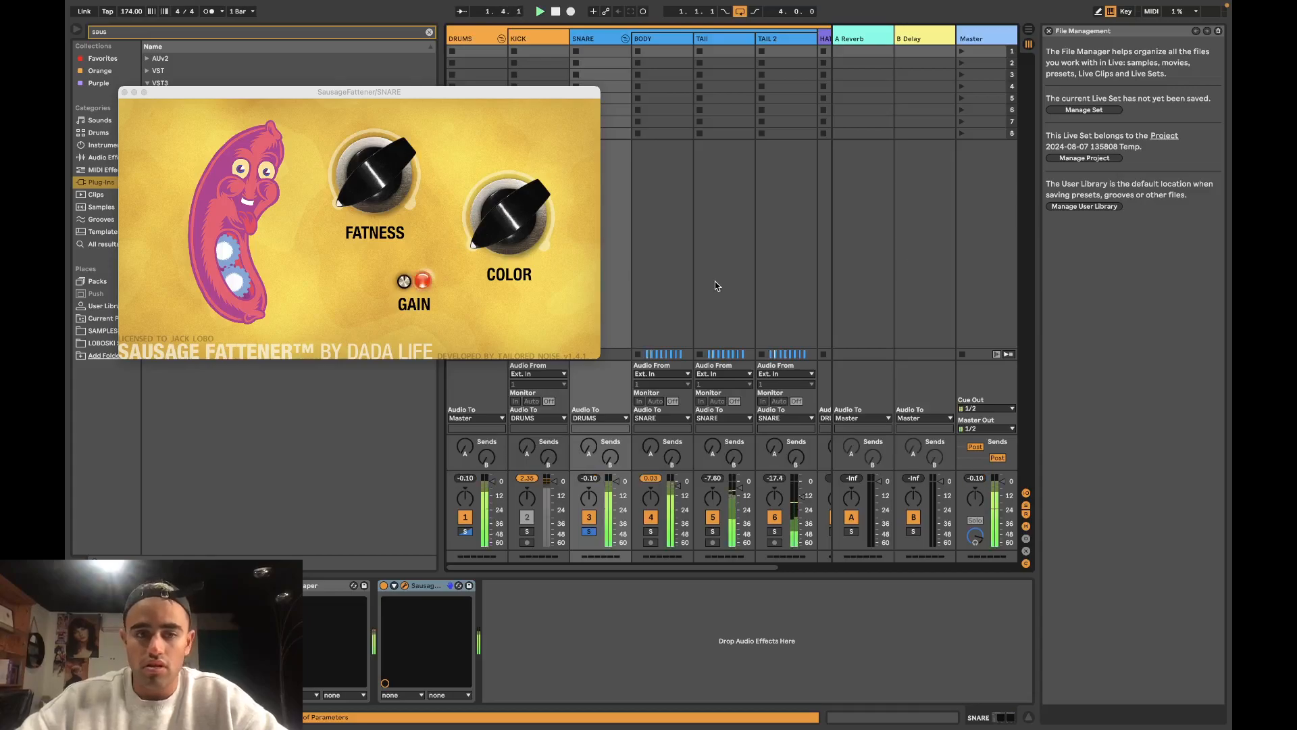
key(Tab)
drag(375, 201, 373, 187)
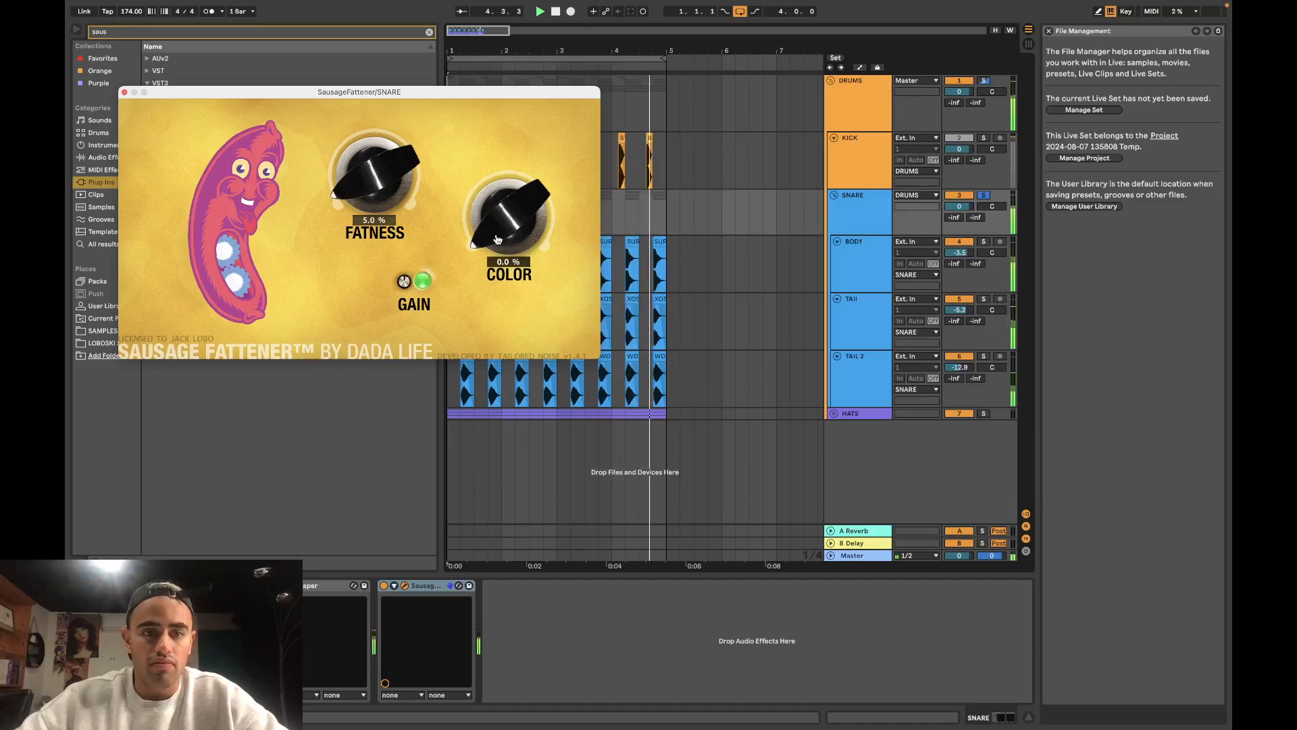
drag(495, 240, 496, 229)
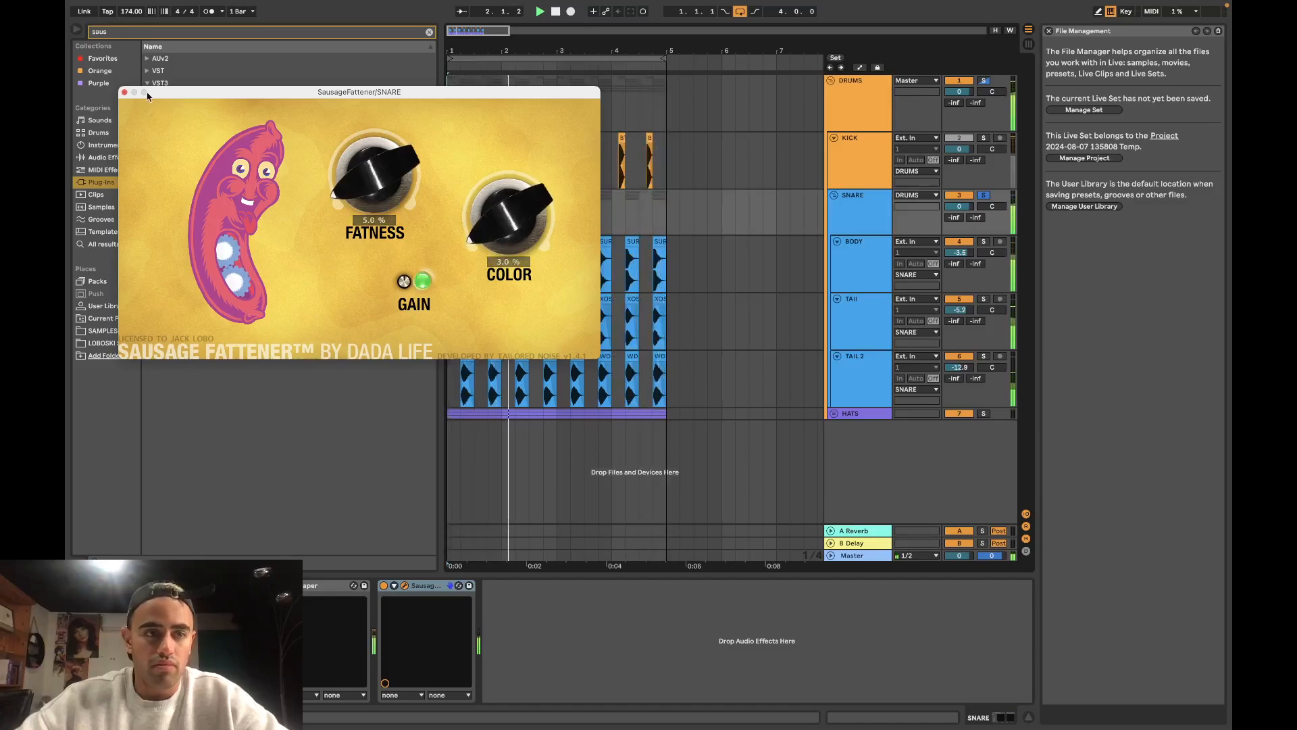
click(125, 92)
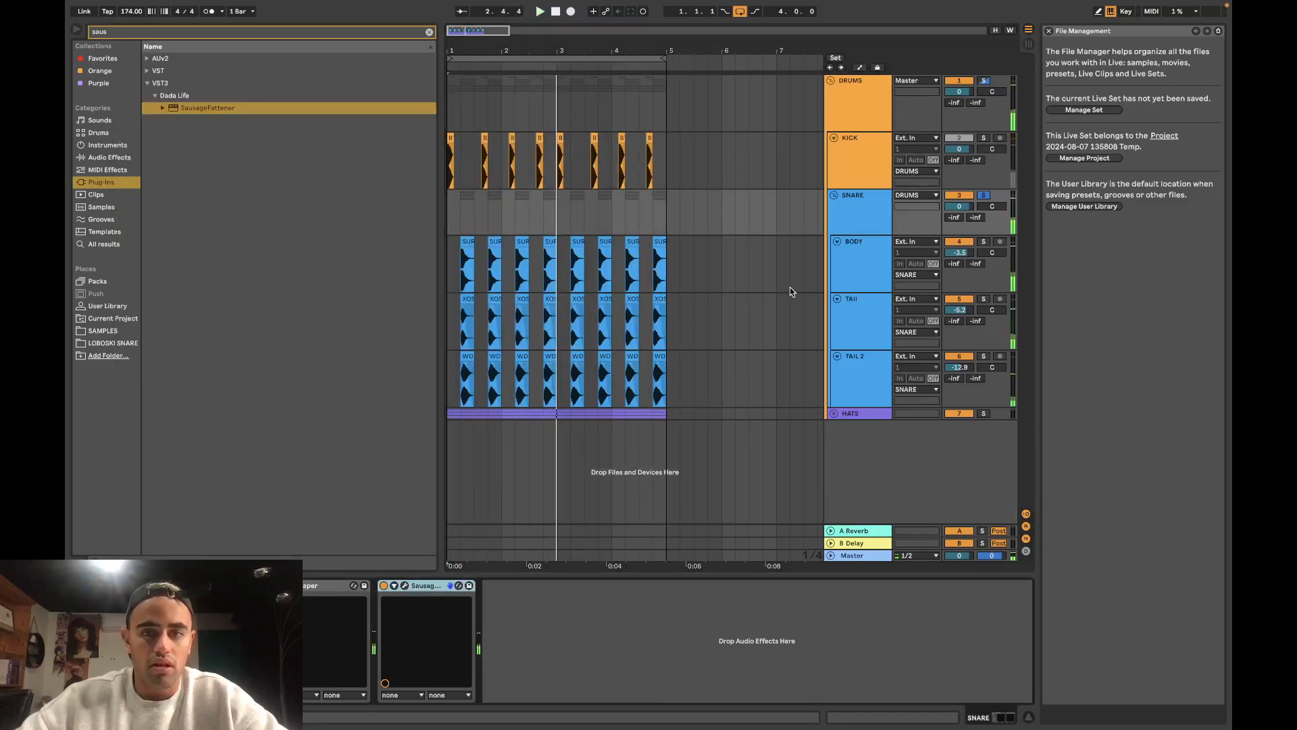
Step: Solo the KICK track as well, paste the Sausage Fattener after its EQ Eight, and play the loop
click(983, 138)
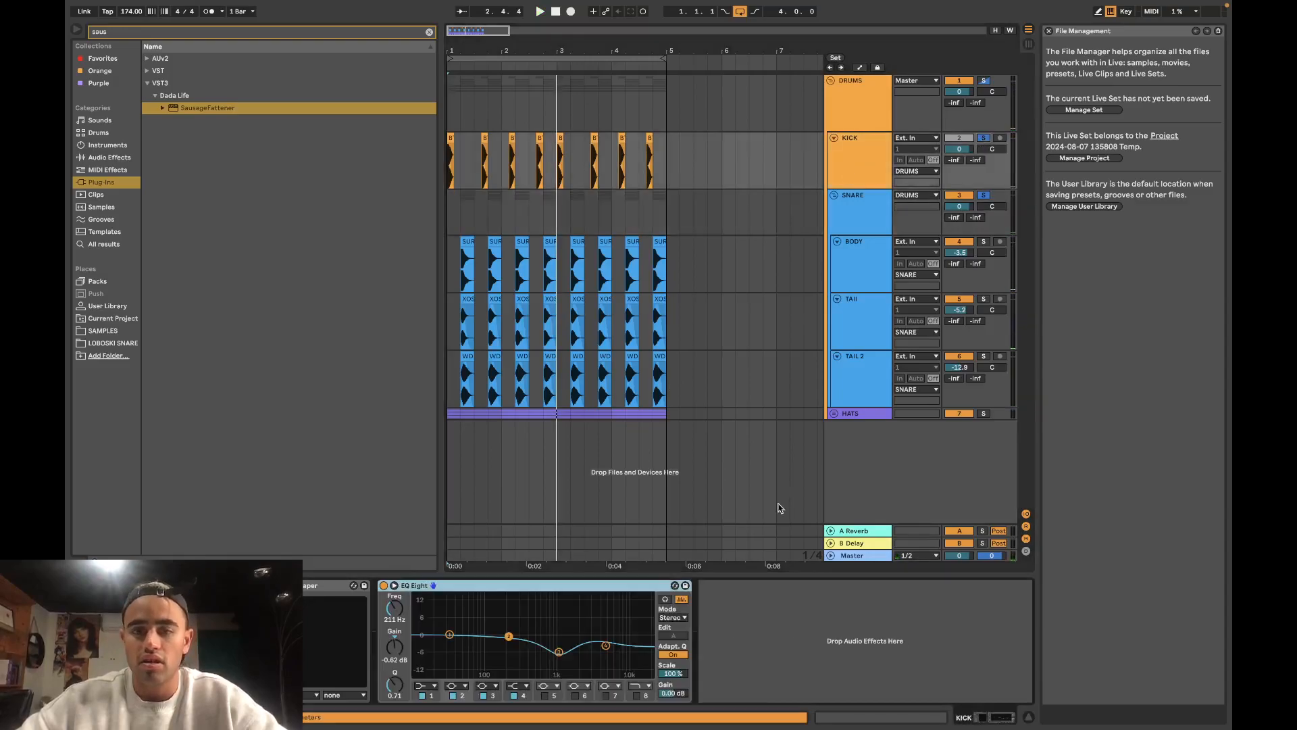
click(812, 617)
key(super+v)
key(space)
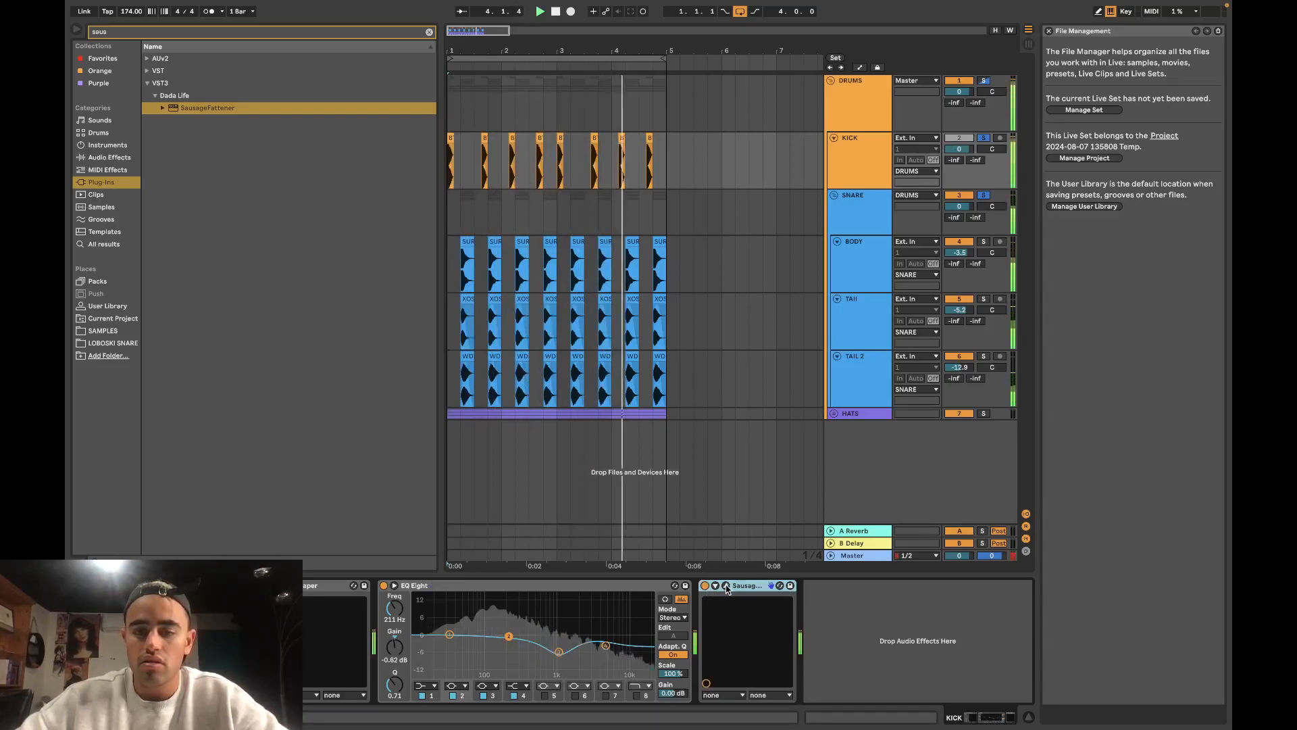
Step: Open the kick's Sausage Fattener and turn both Fatness and Color down to 0%
click(725, 585)
drag(376, 181, 375, 270)
drag(509, 217, 510, 291)
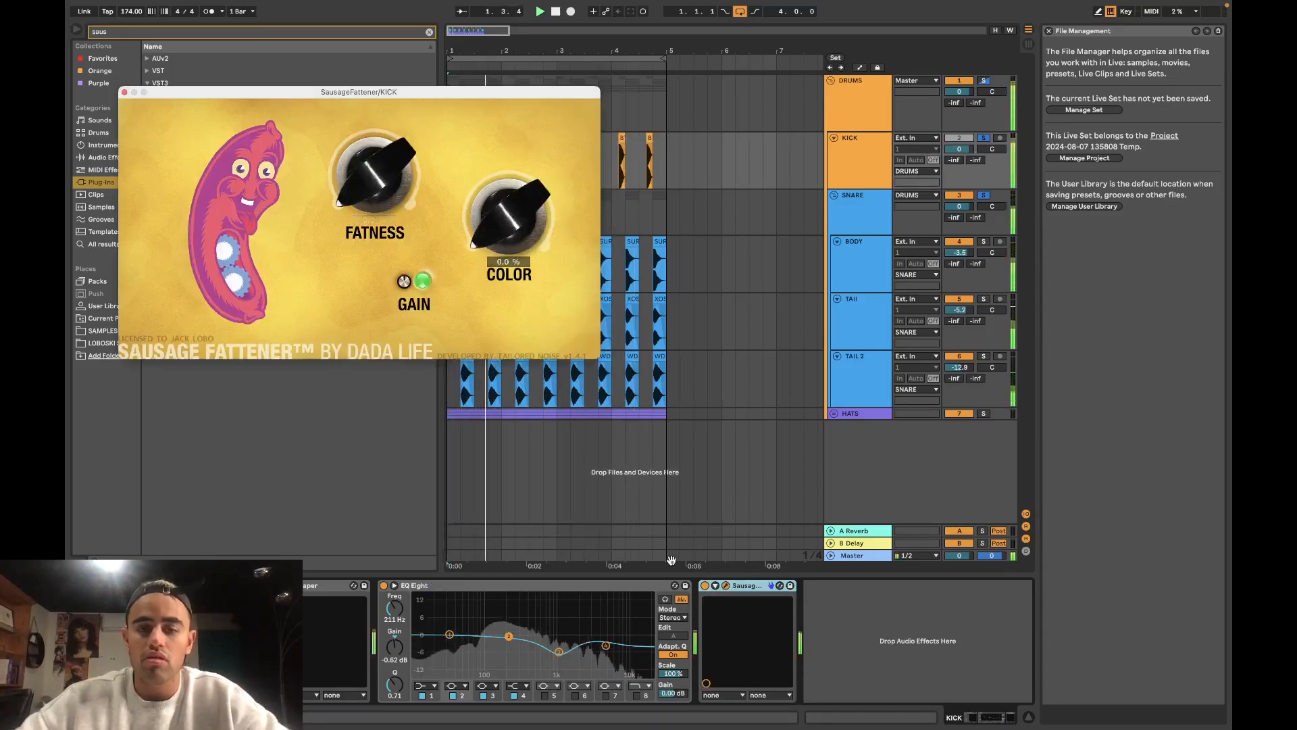
Step: Check the effect of the kick's Sausage Fattener, and replay the loop with the kick's Transient Shaper open
click(705, 586)
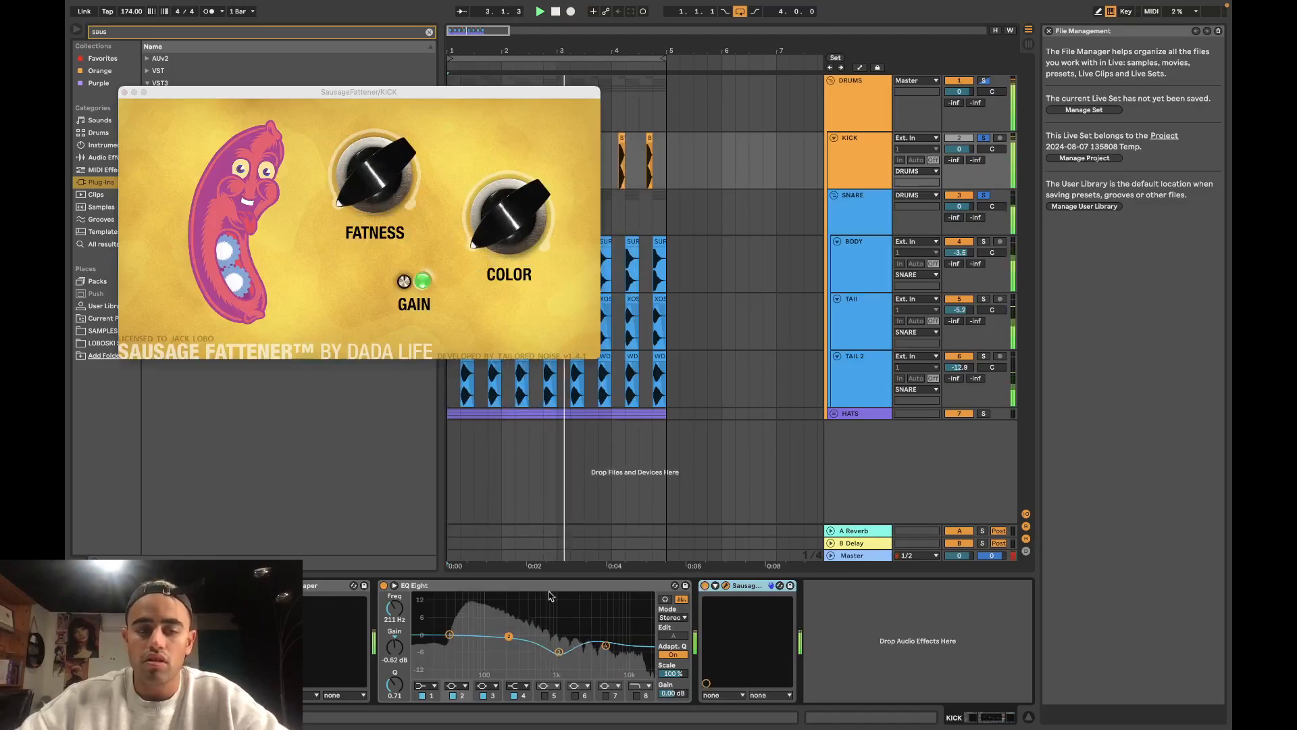
click(299, 585)
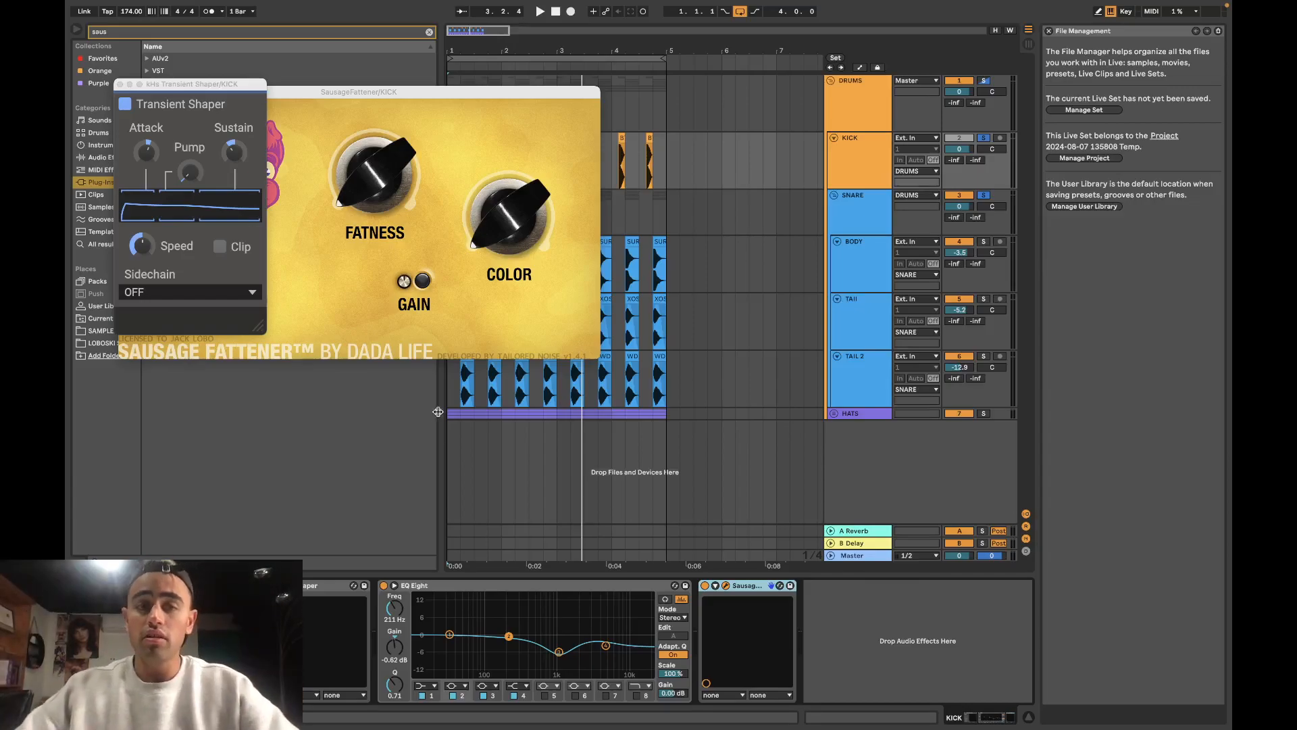
key(space)
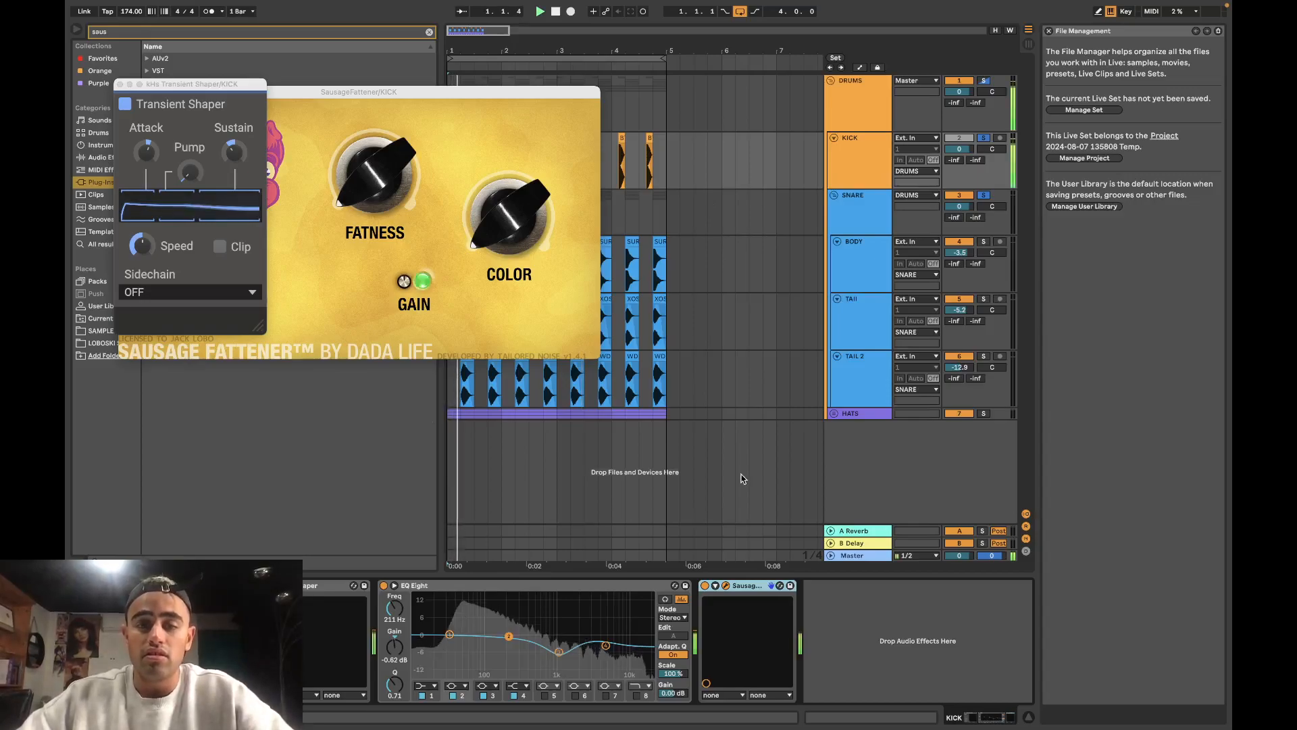
Step: Adjust the Sustain in the kick's Transient Shaper and compare the loop with the kick's Sausage Fattener on and off
click(704, 586)
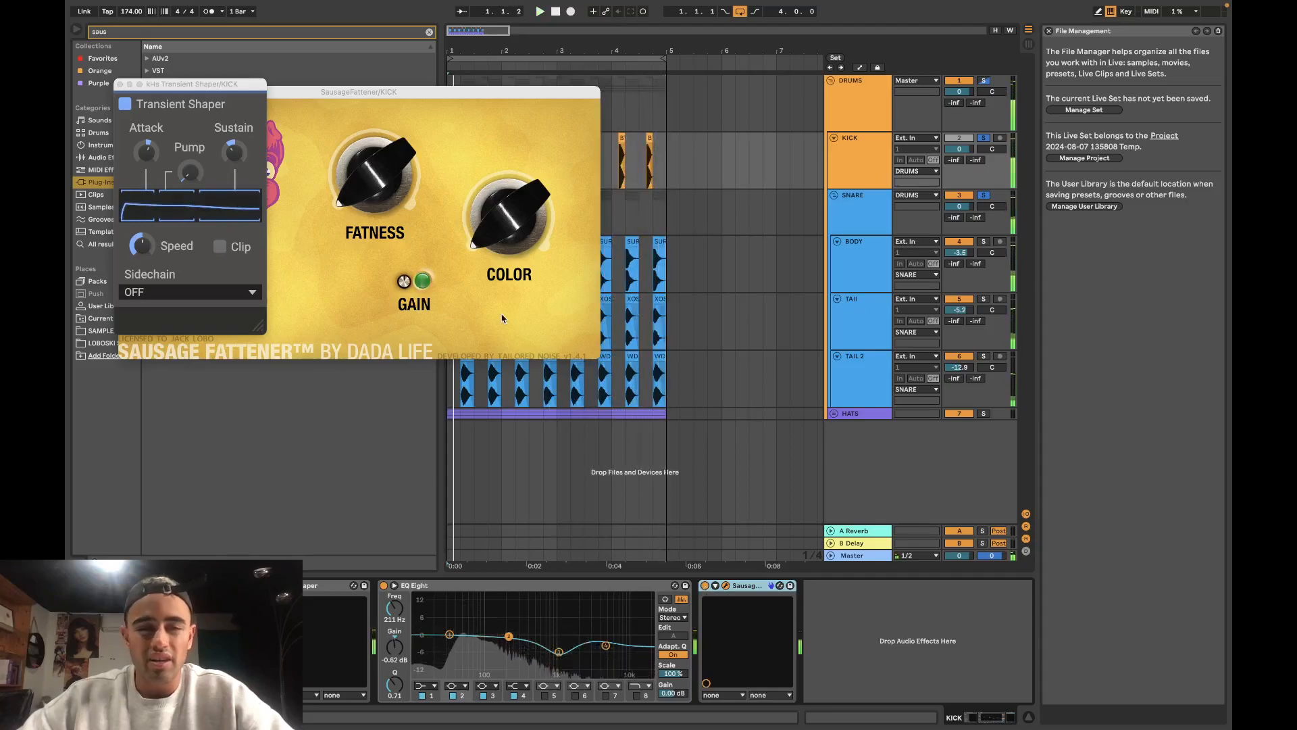
click(235, 148)
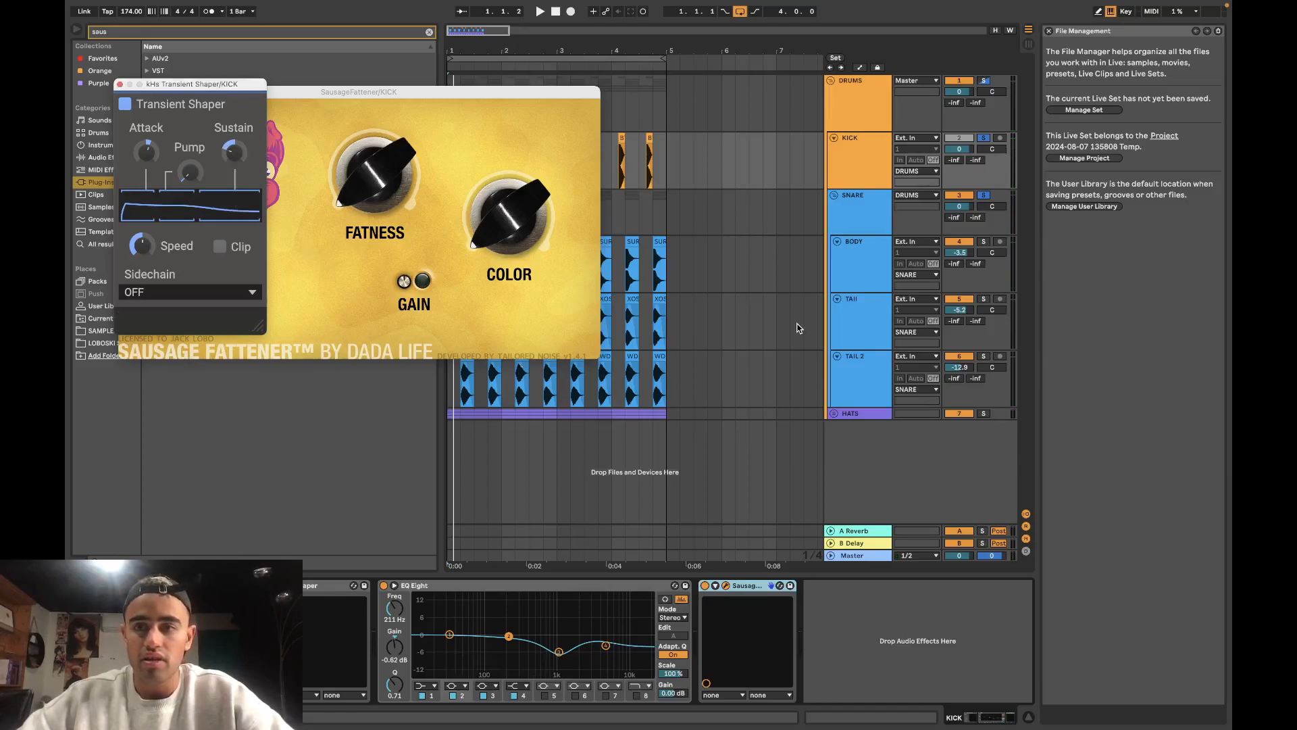
key(space)
click(704, 585)
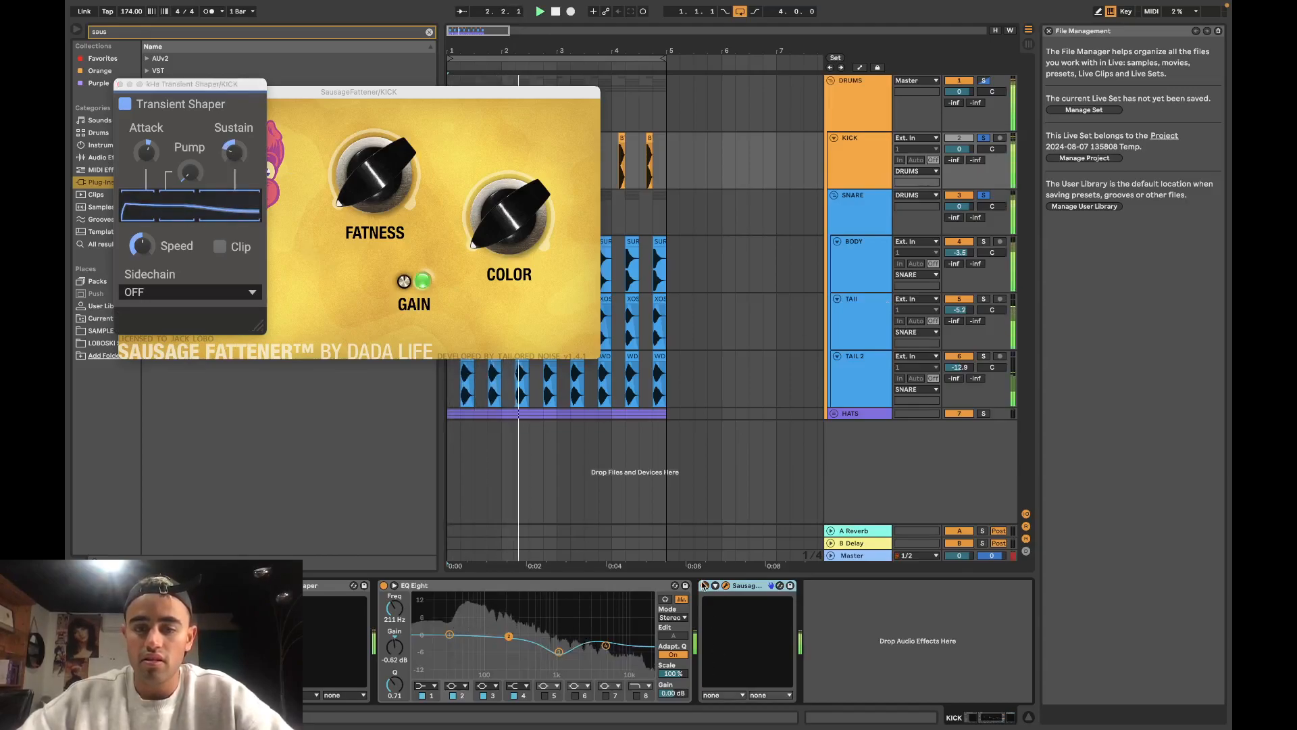
click(705, 585)
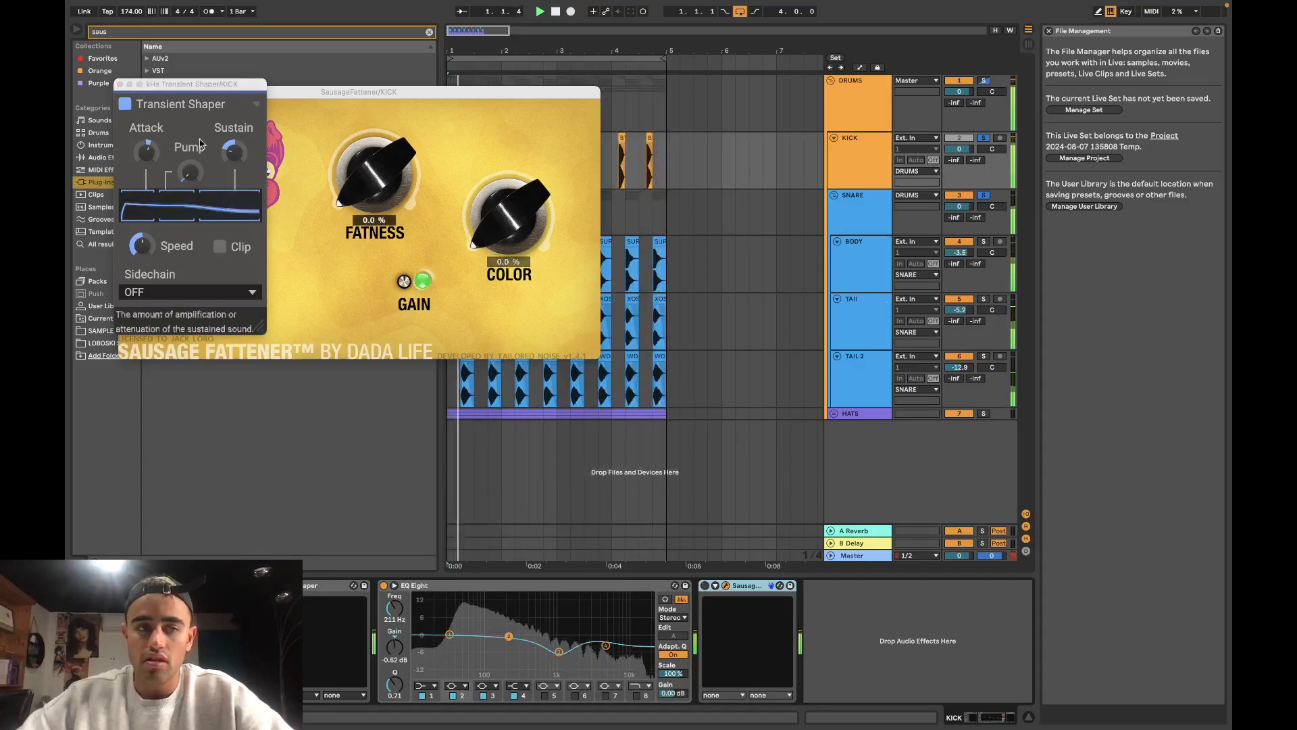
Step: Close the kick's plug-in windows, switch its Sausage Fattener back on during playback, and recheck the Transient Shaper
click(120, 85)
click(124, 93)
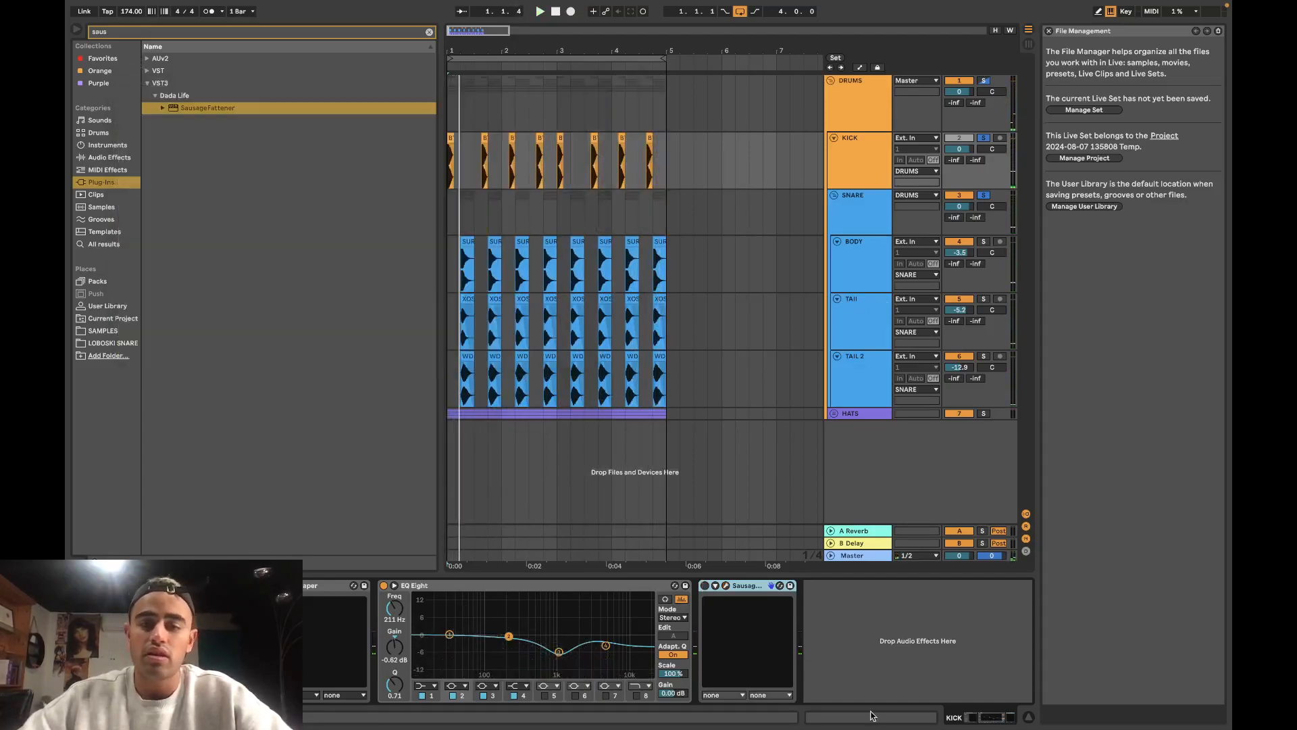
key(space)
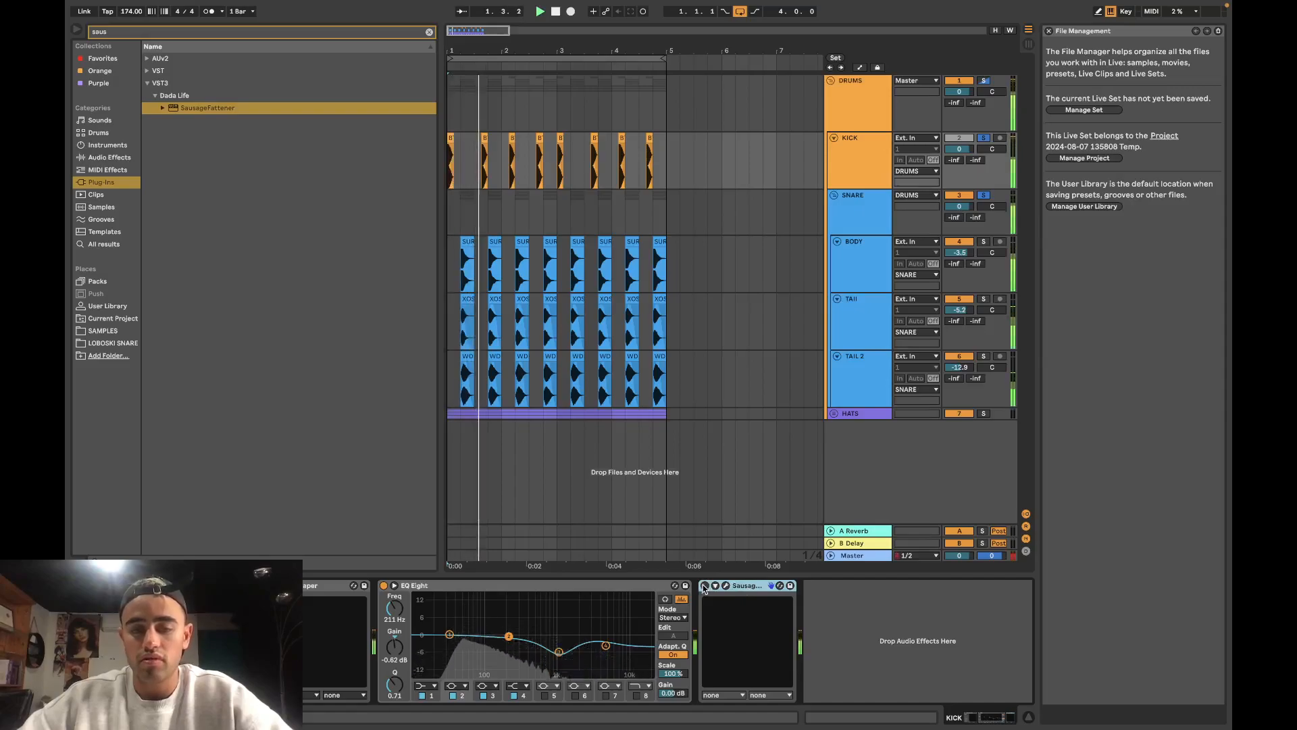
click(240, 586)
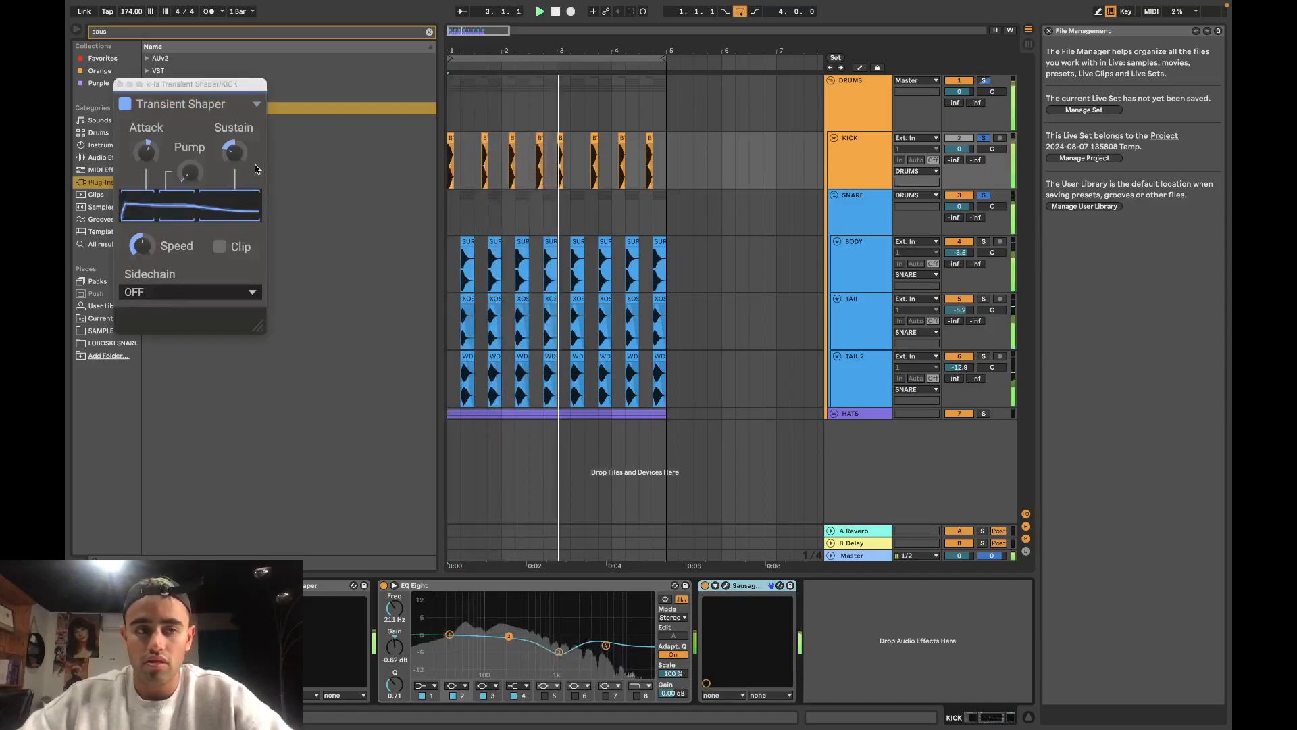
click(120, 83)
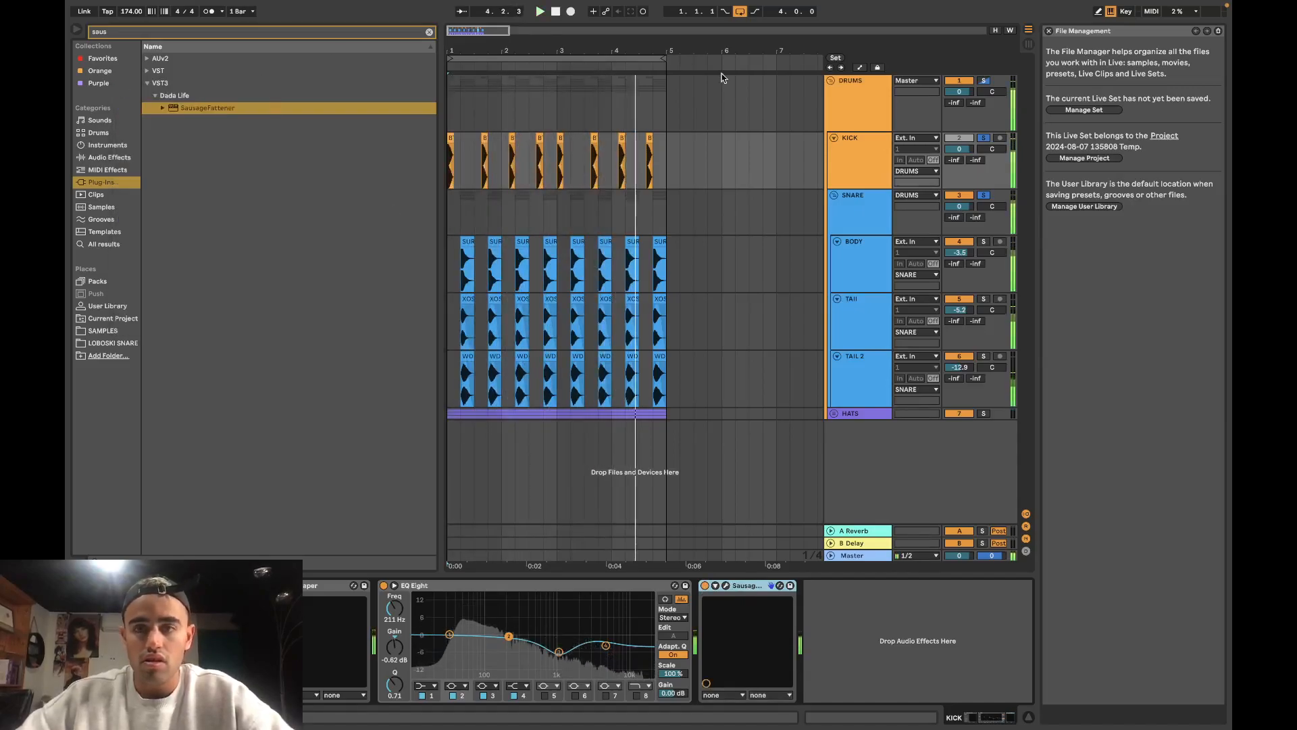
Step: Play the loop with only the DRUMS group soloed, add a Sausage Fattener to that group, and close its window
key(space)
click(853, 83)
key(space)
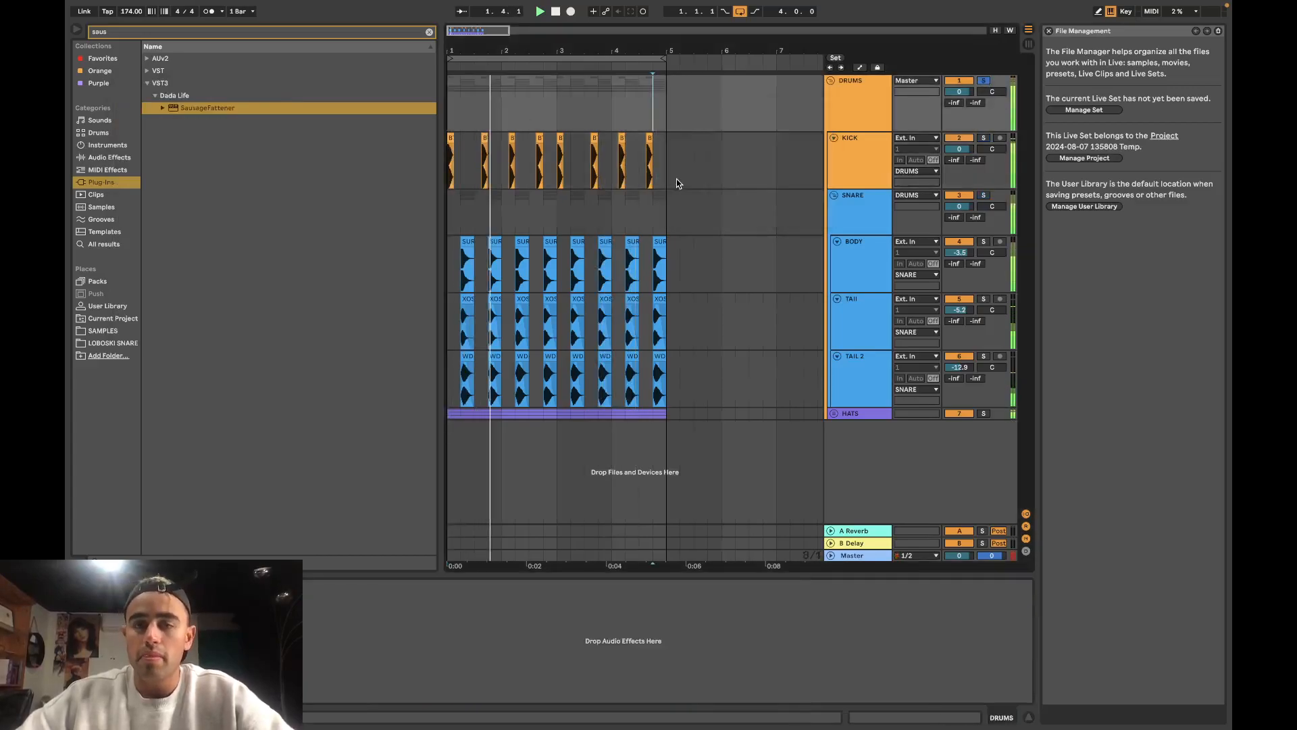
key(Tab)
key(Tab)
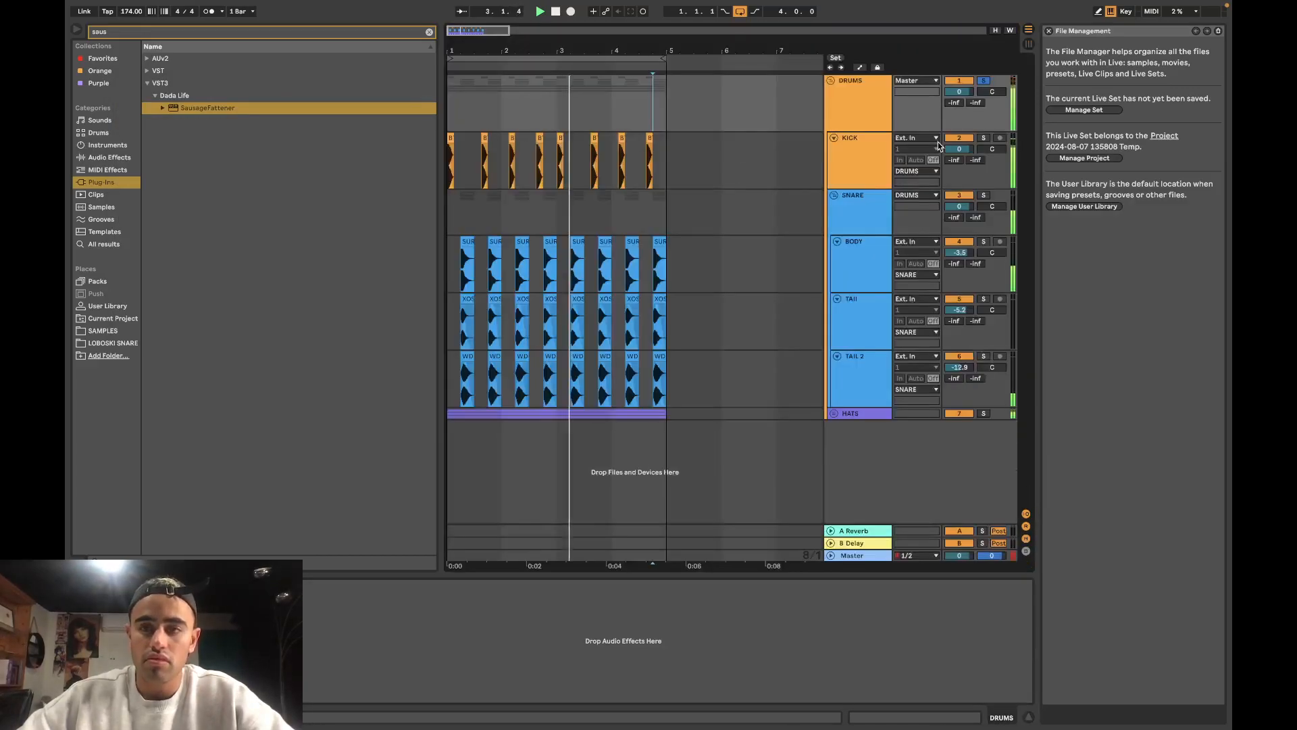
double_click(340, 116)
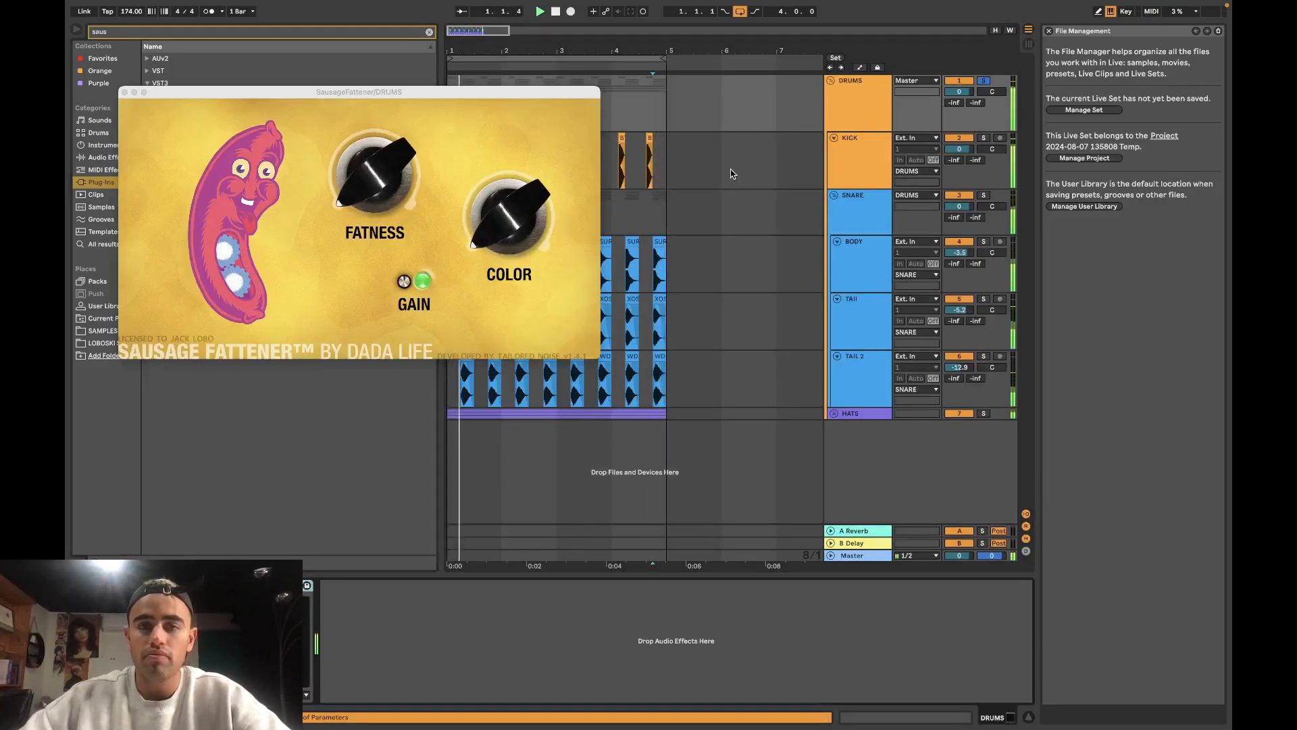
click(123, 94)
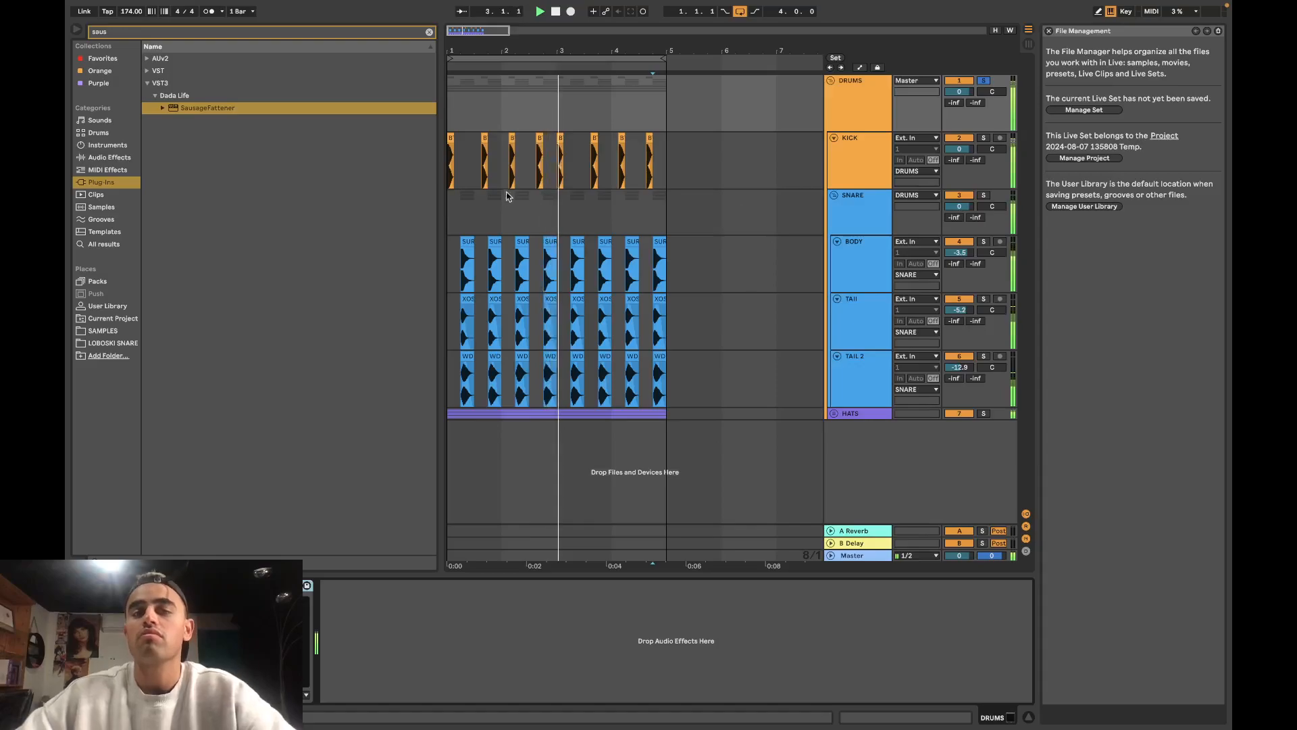
Step: Set the DRUMS group volume to -2 dB and replay the loop
click(599, 205)
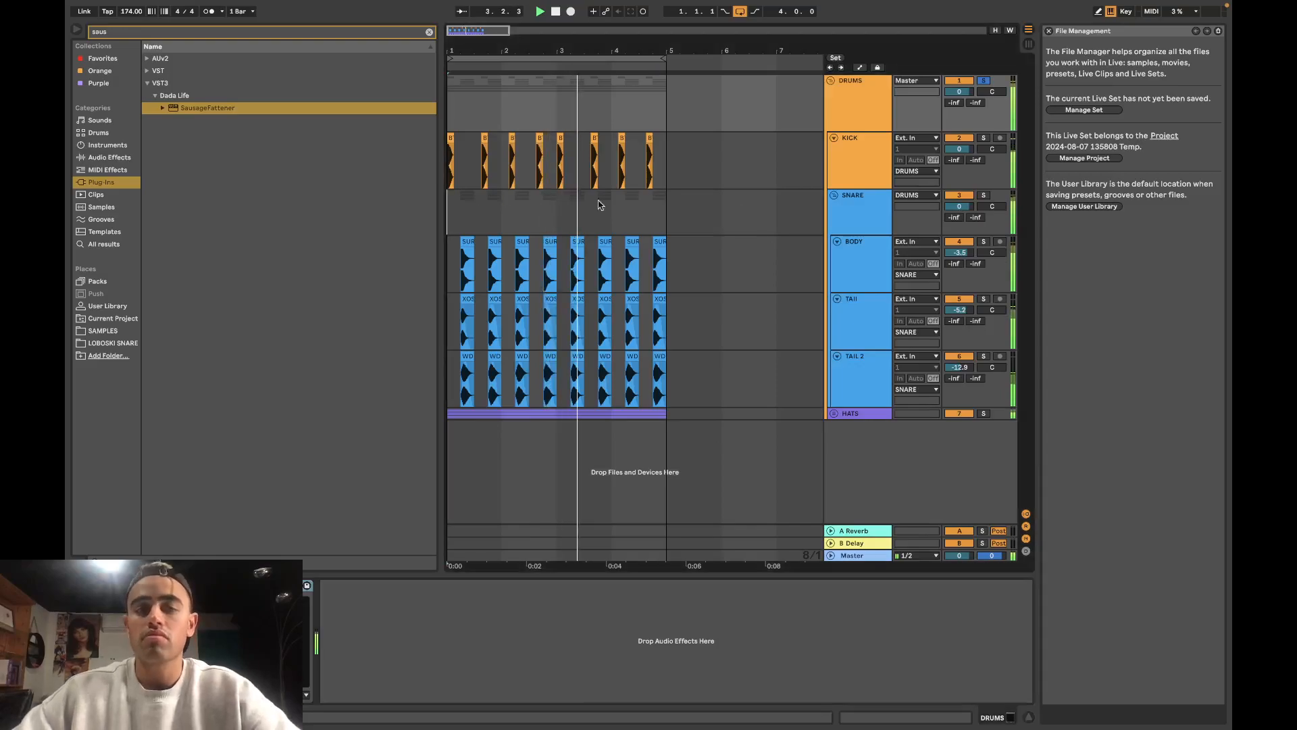
click(953, 93)
text(-2)
key(Return)
key(space)
right_click(569, 111)
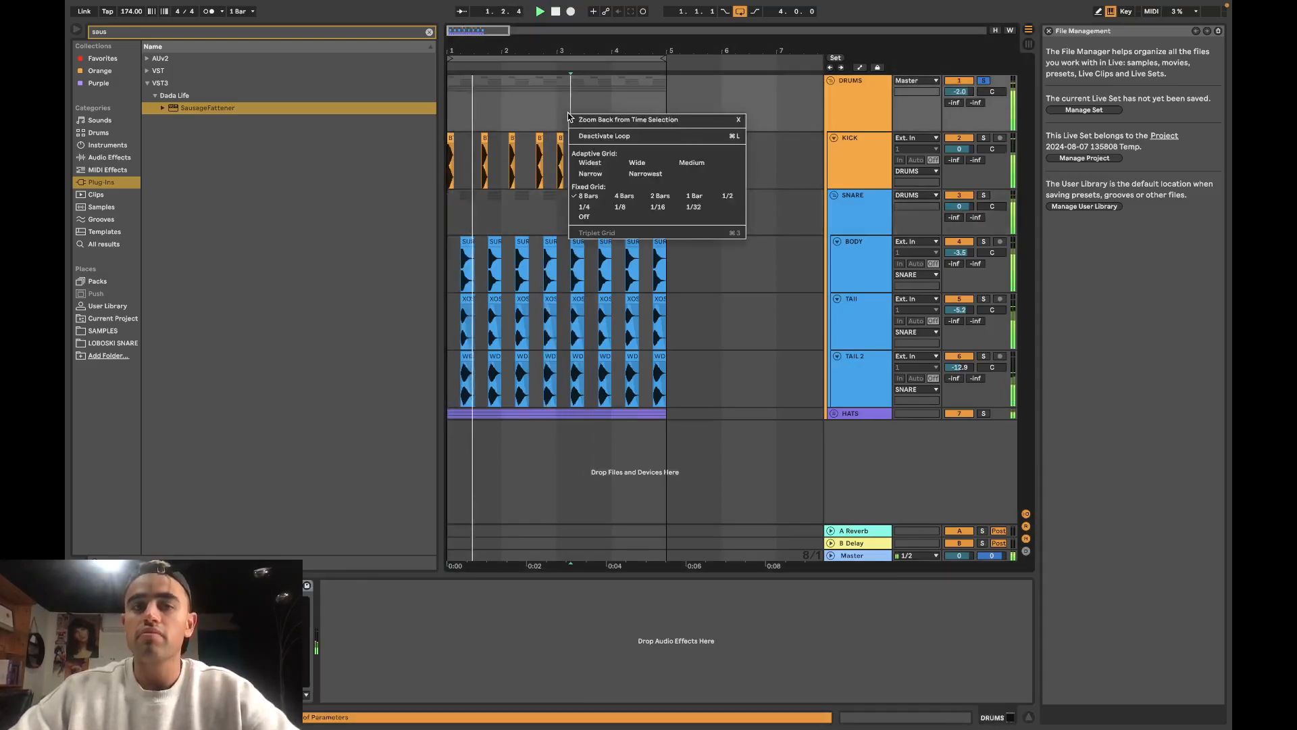
click(529, 147)
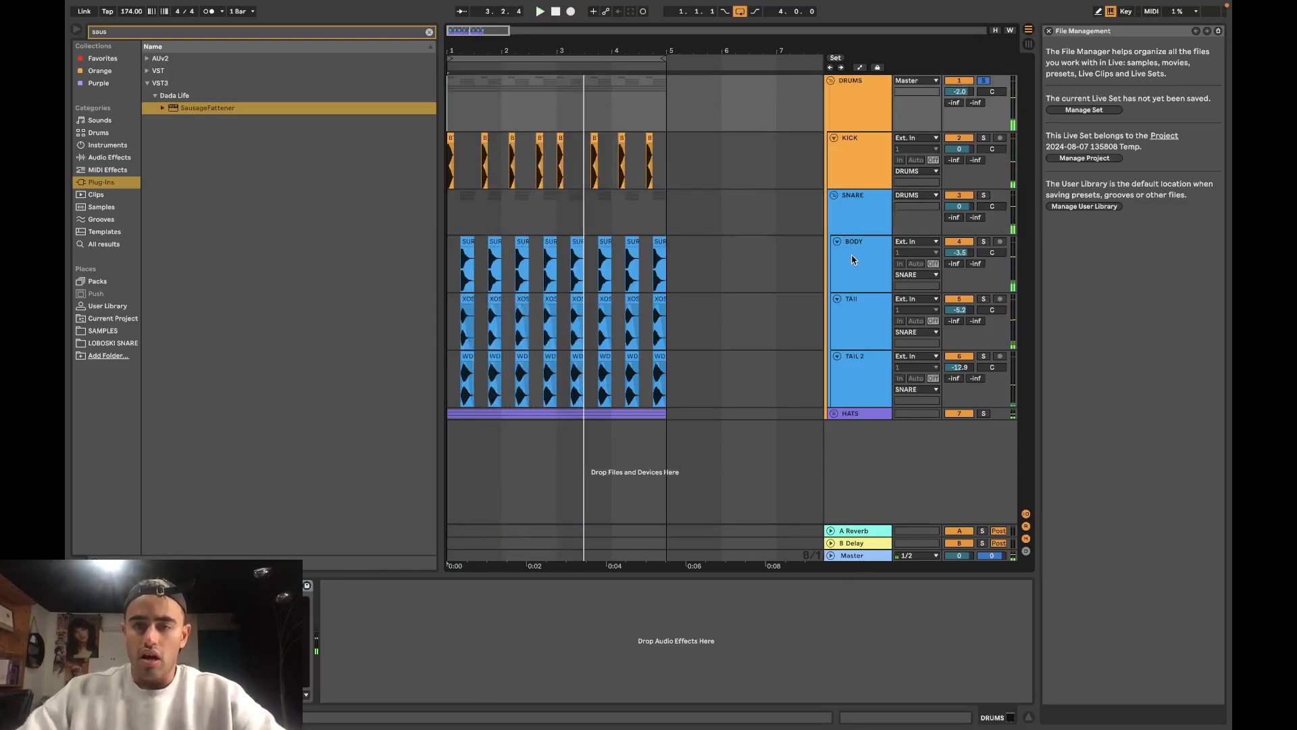
Step: Collapse the SNARE group, expand the HATS group, and select the hat clips across all four bars with a 4-bar grid
click(834, 196)
click(834, 208)
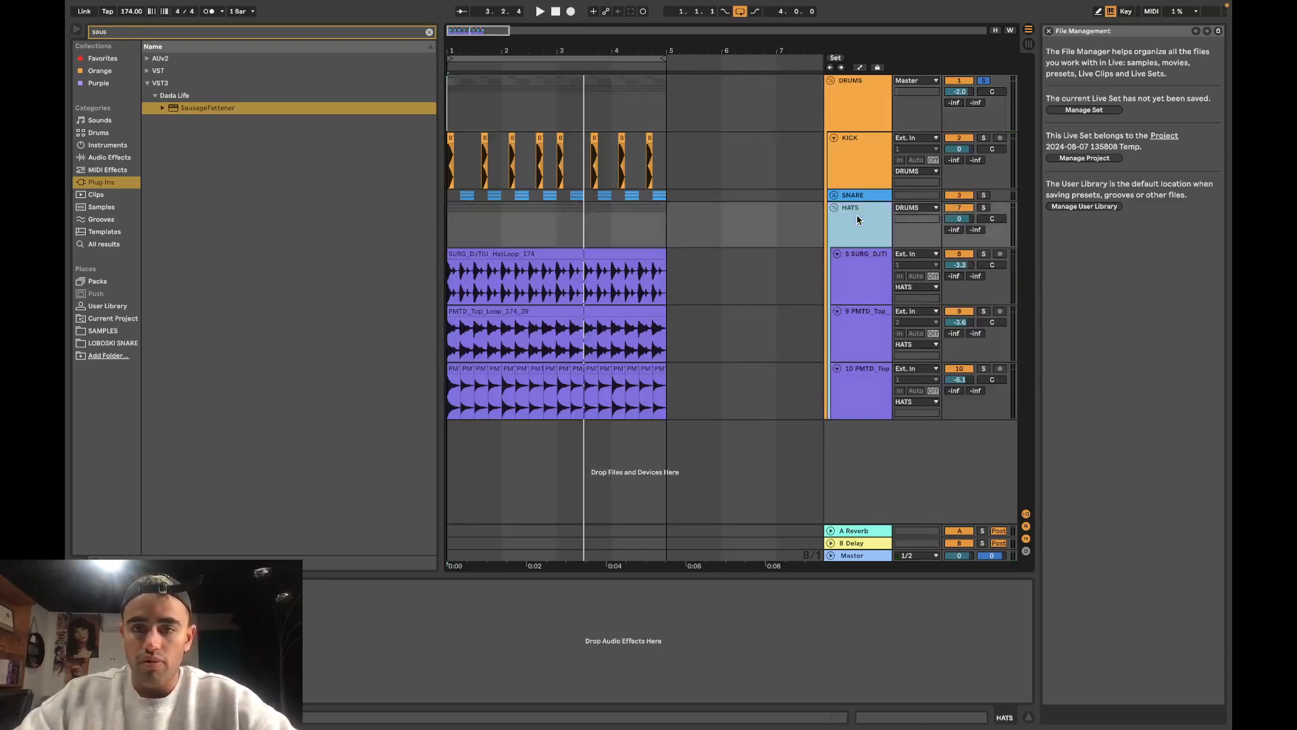
right_click(460, 239)
click(523, 301)
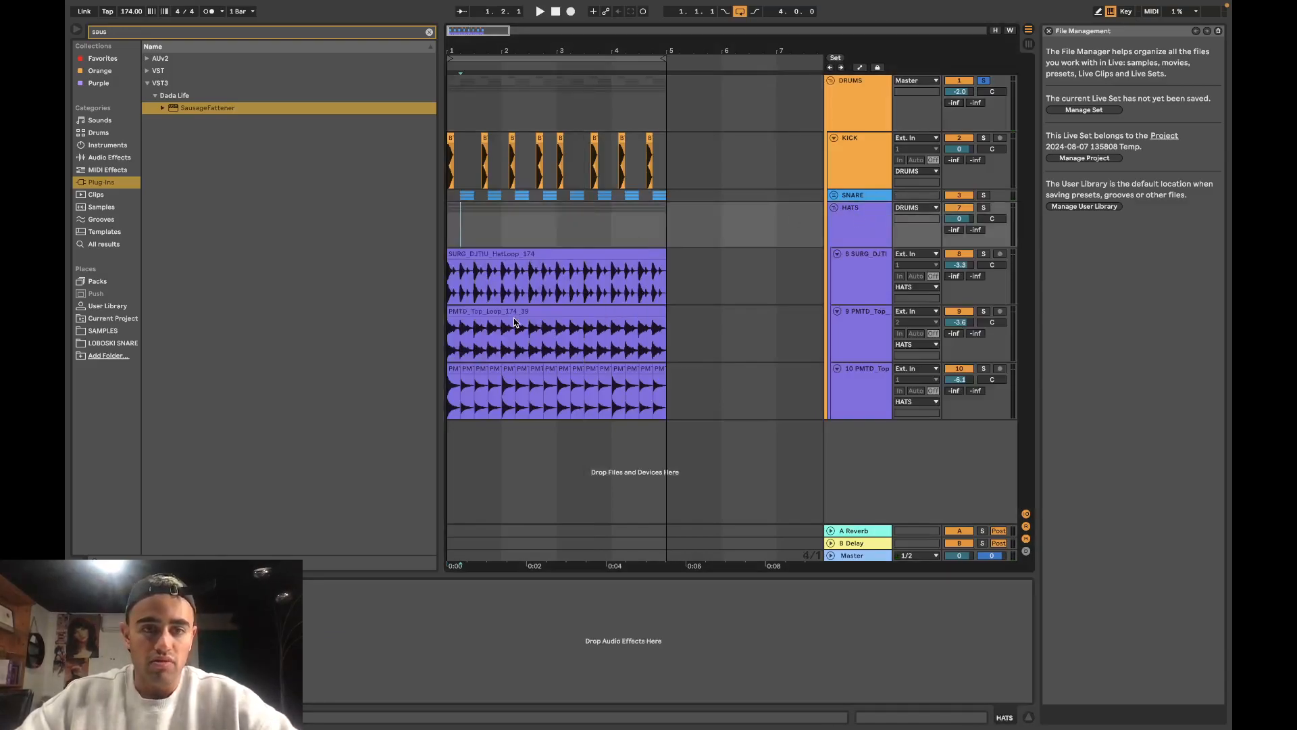
click(652, 213)
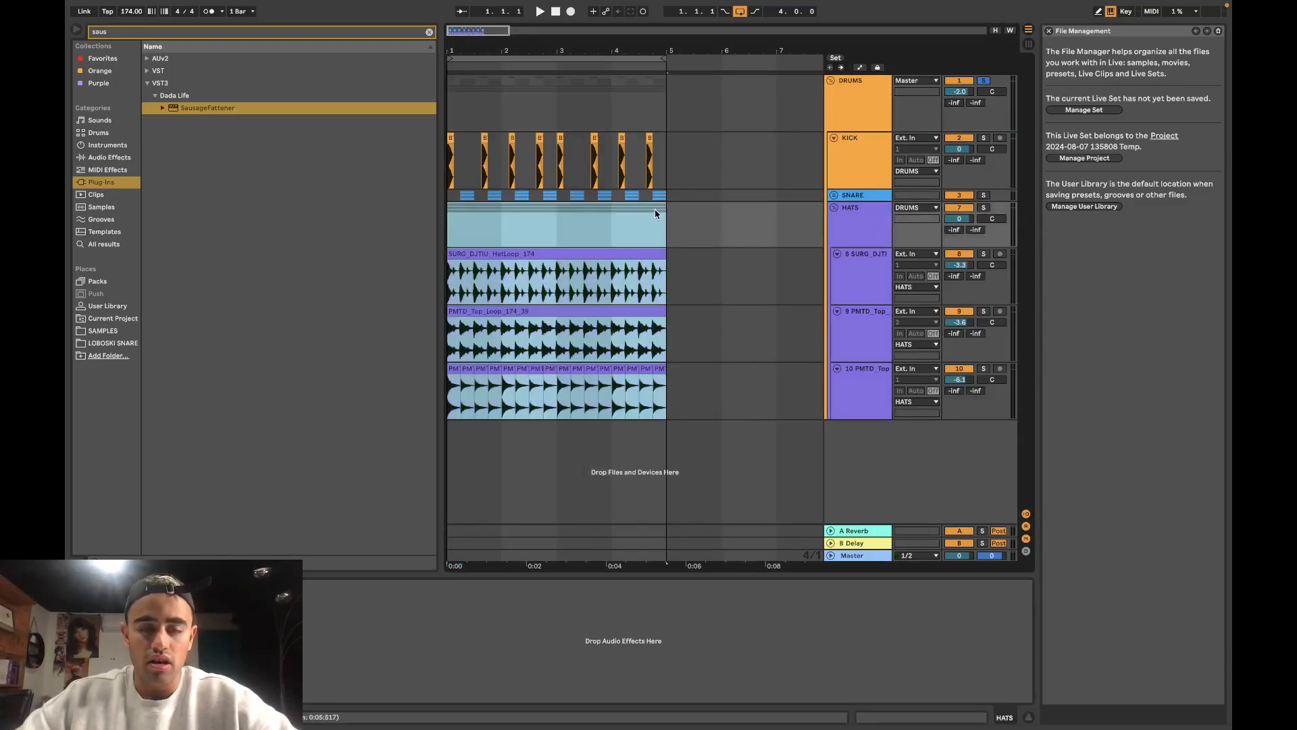
click(843, 228)
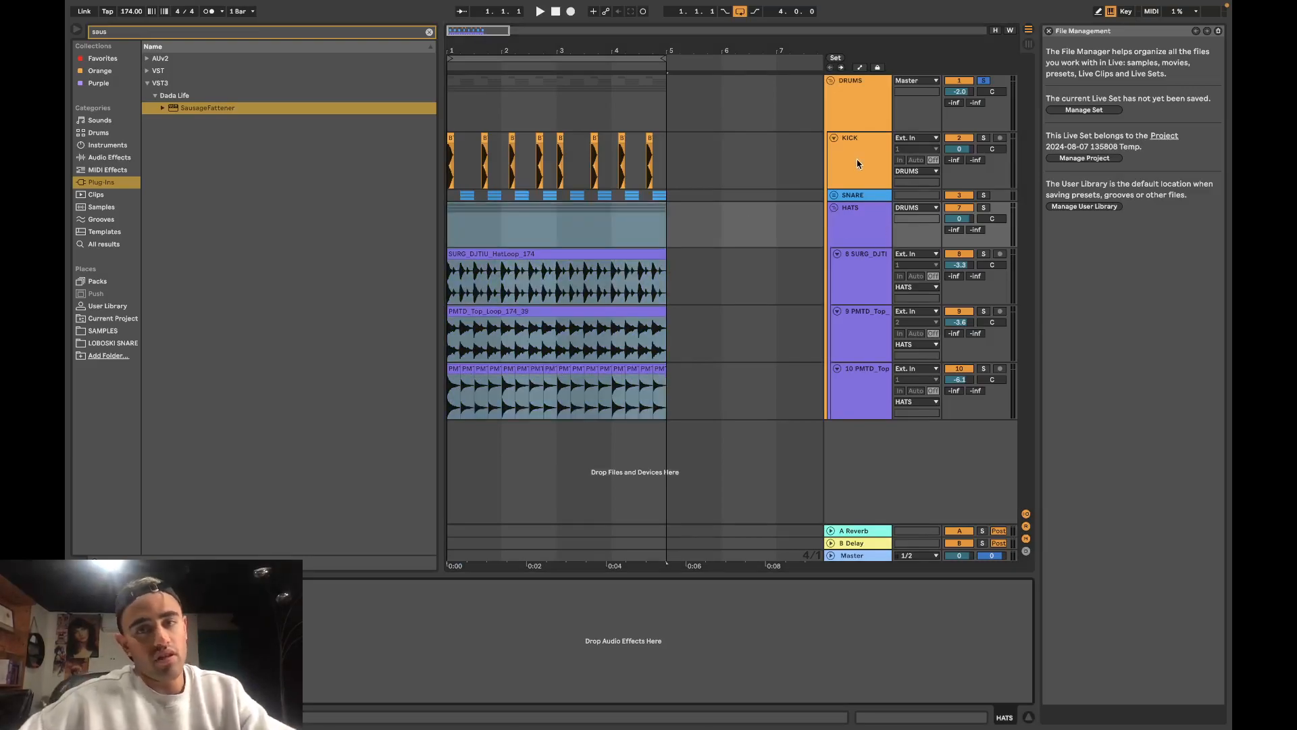
Step: Clear the browser search and play the loop with HATS soloed, adding KICK and SNARE to the solo
click(429, 33)
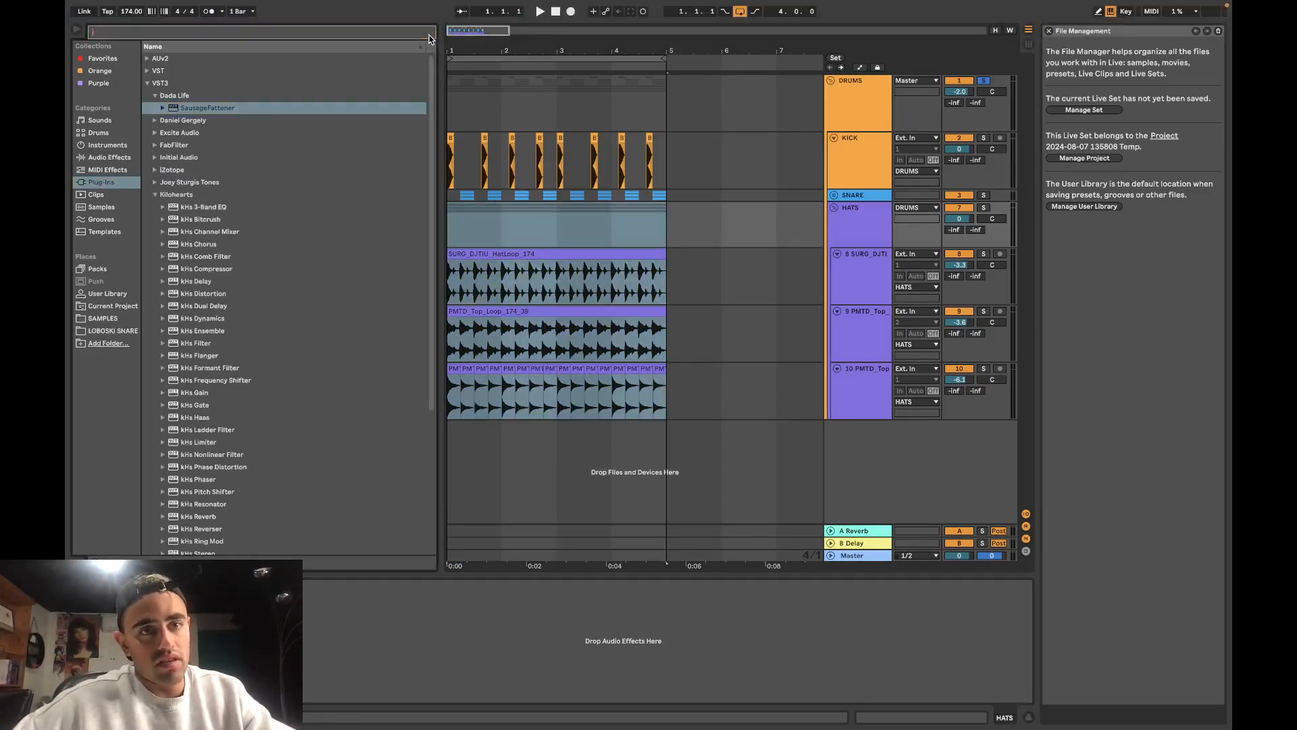
click(852, 214)
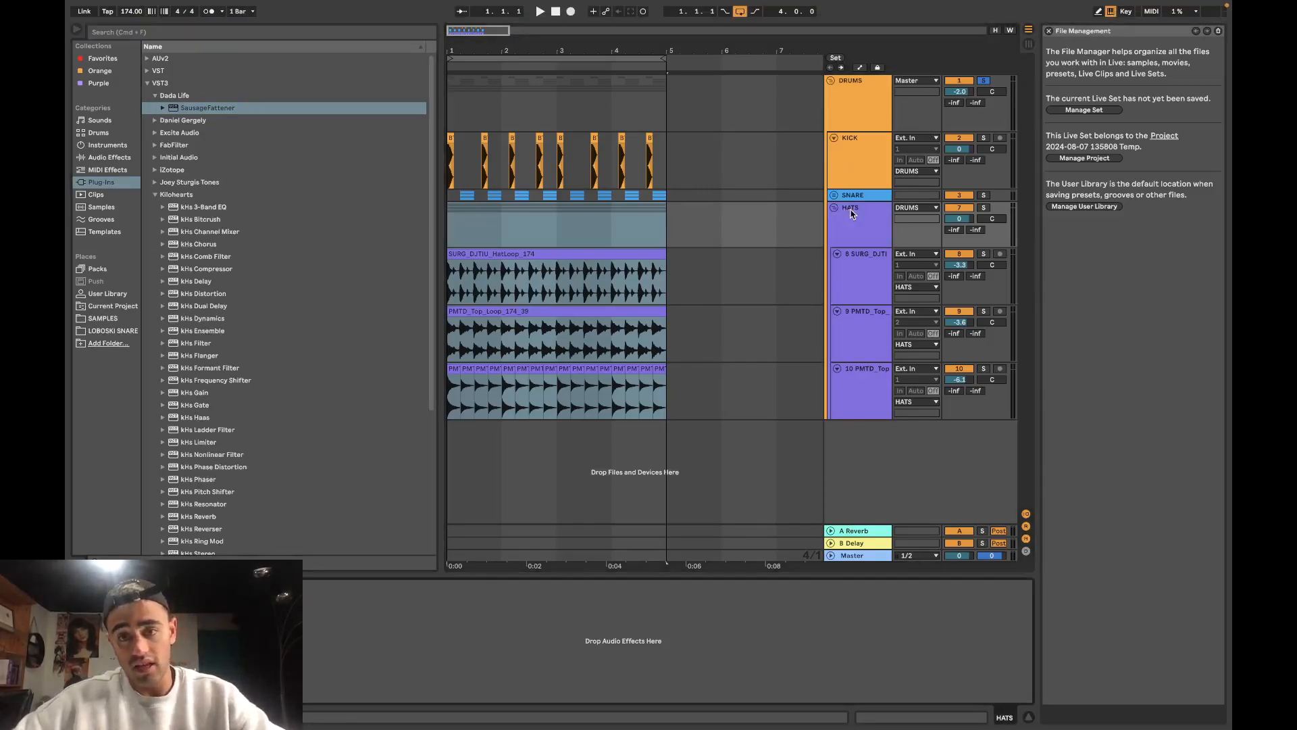
click(984, 208)
key(space)
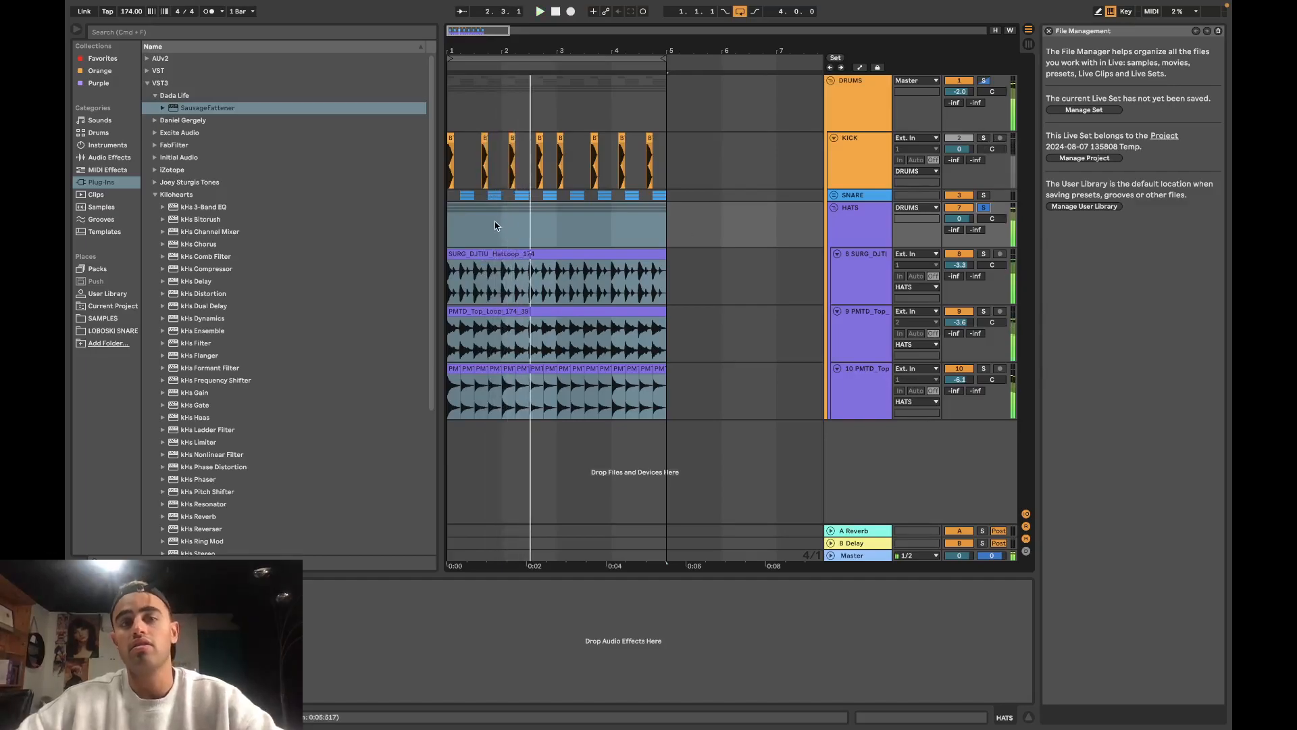
click(983, 138)
click(983, 196)
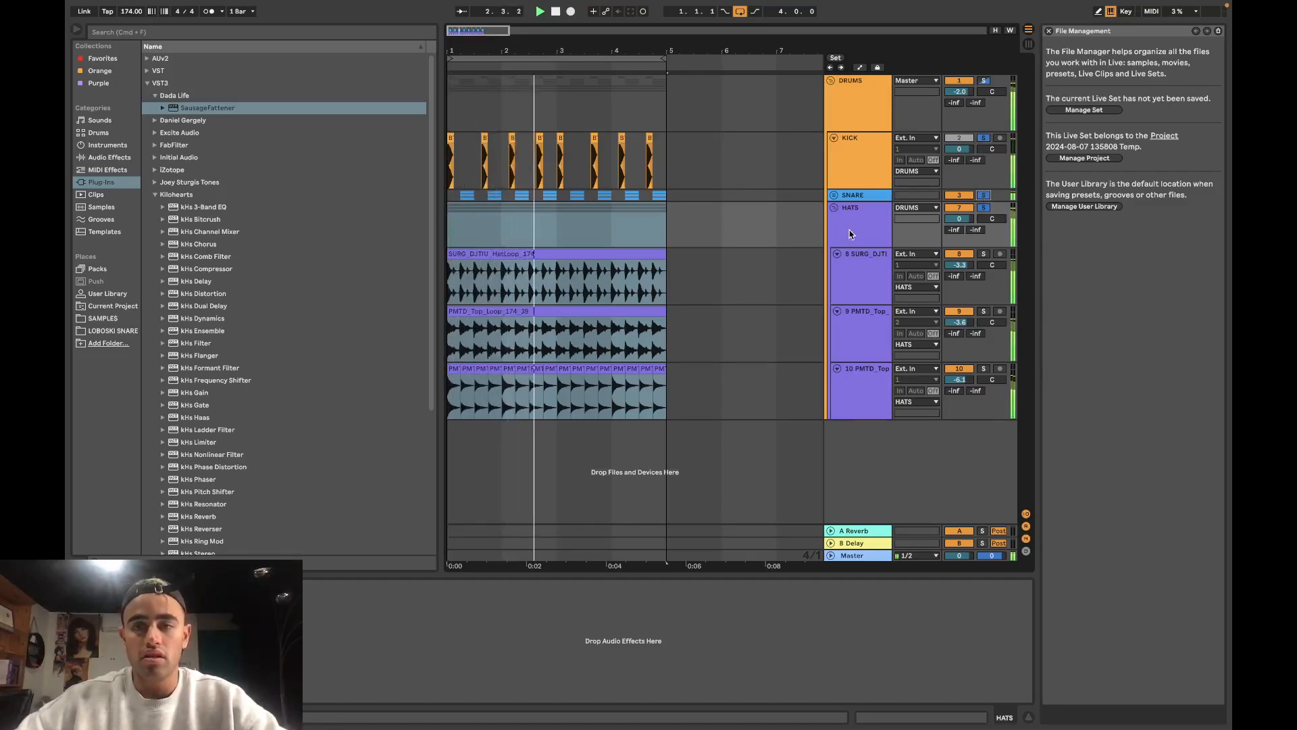
Step: Search the plug-ins for "kick", add two Kickstart 2 instances to the HATS group, and close the plug-in window
click(294, 35)
text(kick)
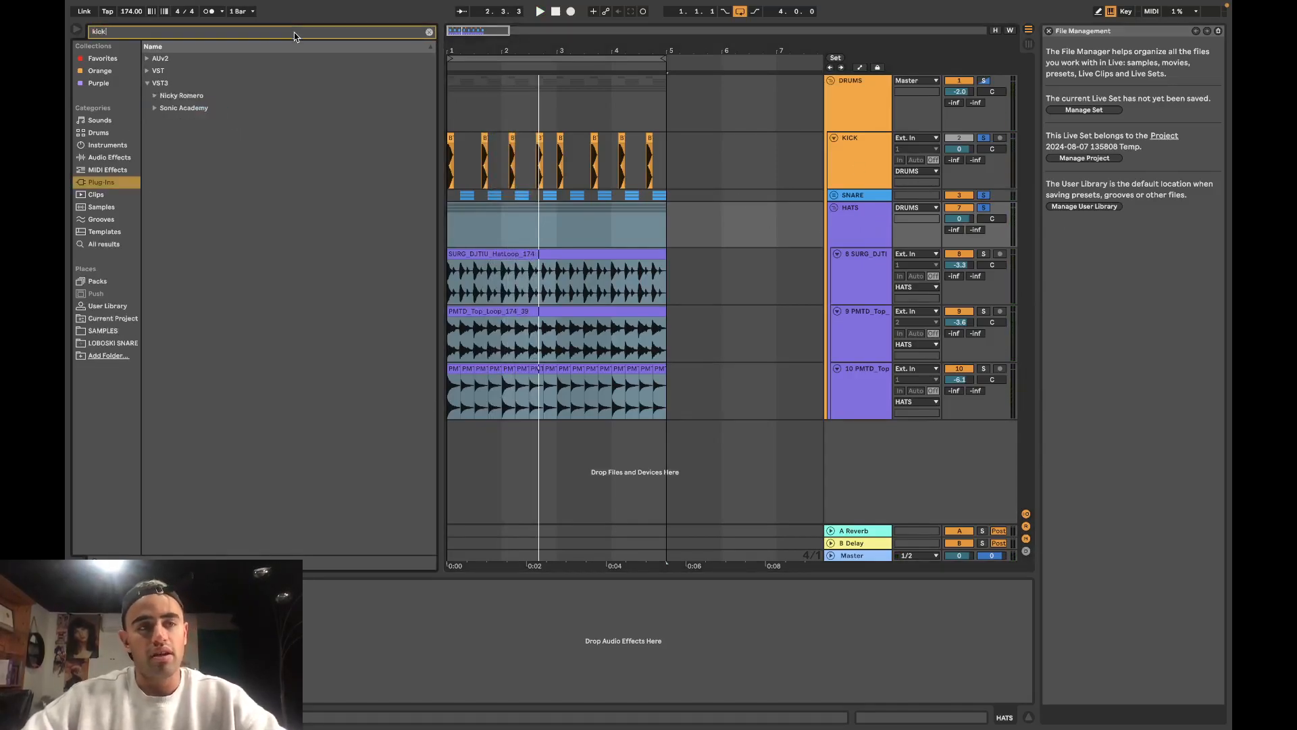
click(155, 96)
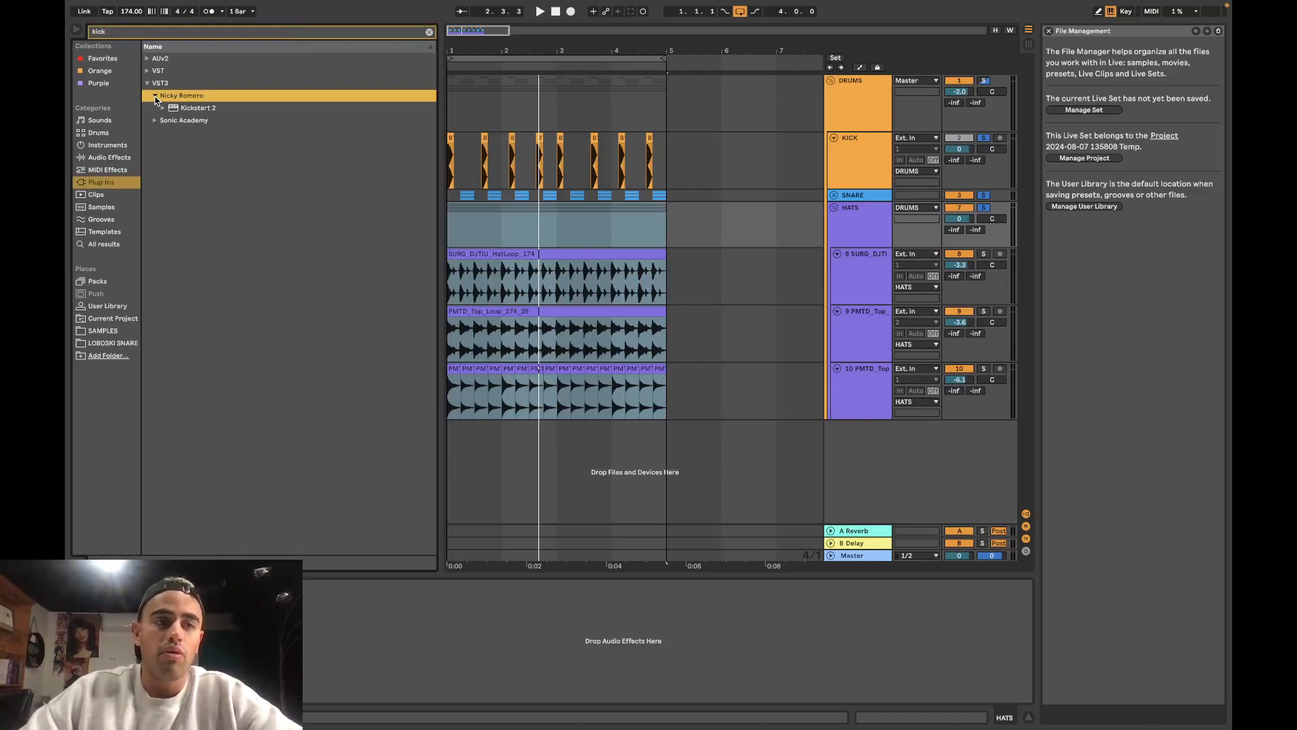
double_click(209, 107)
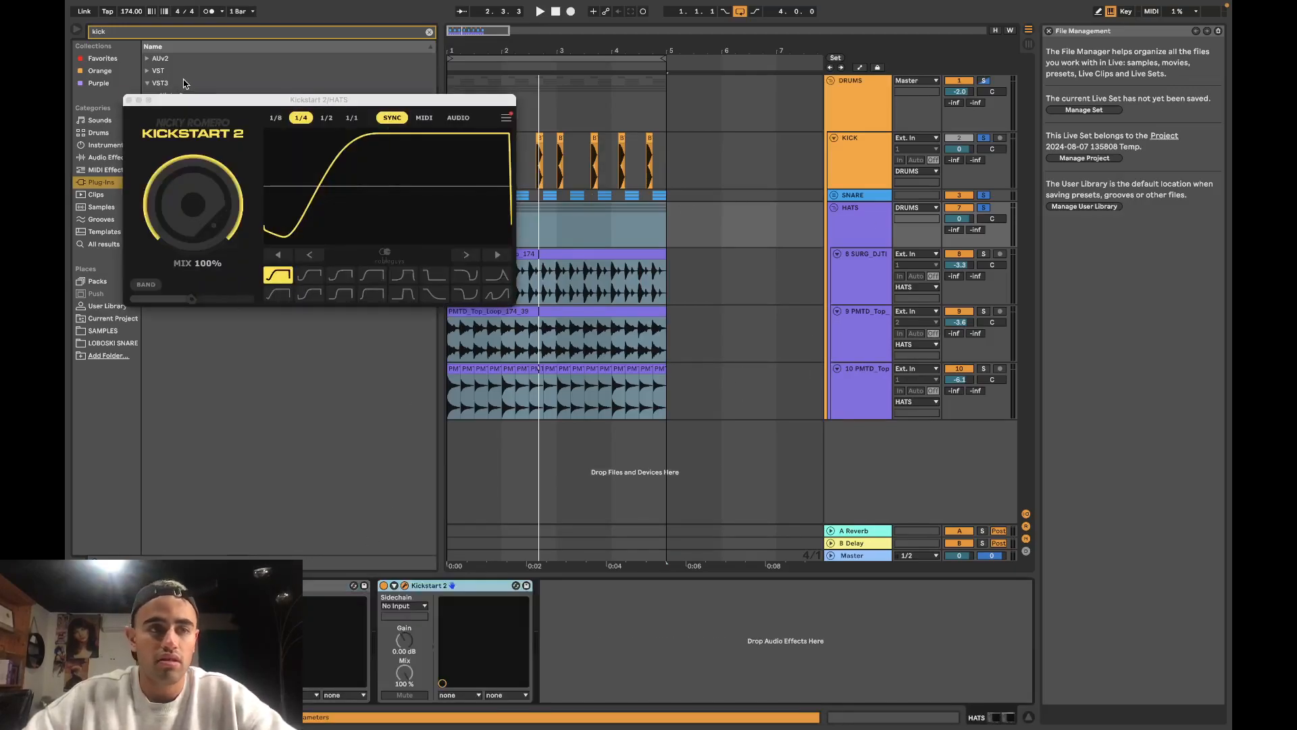
click(129, 100)
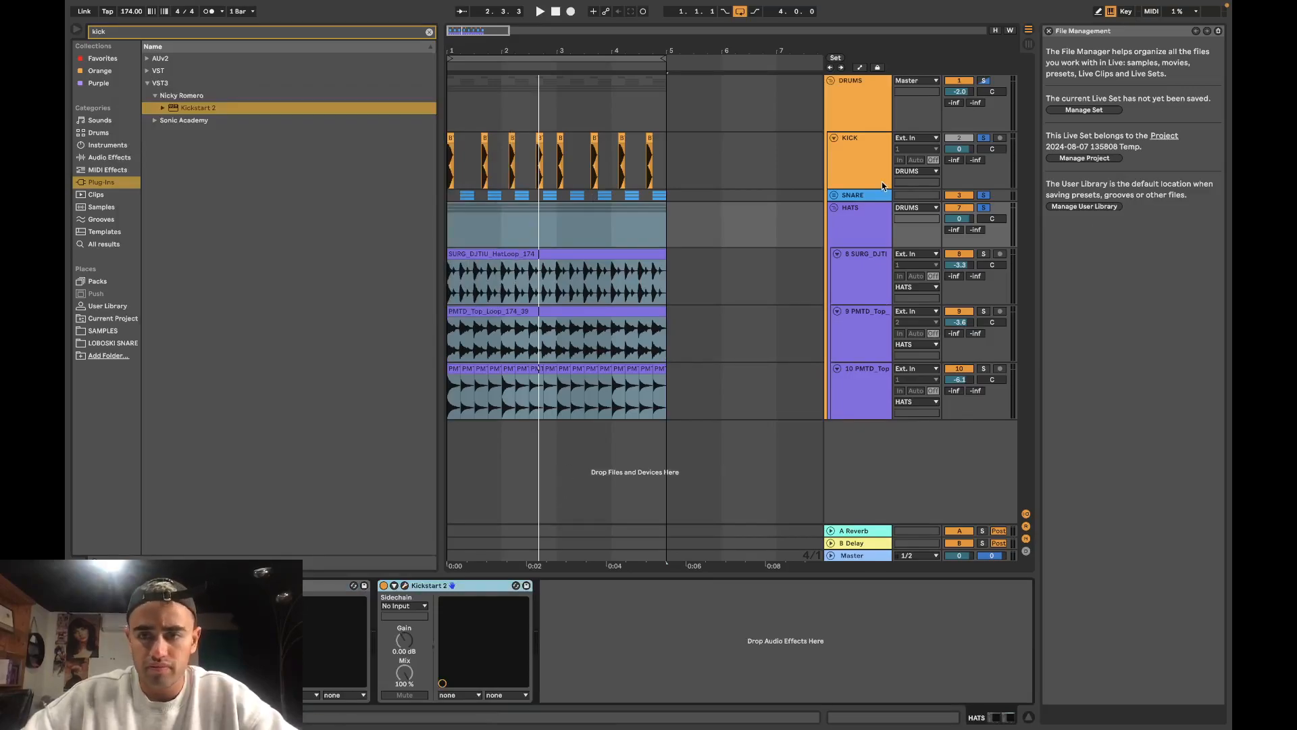
Step: With only HATS soloed and the second Kickstart 2 bypassed, sidechain the first one to KICK in Audio mode and play the loop
click(982, 208)
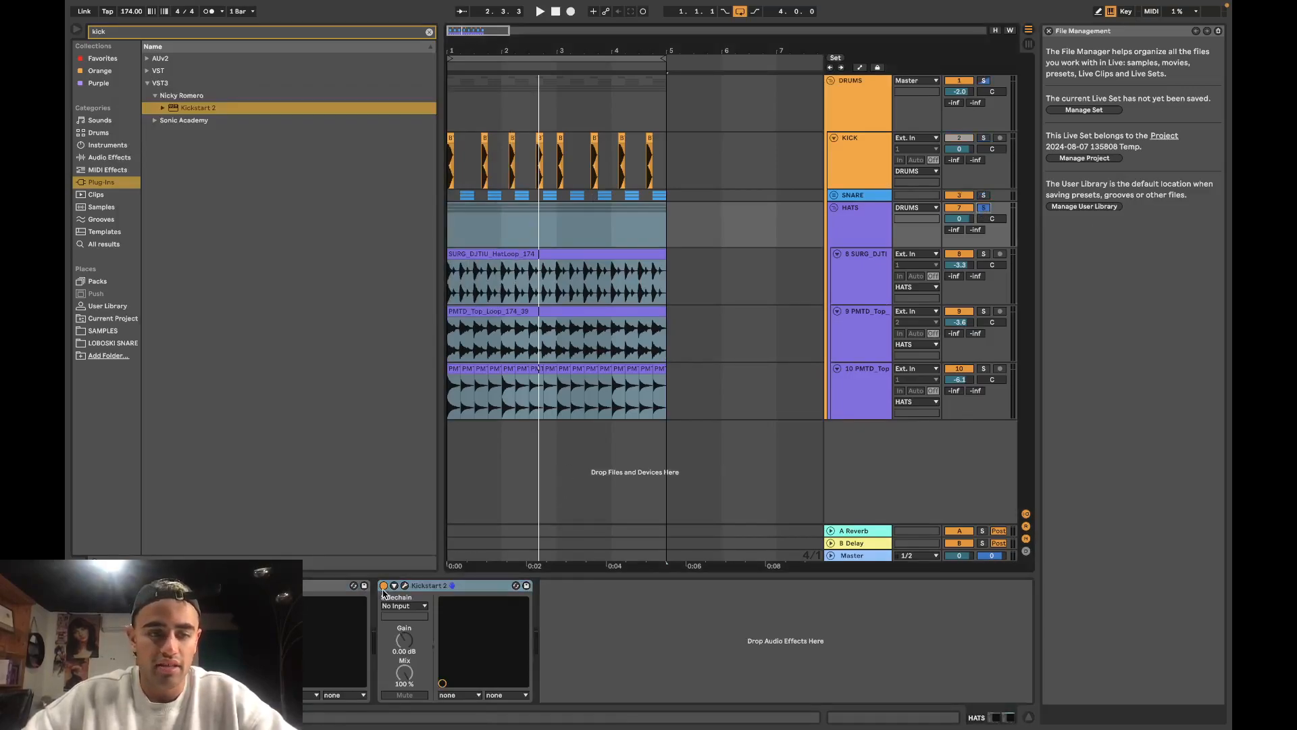
key(space)
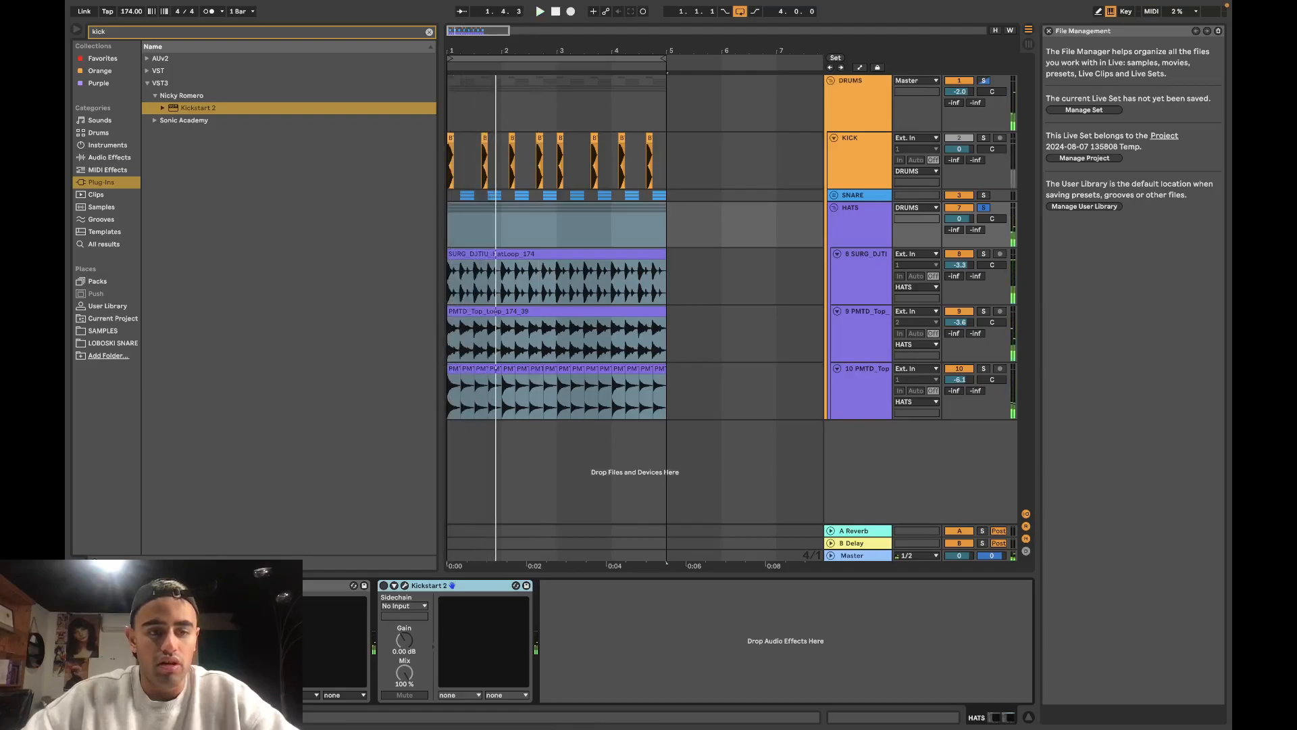
click(242, 606)
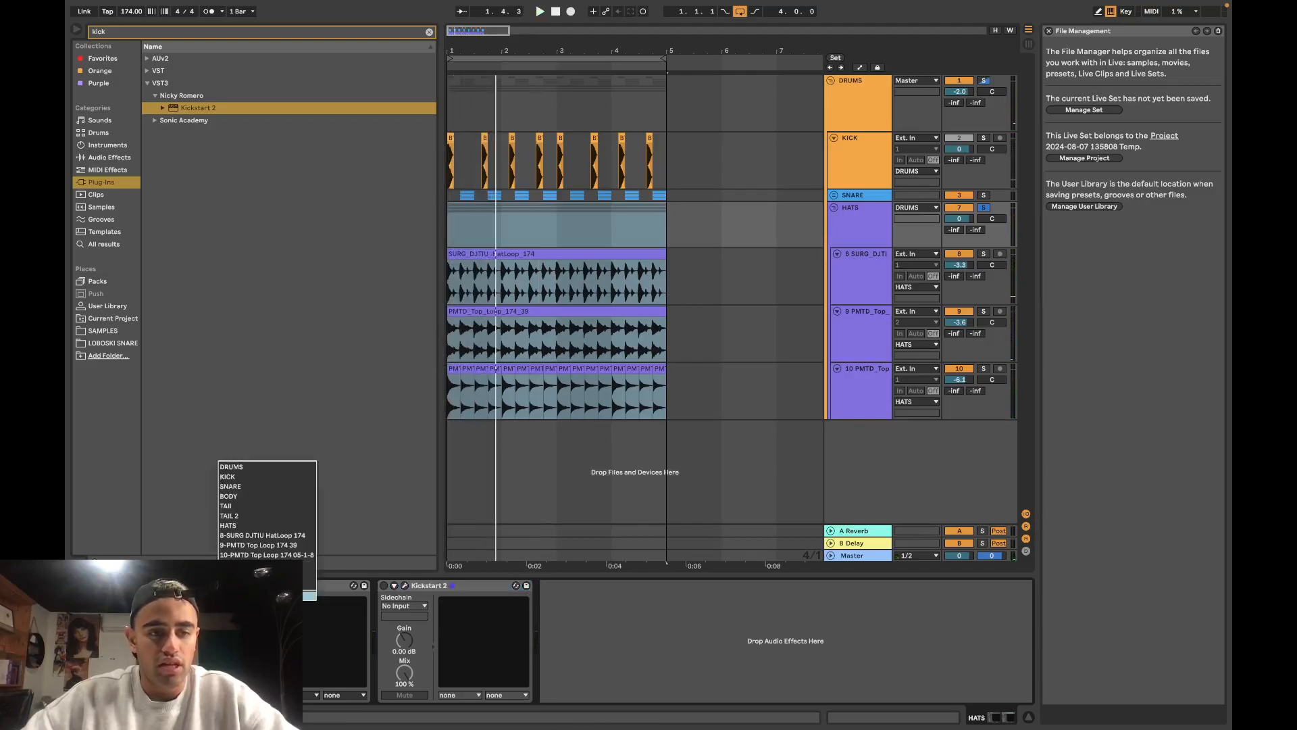
click(266, 477)
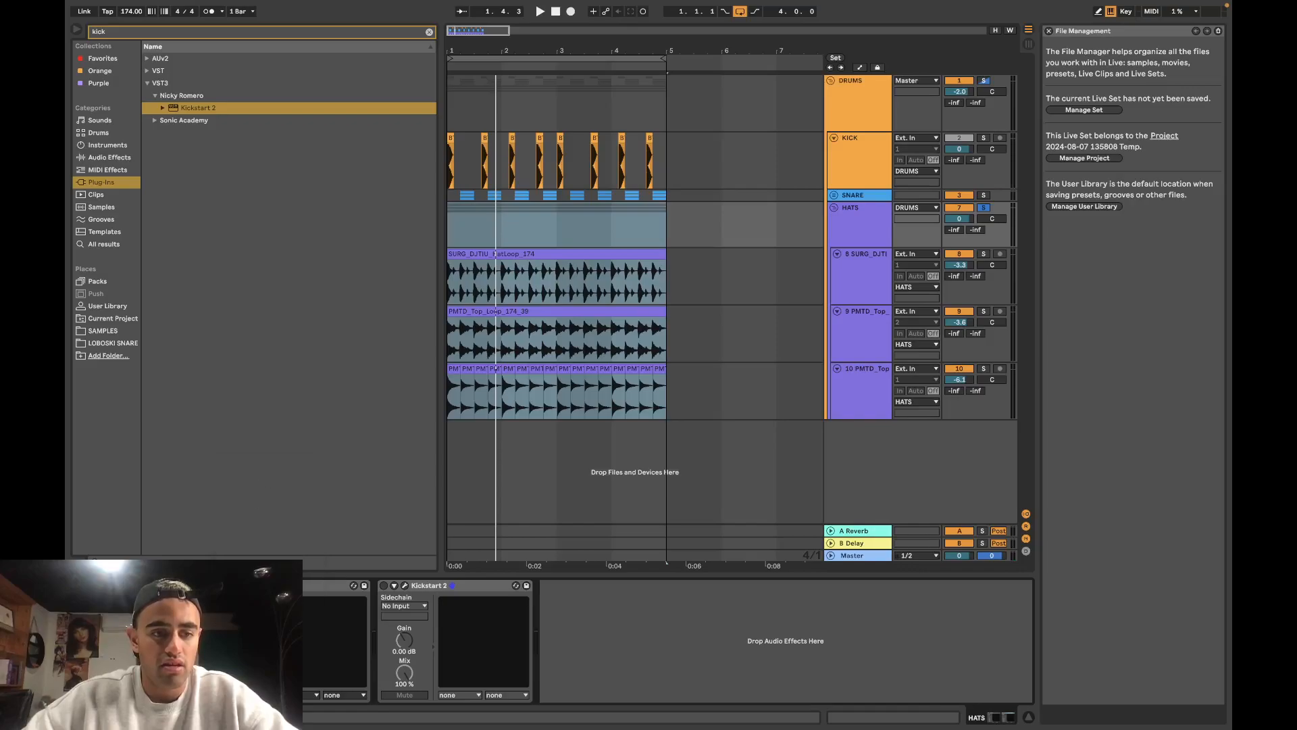
click(242, 586)
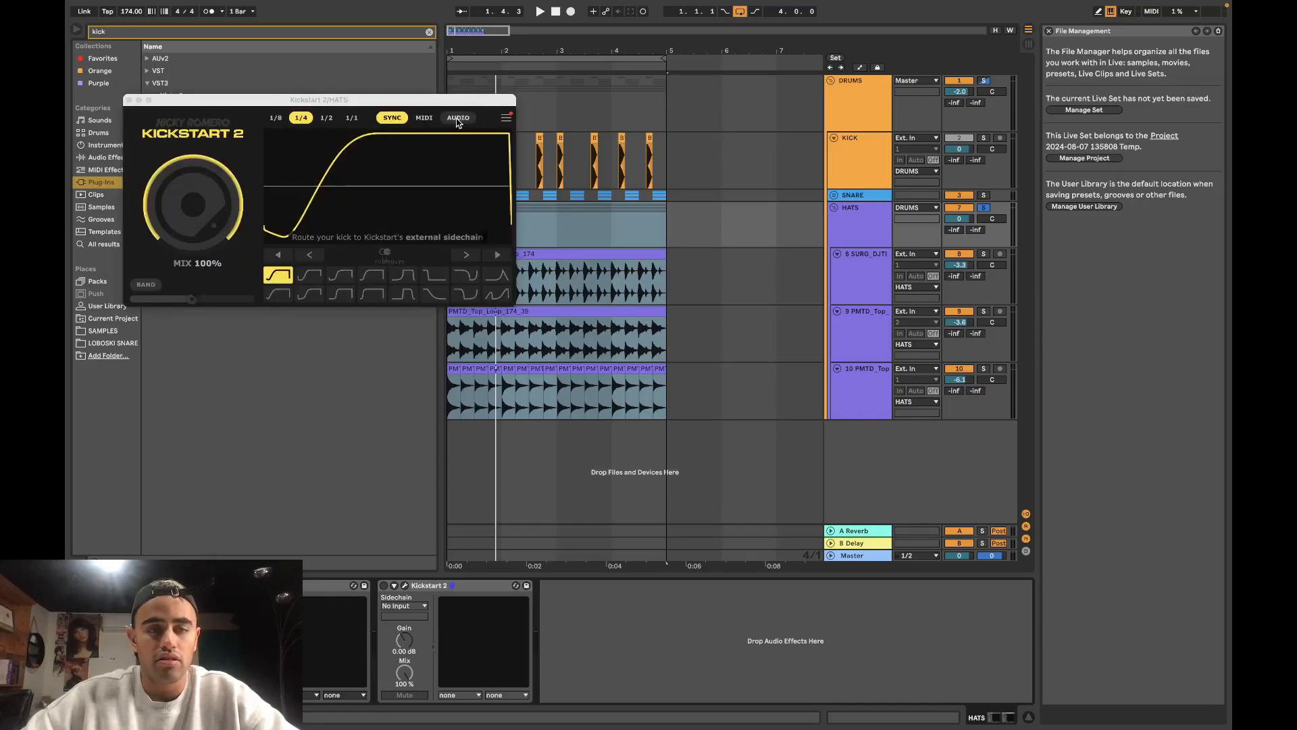
key(space)
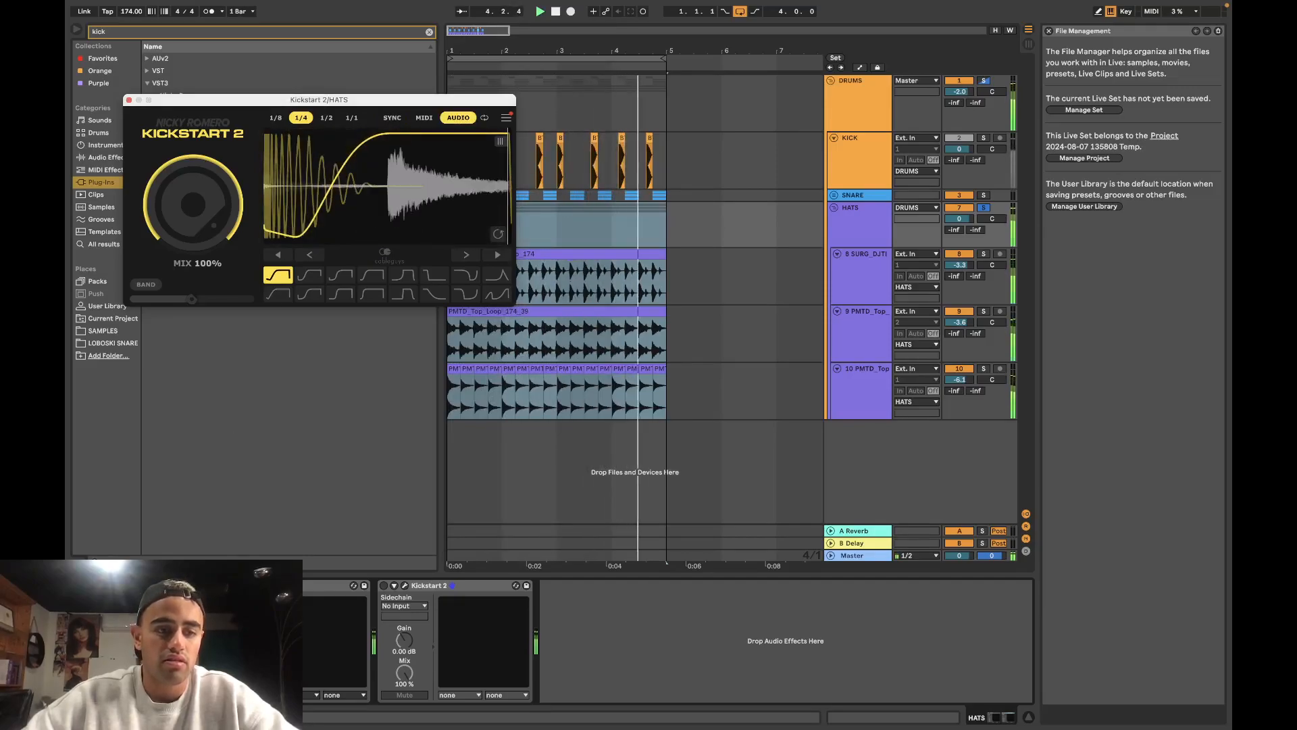
Step: Switch on the second Kickstart 2 on the HATS group and set its sidechain source to SNARE
click(398, 607)
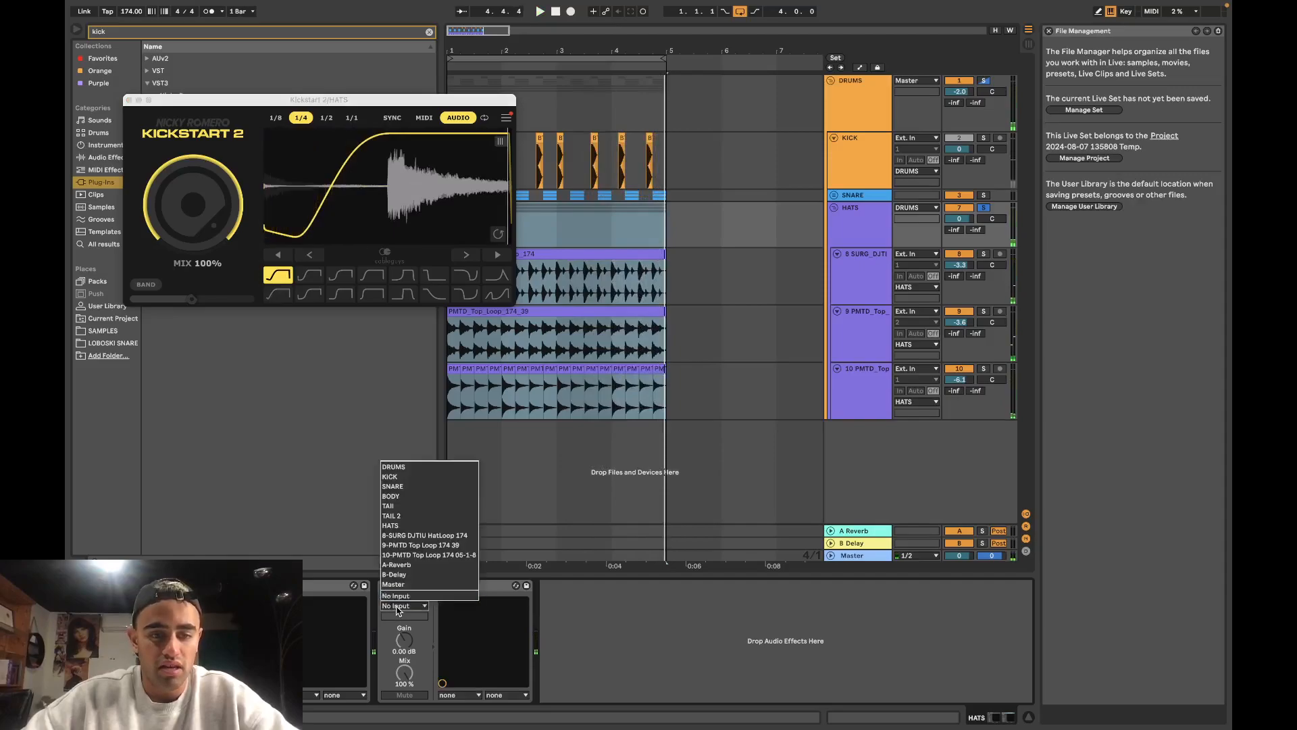
click(406, 487)
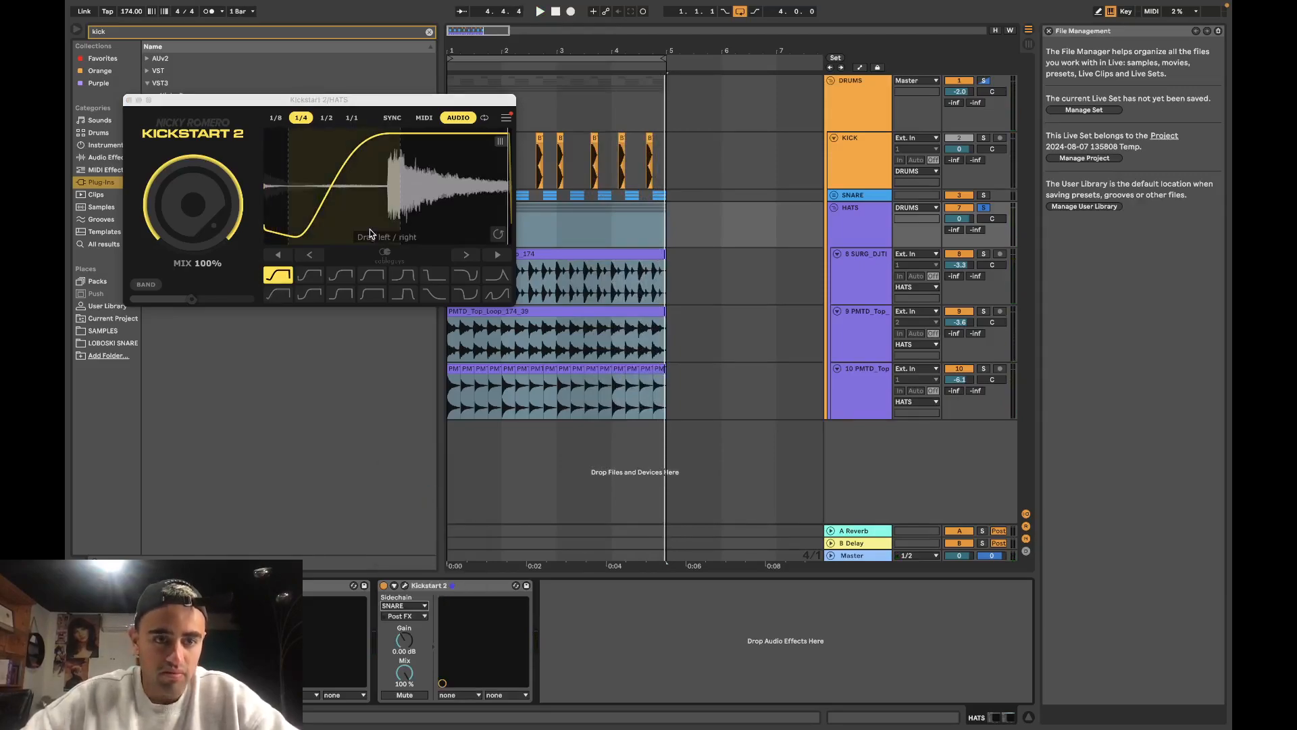
Step: Open the second Kickstart 2 on the HATS group, switch it to Audio trigger mode, and play the loop
click(404, 585)
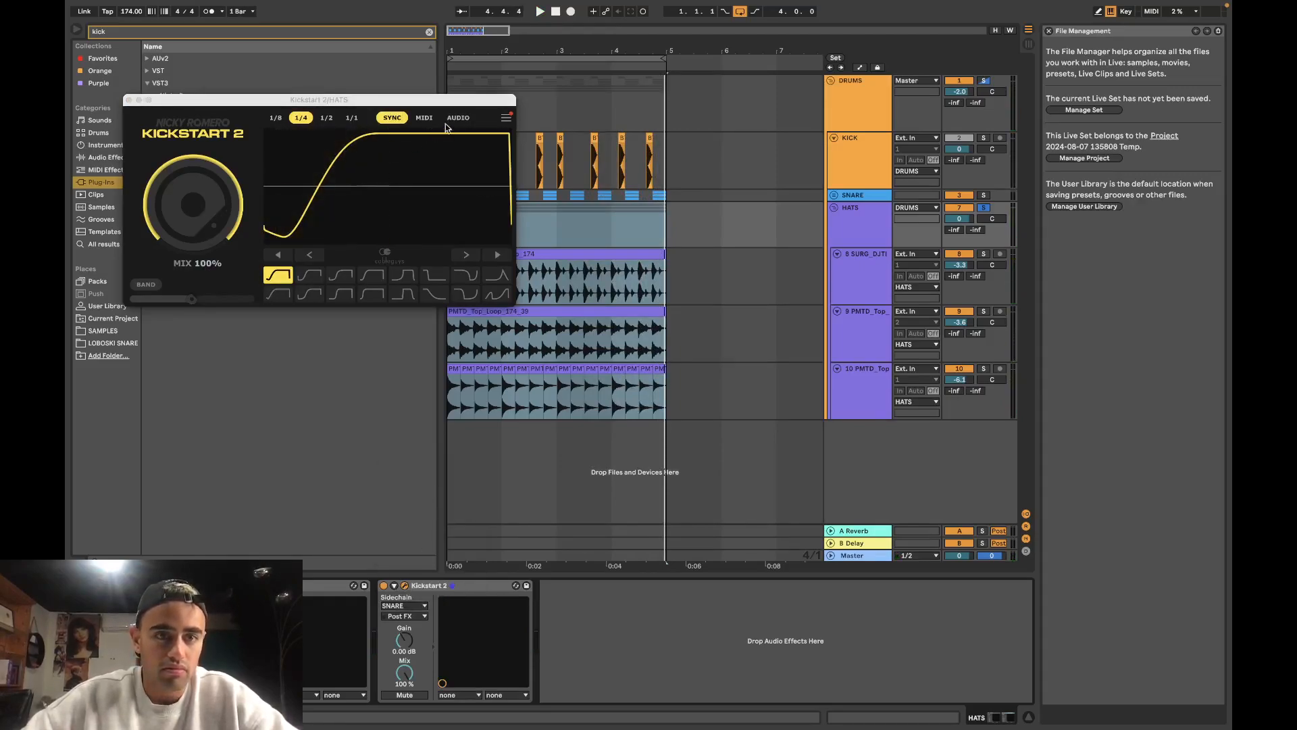
key(space)
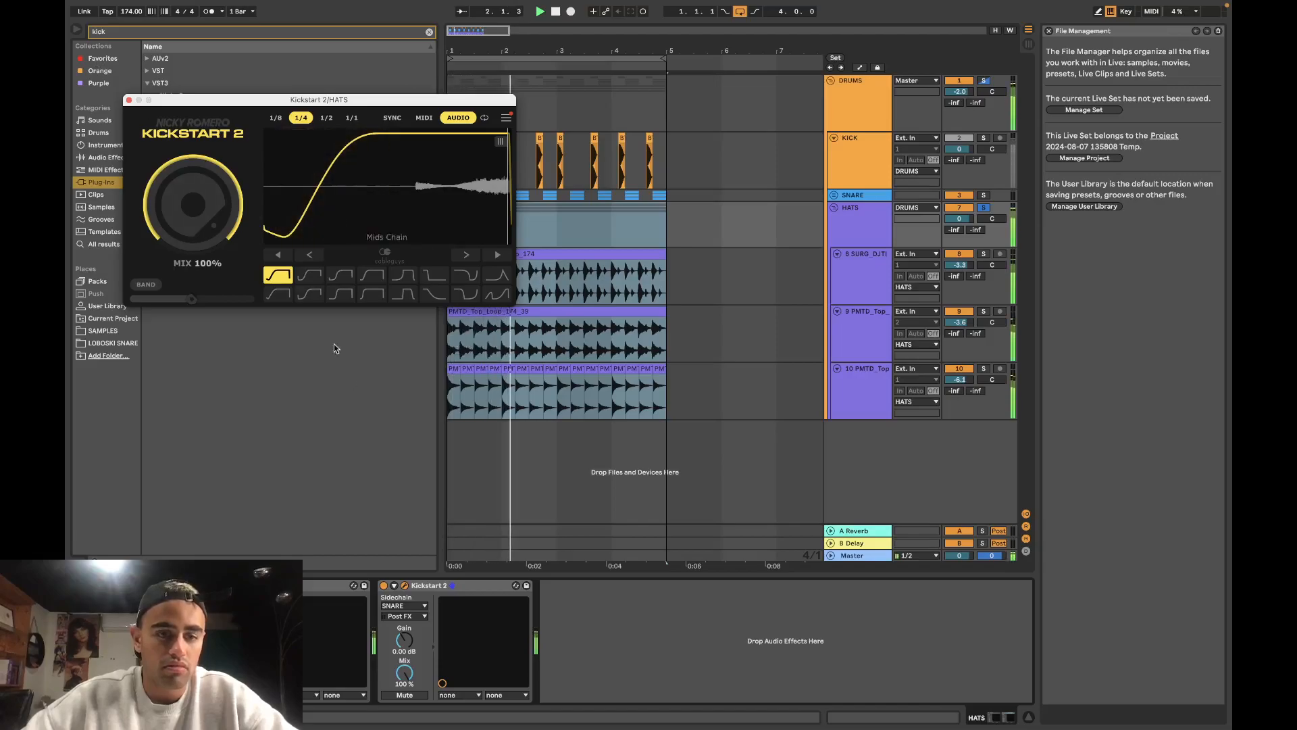
click(407, 606)
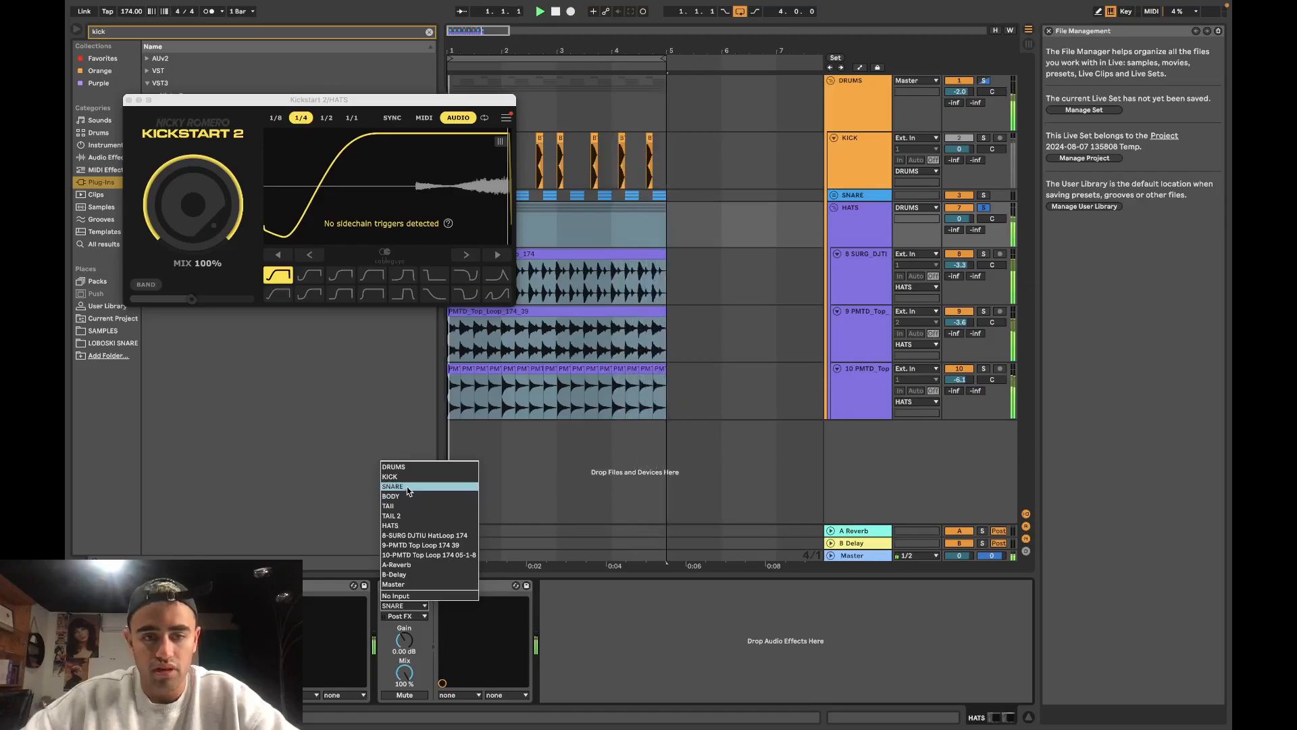
Step: Check the tracks inside the SNARE group, then set the second Kickstart 2's sidechain source on HATS to BODY
click(864, 197)
click(864, 196)
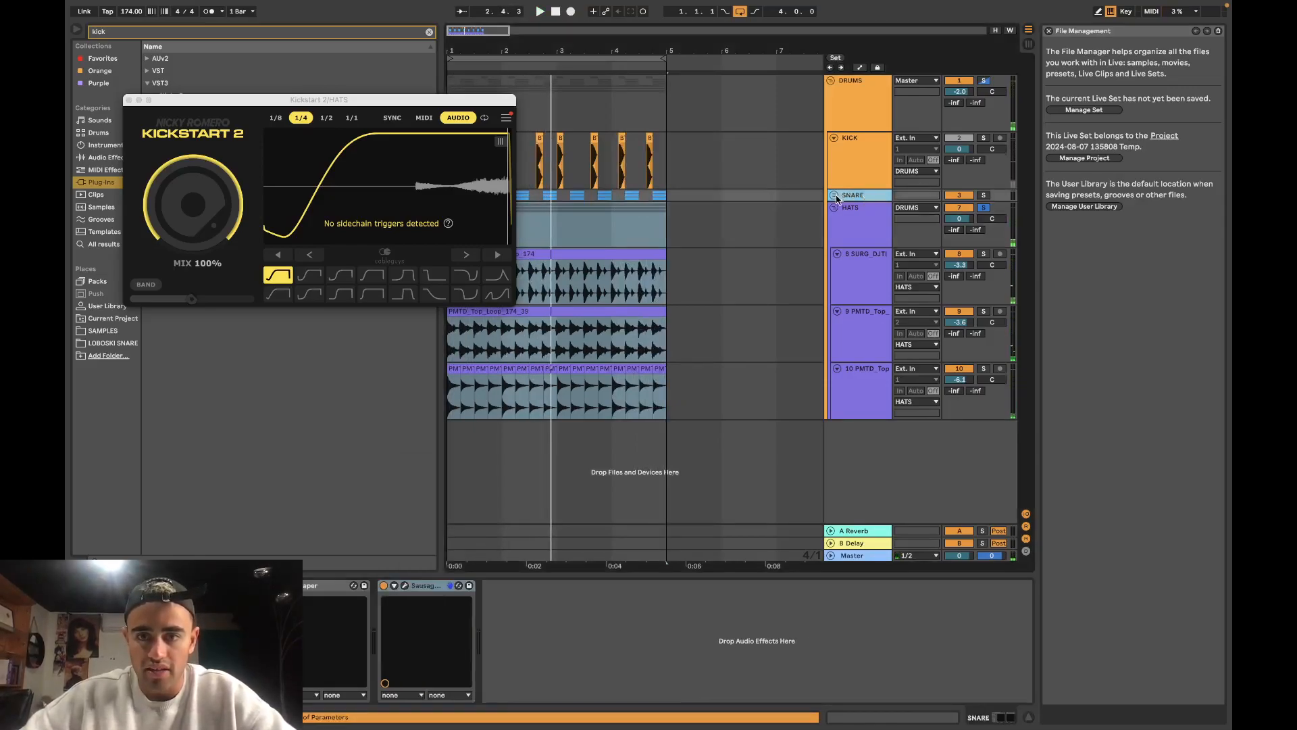
click(833, 195)
click(861, 268)
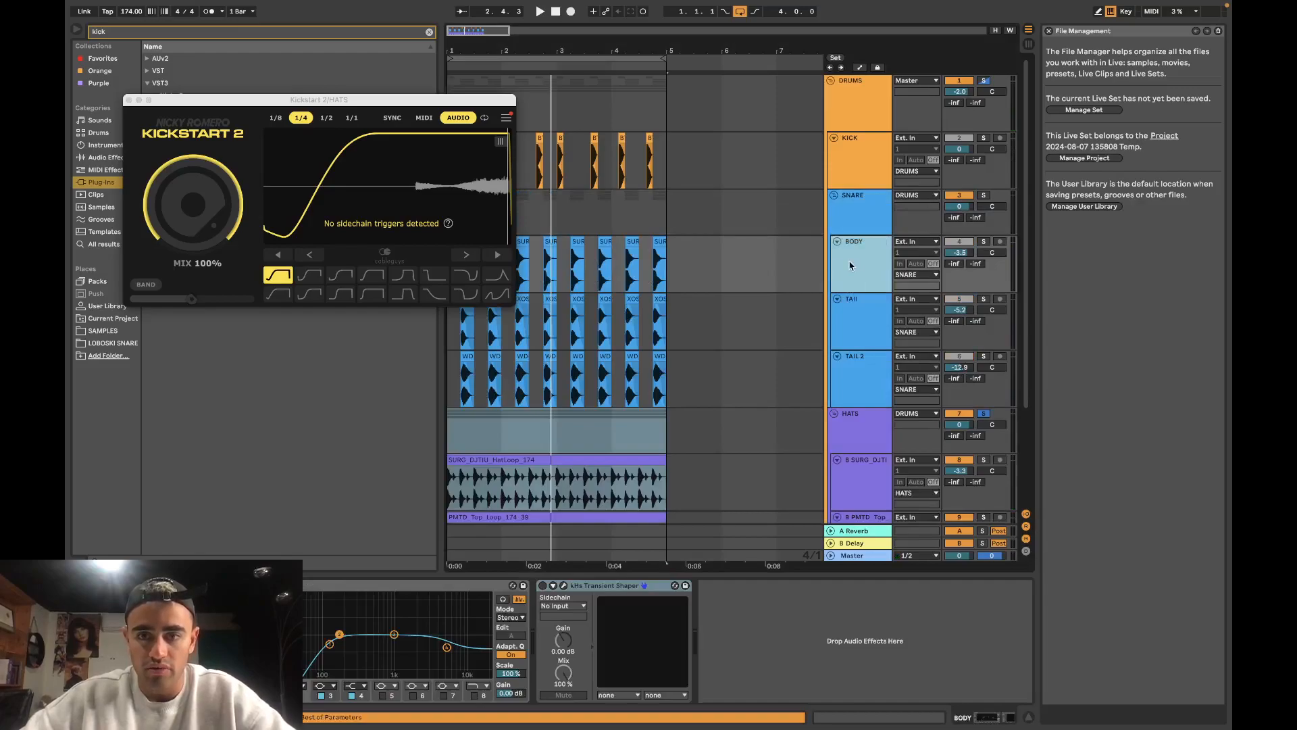
click(832, 194)
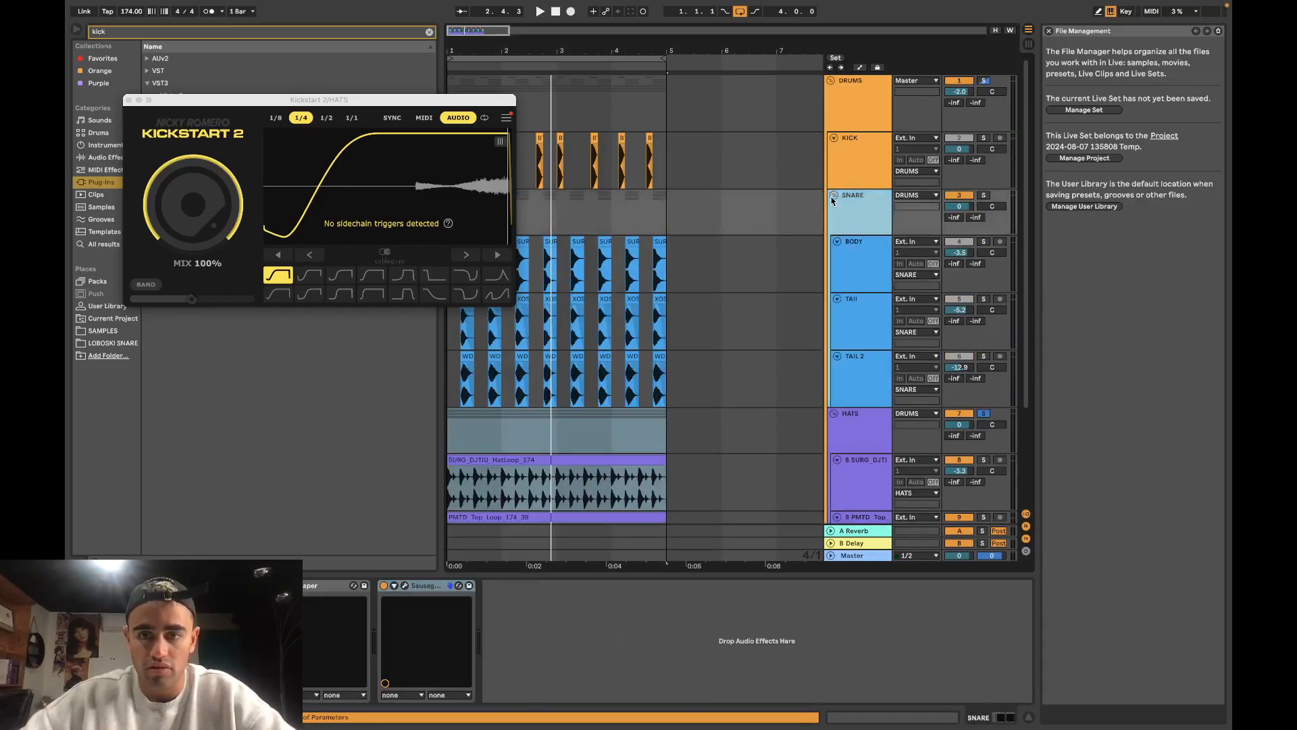
click(833, 196)
click(869, 248)
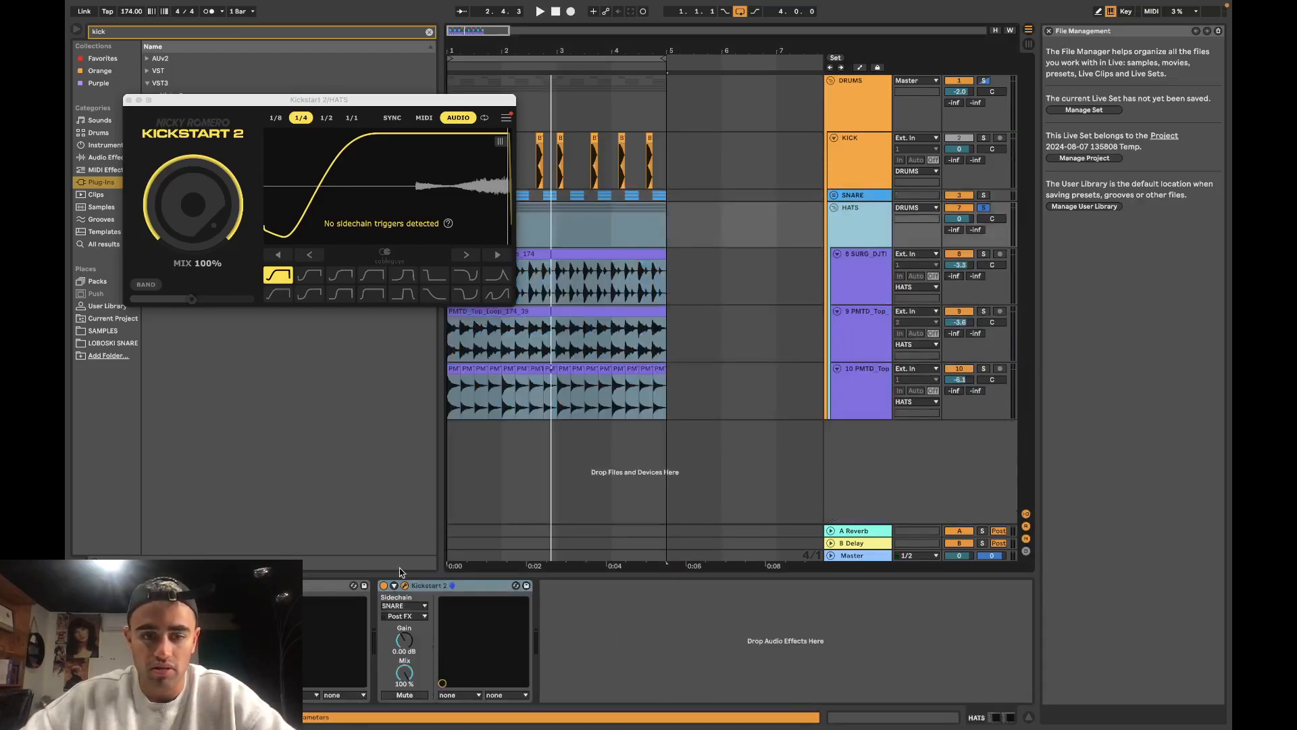
click(415, 605)
click(415, 496)
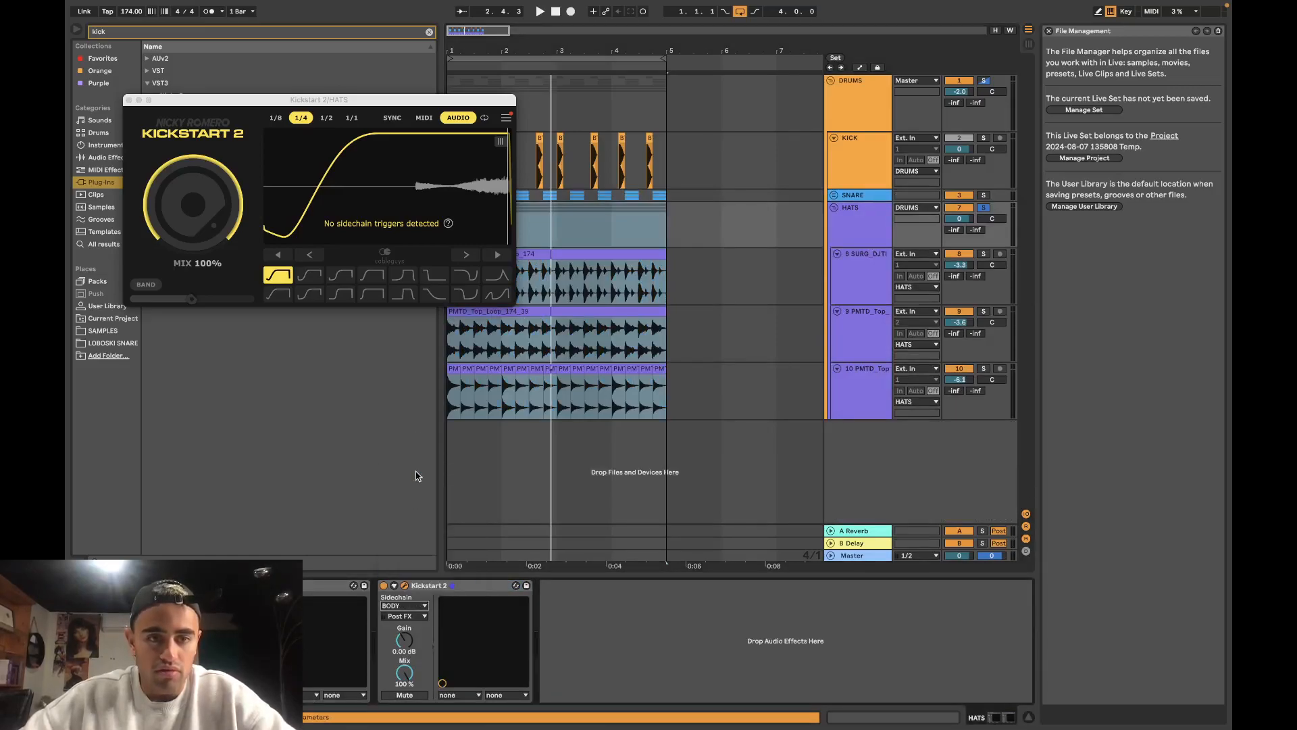
Step: While the loop plays, shorten the second Kickstart 2's ducking curve and set its mix to 37%
key(space)
drag(338, 200, 302, 202)
drag(193, 204, 194, 215)
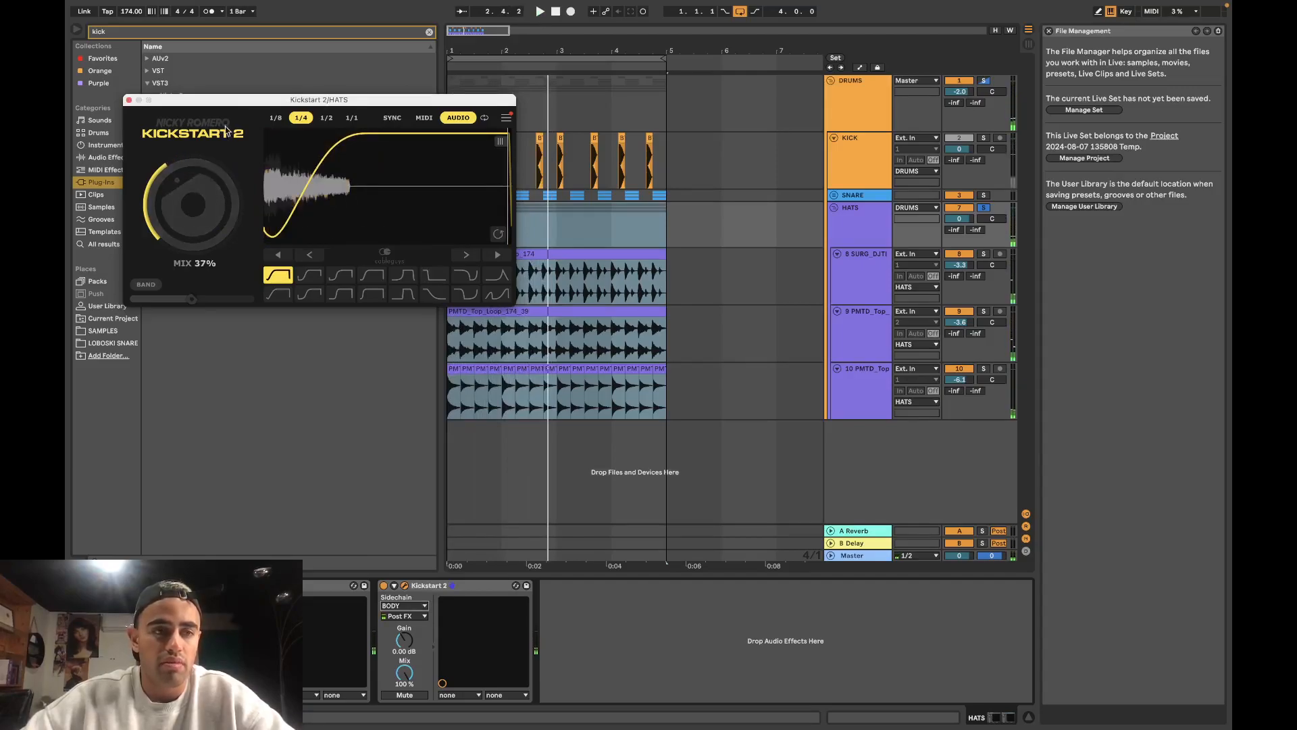
Step: With both Kickstart 2 windows side by side, set the second's mix to 40% and the first's to 47% with a shortened curve
drag(226, 105, 656, 94)
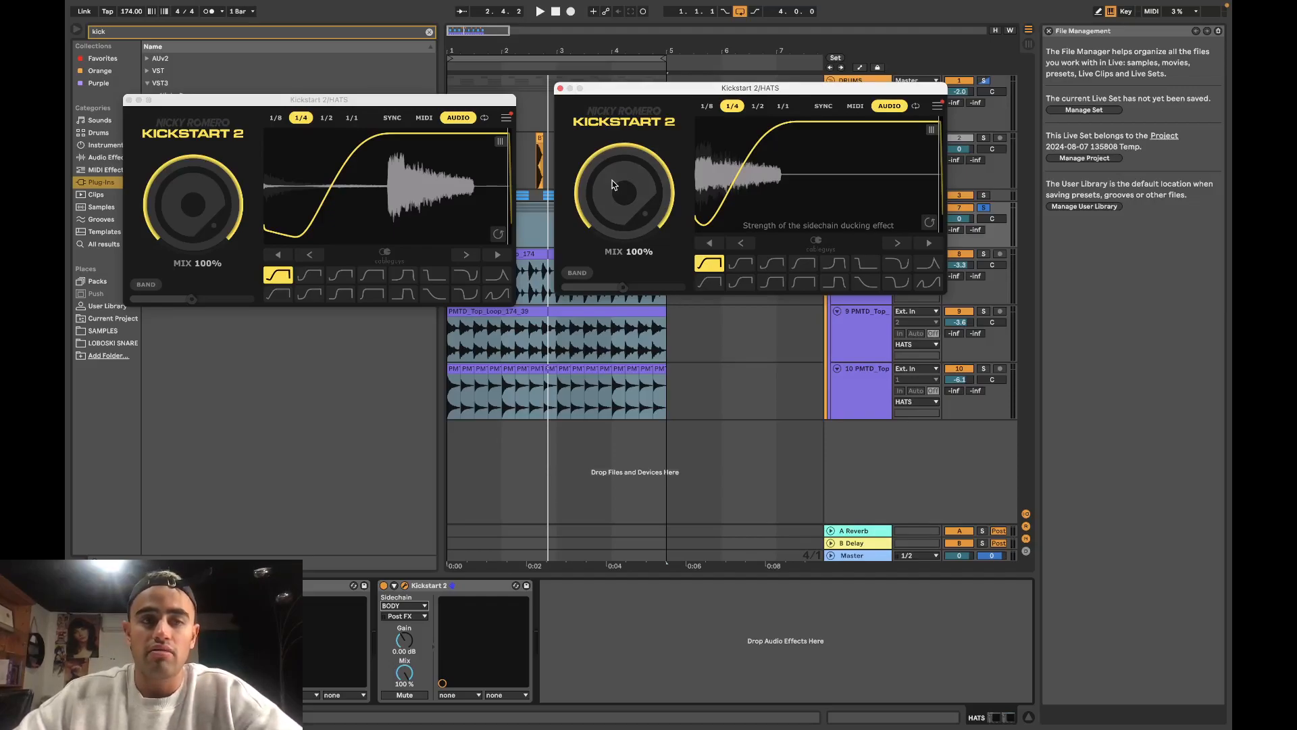
drag(614, 185, 614, 217)
key(space)
mouse_move(193, 203)
mouse_down()
mouse_move(216, 210)
mouse_move(216, 191)
mouse_move(216, 206)
mouse_up()
drag(399, 196, 376, 195)
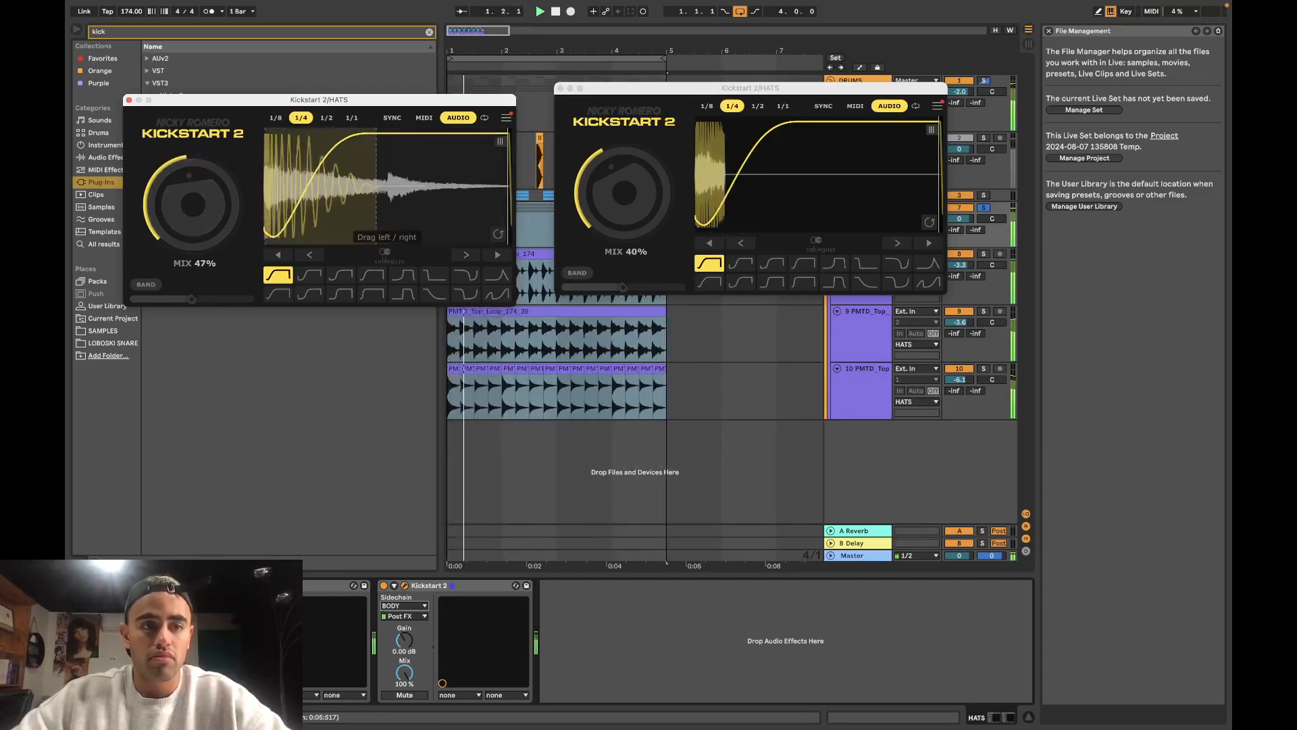
click(732, 184)
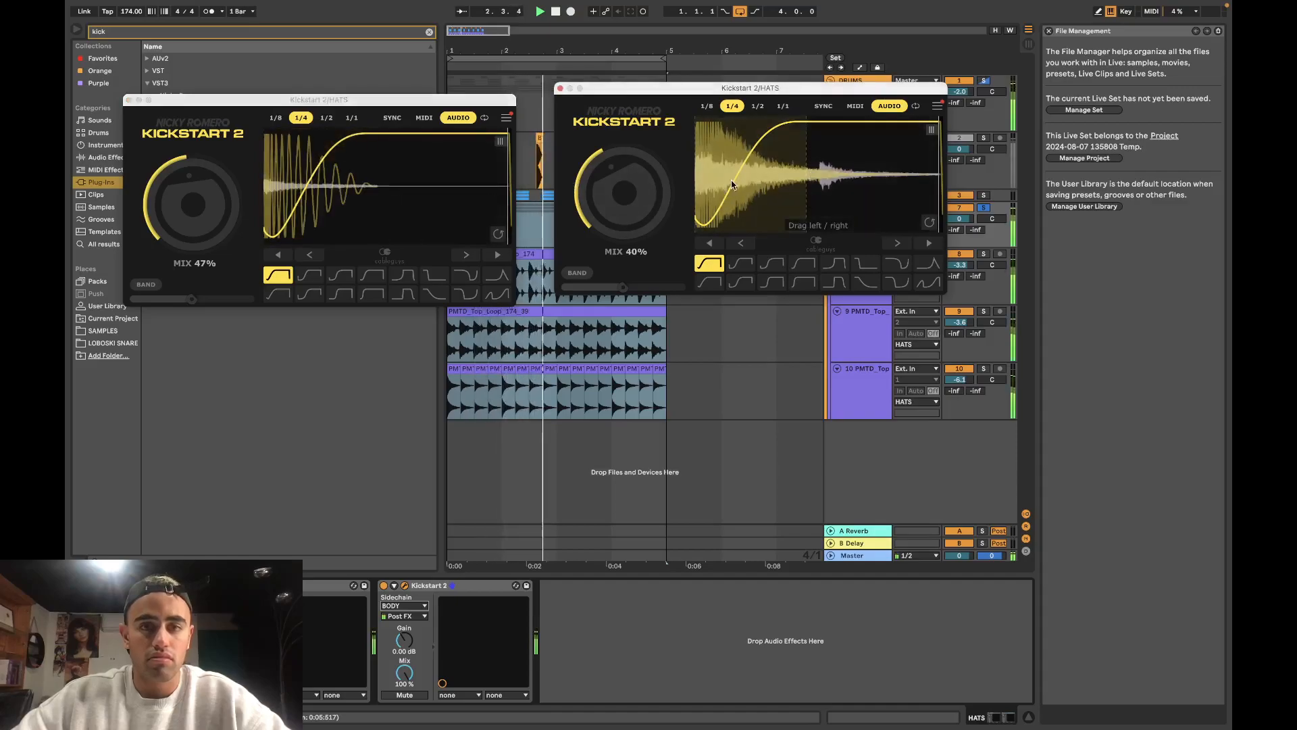
Step: Compare the hats with both Kickstart 2 devices bypassed and active while playing the loop
click(424, 584)
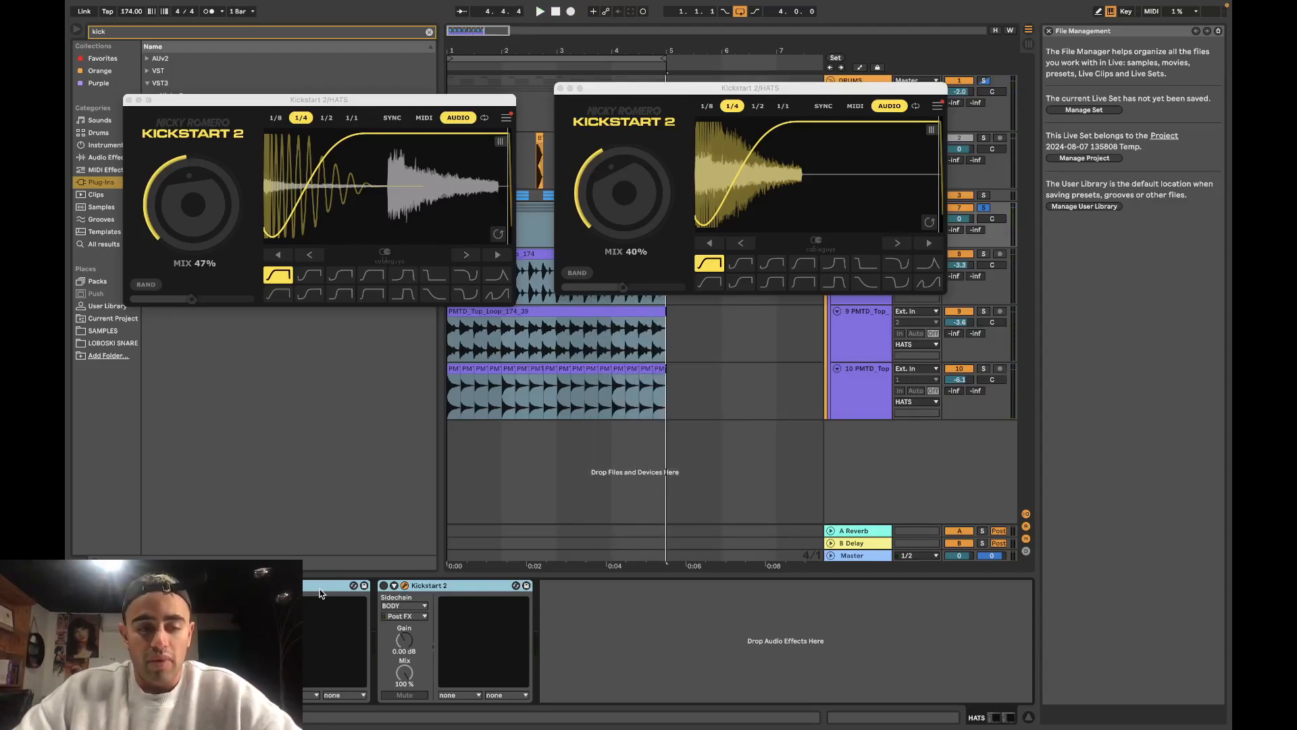
key(0)
key(space)
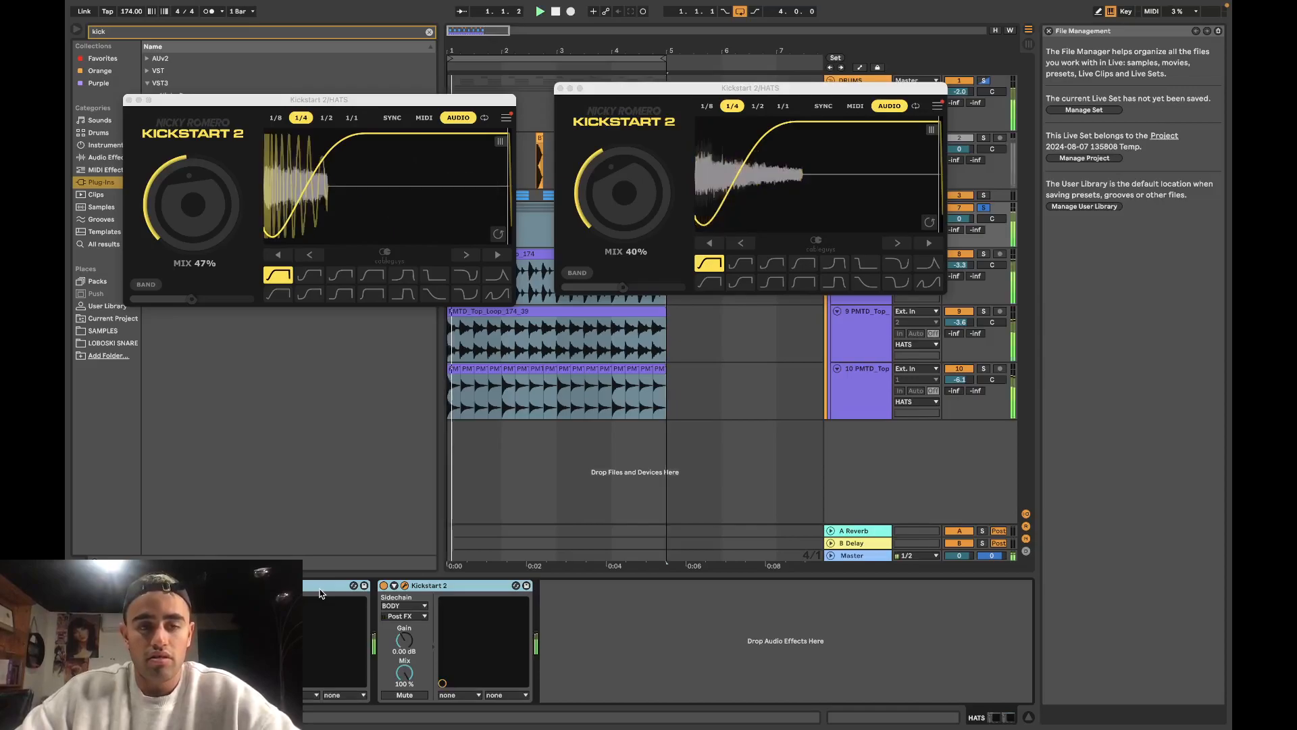
Step: Fine-tune the Kickstart 2 mixes to 39% on the KICK-triggered one and 35% on the BODY-triggered one
click(204, 190)
drag(192, 197, 195, 209)
click(624, 194)
drag(643, 215, 643, 225)
drag(193, 217, 193, 222)
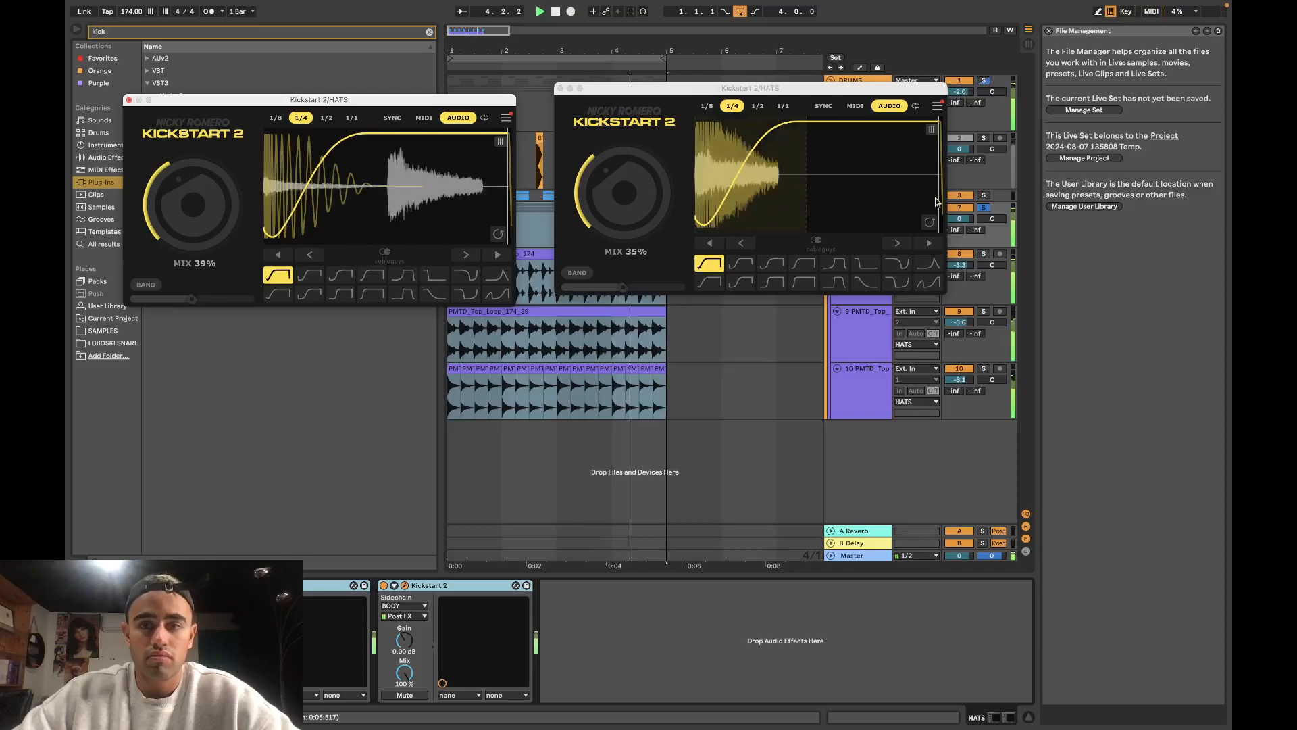
Step: Unsolo the HATS group and close both Kickstart 2 windows while the full beat plays
click(983, 207)
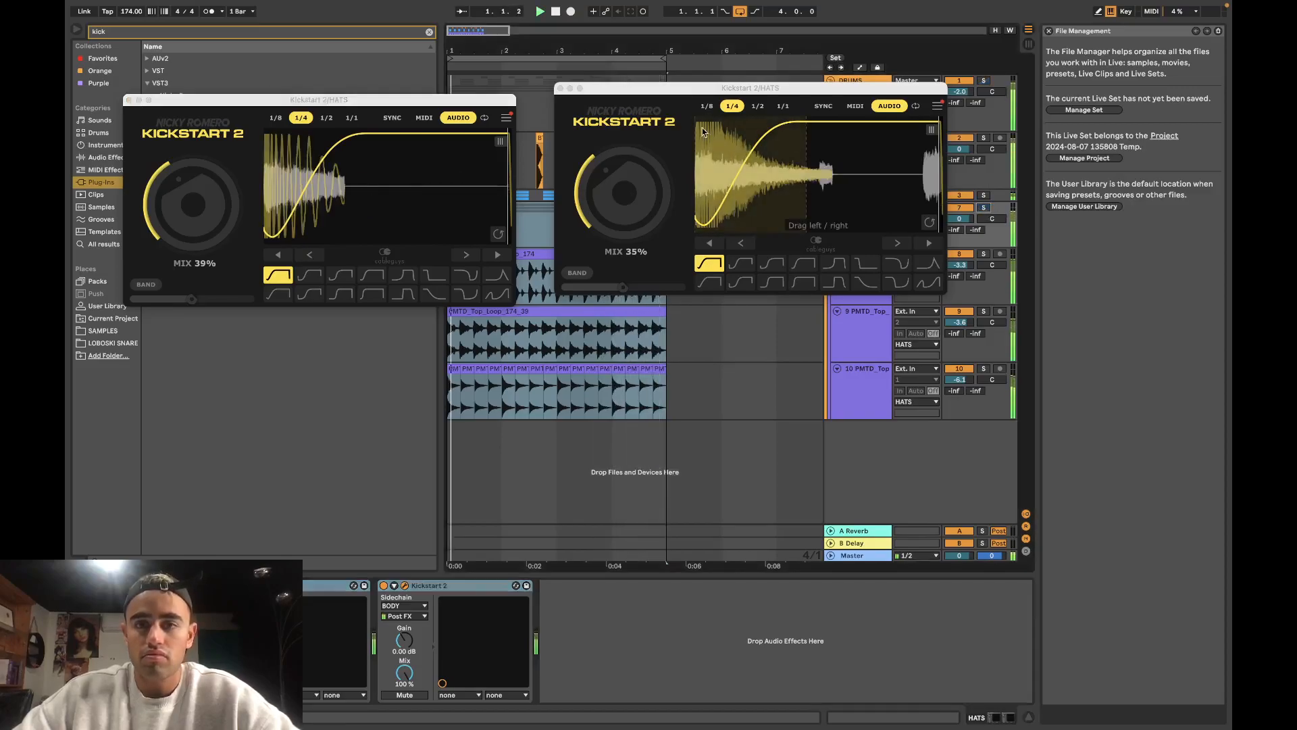
click(560, 88)
click(129, 100)
click(622, 220)
key(Tab)
key(Tab)
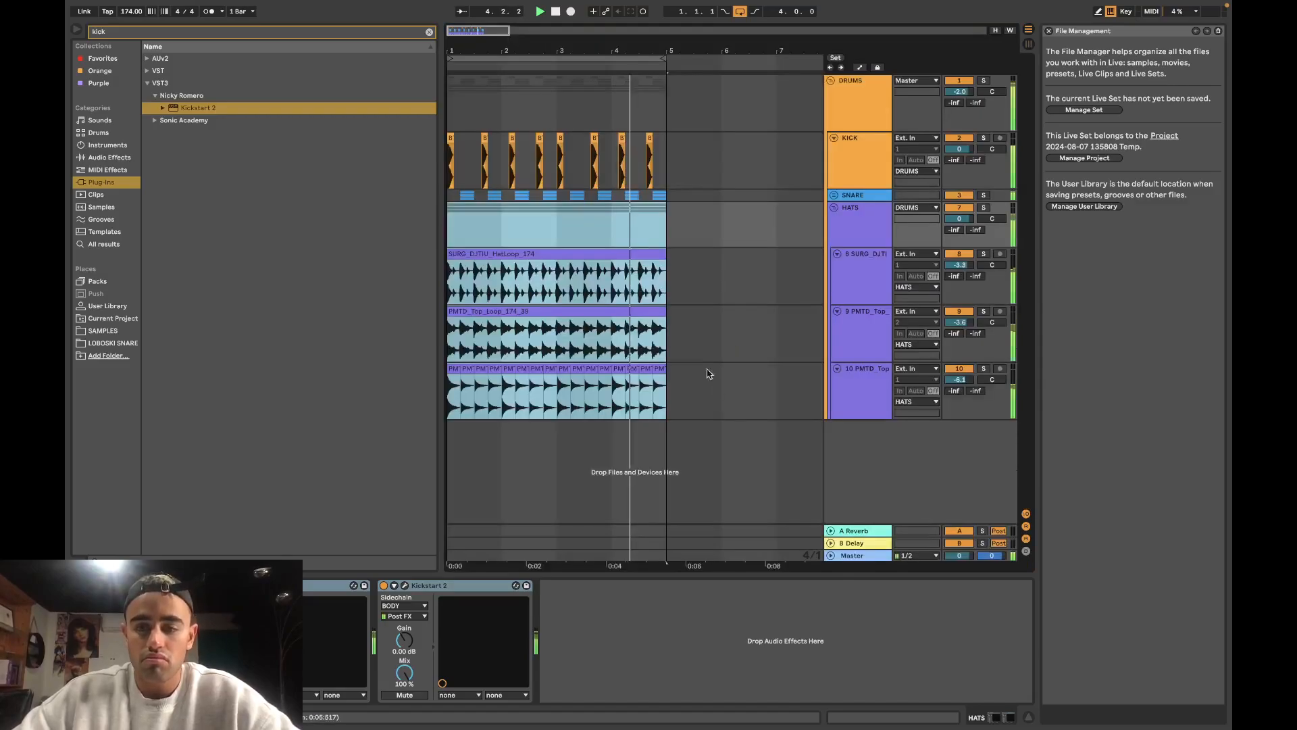
Step: Search the plug-ins for "visio" and add Excite Audio's VISION 4X to the Master track
click(844, 518)
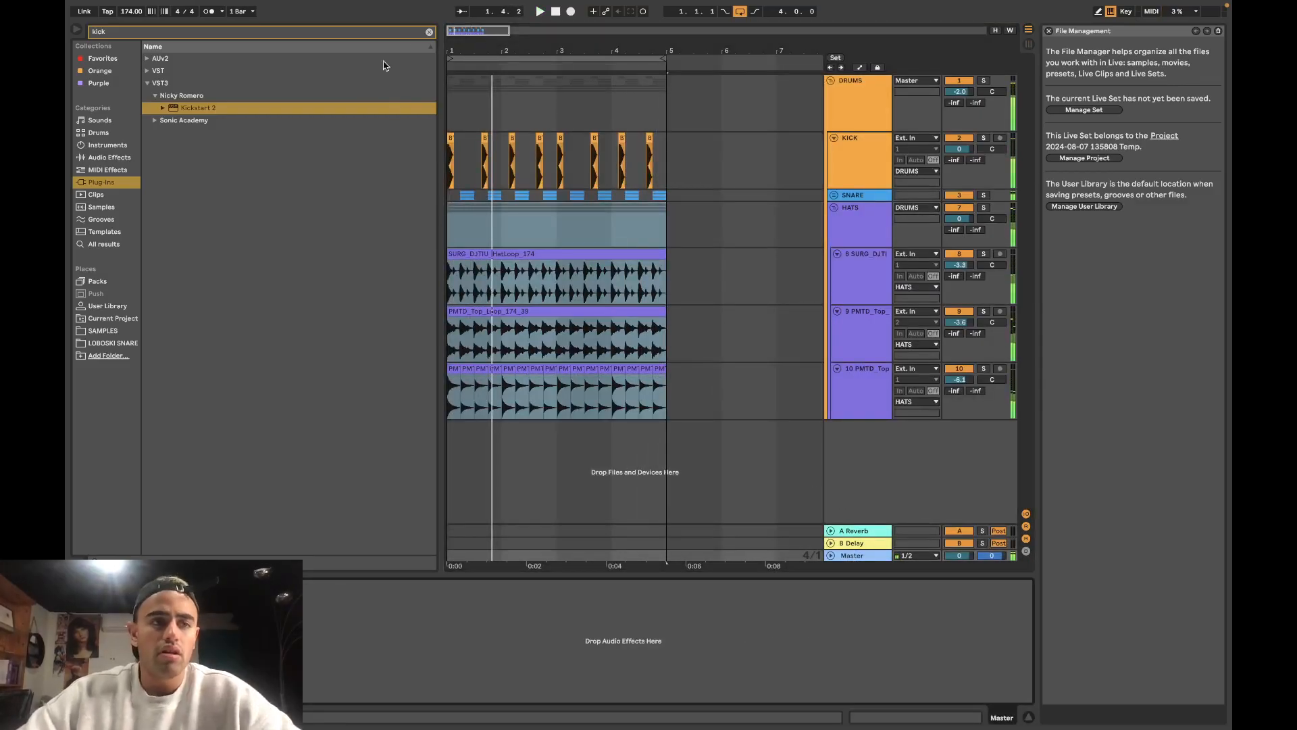
click(429, 32)
click(870, 558)
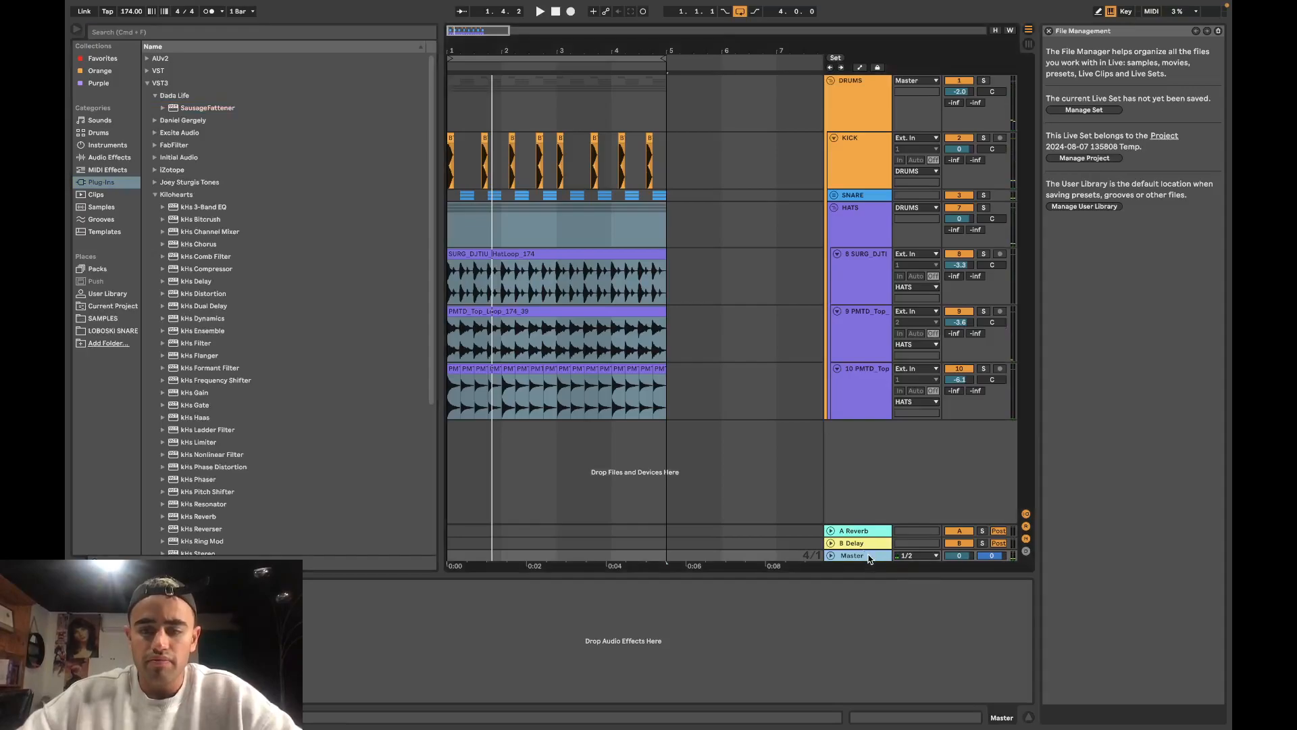
click(329, 35)
text(visio)
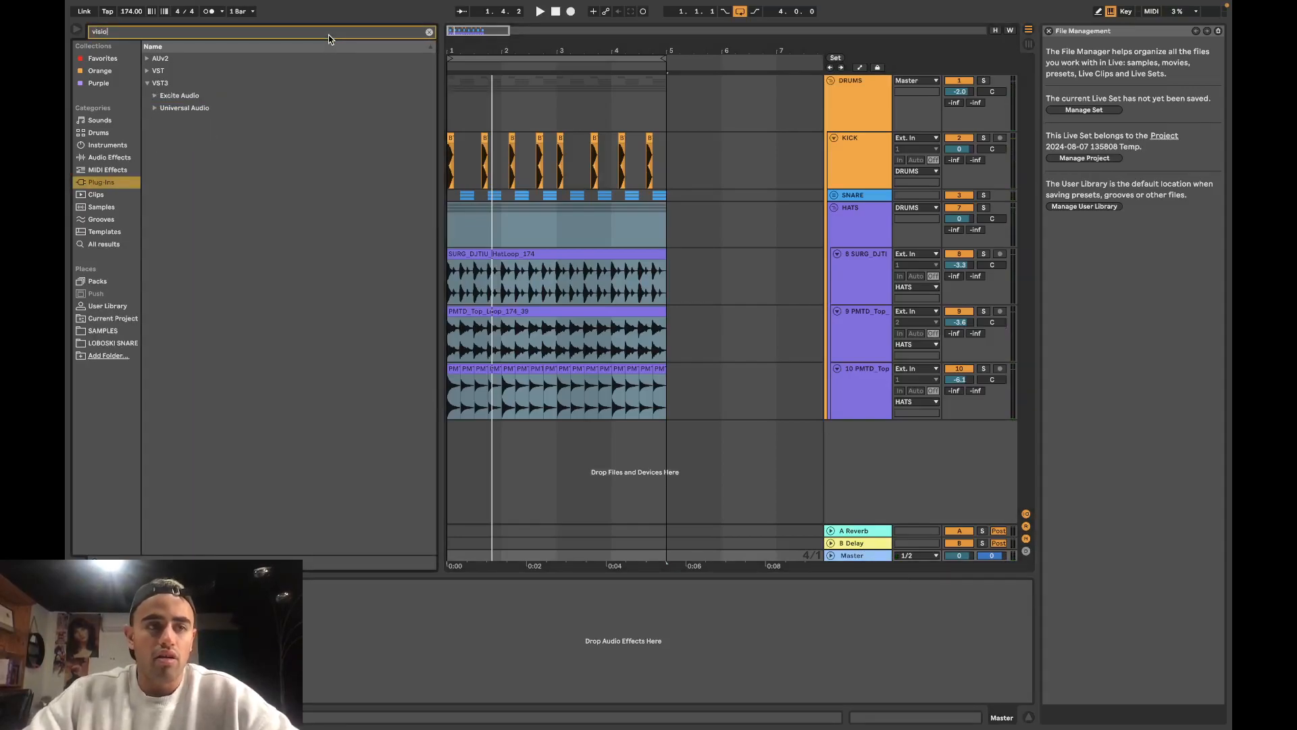
click(155, 96)
click(195, 109)
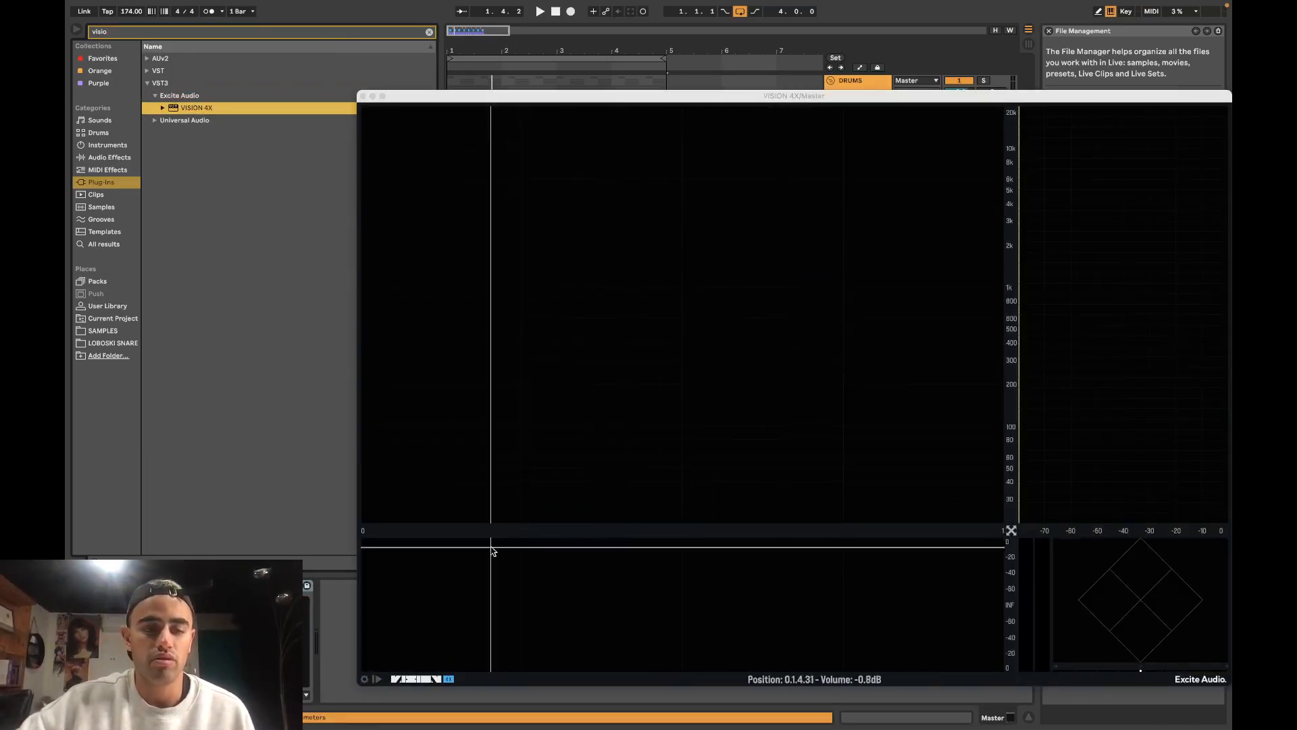
Step: Look over the VISION 4X settings, then play the loop and examine the drums in the spectrogram
click(363, 679)
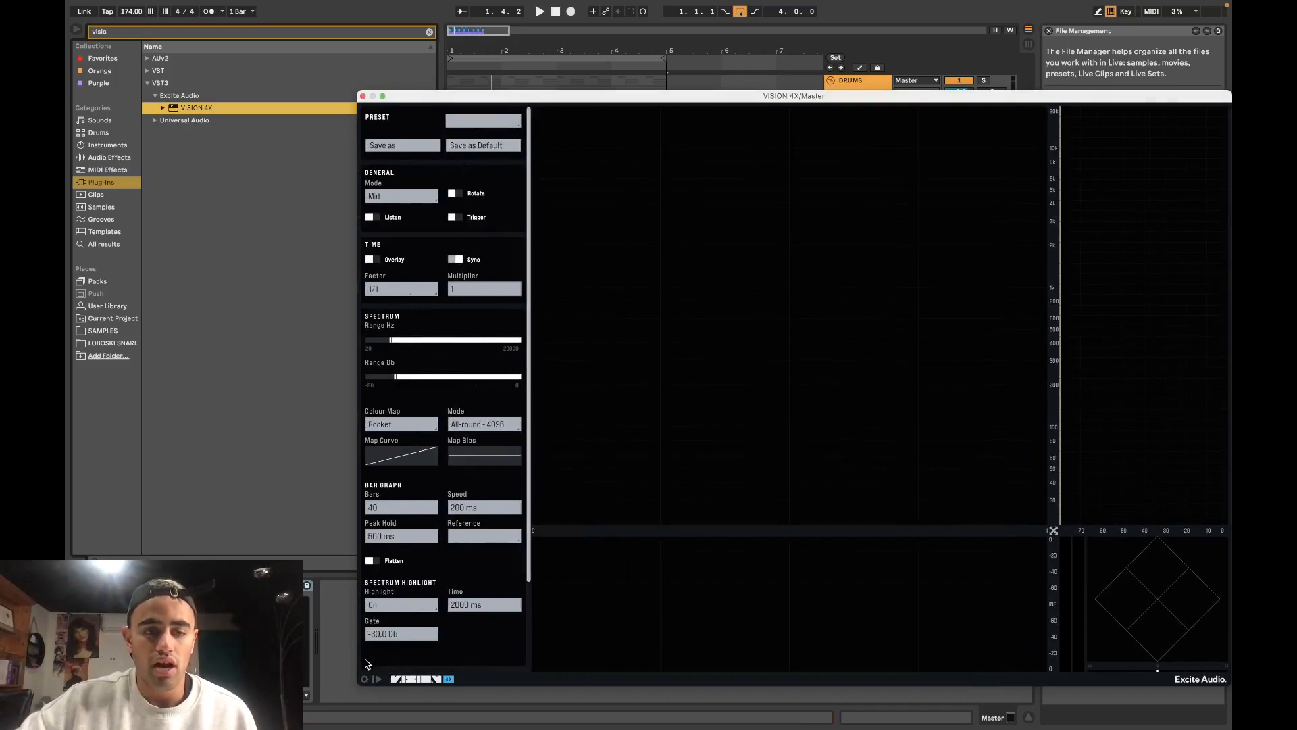
click(363, 679)
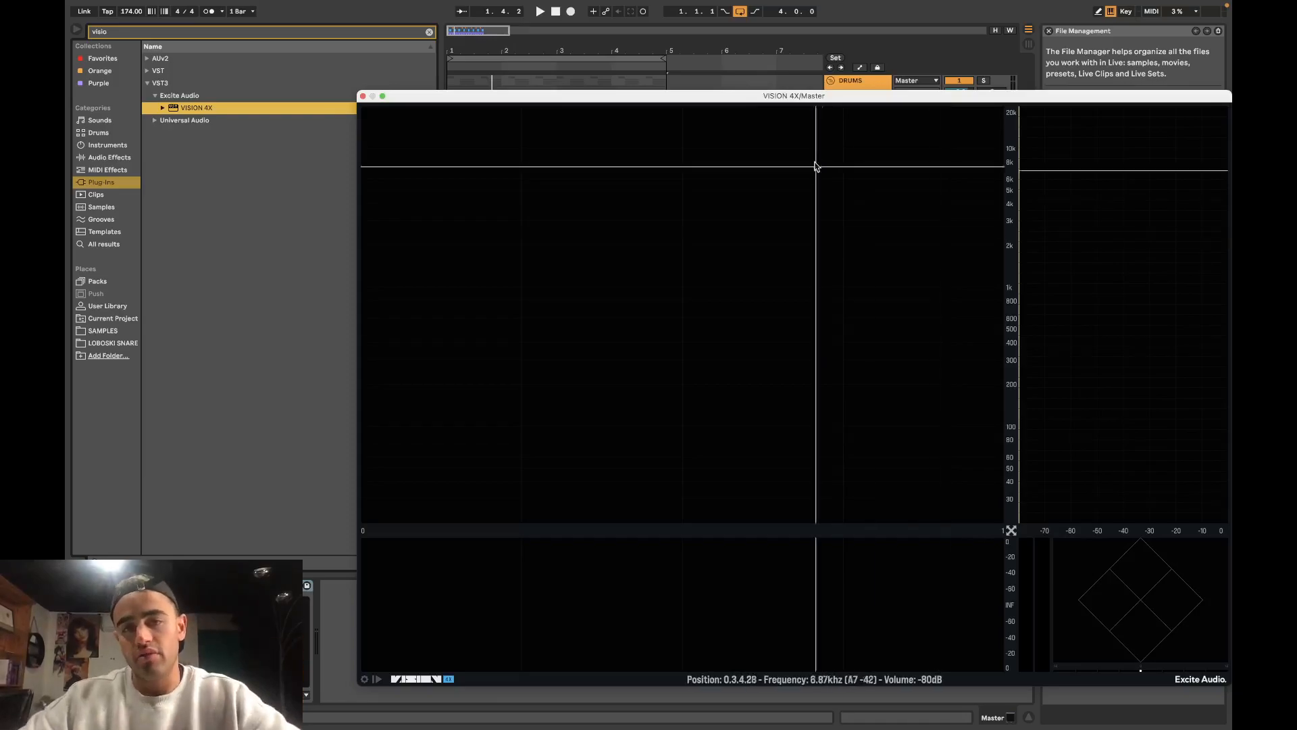
drag(804, 98, 721, 91)
key(space)
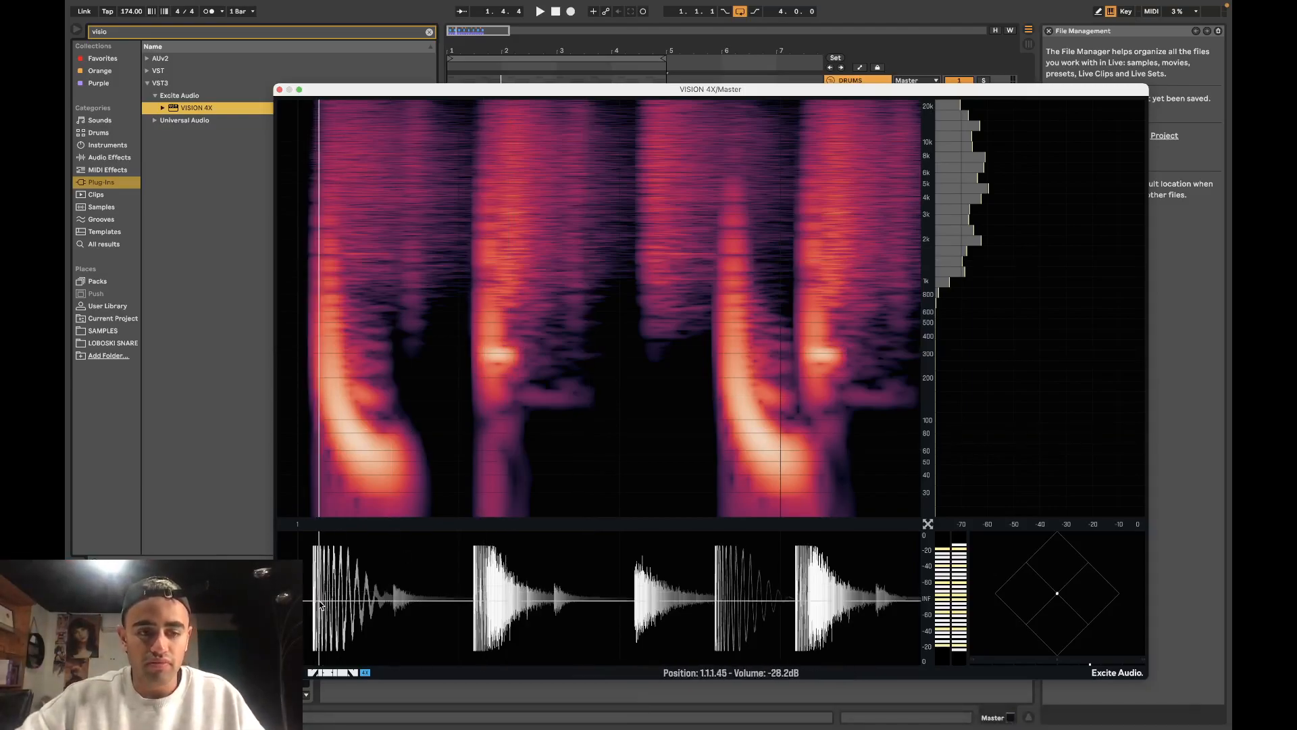
Step: Rotate the VISION 4X analysers by 90 degrees and set the bar graph's reference curve to D&B Hard
click(290, 673)
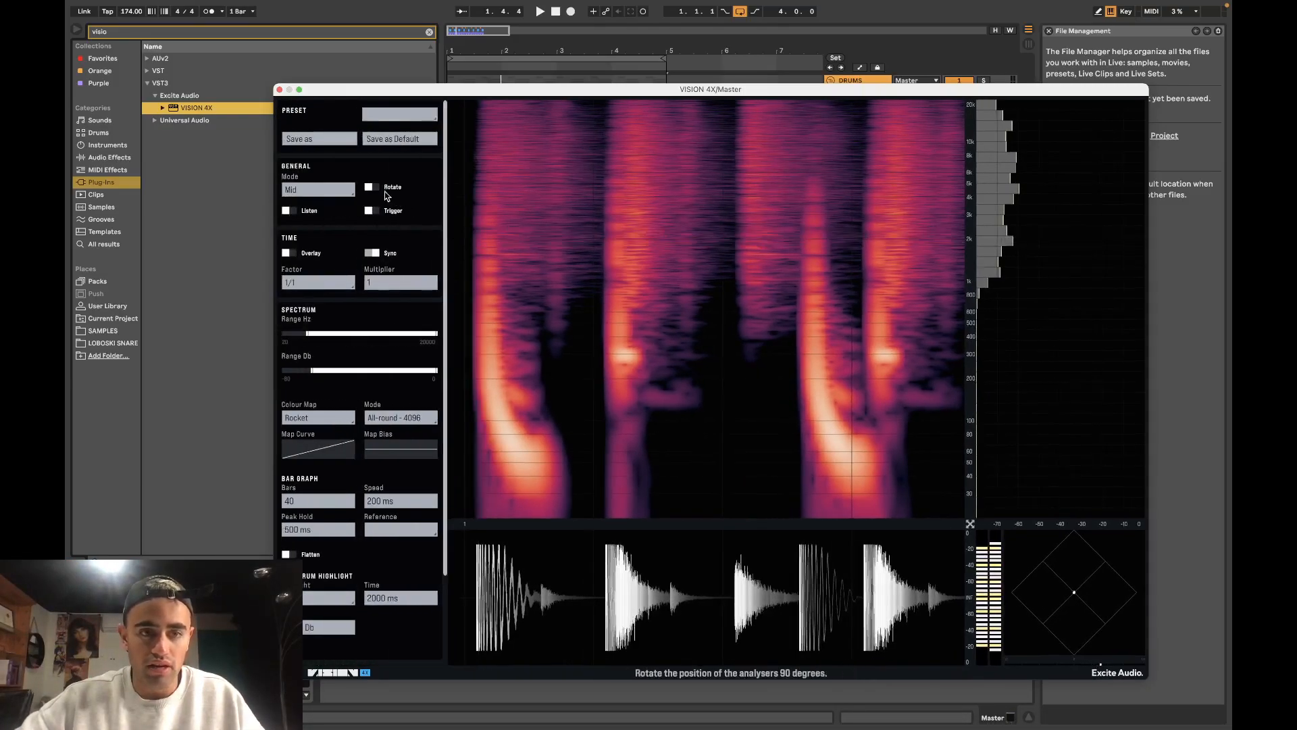
click(369, 187)
key(space)
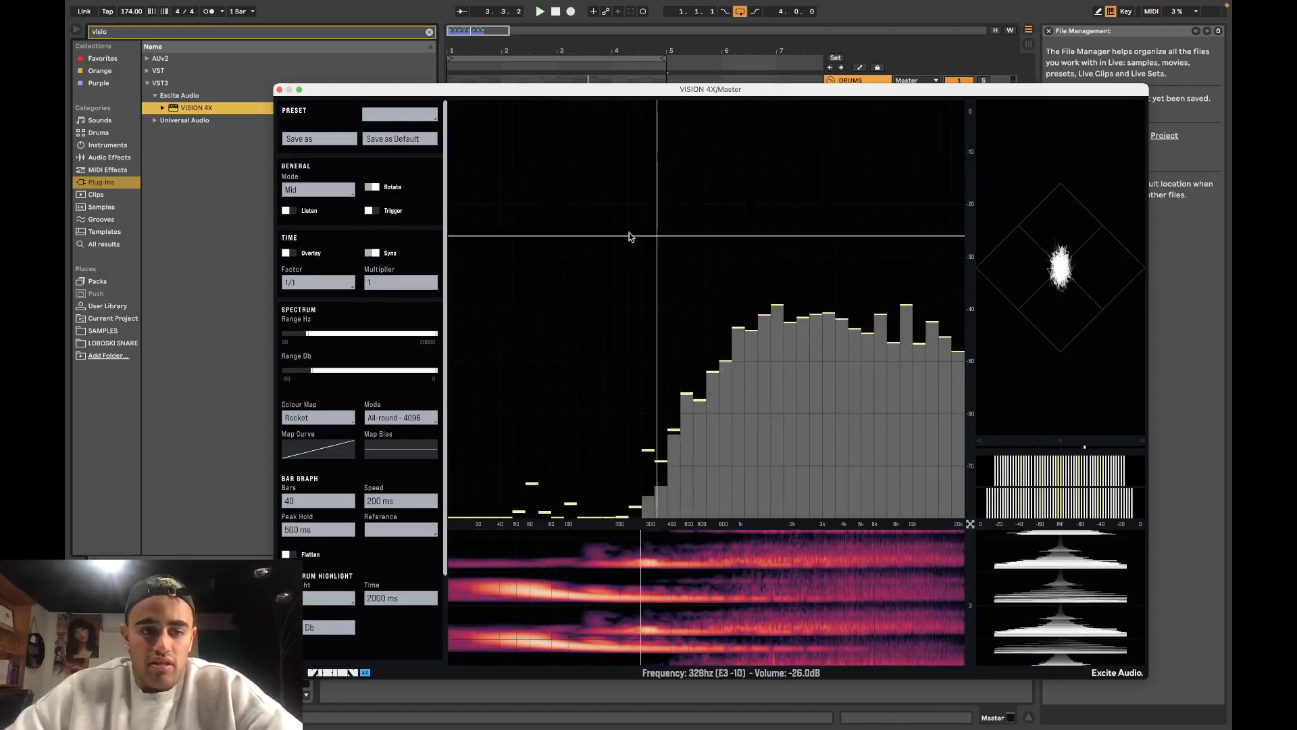
click(404, 530)
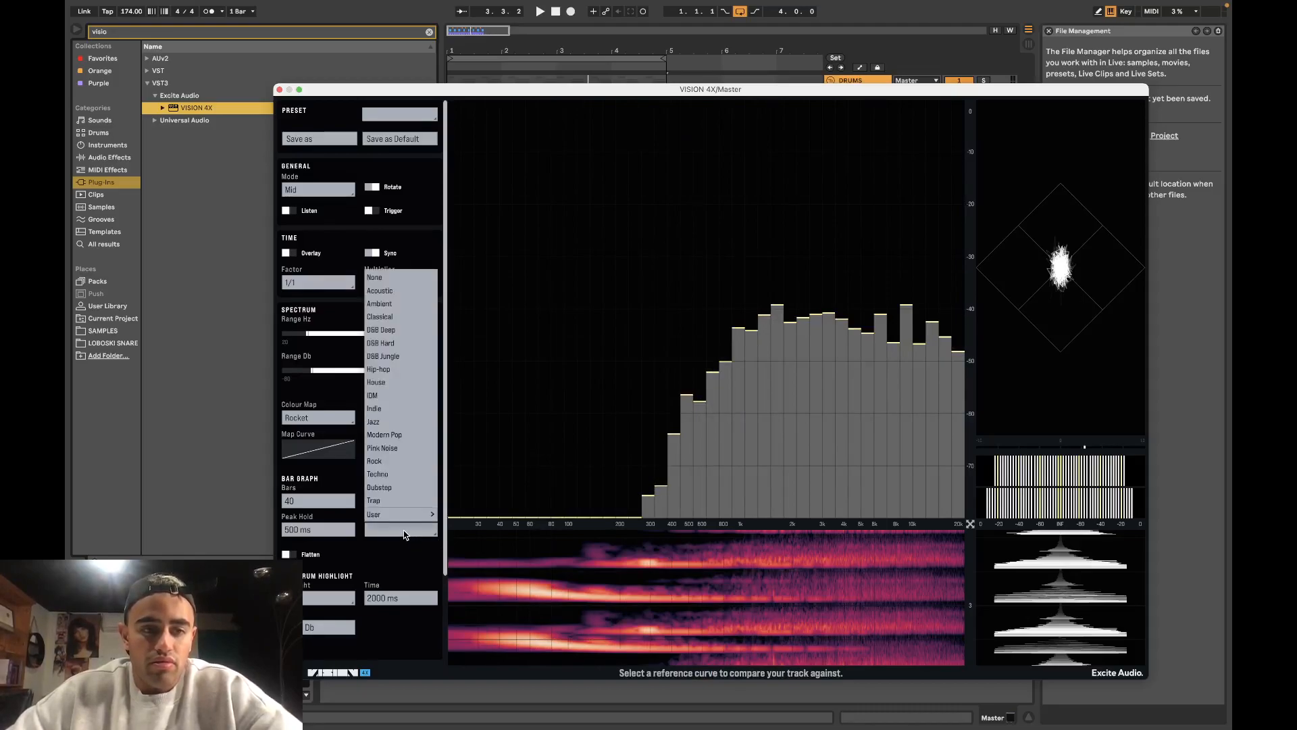
click(383, 344)
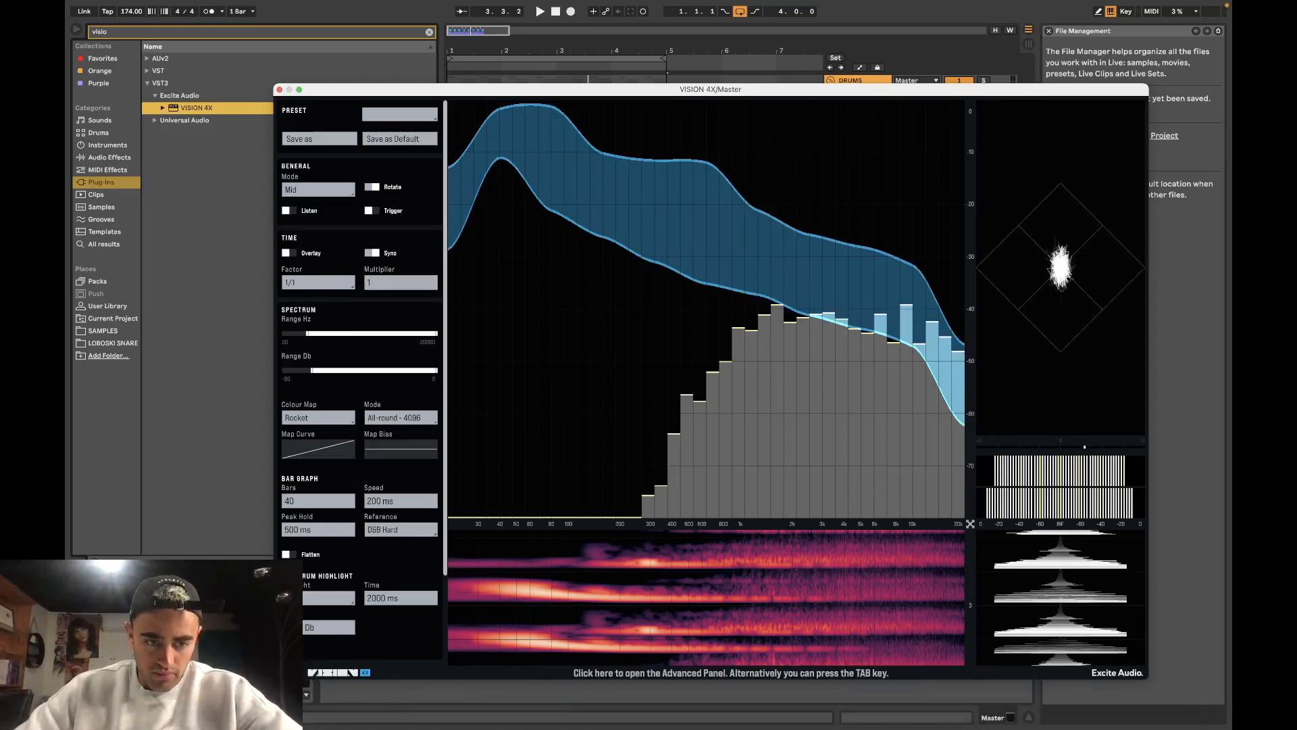
Step: Hide the VISION 4X settings, enlarge the bar graph to fill its window, and shrink the window beside the tracks during playback
key(Tab)
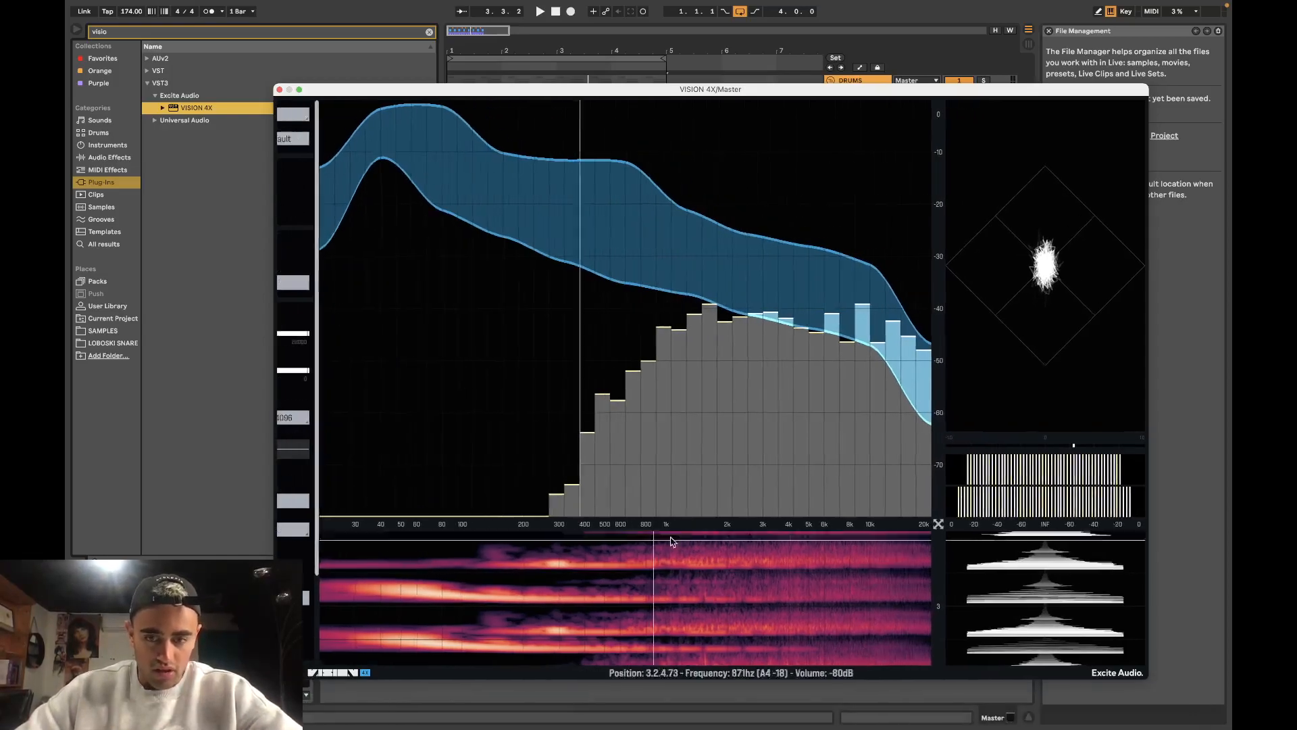
drag(926, 526, 1124, 665)
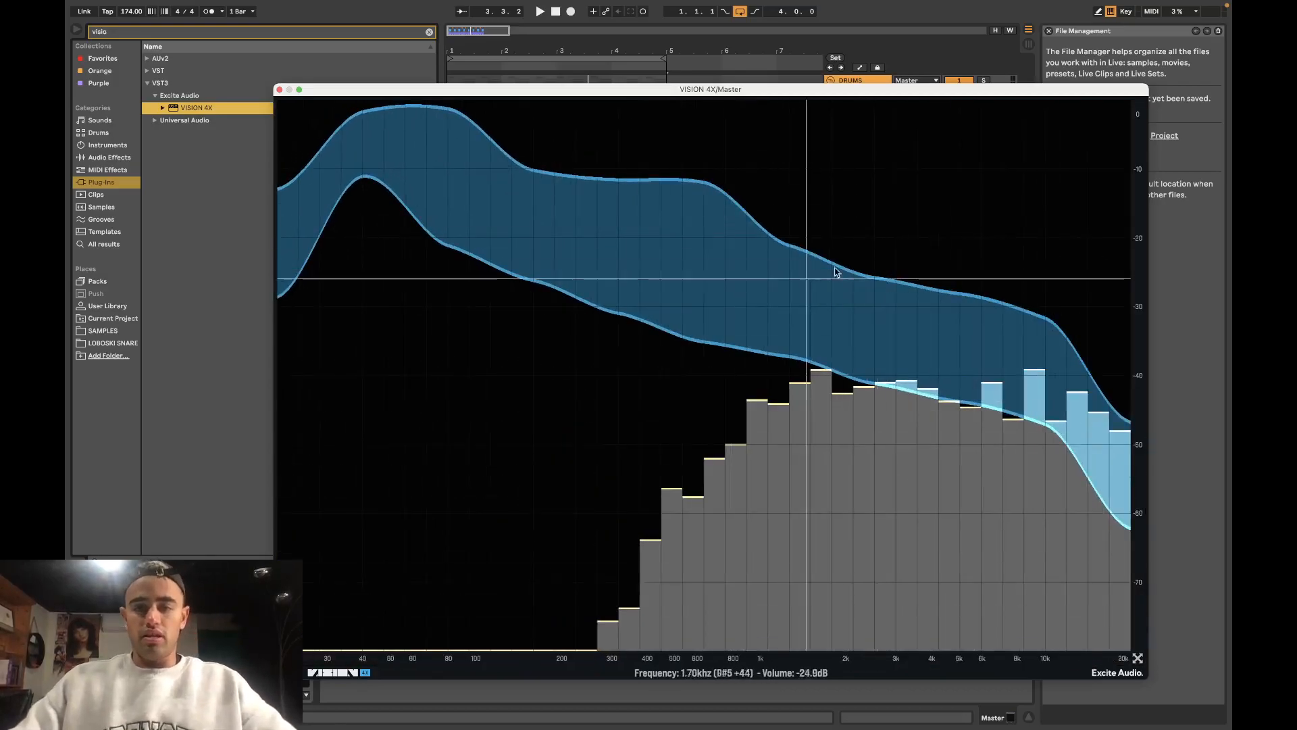
key(space)
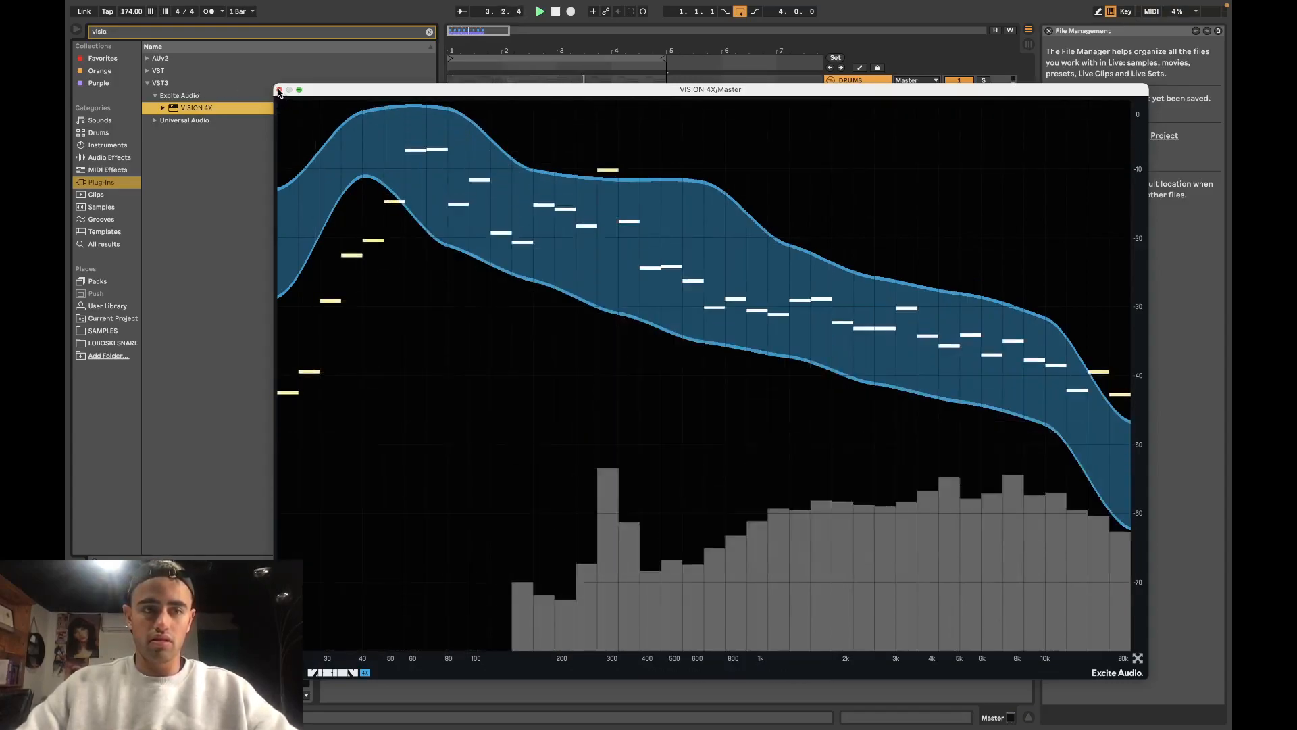
drag(425, 93, 249, 15)
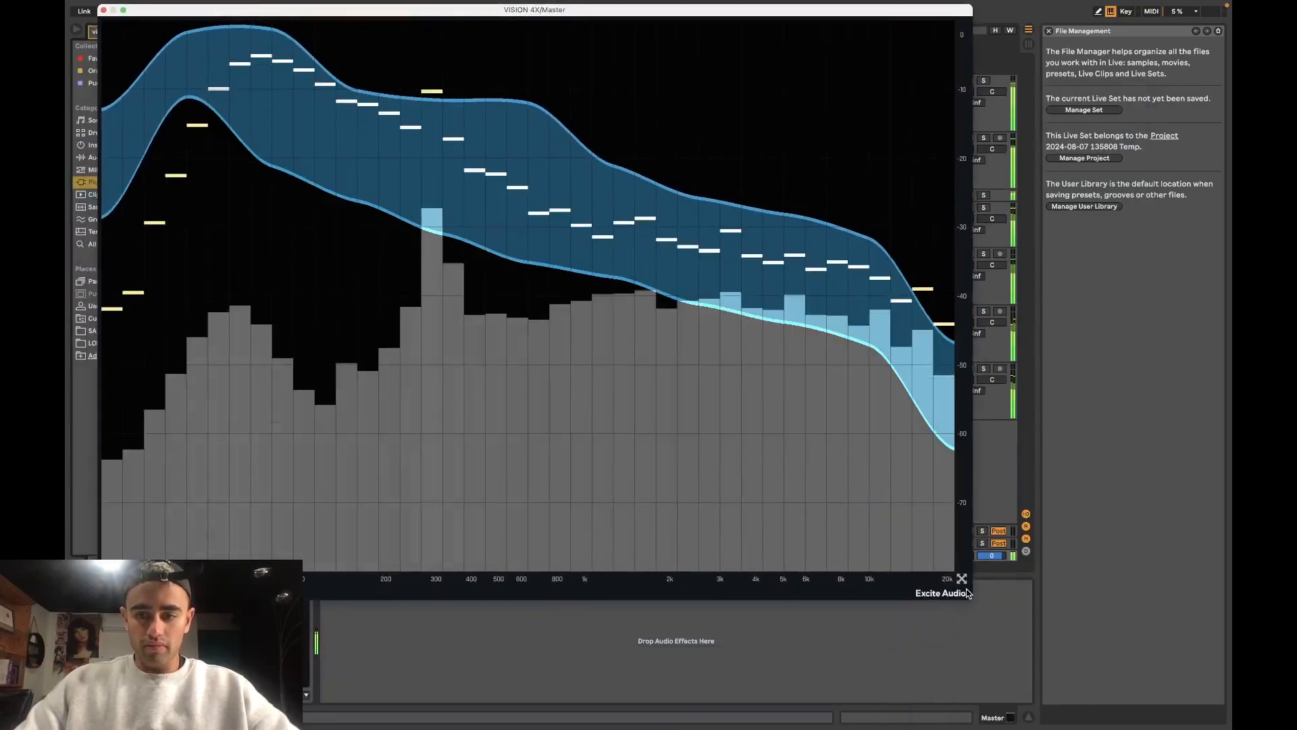
click(961, 579)
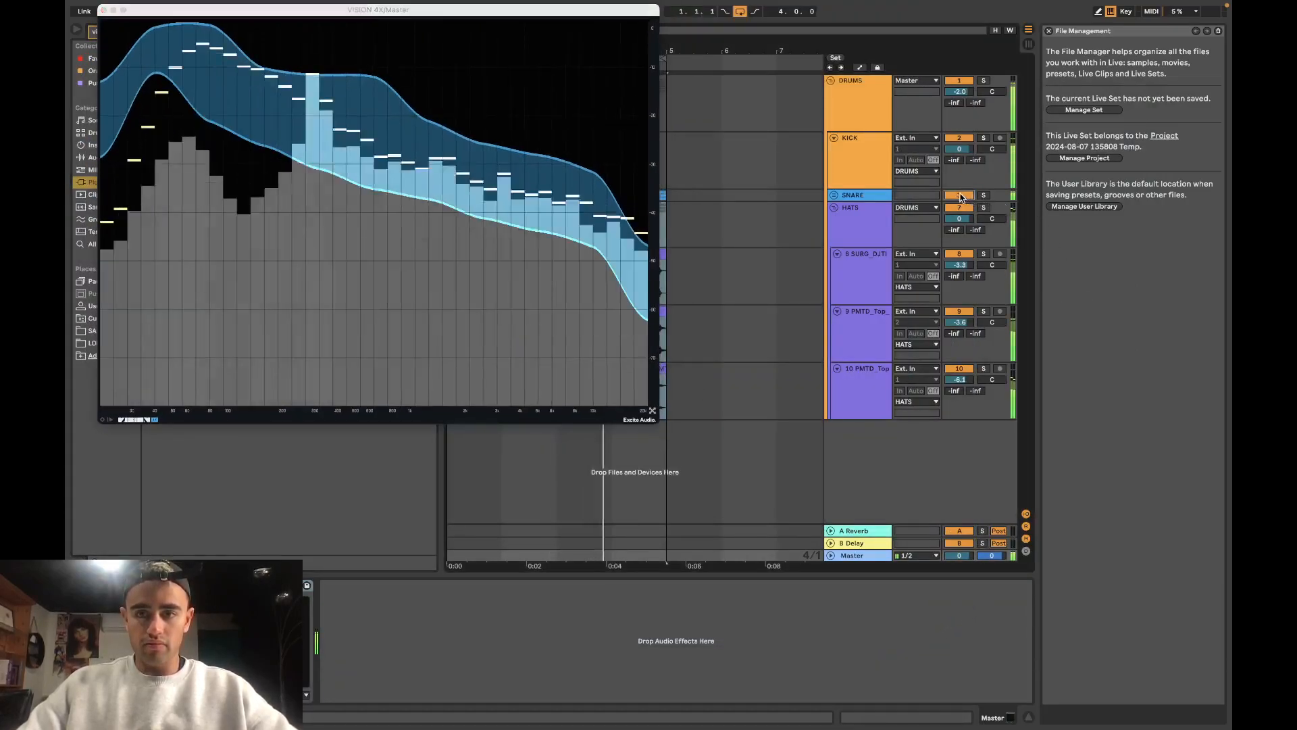
Step: Mute the SNARE group and solo HATS to examine the hats' spectrum against the reference curve
click(960, 195)
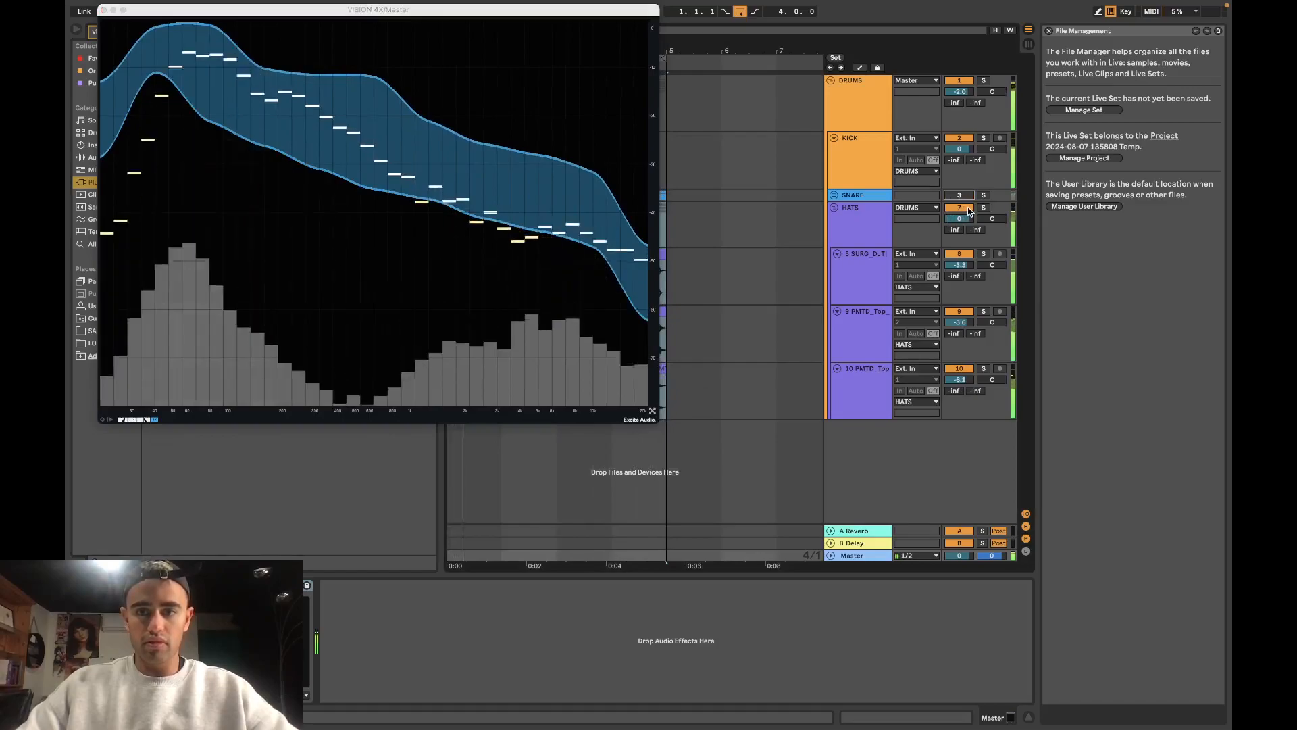
click(960, 196)
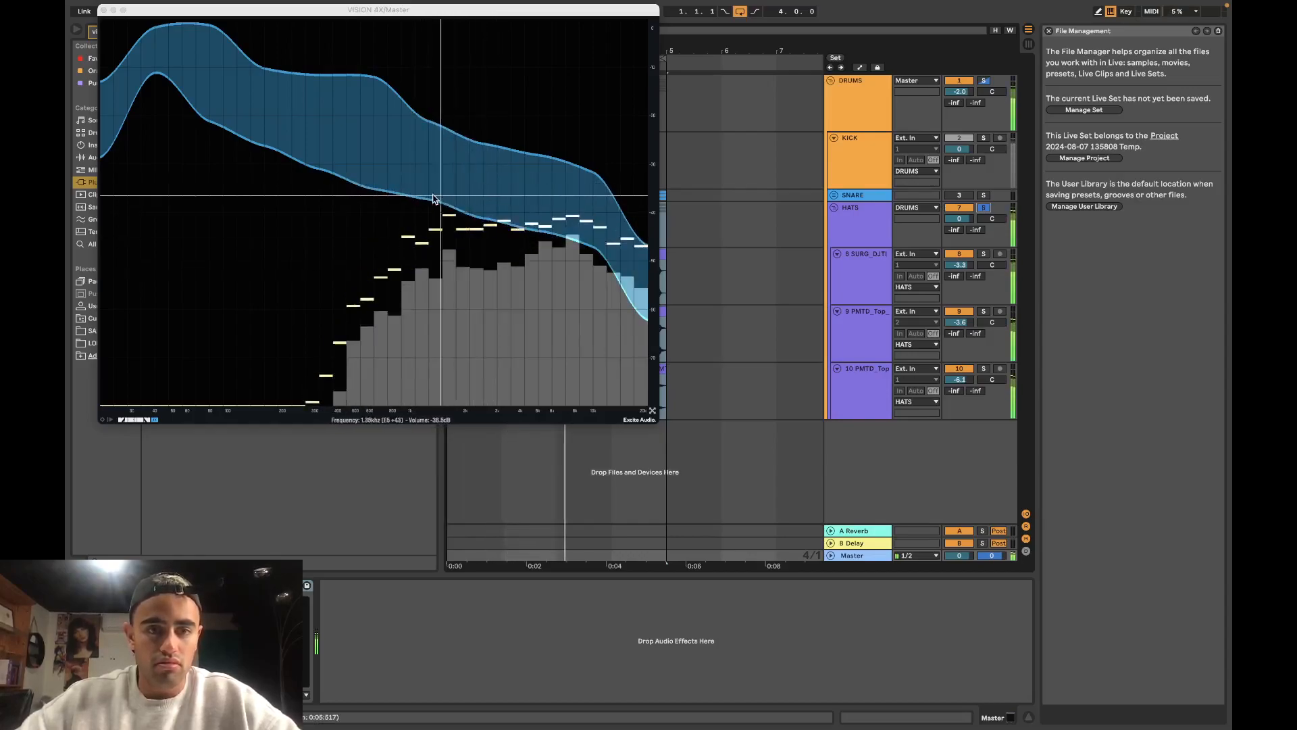
Step: Unsolo the HATS group, close the VISION 4X window, and clear the browser search
click(984, 208)
click(103, 10)
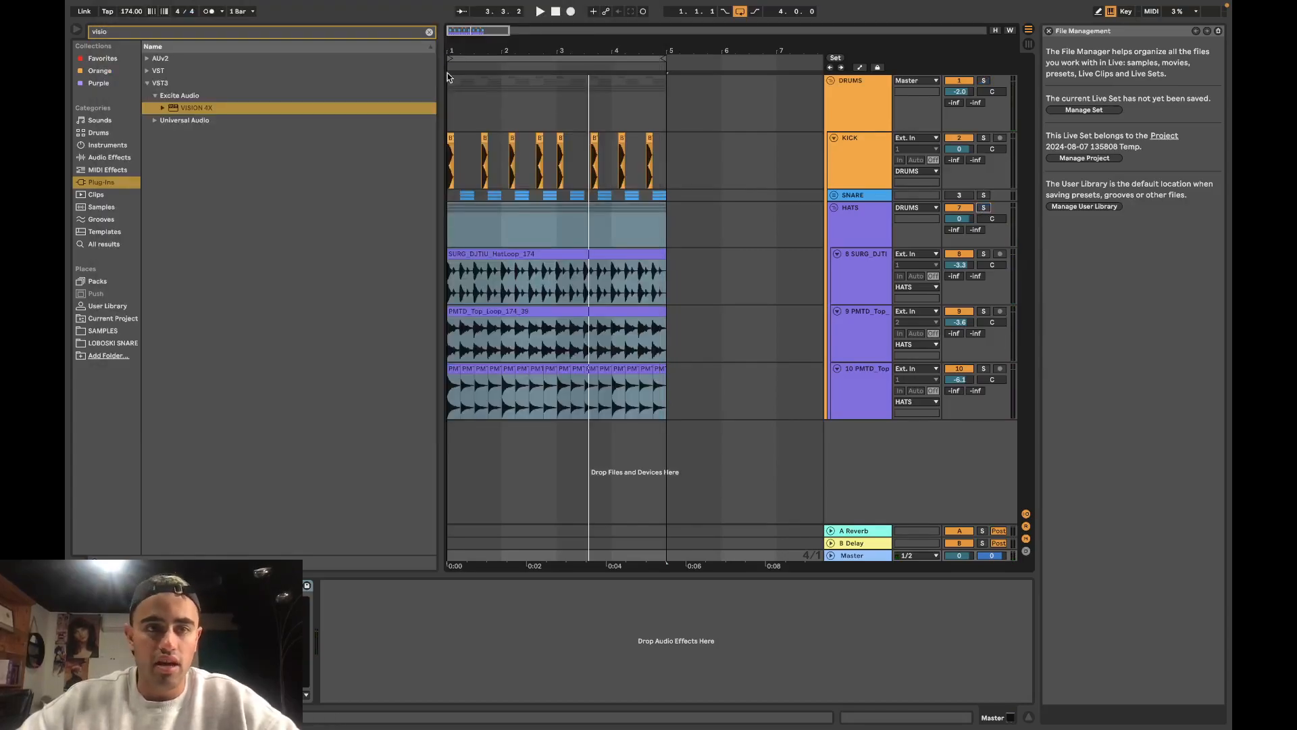
click(429, 32)
Step: Insert an audio track below the SURG_DJTIU hat loop, select bars 1 to 4 on it, and toggle the arrangement loop
right_click(876, 292)
click(905, 385)
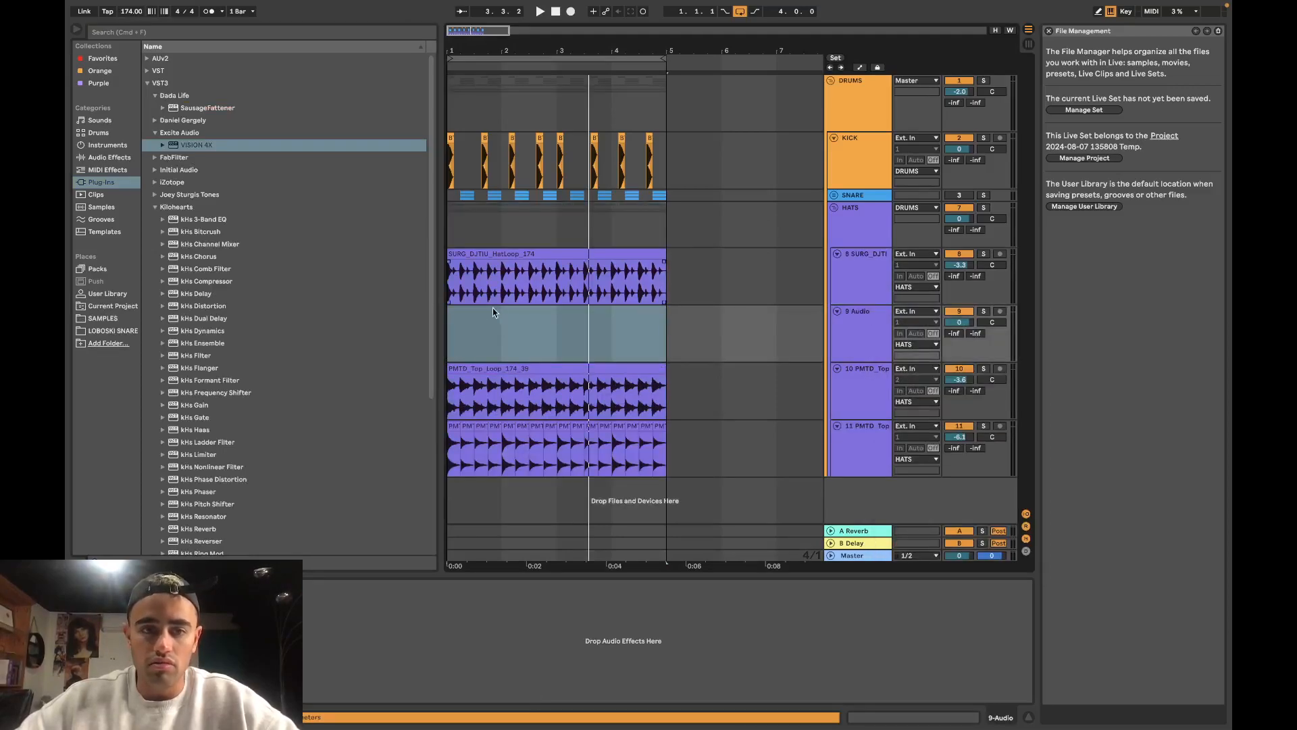
drag(495, 312, 675, 325)
key(super+l)
Step: Reopen VISION 4X from the Master track, shrink its window, and place it below the hat tracks
click(862, 550)
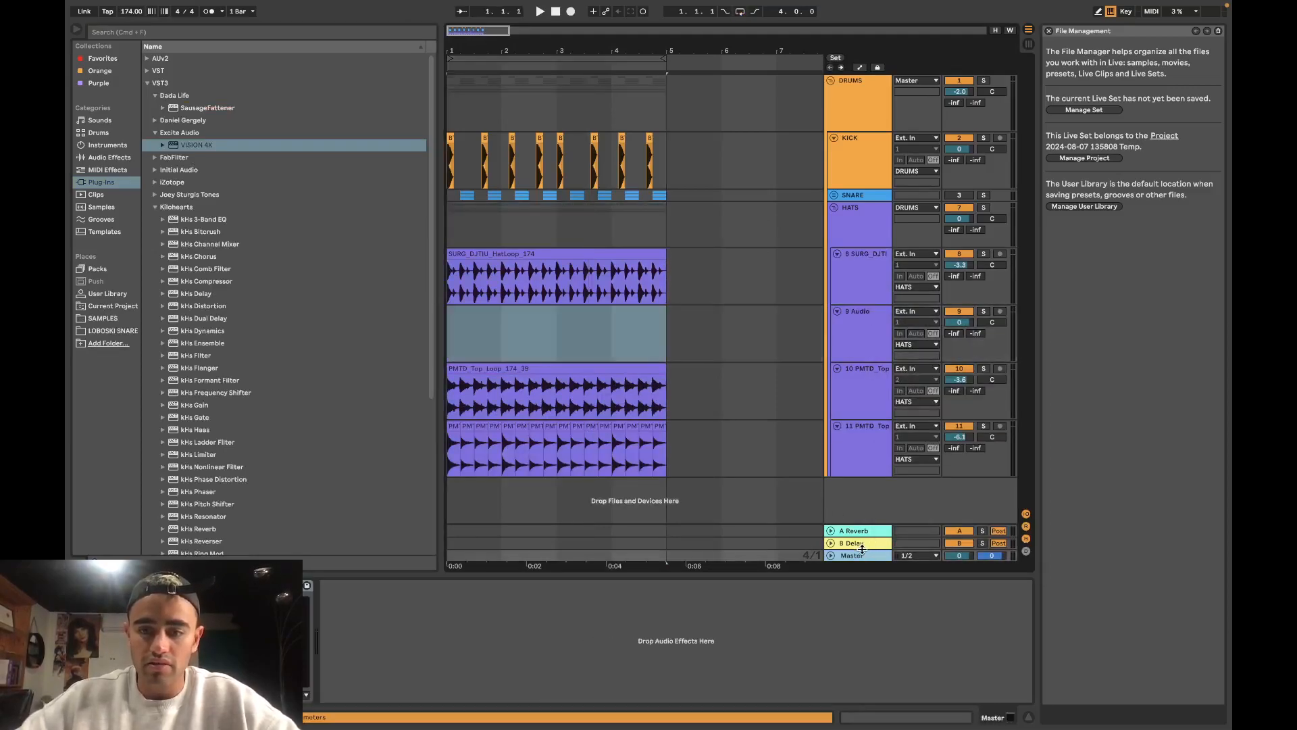
click(218, 586)
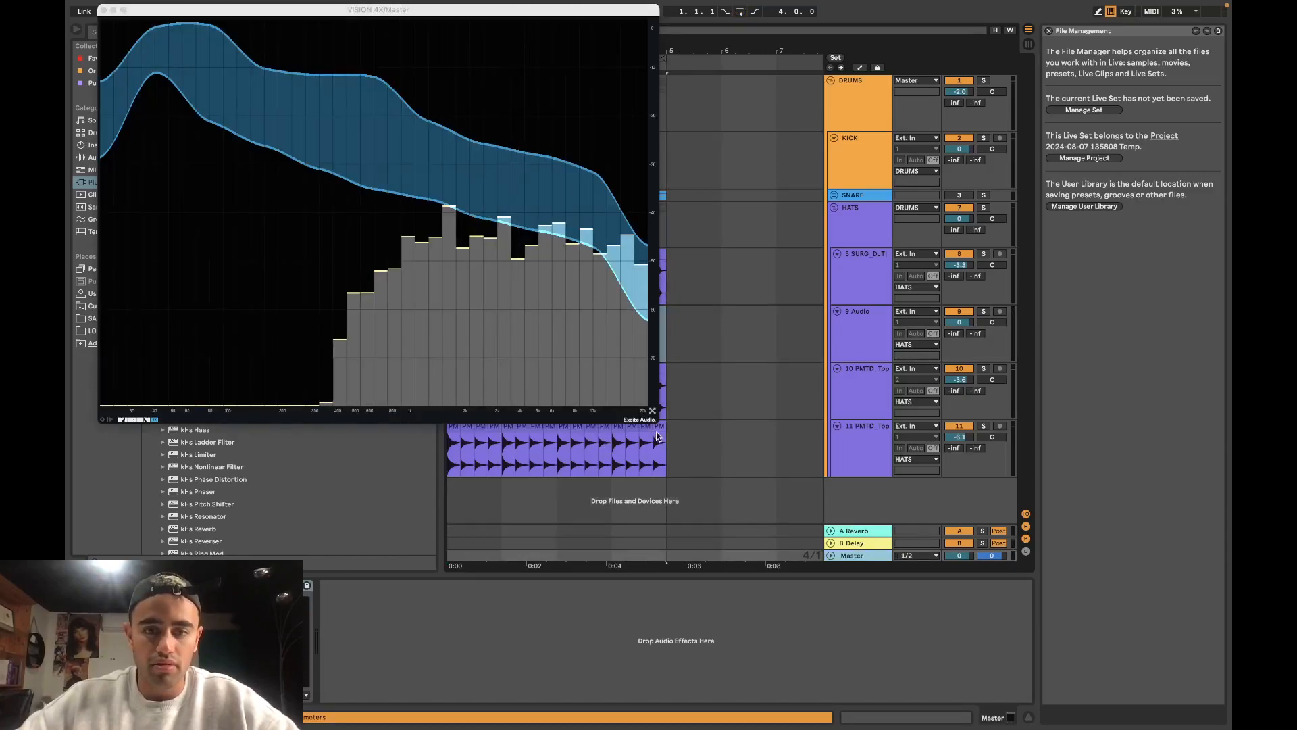
drag(653, 419, 476, 215)
drag(390, 12, 814, 481)
Step: Solo the HATS group and play the hats to examine their spectrum against the reference curve
click(983, 311)
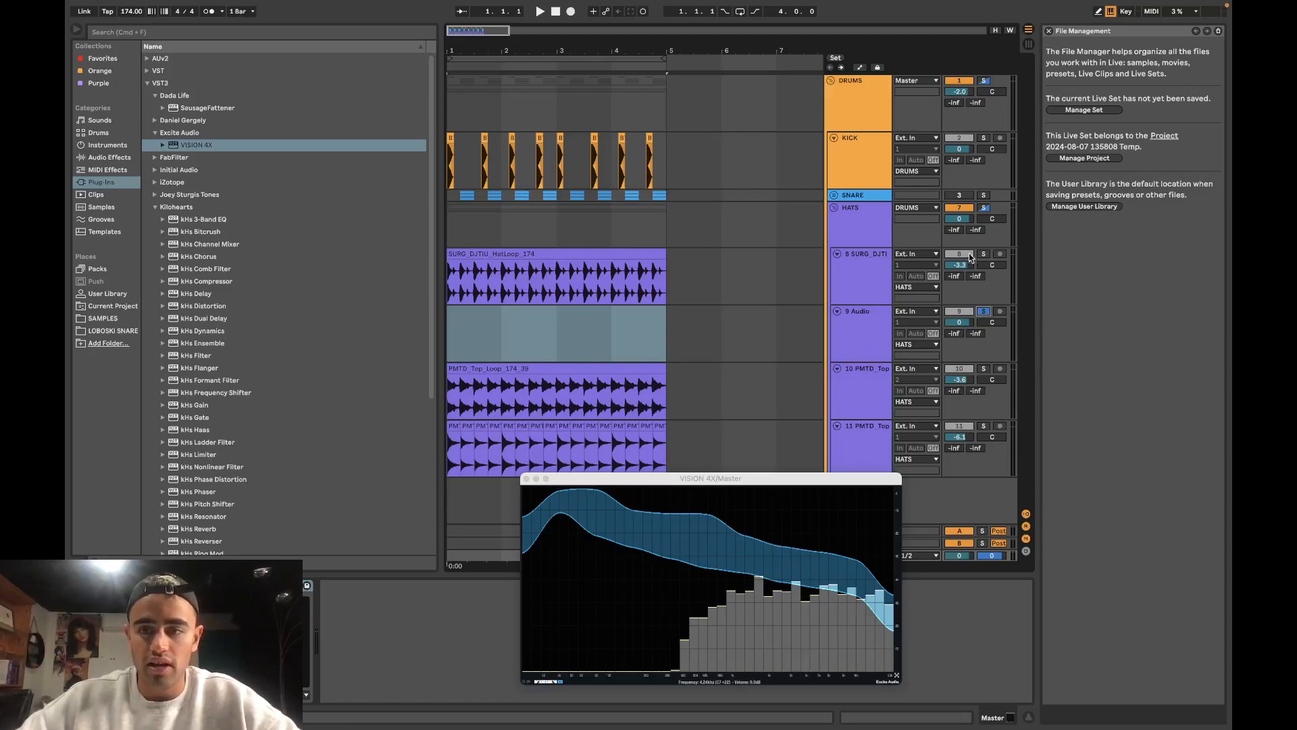
click(984, 208)
key(space)
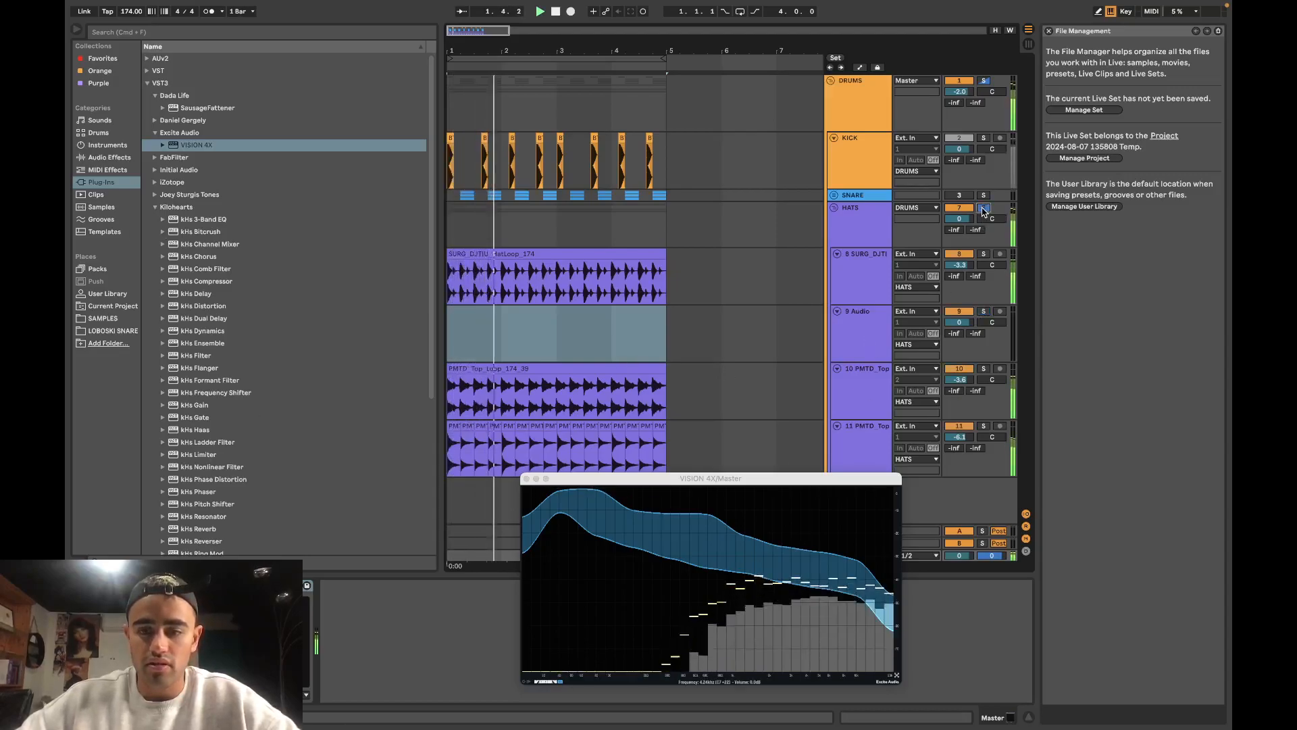
Step: Collapse the DJ TURN IT UP 2 kit in SAMPLES and open the loops folder of the MHITR (SEMI AUTOMATIC) kit
click(104, 320)
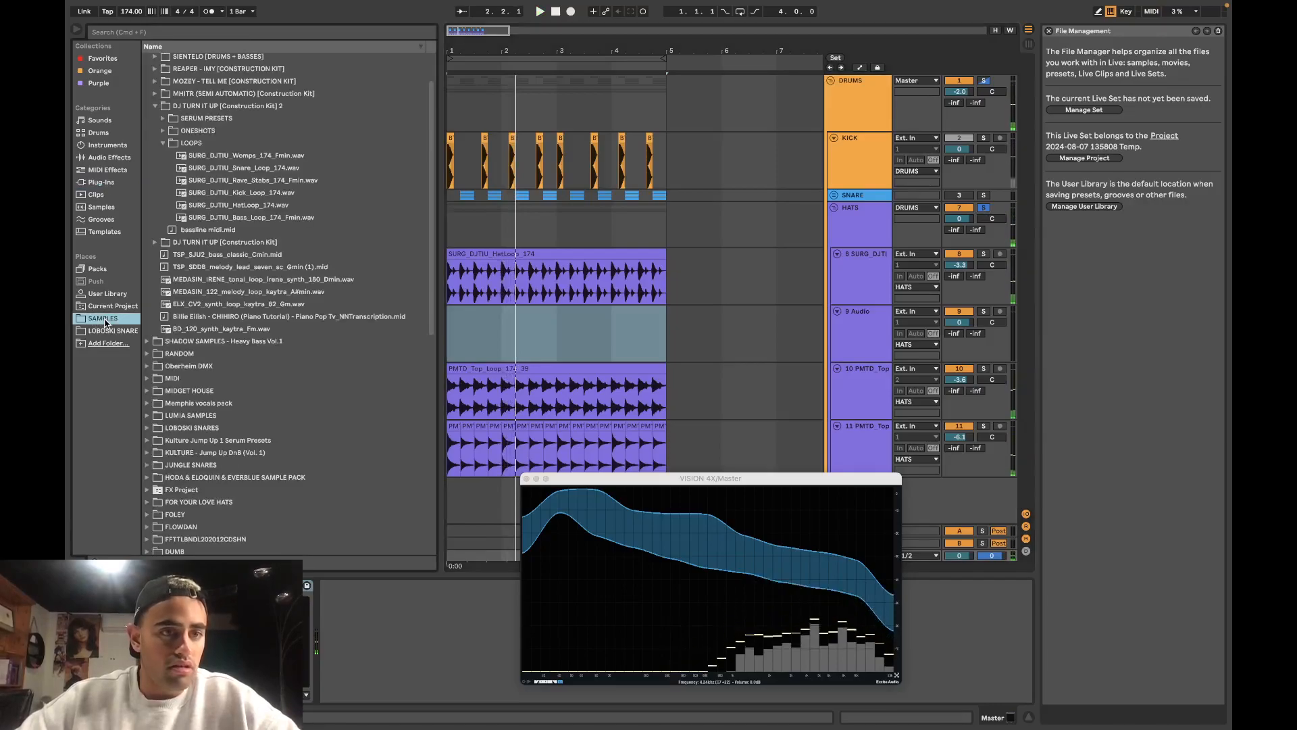
click(241, 218)
click(165, 146)
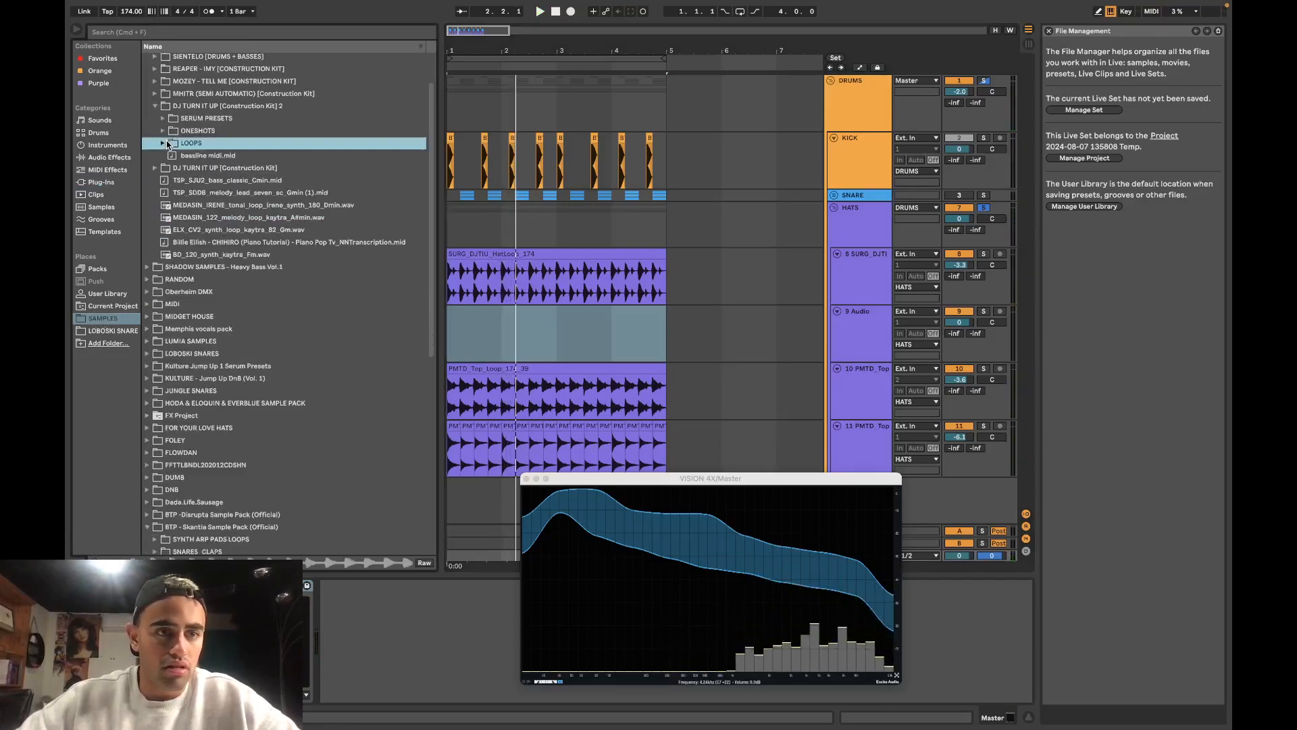
click(157, 107)
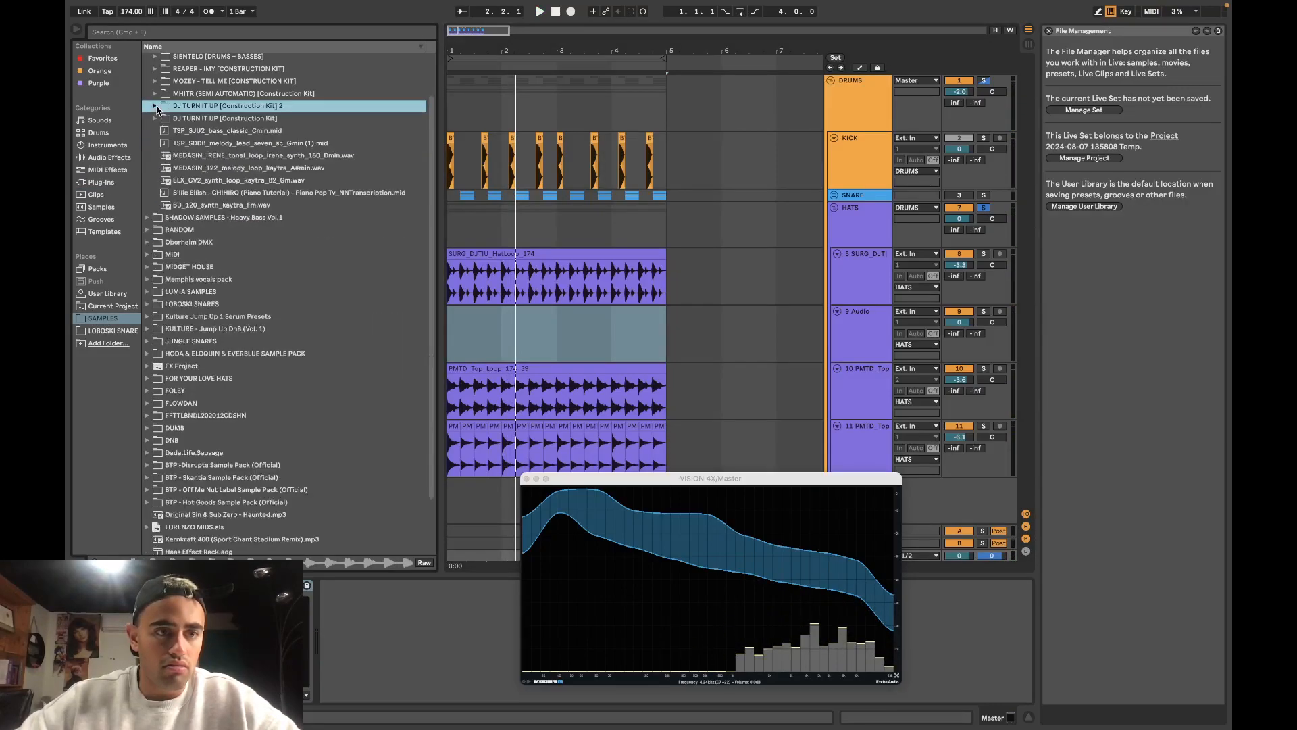
click(156, 95)
click(163, 143)
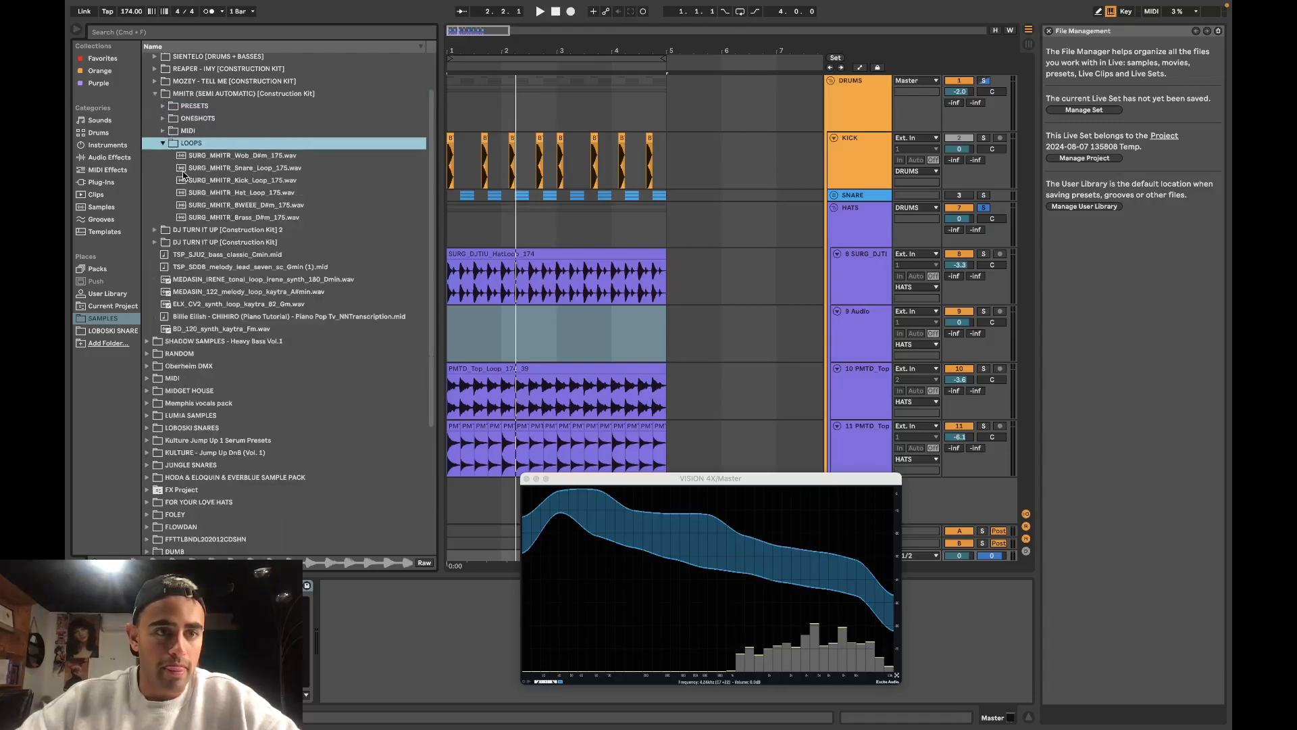
Step: Place SURG_MHITR_Hat_Loop_175.wav on the empty HATS track, solo that track, and play it to check its spectrum
click(185, 170)
click(199, 194)
drag(199, 196, 473, 337)
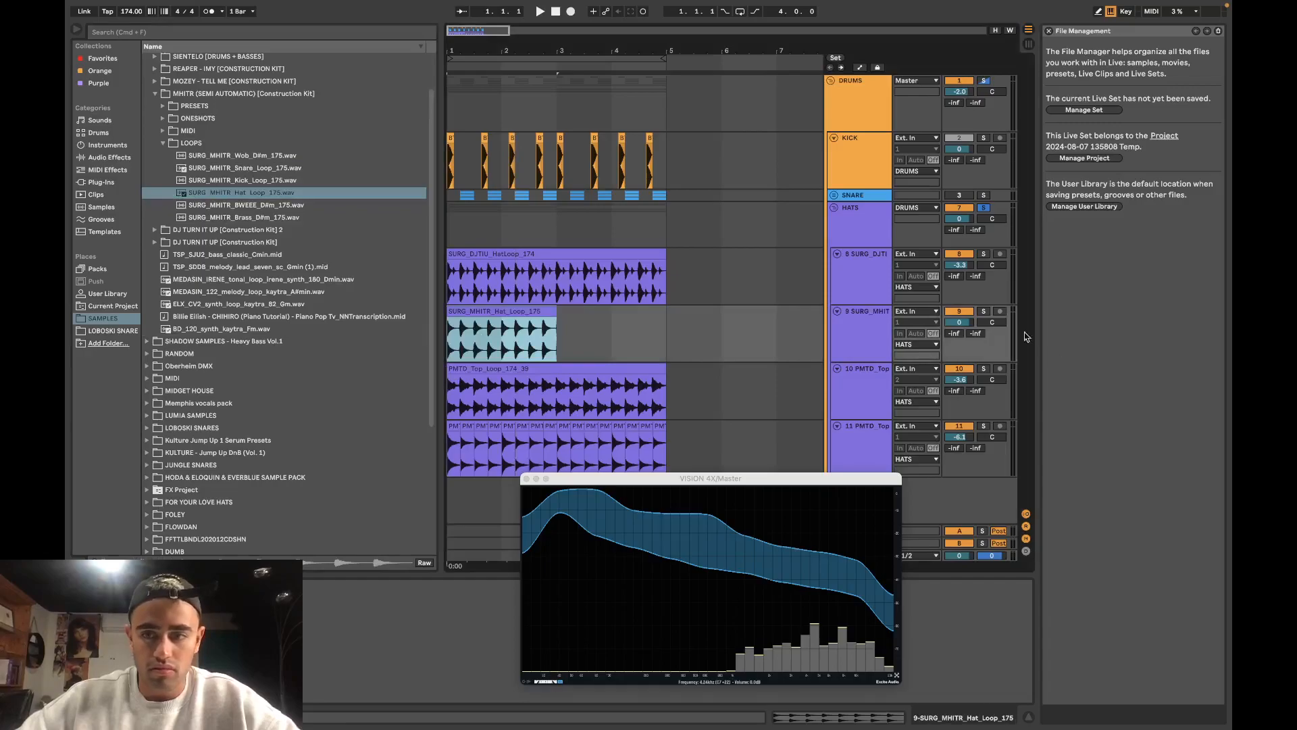
click(984, 311)
key(space)
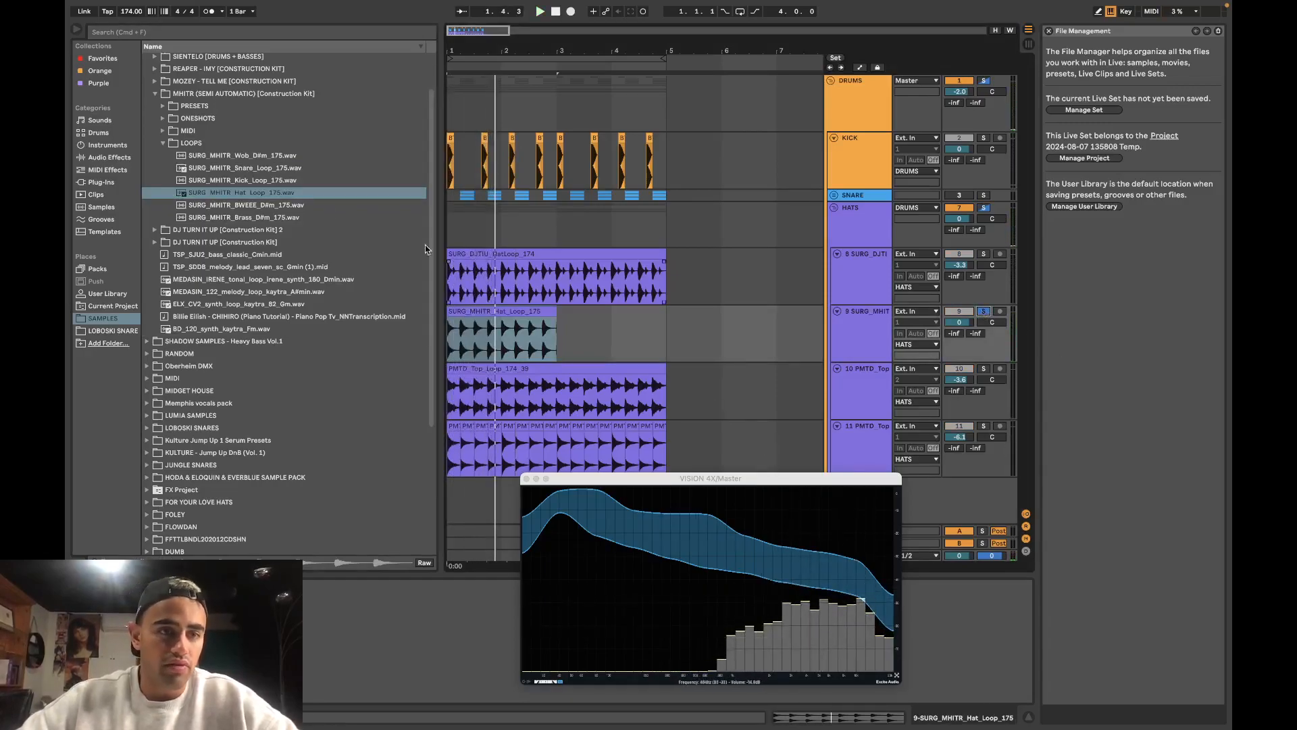
Step: Replace the MHITR hat loop with SURG_TELLME_RIDEZ_174.wav from the MOZEY - TELL ME kit and play it
click(163, 144)
click(155, 93)
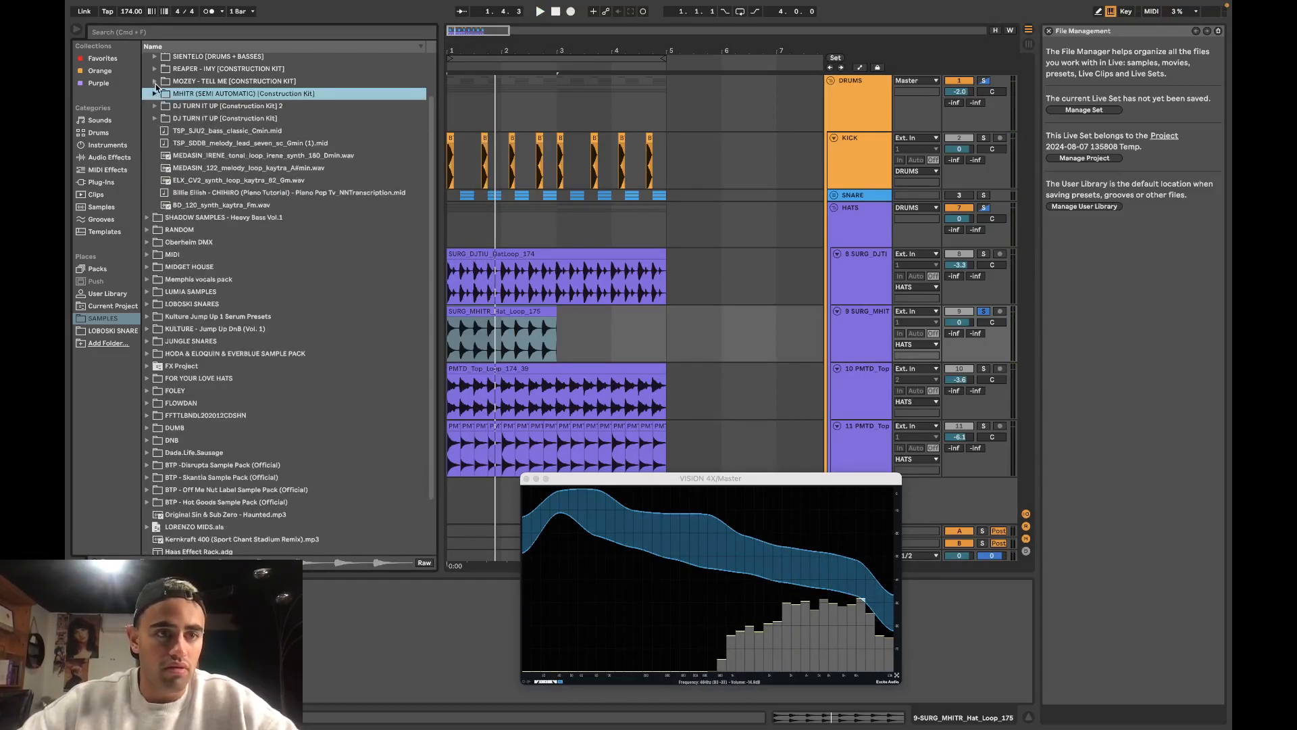
click(155, 81)
click(162, 130)
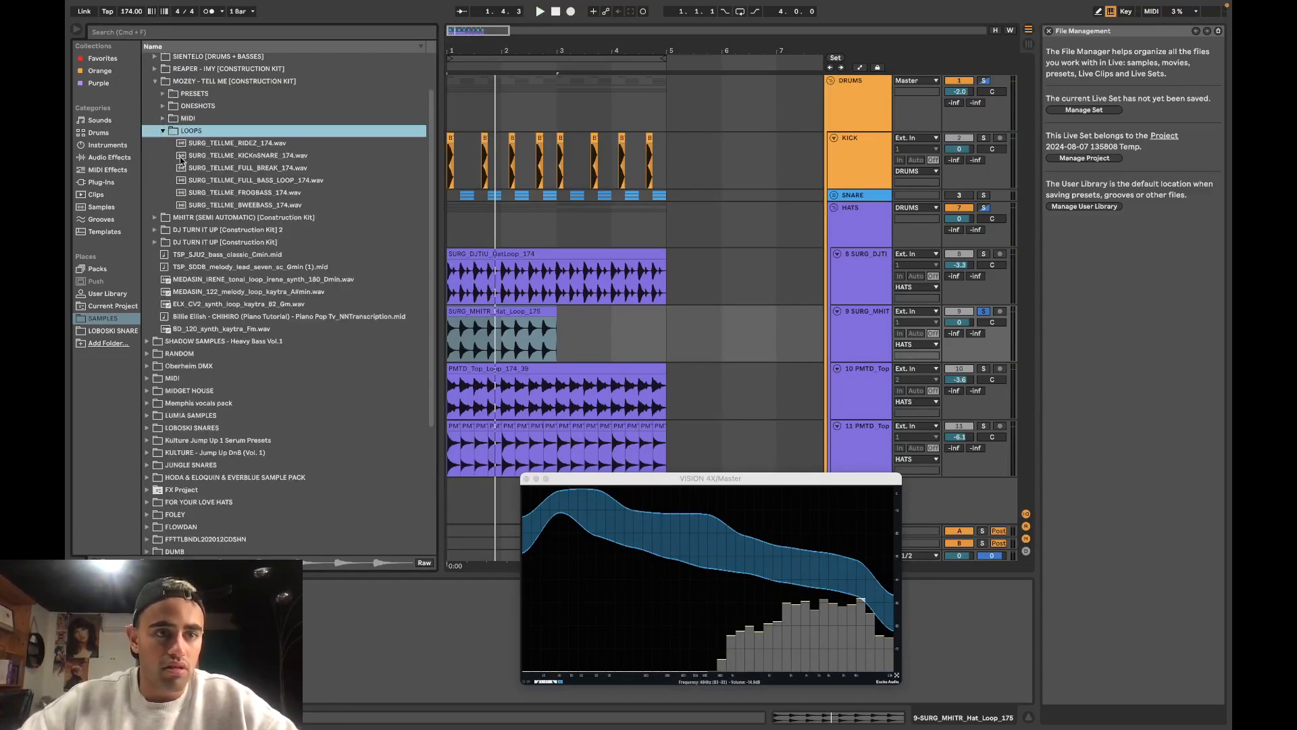
click(207, 180)
click(219, 169)
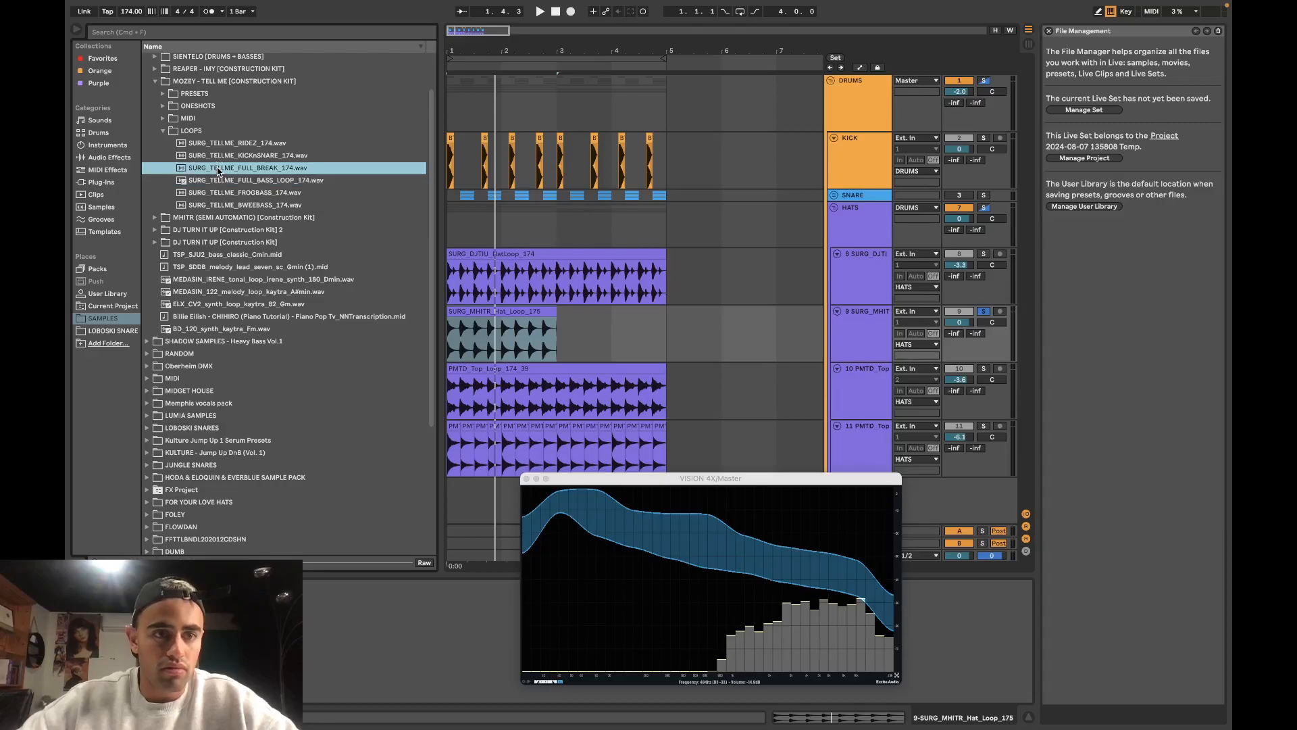
click(228, 144)
drag(227, 144, 468, 335)
key(space)
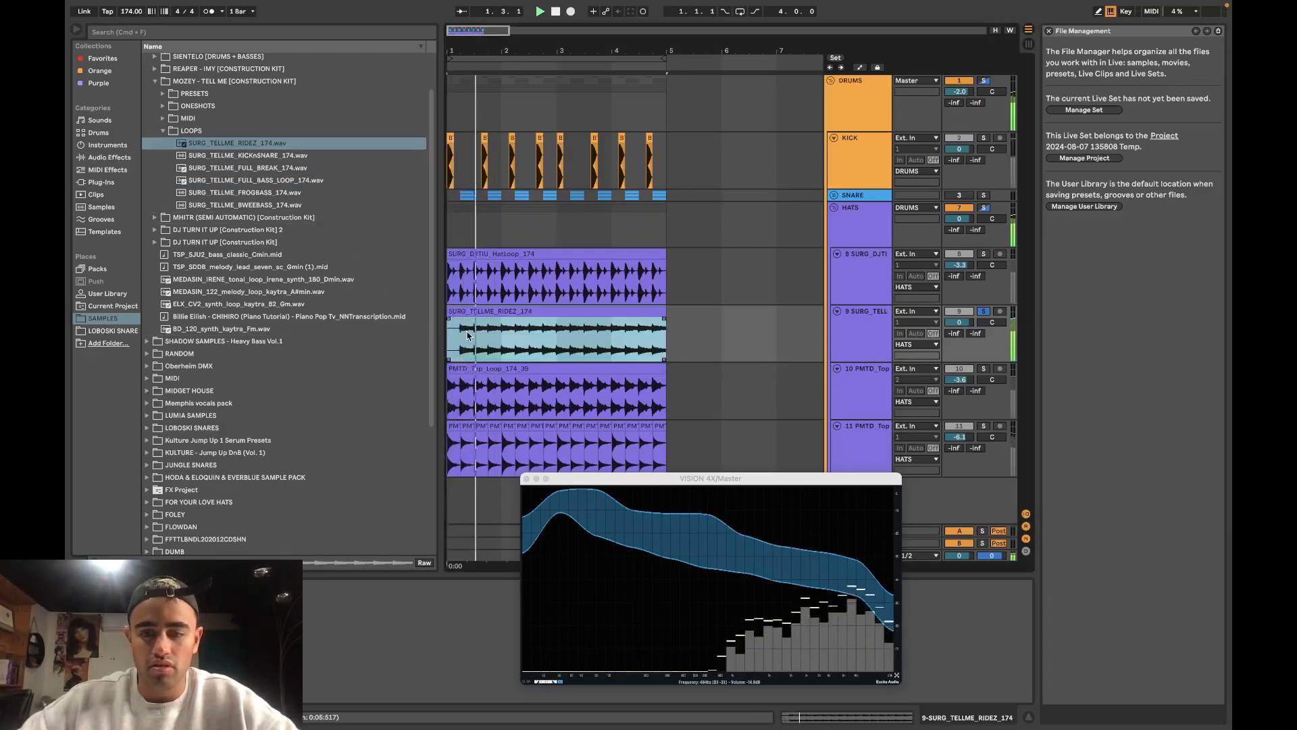
Step: Audition the ride loop in the REAPER - IMY kit and look through the SIENTELO kit and LUMIA SAMPLES for hat loops
click(164, 130)
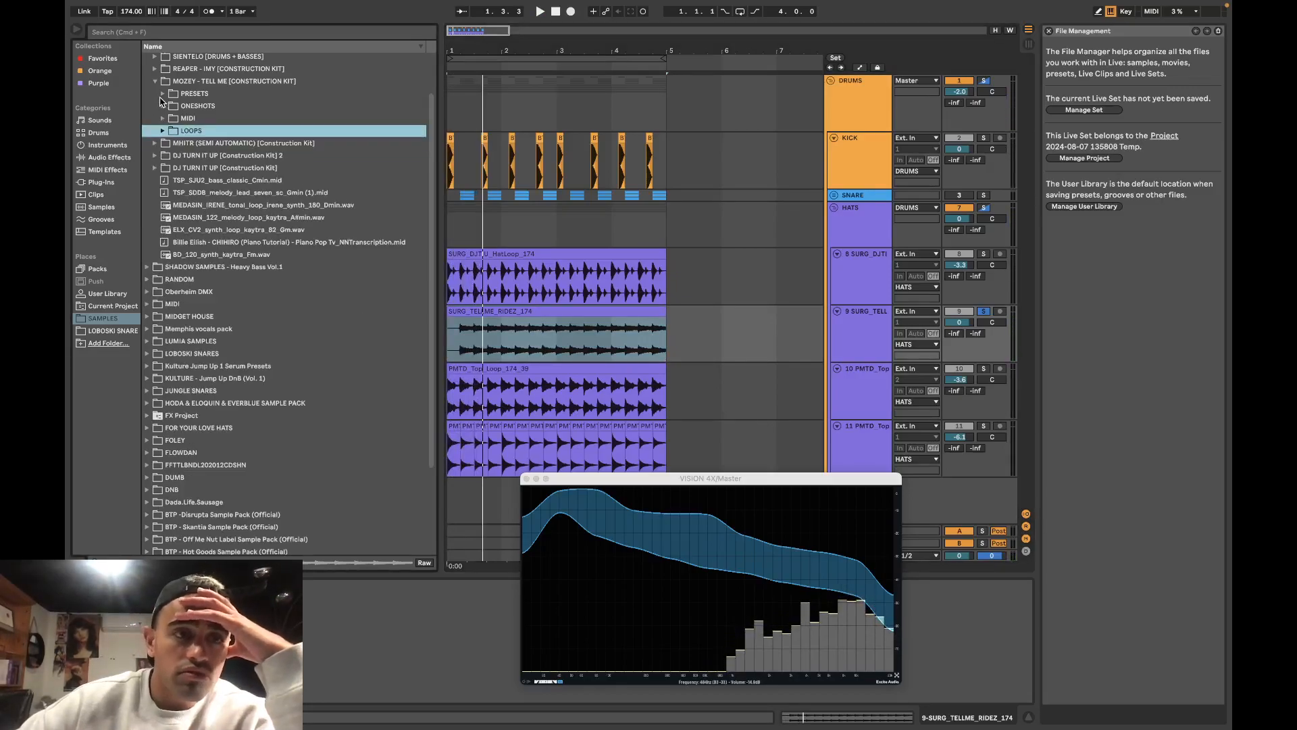
scroll(157, 87, up, 1)
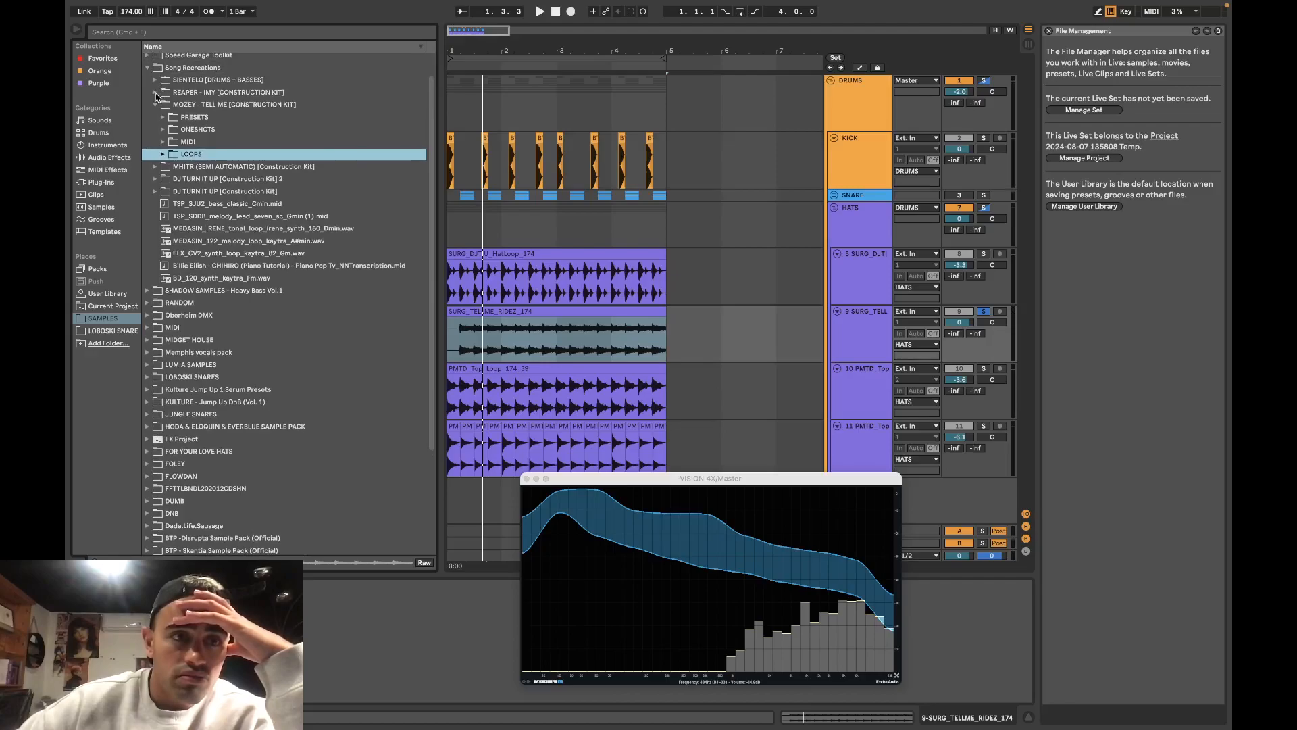
click(155, 93)
click(166, 143)
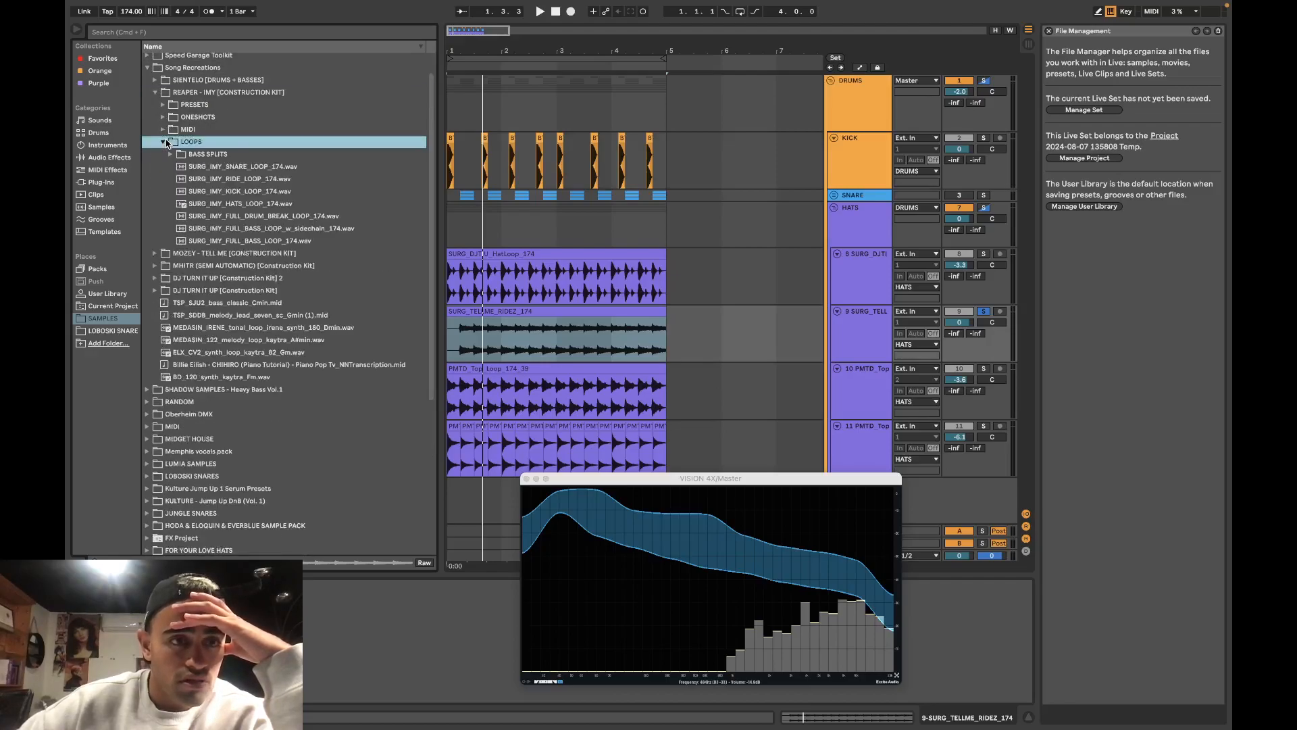
click(230, 178)
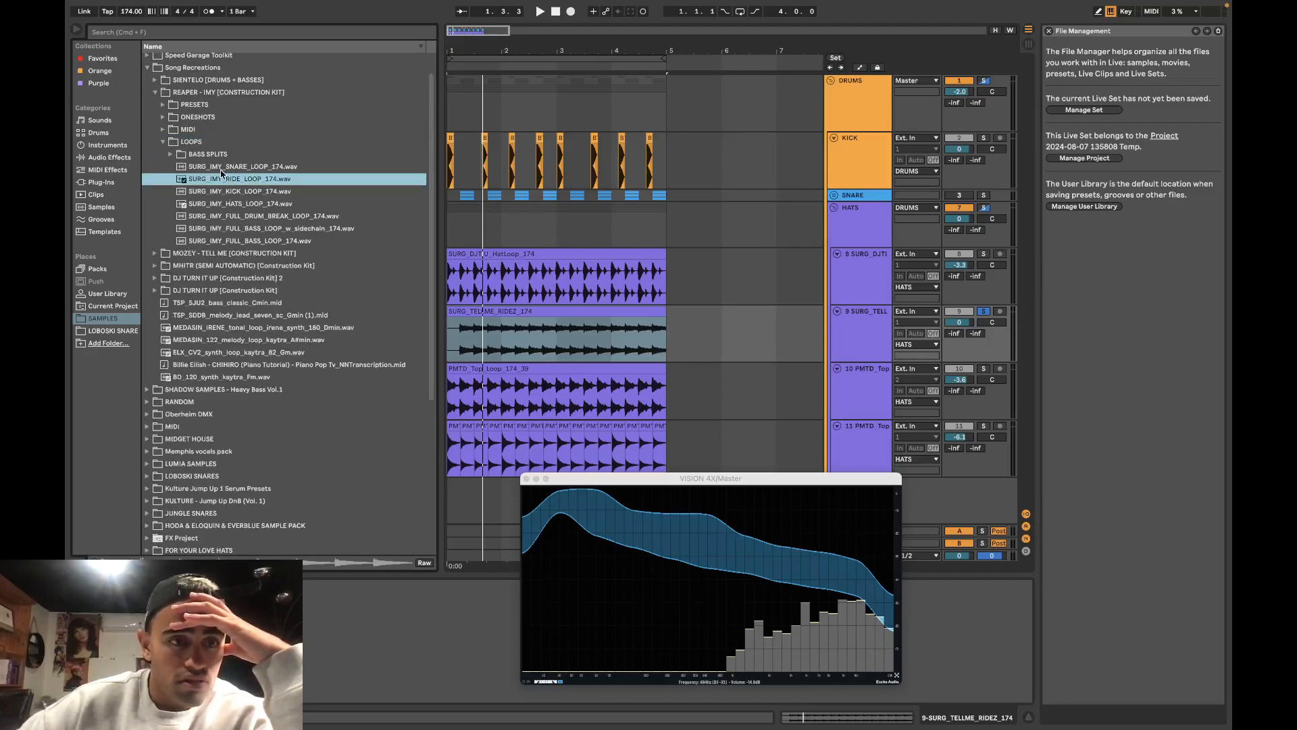
click(162, 142)
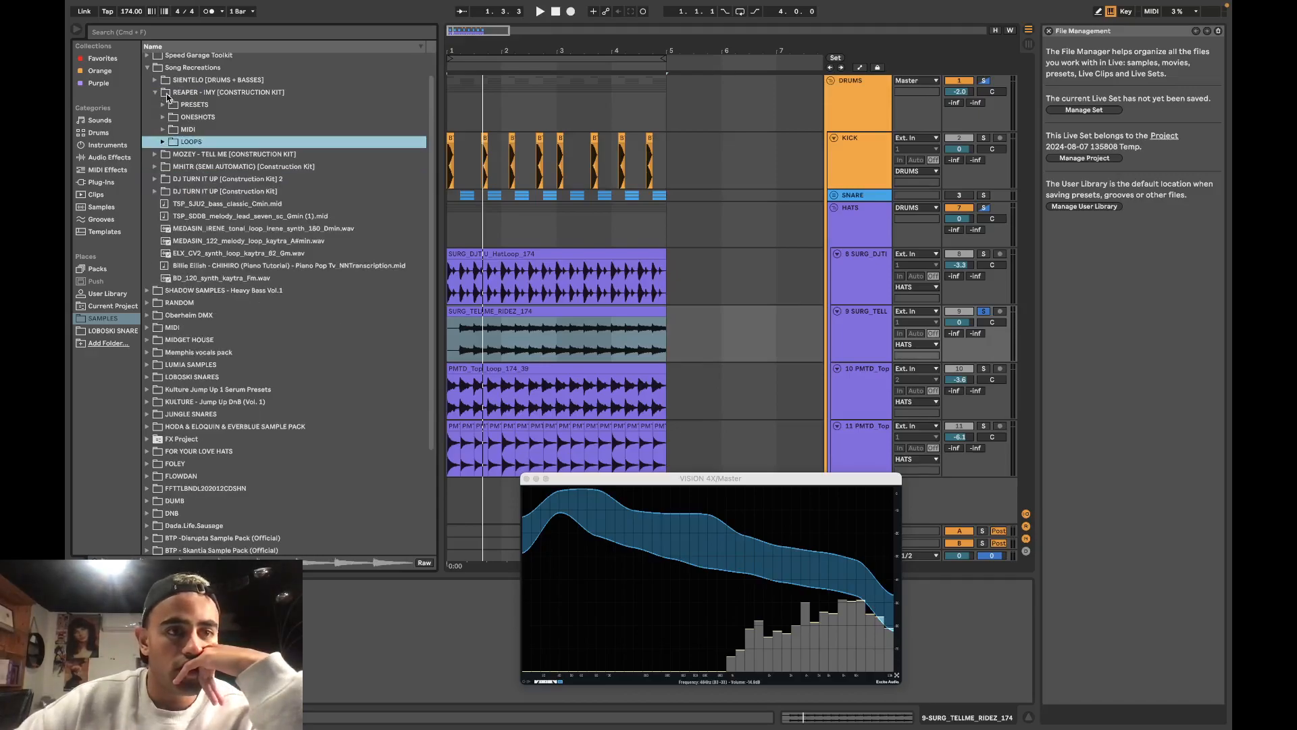
click(156, 93)
click(156, 79)
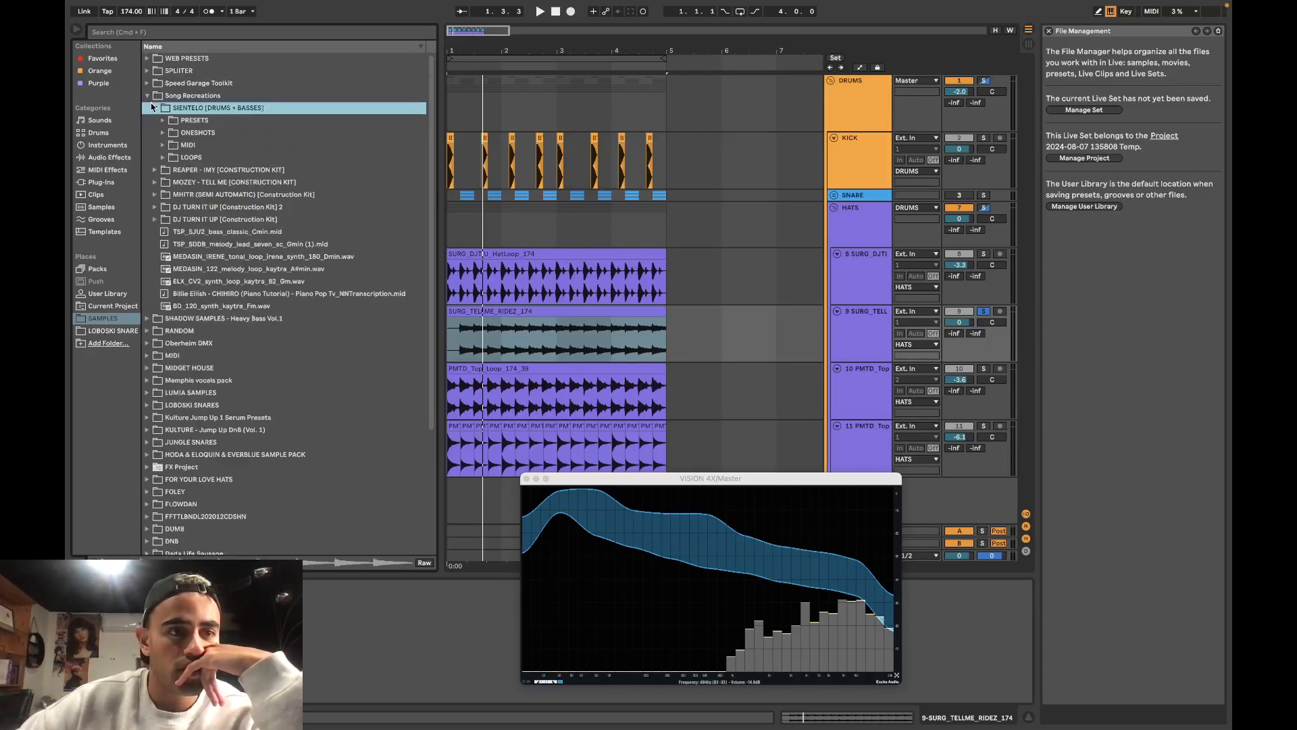
click(147, 96)
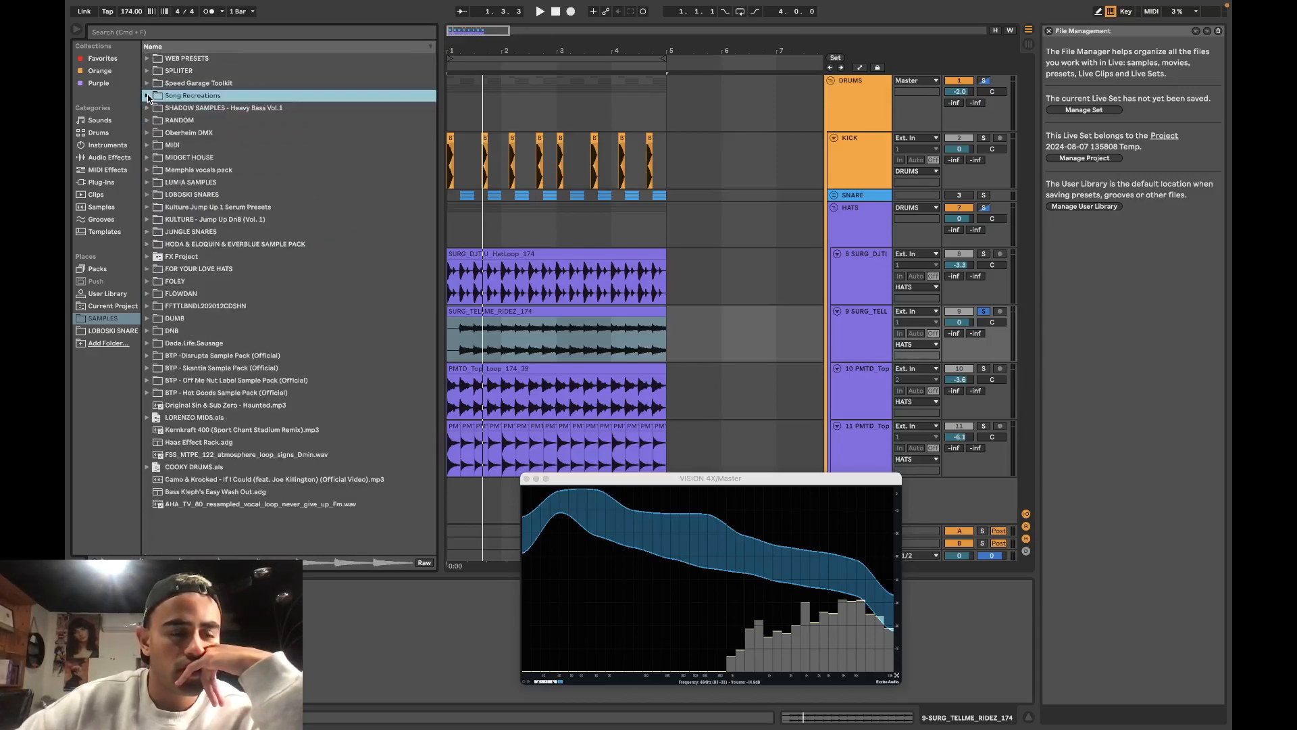
click(148, 182)
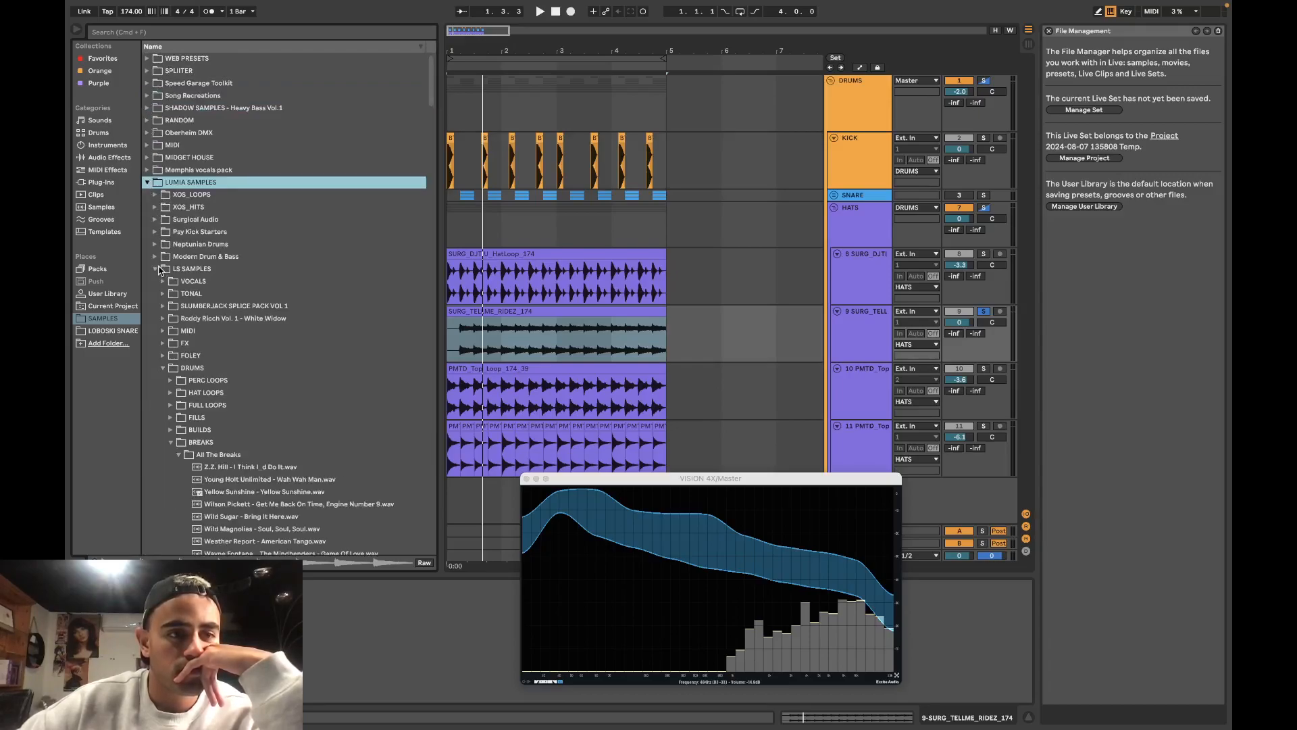
scroll(162, 308, down, 5)
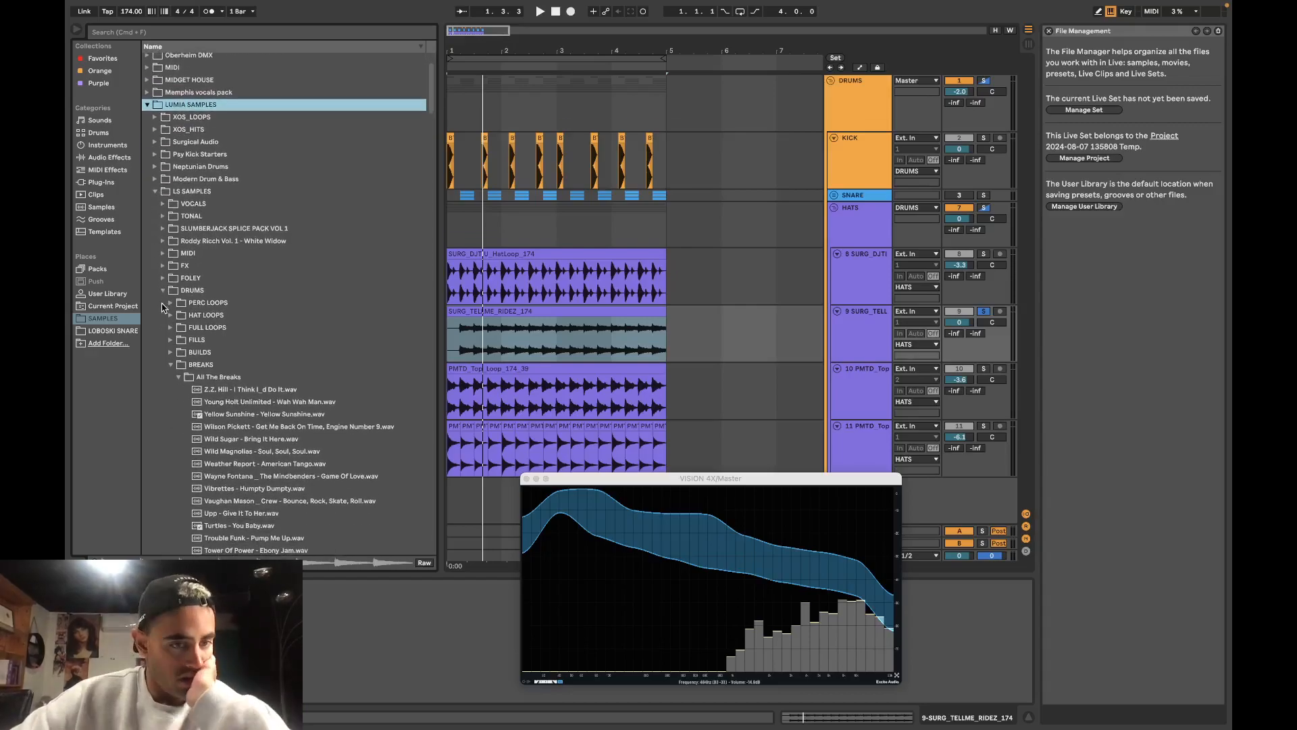
Step: Search the library for "top loop" and audition SURG_DRUMS_LOOPS_TOPS_Groovy_174.wav and two PMTD_Top_Loop_174_05 variants
click(270, 36)
text(top l)
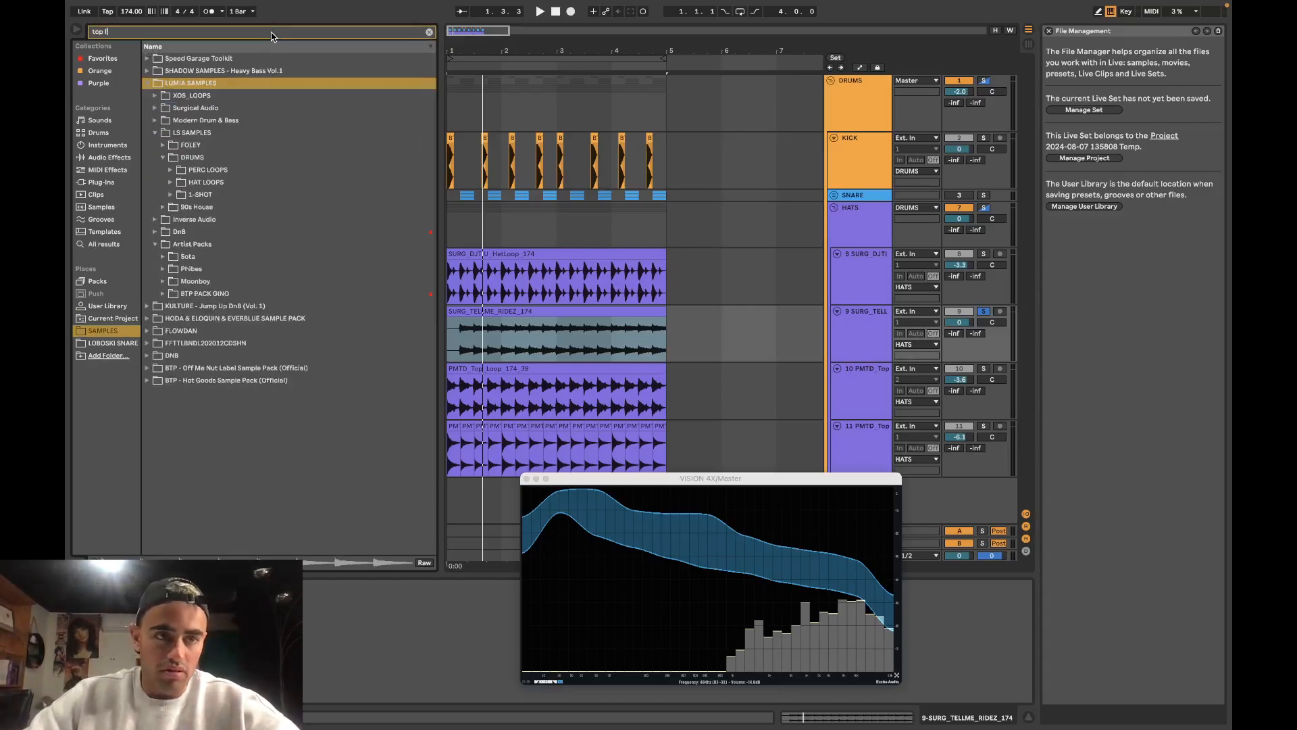
text(oop)
click(191, 207)
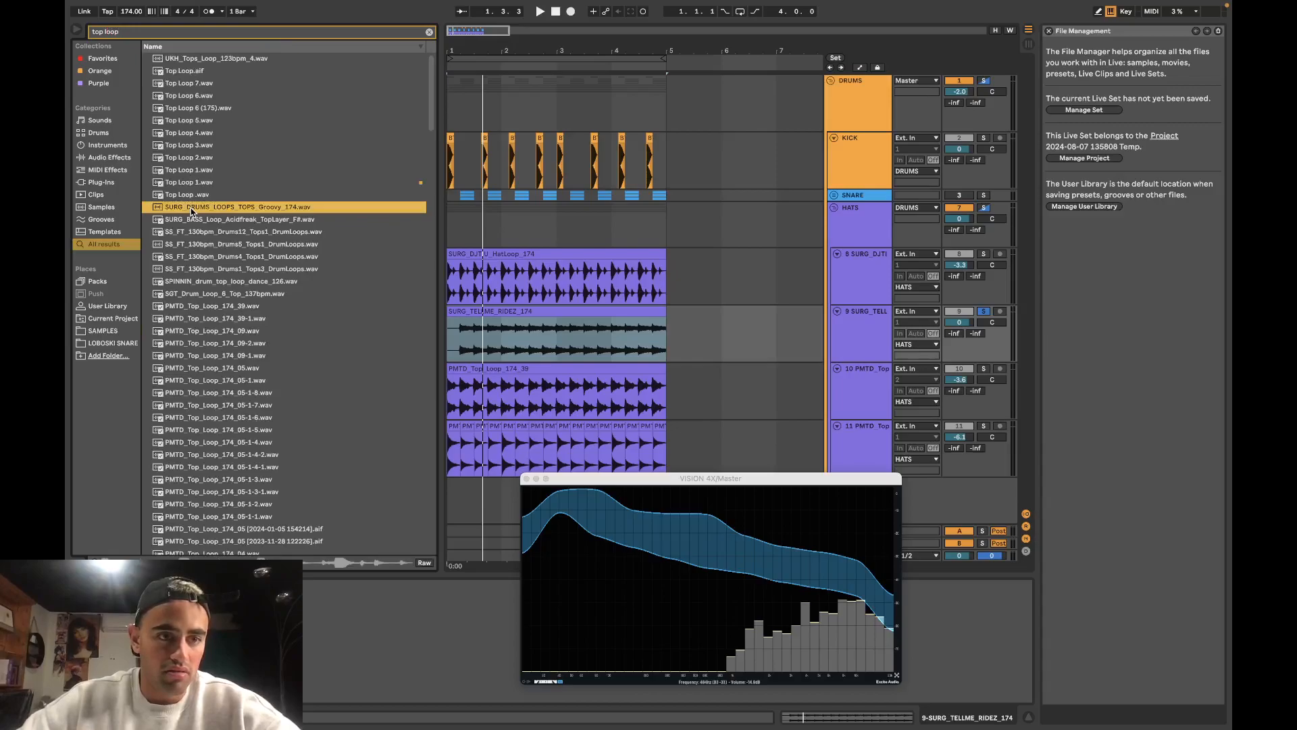
click(191, 405)
click(192, 430)
Step: Audition several OS_MDNB_174 PercTops drum loops, including loops 19 and 11
scroll(198, 432, down, 5)
click(202, 433)
scroll(203, 438, down, 4)
click(203, 448)
scroll(204, 449, down, 2)
click(206, 474)
scroll(207, 477, down, 2)
click(207, 476)
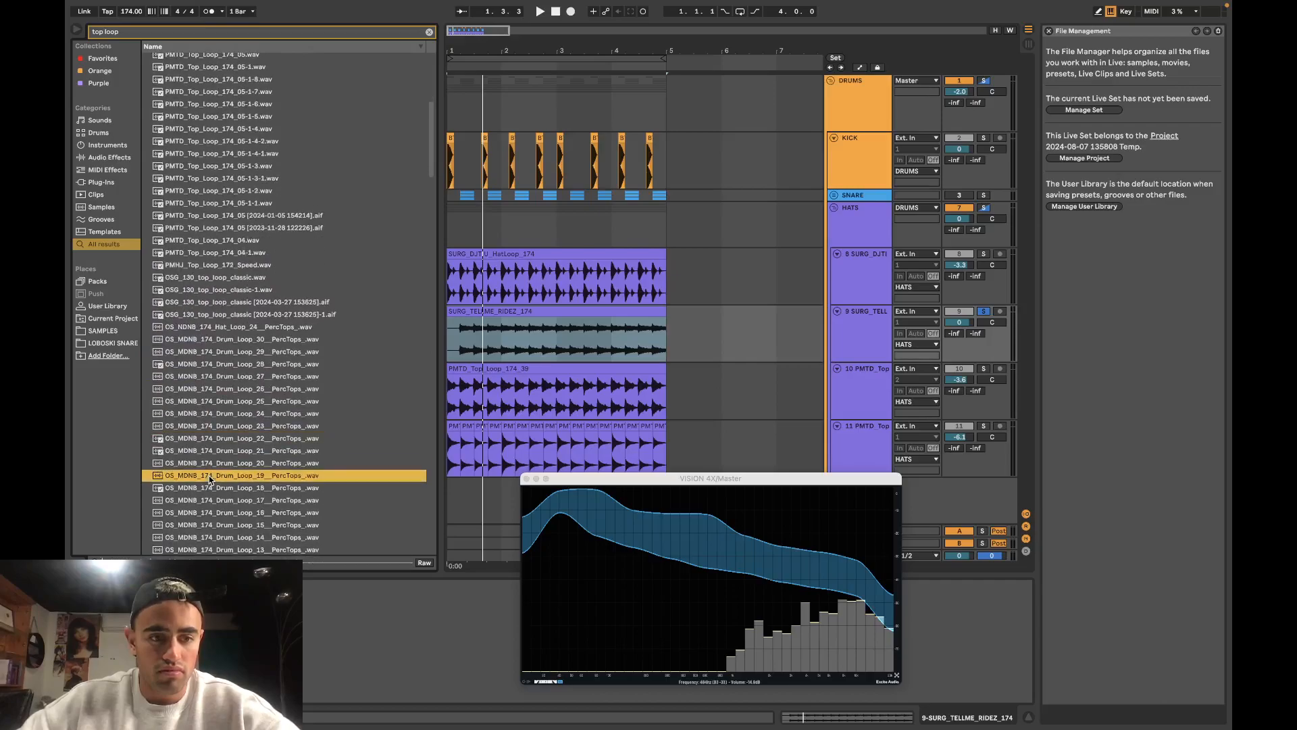
scroll(207, 477, down, 4)
click(206, 477)
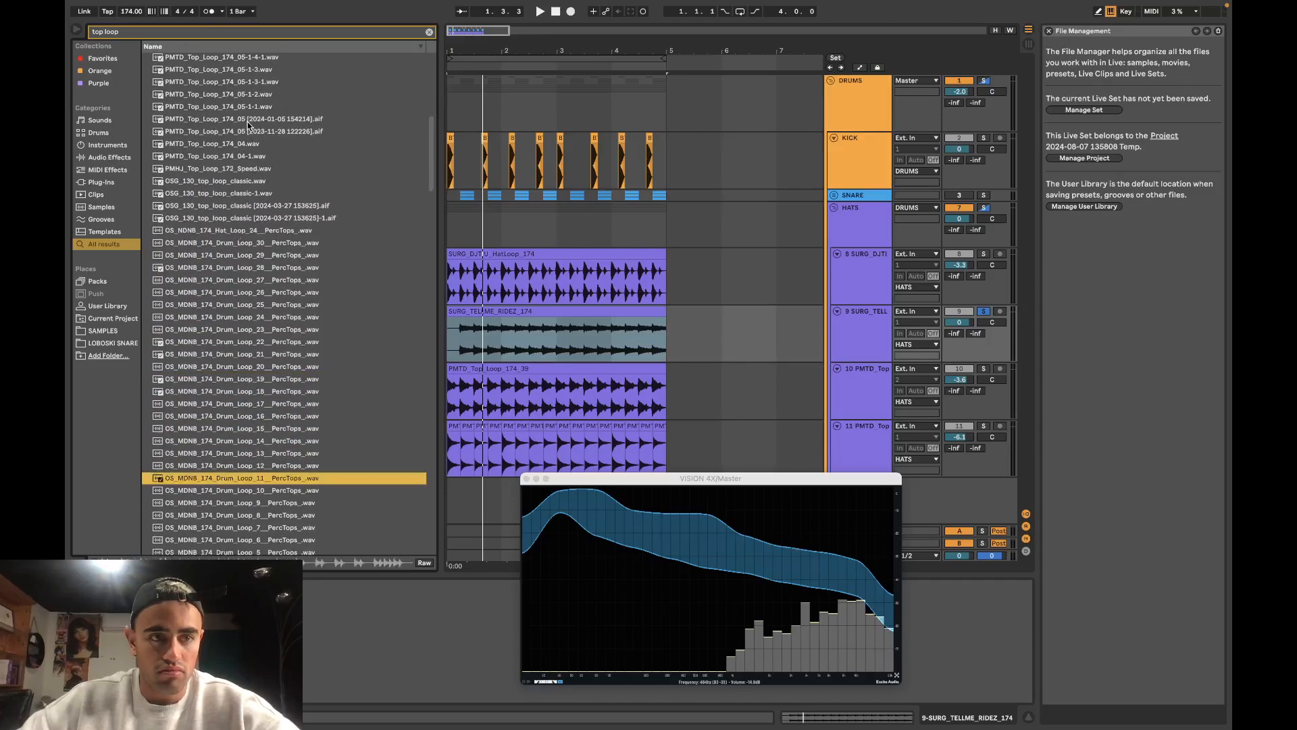
Step: Return to the PMTD_Top_Loop_174 samples and audition several, ending with PMTD_Top_Loop_174_39.wav
click(261, 73)
scroll(261, 75, up, 4)
click(259, 121)
scroll(259, 121, up, 2)
click(259, 121)
scroll(259, 121, up, 3)
click(256, 166)
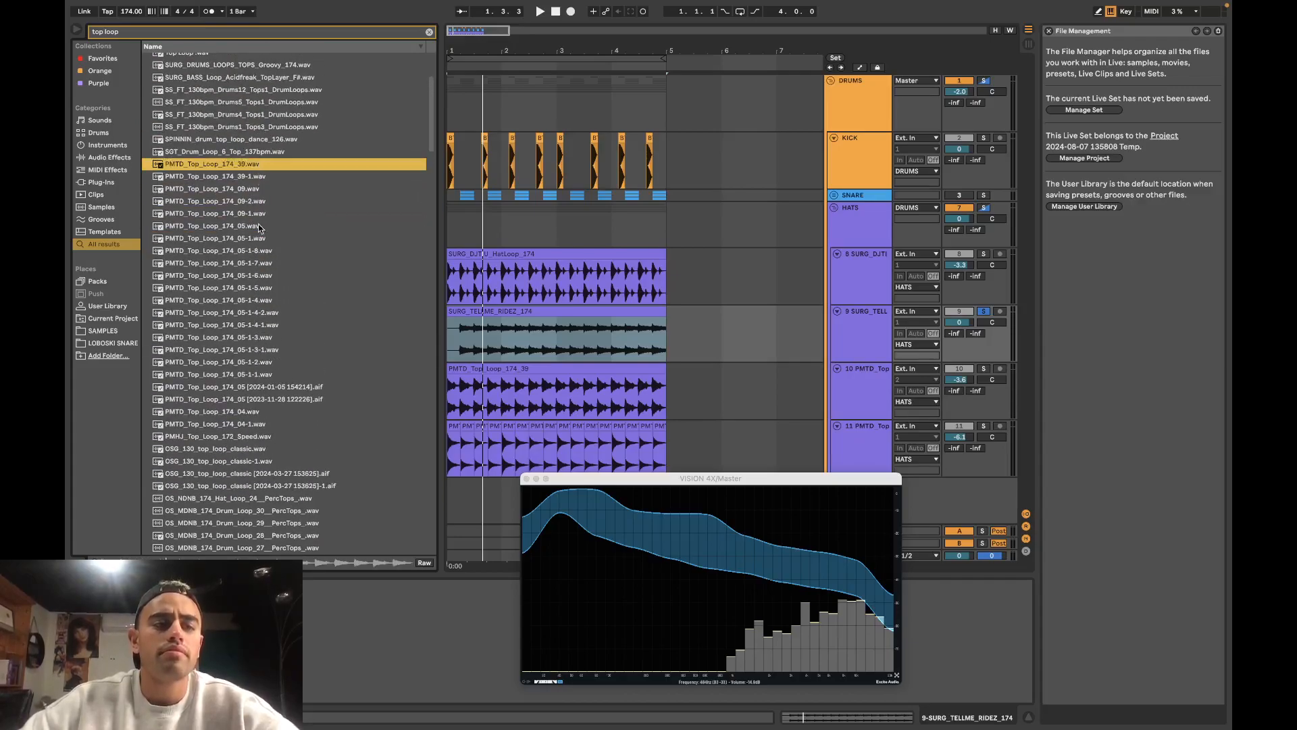
Step: Audition the Inverse_DrumLoop_Tops samples 12, 17, 09 and 11
scroll(259, 202, down, 10)
click(264, 342)
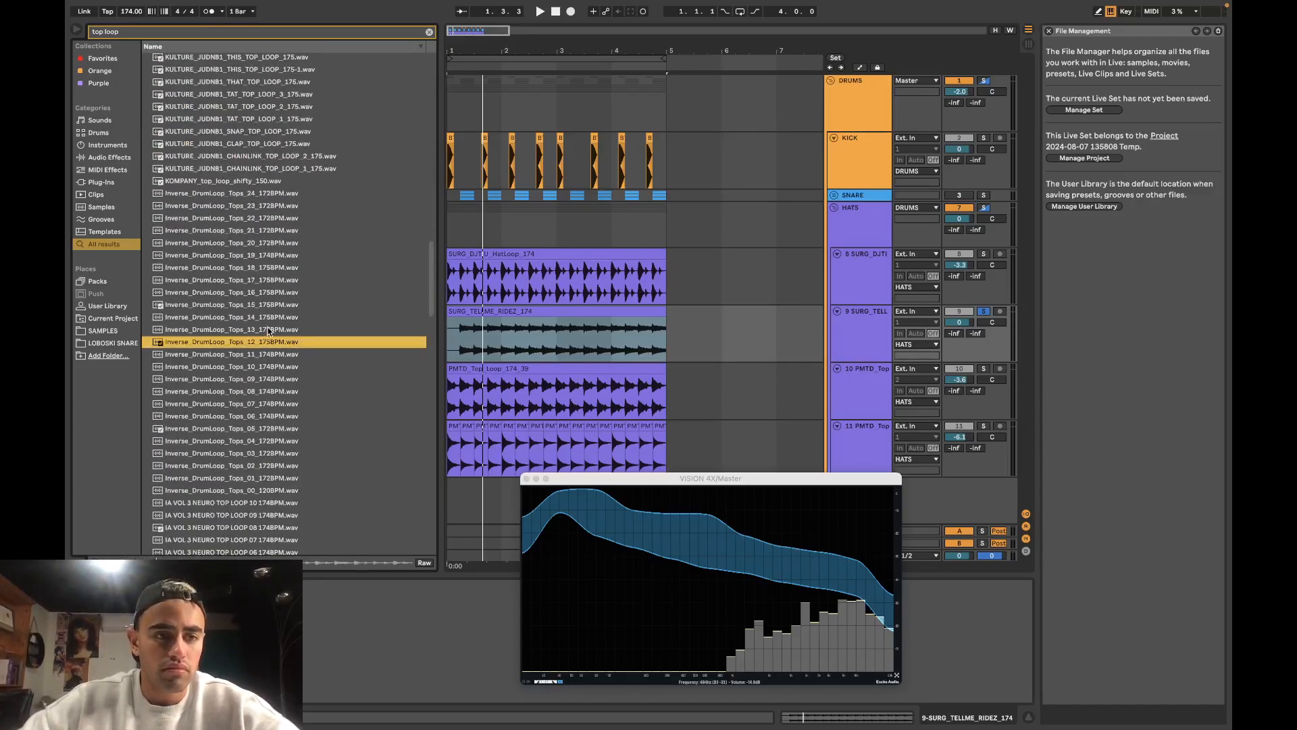
click(274, 281)
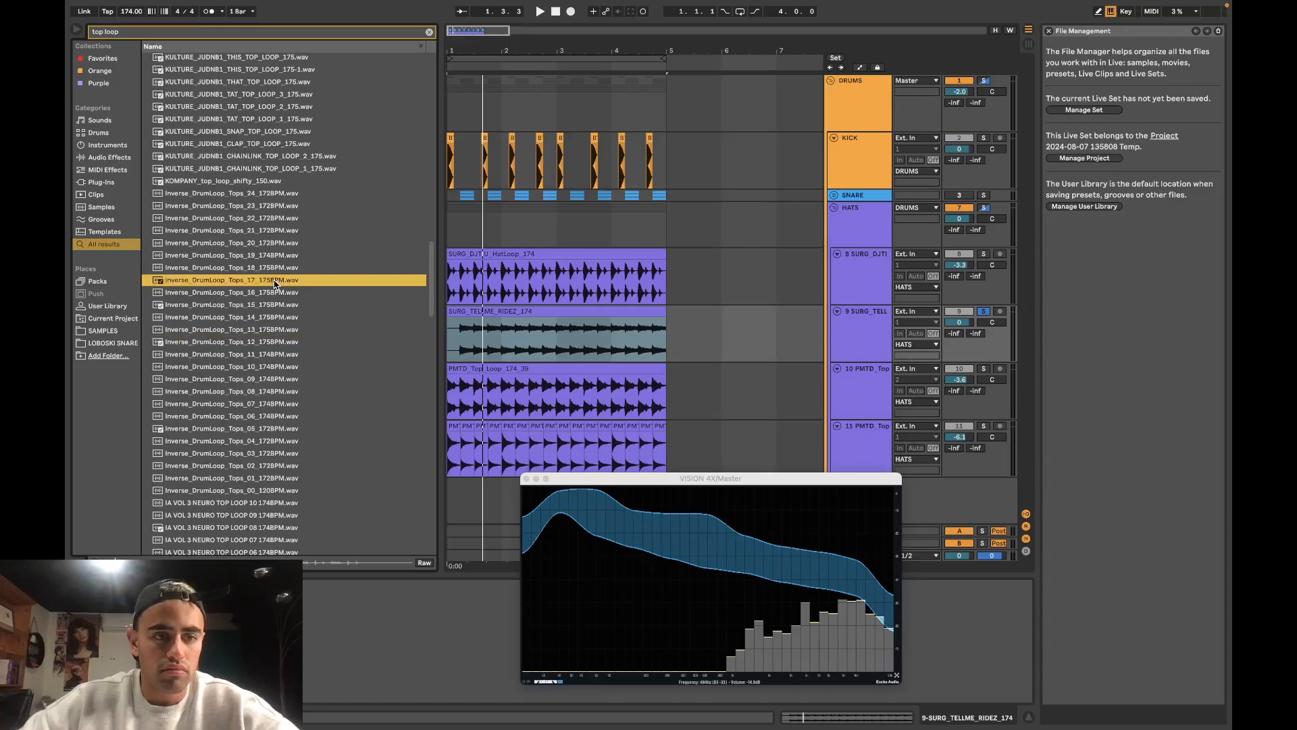
click(262, 382)
click(272, 356)
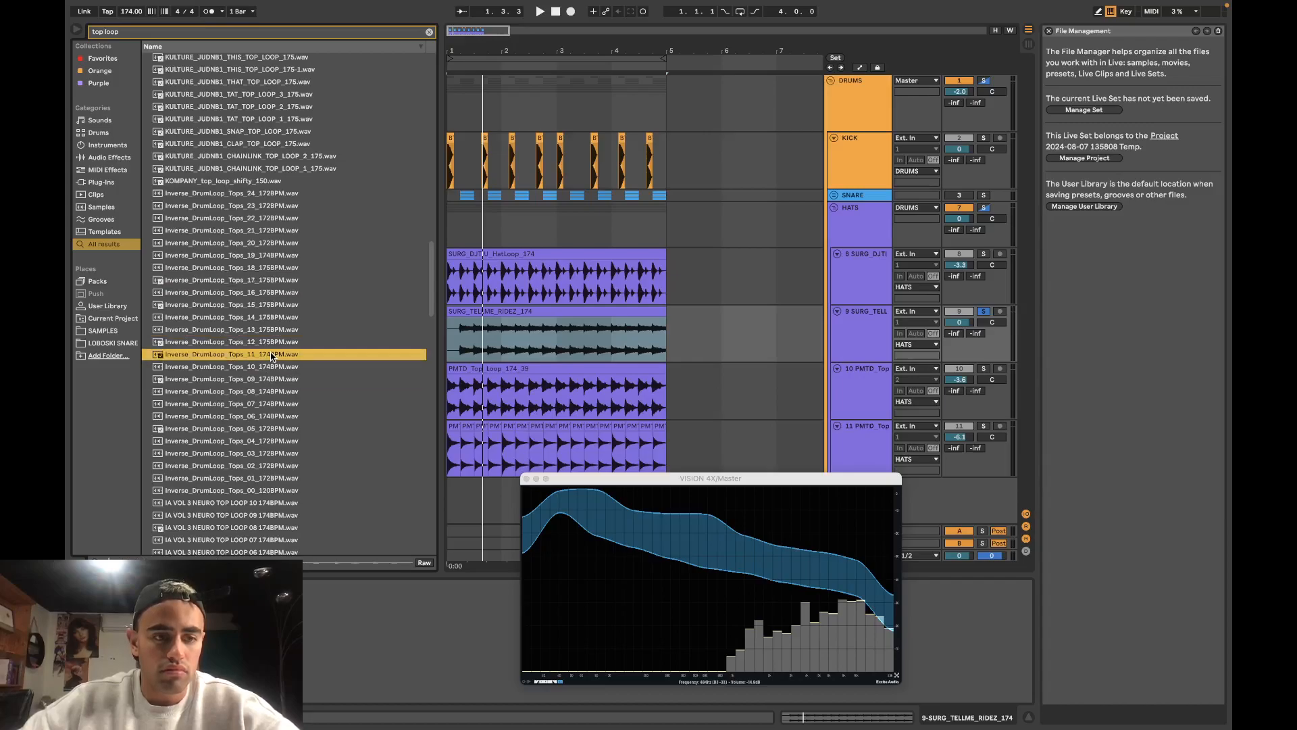
Step: Replace the ride loop on the soloed hat track with Inverse_DrumLoop_Tops_12_175BPM.wav and play it
click(268, 343)
drag(472, 344, 474, 344)
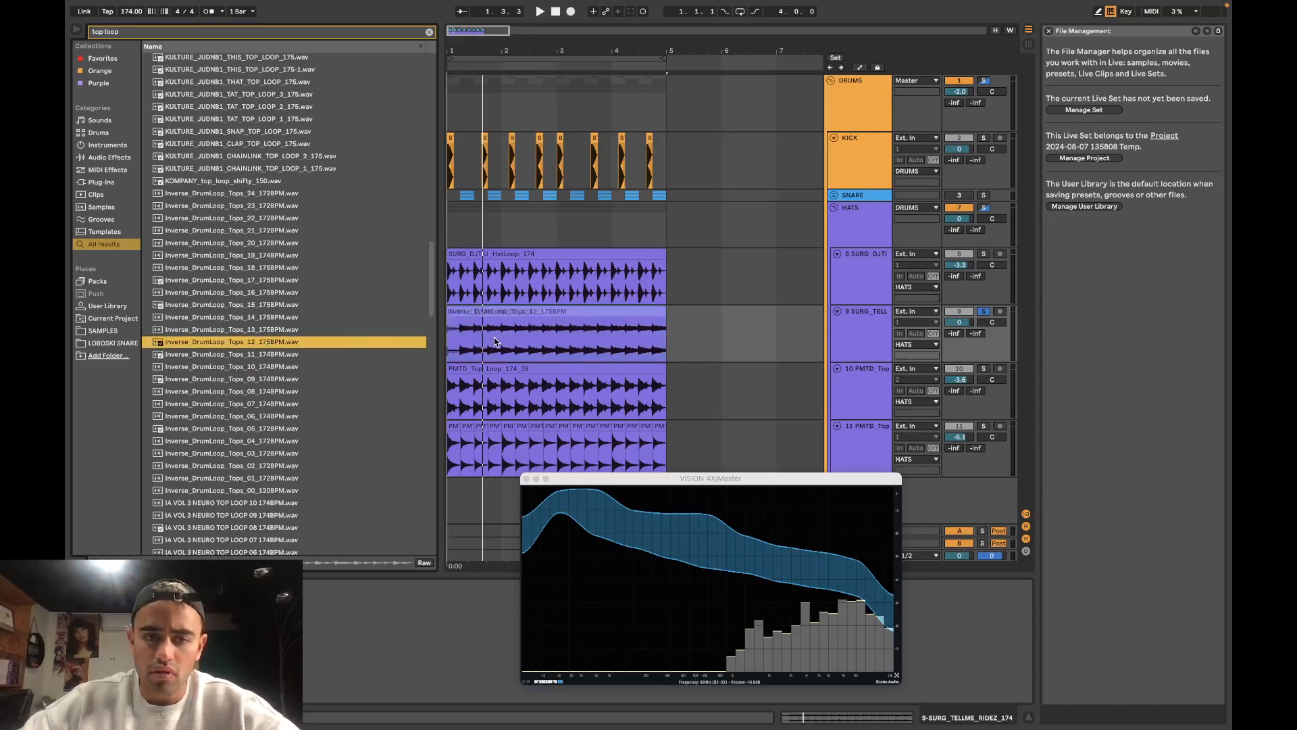
key(space)
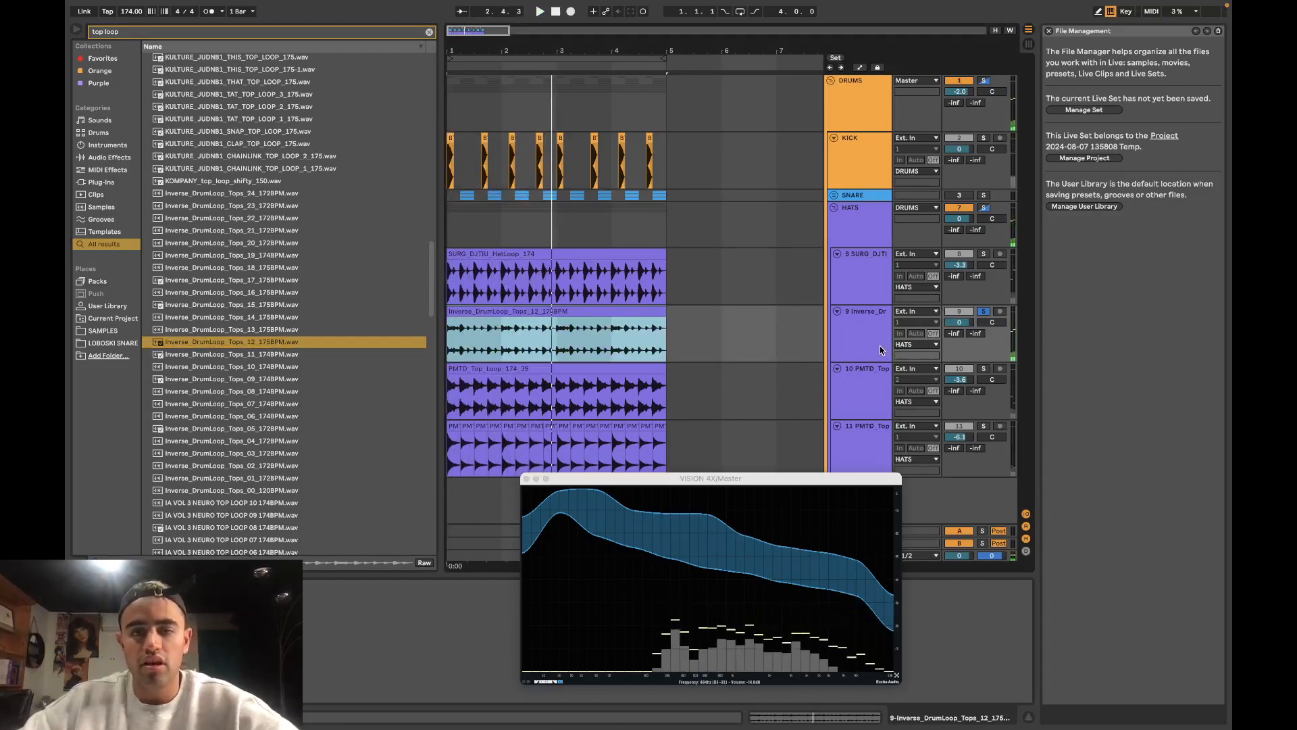
Step: Set the fixed grid to 1/8 and play the soloed Inverse_DrumLoop_Tops_12 clip from partway through the first bar
key(space)
scroll(466, 339, up, 3)
scroll(466, 339, up, 3)
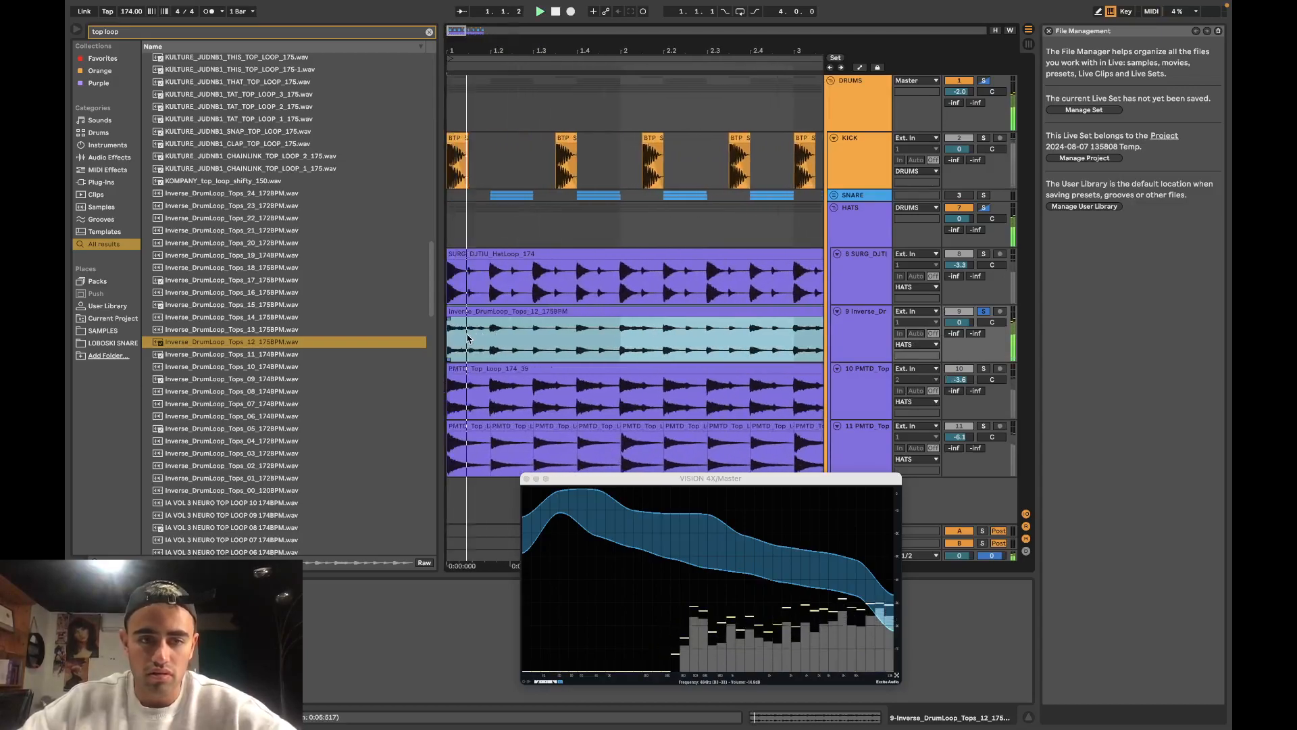
right_click(479, 347)
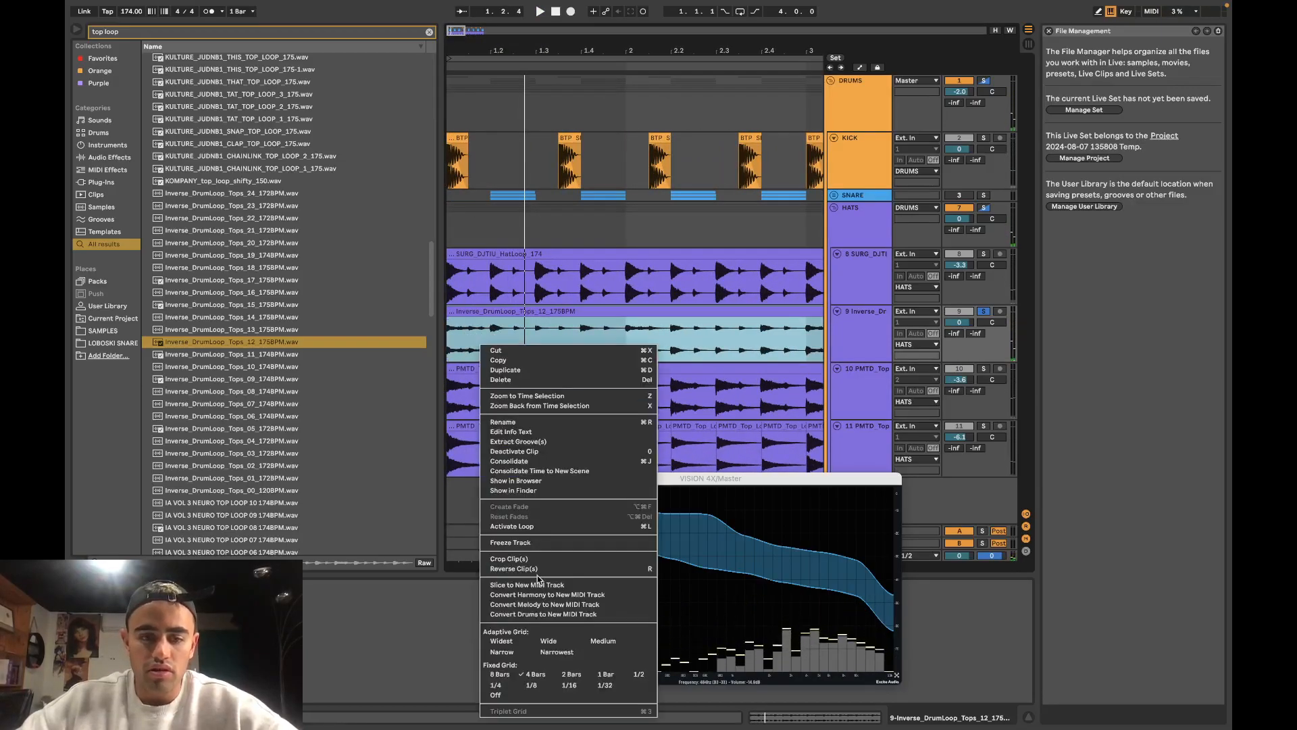
click(531, 685)
click(492, 349)
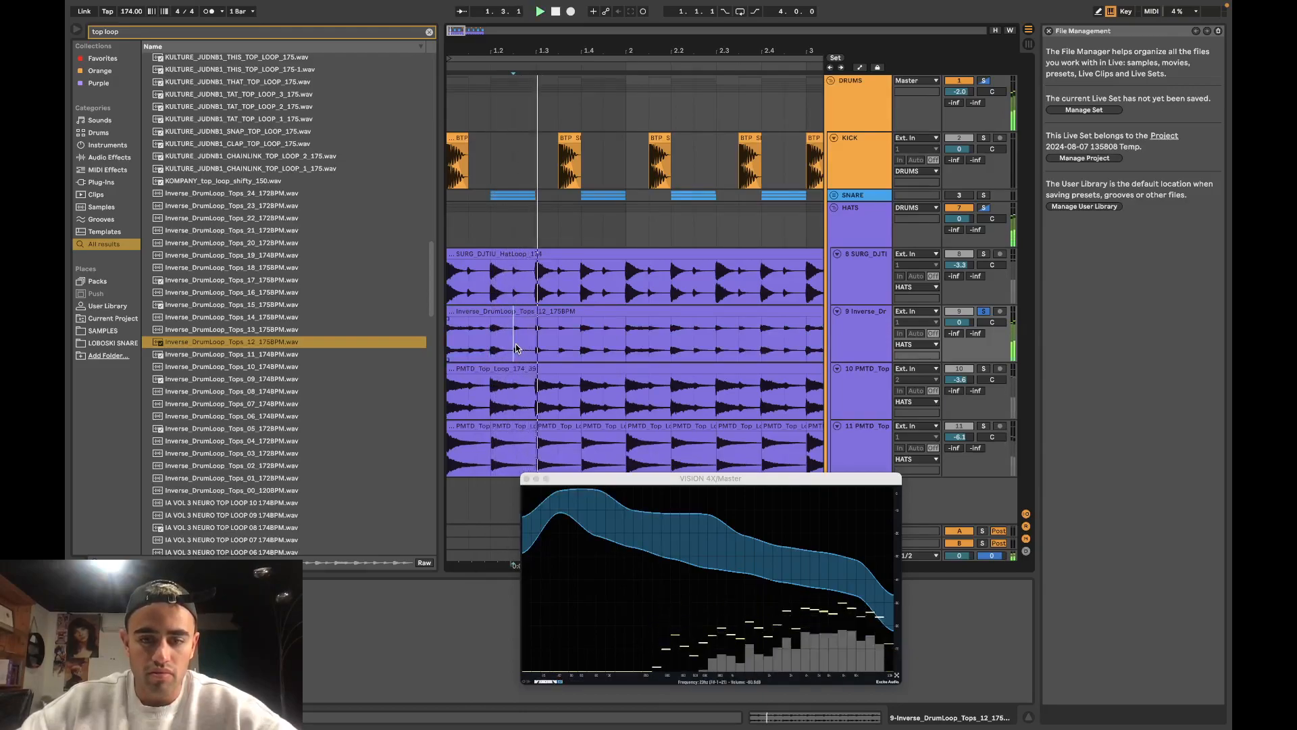
Step: Audition more Inverse_DrumLoop_Tops samples, including 09 and 06, and replace the track 9 clip with Inverse_DrumLoop_Tops_02_172BPM.wav
click(340, 382)
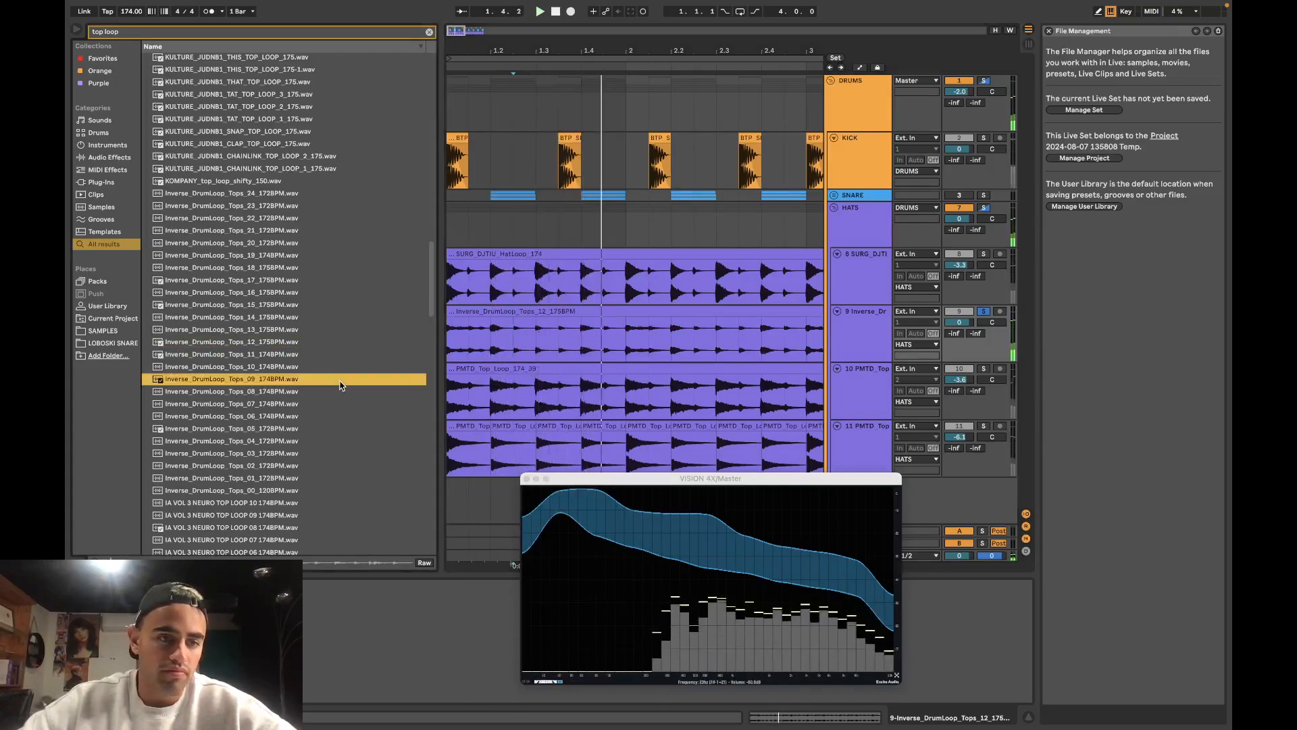
click(322, 417)
click(316, 429)
scroll(314, 431, down, 3)
click(314, 426)
drag(311, 430, 482, 343)
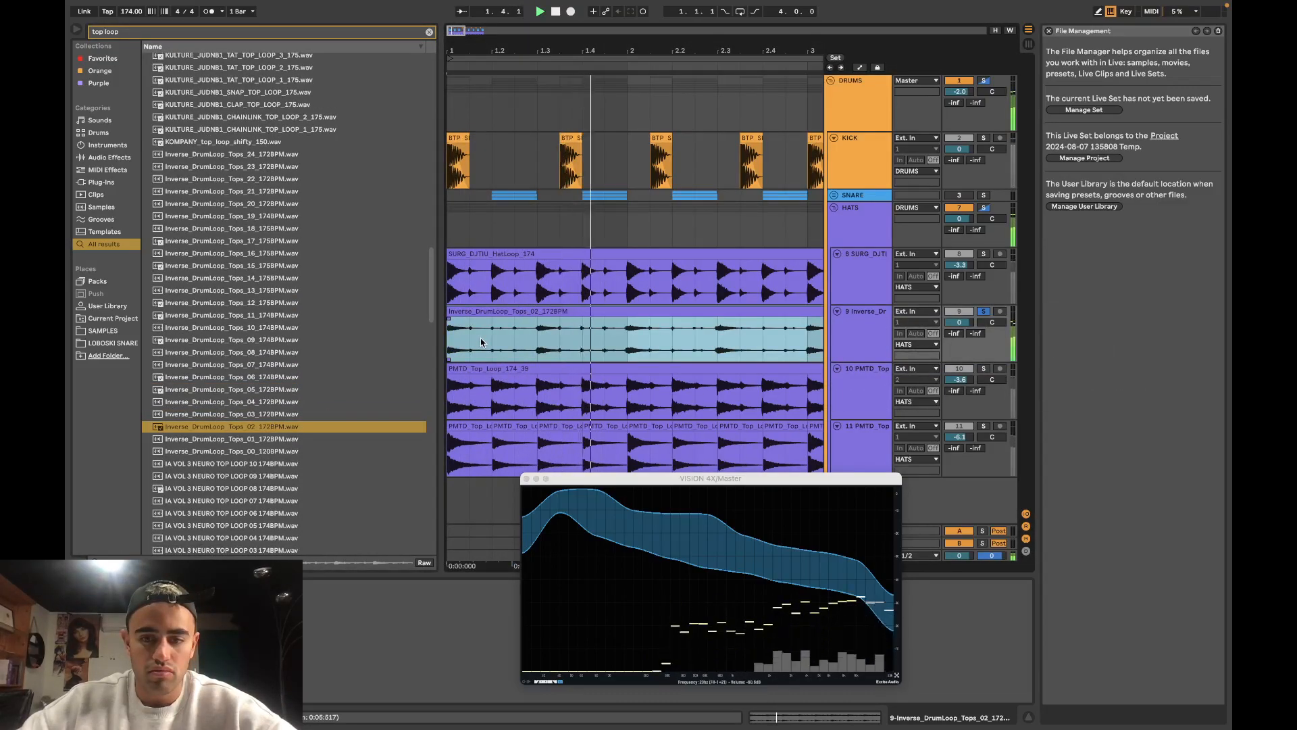
Step: Audition Inverse_DrumLoop_Tops_01 and several IA VOL 3 top loops, ending with IA VOL 3 LIQUID TOP LOOP 03
click(299, 439)
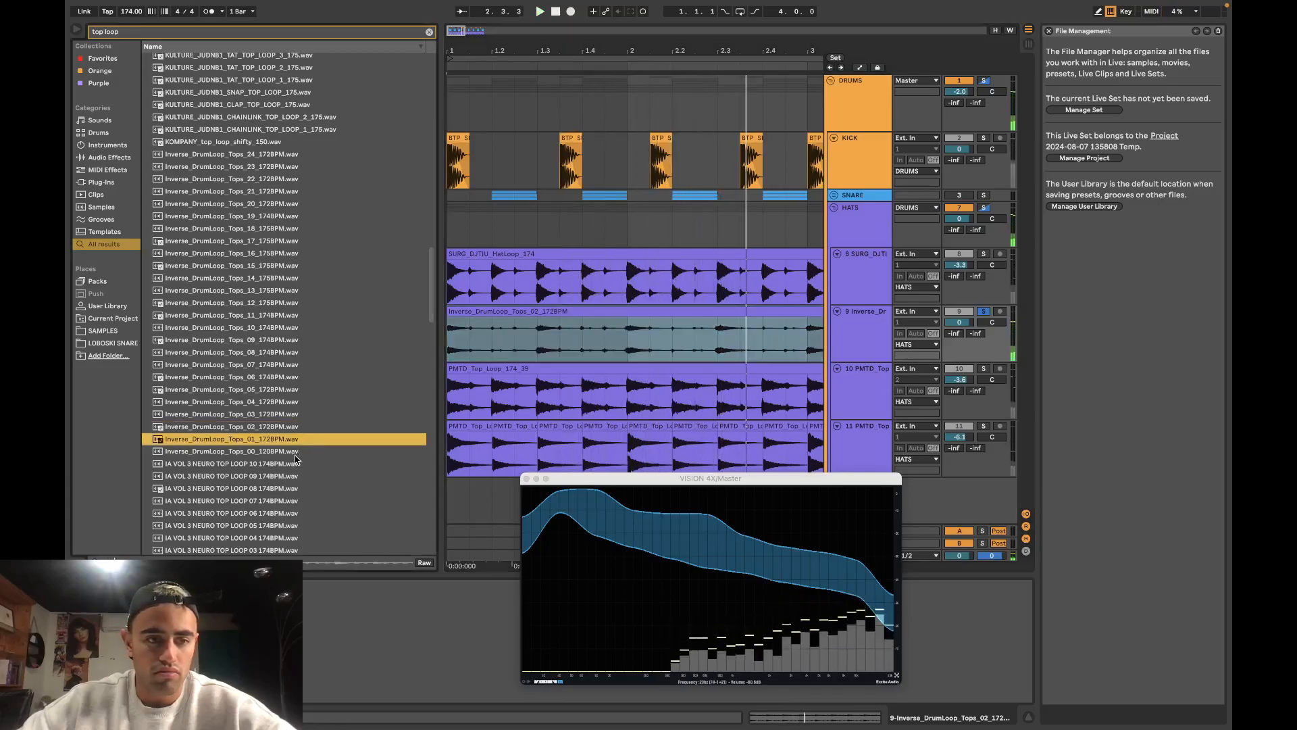
click(290, 475)
scroll(289, 477, down, 1)
click(288, 480)
scroll(289, 480, down, 4)
click(288, 480)
scroll(288, 481, down, 3)
click(288, 479)
click(295, 450)
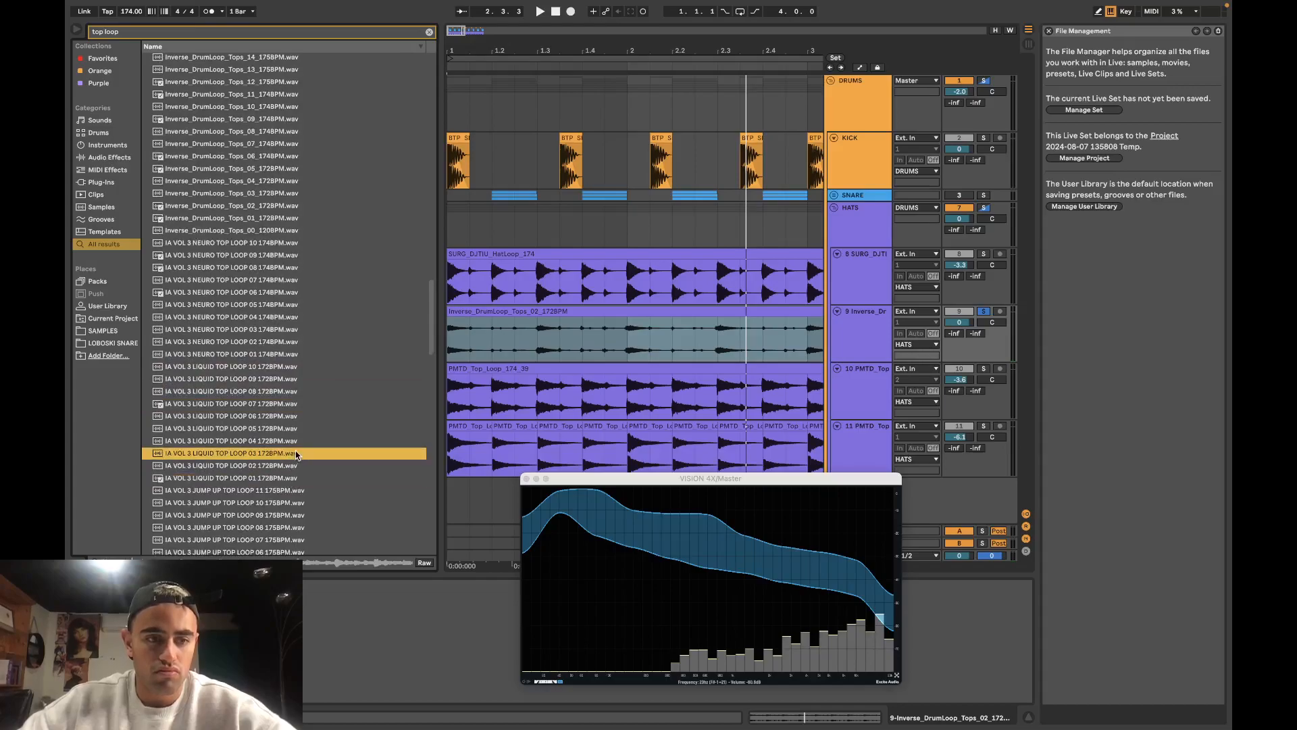
Step: Audition the neighbouring liquid loops, then replace the track 9 clip with IA VOL 3 LIQUID TOP LOOP 07 172BPM.wav and play it
key(Up)
key(Up)
key(Up)
key(Up)
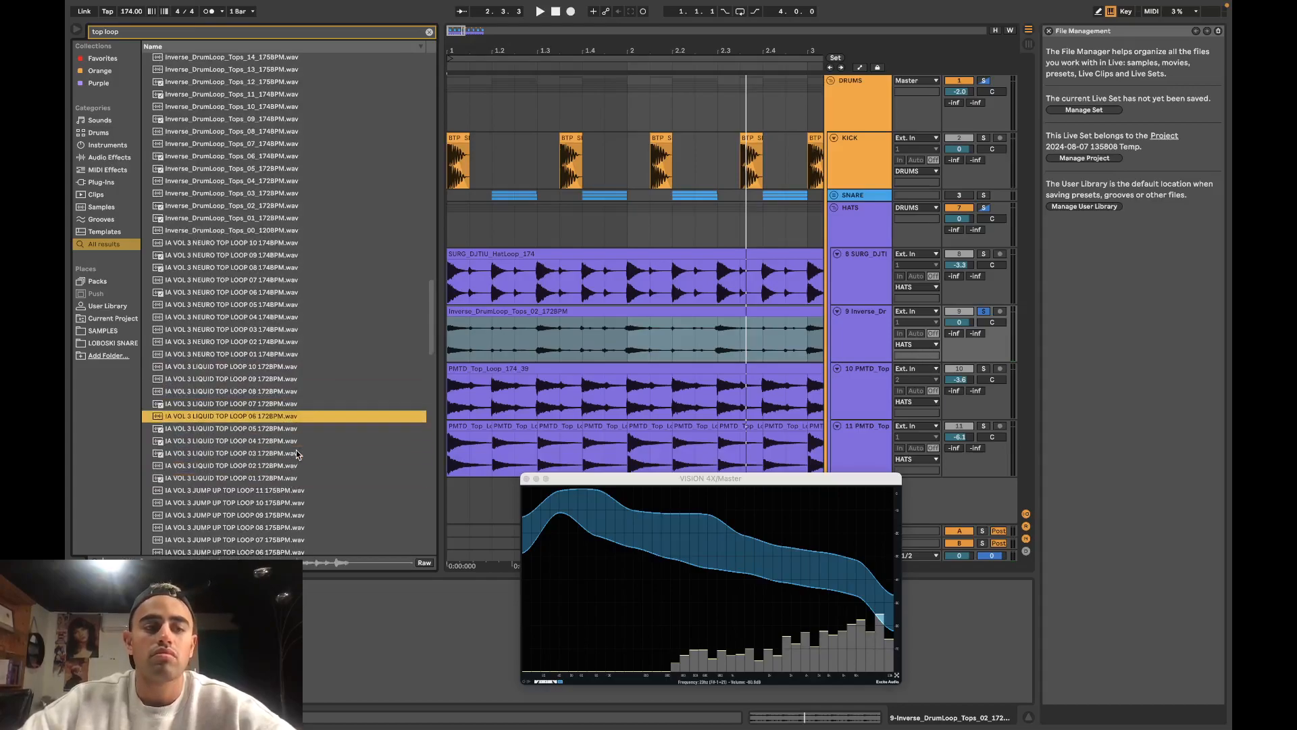
drag(361, 391, 690, 362)
key(space)
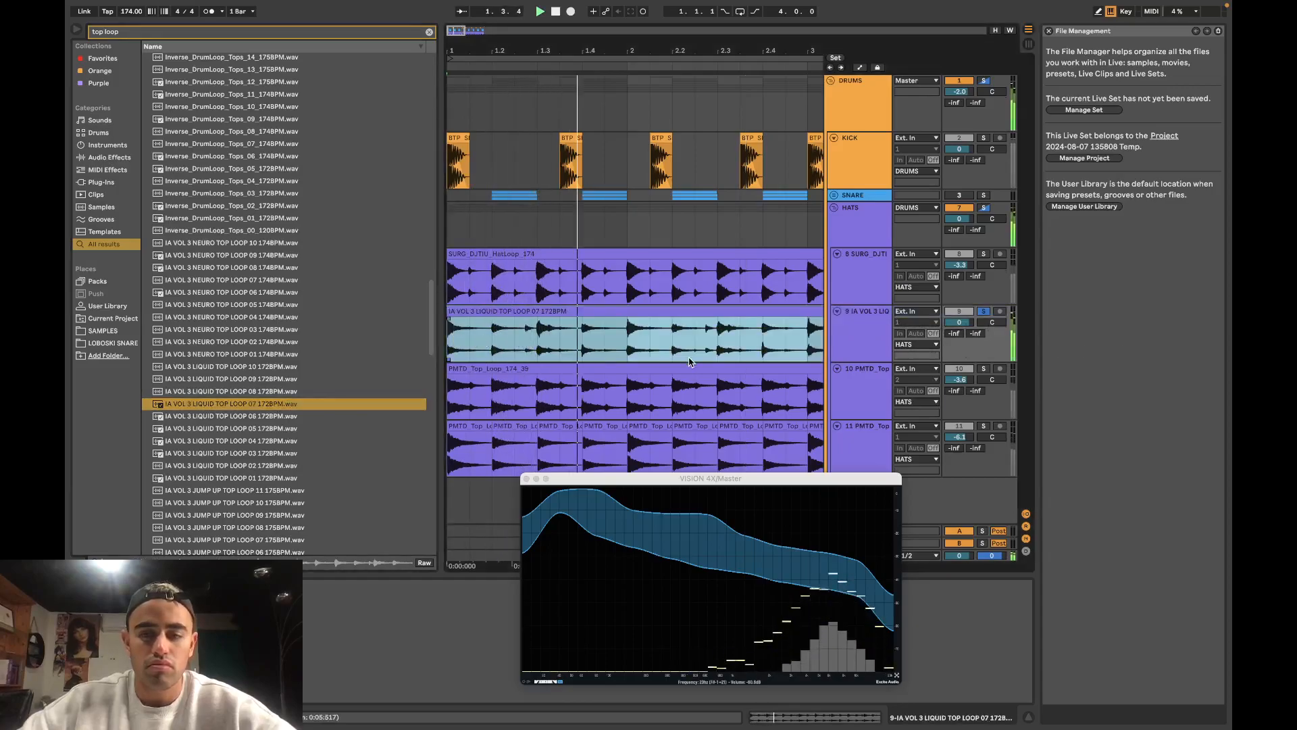
Step: Audition several liquid and dancefloor top loops, then place IA VOL 3 DANCEFLOOR TOP LOOP 10 174BPM.wav on track 9 and play it
click(247, 452)
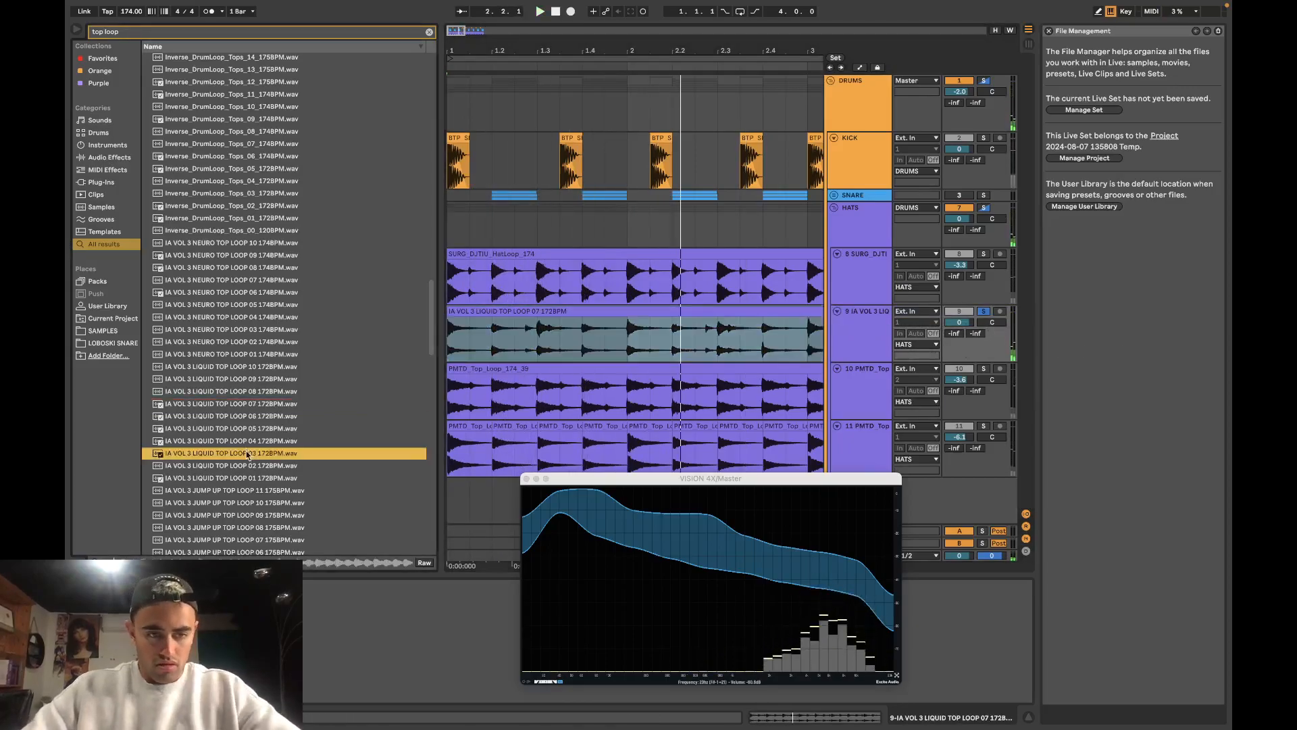
scroll(246, 460, down, 5)
click(245, 464)
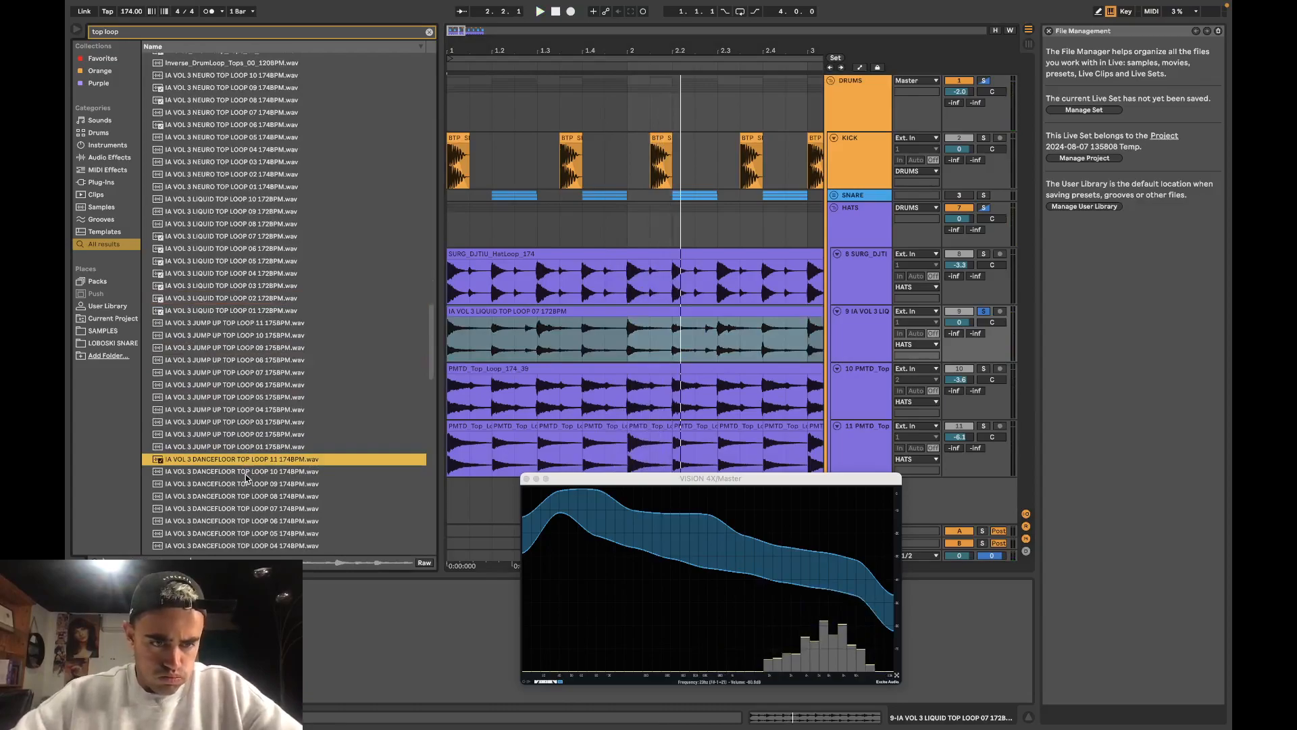
click(246, 473)
scroll(246, 473, down, 2)
click(276, 437)
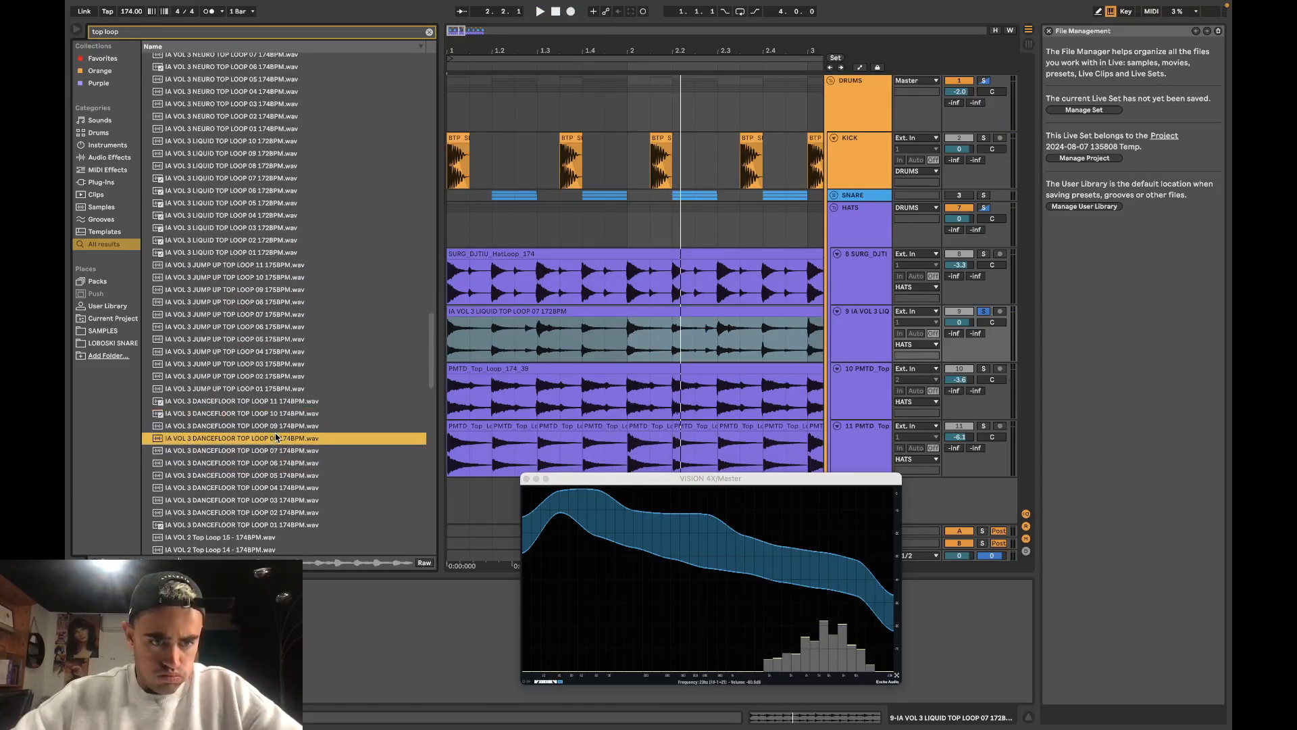
click(278, 430)
drag(286, 414, 456, 337)
key(space)
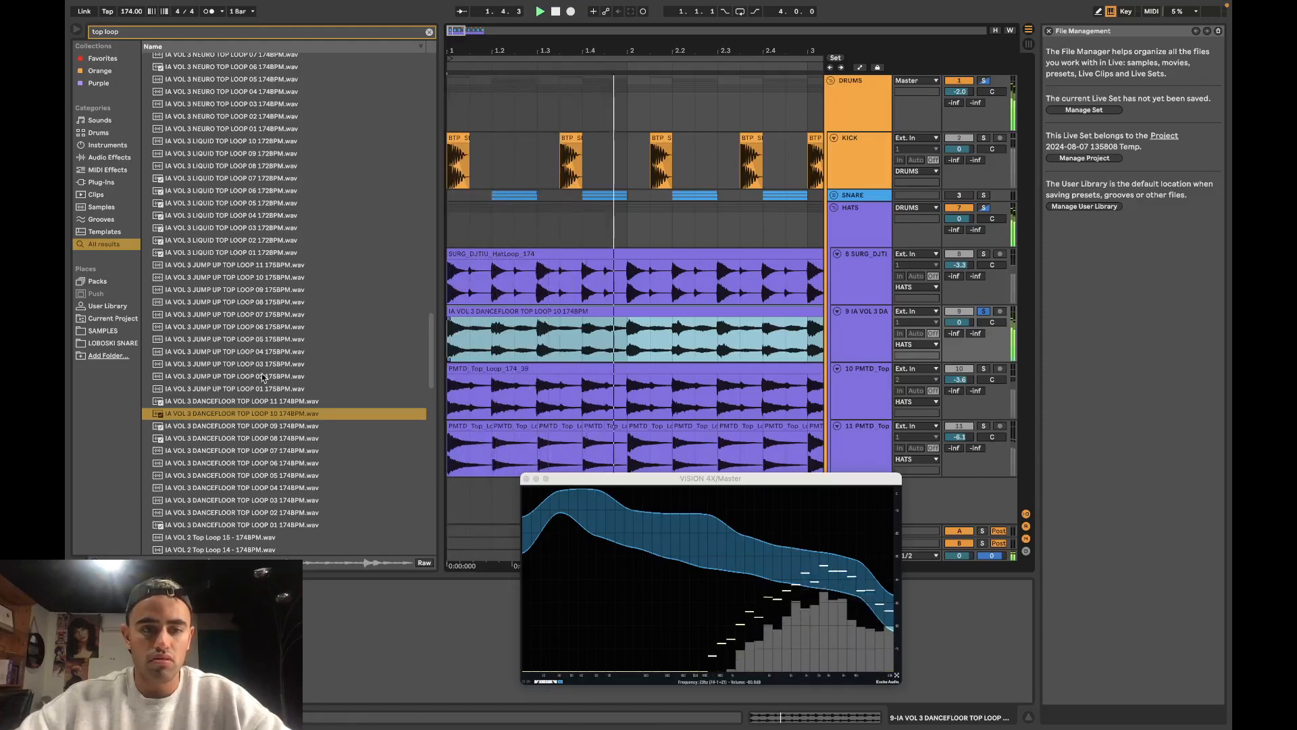
Step: Replace the track 9 clip with IA VOL 3 DANCEFLOOR TOP LOOP 06 174BPM.wav and listen to it
click(257, 464)
scroll(257, 466, down, 1)
drag(270, 443, 450, 343)
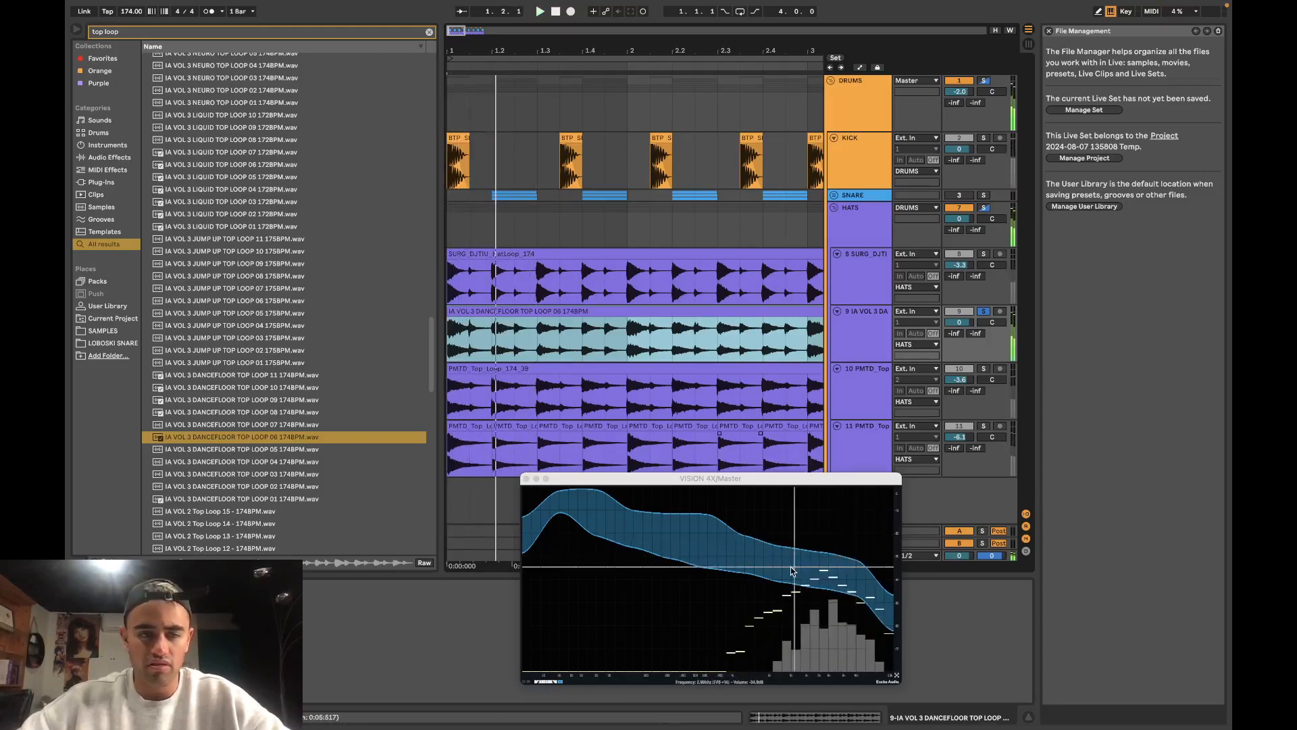
Step: Audition dancefloor loops 04 to 01, then replace the track 9 clip with IA VOL 3 DANCEFLOOR TOP LOOP 01 174BPM.wav and play it
click(229, 461)
click(228, 475)
click(230, 487)
scroll(234, 483, down, 1)
click(244, 470)
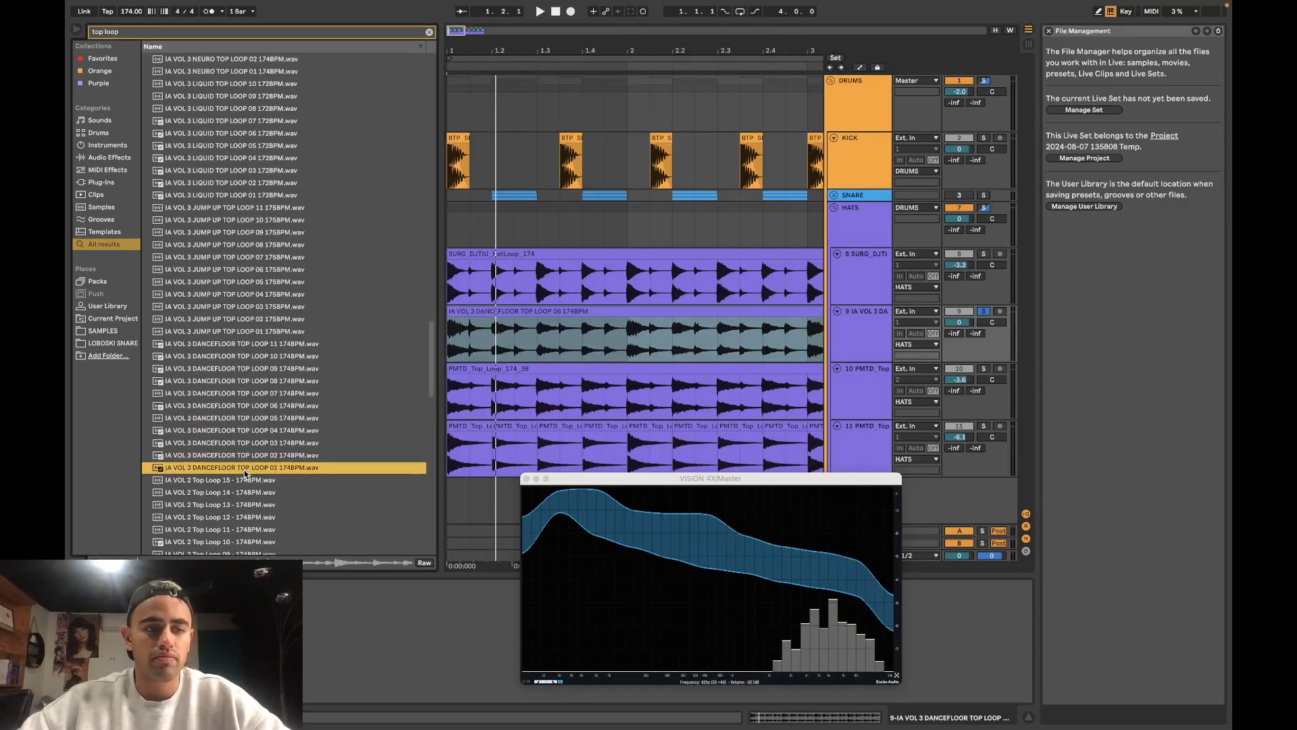
drag(427, 383, 452, 351)
key(space)
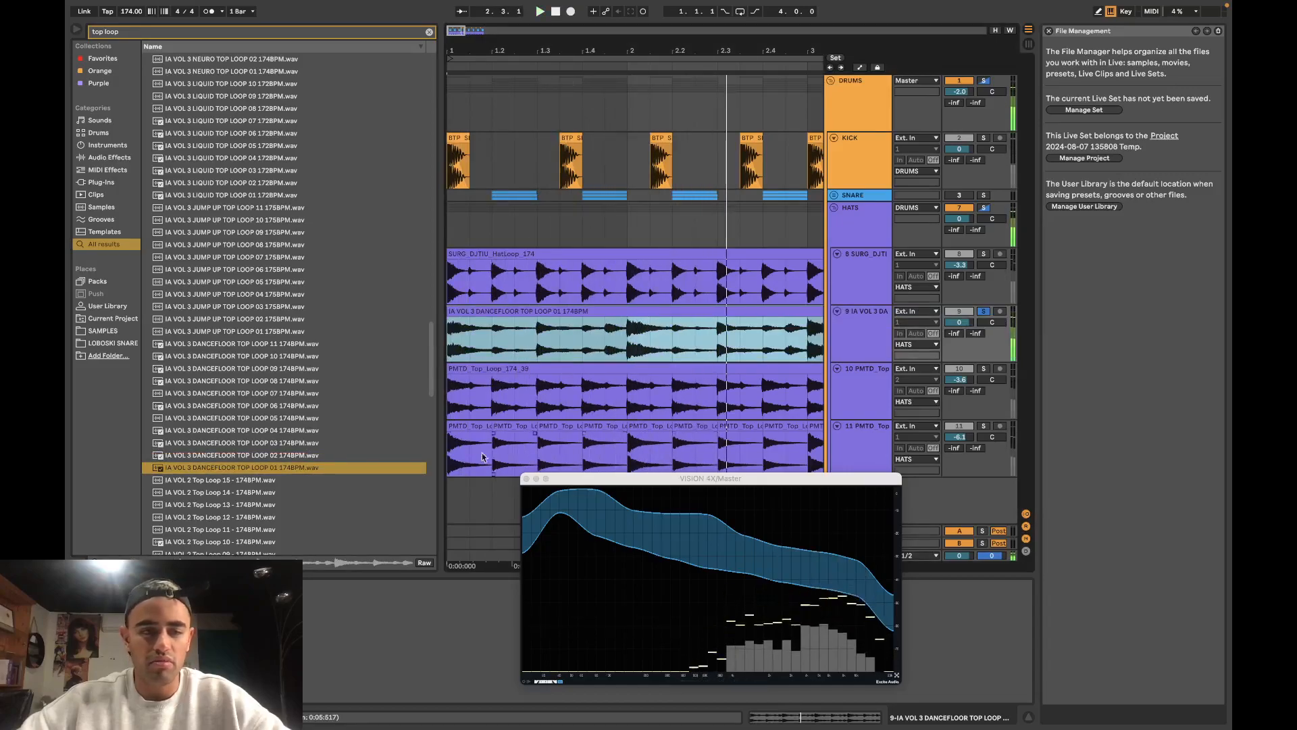
Step: Audition the IA VOL 2 Top Loop samples, including loops 05 through 01 and loop 08
scroll(308, 478, down, 1)
click(309, 478)
scroll(310, 479, down, 1)
click(309, 477)
scroll(308, 474, down, 3)
click(308, 427)
key(Down)
key(Down)
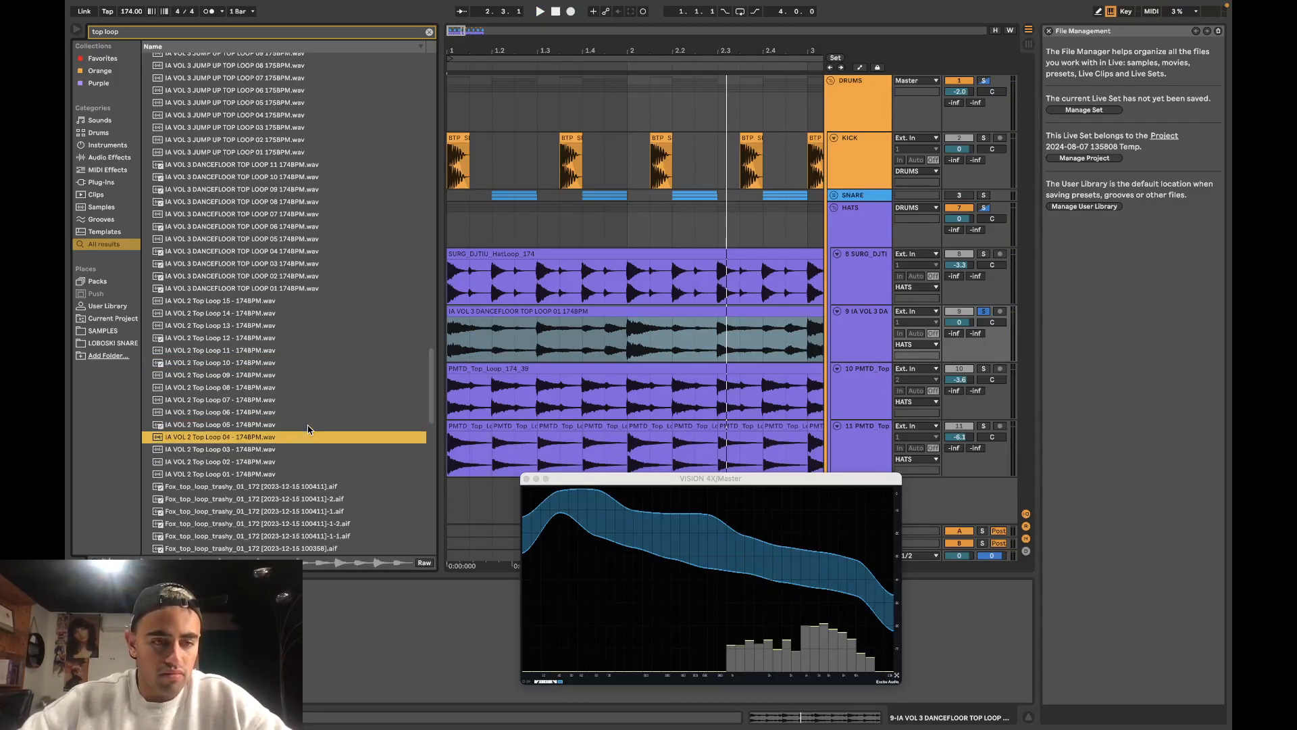
key(Down)
key(Down)
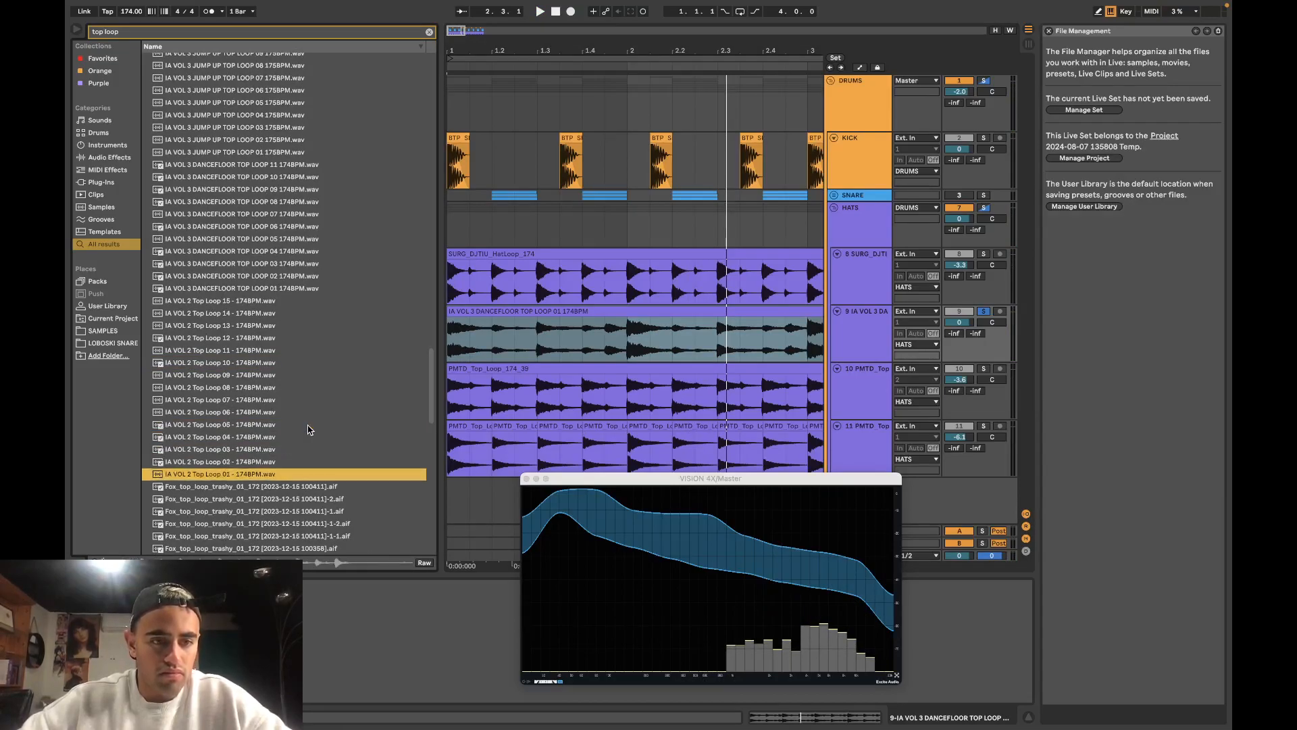
click(261, 391)
click(248, 510)
scroll(260, 473, down, 2)
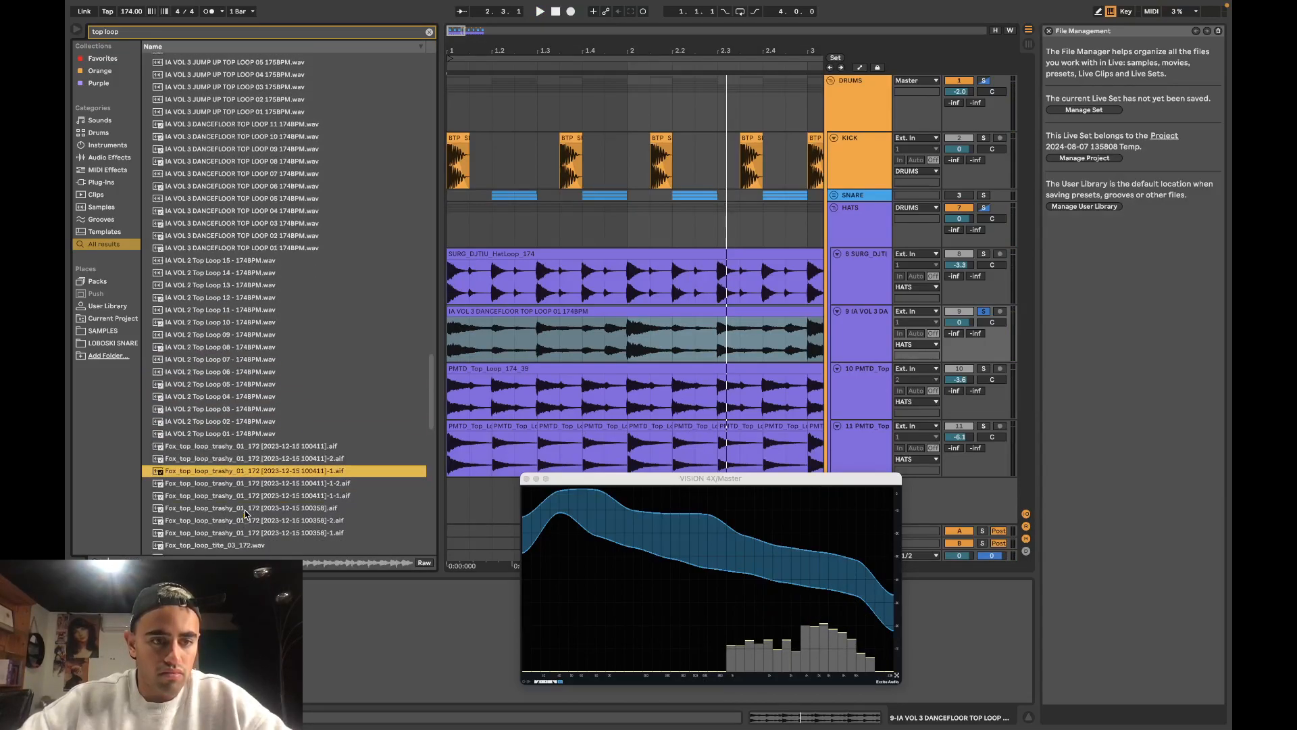
click(257, 444)
drag(307, 432, 454, 344)
key(space)
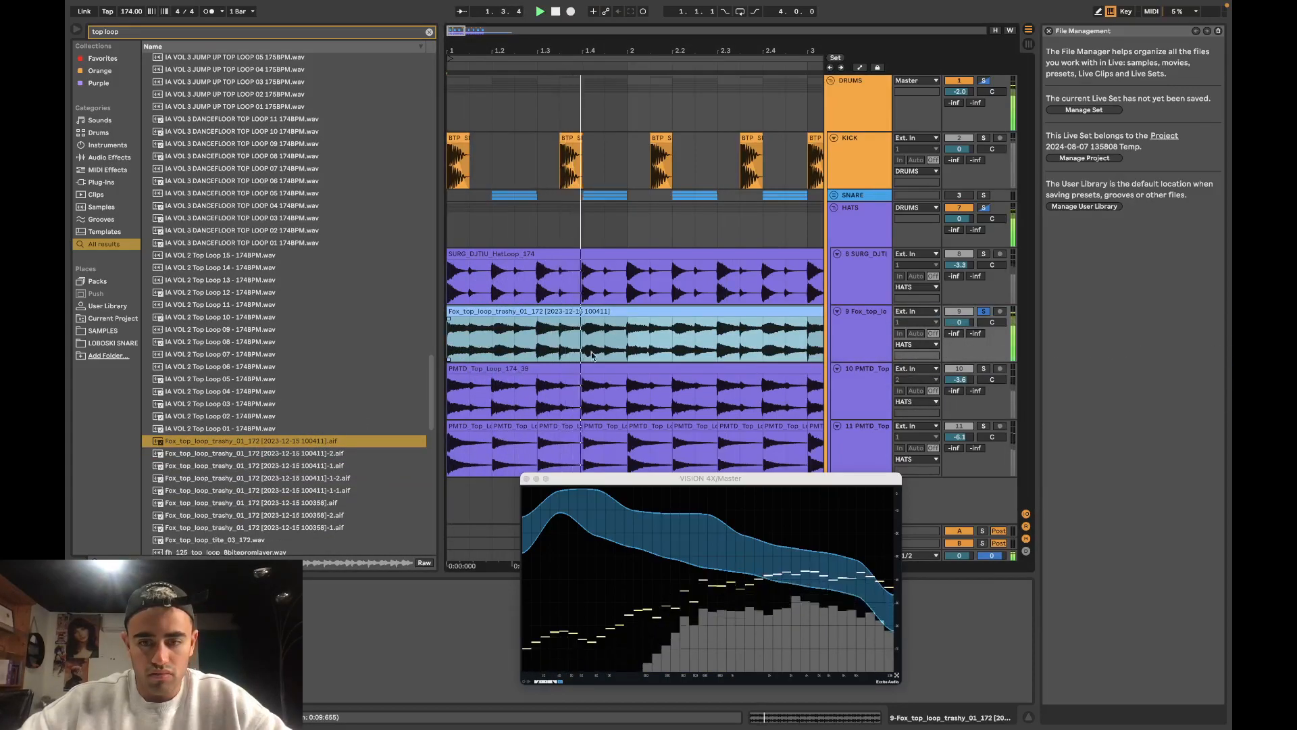
Step: Add EQ Eight to the Fox top loop track and pull its high-frequency shelf down slightly
click(847, 335)
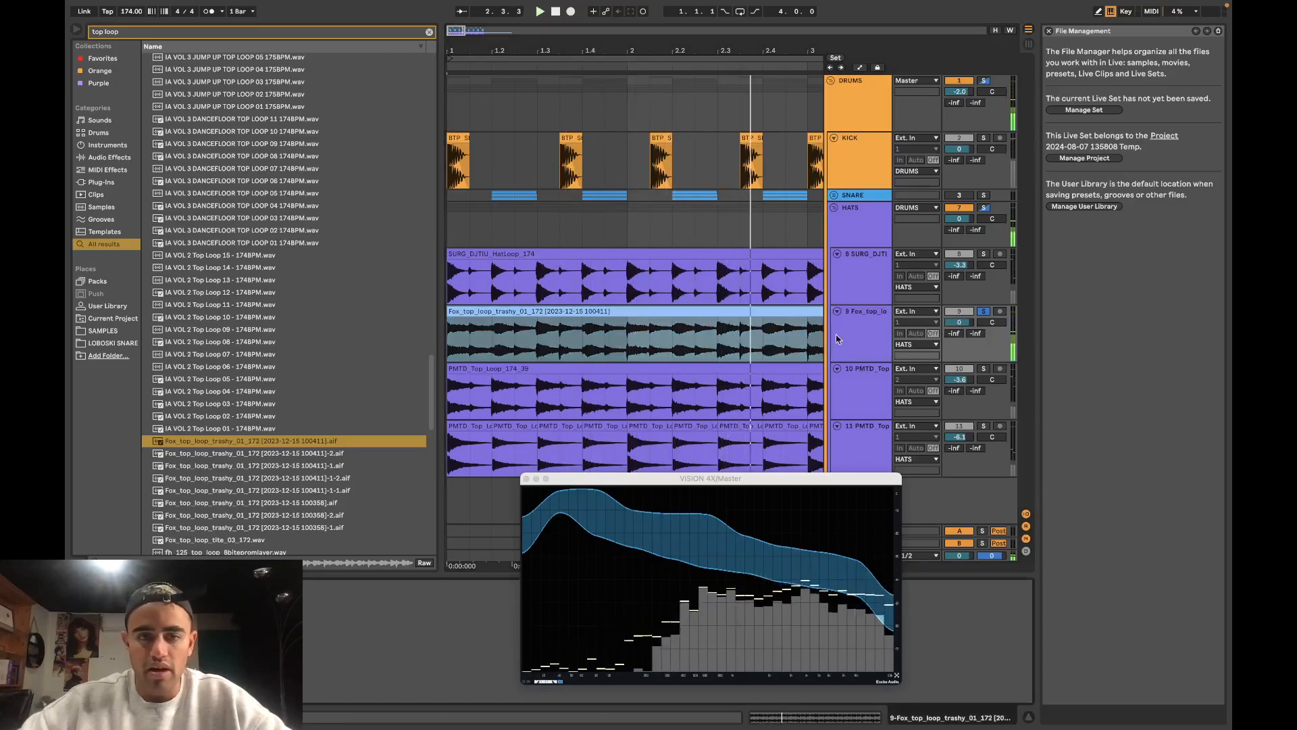
click(526, 478)
click(429, 32)
click(108, 156)
double_click(186, 133)
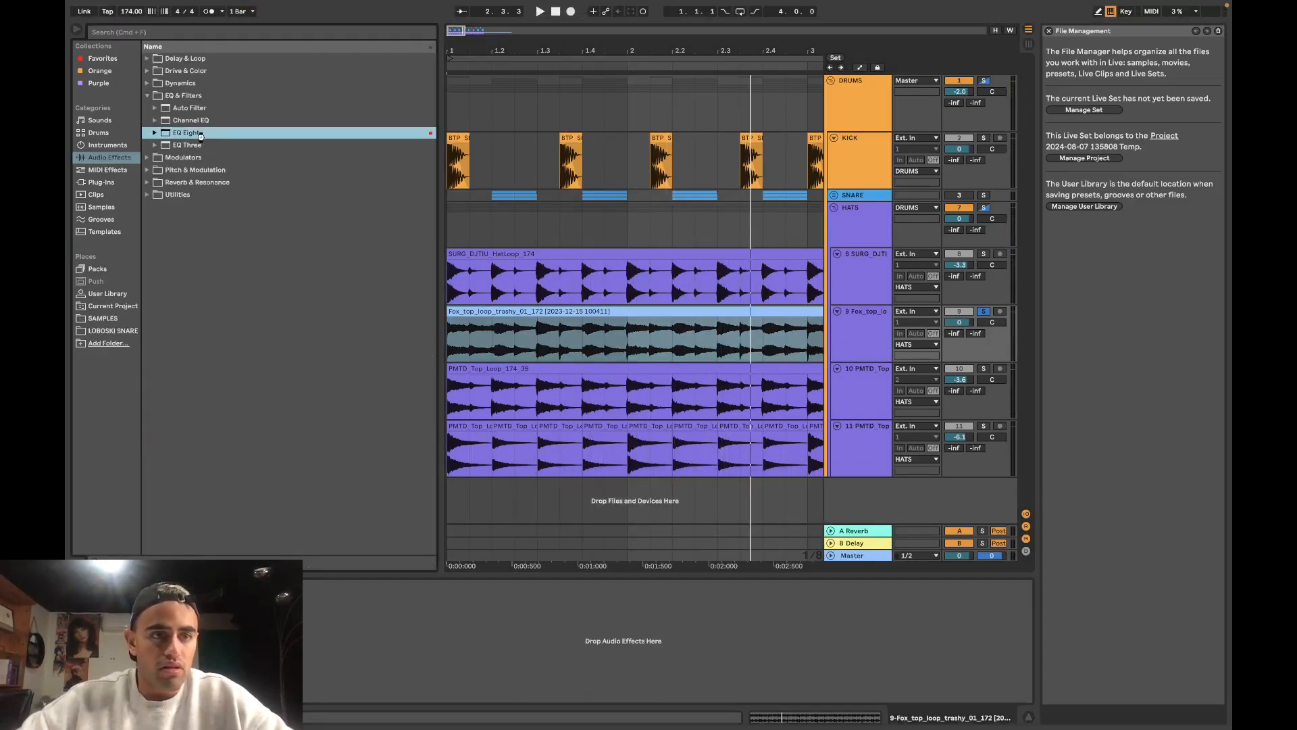
key(space)
drag(444, 634, 451, 645)
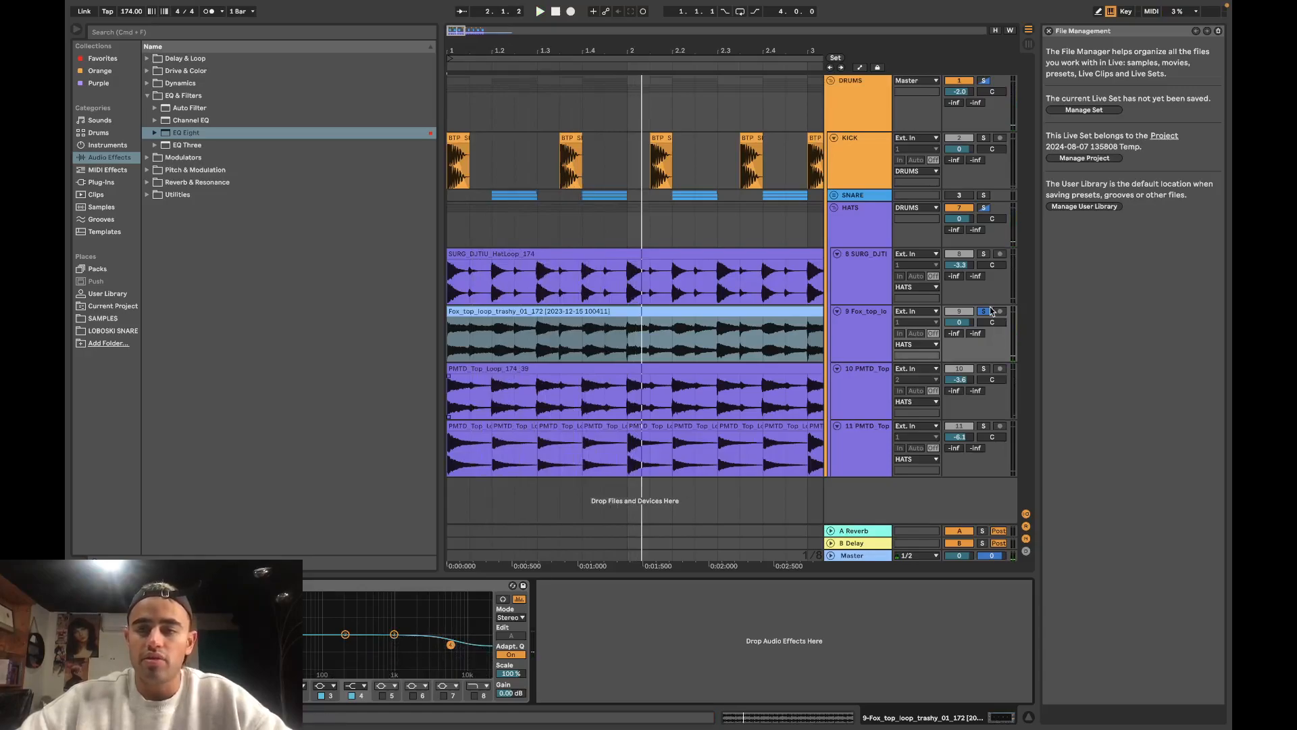
Step: Unsolo the HATS group, reactivate the SNARE group and play the full drum mix
key(space)
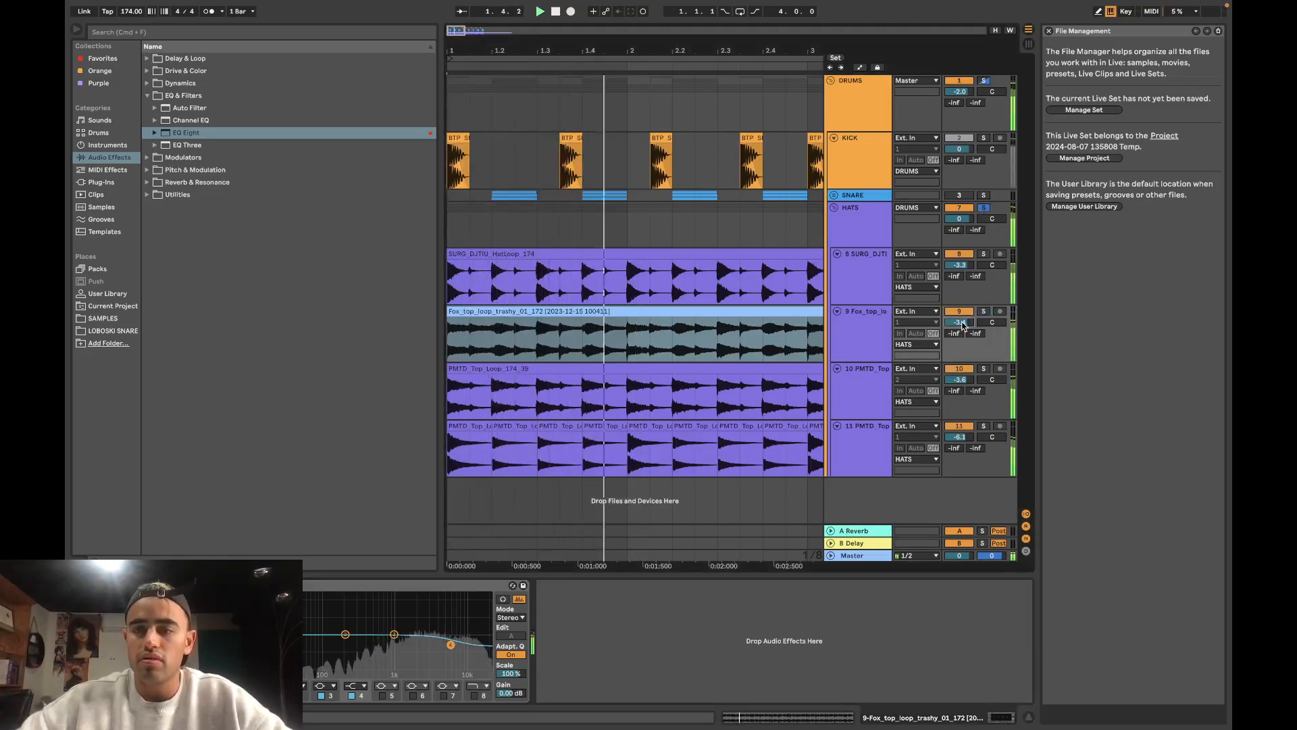
click(983, 209)
key(space)
key(space)
scroll(679, 228, down, 3)
key(space)
click(959, 194)
key(space)
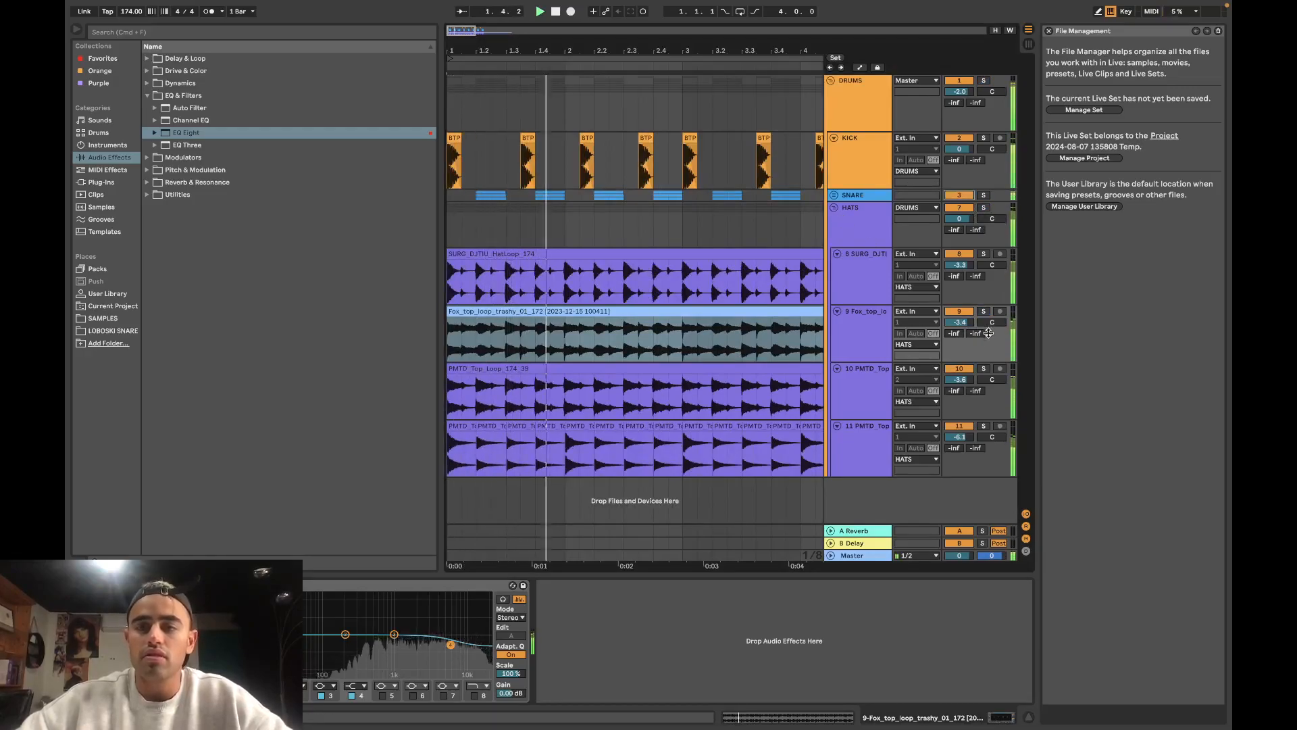
Step: Set the Fox top loop track's volume to -4.2 dB and, with it soloed, raise its EQ low cut to about 1 kHz
drag(959, 322, 959, 327)
click(842, 329)
click(985, 311)
key(space)
key(space)
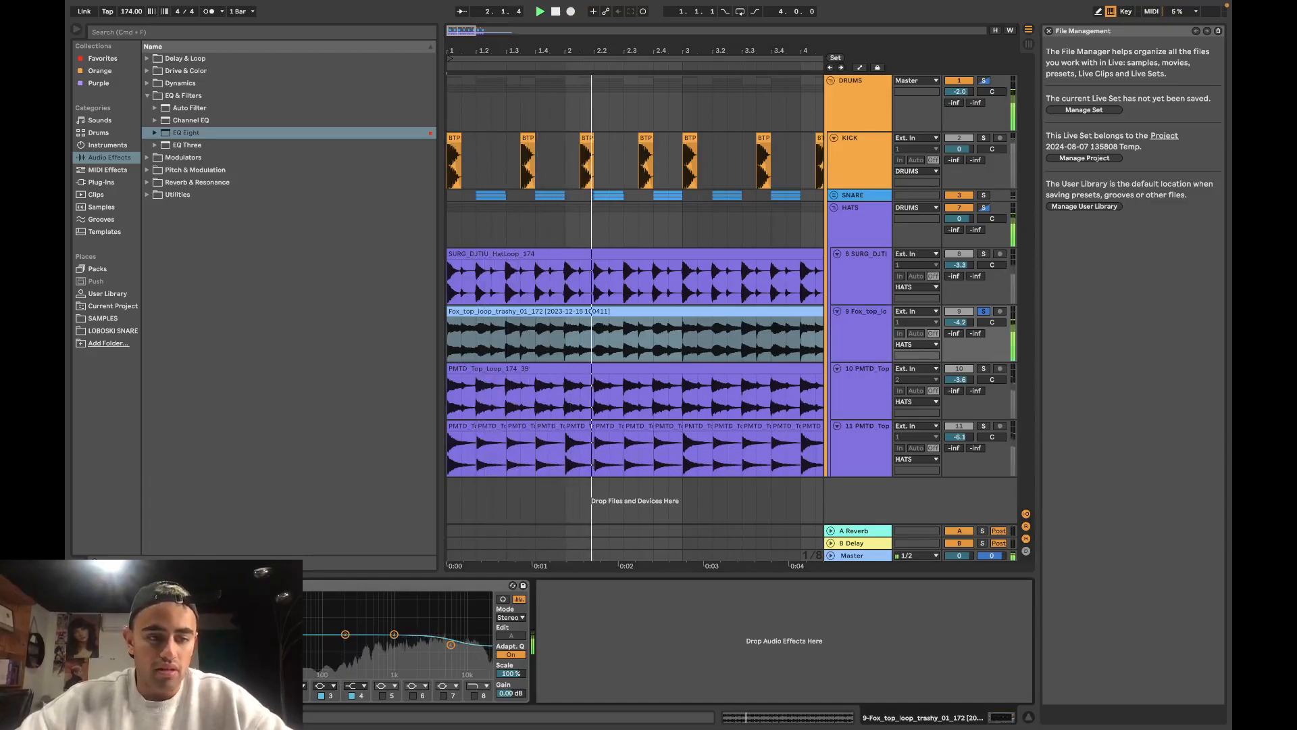
drag(286, 643, 396, 644)
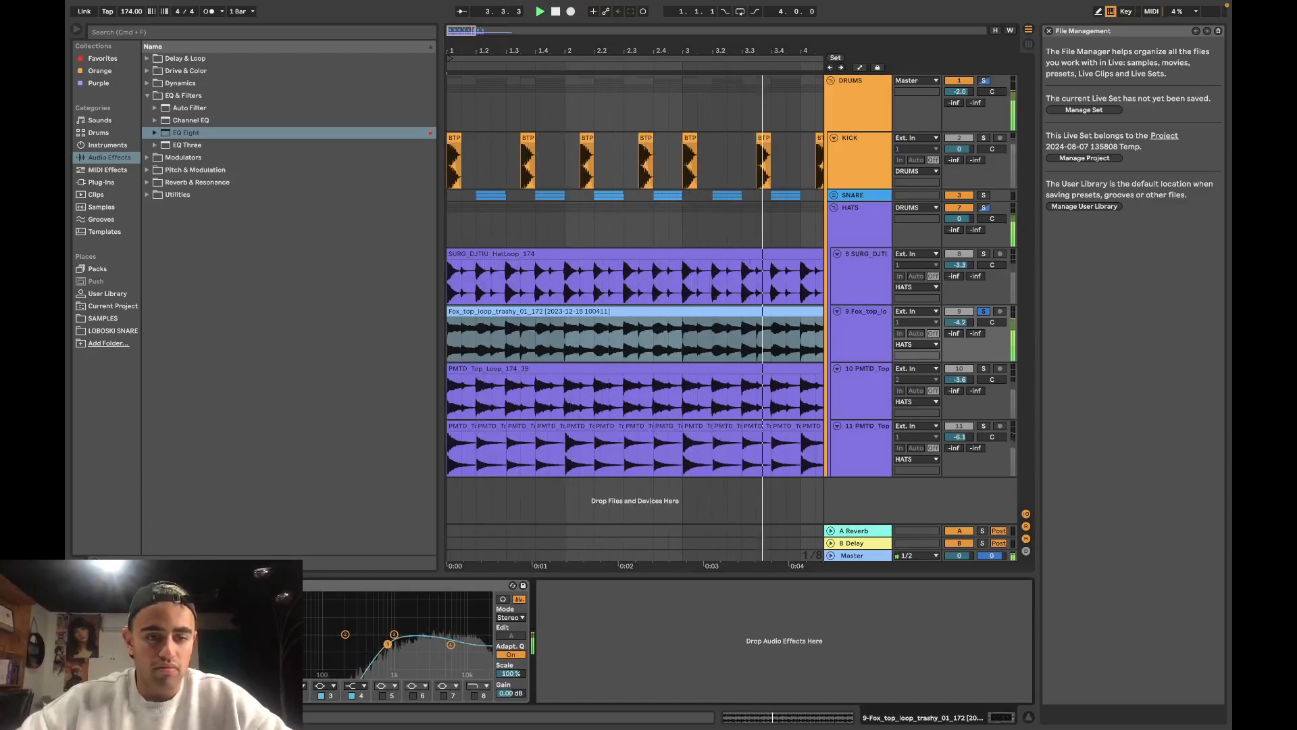
Step: Find the kHs Transient Shaper plug-in, add it to the Fox top loop track and reduce its sustain slightly
click(251, 33)
text(t)
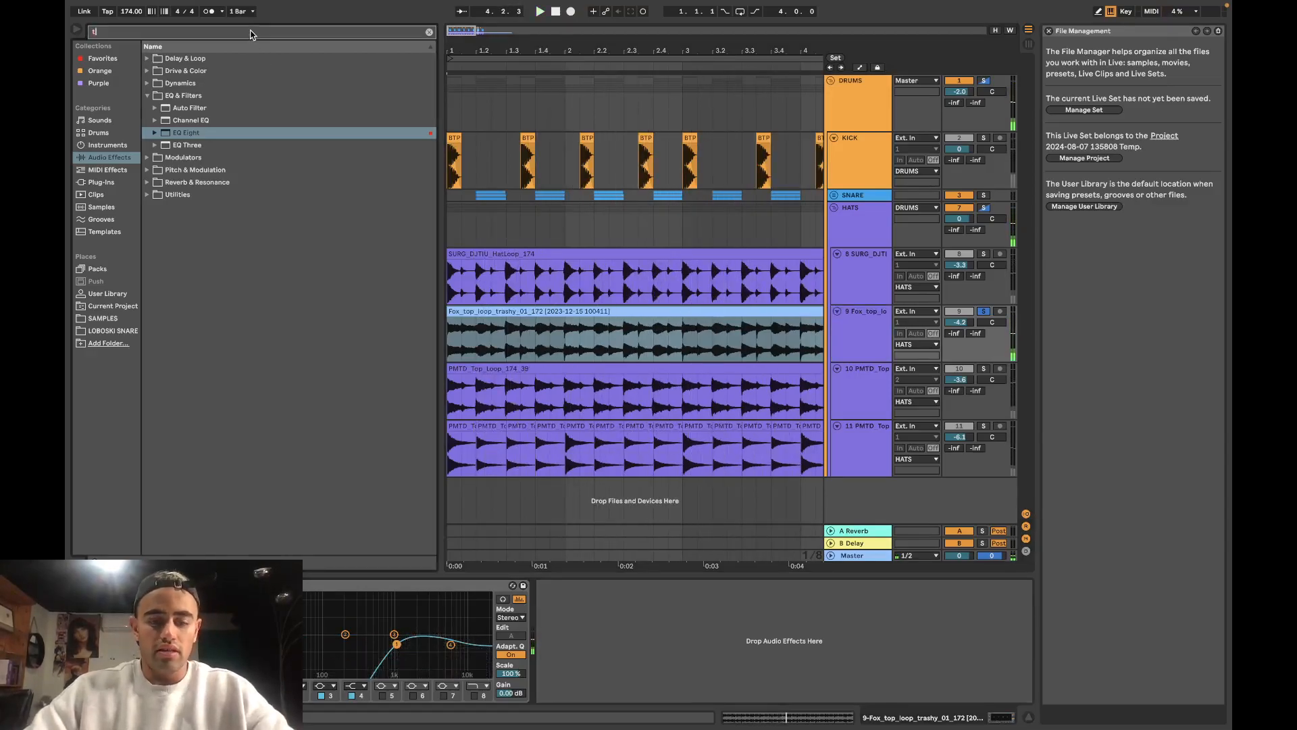
text(ran)
click(102, 182)
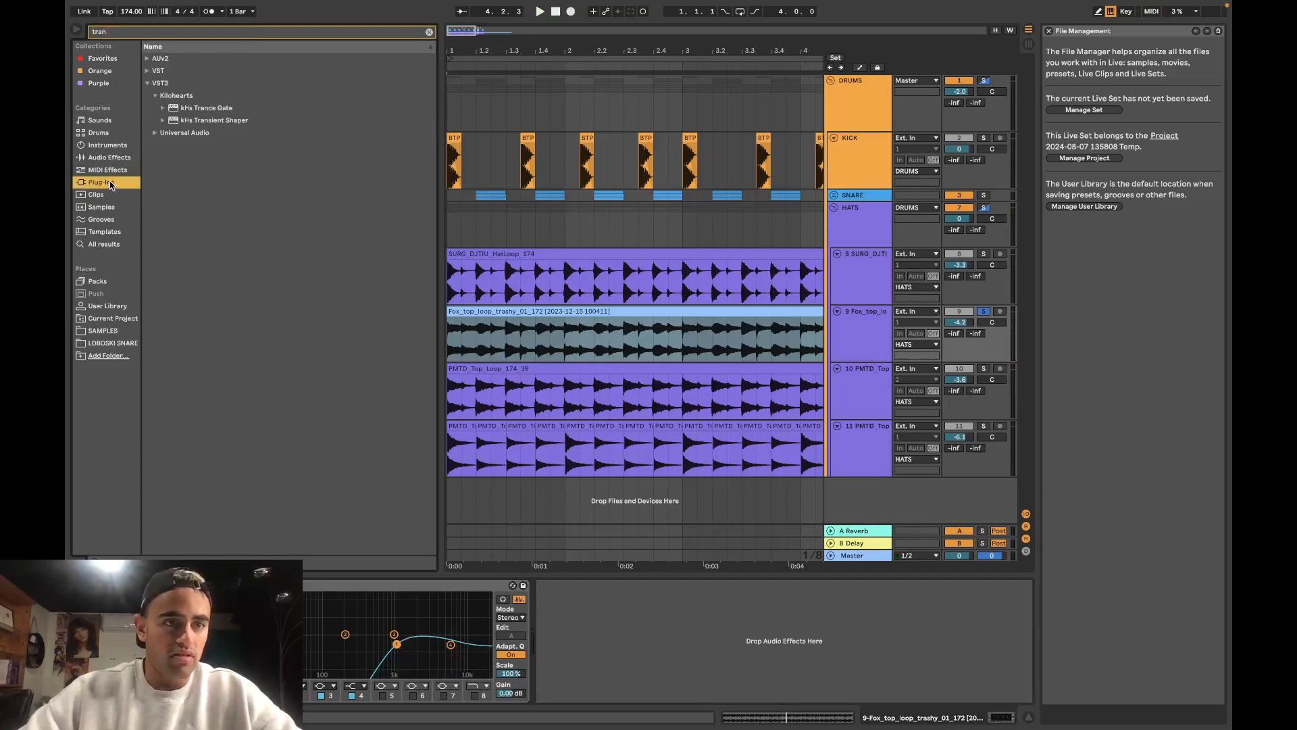
double_click(214, 120)
key(space)
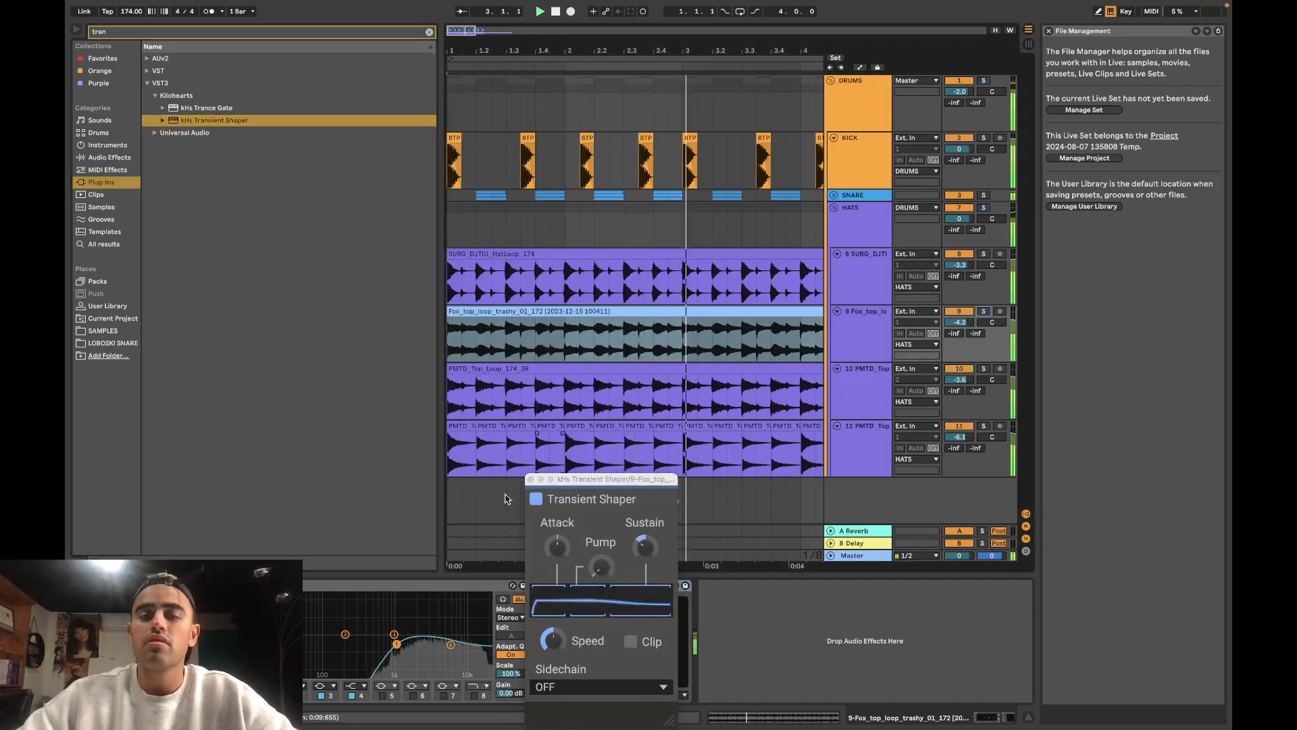
click(531, 481)
Step: Play the soloed HATS group and loop the arrangement over the four-bar PMTD_Top_Loop_174_39 clip
key(minus)
key(minus)
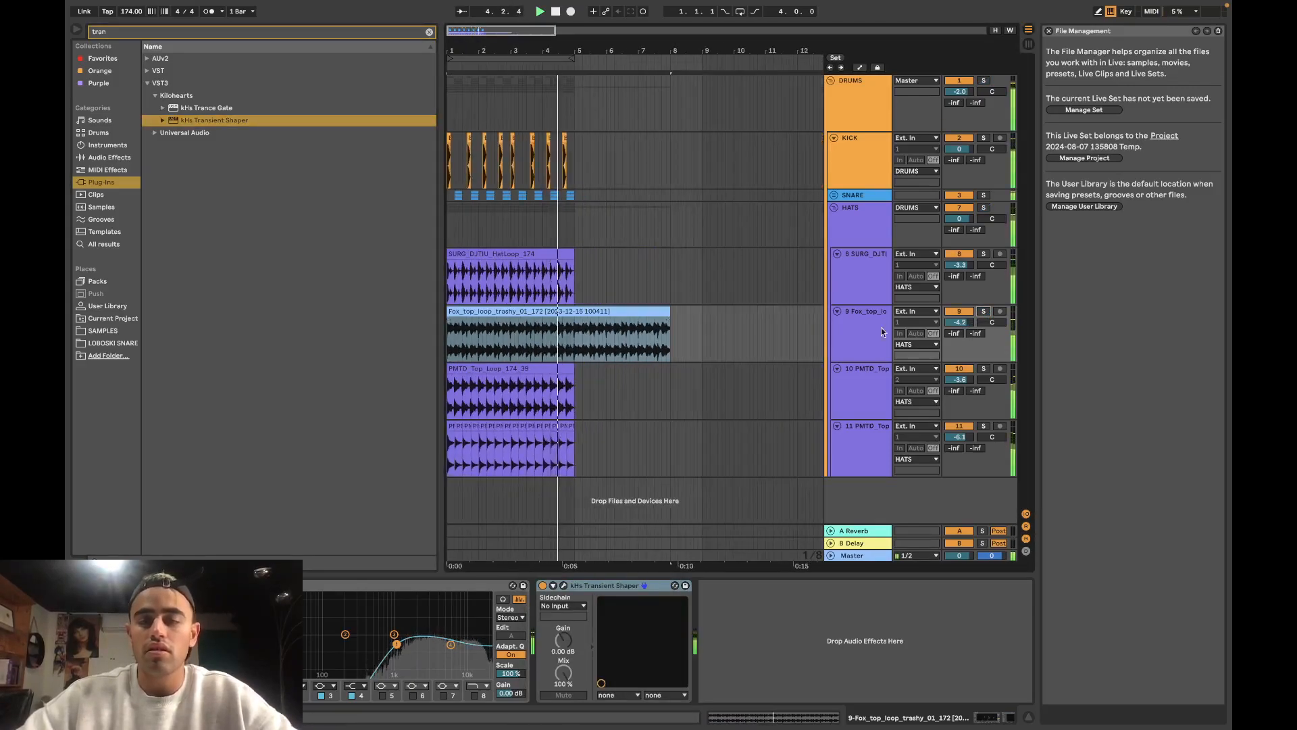
key(space)
key(space)
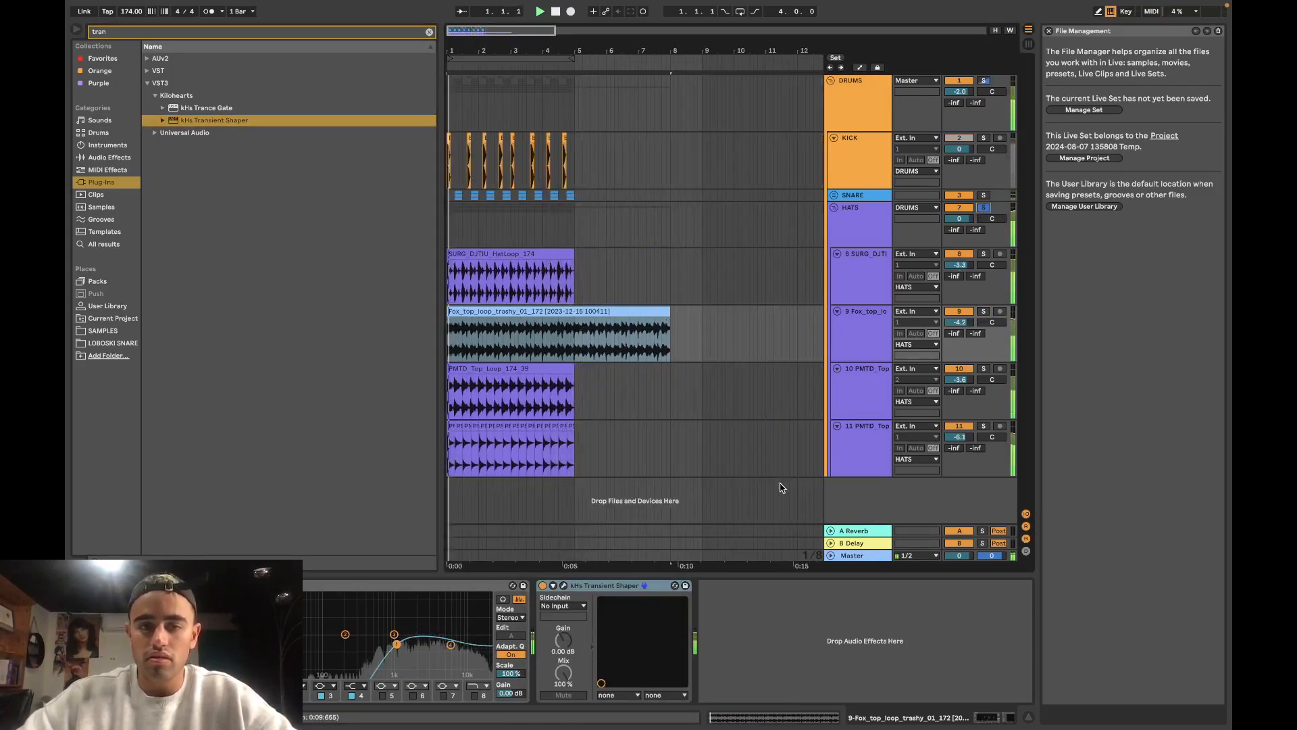
click(551, 370)
key(super+l)
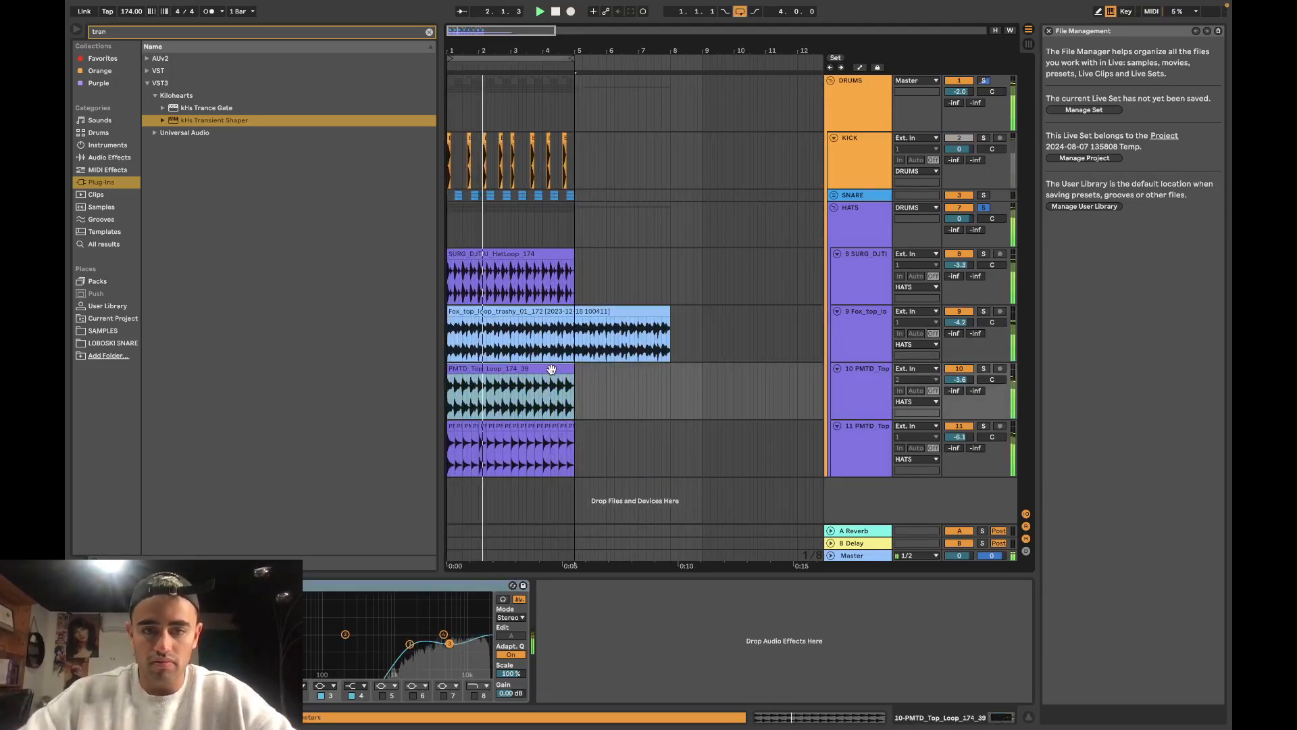
Step: Open the VISION 4X analyzer on the Master track and play the soloed hats against the reference curve
click(844, 555)
click(240, 586)
key(space)
key(space)
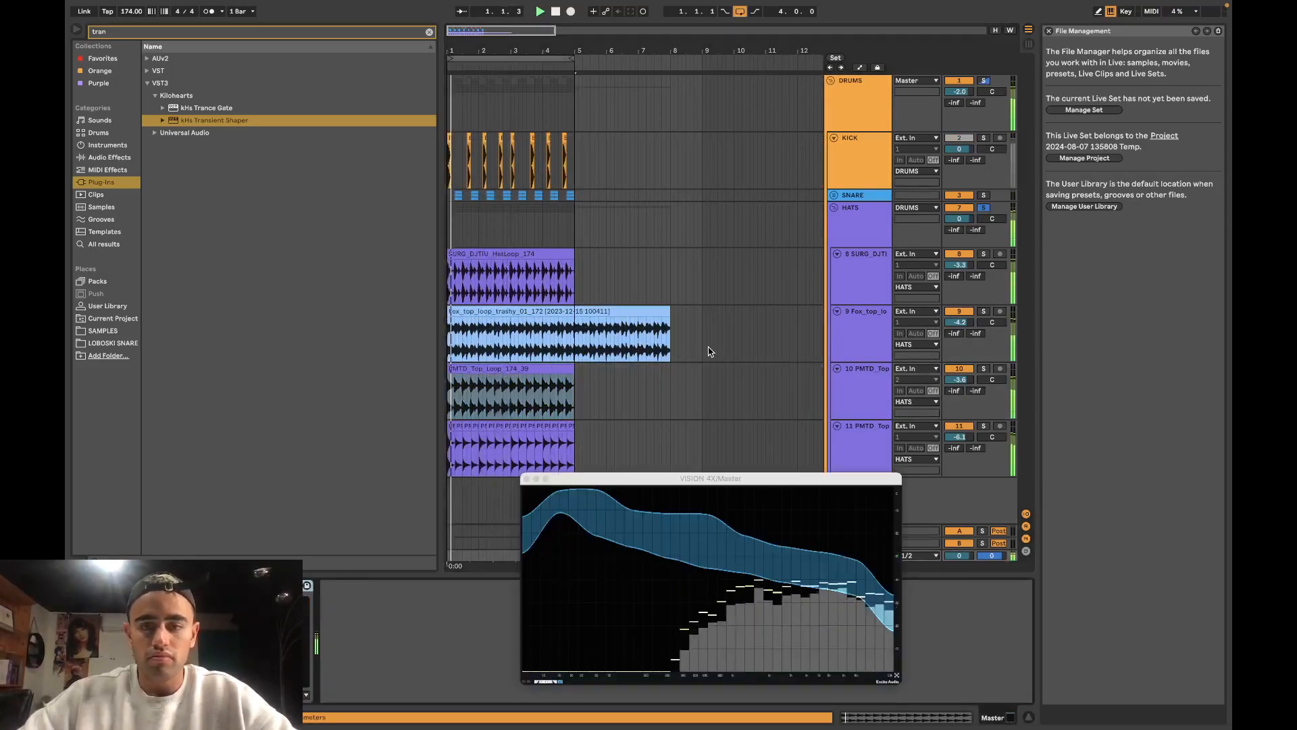
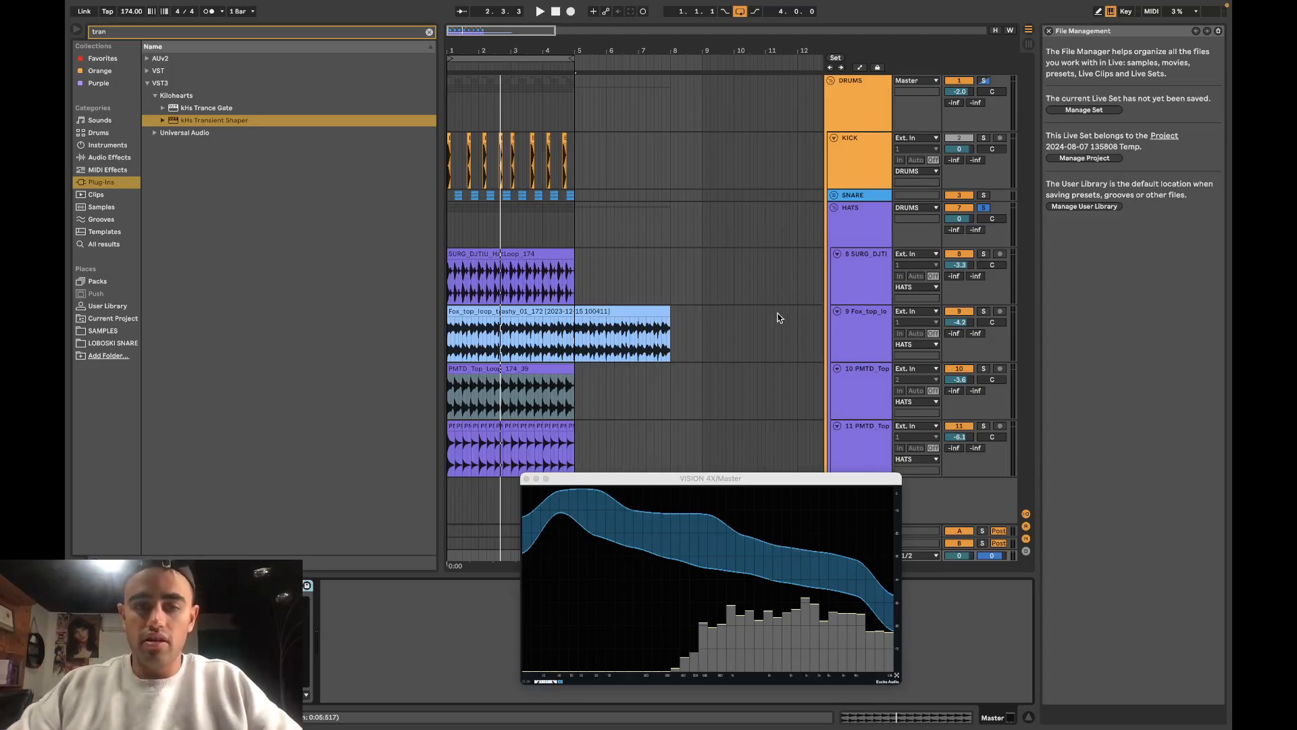
Step: Play the soloed hats with the Fox top loop track off and on, and set its volume to -2.0 dB
key(space)
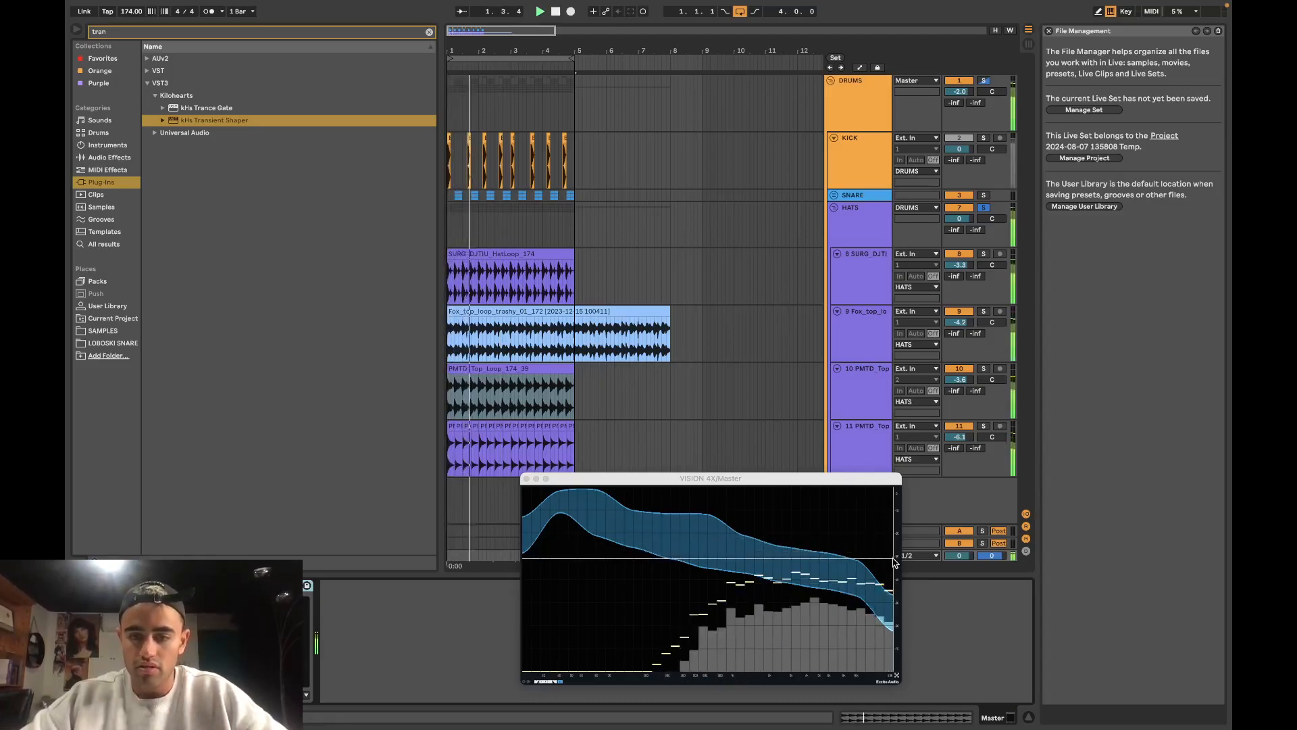
click(962, 313)
key(space)
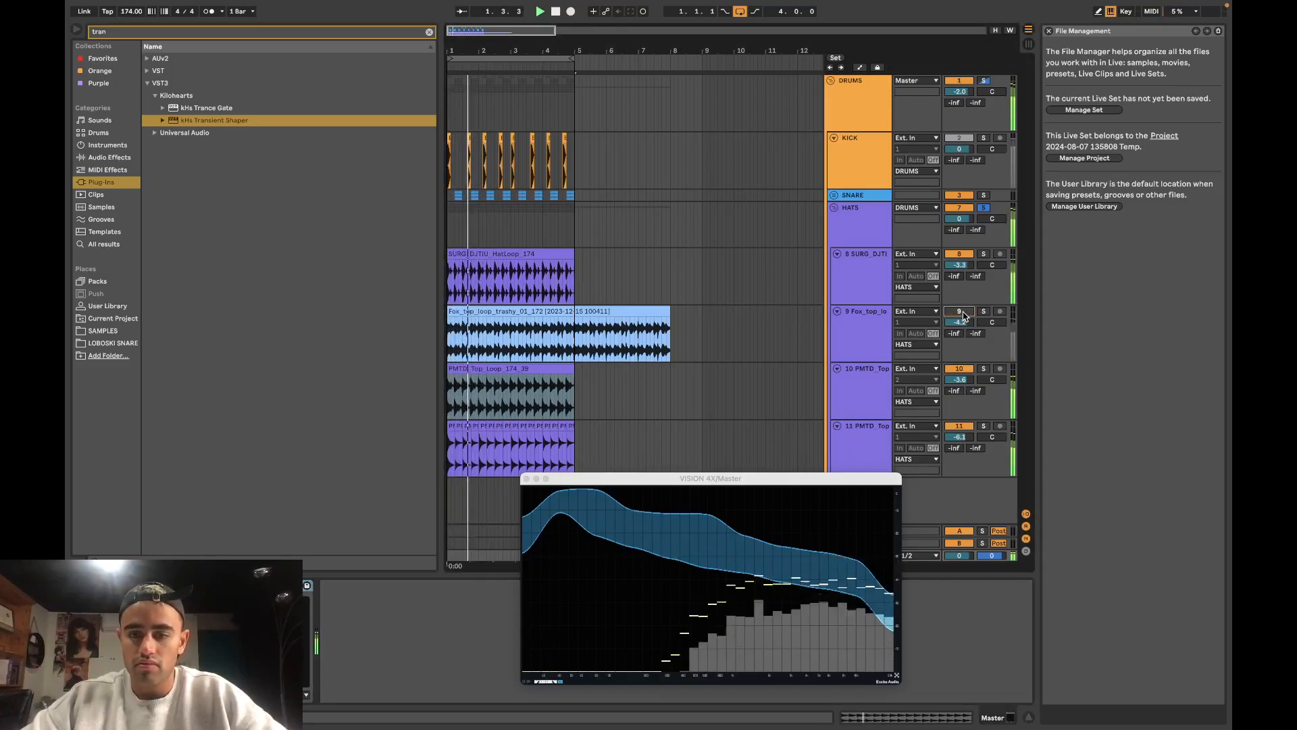
click(960, 312)
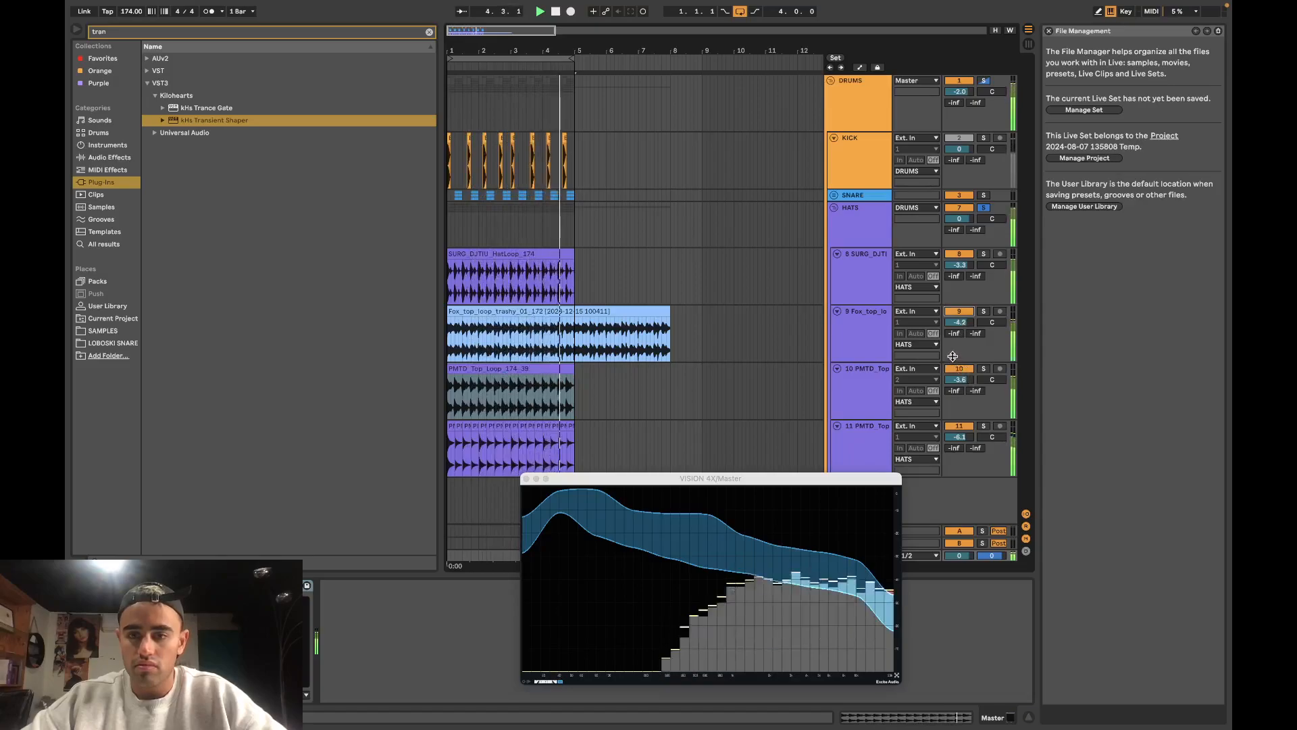
drag(959, 323, 959, 308)
Step: Close the analyzer and pull the upper band of the Fox top loop track's EQ down slightly
click(885, 324)
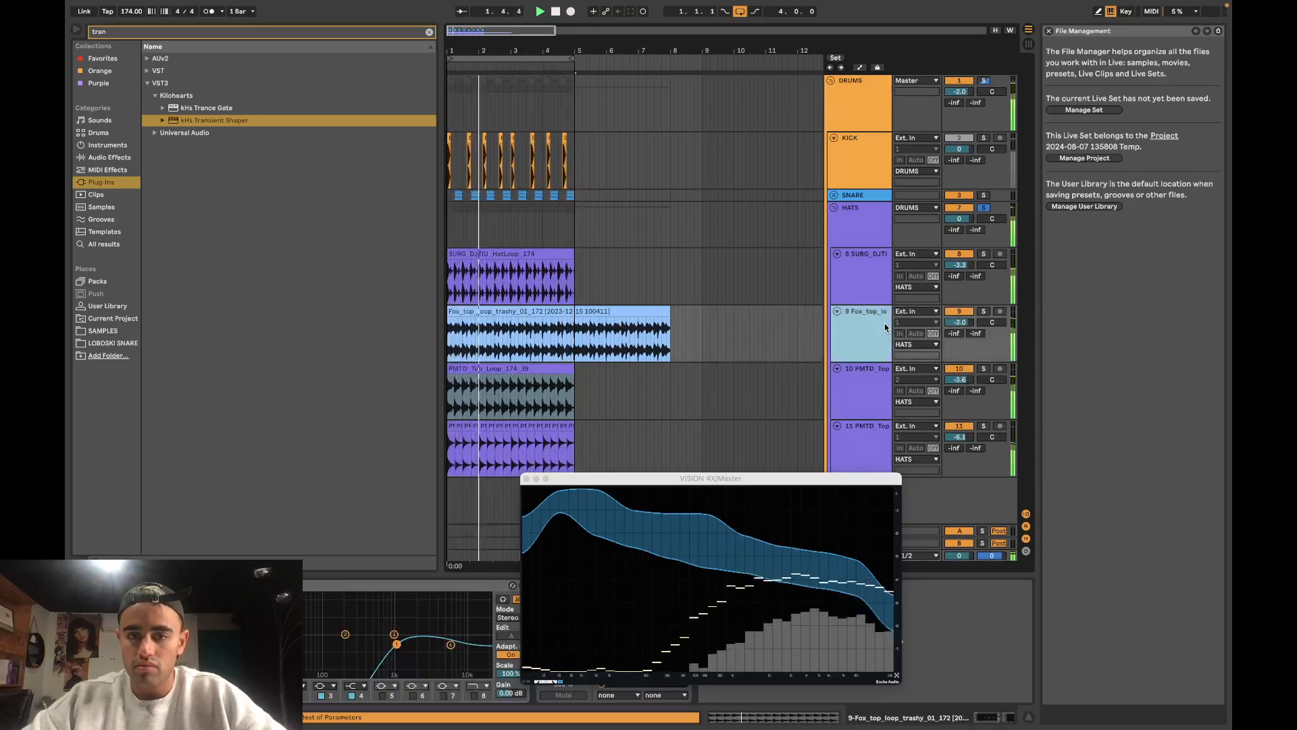
click(526, 478)
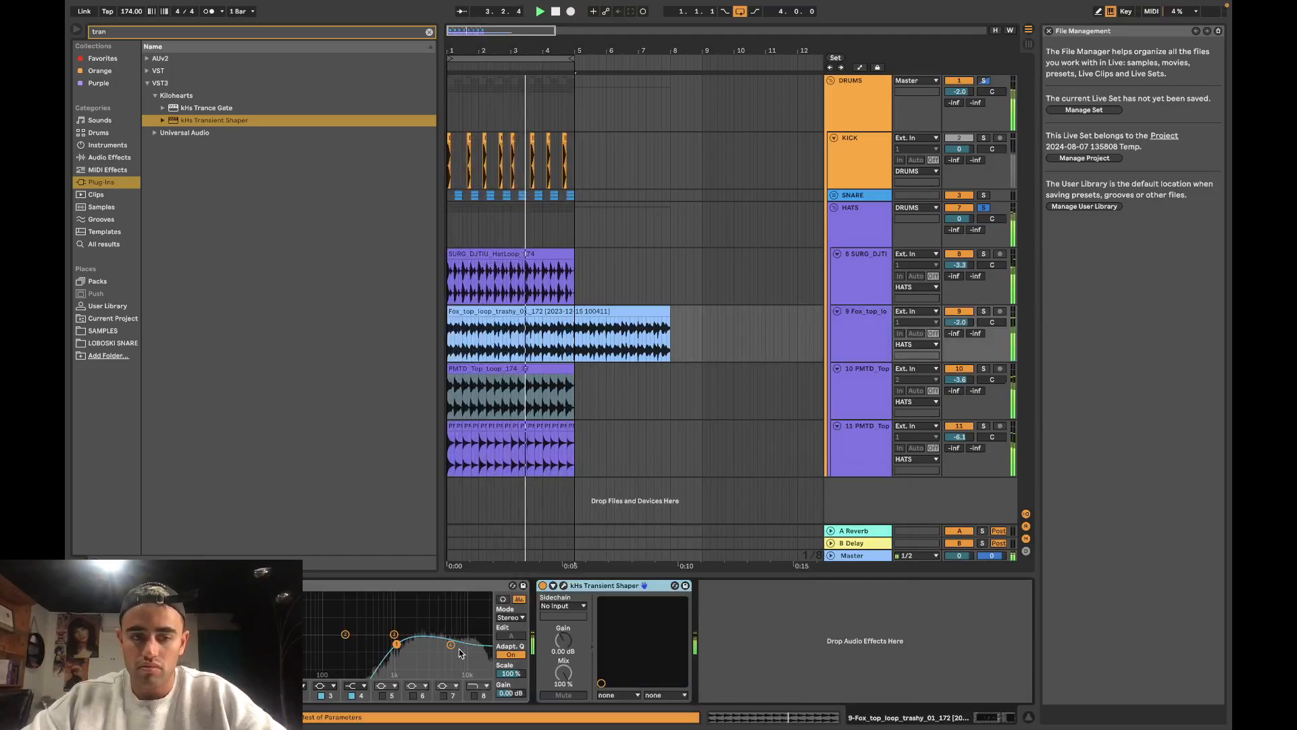
click(451, 644)
drag(450, 645, 456, 650)
Step: Unsolo the HATS group and play the full drum beat from different points in the four-bar loop
click(984, 207)
key(space)
key(space)
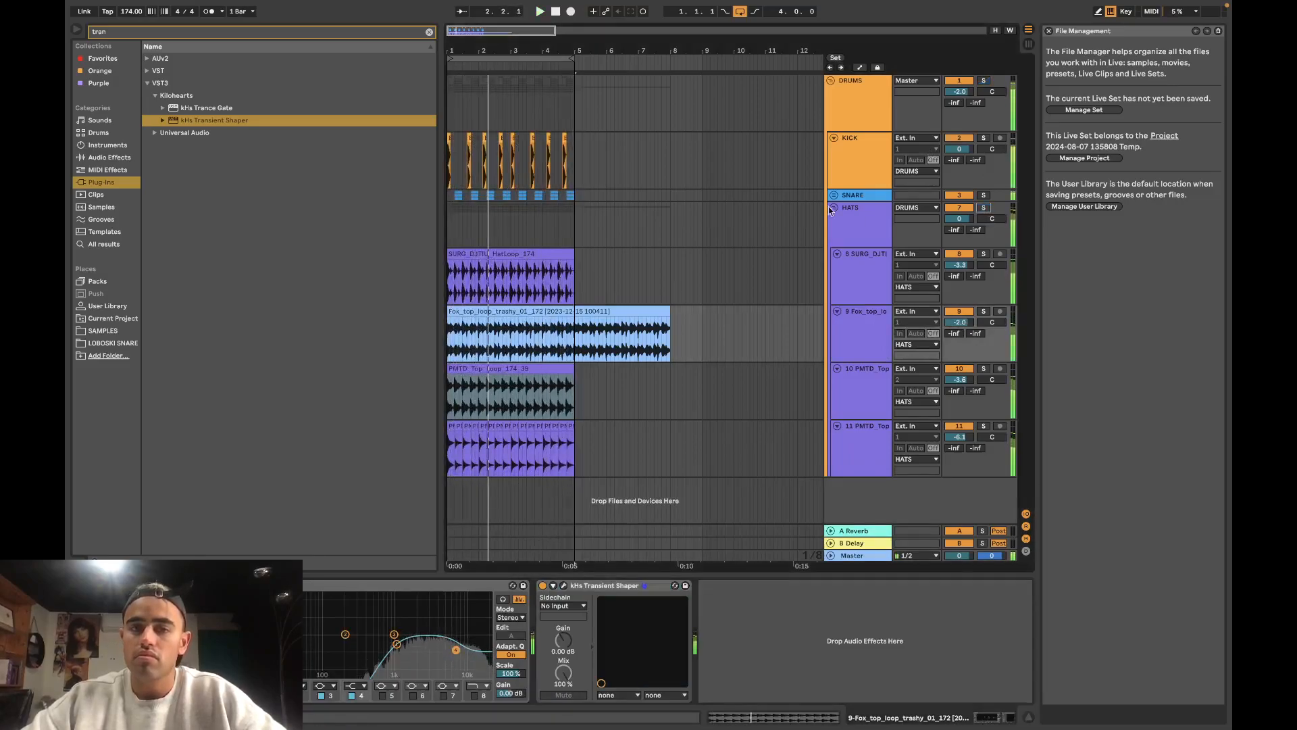
click(539, 220)
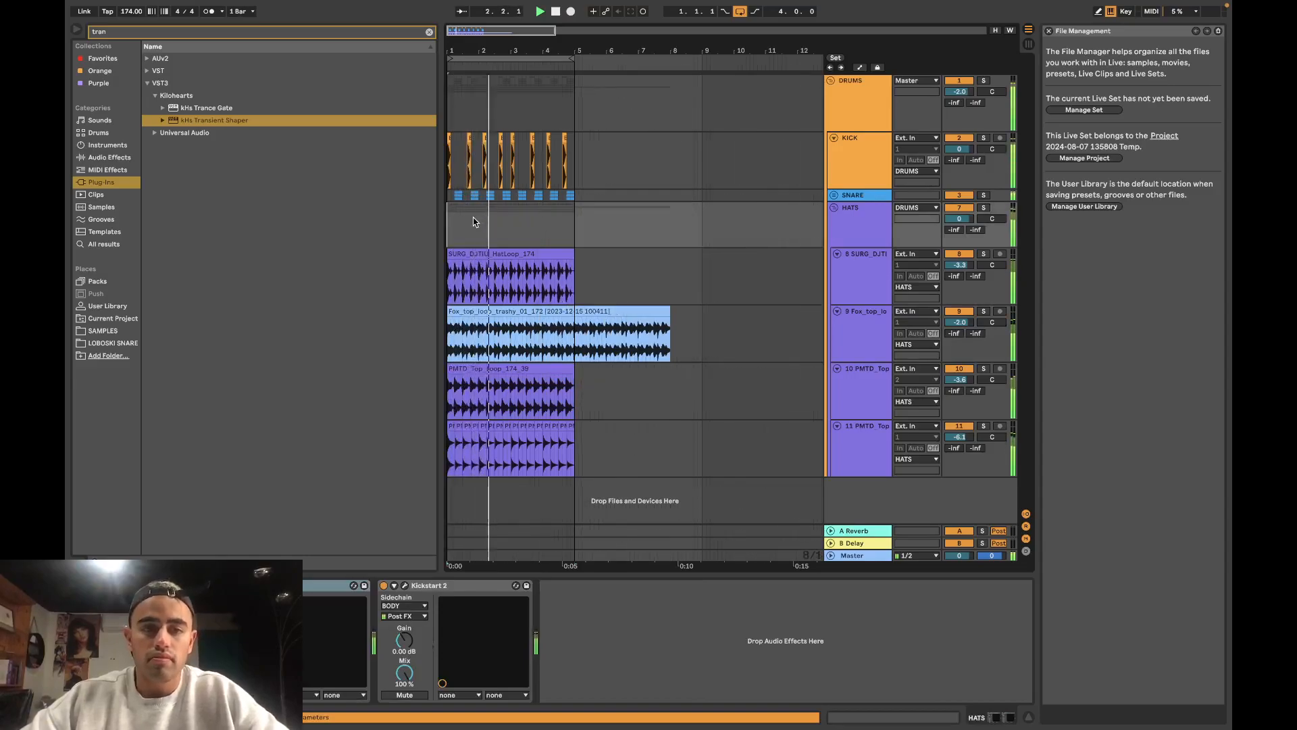
click(557, 212)
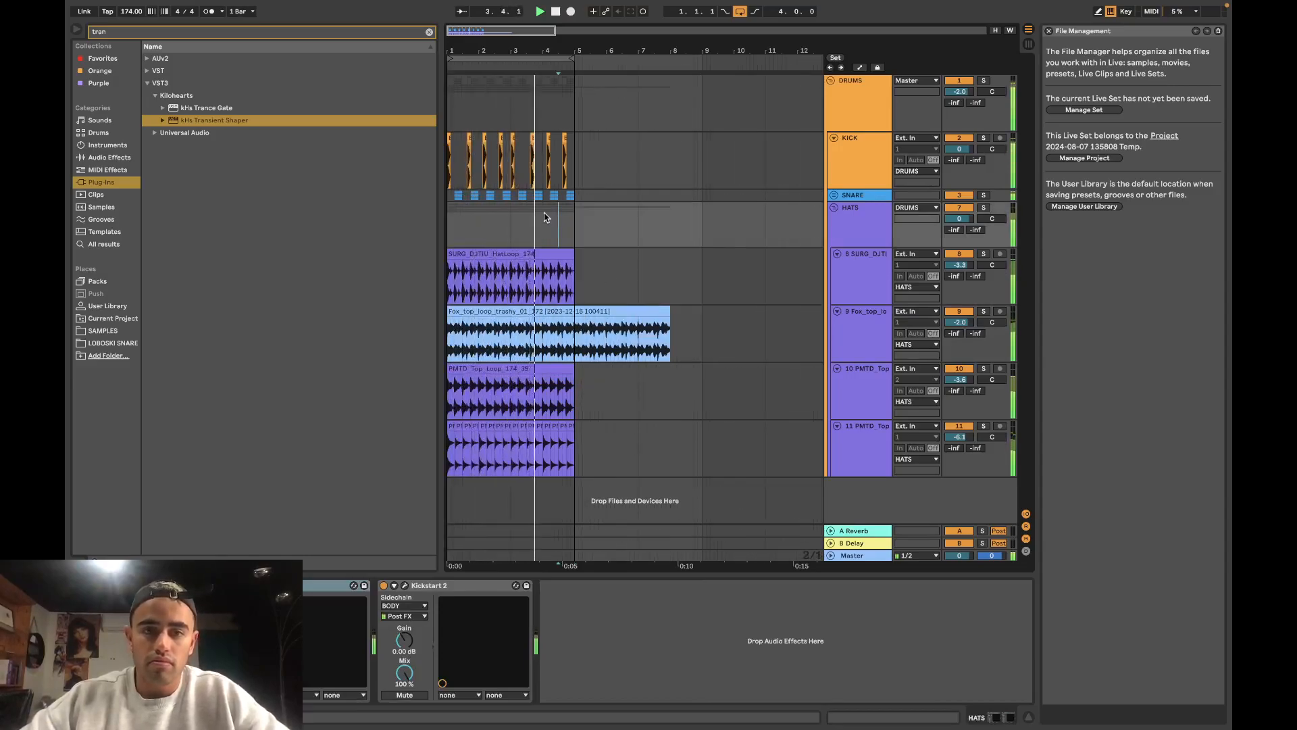
click(452, 217)
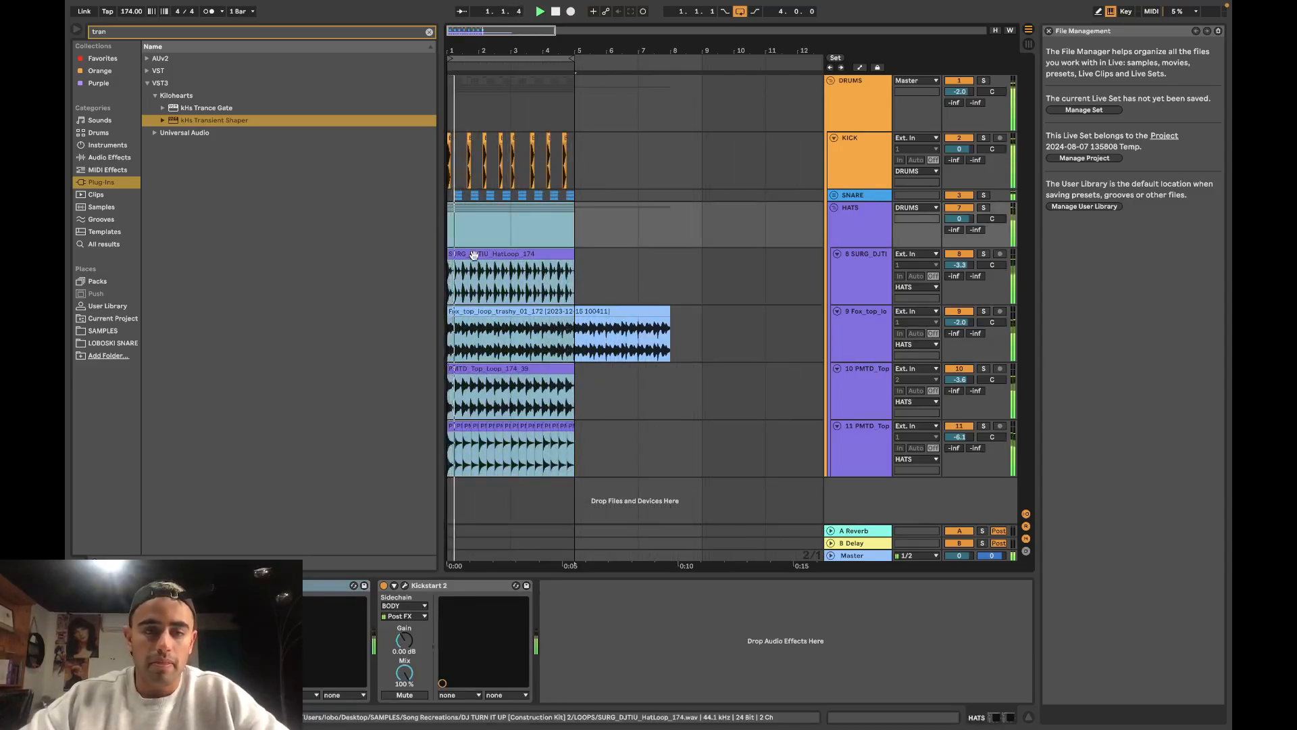
key(z)
click(847, 214)
click(616, 177)
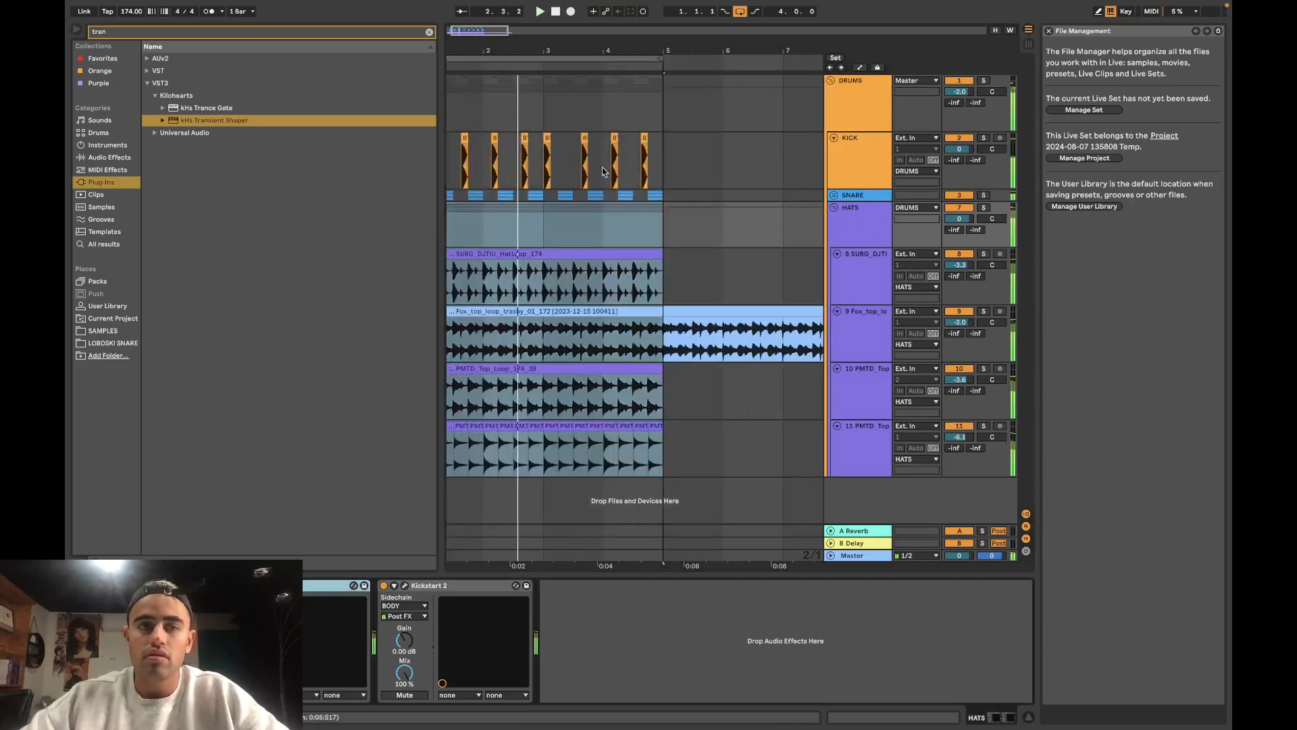
Step: Insert an audio track below the Fox top loop track and browse the breaks in the SAMPLES folder
right_click(861, 335)
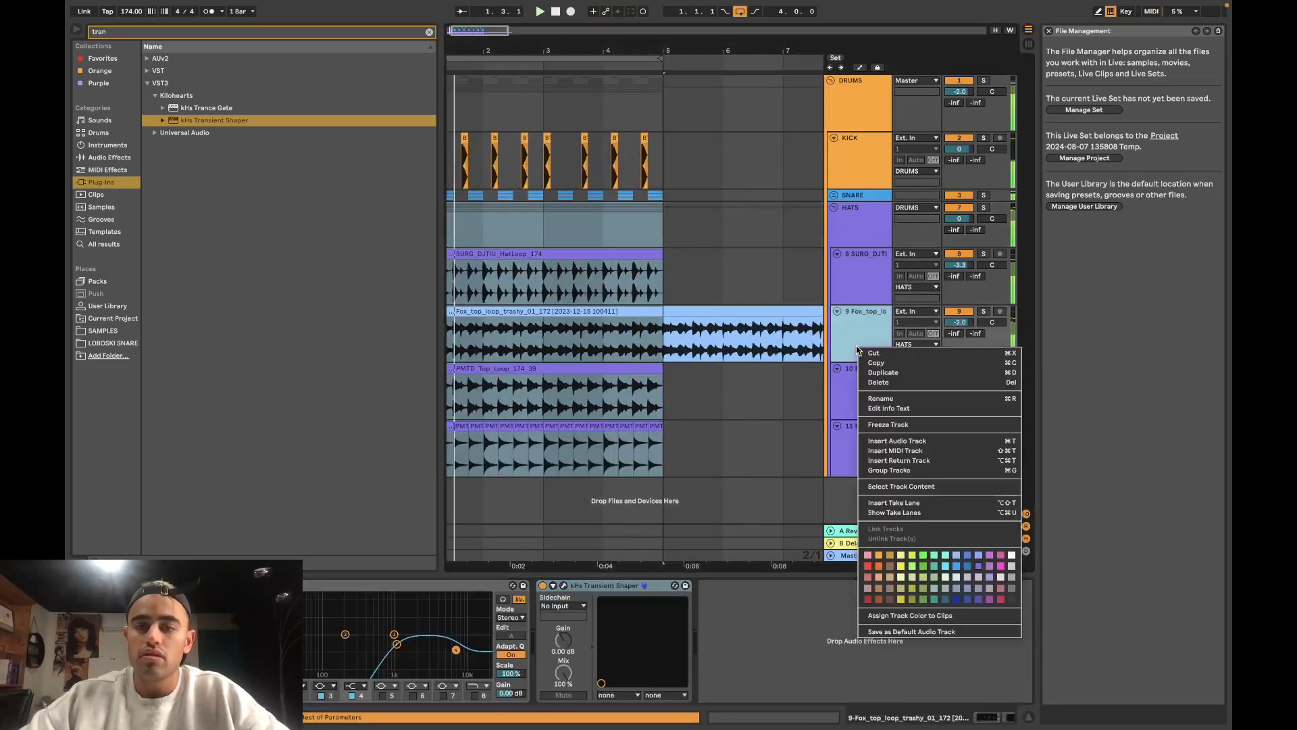
click(898, 448)
click(428, 32)
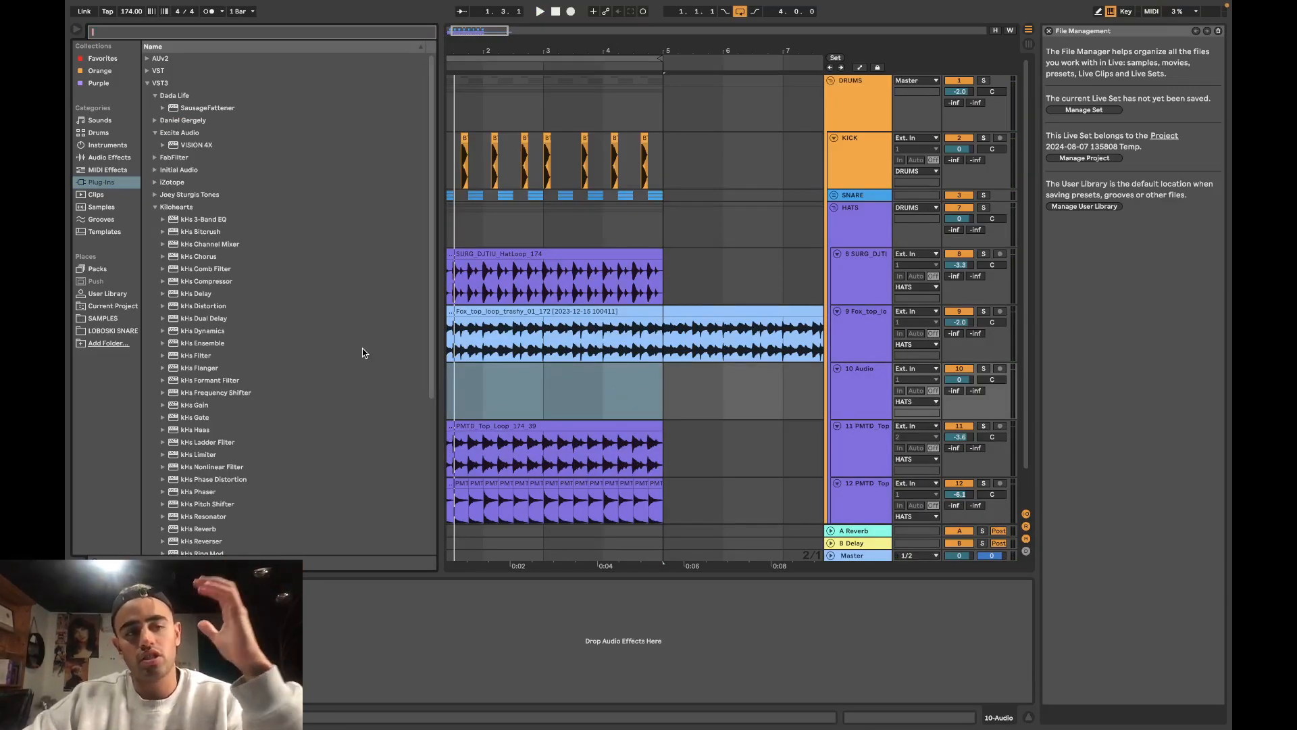
click(98, 318)
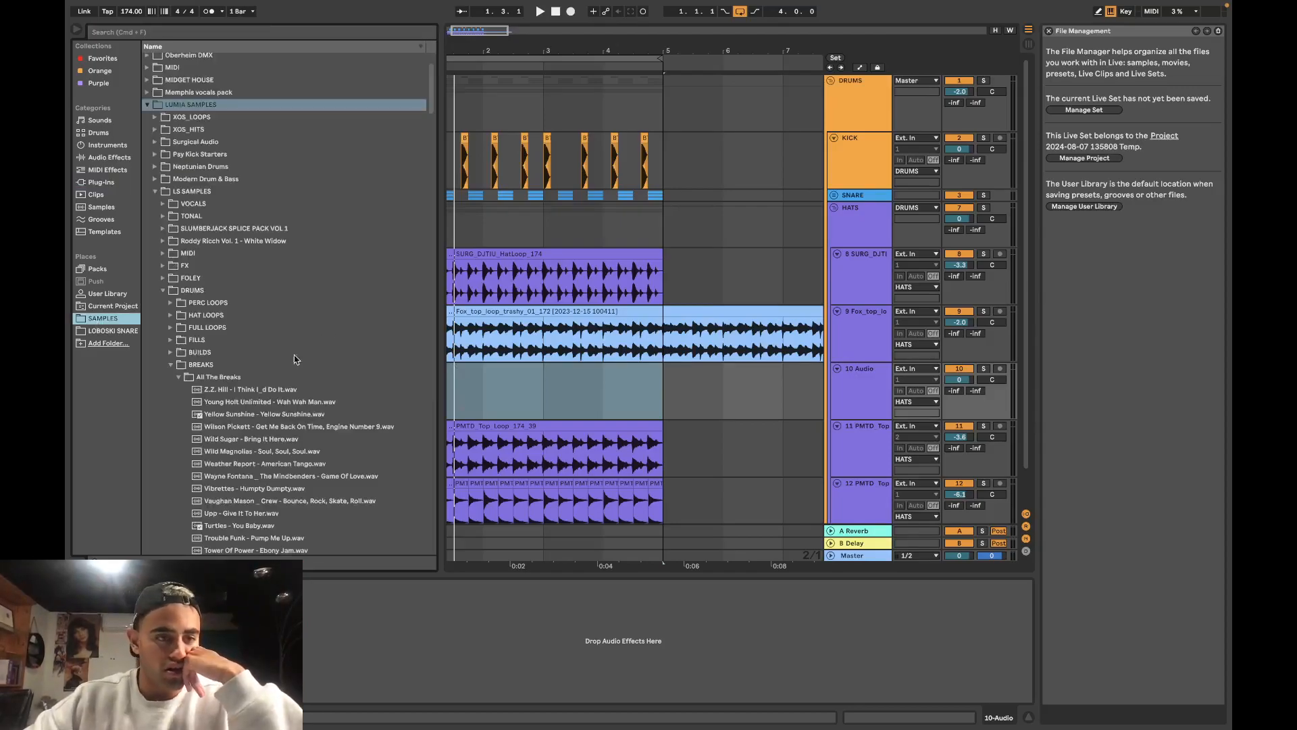
click(241, 401)
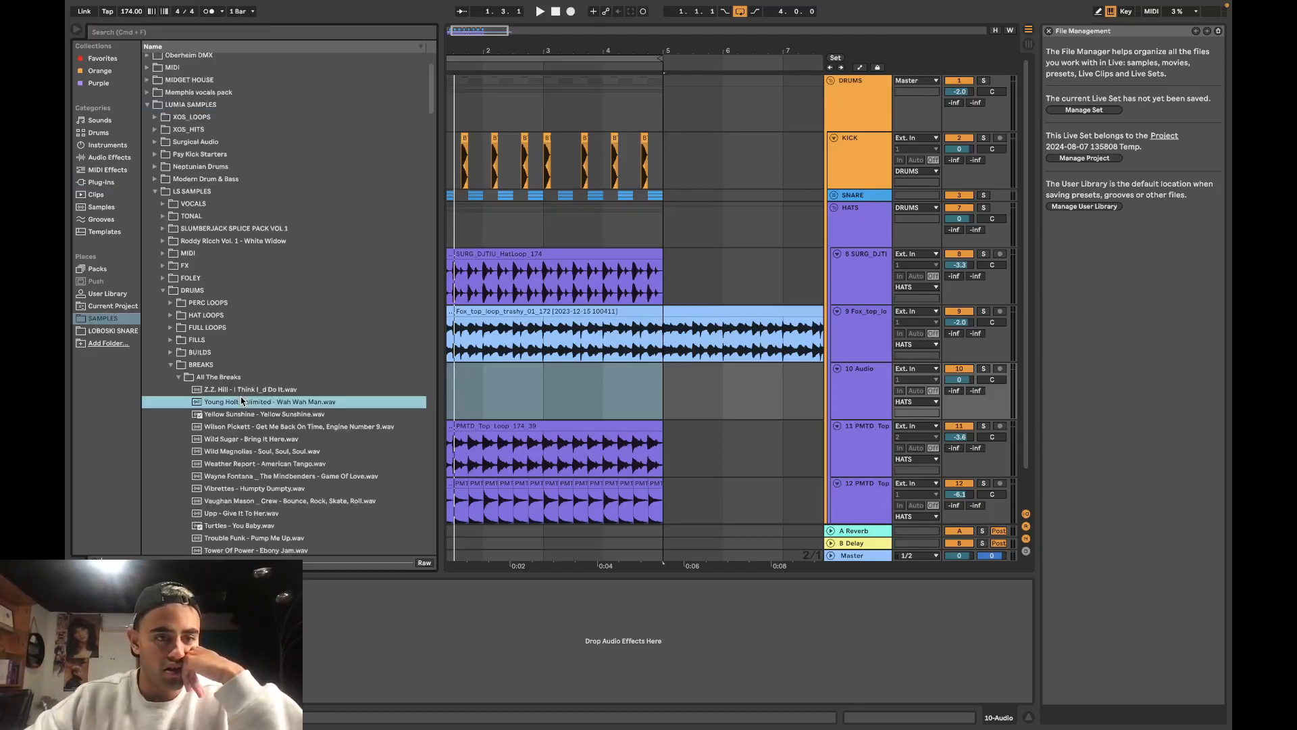
Step: Search all results for "hat" and audition the MOONBOY Prism hat loops
click(186, 33)
text(hat)
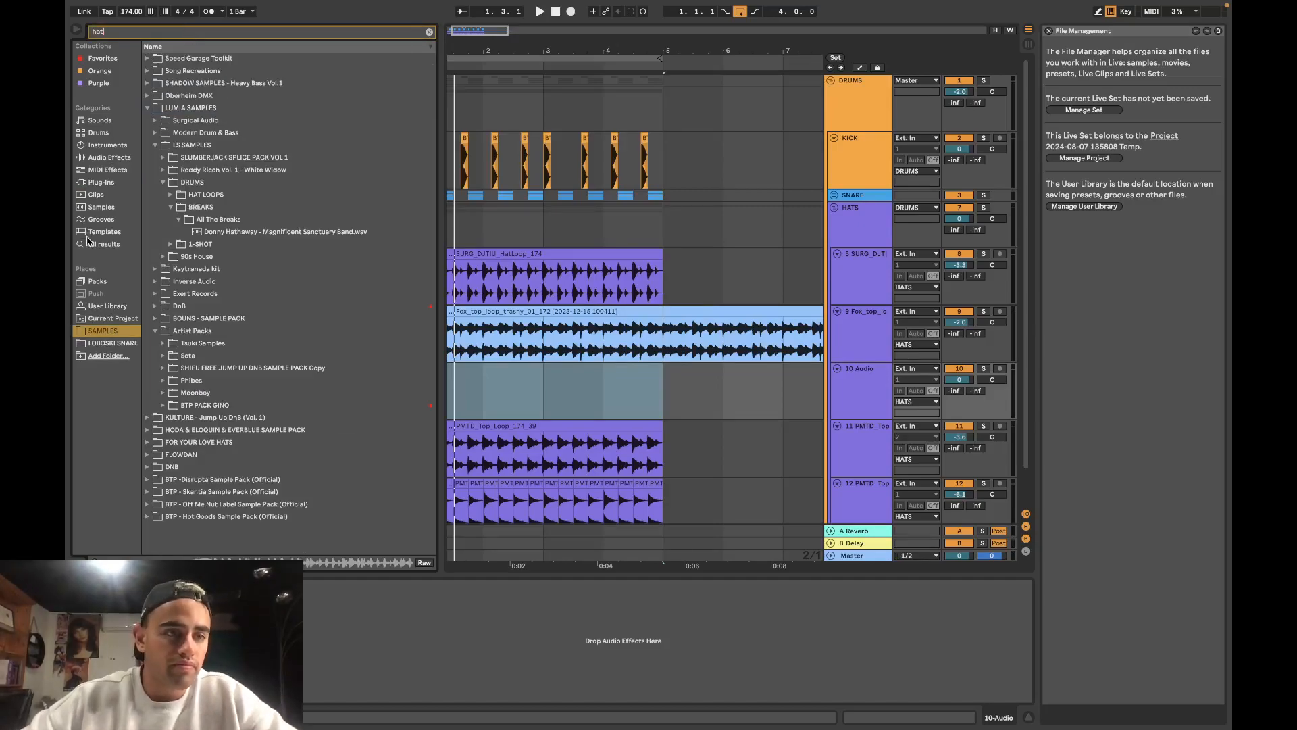
click(91, 243)
scroll(248, 224, down, 3)
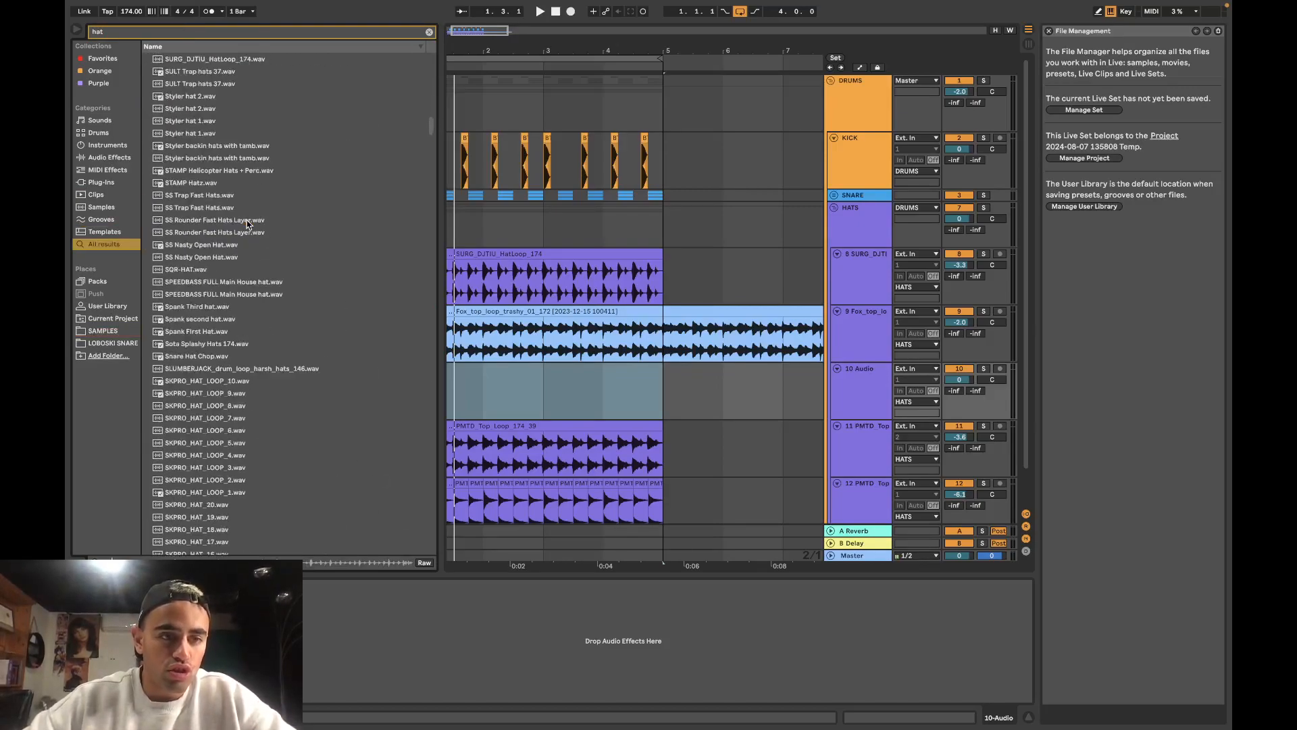
scroll(225, 426, down, 10)
click(226, 425)
scroll(225, 425, down, 5)
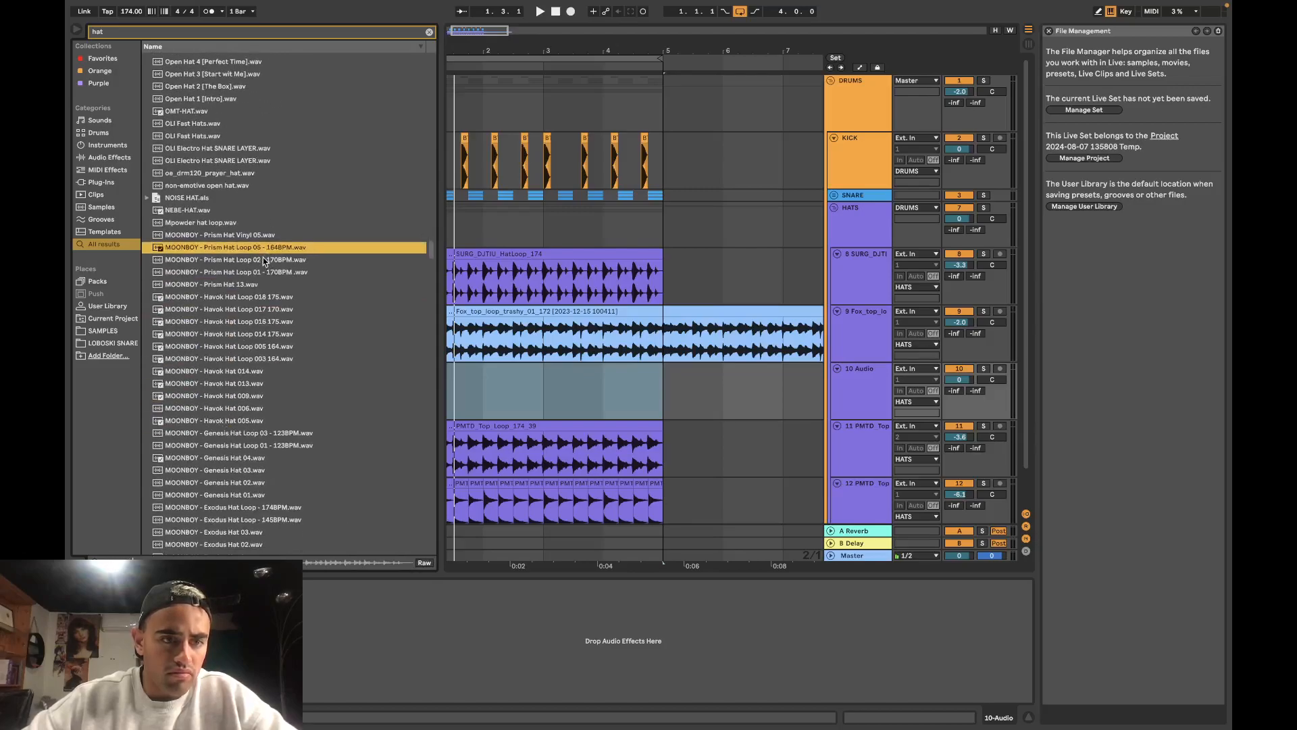
key(Down)
key(Down)
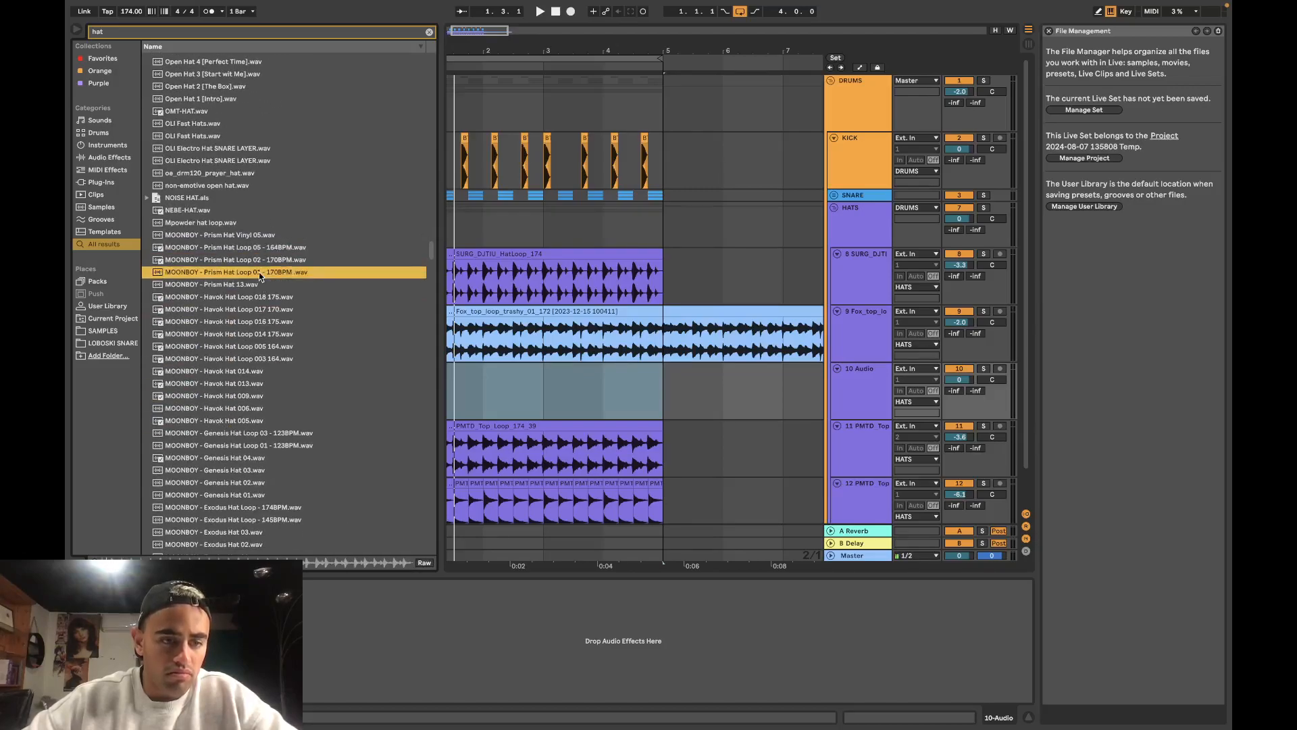
Step: Audition the MOONBOY Havok and Genesis hat samples one after another to choose a hat
click(257, 322)
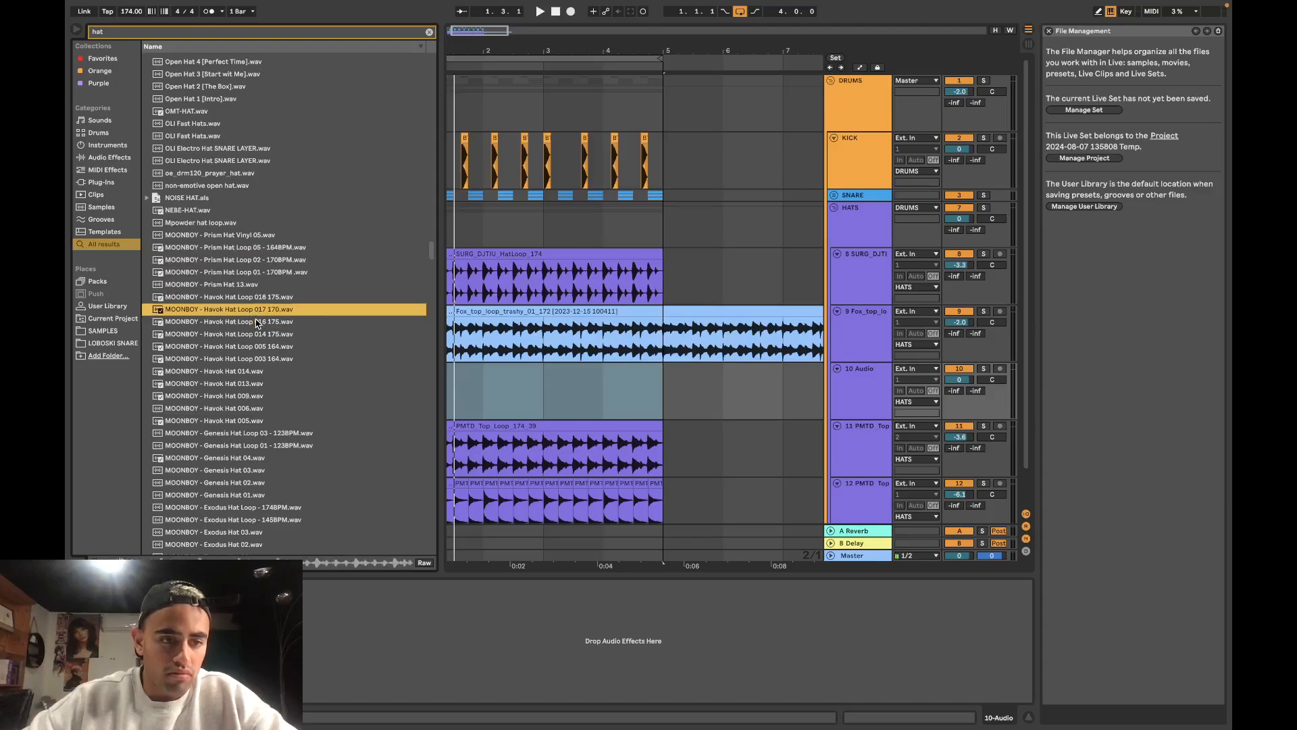
key(Down)
key(Down)
key(Down)
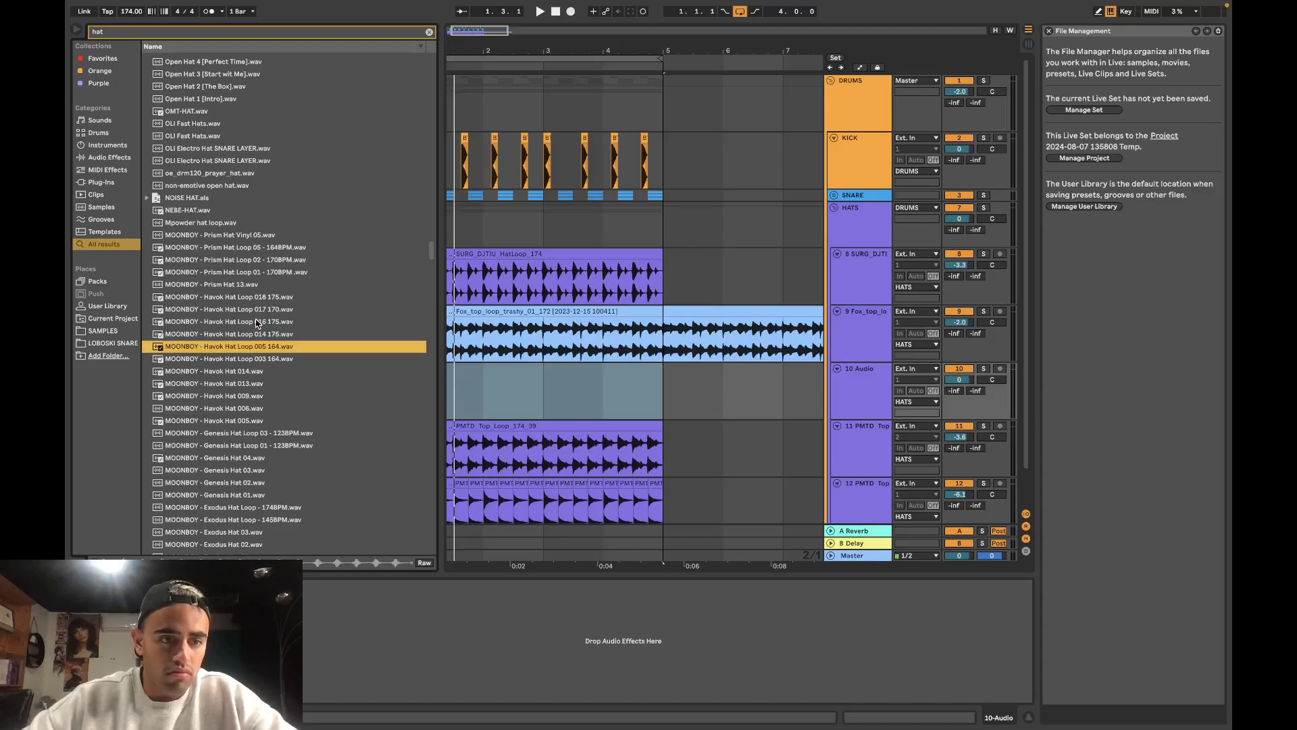
key(Down)
key(Down)
key(Down)
key(Down)
key(Down)
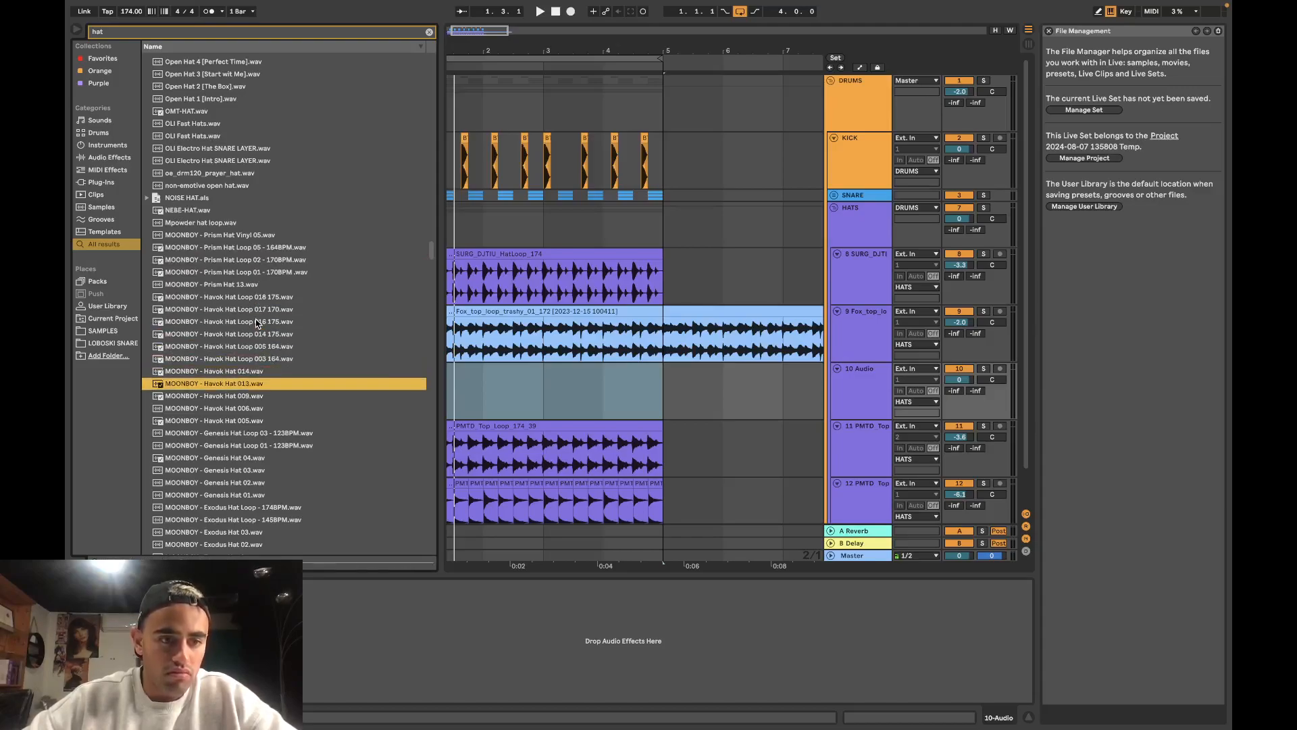
key(Down)
key(Down)
key(Down)
key(Down)
key(Down)
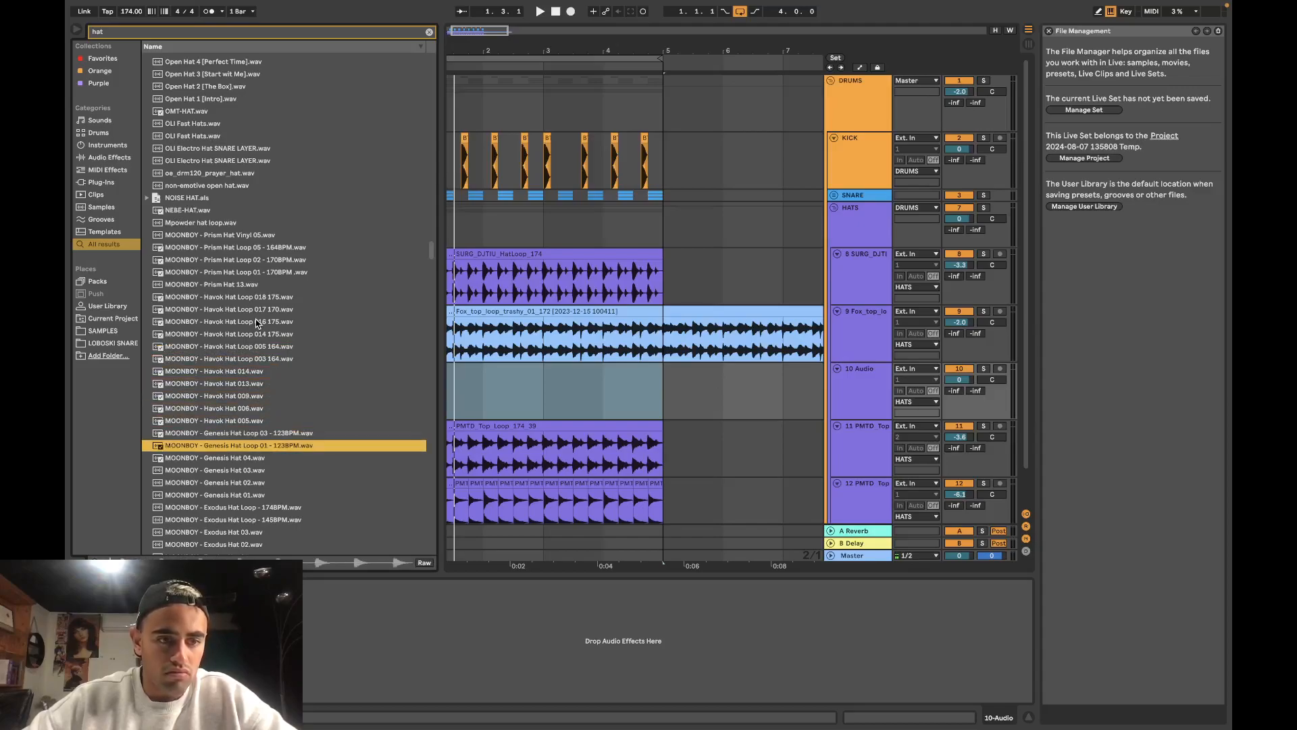
key(Up)
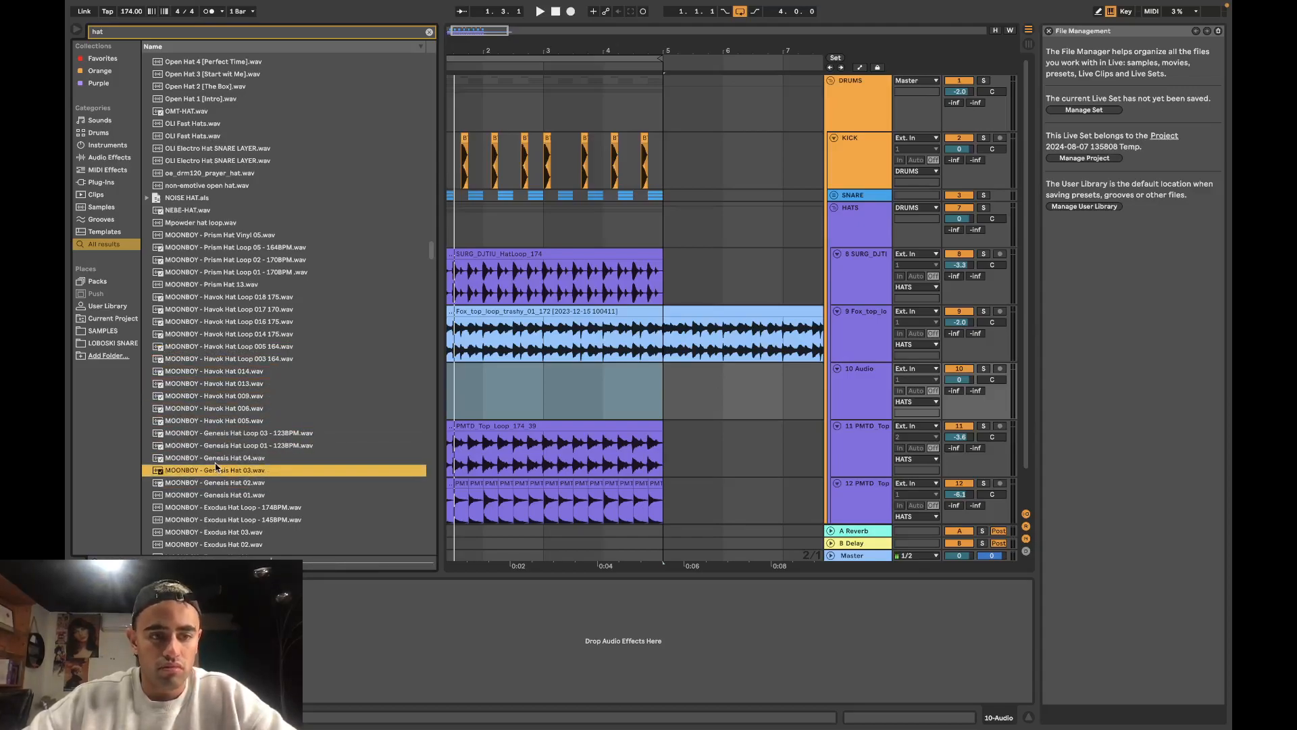
Step: Place MOONBOY - Genesis Hat 03 at bar 1 of the new track and trim it to one beat on a fixed 1/4 grid
drag(408, 410, 451, 378)
key(space)
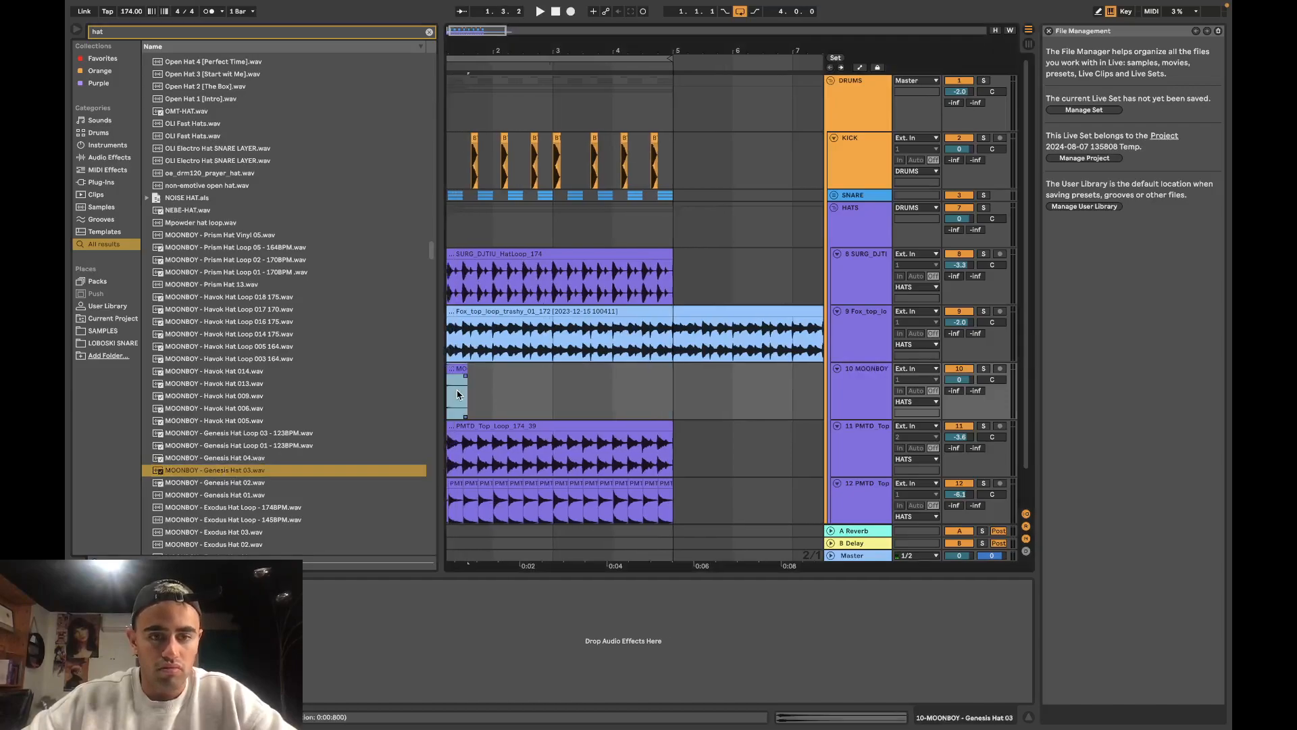
scroll(485, 391, up, 4)
right_click(564, 371)
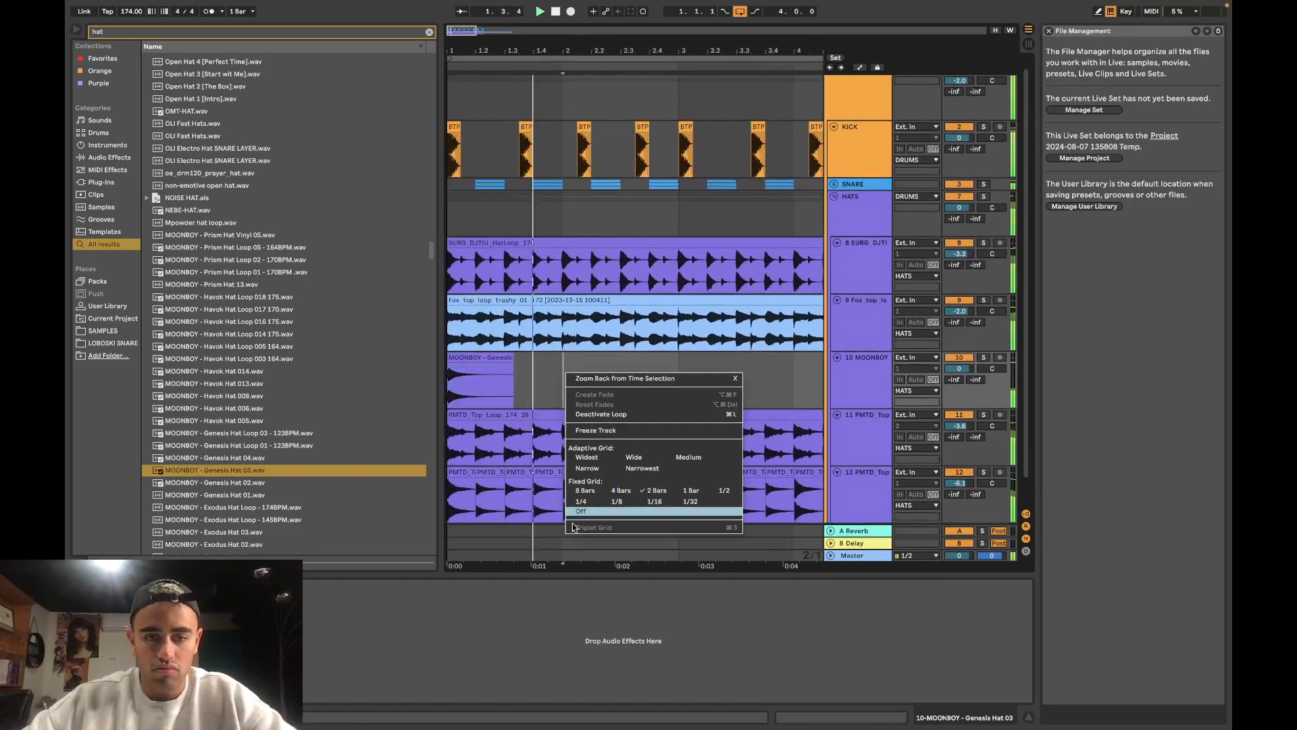
click(582, 501)
drag(512, 358, 468, 359)
Step: Duplicate the one-beat hat clip until it fills the four bars and set the MOONBOY track's volume to -6.0 dB
shift+click(493, 358)
key(super+d)
key(super+d)
key(super+d)
key(super+d)
key(super+d)
key(super+d)
key(super+d)
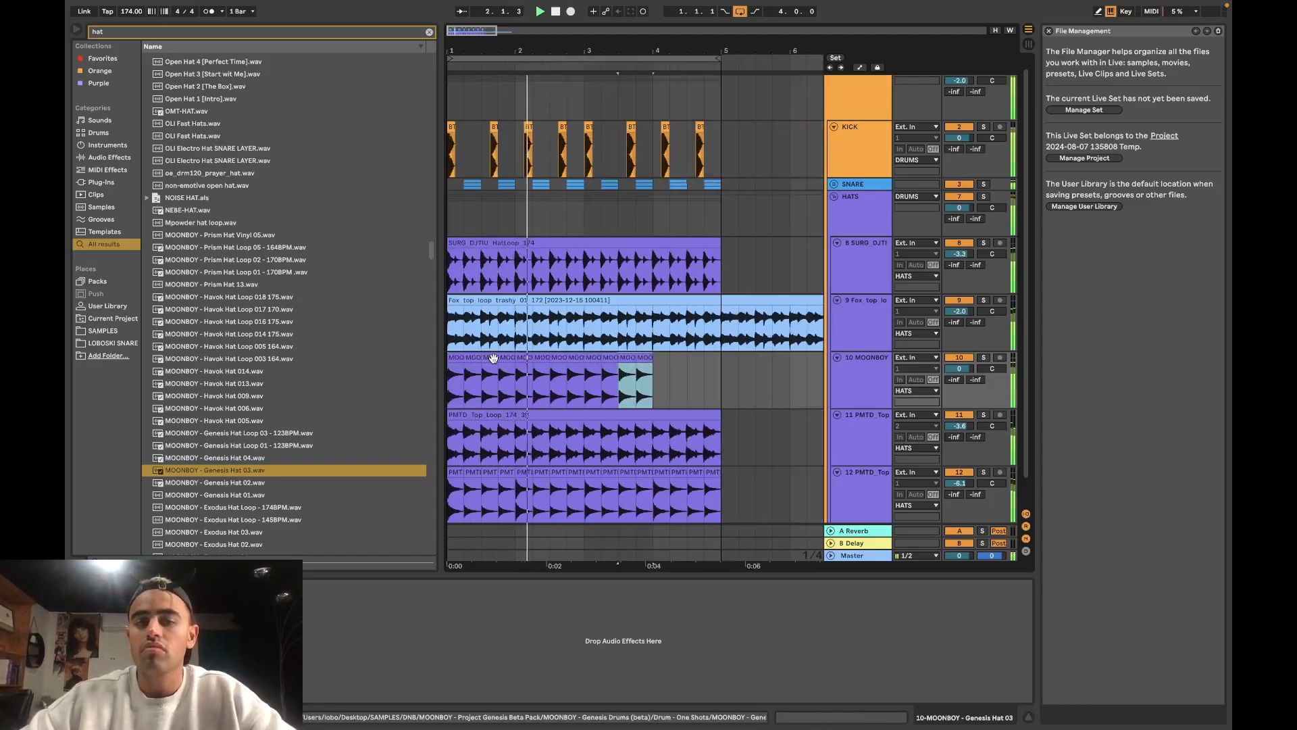
drag(961, 368, 962, 387)
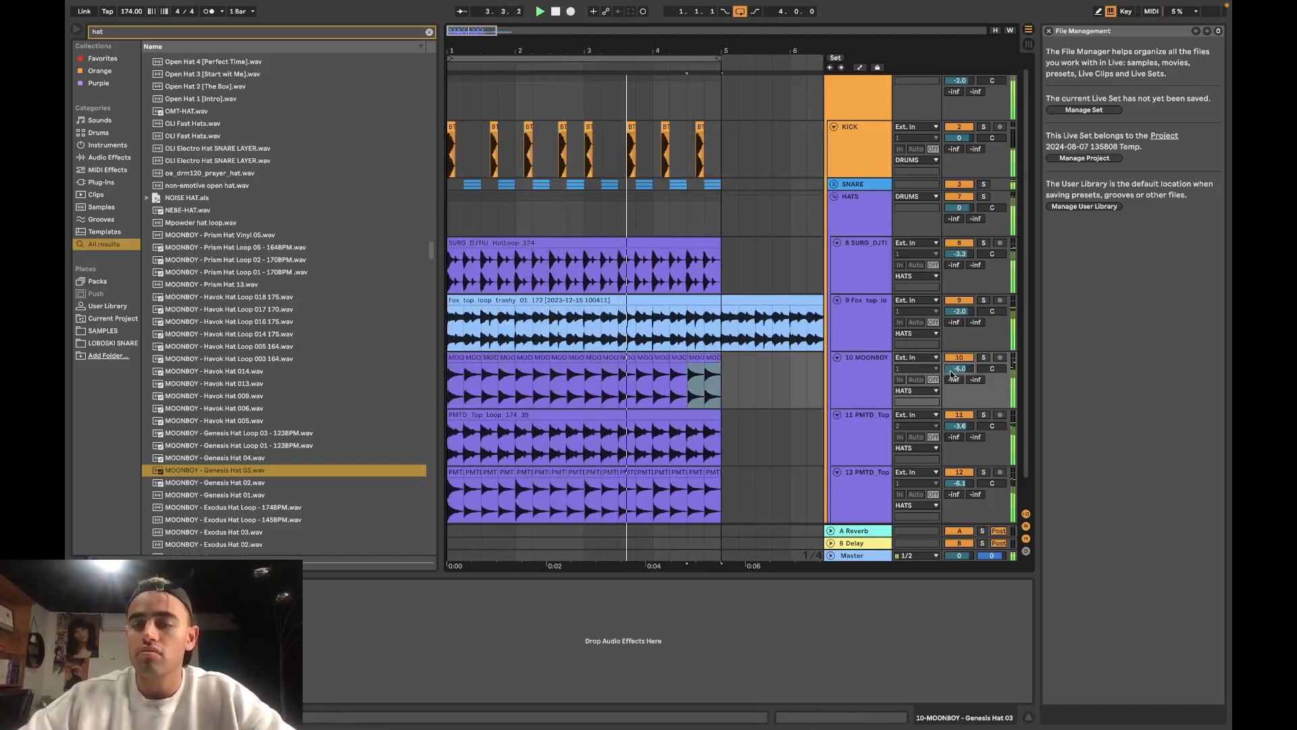
Step: Solo the MOONBOY hat track and check it against the reference curve in the Master track's VISION 4X analyzer
click(861, 555)
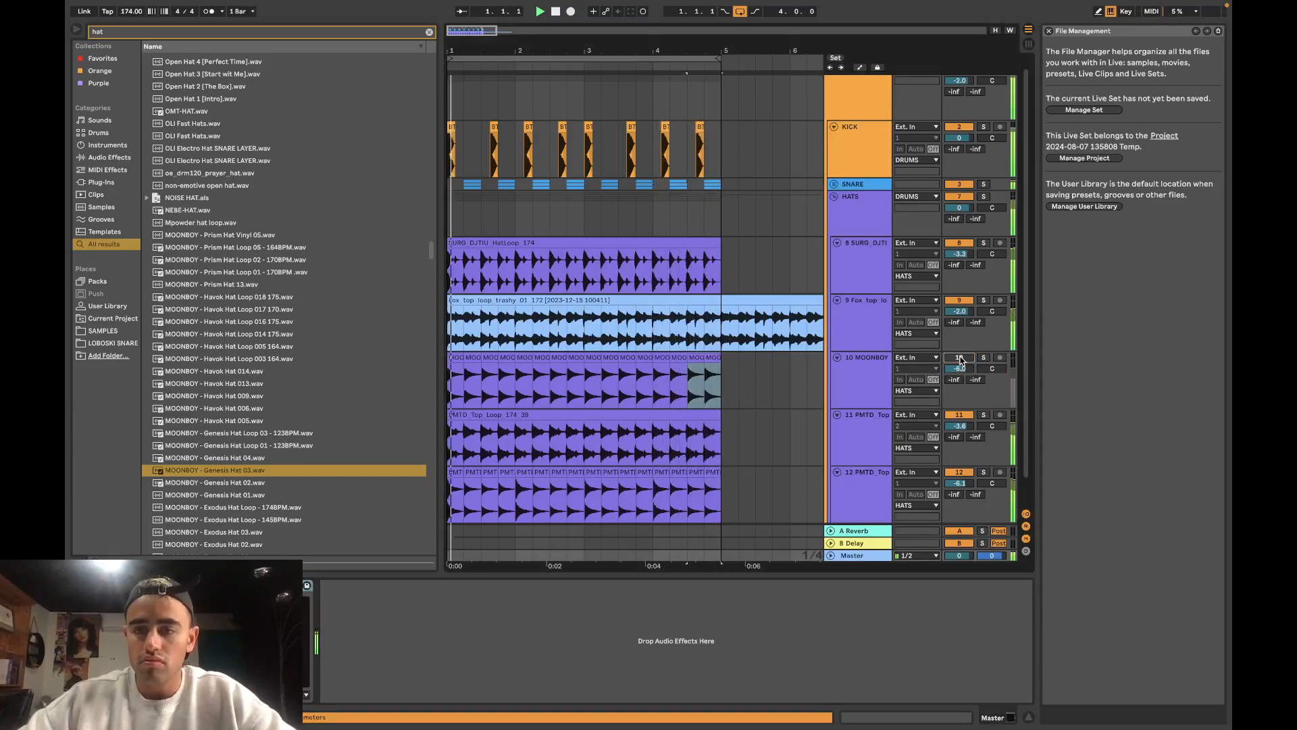
click(983, 358)
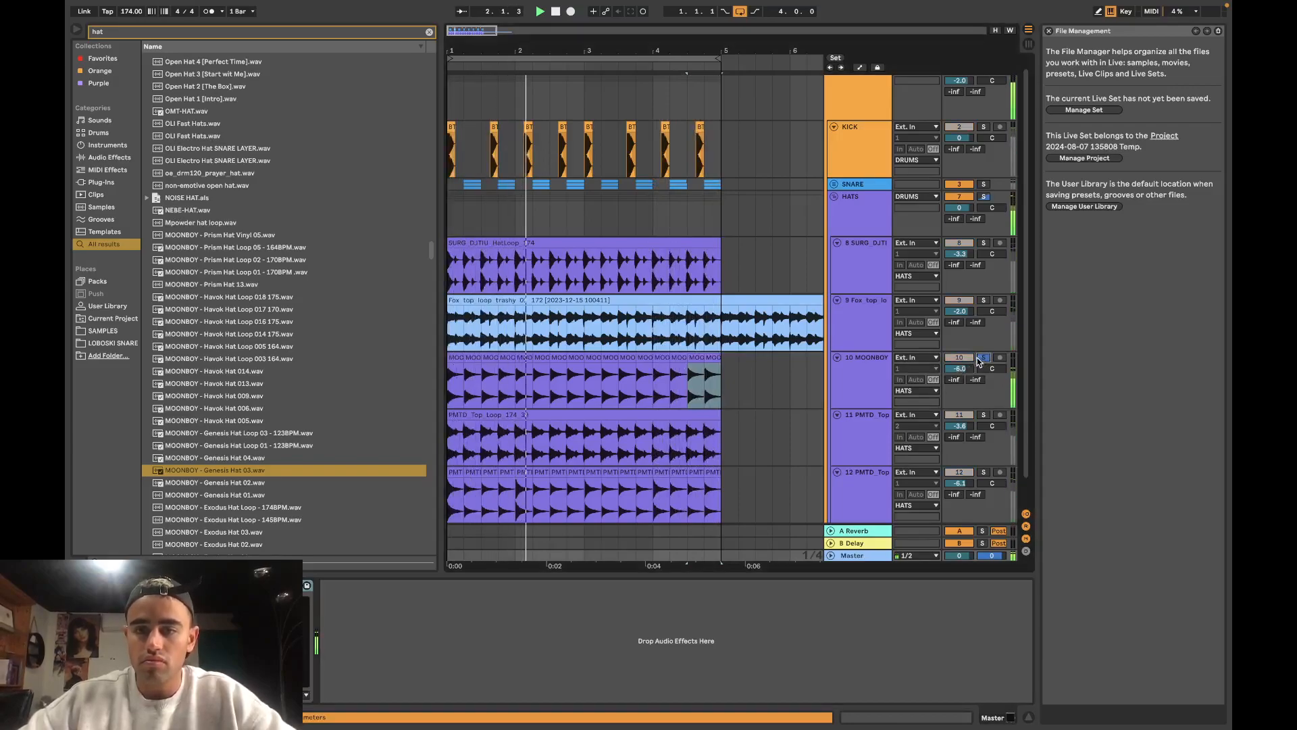
click(869, 380)
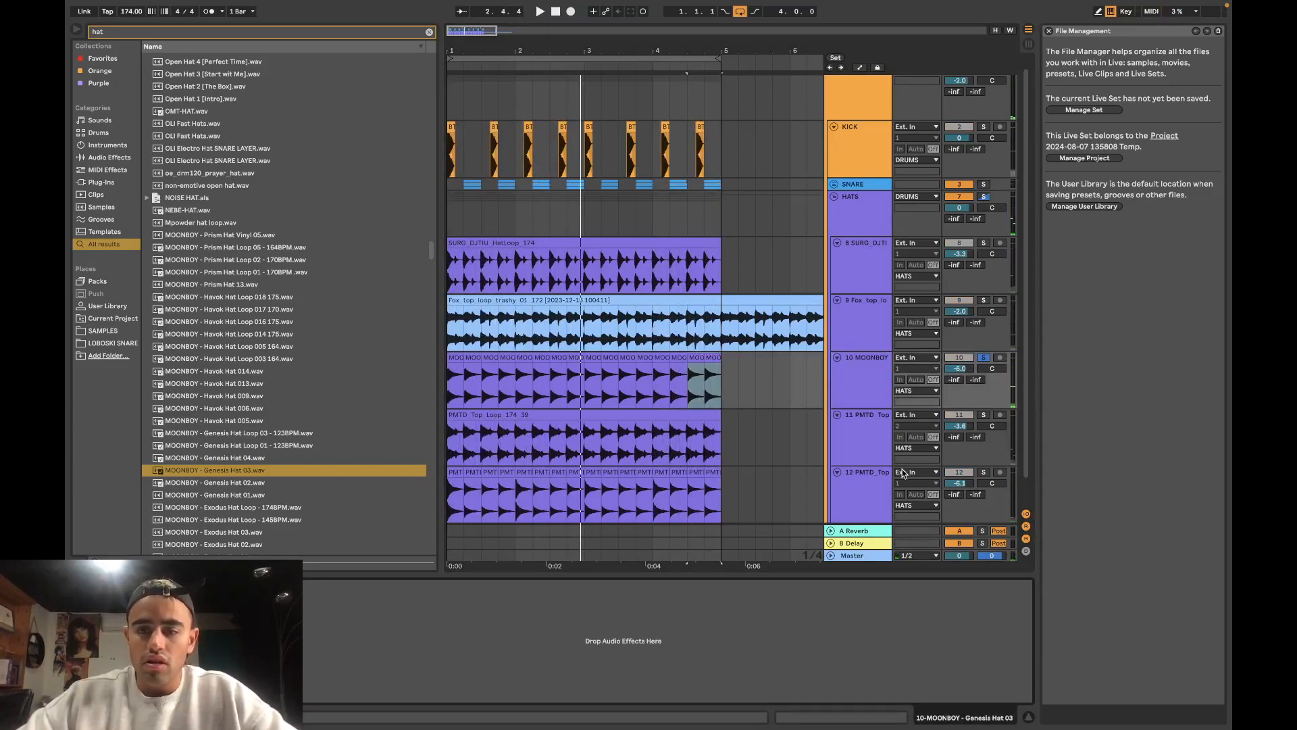
click(869, 558)
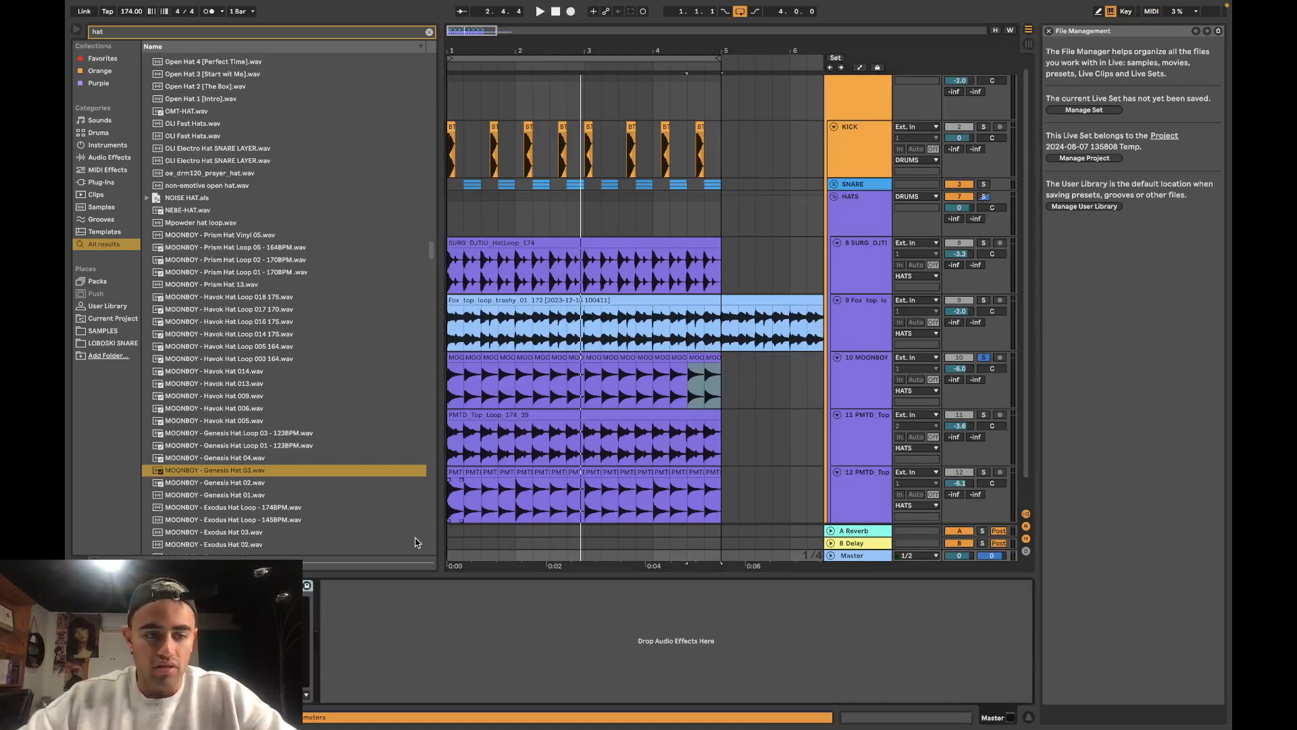
key(space)
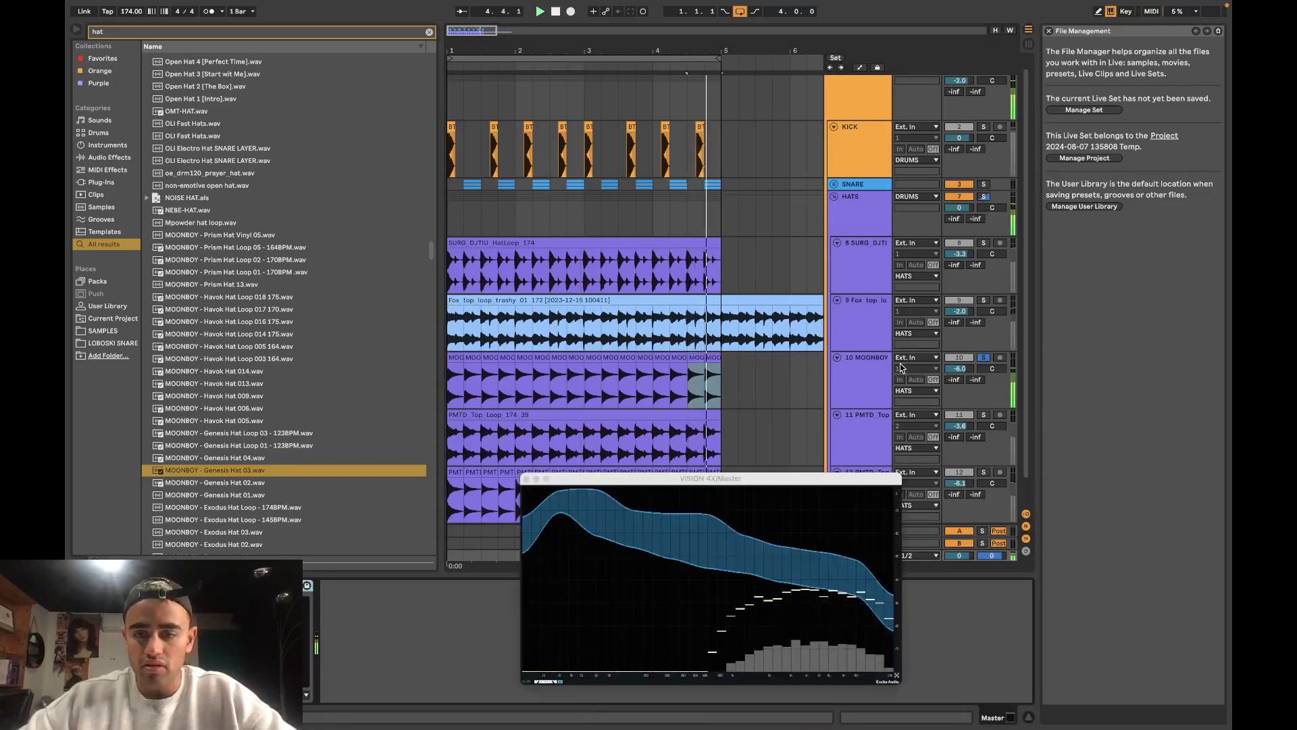
click(525, 479)
Step: Clear the browser search and add an EQ Eight audio effect to the MOONBOY hat track
click(865, 372)
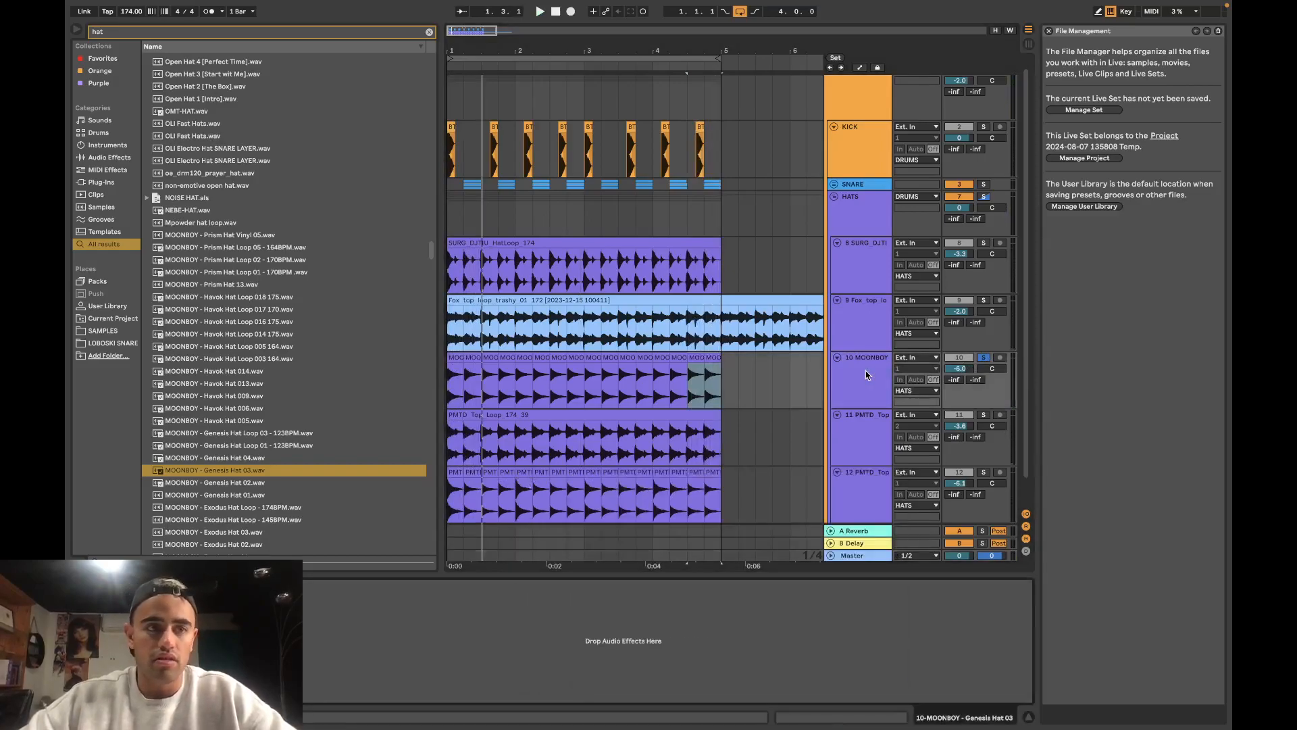
click(430, 32)
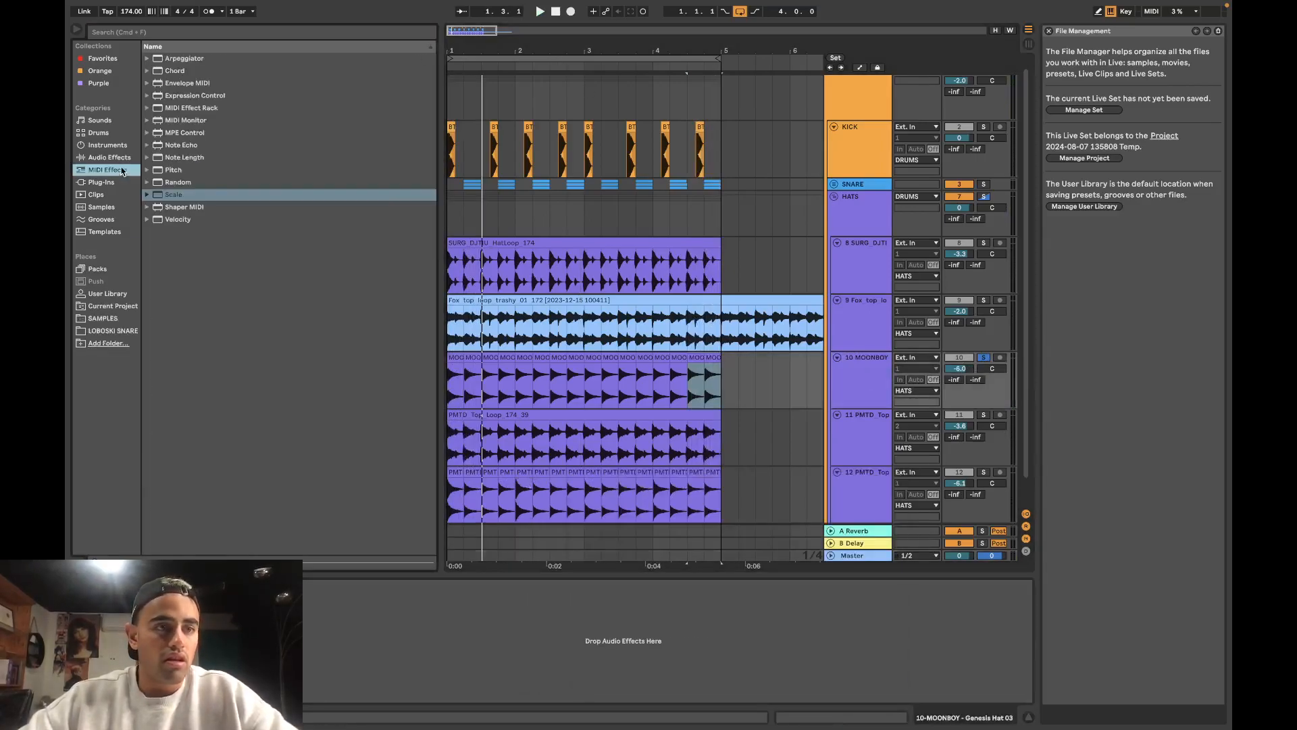
click(122, 159)
double_click(185, 135)
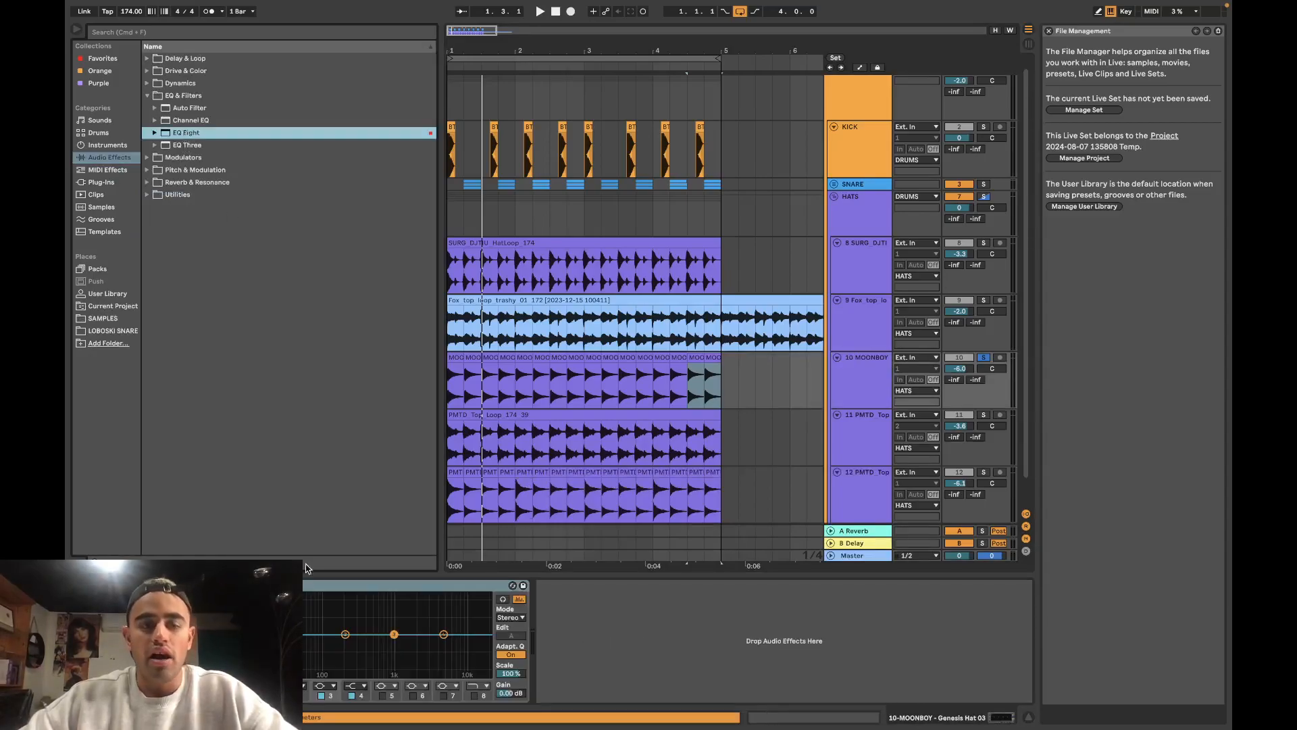
Step: In the MOONBOY hat's EQ Eight, cut the lows below about 1 kHz and dip the high band slightly around 6 kHz
click(284, 634)
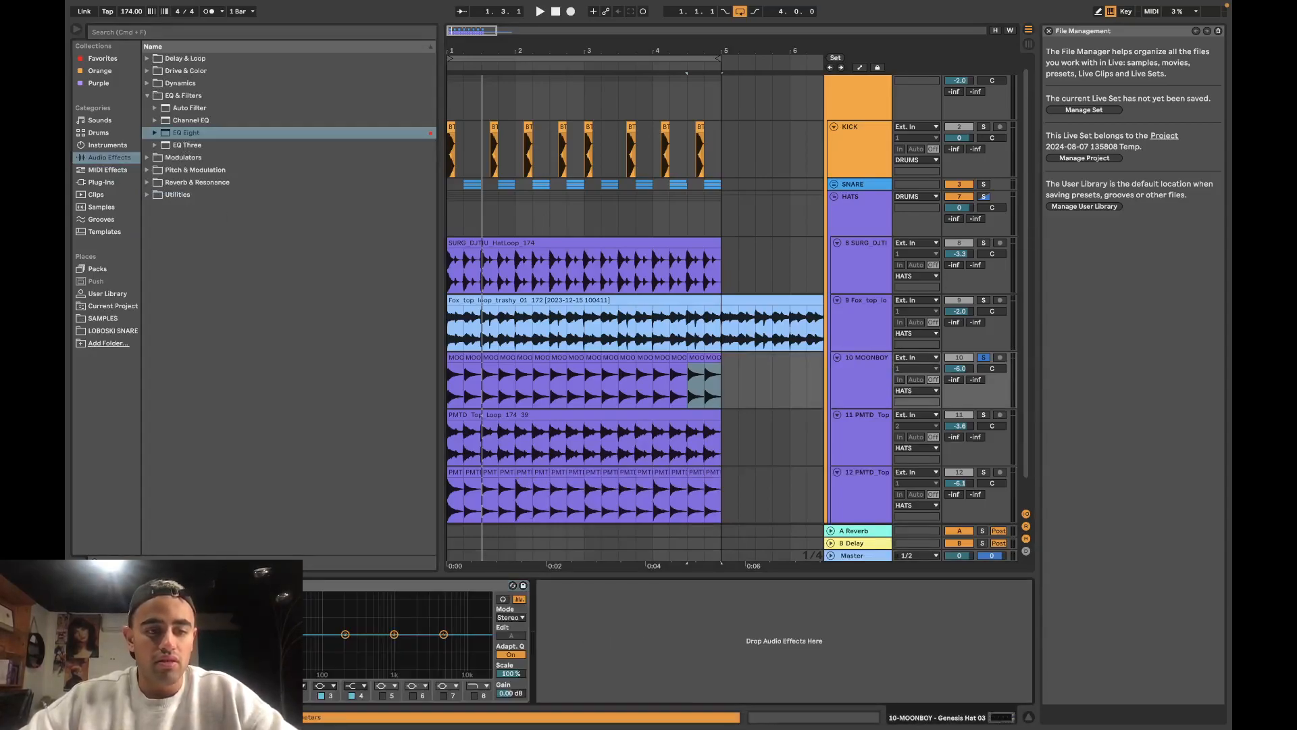
drag(284, 633, 387, 643)
key(space)
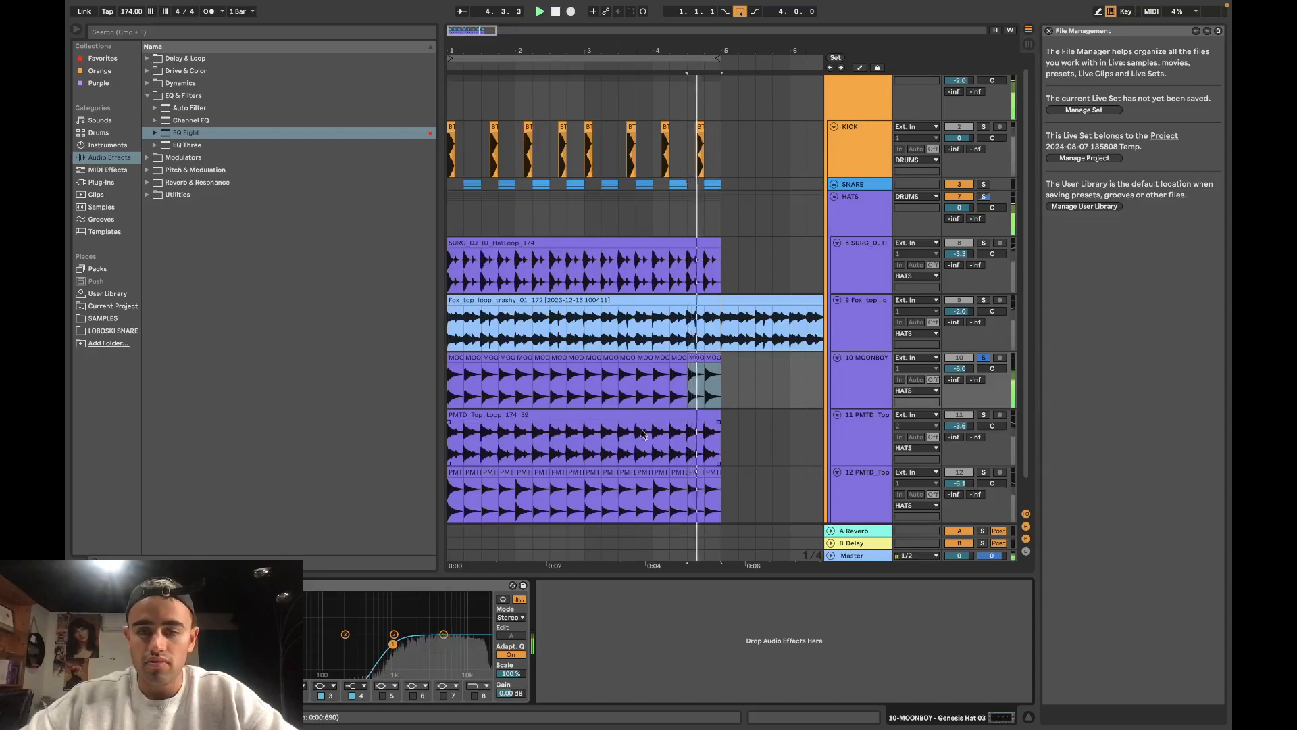
drag(443, 635, 451, 643)
Step: Solo the whole HATS group to audition all the hat layers together, and select the SURG_DJTIU hat loop track
click(985, 197)
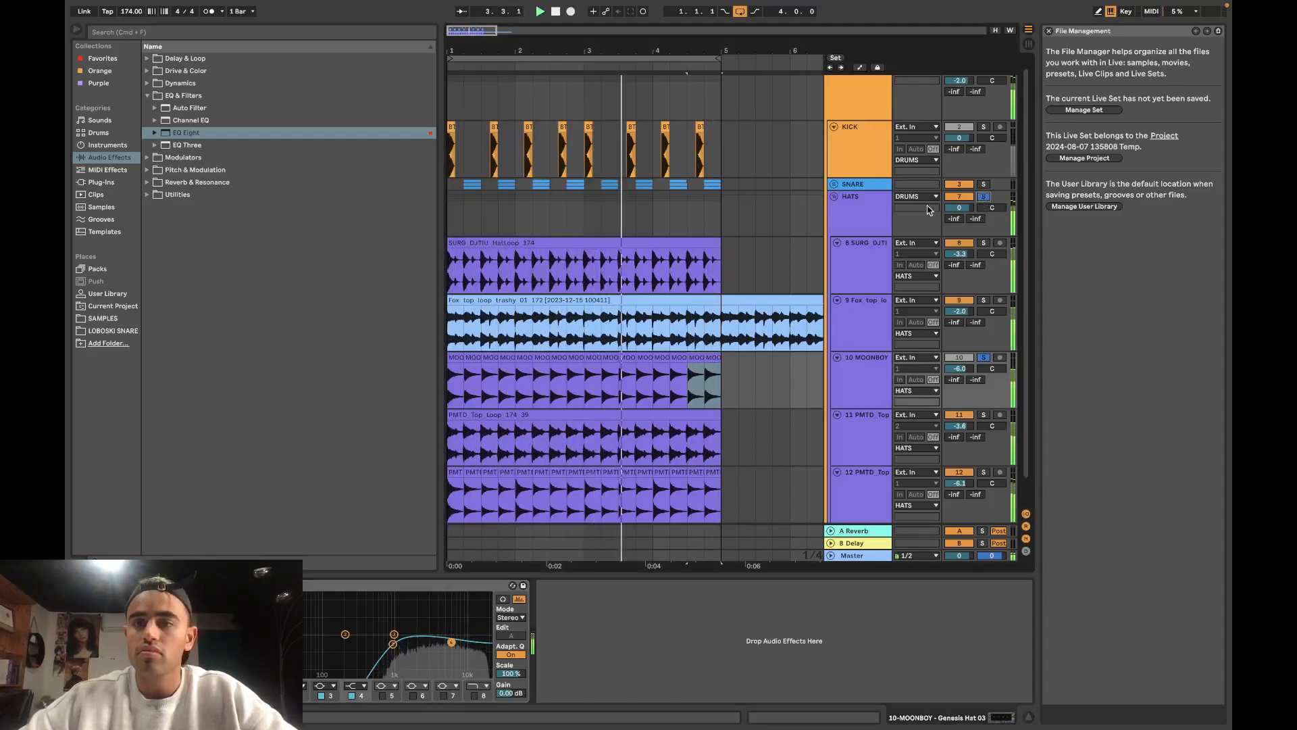
click(867, 228)
click(869, 274)
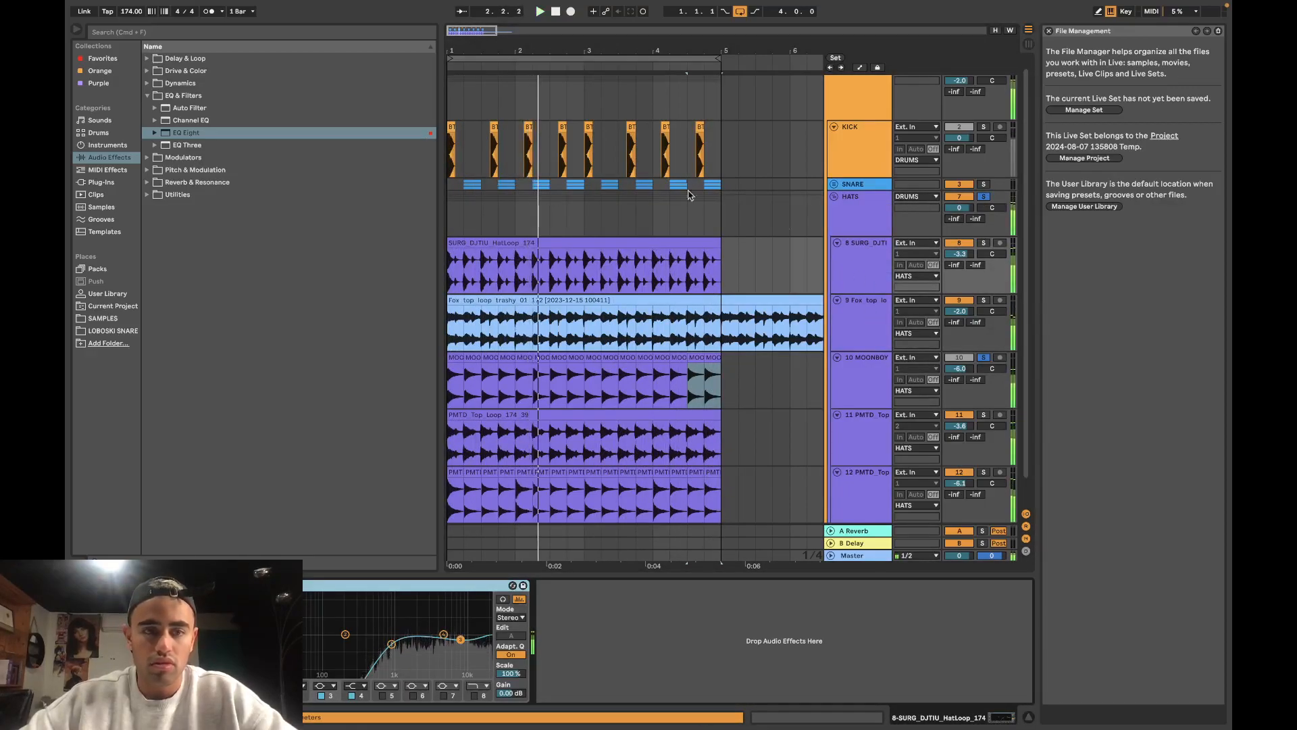
Step: Solo the SURG_DJTIU hat loop track, add the kHs Transient Shaper plug-in to it and play it back
click(983, 242)
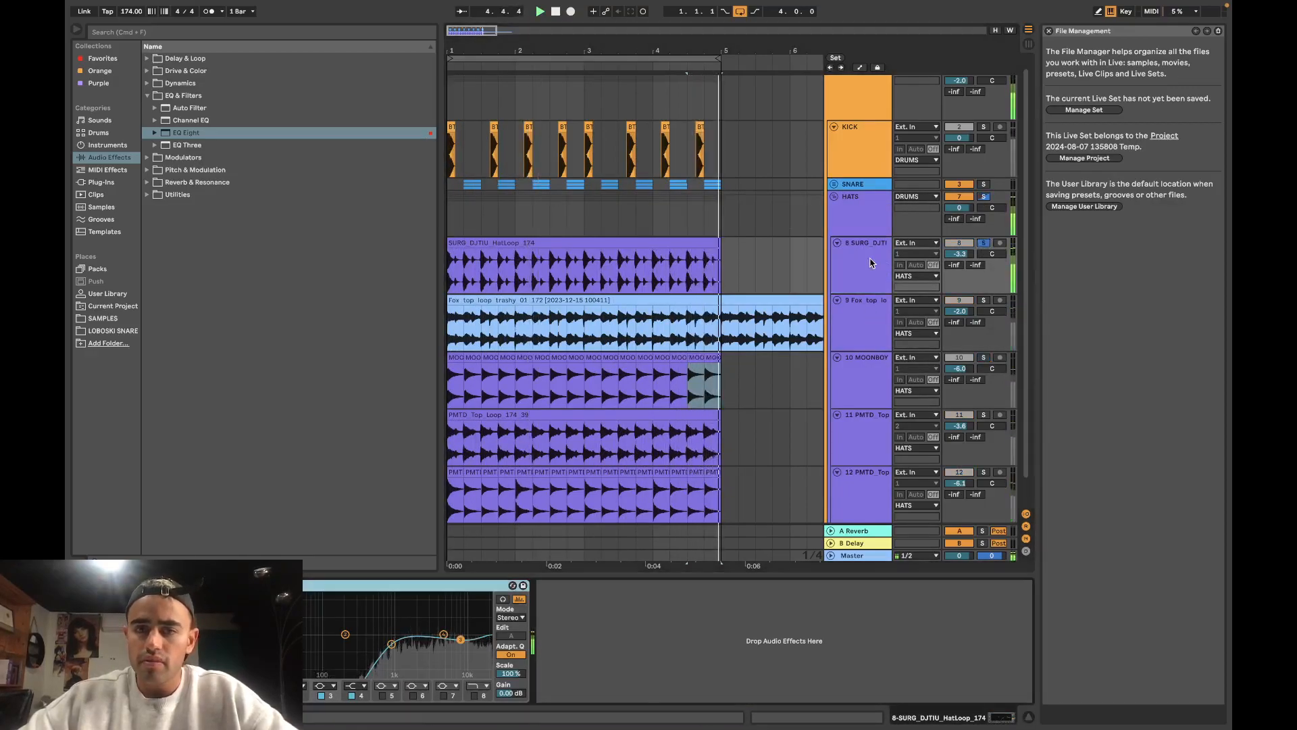
click(477, 244)
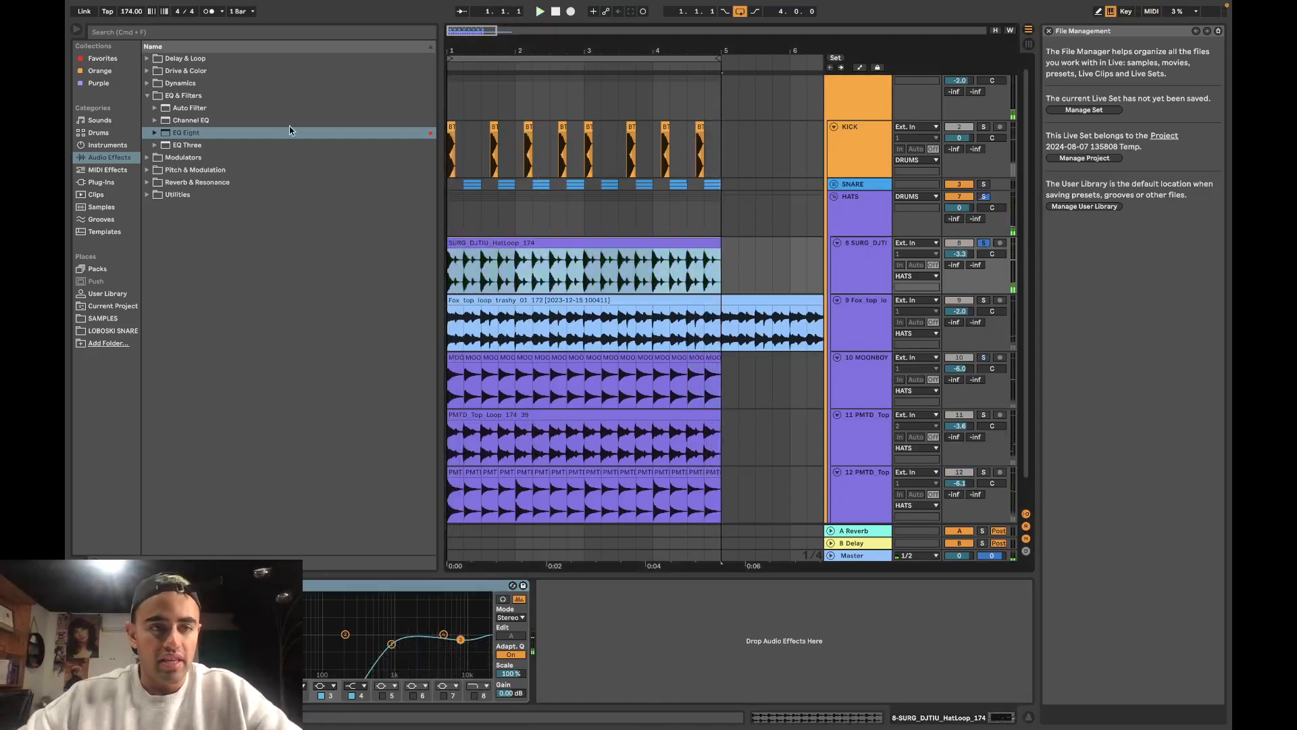
click(245, 30)
text(tran)
key(Return)
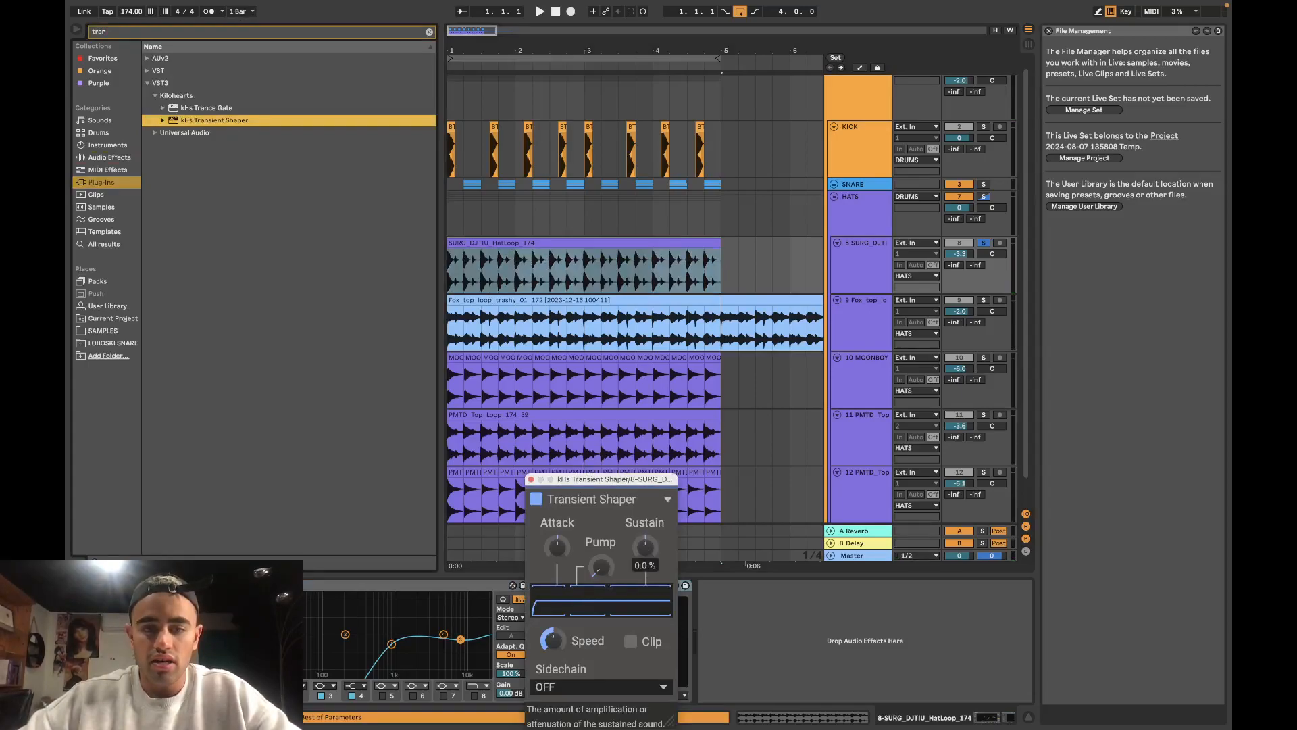
key(space)
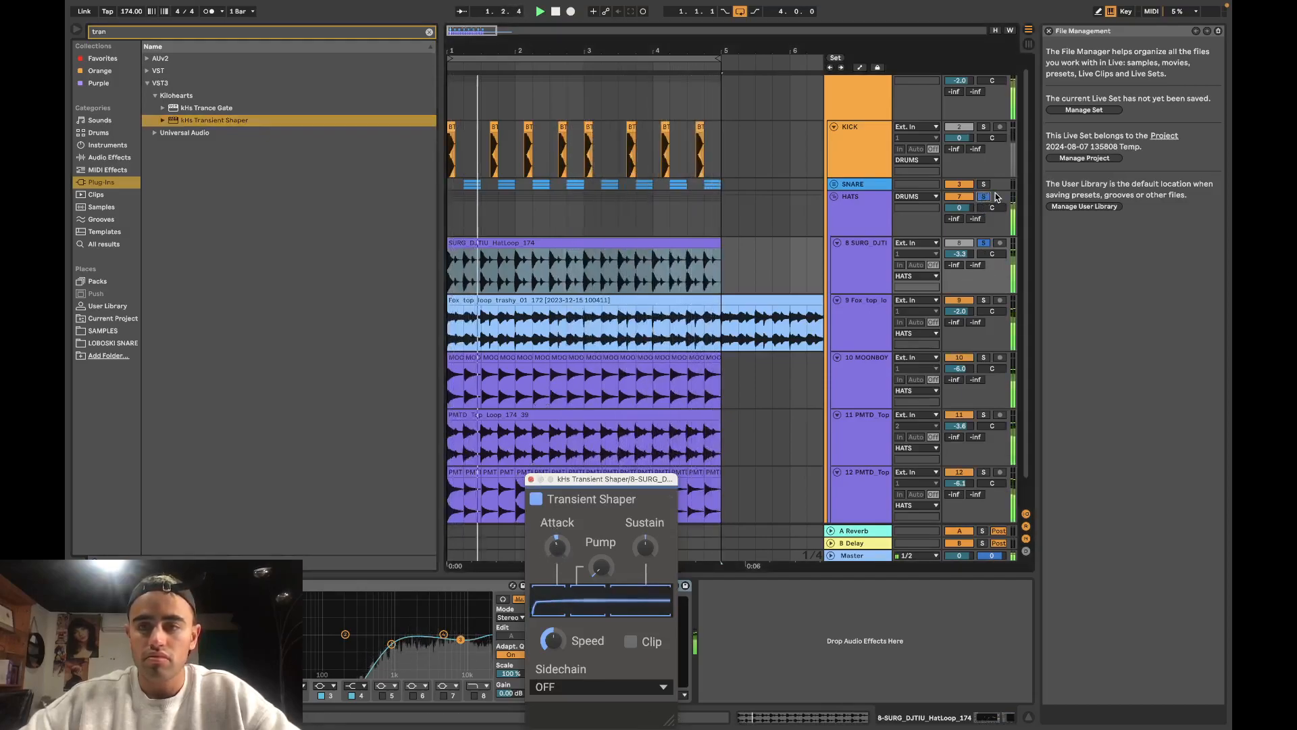
Step: Set the arrangement to a fixed 8-bar grid and close the Transient Shaper window
right_click(693, 218)
click(713, 300)
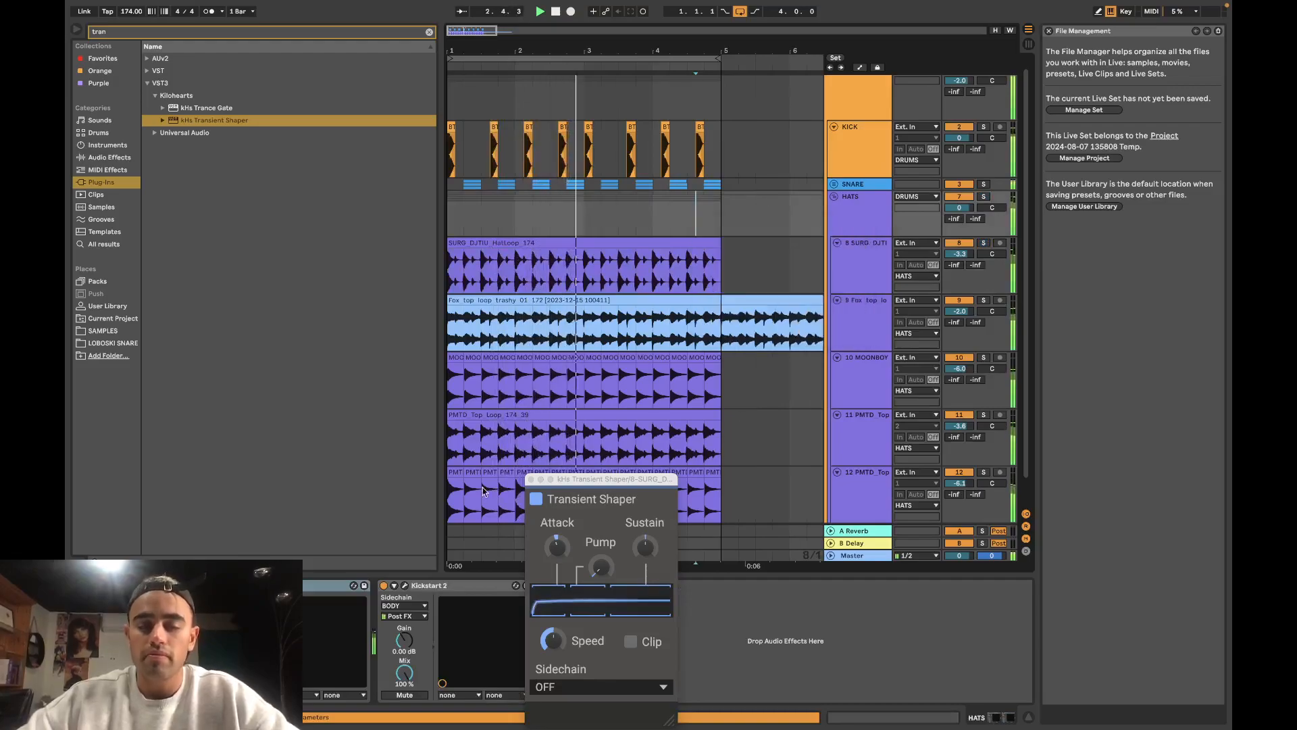
click(531, 480)
click(635, 574)
scroll(537, 273, down, 5)
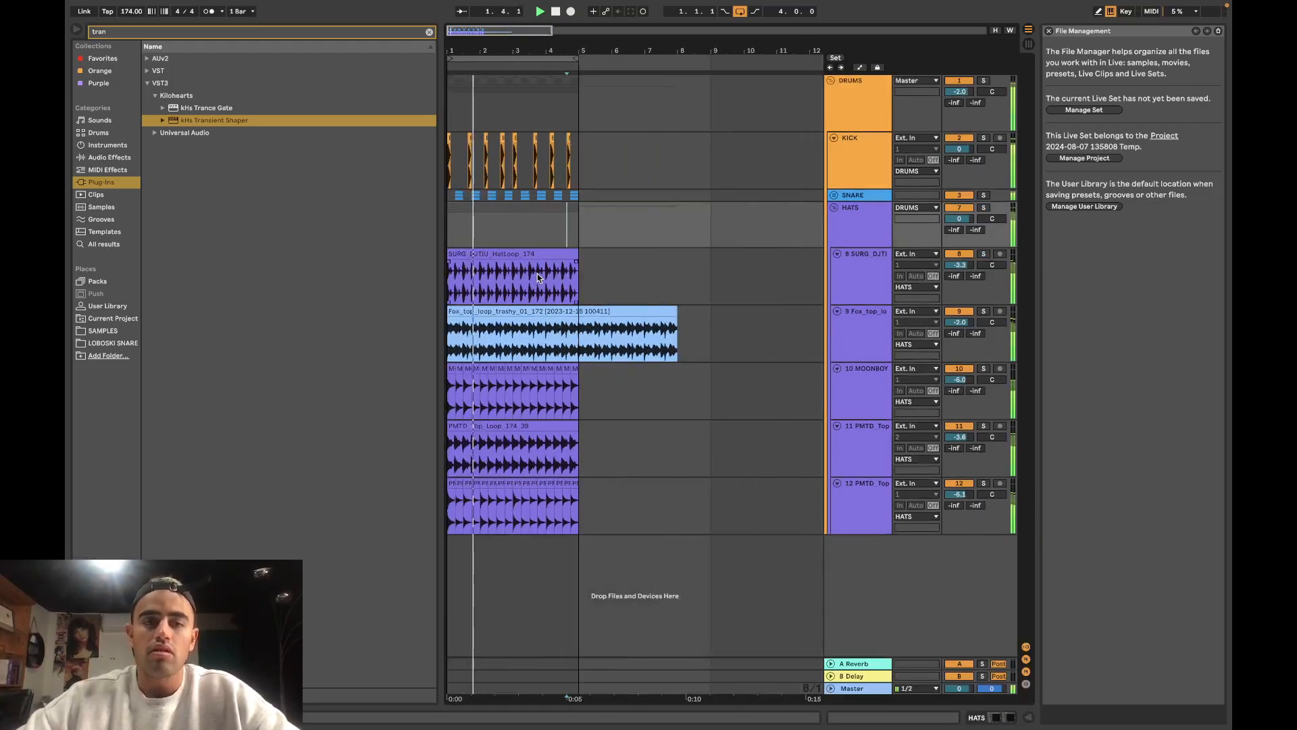
Step: Switch to a fixed 4-bar grid and select the first four bars of the HATS group
click(475, 223)
right_click(543, 213)
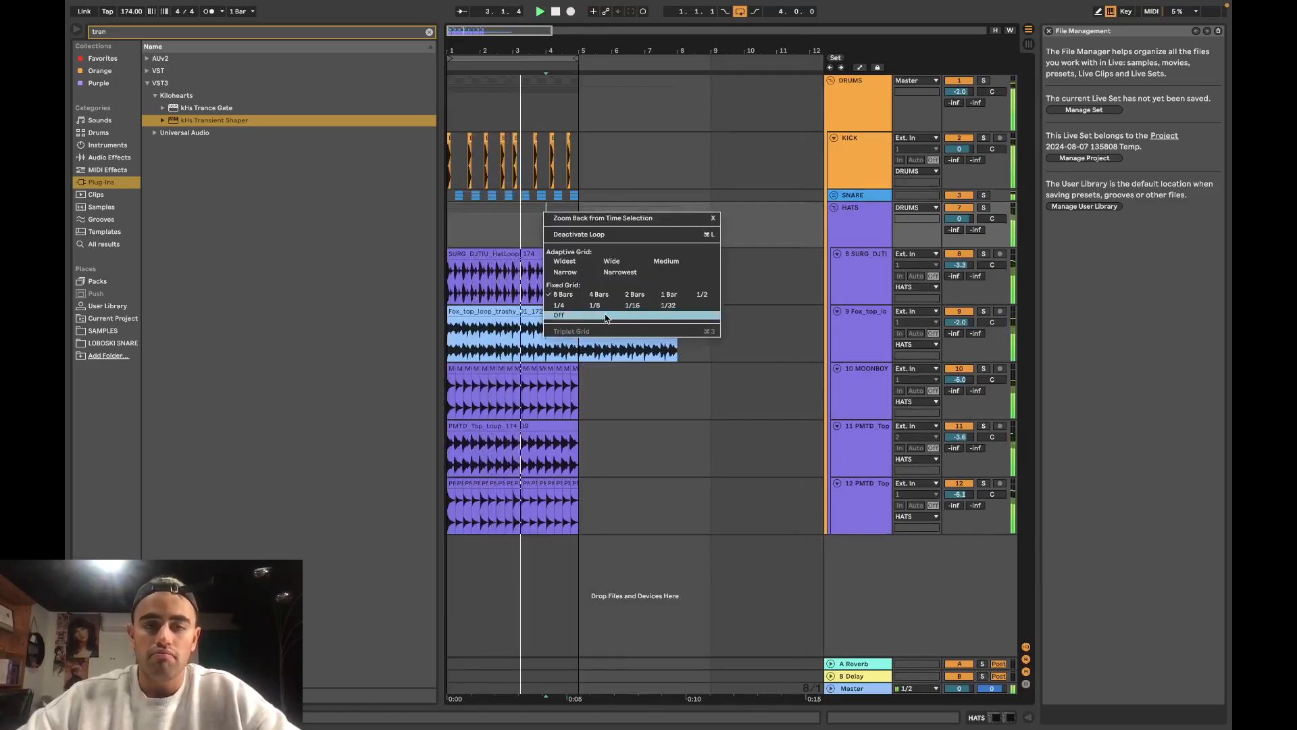
click(592, 296)
click(470, 222)
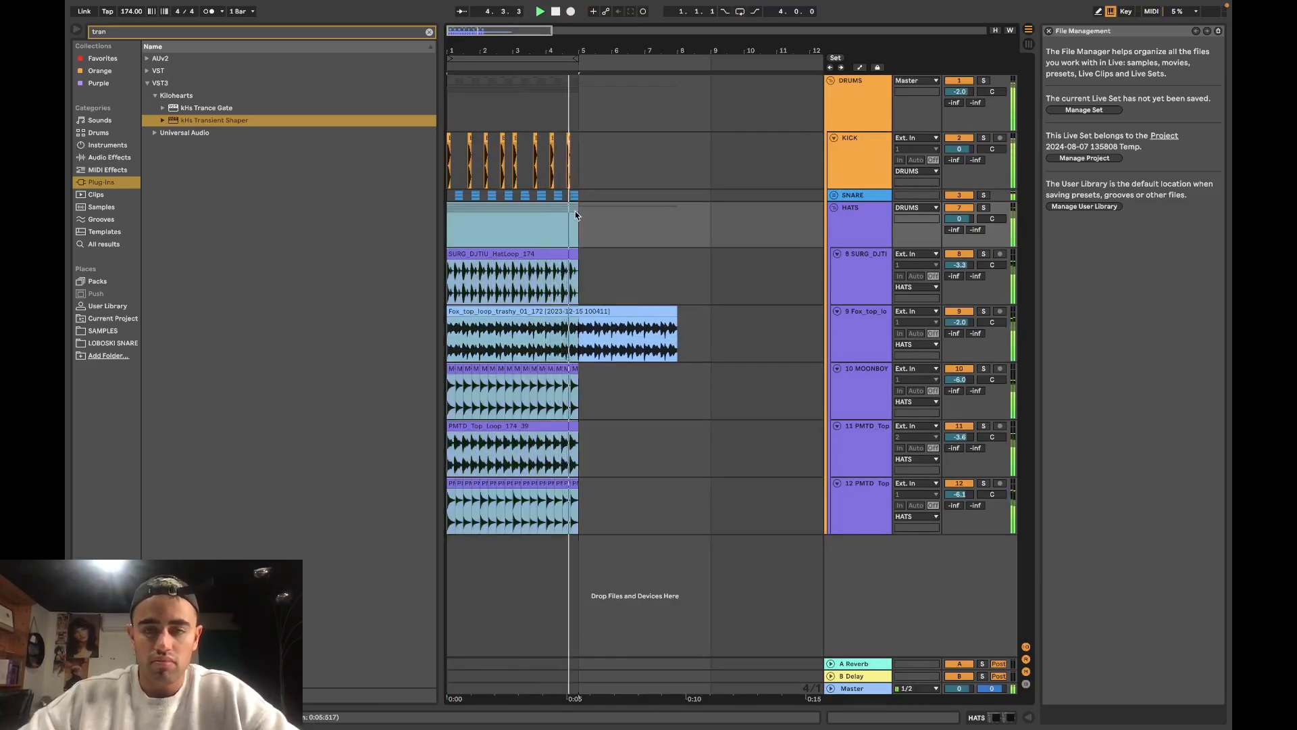
Step: Solo the KICK track and set its EQ Eight high band to about 4.64 kHz at -6.32 dB during playback
click(773, 156)
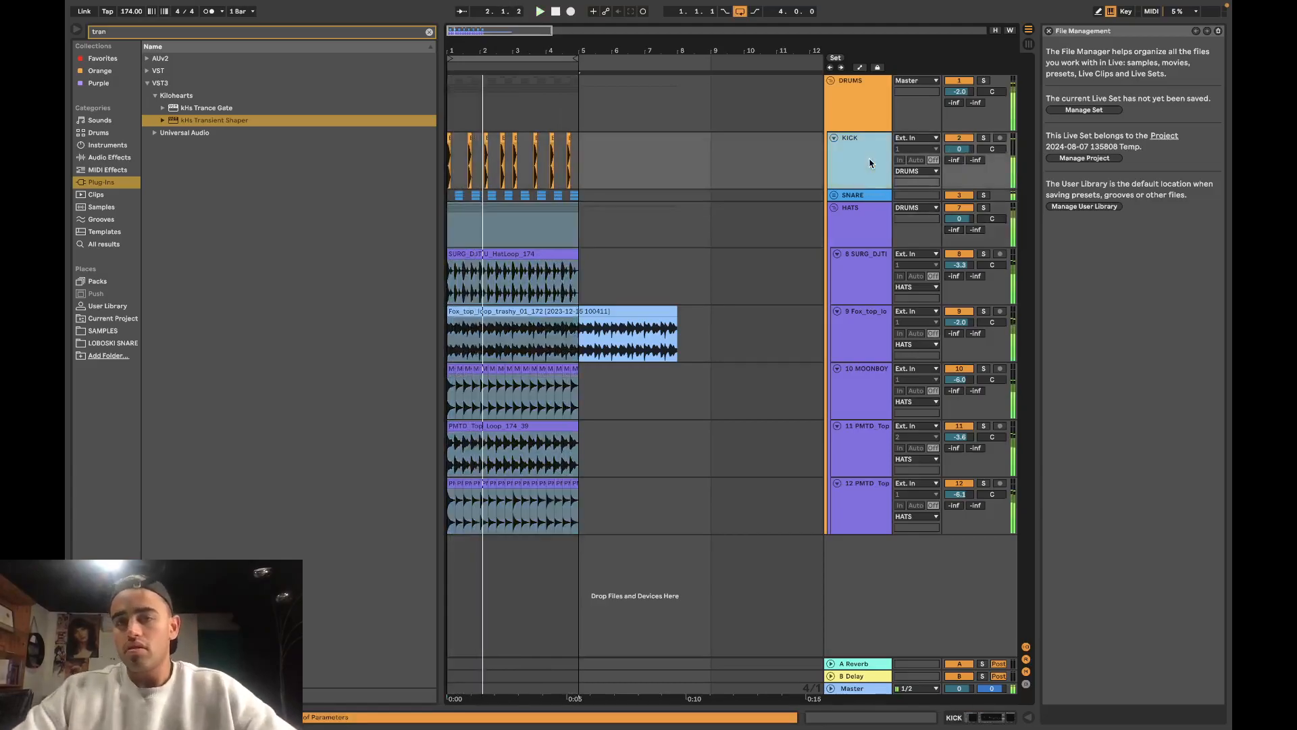
click(986, 140)
double_click(873, 164)
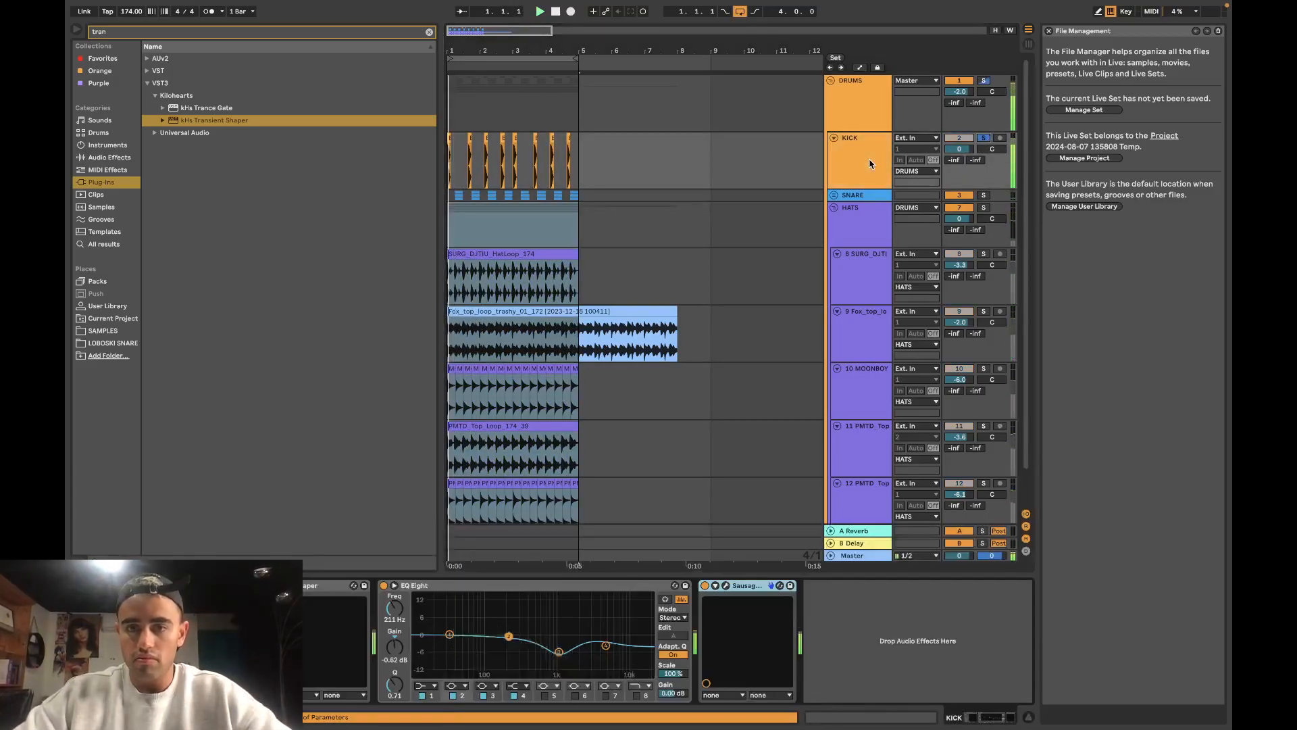
click(605, 646)
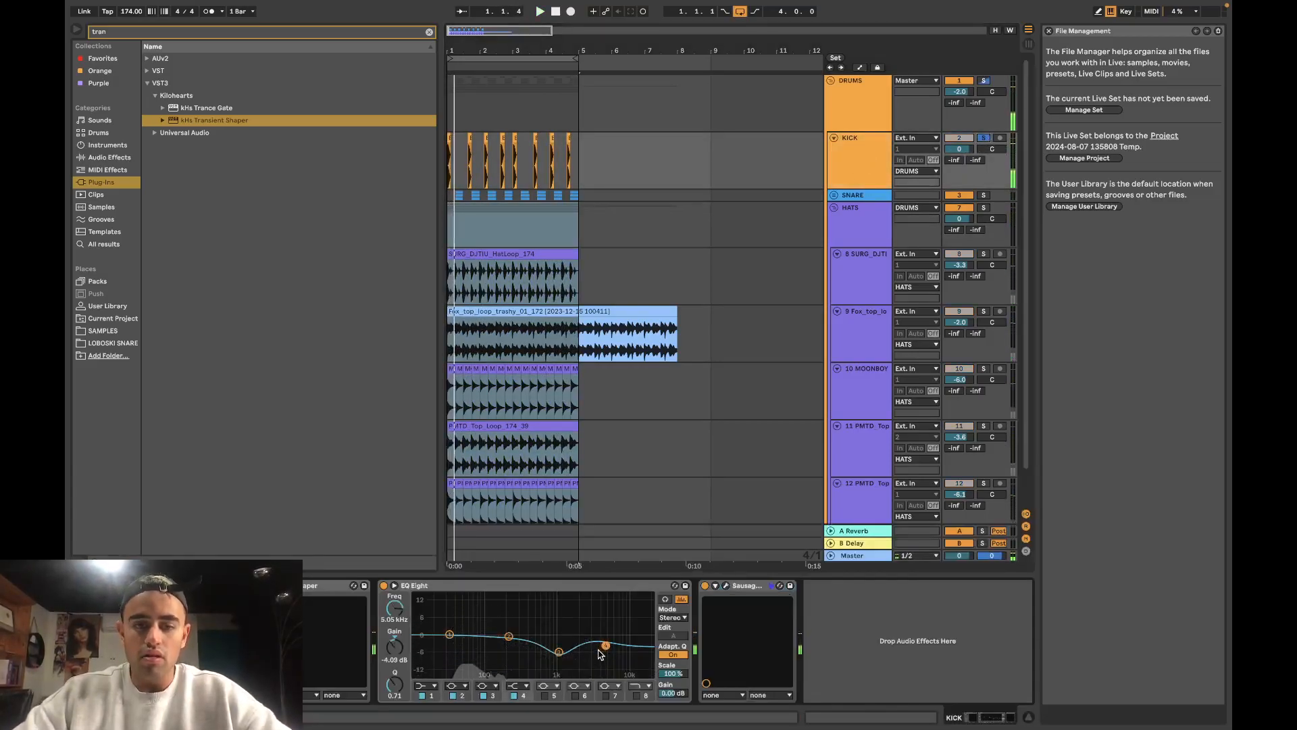
drag(605, 647, 603, 651)
key(space)
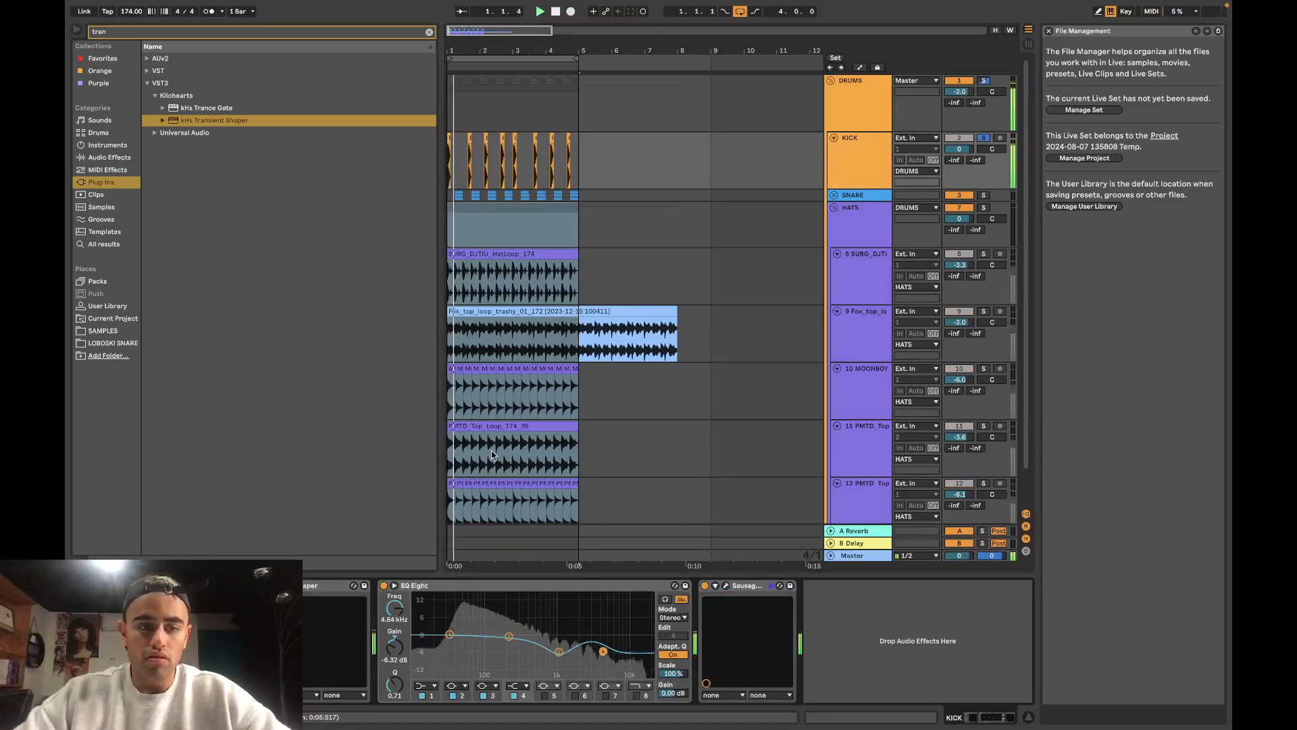
Step: Adjust the fade-out curve of the first kick clip and audition it soloed and with the full beat
scroll(469, 199, up, 10)
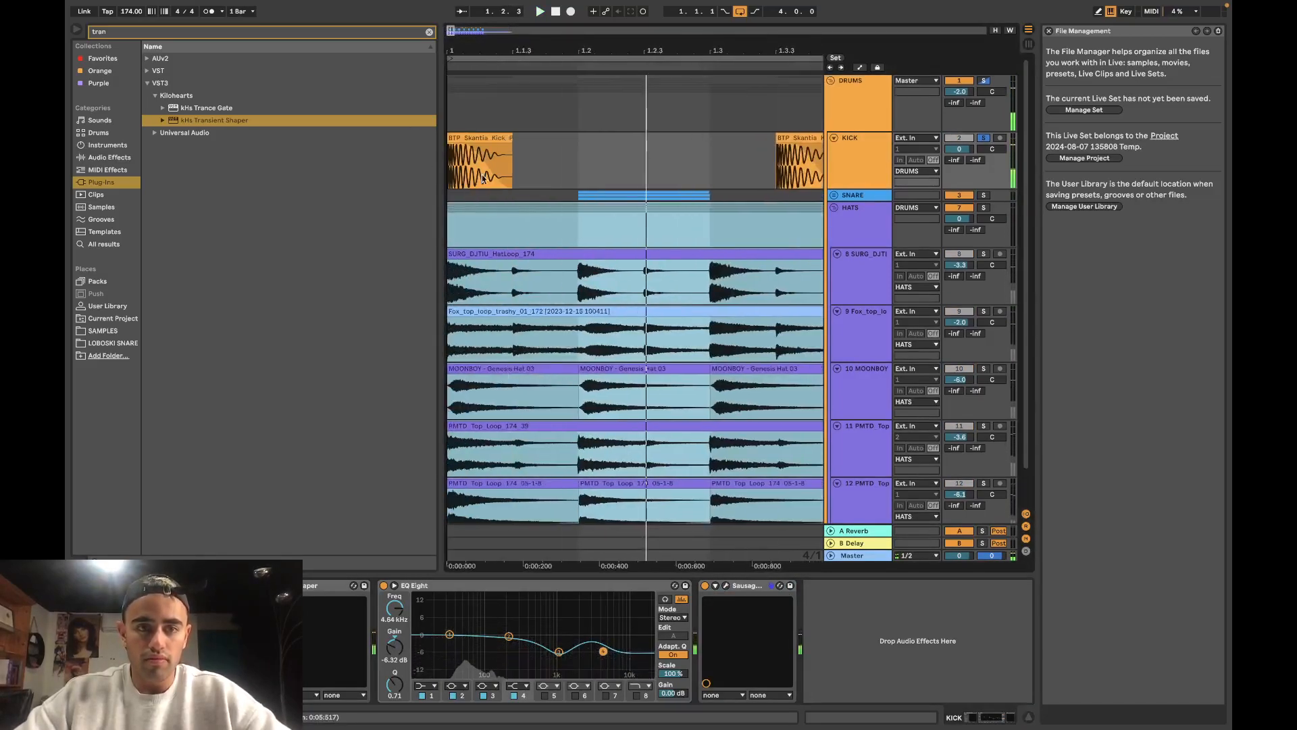
drag(484, 166, 482, 177)
key(space)
scroll(484, 169, down, 4)
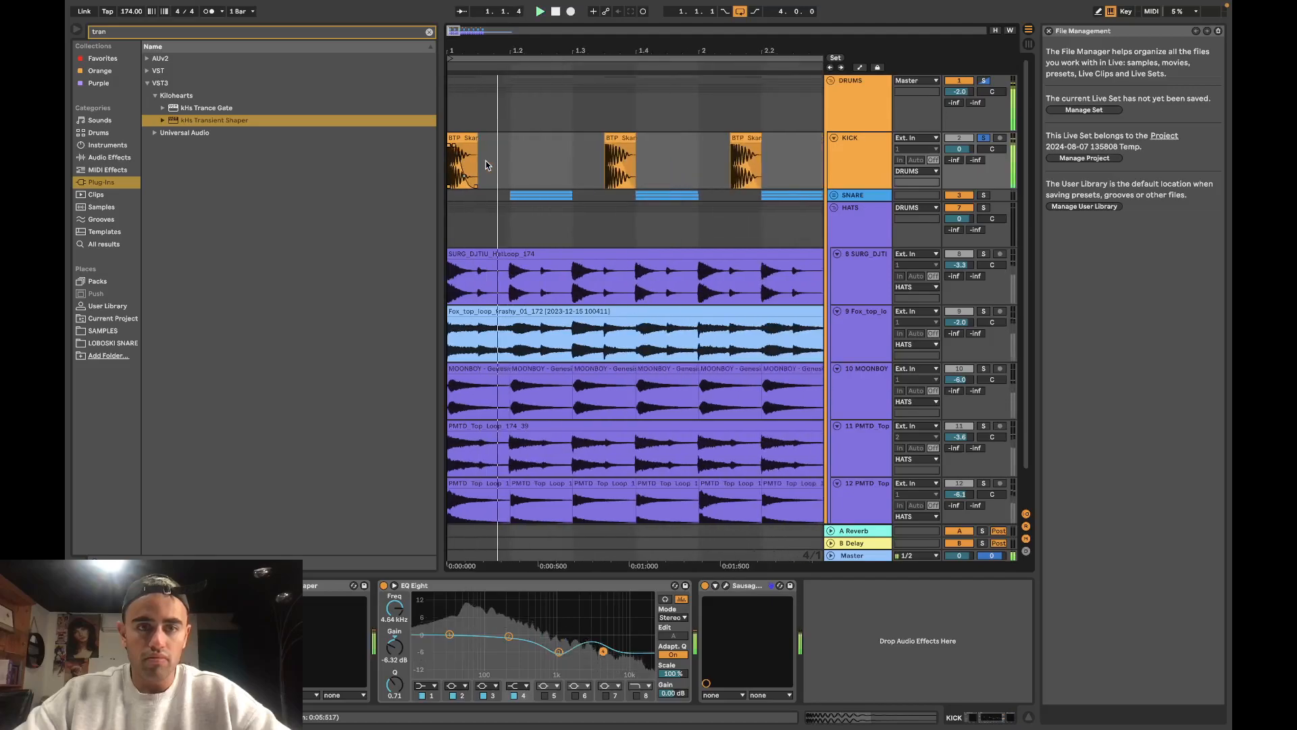
scroll(487, 135, down, 2)
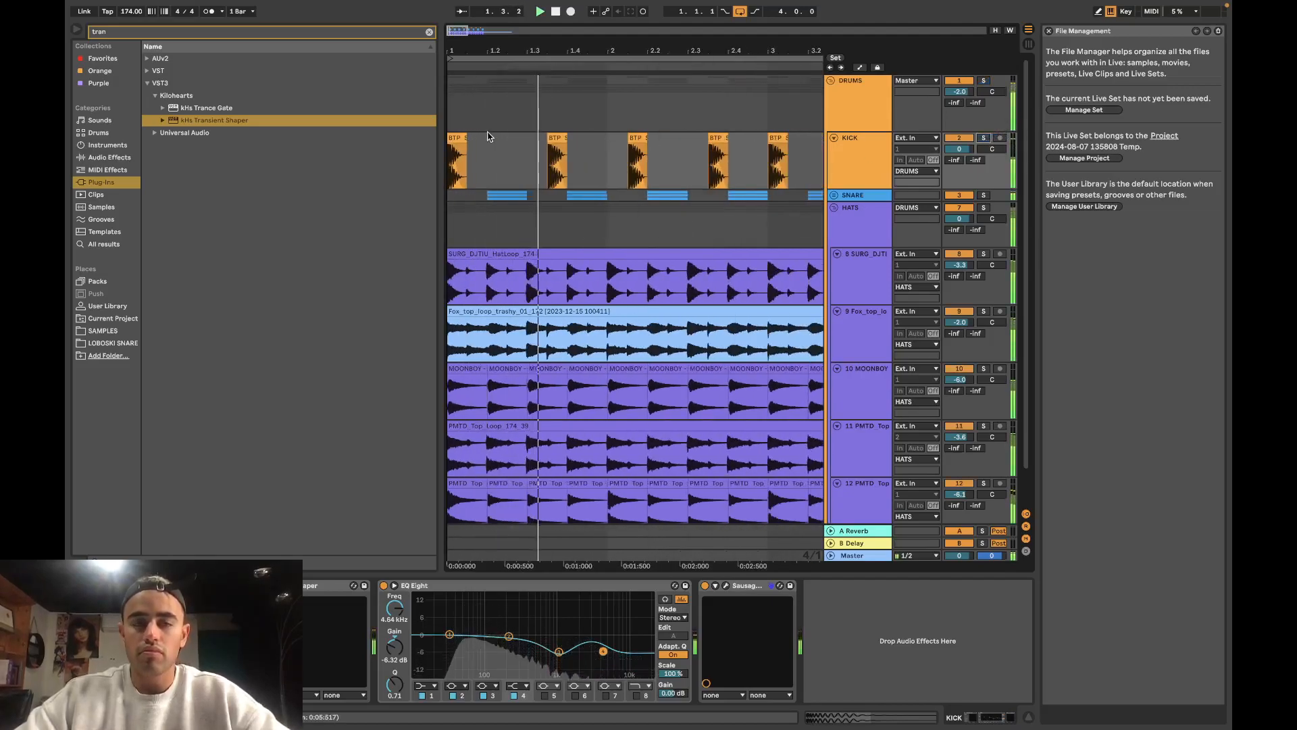
Step: Copy the first kick clip and paste it over each of the other kick clips in the four bars
click(454, 147)
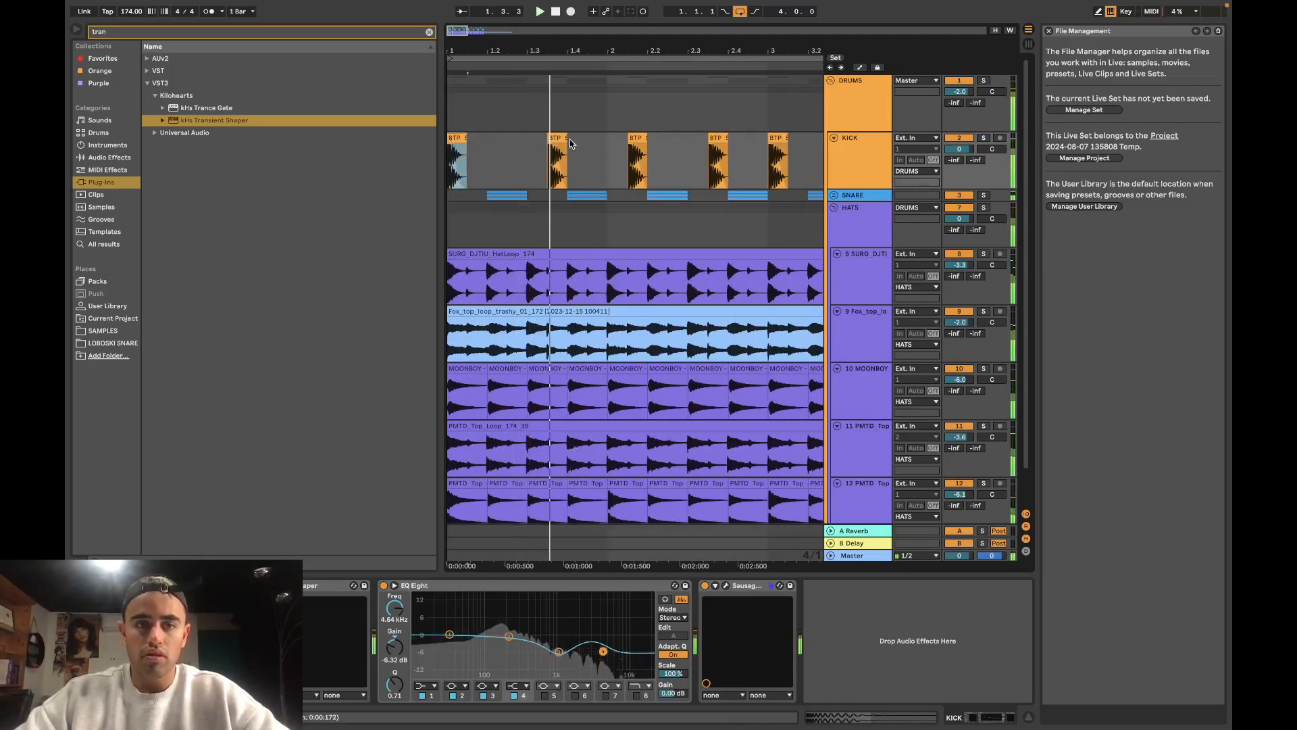
click(633, 140)
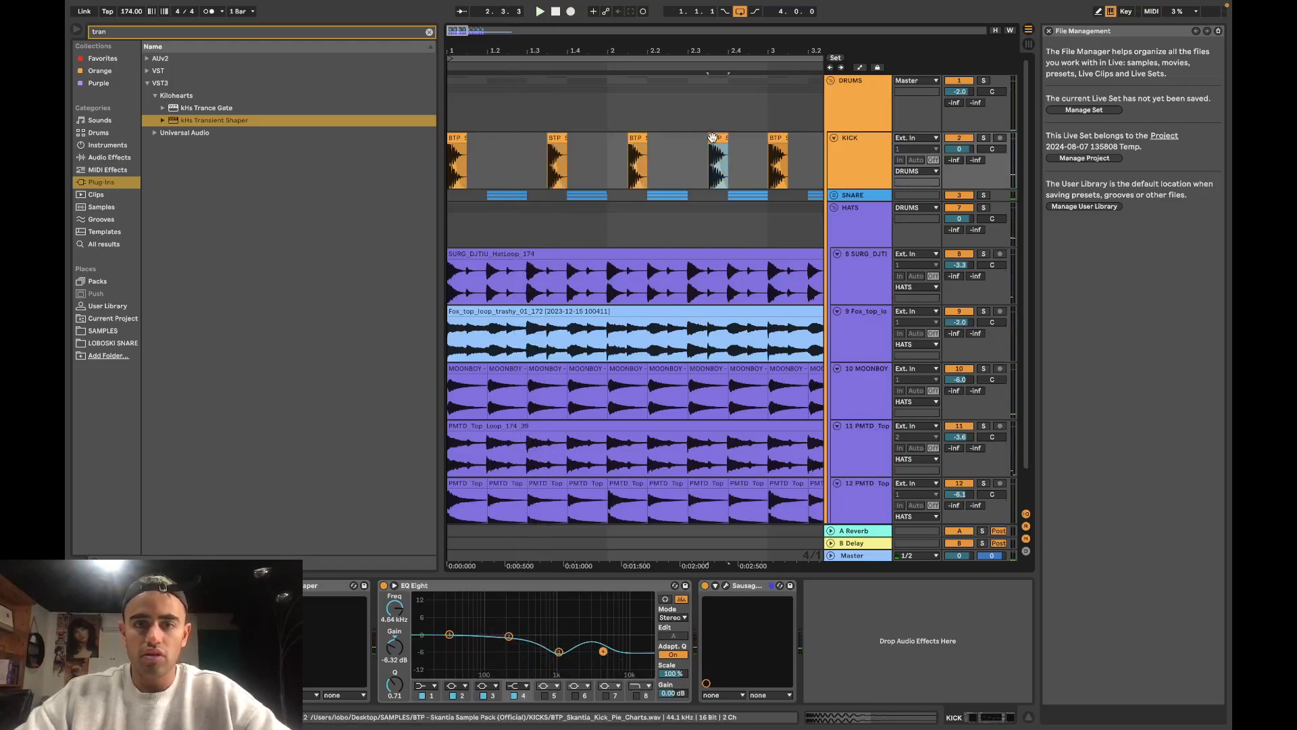
scroll(738, 135, down, 5)
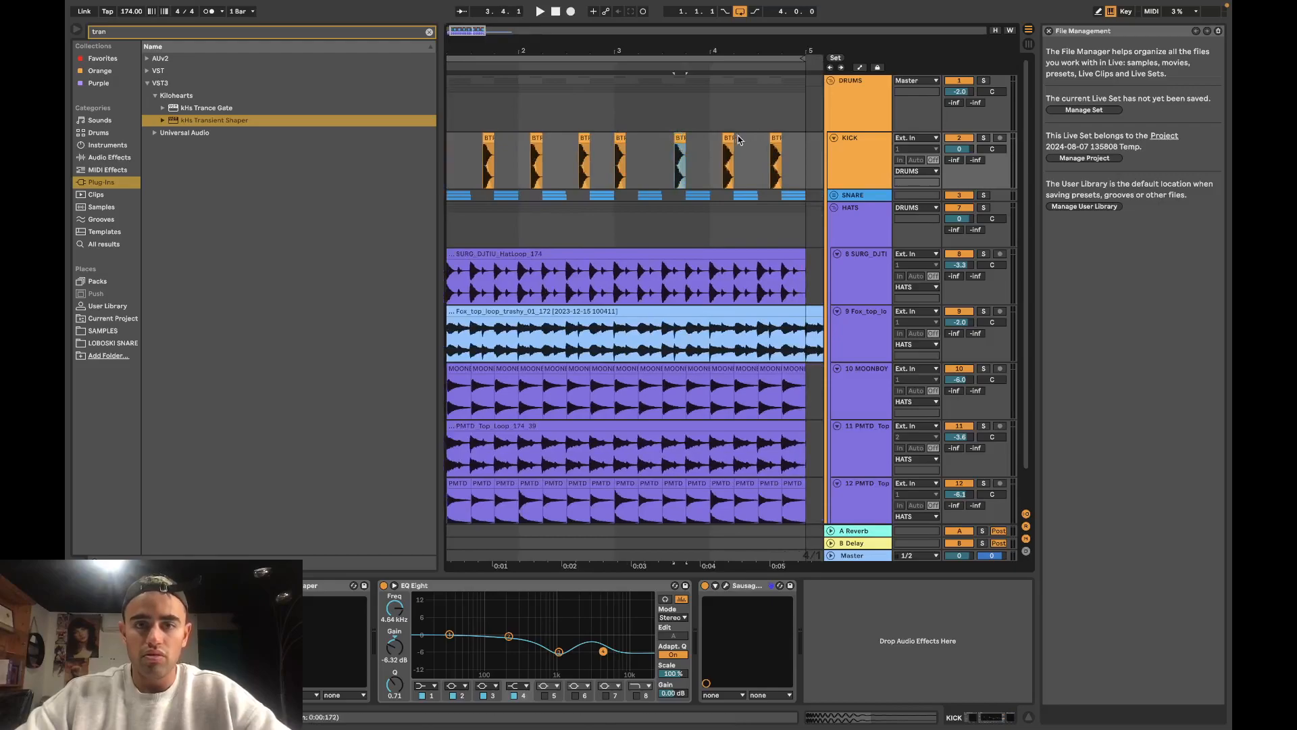
scroll(754, 143, down, 3)
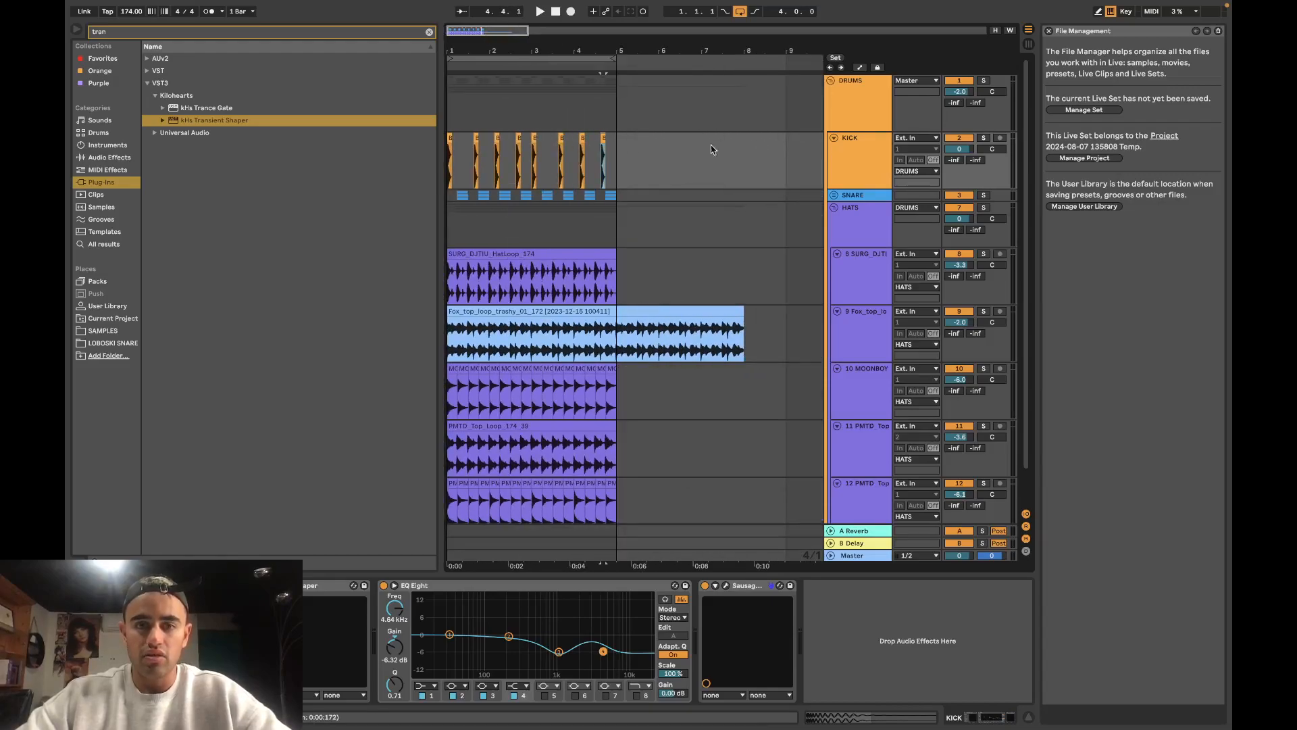
Step: Set the arrangement to a fixed 1/4 grid and briefly check the Session view while the full beat plays
right_click(634, 133)
click(648, 276)
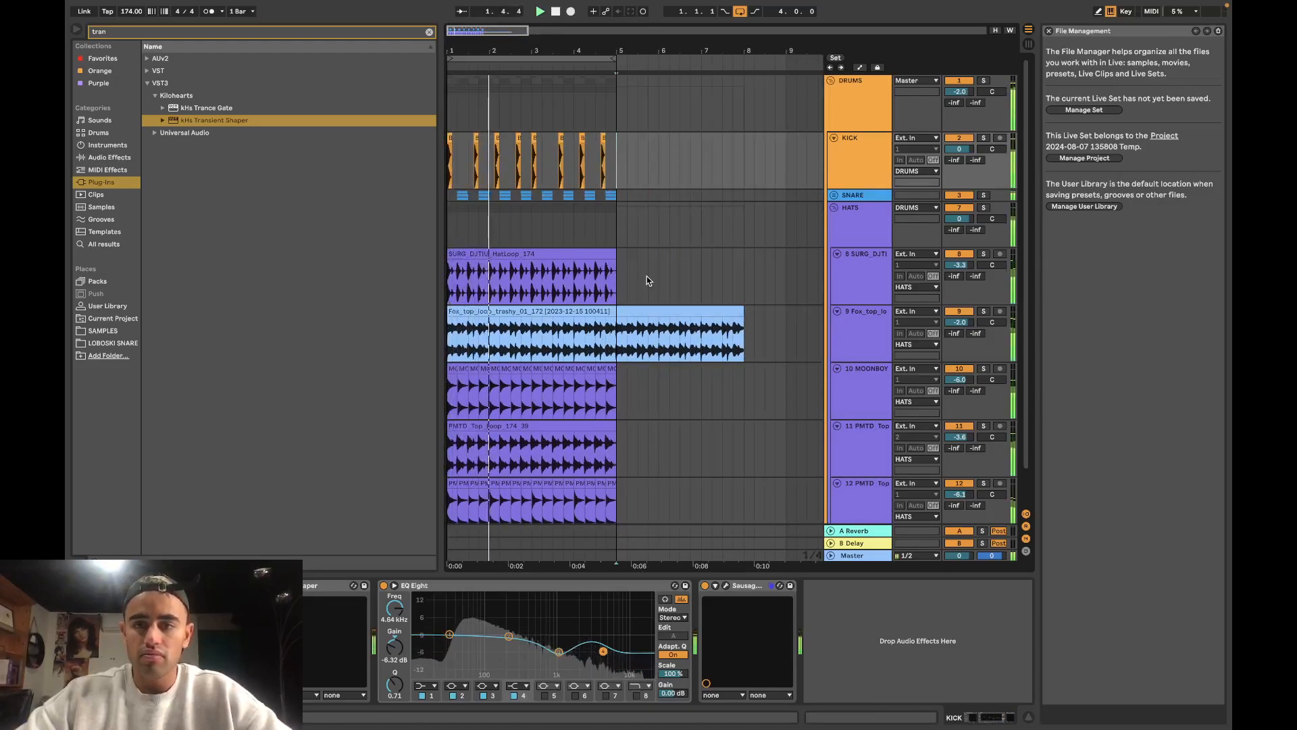
key(Tab)
key(Tab)
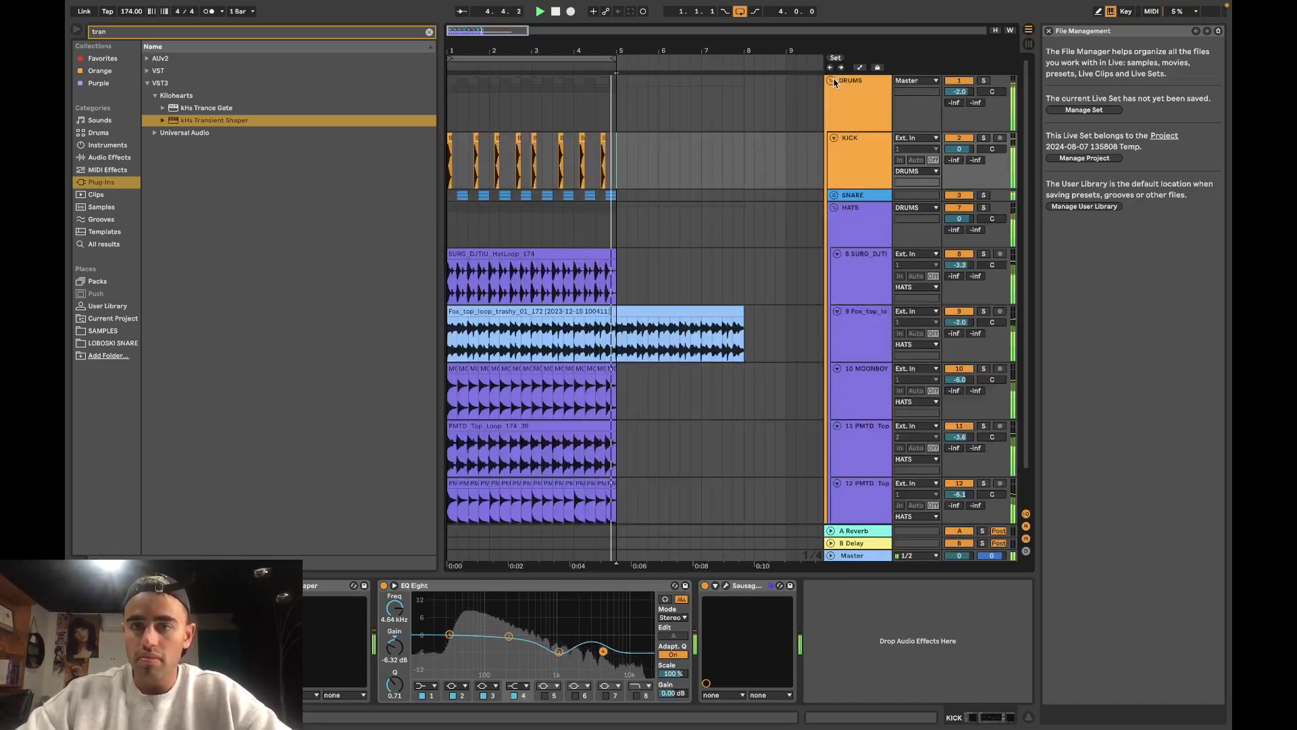
Step: Solo the HATS group, solo the SURG_DJTIU hat loop within it and play it from bar 1
click(861, 231)
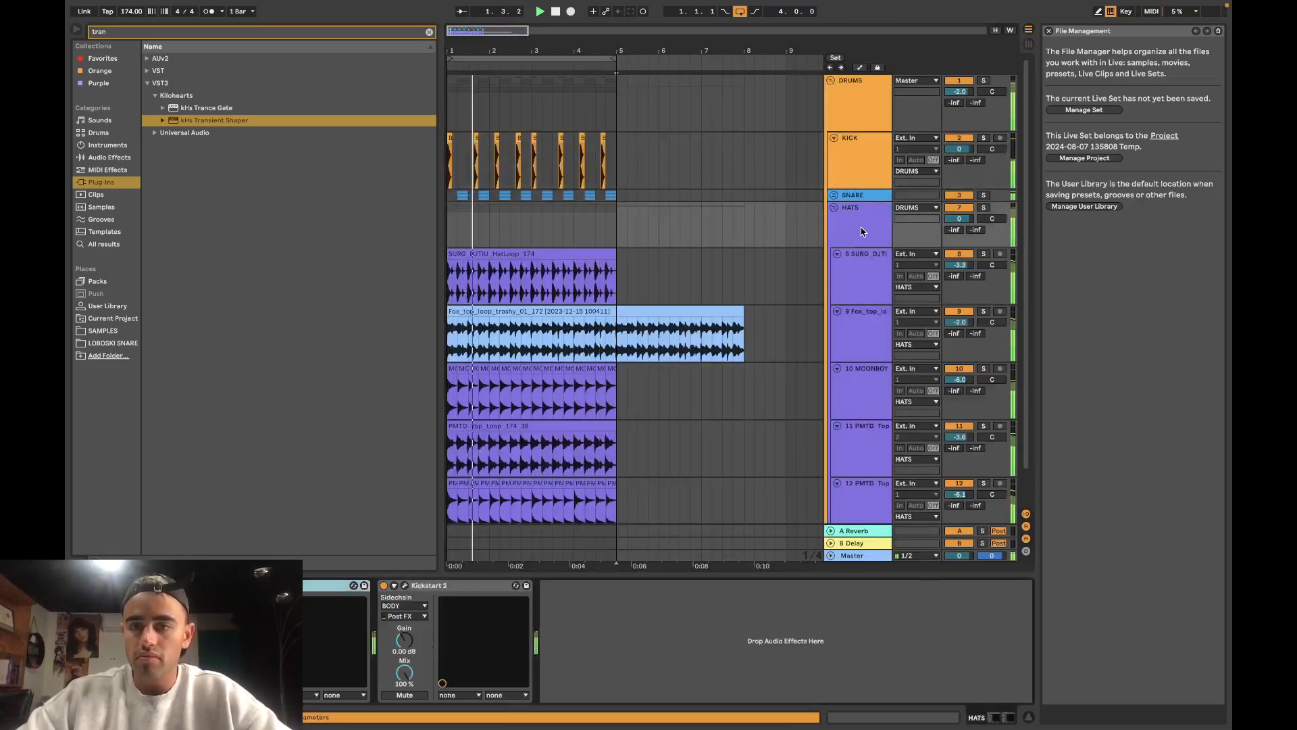
click(985, 207)
scroll(507, 253, up, 5)
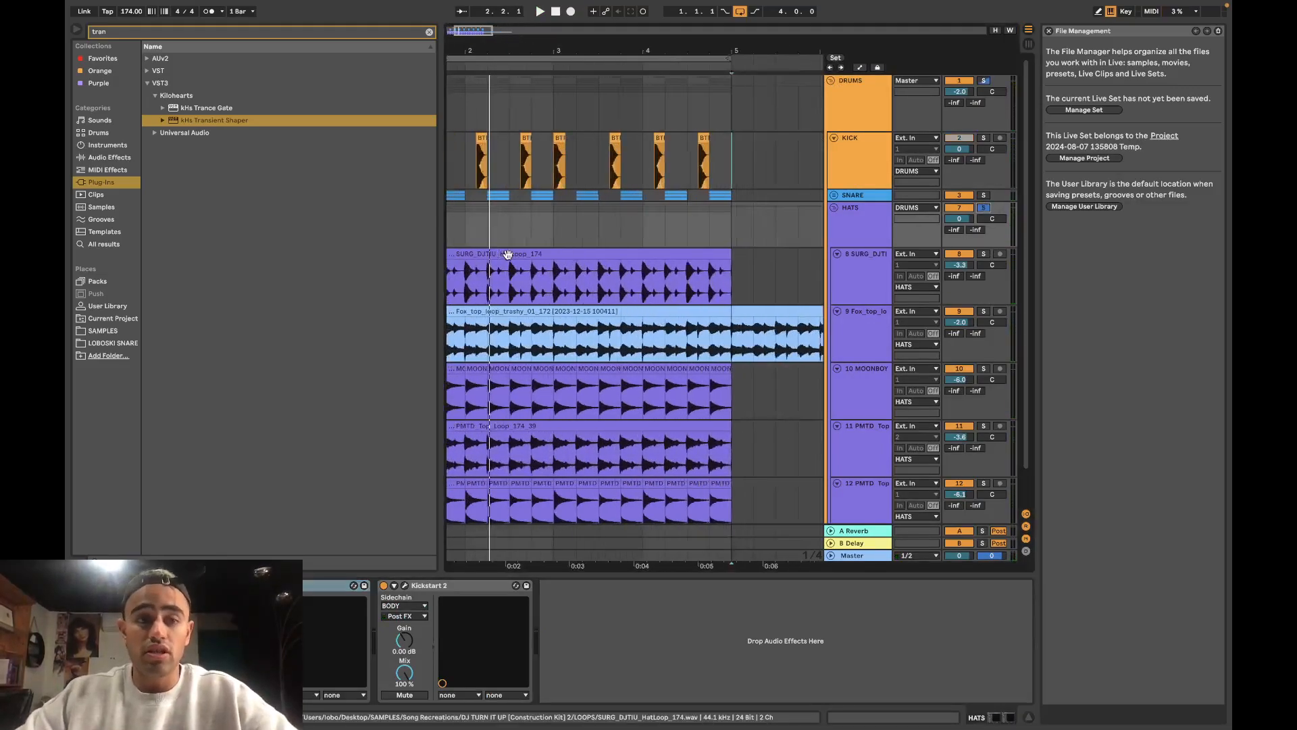
click(508, 253)
scroll(508, 254, left, 3)
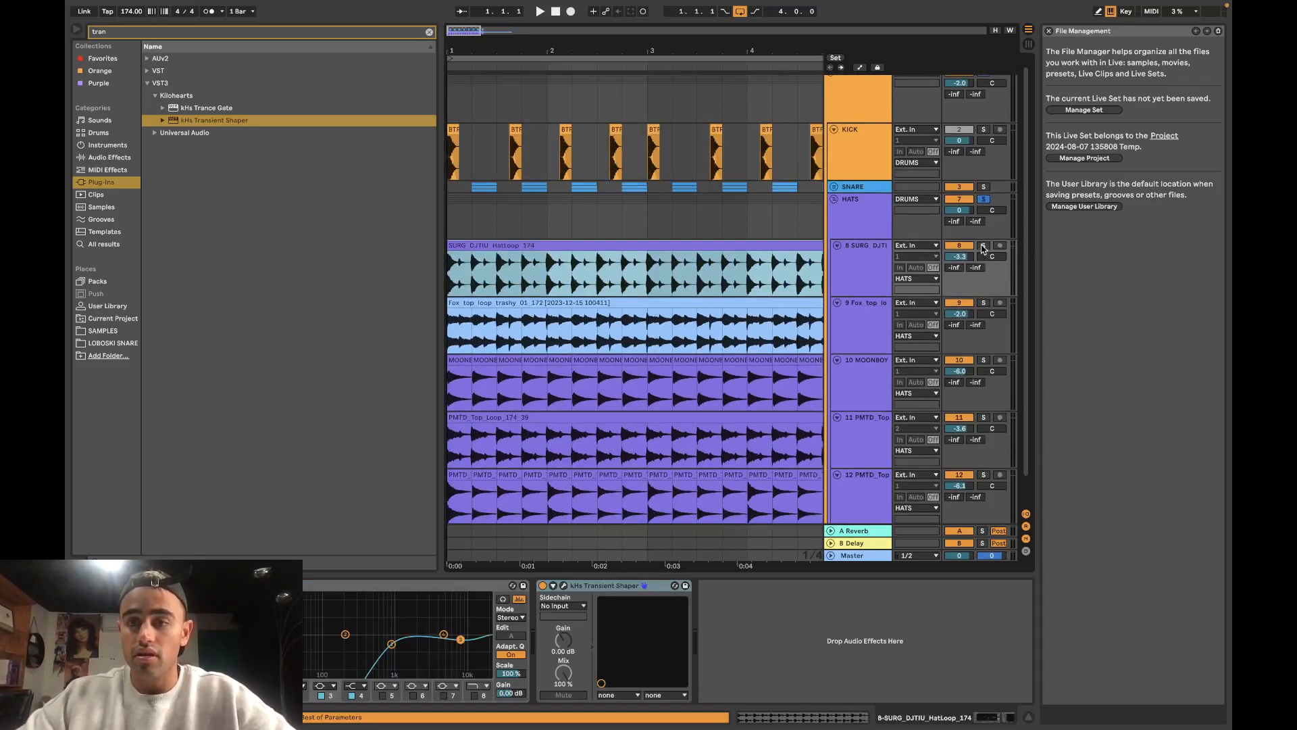
click(983, 245)
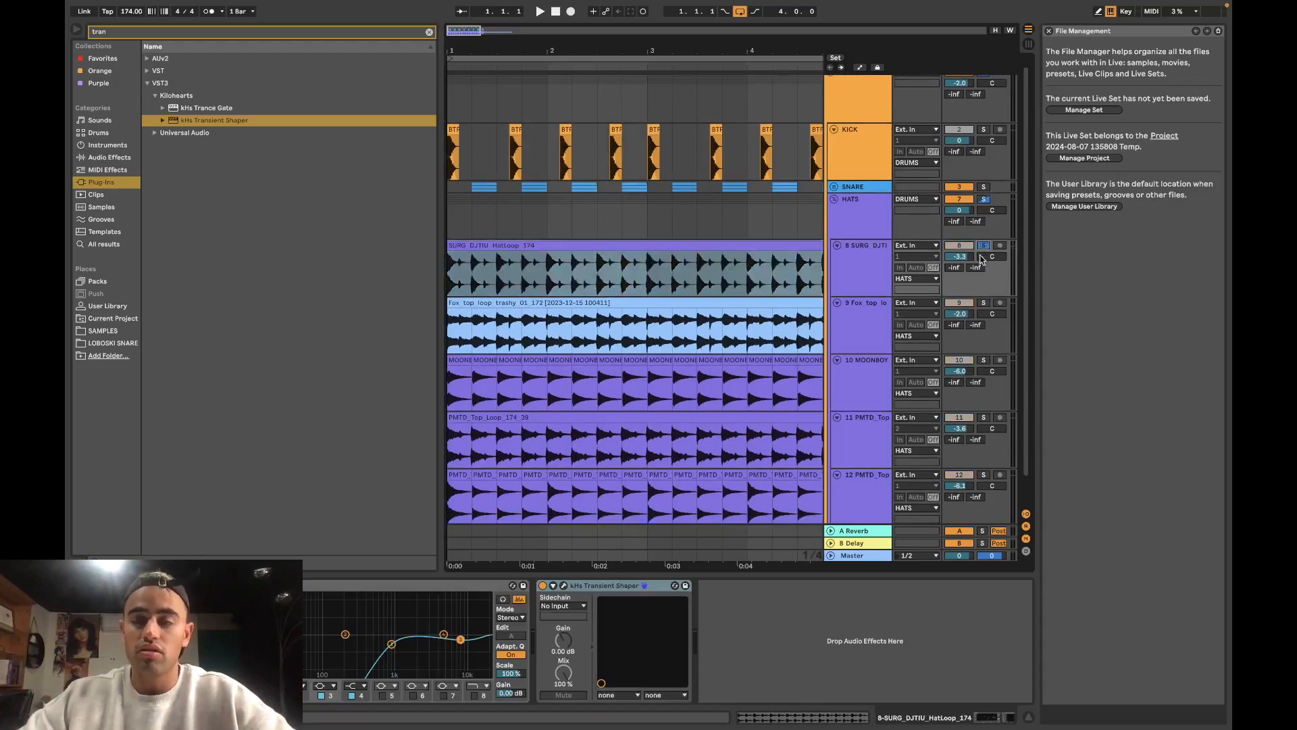
key(space)
Step: Audition the Fox top loop against the SURG hat loop and move the MOONBOY track directly below the SURG track
click(984, 303)
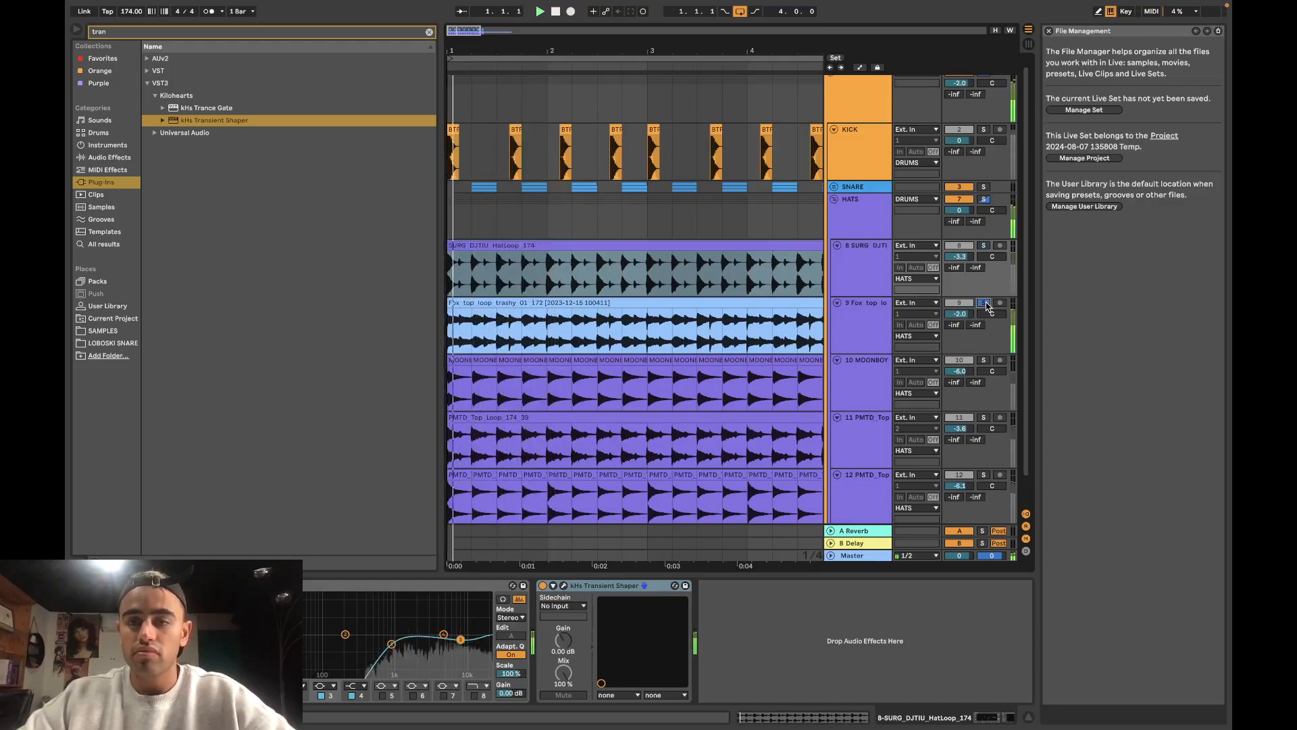
click(983, 246)
key(space)
key(space)
drag(883, 380, 881, 300)
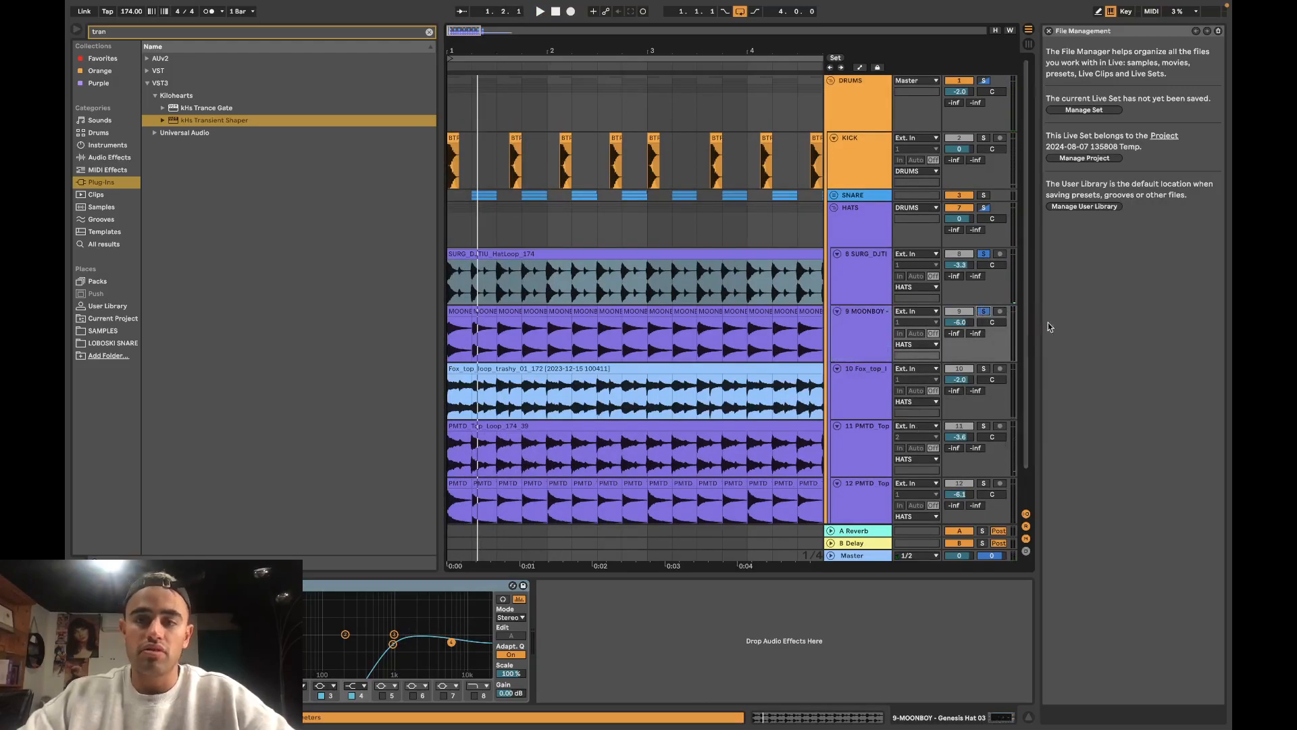
drag(992, 322, 992, 321)
key(space)
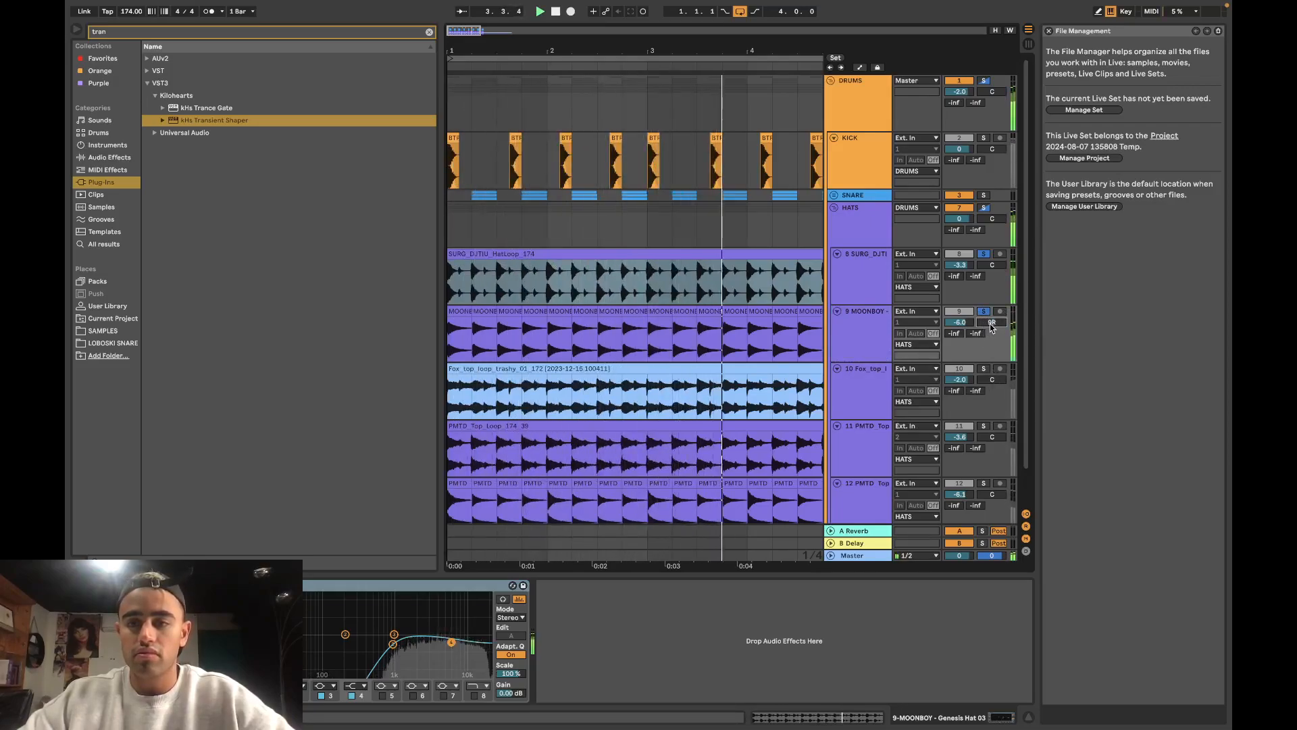
key(Delete)
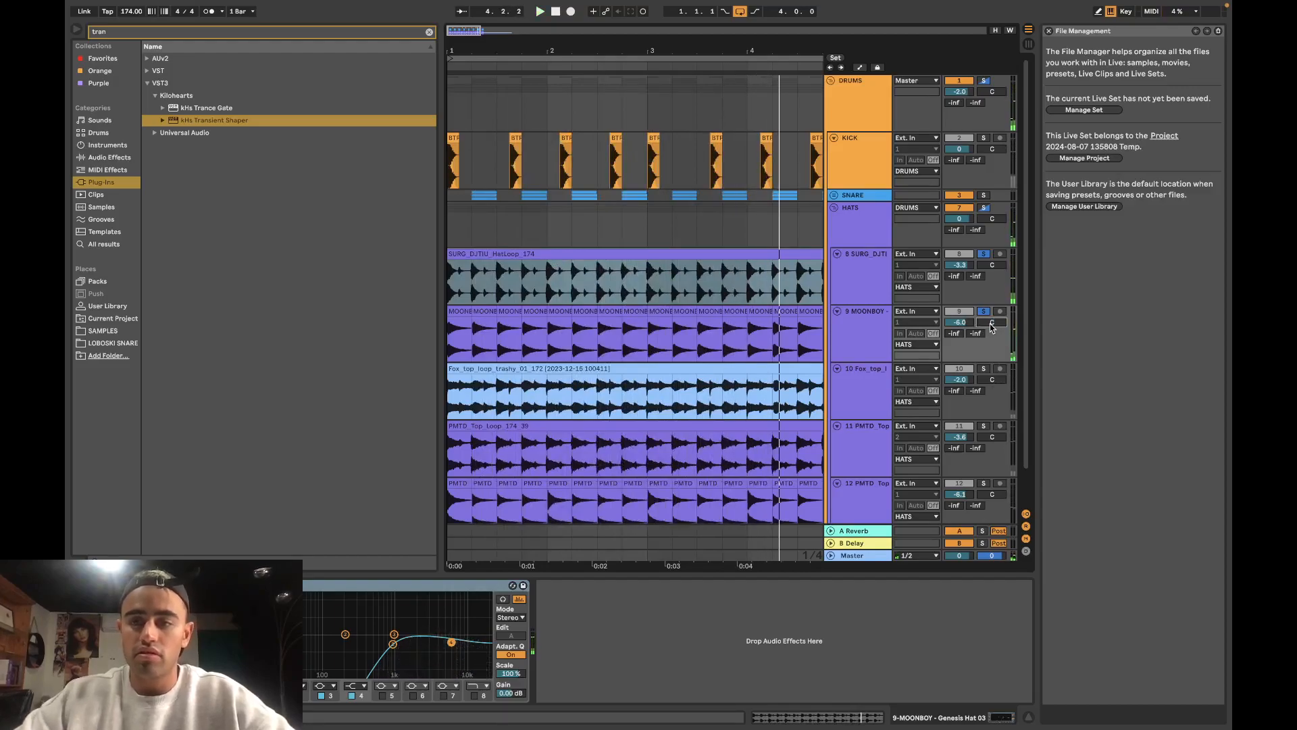
Step: Solo the two PMTD top loop tracks and pan track 11 to the left and track 12 to the right during playback
key(space)
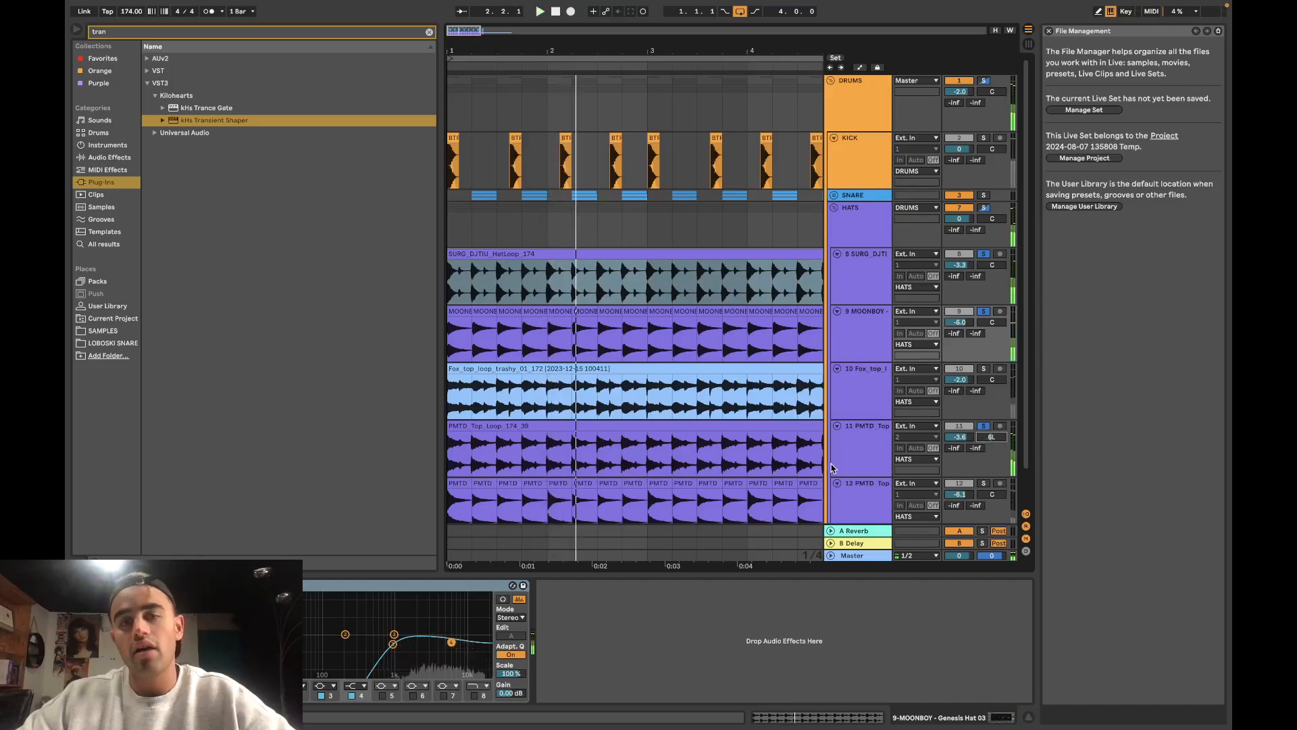
scroll(857, 457, down, 2)
click(984, 444)
key(space)
key(space)
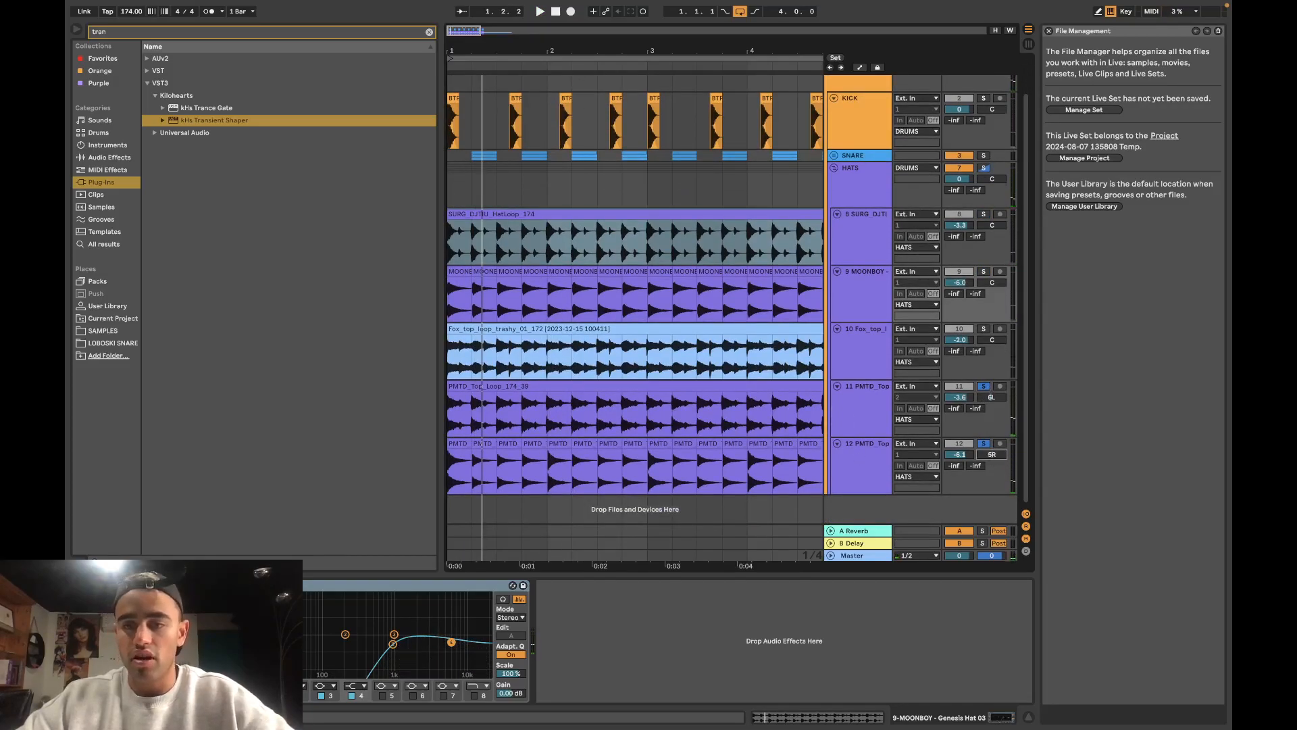
Step: Search the plug-ins for "pro" and add FabFilter Pro-Q 3 to the HATS group
click(985, 169)
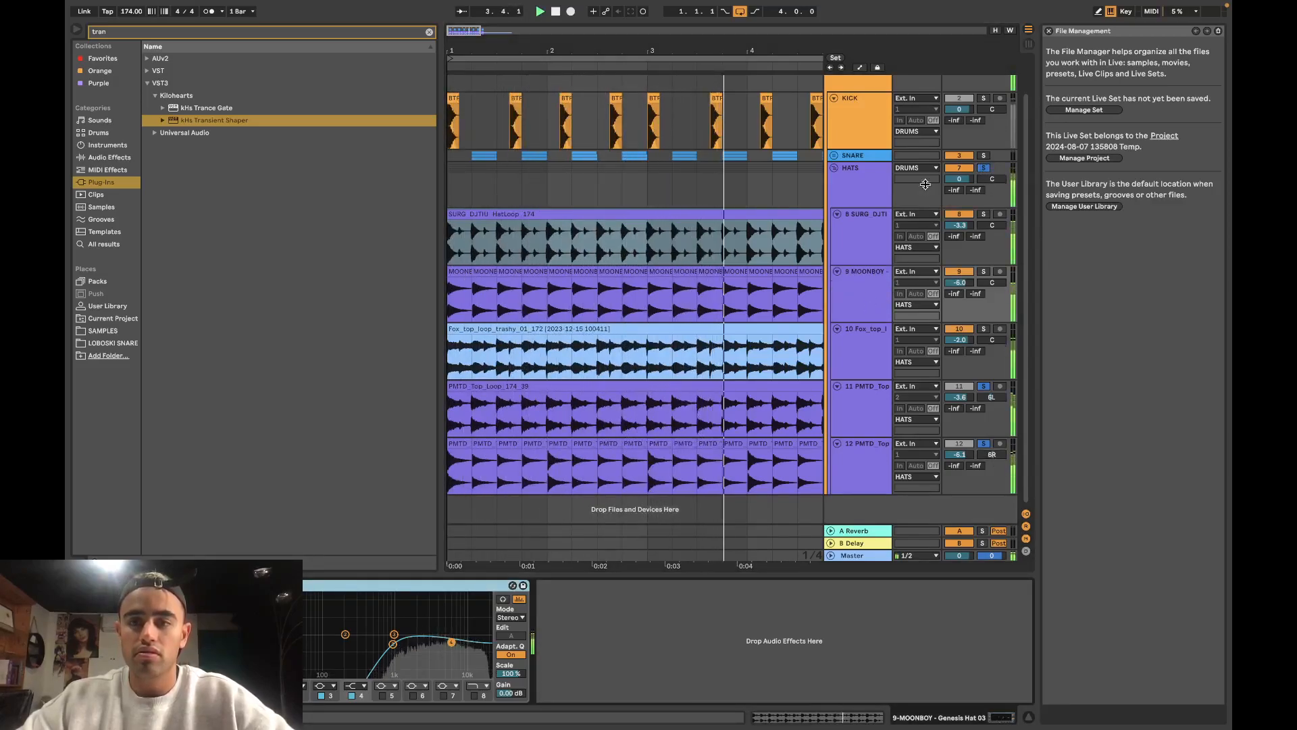
click(876, 189)
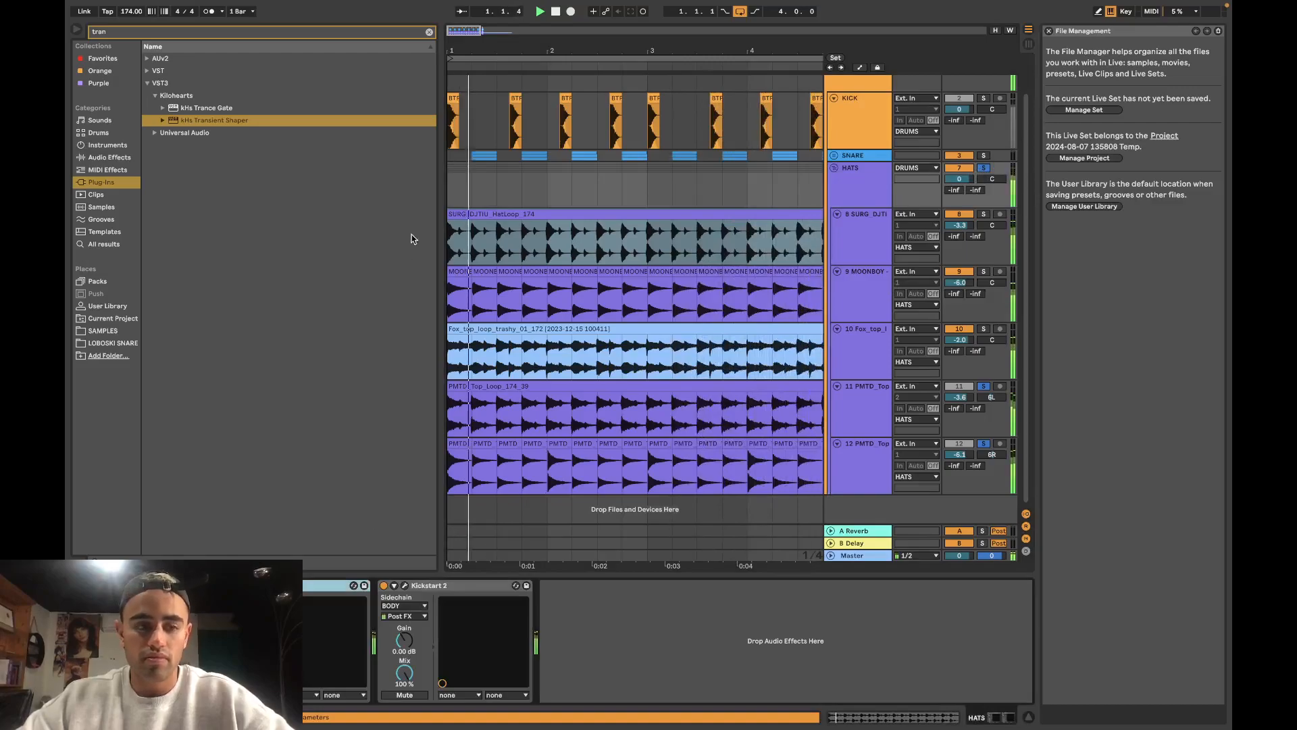
click(429, 31)
text(pro)
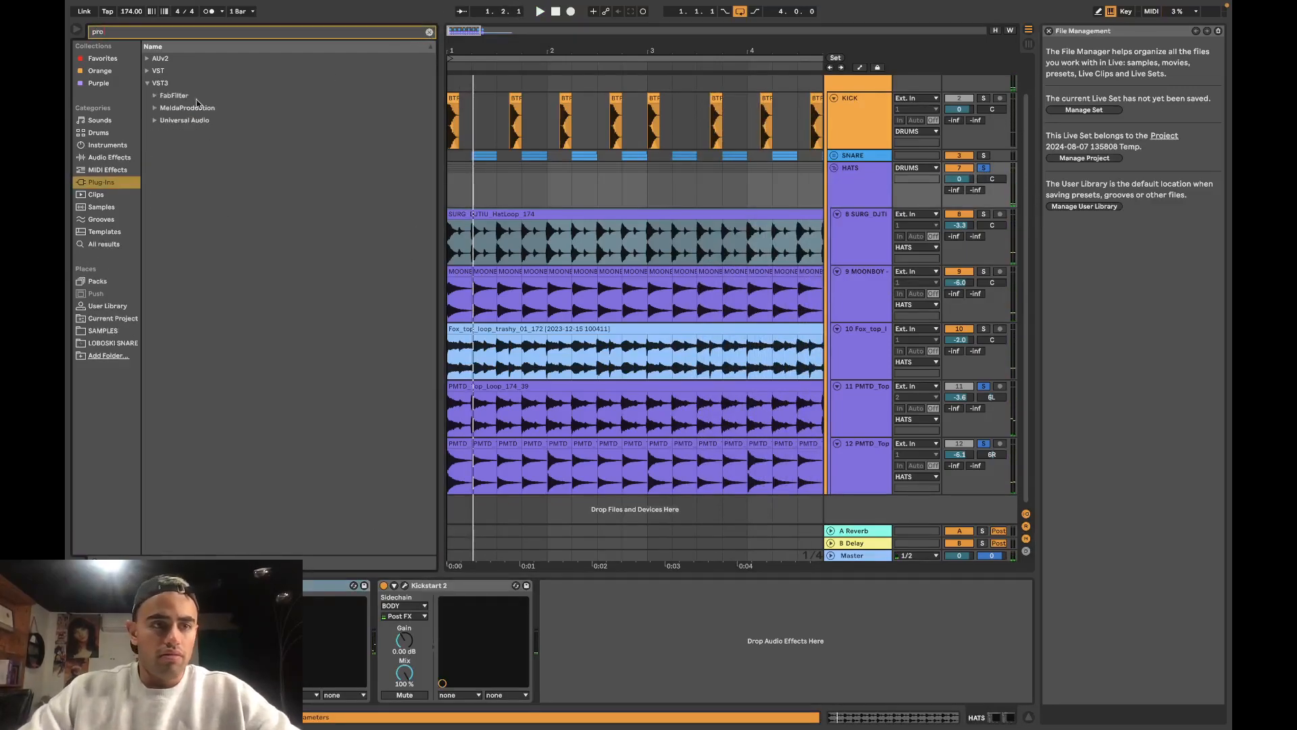
click(156, 98)
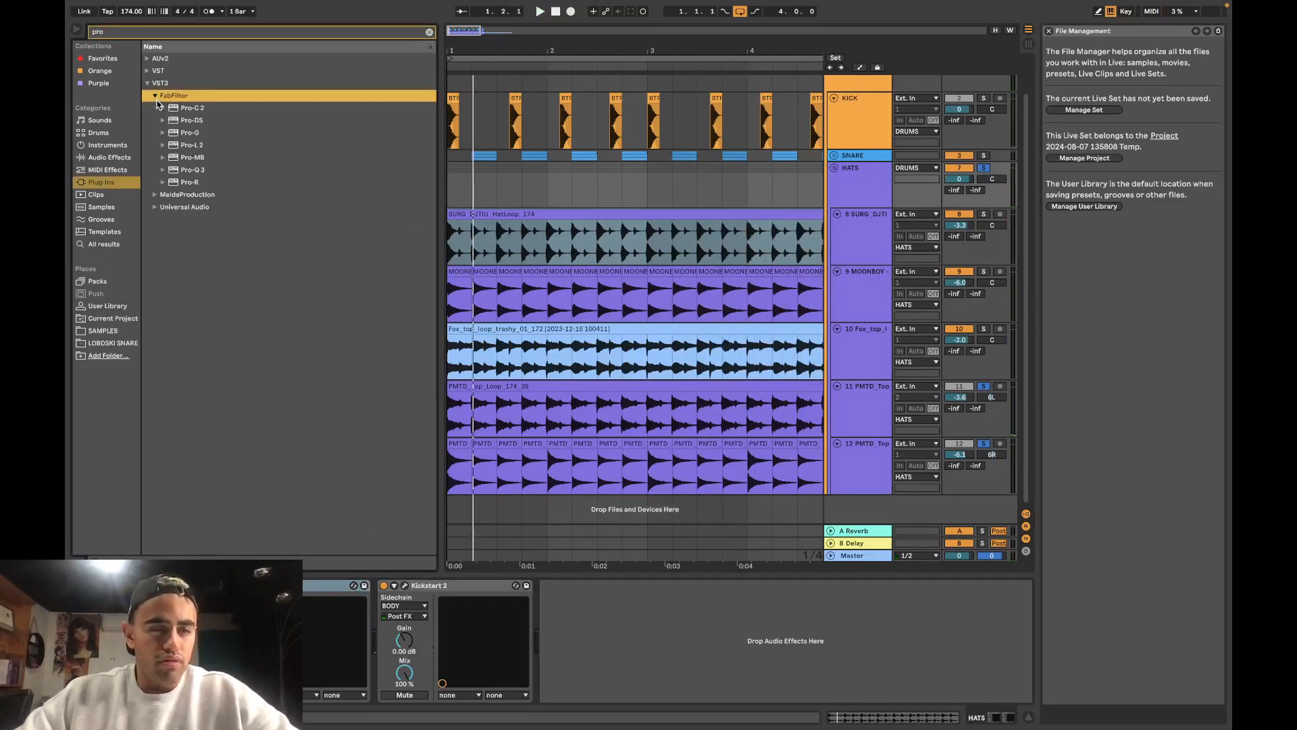
double_click(208, 168)
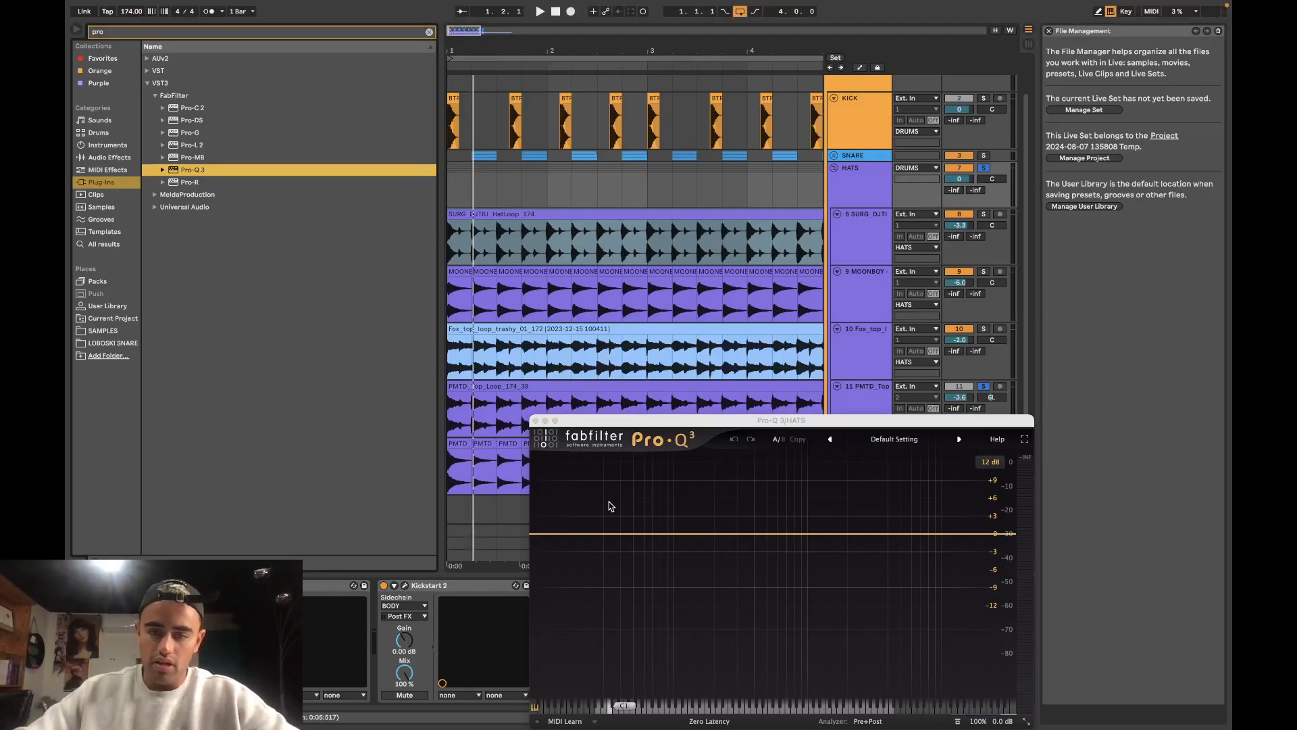
Step: Add a Low Cut band at about 148 Hz to the HATS group's Pro-Q 3 and start playback
click(757, 534)
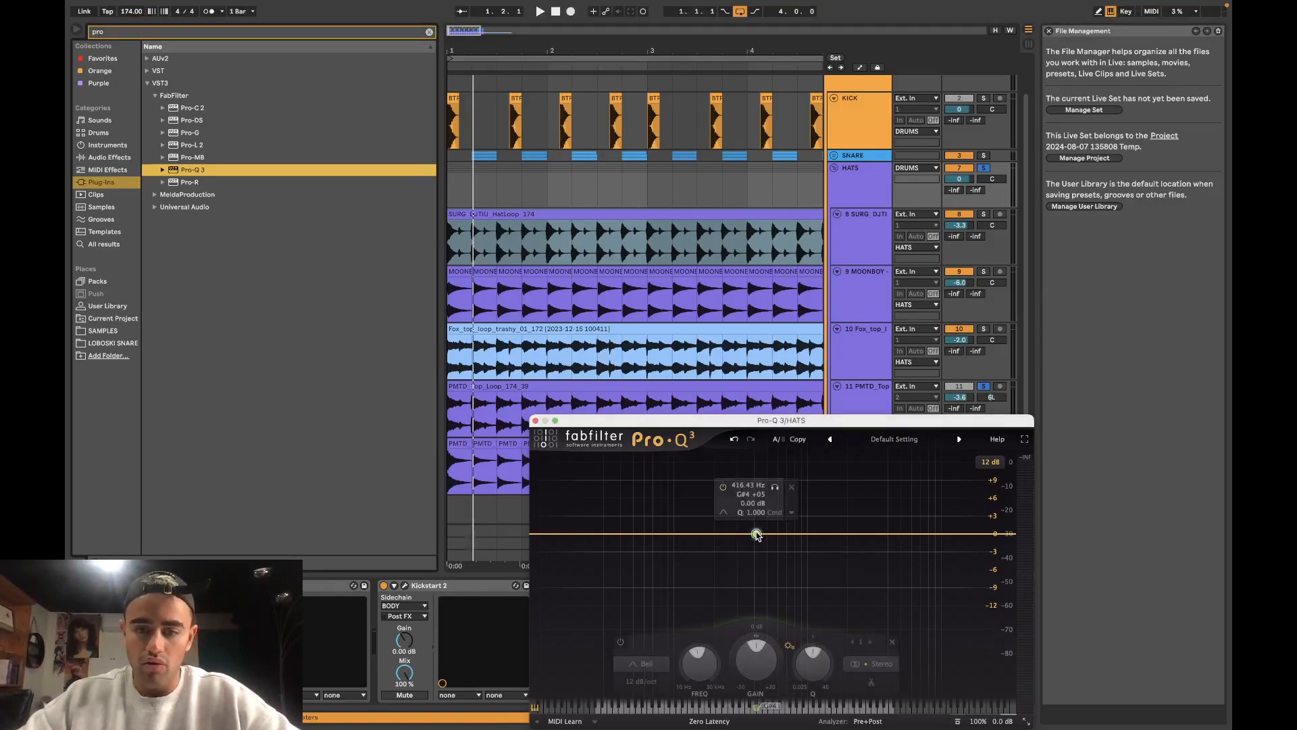
click(642, 664)
click(650, 566)
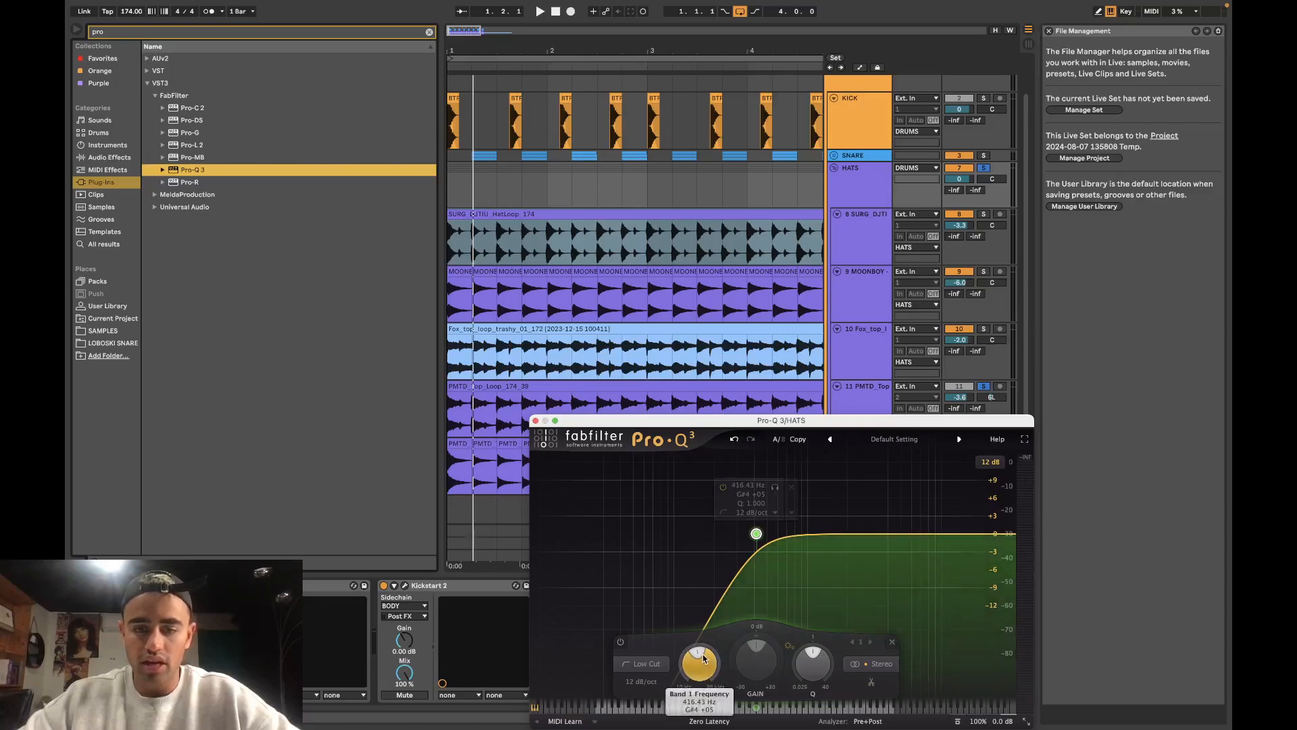
drag(703, 662, 682, 679)
key(space)
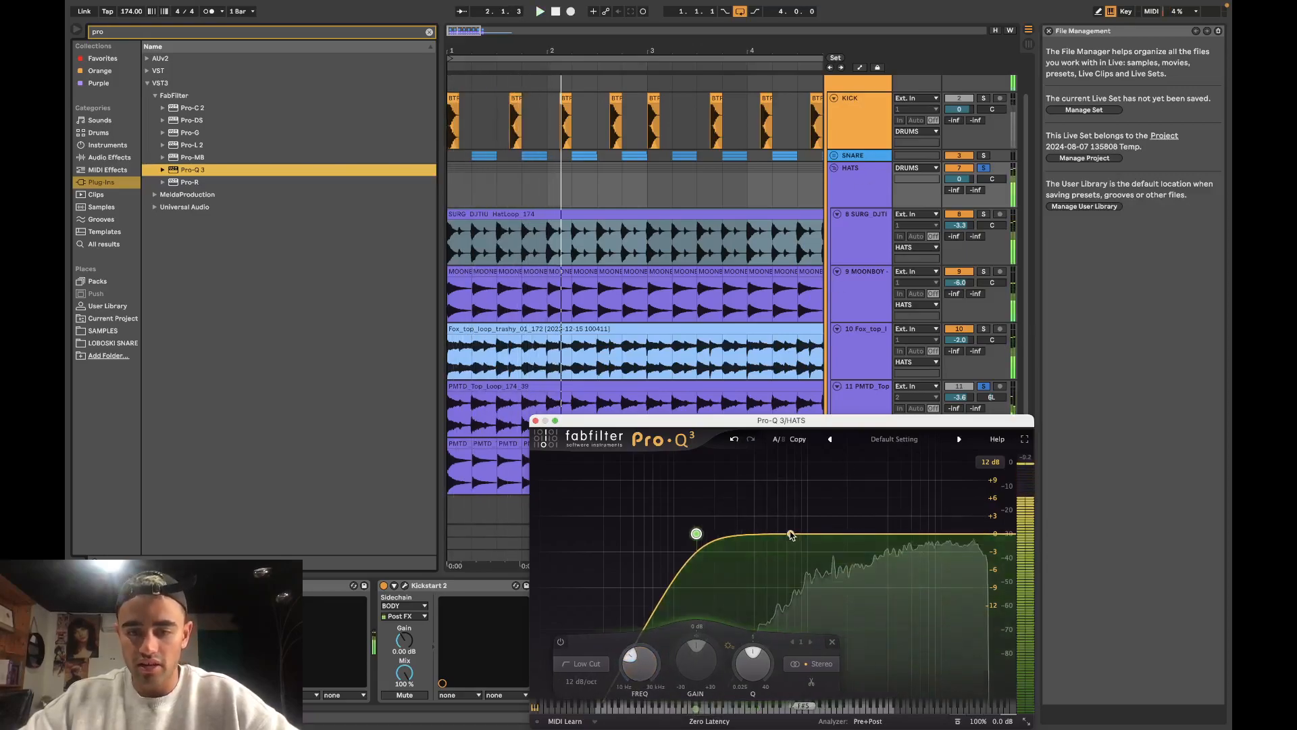
drag(788, 419, 642, 81)
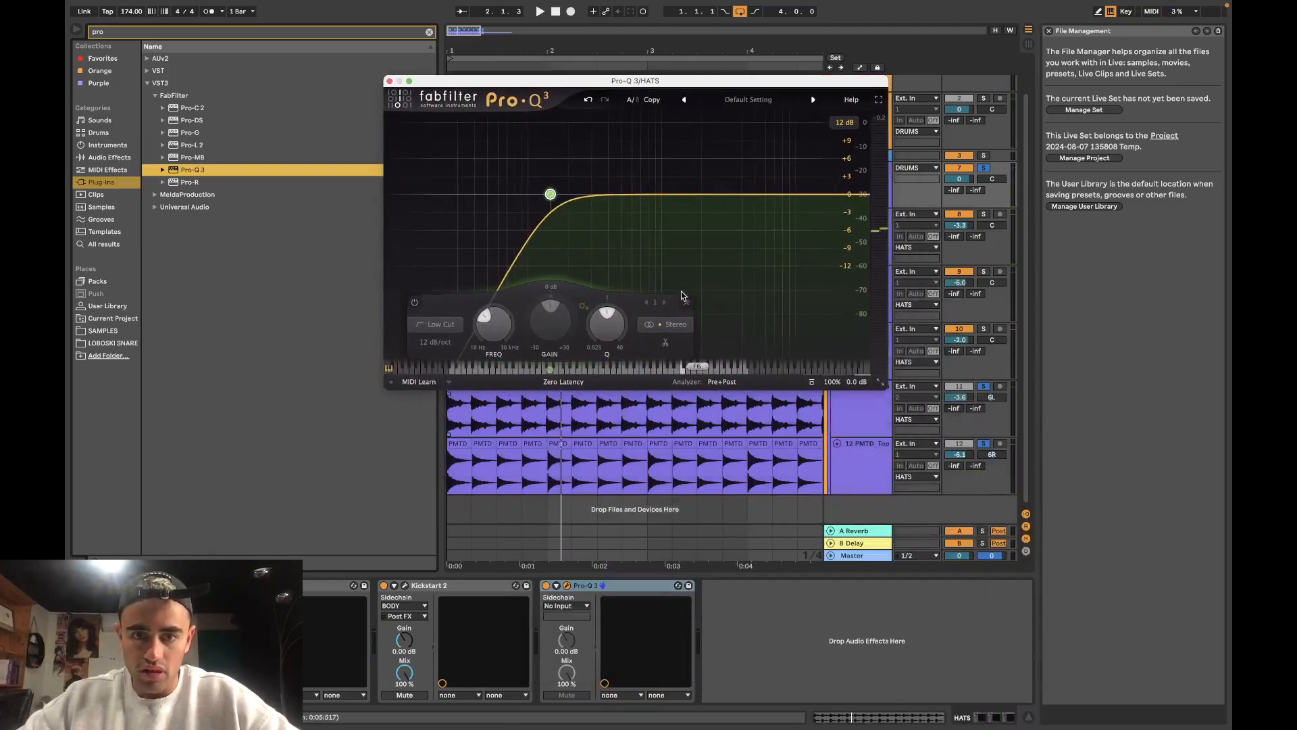
click(669, 196)
drag(668, 196, 638, 194)
click(674, 148)
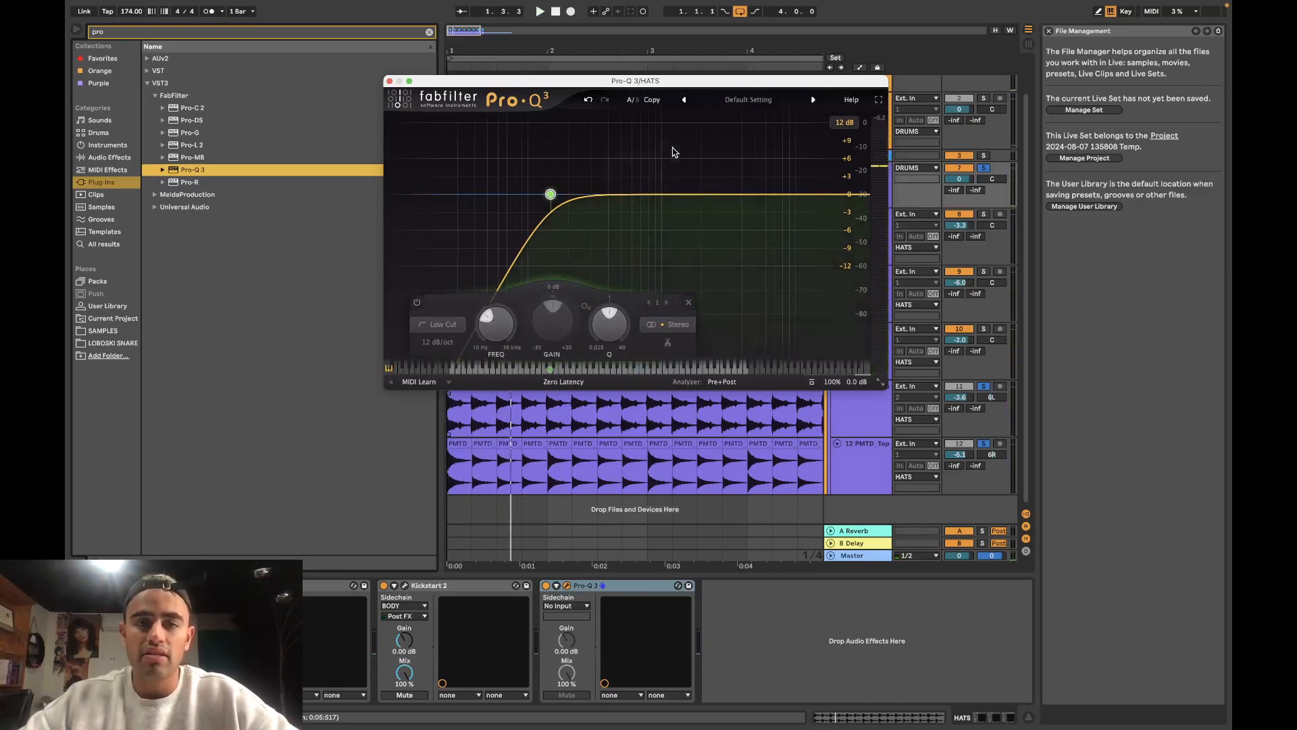
Step: Set the HATS low cut's slope to 24 dB/oct and raise its cutoff frequency during playback, then close the EQ window
click(550, 195)
click(437, 342)
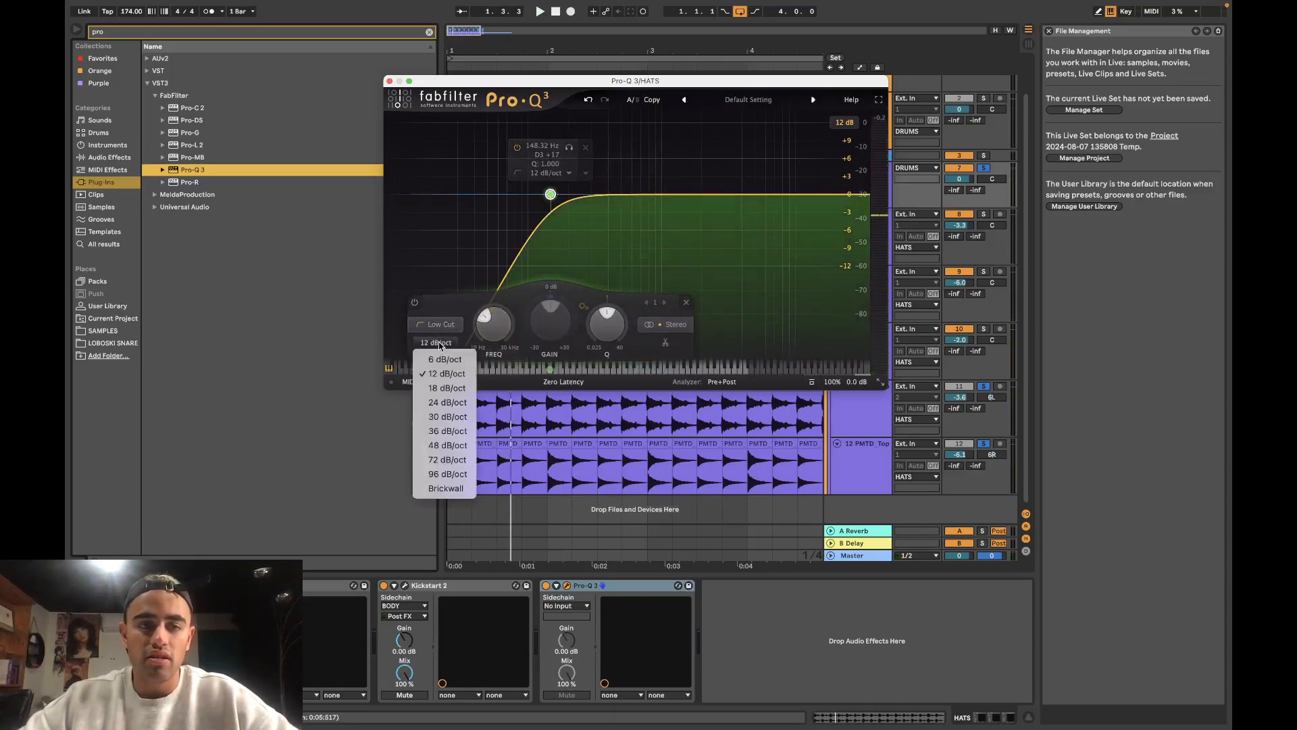
click(446, 402)
key(space)
drag(550, 195, 706, 195)
key(space)
key(space)
key(space)
key(space)
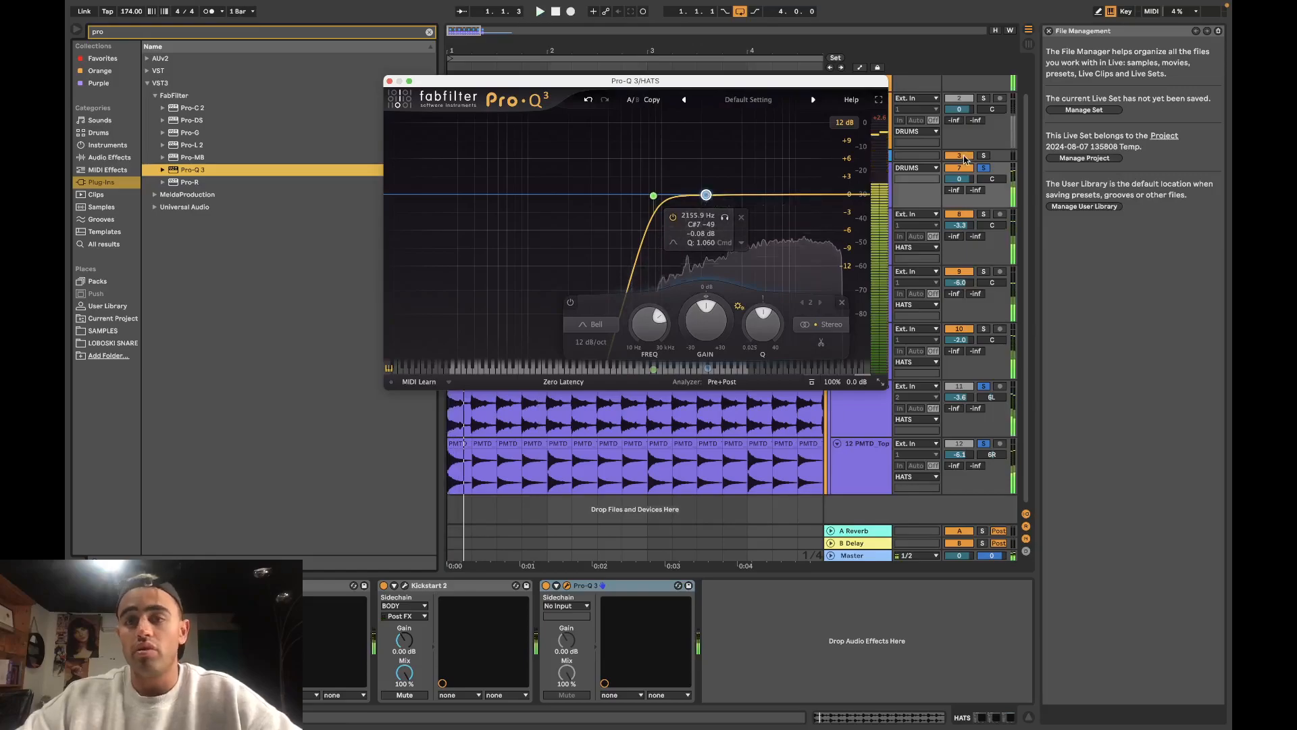
click(390, 81)
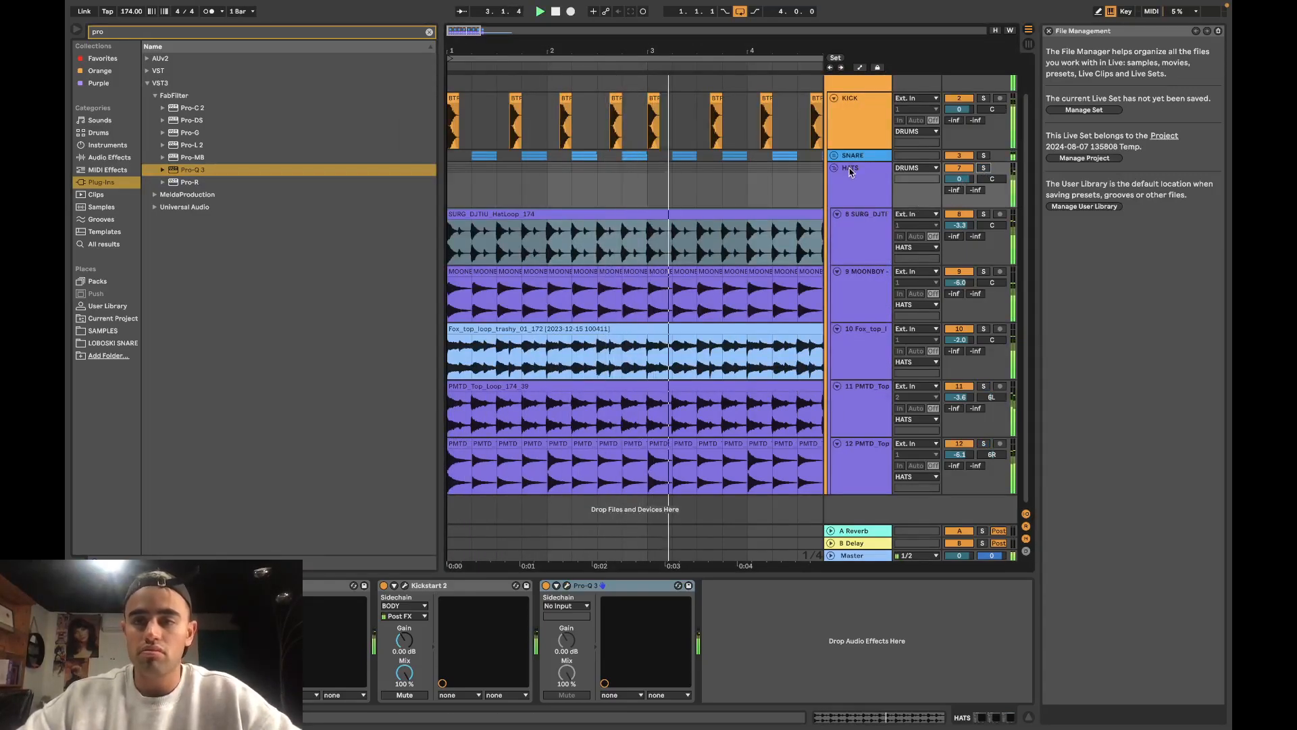
Step: Solo the HATS group, add kHs Transient Shaper to it and set Sustain to about -27 %
click(982, 168)
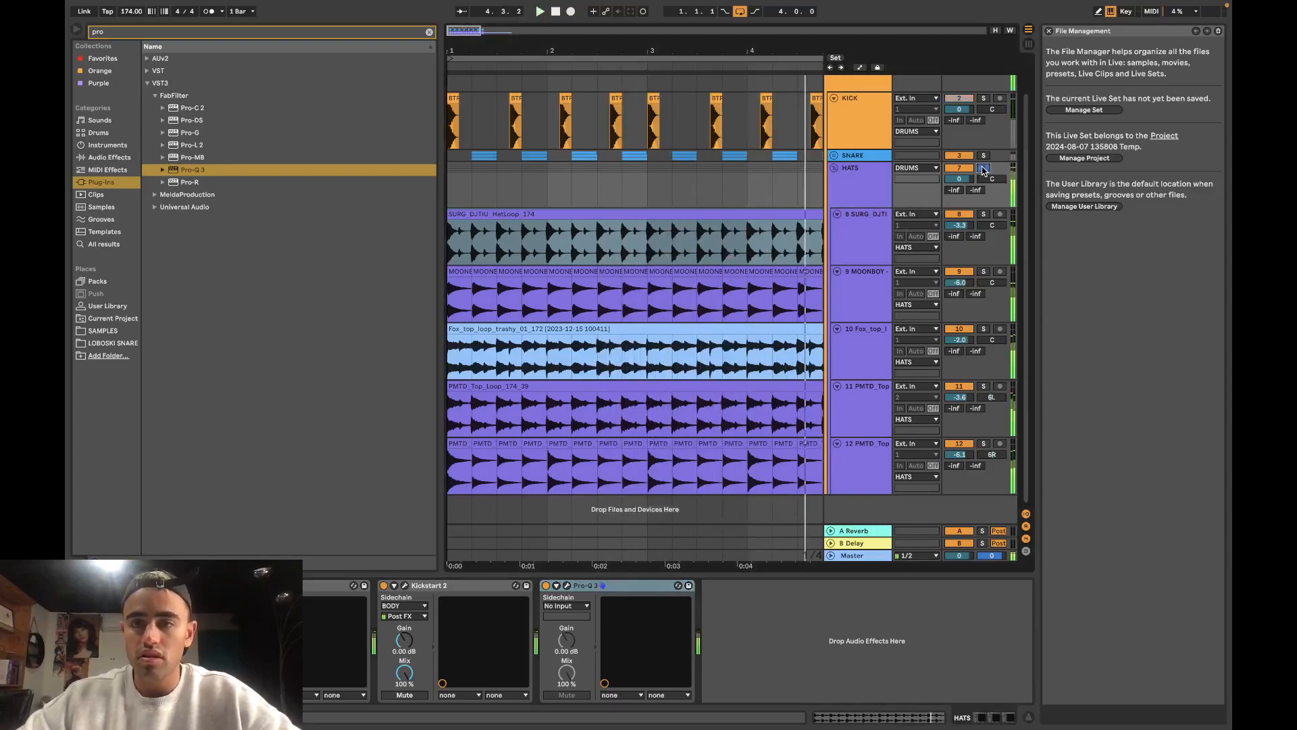
click(430, 32)
text(tran)
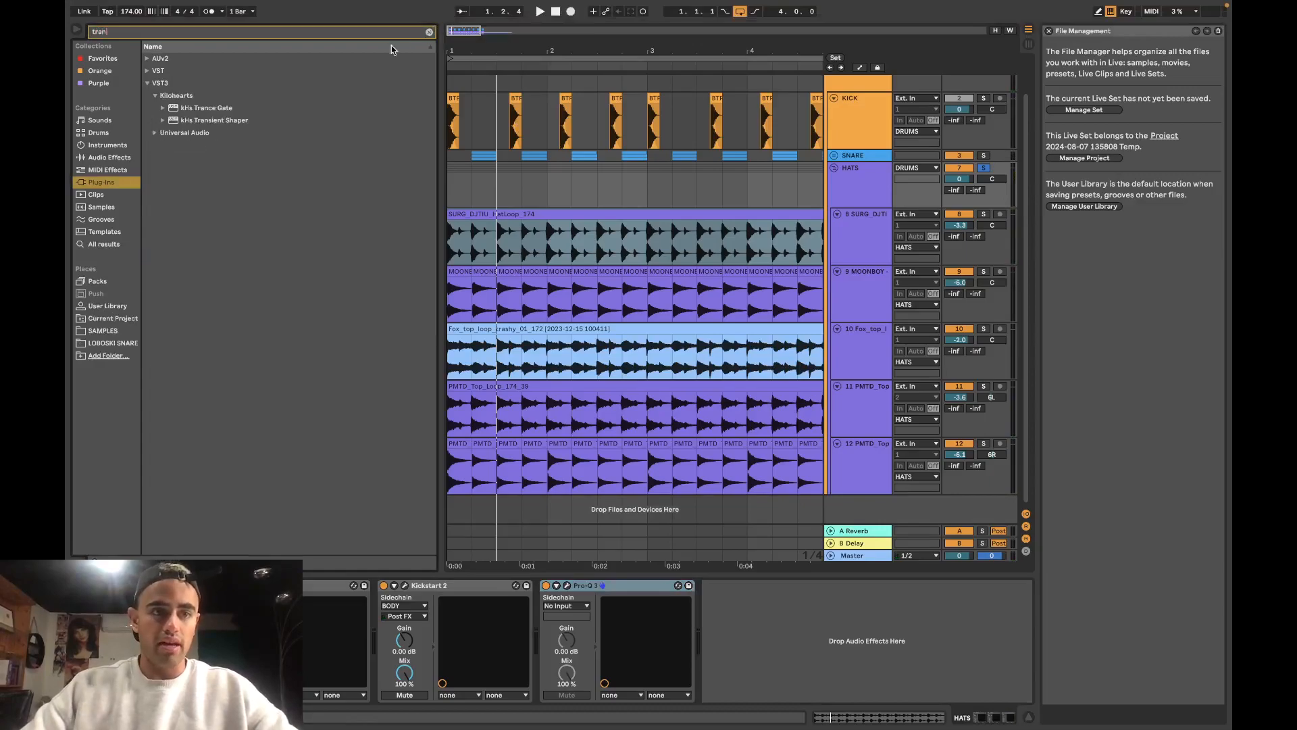
double_click(257, 120)
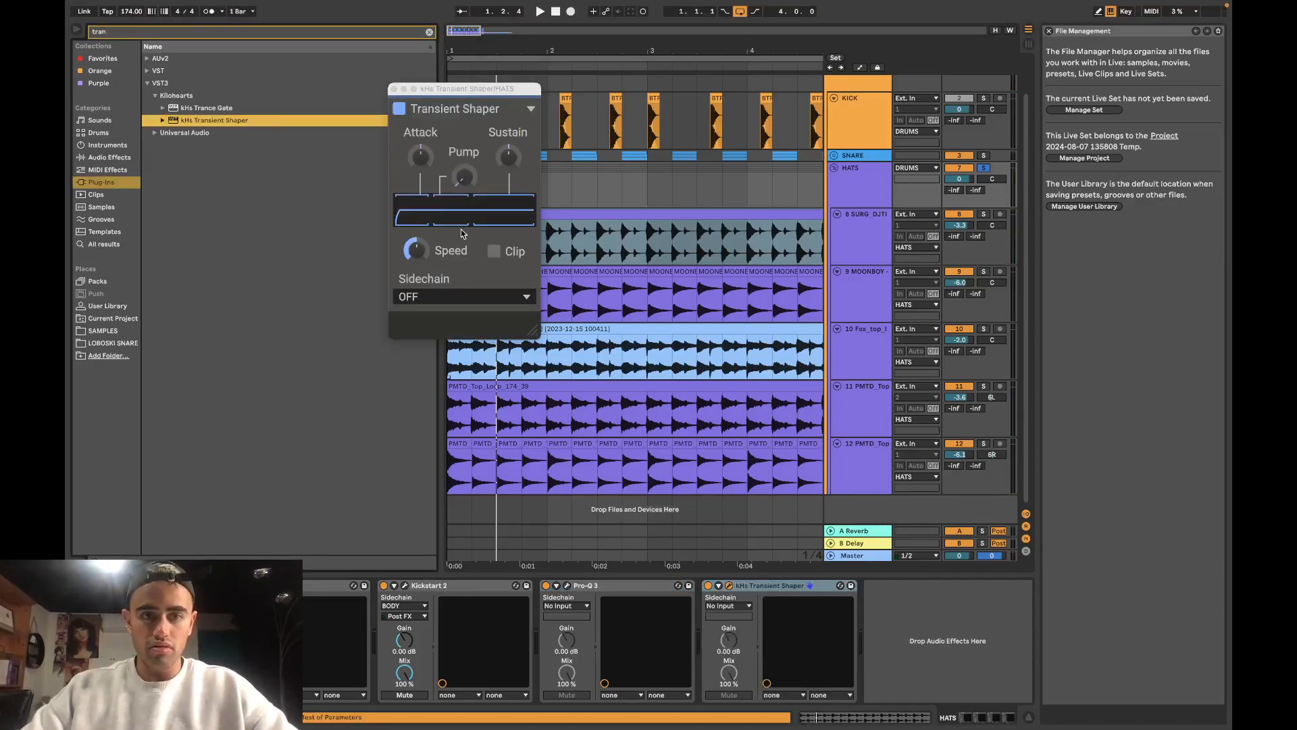
key(space)
drag(508, 156, 508, 173)
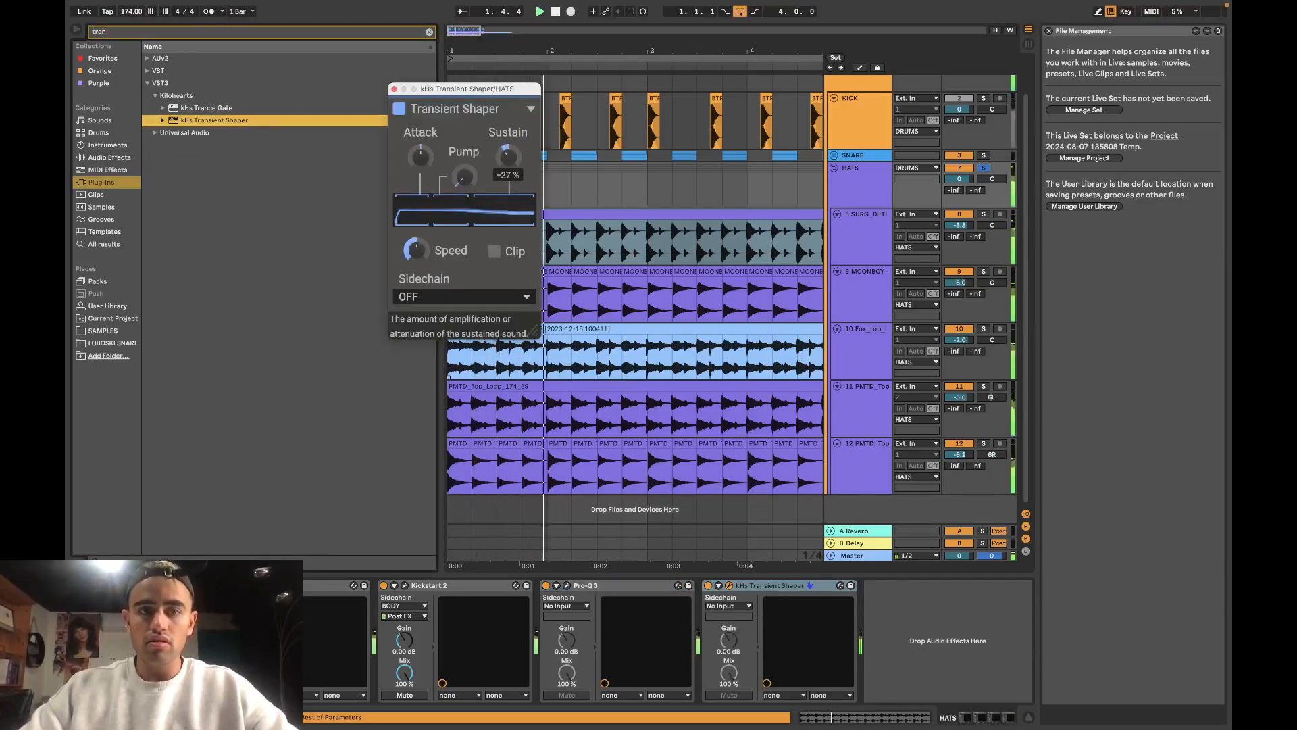
Step: Unsolo the HATS group, play the full beat and close the Transient Shaper window
click(985, 169)
key(space)
key(space)
click(740, 182)
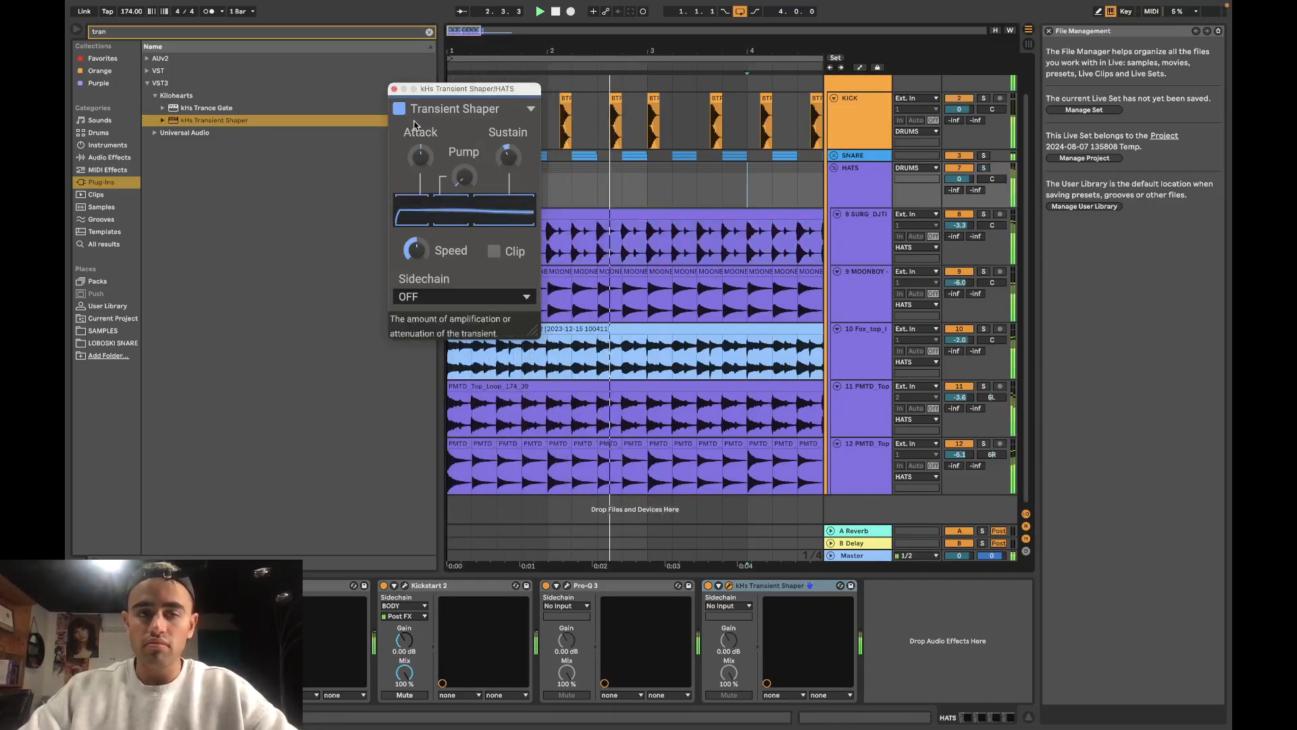
click(394, 89)
scroll(547, 199, down, 5)
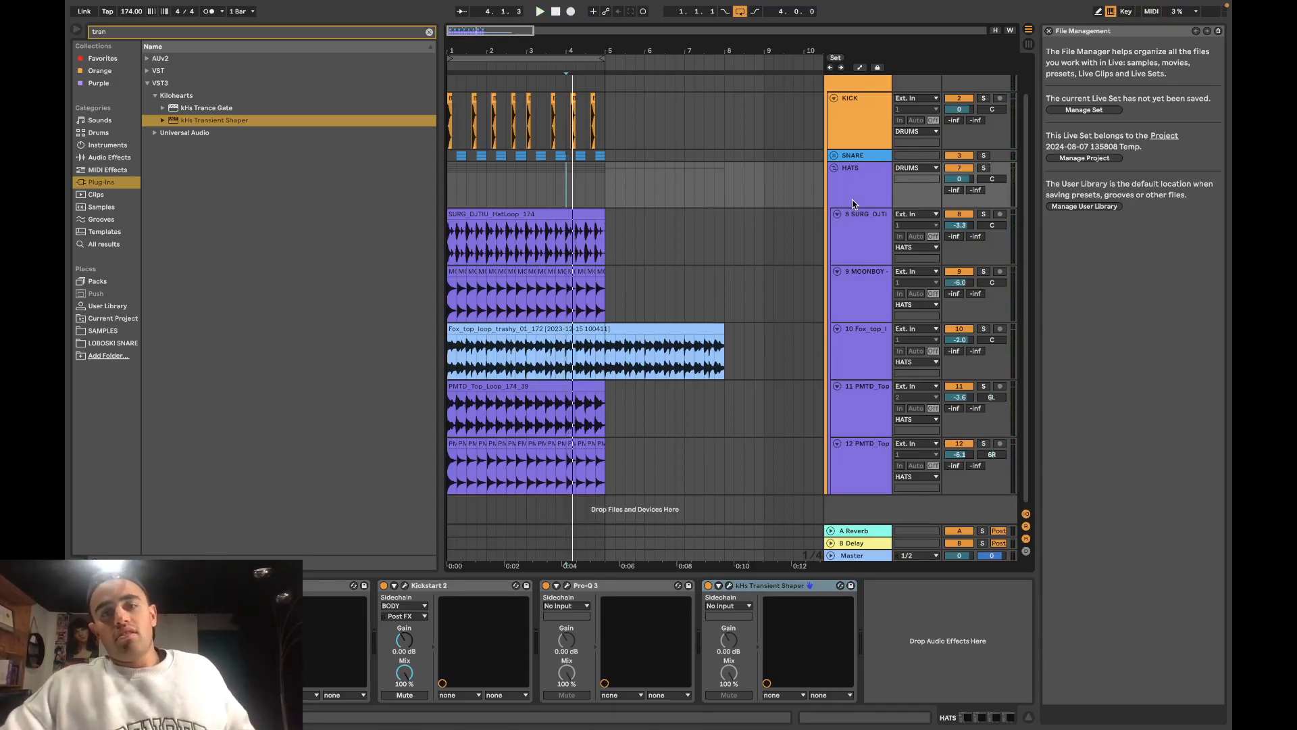
Step: Review the device chains on the individual hat tracks, the HATS and SNARE groups, and the KICK track
click(852, 231)
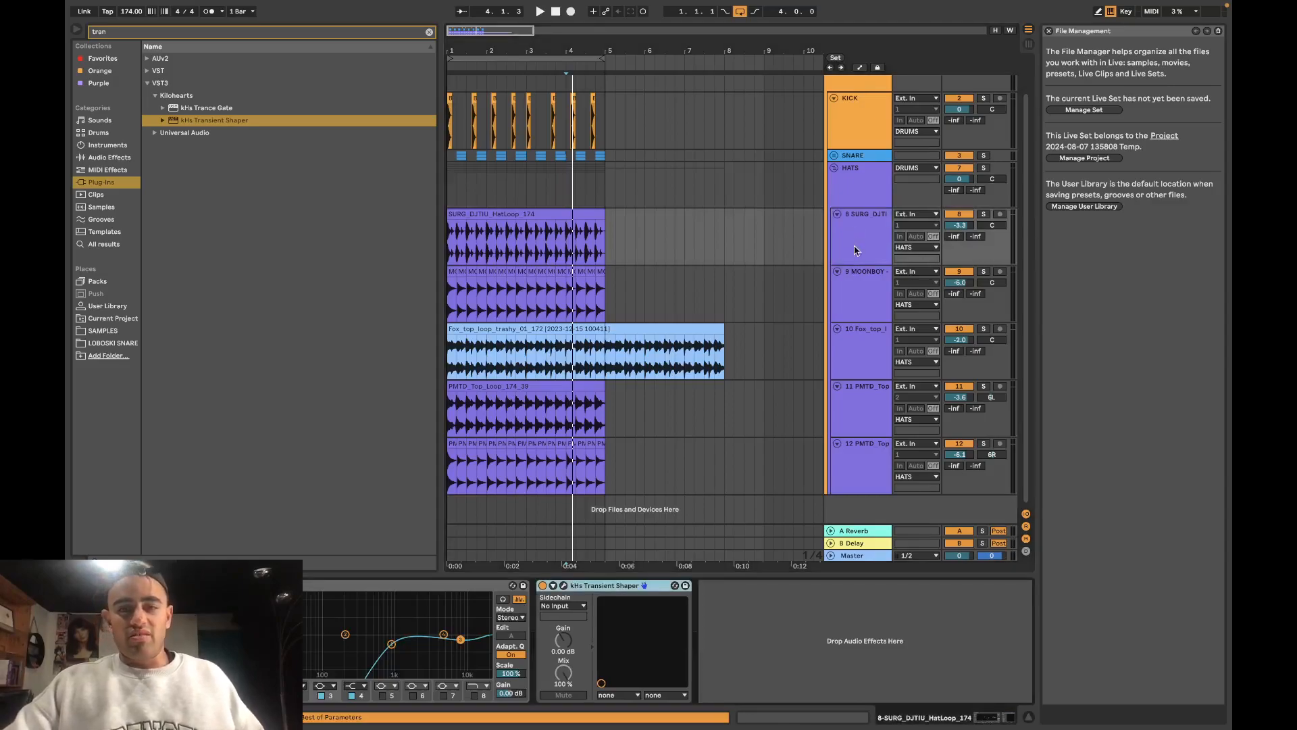
click(860, 295)
click(857, 375)
click(854, 390)
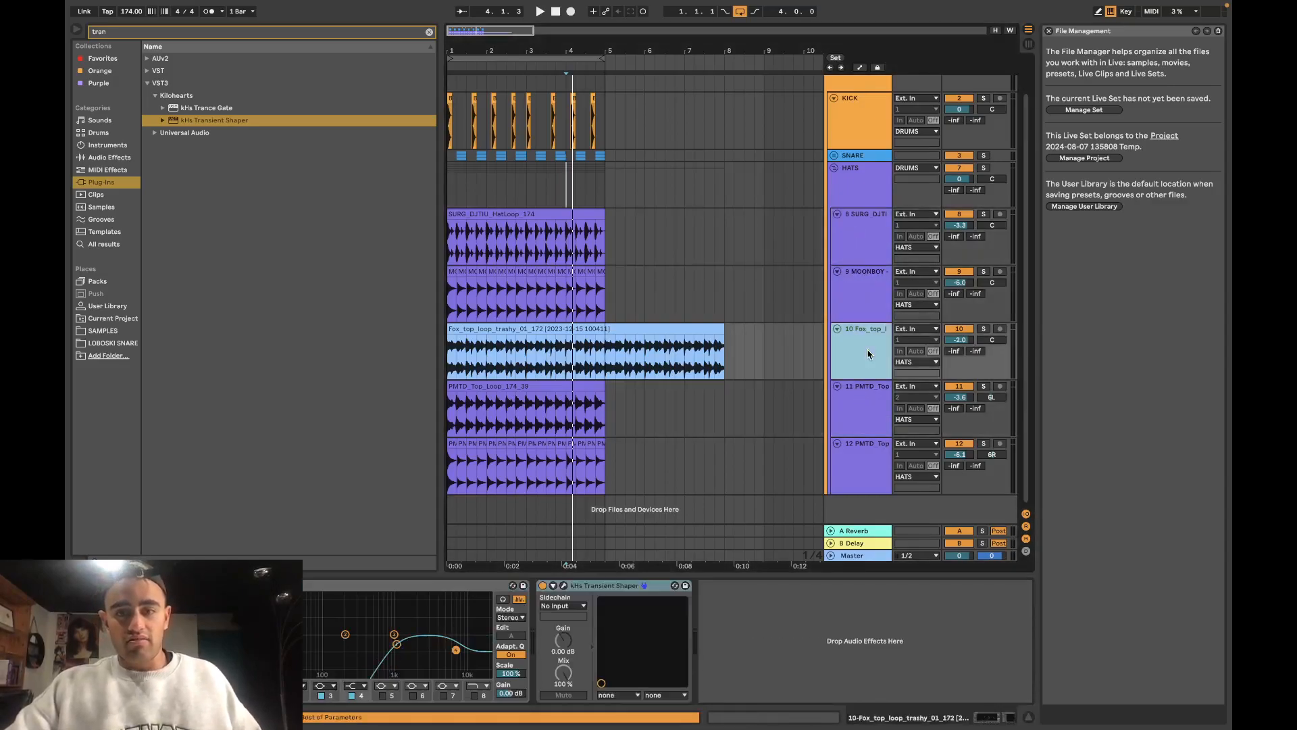
click(844, 482)
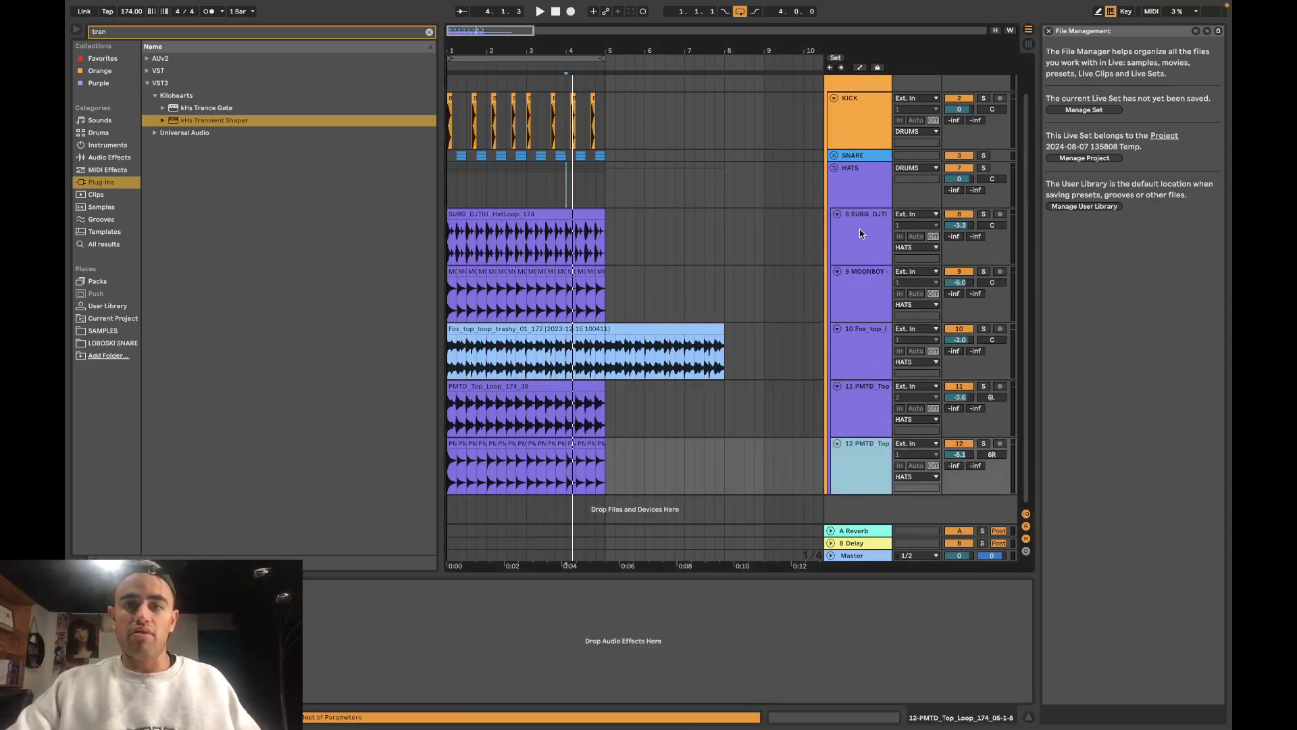
click(856, 186)
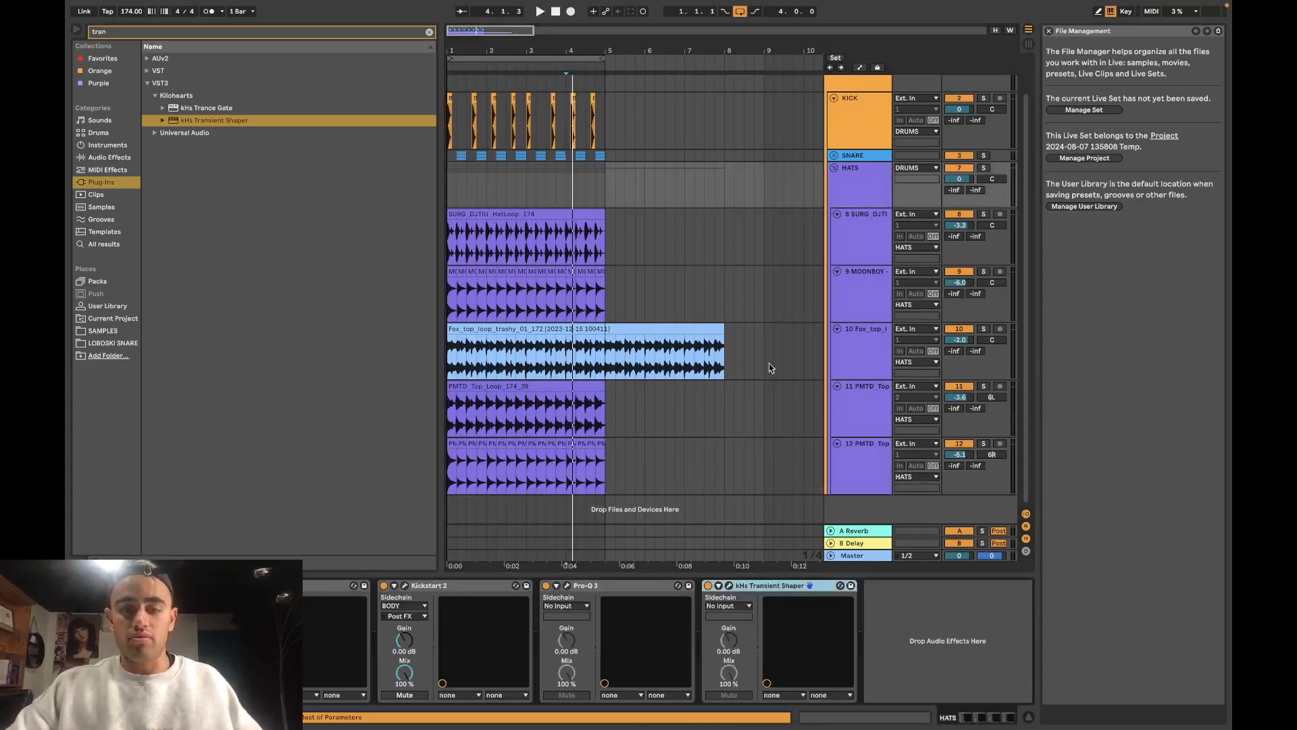
click(622, 589)
click(846, 156)
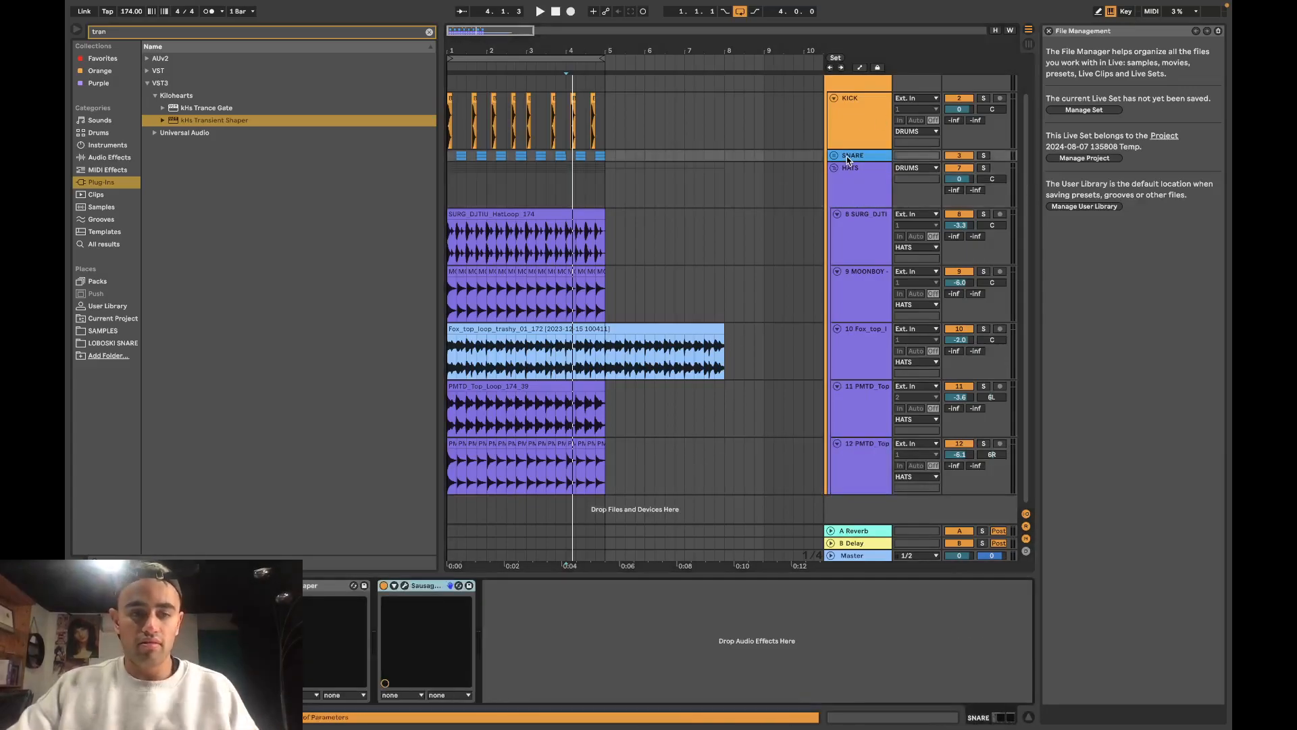
click(831, 147)
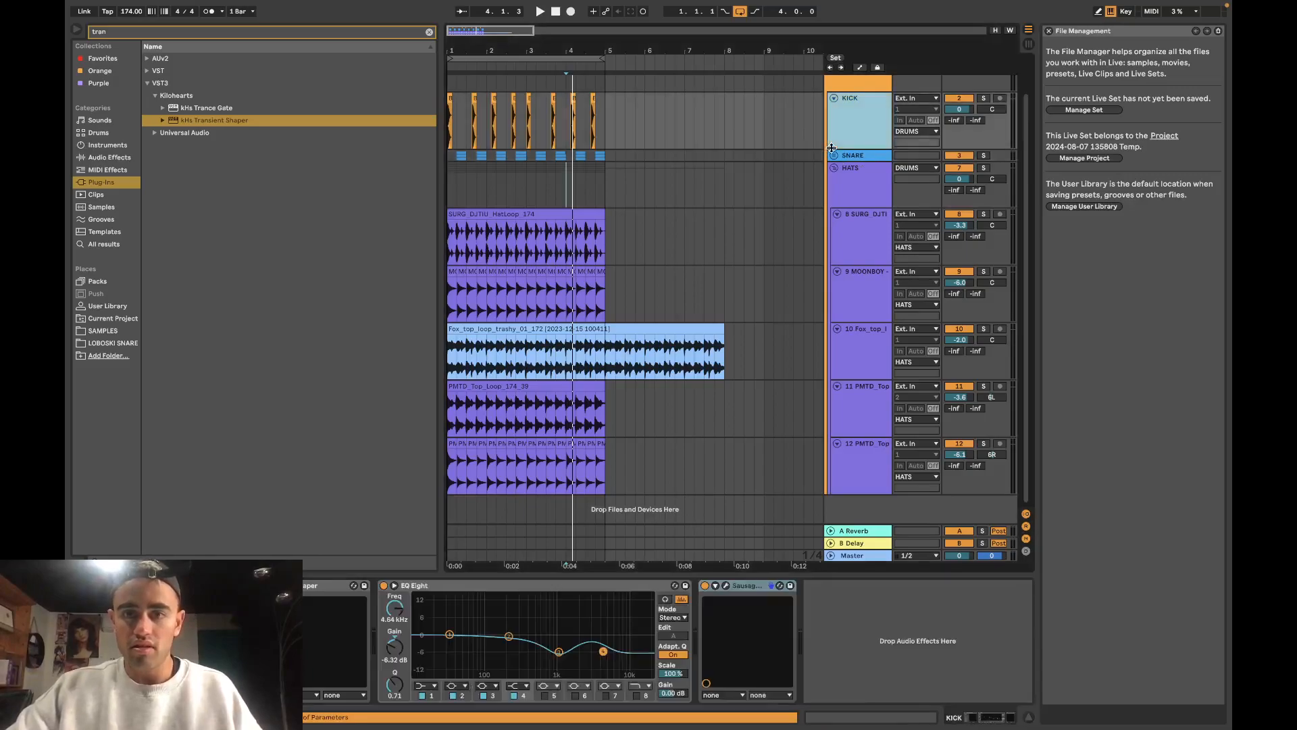
Step: Unfold the SNARE group and add FabFilter Pro-Q 3 to it before the SausageFattener
click(835, 156)
click(844, 162)
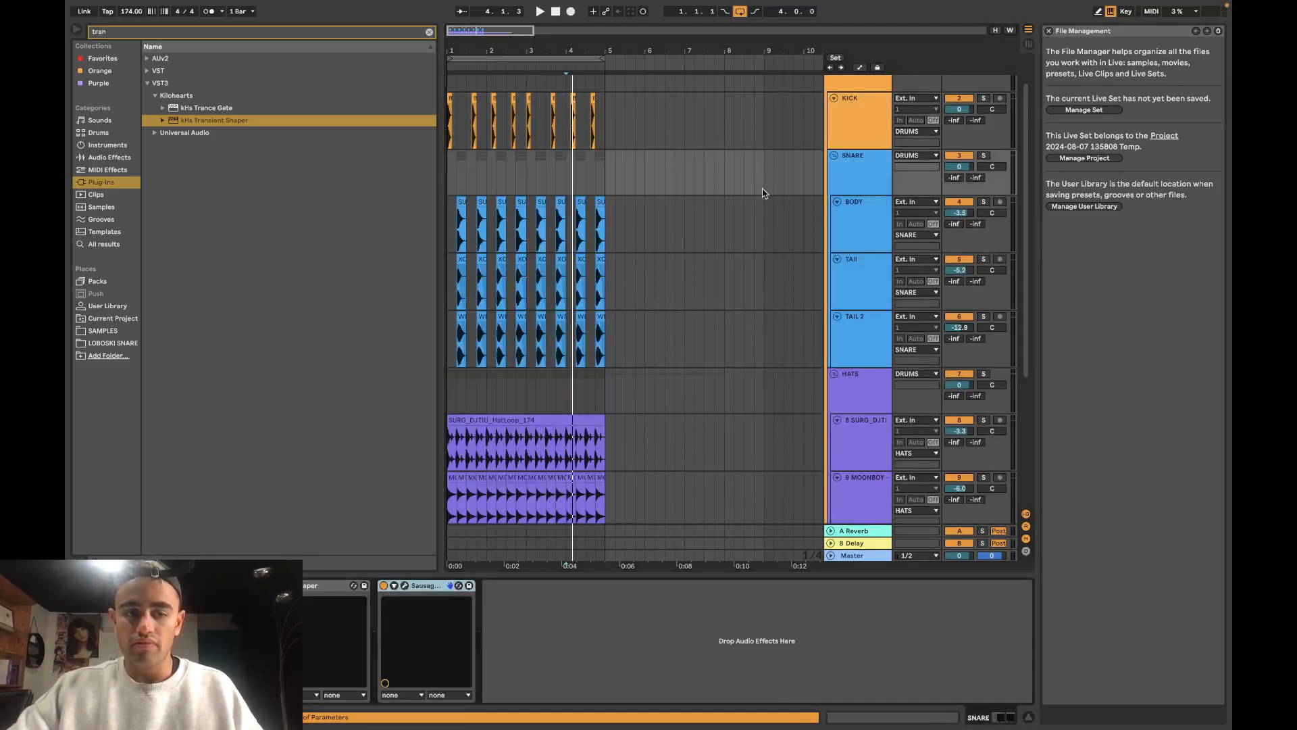
click(428, 32)
text(pro)
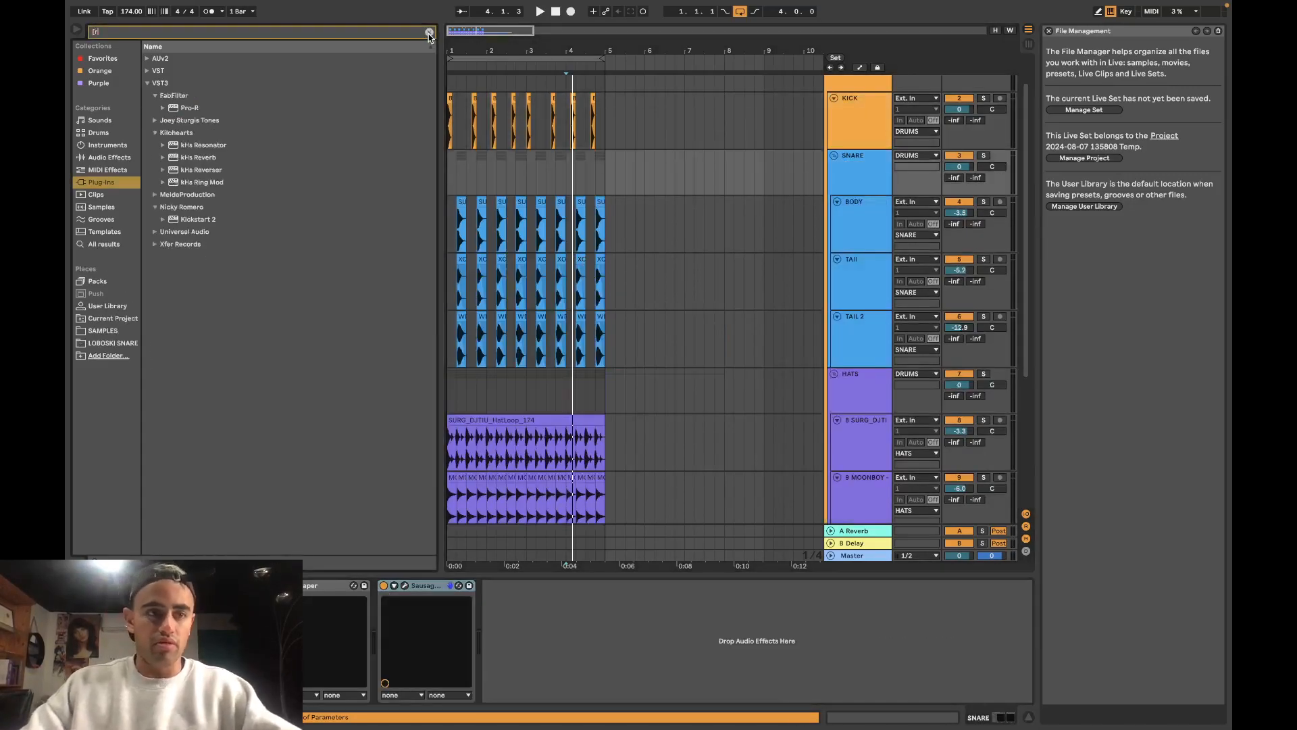
click(236, 170)
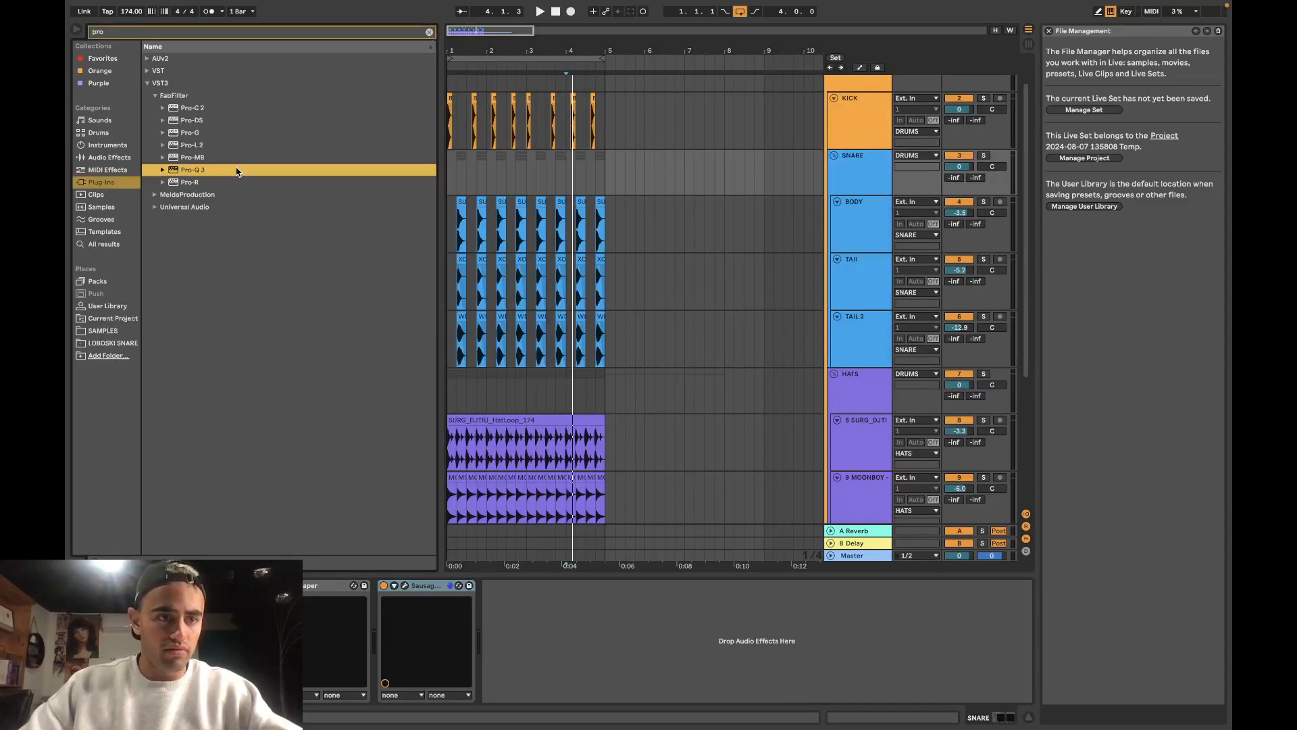
double_click(242, 171)
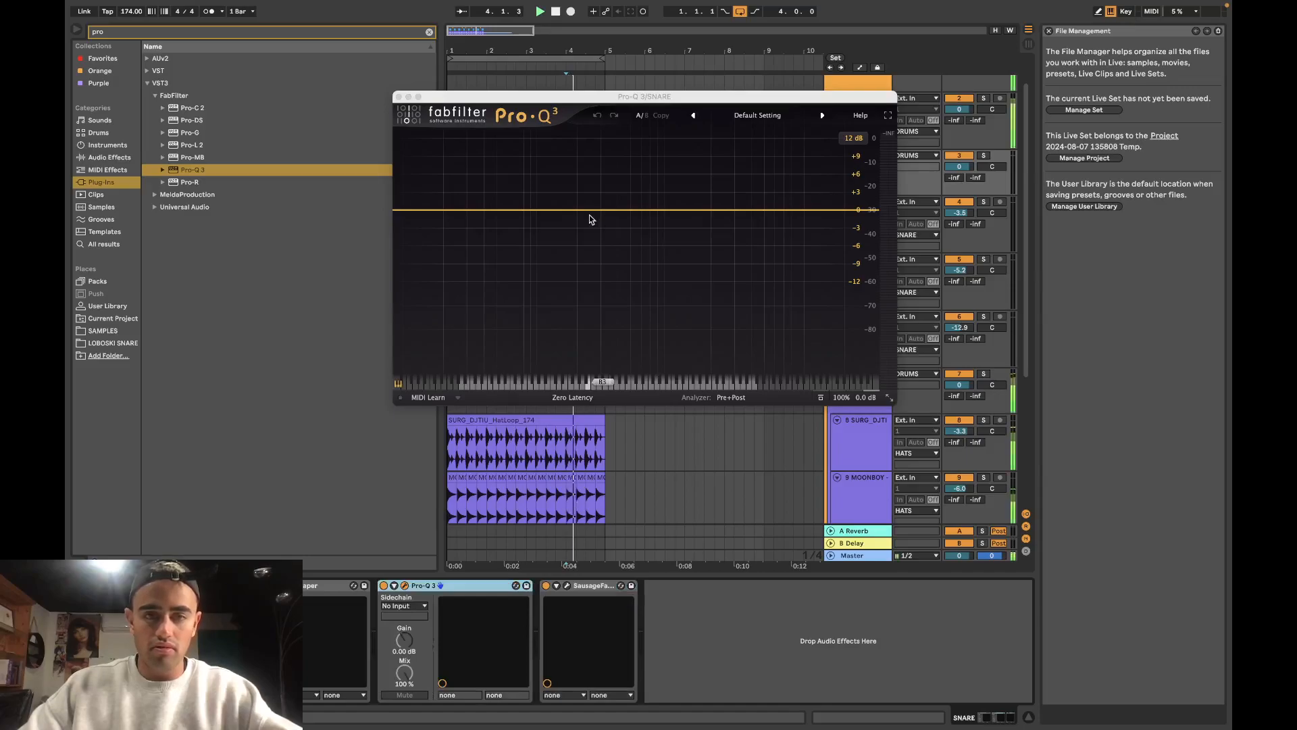
Step: Play the beat and add a bell band at about 125 Hz to the SNARE group's Pro-Q 3
key(space)
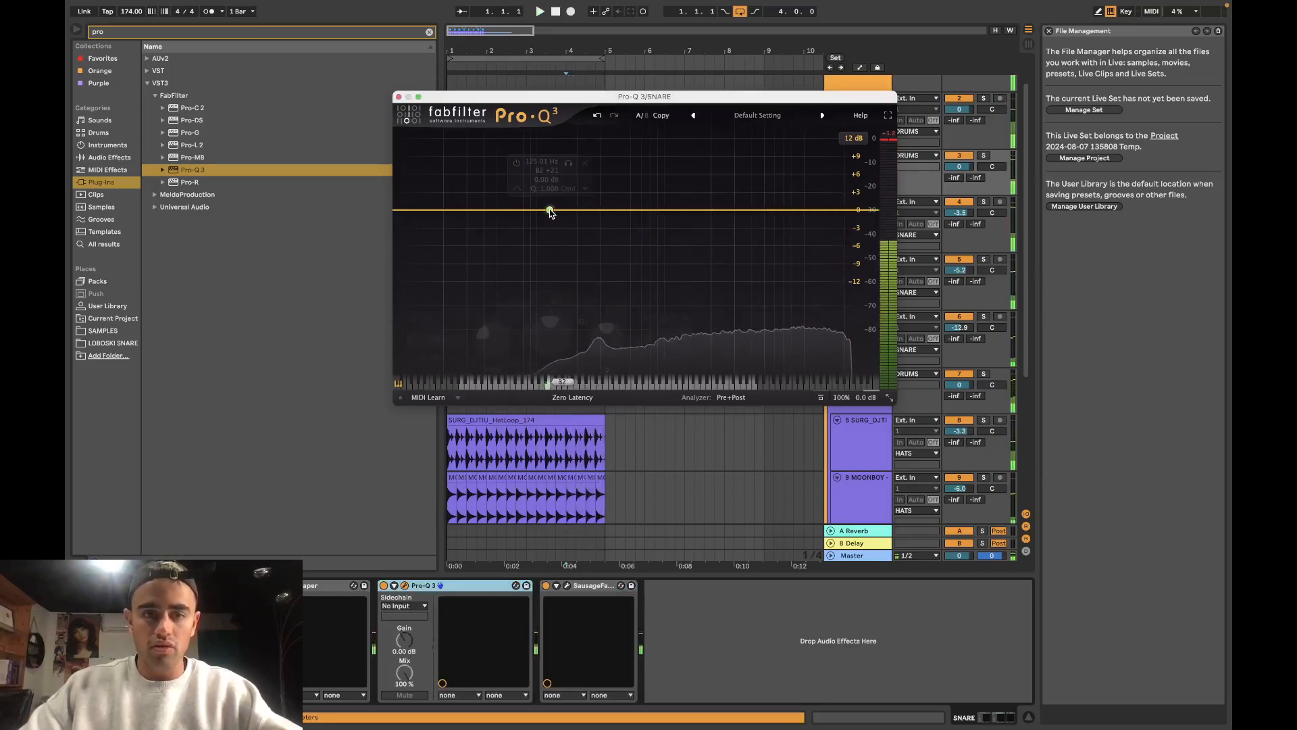
click(550, 210)
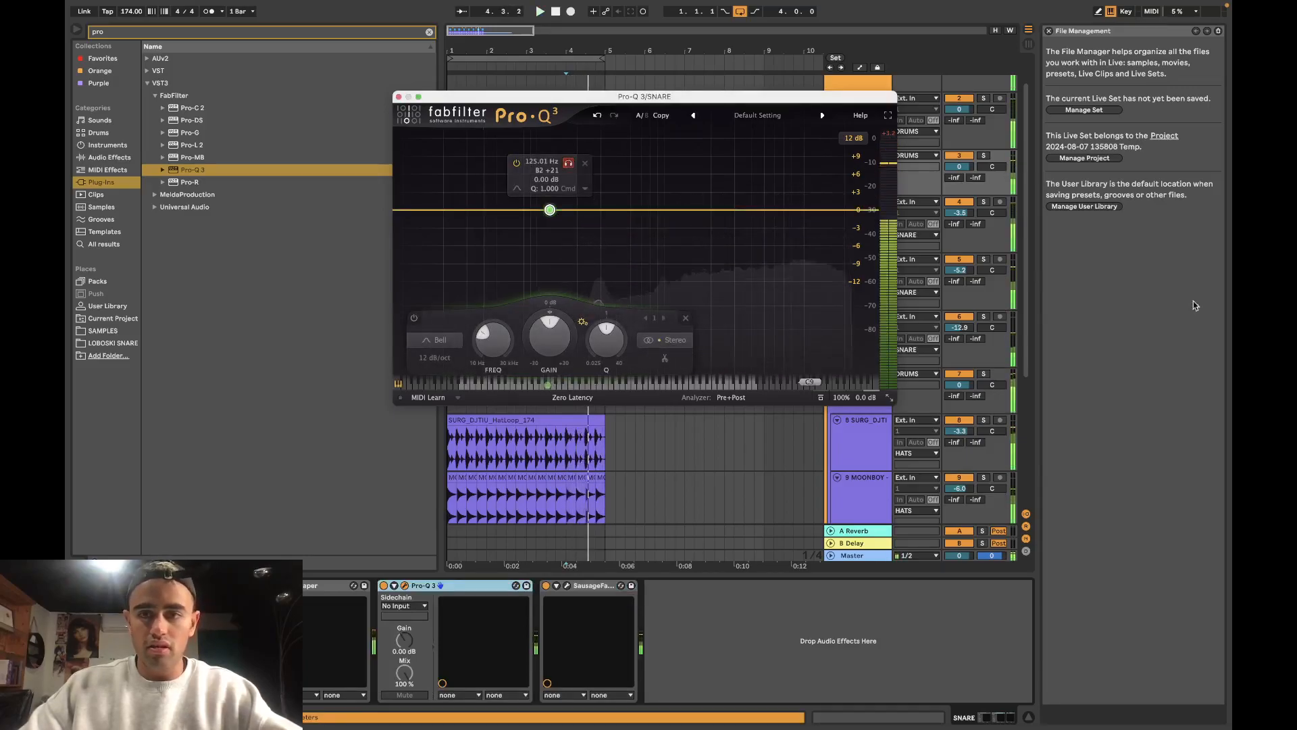
Step: Solo the SNARE group and audition its EQ band from about 121 to 141 Hz with Q at about 3
click(984, 155)
drag(608, 333, 611, 329)
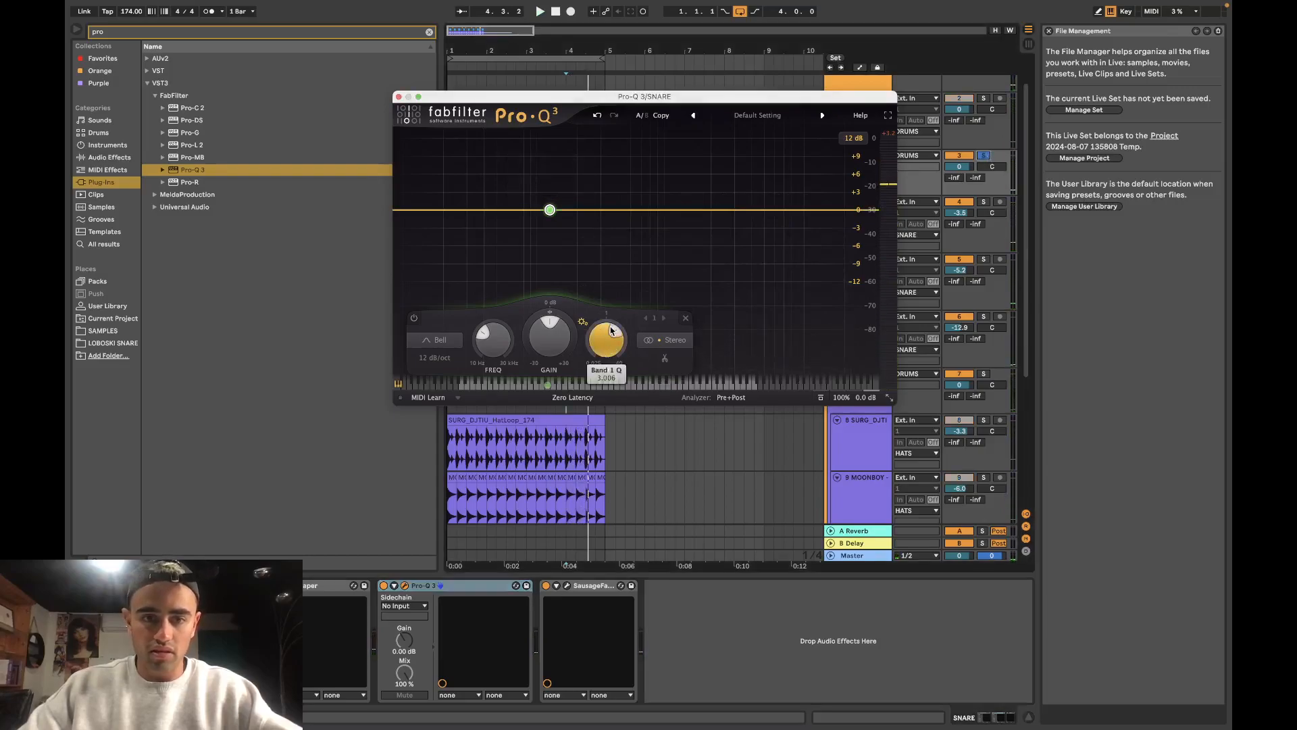
mouse_move(567, 162)
key(space)
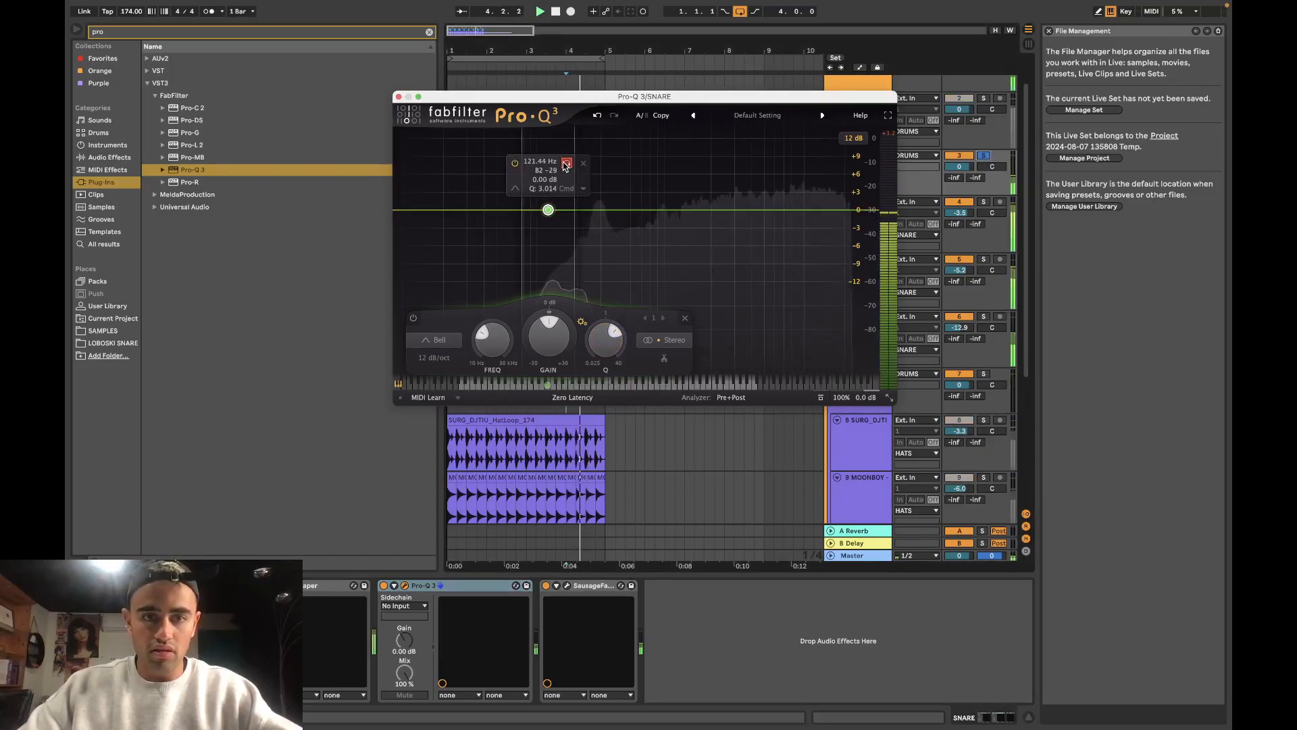
drag(567, 165, 574, 165)
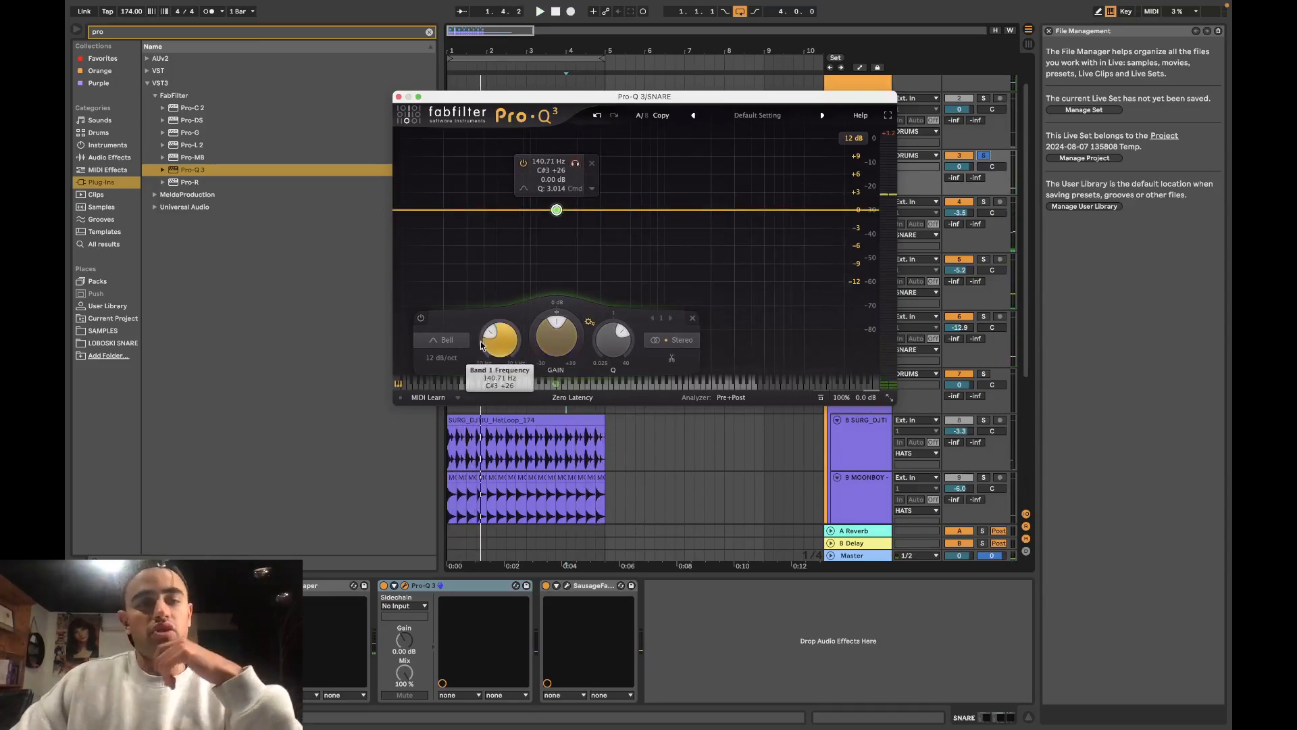
click(441, 339)
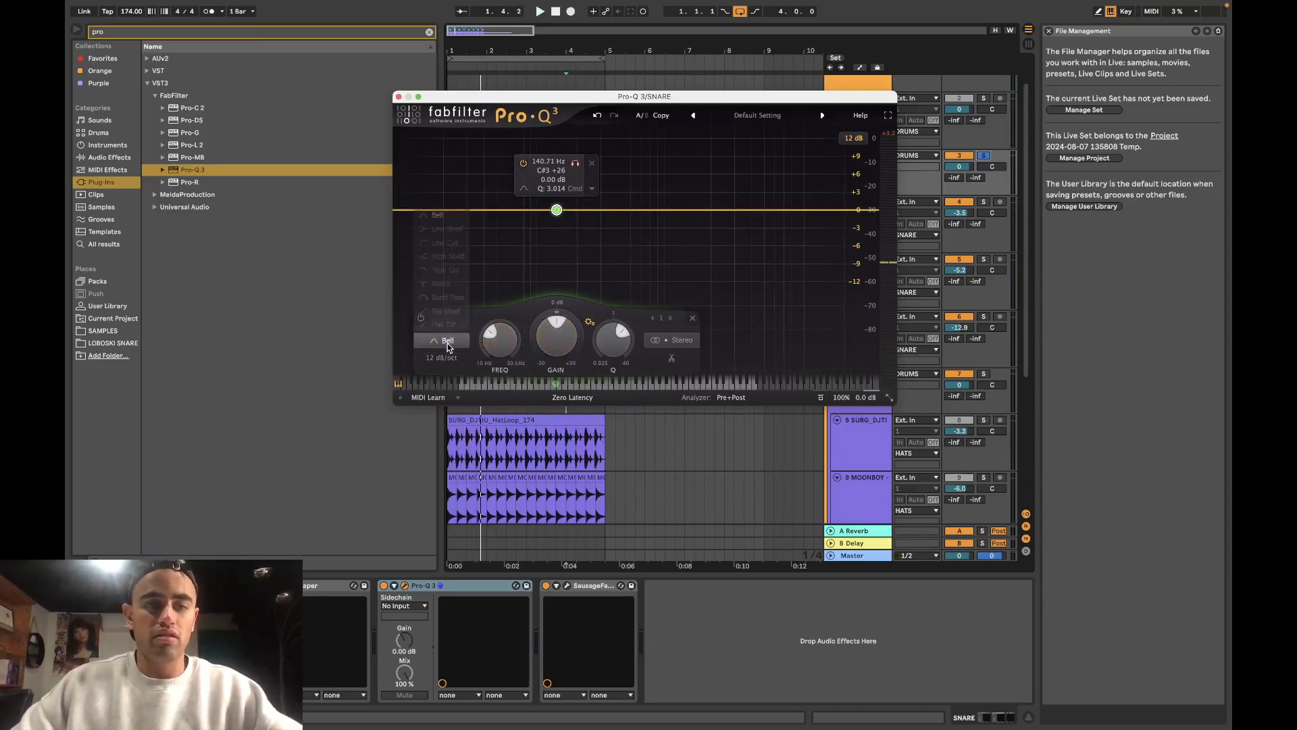
click(446, 243)
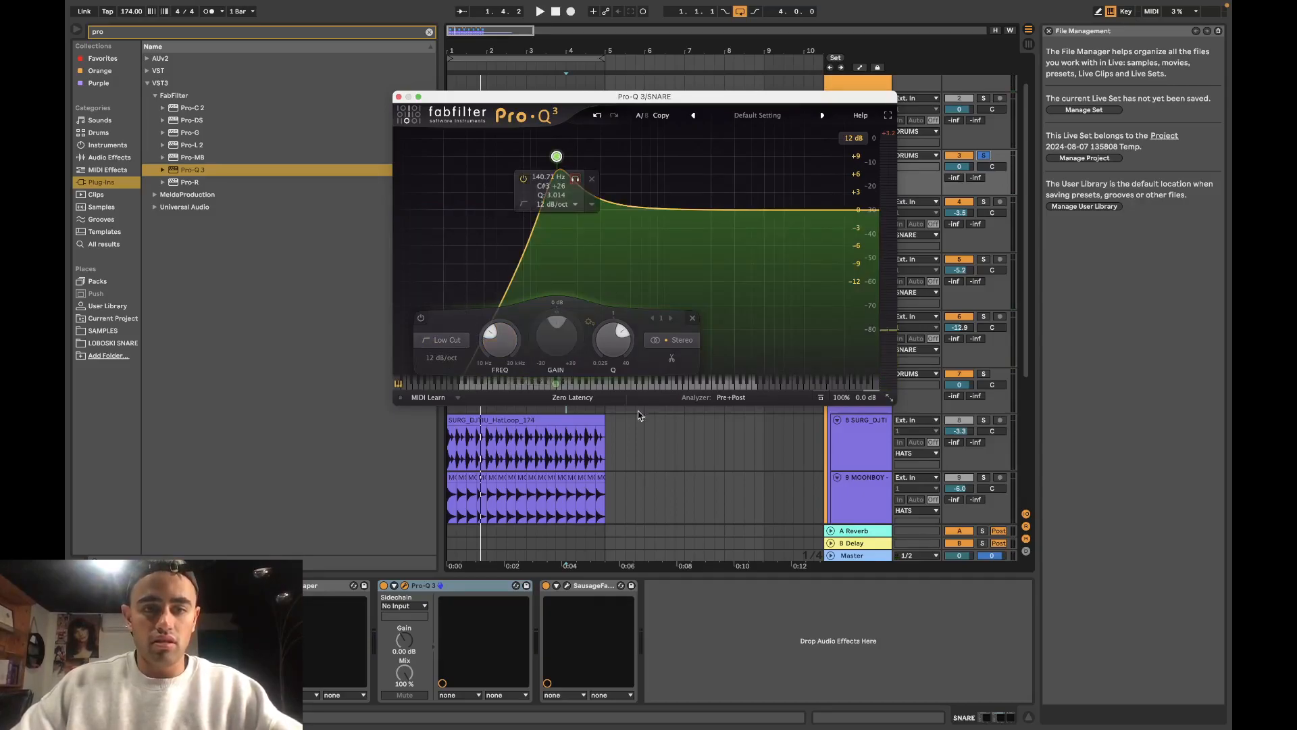
click(590, 181)
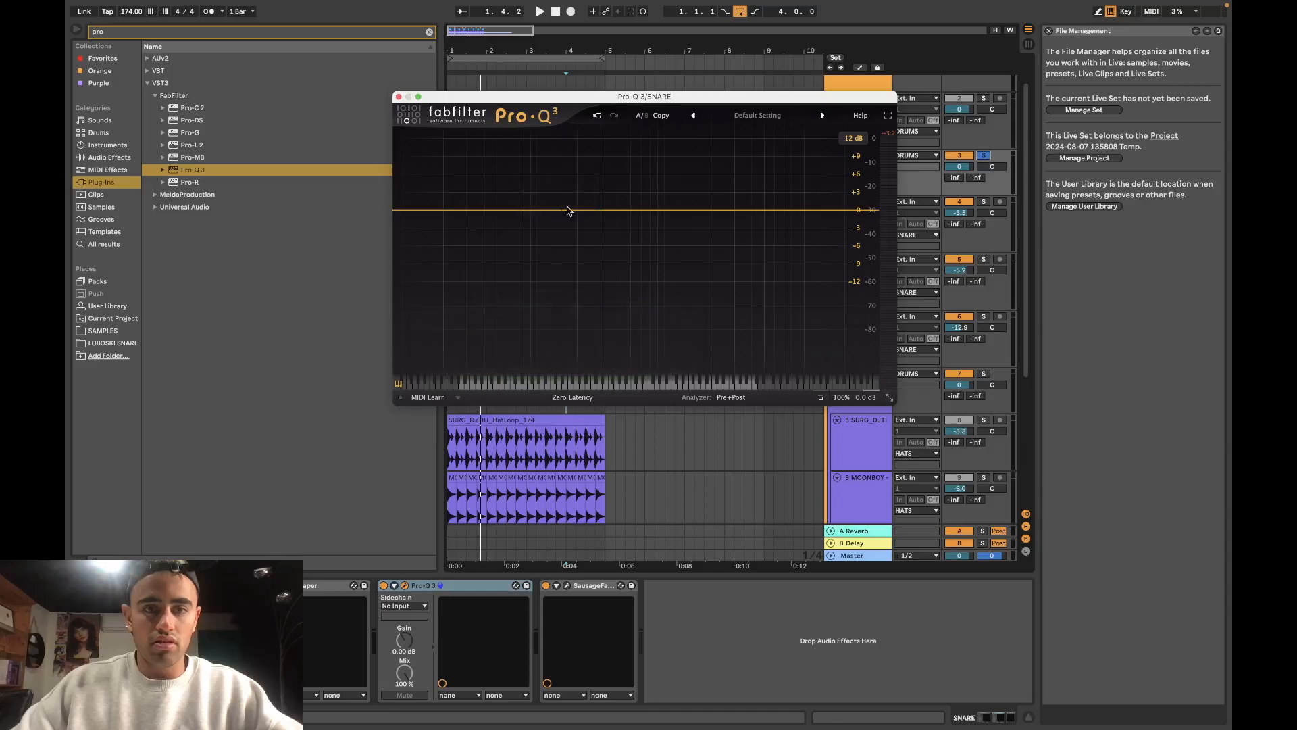
Step: Add a new band to the snare EQ with a Low Cut shape and a 30 dB/oct slope
click(536, 210)
click(434, 340)
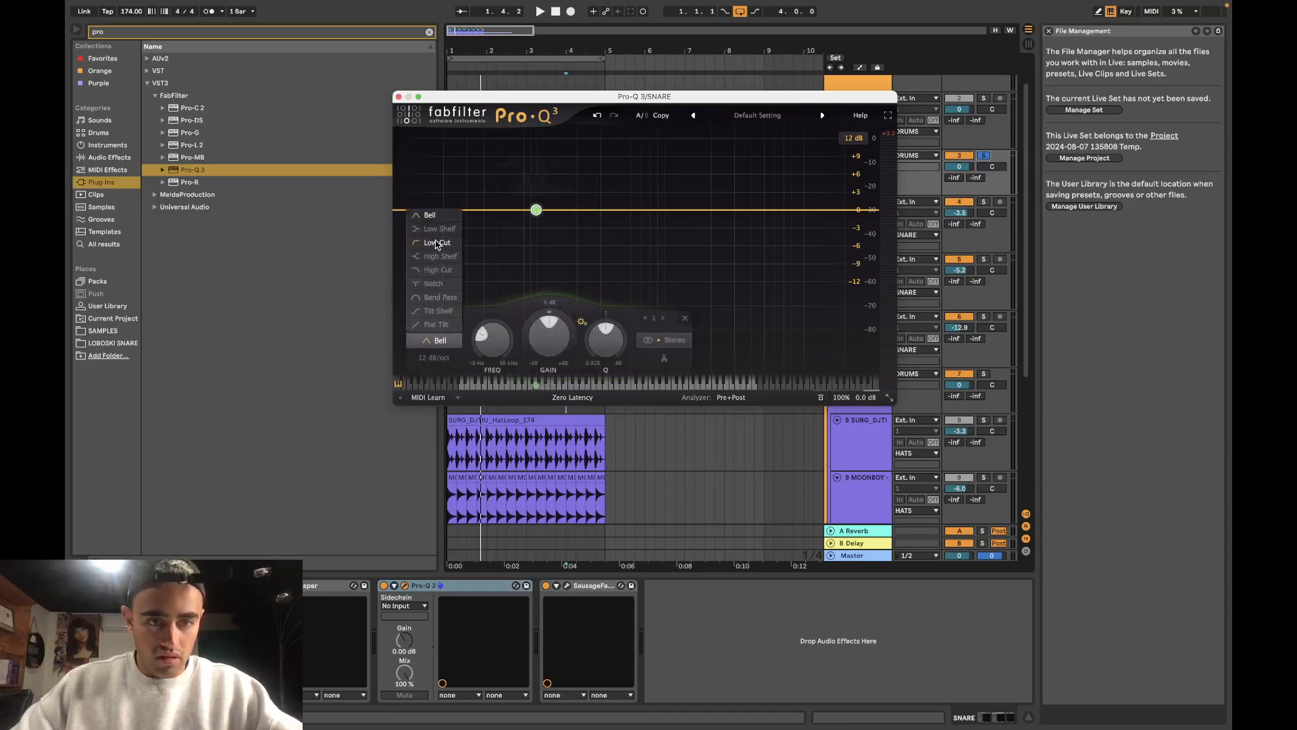
click(439, 245)
click(434, 358)
click(436, 432)
Step: Sweep the low cut up to about 215 Hz while listening to the snare, and bring it back to about 125 Hz
key(space)
drag(494, 342, 497, 333)
key(space)
mouse_move(580, 208)
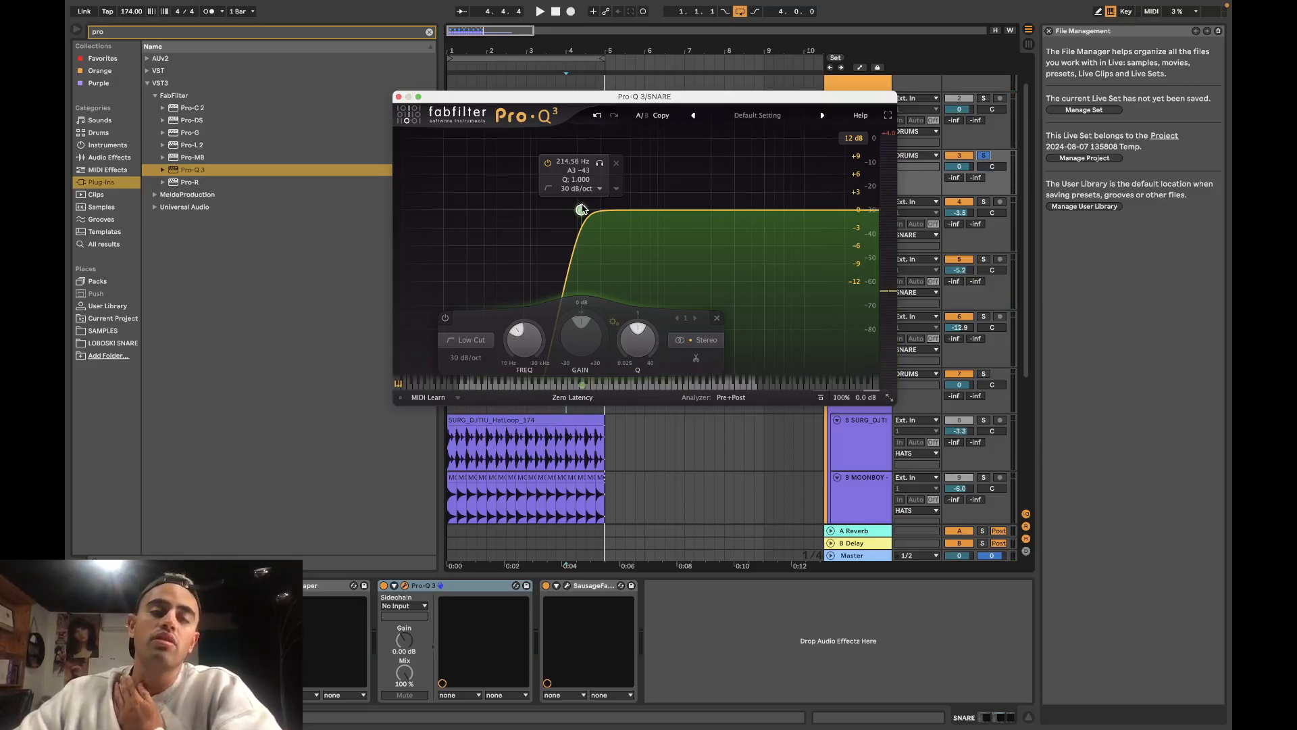
key(space)
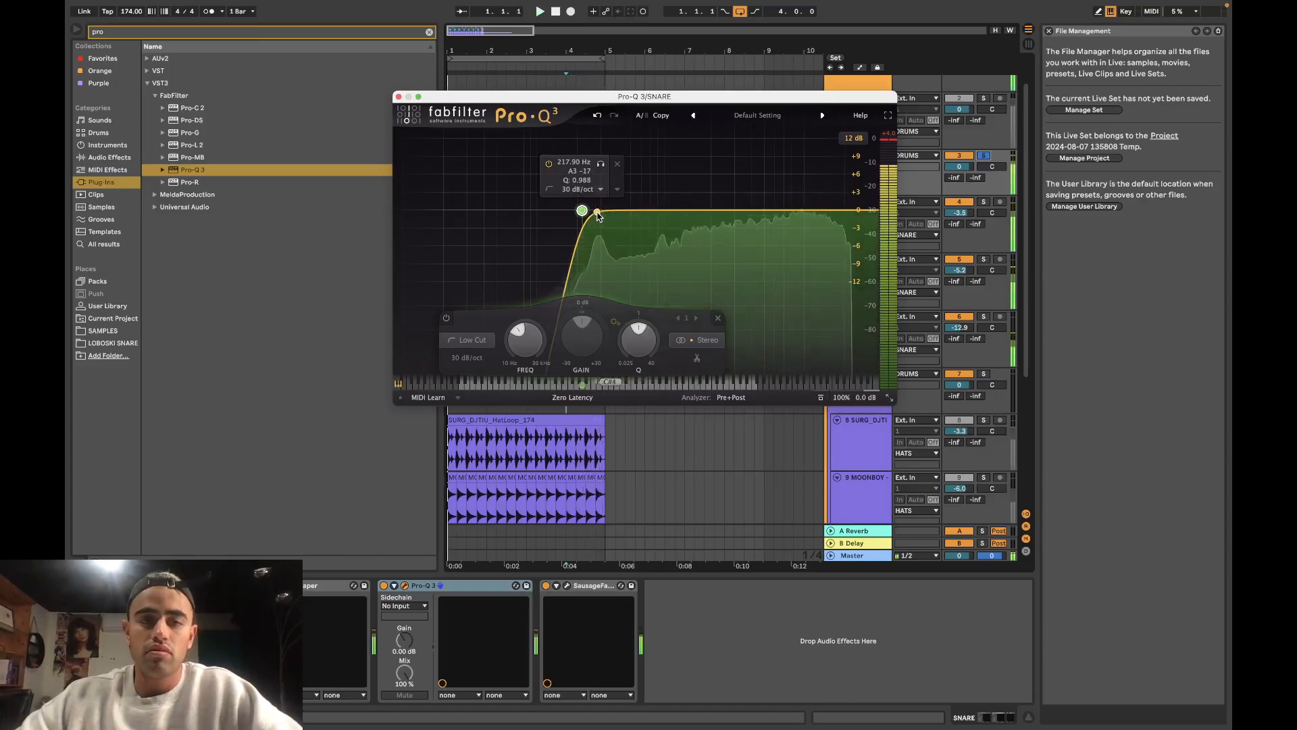
key(space)
drag(582, 210, 551, 210)
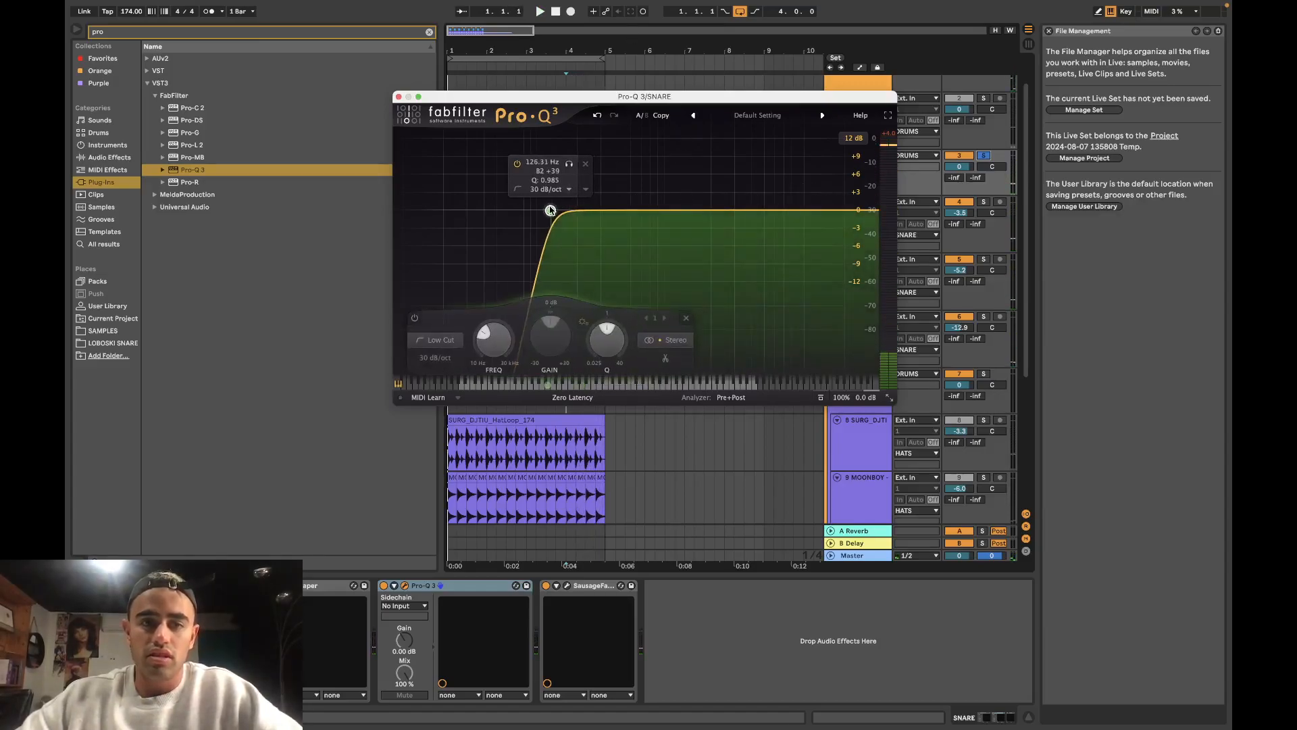
click(597, 210)
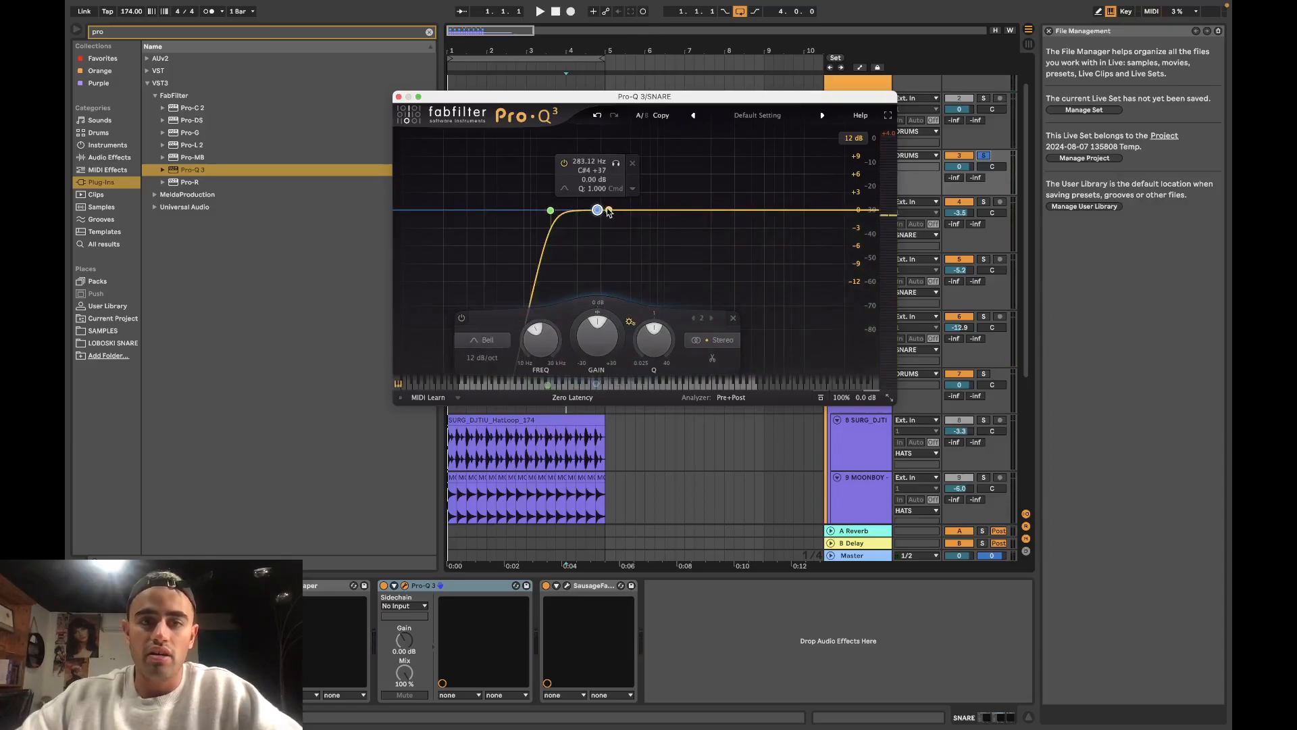
key(space)
mouse_move(598, 210)
mouse_down()
mouse_move(598, 175)
mouse_move(599, 210)
mouse_up()
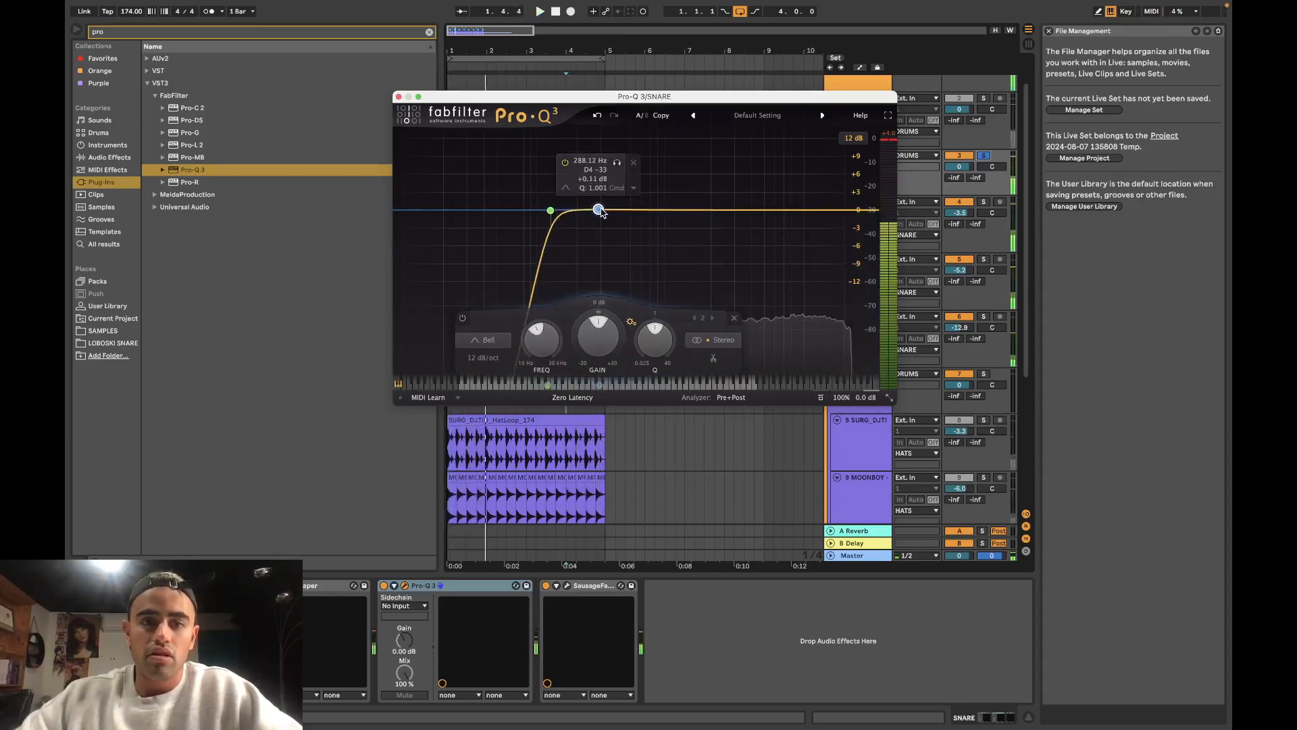
click(634, 166)
Step: Raise the snare low cut's frequency slightly and close the EQ window
drag(551, 211, 568, 209)
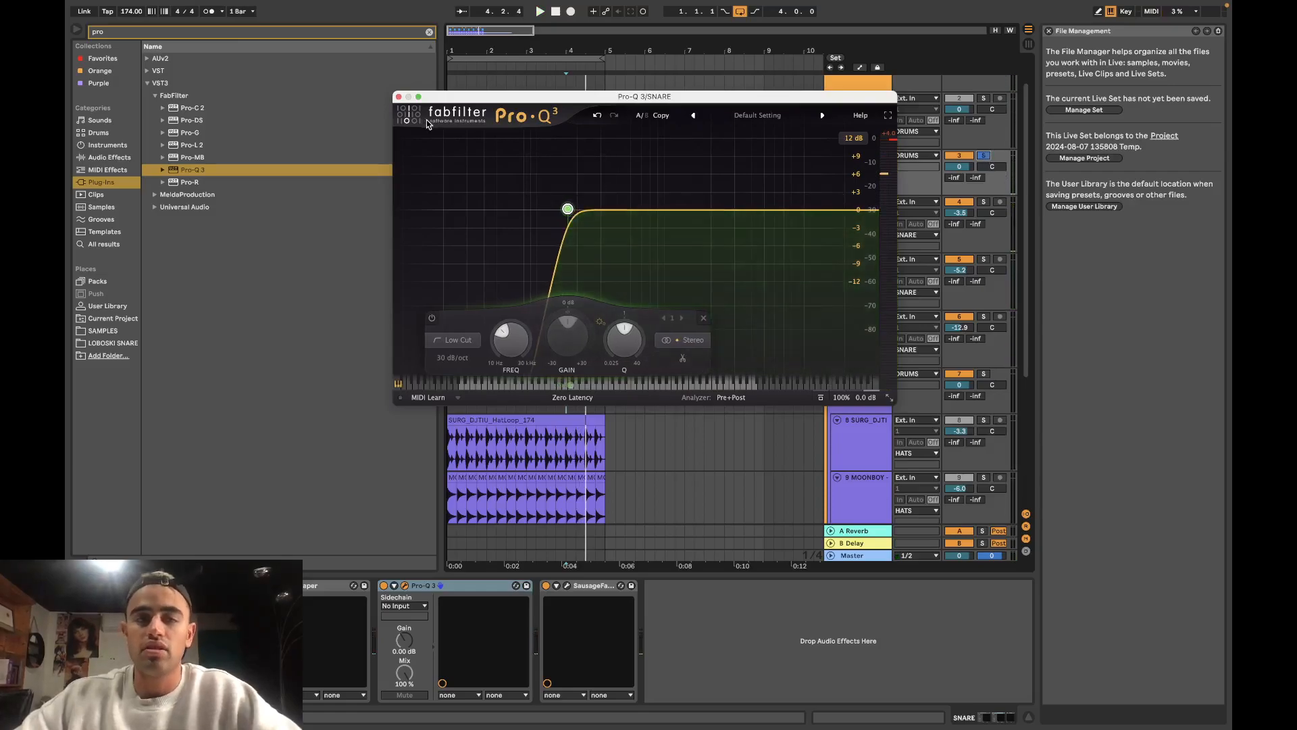
click(397, 97)
Step: Play the drums and set the arrangement's fixed grid to 8 Bars
scroll(606, 277, up, 2)
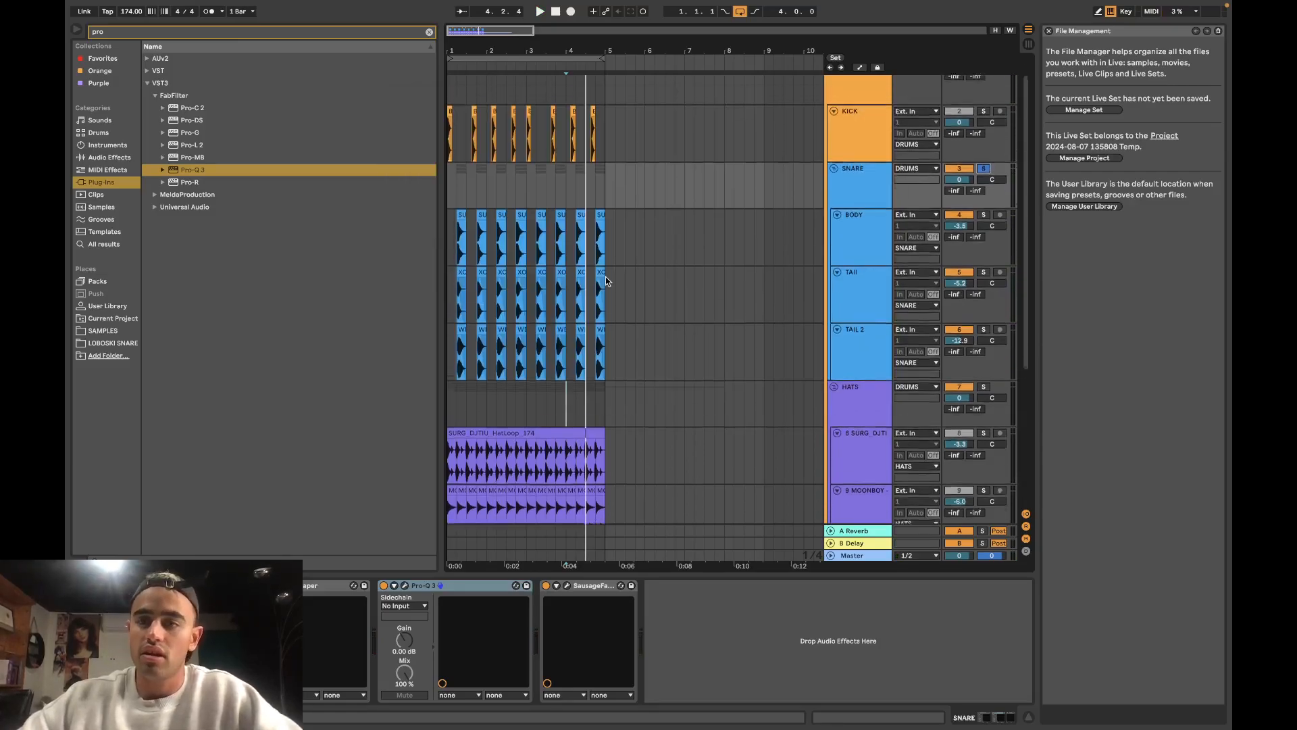
right_click(537, 108)
key(space)
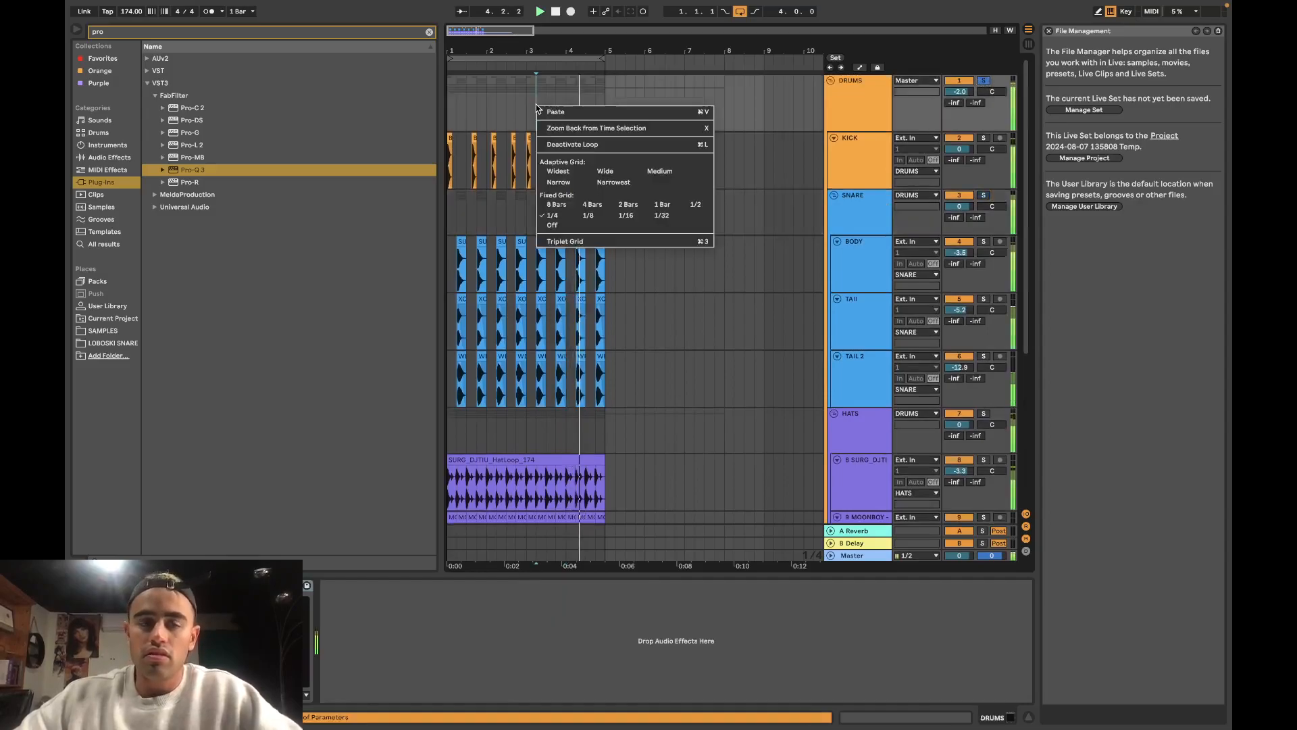
click(564, 205)
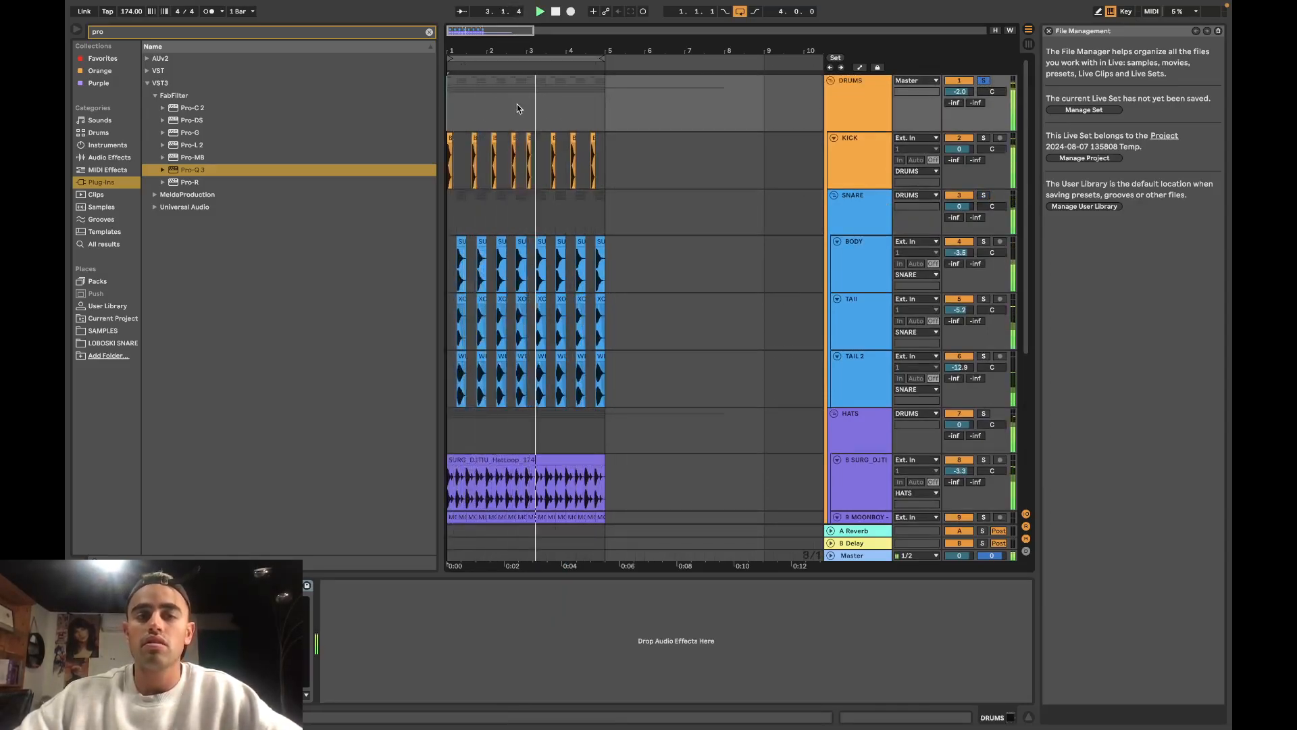
key(Tab)
key(Tab)
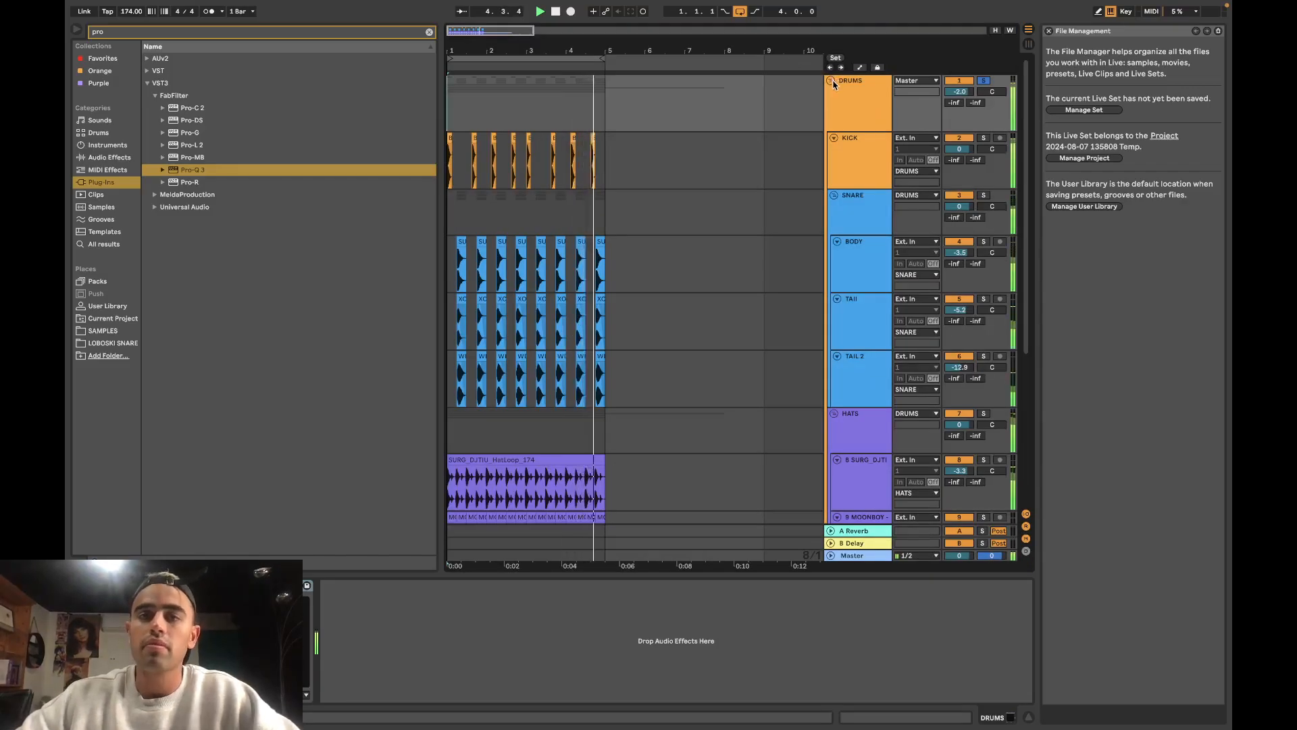
click(831, 80)
click(830, 81)
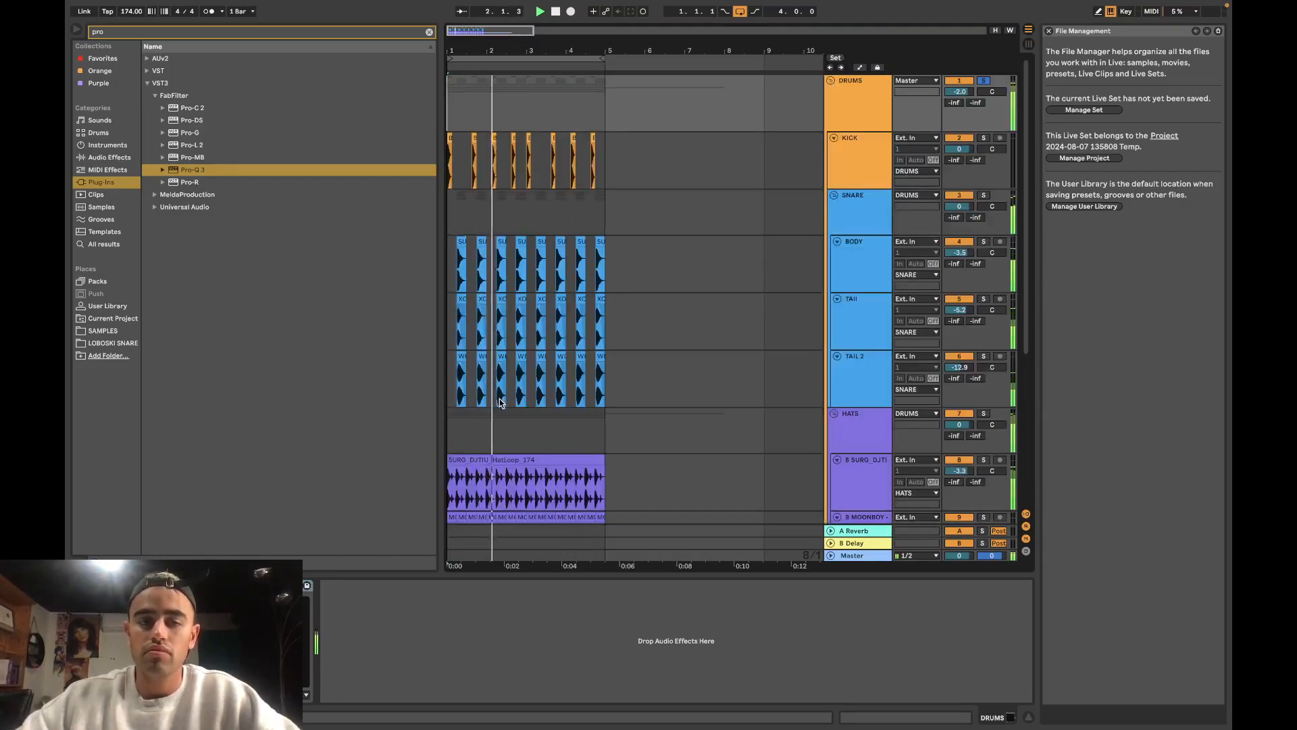
Step: Set the fixed grid to 2 Bars and delete the part of the Fox_top_loop clip that extends past bar 5
scroll(500, 403, down, 3)
scroll(500, 404, down, 5)
drag(709, 348, 584, 345)
key(space)
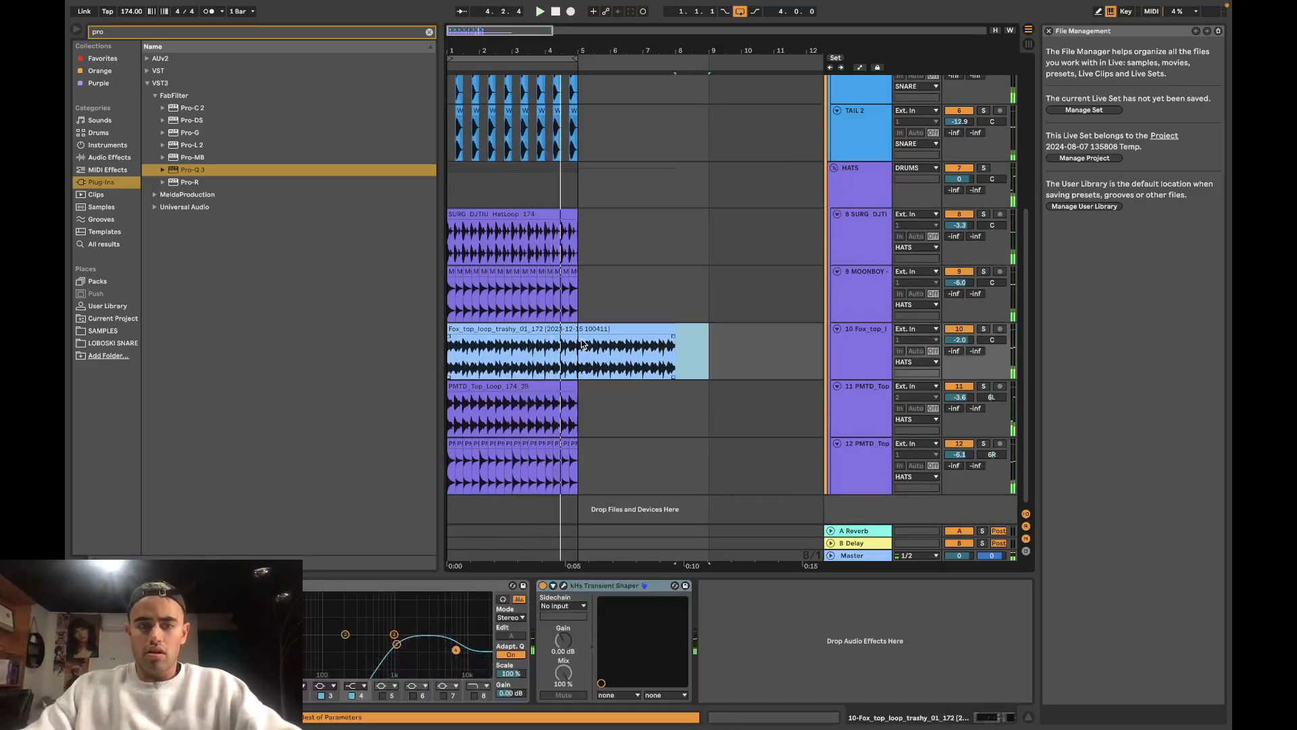
right_click(594, 287)
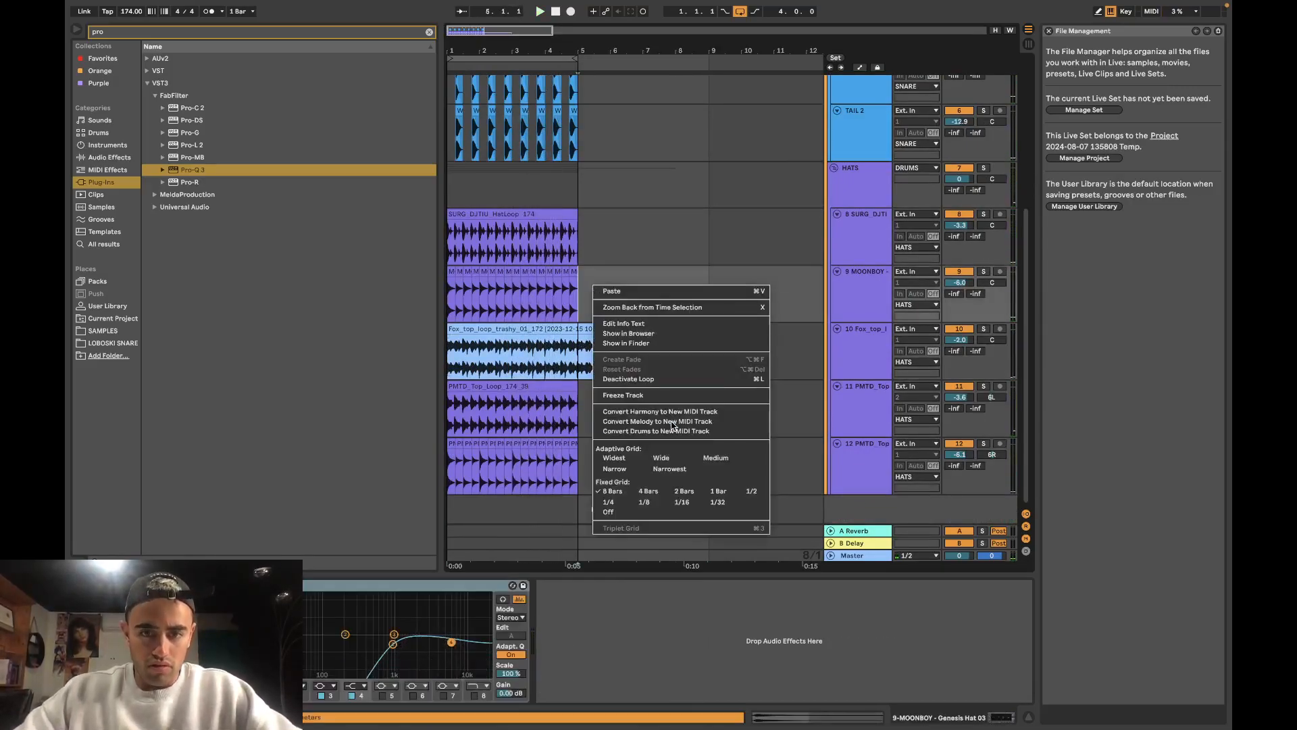
click(673, 492)
key(Delete)
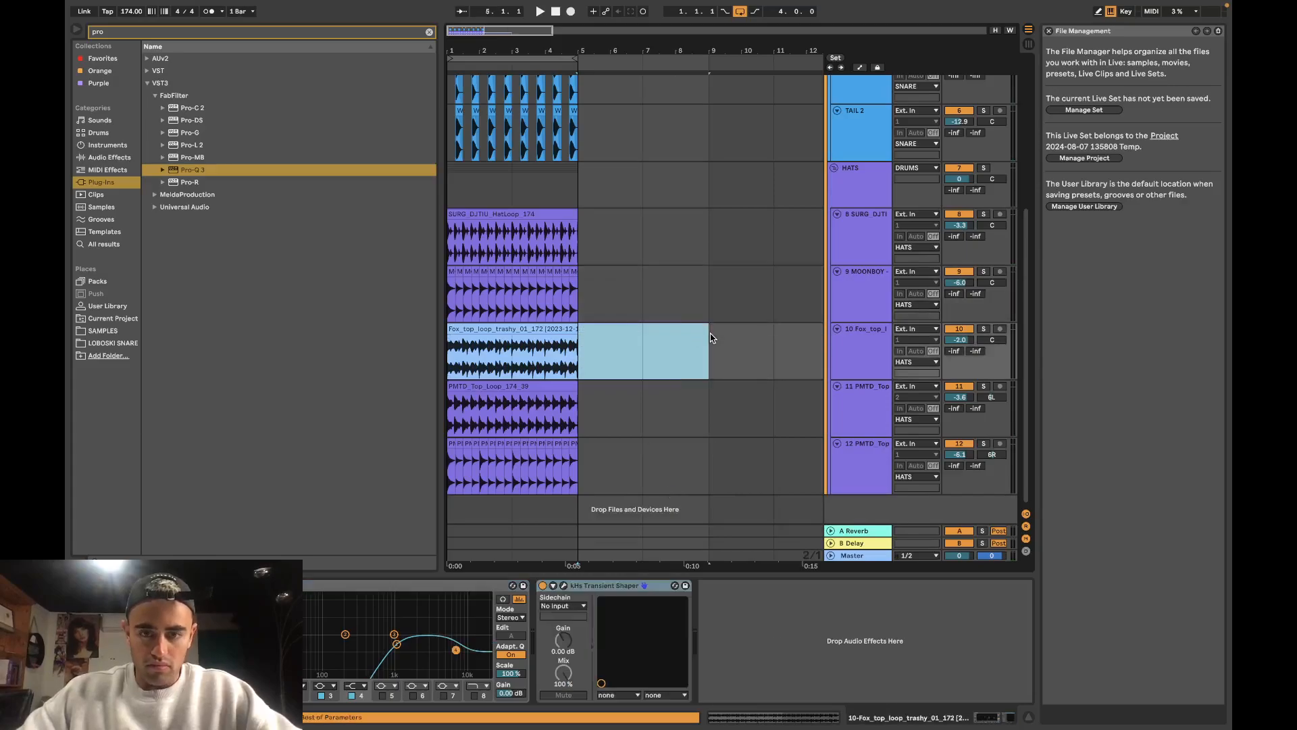
key(ctrl+Left)
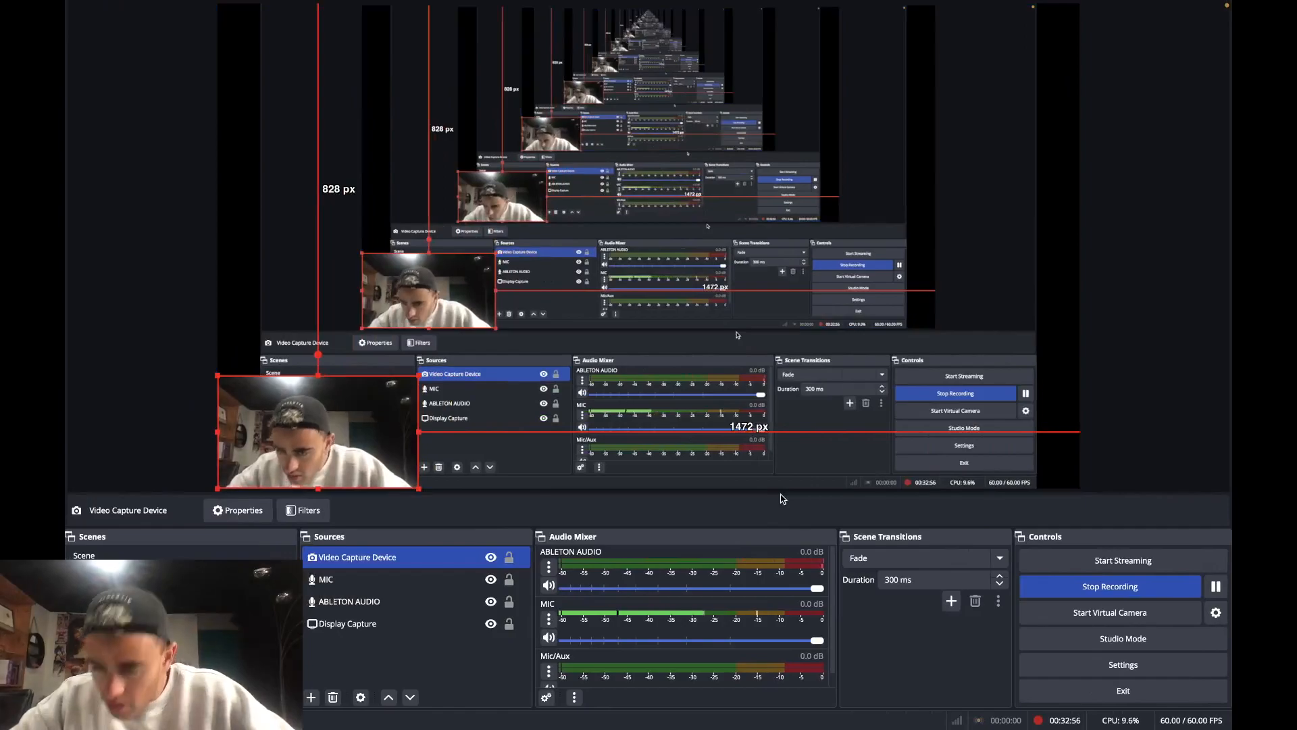
key(ctrl+Right)
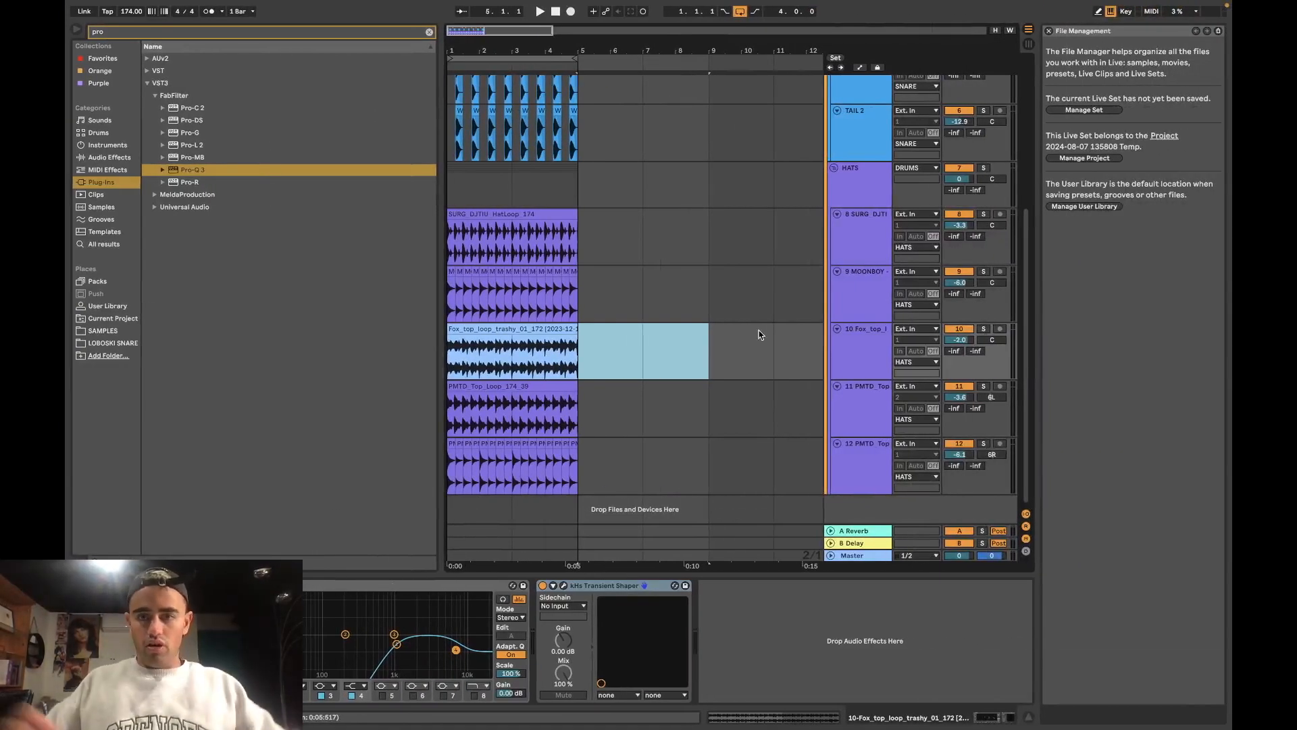
Step: Collapse the HATS group and extend the arrangement loop to 16 bars, ending at bar 17
scroll(759, 333, up, 5)
click(832, 361)
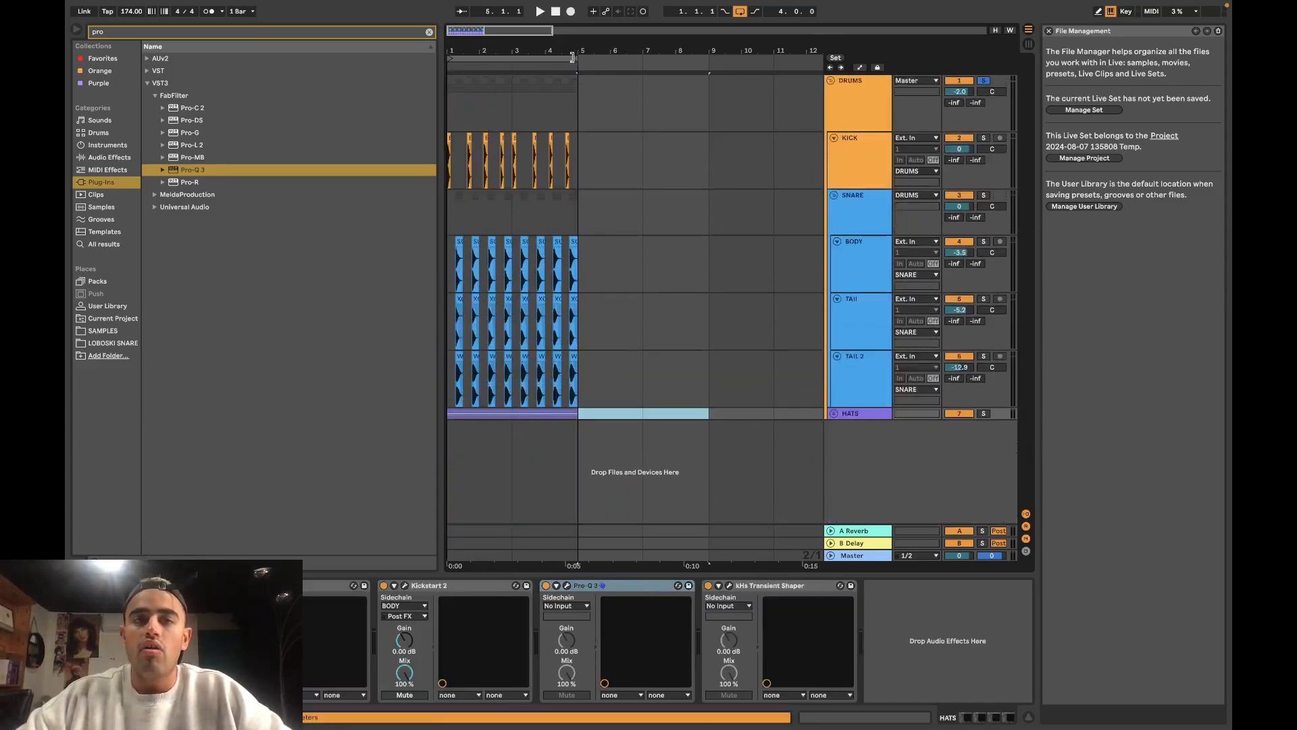
drag(573, 57, 702, 58)
key(minus)
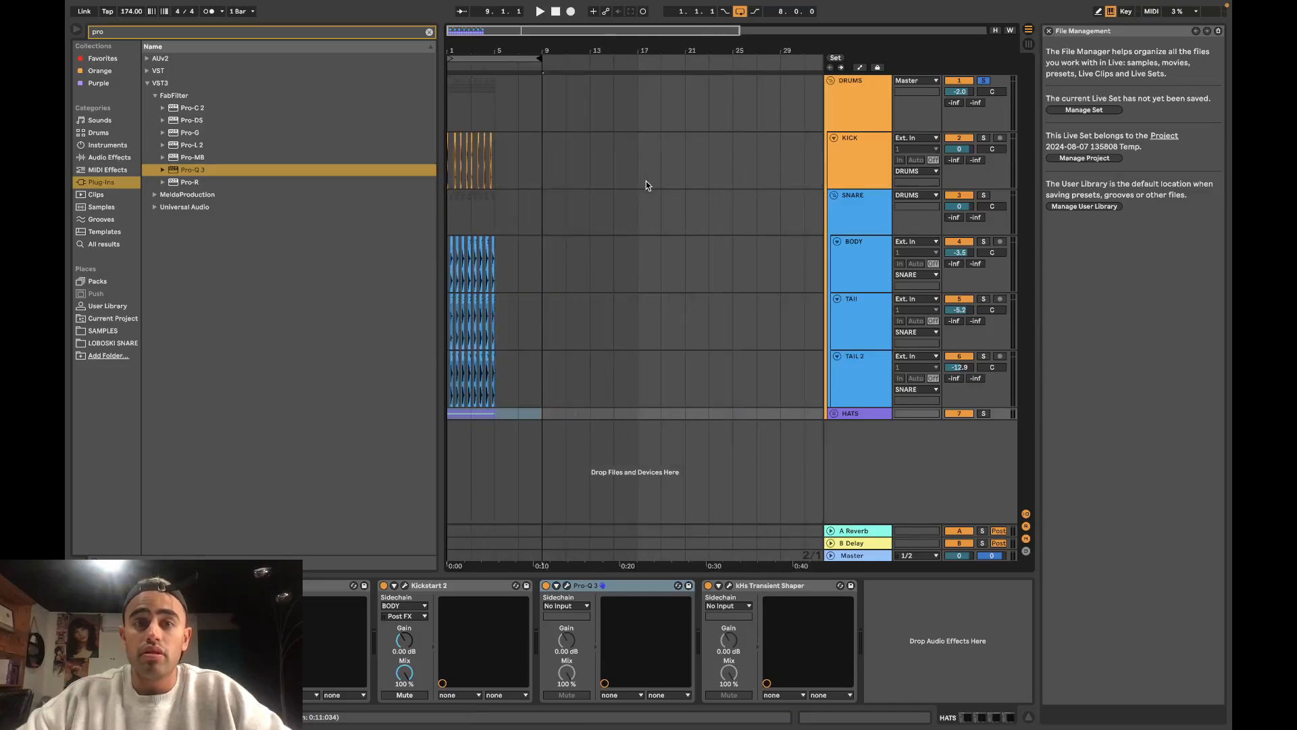
drag(546, 59, 625, 63)
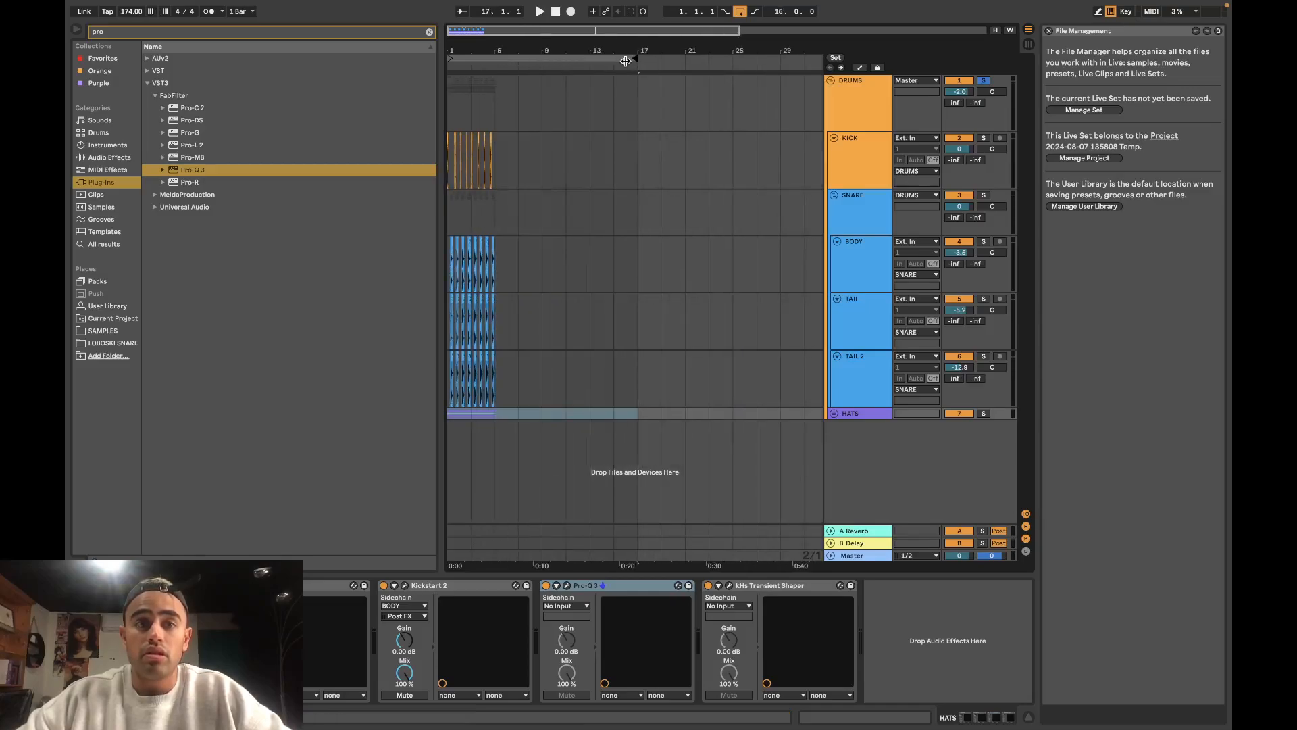
Step: Set the arrangement's fixed grid to 4 Bars
right_click(539, 139)
click(586, 268)
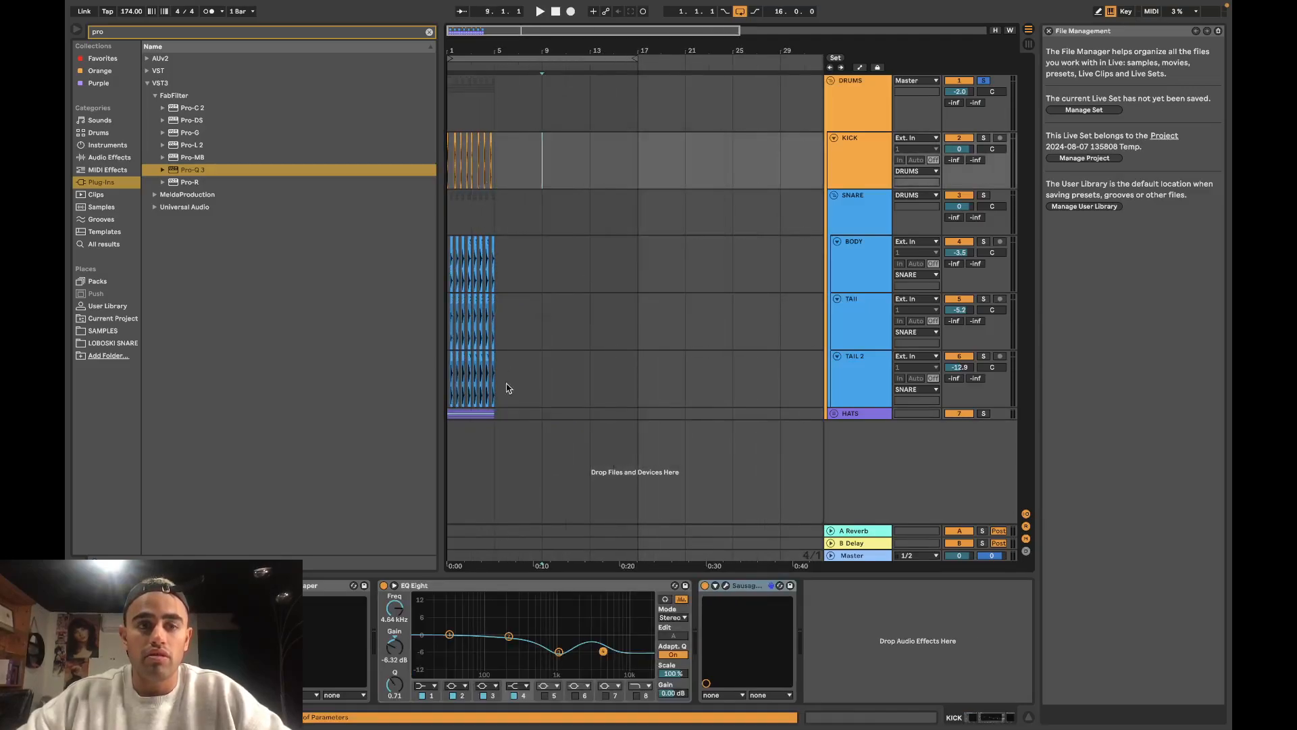
key(ctrl+a)
key(ctrl+d)
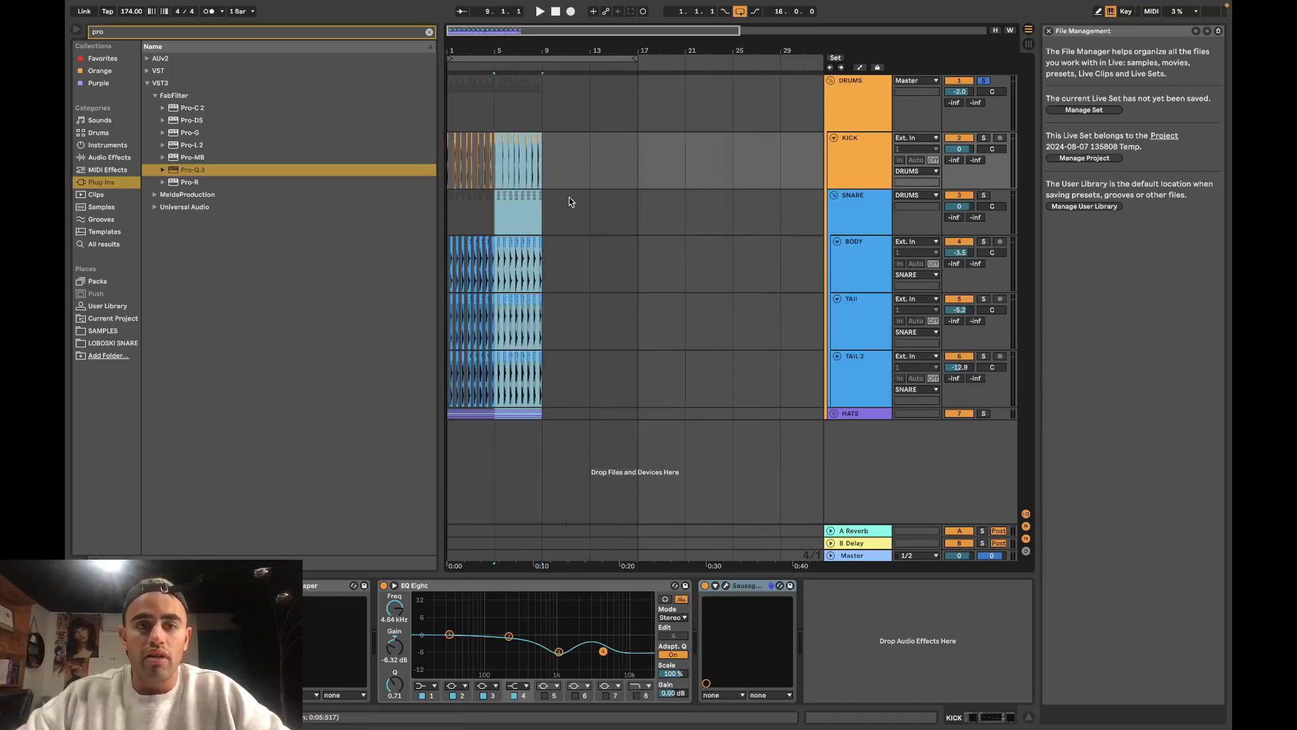
key(ctrl+d)
key(ctrl+z)
key(ctrl+z)
Step: Select the first four bars across all drum tracks and duplicate them three times to fill the 16-bar loop
drag(496, 117, 398, 396)
key(space)
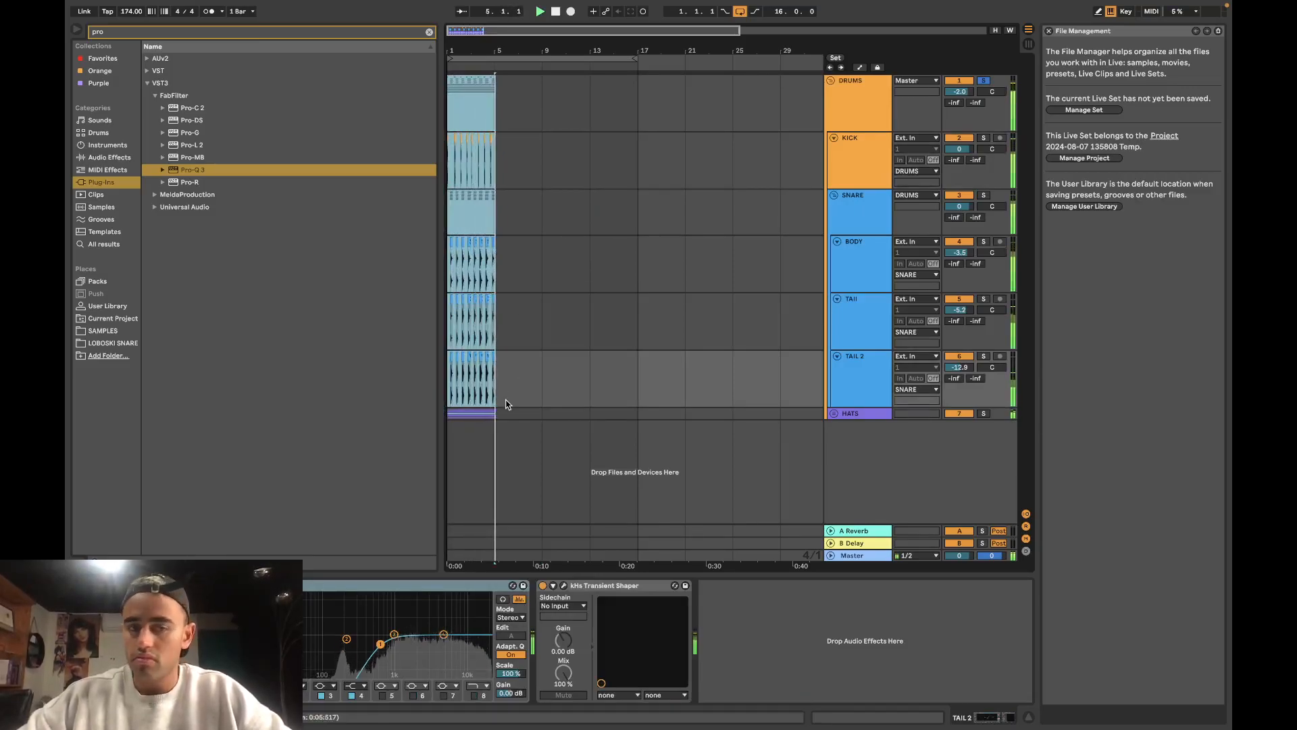
key(space)
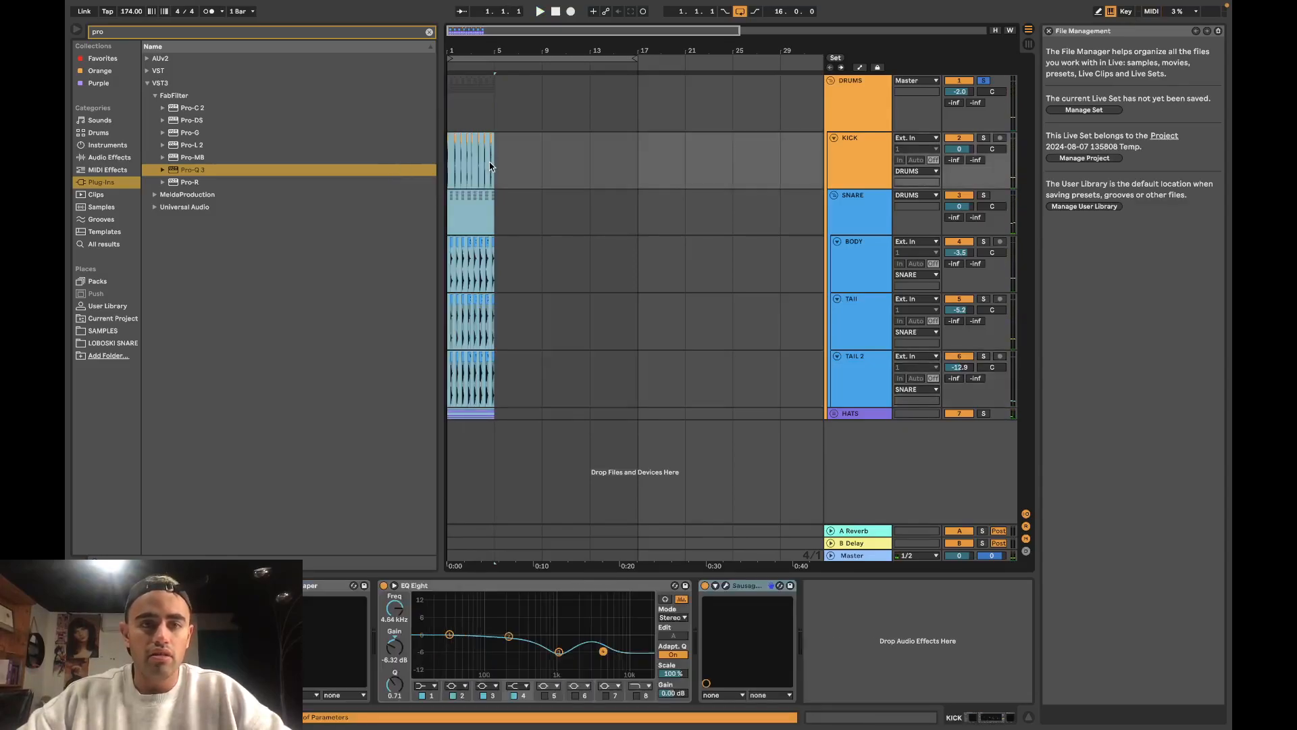
key(ctrl+d)
key(ctrl+d)
key(ctrl+d)
Step: Review the duplicated drums by marking the first and second four-bar blocks and the full 16 bars on the DRUMS group
click(460, 100)
drag(460, 105, 643, 120)
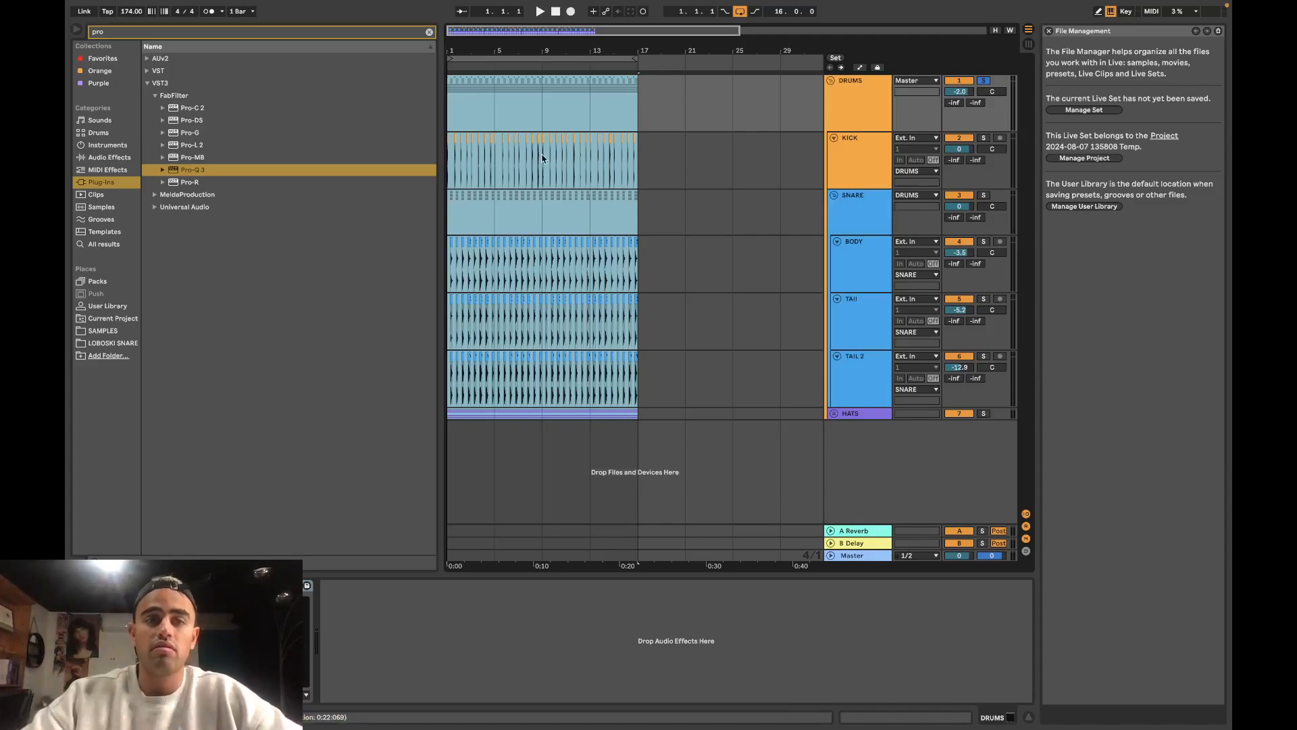
drag(457, 99, 495, 101)
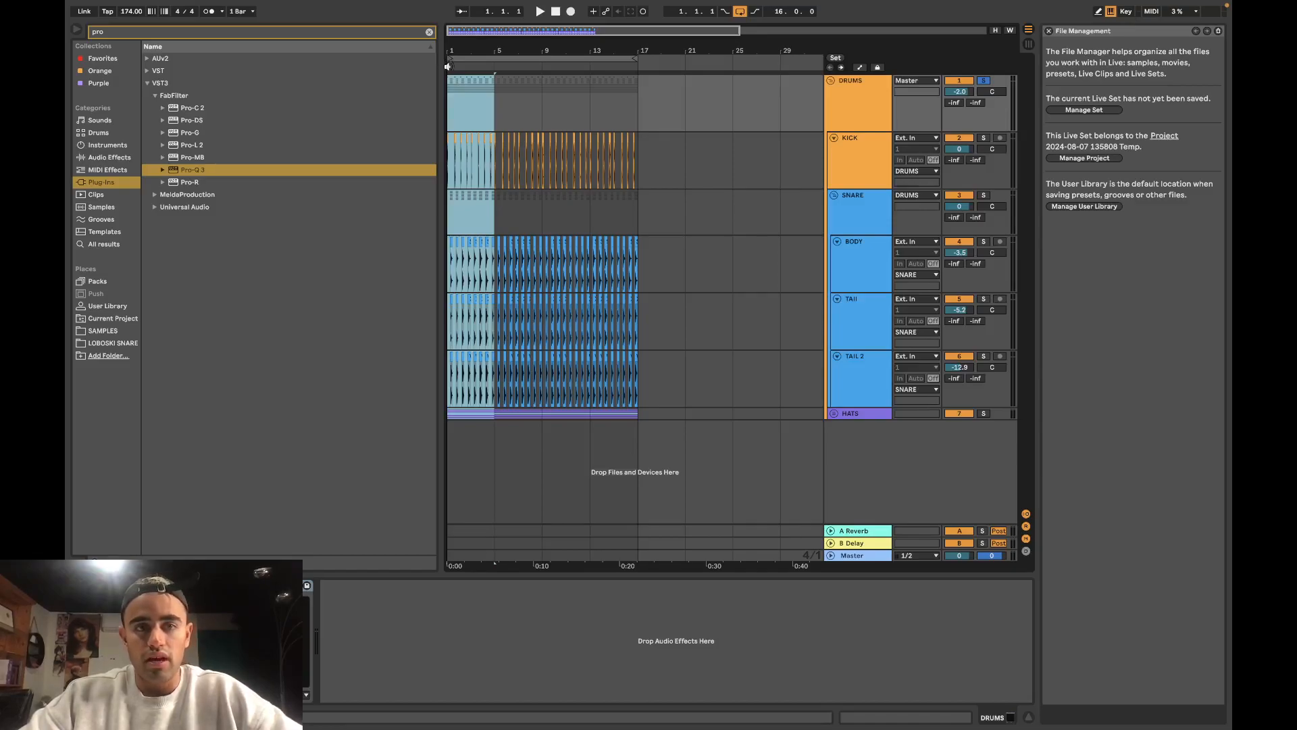
scroll(451, 88, up, 5)
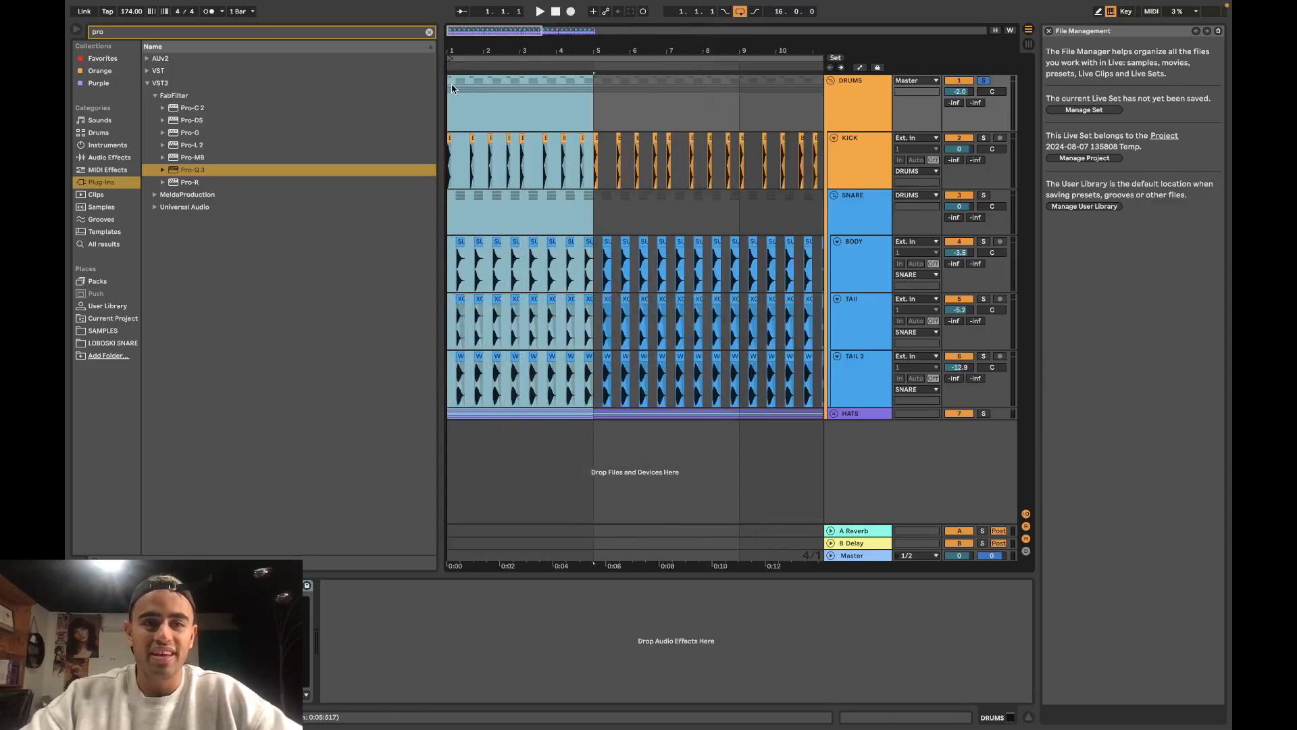
scroll(492, 128, down, 5)
drag(463, 99, 550, 107)
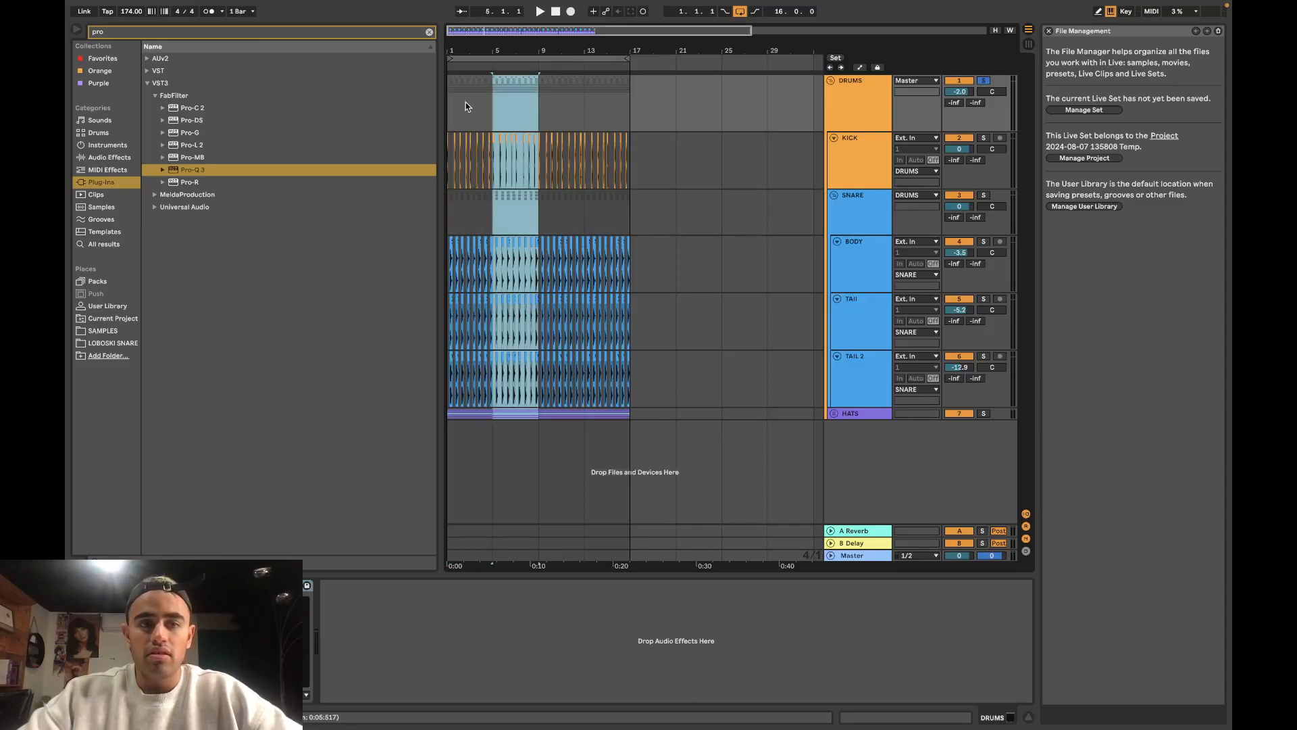
drag(470, 106, 613, 106)
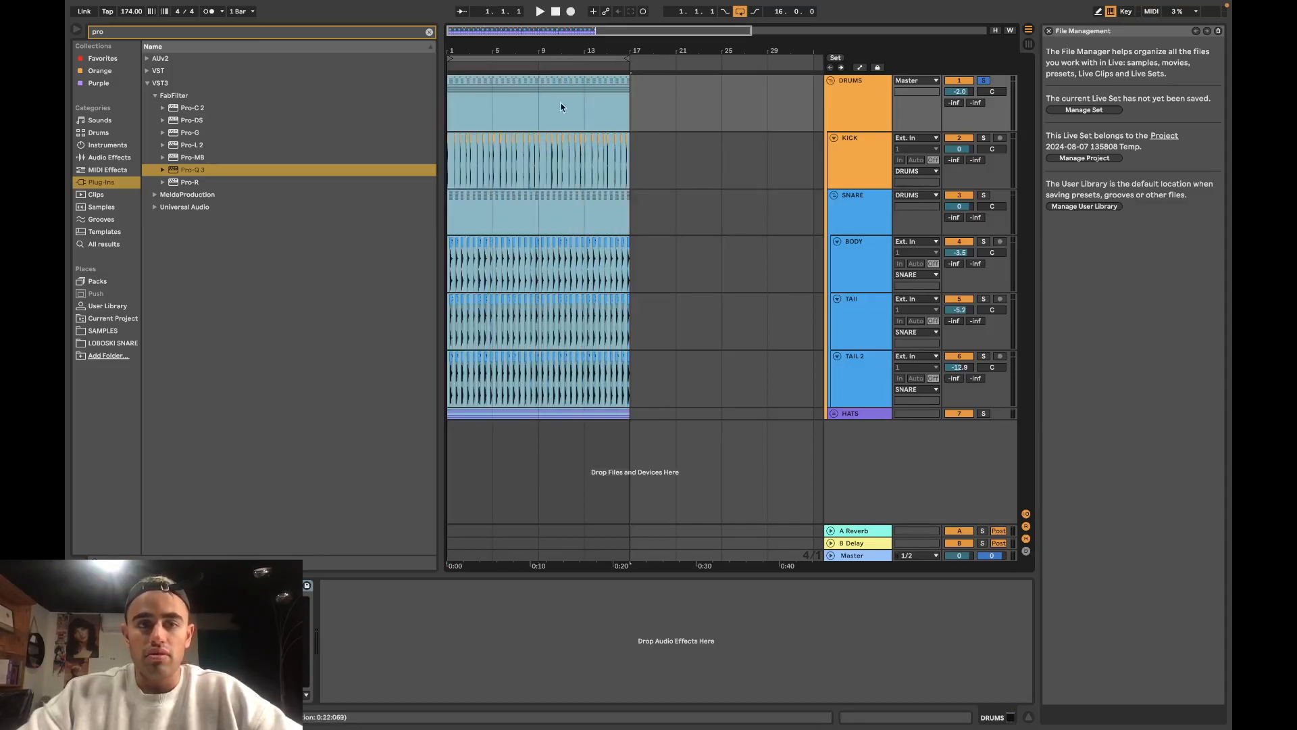
Step: Add locators named A, B, A and C at bars 1, 5, 9 and 13 to label the four-bar sections
drag(439, 104, 623, 110)
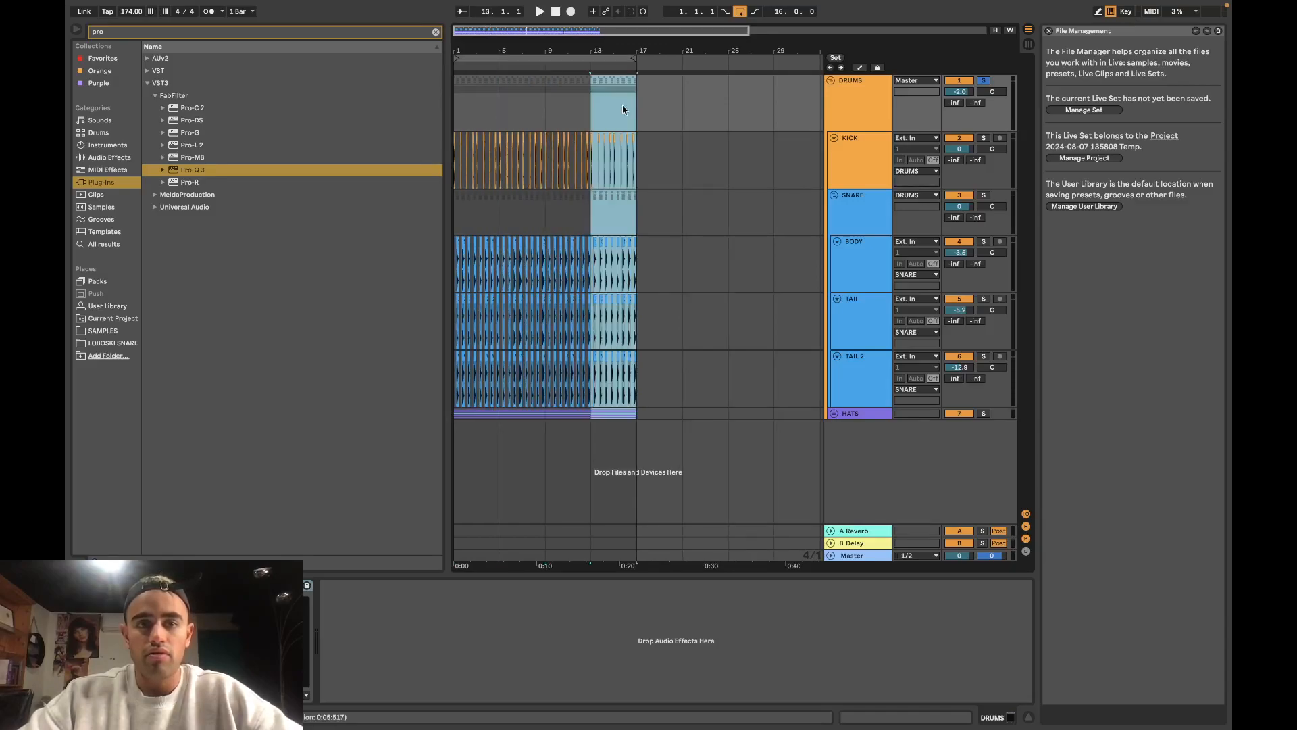
click(453, 67)
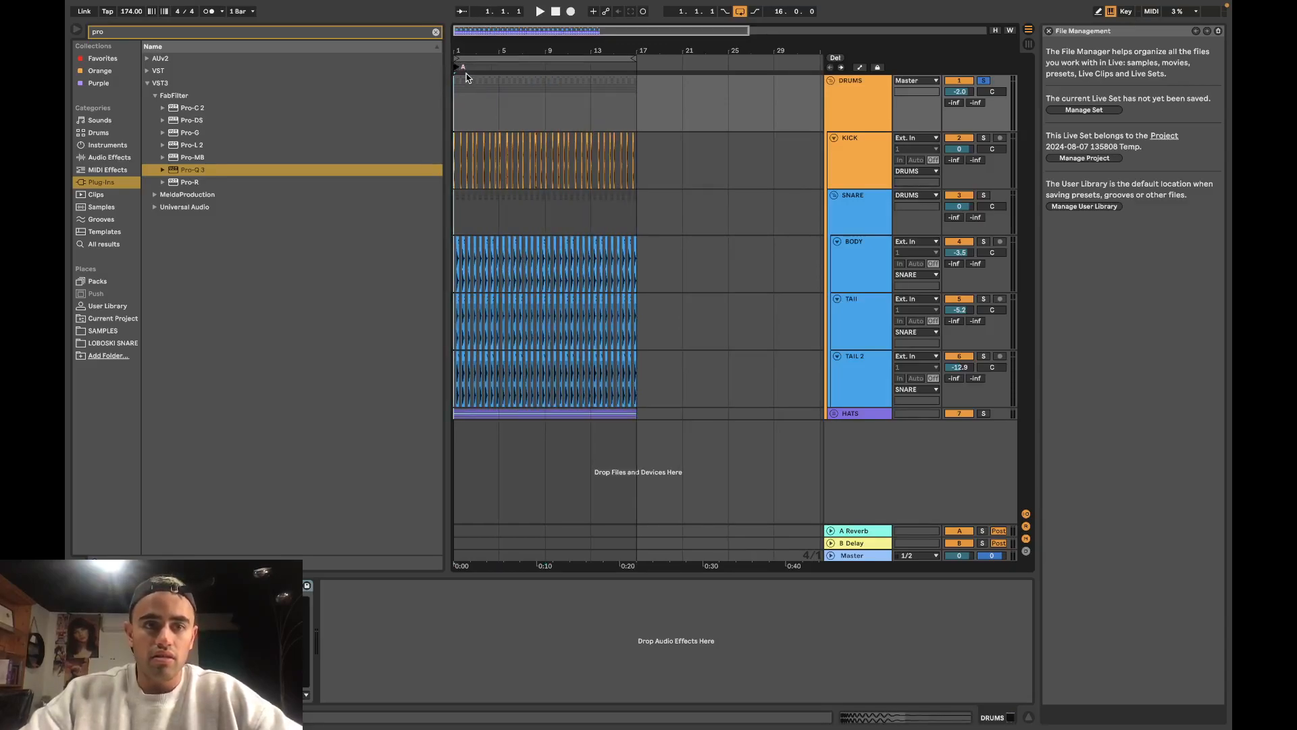
right_click(501, 68)
click(522, 101)
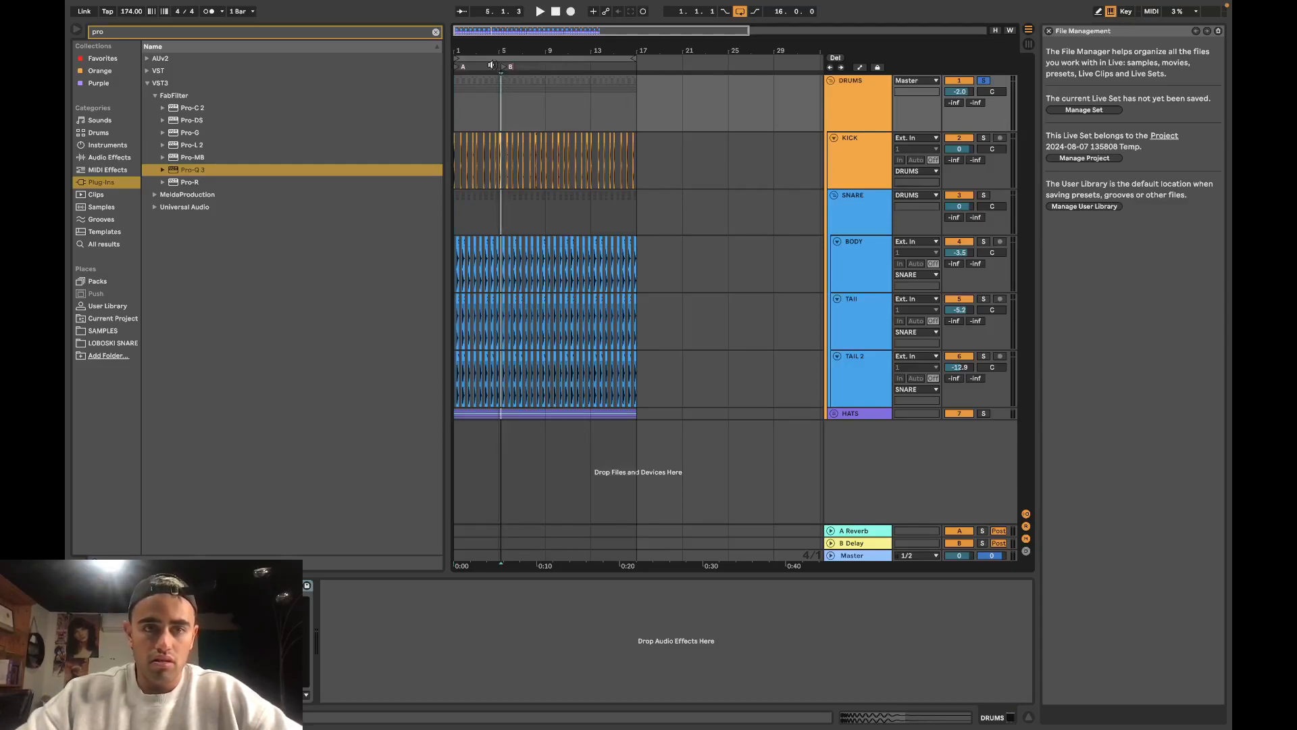
right_click(547, 67)
click(574, 99)
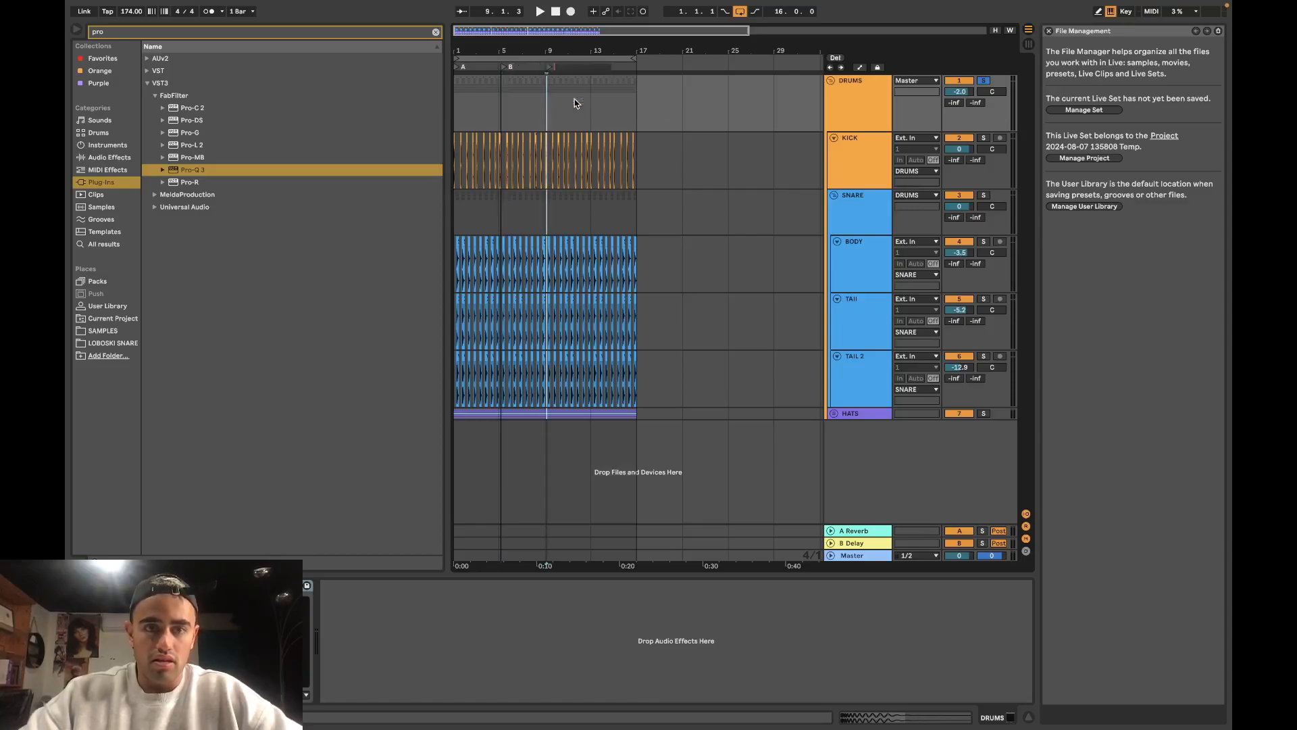
click(549, 67)
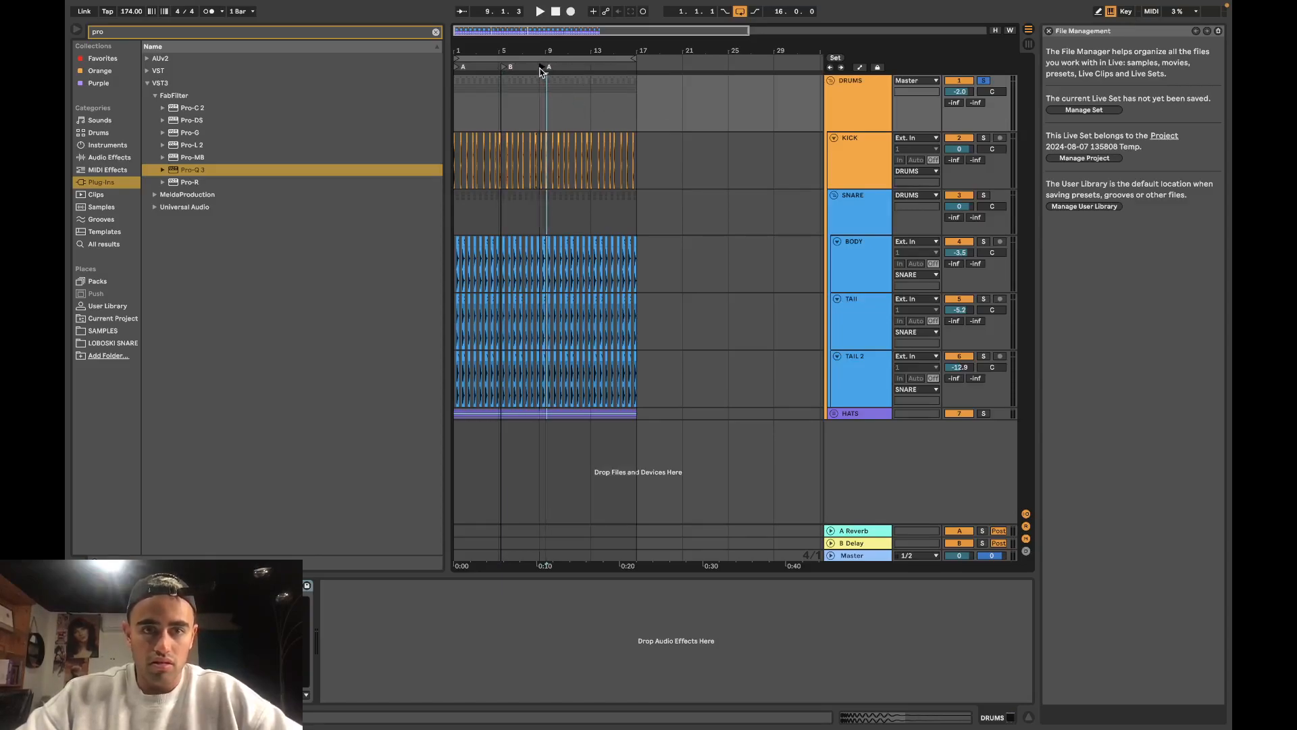
right_click(592, 66)
click(607, 98)
click(592, 66)
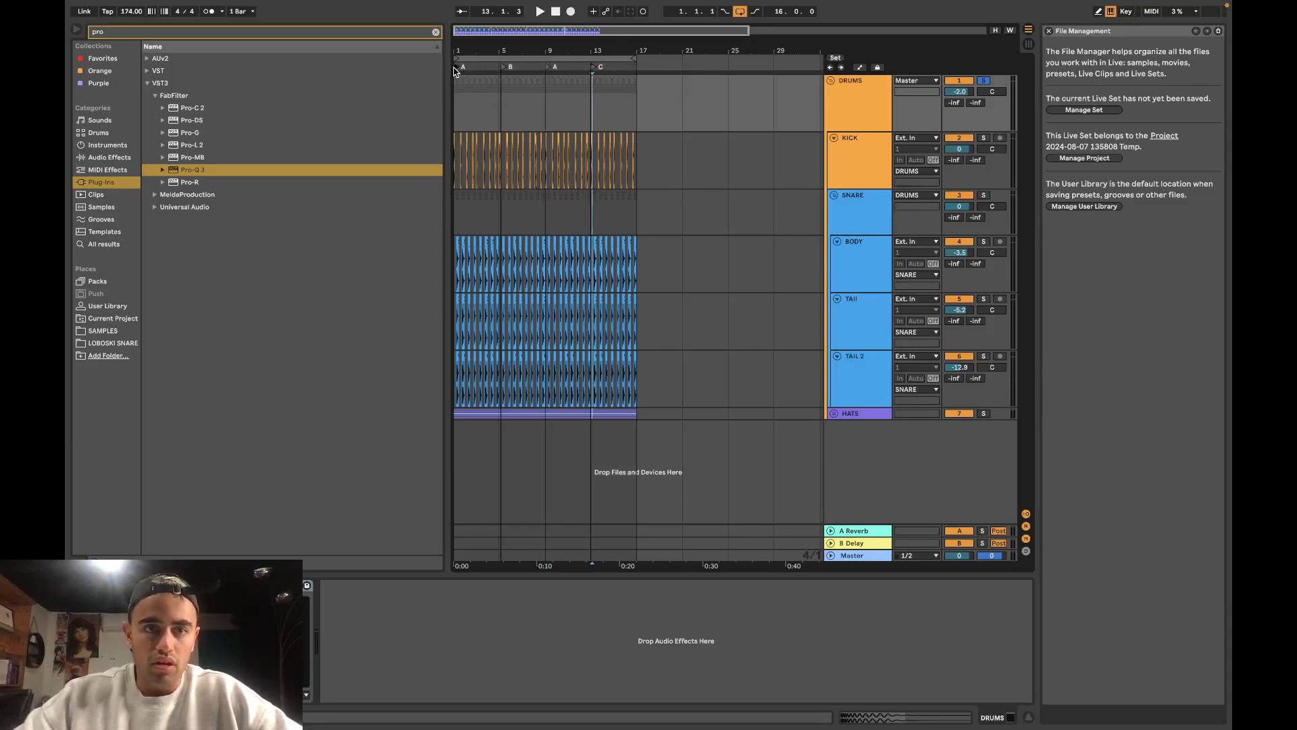
drag(502, 67, 498, 67)
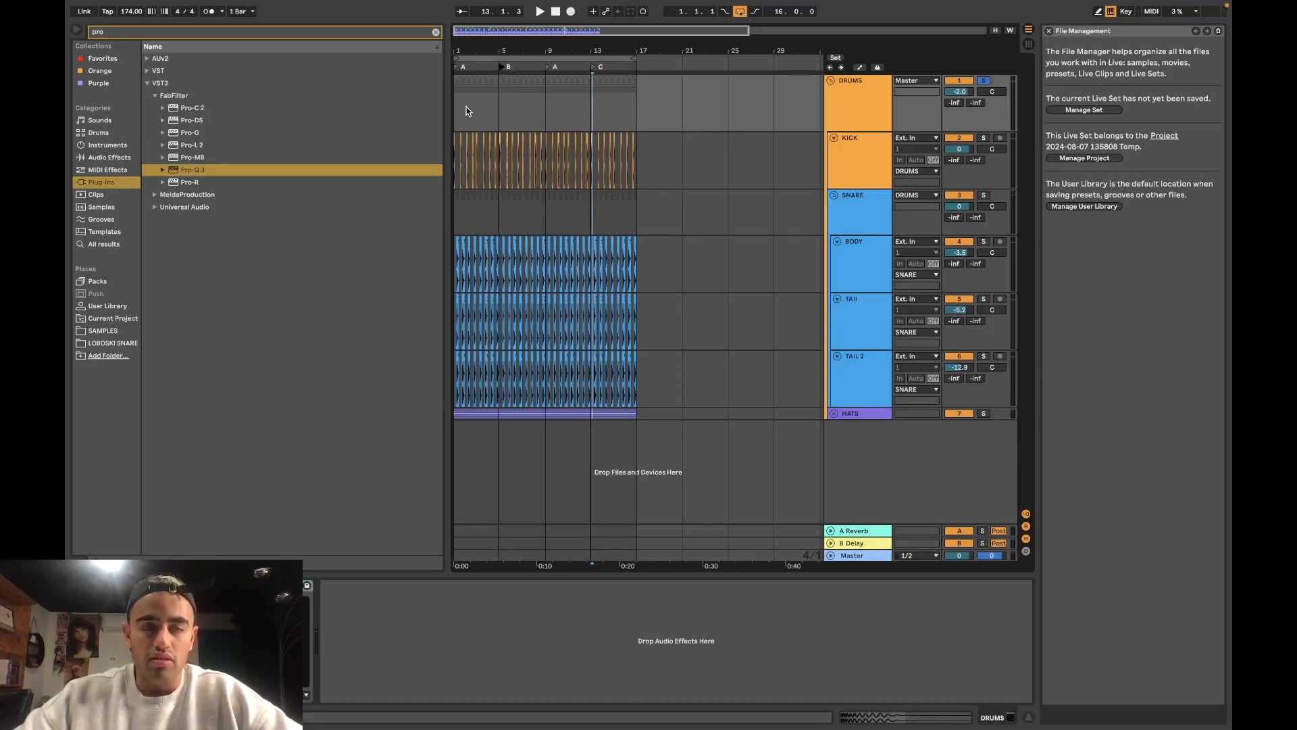
Step: Review the labelled four-bar sections by marking blocks on the DRUMS and SNARE groups
drag(467, 110, 482, 110)
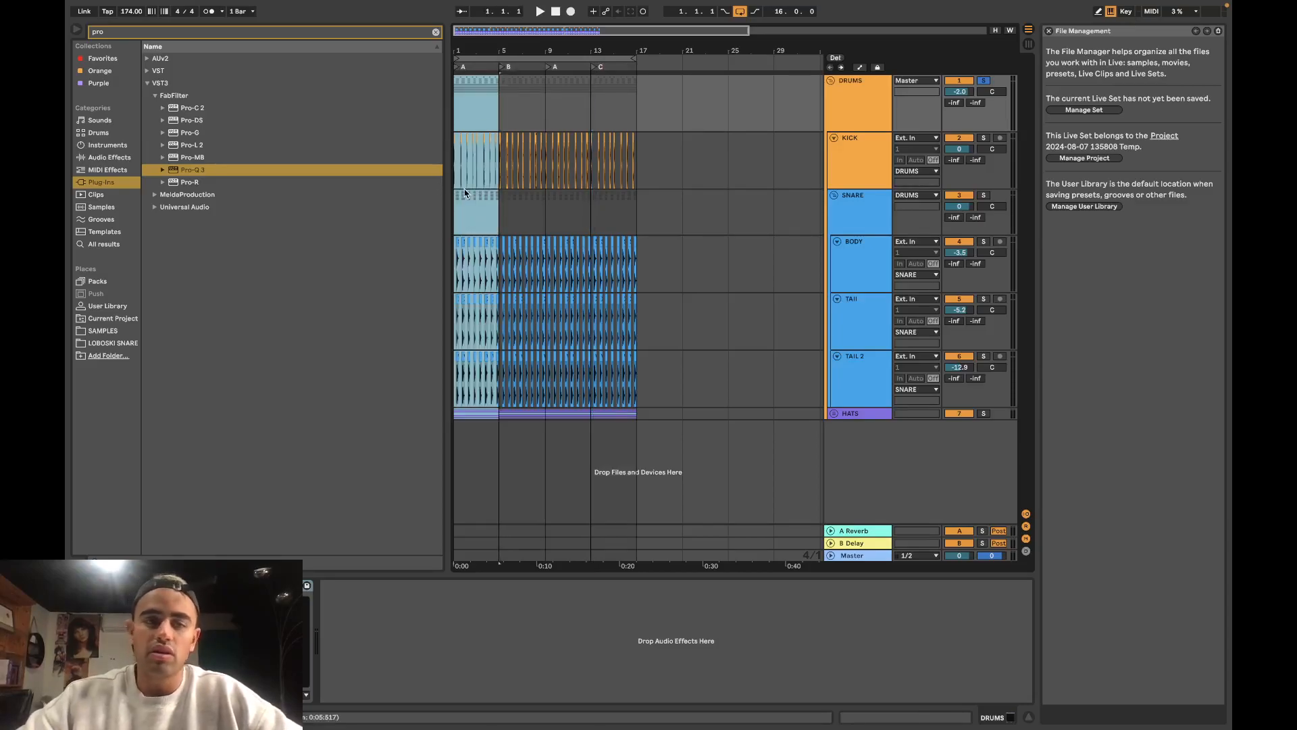
scroll(467, 203, up, 5)
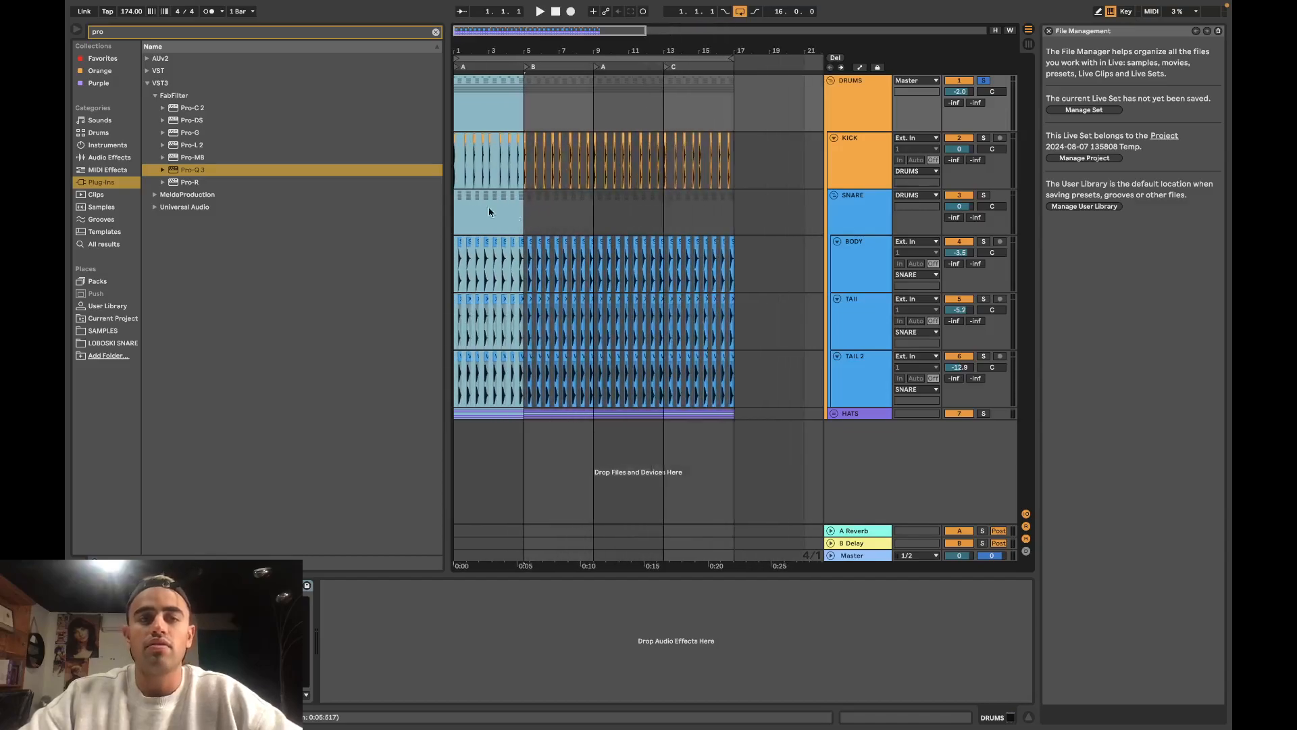
click(533, 221)
drag(534, 221, 559, 215)
click(633, 206)
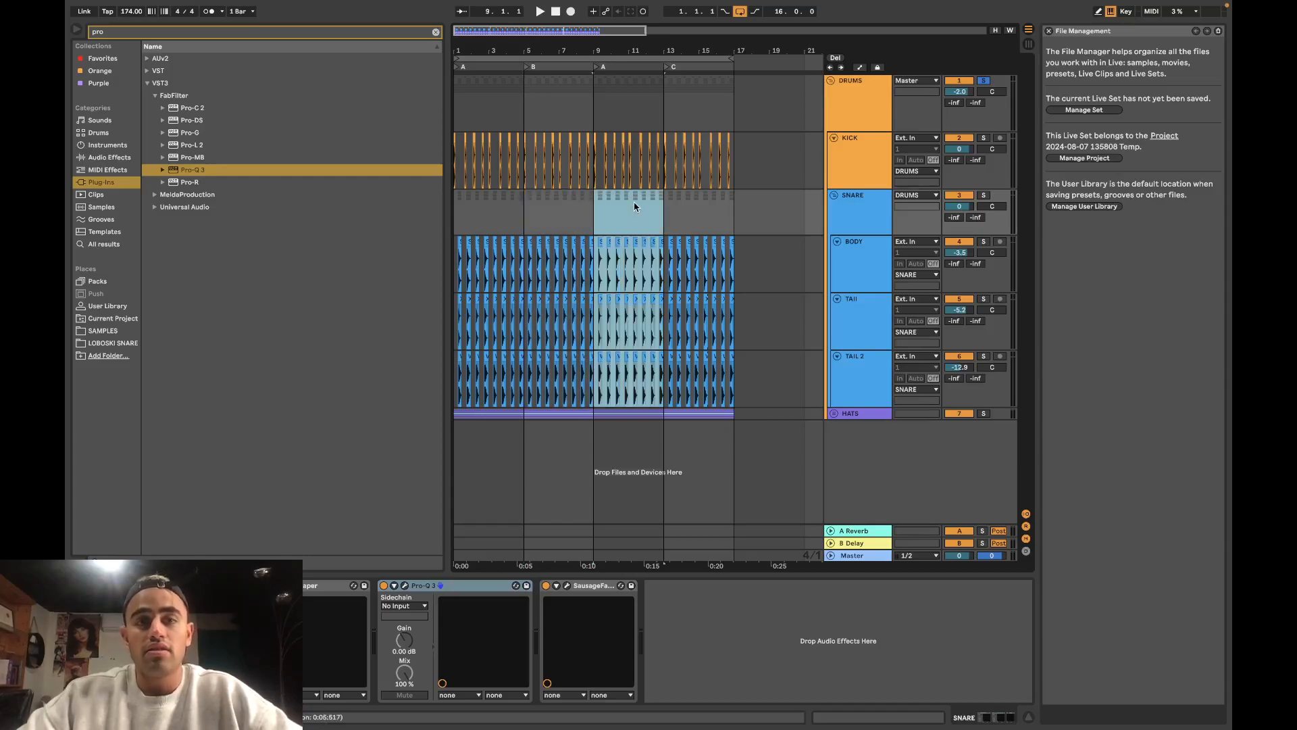
click(458, 110)
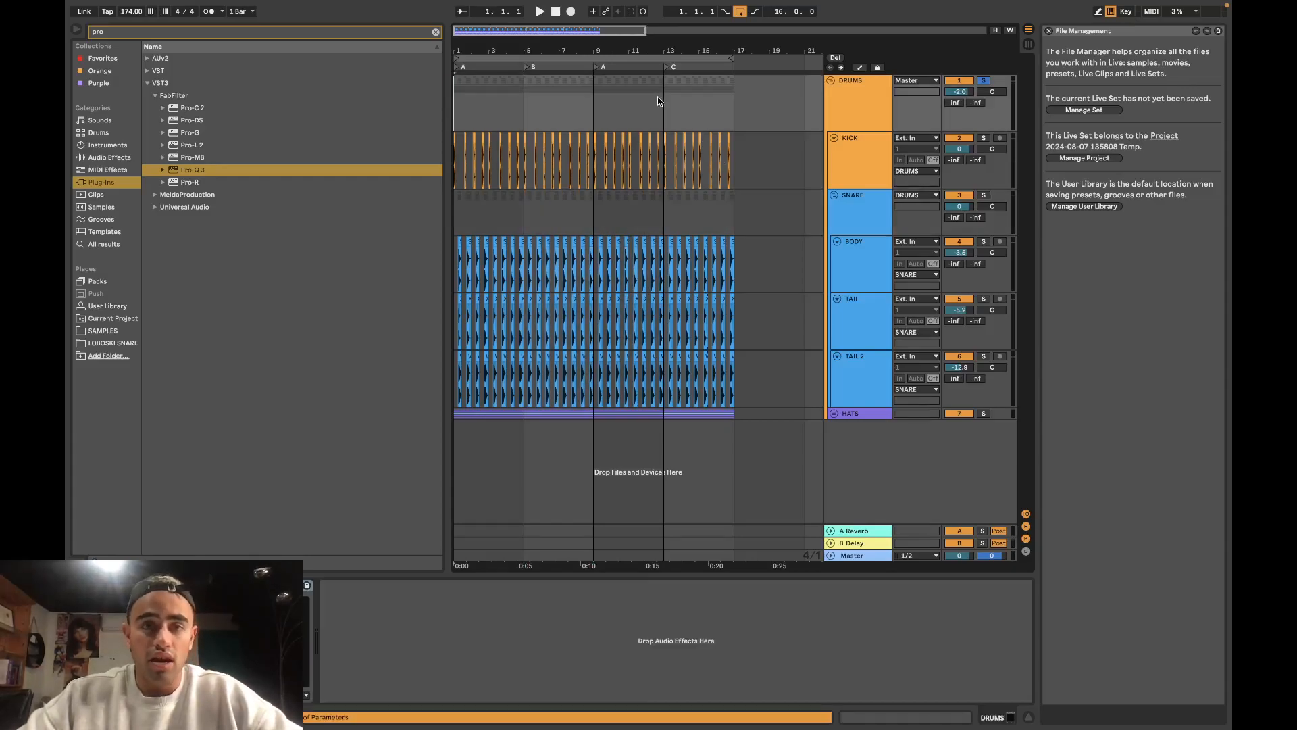
drag(658, 101, 733, 106)
click(466, 218)
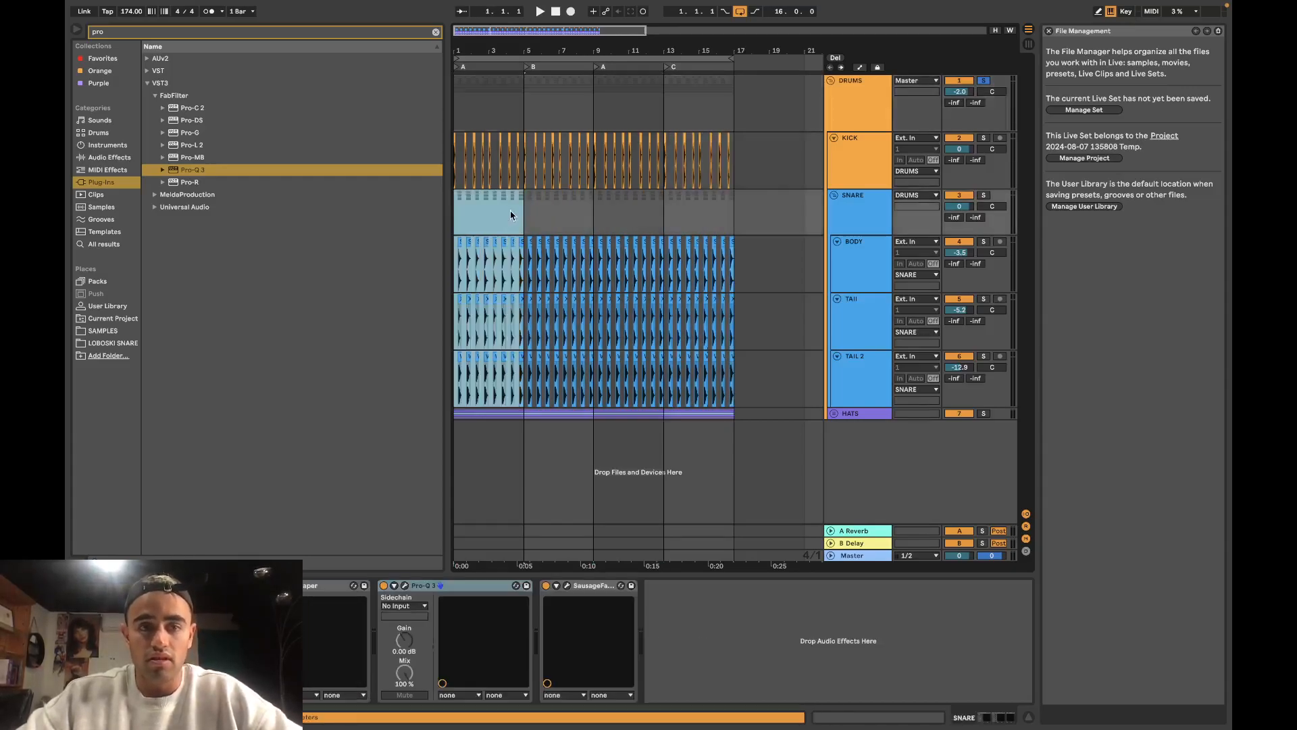
Step: Collapse the SNARE group and insert a new audio track below the HATS group
click(839, 197)
click(832, 195)
right_click(857, 208)
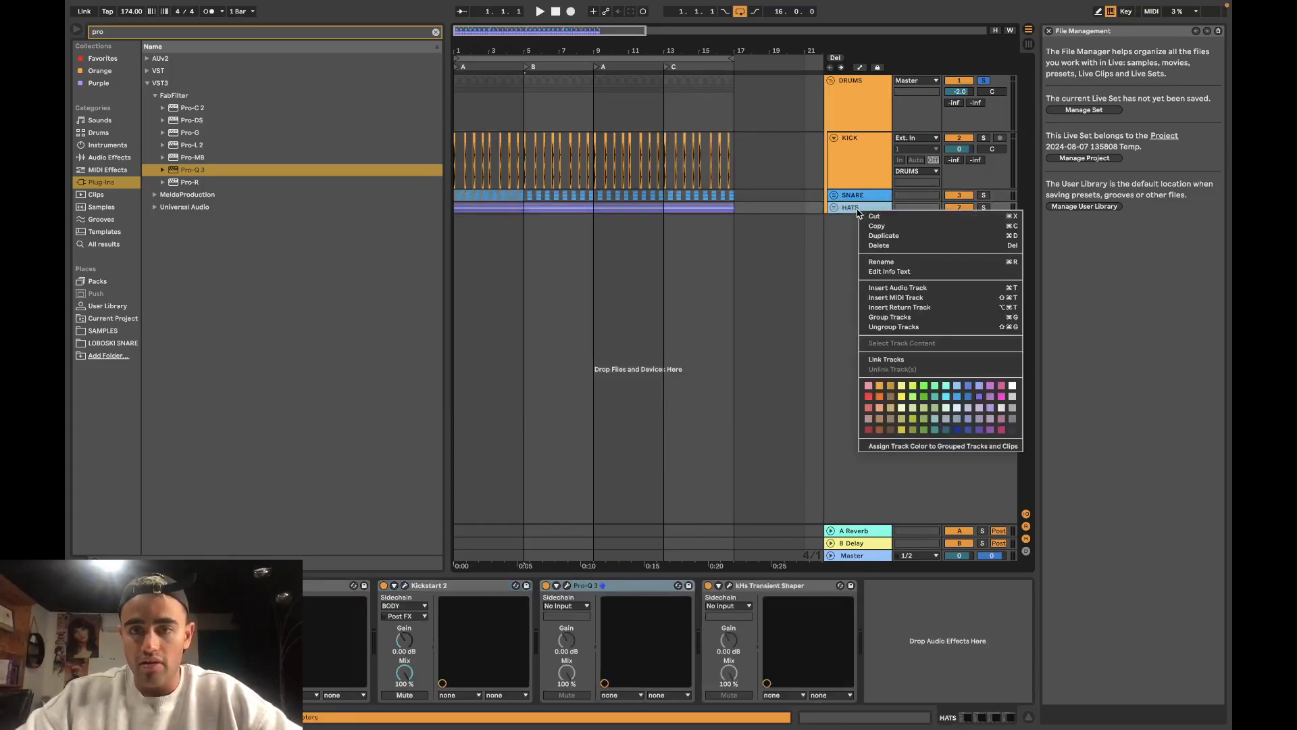
click(893, 289)
click(871, 250)
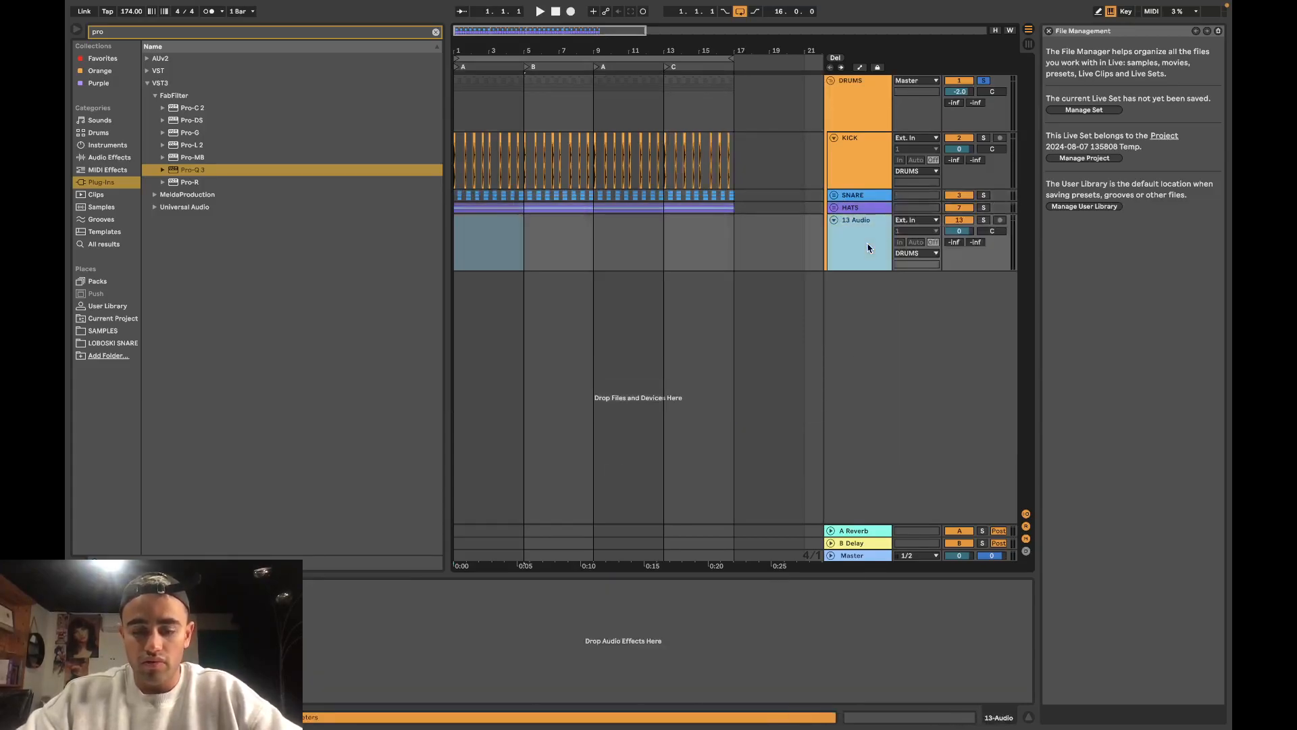
Step: Group the new audio track inside DRUMS and name the group FILLS
key(super+g)
right_click(876, 251)
click(899, 292)
text(FILLS)
key(Return)
Step: Colour the FILLS group yellow and assign that colour to its grouped tracks and clips
right_click(875, 248)
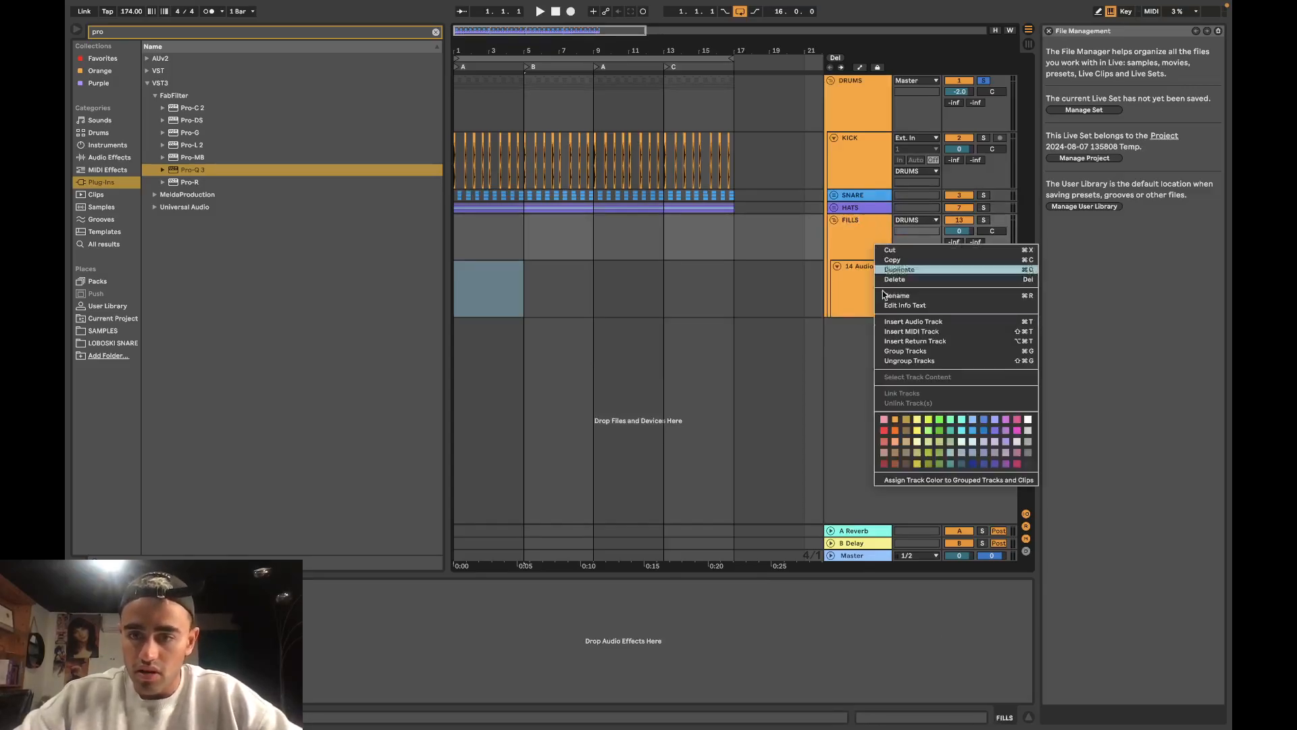
click(918, 420)
right_click(871, 236)
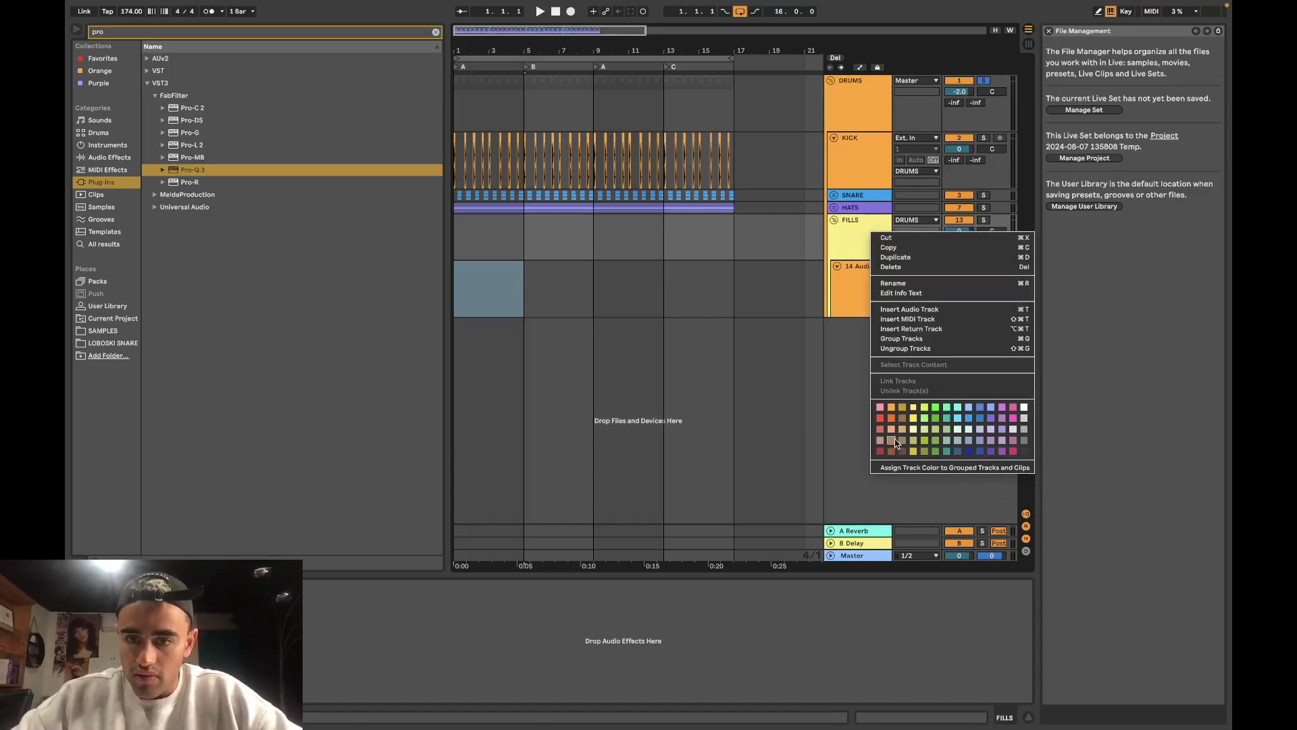
click(895, 468)
click(857, 297)
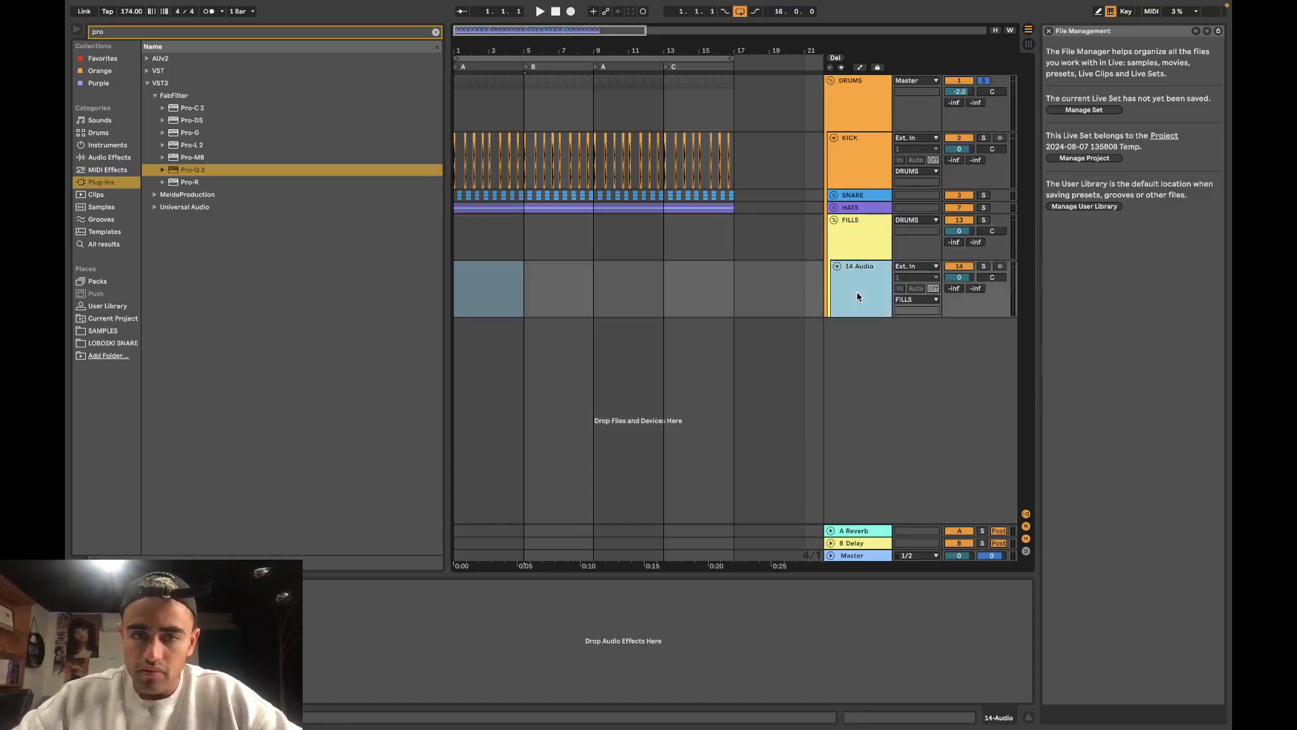
Step: Replace the browser's plug-in search with "snare" and show matches from all categories
click(436, 32)
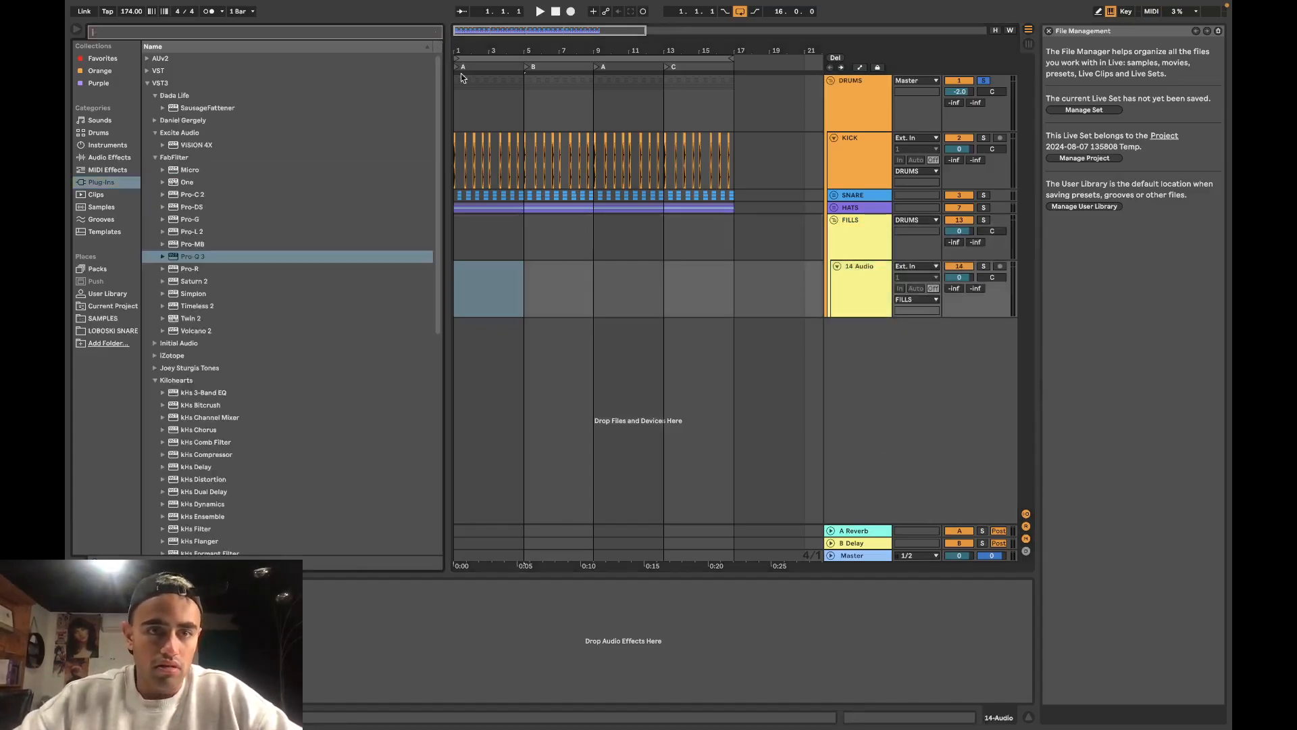
click(466, 254)
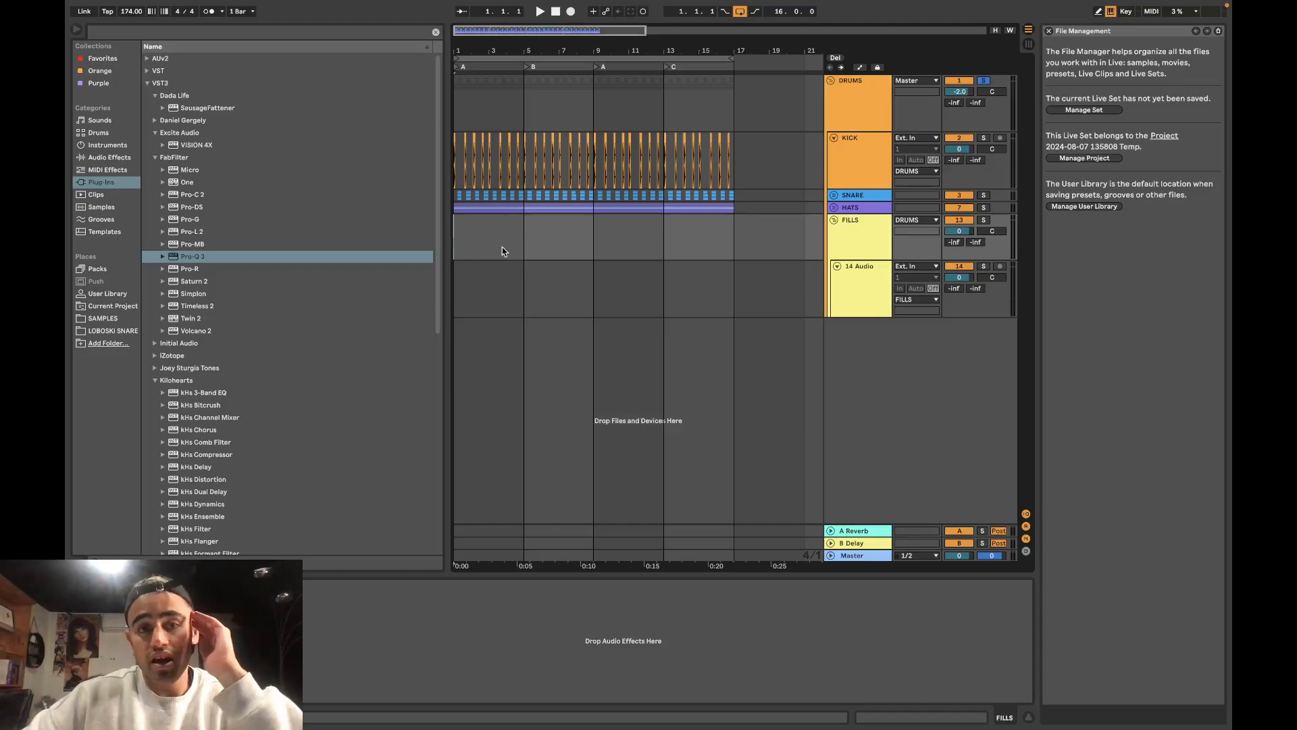
click(232, 34)
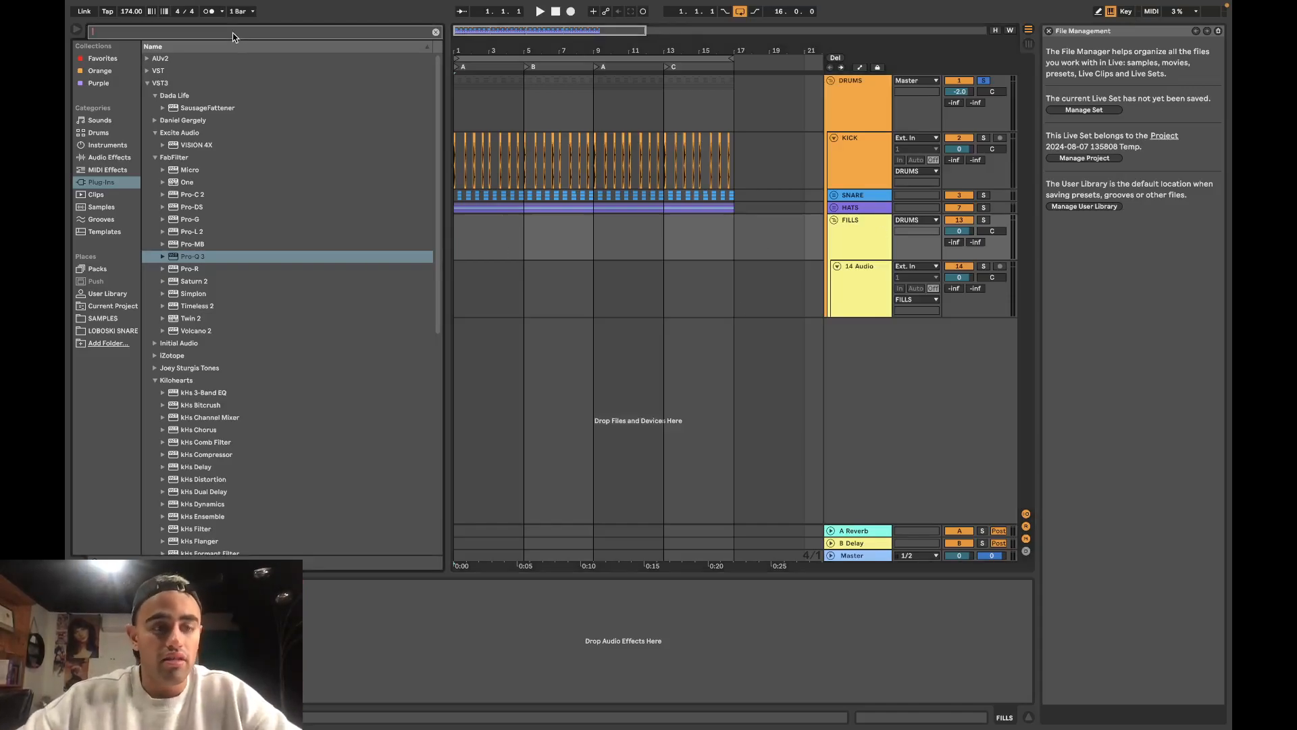
text(snare)
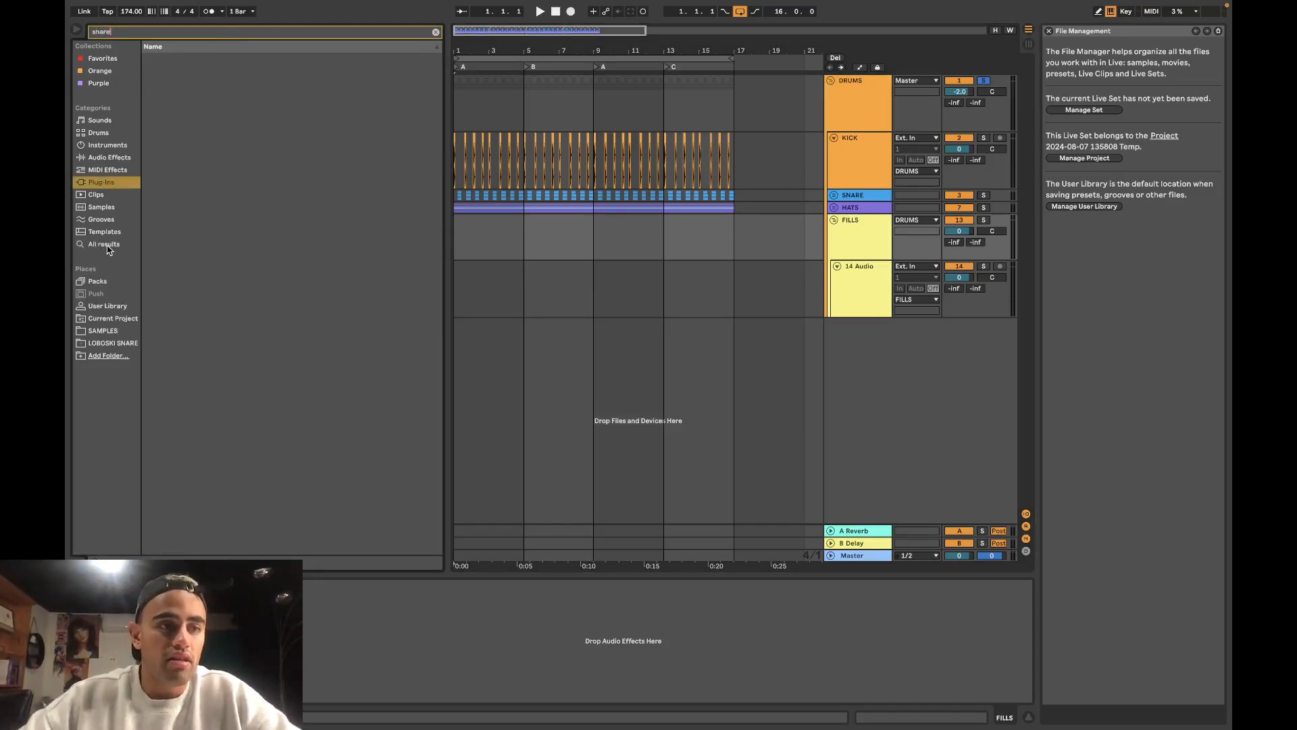
click(107, 248)
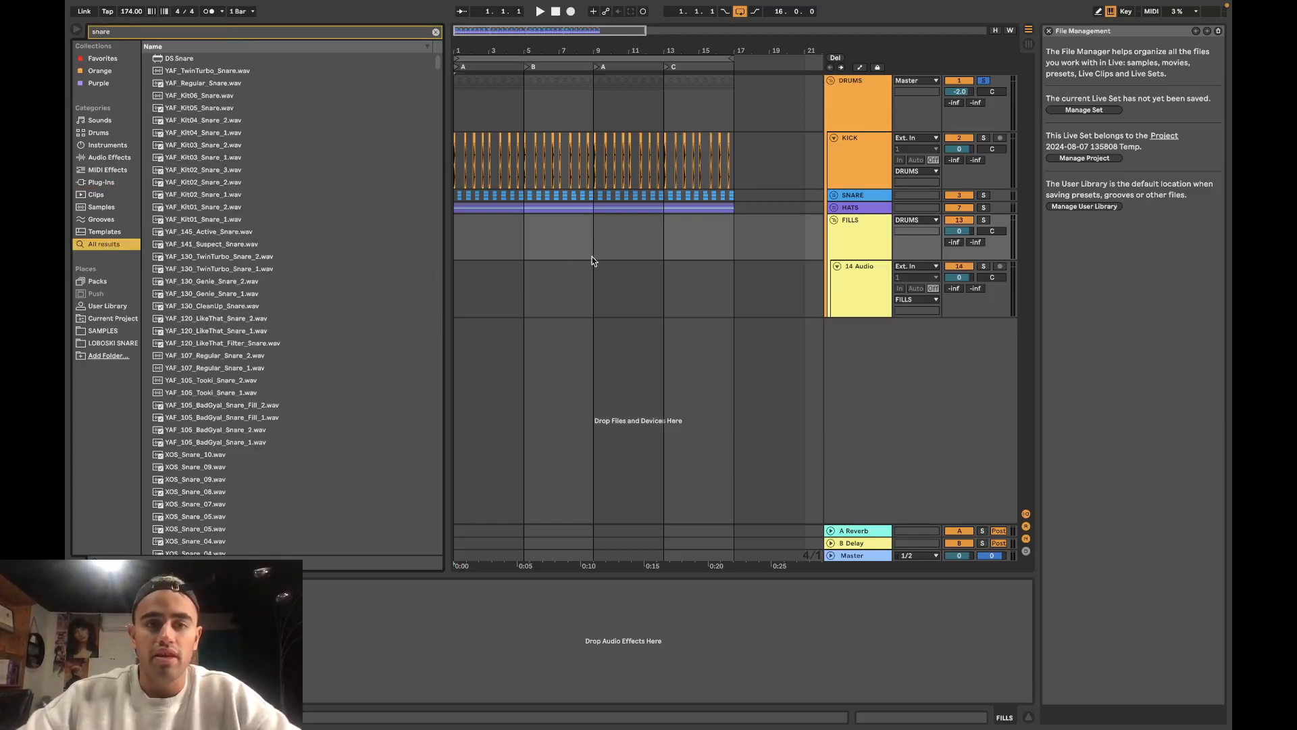
Step: Set the arrangement's fixed grid to 1/16 and play back the drums leading into section B
key(space)
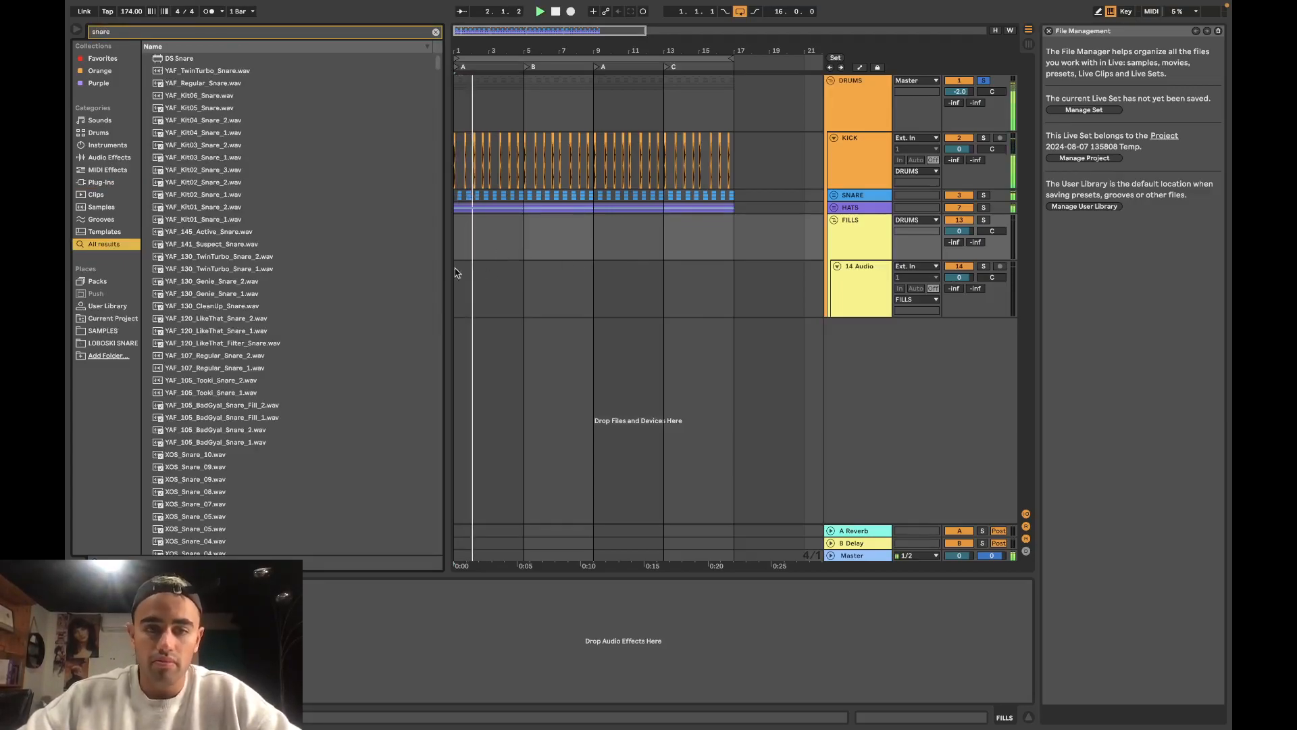
scroll(530, 286, up, 5)
right_click(566, 282)
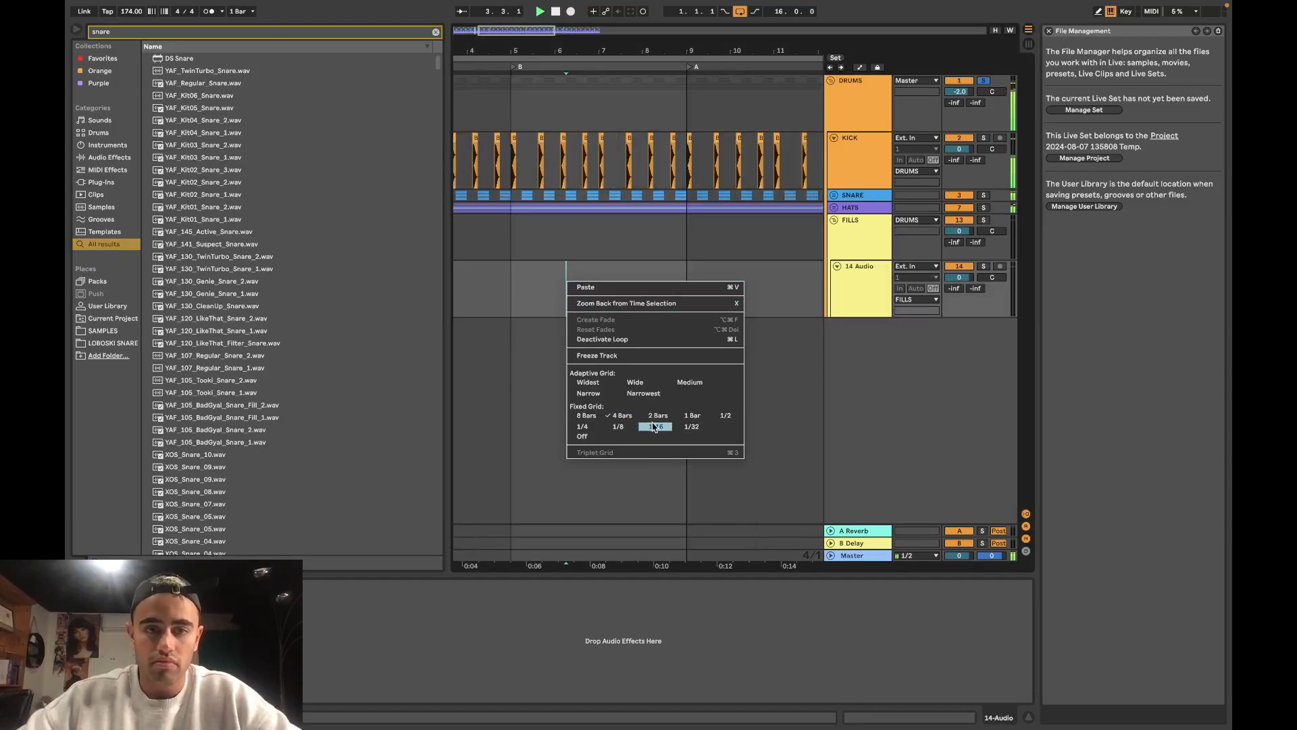
click(654, 427)
scroll(489, 292, up, 3)
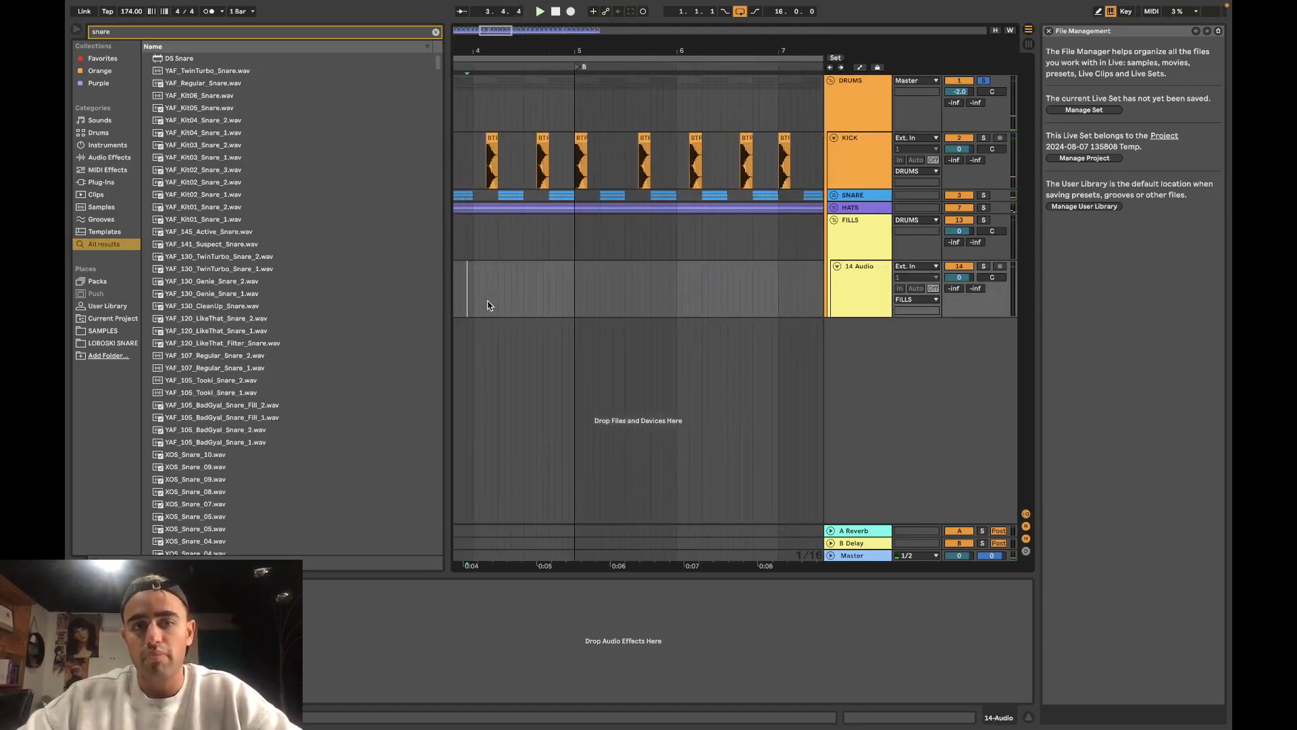
key(space)
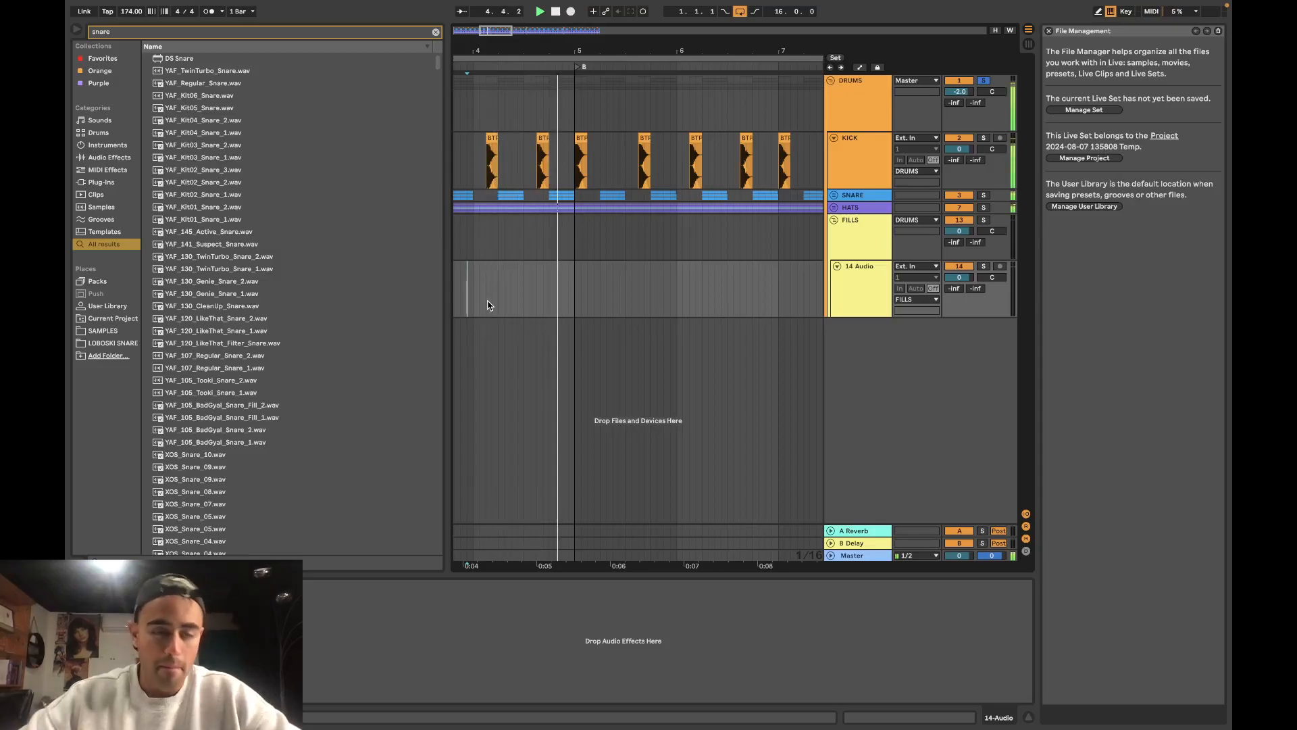
key(space)
Step: Audition several snare samples from the browser's results for use in a fill
click(209, 392)
click(206, 431)
click(205, 529)
scroll(205, 529, down, 3)
click(215, 492)
scroll(214, 494, down, 3)
click(214, 493)
scroll(215, 494, down, 9)
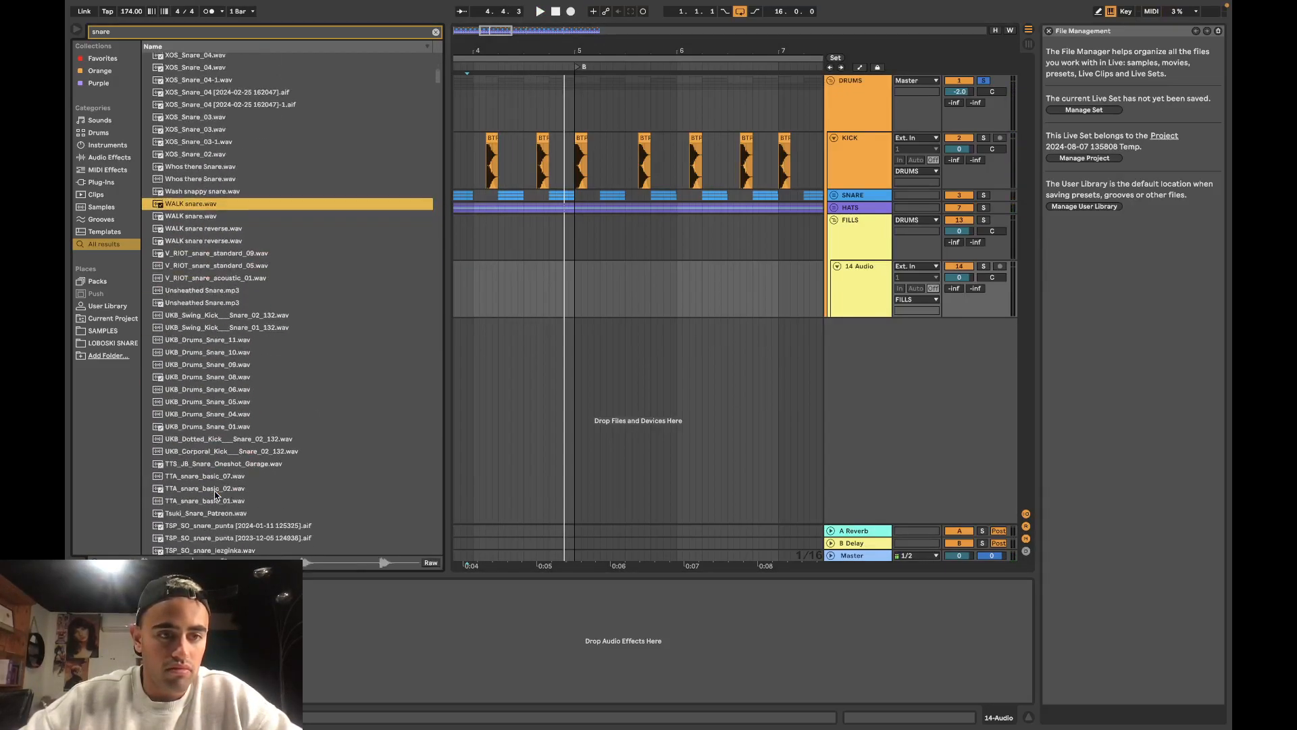
Step: Search the browser for "break" and preview the SURG Minimaltechno, Cheeky and 2079 Amens drum loops
click(435, 32)
text(break)
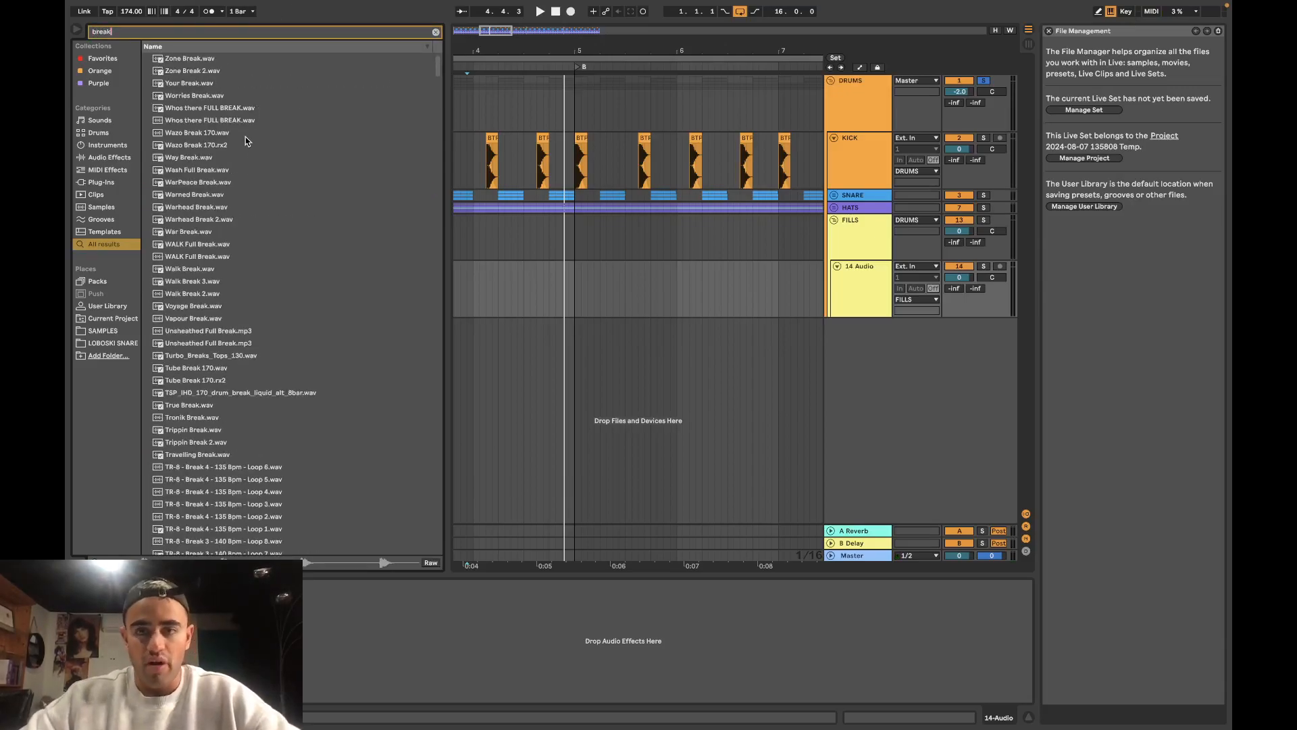
scroll(200, 421, down, 3)
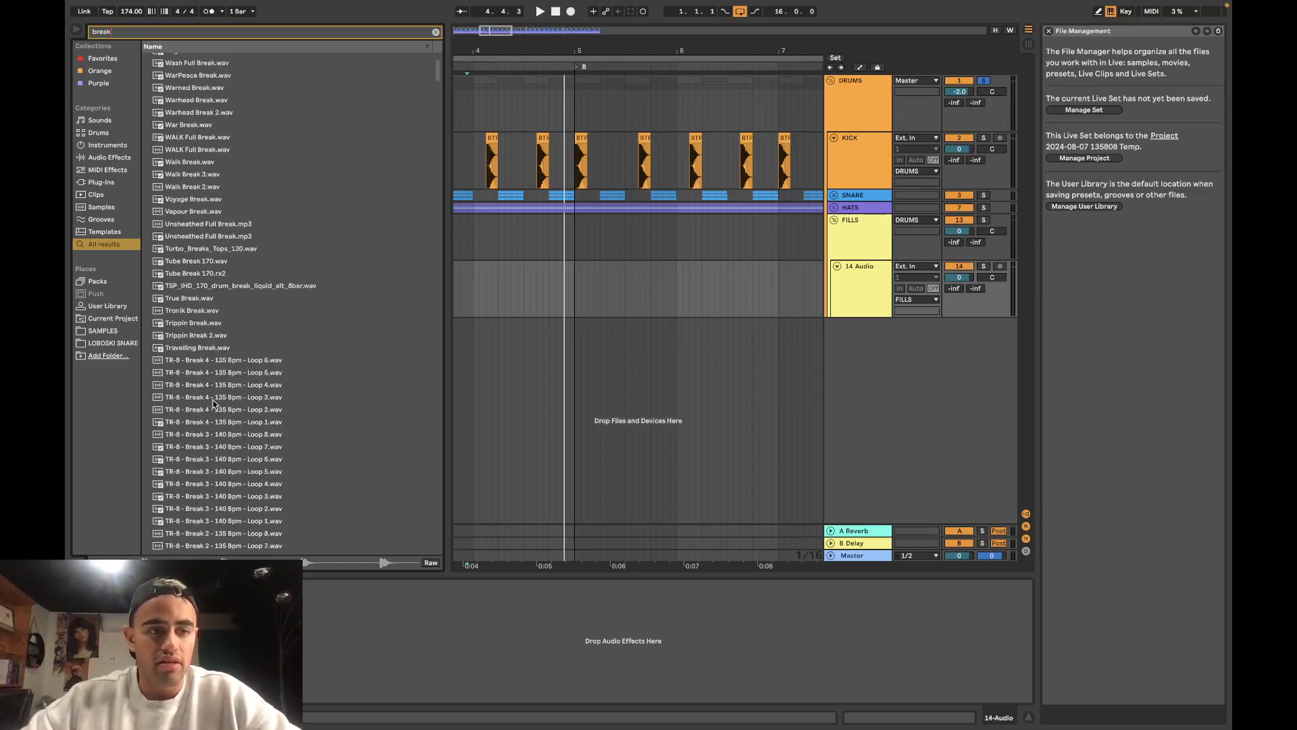
scroll(221, 389, down, 15)
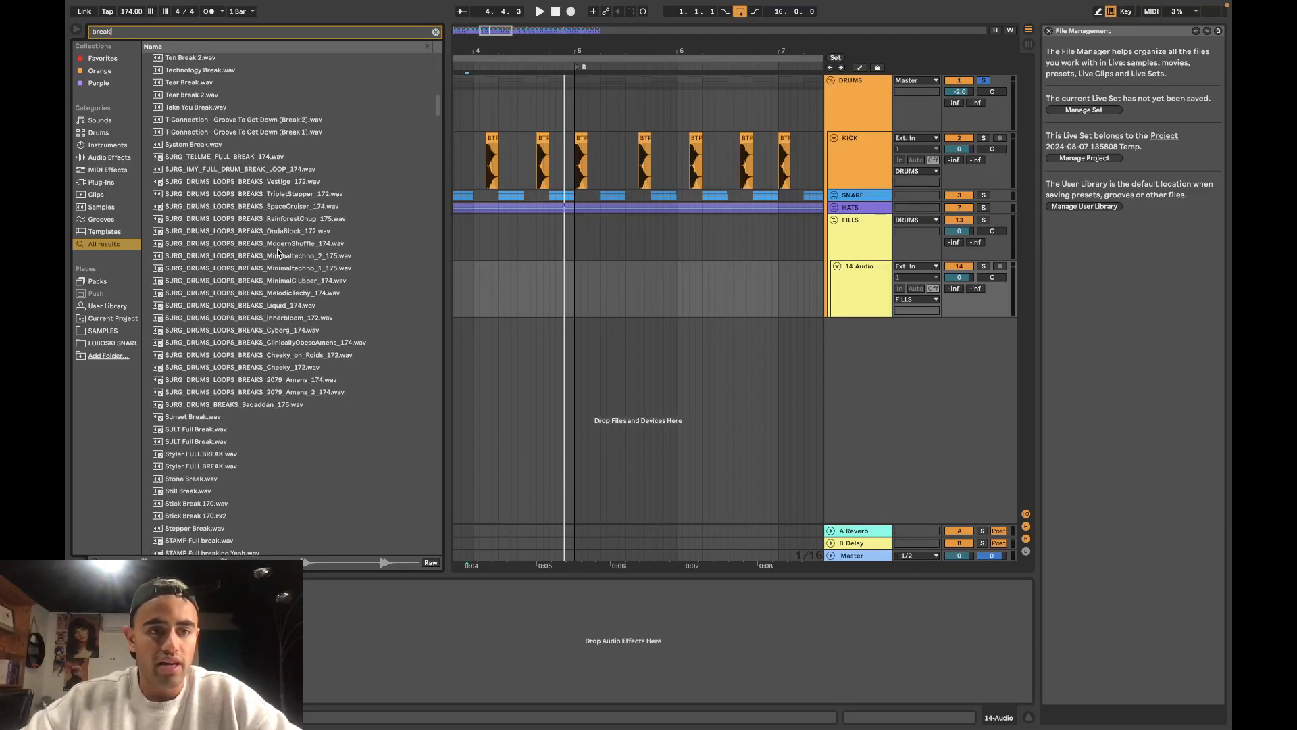
click(274, 269)
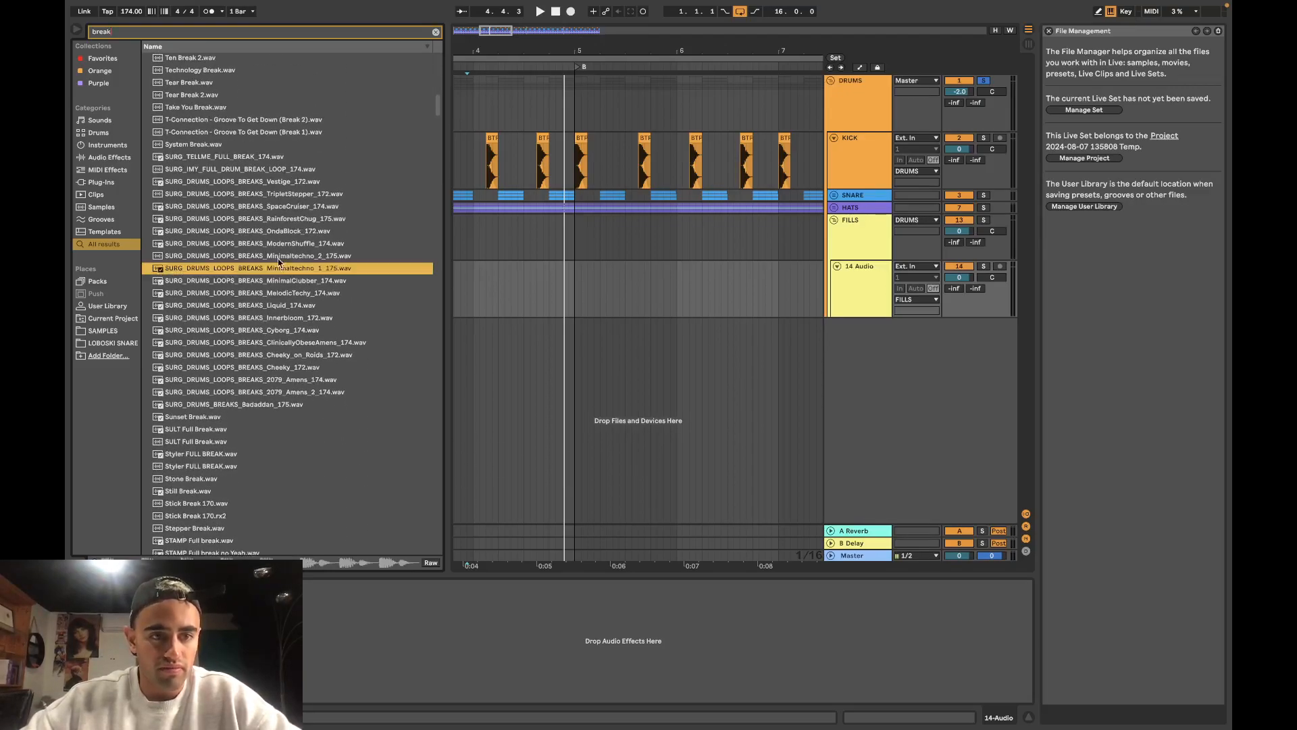
click(283, 256)
click(272, 356)
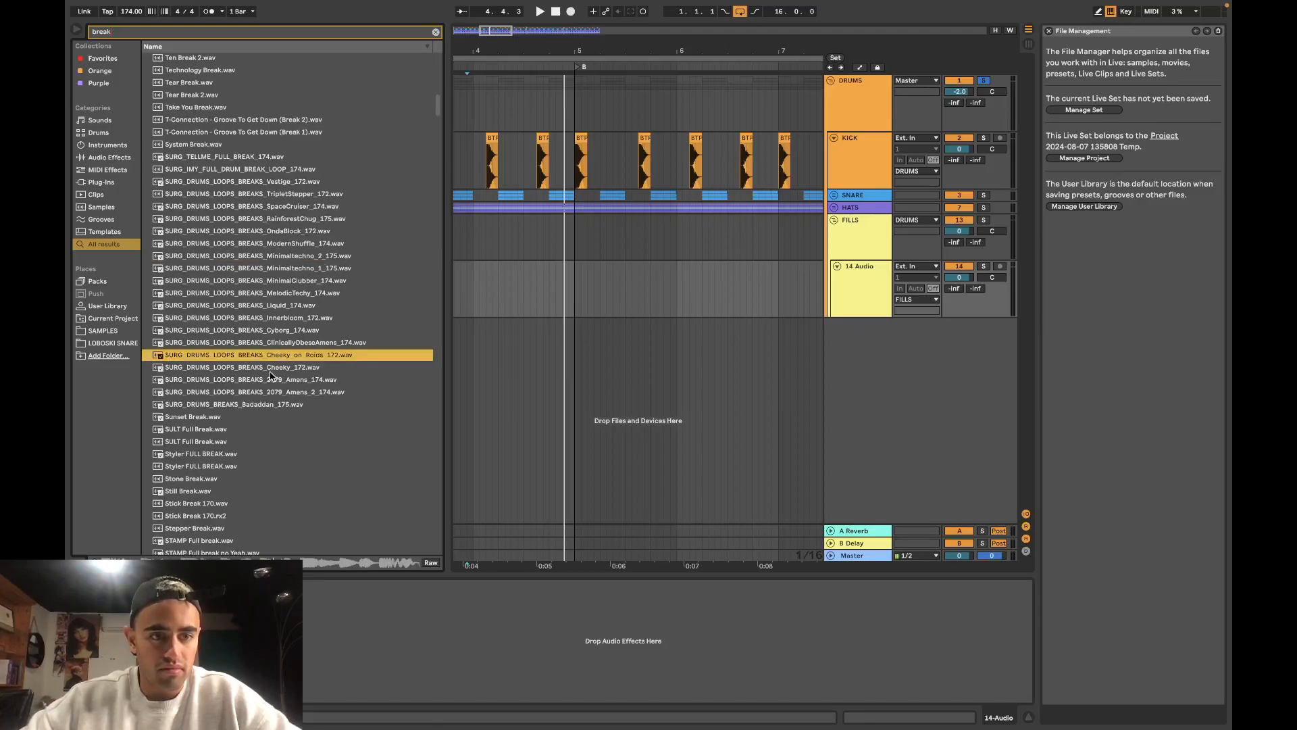
click(274, 369)
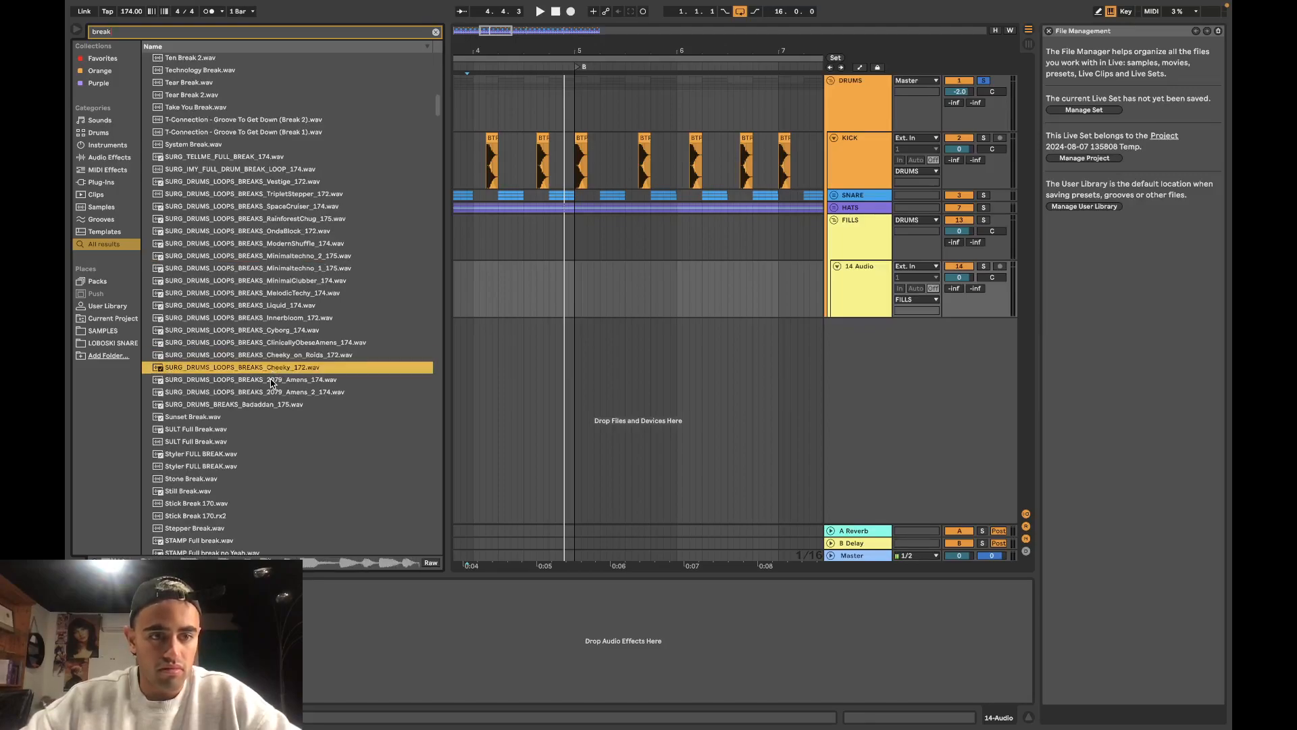
click(272, 380)
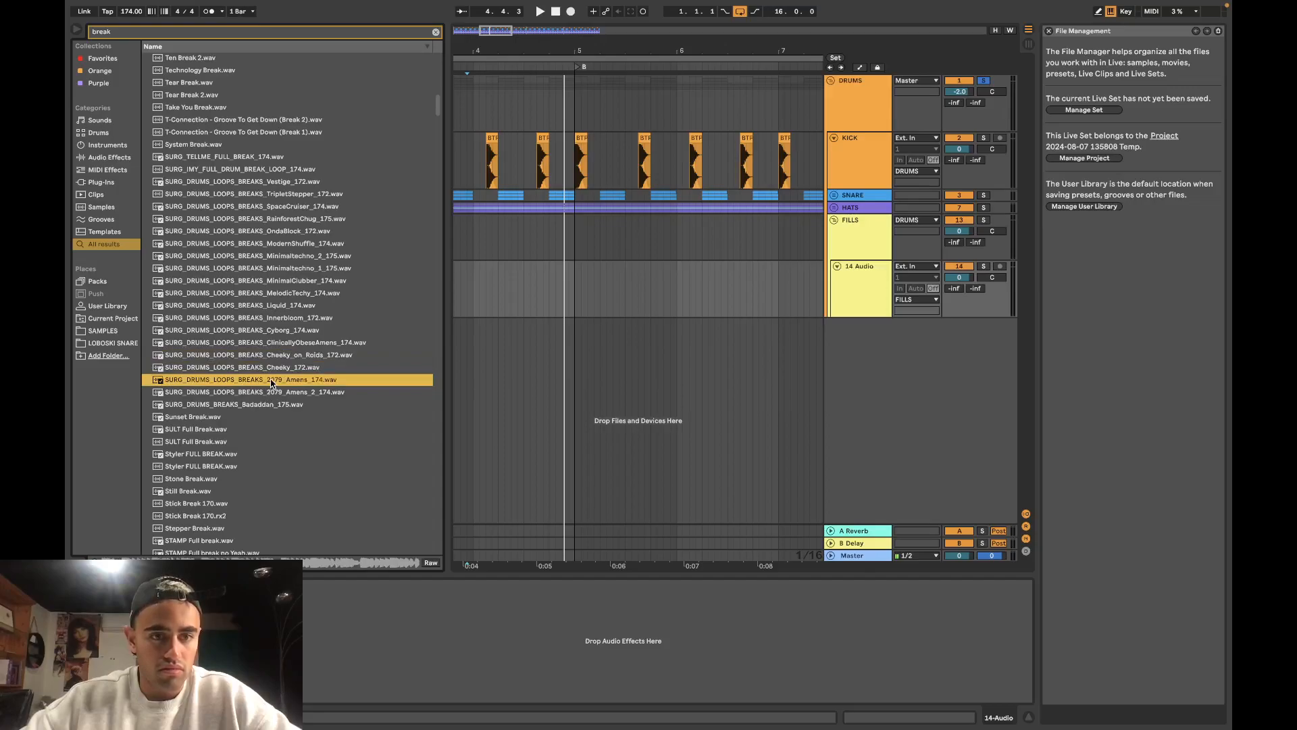
Step: Place SURG_DRUMS_LOOPS_BREAKS_2079_Amens_174.wav at bar 4 on the FILLS audio track and select its first beat
mouse_move(271, 390)
mouse_down()
mouse_move(478, 294)
mouse_move(461, 292)
mouse_move(555, 272)
mouse_up()
scroll(478, 295, up, 3)
click(497, 292)
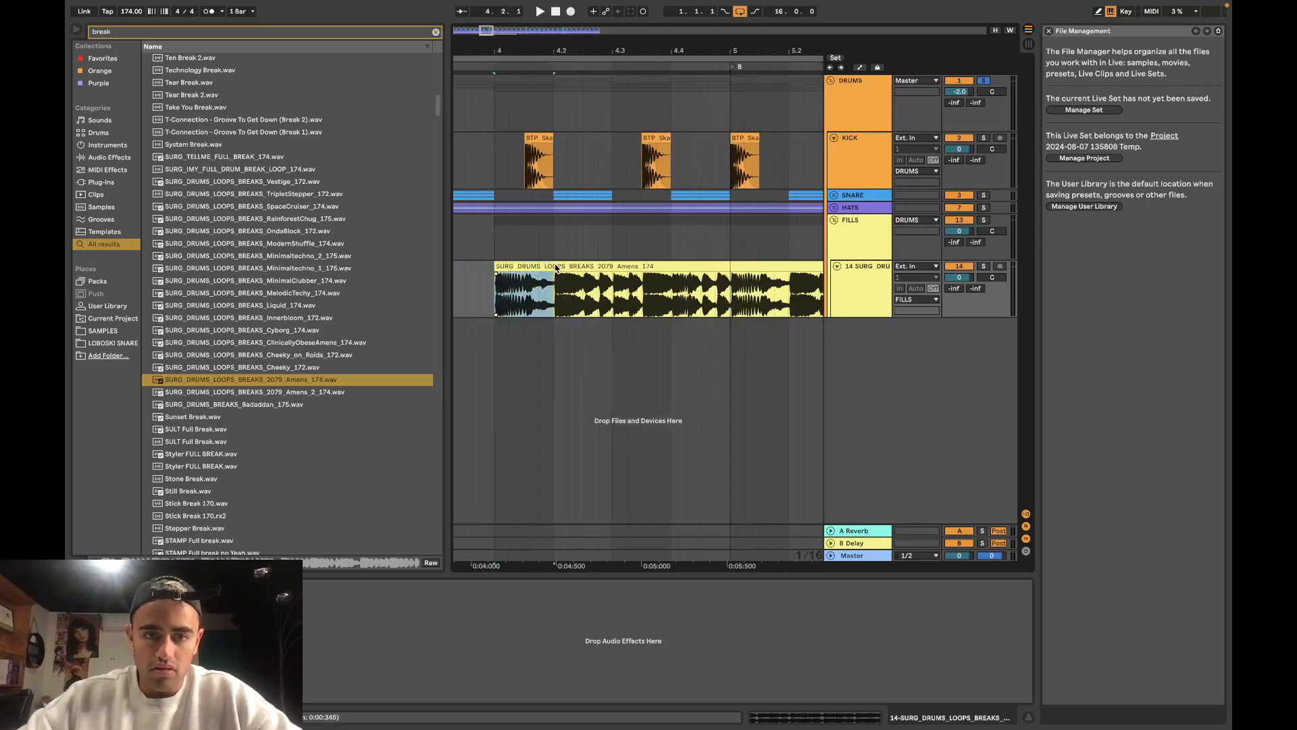
Step: Remove the Amens break audio from bar 4 up to 4.2.4, playing it back to find the wanted hit
key(Delete)
click(580, 287)
key(space)
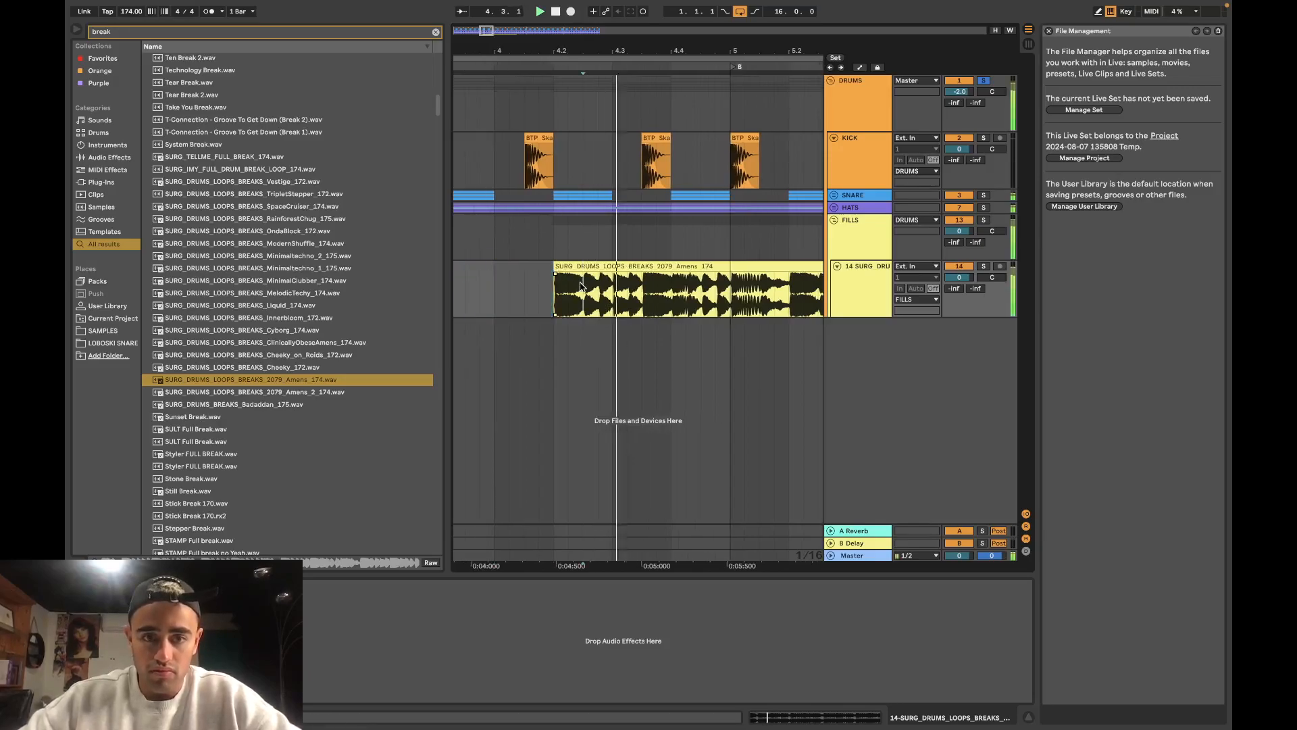
key(space)
drag(599, 286, 555, 278)
key(space)
key(Delete)
Step: Delete the break audio at 4.3.1 and from 4.3.3 to bar 5, keeping 1/16 slices at 4.2.4 and 4.3.2
click(612, 298)
key(space)
key(space)
drag(613, 299, 729, 275)
key(Delete)
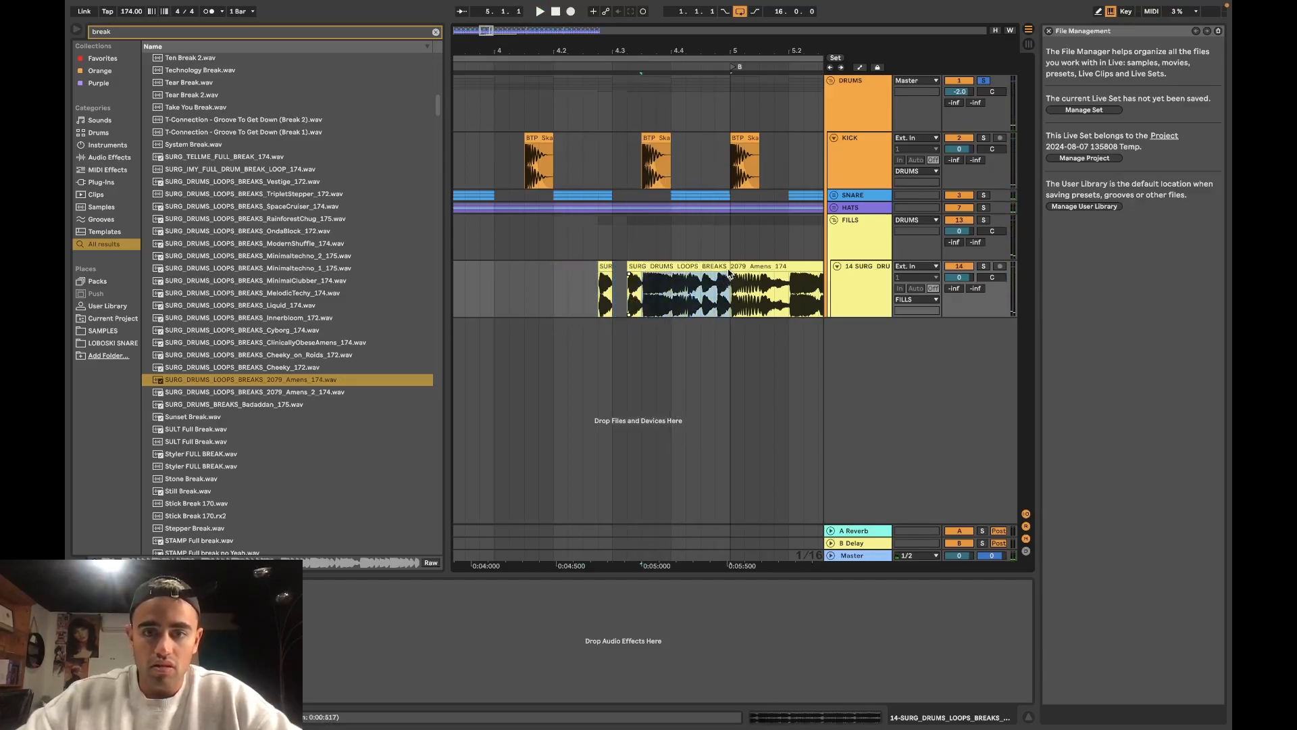
key(Delete)
Step: Set the arrangement loop over the whole of bar 4
drag(500, 278, 712, 275)
key(super+l)
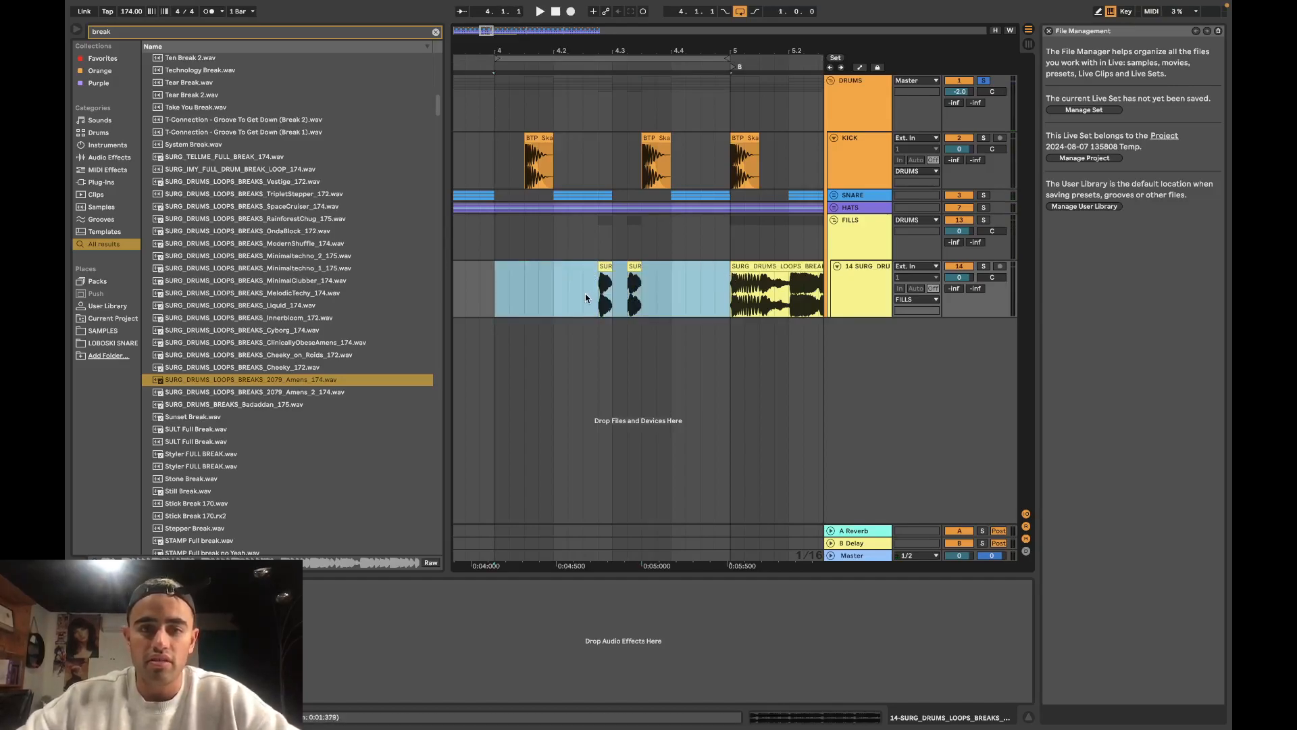
scroll(629, 277, down, 3)
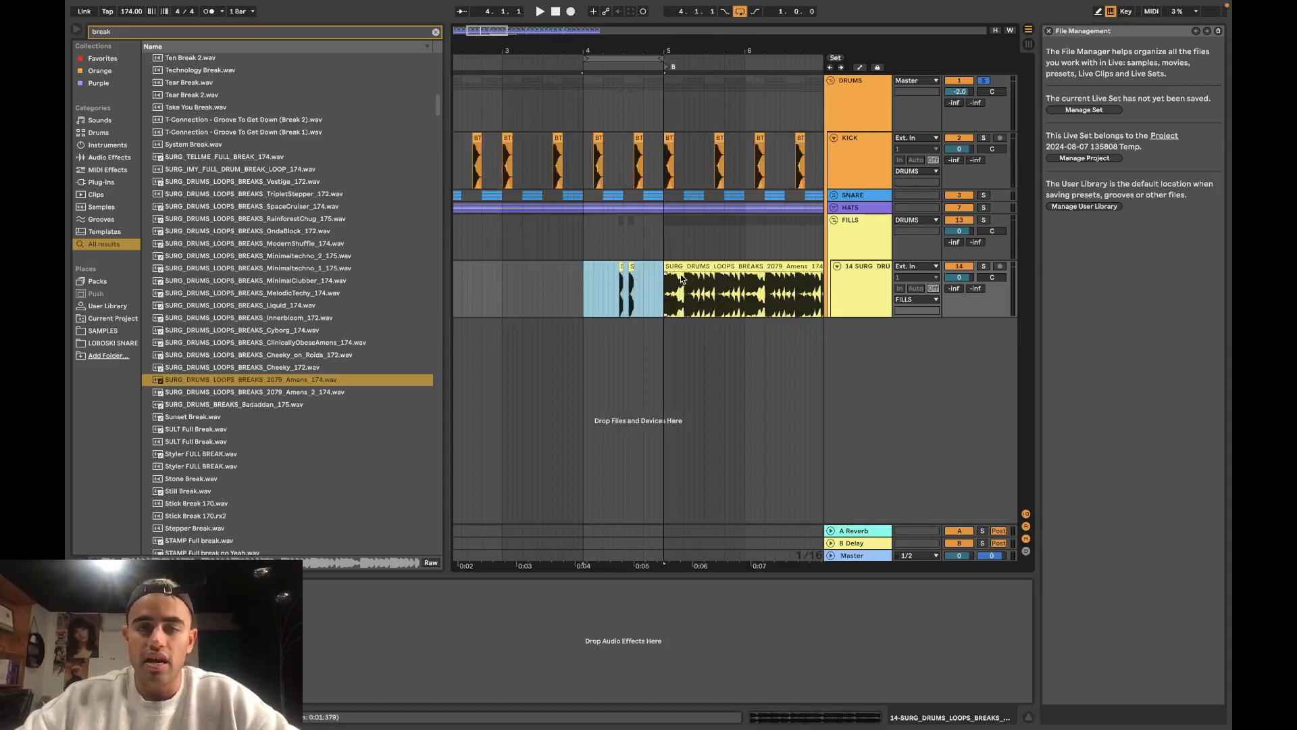
Step: Audition the remaining Amens break from bar 5 with its track soloed, and unsolo the track when done
click(685, 269)
scroll(663, 251, up, 3)
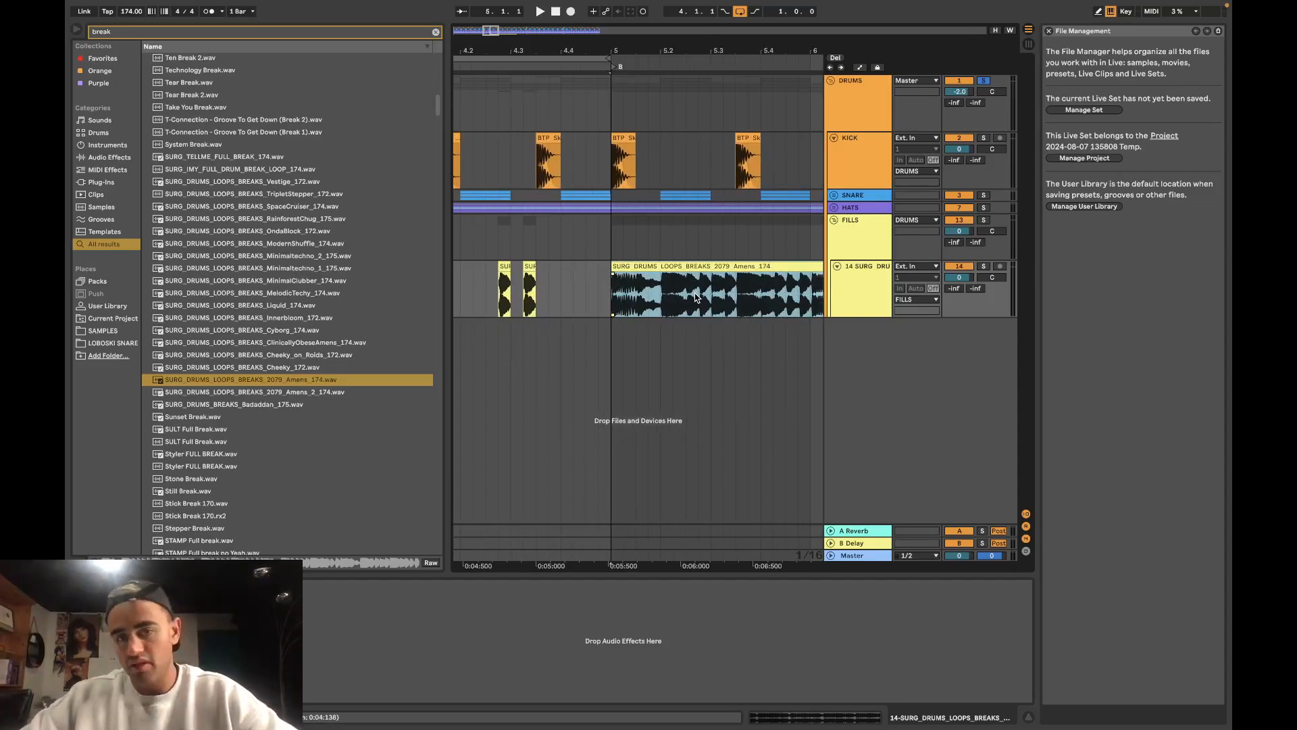
scroll(696, 298, down, 3)
click(984, 266)
key(space)
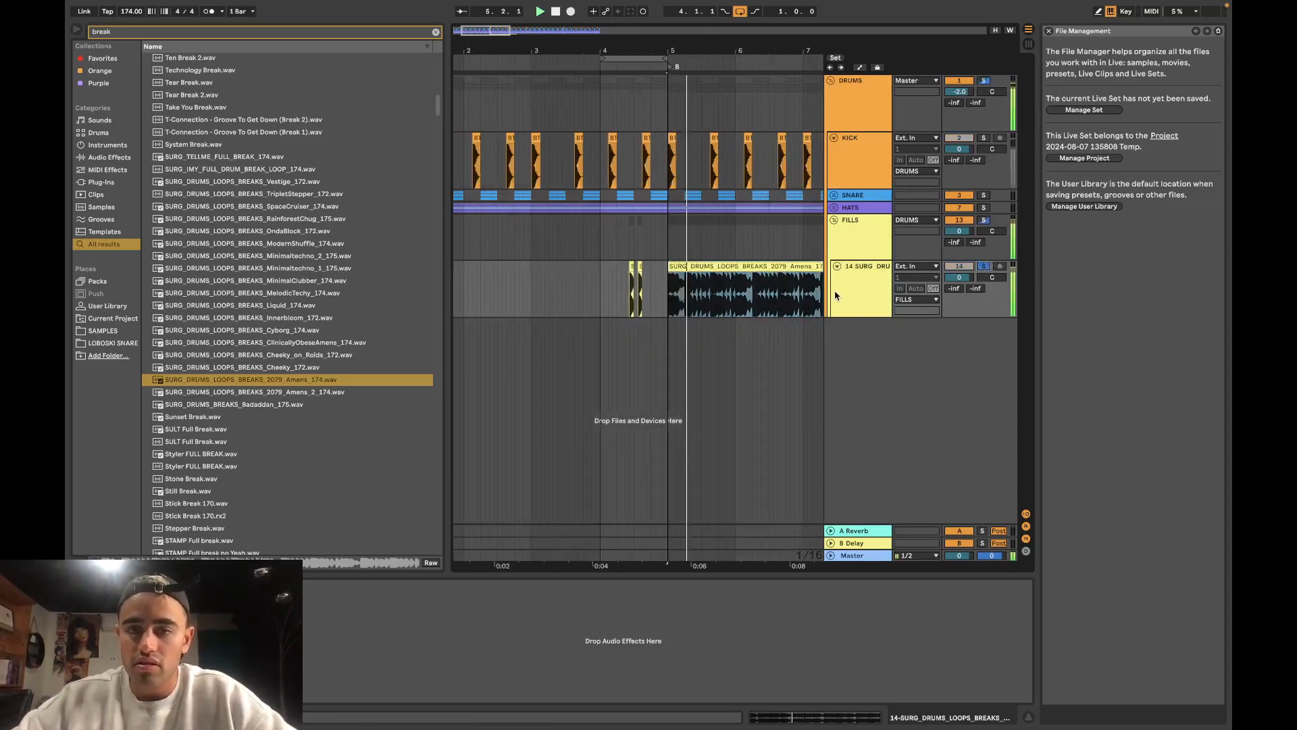
scroll(706, 297, up, 3)
key(space)
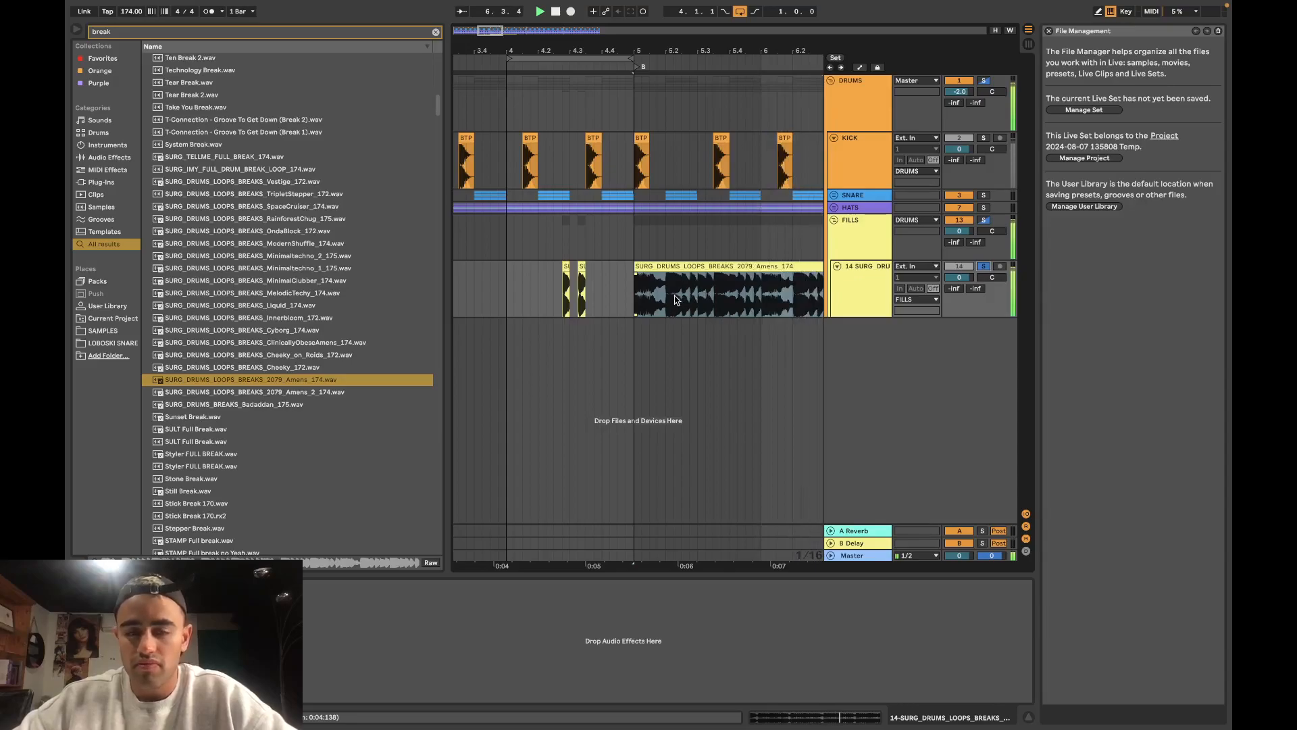
key(space)
key(space)
click(983, 266)
Step: Loop bar 4 on the fill track and play the two slices with the full drums
drag(505, 283, 630, 279)
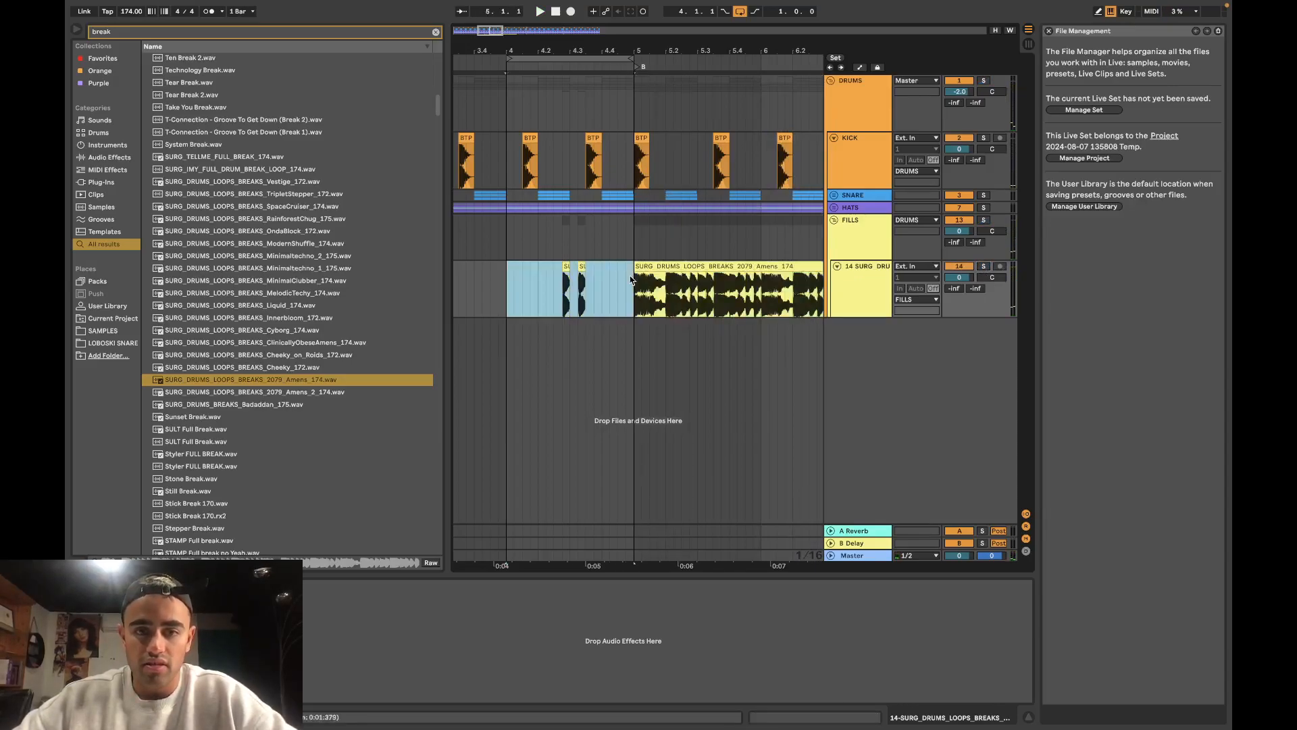
key(super+l)
key(space)
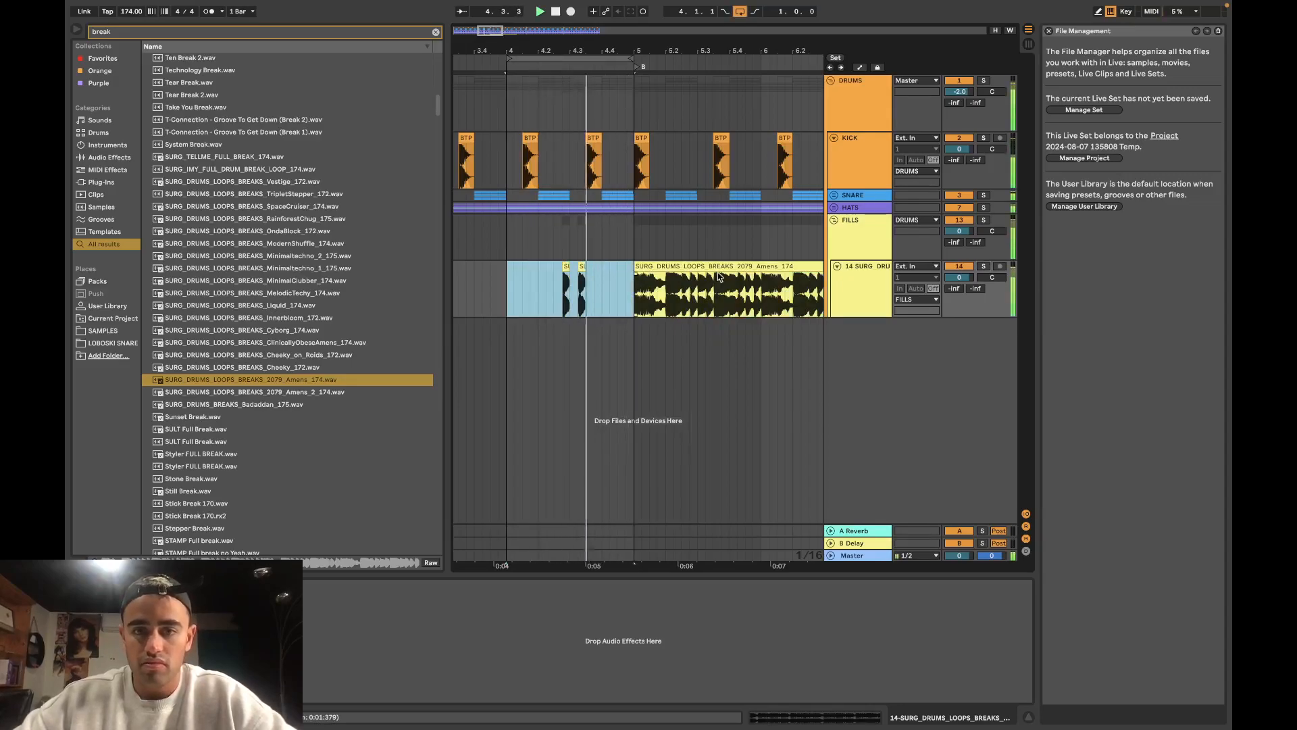
Step: Listen to the leftover Amens break from bar 5 in solo, stop playback and delete that clip
click(668, 266)
click(984, 268)
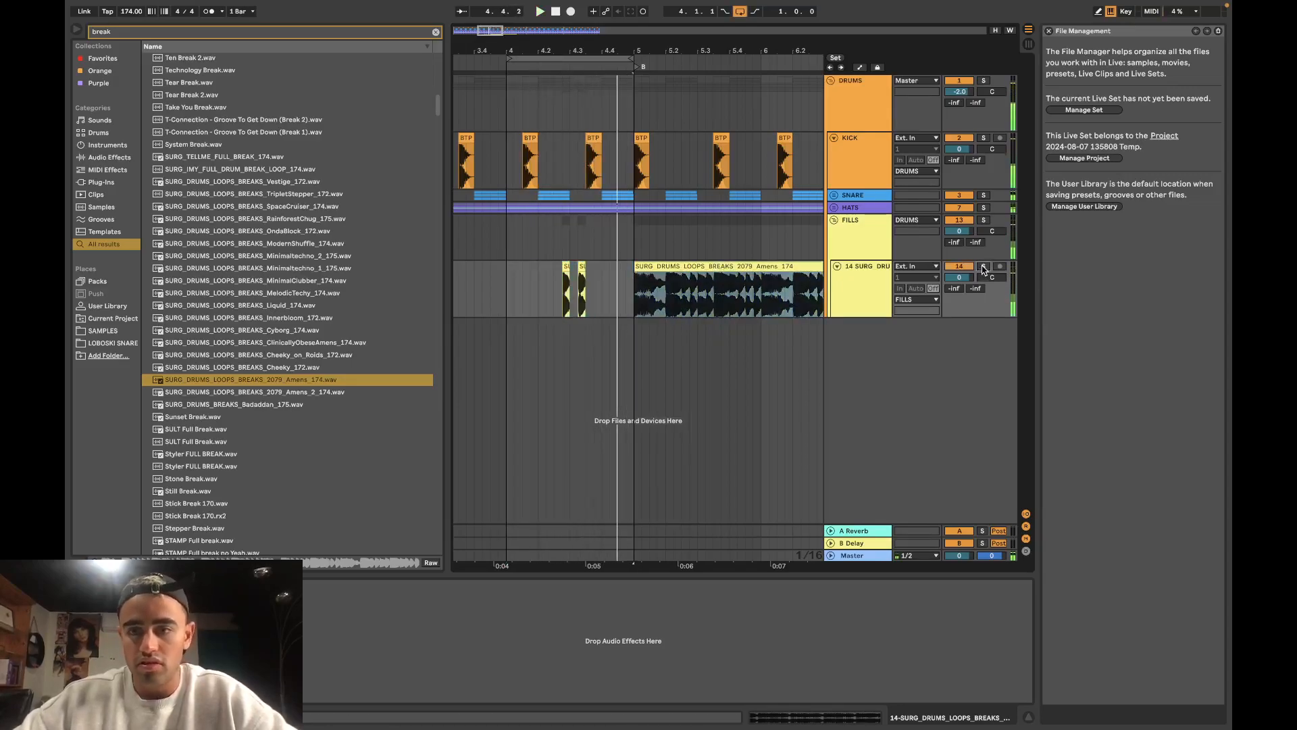
click(729, 272)
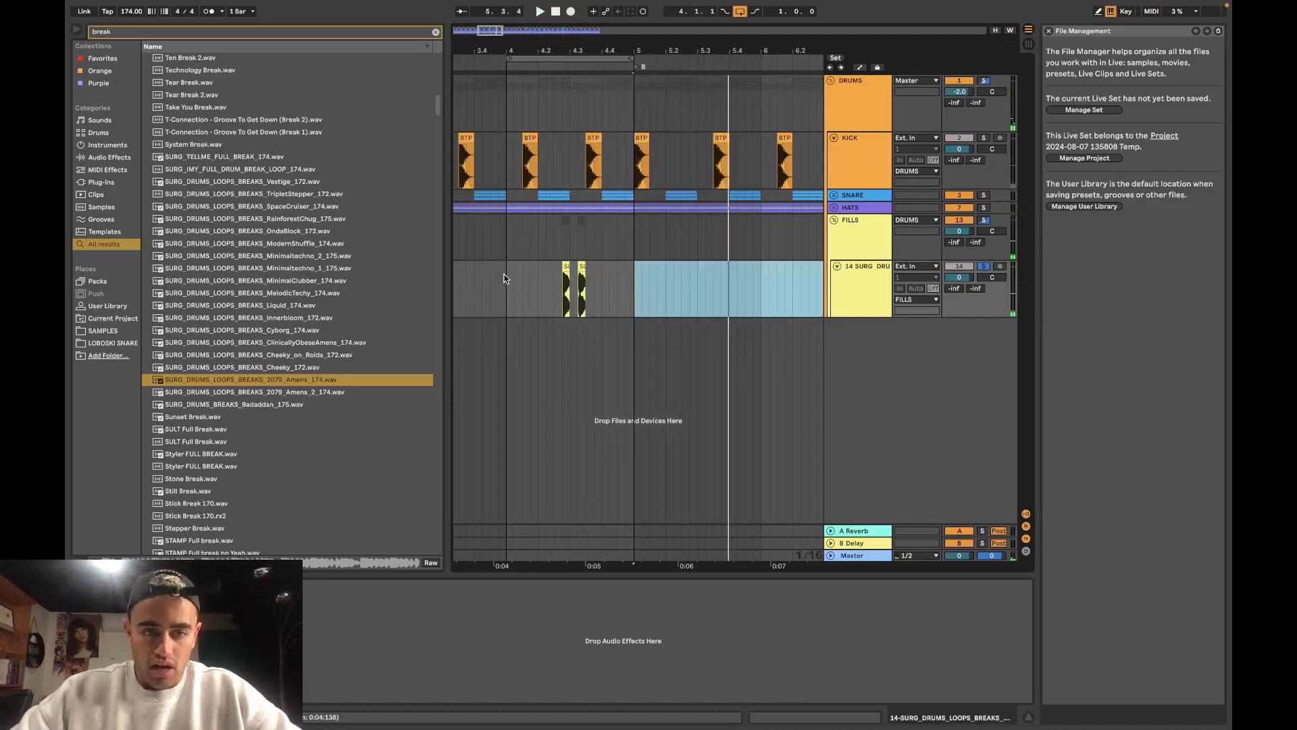
key(Delete)
key(space)
Step: Add fade-outs to the two break slices at 4.2.4 and 4.3.2
scroll(604, 280, up, 5)
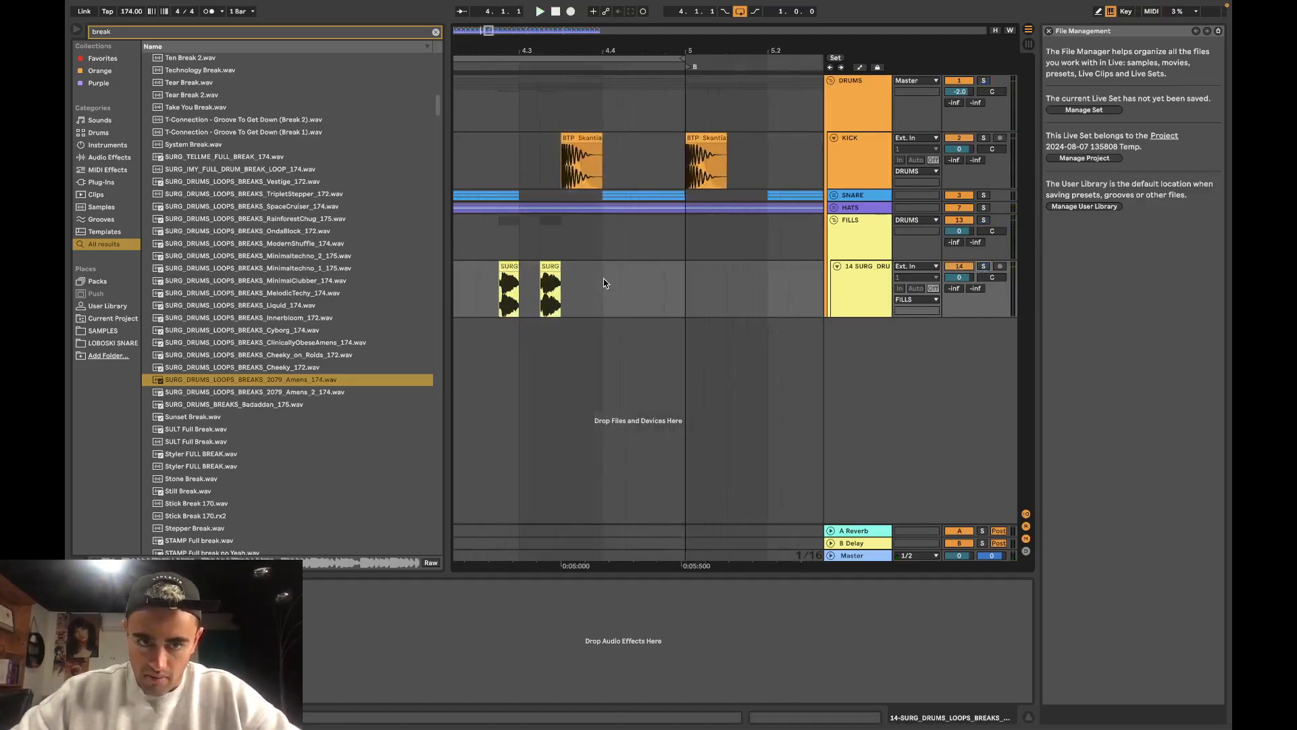
double_click(499, 290)
mouse_move(437, 367)
mouse_down()
mouse_move(549, 366)
mouse_move(519, 367)
mouse_up()
click(860, 66)
click(860, 67)
click(860, 67)
scroll(568, 240, up, 5)
scroll(568, 240, left, 3)
scroll(568, 240, down, 1)
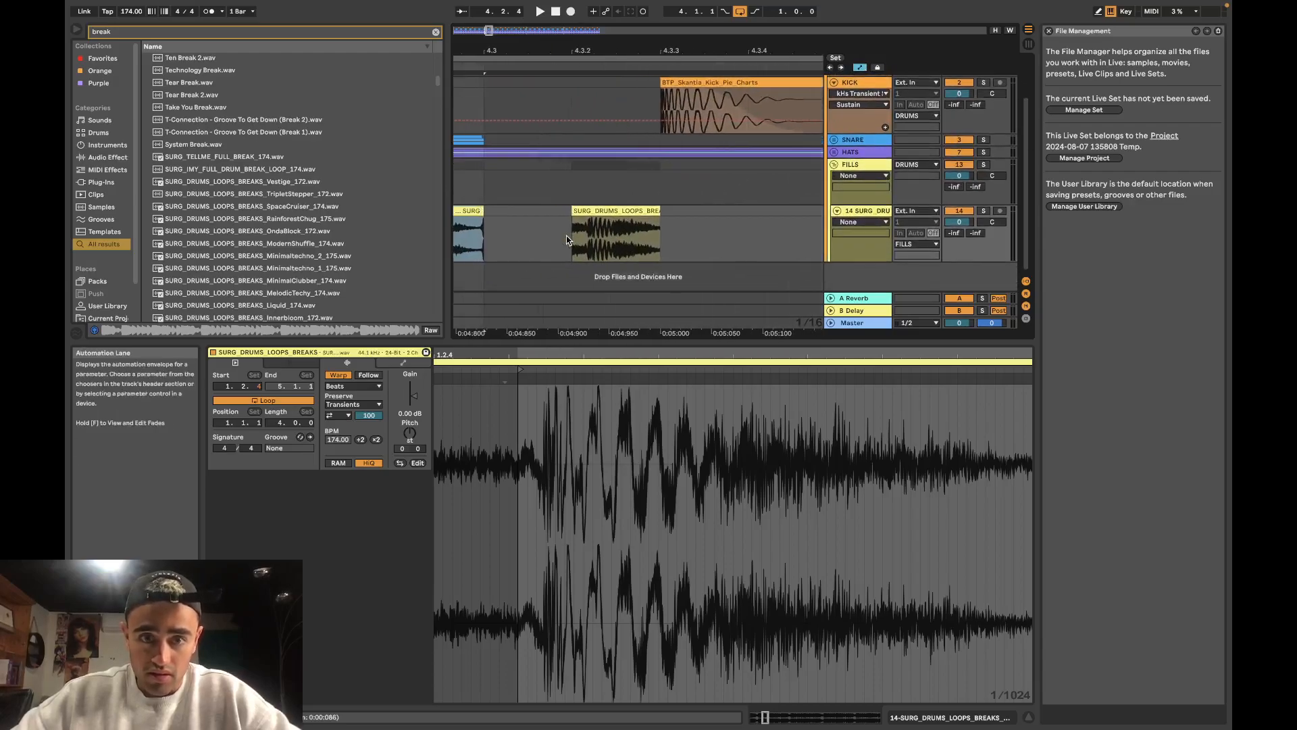
click(860, 68)
scroll(605, 204, left, 3)
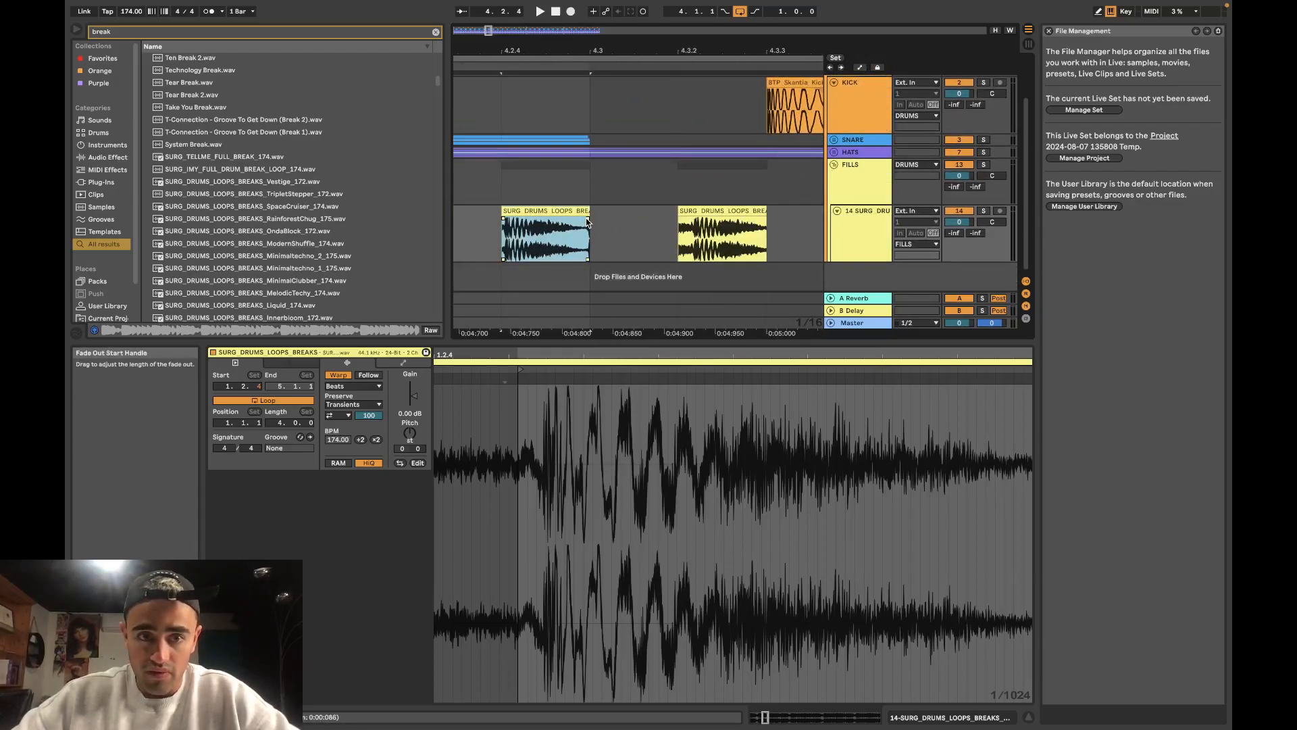
click(685, 210)
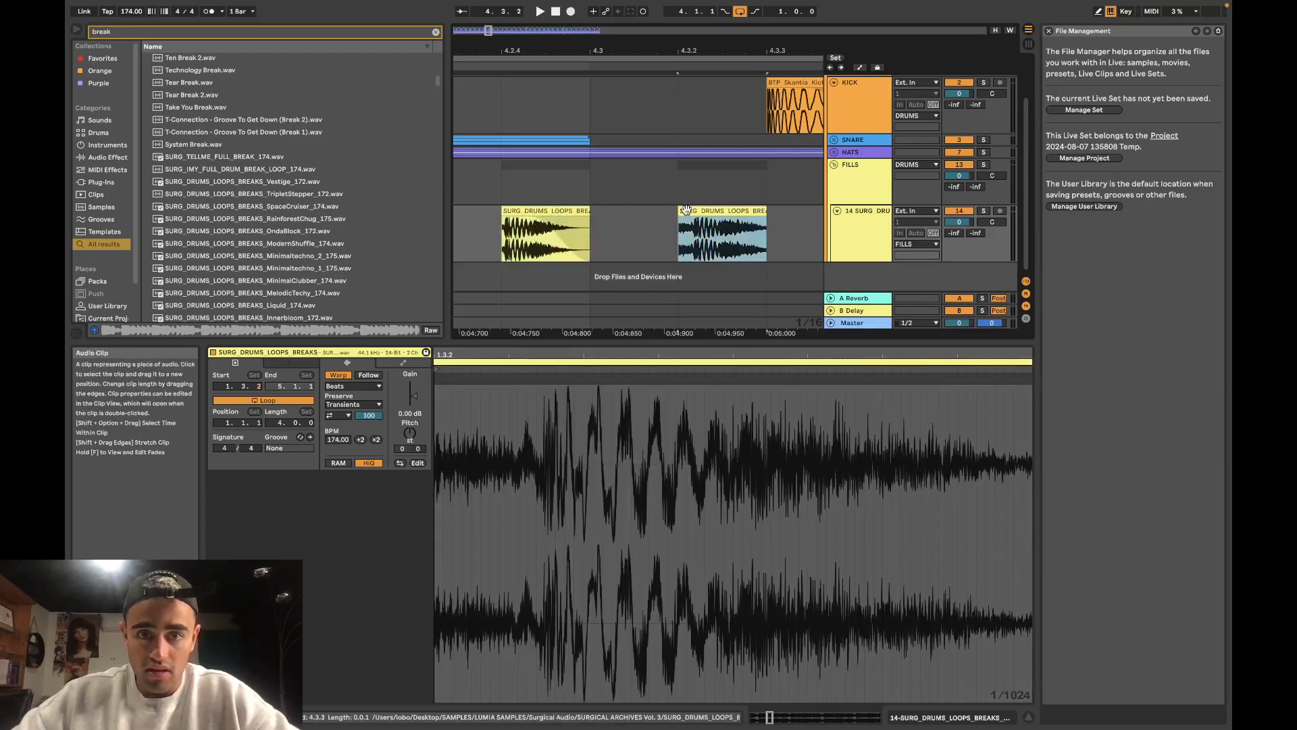
drag(686, 209, 678, 210)
Step: Play the drums from bar 4 into section B to check the faded slices in context
key(space)
scroll(680, 210, down, 5)
key(space)
key(space)
click(528, 211)
key(space)
key(space)
scroll(528, 211, down, 5)
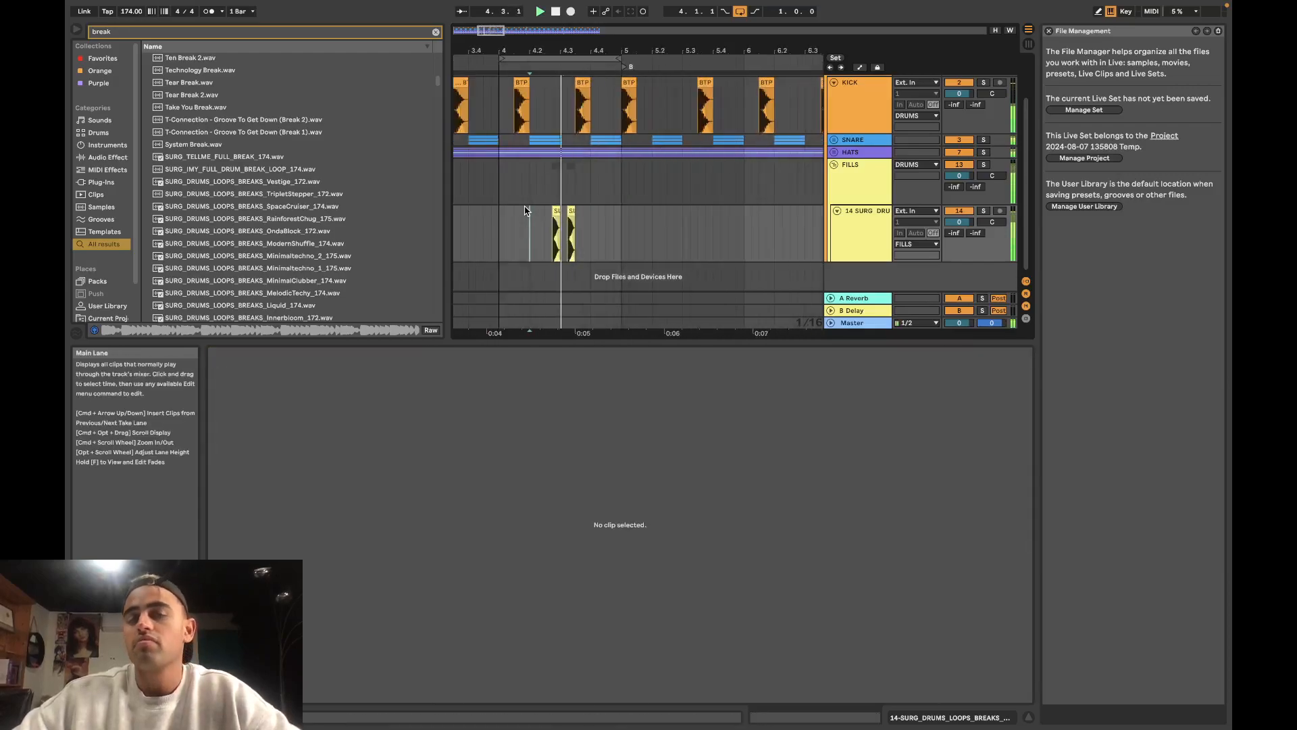
scroll(526, 211, down, 3)
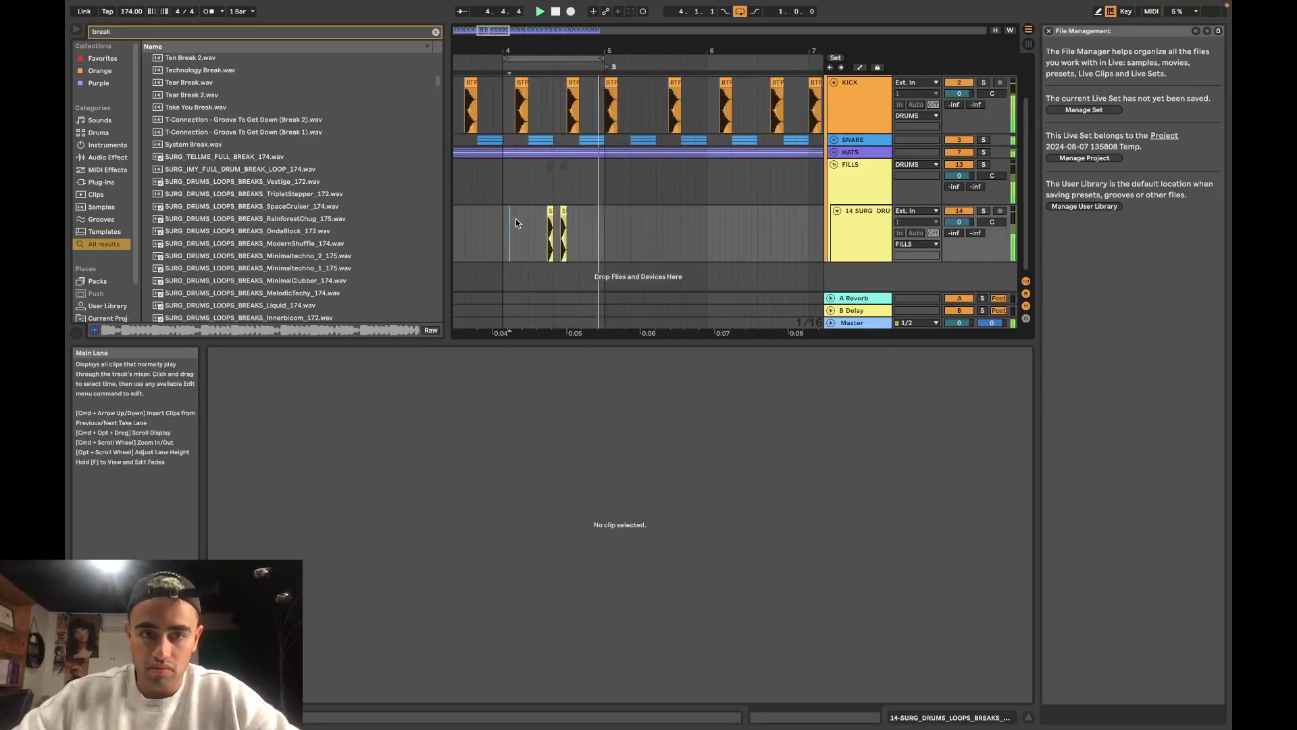
Step: Try the Loop Off transient mode on the first slice and switch it back to back-and-forth looping
click(550, 233)
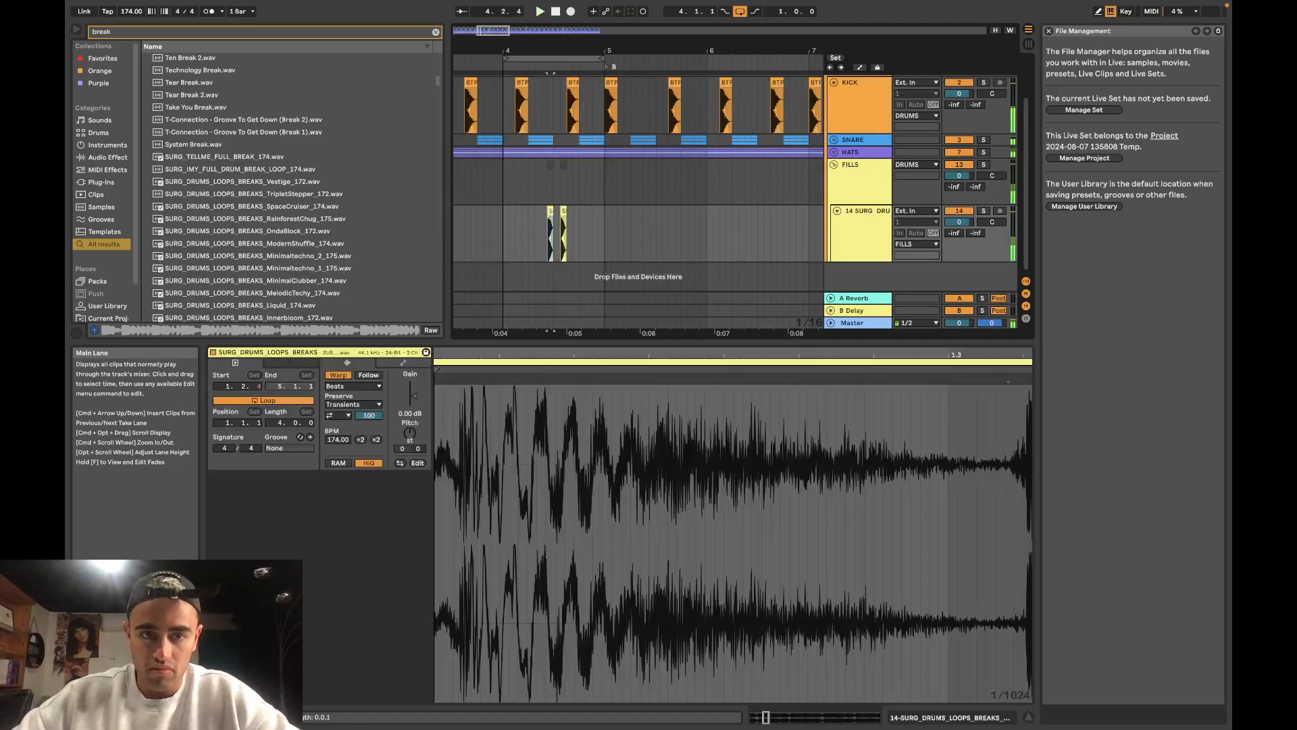
click(345, 415)
click(344, 425)
key(space)
click(337, 415)
click(337, 447)
Step: Loop one beat from 4.2.4 and set the first slice's transient loop mode to Loop Off
scroll(549, 215, up, 5)
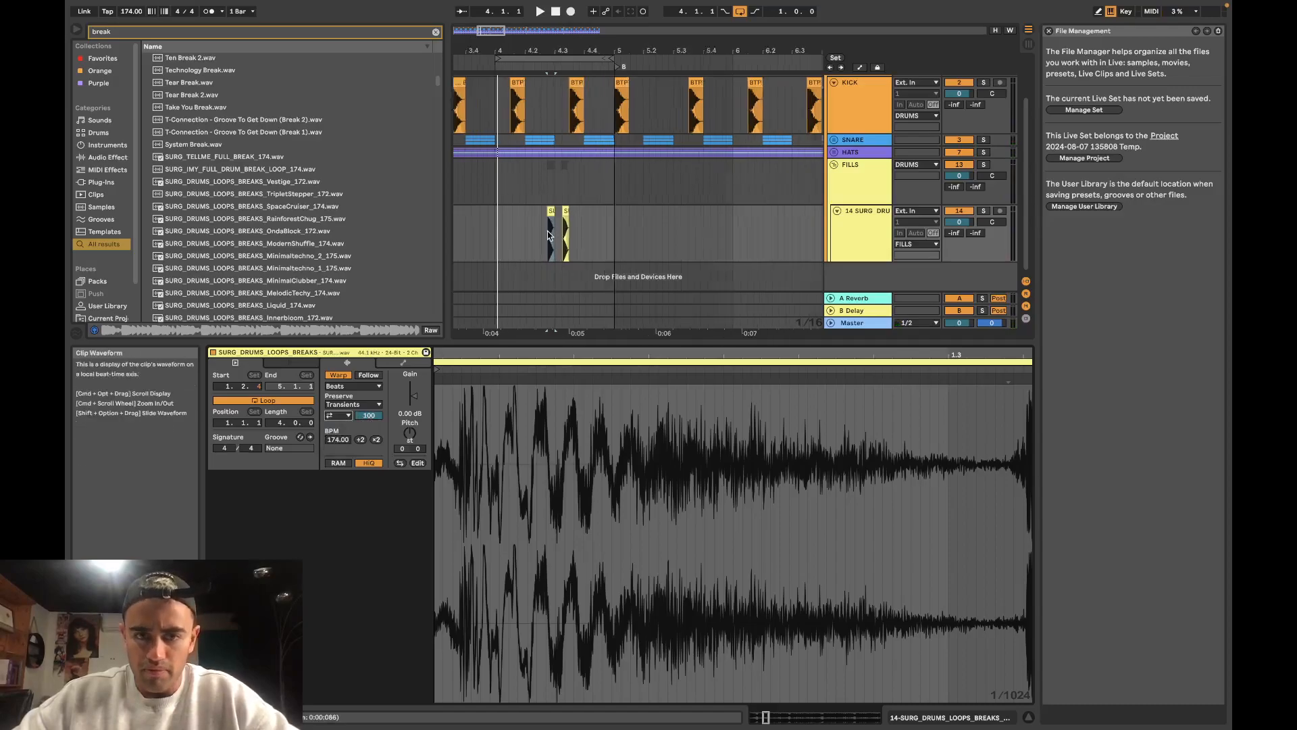
click(563, 213)
key(super+l)
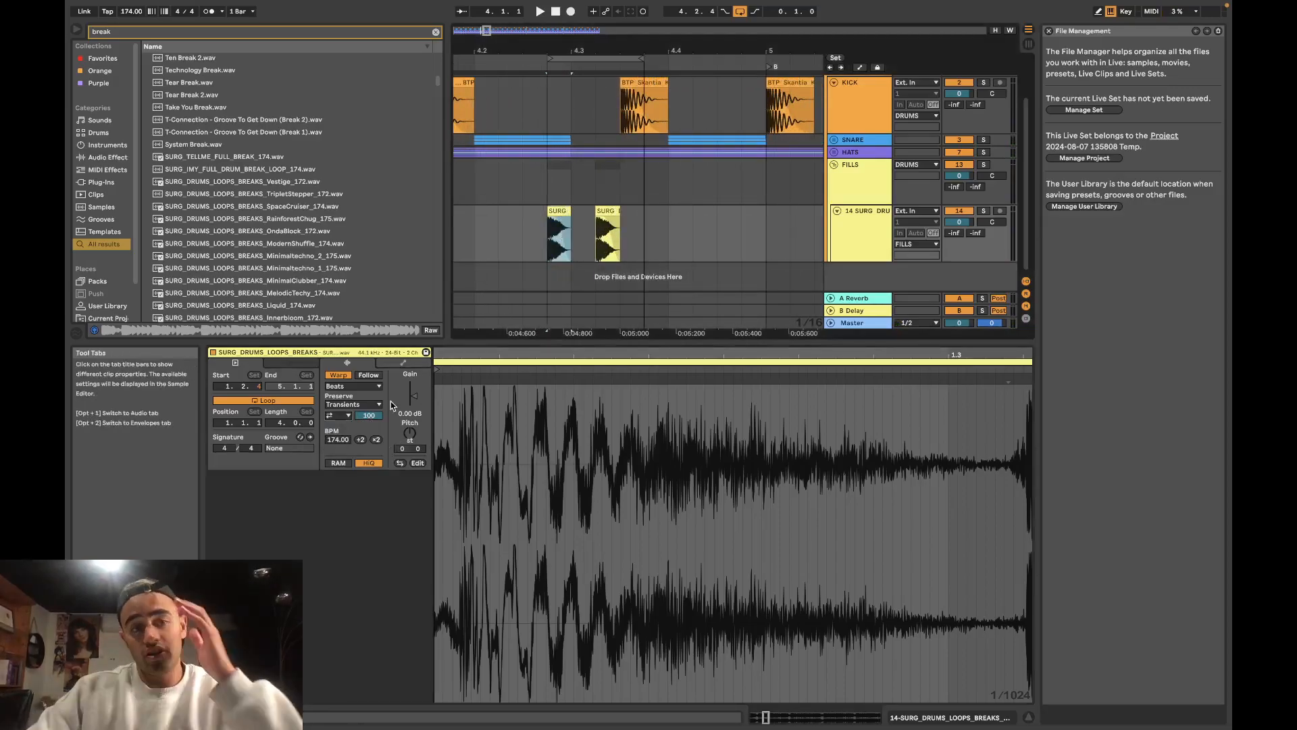
click(336, 415)
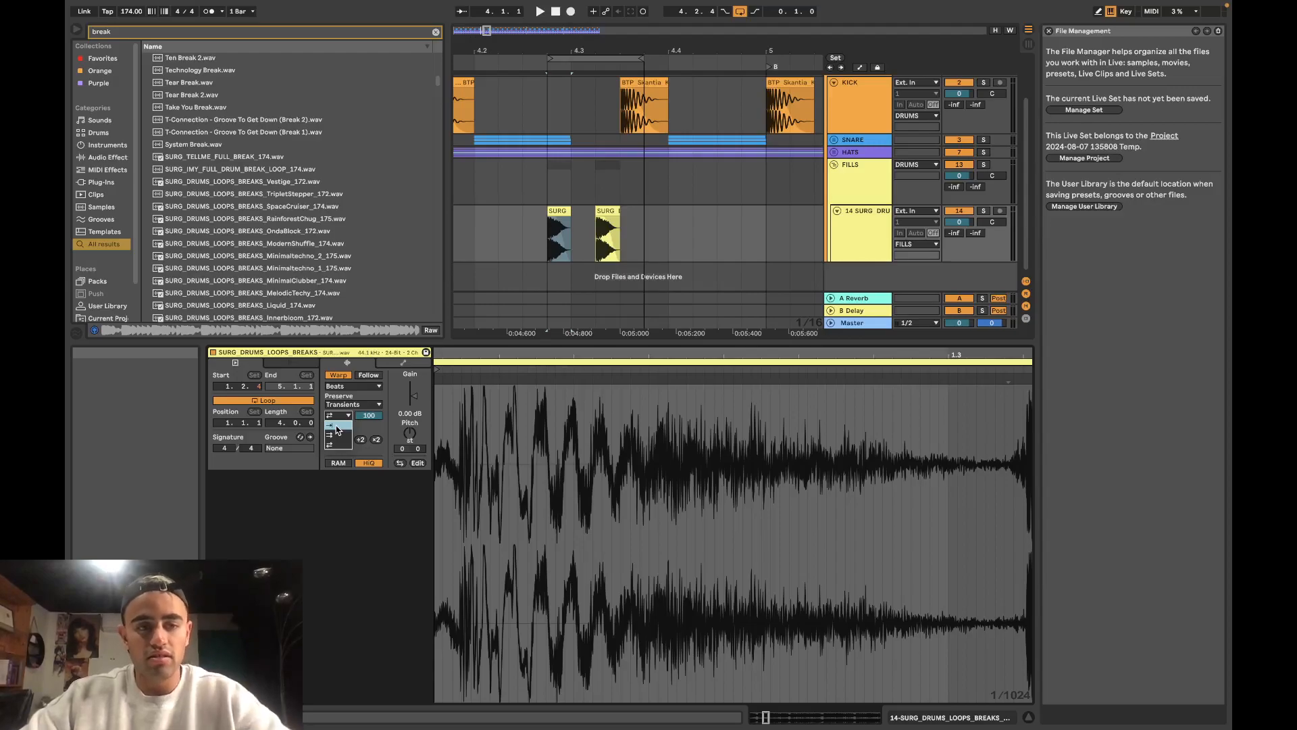
click(338, 428)
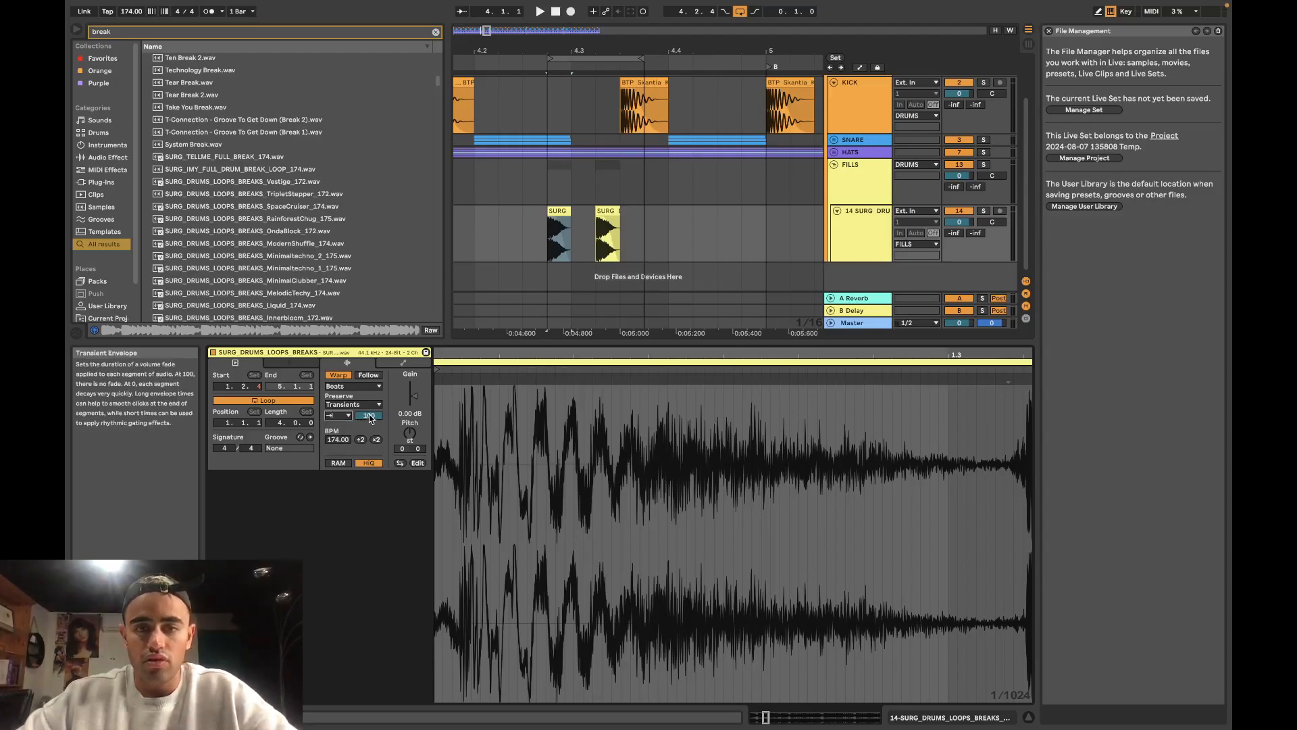
Step: Move the one-beat loop to start at 4.2.3 and play the first slice within it
drag(571, 238, 524, 239)
key(super+l)
key(space)
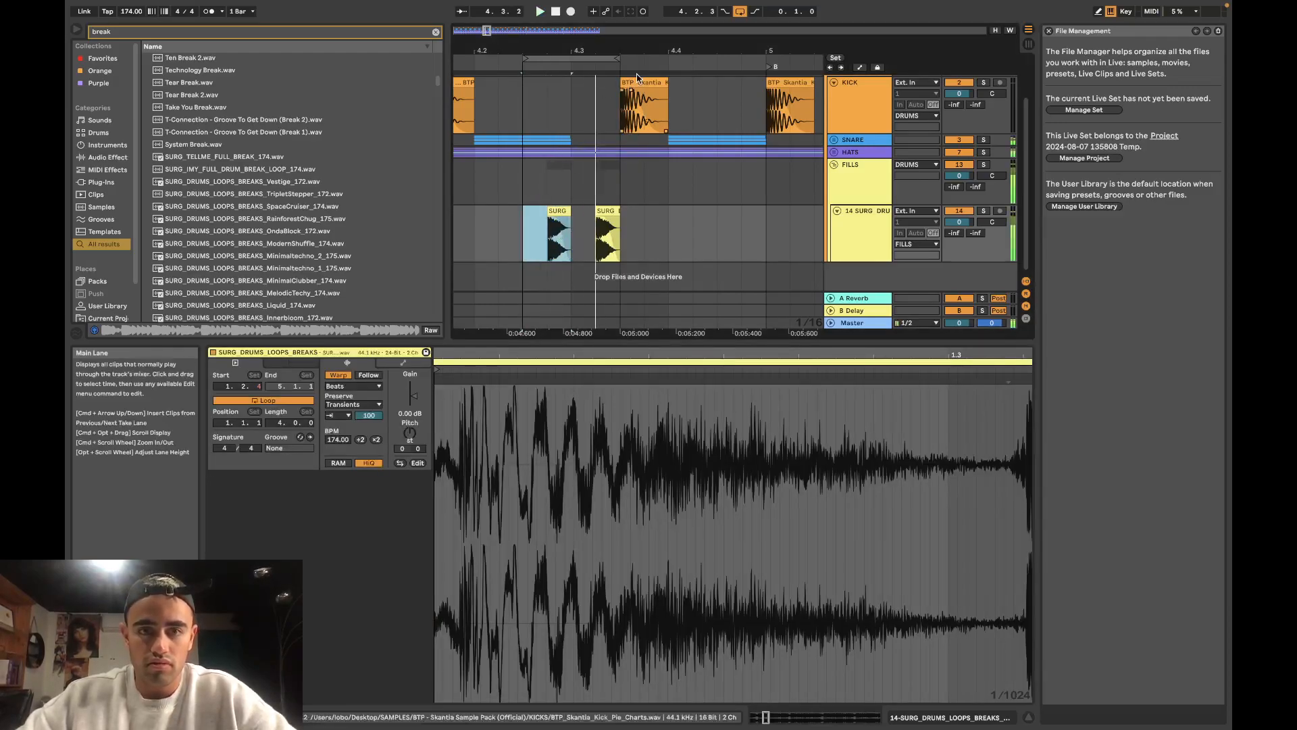
click(611, 58)
key(space)
scroll(494, 185, left, 1)
scroll(494, 184, left, 1)
Step: Loop the beat from 4.2 to 4.3, solo the fill track and set the first slice's transient envelope to 44
click(518, 232)
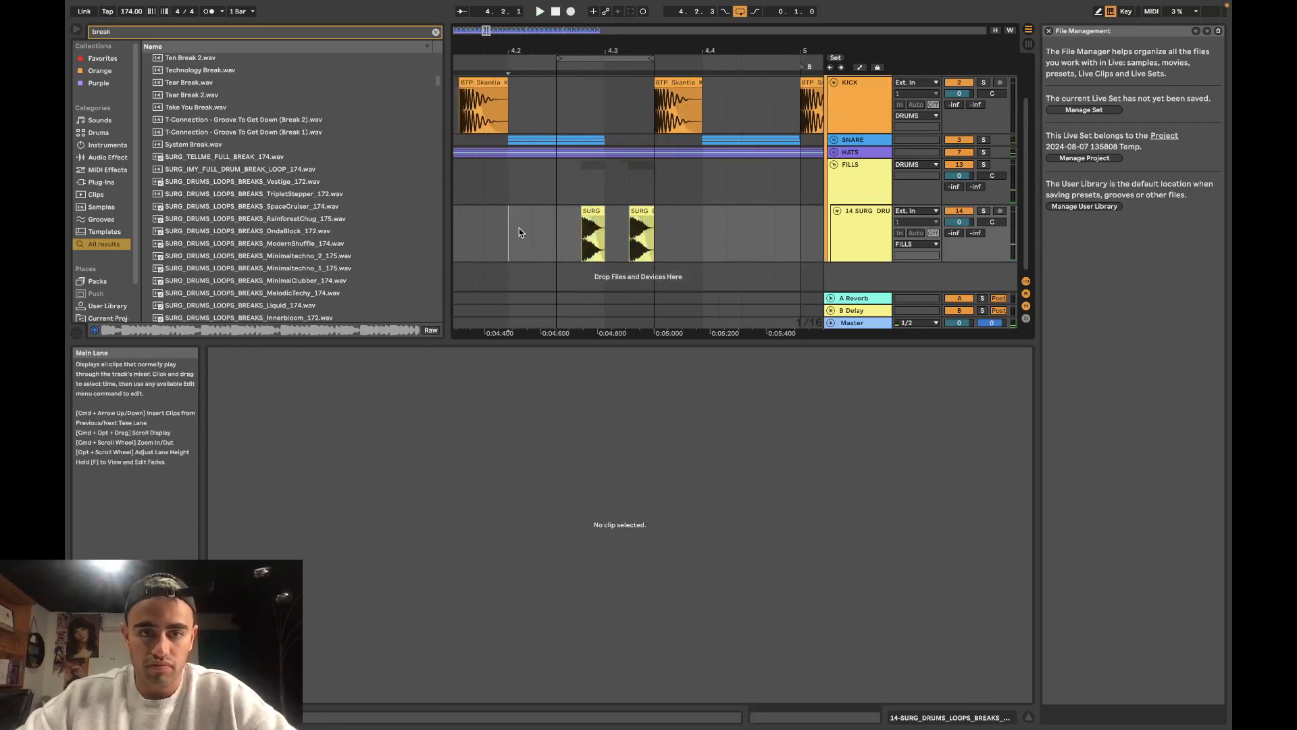
click(592, 226)
key(space)
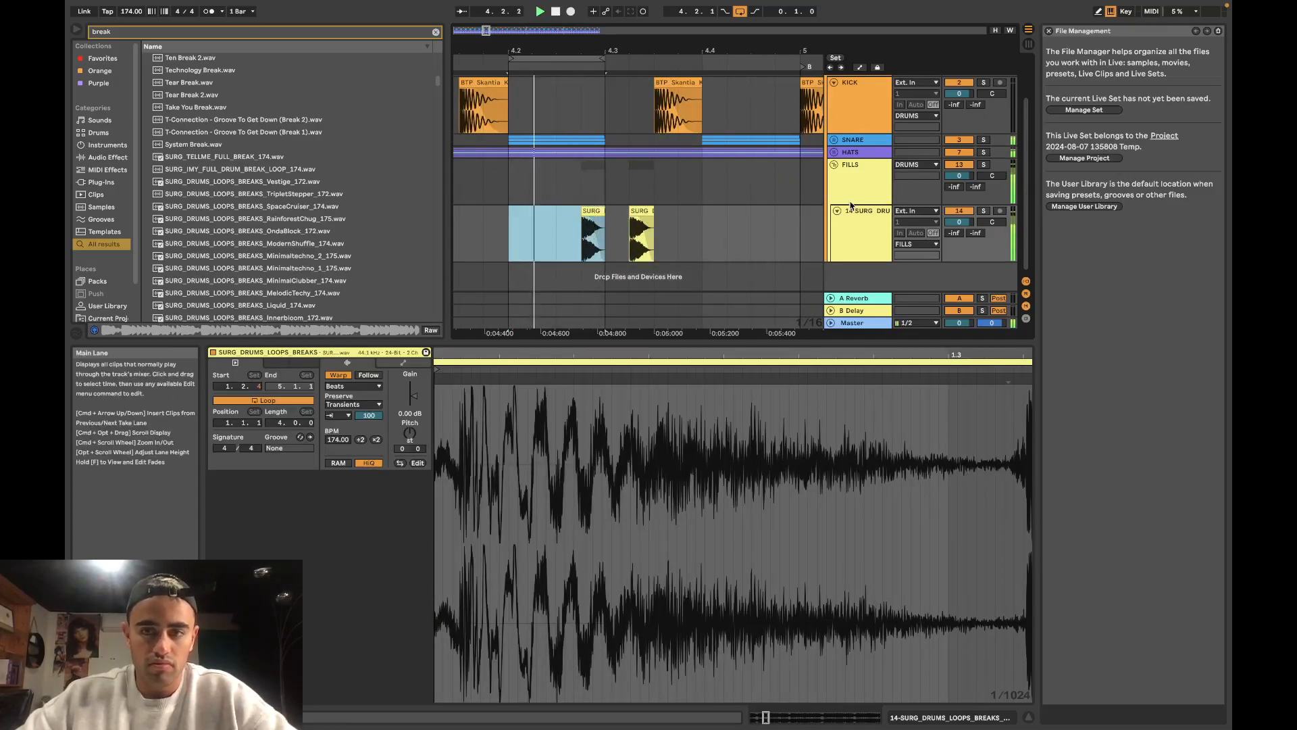
click(984, 211)
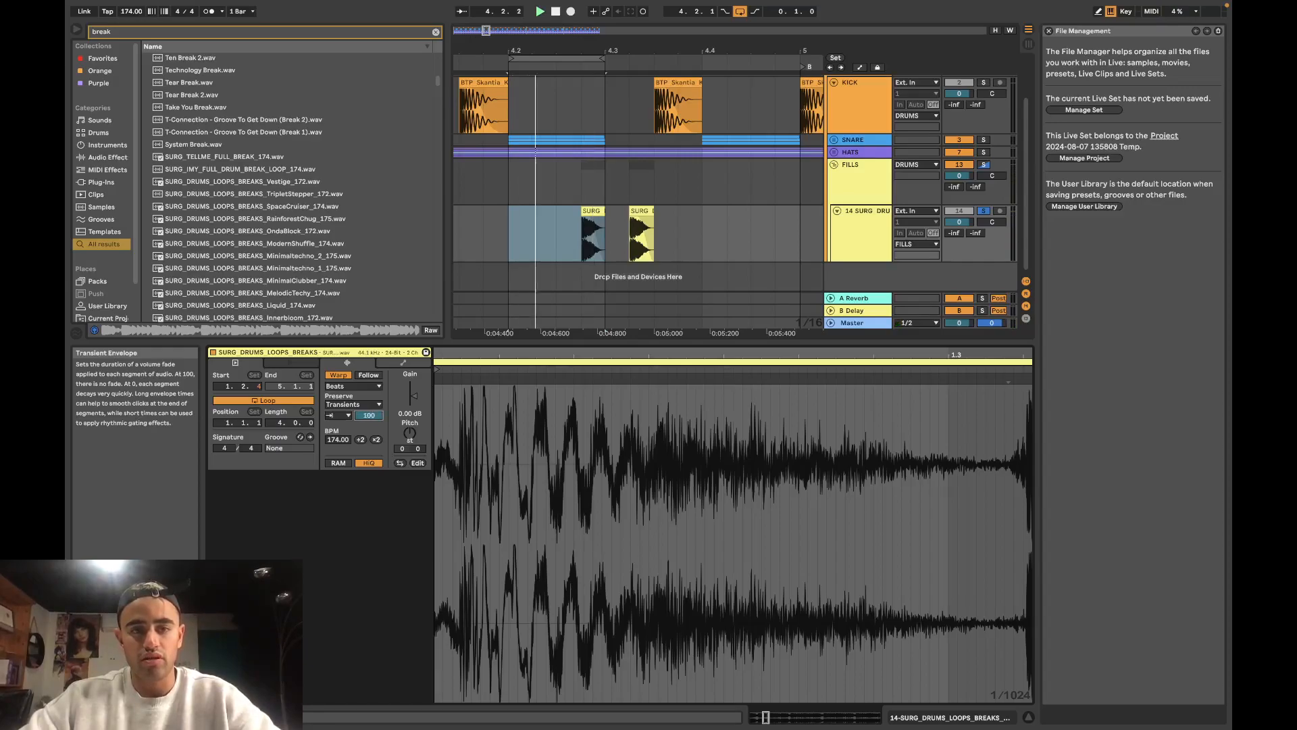
drag(369, 415, 369, 409)
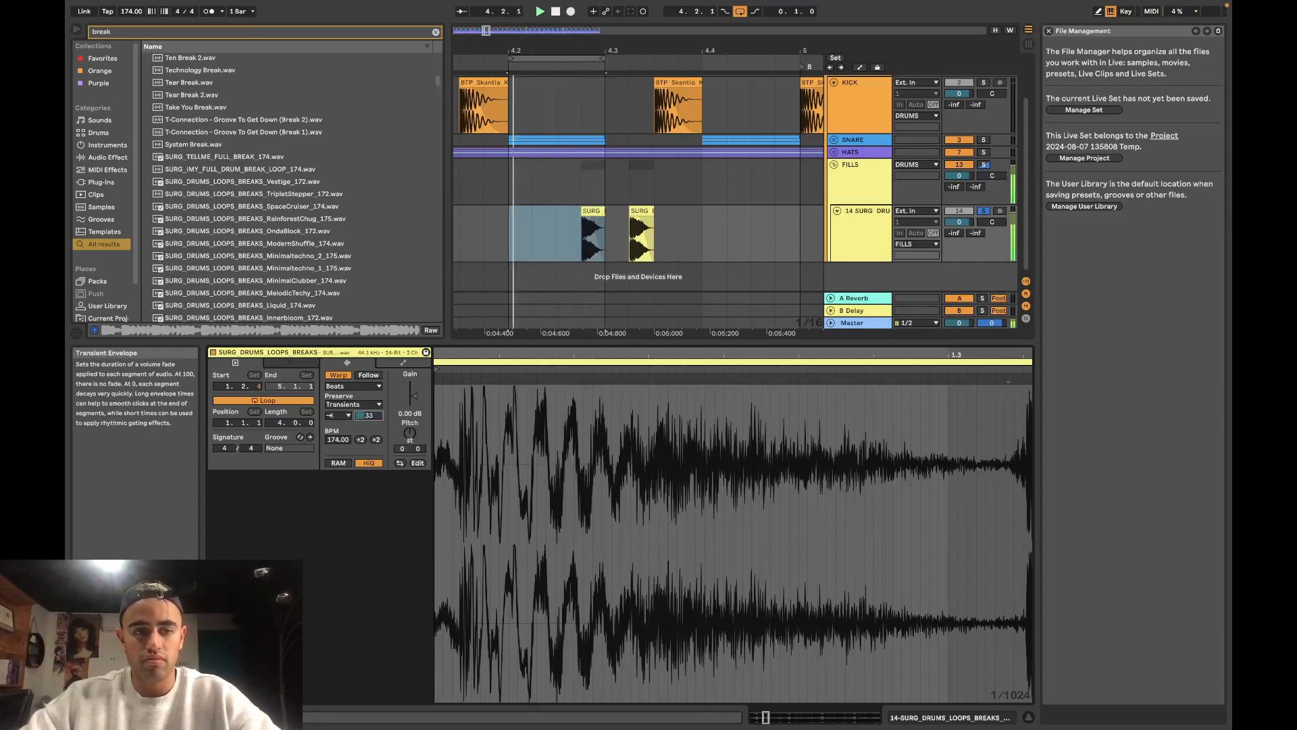
Step: Replace the slice at 4.3.2 with a copy of the edited first slice, and turn off the track solo and arrangement loop
click(593, 212)
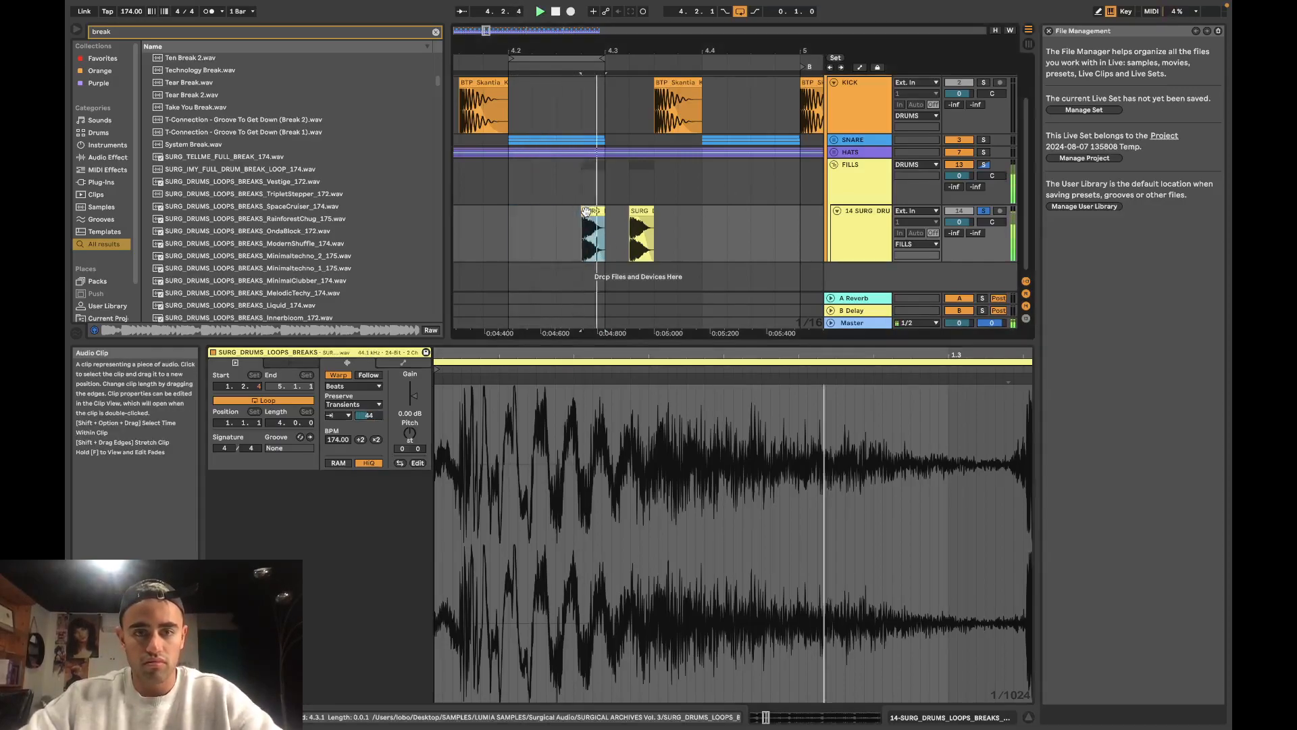
click(641, 211)
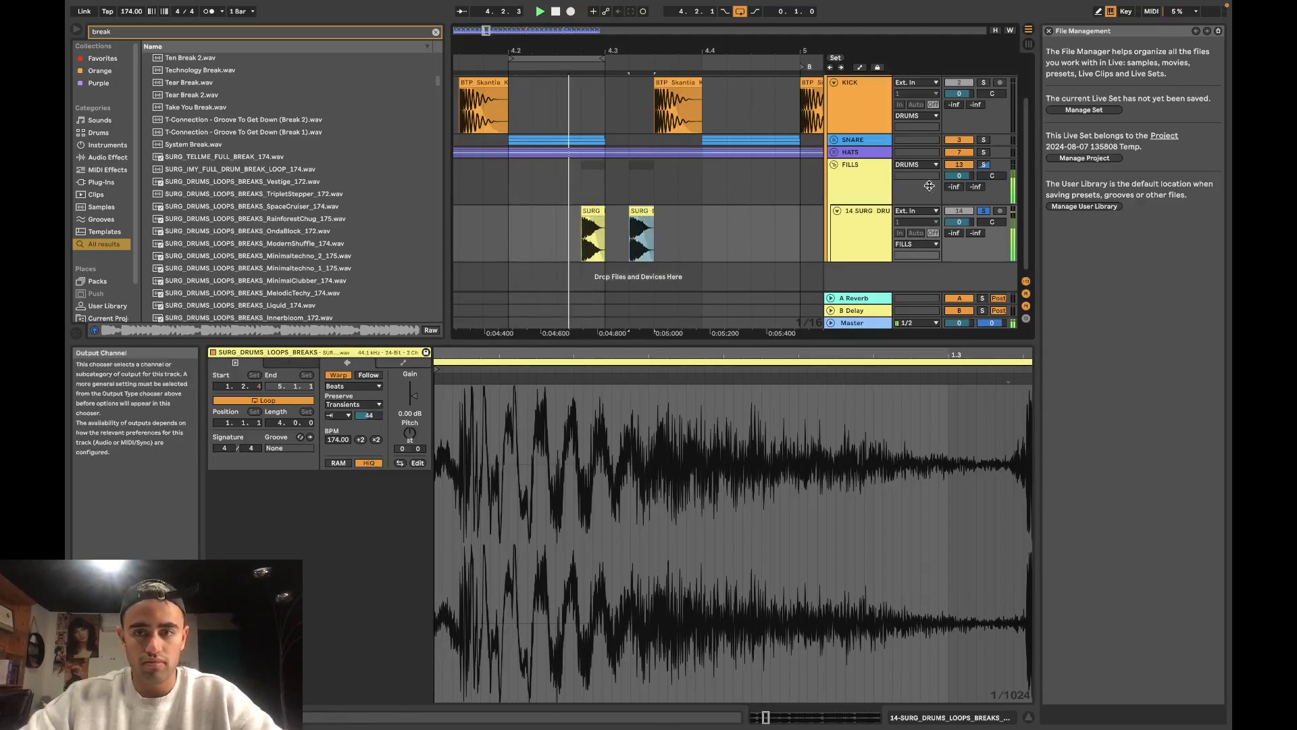
click(983, 211)
click(739, 12)
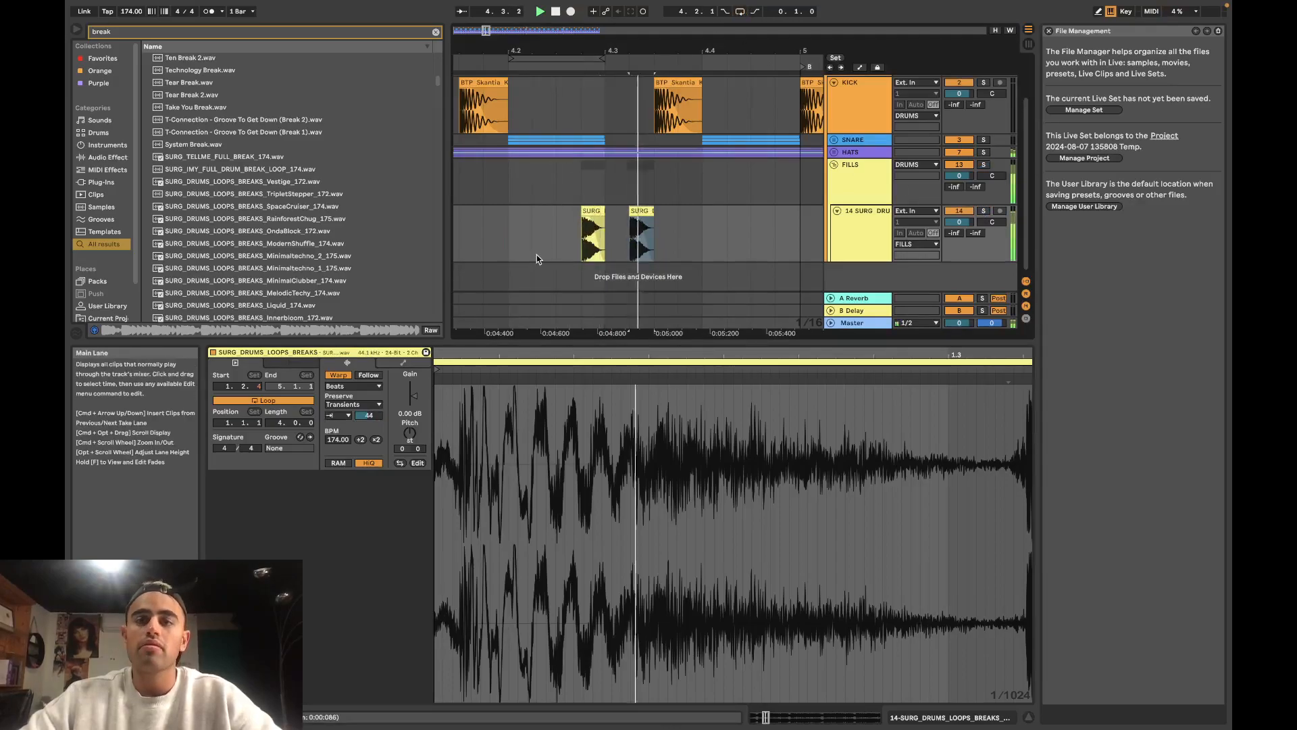
Step: Lower the break fill track's volume while playing the drums leading into the fill
scroll(536, 254, down, 5)
click(497, 218)
drag(963, 230, 964, 257)
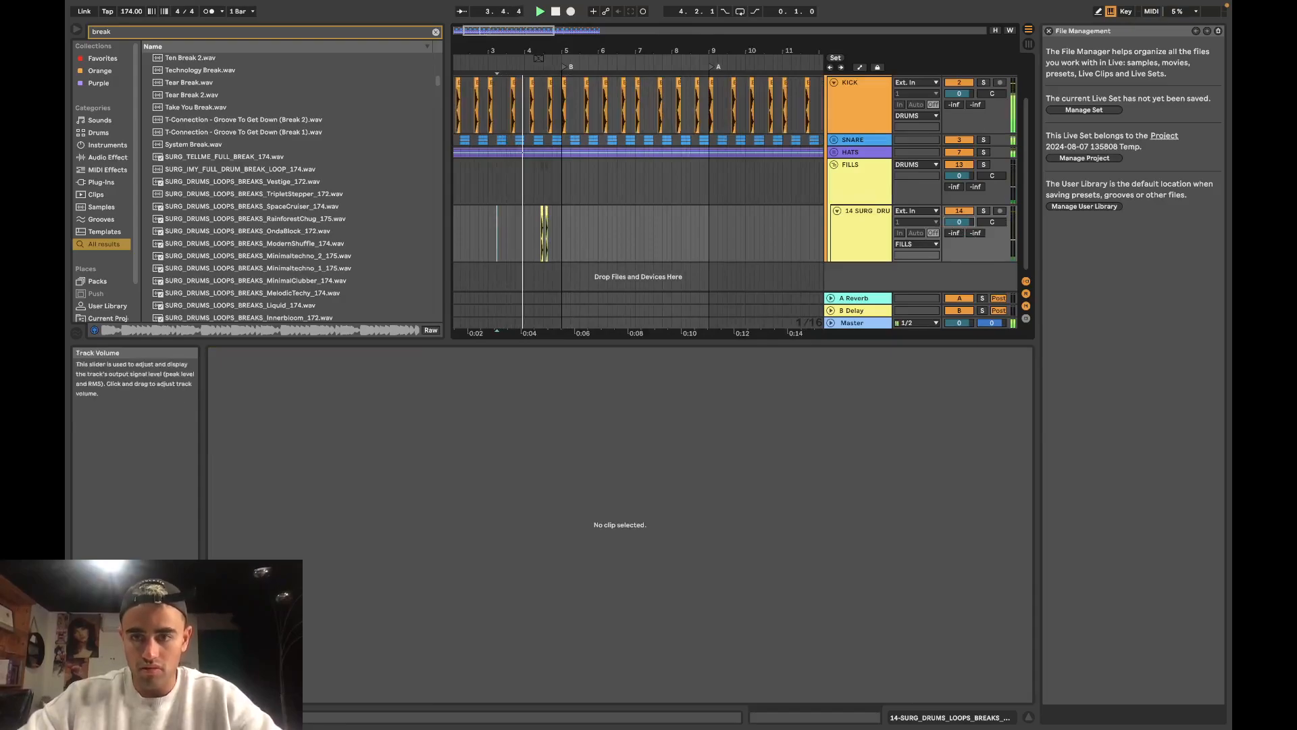
Step: Set the fixed grid to 4 Bars and play the arrangement from bar 1
scroll(560, 207, down, 3)
right_click(499, 205)
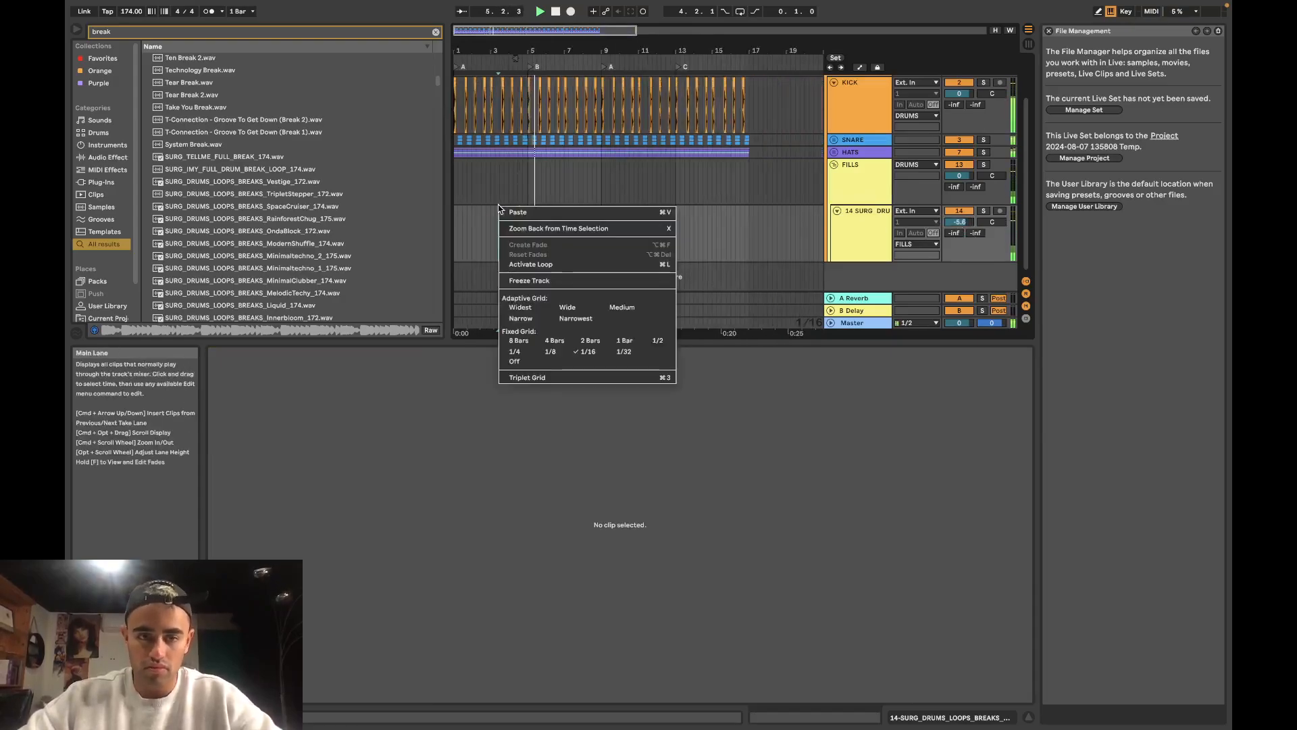
click(556, 340)
click(472, 176)
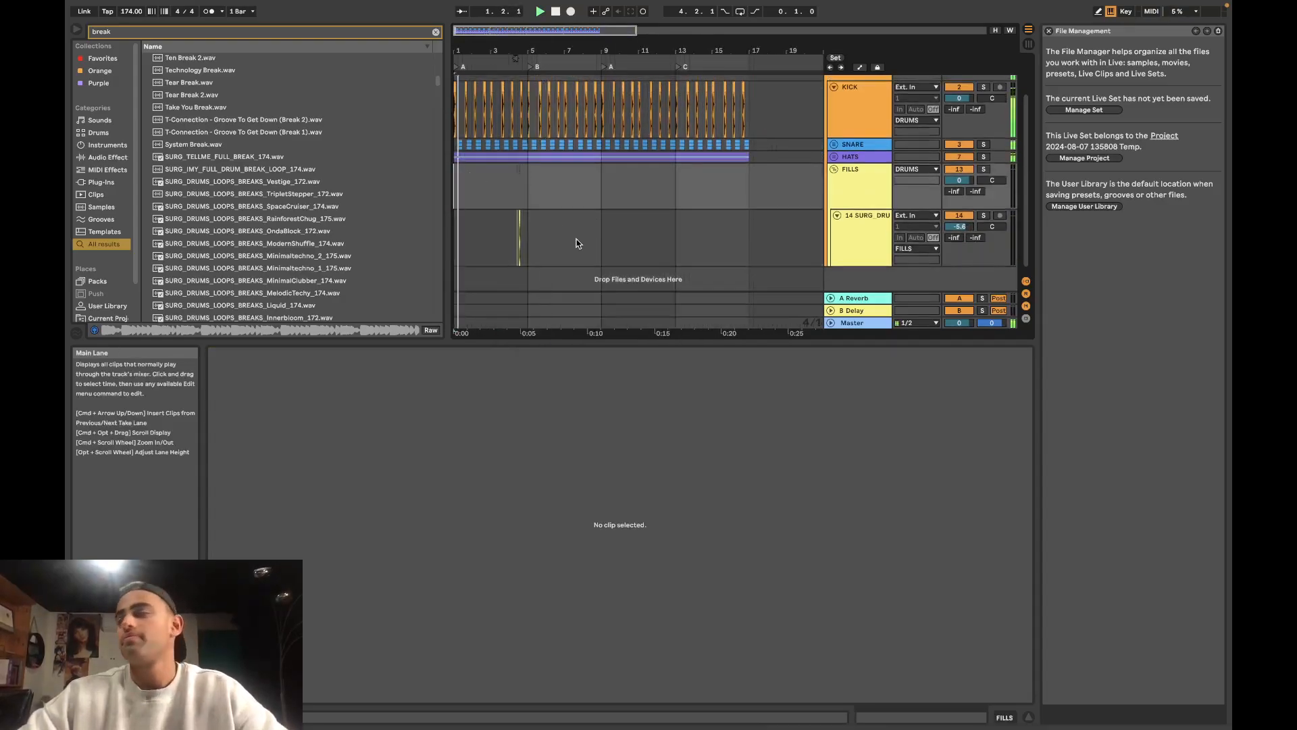
Step: Set the fixed grid to 1/4 and place the playback start at 4.2 on the fill track while the drums play
right_click(517, 182)
click(542, 292)
scroll(501, 169, up, 3)
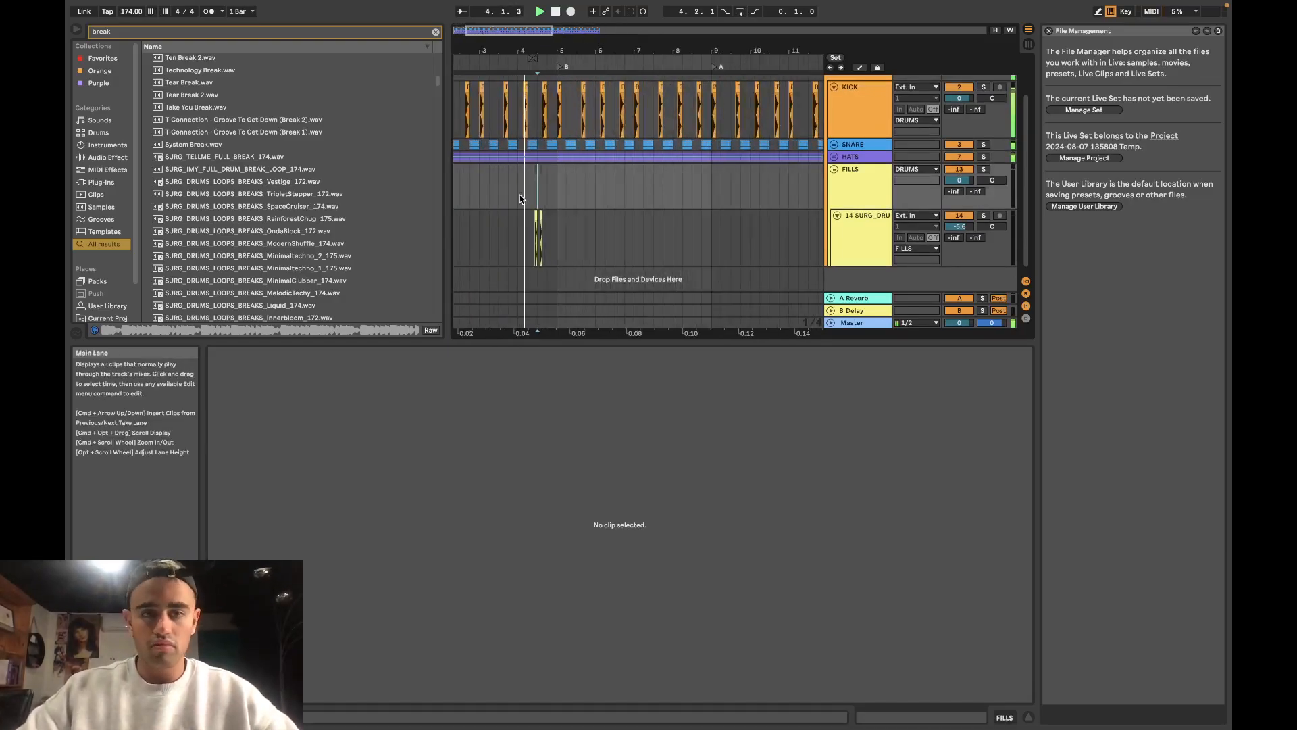
scroll(520, 196, up, 3)
click(548, 226)
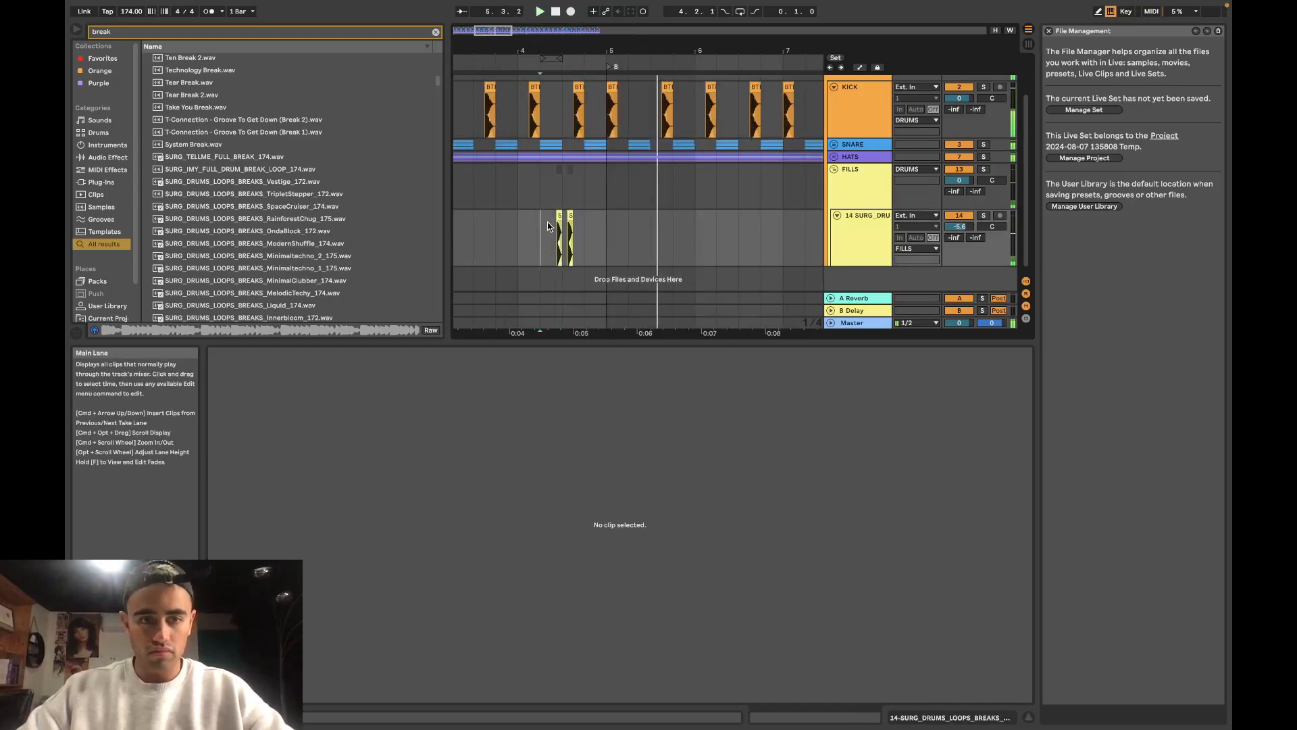
Step: Play the drums from 4.2 through the two break slices leading into bar 5
scroll(561, 226, up, 1)
click(573, 223)
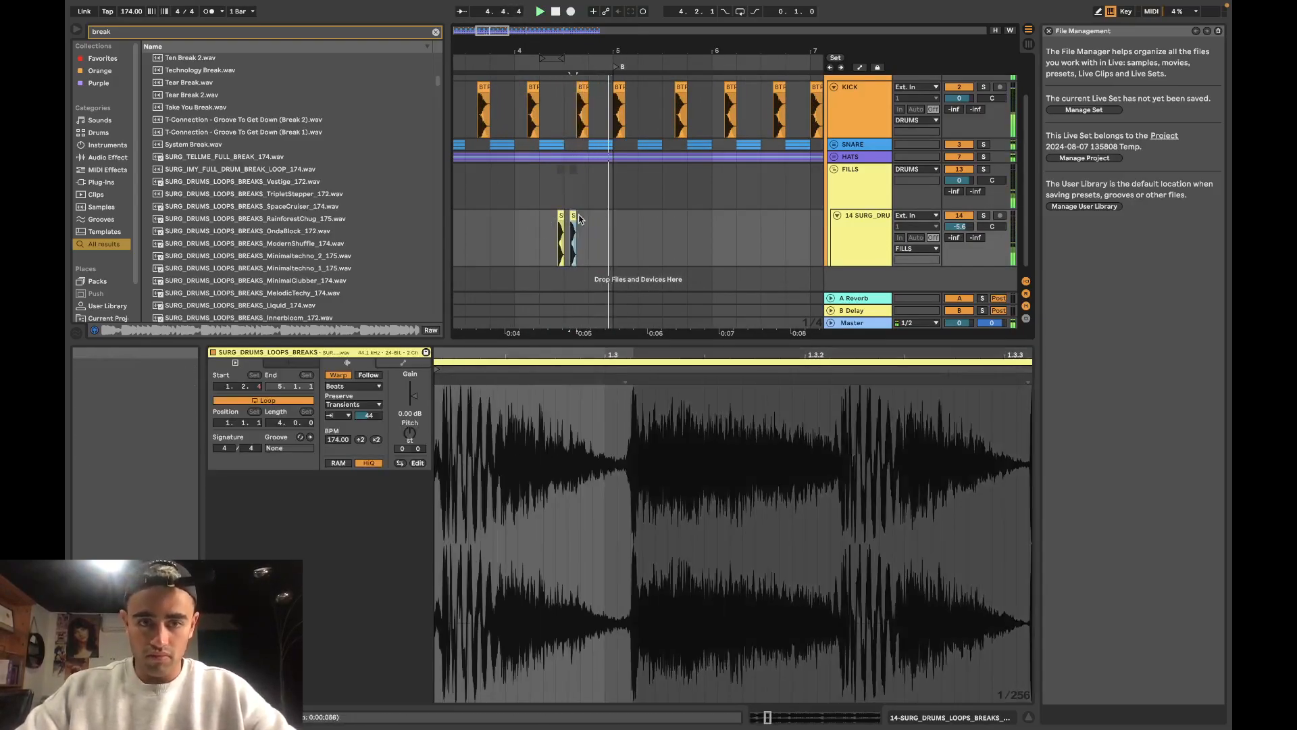
scroll(581, 220, up, 3)
click(485, 221)
key(space)
scroll(482, 221, down, 3)
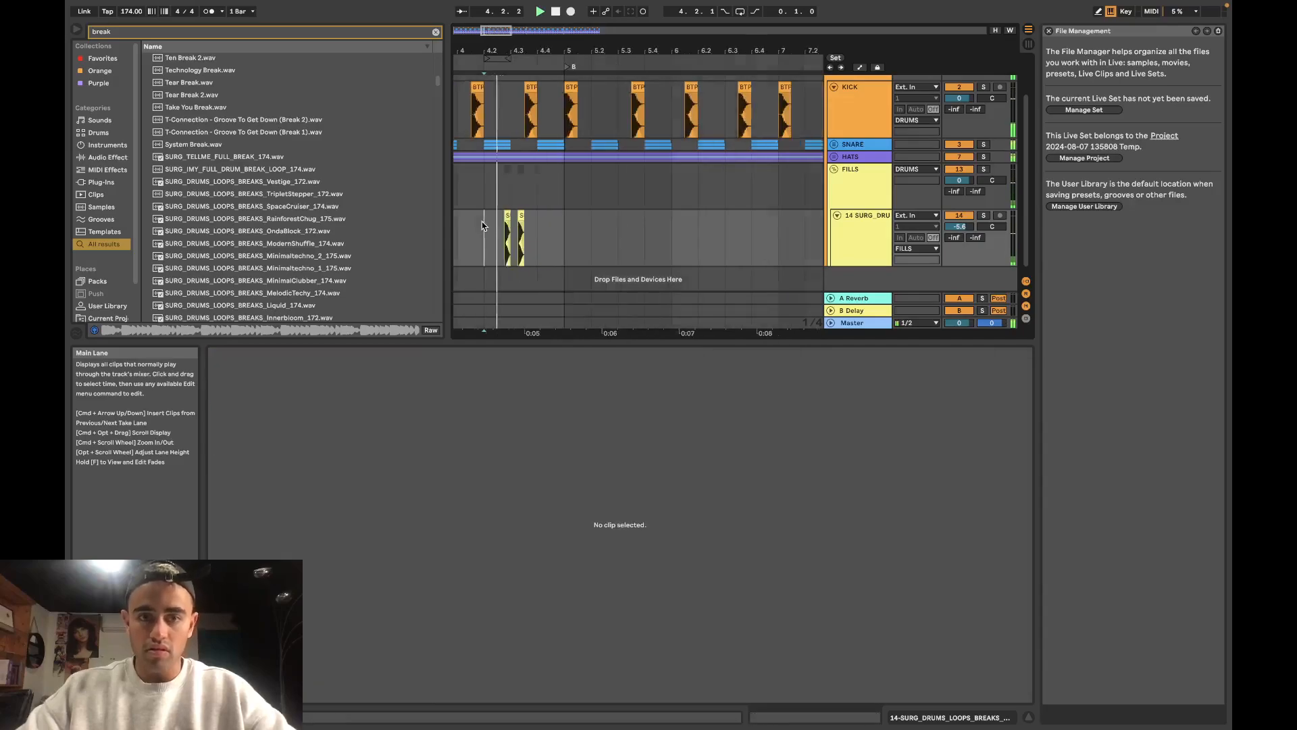
Step: Using a 1/8 fixed grid, extend the second break slice to bar 5 and delete its audio from 4.3.3 to 4.4.3
right_click(552, 217)
click(608, 362)
mouse_move(522, 216)
mouse_down()
mouse_move(596, 216)
mouse_move(550, 217)
mouse_move(566, 217)
mouse_move(548, 241)
mouse_move(526, 240)
mouse_up()
key(super+z)
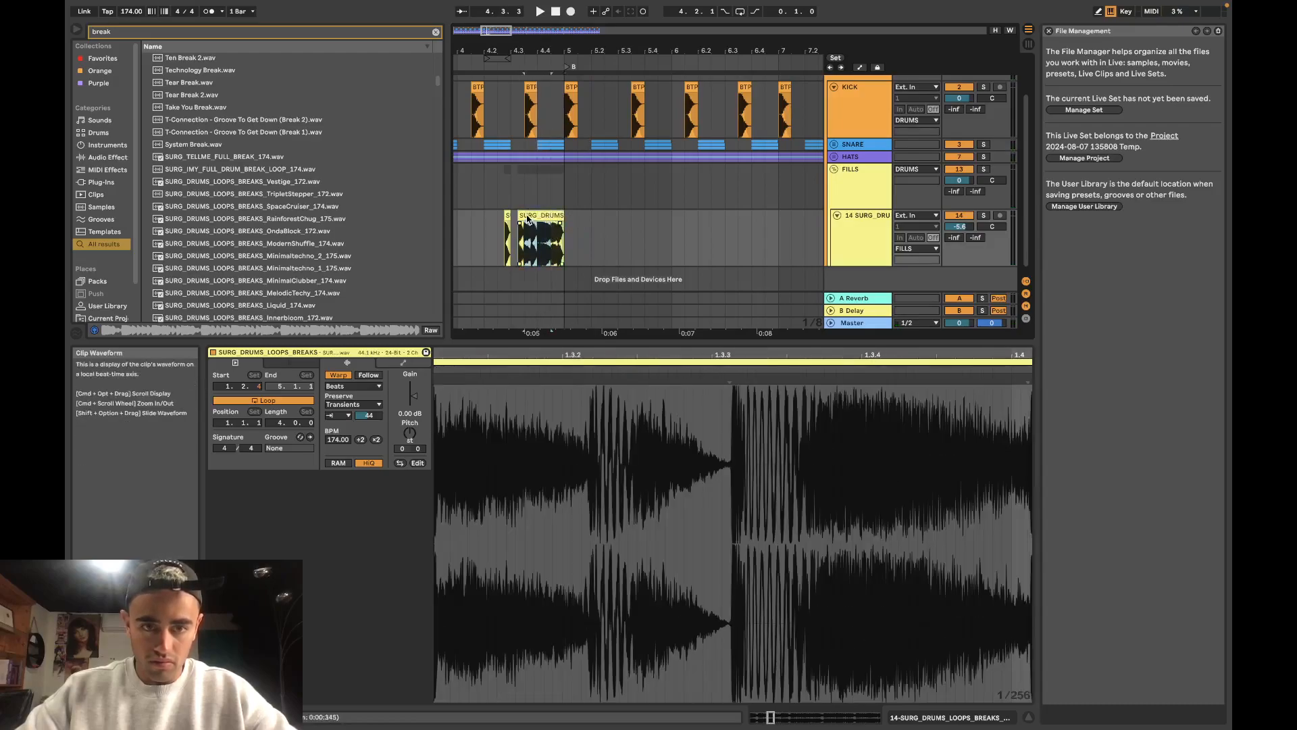
key(BackSpace)
scroll(528, 219, up, 3)
scroll(526, 220, up, 3)
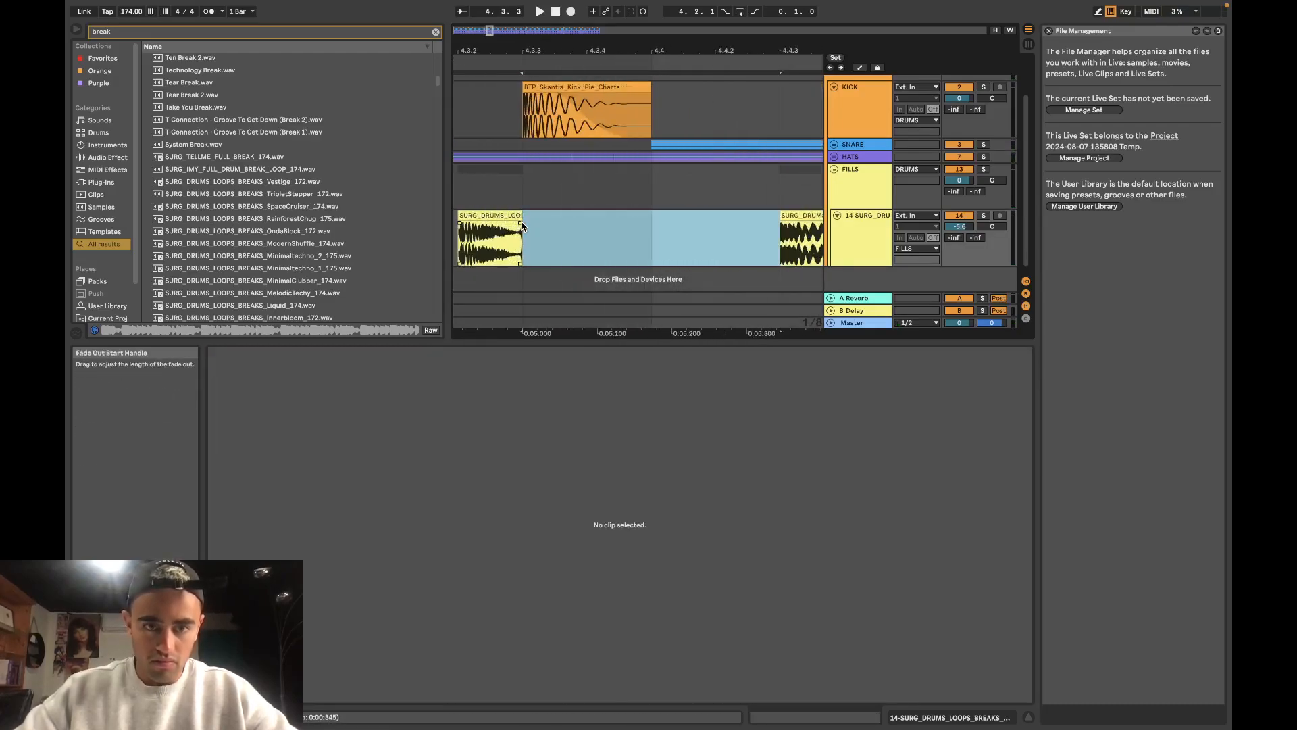
click(522, 226)
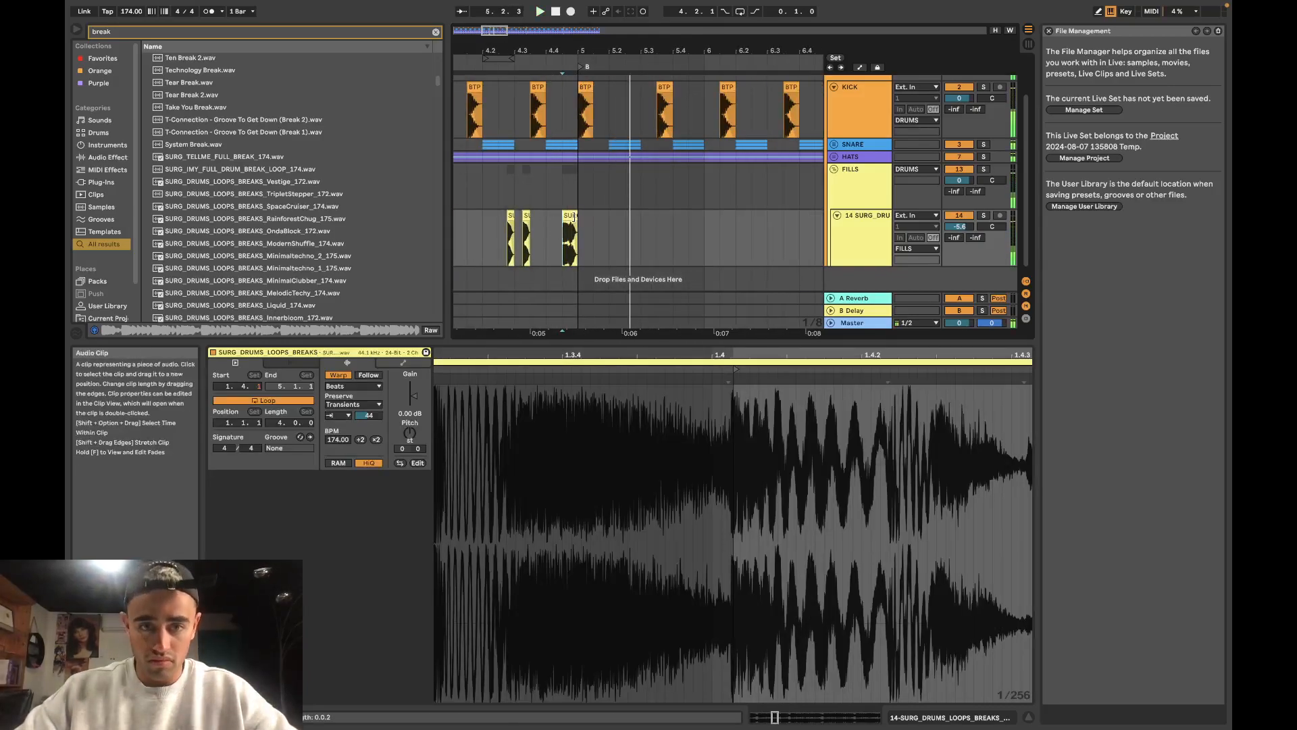
Step: Select the last break slice before bar 5 while the drums play and set the fixed grid to 1/16
click(571, 218)
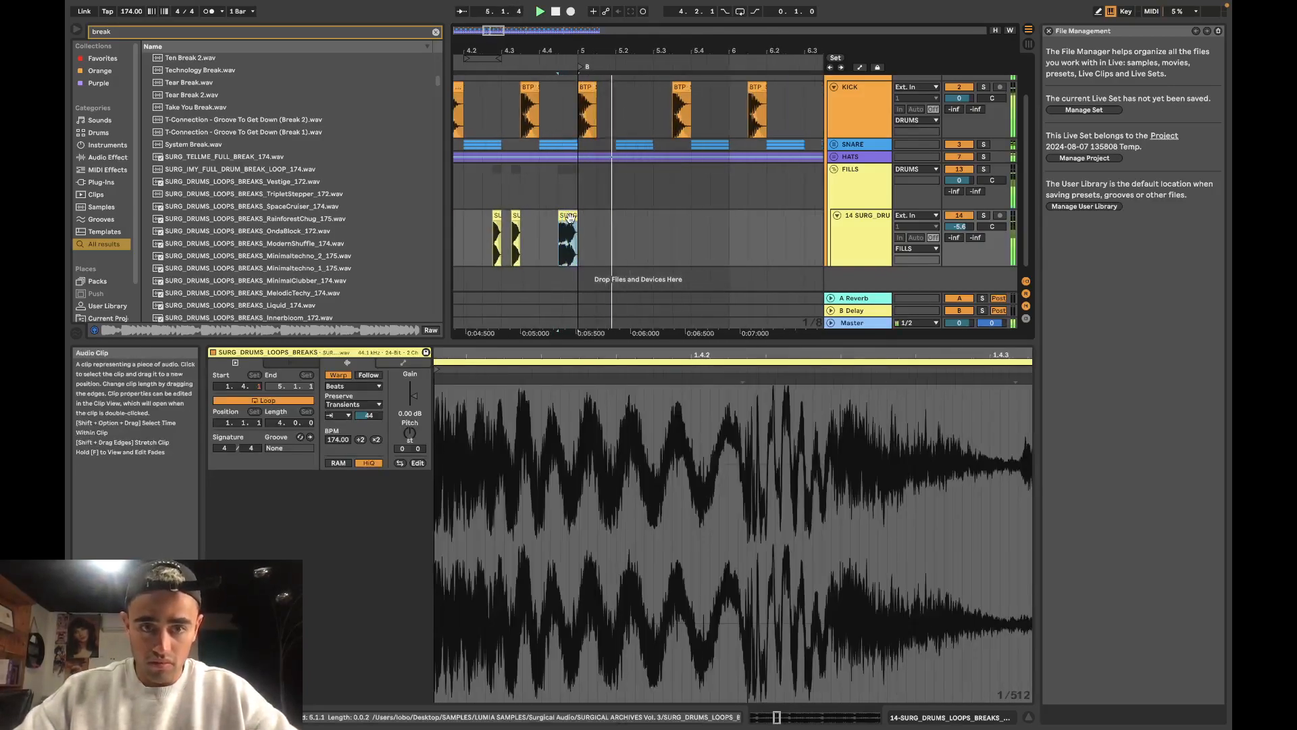
scroll(567, 203, up, 5)
right_click(565, 191)
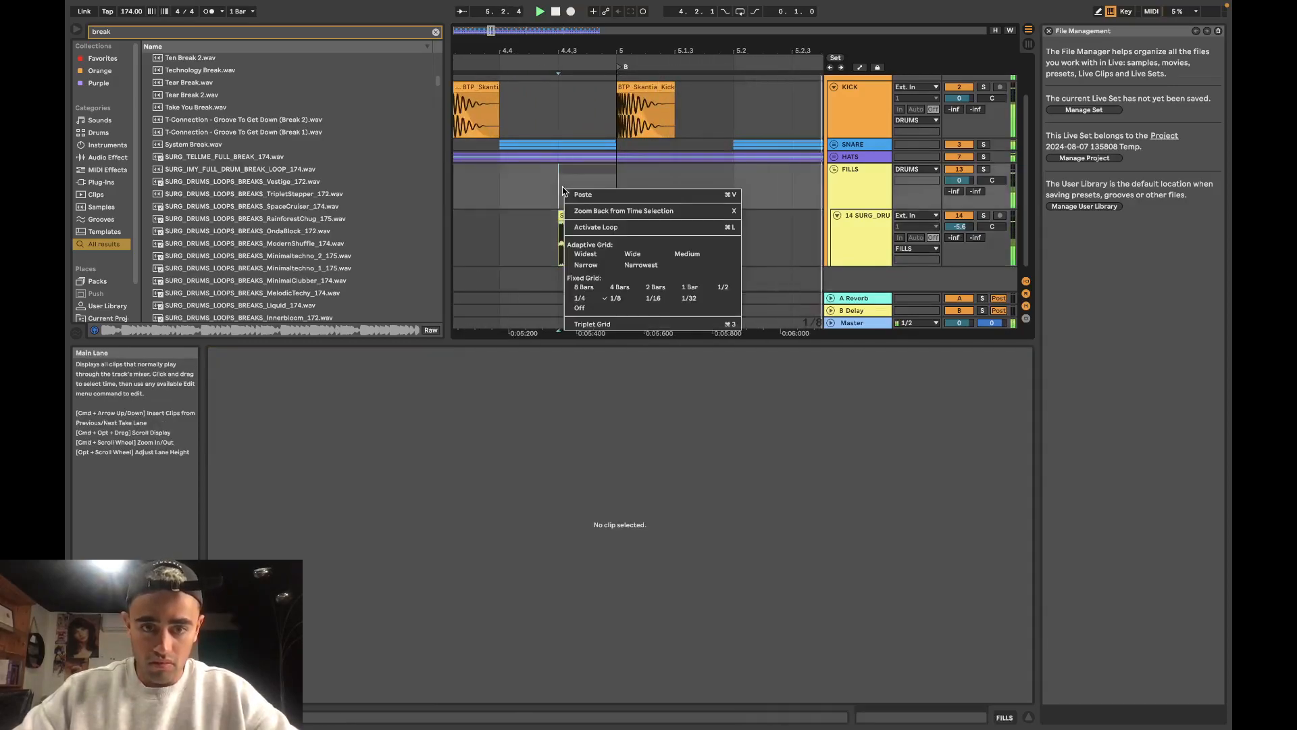
click(614, 298)
key(space)
scroll(610, 236, up, 5)
right_click(597, 191)
click(685, 298)
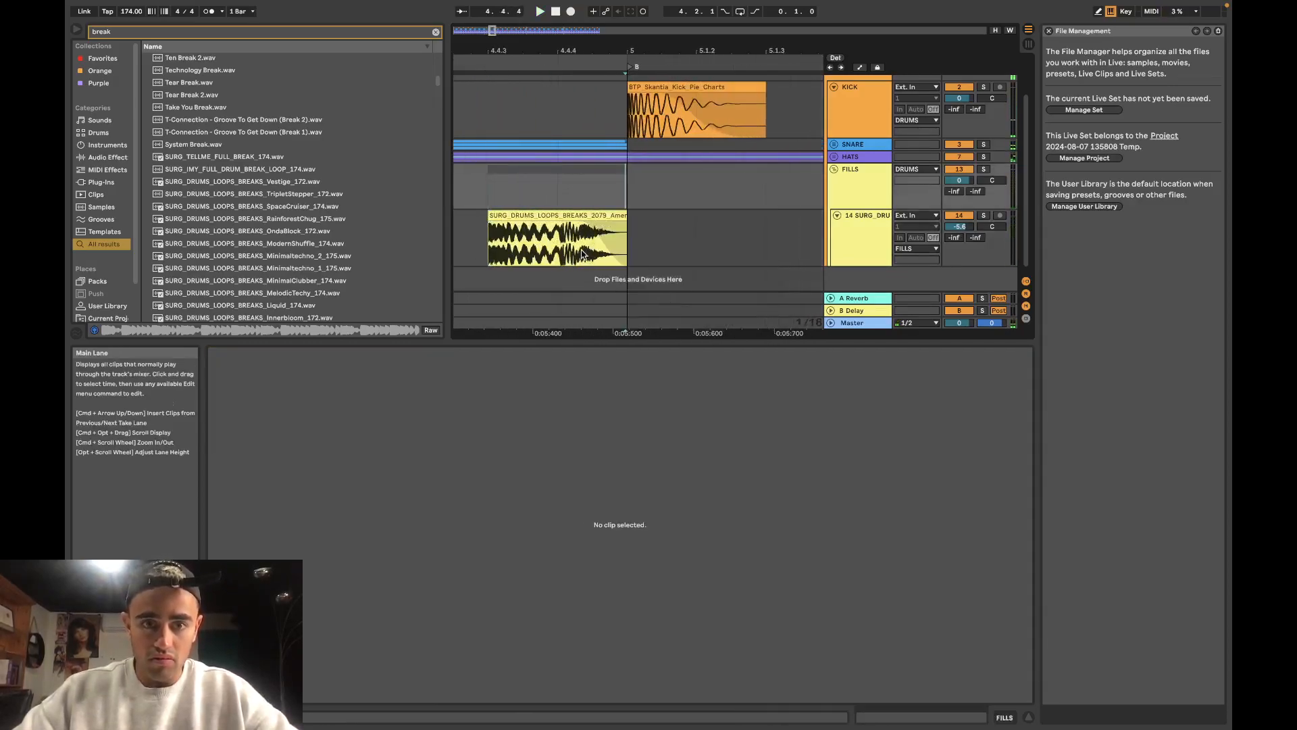
Step: Trim the last slice to end at 4.4.4 and play the fill into bar 5
click(621, 220)
key(space)
click(499, 188)
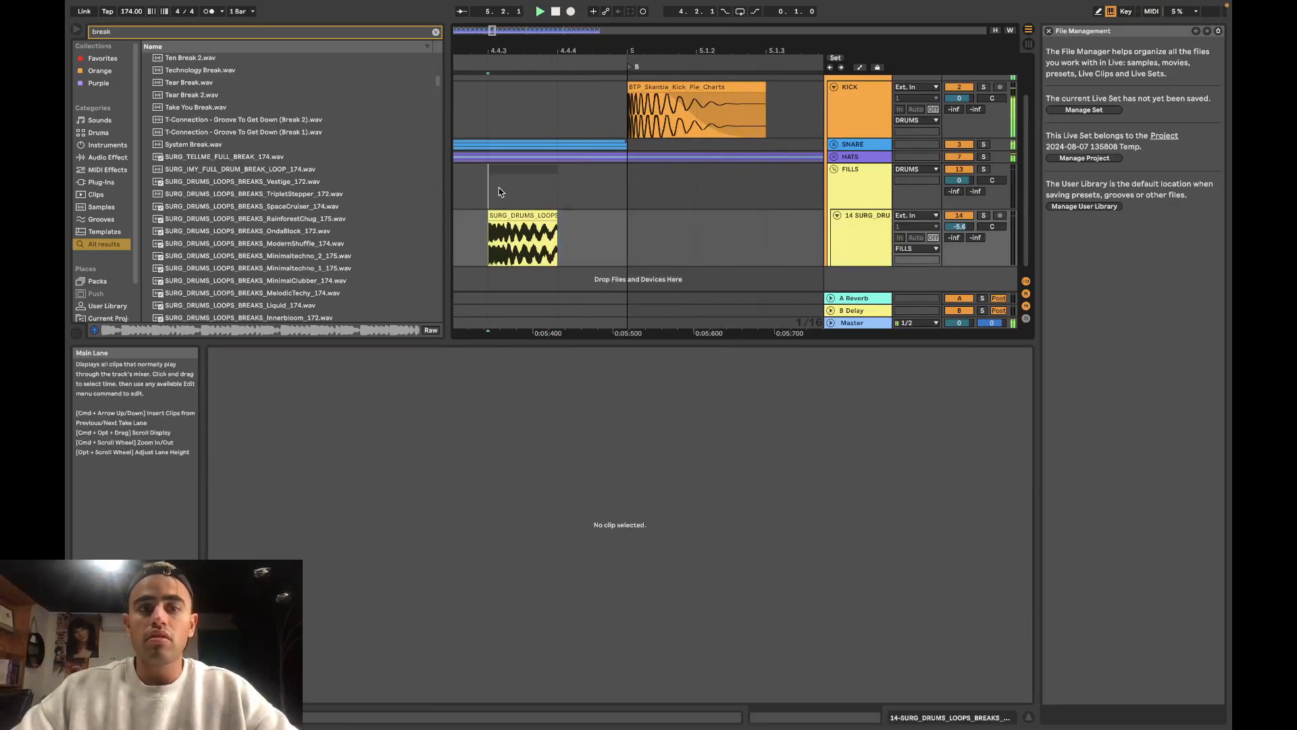
key(space)
key(space)
scroll(497, 187, down, 5)
scroll(497, 188, left, 3)
scroll(497, 188, down, 3)
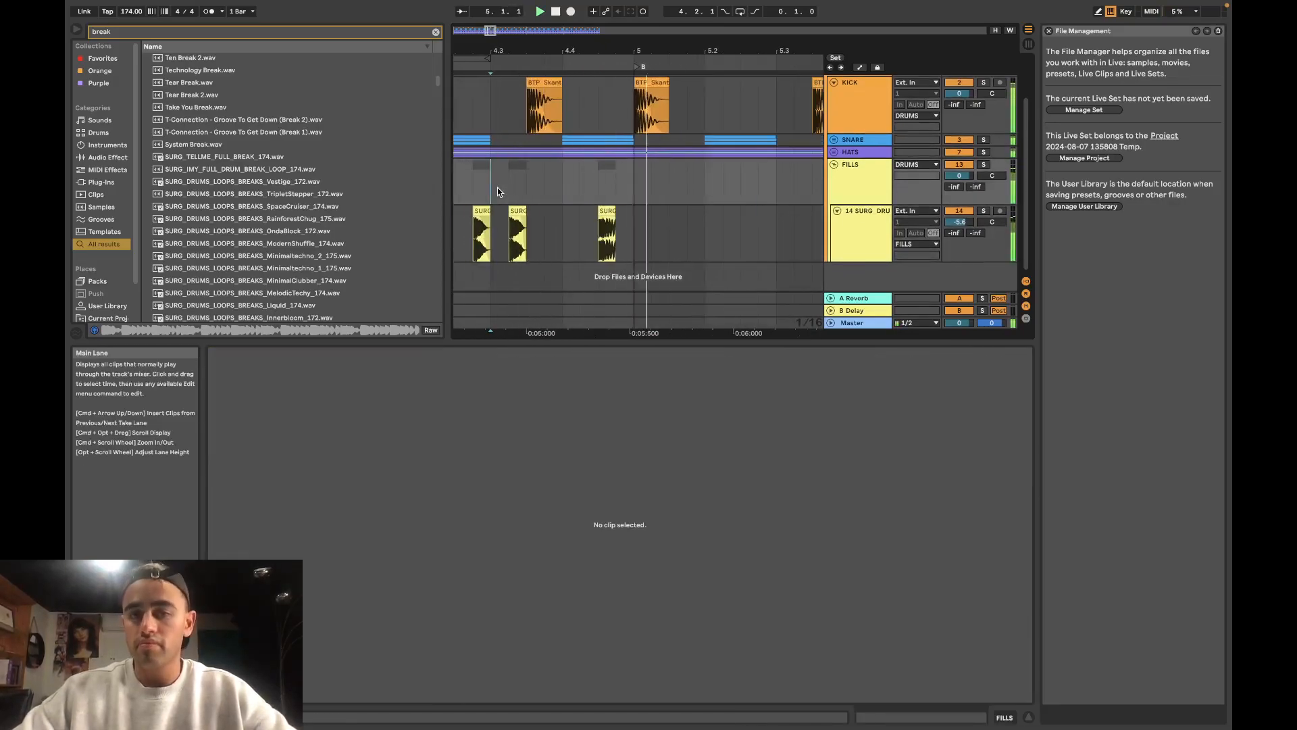
Step: Extend the last slice back to bar 5 and delete its first sixteenth from 4.4.3 to 4.4.4
scroll(497, 188, down, 3)
click(539, 210)
scroll(538, 209, up, 3)
key(space)
drag(546, 224, 539, 222)
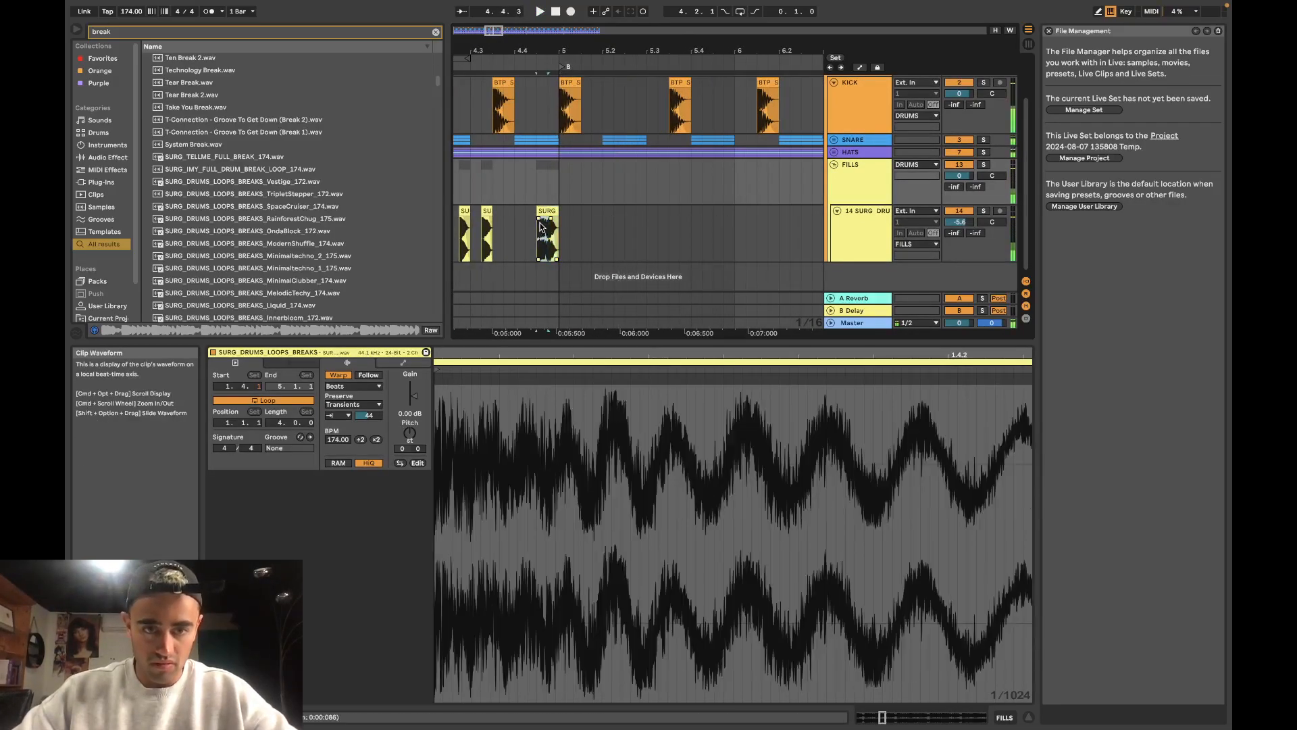
key(Delete)
scroll(527, 221, down, 3)
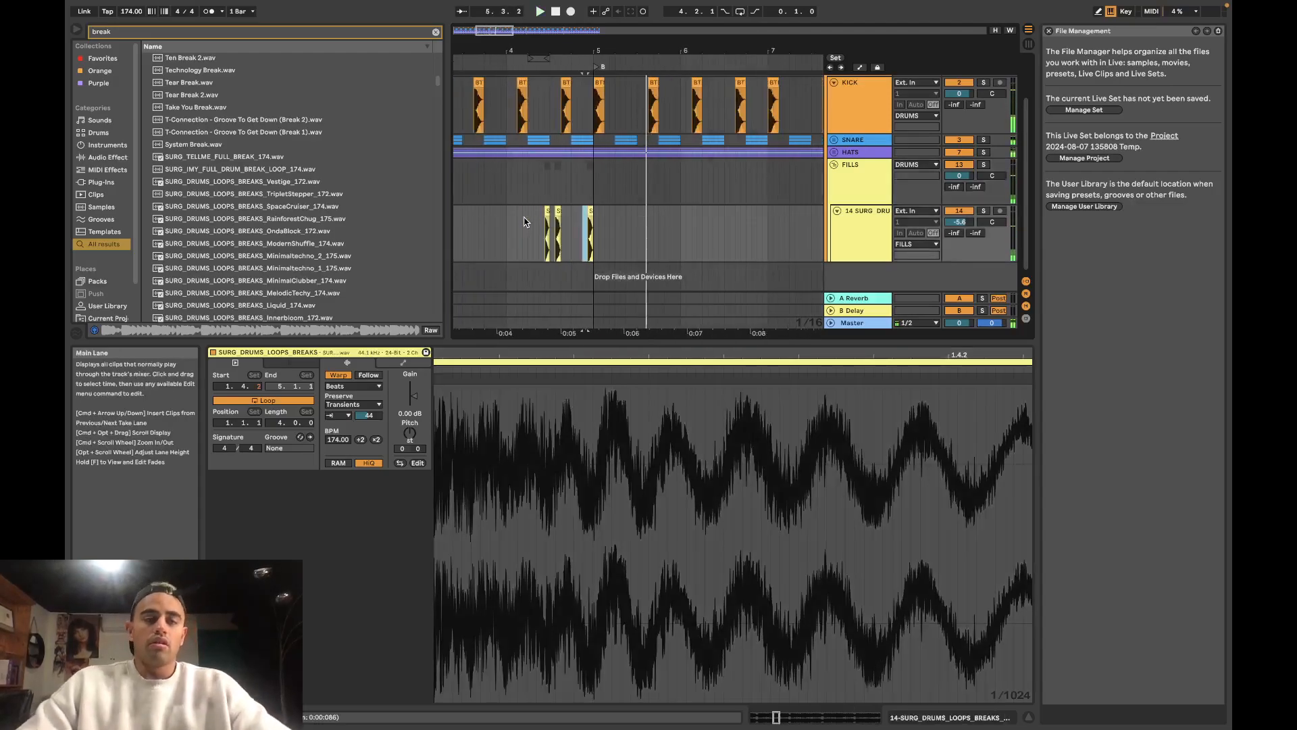
key(space)
Step: Set the fixed grid to 4 Bars and replace the slice at 4.4.4 with a copy of an earlier slice
right_click(568, 227)
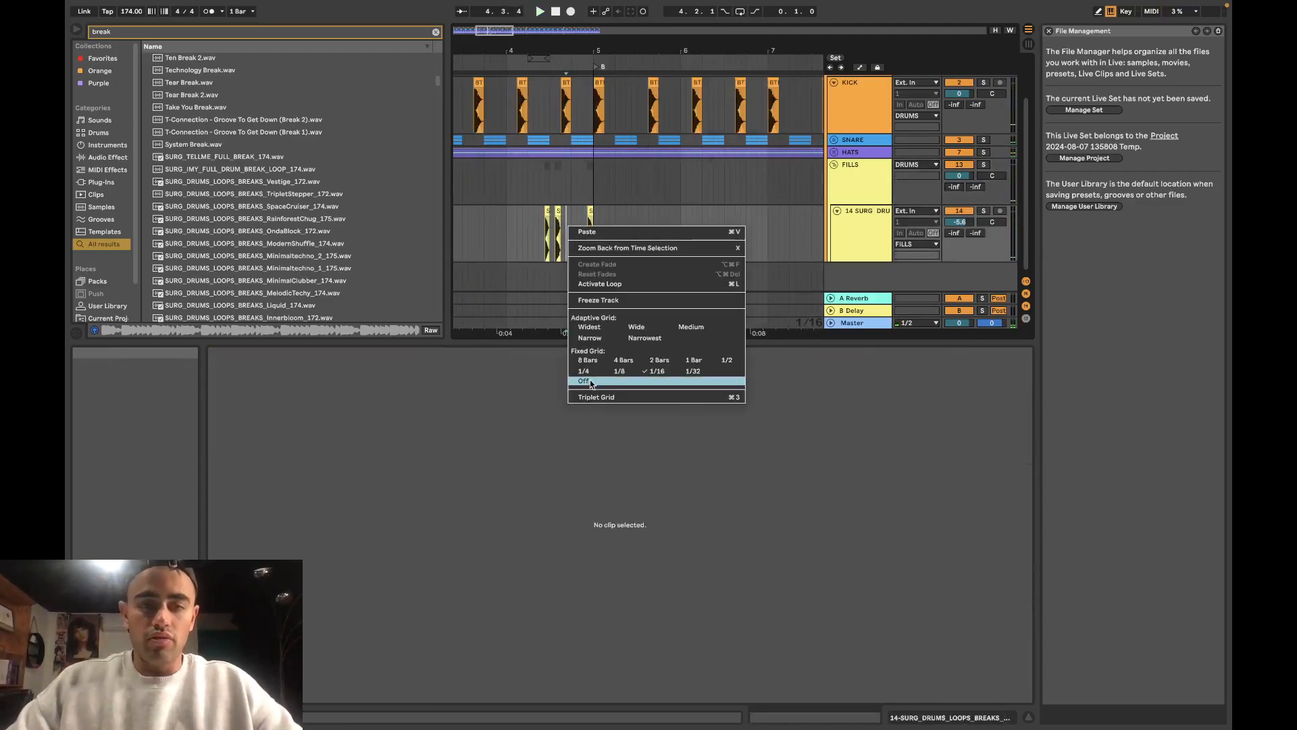
click(622, 361)
scroll(588, 227, up, 3)
click(592, 213)
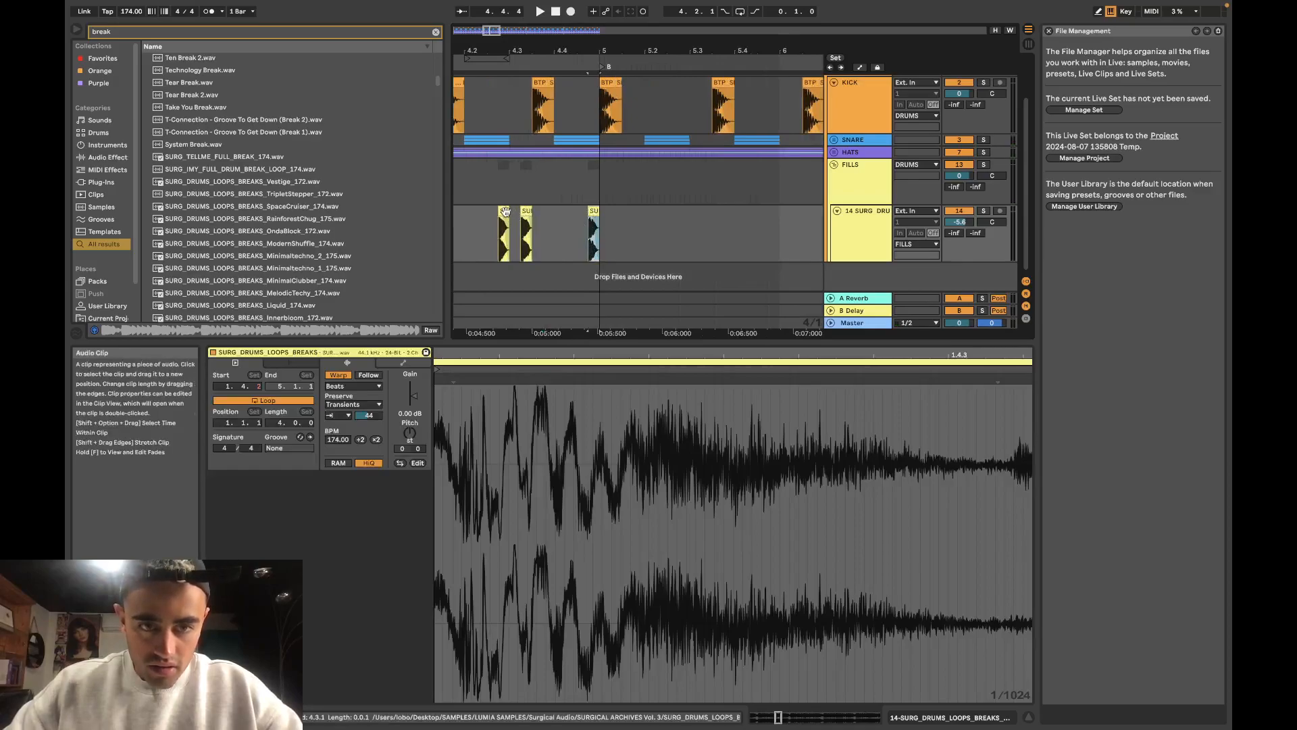
click(588, 214)
key(space)
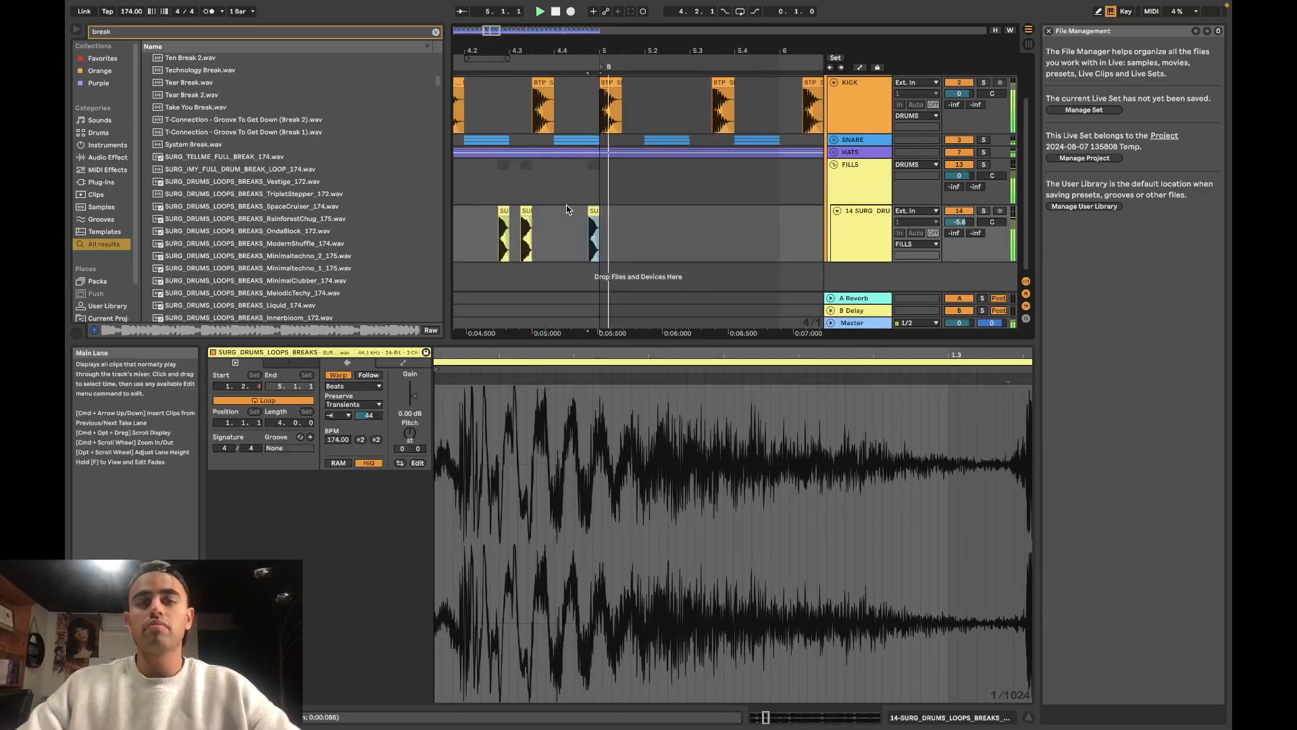
Step: Play the arrangement from bar 1 through the fill towards bar 9, and set the fixed grid to 1/8
scroll(512, 205, down, 5)
click(498, 197)
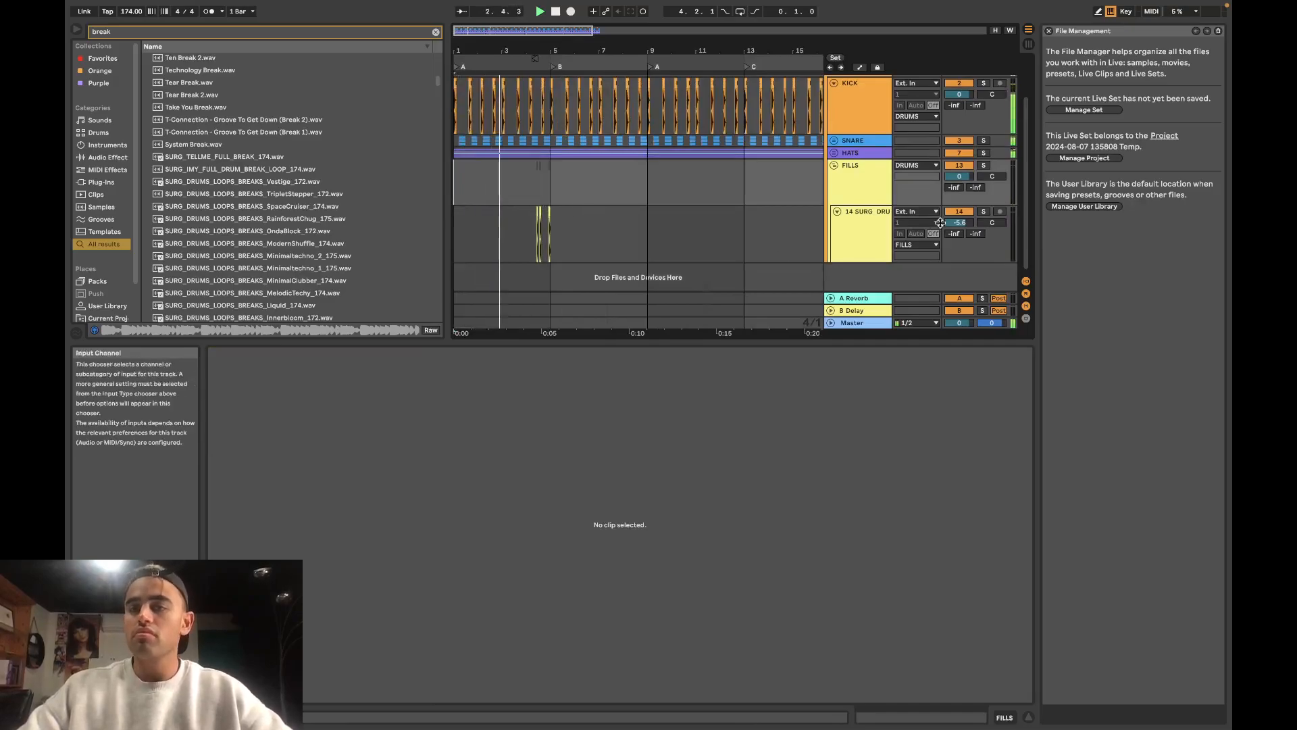
right_click(599, 216)
key(Escape)
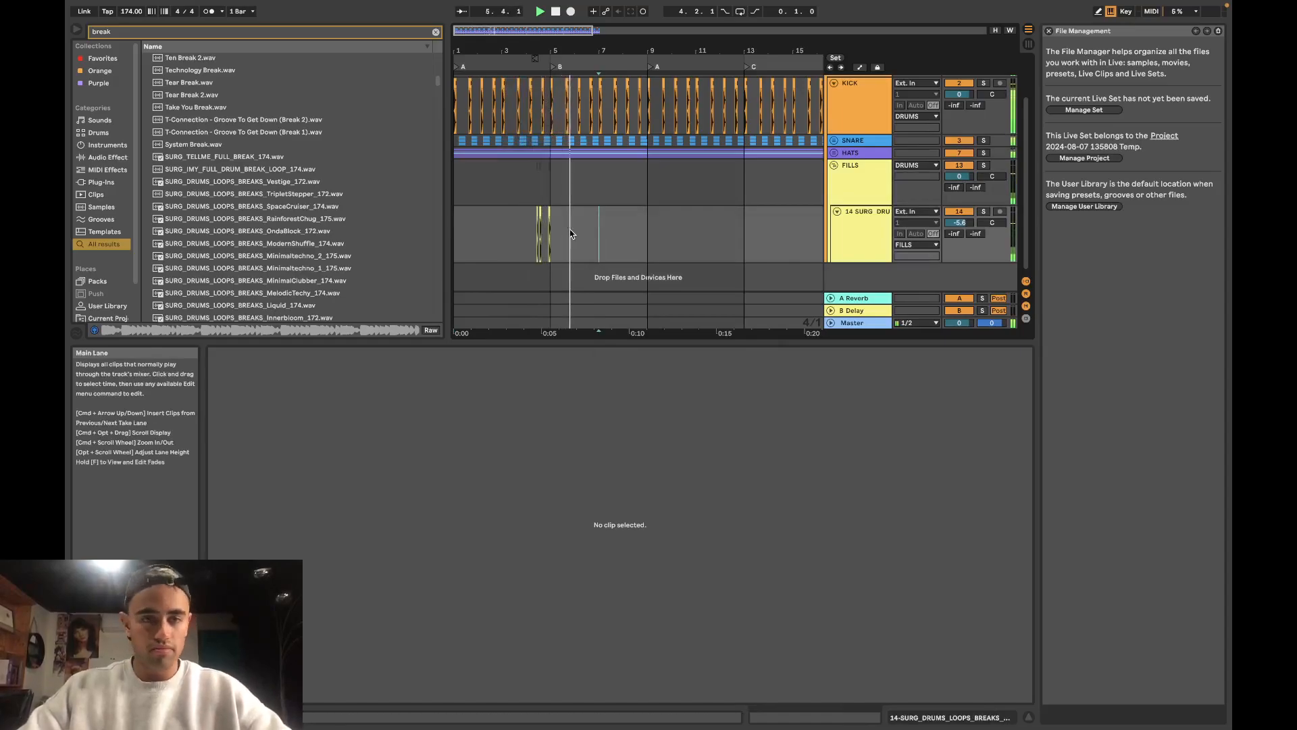
right_click(600, 231)
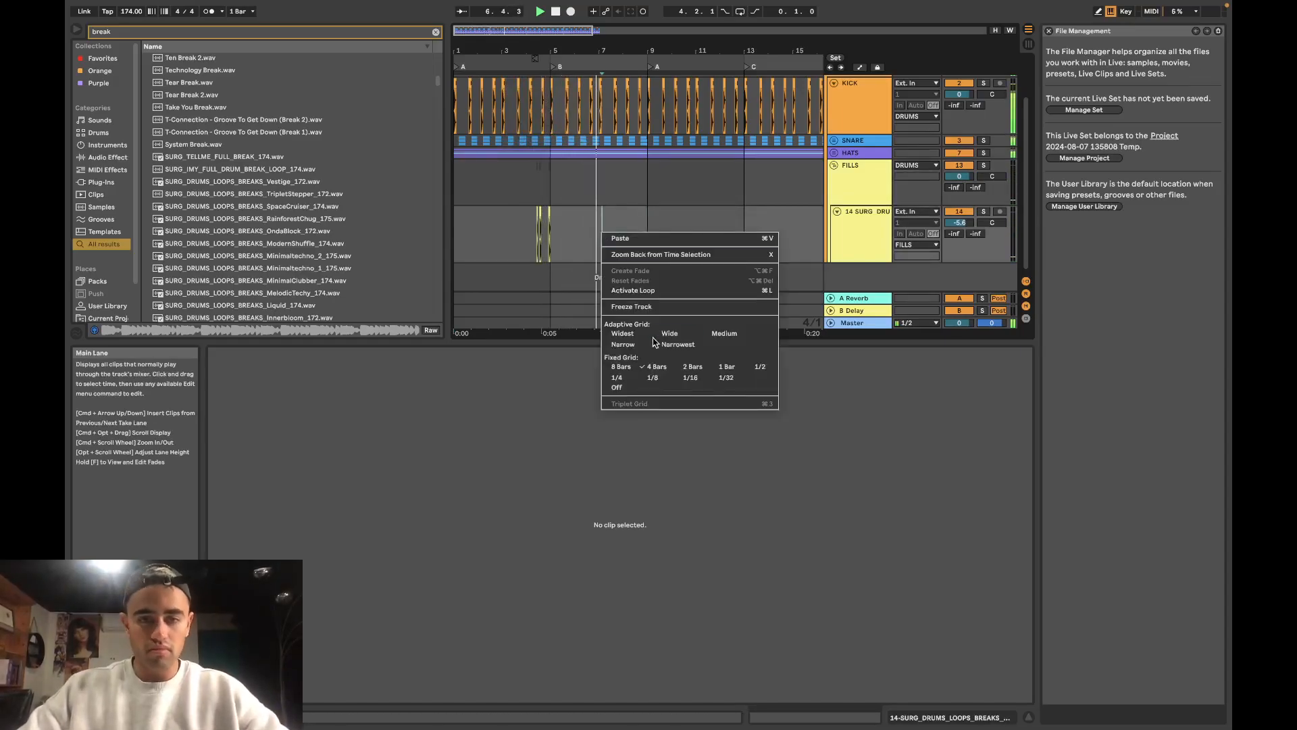
click(650, 377)
scroll(633, 237, up, 3)
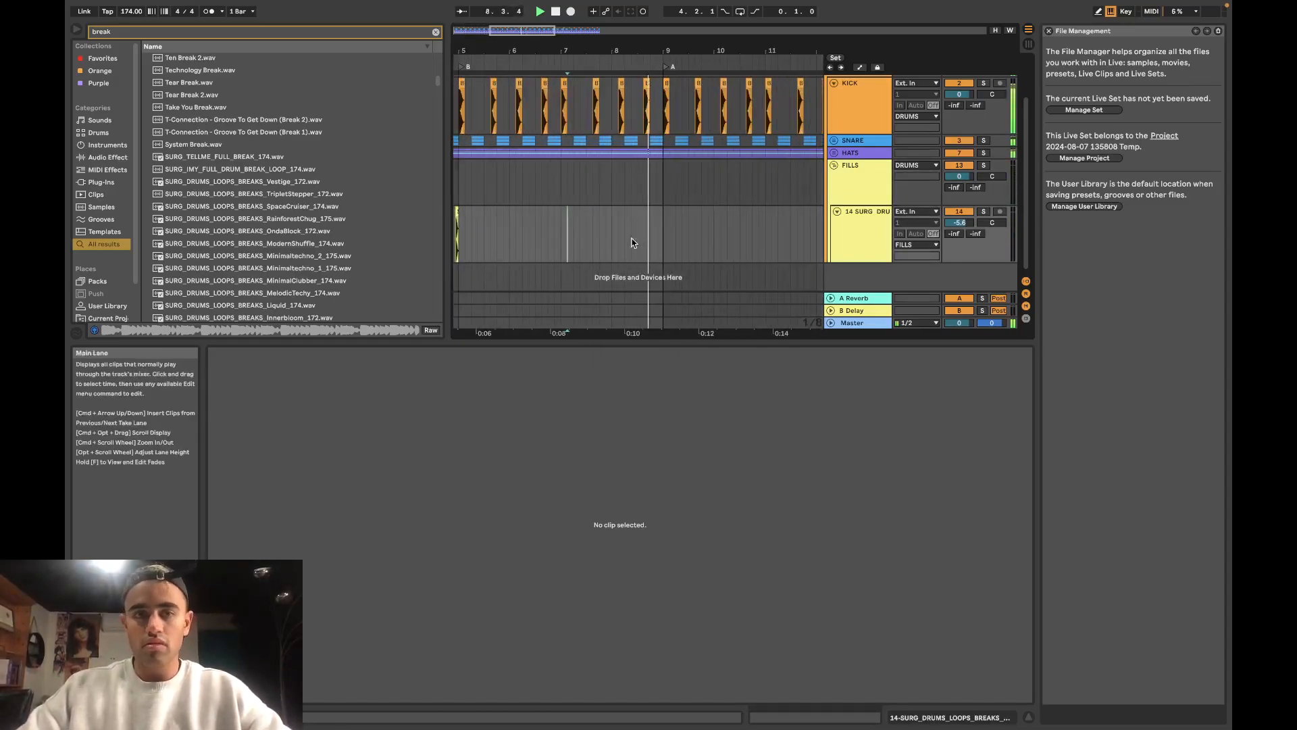
Step: Set the fixed grid to 1 Bar and copy the whole bar 4 fill into bar 8 of the break track
right_click(608, 227)
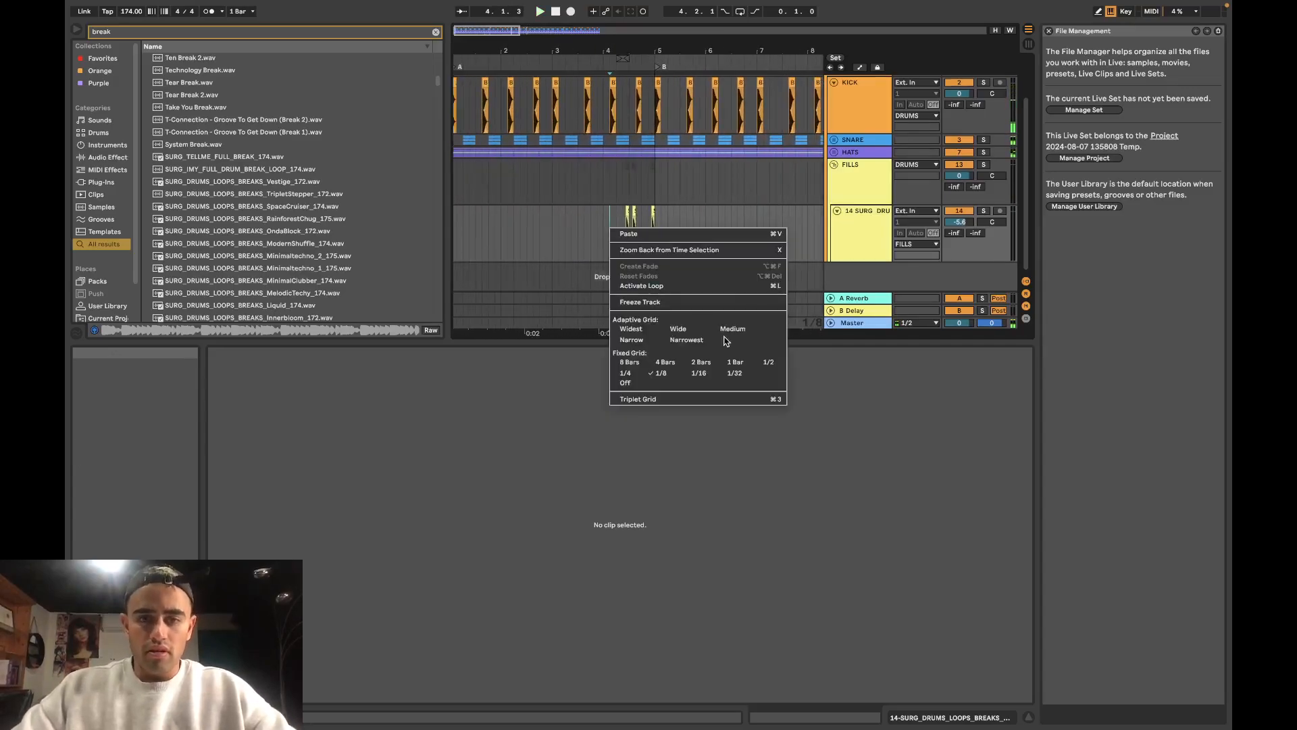
click(733, 362)
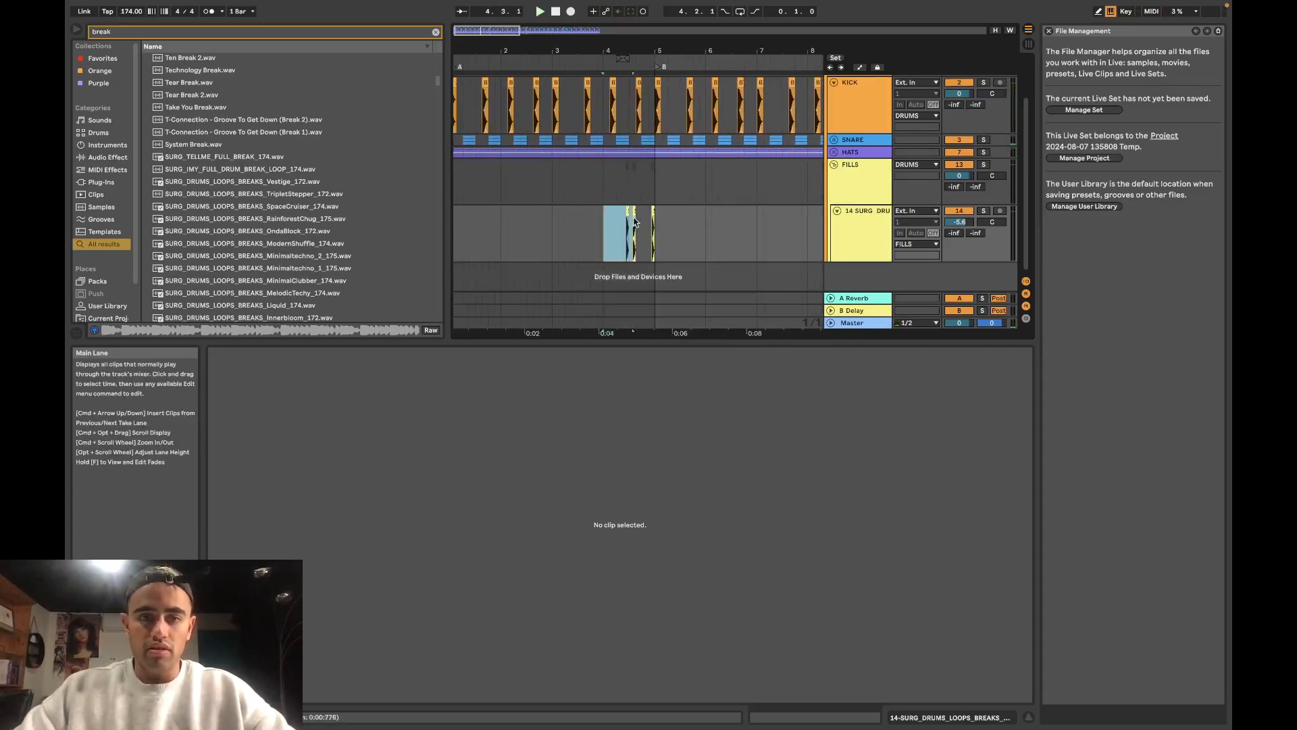
key(super+c)
scroll(661, 215, right, 3)
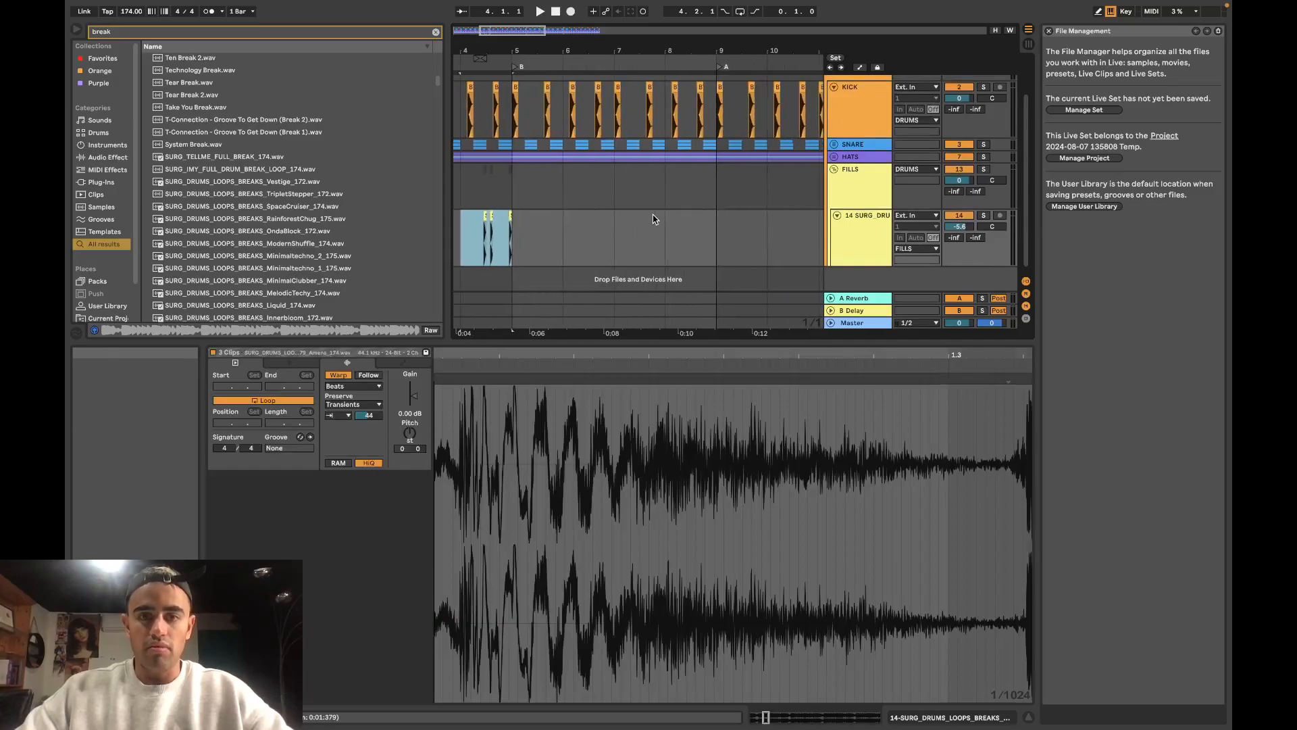
click(666, 223)
key(super+v)
Step: Try to clear the copied fill from 8.3.3 to the start of bar 9
drag(699, 226, 728, 222)
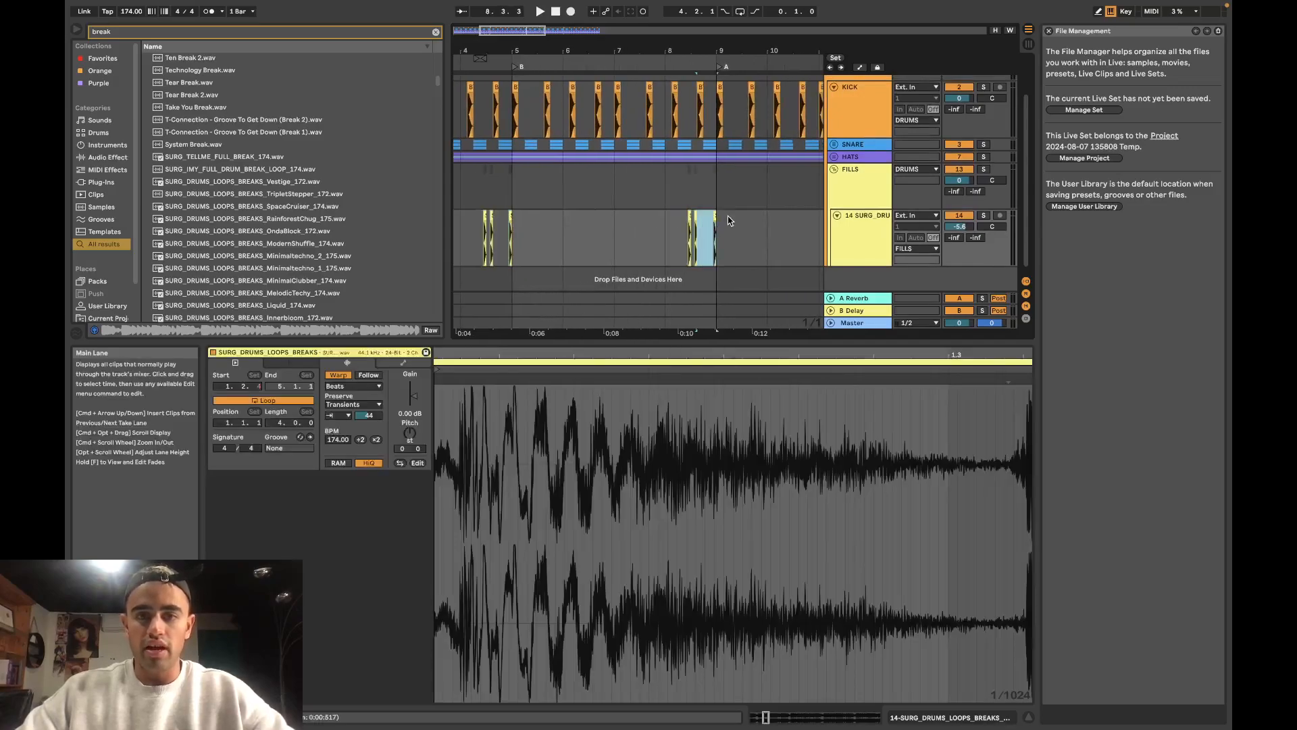
key(Delete)
key(super+z)
Step: Insert an audio track below the break track in the FILLS group and delete the copied slice at 8.4.4
scroll(750, 220, up, 3)
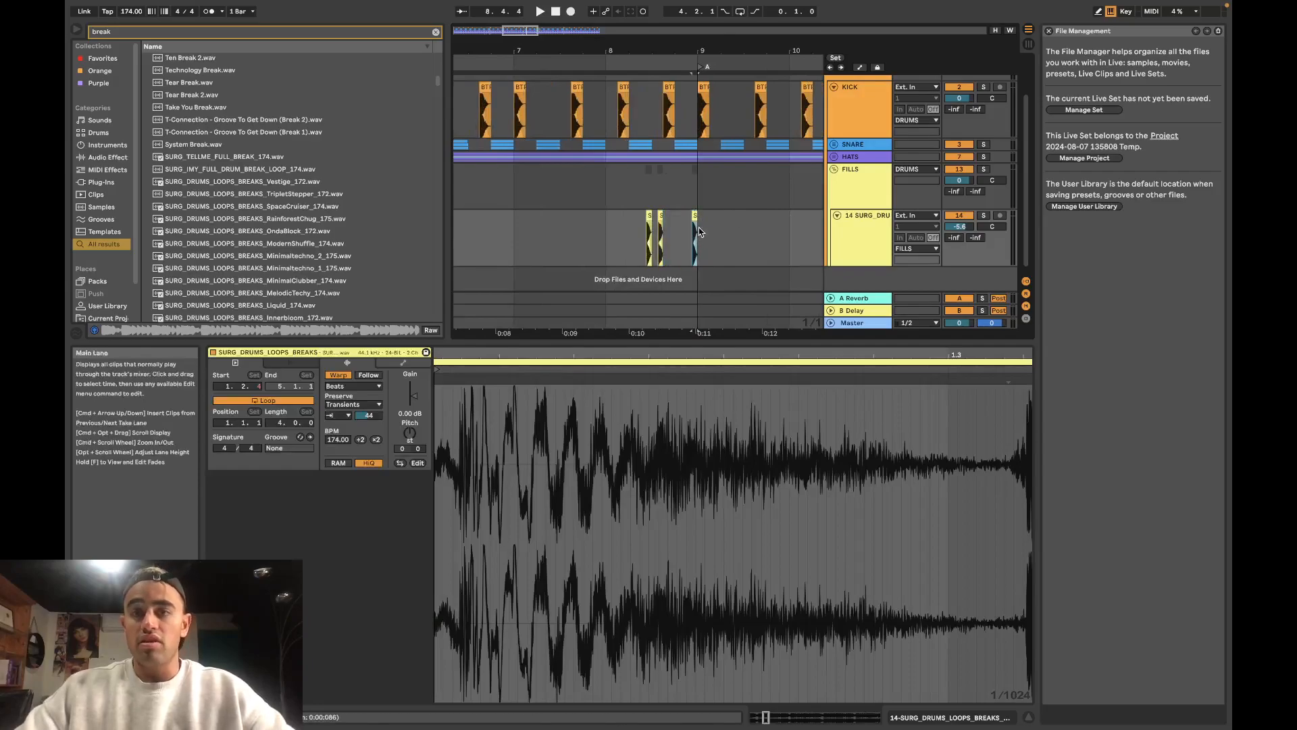
right_click(852, 234)
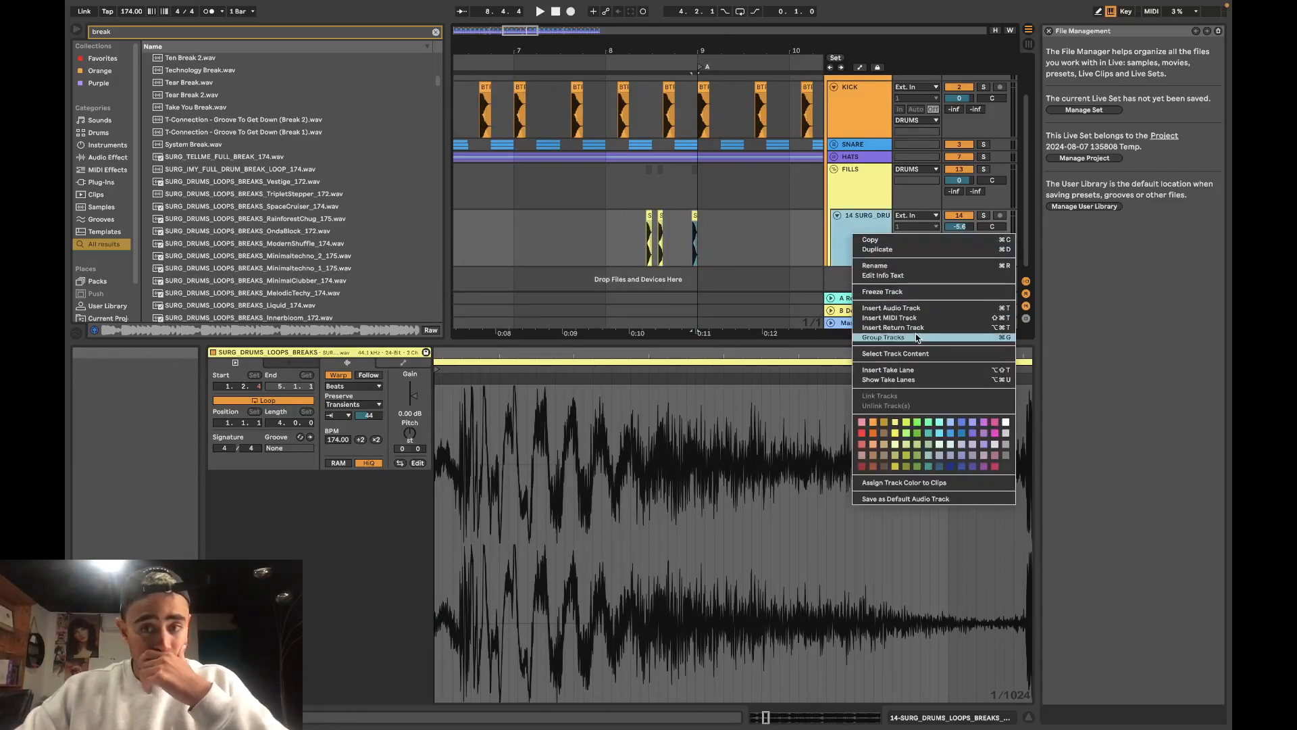
click(898, 308)
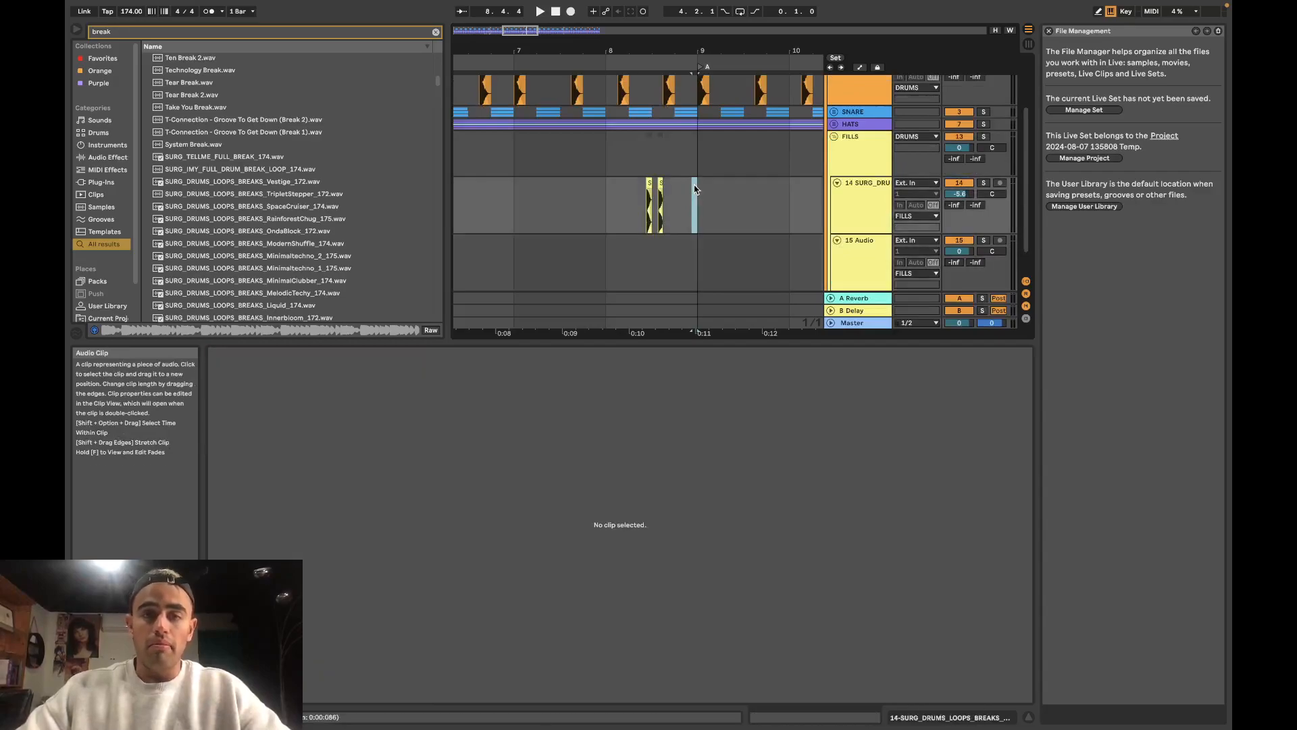
scroll(643, 252, down, 2)
Step: Rename the break track SNARE FILL 1 and the new audio track TOM
right_click(857, 206)
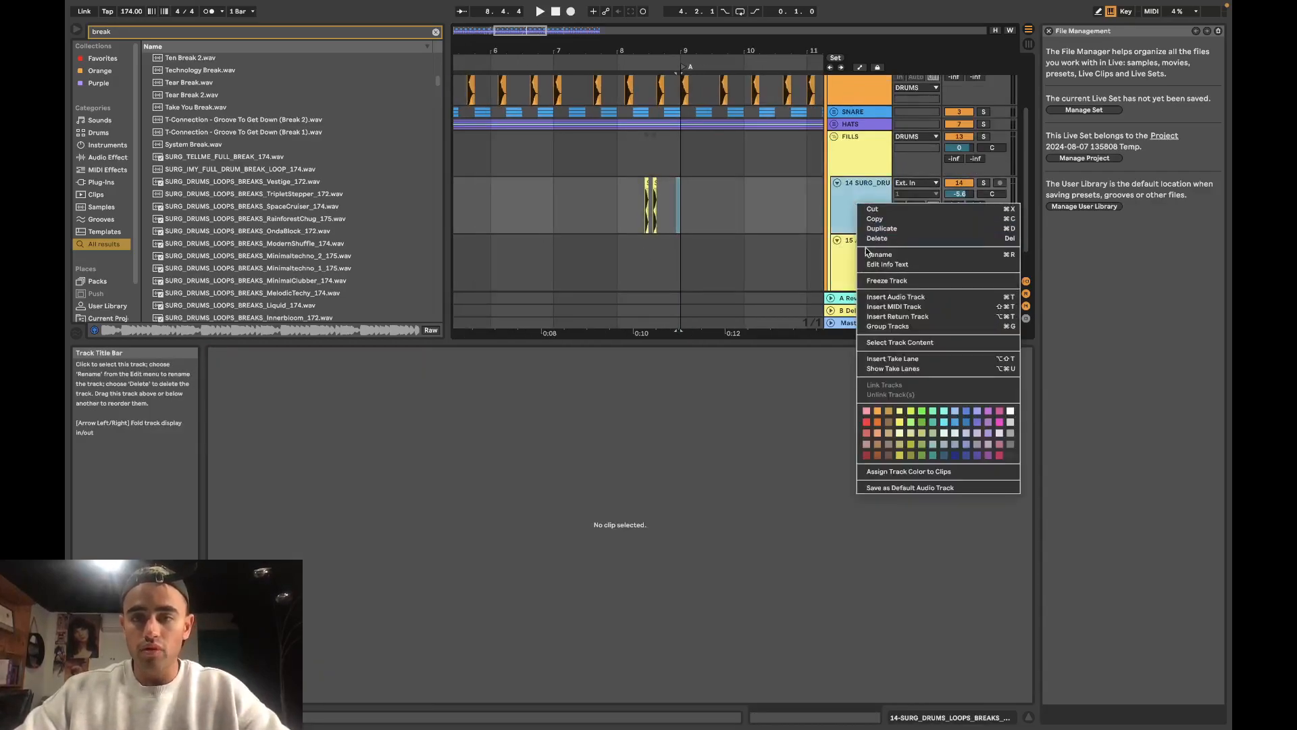
click(878, 254)
text(SNARE FILL 1)
key(Return)
right_click(880, 260)
click(906, 310)
text(TOM)
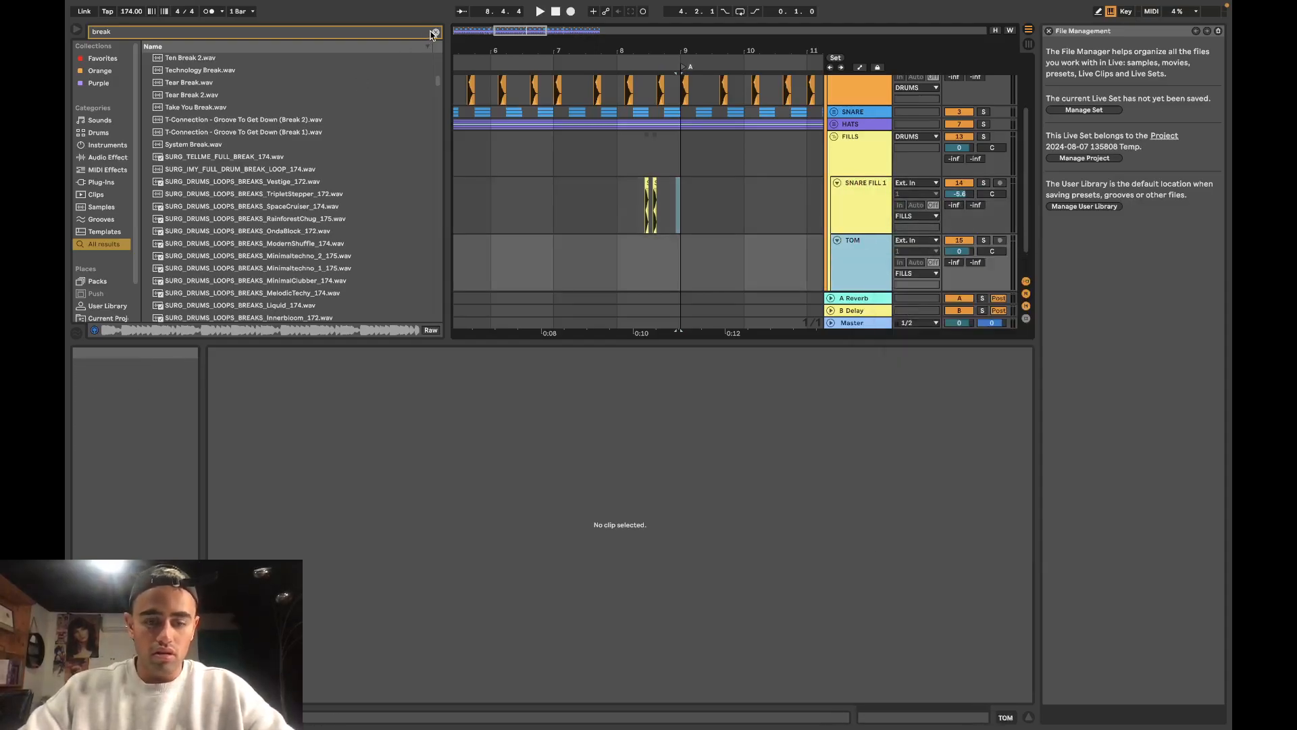
Step: Search the browser for "tom" and audition the first tom samples in the results
click(435, 32)
text(tom)
click(225, 196)
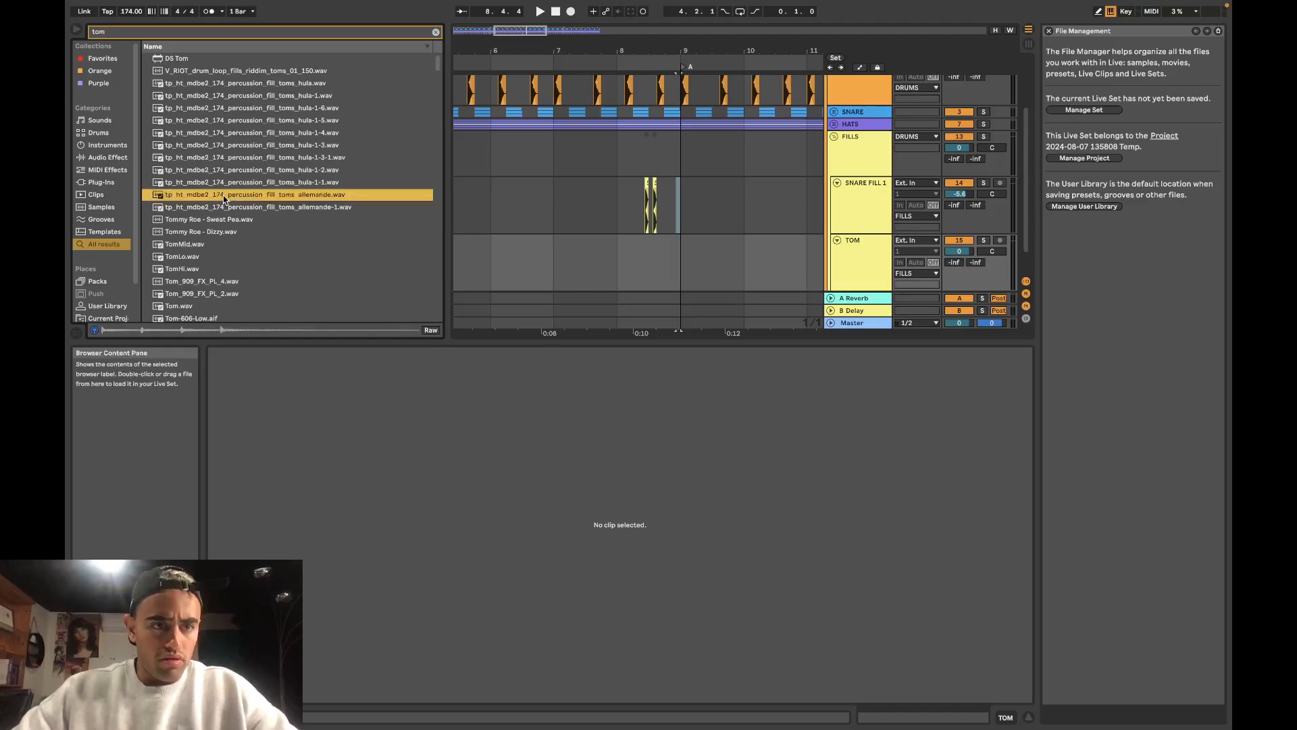
click(237, 270)
scroll(236, 271, down, 5)
click(236, 272)
scroll(250, 307, down, 10)
scroll(250, 309, down, 15)
Step: Audition more tom samples throughout the results, ending on IA VOL 2 Tom 10.wav
click(255, 254)
click(274, 216)
click(280, 167)
click(291, 142)
click(297, 103)
click(298, 89)
scroll(297, 88, up, 6)
click(297, 89)
scroll(297, 89, up, 5)
click(294, 95)
click(291, 140)
scroll(288, 141, up, 5)
click(286, 141)
scroll(286, 143, up, 8)
click(262, 206)
click(264, 171)
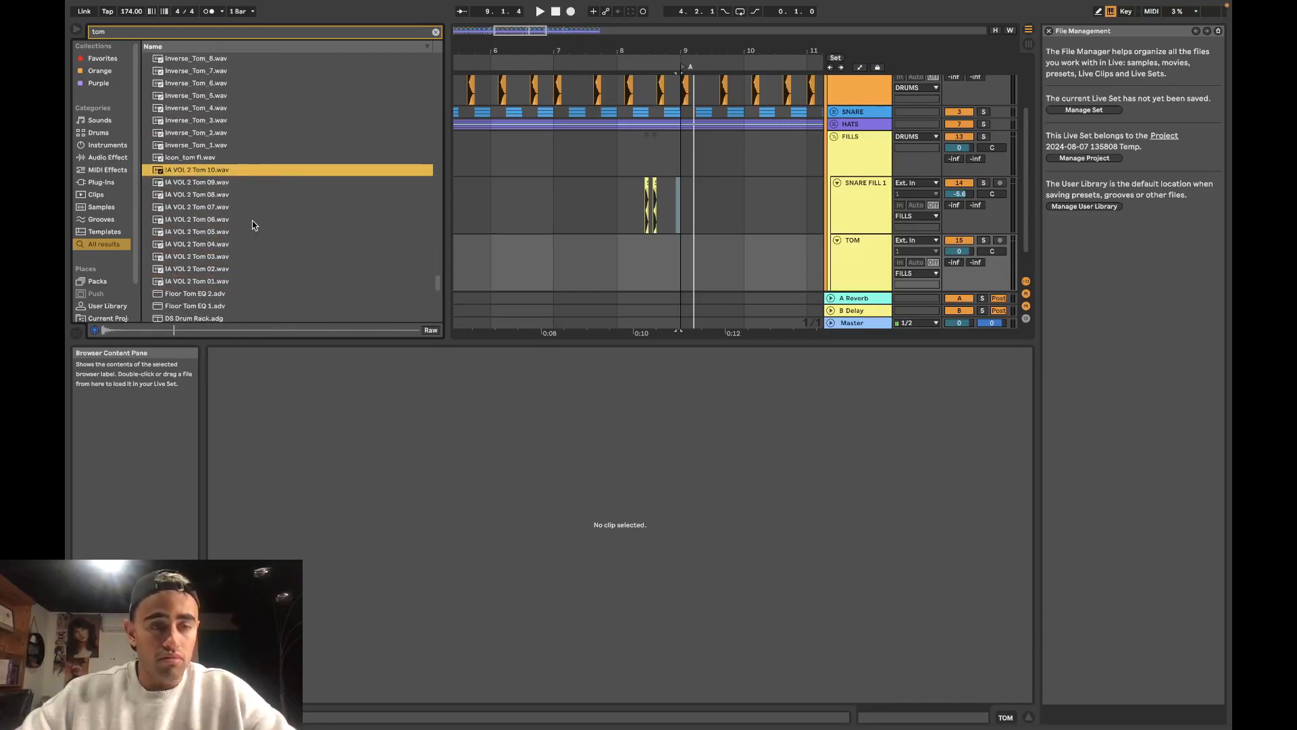
scroll(654, 262, up, 3)
Step: Set the fixed grid to 1/16, place IA VOL 2 Tom 10.wav at 8.4.3 on the TOM track, and play the fill
right_click(665, 256)
click(720, 403)
scroll(653, 257, up, 2)
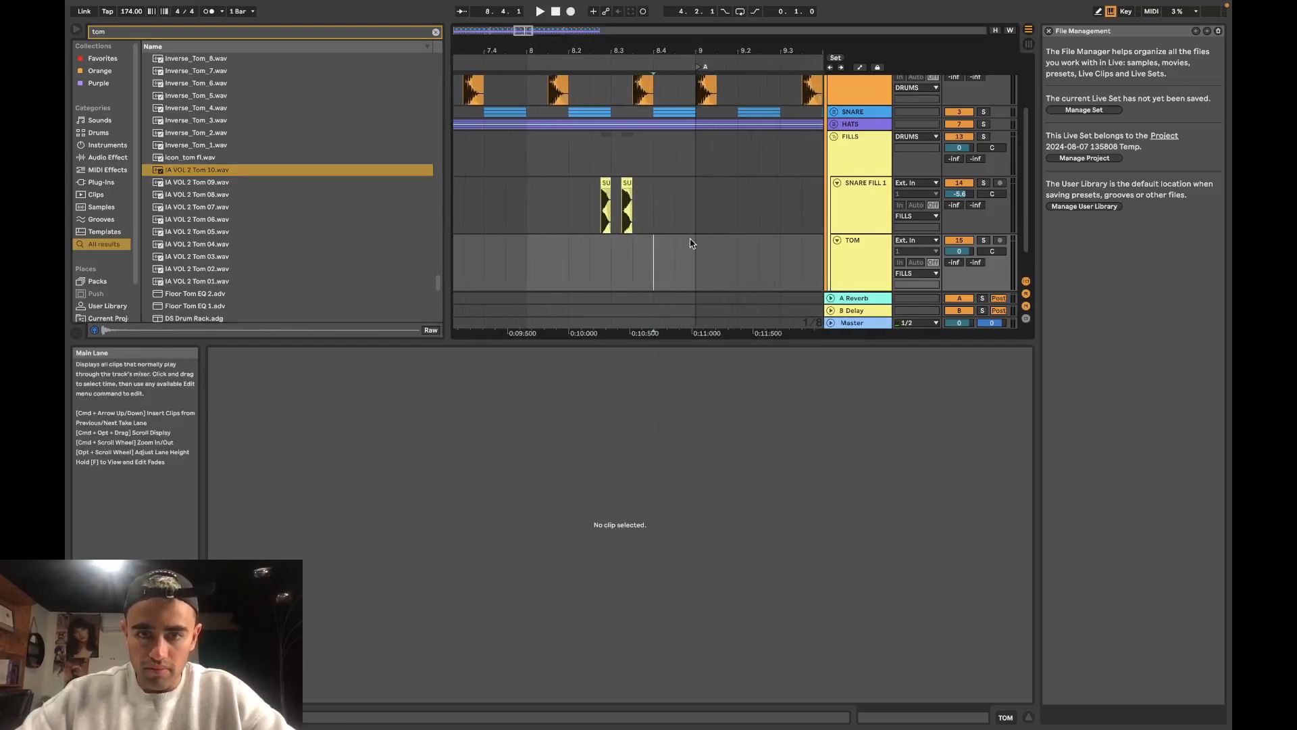
right_click(664, 258)
click(754, 394)
scroll(689, 294, up, 2)
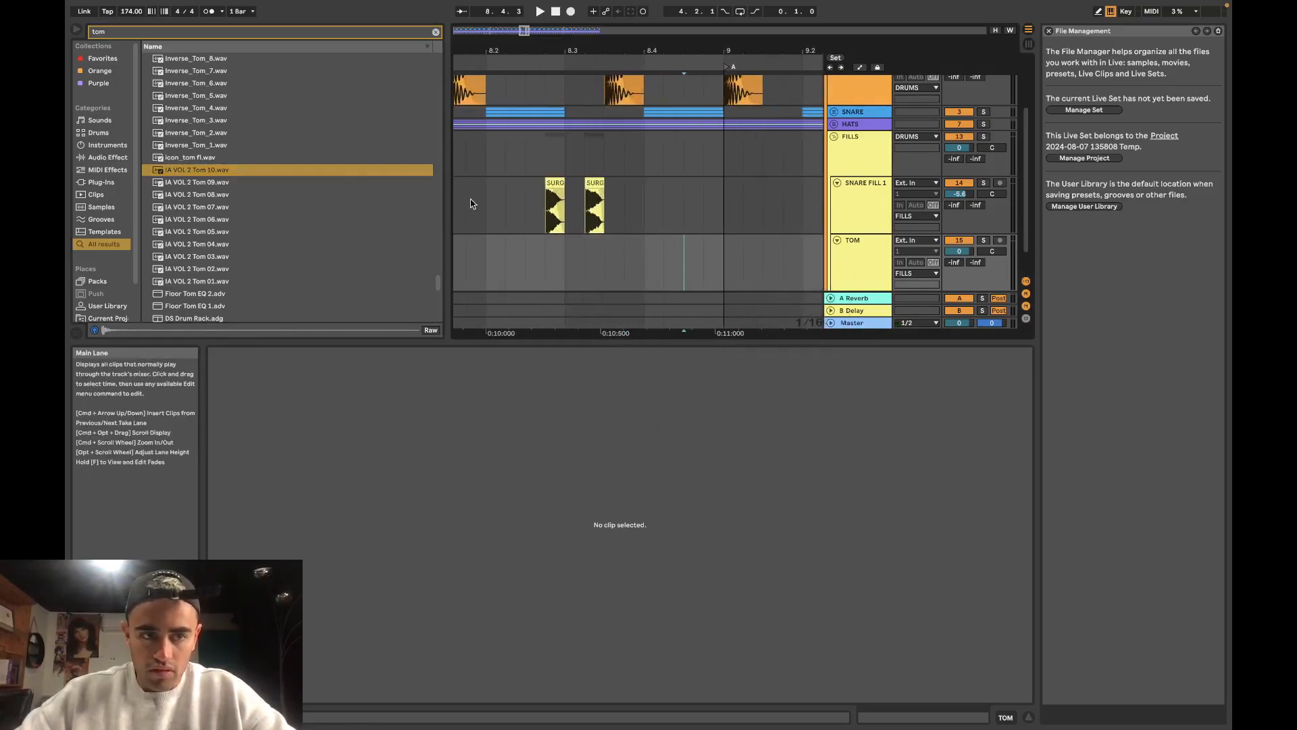
drag(327, 170, 642, 256)
scroll(642, 256, down, 3)
key(space)
Step: Audition the IA VOL 2 Tom samples between Tom 04 and Tom 10, ending on IA VOL 2 Tom 07.wav
click(389, 172)
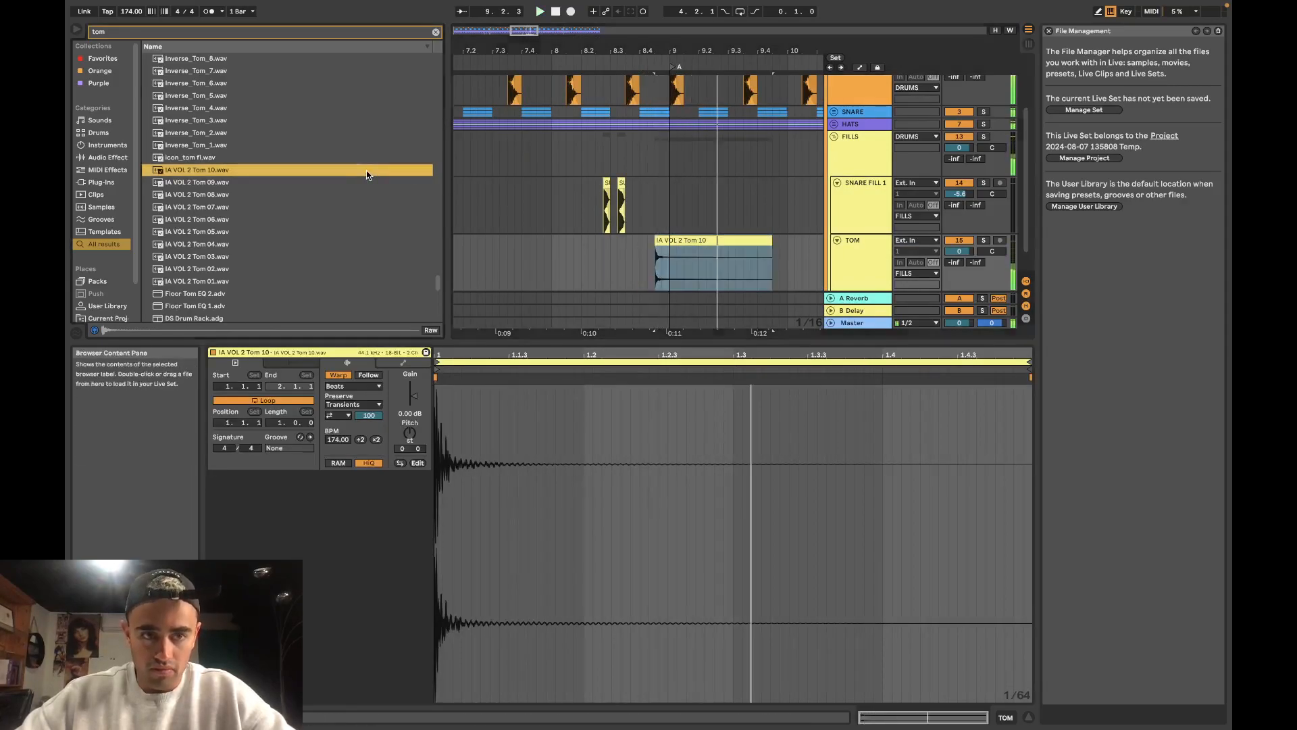
click(334, 195)
click(318, 241)
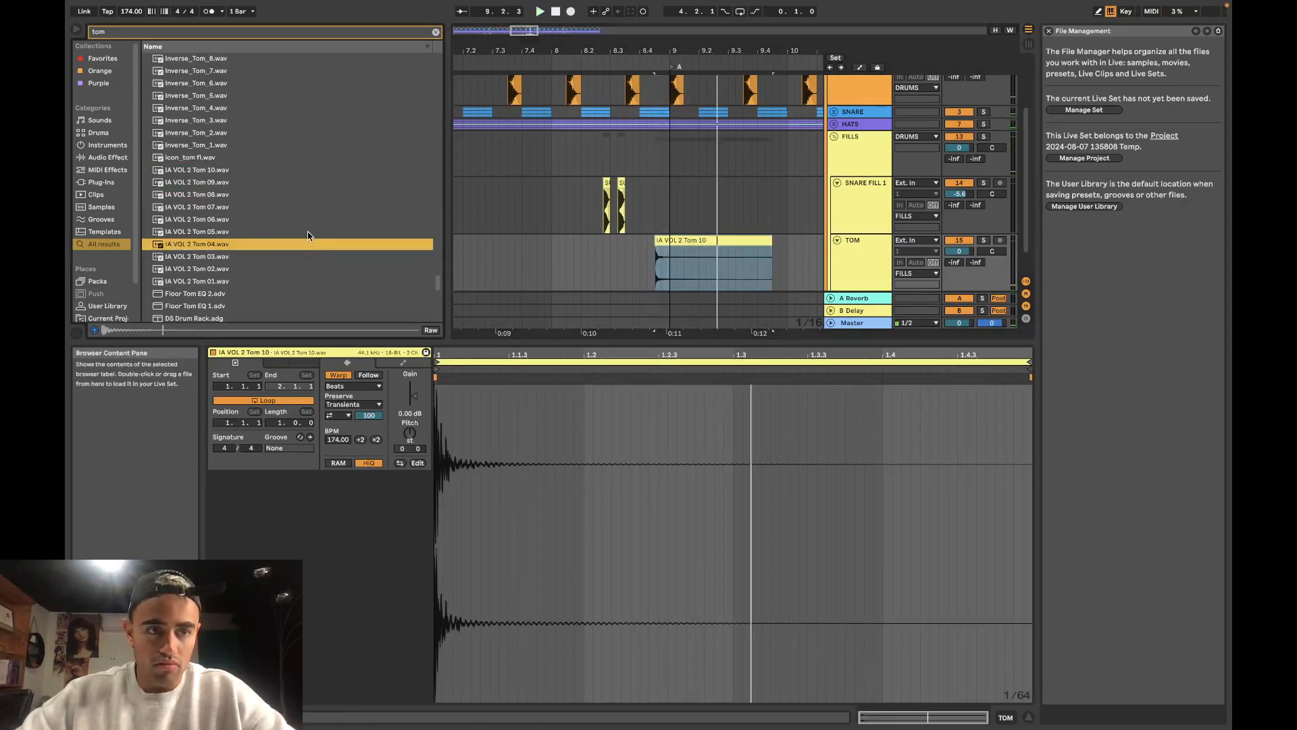
click(268, 207)
click(265, 180)
click(267, 169)
click(256, 182)
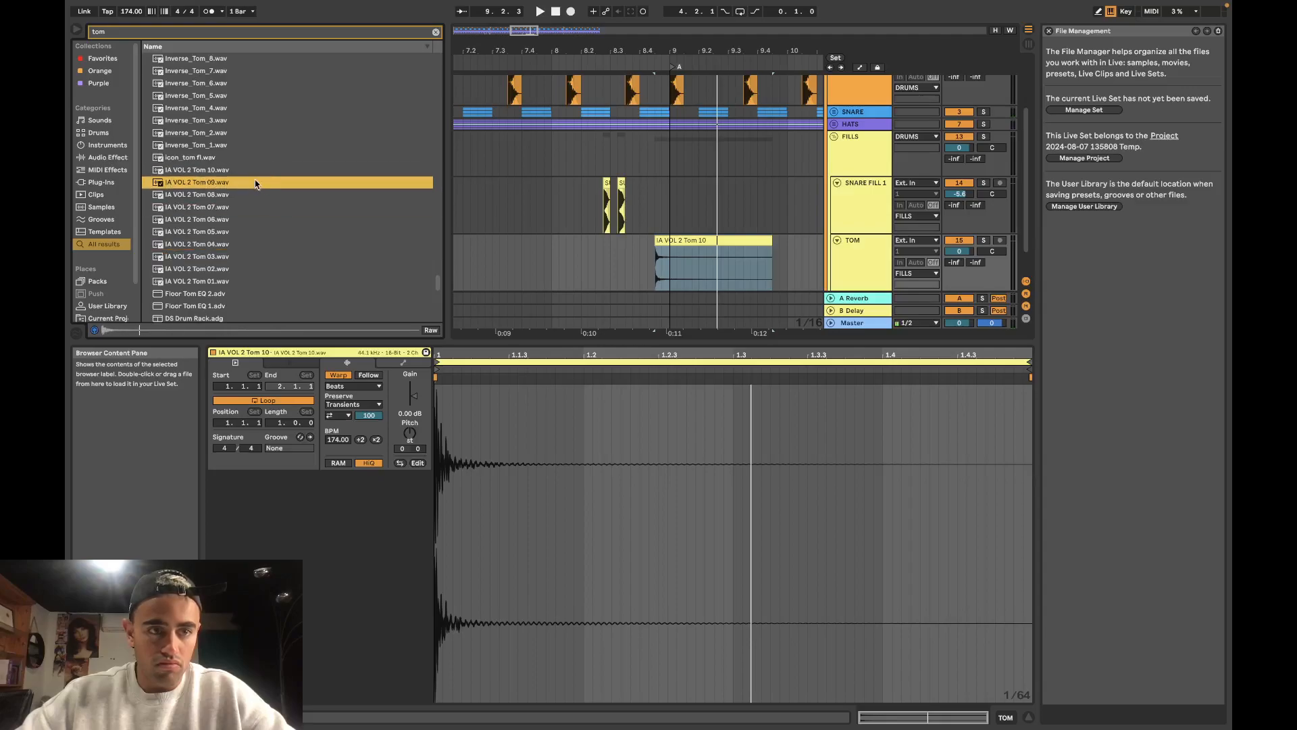
click(256, 171)
click(256, 182)
click(254, 195)
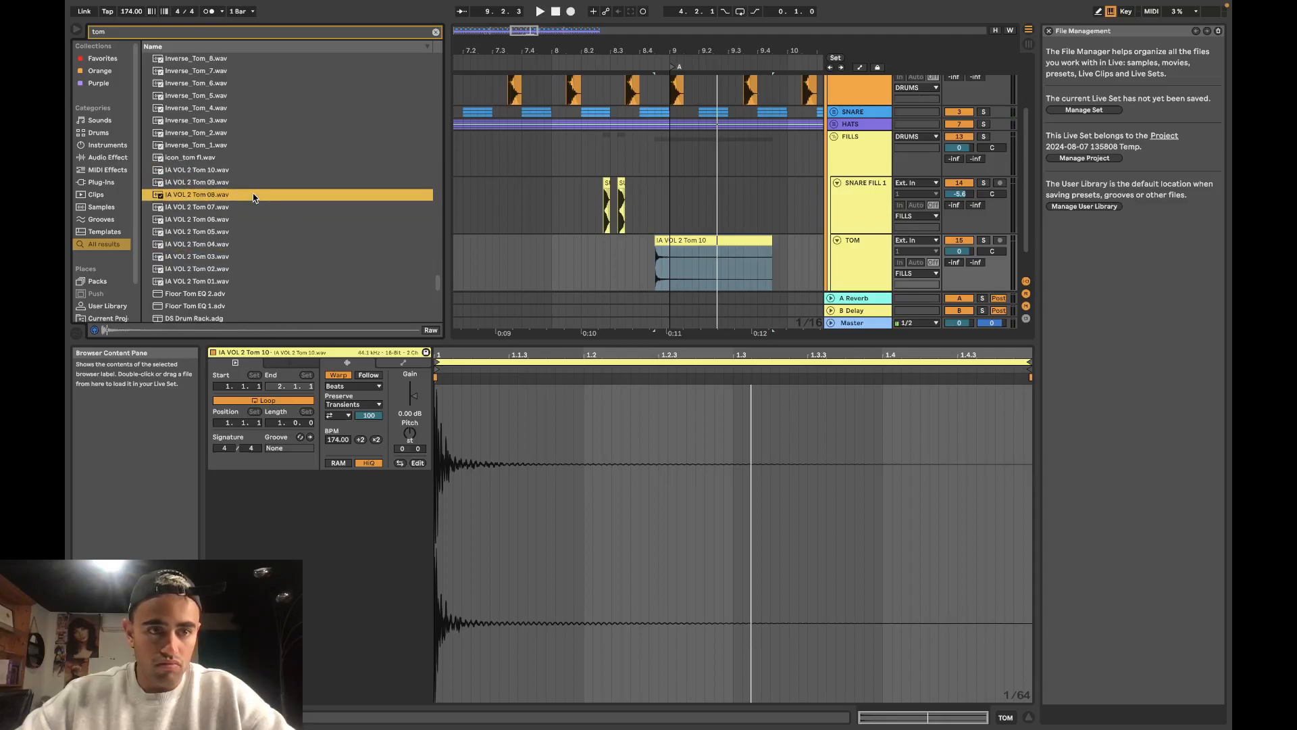
click(250, 207)
Step: Place IA VOL 2 Tom 07.wav one sixteenth after the start of the Tom 10 clip on the TOM track and play it
drag(241, 210, 655, 267)
key(space)
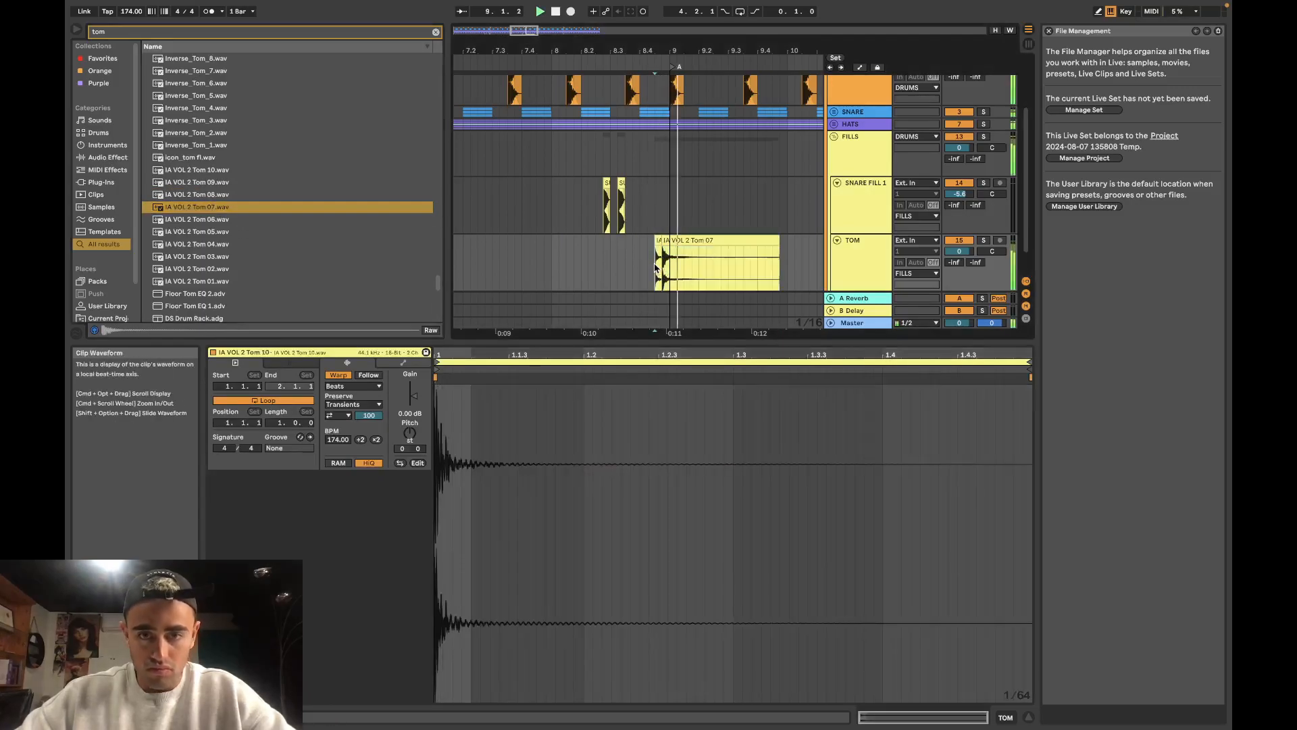
scroll(685, 265, up, 3)
key(space)
scroll(628, 204, up, 4)
Step: Move the IA VOL 2 Tom 07 clip past bar 9, split it shortly after its attack and delete the tail
right_click(629, 205)
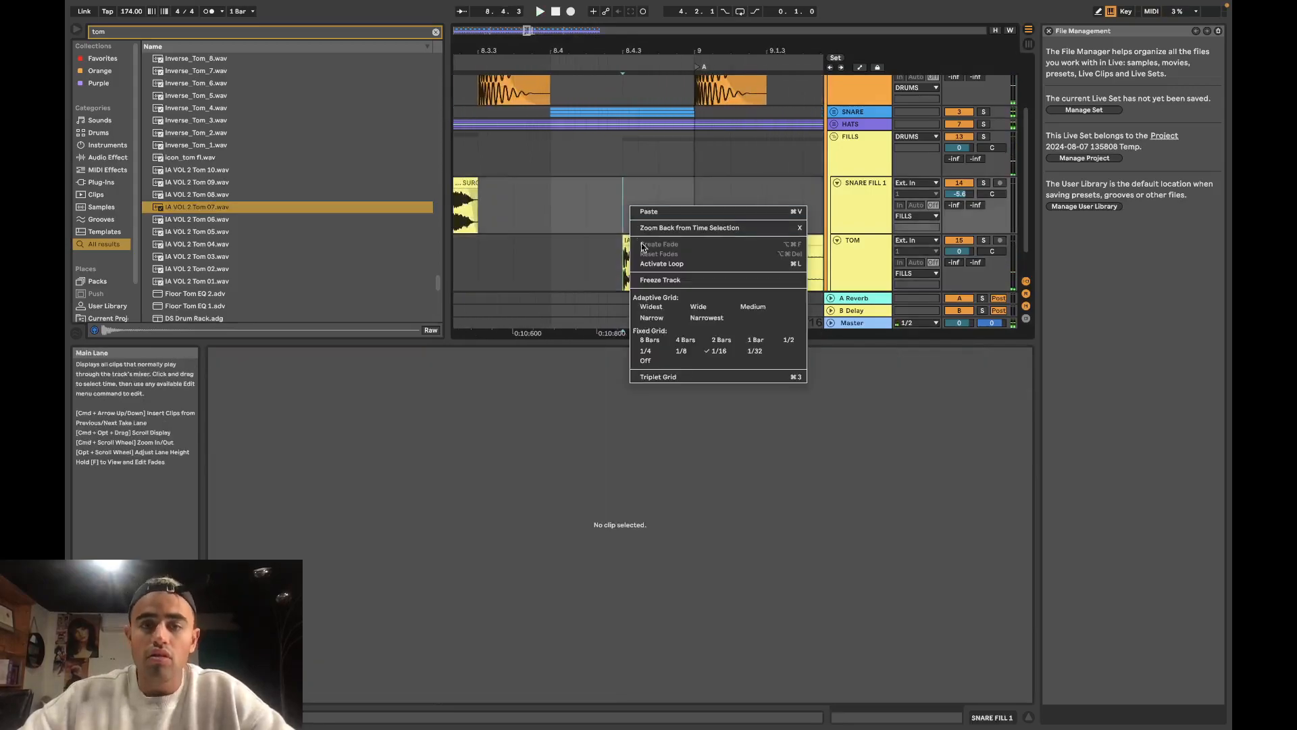
click(638, 229)
click(619, 247)
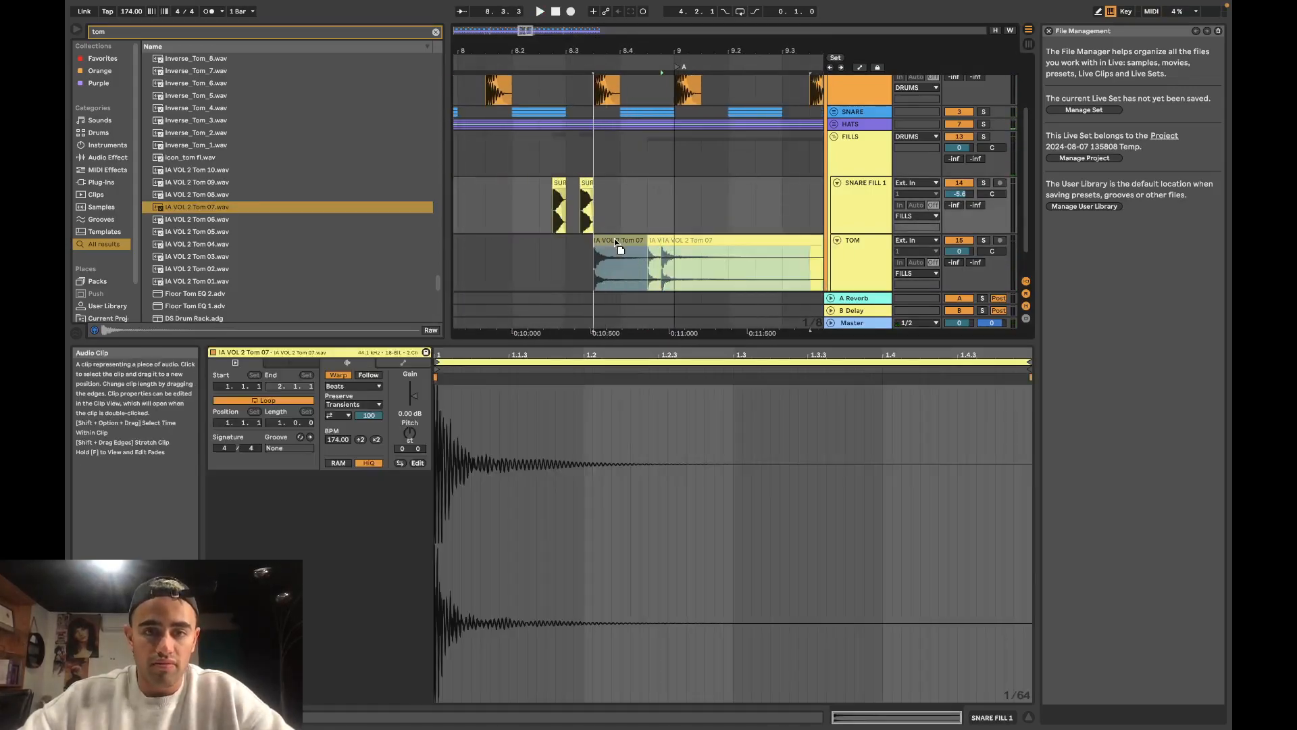
mouse_move(623, 237)
mouse_down()
mouse_move(741, 243)
mouse_move(715, 249)
mouse_up()
click(703, 264)
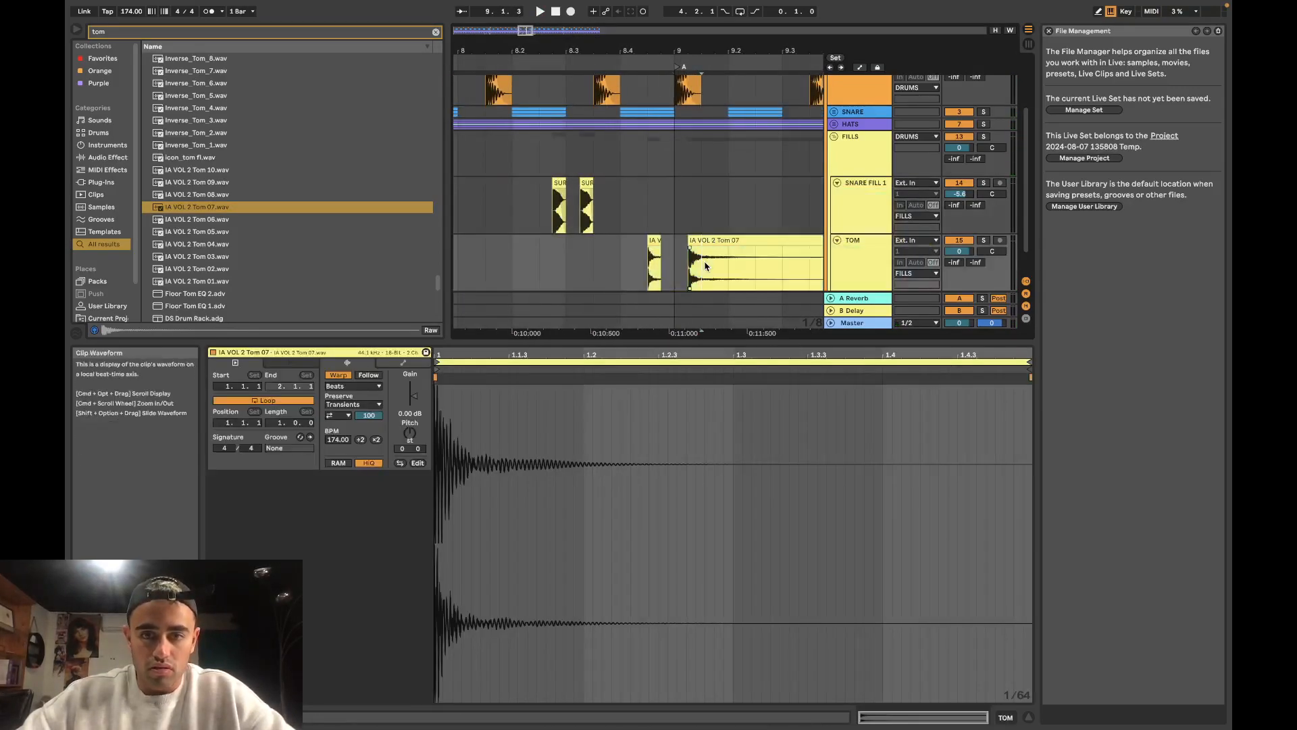
key(super+e)
click(711, 242)
key(Delete)
Step: Set the fixed grid to 1/16, move the trimmed Tom 07 hit to just before the Tom 10 hit, and play the fill
right_click(611, 262)
click(691, 410)
scroll(689, 254, up, 5)
drag(701, 242, 568, 247)
click(537, 253)
key(space)
scroll(537, 252, down, 4)
scroll(537, 253, left, 4)
click(506, 257)
key(space)
key(space)
Step: Set the fixed grid to 4 Bars and play the arrangement from bar 1 through both fills
scroll(506, 261, down, 6)
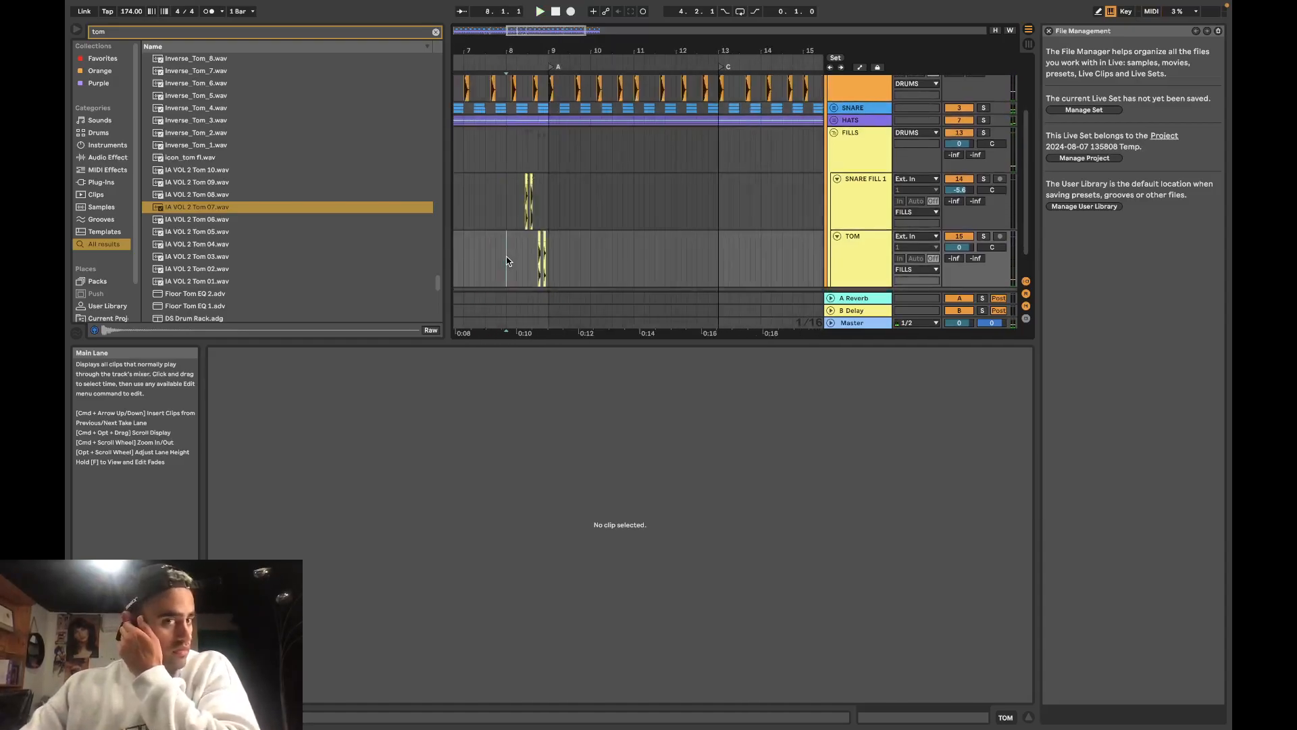
scroll(507, 261, left, 5)
scroll(506, 261, down, 3)
right_click(508, 259)
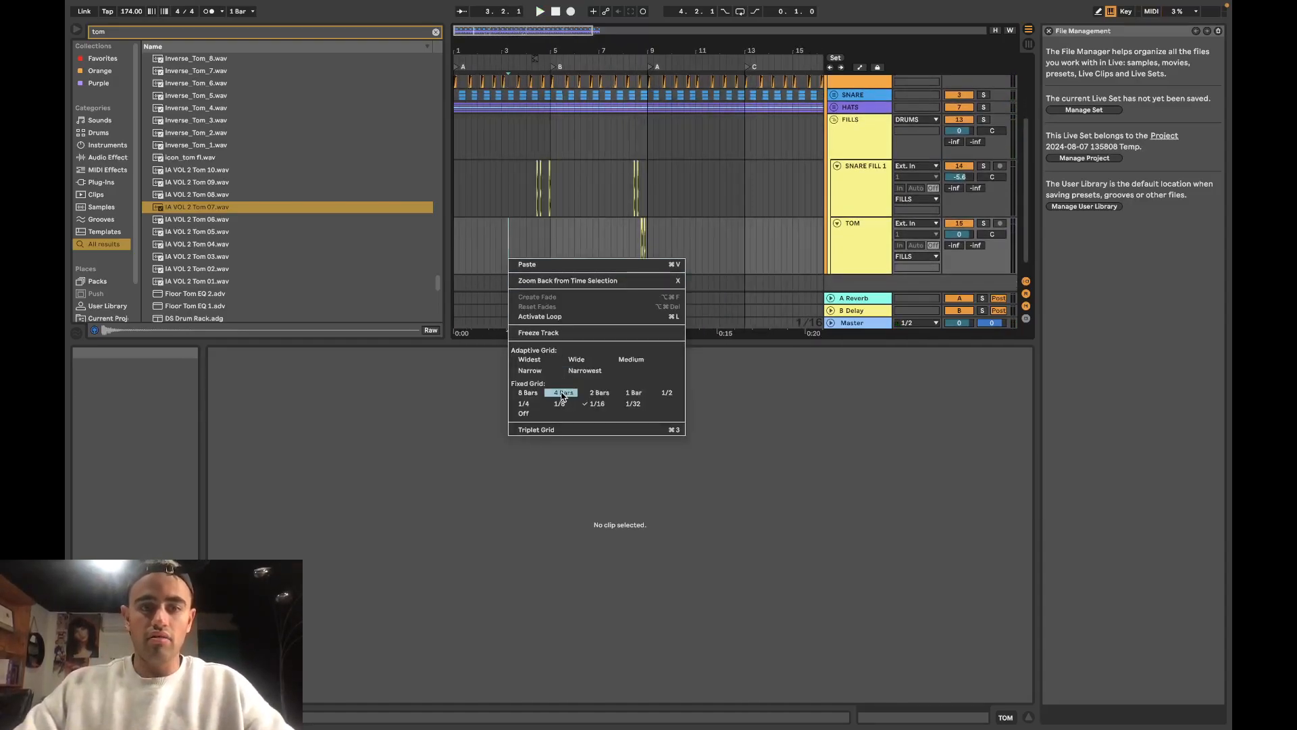
click(562, 393)
click(509, 177)
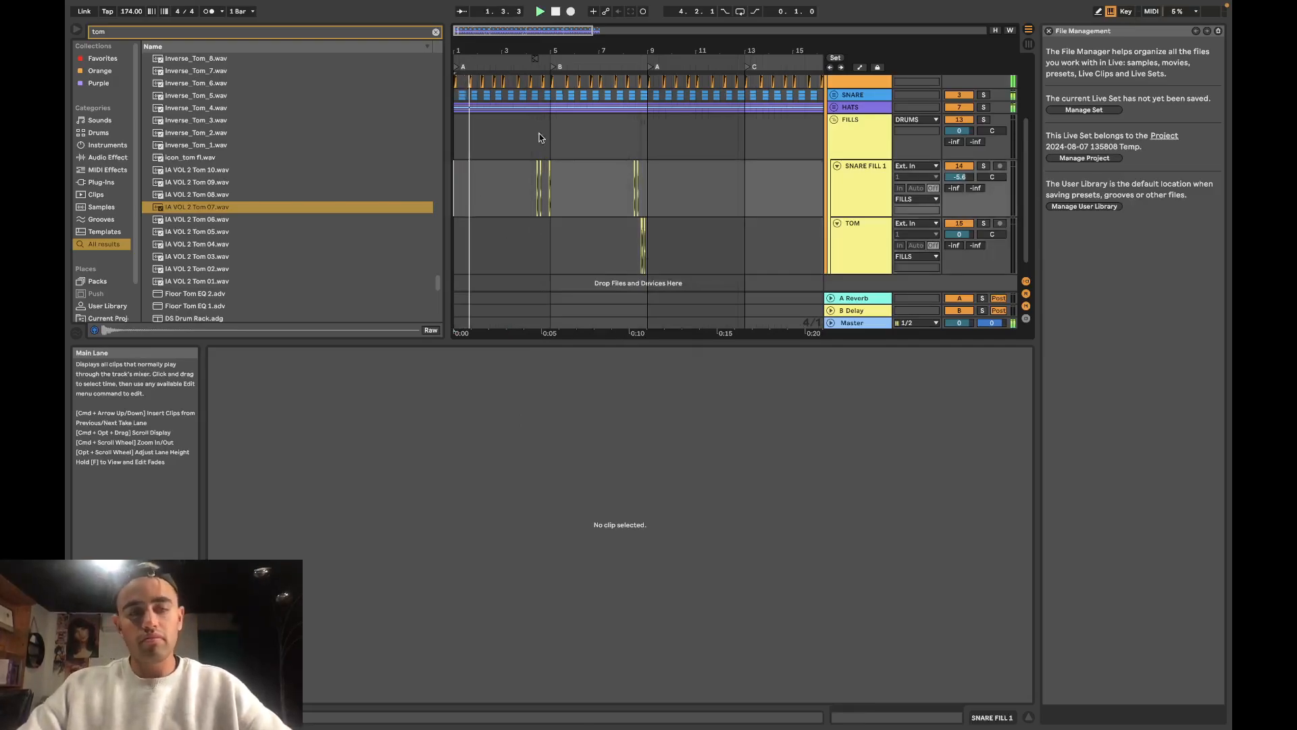
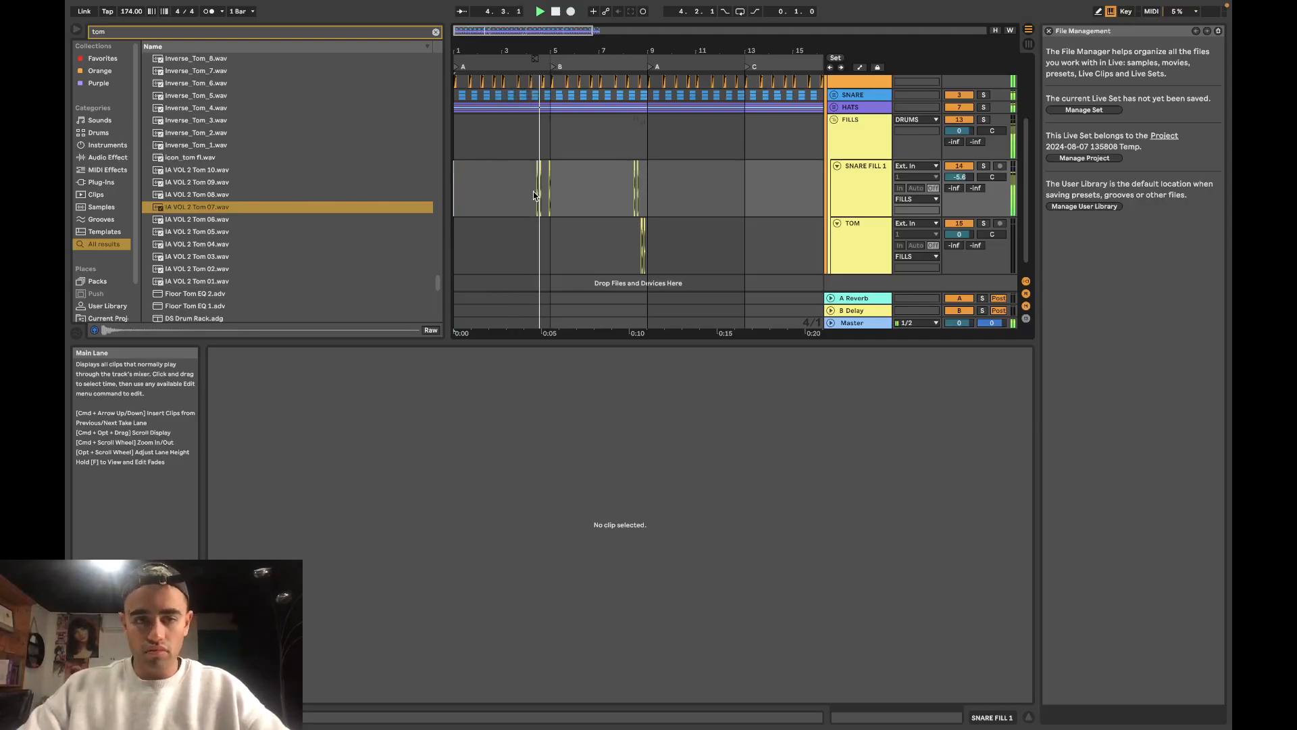
double_click(857, 191)
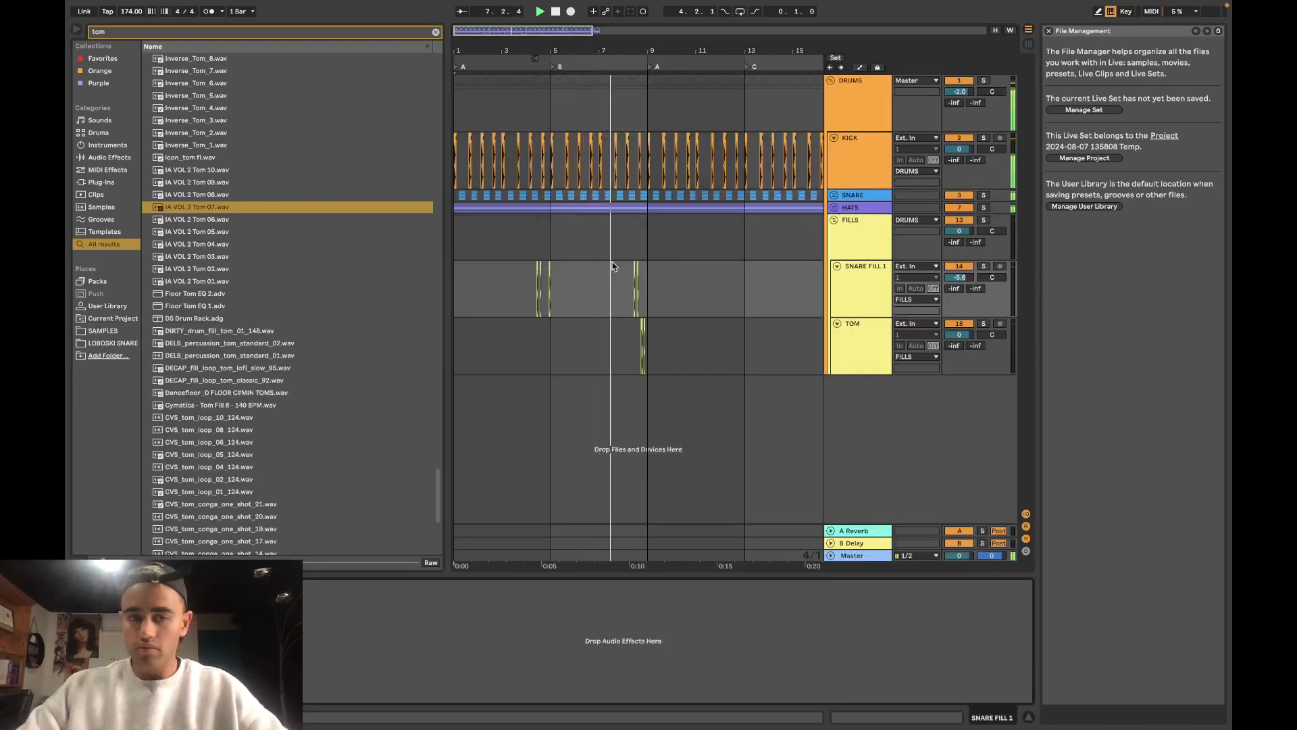
key(plus)
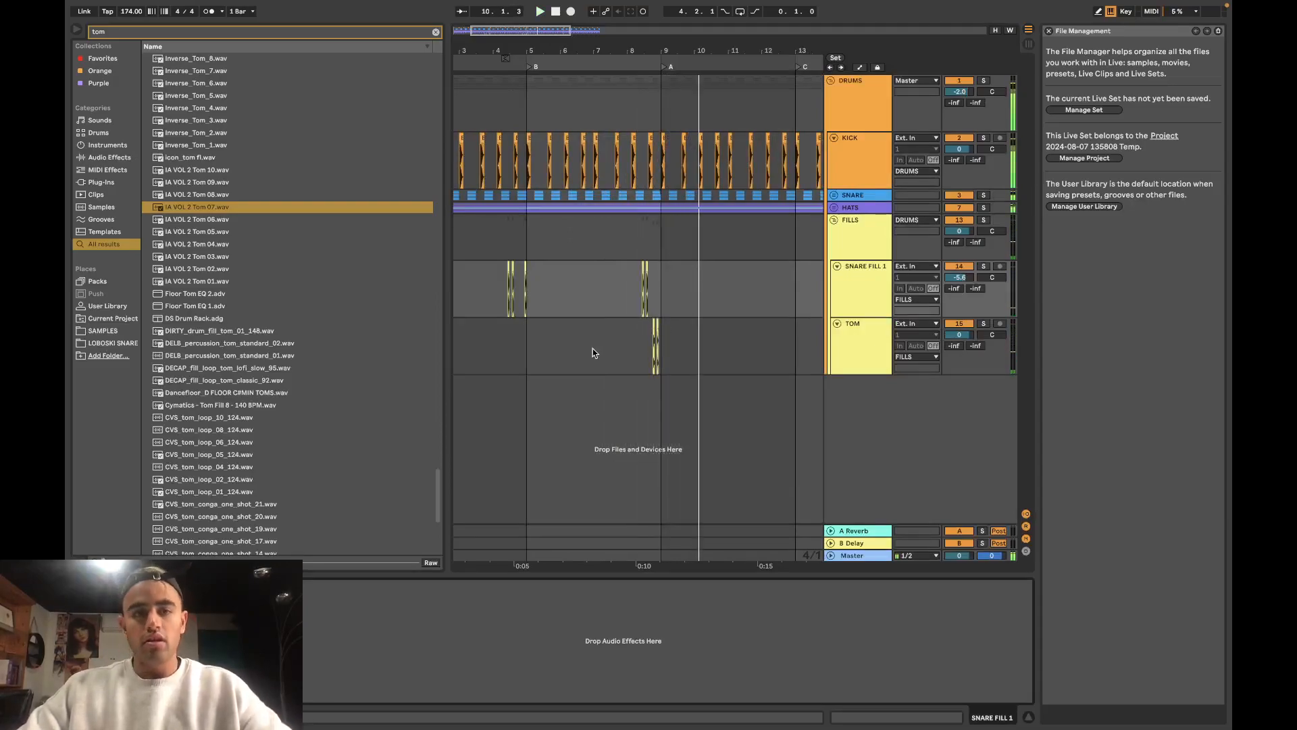
key(space)
Step: Copy the bar 1 to 5 section of SNARE FILL 1 and TOM to bar 9 and play it
drag(550, 365, 687, 291)
scroll(577, 304, left, 3)
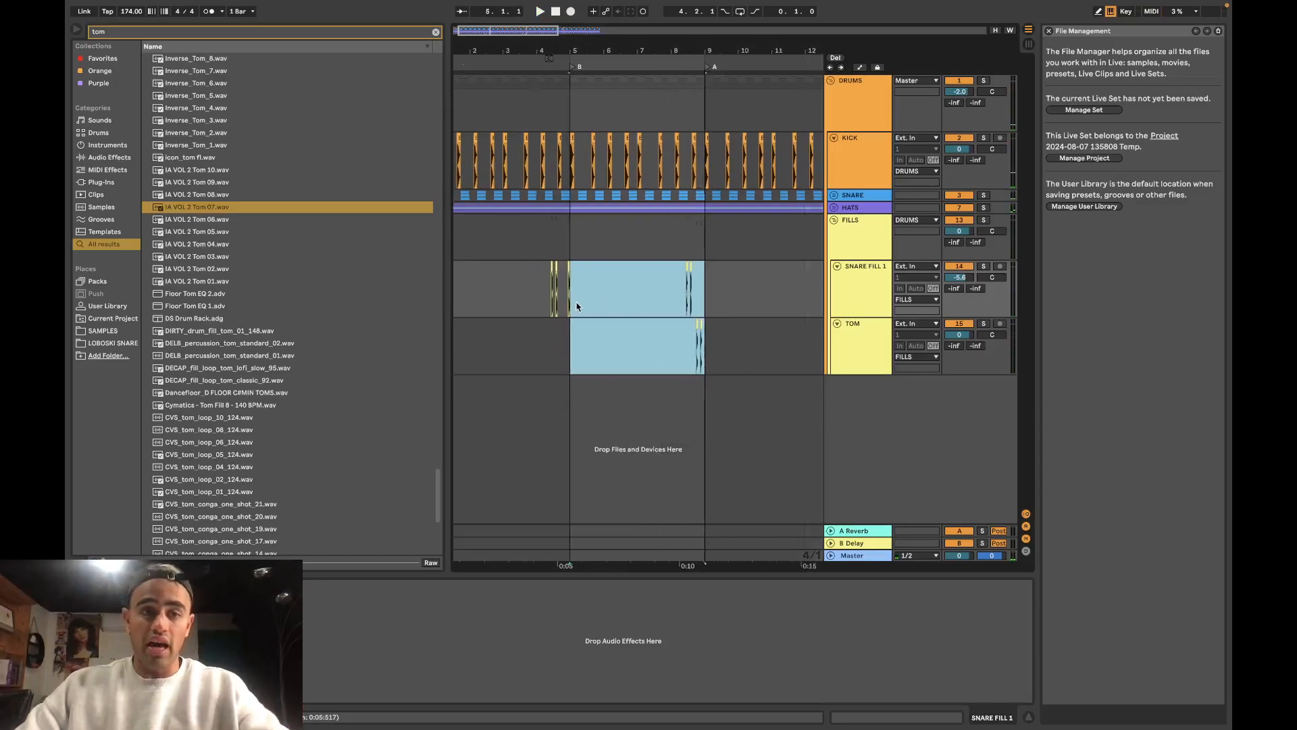
drag(599, 356, 442, 297)
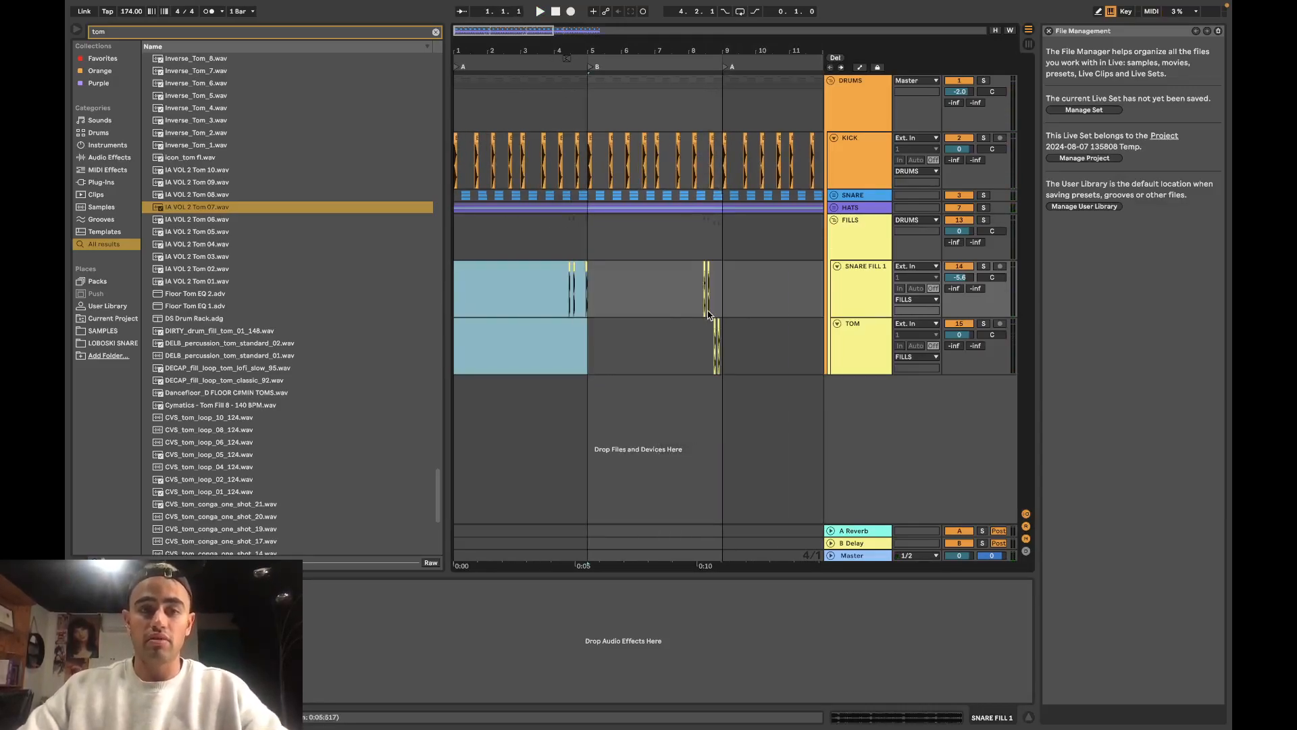
key(minus)
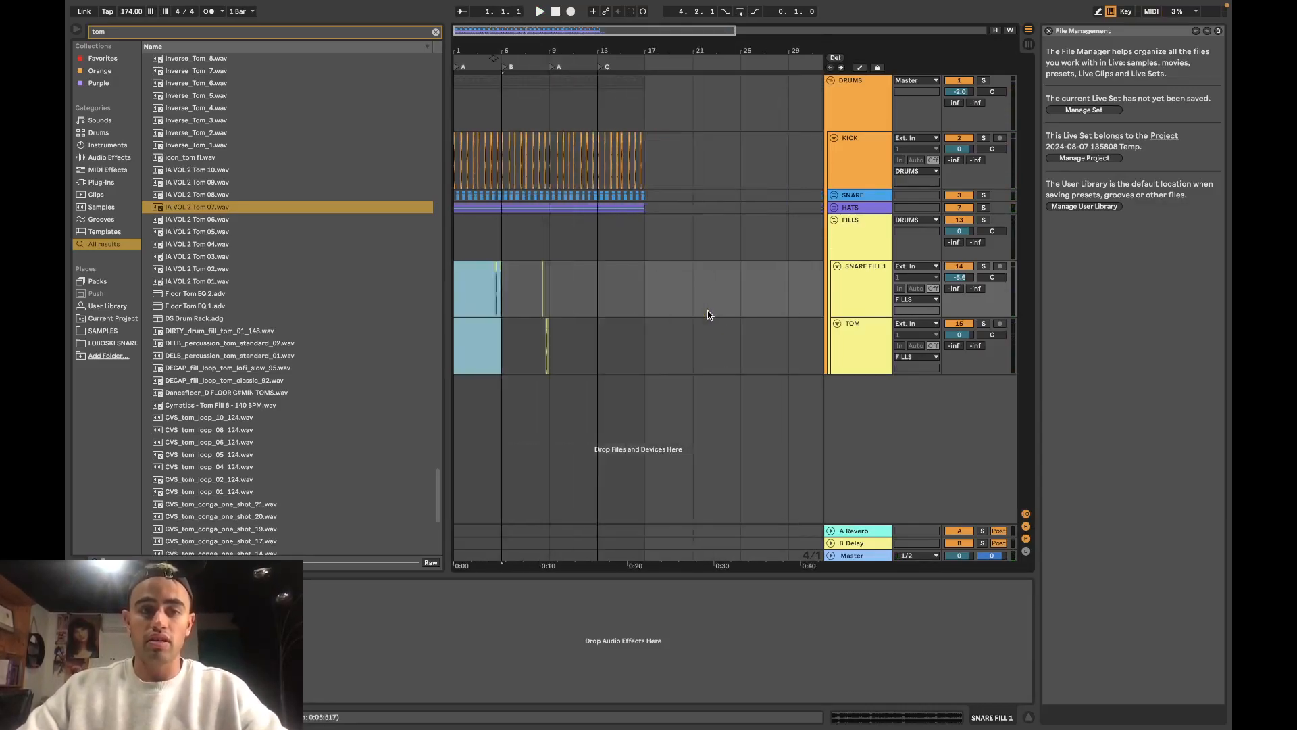
key(Right)
click(561, 288)
key(super+v)
key(space)
Step: Set the fixed grid back to 4 Bars while listening to the second A section run into section C
right_click(600, 246)
click(621, 359)
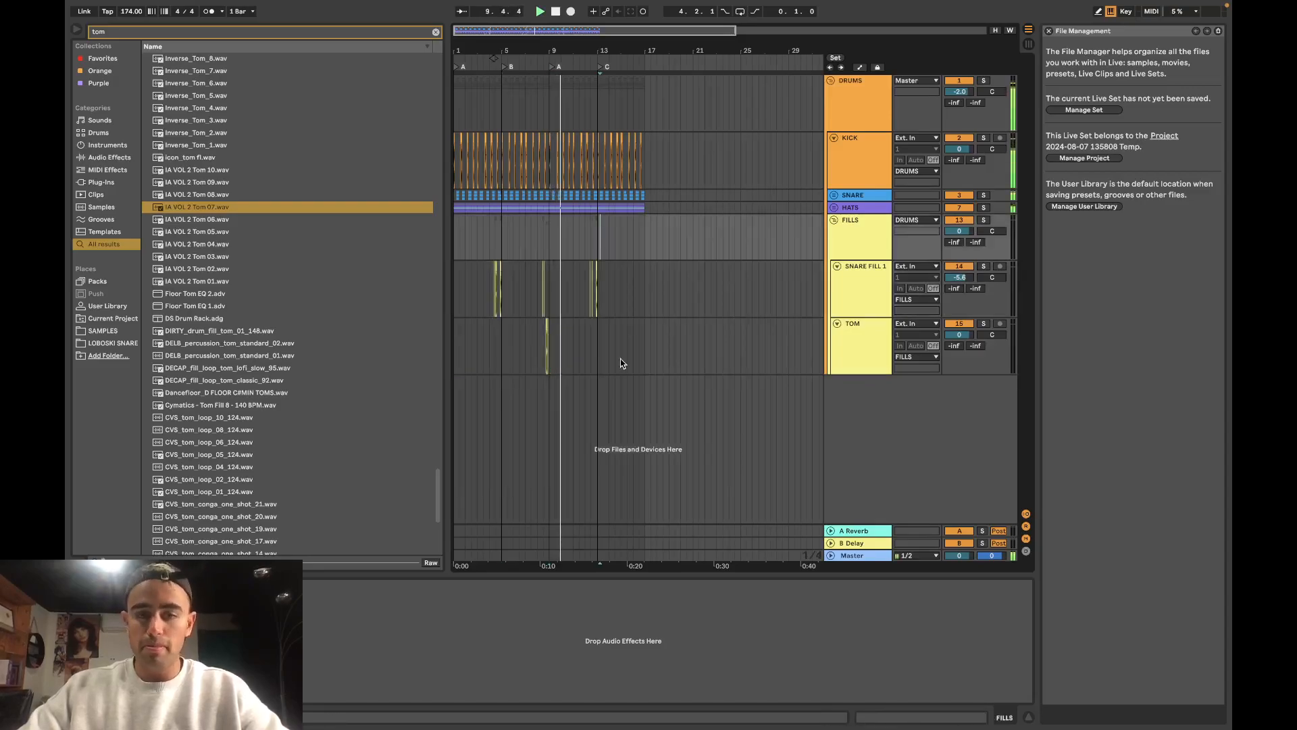
scroll(571, 279, up, 3)
right_click(660, 287)
click(725, 425)
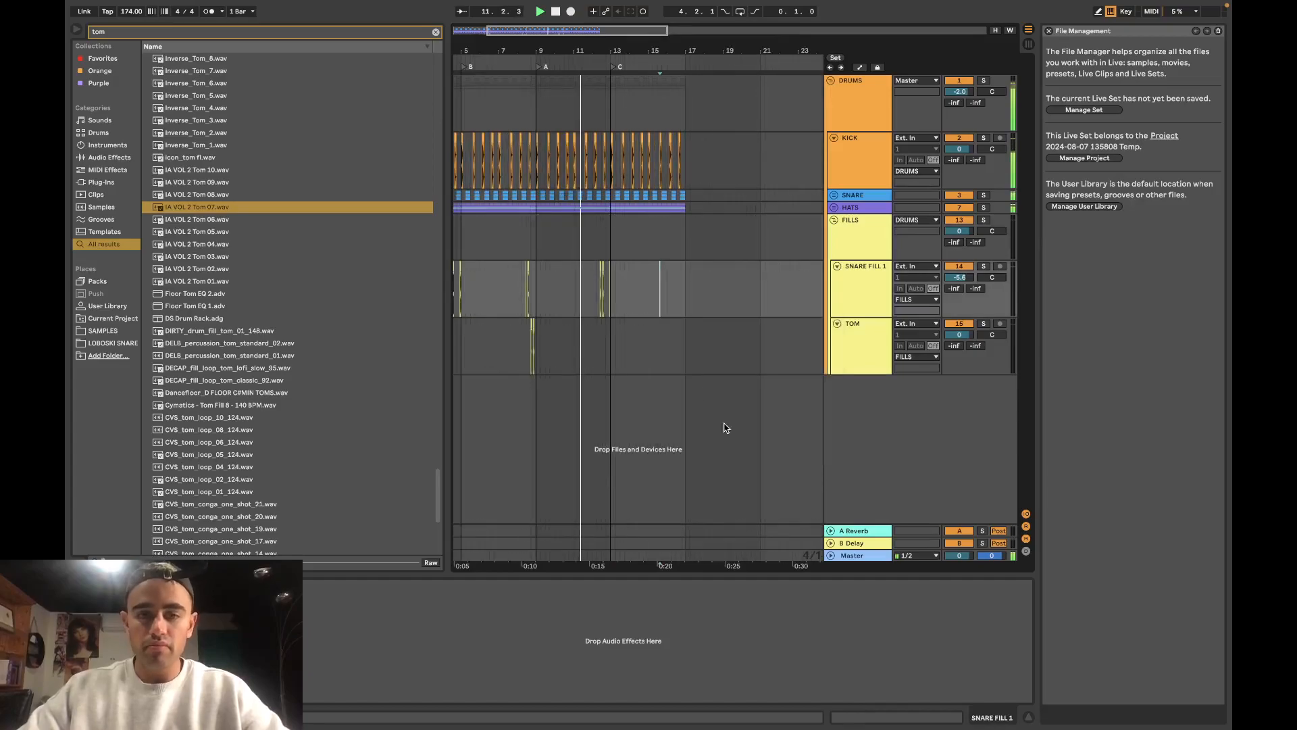
scroll(660, 318, down, 3)
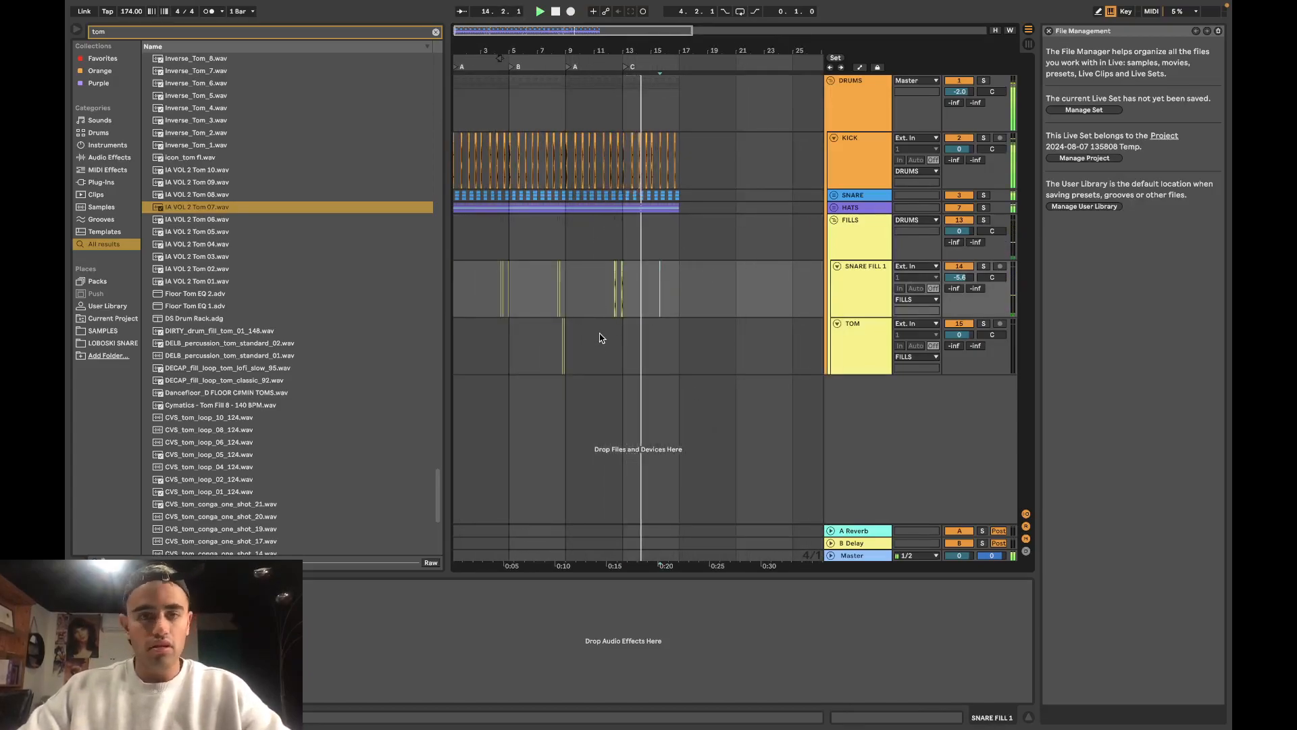
Step: Insert a new audio track below TOM in the FILLS group and select its bars 1 to 13
drag(635, 262, 679, 264)
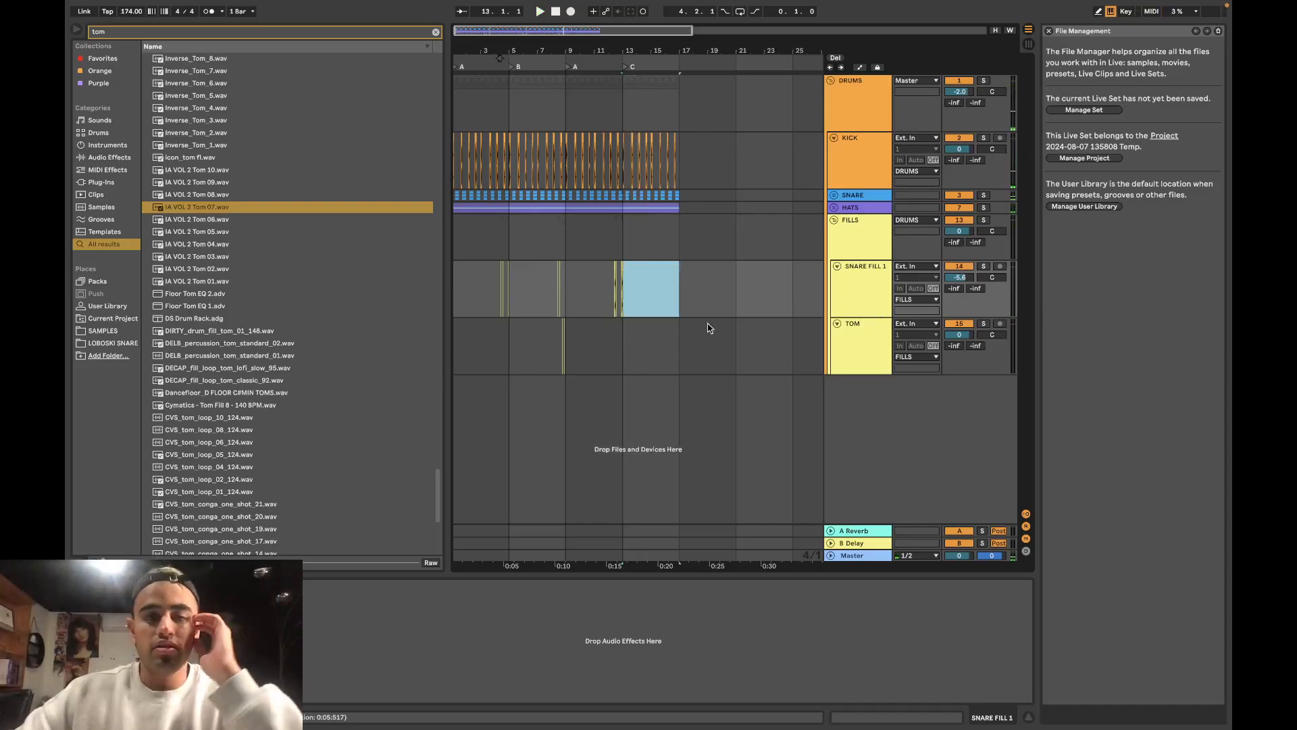
click(870, 347)
right_click(878, 329)
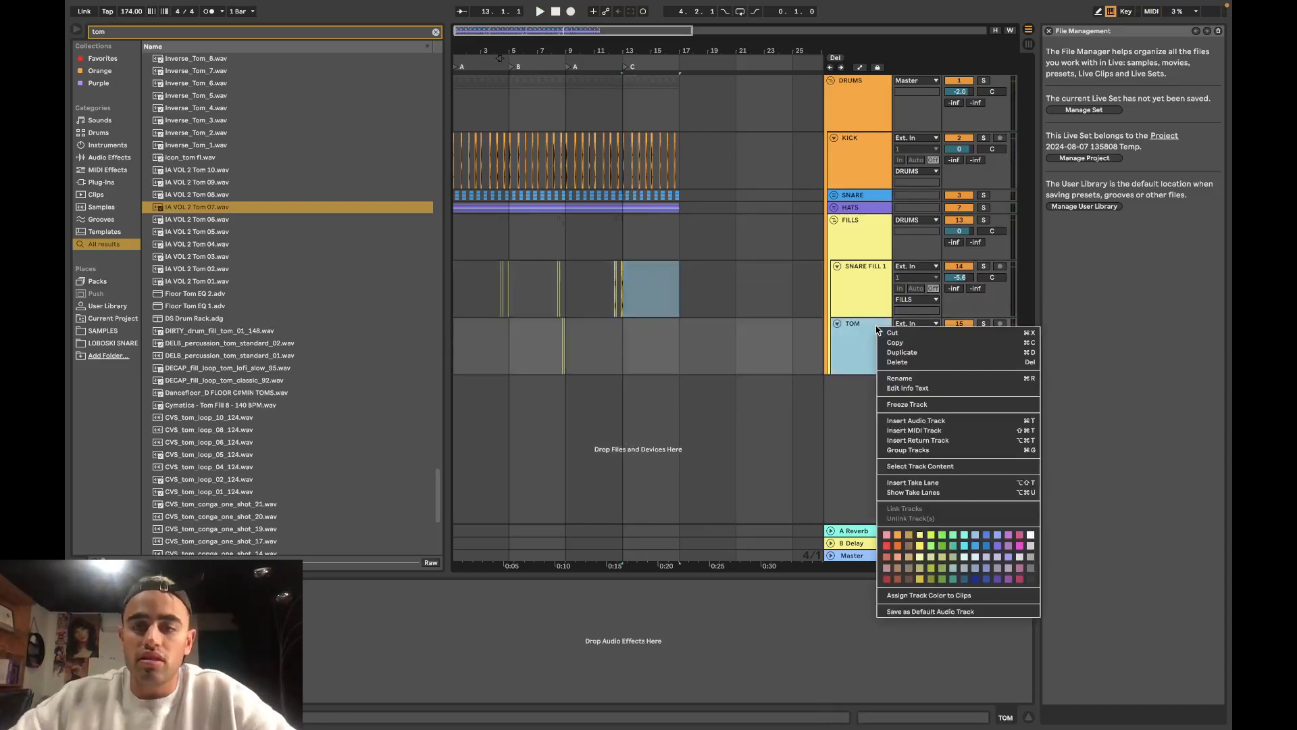
click(916, 421)
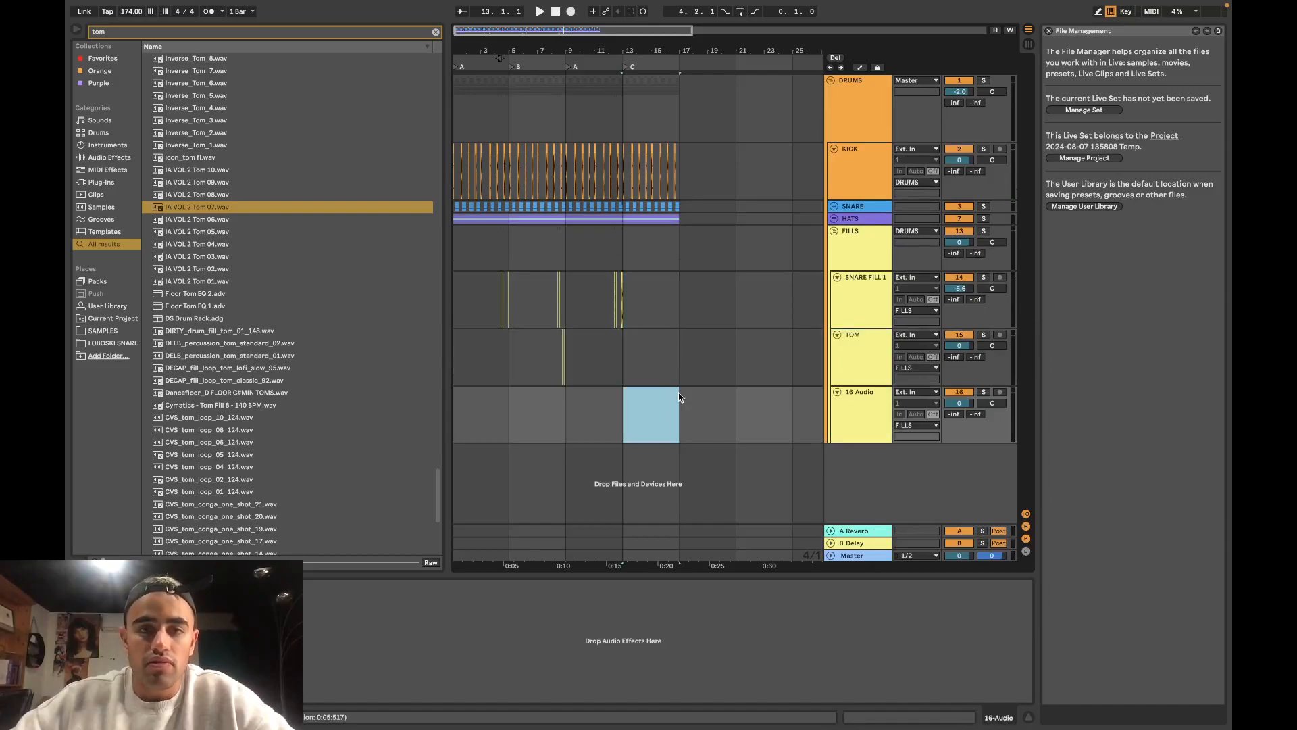
click(476, 410)
drag(475, 410, 622, 411)
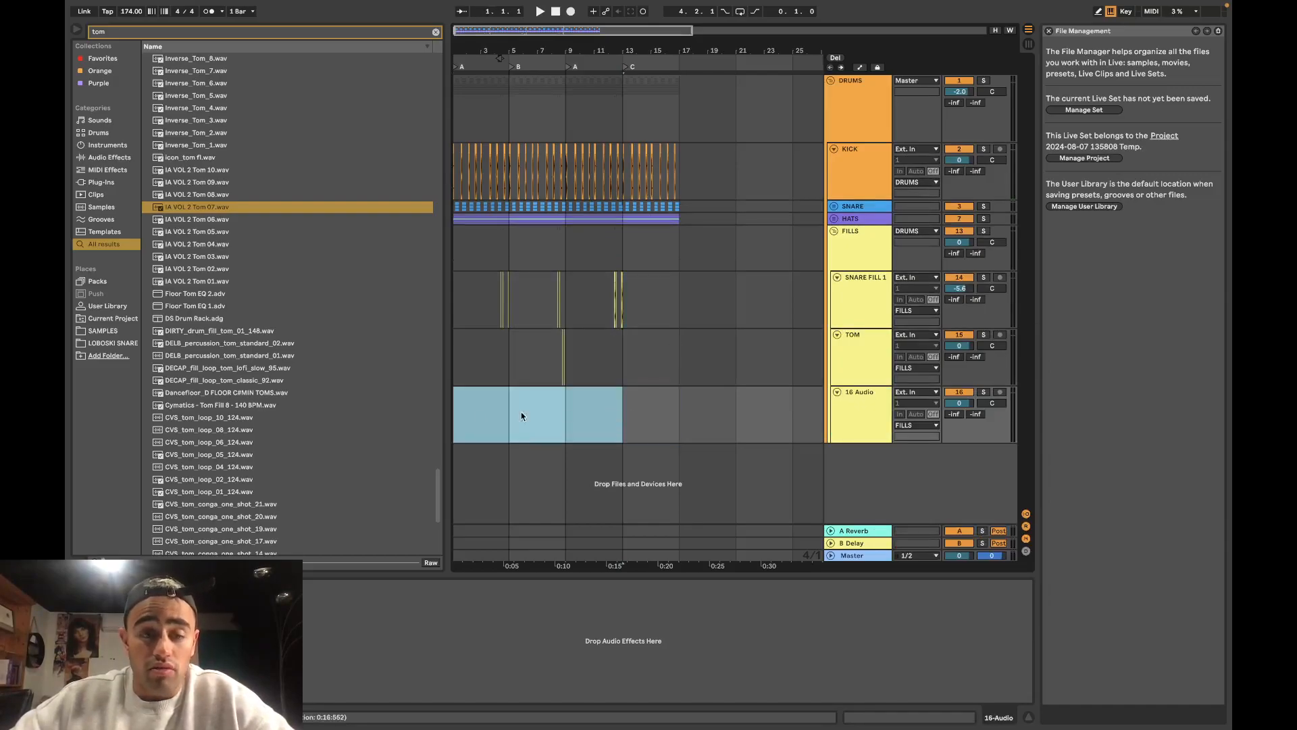
Step: Search the browser for "break" and audition break loops from Your Break.wav to SURG_DRUMS_LOOPS_BREAKS_2079_Amens_174.wav
click(436, 33)
text(break)
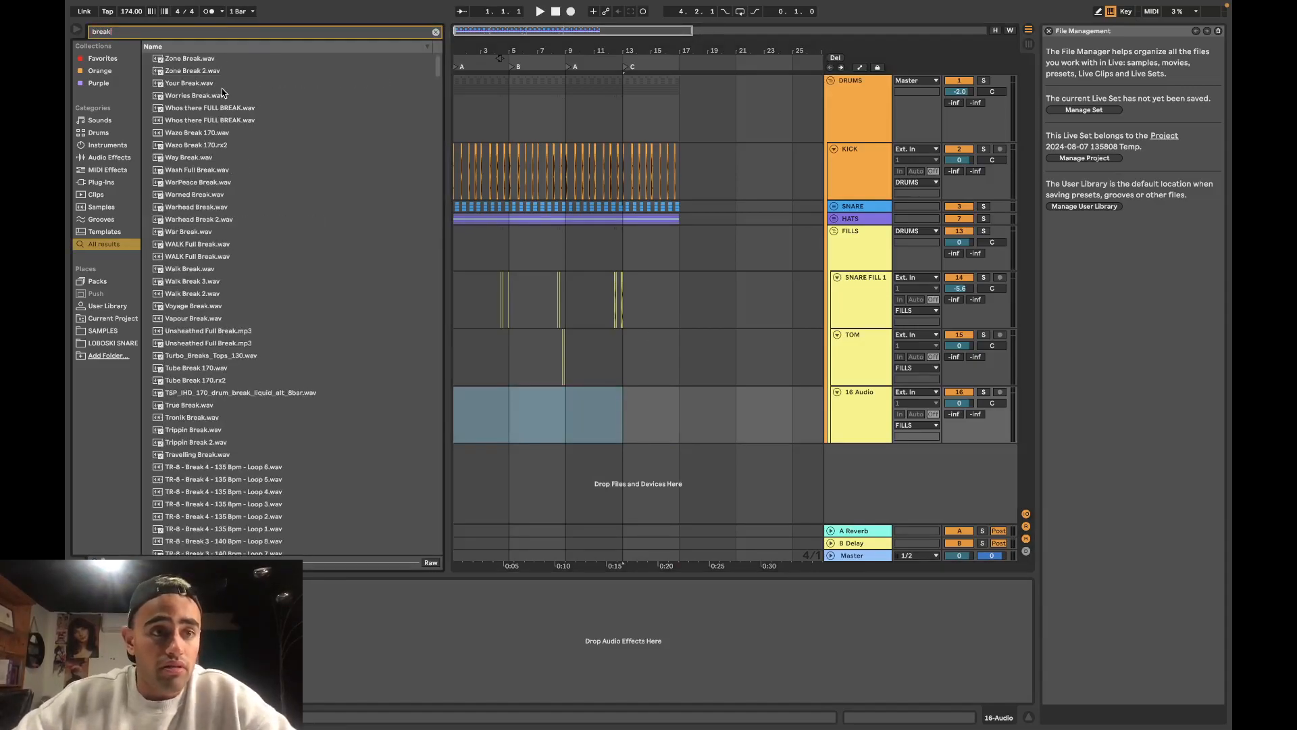
click(222, 87)
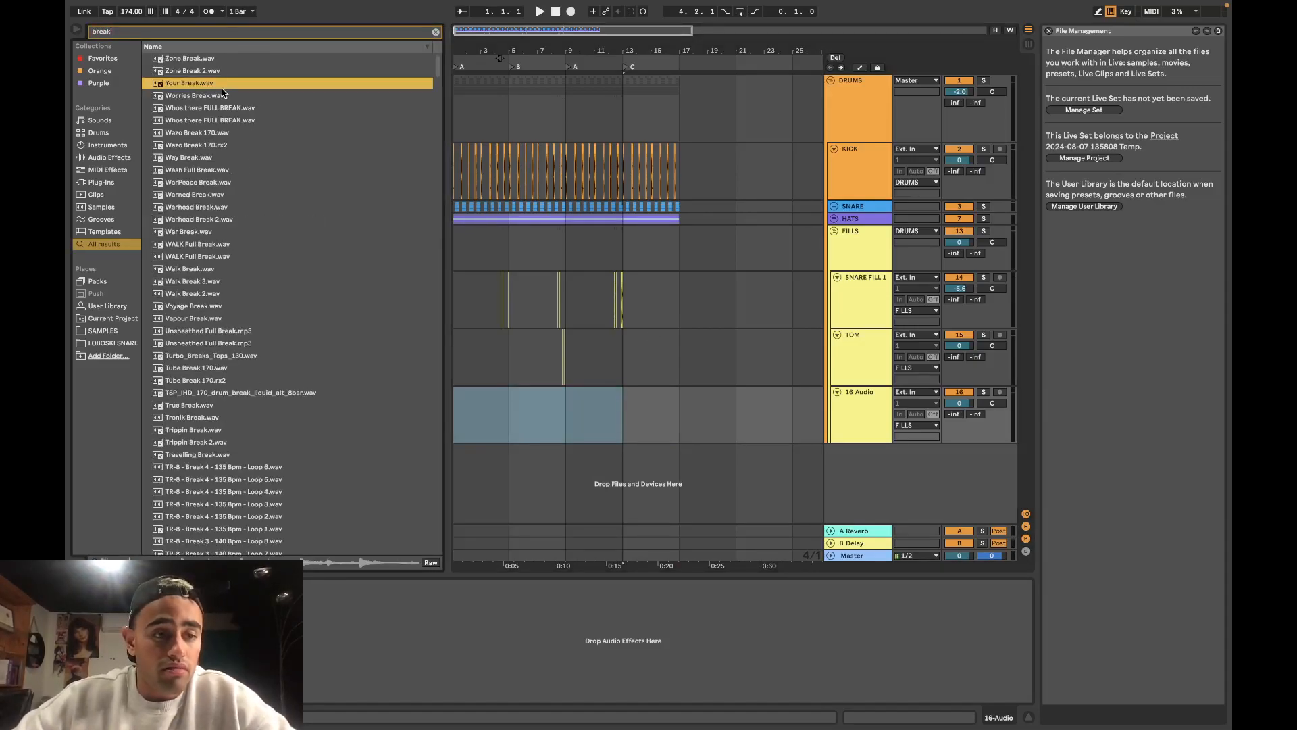
scroll(216, 302, down, 20)
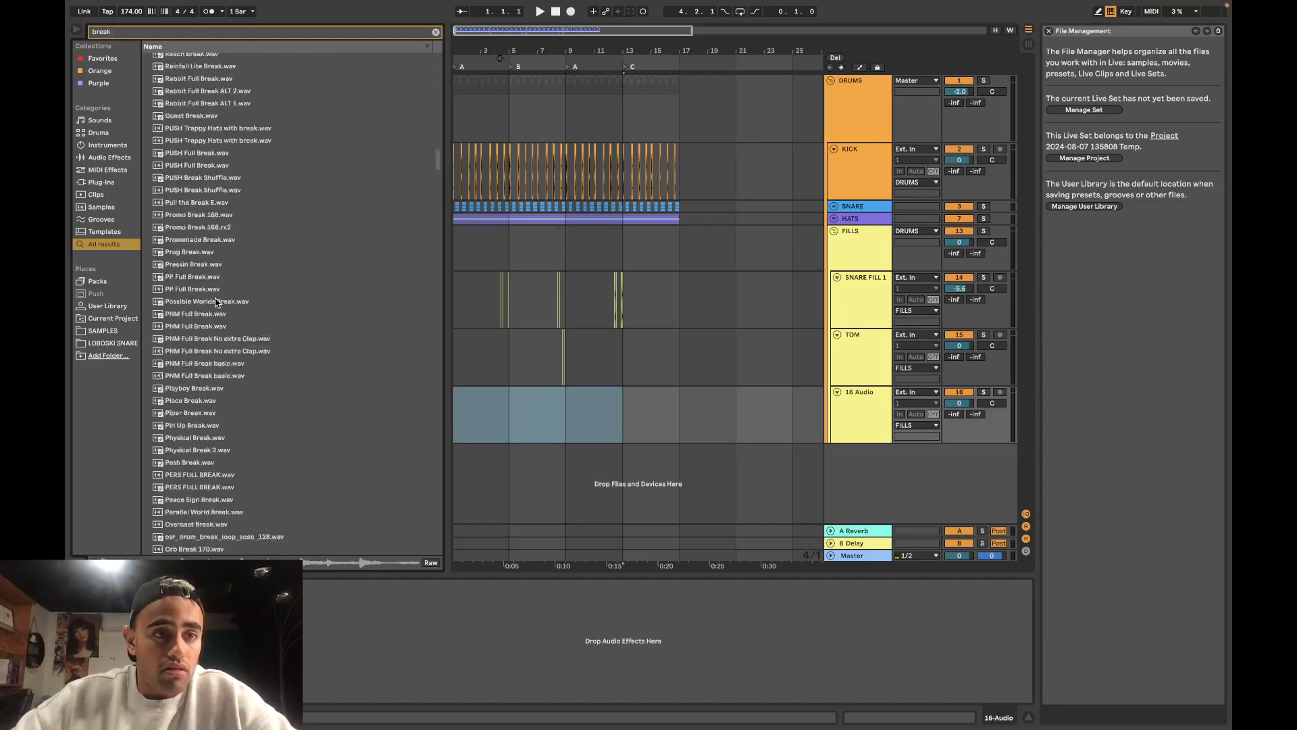
click(263, 183)
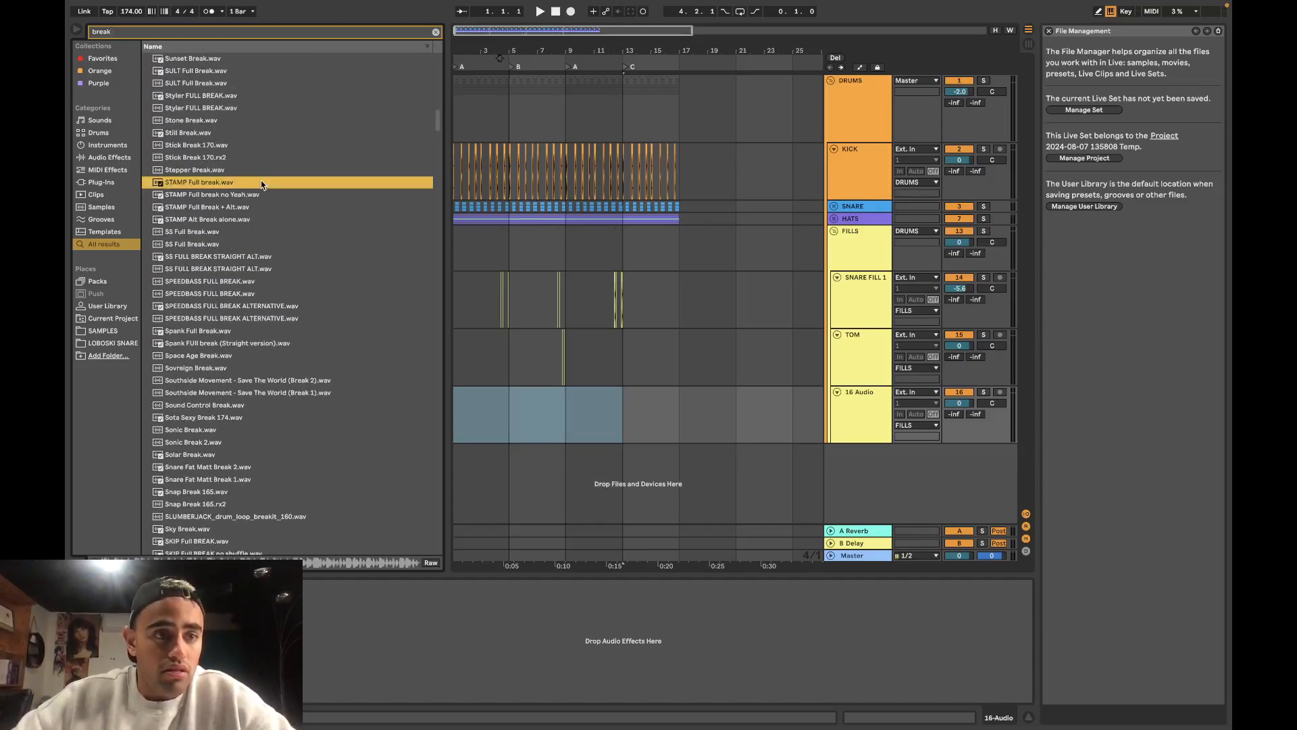
click(241, 281)
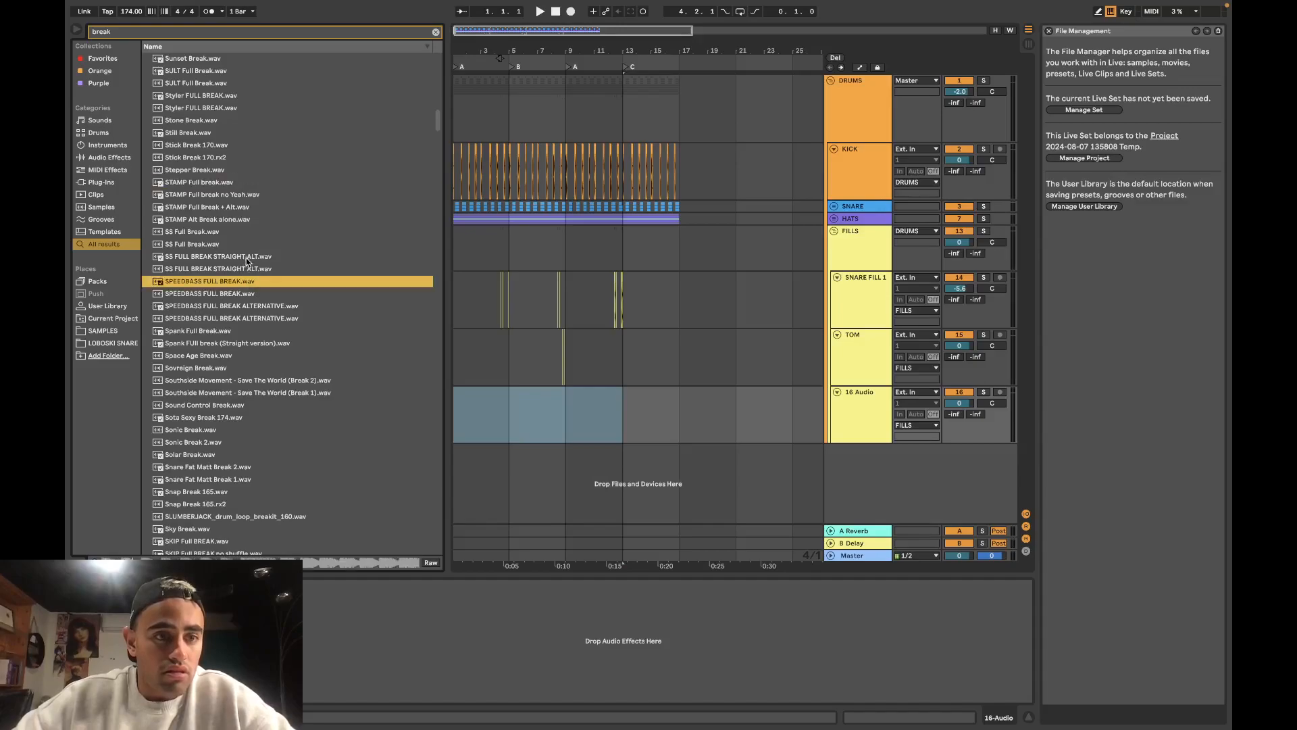
click(248, 256)
scroll(248, 223, up, 5)
click(254, 132)
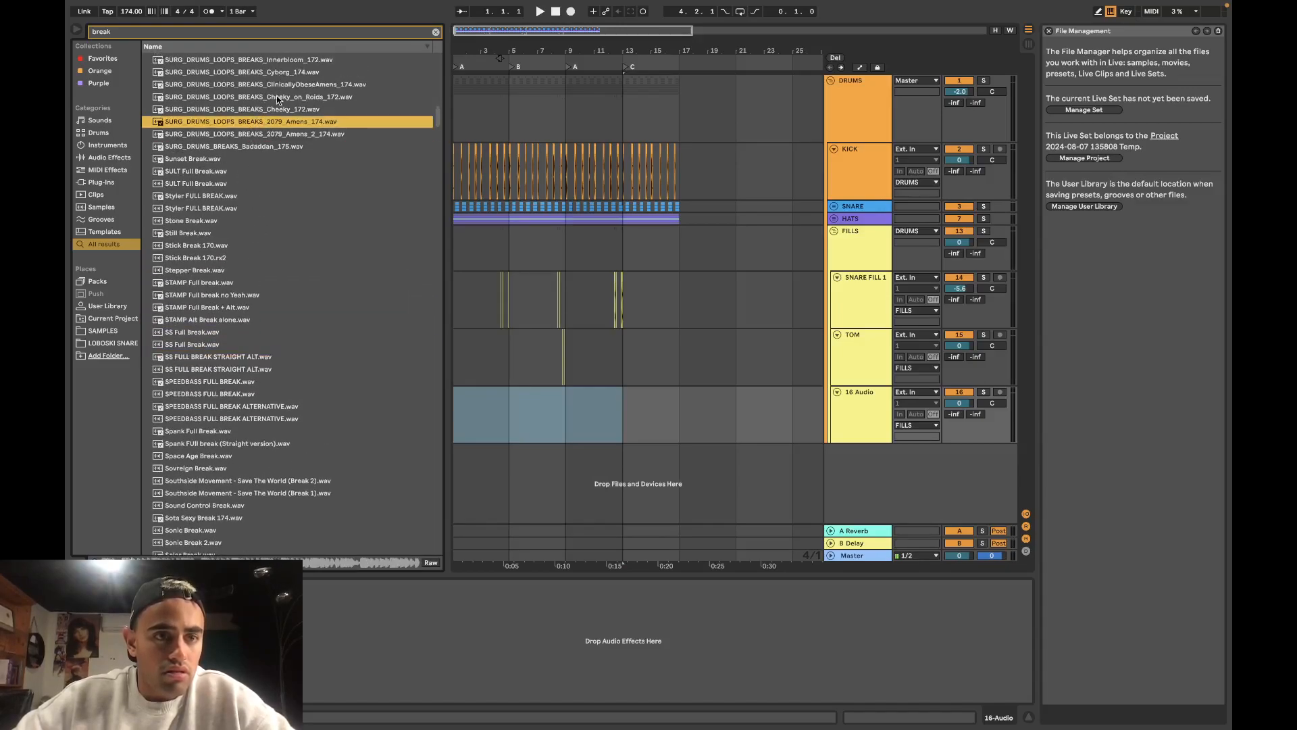
Step: Audition further break loops down the results, from SS Full Break.wav to ROMPER ALT FULL BREAK.wav
click(226, 333)
scroll(229, 343, down, 10)
click(244, 253)
scroll(245, 263, down, 6)
click(243, 324)
scroll(240, 327, down, 6)
scroll(238, 328, down, 14)
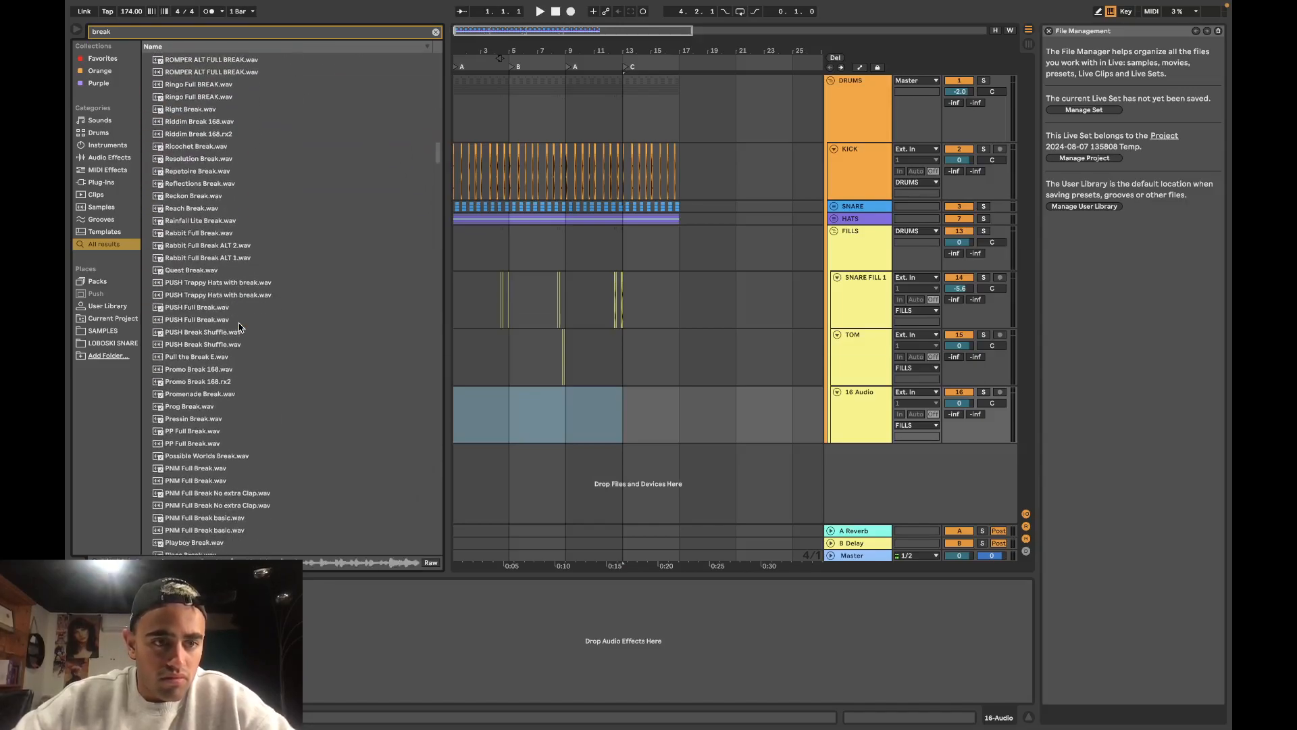
click(248, 74)
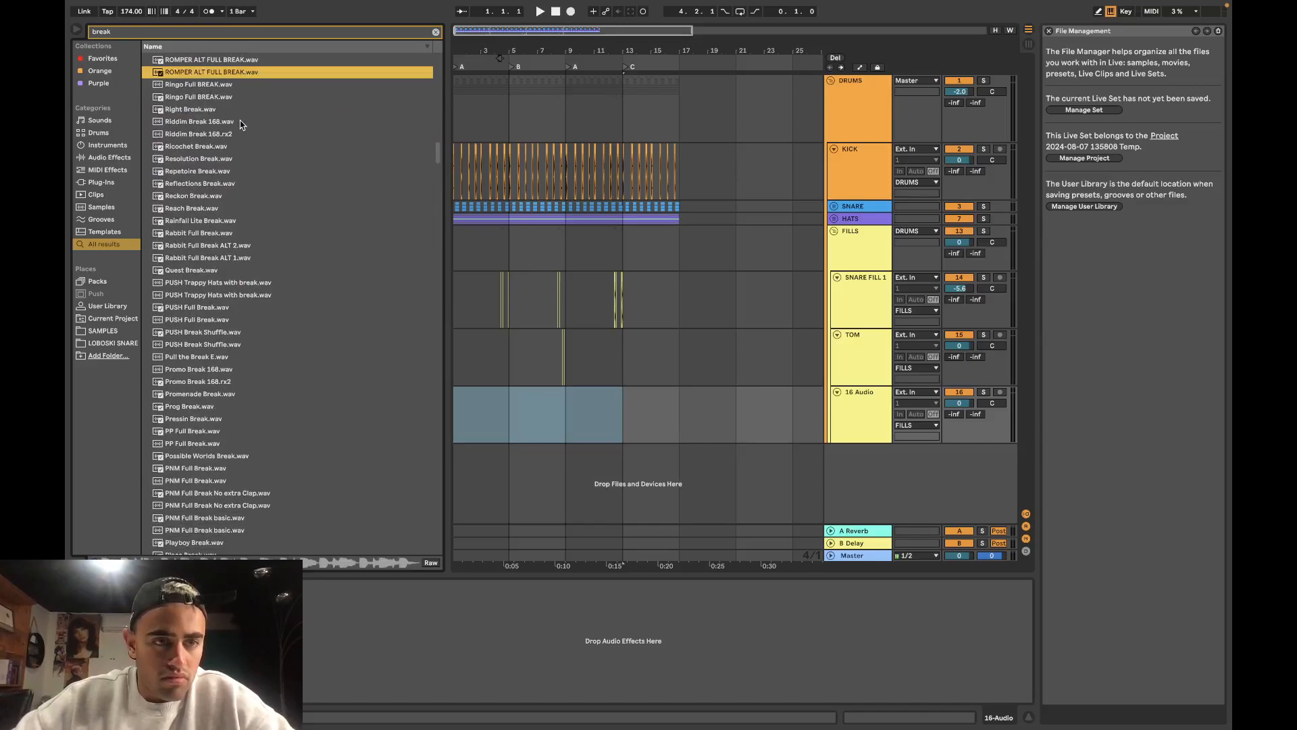
Step: Audition MOONBOY breaks in the browser results, comparing Havok Break 001 164 and 023 170 with the Prism Breakbeat loops
scroll(240, 122, down, 20)
click(242, 447)
click(244, 471)
scroll(253, 406, down, 7)
click(265, 351)
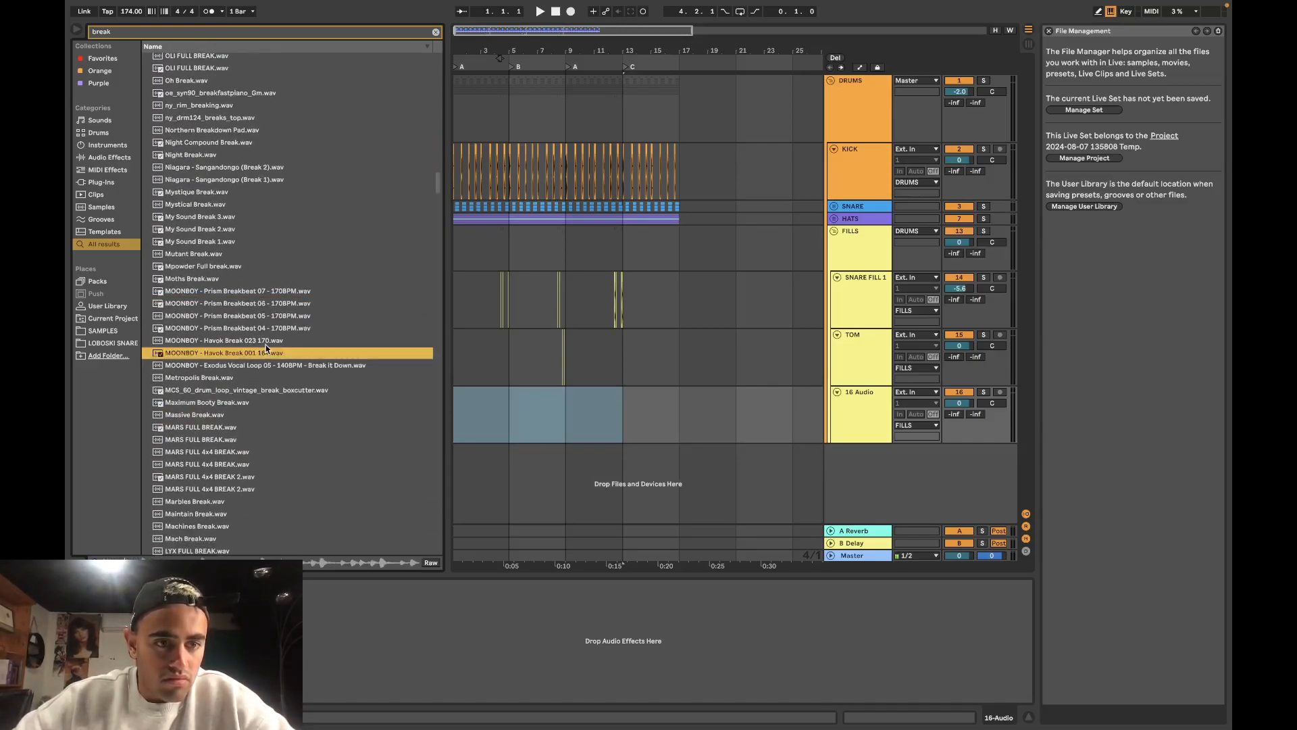
click(265, 342)
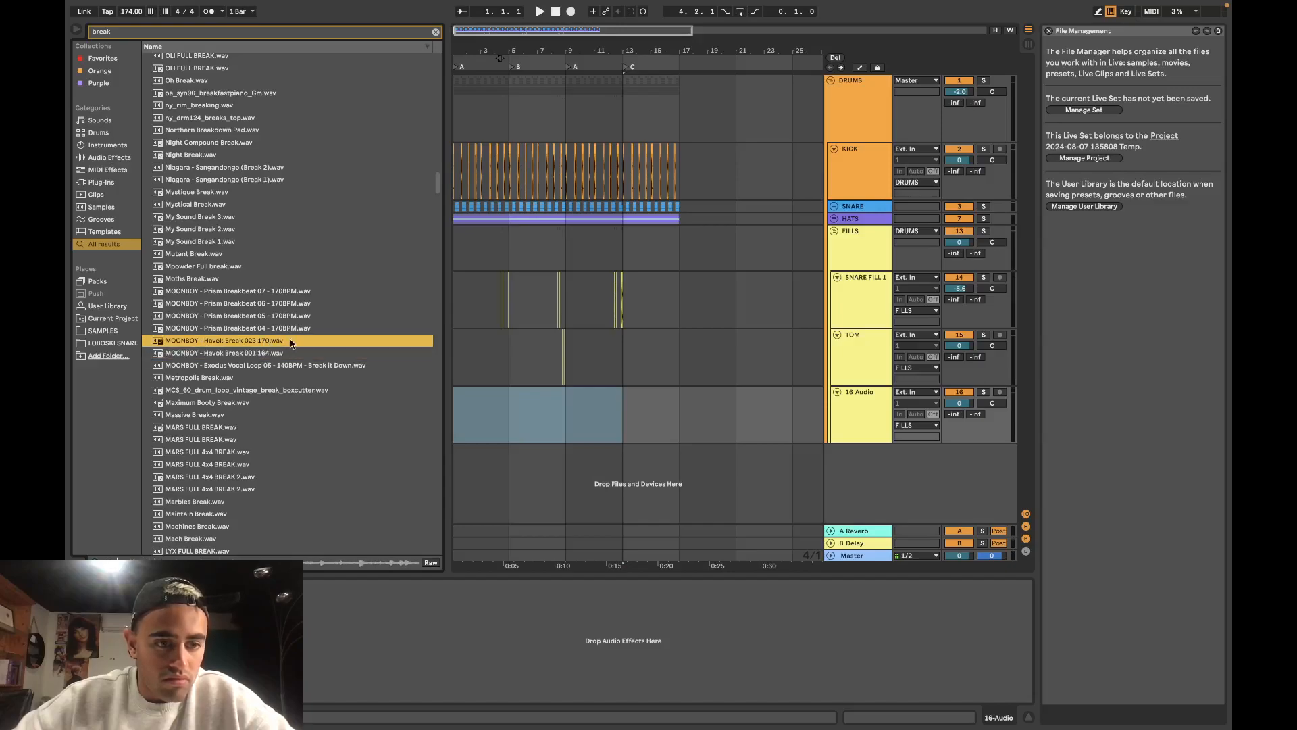
click(270, 316)
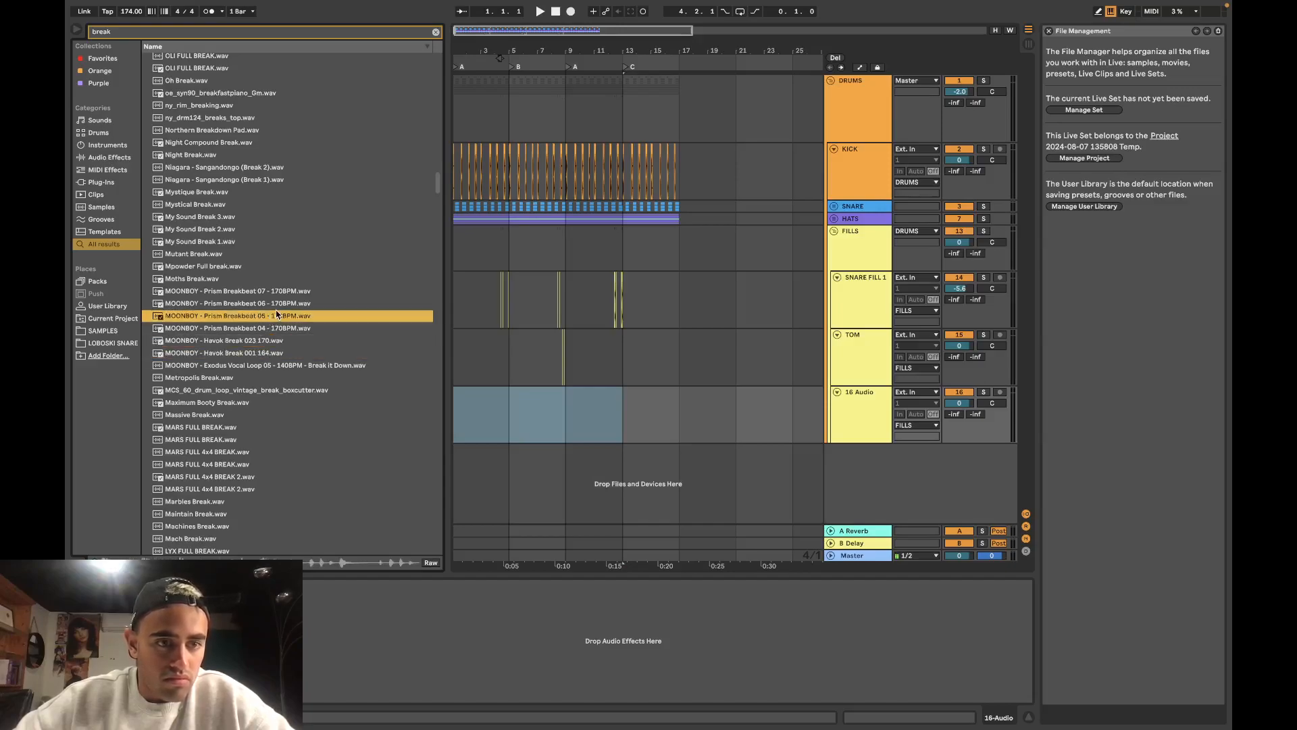
click(270, 292)
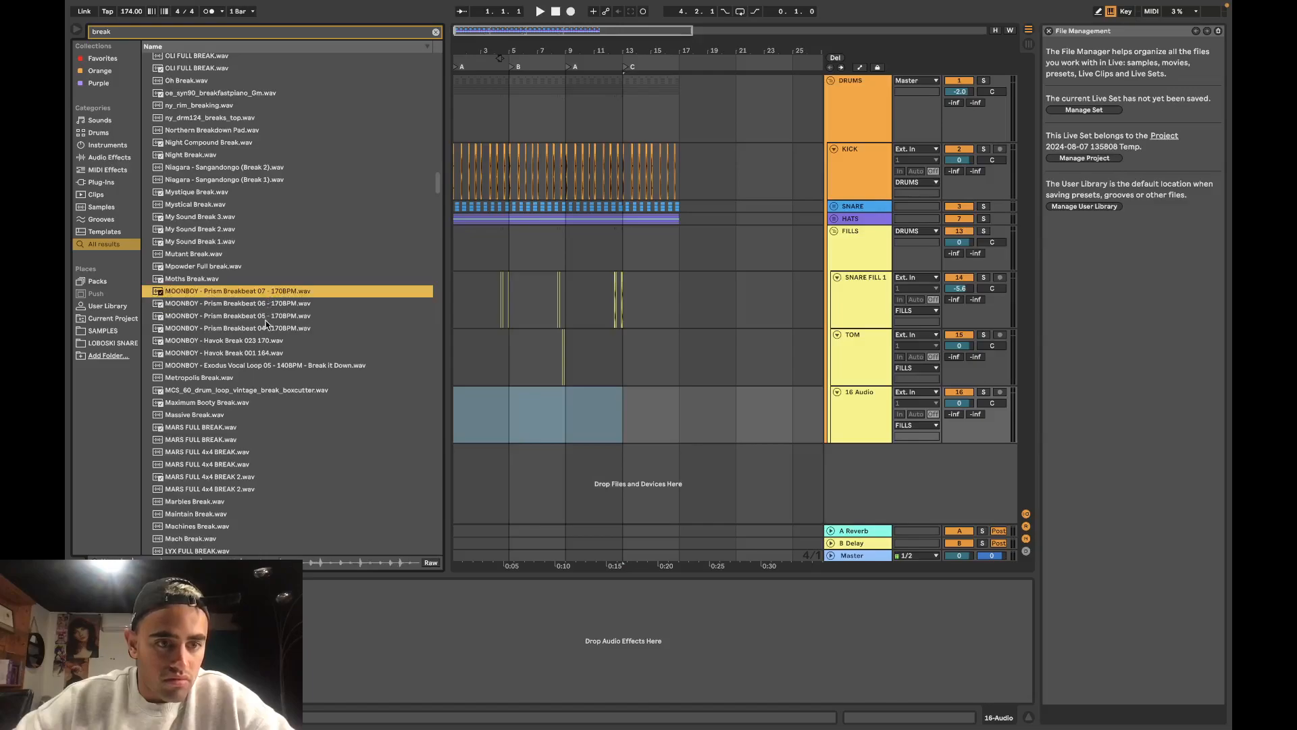
click(266, 330)
click(264, 339)
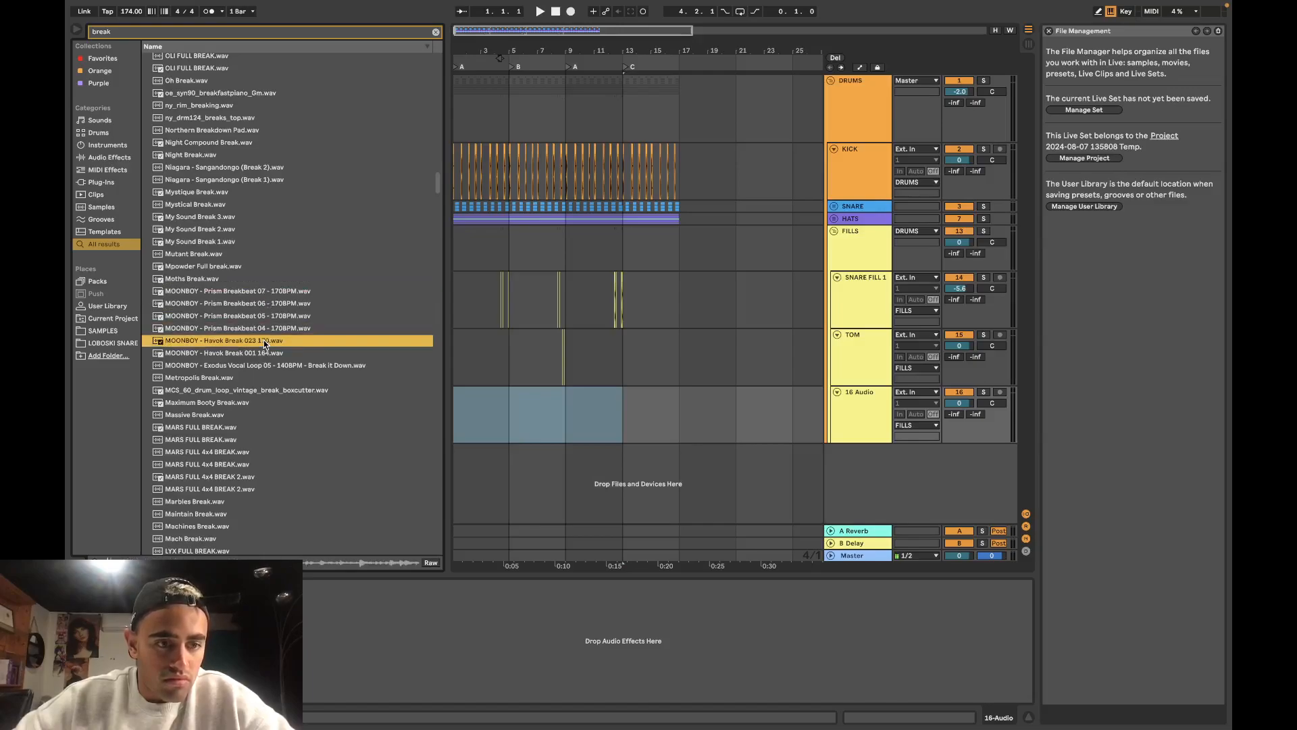
click(264, 353)
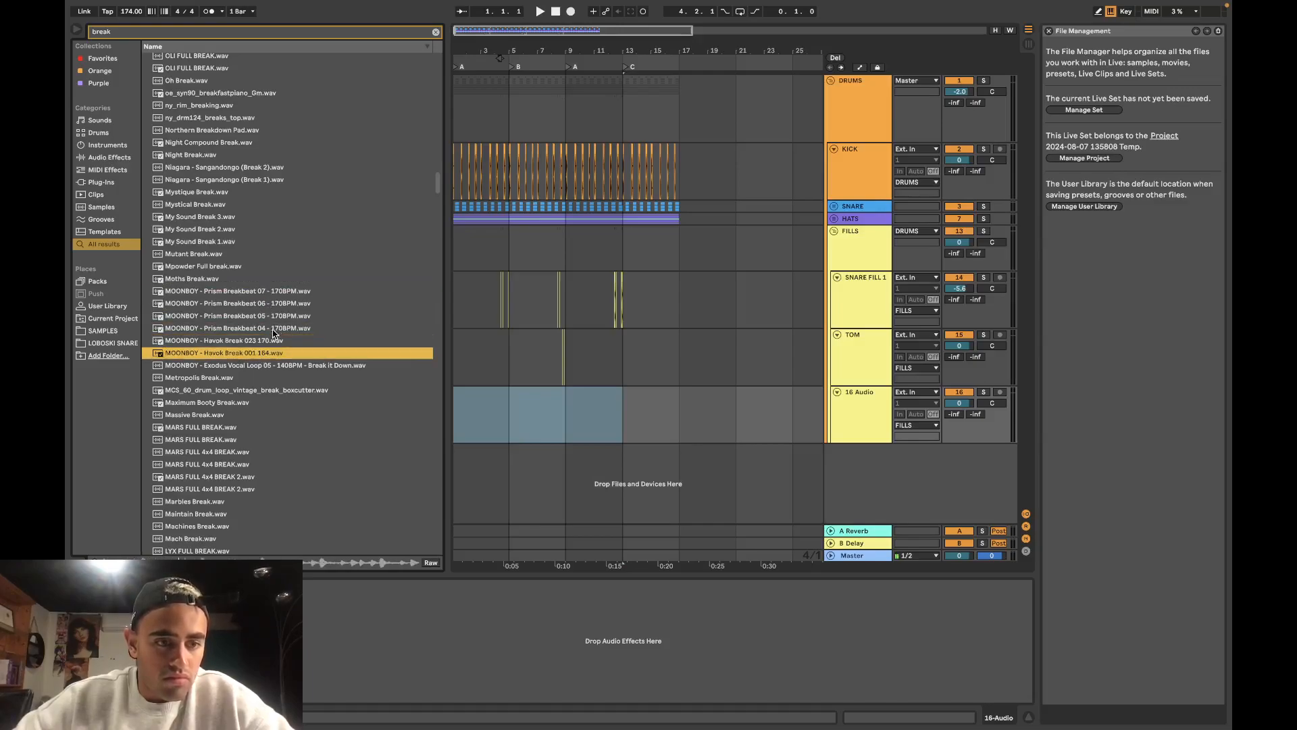
Step: Set the arrangement's fixed grid to 1 Bar
right_click(654, 417)
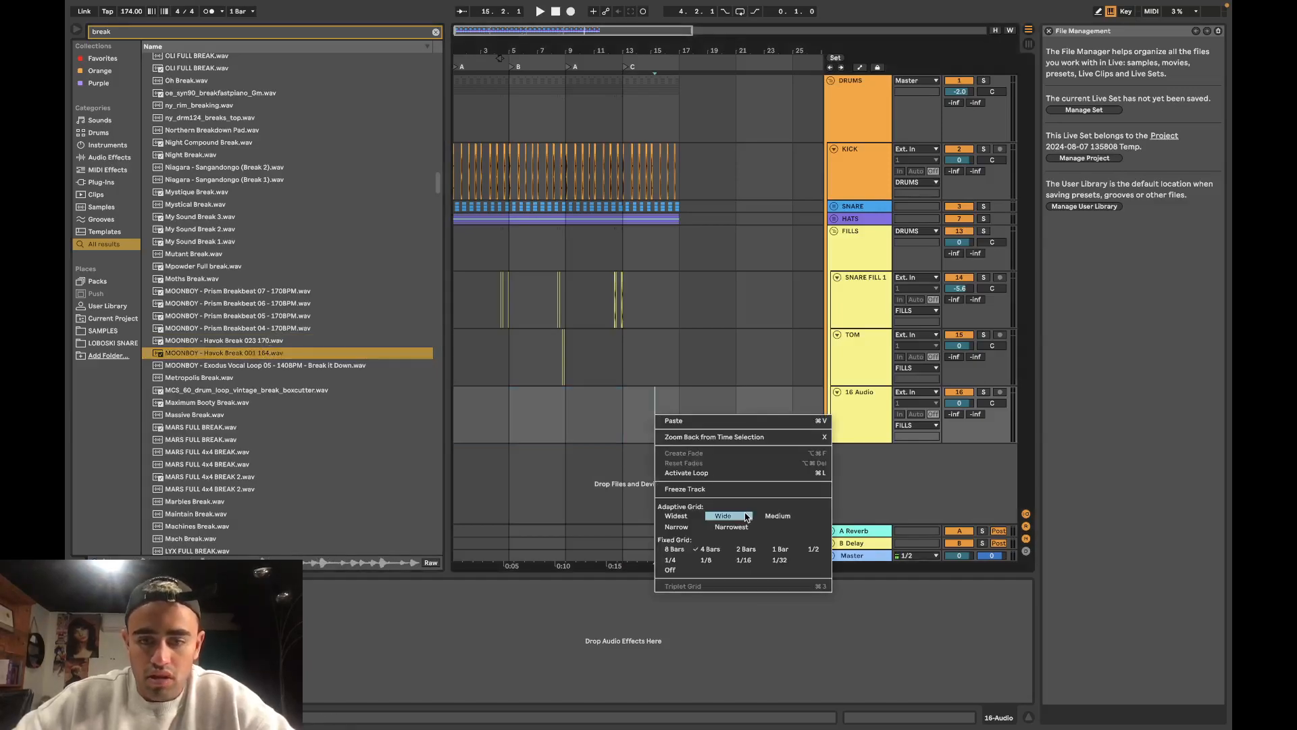
click(787, 547)
scroll(667, 432, up, 5)
Step: Place MOONBOY - Havok Break 001 164.wav in bar 16 of the empty FILLS audio track and clear that bar's snare and hats
drag(338, 354, 716, 409)
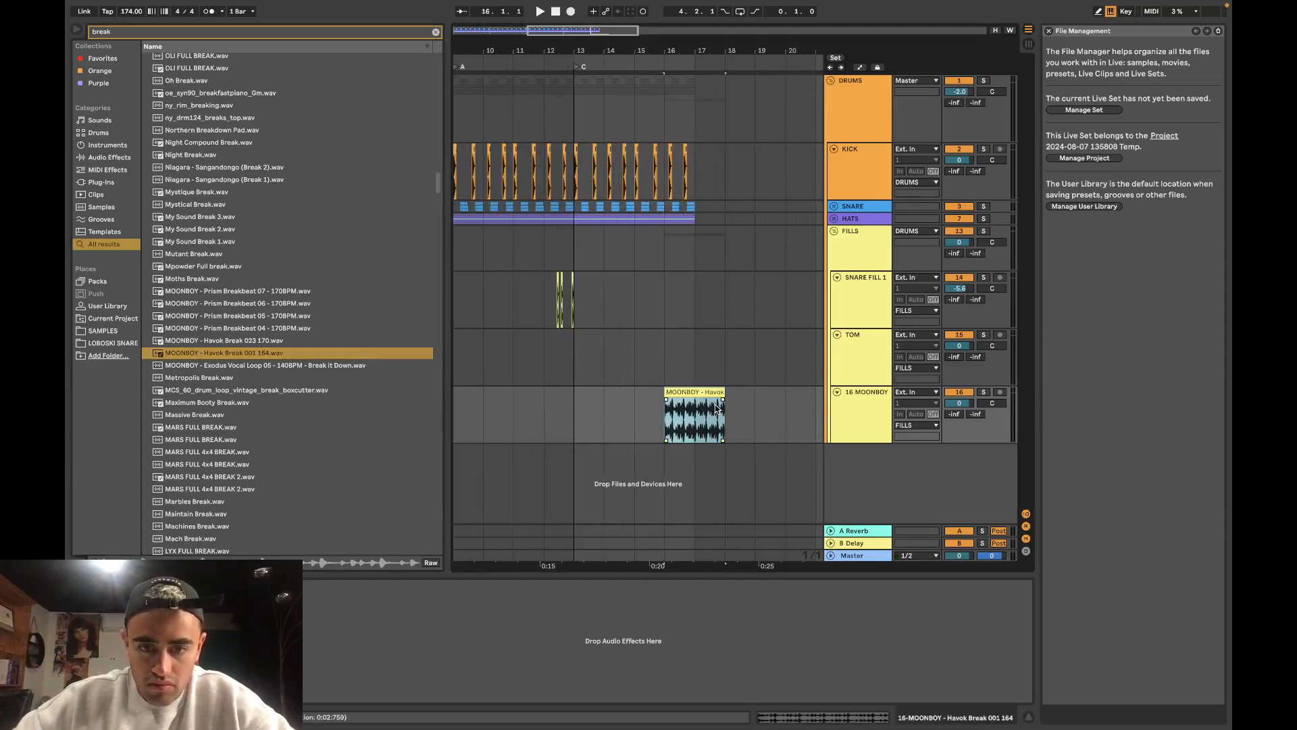
click(687, 209)
key(space)
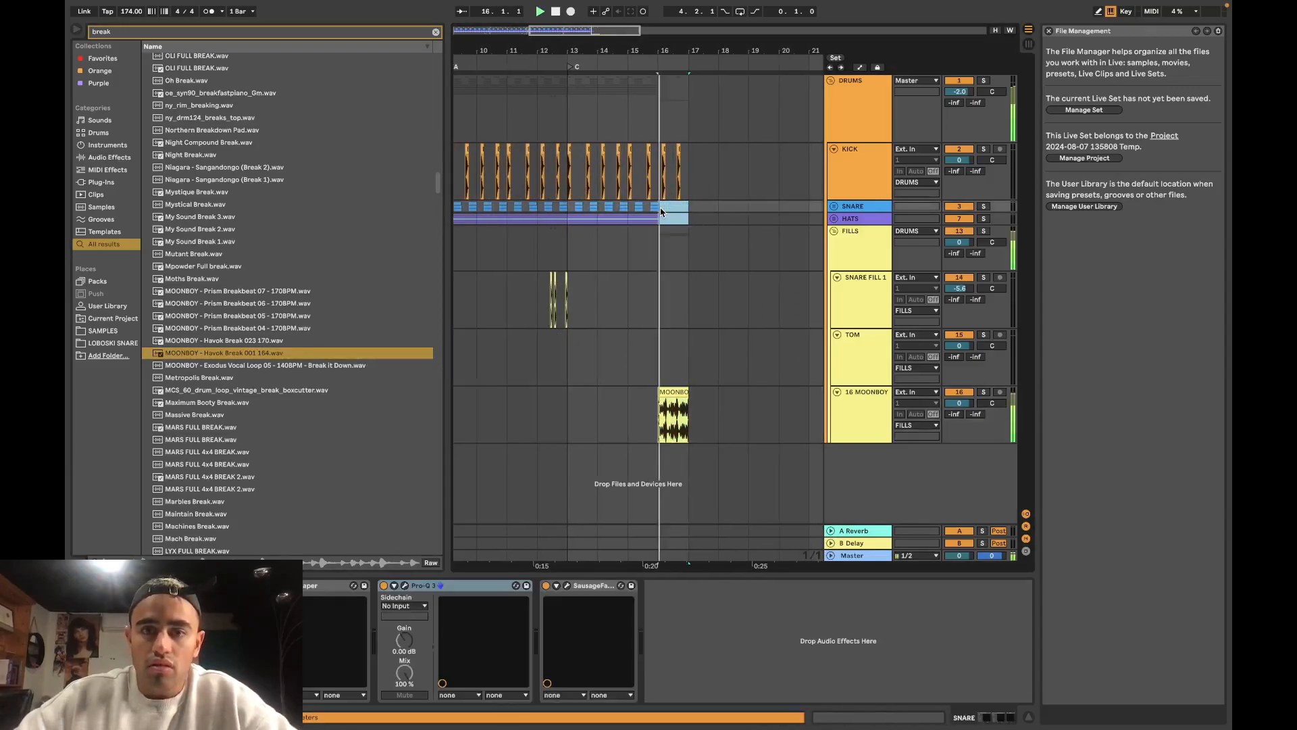
click(661, 374)
key(space)
key(space)
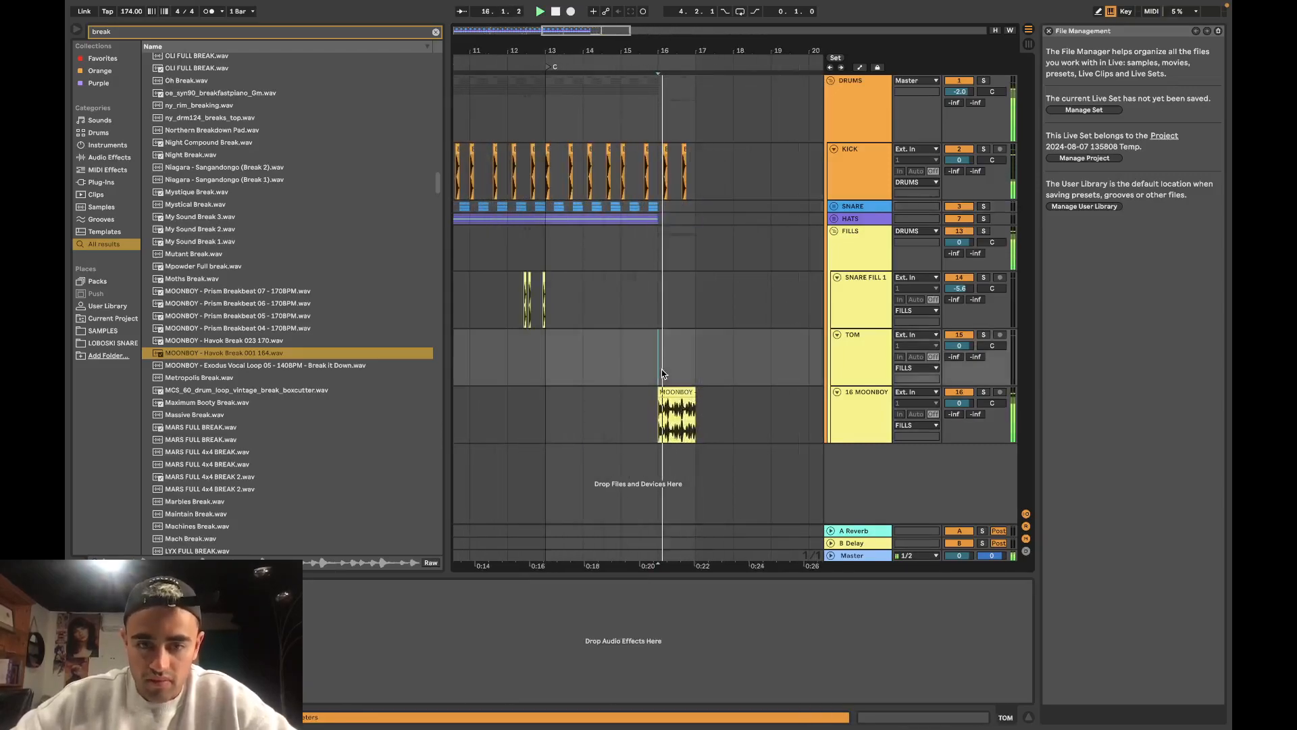
Step: Solo the Havok break track and the DRUMS group, and move the first kick of bar 16 onto the downbeat
key(plus)
key(space)
click(984, 392)
key(space)
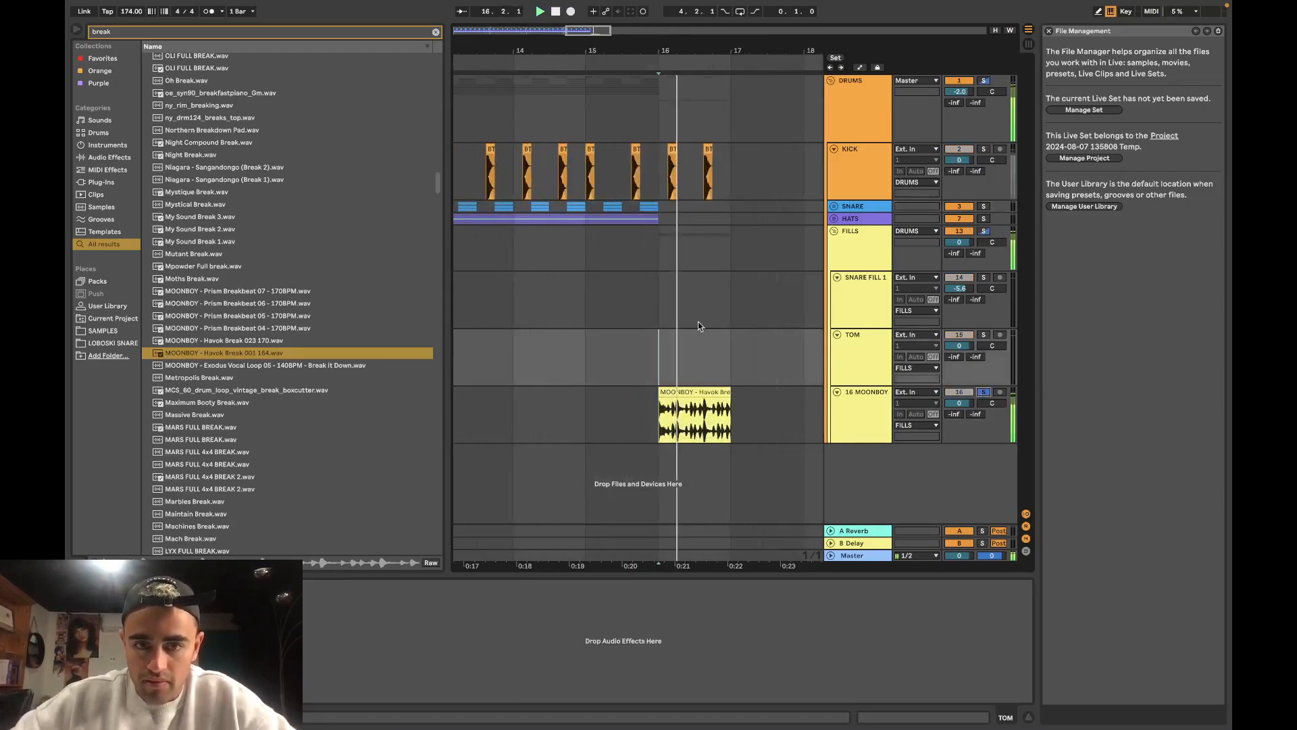
key(plus)
click(985, 82)
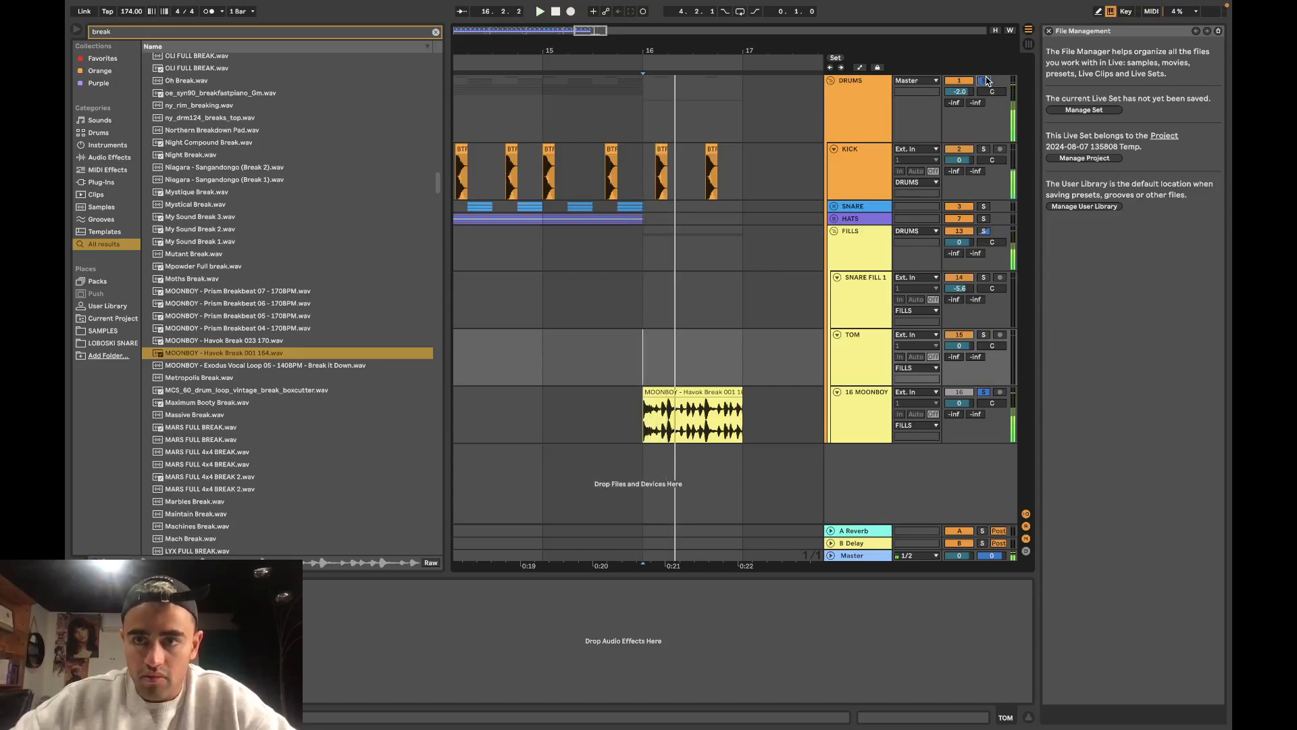
scroll(711, 163, up, 2)
drag(642, 151, 623, 153)
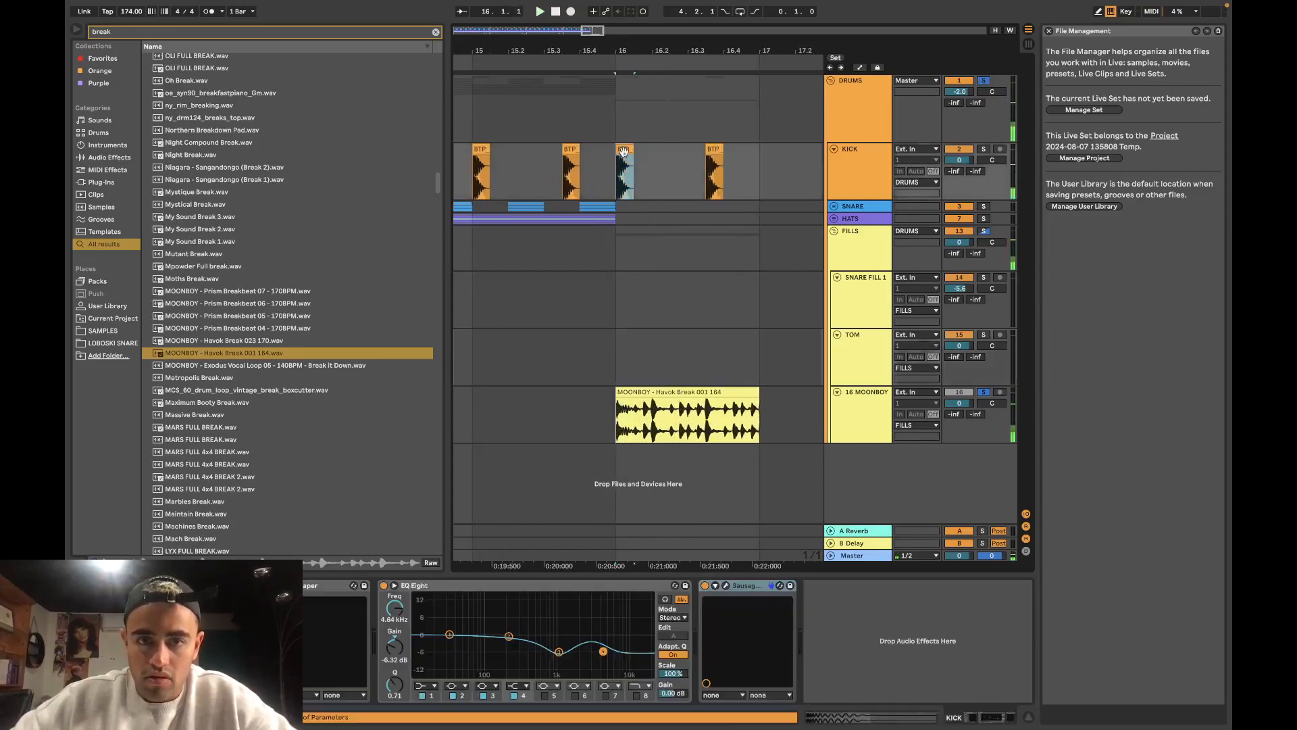
scroll(733, 217, down, 10)
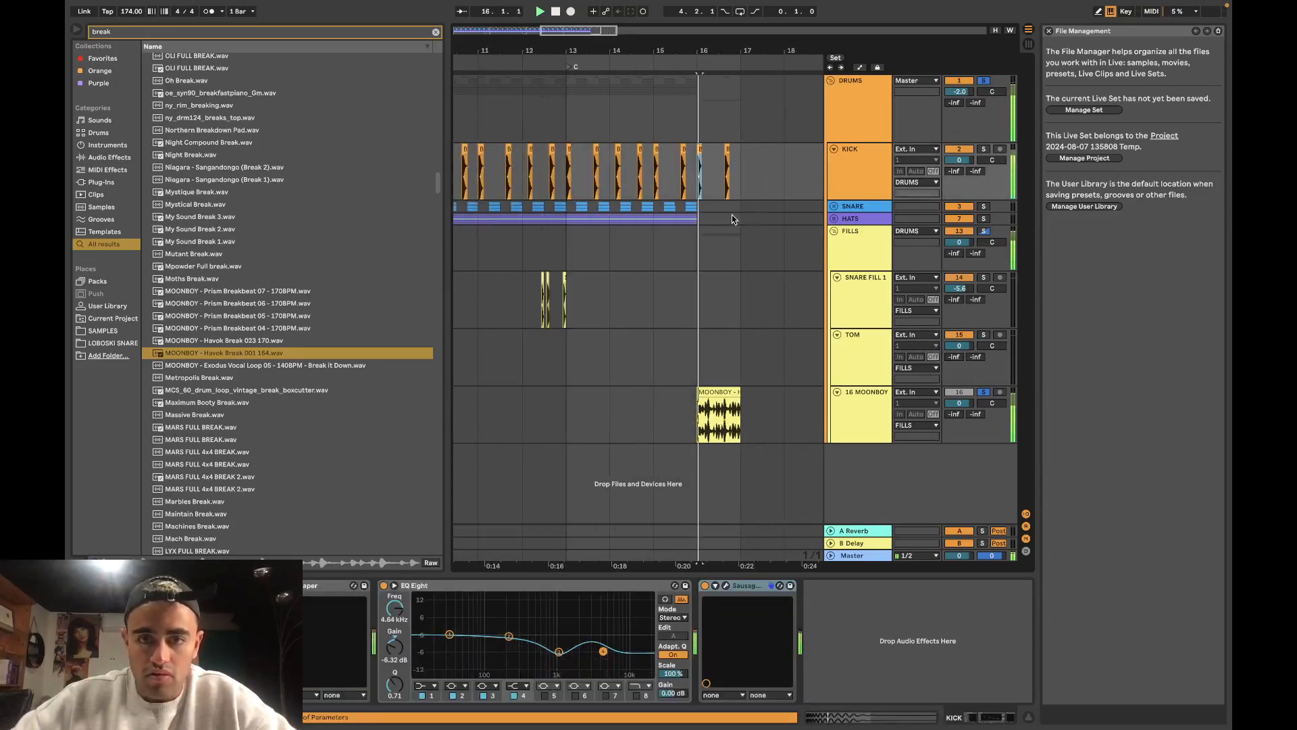
Step: Loop bars 1 to 16 of the arrangement and clear the solos
drag(456, 241, 611, 242)
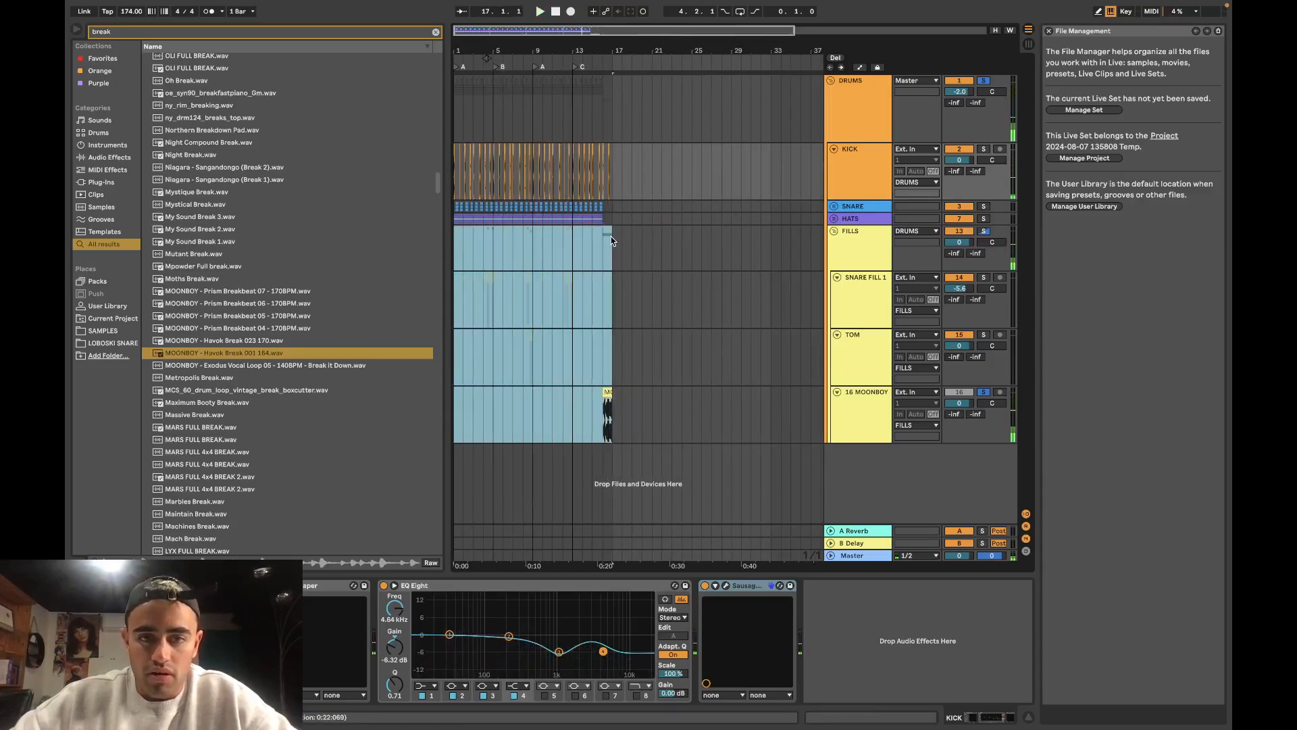
key(super+l)
click(984, 392)
click(960, 392)
key(space)
Step: Lower the Havok break track's volume to -3.0 dB and play the end of section C from several points
click(571, 358)
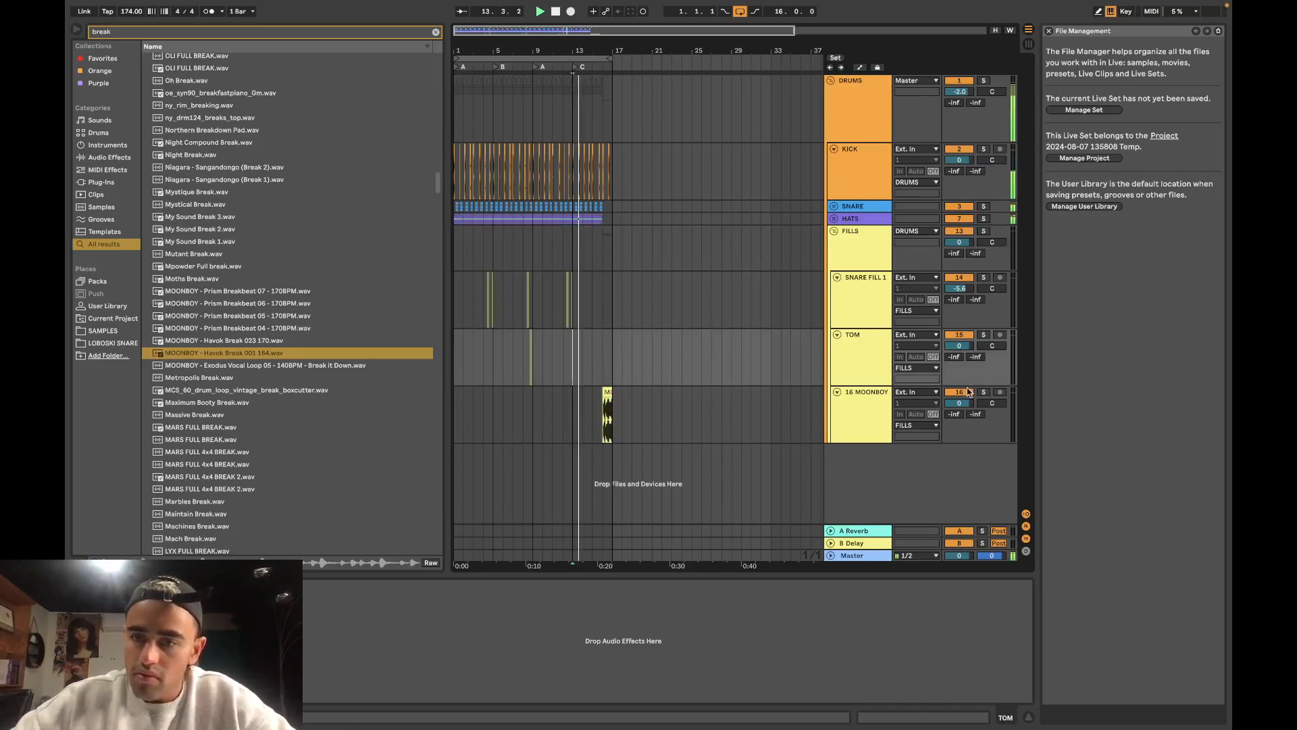
click(602, 355)
key(space)
key(space)
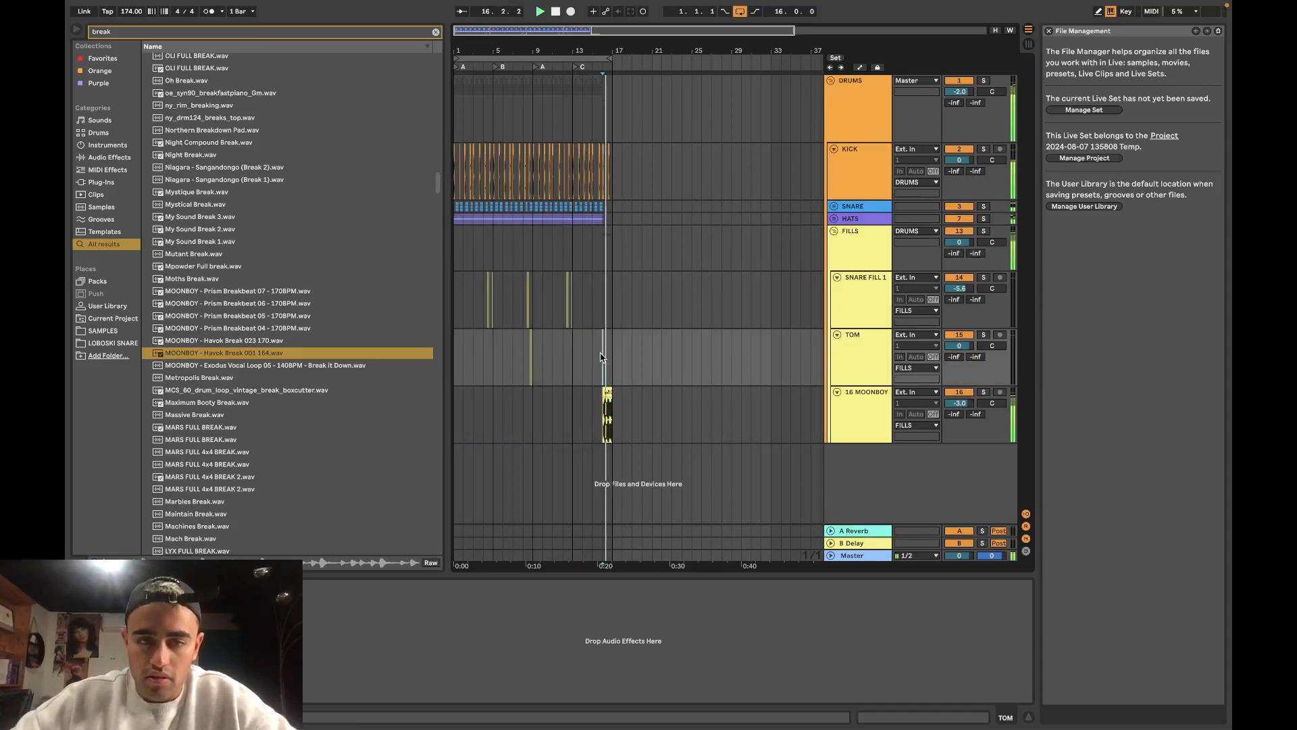
click(589, 354)
key(space)
key(space)
scroll(611, 359, up, 5)
scroll(611, 360, down, 7)
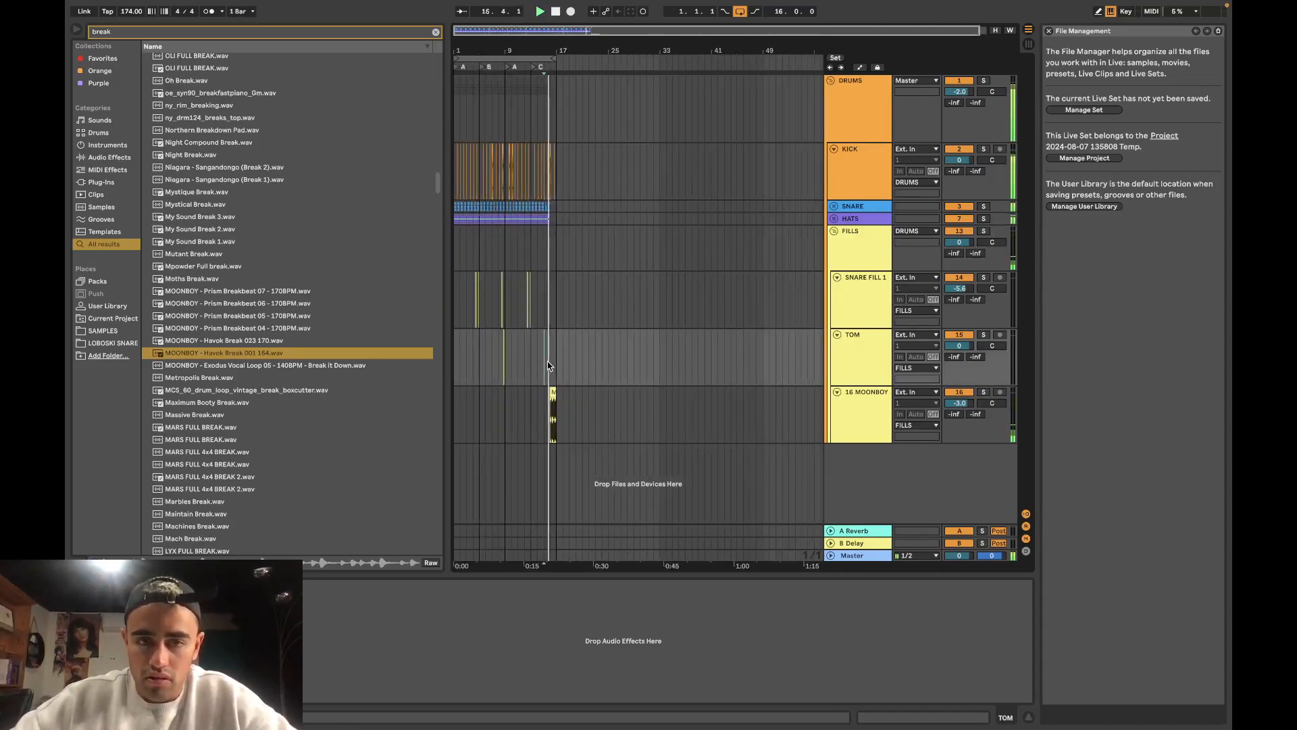
Step: Delete the Havok break clip and undo back to the empty audio track with bar 16's drums intact
click(552, 393)
scroll(551, 392, up, 3)
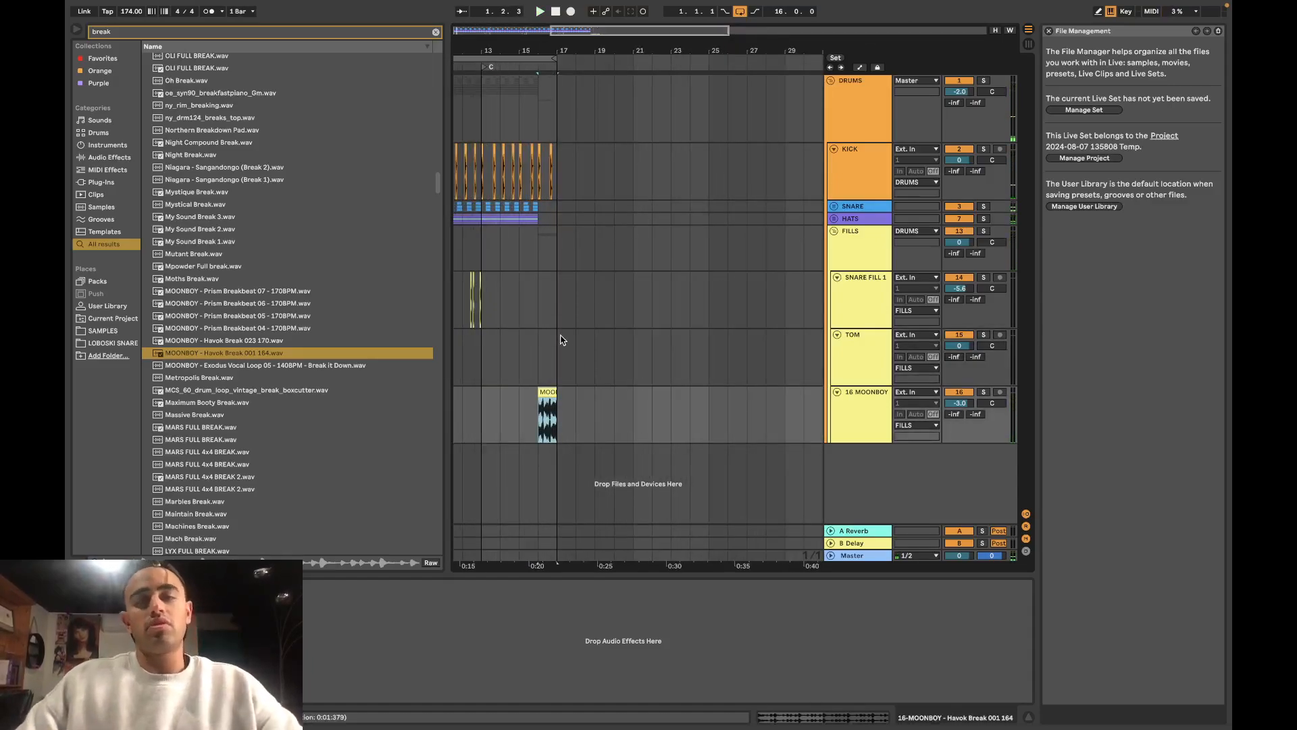
key(Delete)
key(super+z)
key(super+z)
key(super+z)
key(super+z)
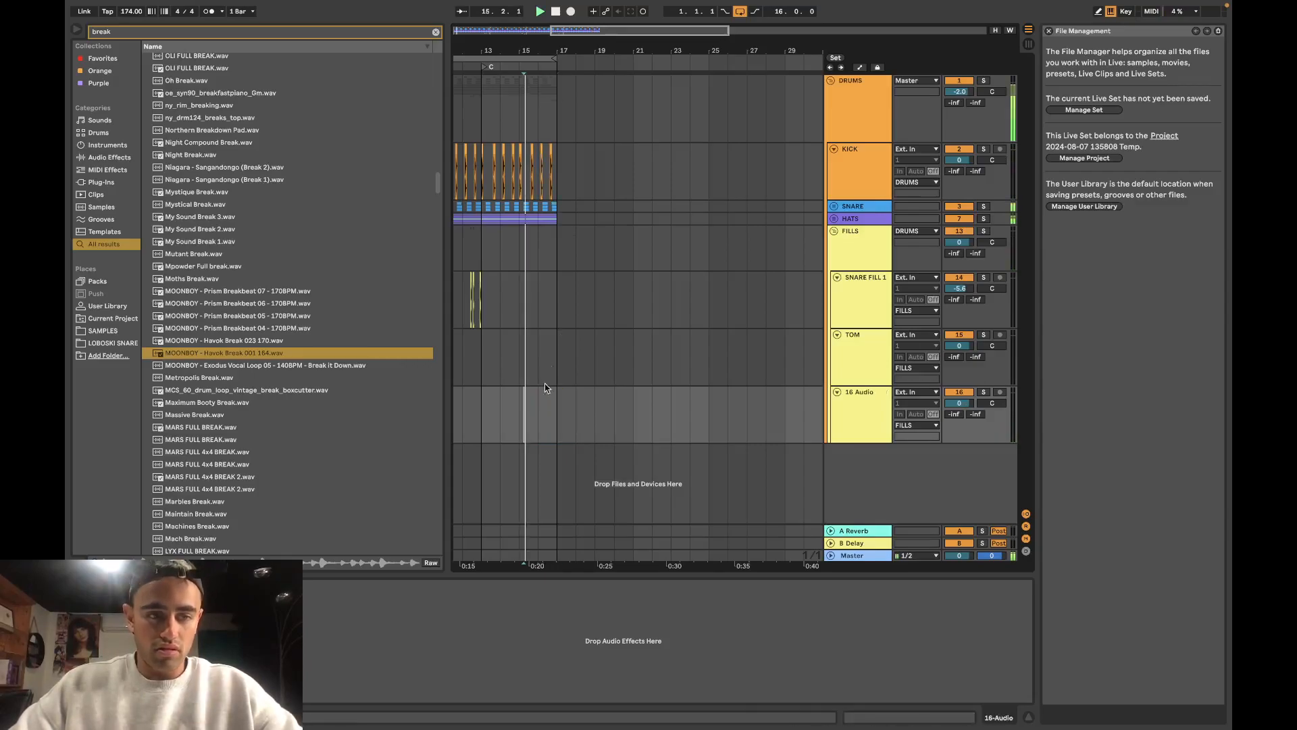
Step: Place MOONBOY - Exodus Vocal Loop 05 - 140BPM - Break it Down.wav in bar 16 of the empty track and set its volume to -5.8 dB
click(244, 366)
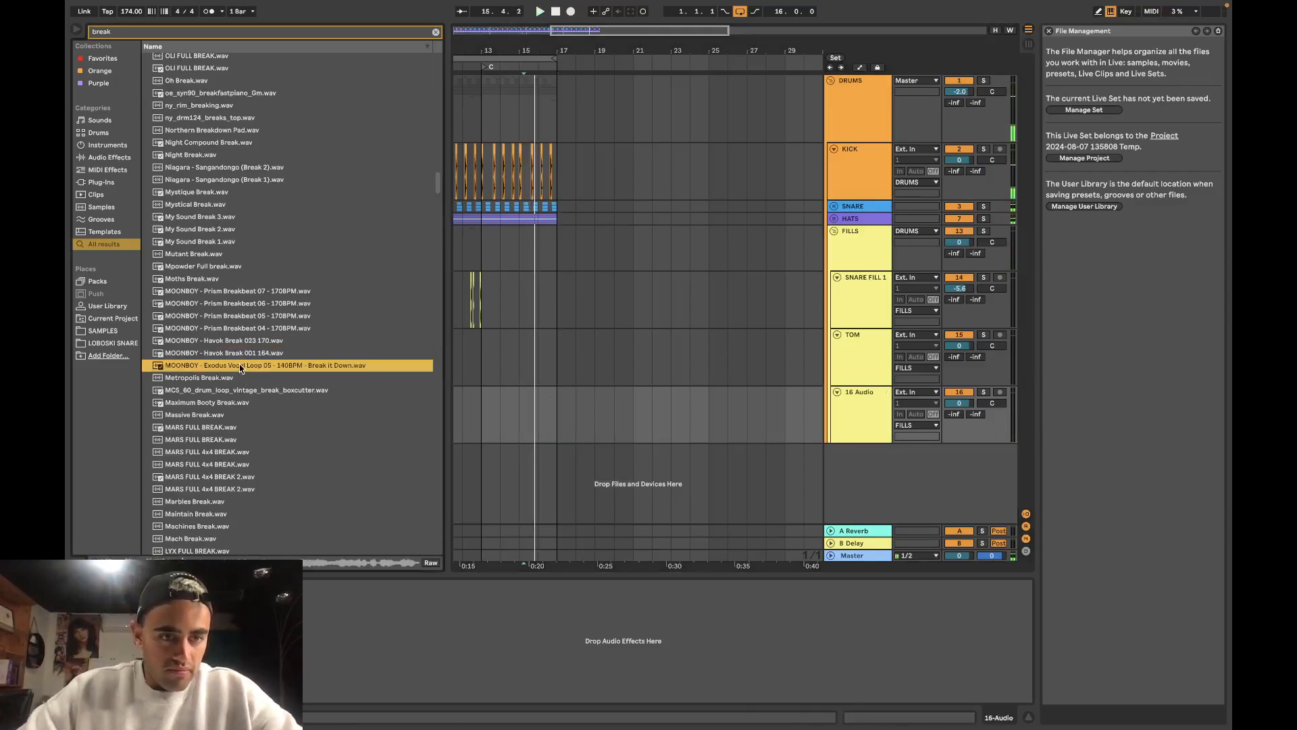
click(259, 465)
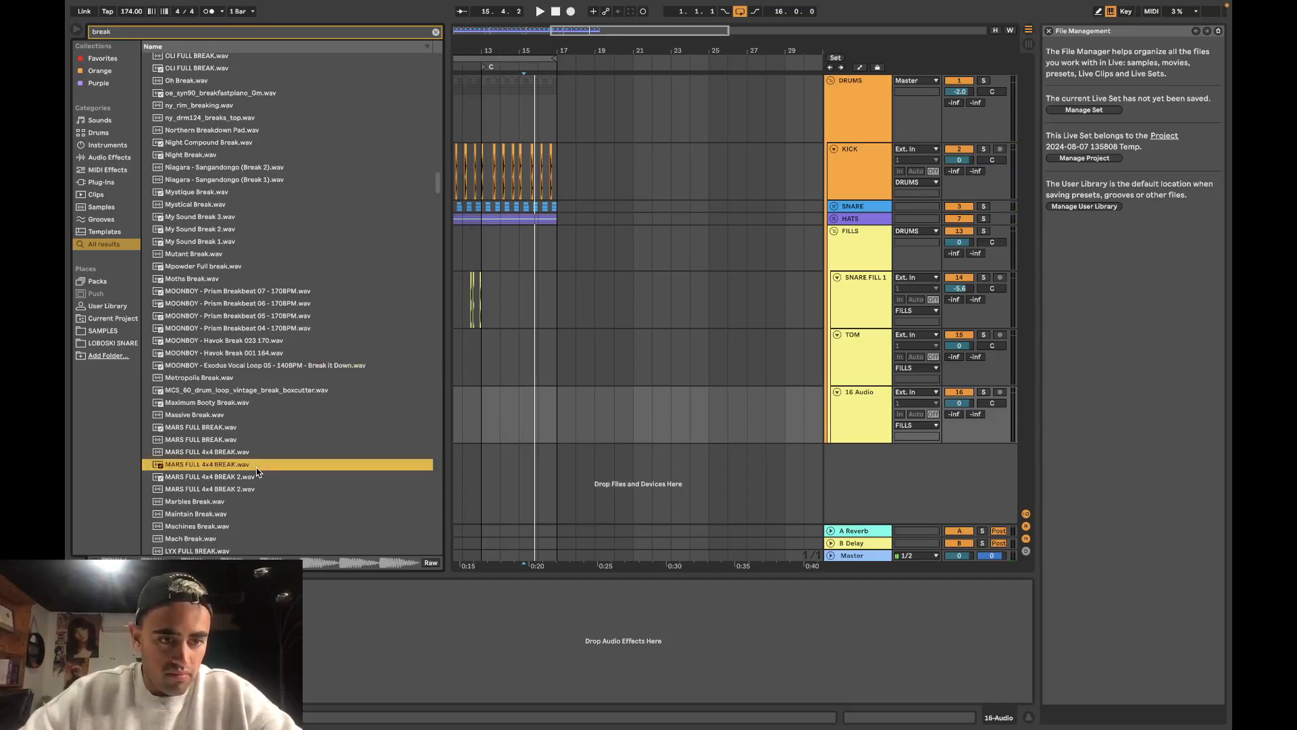
click(263, 367)
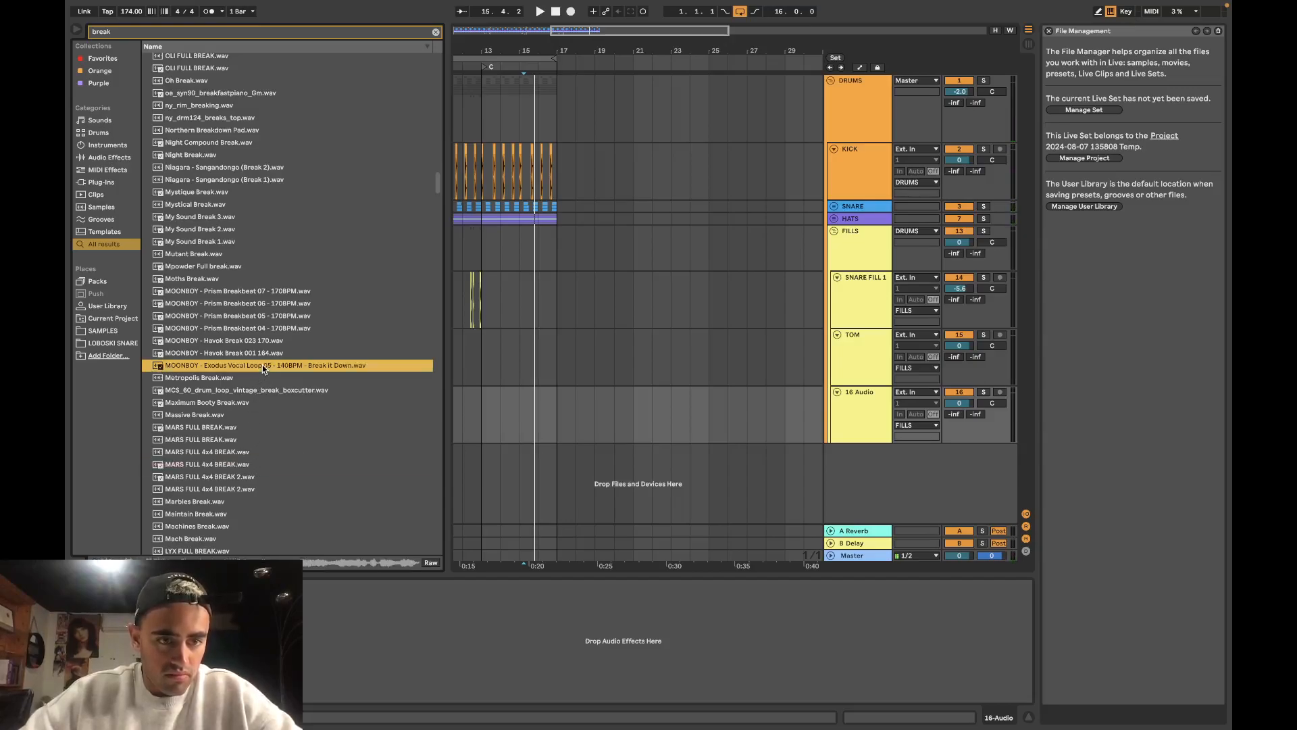
drag(262, 368, 556, 388)
key(space)
key(minus)
scroll(554, 374, down, 1)
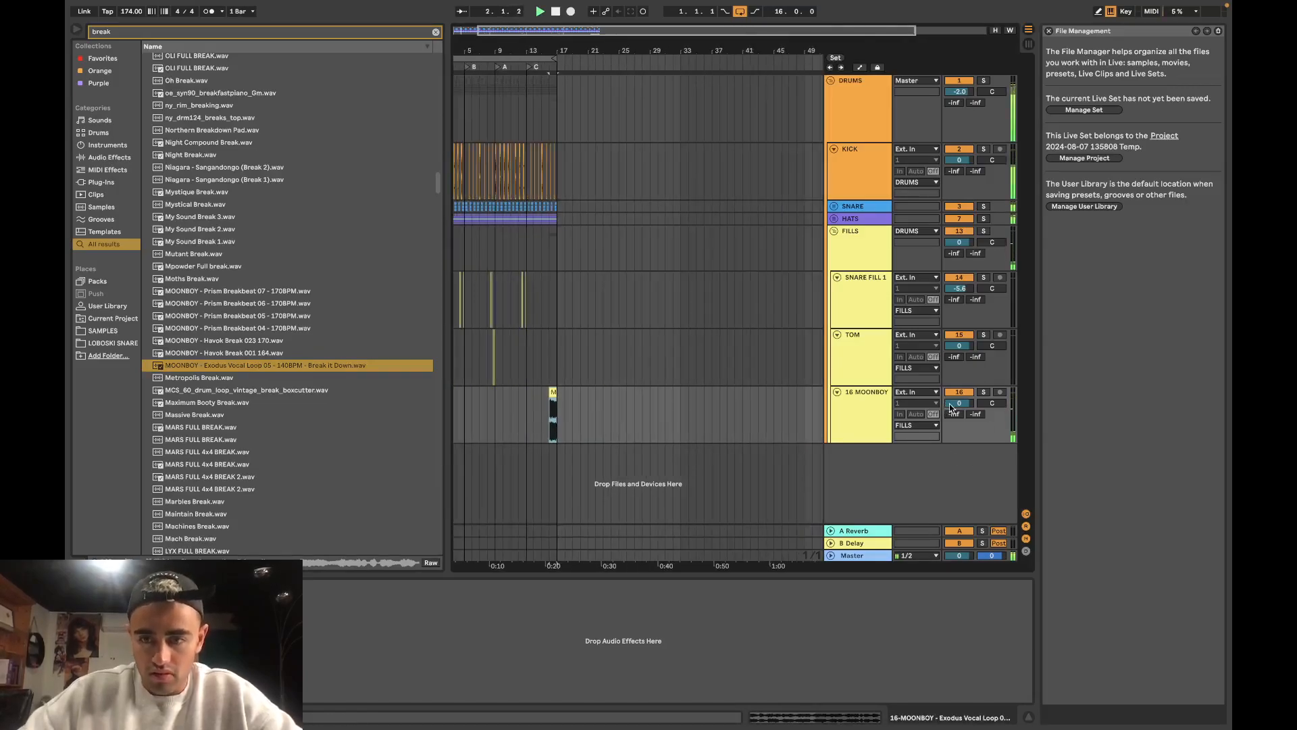
scroll(525, 400, up, 4)
Step: Using a 1/8 fixed grid, split the Exodus loop clip at beat 16.4 and copy its last one-beat slice
right_click(525, 400)
click(568, 540)
right_click(588, 386)
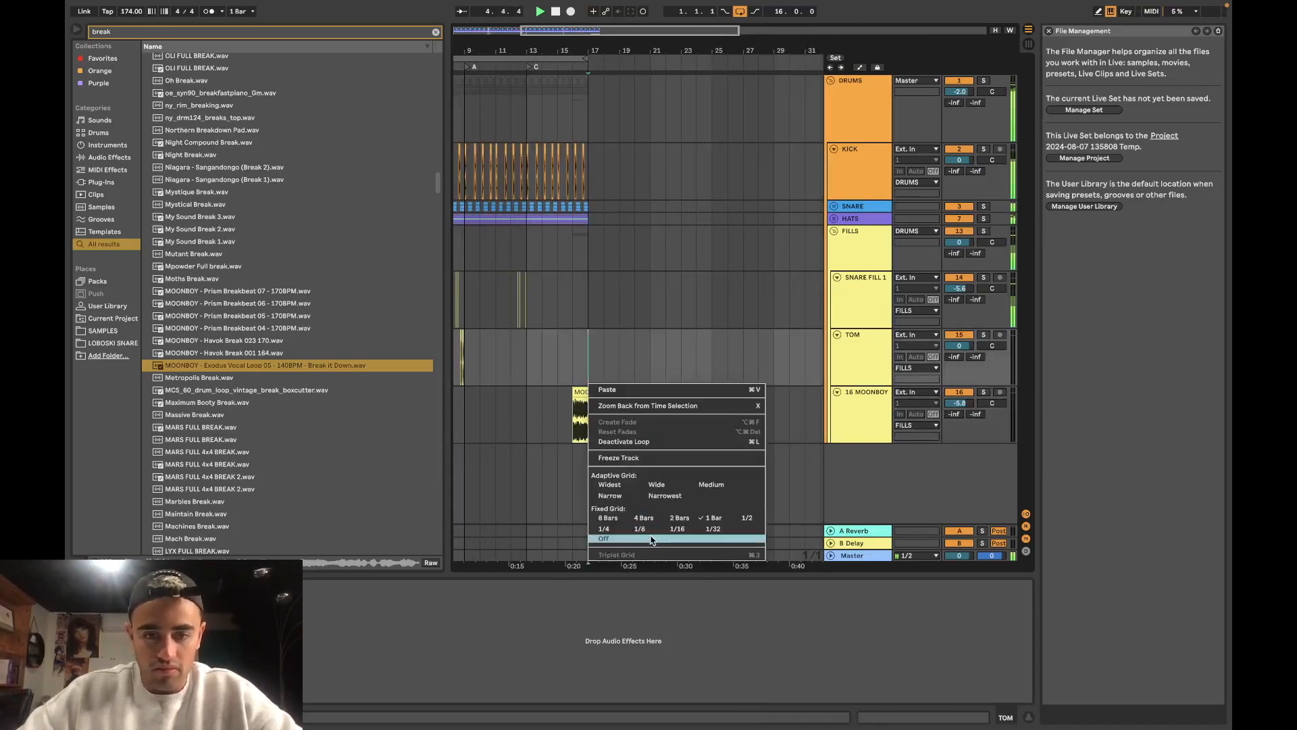
click(608, 541)
scroll(590, 427, up, 8)
scroll(591, 431, up, 2)
click(546, 428)
key(space)
key(space)
key(super+e)
click(561, 391)
scroll(561, 390, down, 4)
key(Delete)
scroll(563, 392, left, 10)
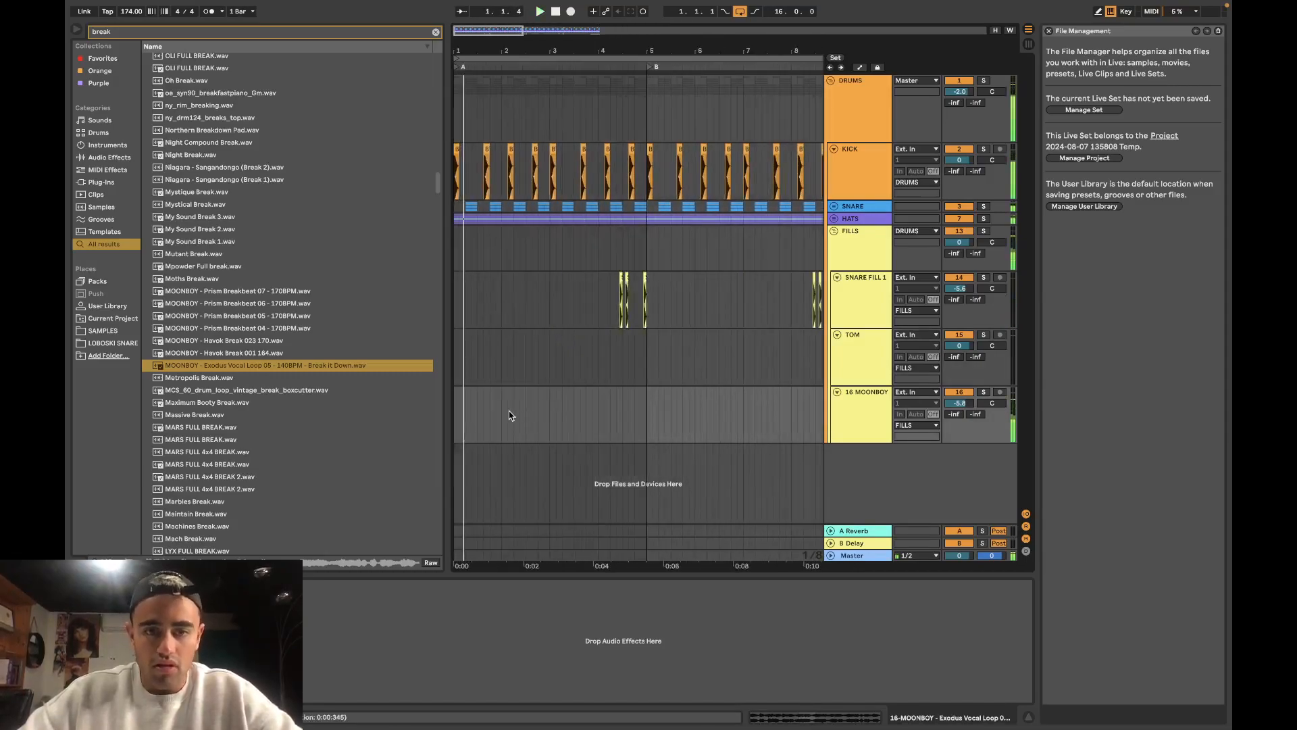
Step: Set the fixed grid to 1/16 and paste the one-beat slice at beat 8.4, below the tom hits
scroll(589, 407, right, 1)
scroll(587, 403, down, 3)
right_click(587, 403)
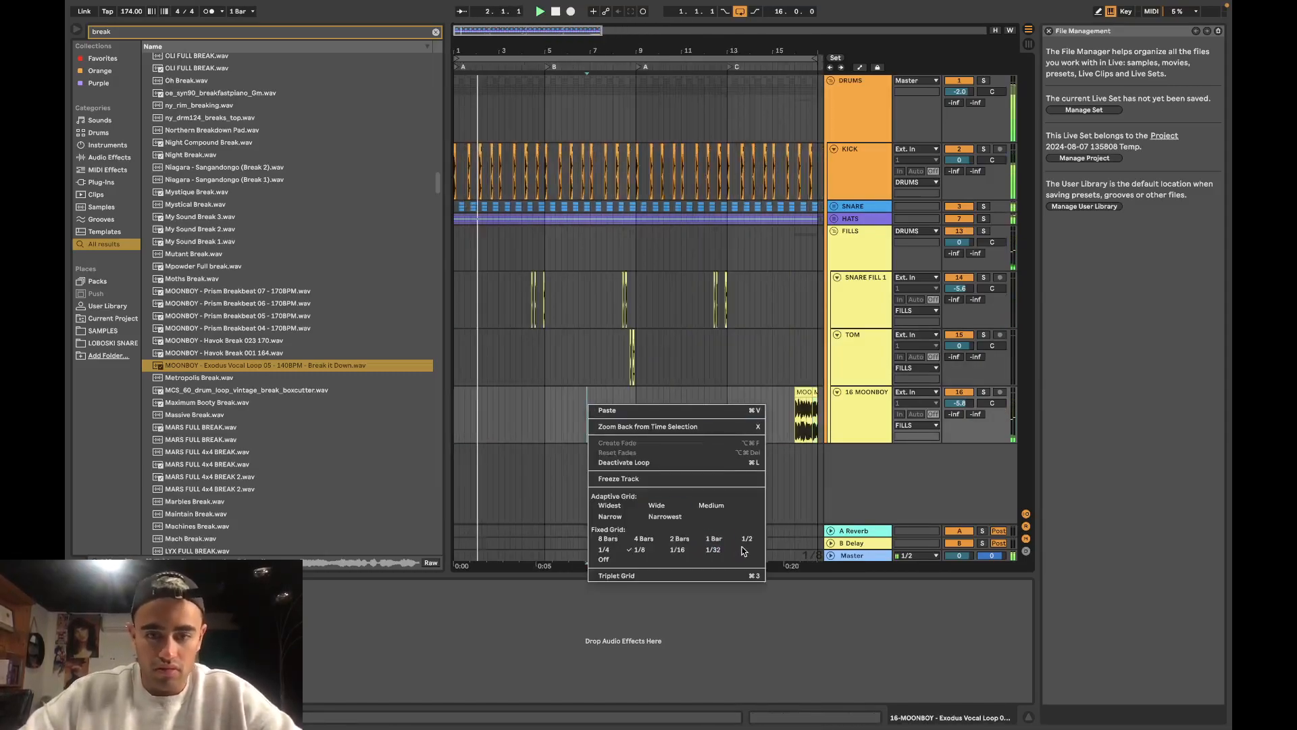
click(741, 538)
scroll(646, 421, up, 3)
right_click(616, 415)
click(700, 560)
scroll(616, 413, up, 3)
click(627, 412)
key(super+v)
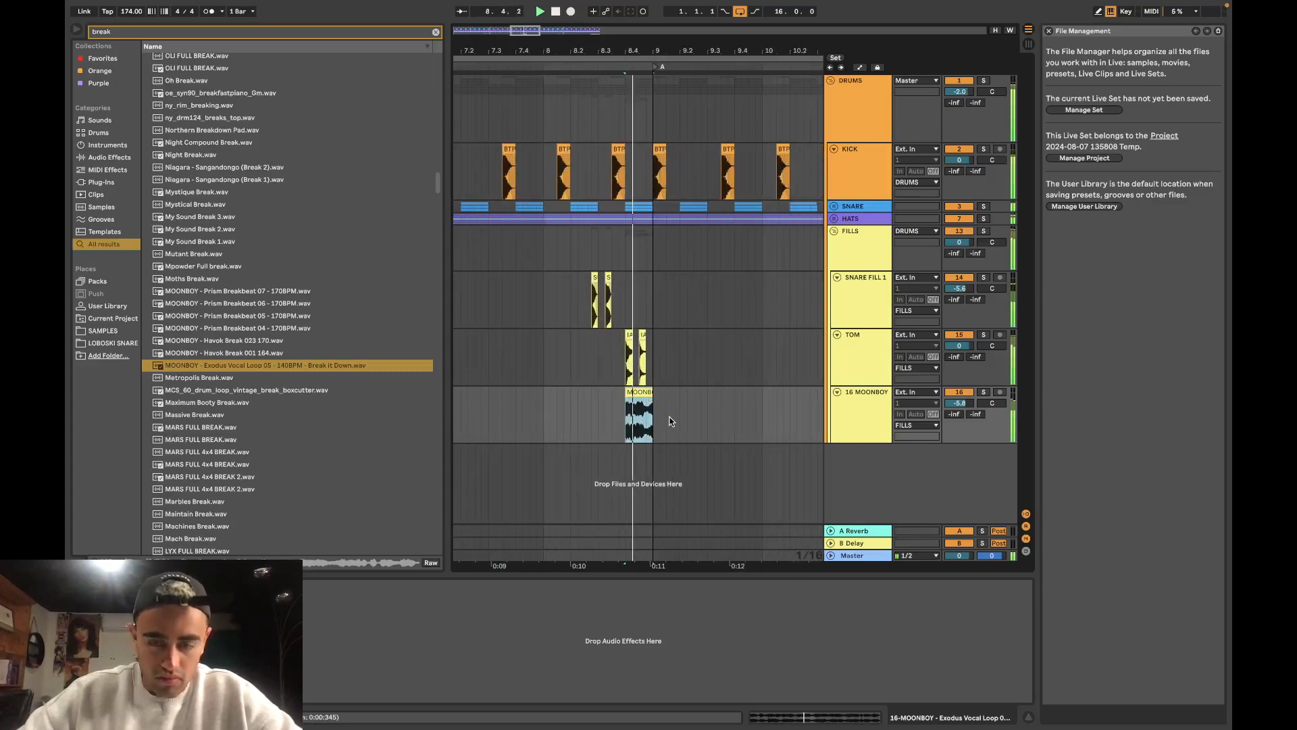
Step: Extend the final slice in bar 16 back to beat 16.3 and delete the loop clip before it
scroll(669, 420, down, 8)
scroll(595, 388, up, 3)
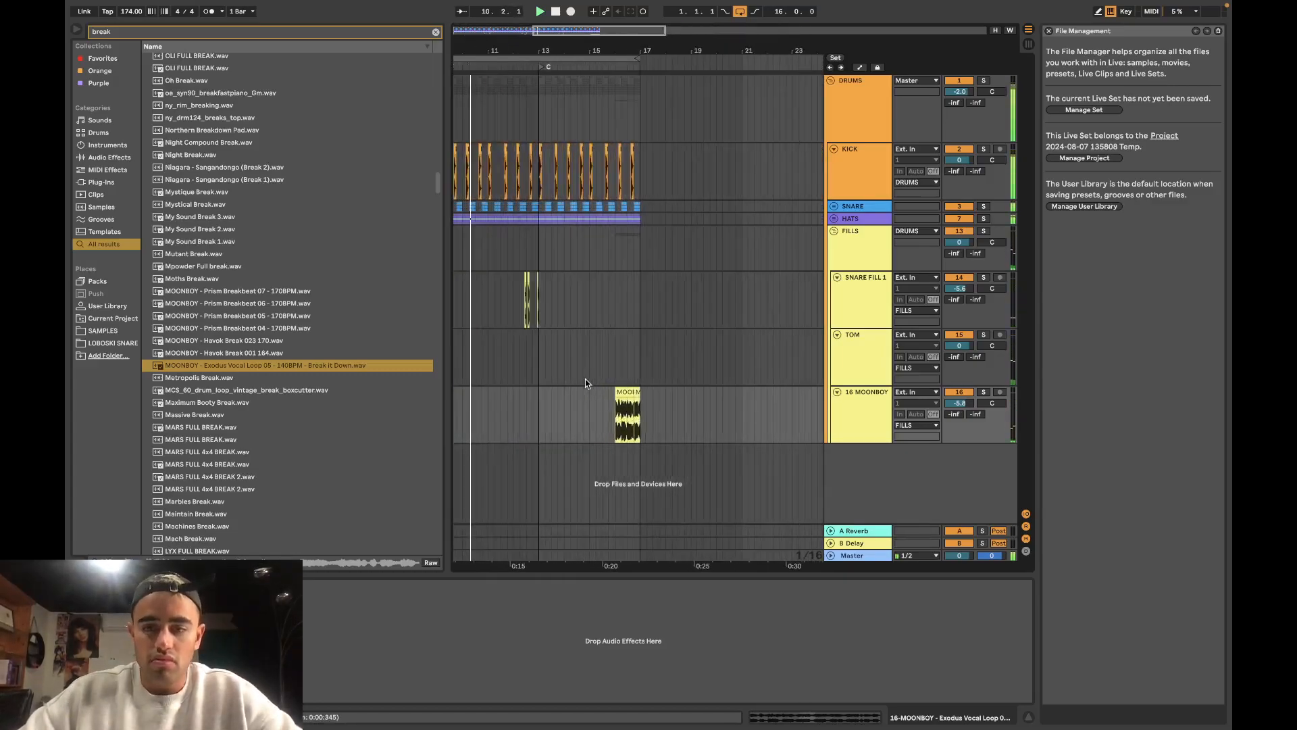
scroll(633, 393, up, 5)
drag(668, 392, 642, 392)
click(627, 391)
key(Delete)
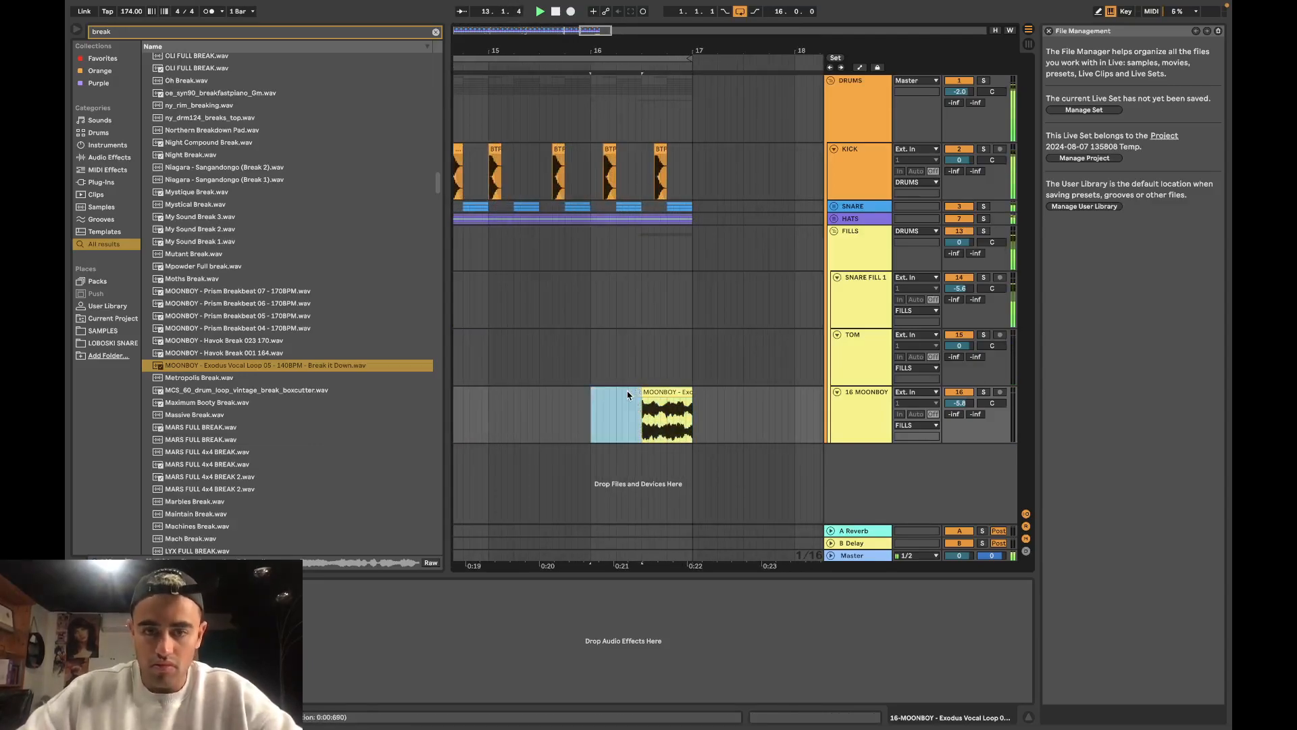
Step: Set the fixed grid to 4 Bars and copy section B's SNARE FILL 1 content, bars 5 to 8, into section C
scroll(628, 391, down, 4)
right_click(603, 366)
click(654, 499)
scroll(652, 500, down, 3)
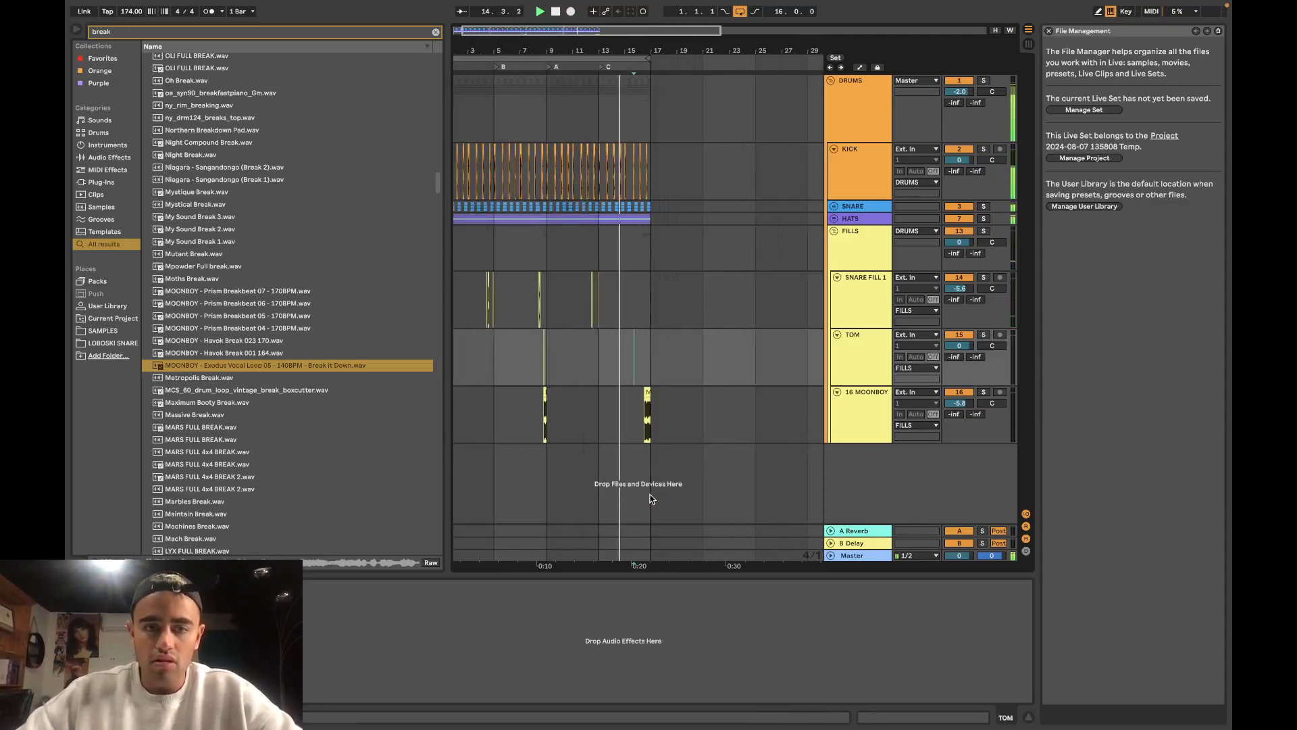
click(506, 296)
click(617, 301)
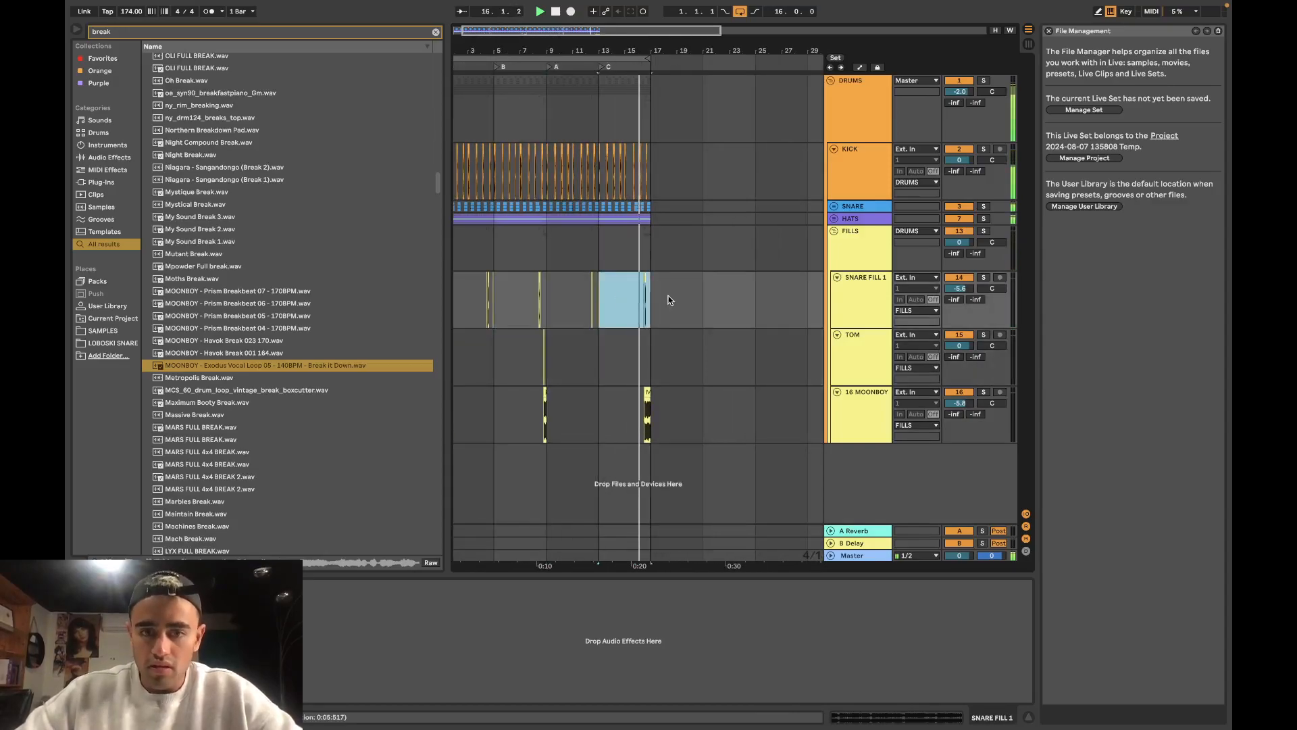
Step: Set the fixed grid to 8 Bars and select the MOONBOY clip at beat 16.3
right_click(667, 295)
click(687, 551)
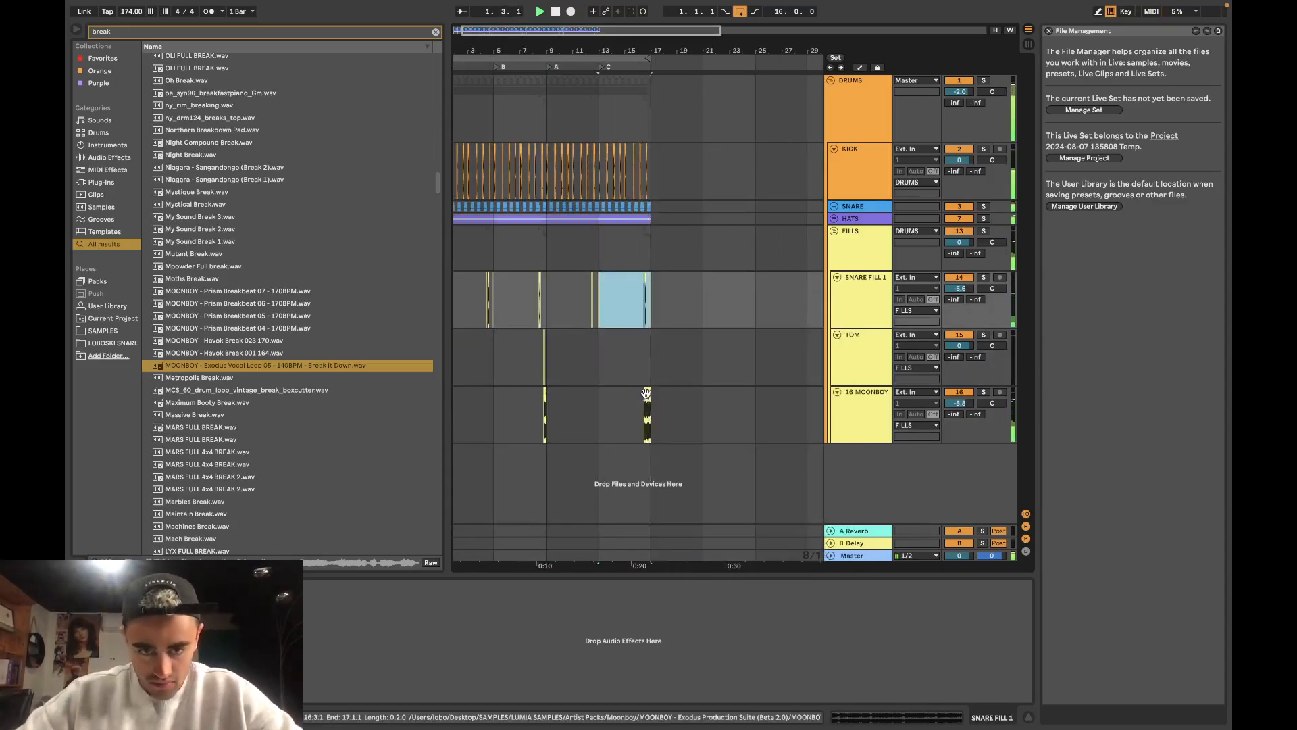
click(646, 394)
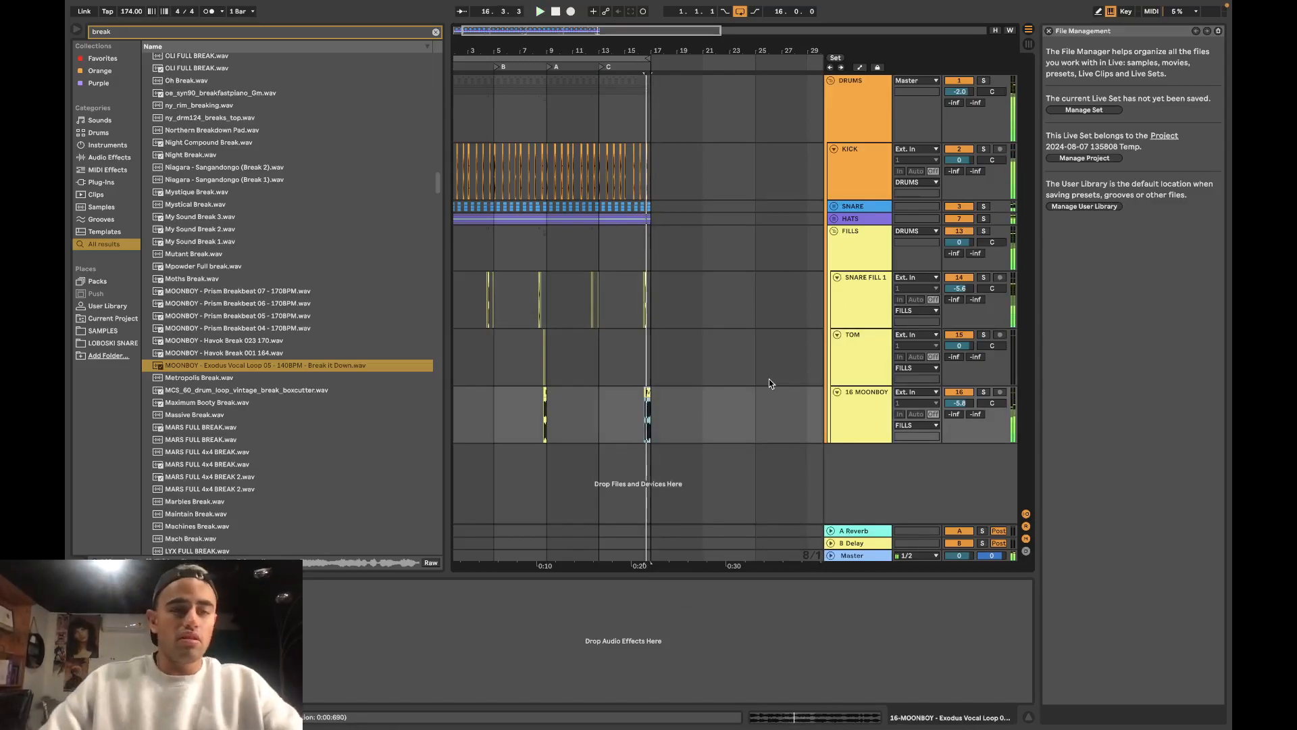
Step: Rename the MOONBOY track to VOCAI
right_click(853, 415)
click(866, 466)
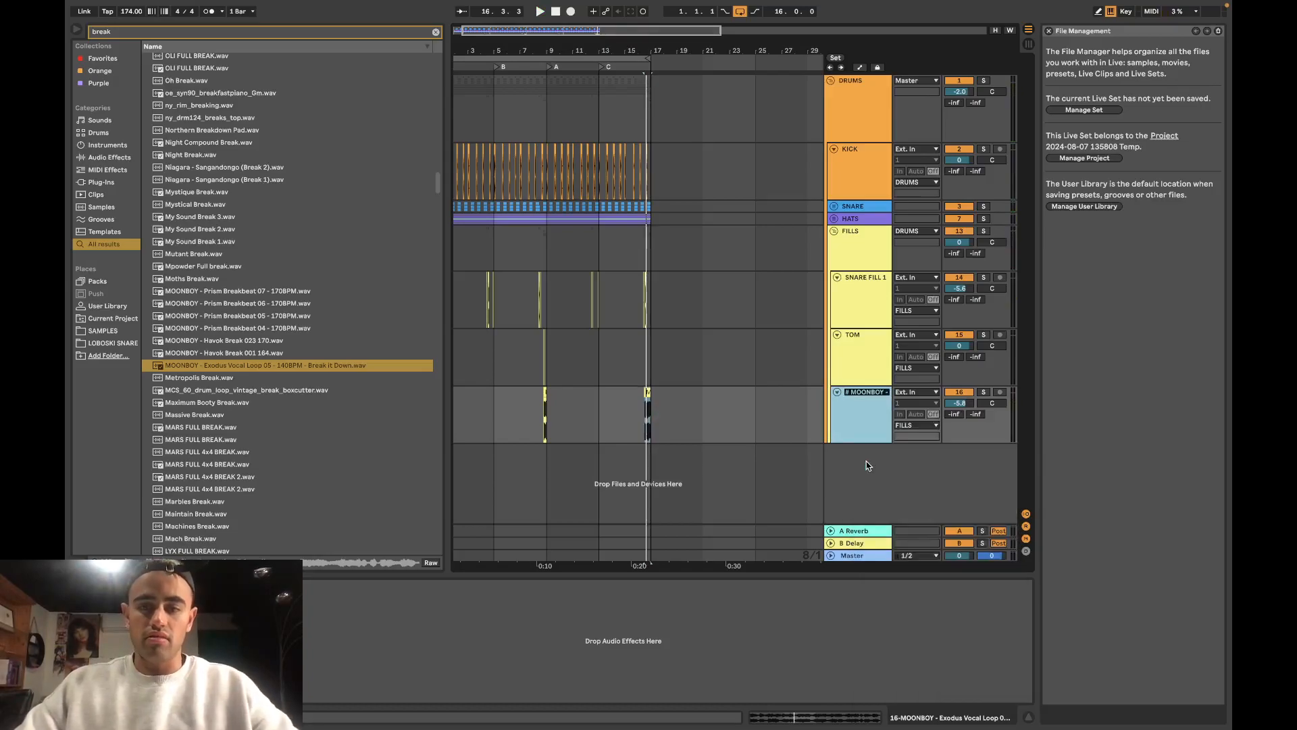
text(VOCAI)
key(Return)
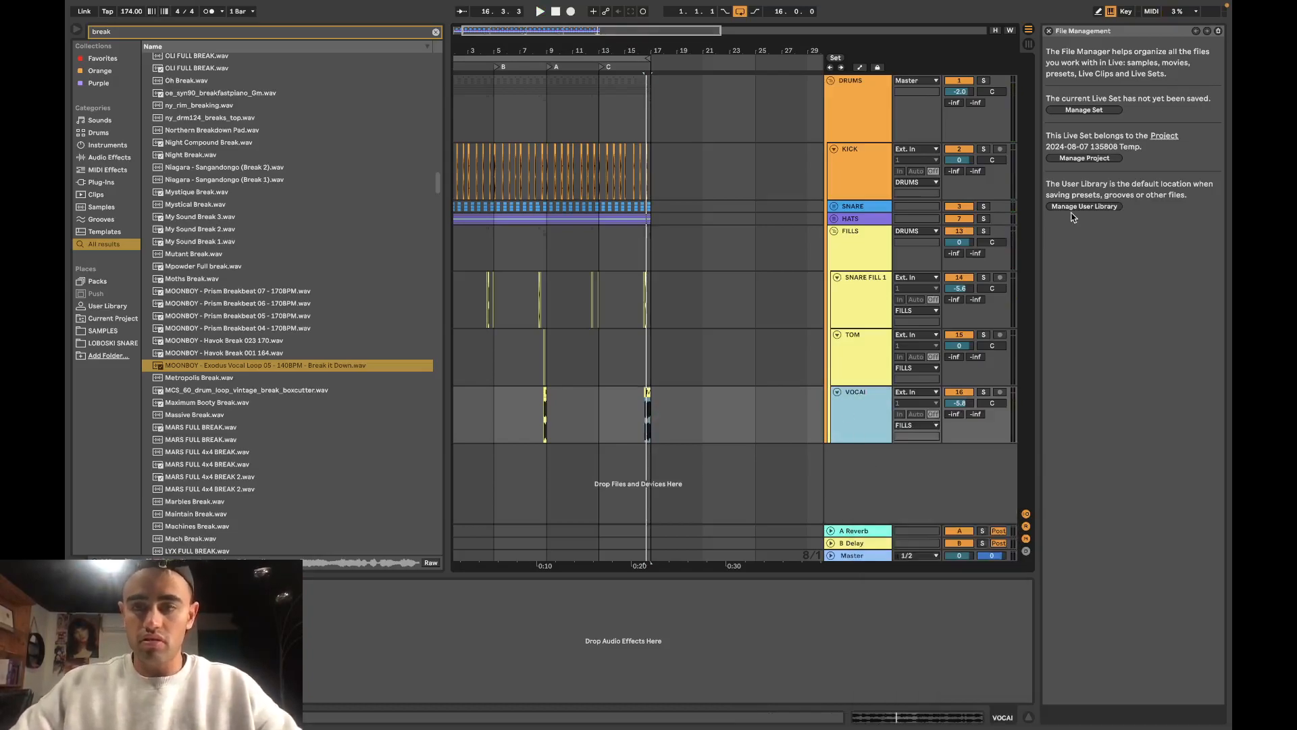
Step: Solo the FILLS group and play back from the VOCAI clip at the end of bar 8
click(984, 232)
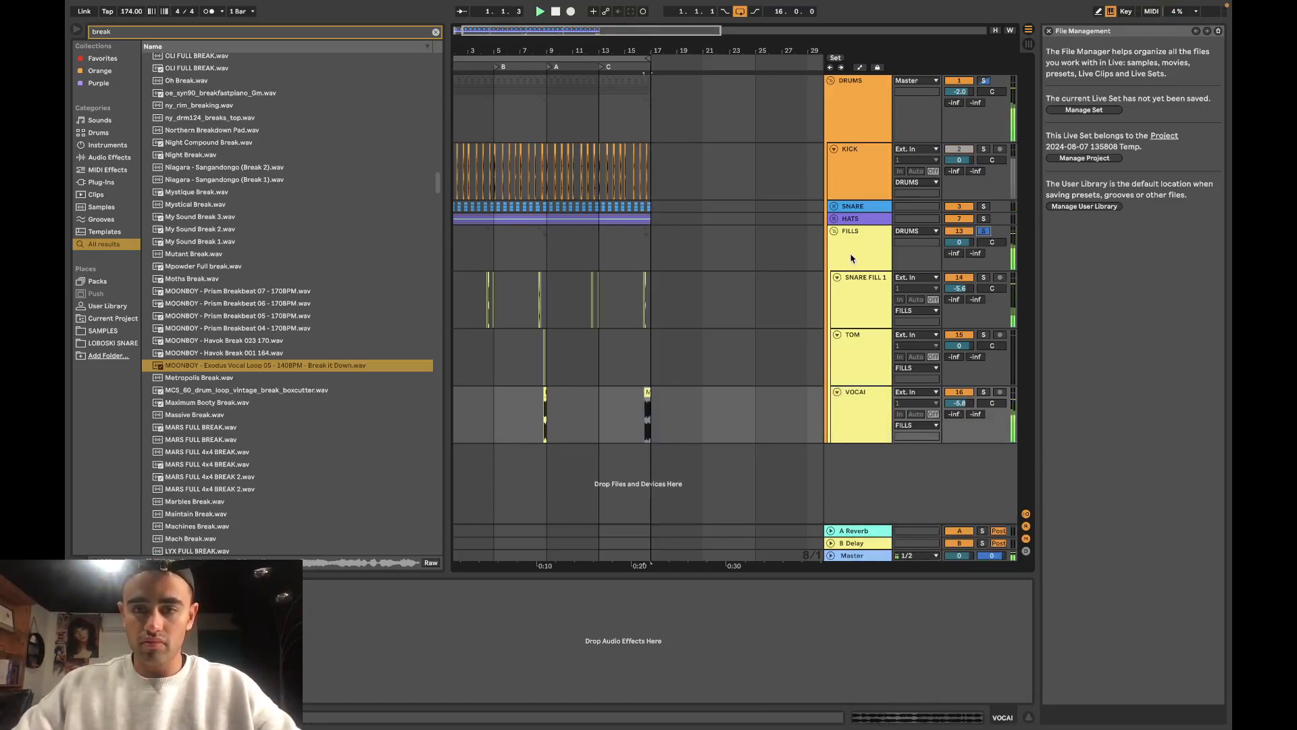
key(space)
scroll(526, 400, up, 3)
click(547, 398)
key(space)
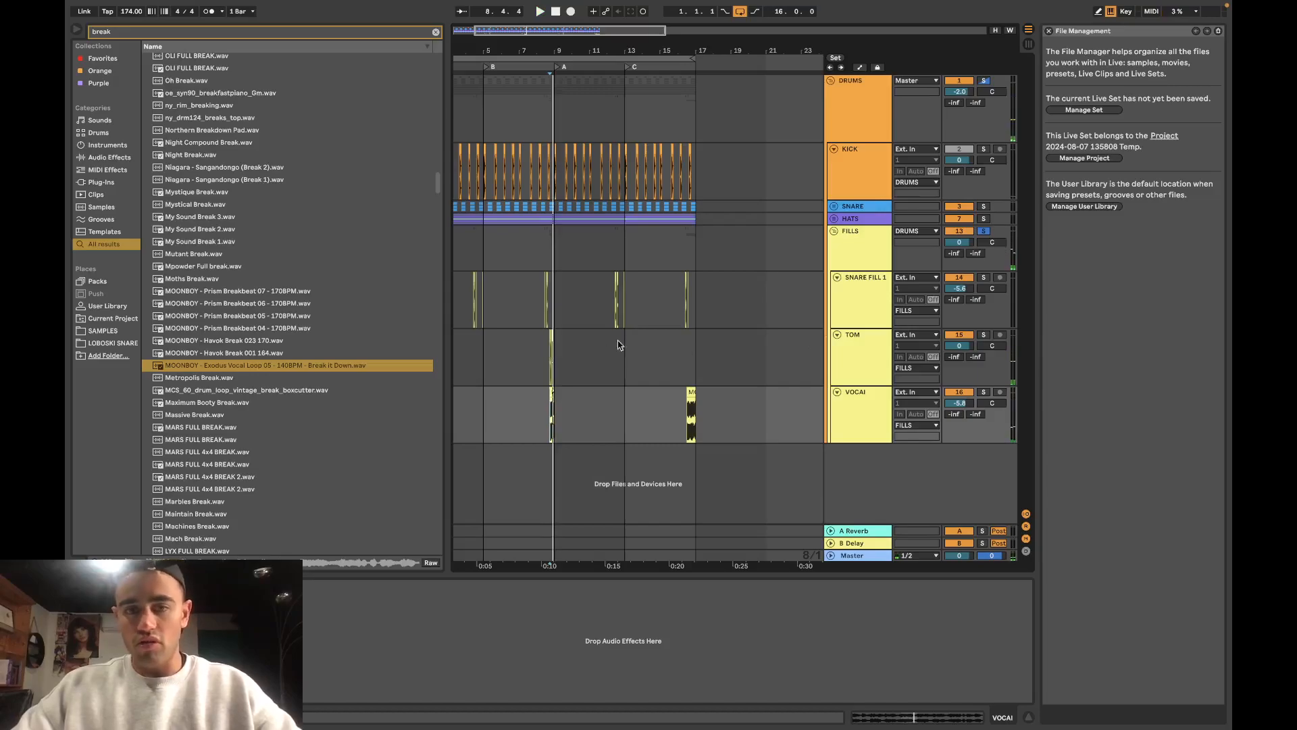
Step: Delete the SNARE FILL 1 content in section C, bars 13 to 16, and play back the TOM hits in bar 8
scroll(610, 348, up, 2)
drag(654, 318, 716, 296)
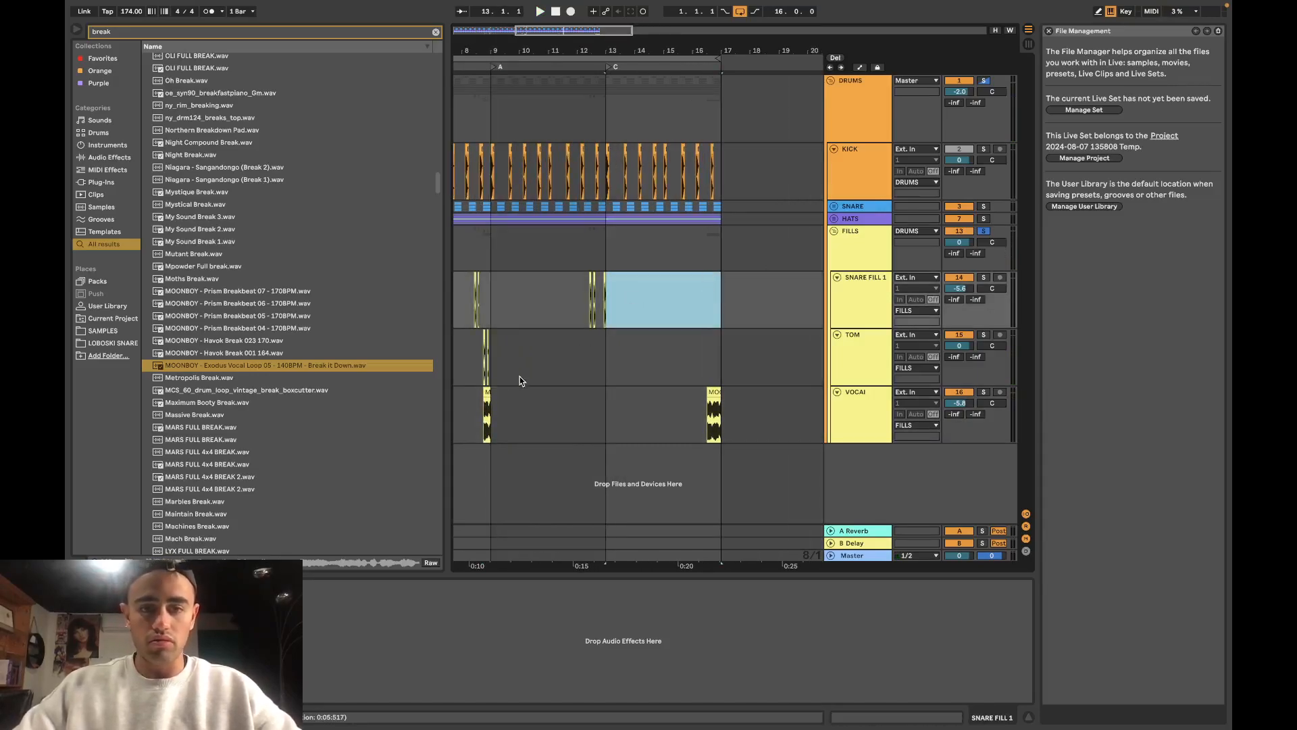
scroll(520, 380, left, 5)
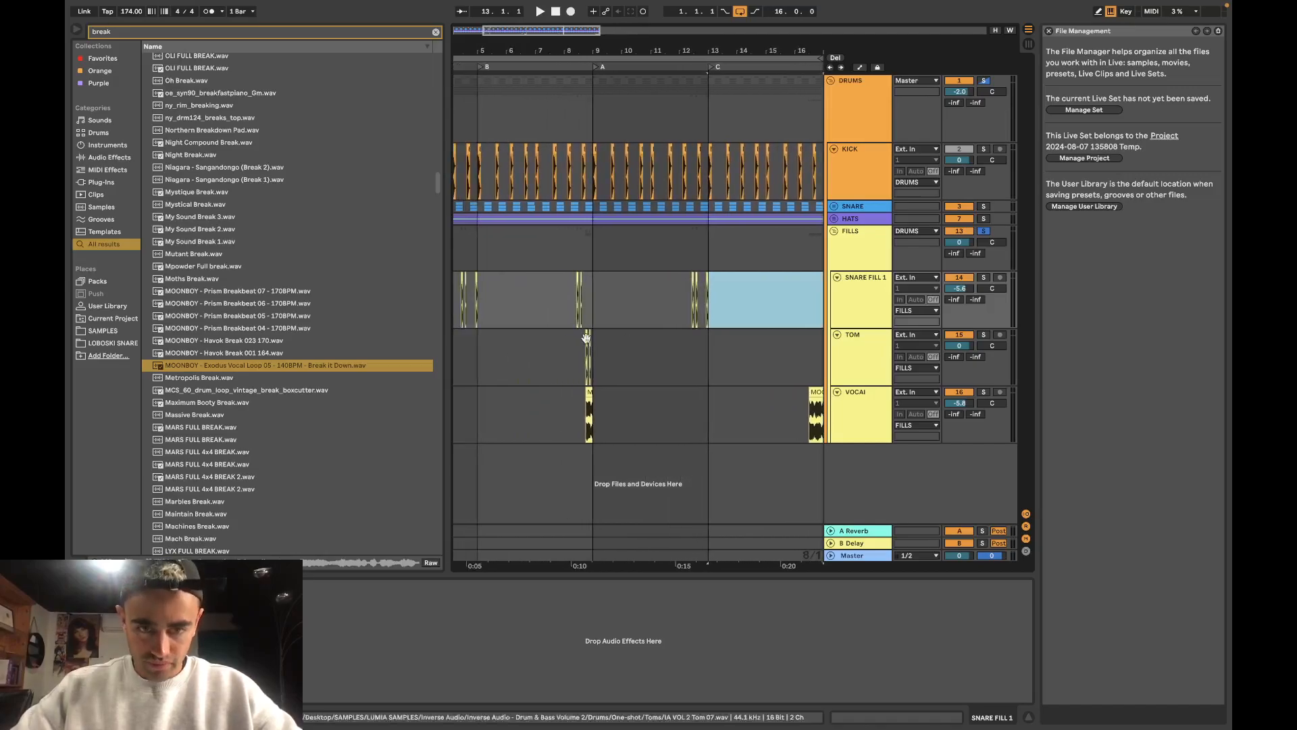
click(587, 337)
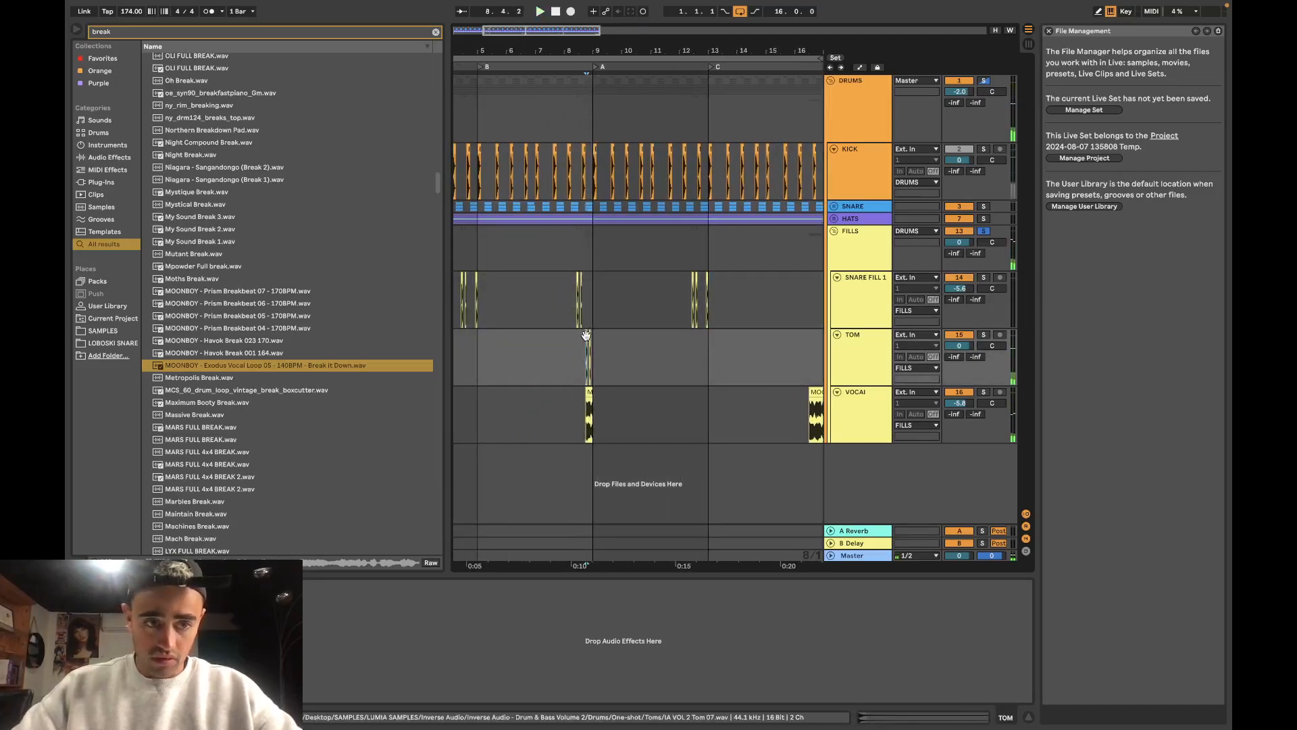
Step: Search the browser for "tom" and insert a new audio track below the TOM track
click(435, 33)
text(tom)
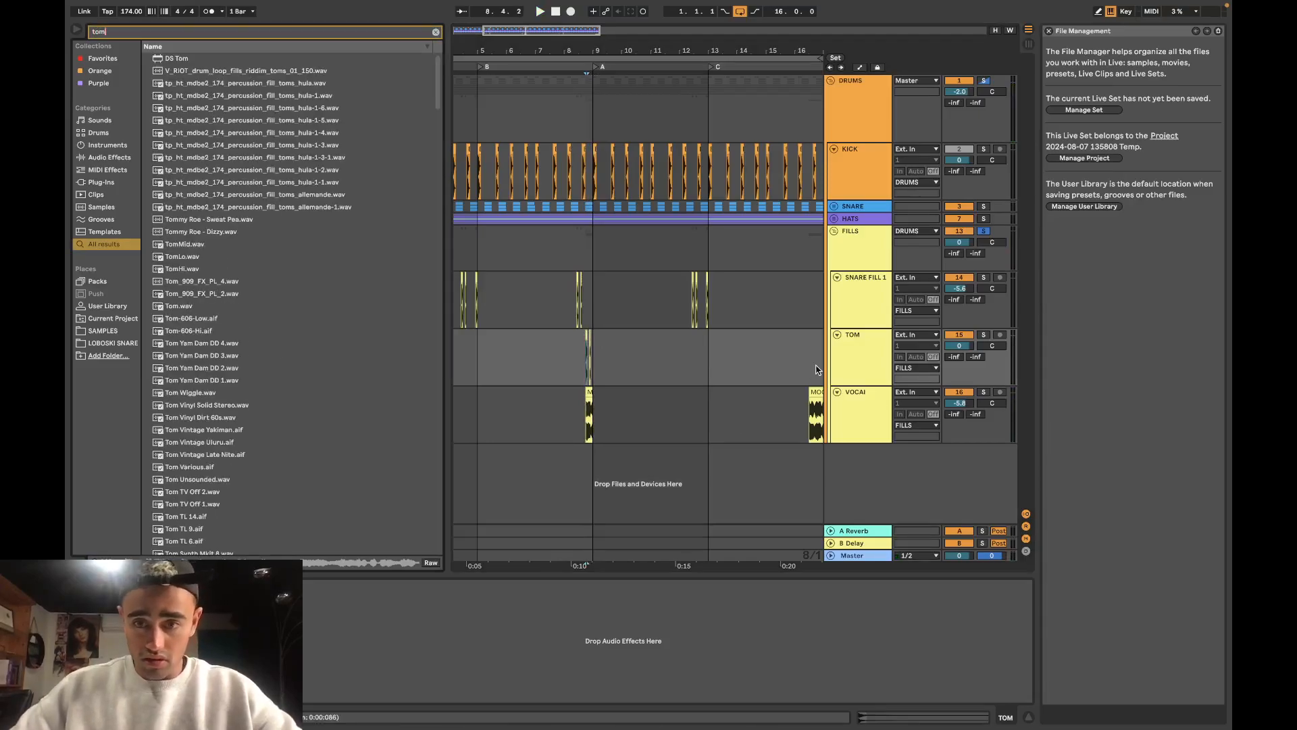
right_click(870, 358)
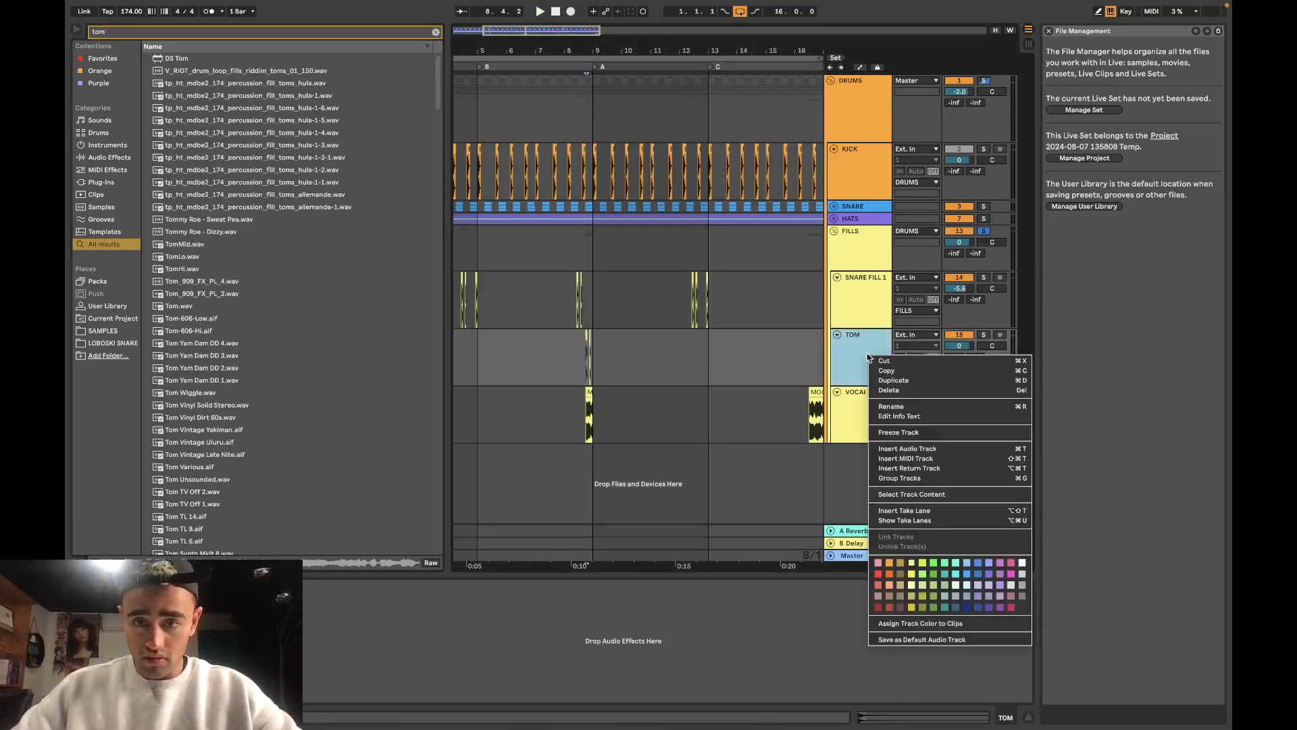
click(900, 448)
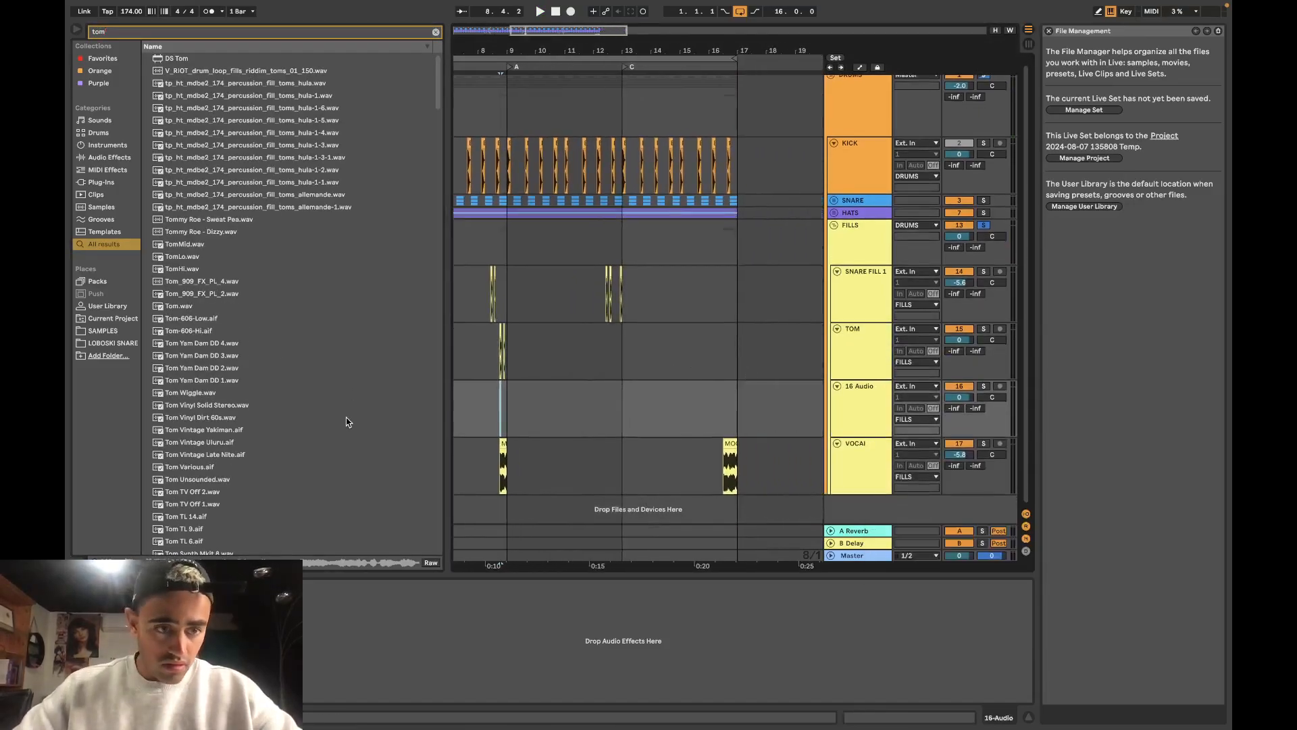
Step: Audition tom samples in the search results and select IA VOL 2 Tom 08.wav
scroll(346, 422, down, 10)
scroll(335, 358, down, 10)
click(324, 255)
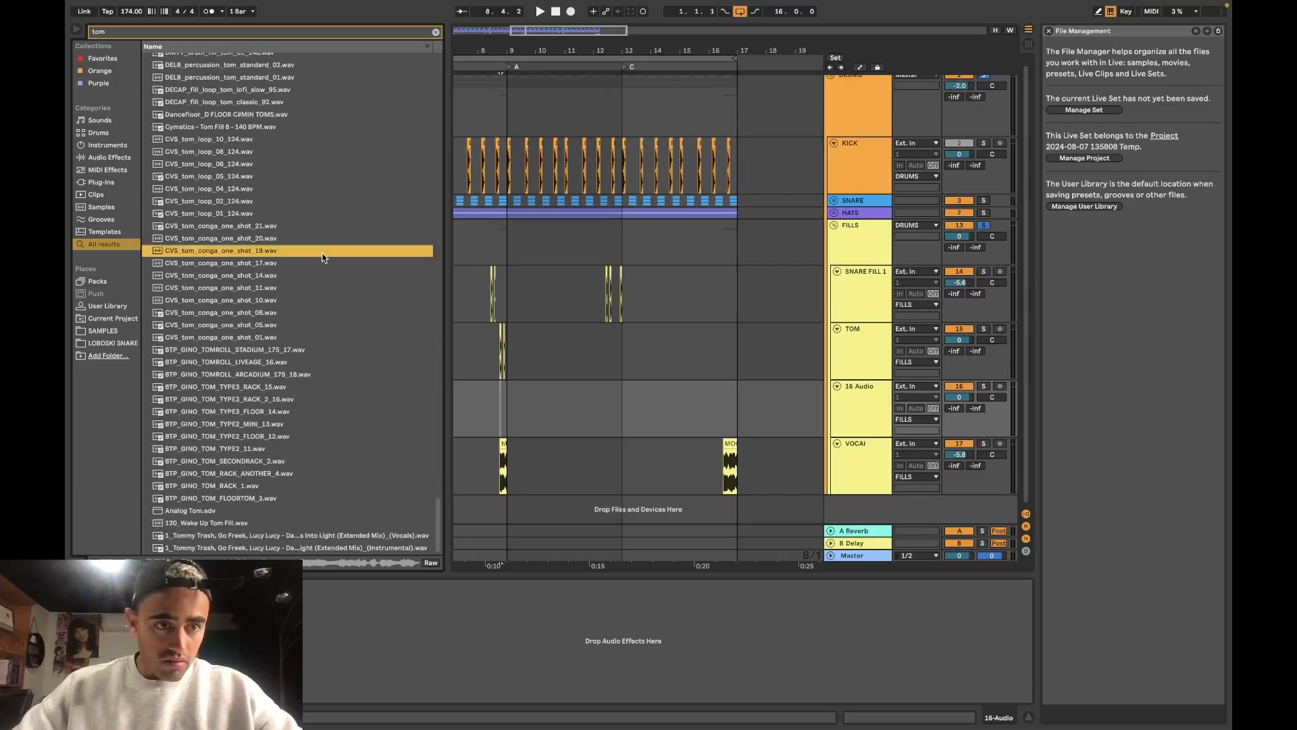
scroll(325, 257, up, 3)
click(321, 181)
scroll(320, 185, up, 3)
click(316, 132)
click(286, 225)
click(294, 125)
click(291, 135)
key(Down)
key(Down)
key(Up)
key(Down)
key(Down)
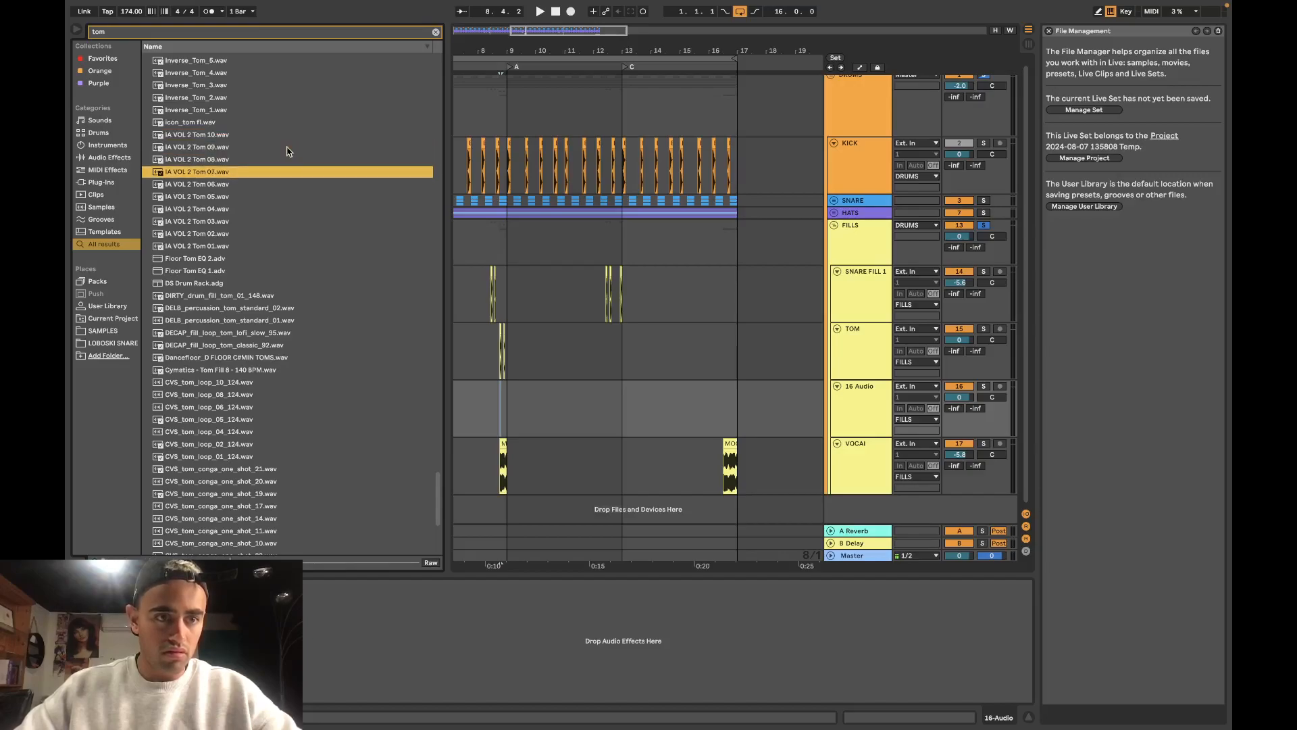
key(Up)
Step: Set the fixed grid to 1/8 and place IA VOL 2 Tom 08 at the start of bar 16 on the new track, trimmed to one beat
right_click(709, 393)
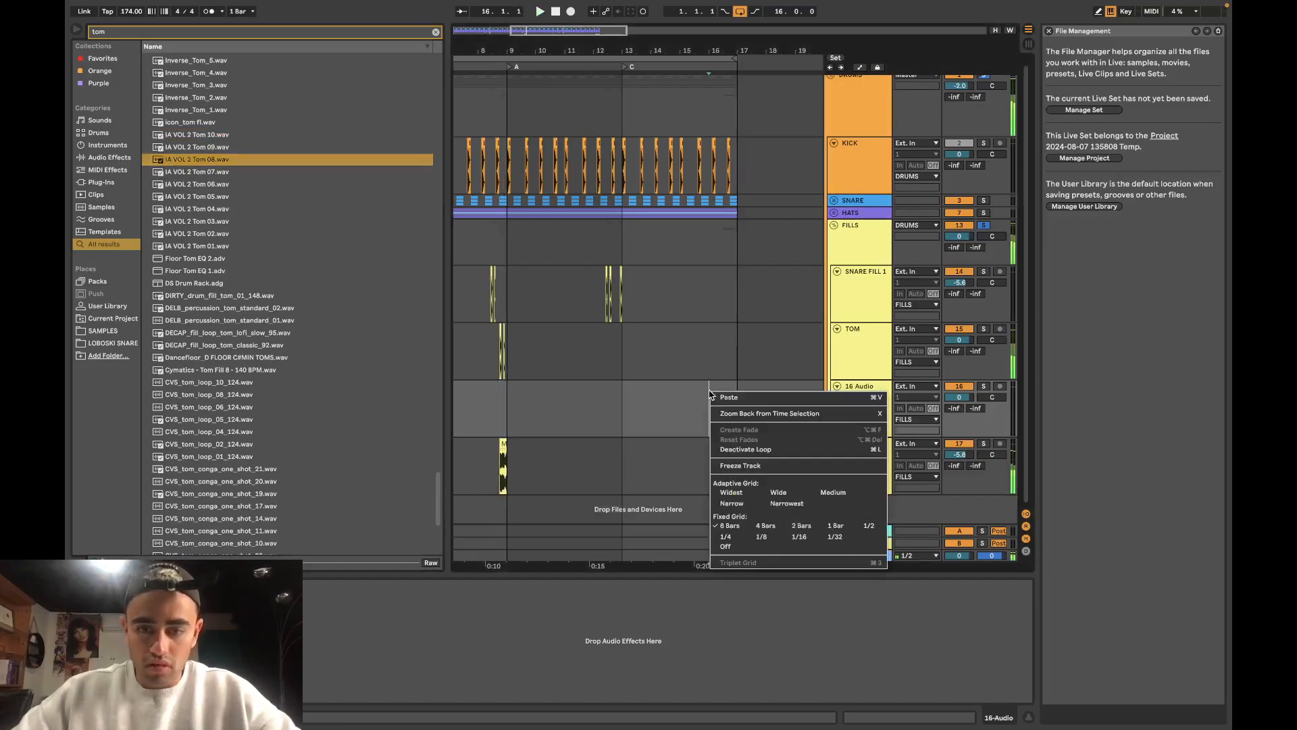
click(760, 537)
scroll(723, 432, up, 5)
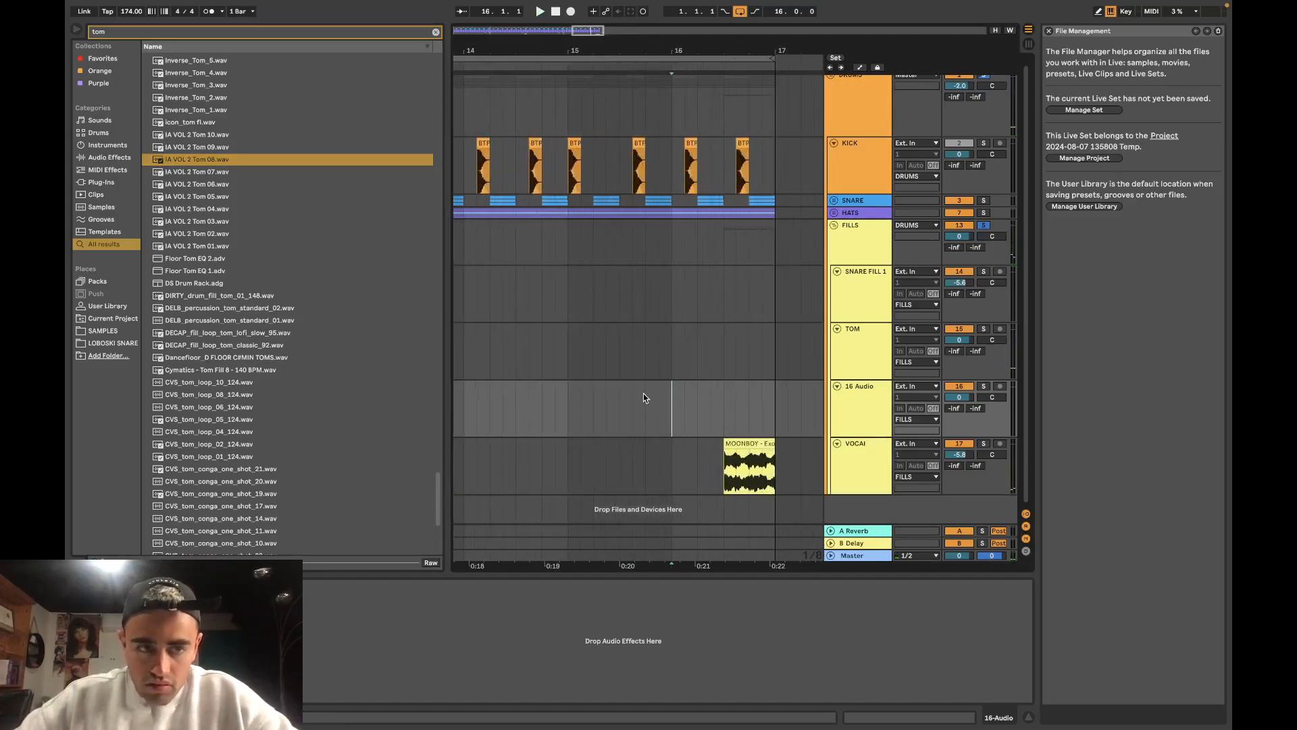
drag(241, 161, 669, 401)
key(space)
drag(766, 387, 690, 387)
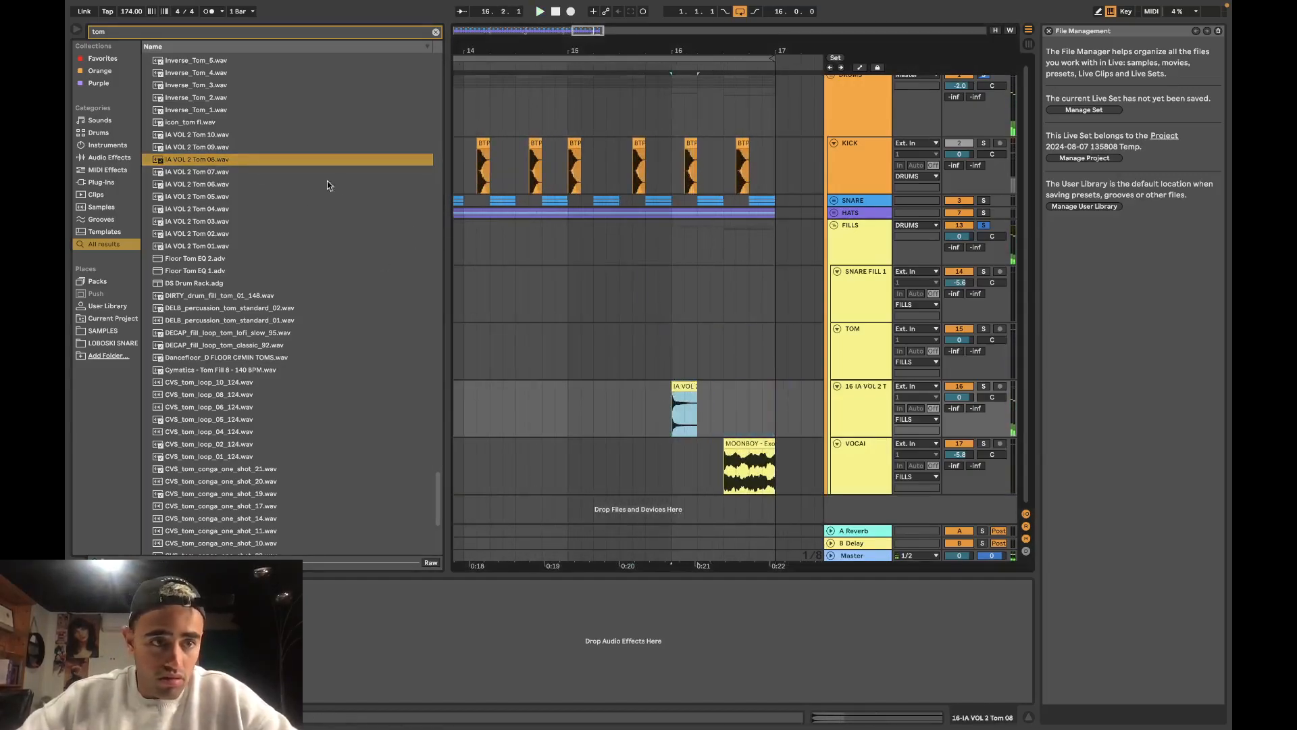
Step: Audition the IA VOL 2 tom samples 06 to 10 to choose the second hit
click(288, 173)
click(266, 159)
click(262, 149)
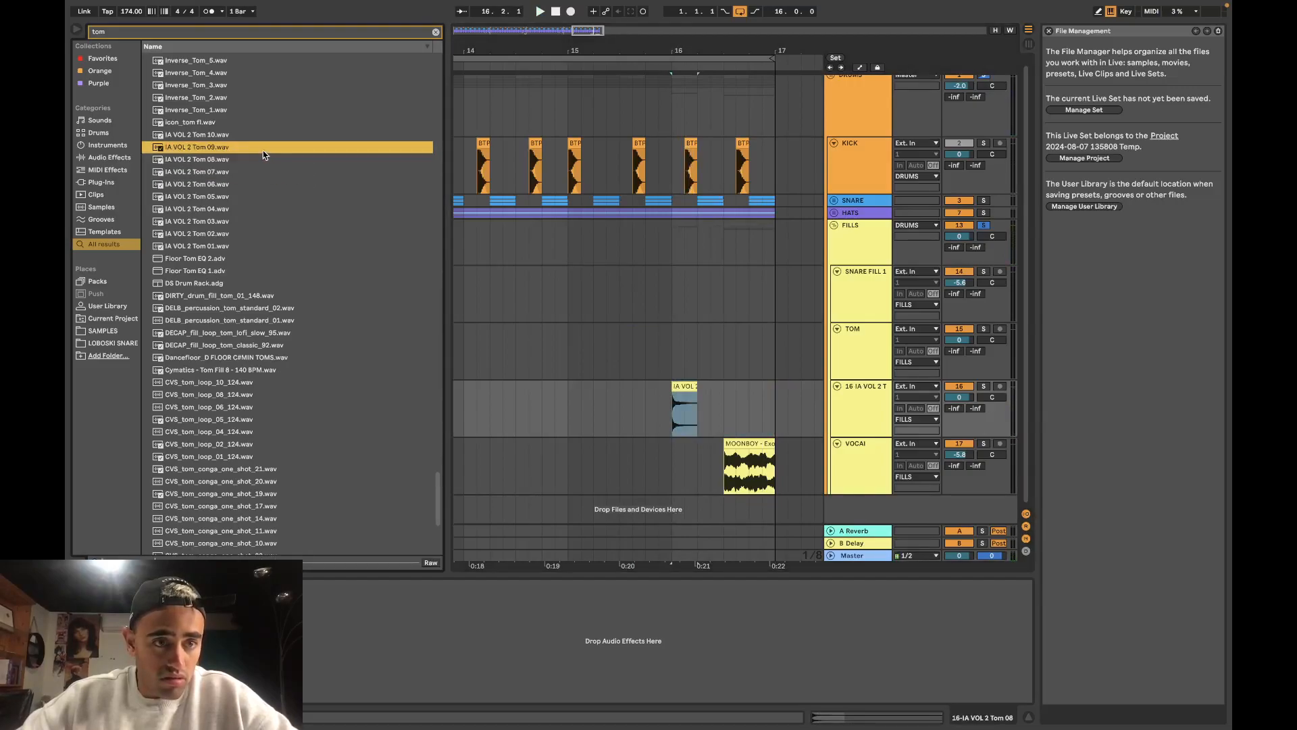
click(262, 137)
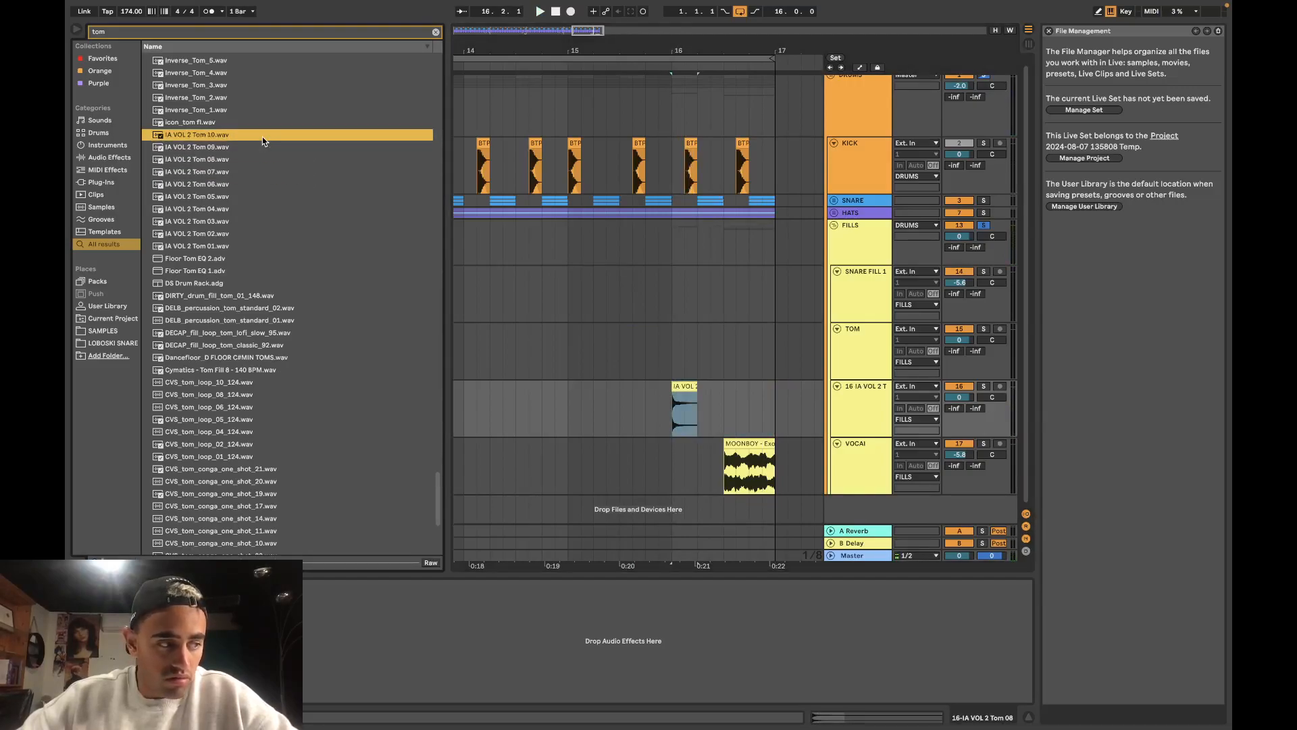
click(256, 160)
click(252, 172)
click(247, 185)
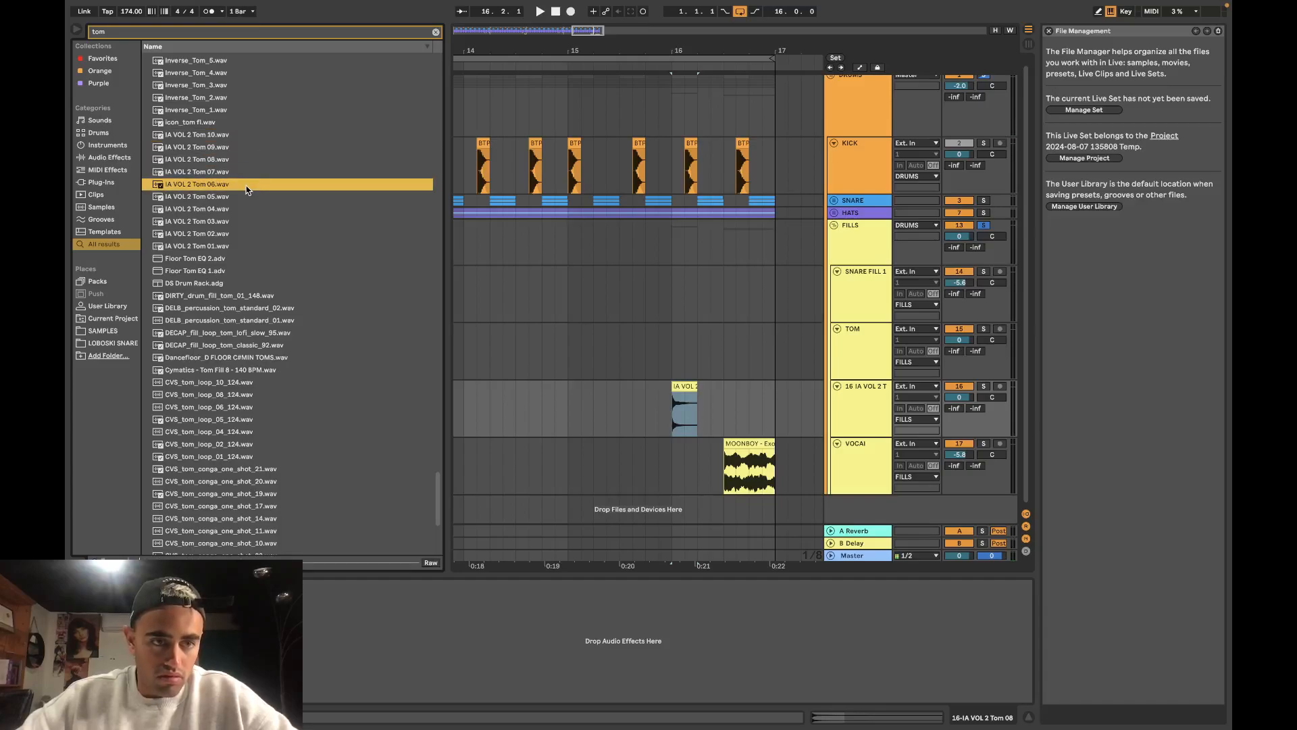
click(243, 174)
click(248, 163)
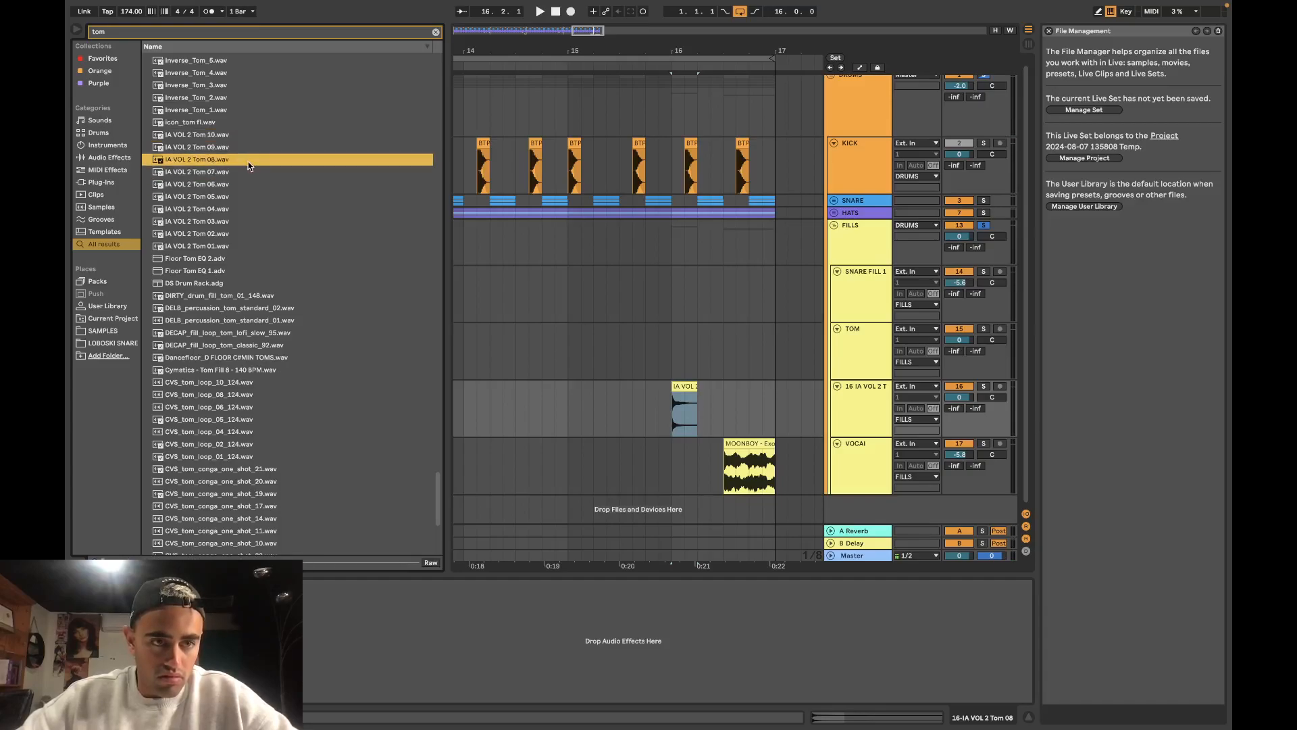
Step: Place a second IA VOL 2 Tom 08 hit at 16.1.3 and trim it to an eighth note
drag(249, 166, 689, 409)
click(662, 412)
key(space)
drag(787, 398, 697, 399)
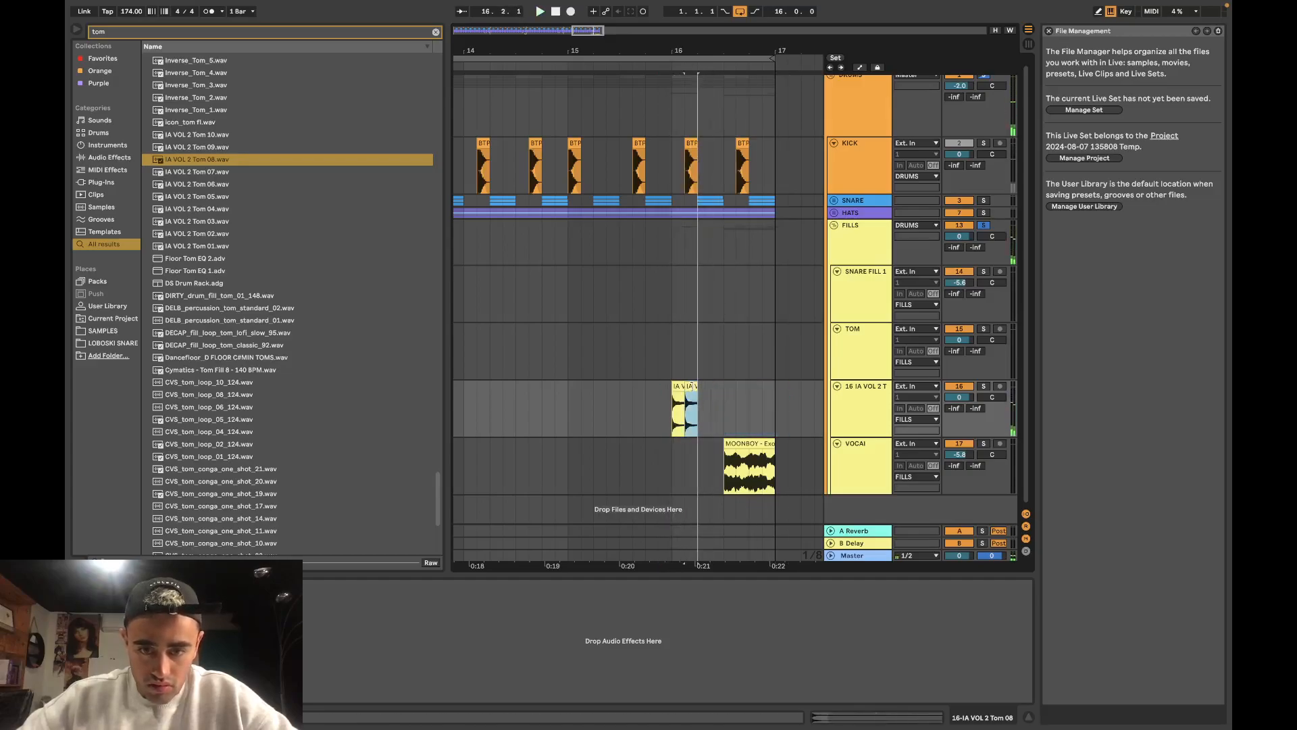
Step: Place IA VOL 2 Tom 07 at beat 16.2, trim it to an eighth note and duplicate it directly after
click(250, 175)
drag(249, 174, 704, 412)
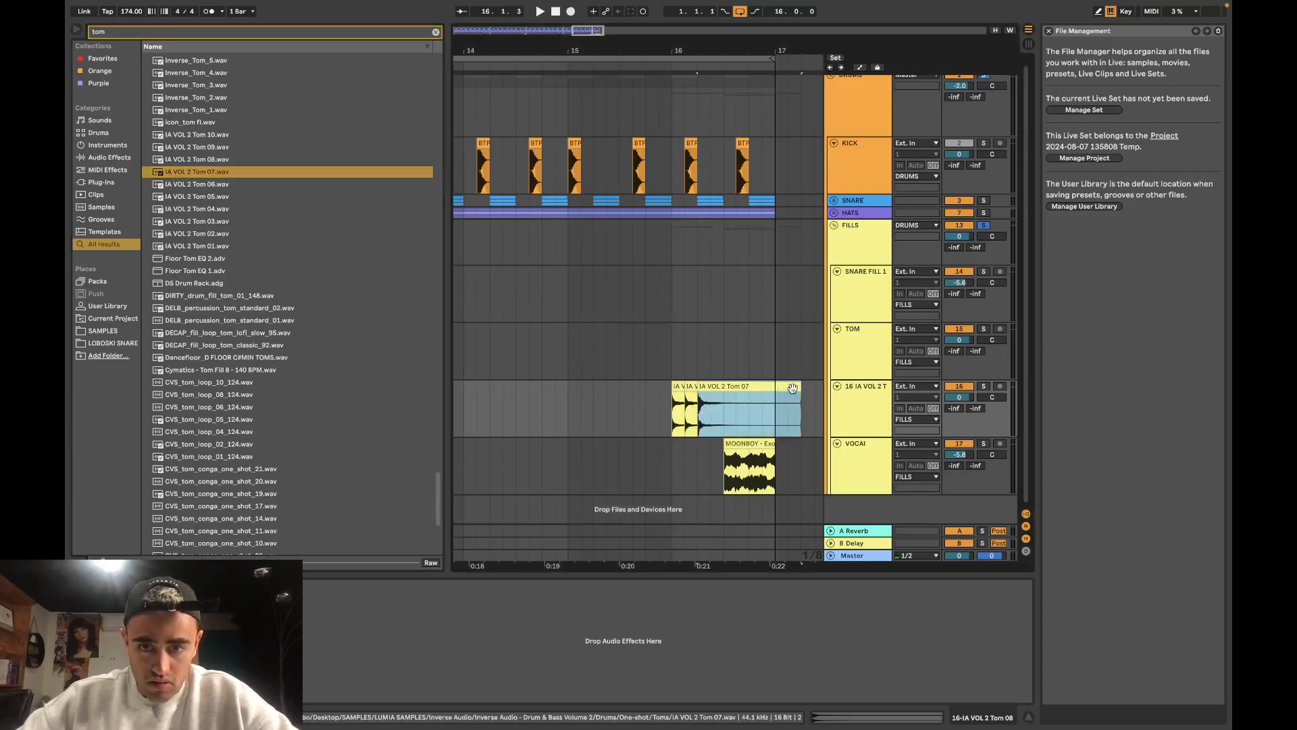
drag(791, 388, 711, 388)
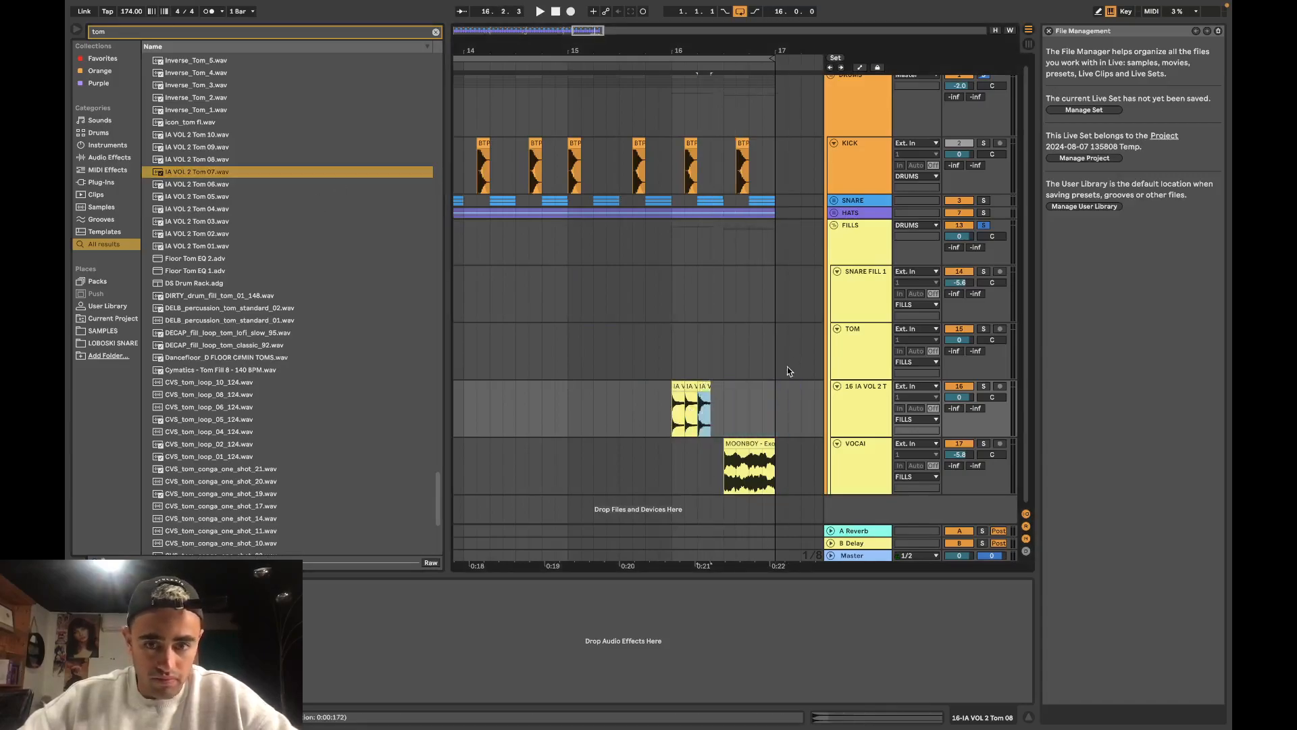
key(super+d)
click(678, 386)
key(space)
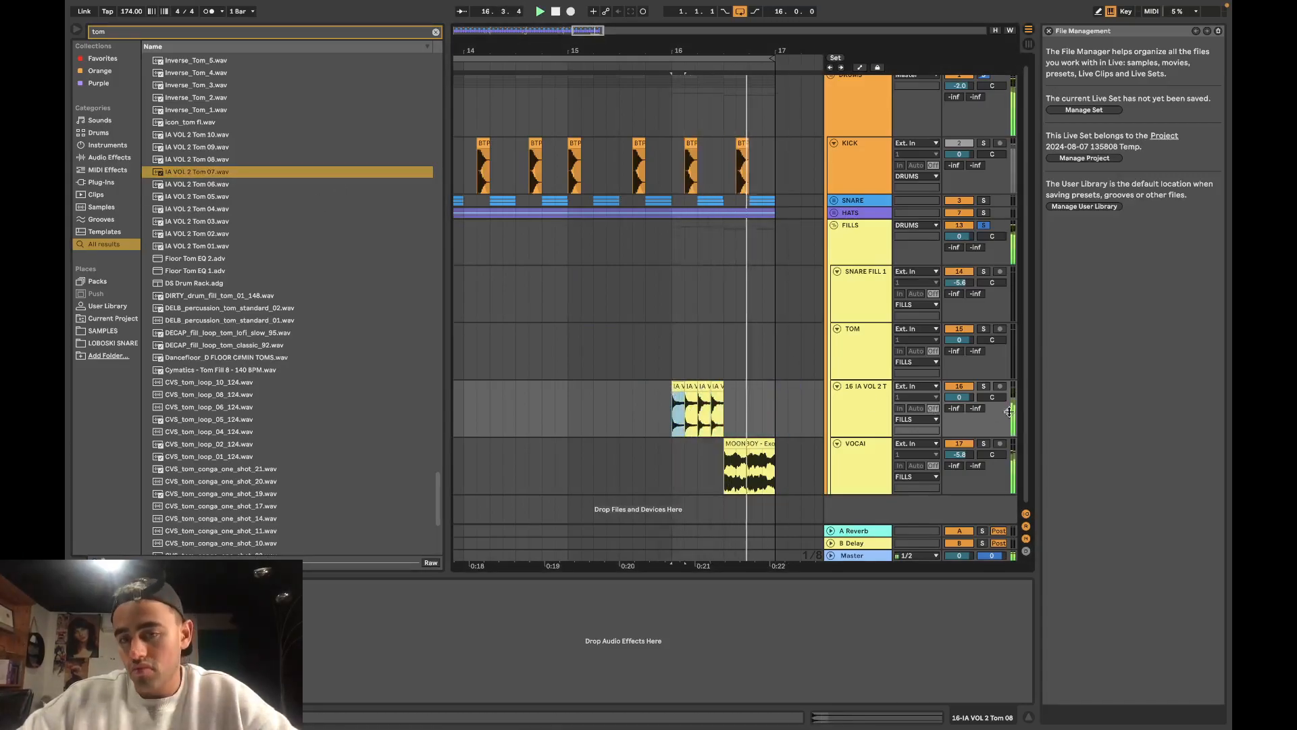
Step: Turn off the FILLS solo, lower the new tom track's volume to -4.1 dB and play back the fill
click(984, 387)
key(space)
key(space)
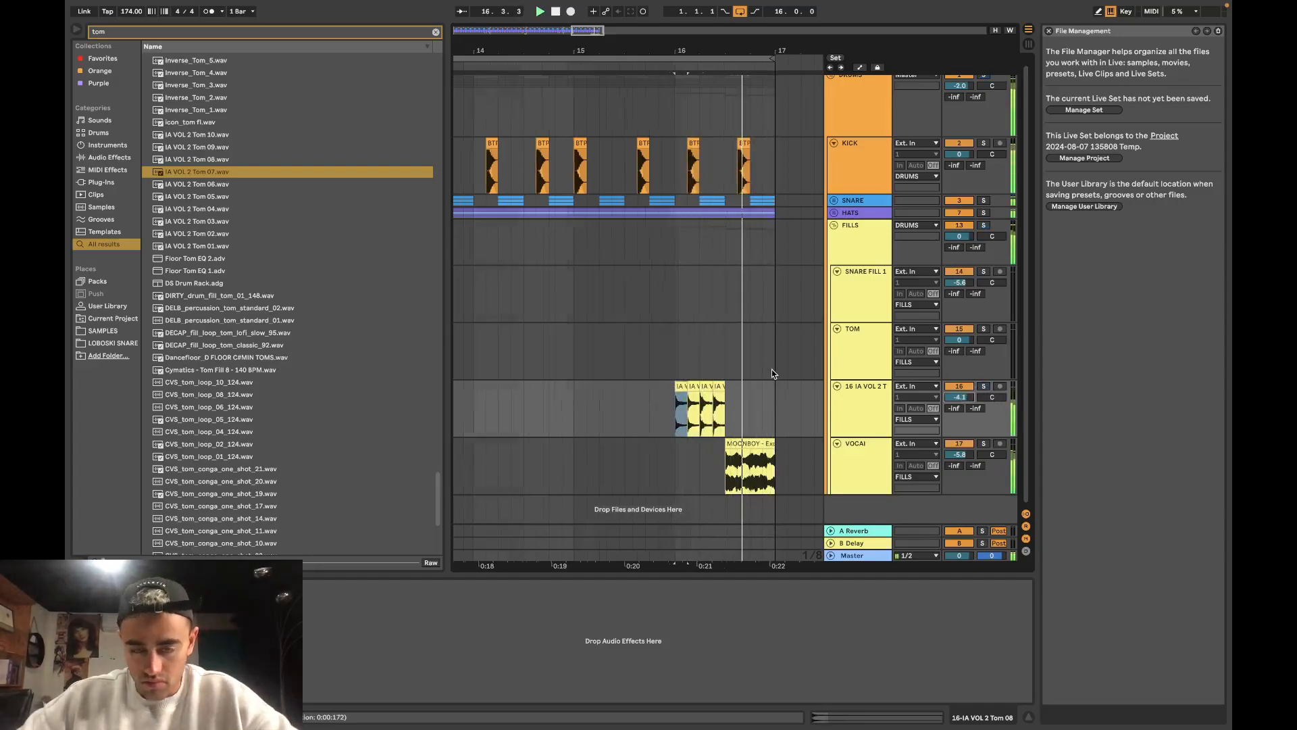
scroll(773, 373, down, 5)
key(space)
key(space)
scroll(749, 384, up, 5)
click(739, 387)
key(space)
Step: Replace the first tom hit of the bar 16 fill with IA VOL 2 Tom 09 and play it back
shift+click(727, 388)
key(Delete)
click(188, 219)
click(205, 210)
click(214, 147)
click(217, 137)
click(223, 150)
mouse_move(226, 157)
mouse_down()
mouse_move(582, 414)
mouse_move(672, 391)
mouse_move(585, 388)
mouse_move(725, 390)
mouse_up()
key(space)
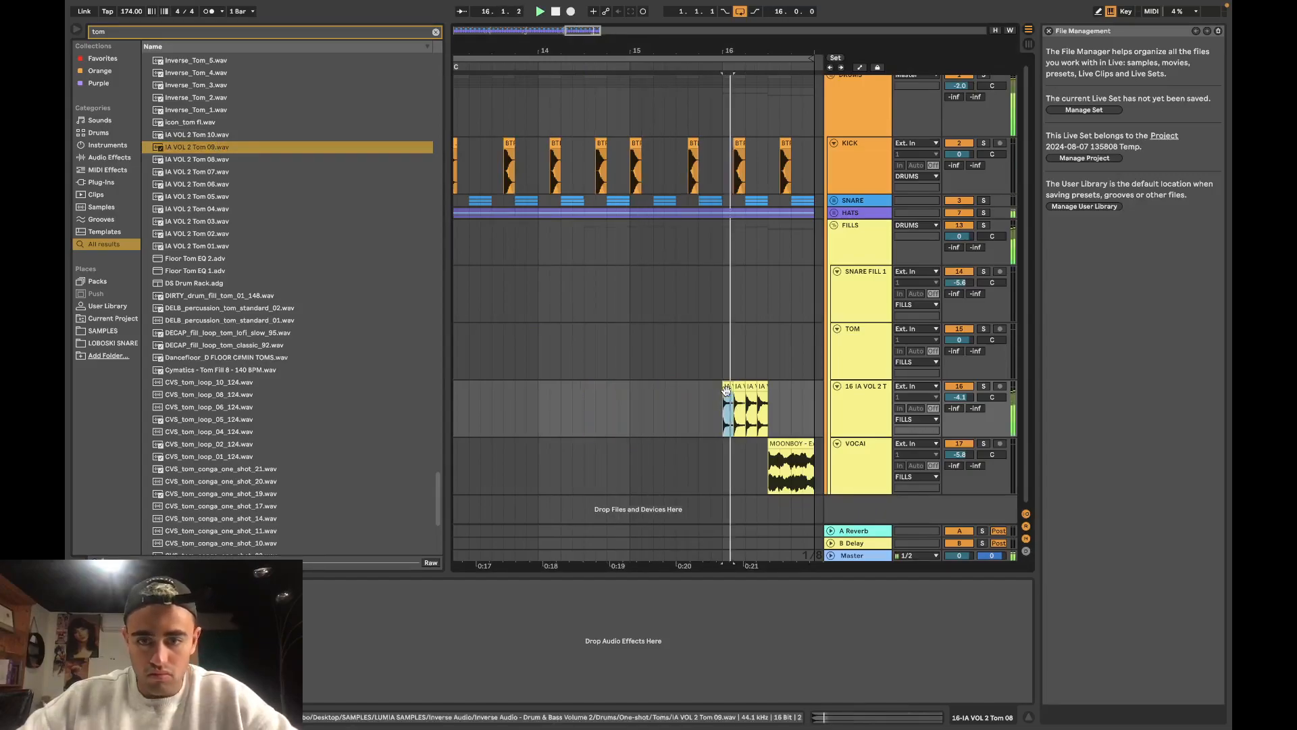
Step: Set the fixed grid to 4 Bars and select bars 1 to 16 of the whole FILLS group
scroll(725, 390, down, 10)
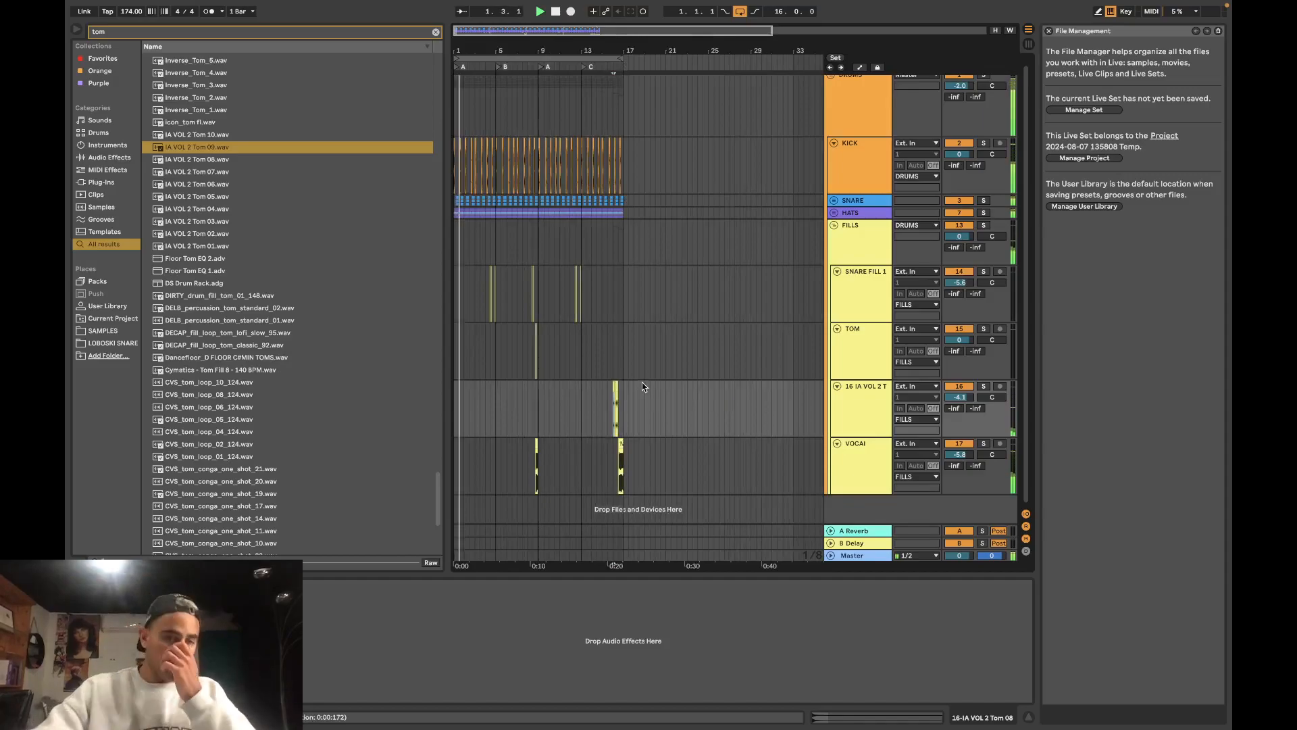
scroll(621, 424, up, 5)
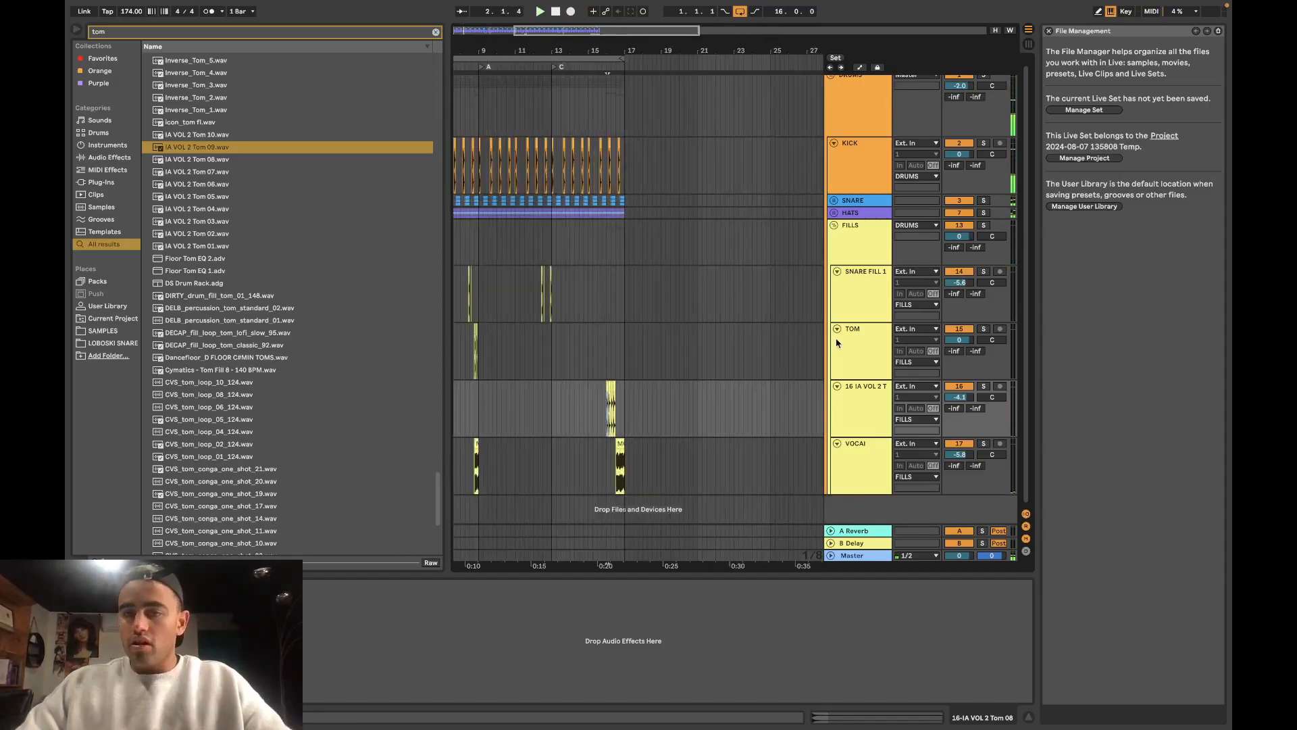
click(776, 256)
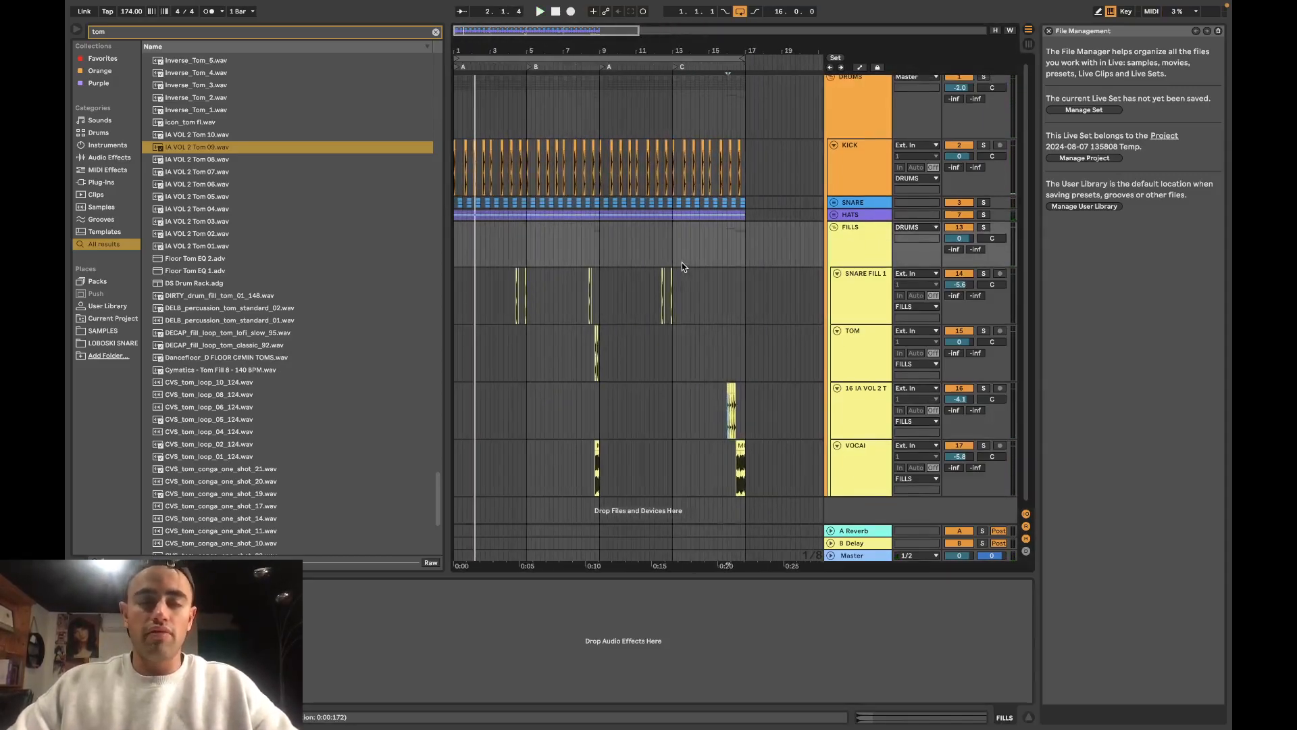
right_click(607, 250)
click(655, 352)
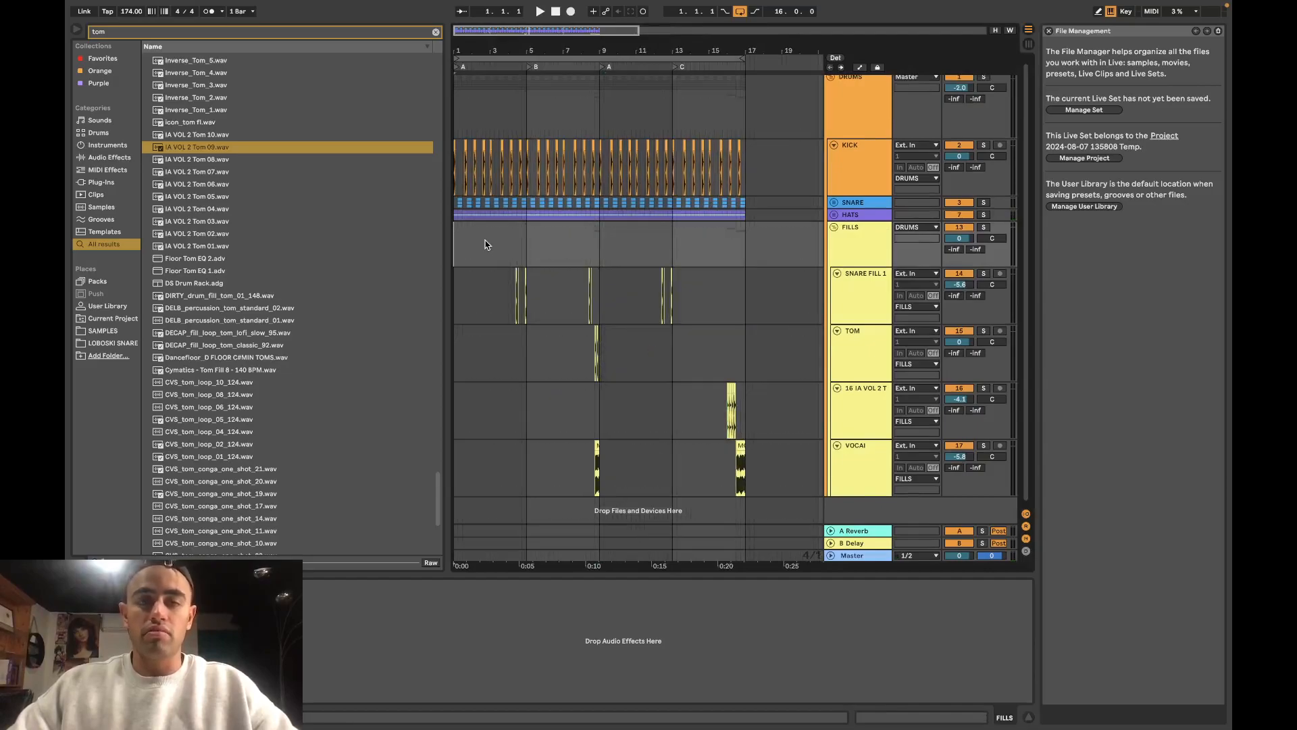
click(485, 245)
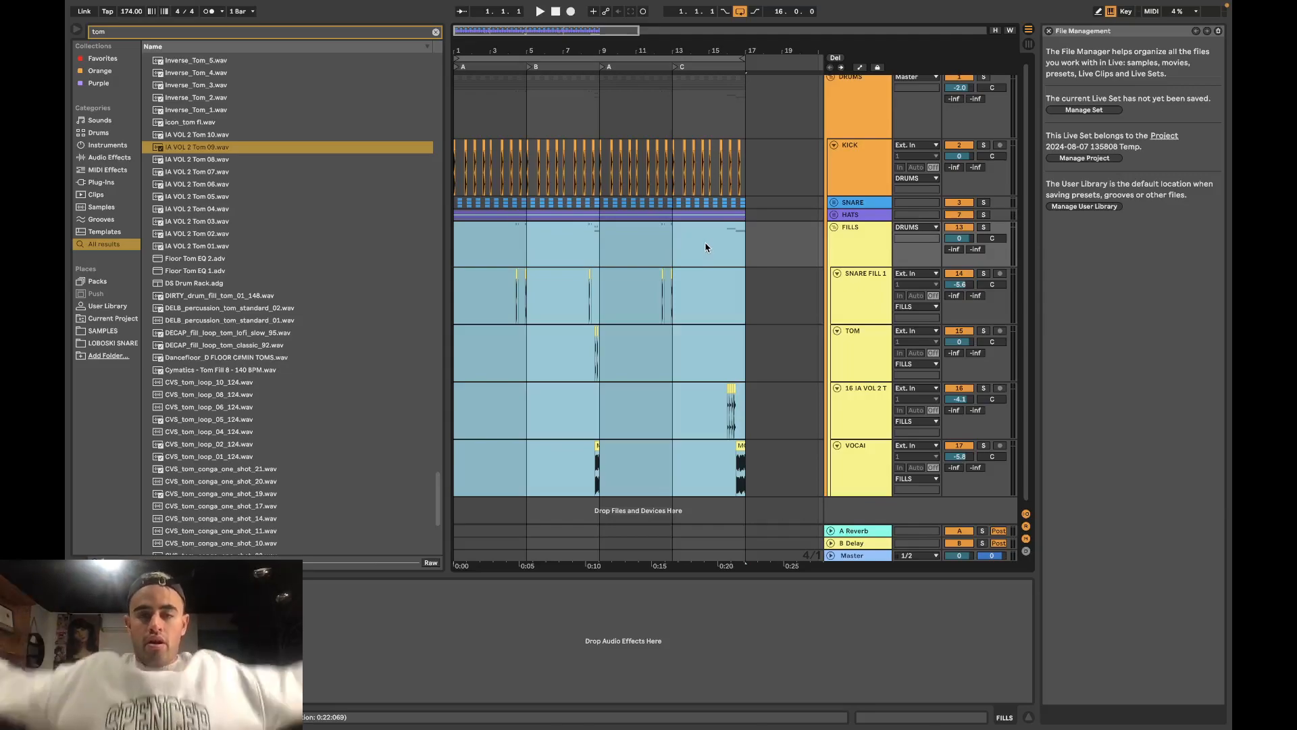
Step: Copy Kickstart 2 and the effect directly before it from the HATS group's chain to the FILLS group
click(859, 217)
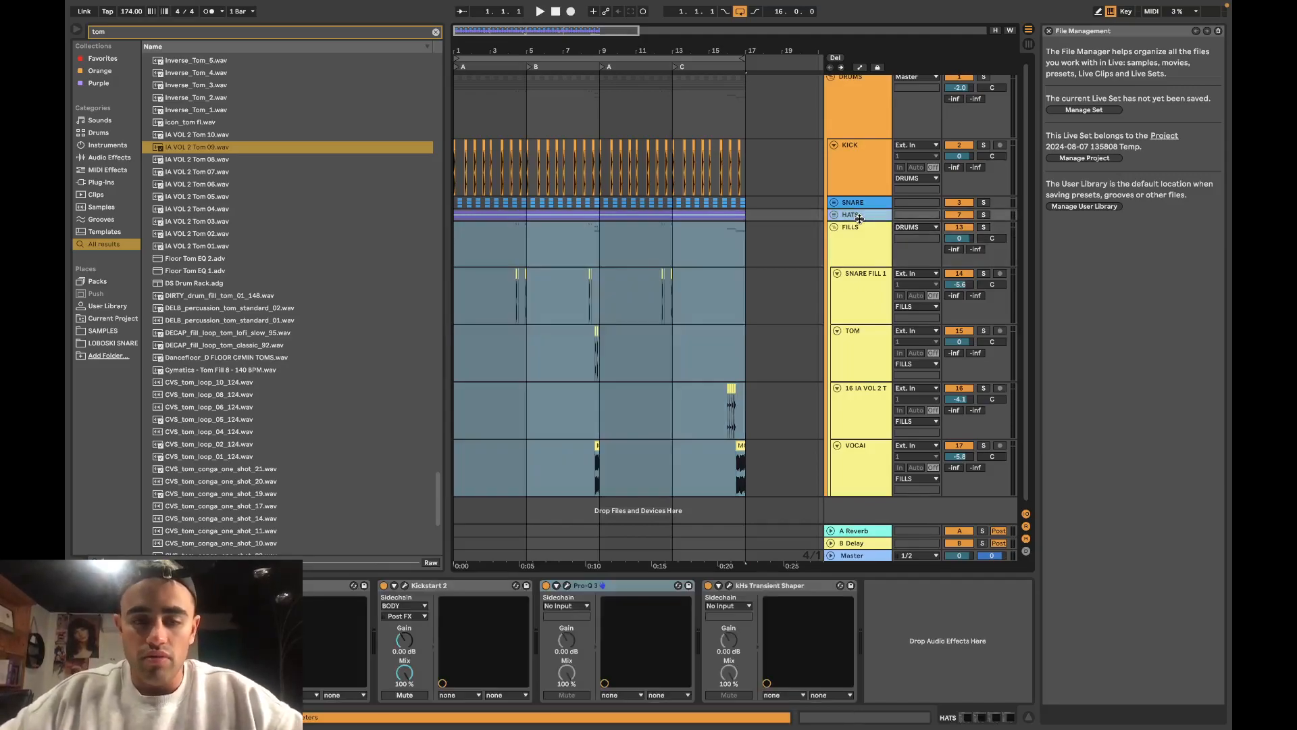
click(464, 591)
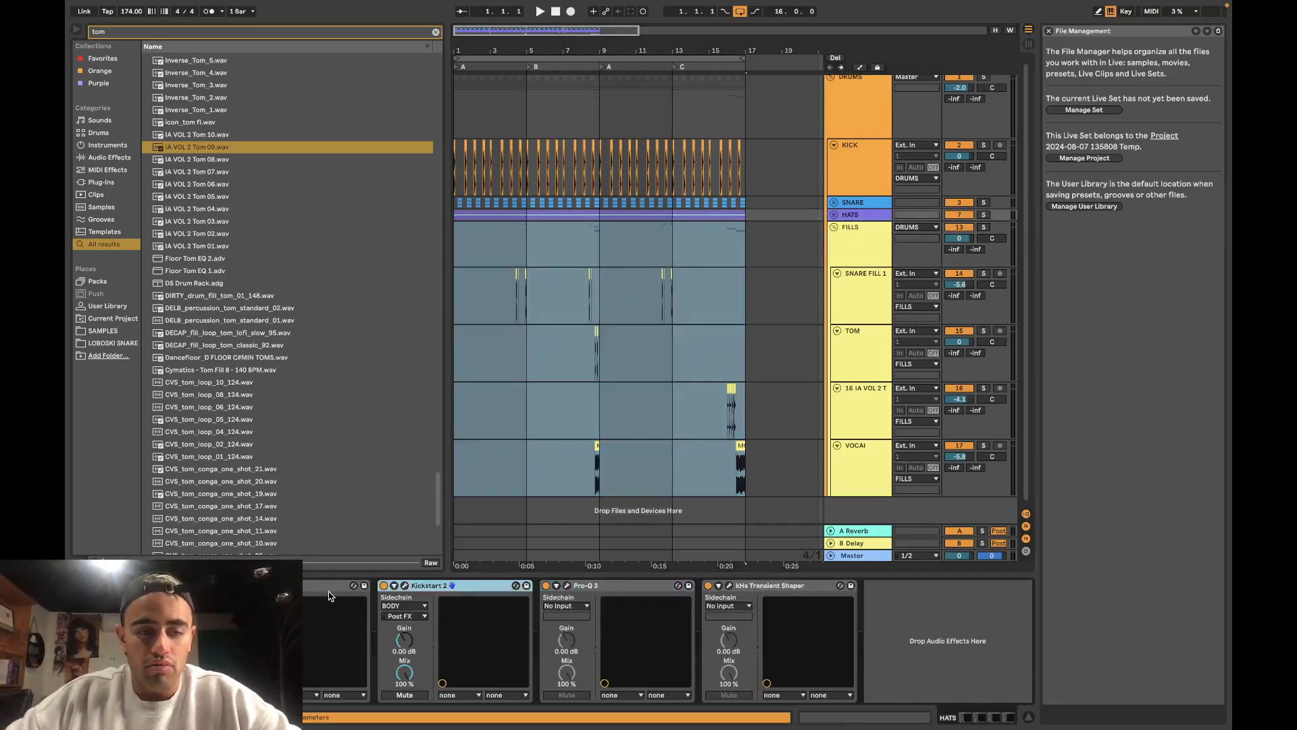
click(849, 253)
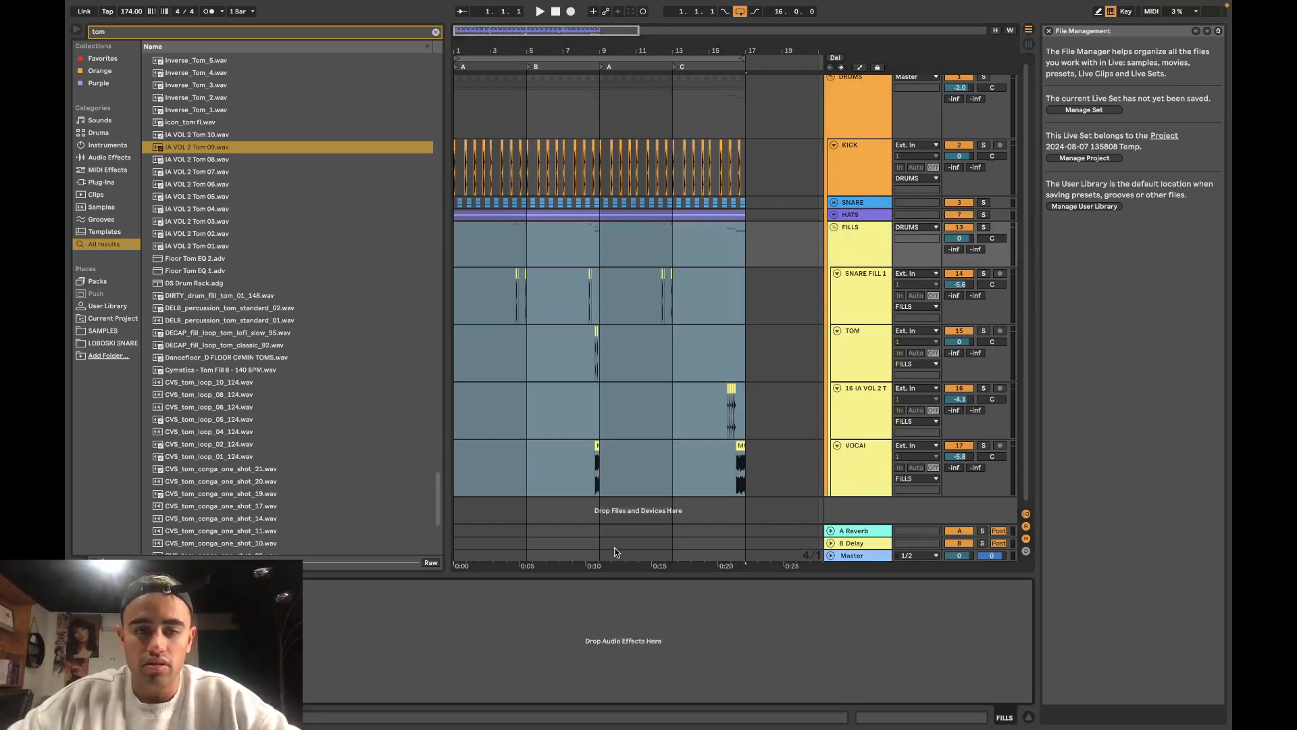
click(861, 215)
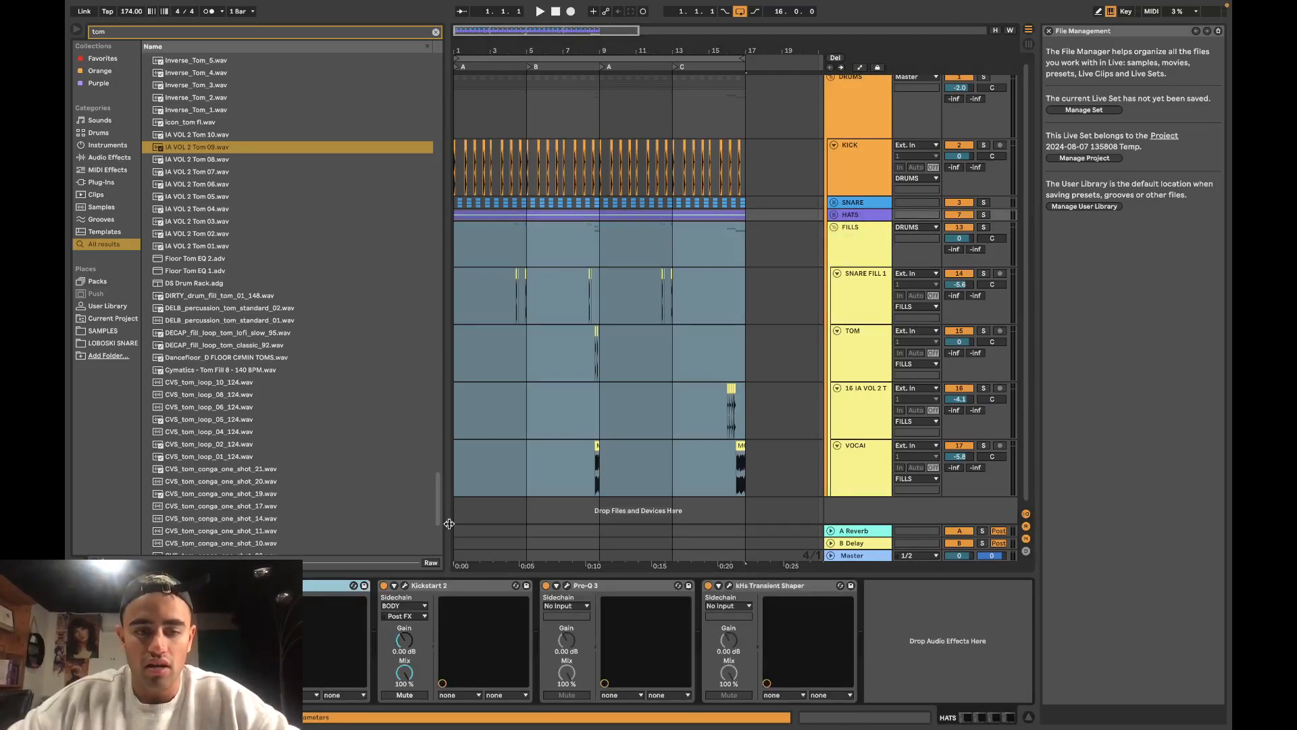
click(852, 262)
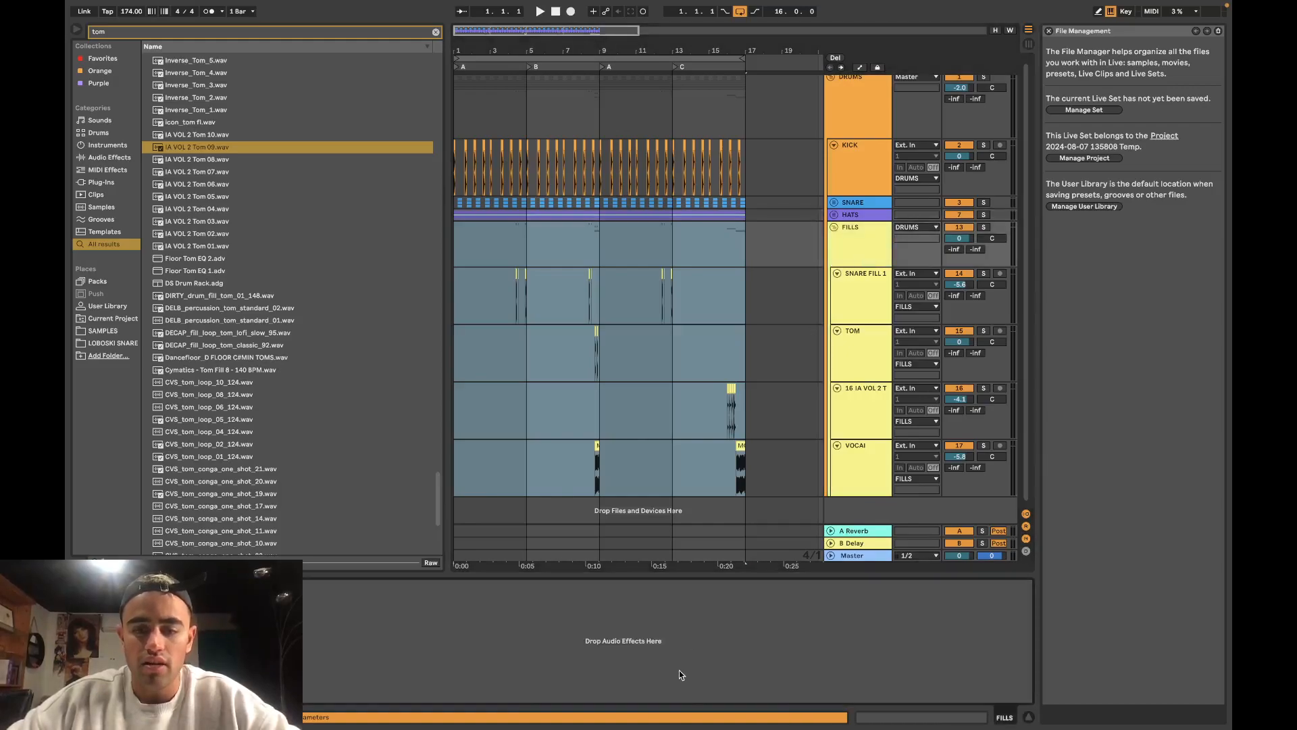
click(679, 313)
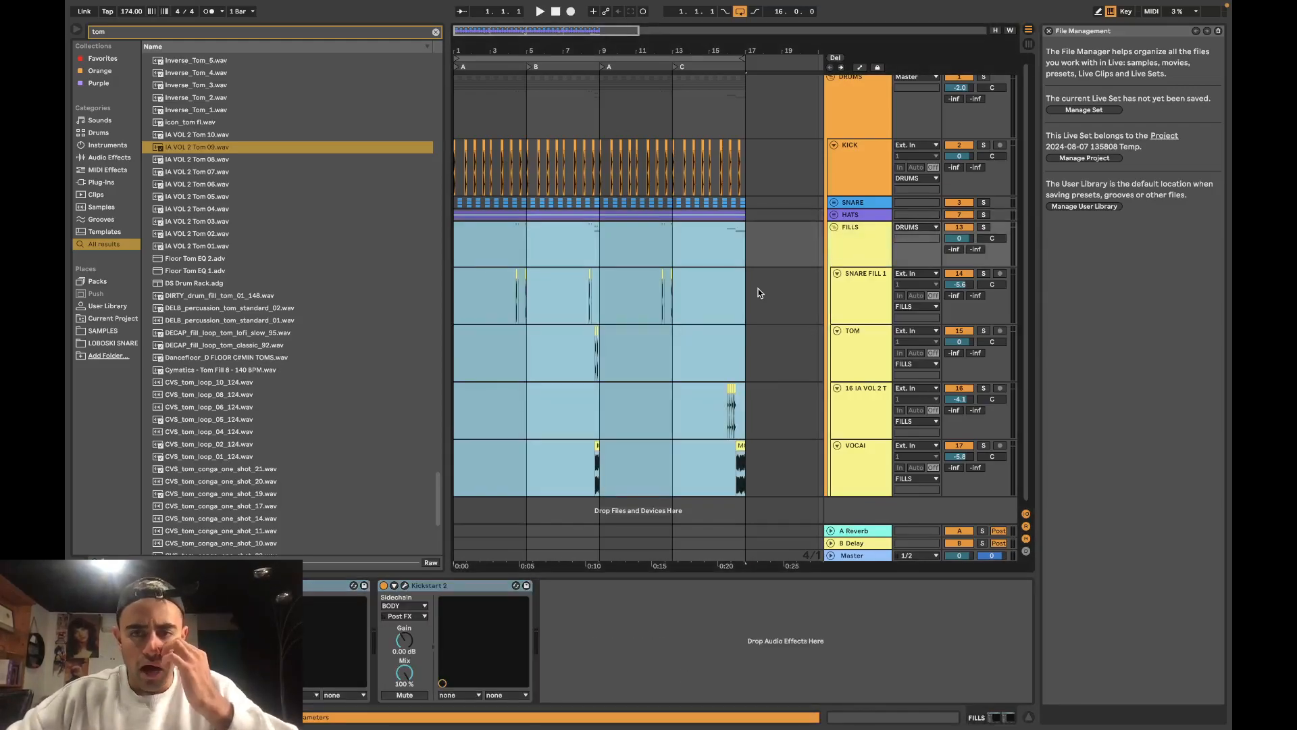
Step: Clear the browser search and set the arrangement grid to 1/2 around the bar 4 fill
click(862, 286)
scroll(489, 272, up, 5)
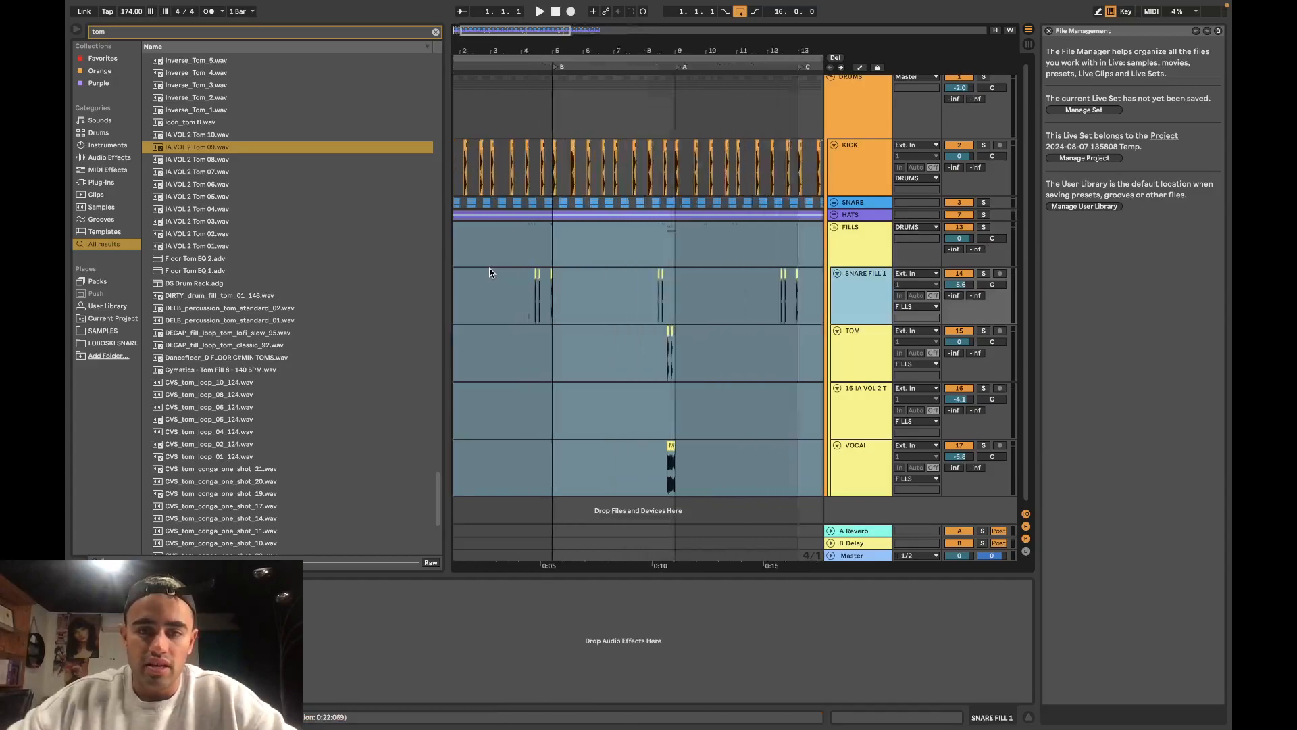
click(851, 292)
click(865, 250)
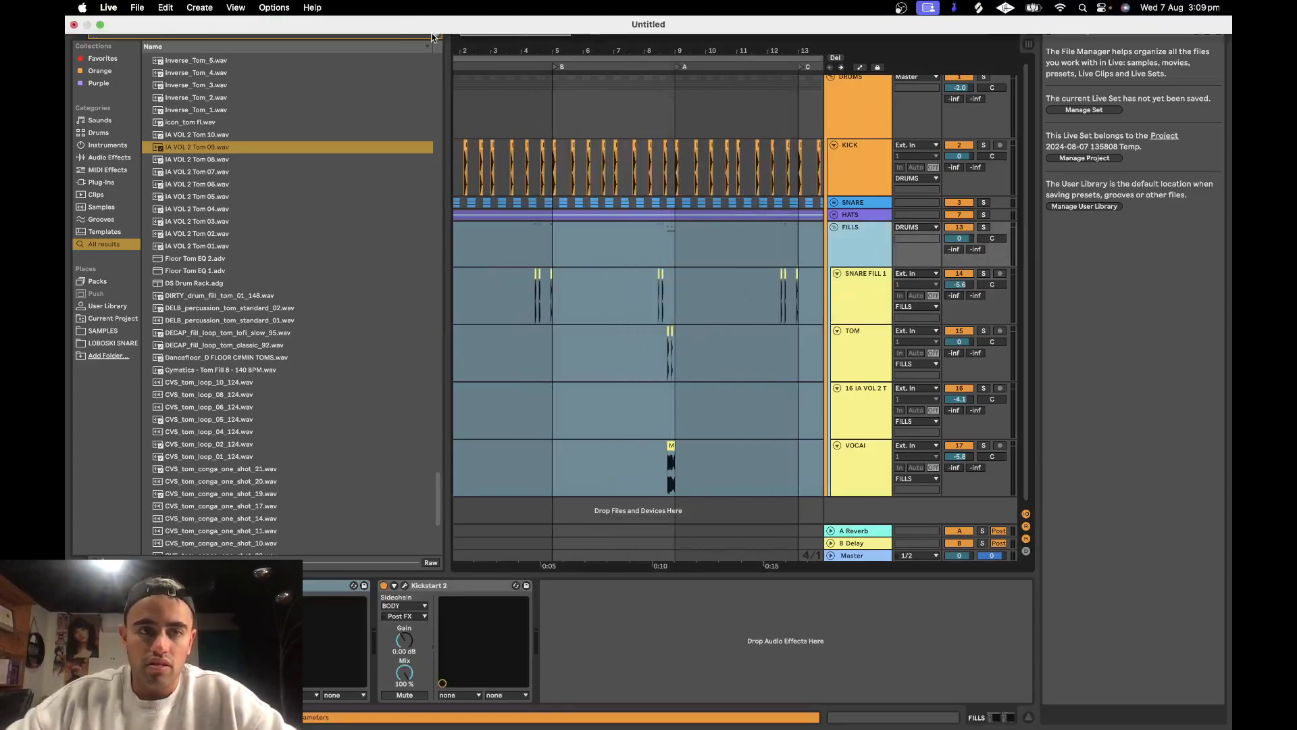
click(436, 33)
click(612, 267)
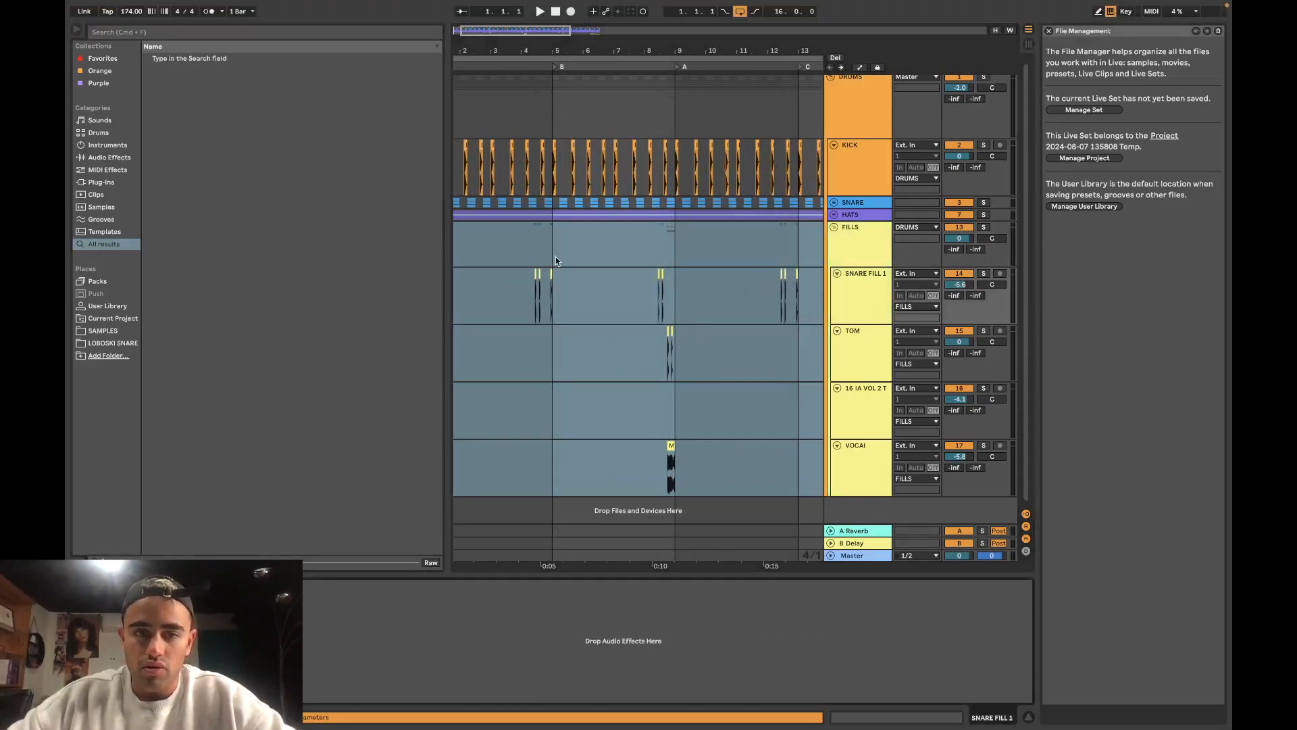
scroll(556, 261, up, 3)
right_click(558, 260)
click(716, 503)
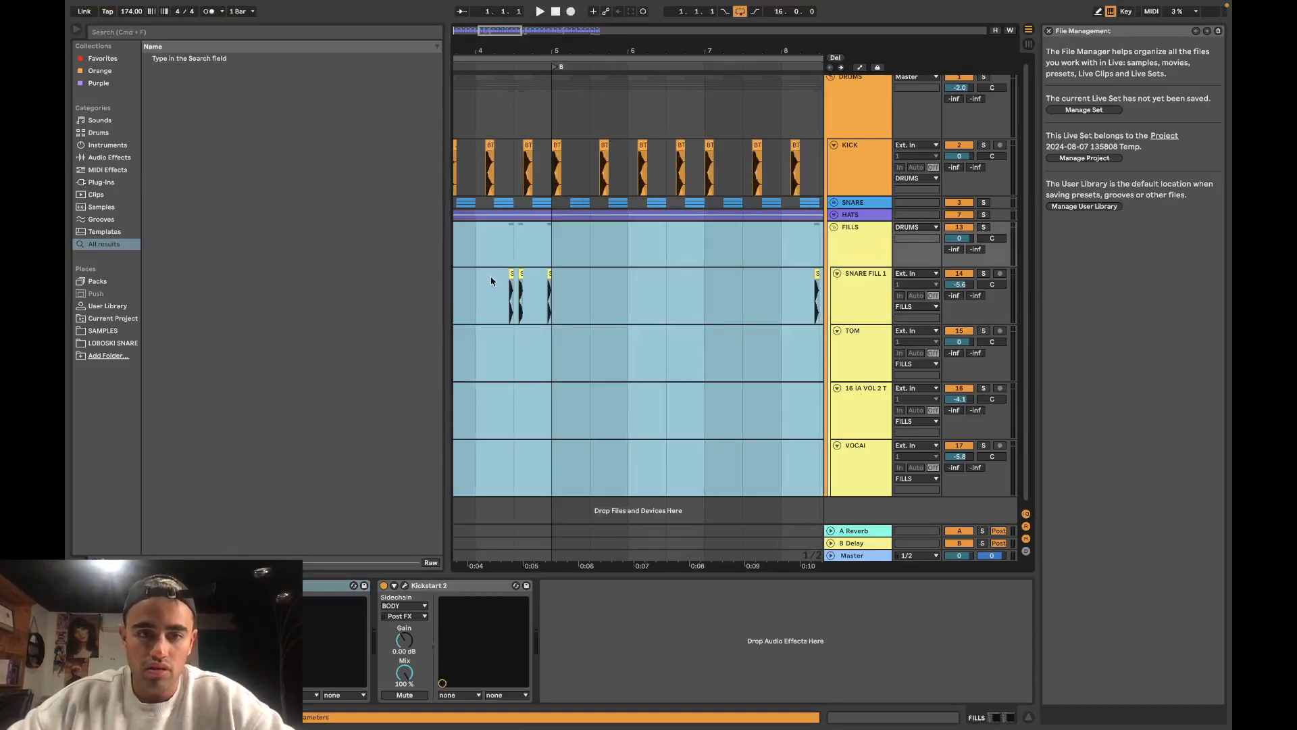
Step: Select bar 4 on the SNARE FILL 1 track, loop it and play it back
drag(493, 280, 572, 282)
click(573, 282)
drag(493, 286, 552, 284)
key(super+l)
key(space)
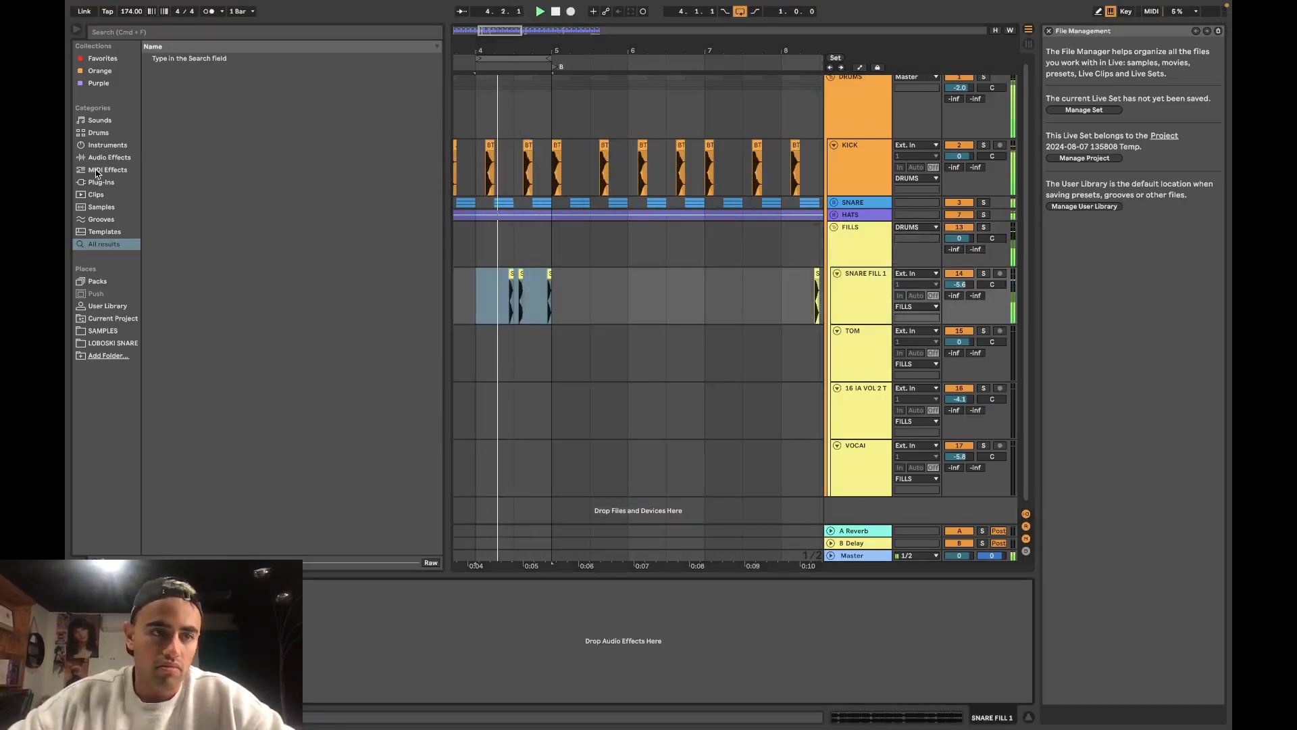
Step: Add EQ Eight to the SNARE FILL 1 track, cut its low end and slightly lower its highs
click(109, 157)
click(197, 132)
double_click(197, 132)
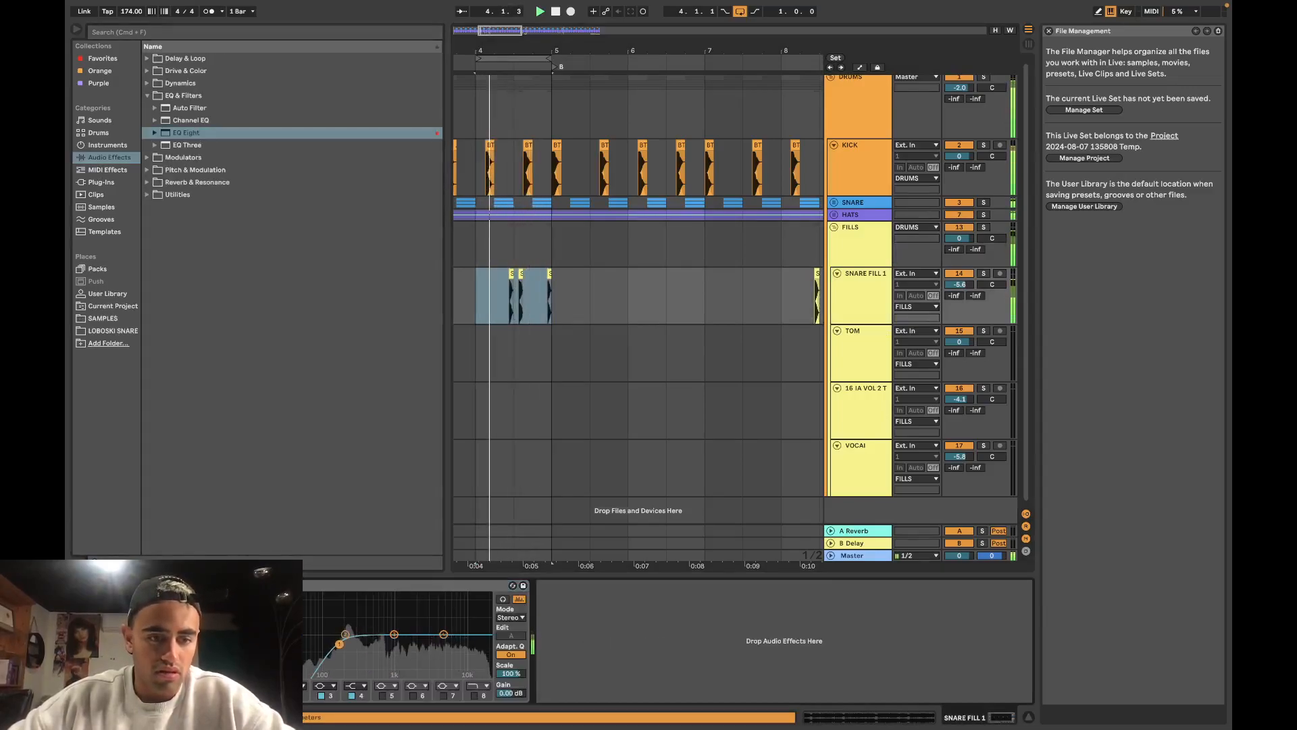
drag(285, 642, 341, 644)
drag(445, 638, 445, 649)
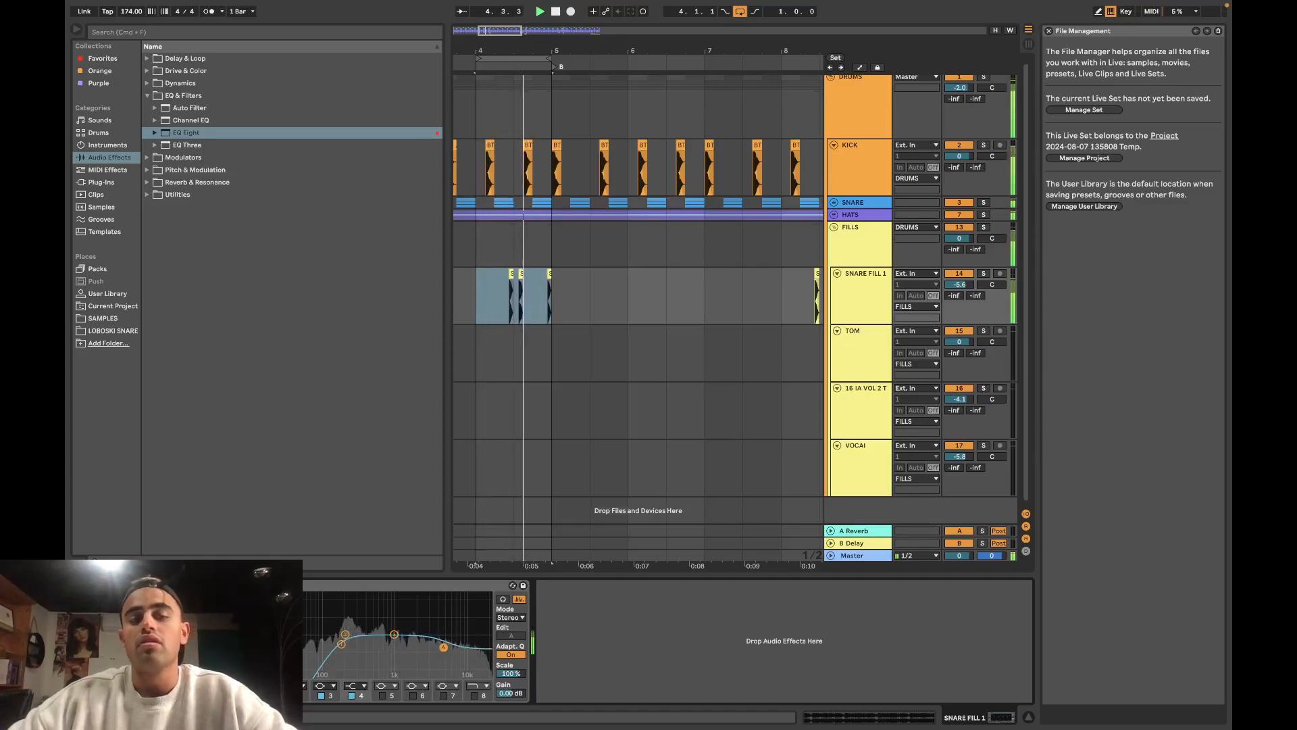
Step: Add the VST3 kHs Transient Shaper to the FILLS group and reduce its sustain while the loop plays
click(363, 34)
text(tran)
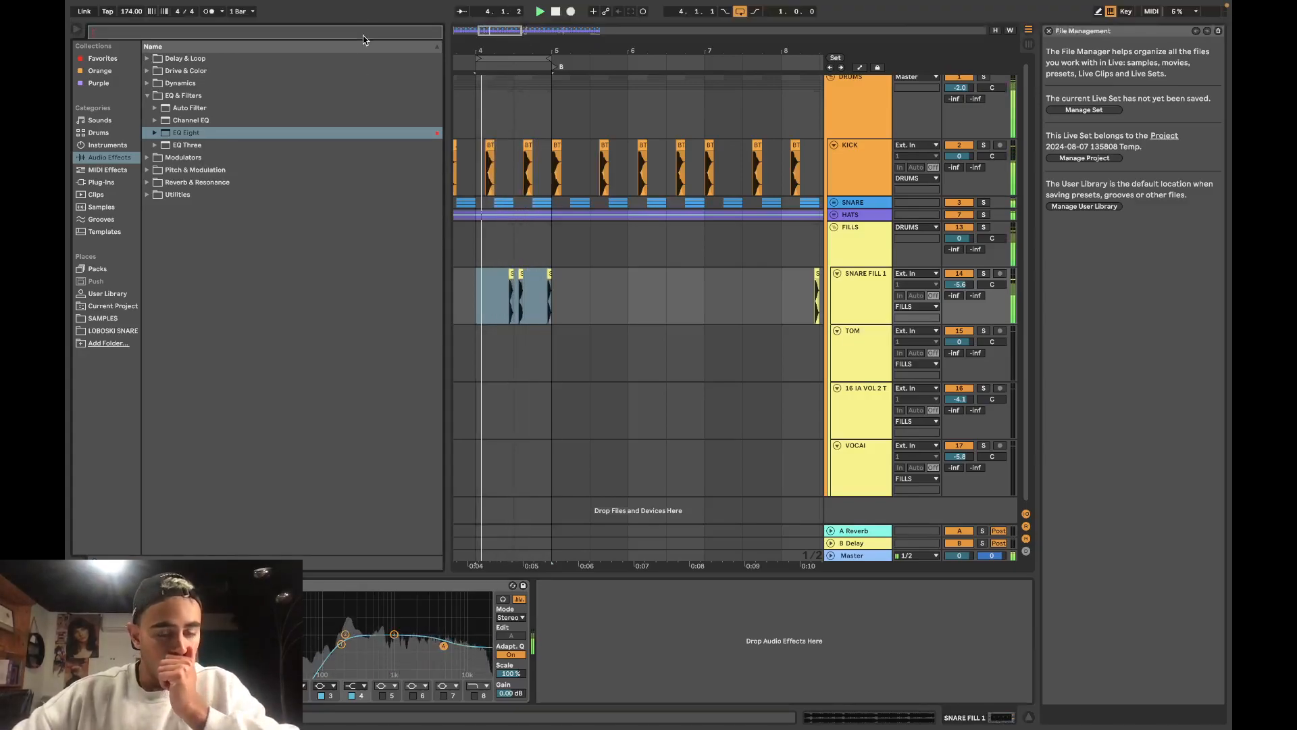
click(482, 228)
click(115, 183)
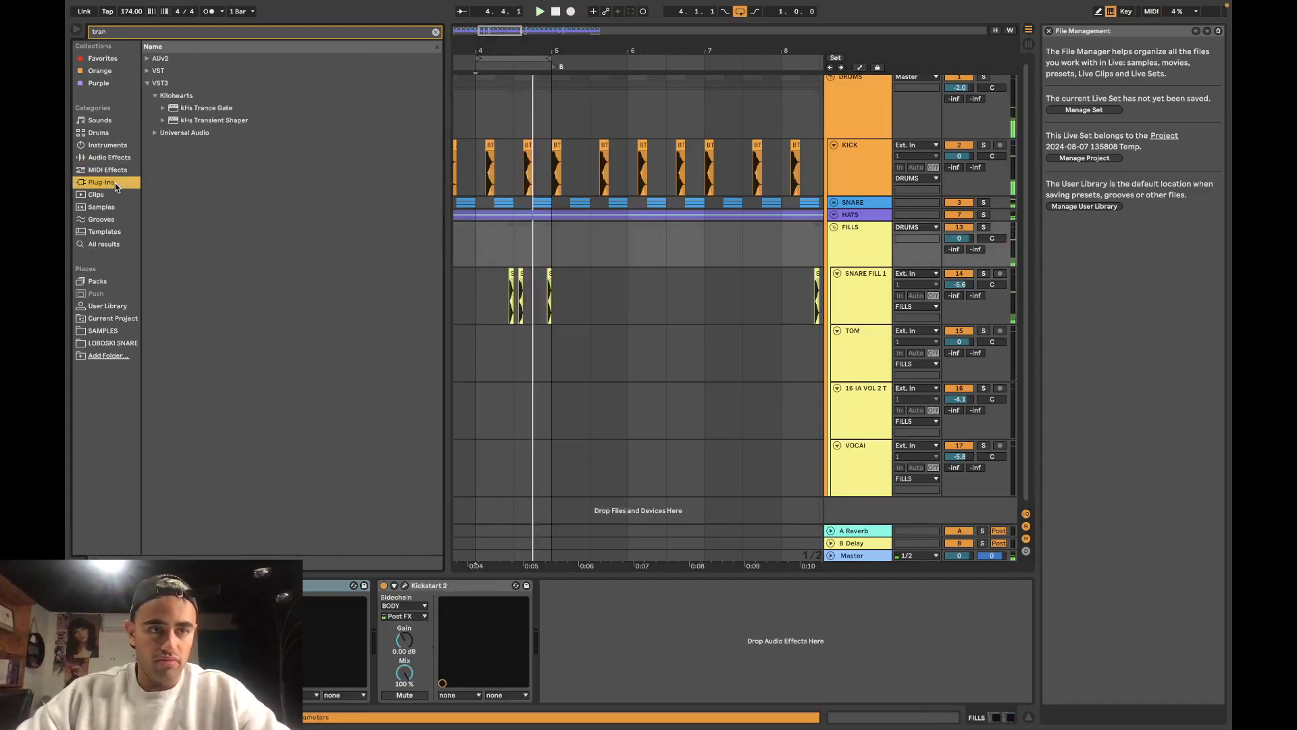
double_click(214, 121)
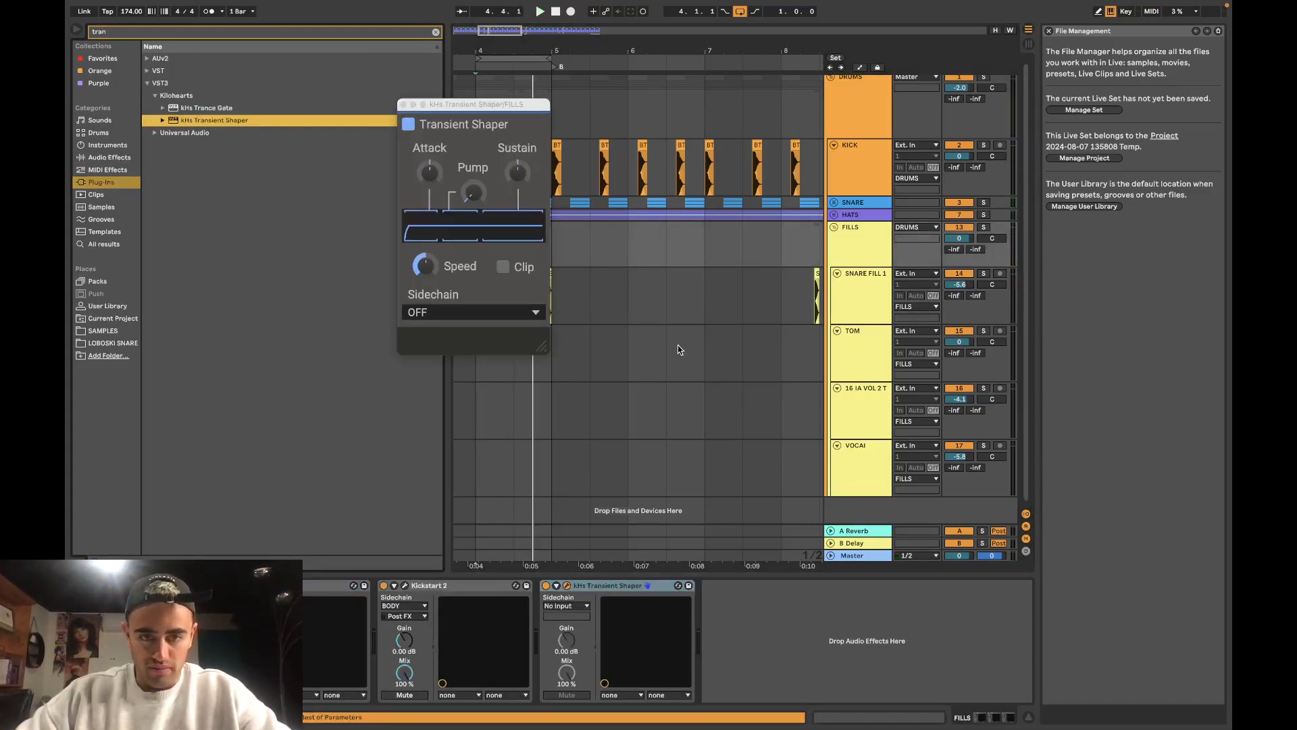
key(space)
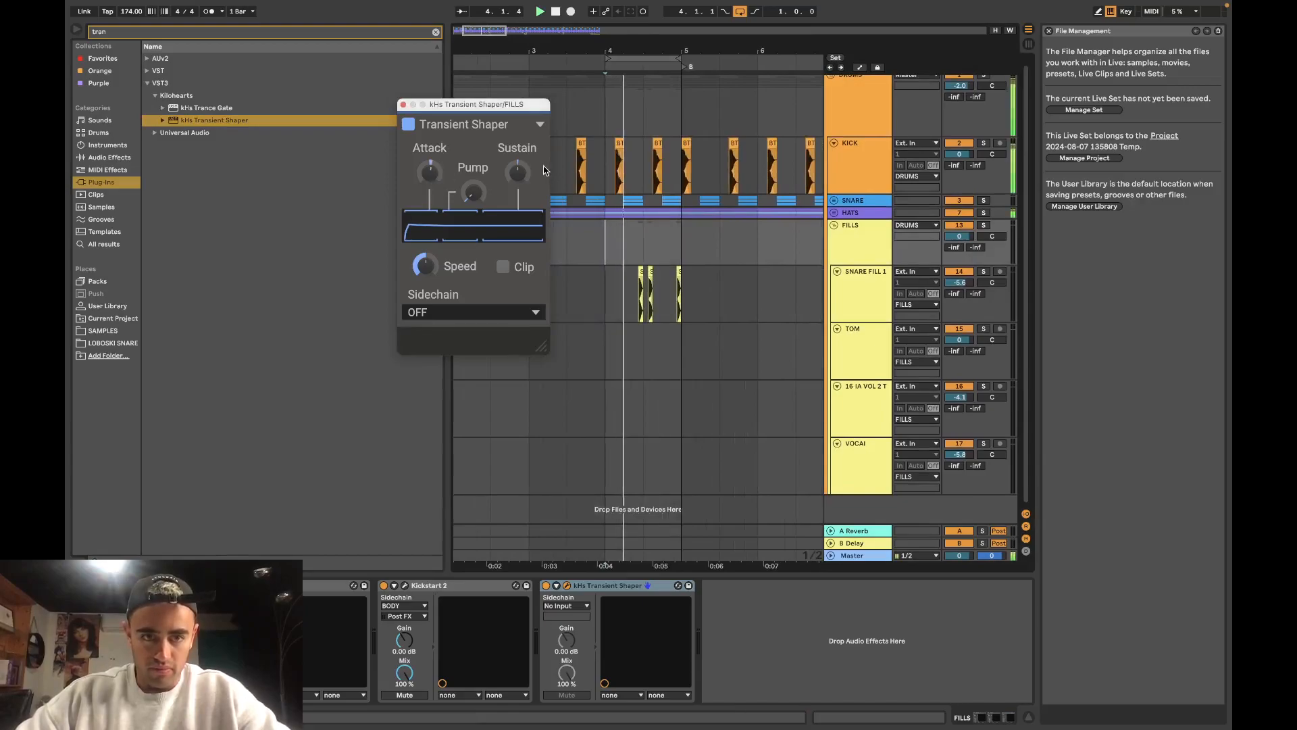
drag(517, 172, 517, 188)
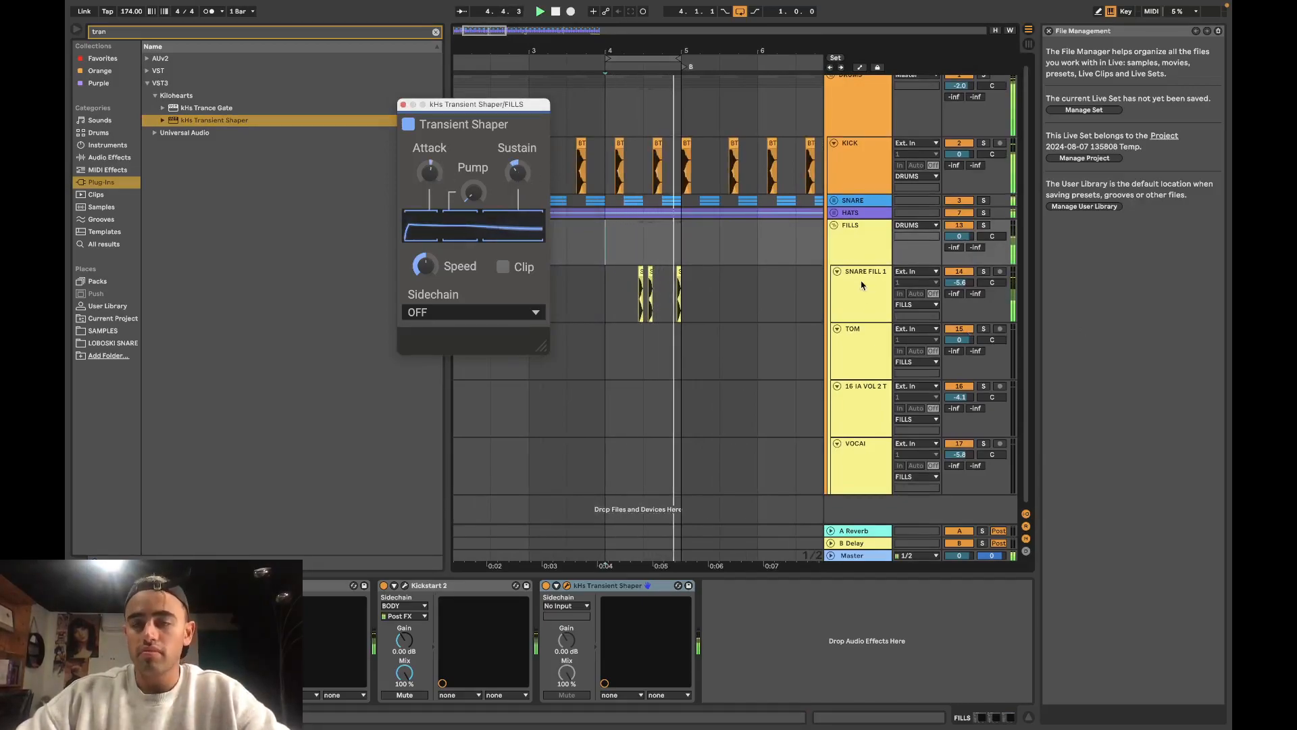
click(404, 106)
Step: Play back the bar 8 fill and check the effects on FILLS, SNARE FILL 1 and TOM
scroll(590, 281, down, 3)
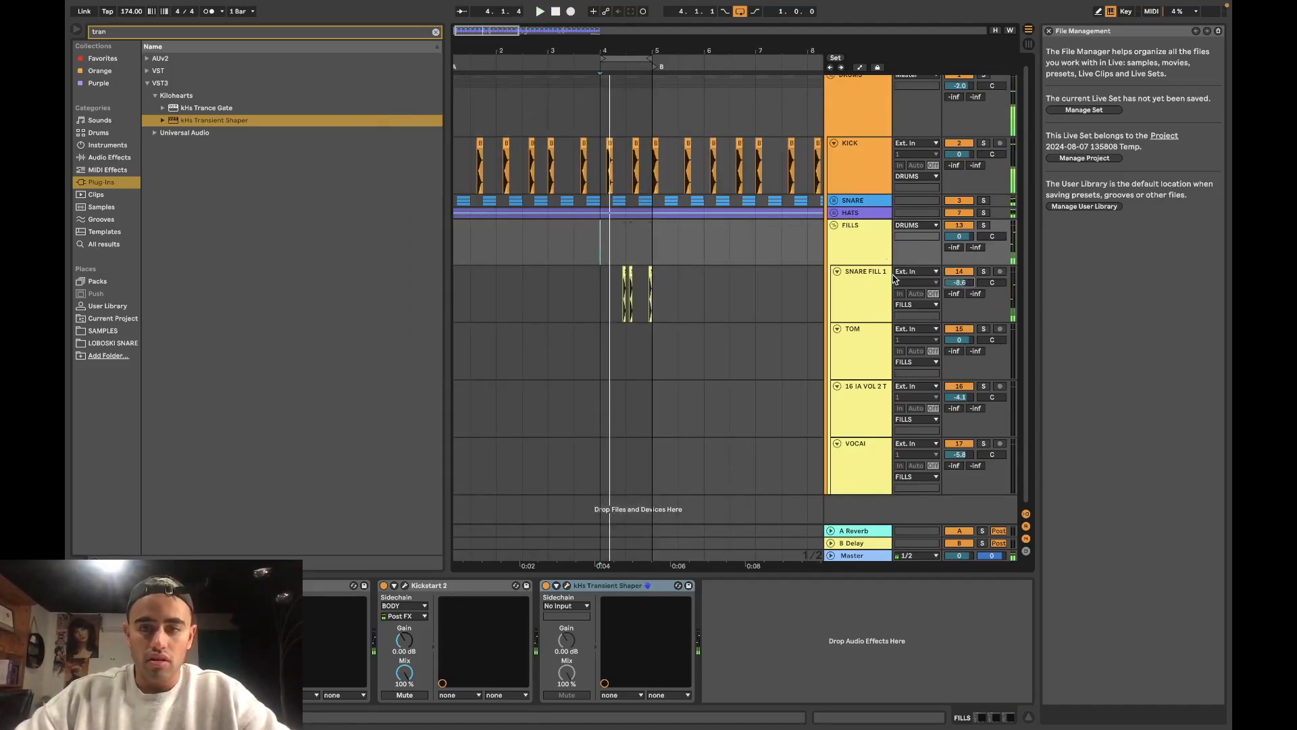
click(912, 315)
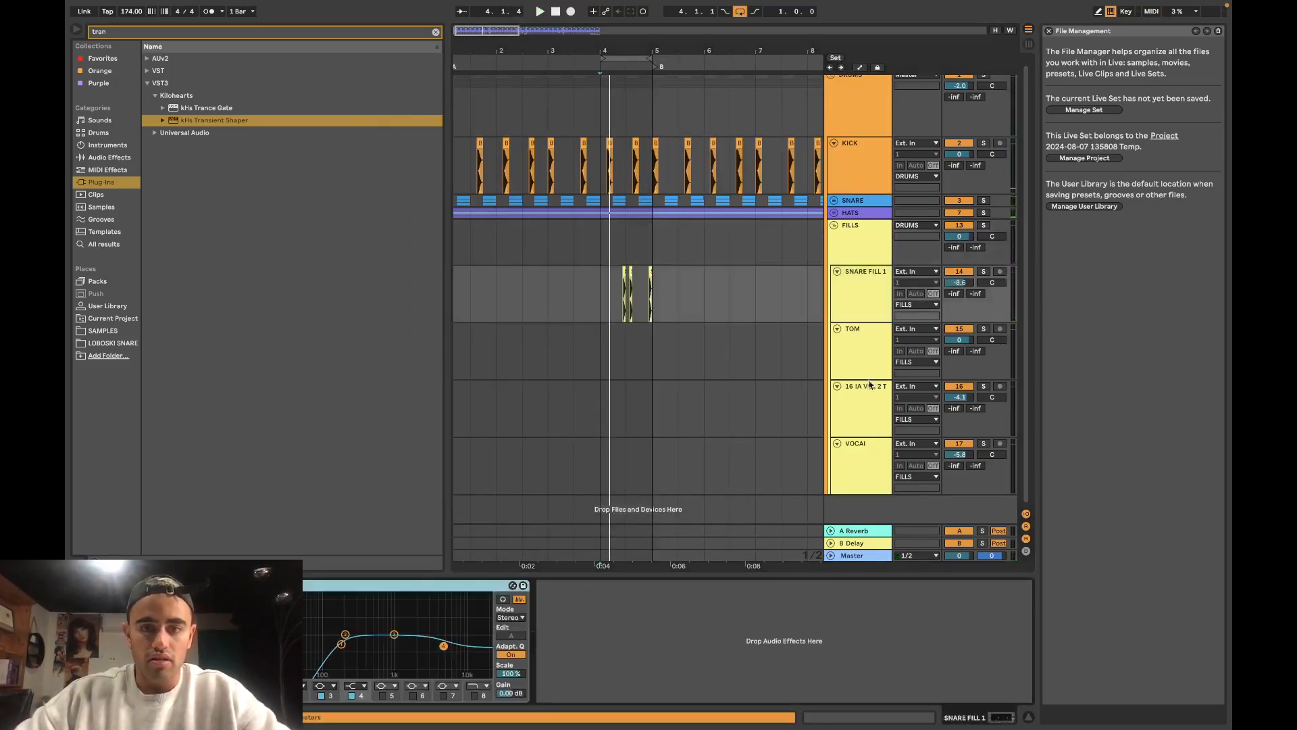
click(663, 340)
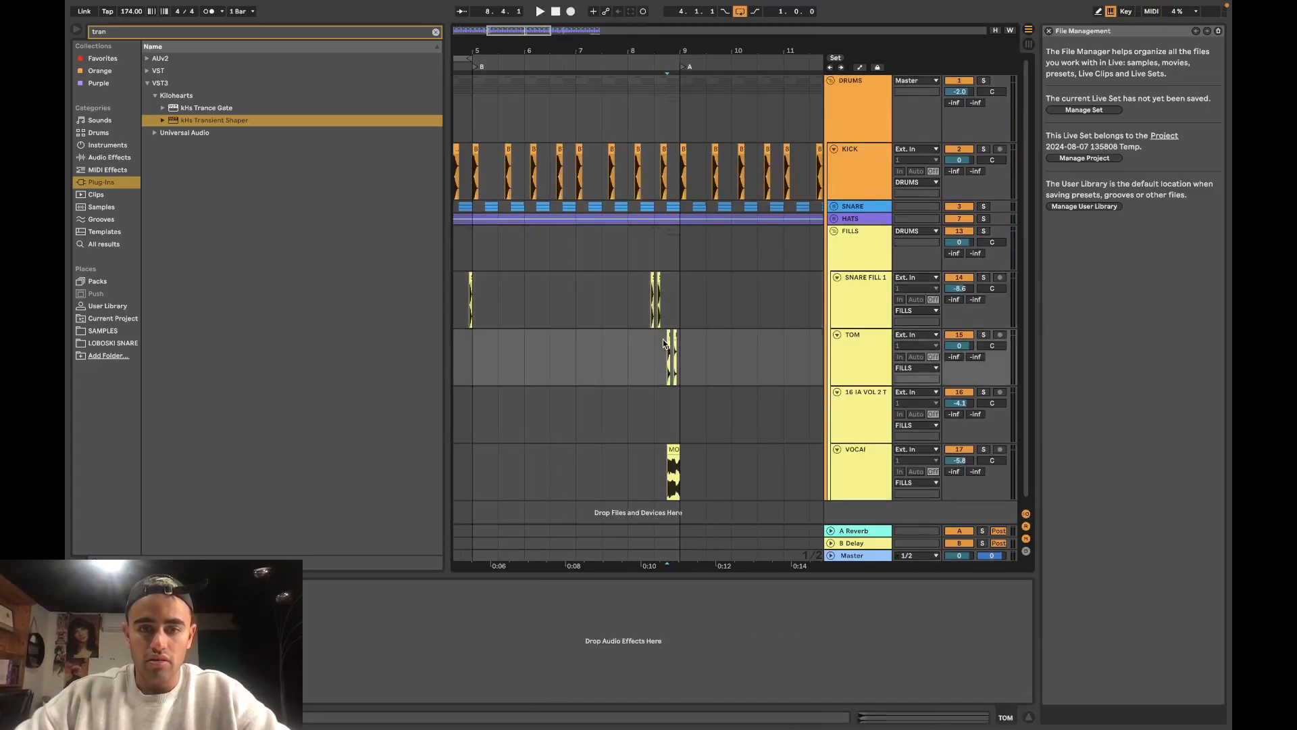
click(641, 279)
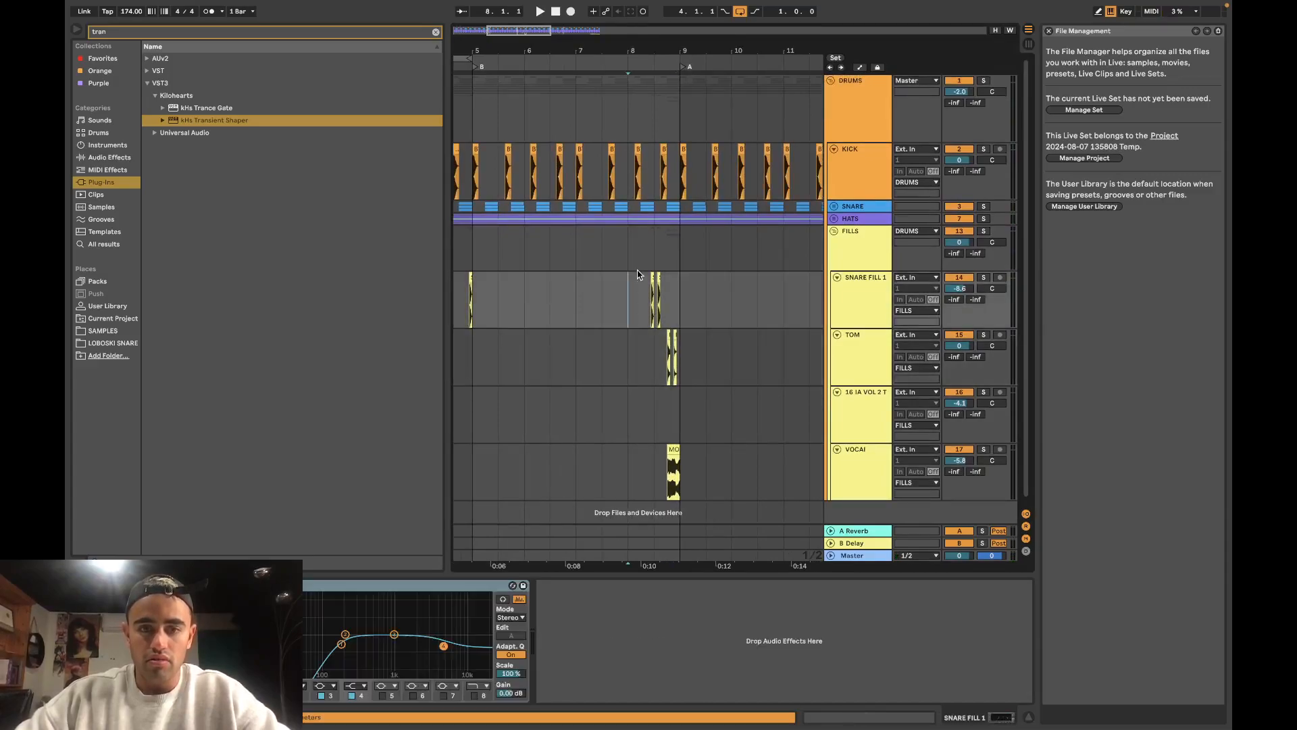
click(912, 405)
click(853, 242)
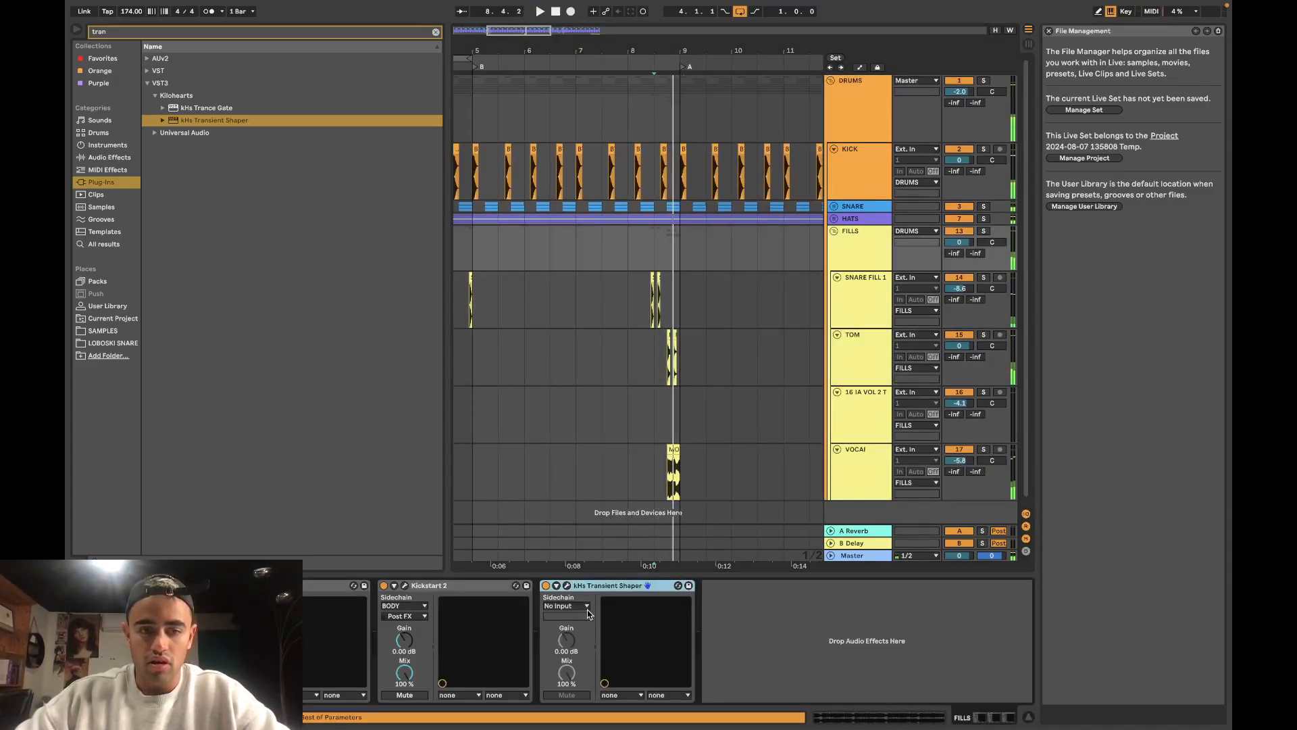
click(849, 289)
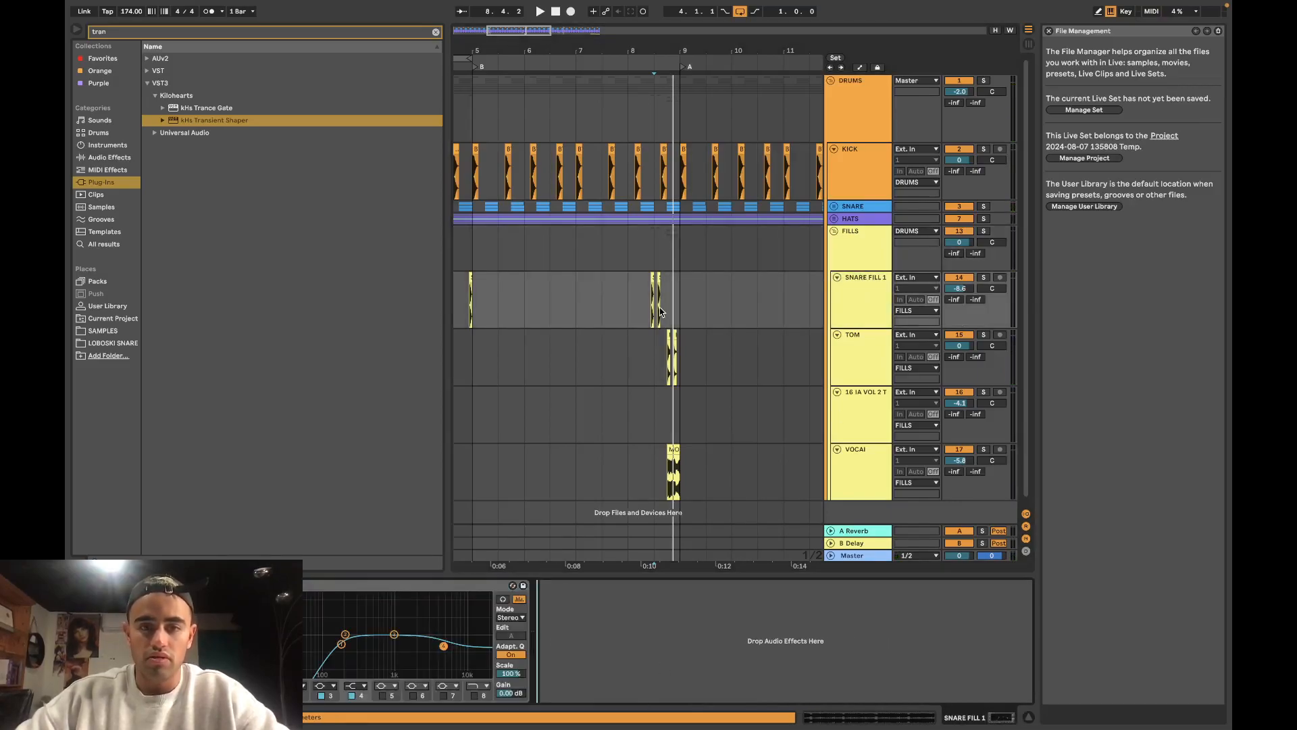
key(space)
click(876, 356)
key(space)
key(space)
click(658, 347)
key(space)
key(space)
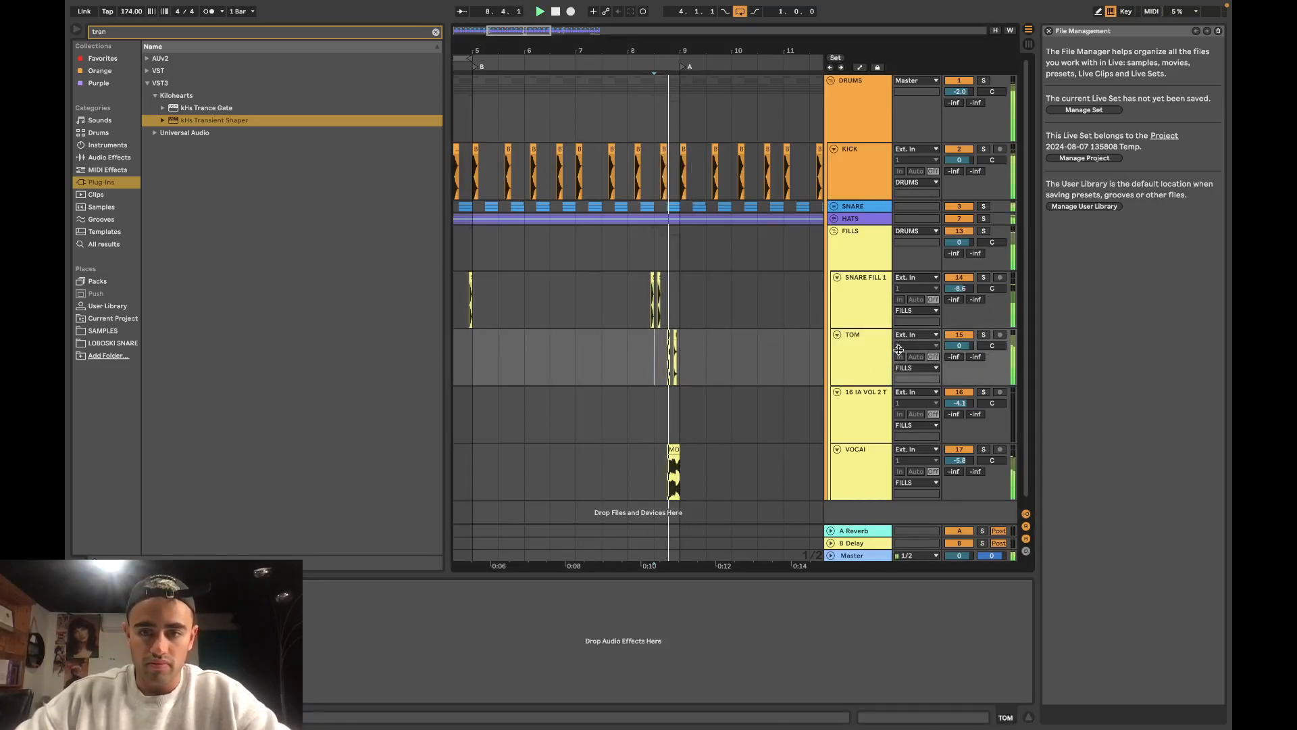
Step: Set the TOM track's volume to -3.3 dB and play back the bar 8 fill
click(865, 359)
key(space)
key(space)
drag(959, 345, 959, 355)
key(space)
key(space)
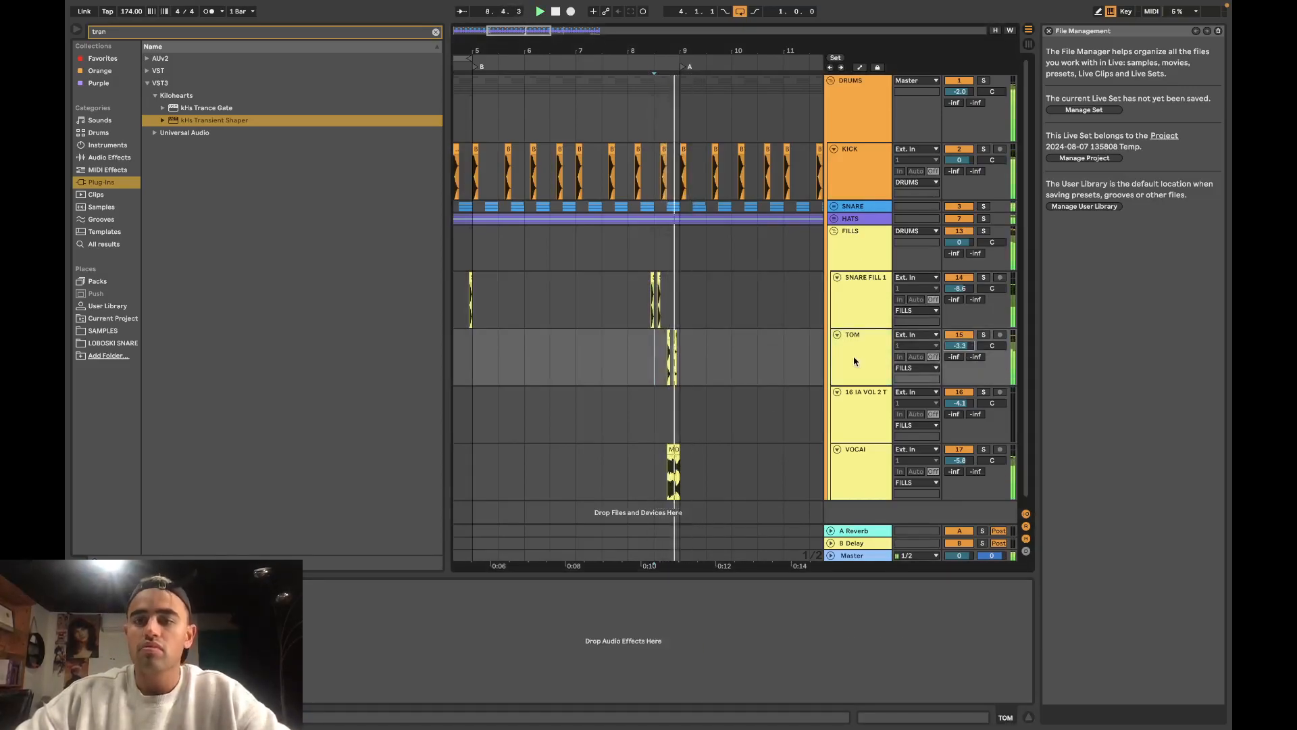
Step: Add EQ Eight to the TOM track, cut its low end and slightly lower its highs during playback
click(436, 32)
text(t)
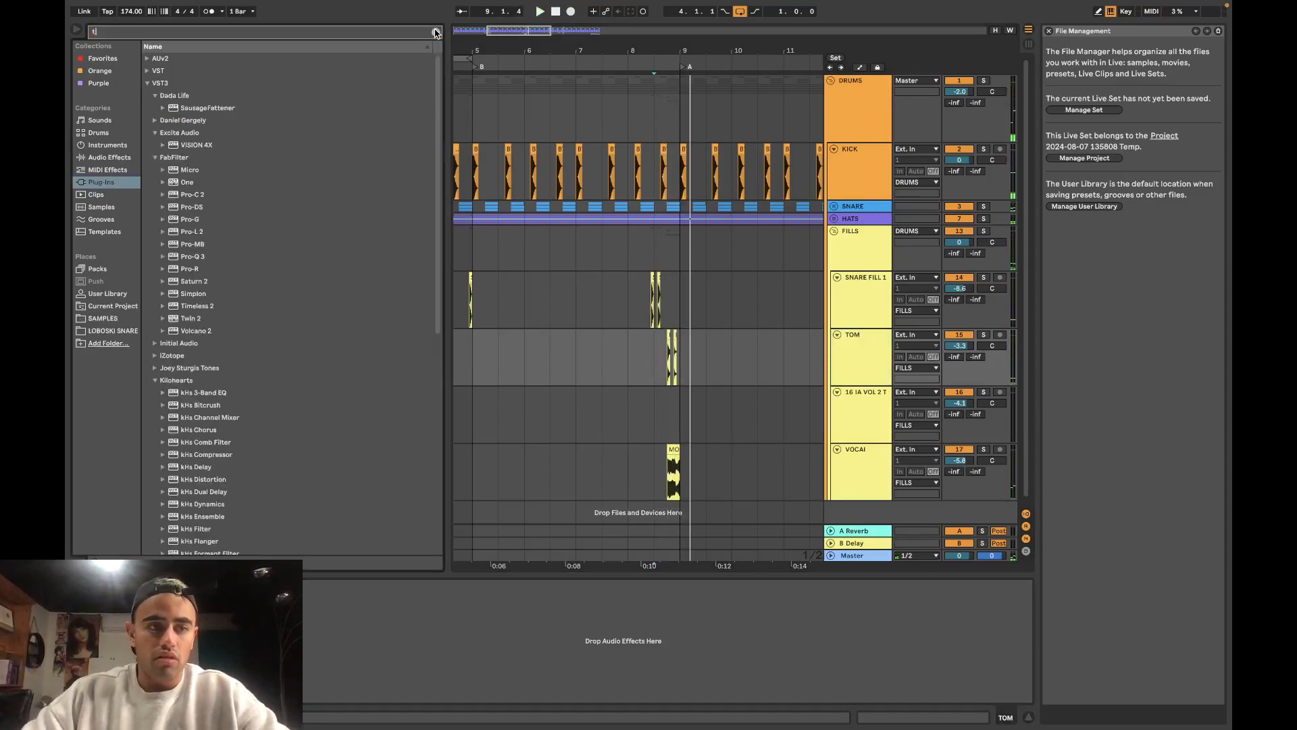
text(eq)
click(120, 157)
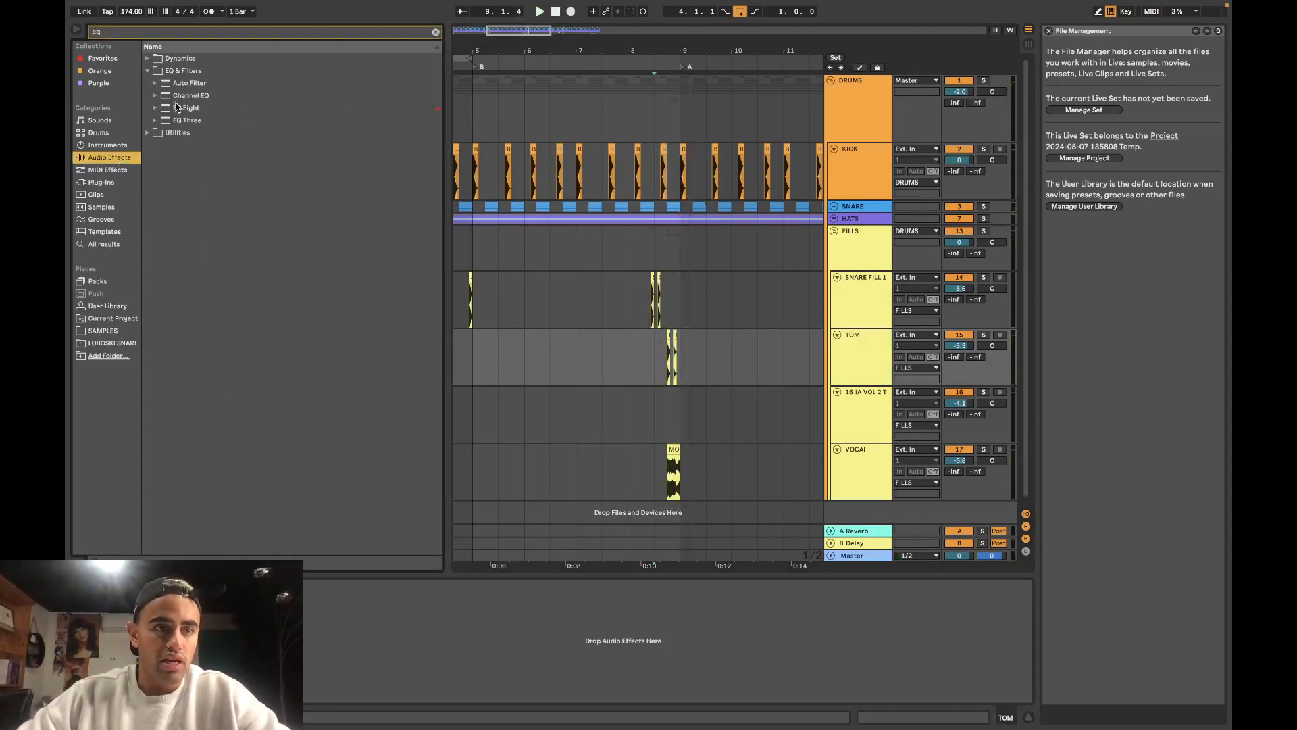
double_click(195, 109)
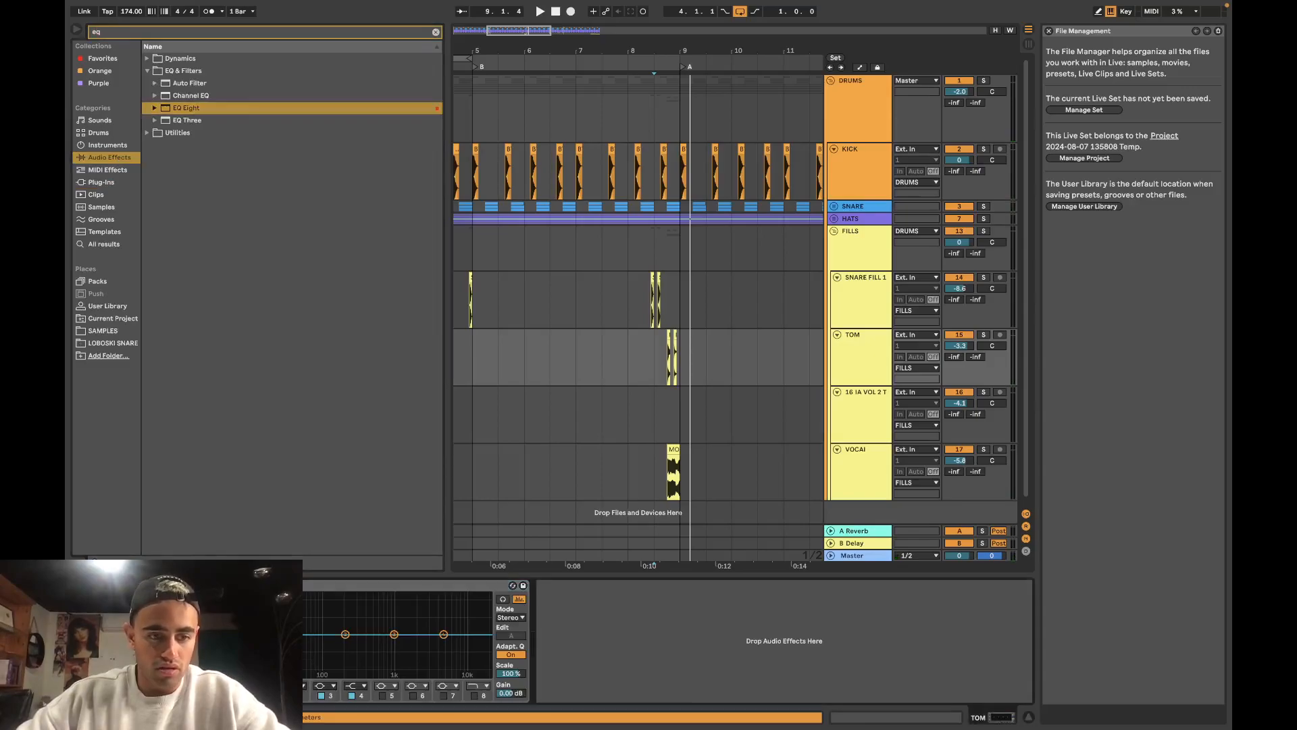
key(space)
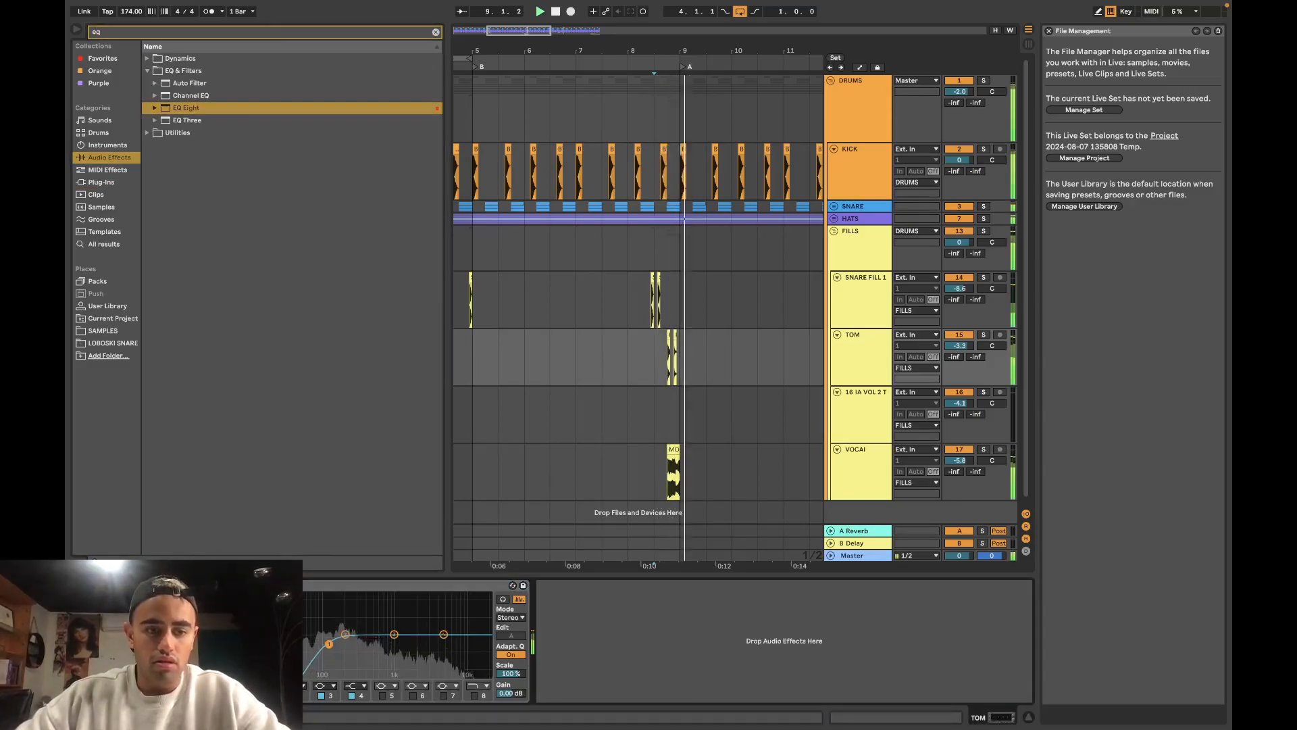
drag(318, 644, 326, 644)
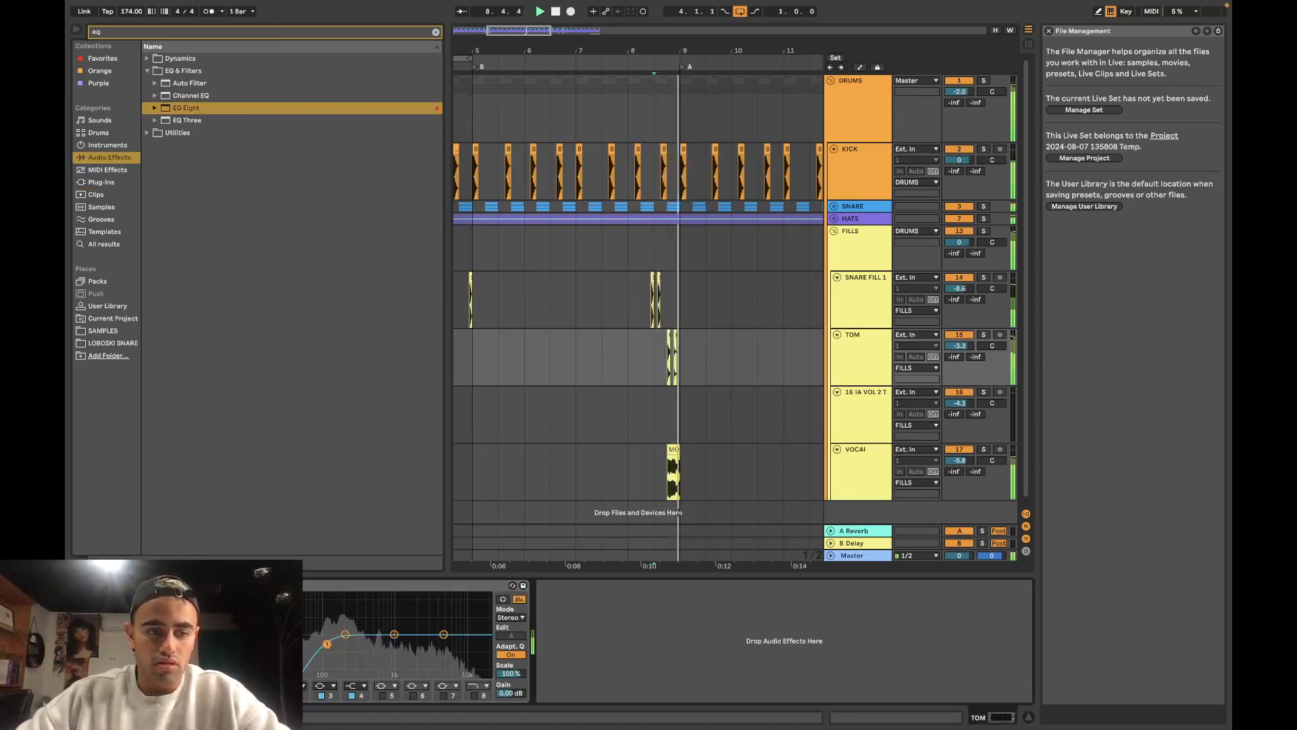
drag(443, 634, 439, 647)
Step: Add EQ Eight to the vocal track, cut its low end and play back the bar 8 fill
click(869, 476)
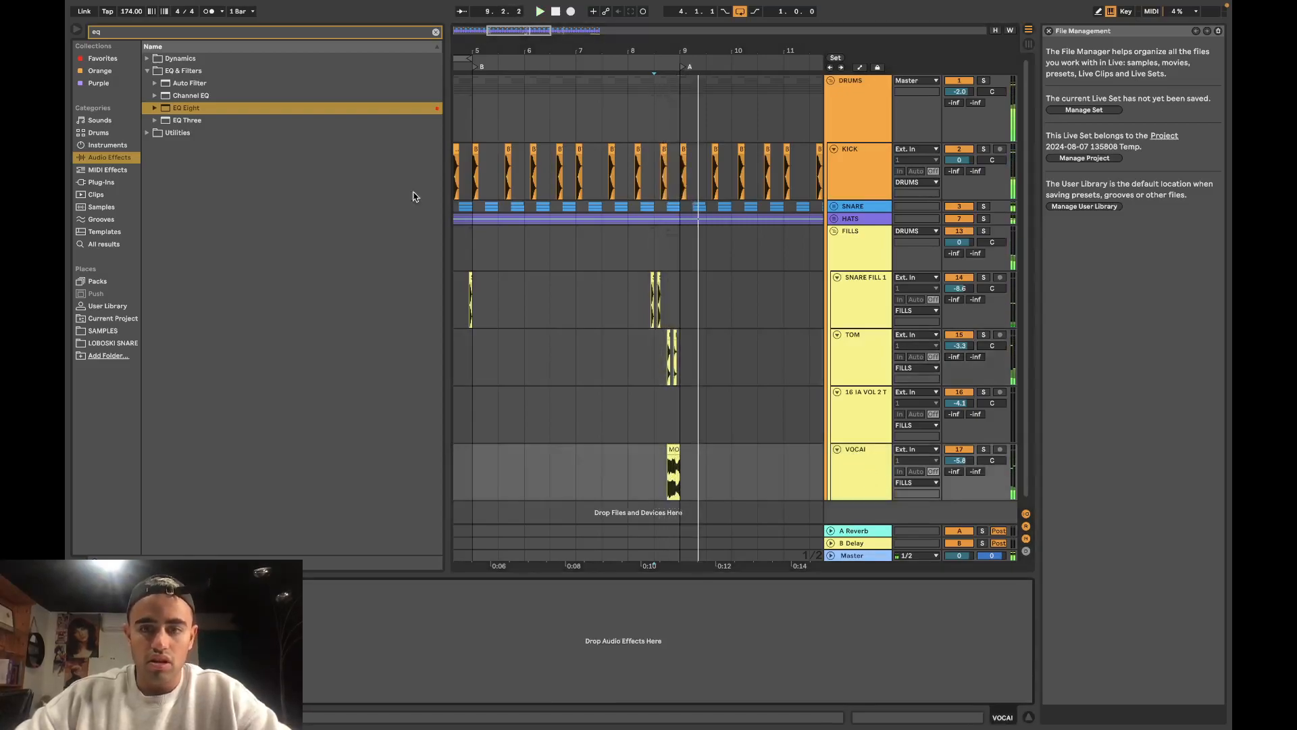
double_click(277, 107)
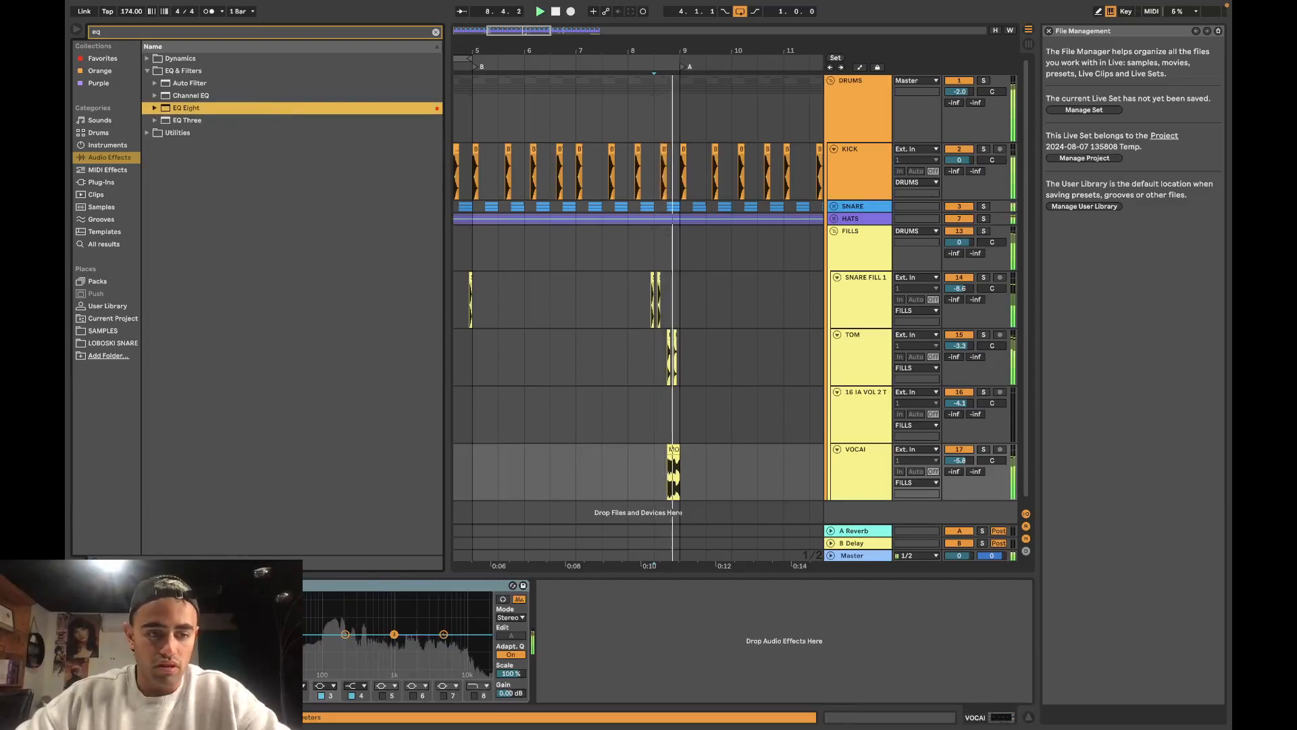
key(space)
key(space)
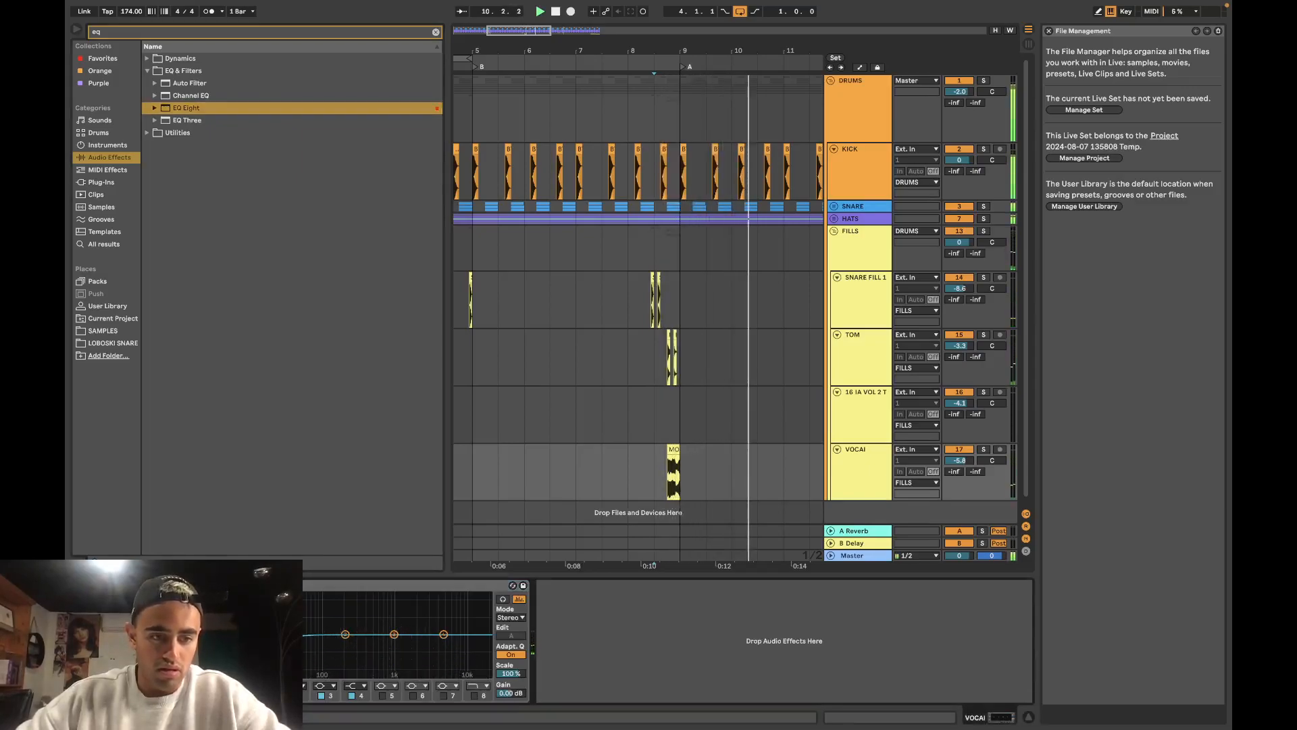
drag(295, 643, 344, 643)
key(space)
key(space)
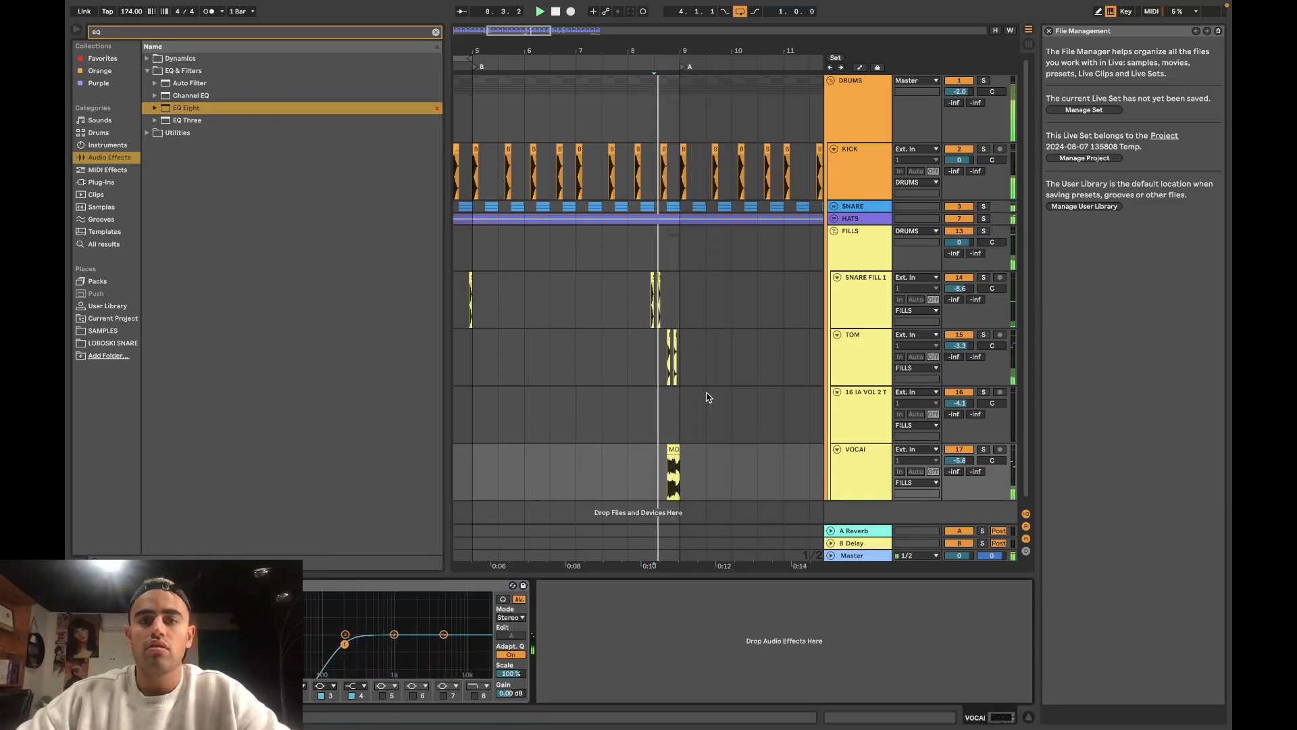
Step: Stop playback and loop the whole 16-bar arrangement from bar 1
scroll(706, 396, down, 5)
scroll(539, 368, down, 2)
scroll(547, 393, up, 5)
scroll(547, 394, down, 5)
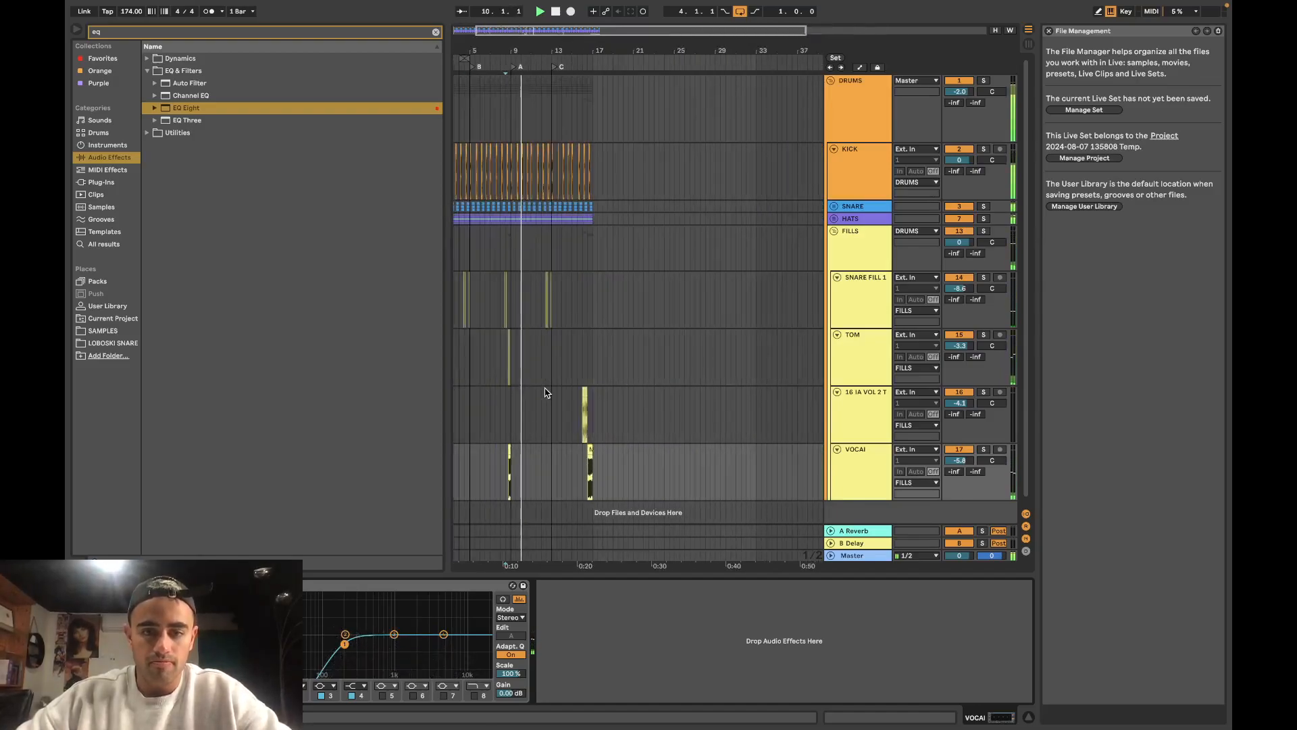
scroll(546, 393, up, 2)
key(space)
right_click(464, 354)
click(495, 473)
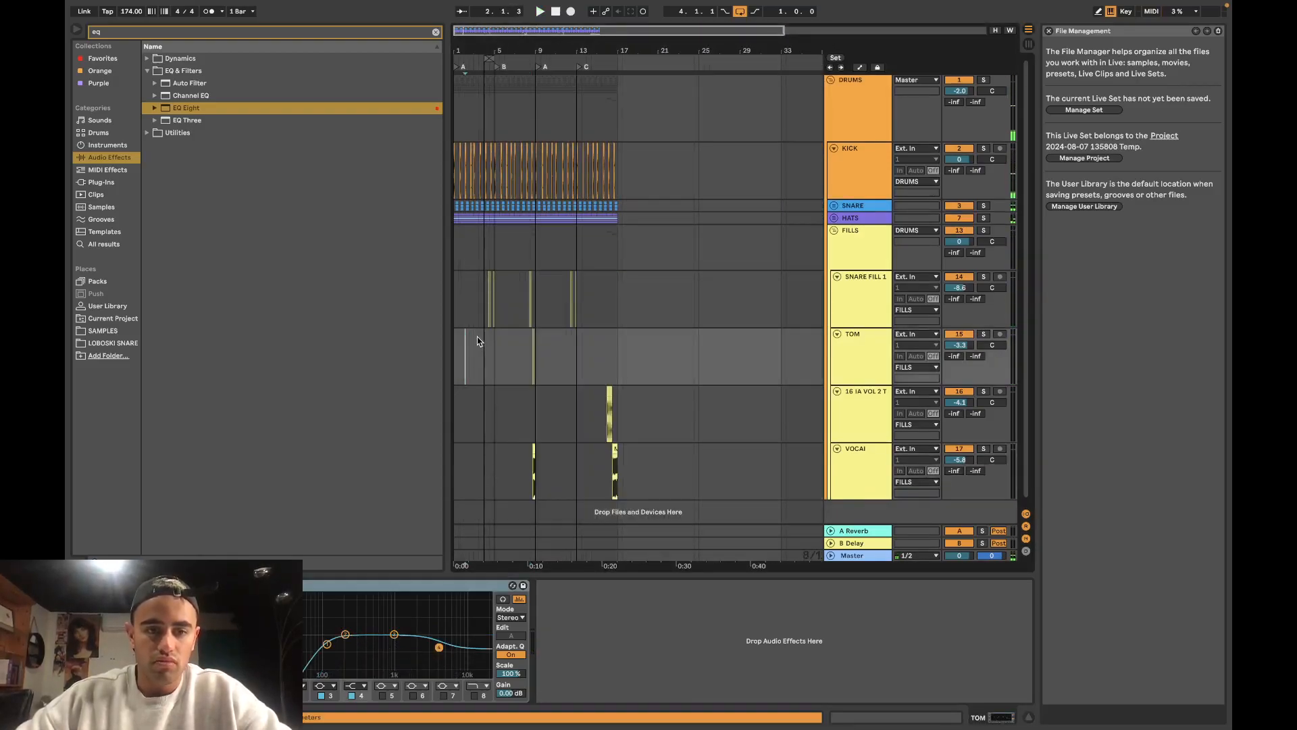
shift+click(601, 349)
key(super+l)
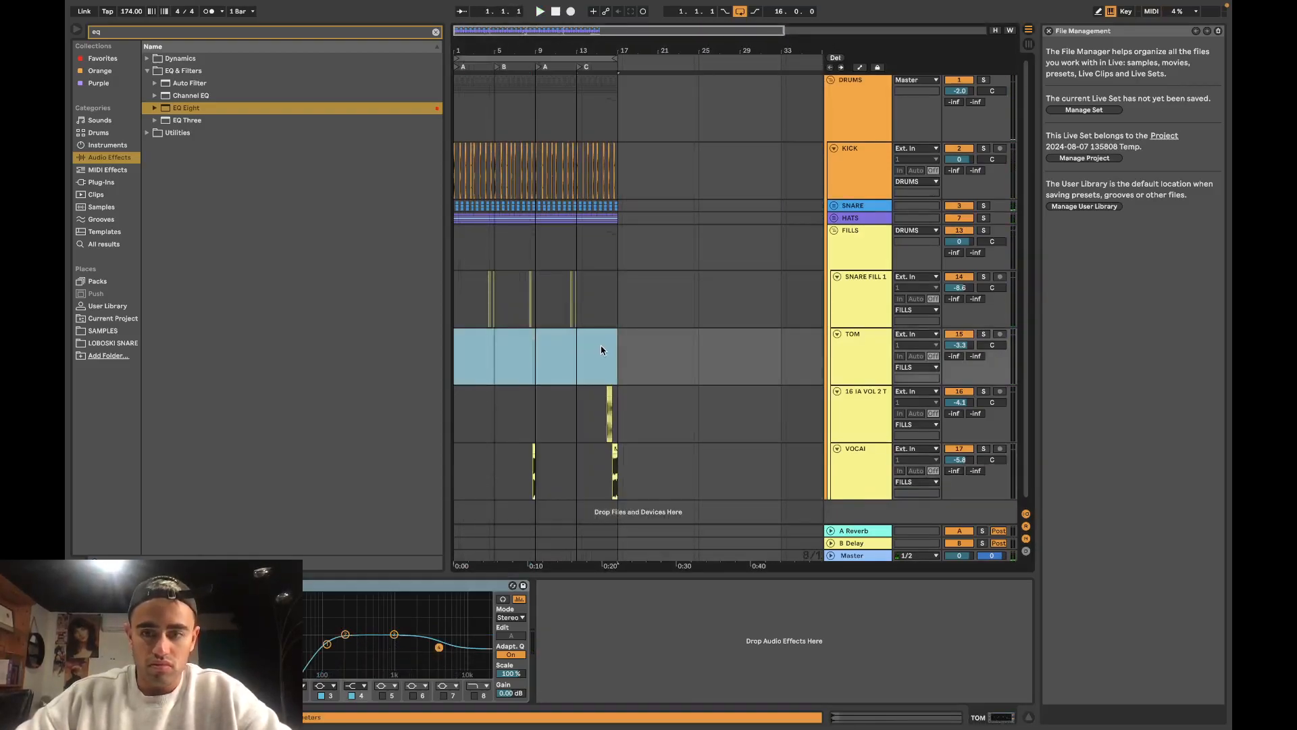
Step: Solo and play back the bar 16 tom fill, and rename its track TOM 2
click(614, 402)
key(space)
double_click(870, 410)
right_click(870, 410)
click(900, 464)
text(TOM 2)
key(Return)
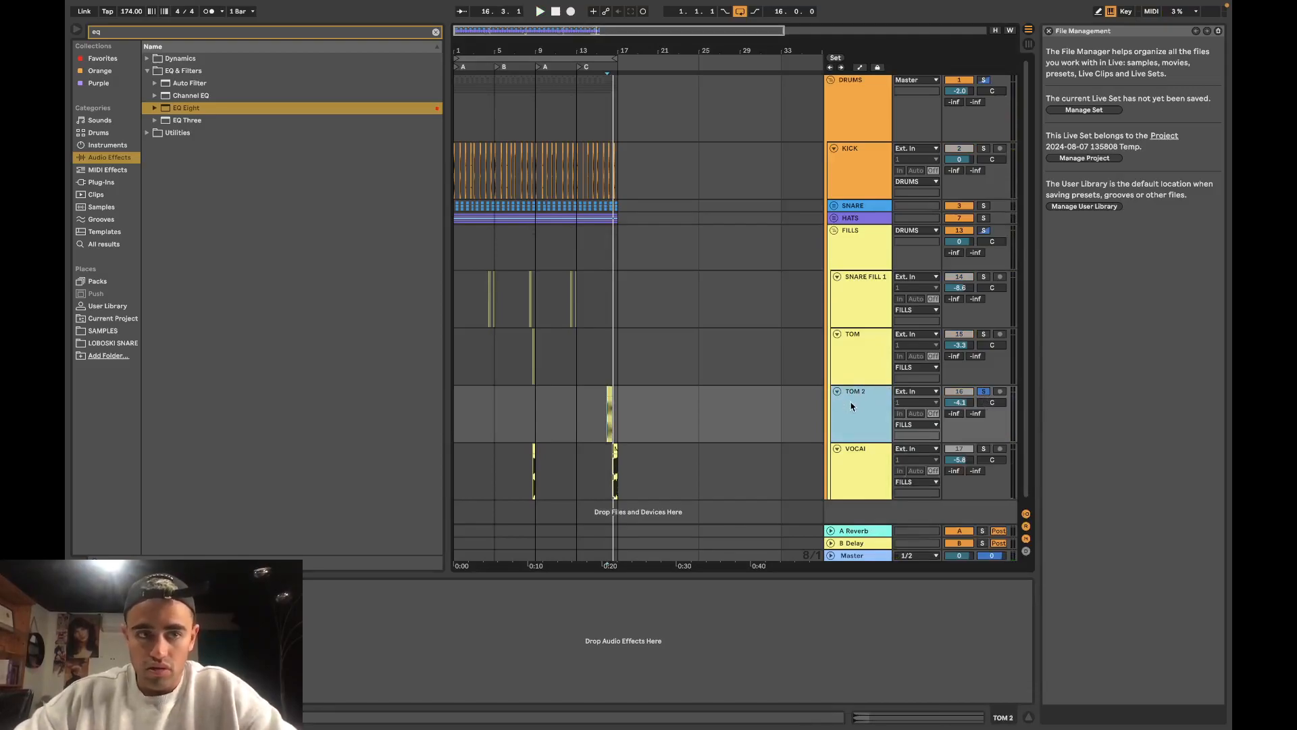
Step: Add EQ Eight to the TOM 2 track, cut its low end during soloed playback, and collapse the FILLS group
double_click(267, 109)
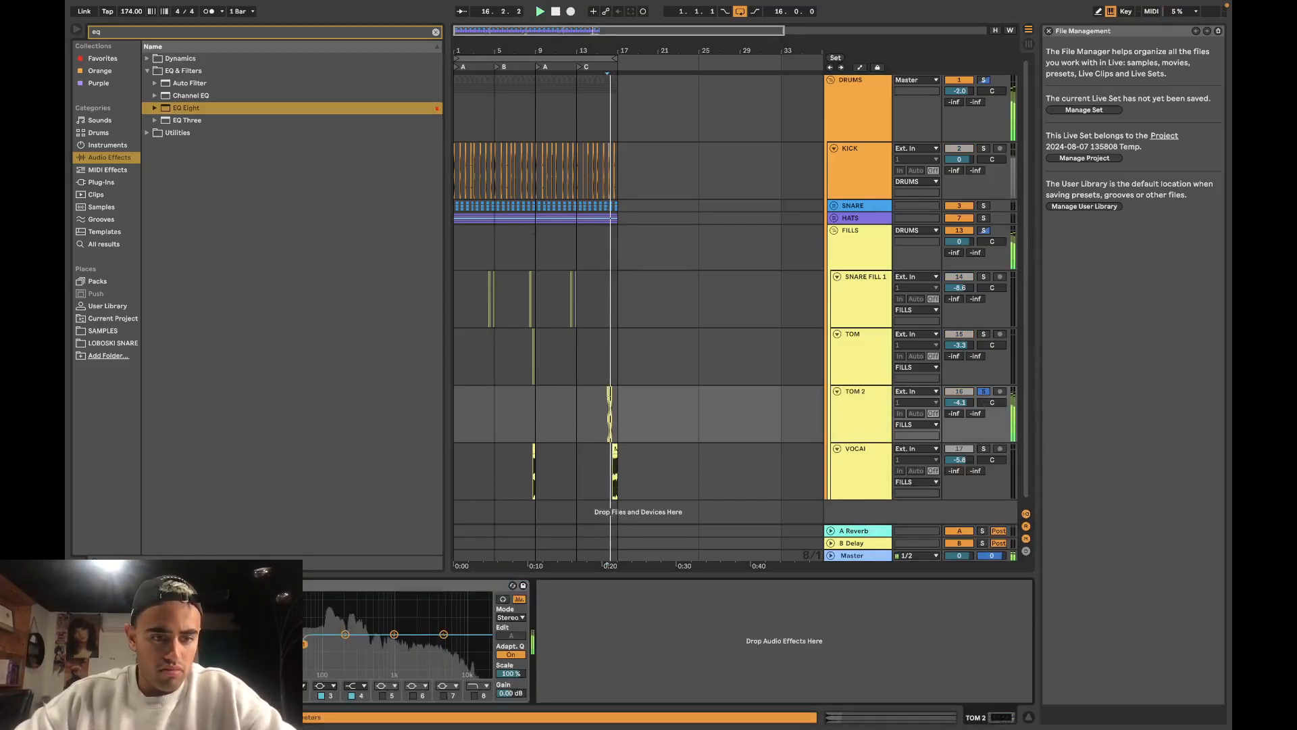
click(985, 231)
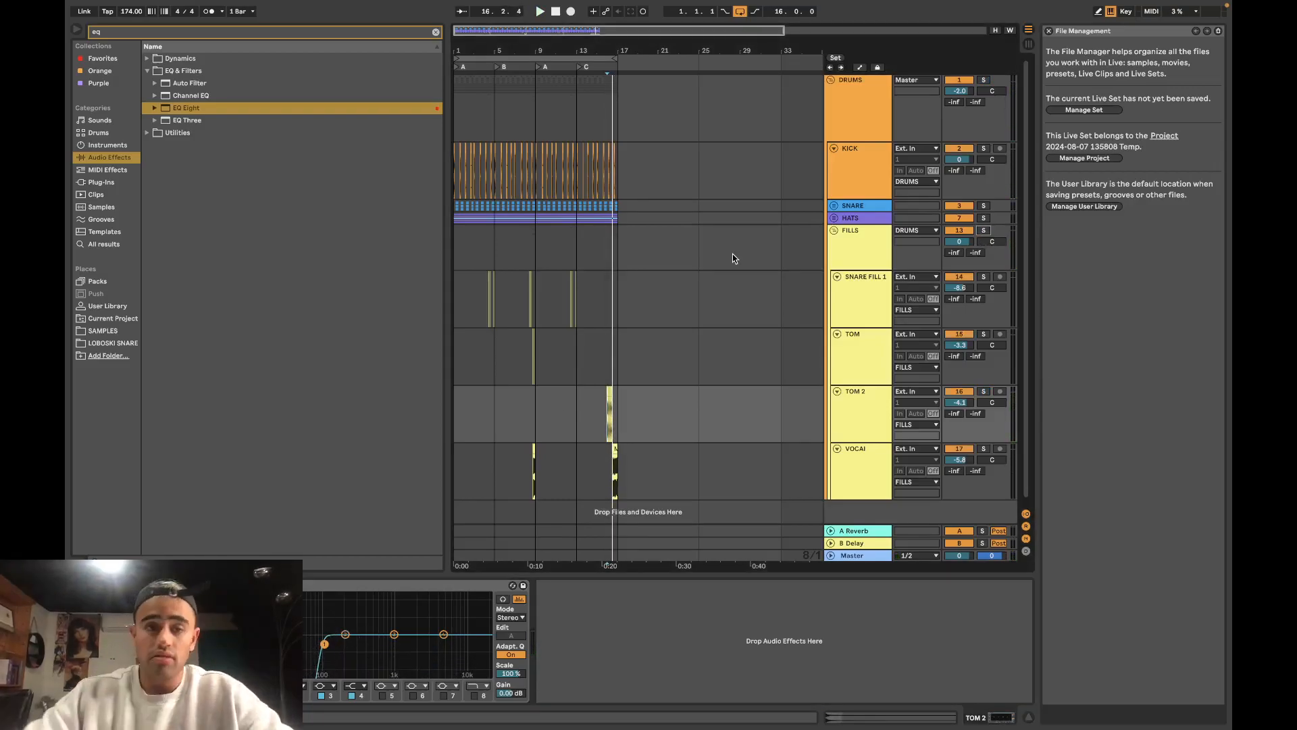
click(834, 232)
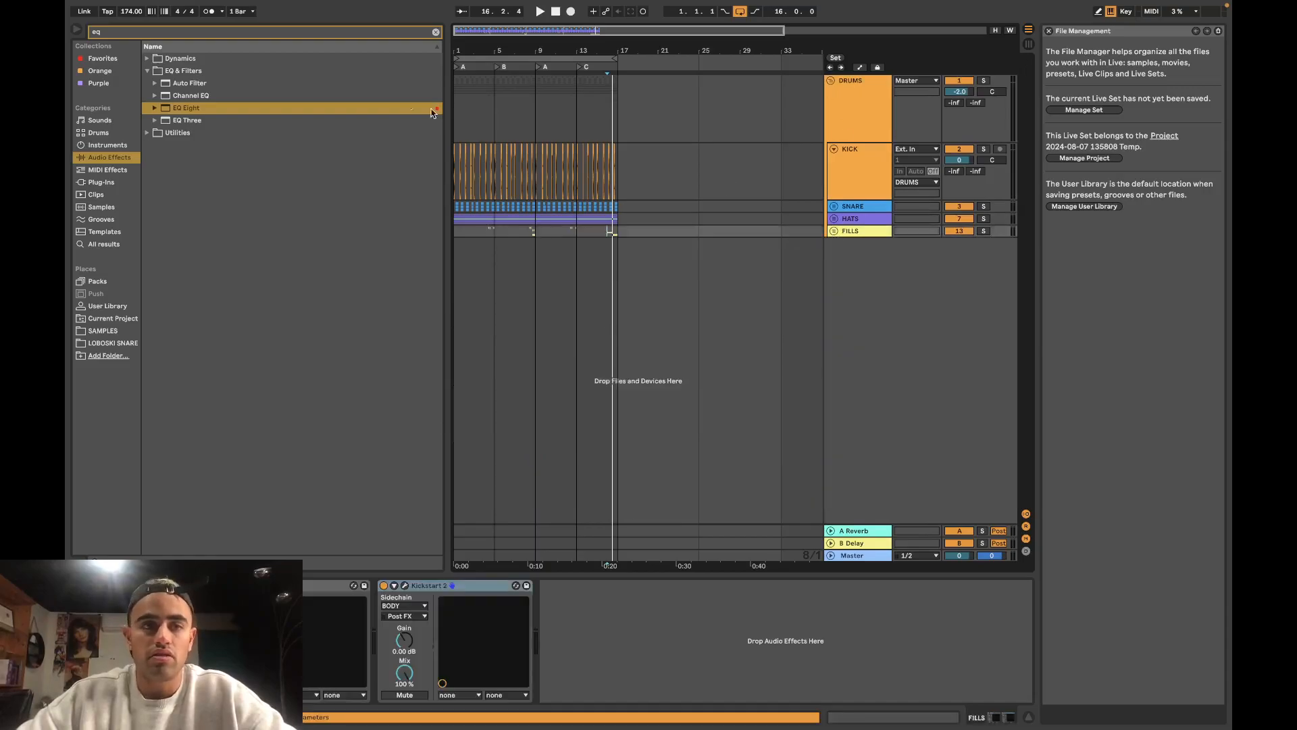
Step: Insert a MIDI track below the drums and create a 16-bar empty MIDI clip starting at bar 1
click(434, 32)
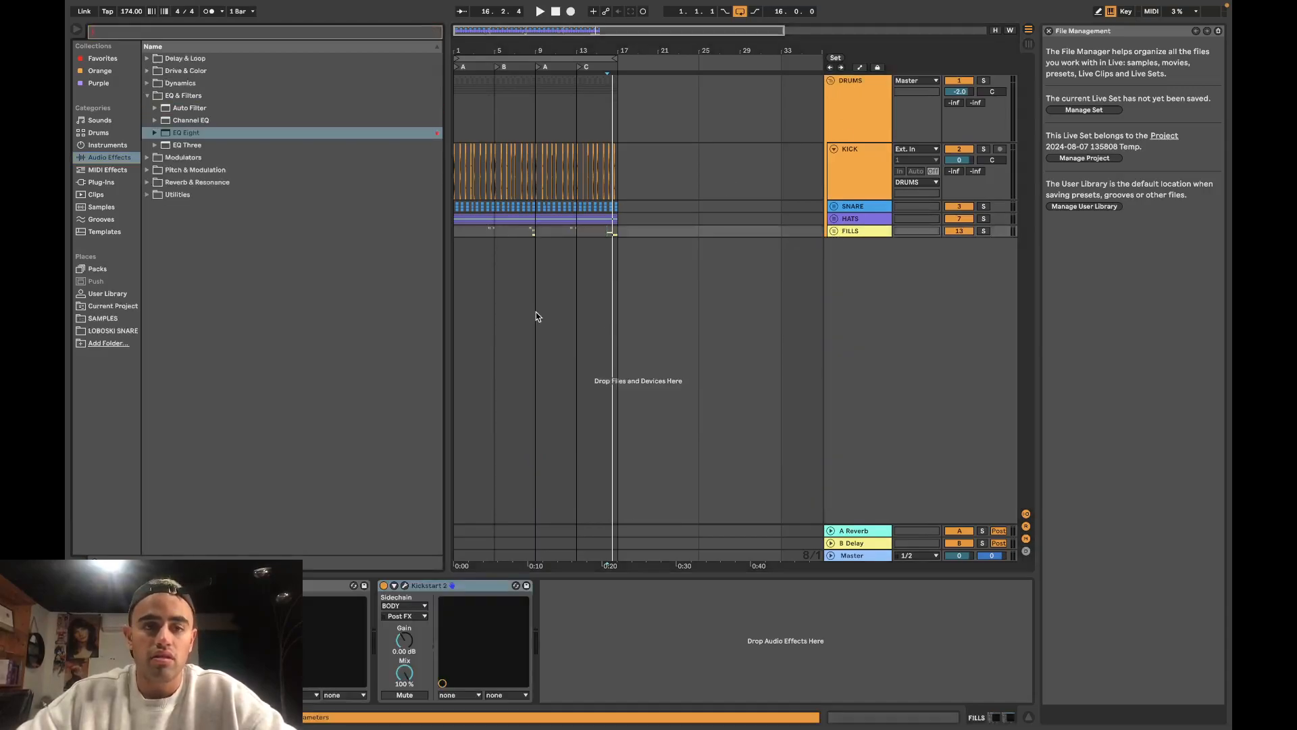
click(465, 250)
click(100, 321)
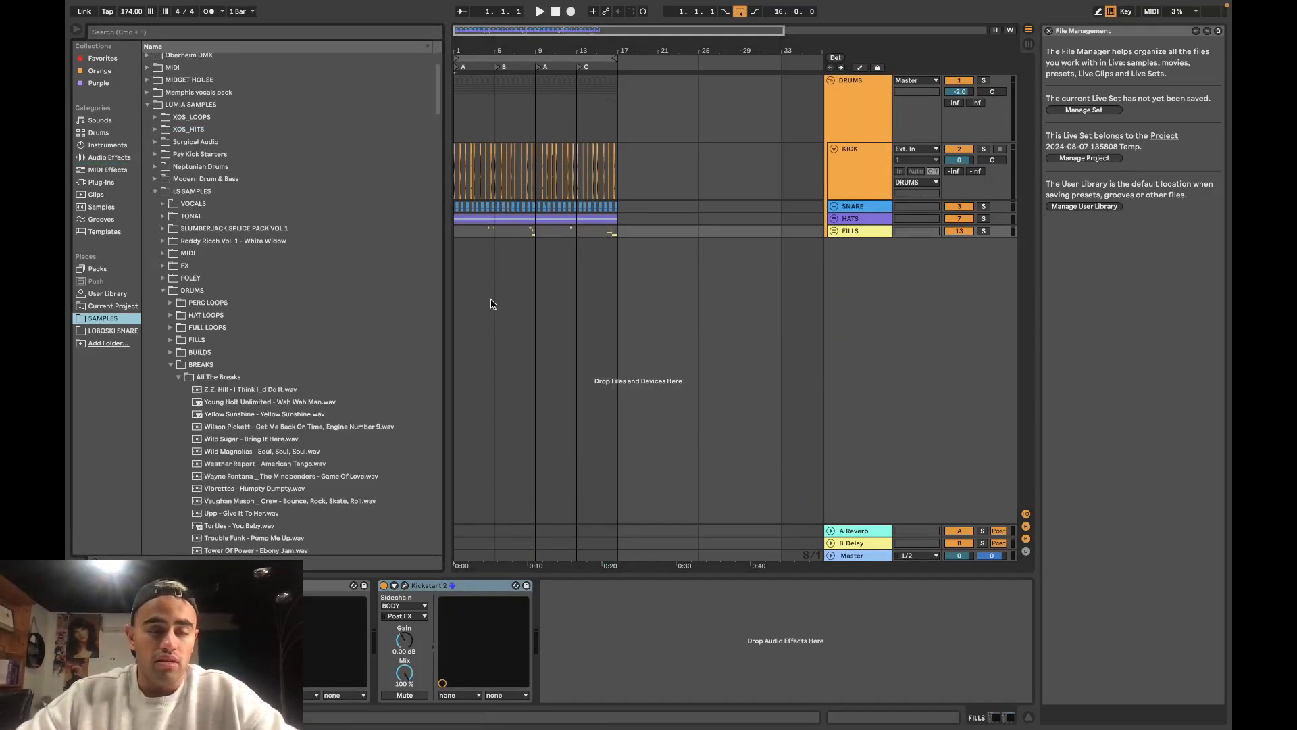
right_click(885, 260)
click(912, 283)
drag(622, 256, 446, 256)
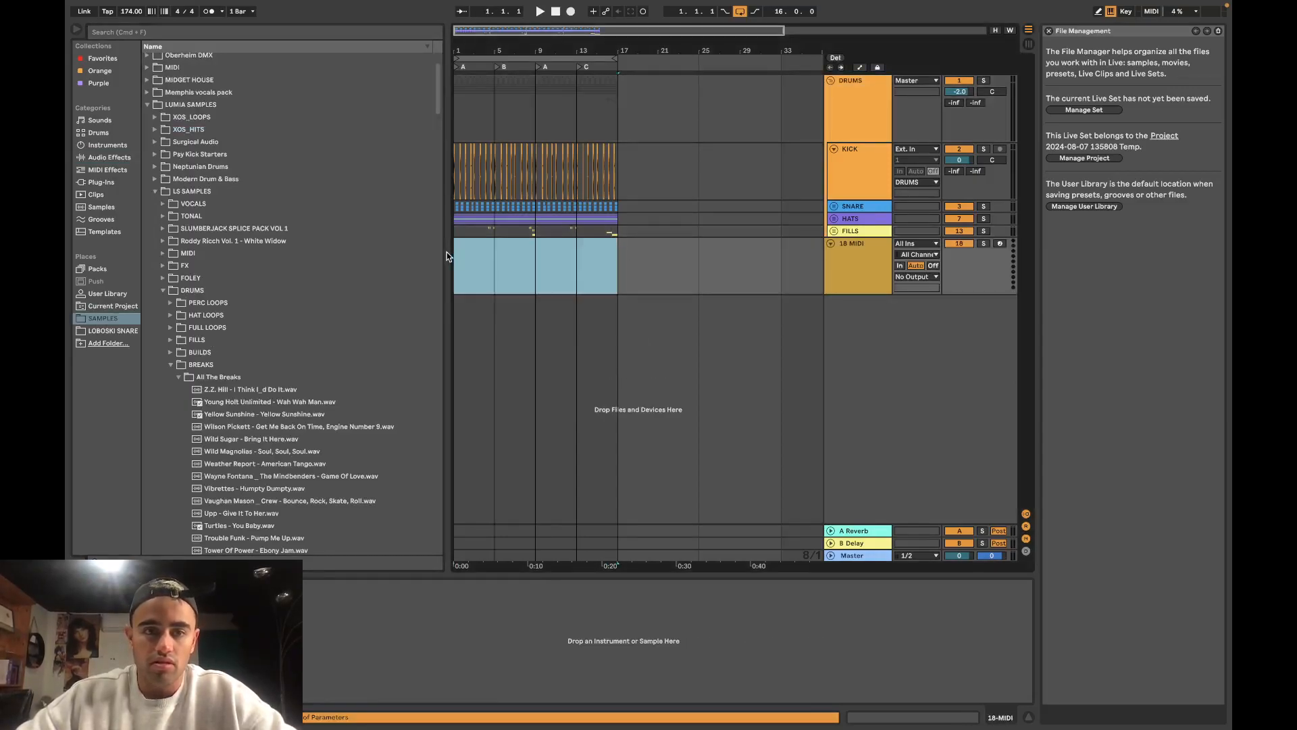
key(super+shift+m)
Step: Set the MIDI note editor's fixed grid to 1/4
right_click(552, 500)
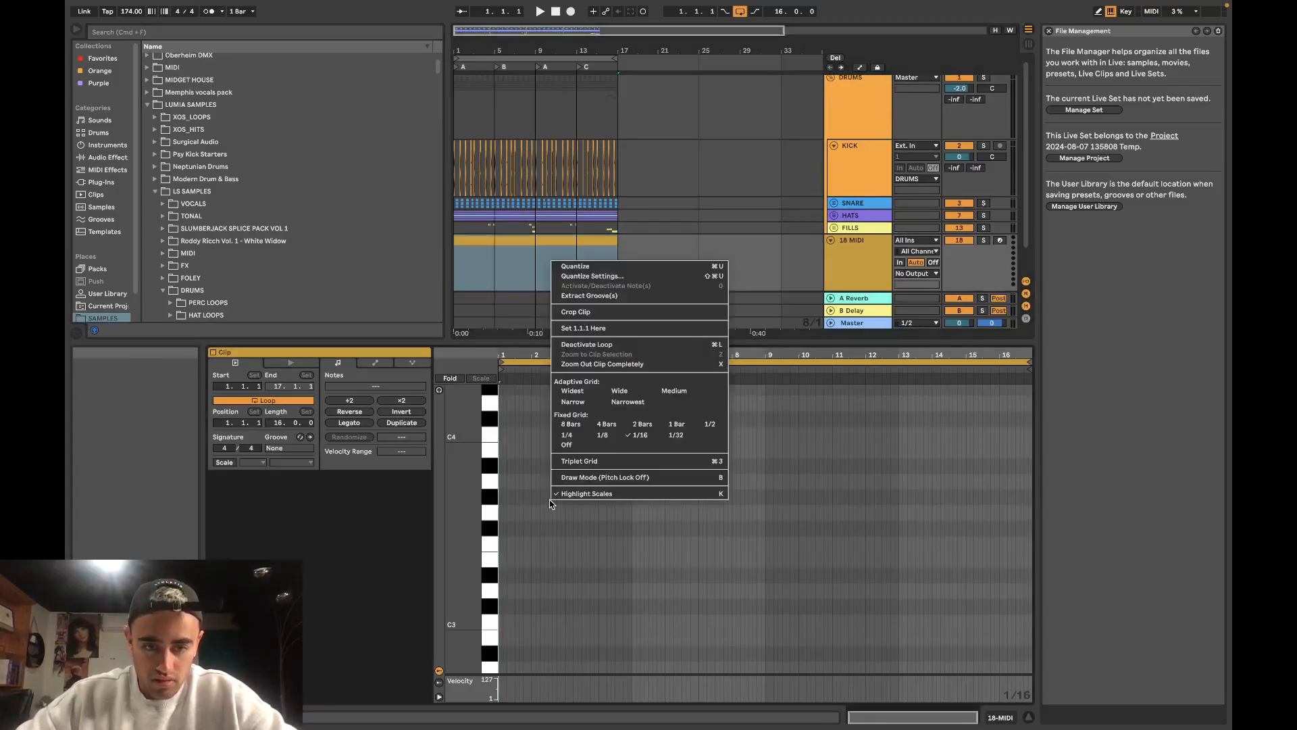
click(675, 425)
scroll(548, 611, down, 1)
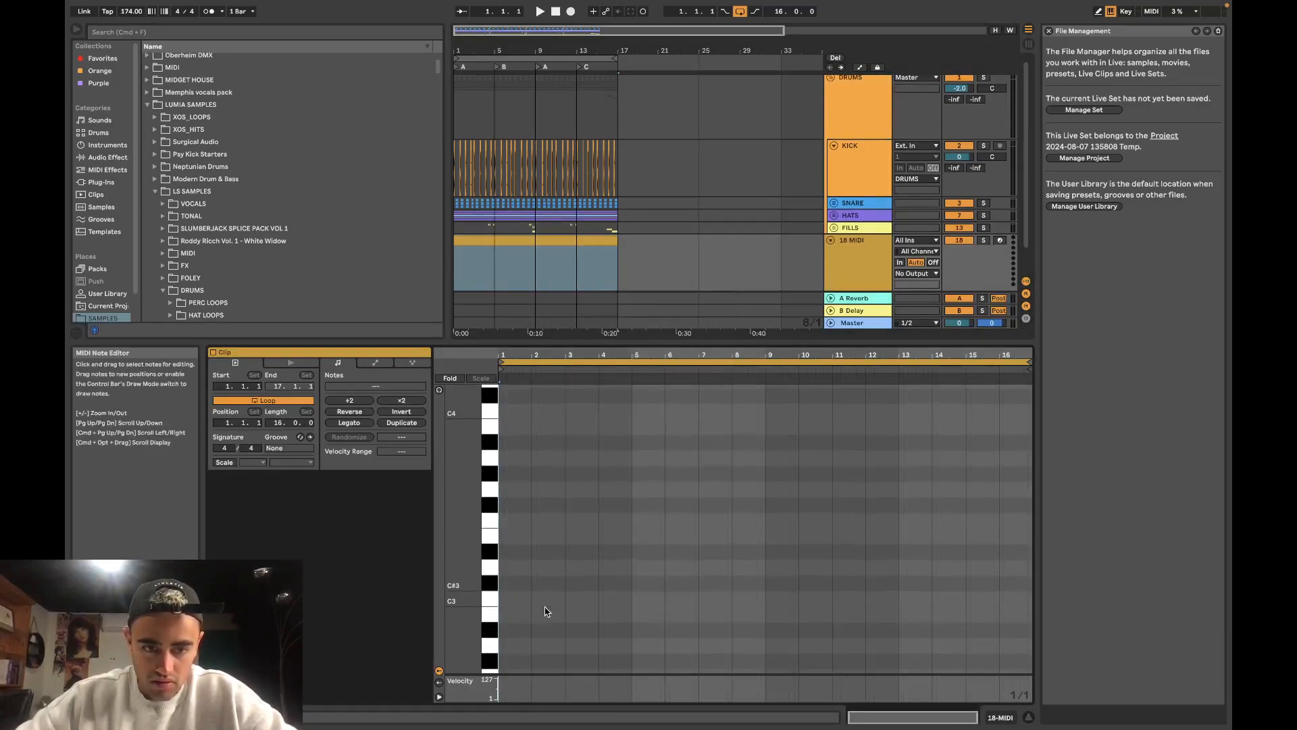
right_click(521, 521)
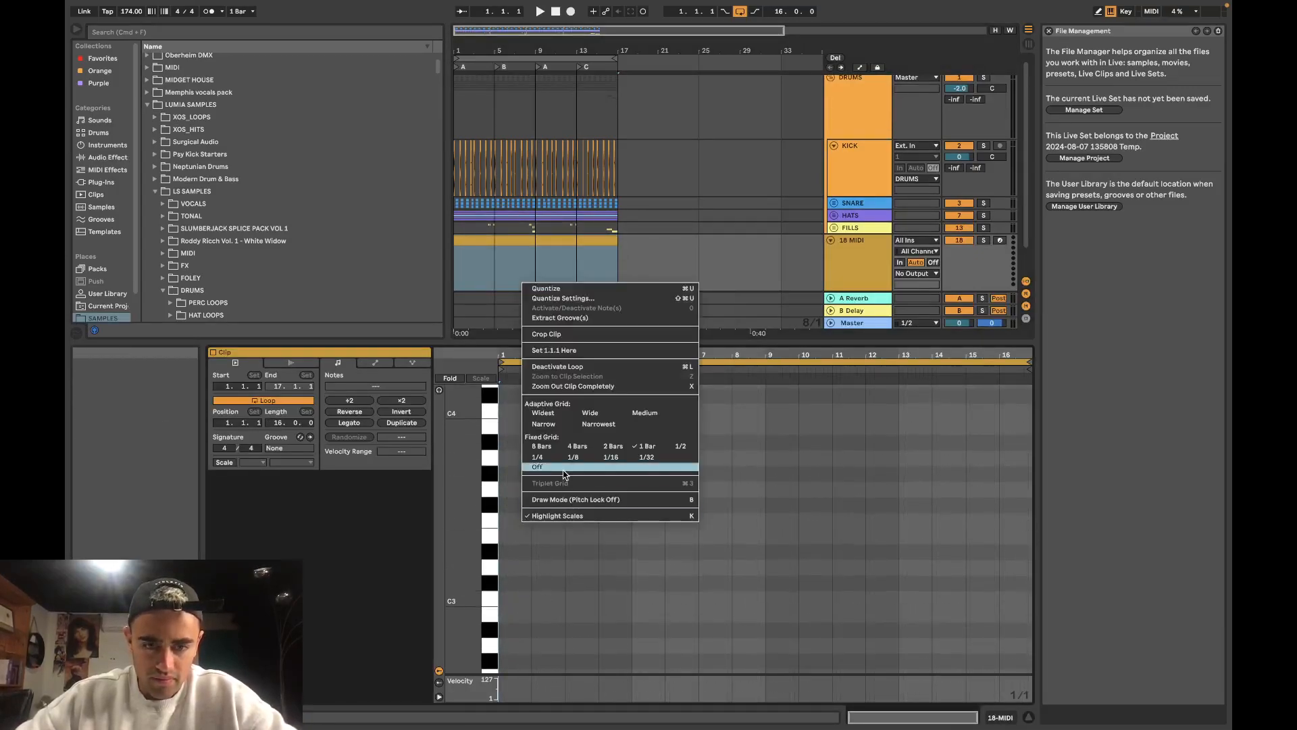
click(574, 456)
right_click(531, 505)
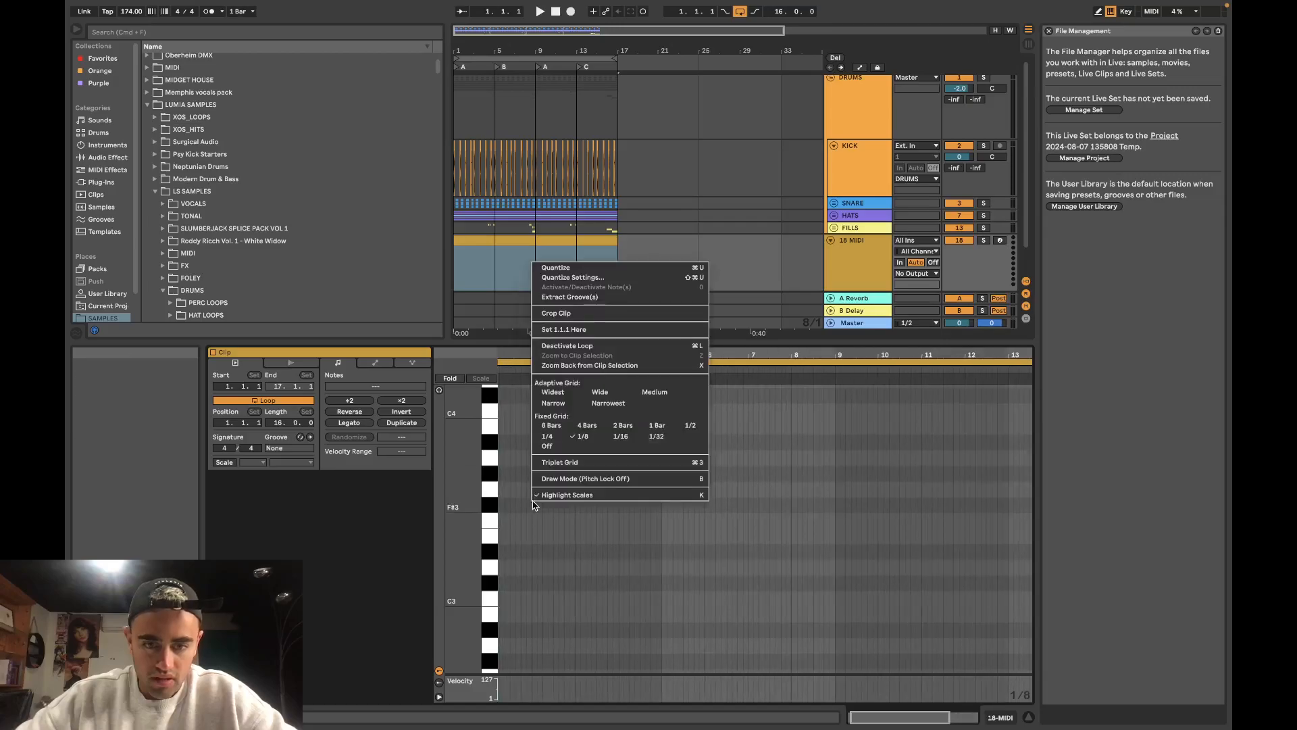
click(537, 440)
scroll(508, 579, up, 1)
scroll(509, 578, left, 1)
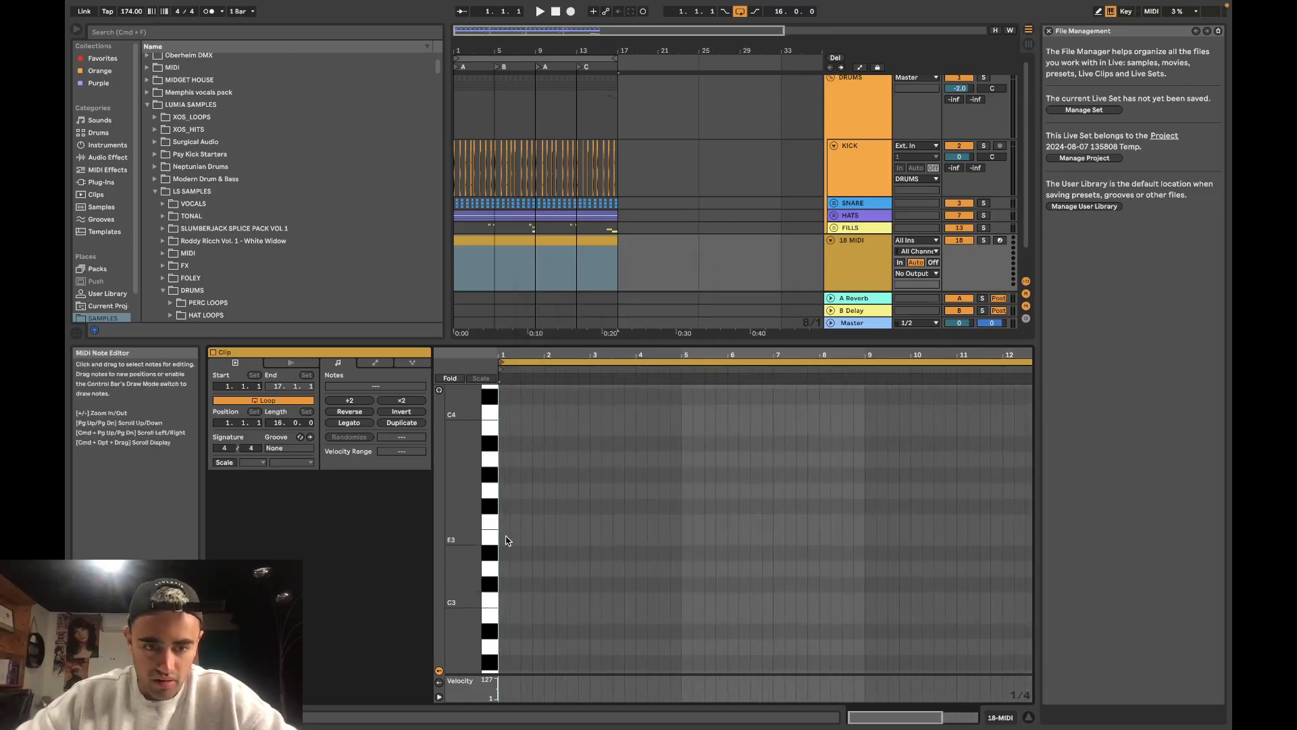
Step: Draw an F3 note about two bars long, starting late in bar 1, and play it back against the drums
double_click(515, 522)
key(space)
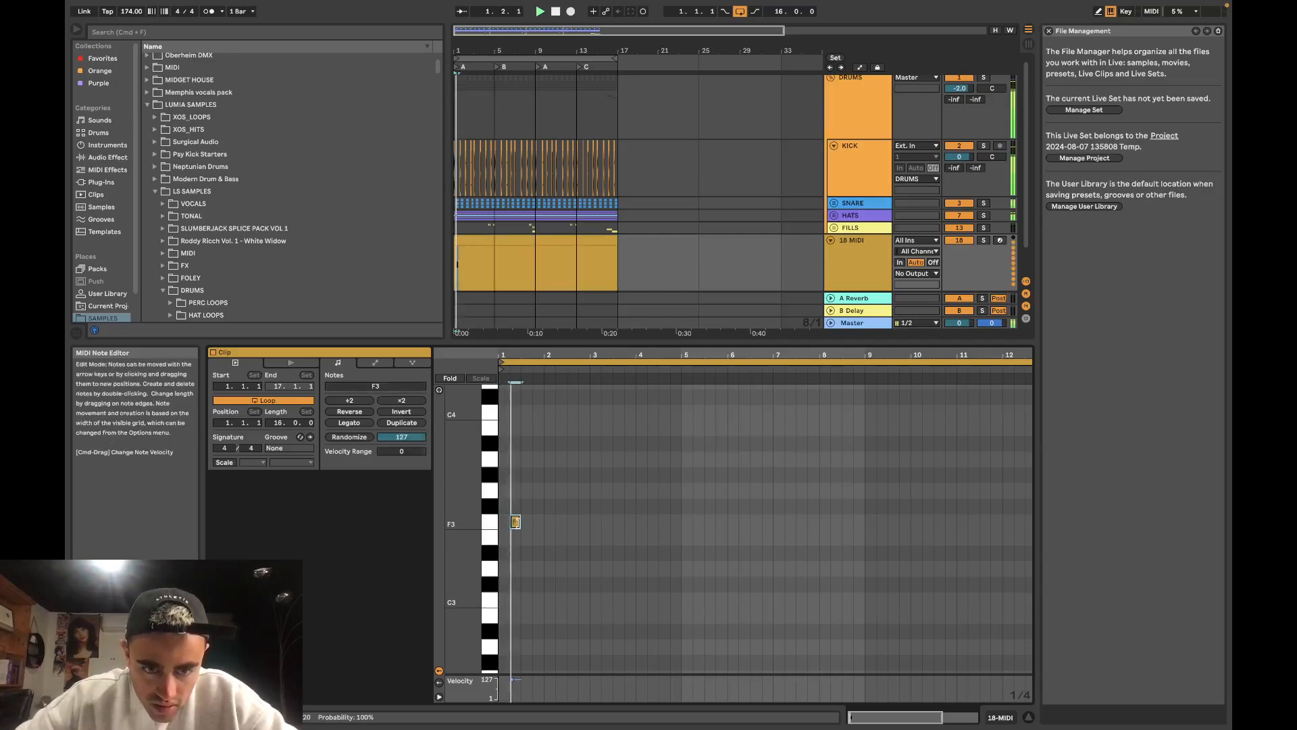
key(space)
key(space)
drag(519, 523, 569, 526)
key(space)
key(space)
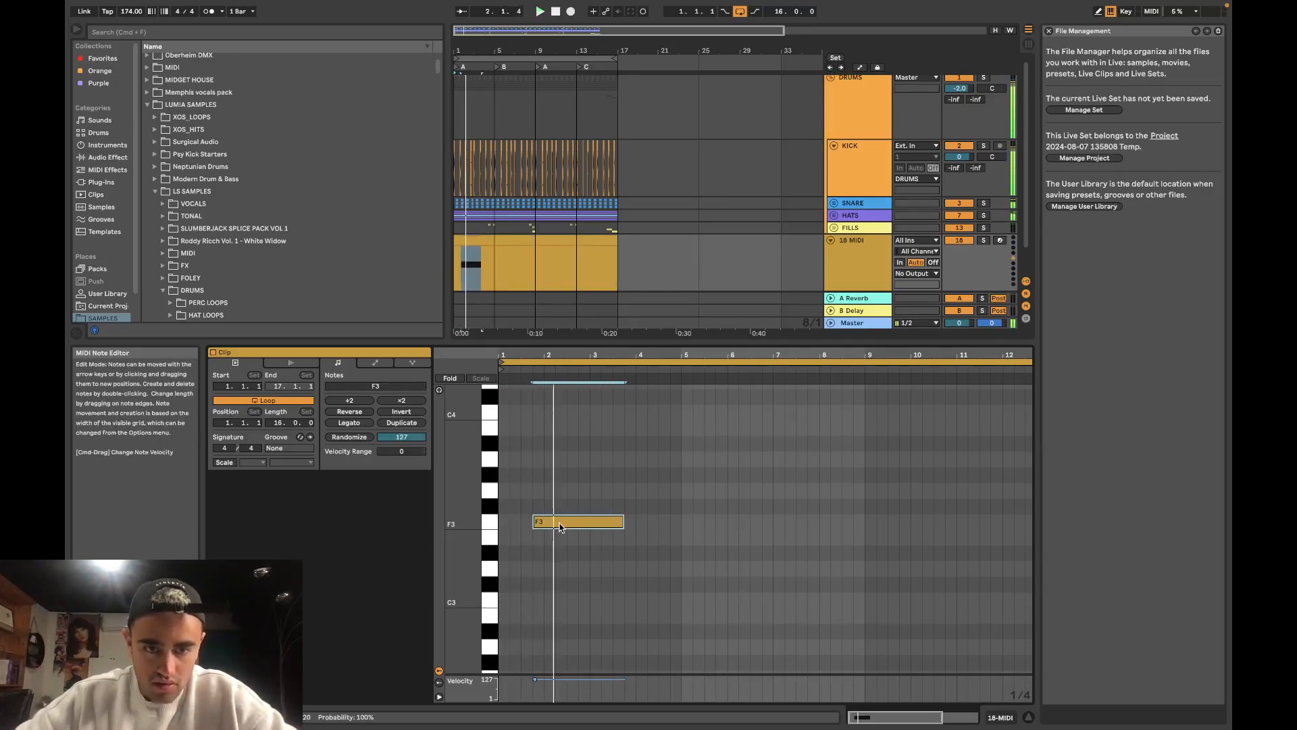
key(space)
key(space)
Step: Search the plug-ins for Serum and load it on the new MIDI track
click(878, 261)
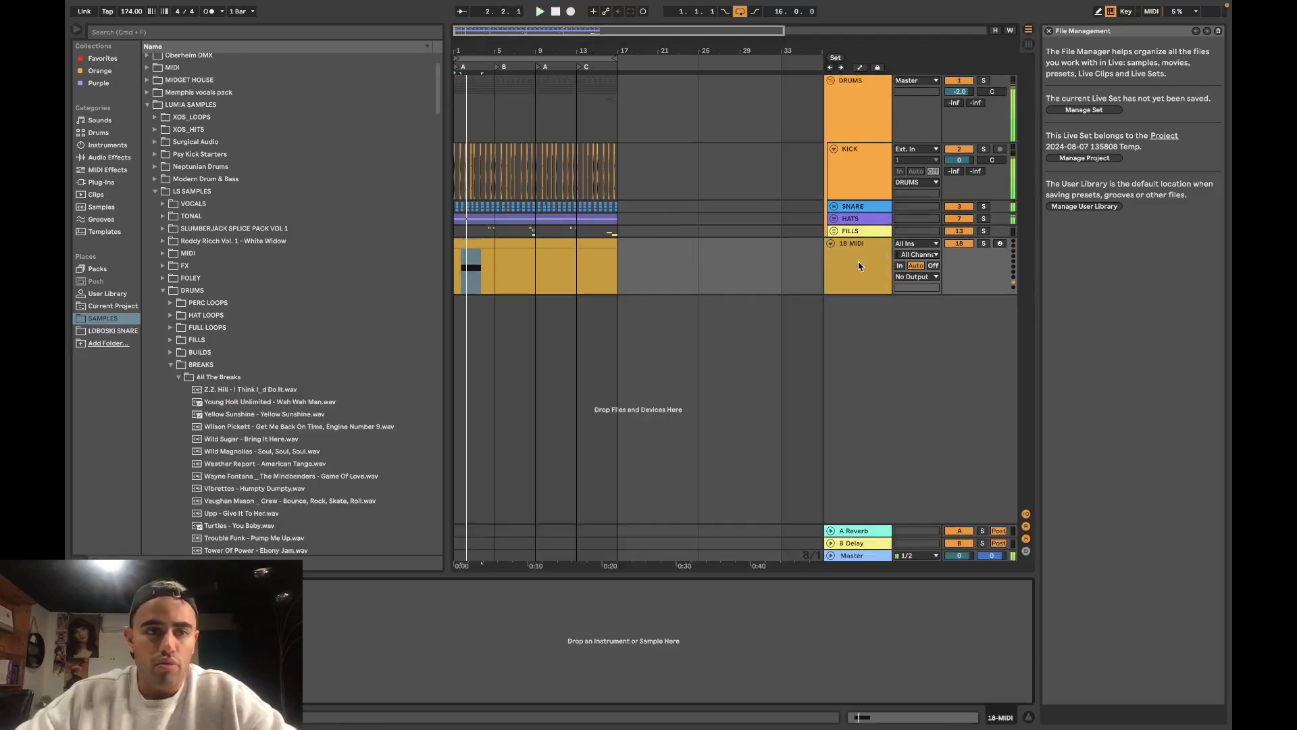
click(102, 182)
click(233, 38)
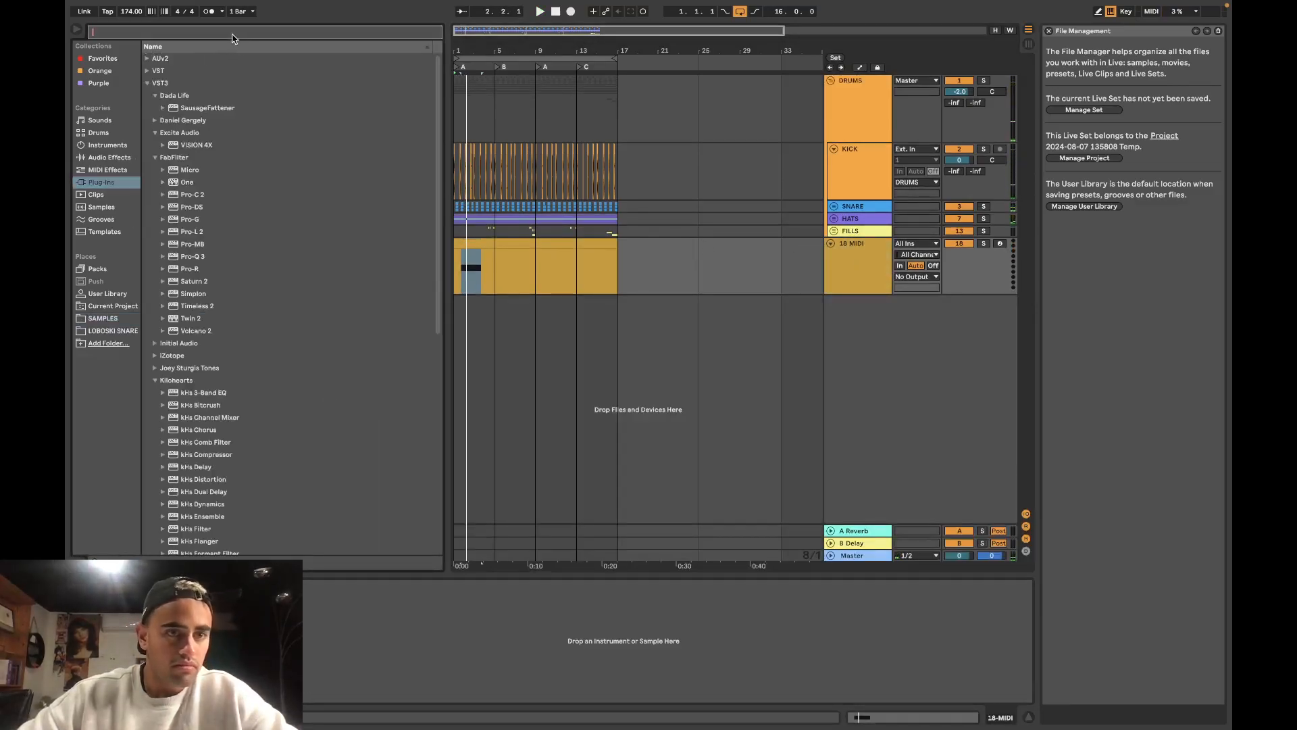
text(serum)
click(155, 97)
click(180, 107)
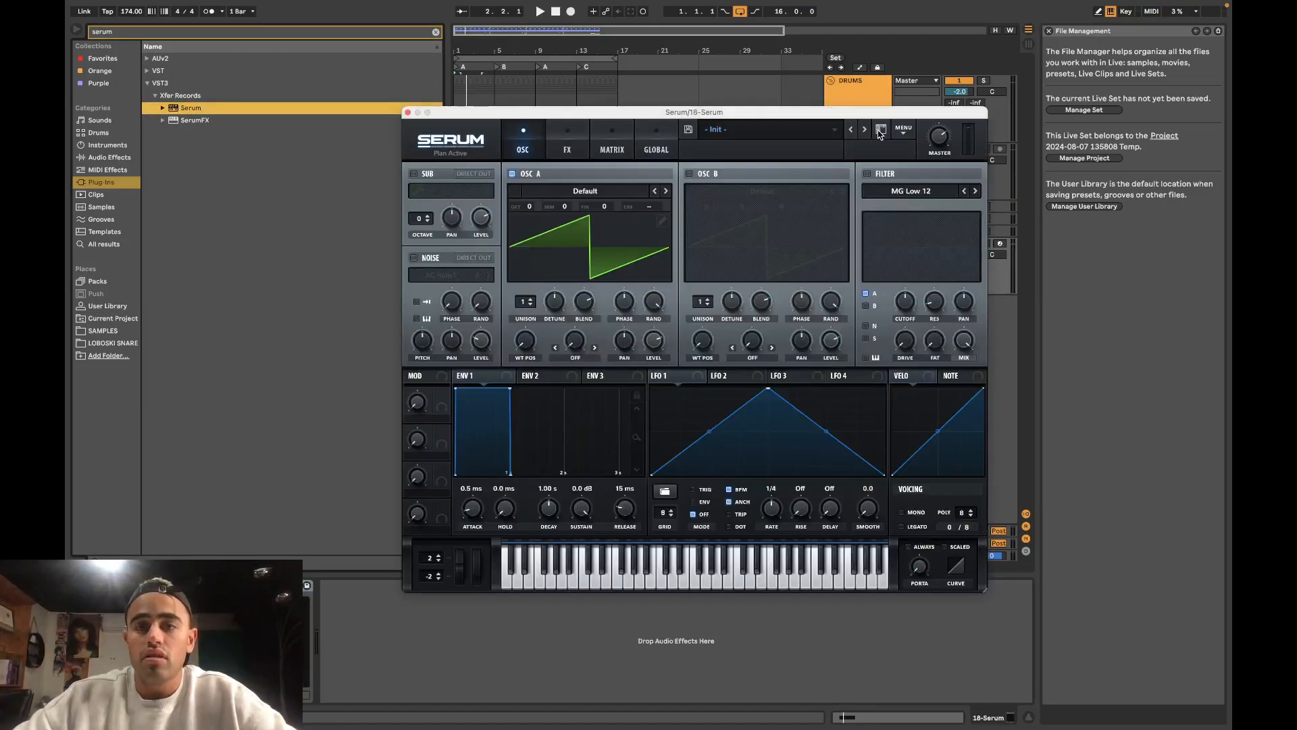
Step: Search Serum's presets for "fog" and "horn", and audition the RKU_BTV foghorn howl, massive and pulse presets
click(880, 131)
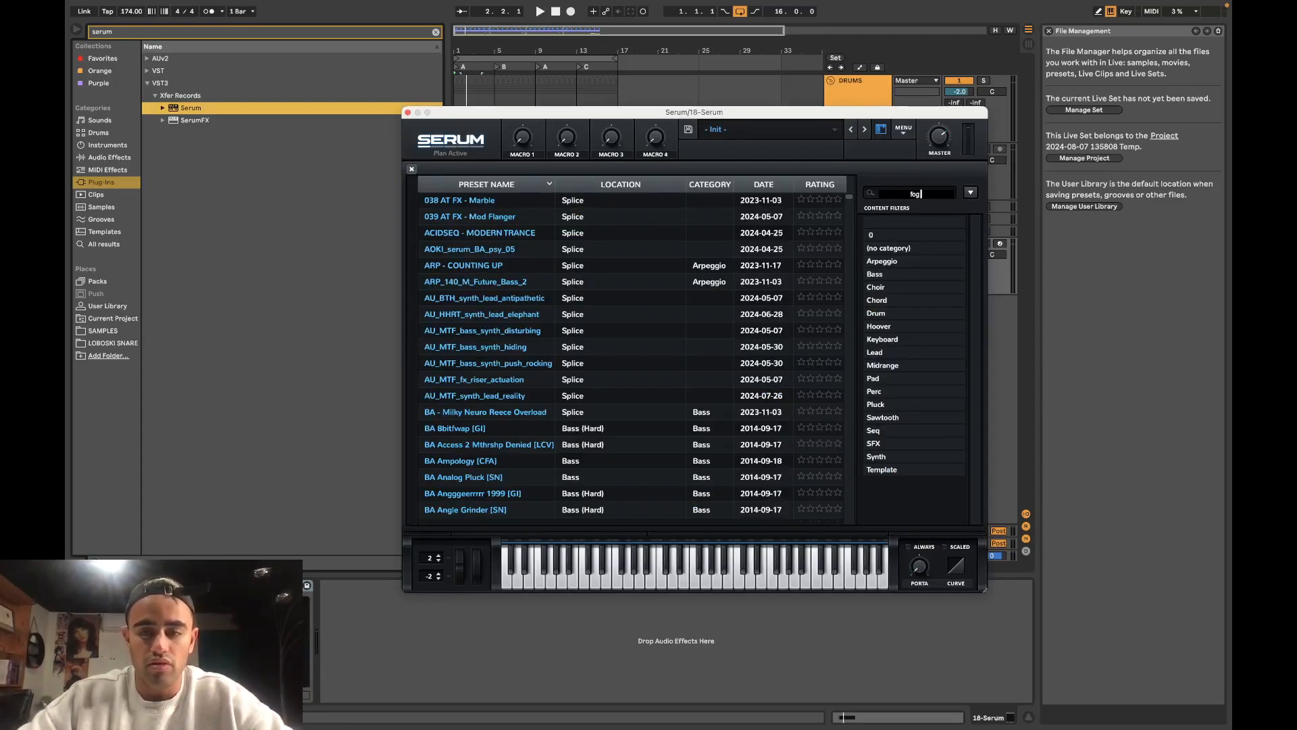
text(fog)
key(Return)
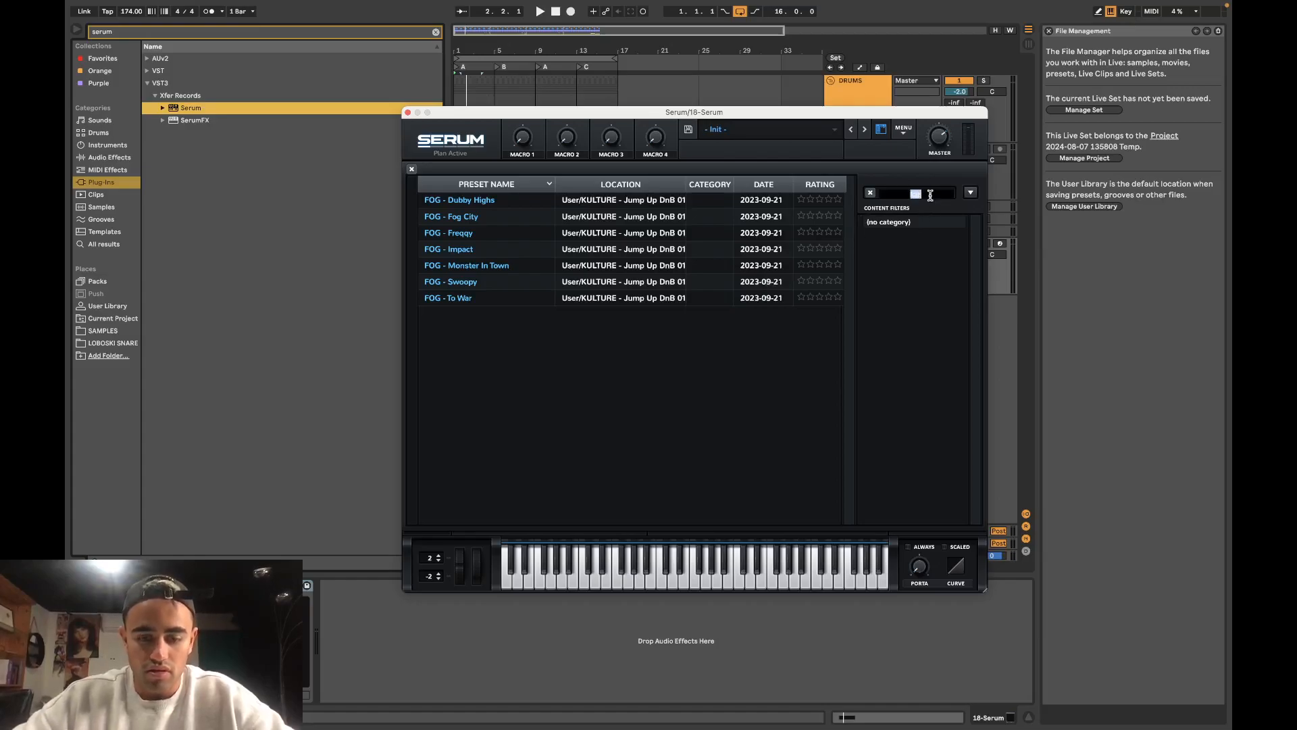
key(Return)
click(537, 316)
key(space)
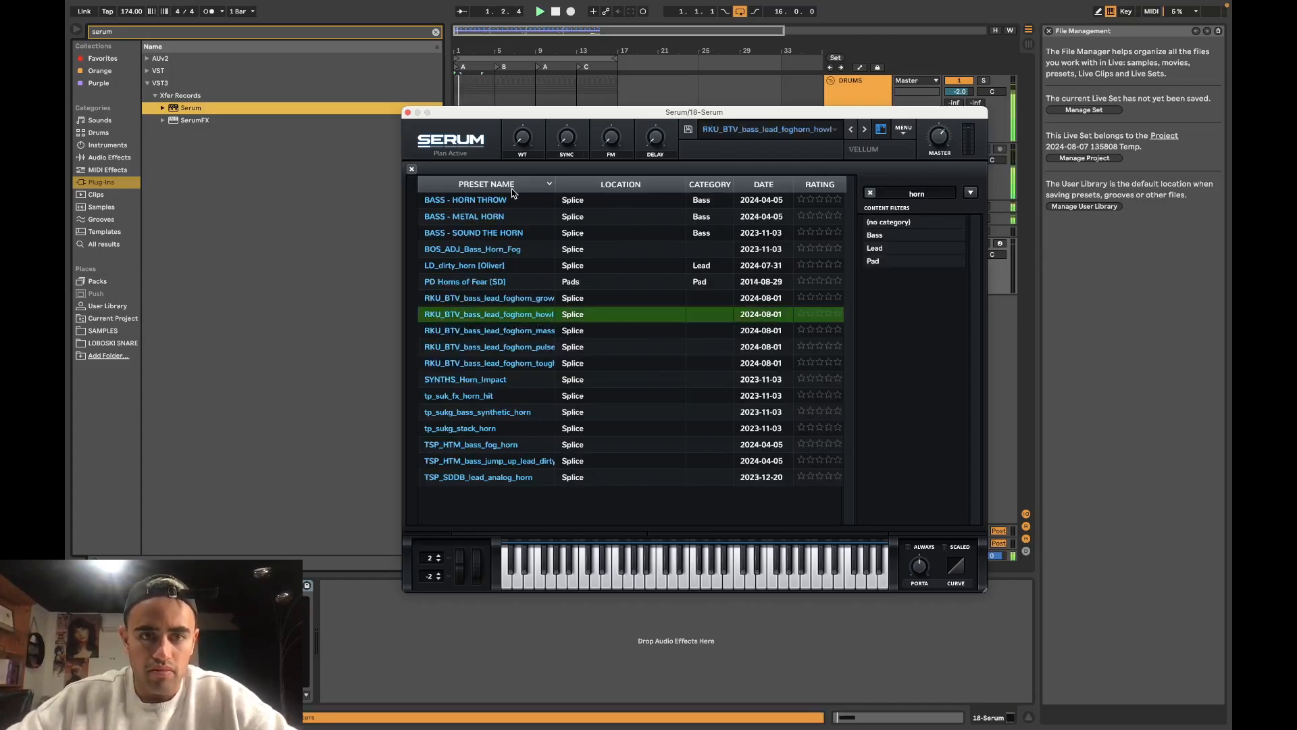
click(531, 336)
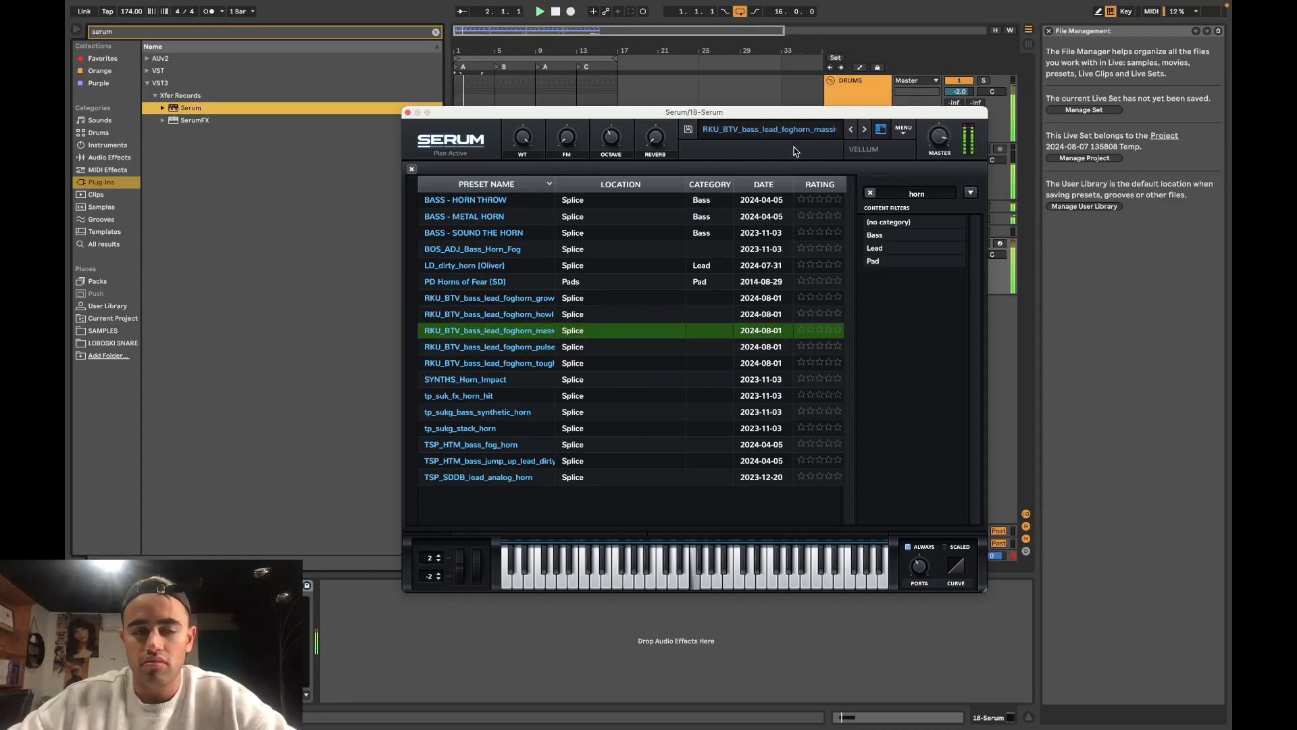
click(573, 347)
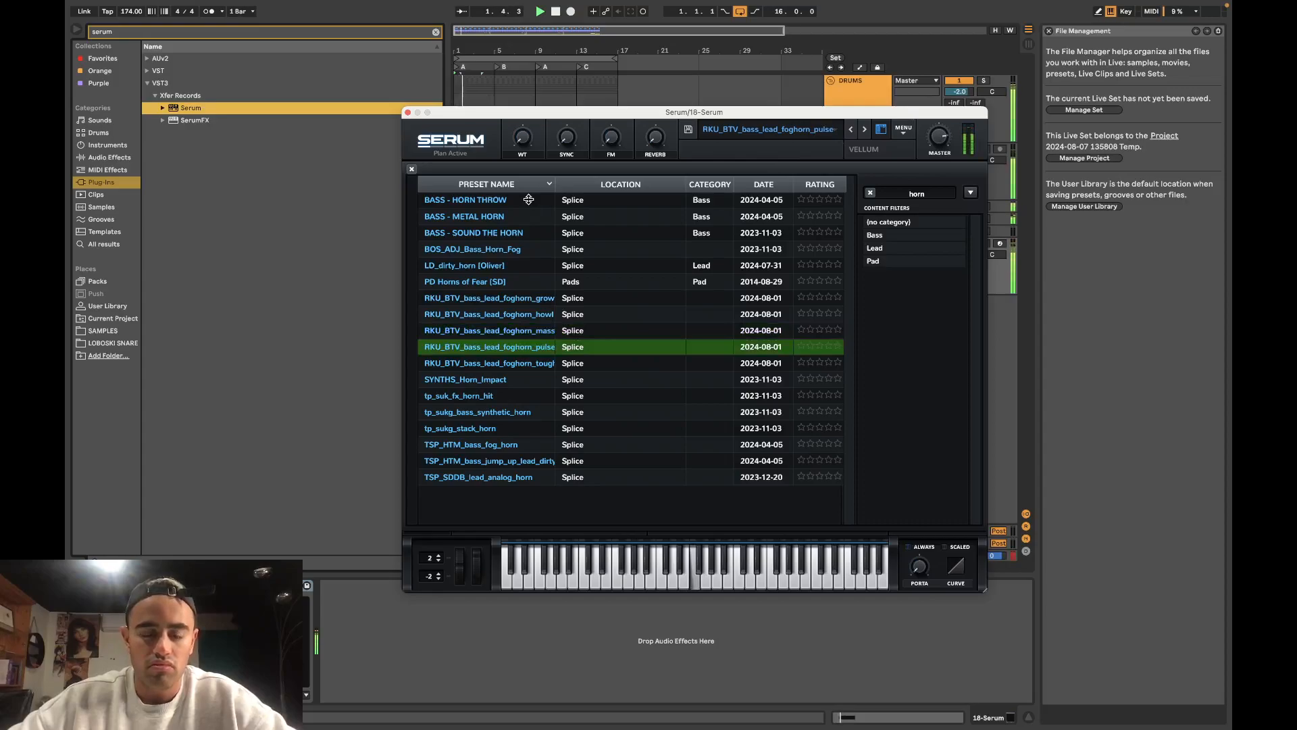
Step: Load the TP_SNDNB_Bass_Rave_Digger preset from Serum's Splice folder and play it with the drums
click(819, 131)
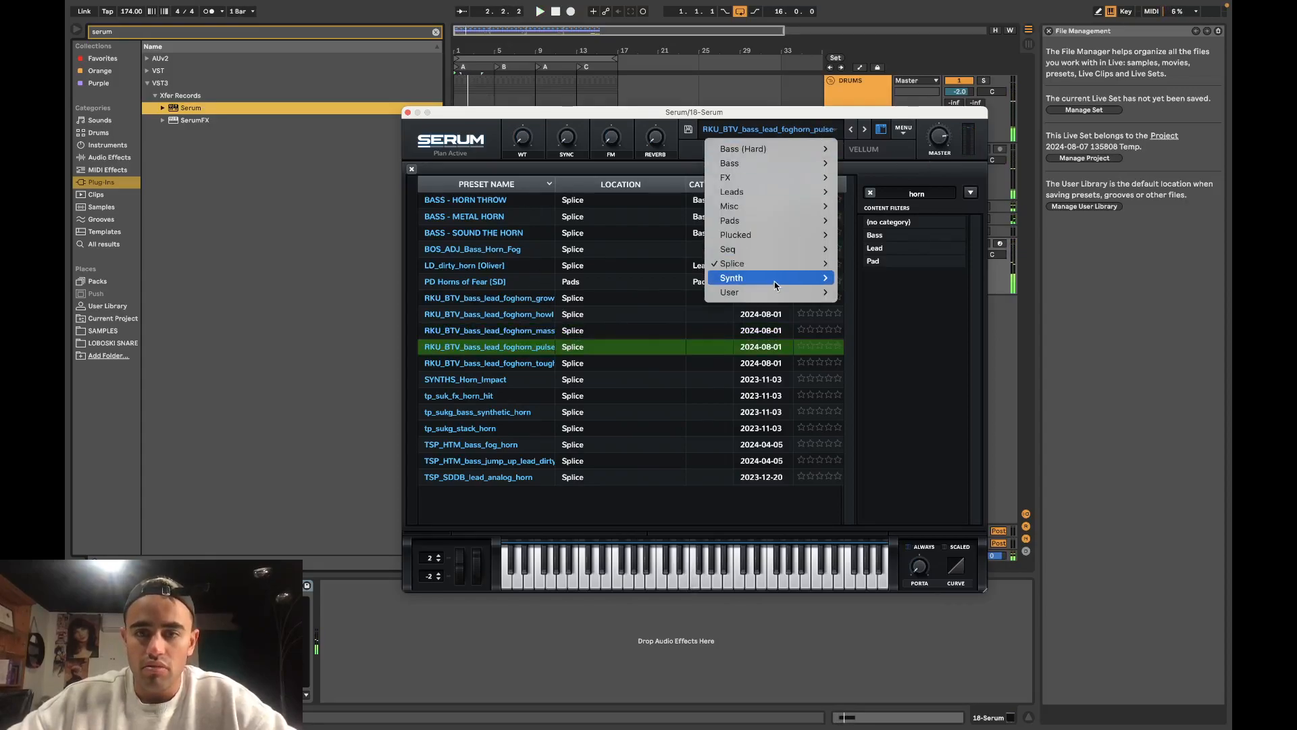
mouse_move(770, 264)
scroll(898, 307, down, 20)
scroll(898, 307, down, 20)
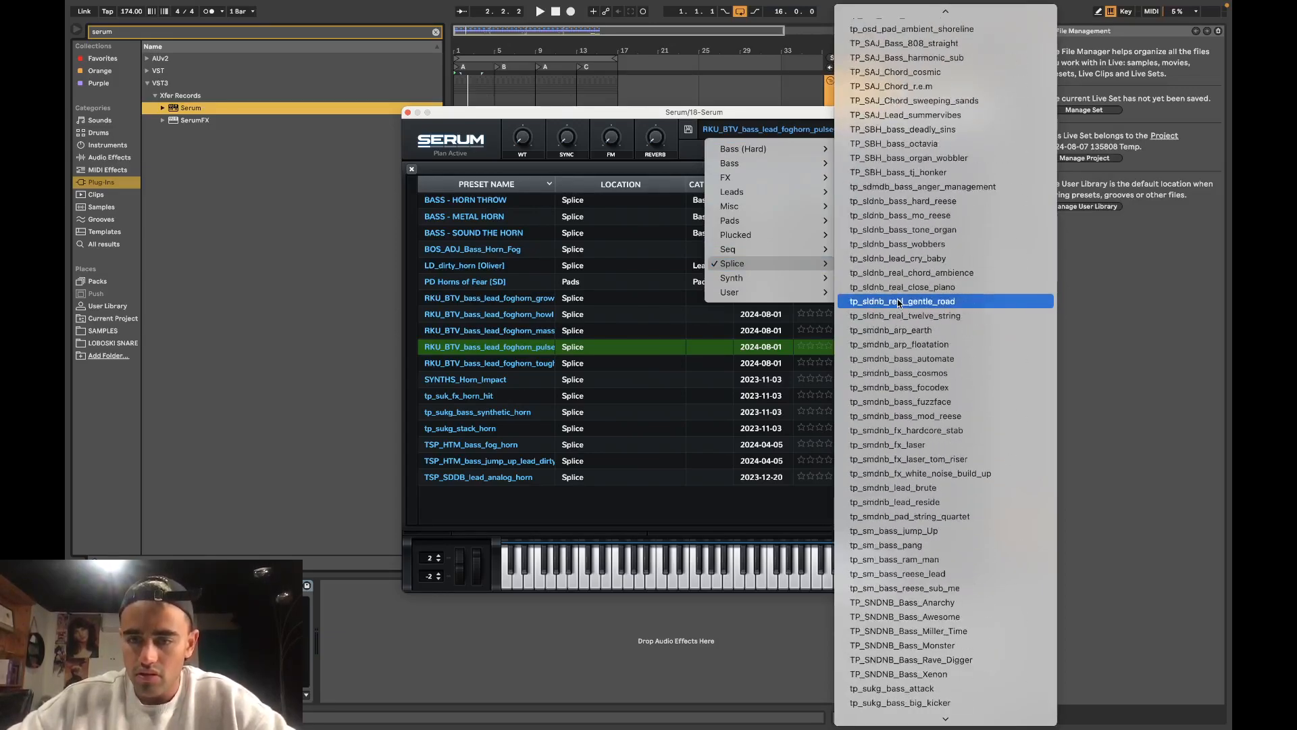
scroll(898, 303, down, 20)
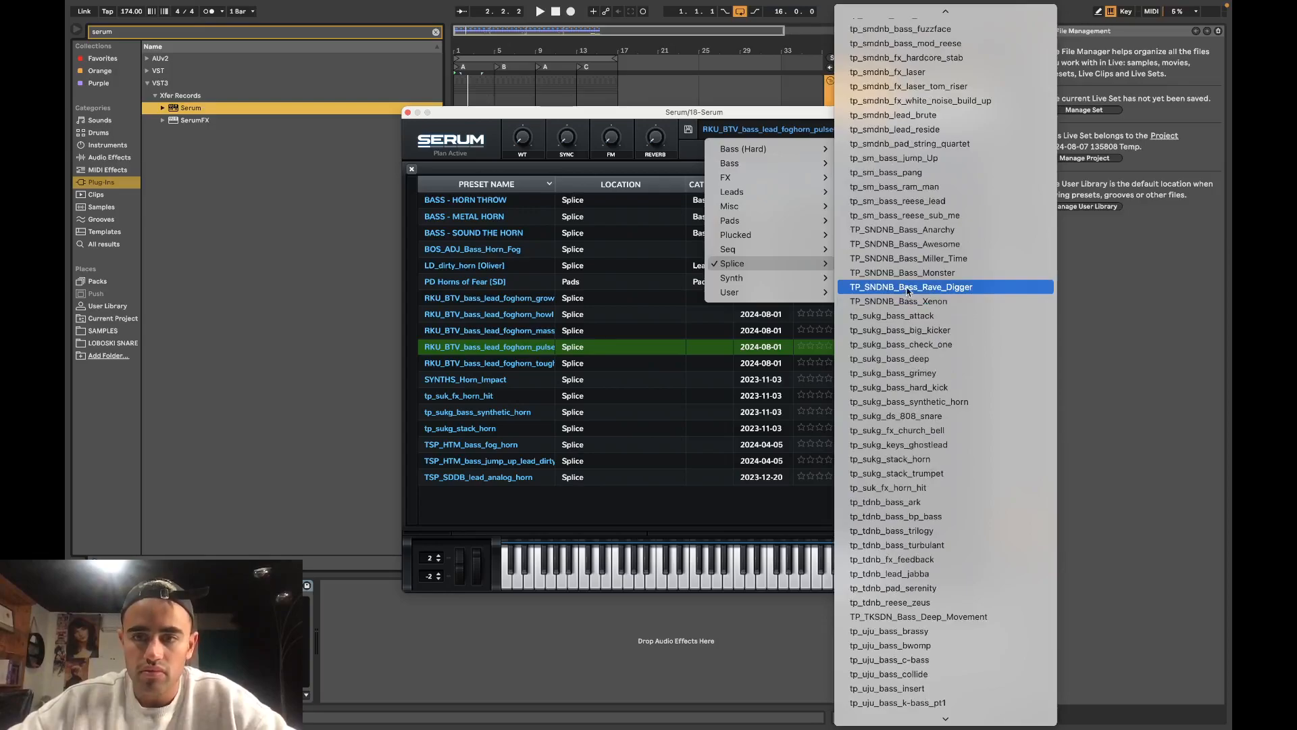
click(908, 287)
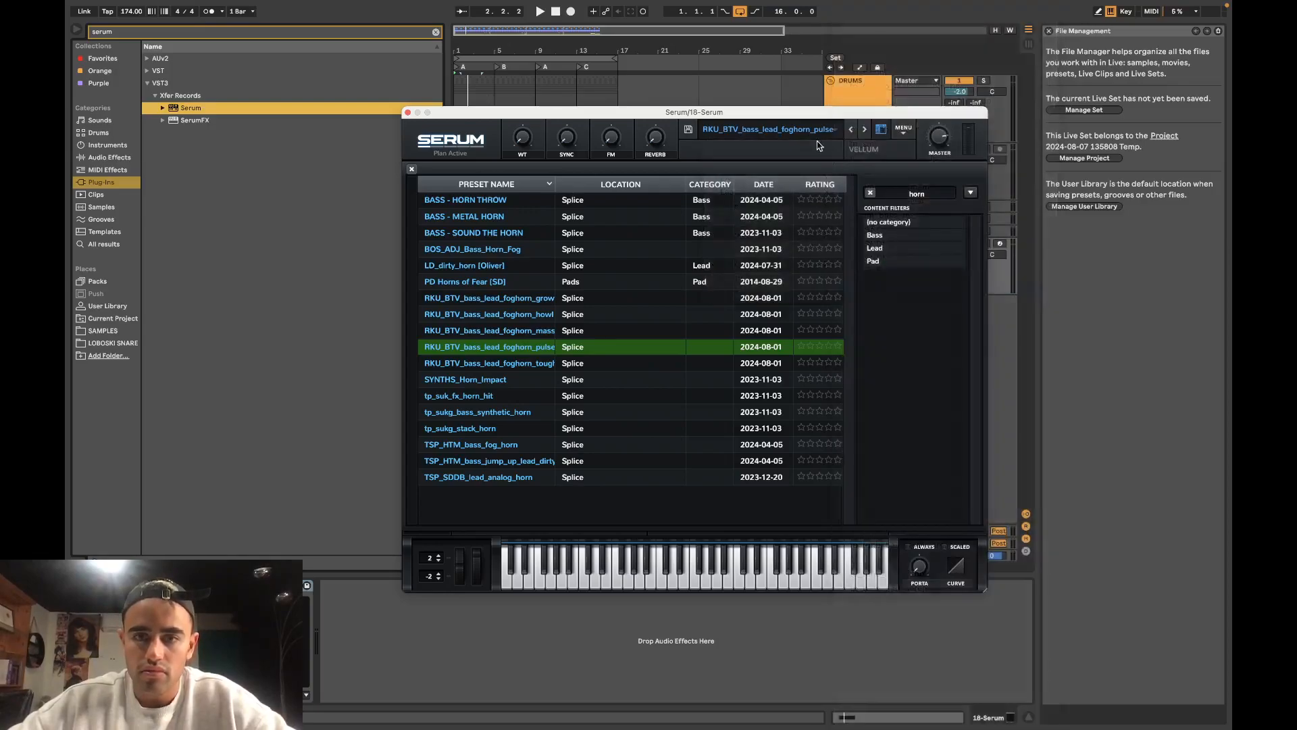
click(879, 130)
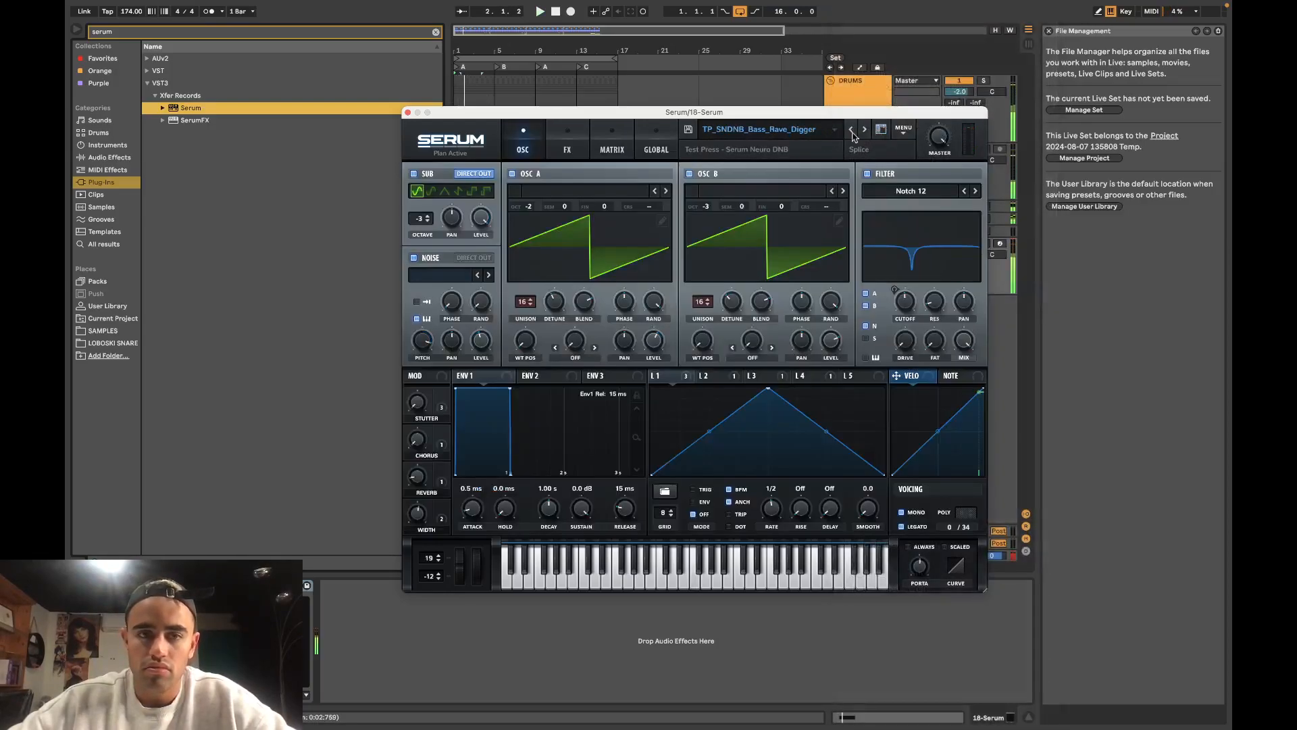
Step: Close Serum and delete its MIDI track
click(407, 112)
click(574, 244)
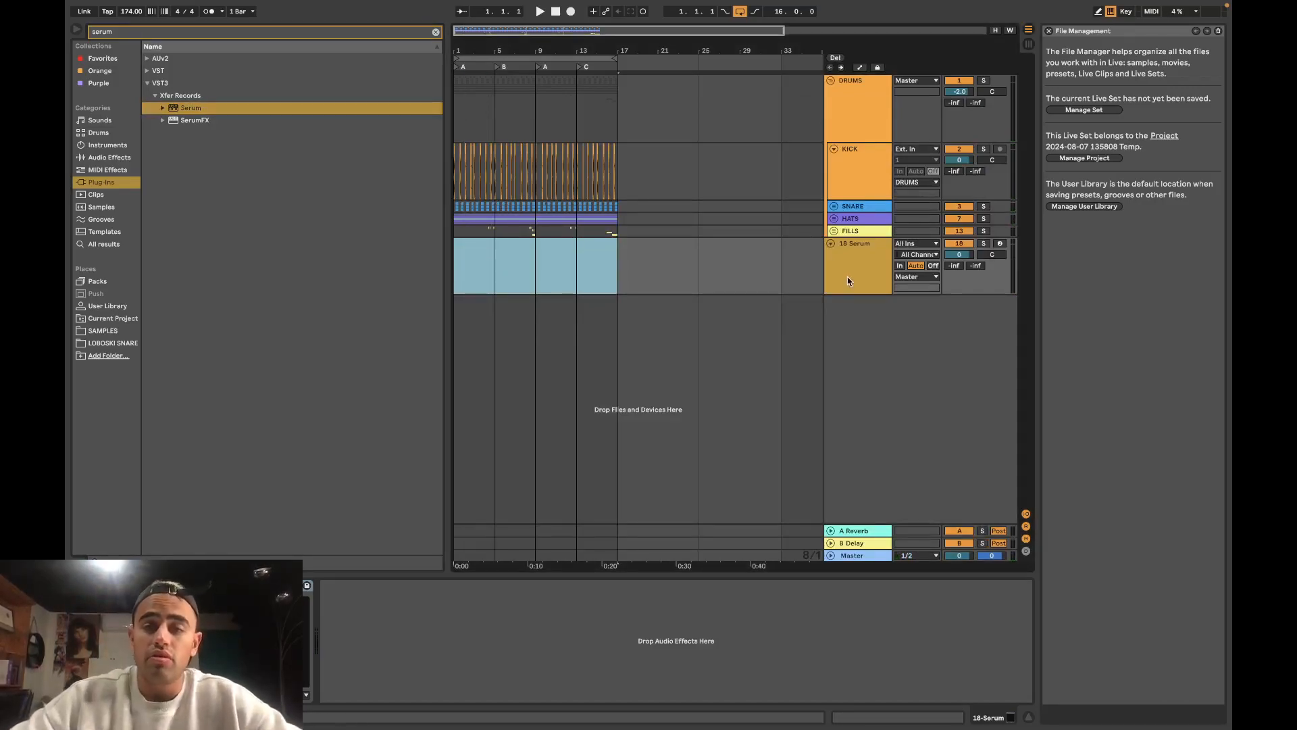
key(Delete)
Step: Add a Glue Compressor before SausageFattener on the DRUMS group and solo the group
click(457, 116)
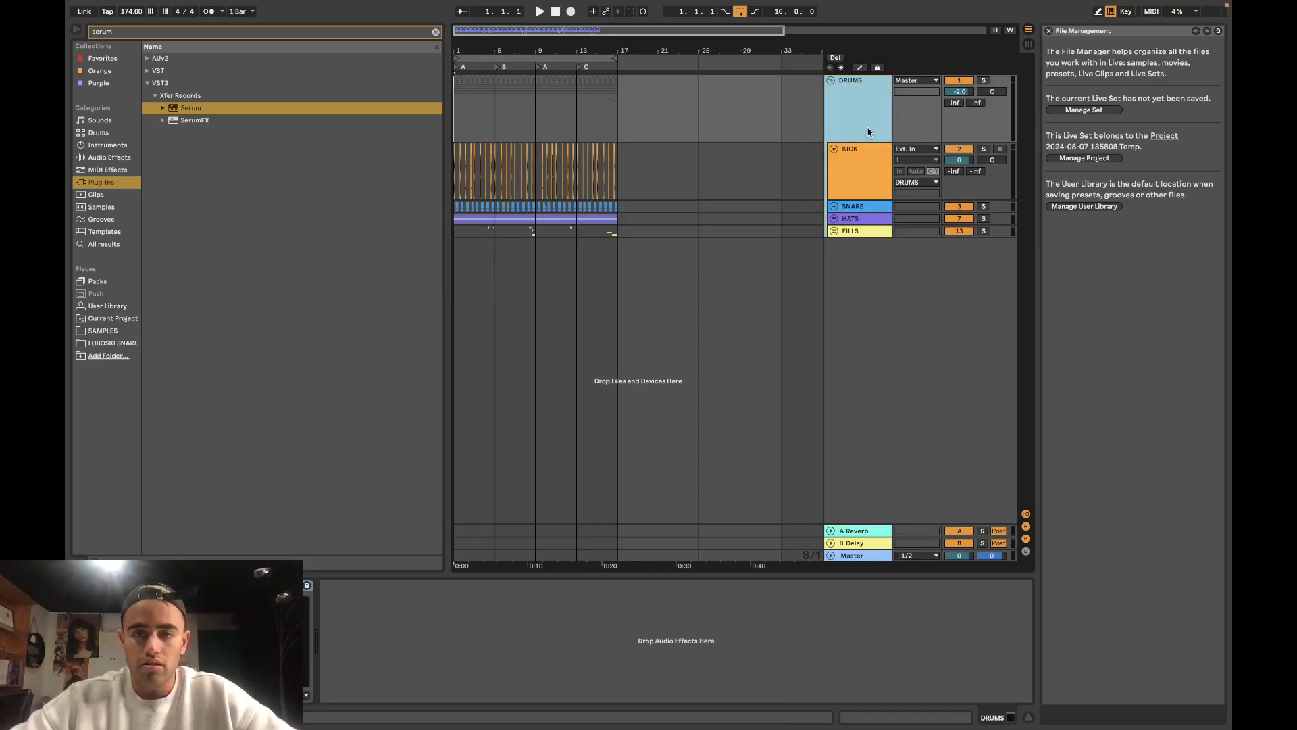
click(434, 33)
text(glu)
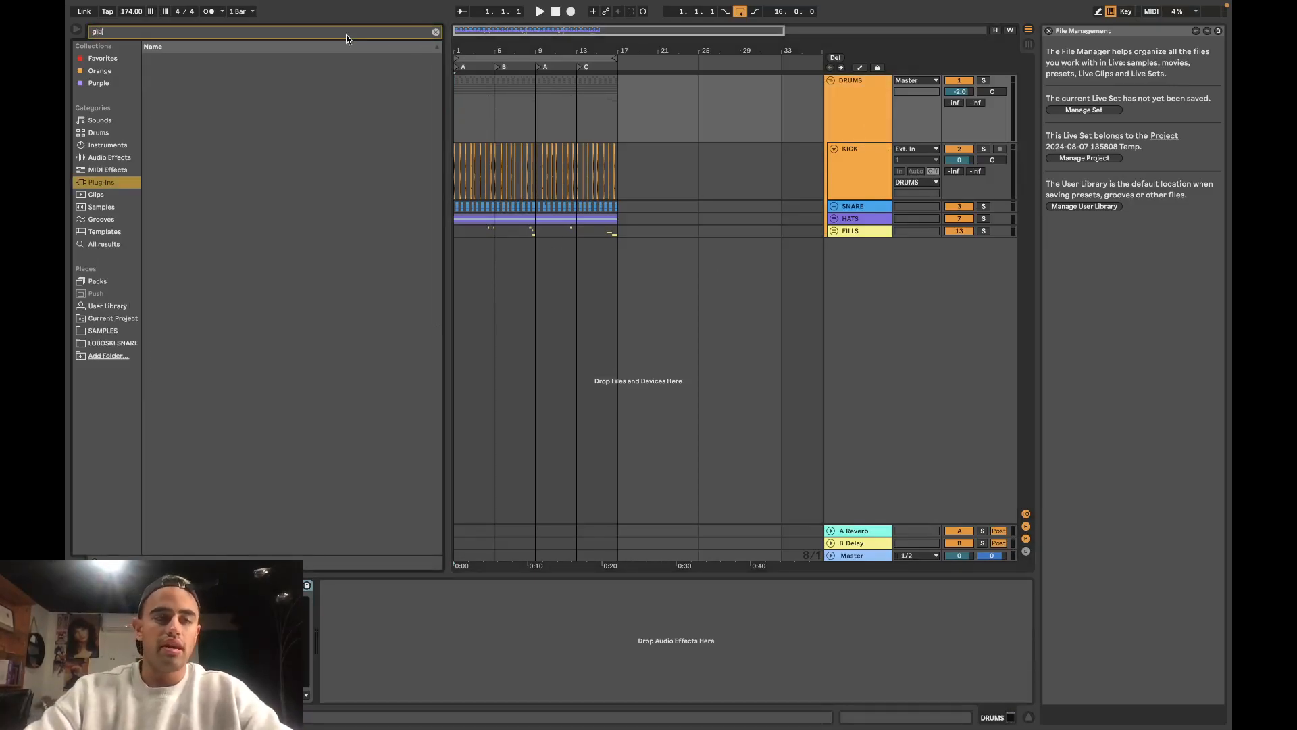
click(112, 159)
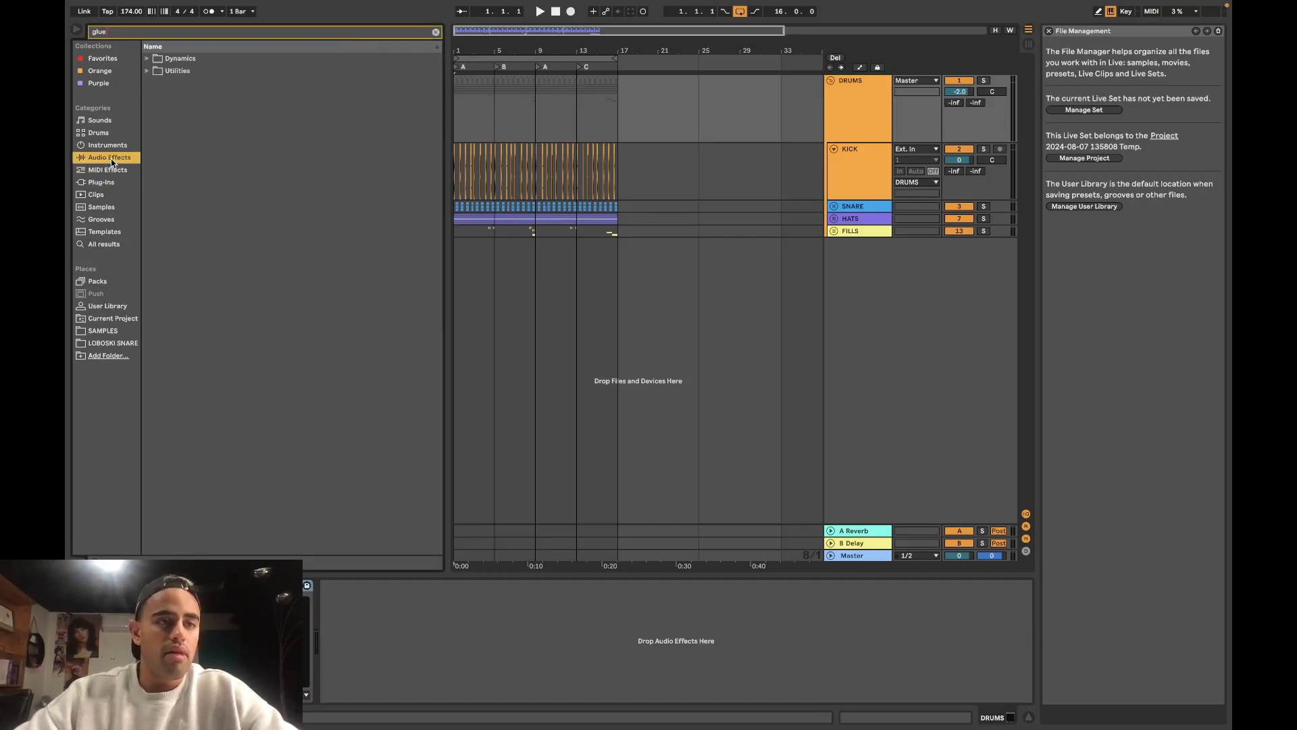
click(148, 59)
drag(184, 71, 317, 638)
click(983, 81)
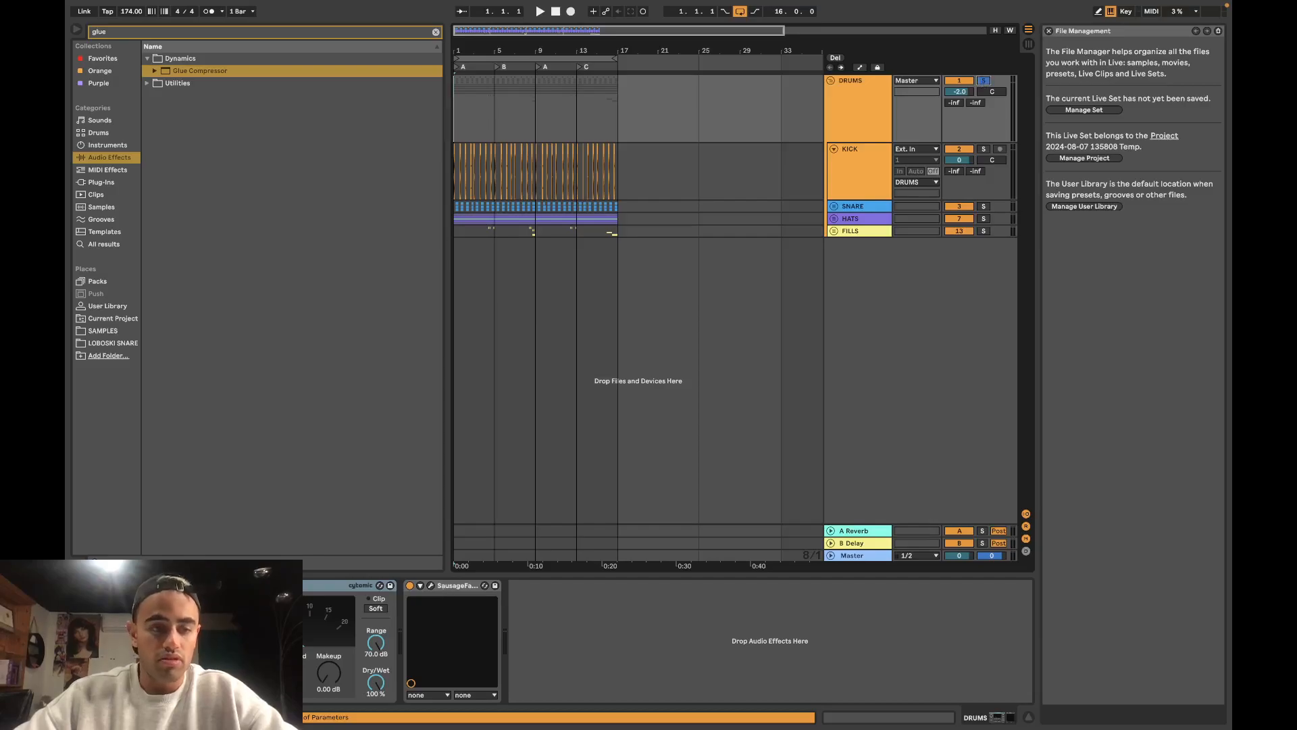
Step: Add a Saturator before the Glue Compressor on the DRUMS group and set its Dry/Wet to 69.8%
key(space)
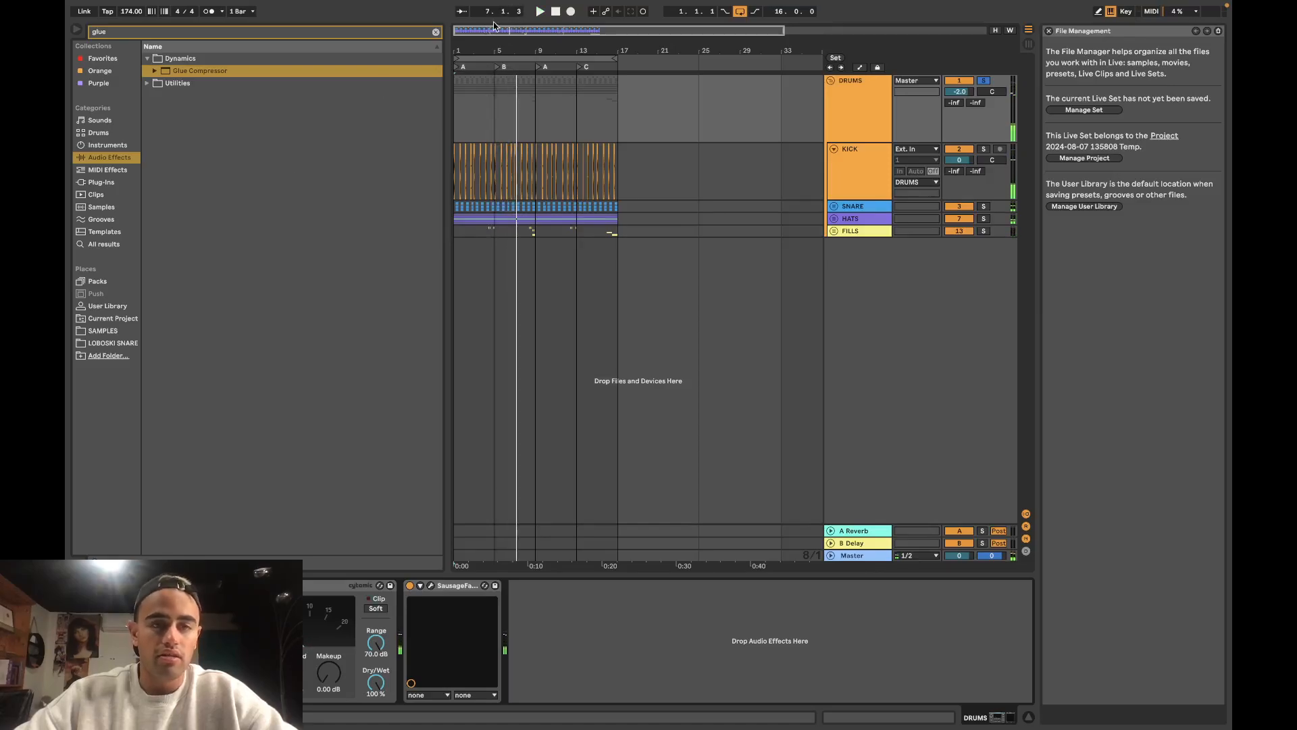
click(436, 33)
text(sat)
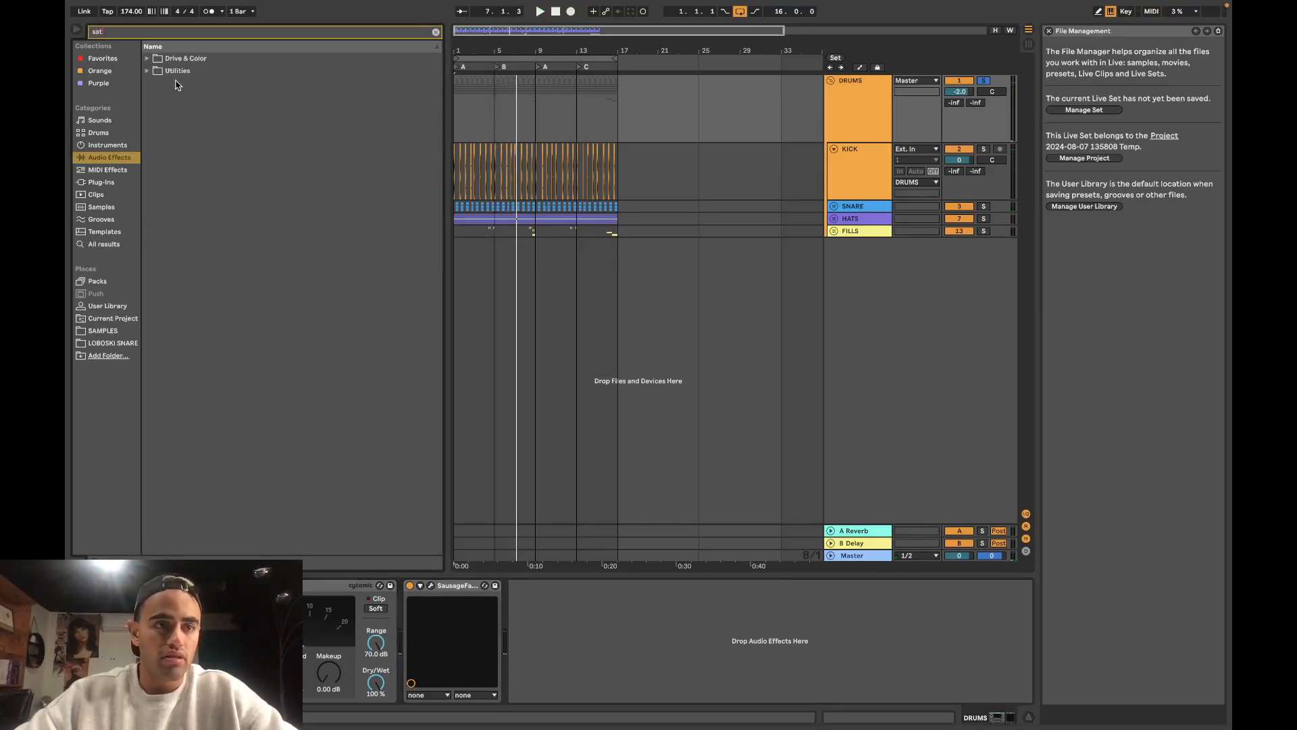
click(153, 59)
click(171, 72)
scroll(305, 618, left, 5)
key(space)
drag(346, 683, 346, 713)
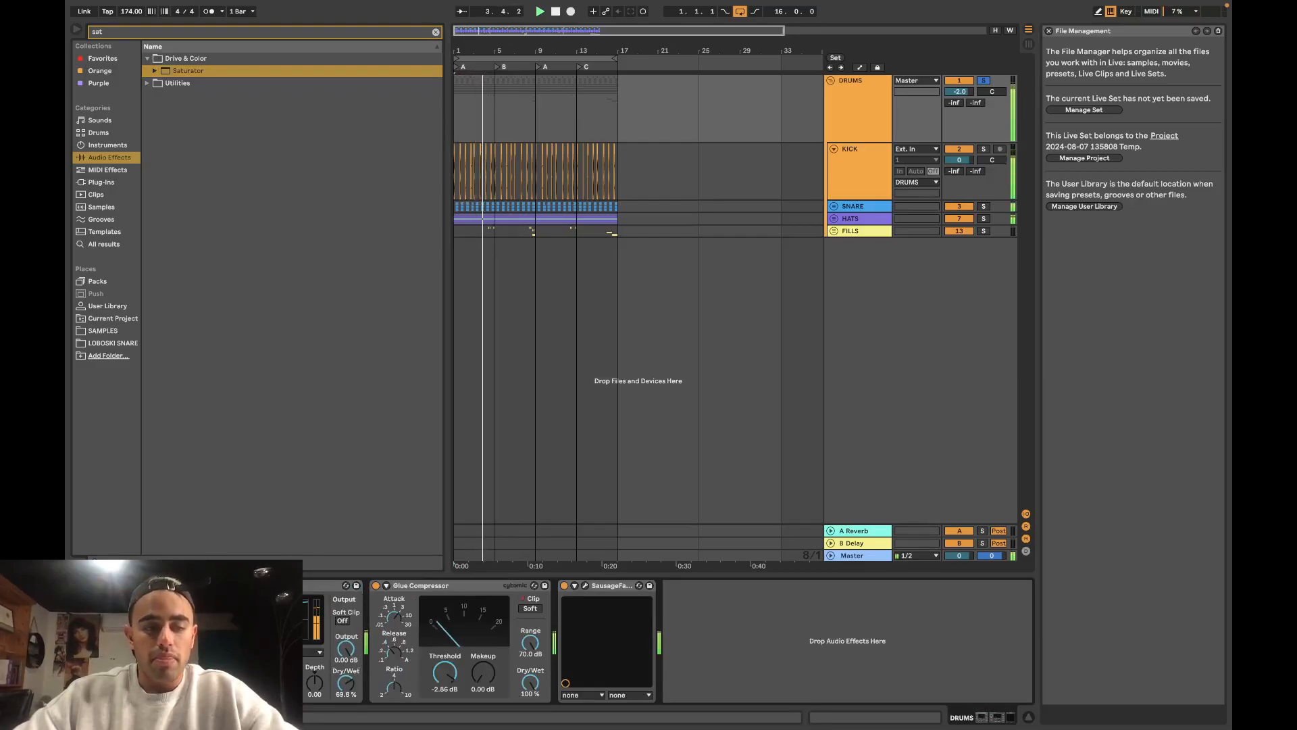
Step: Audition the processed drum arrangement from the start, and clear the browser search and the DRUMS group's solo
key(Tab)
key(Tab)
key(space)
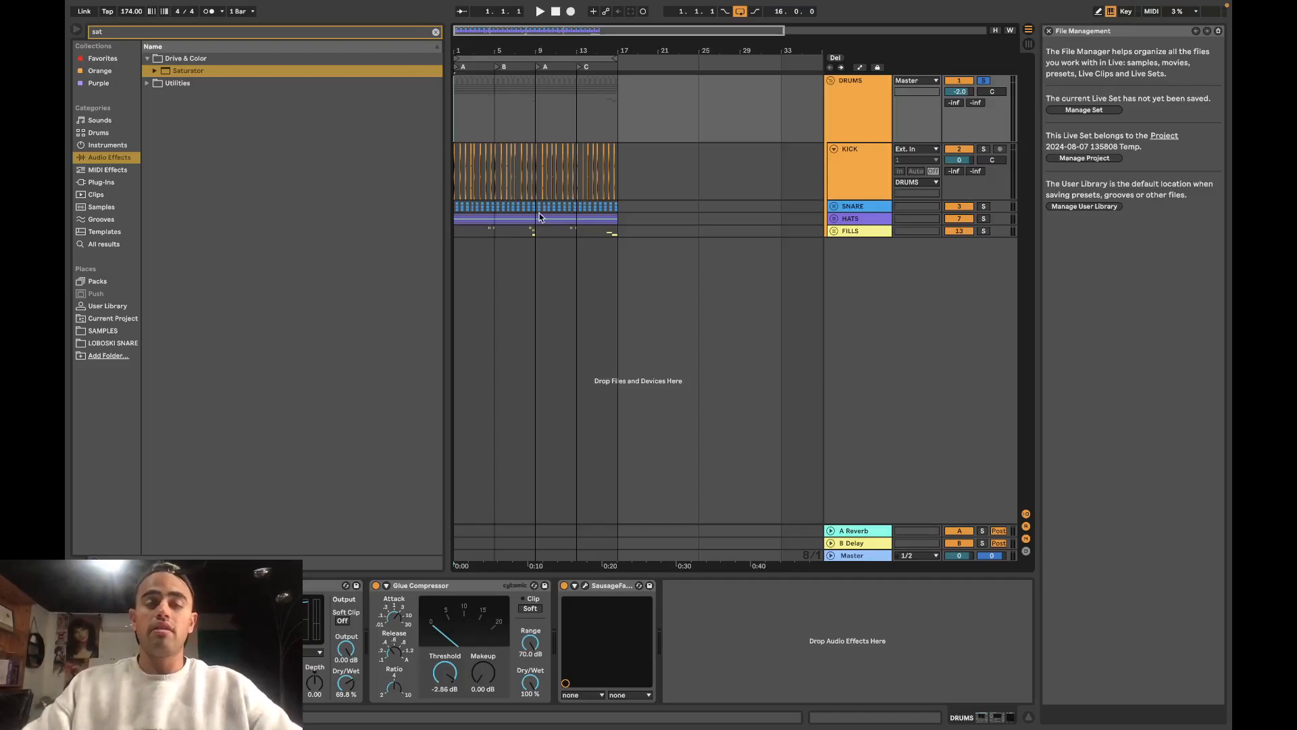
key(space)
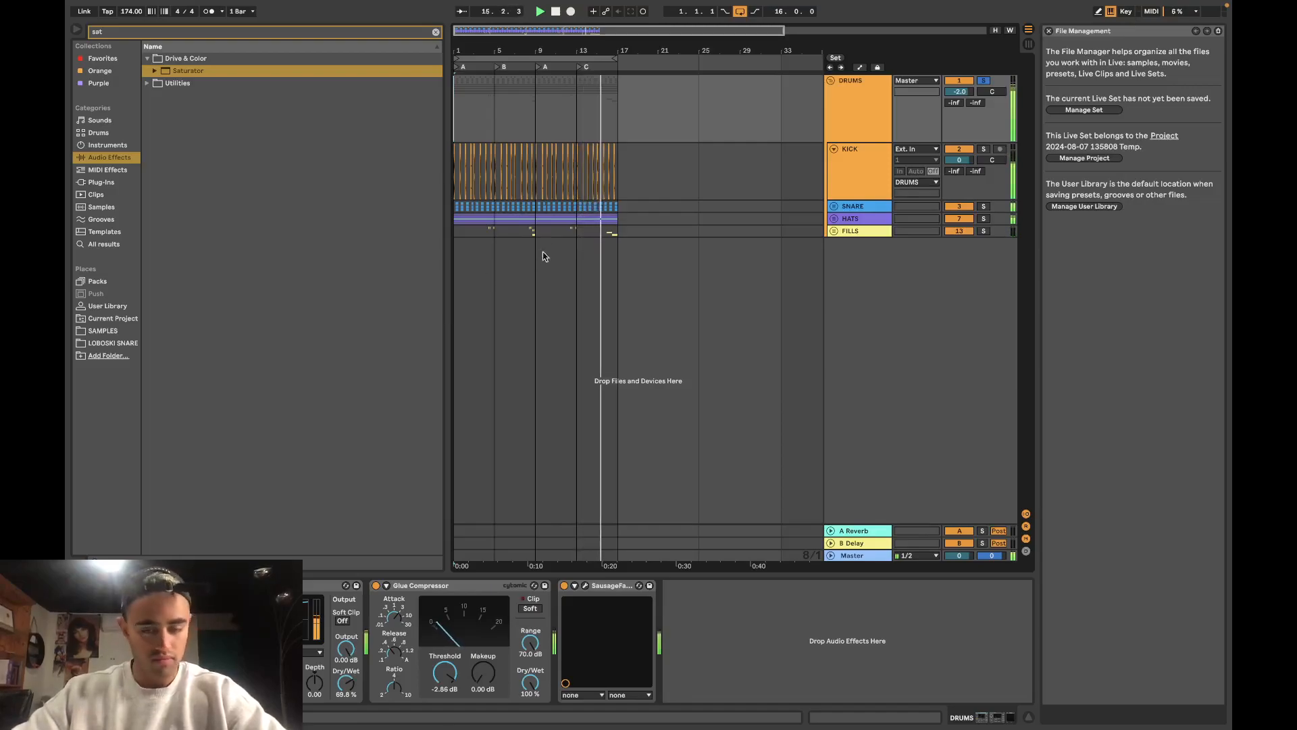
click(435, 32)
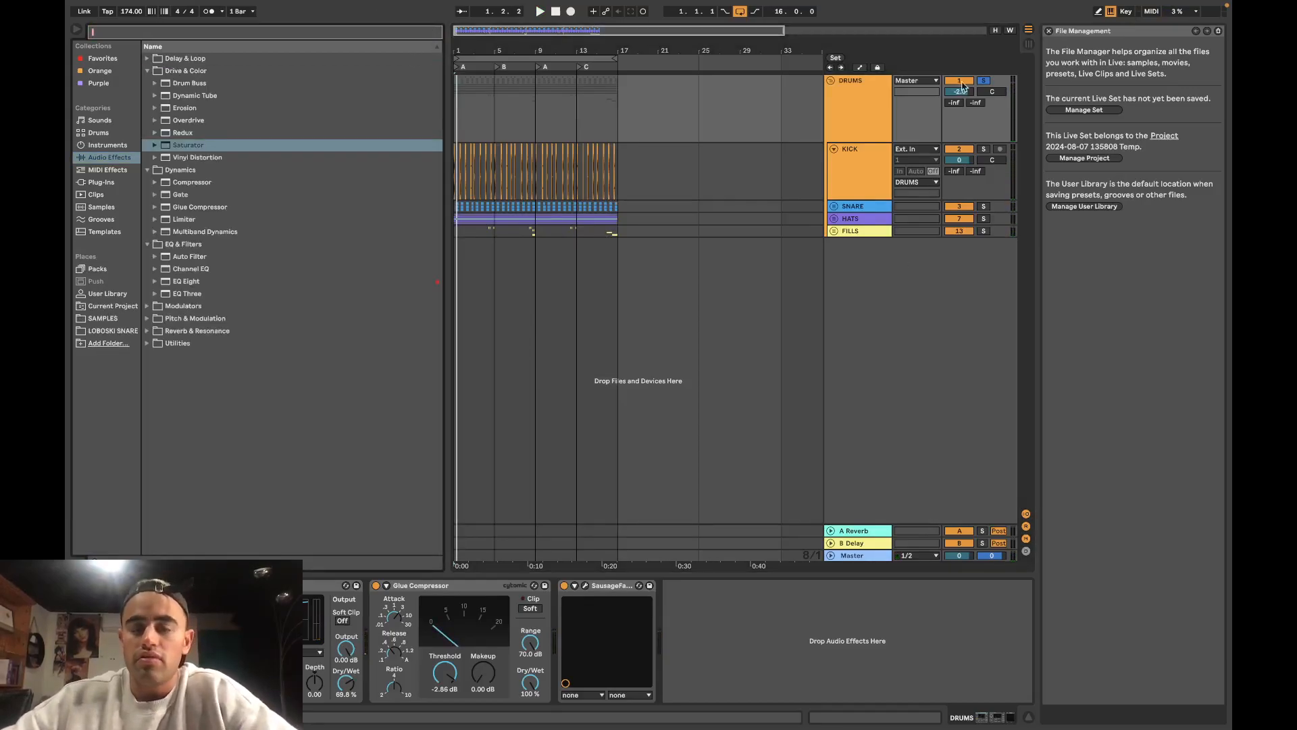
click(984, 81)
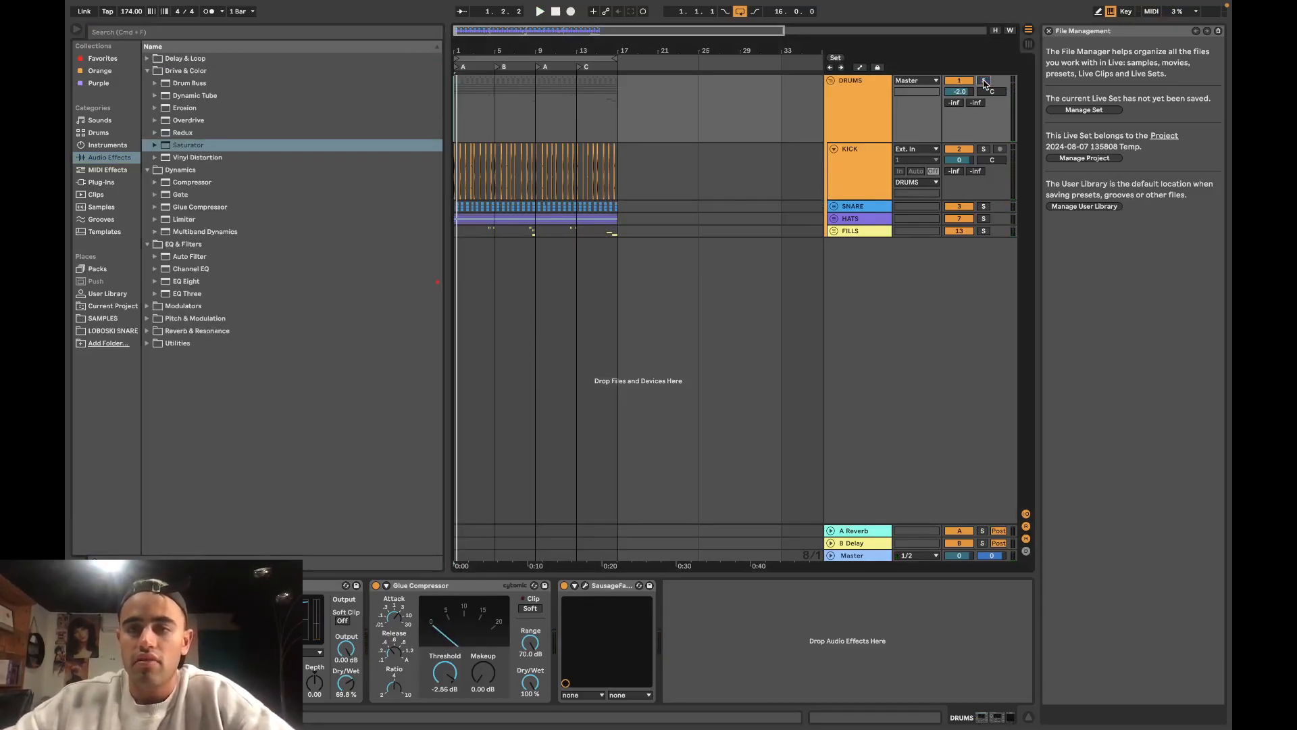